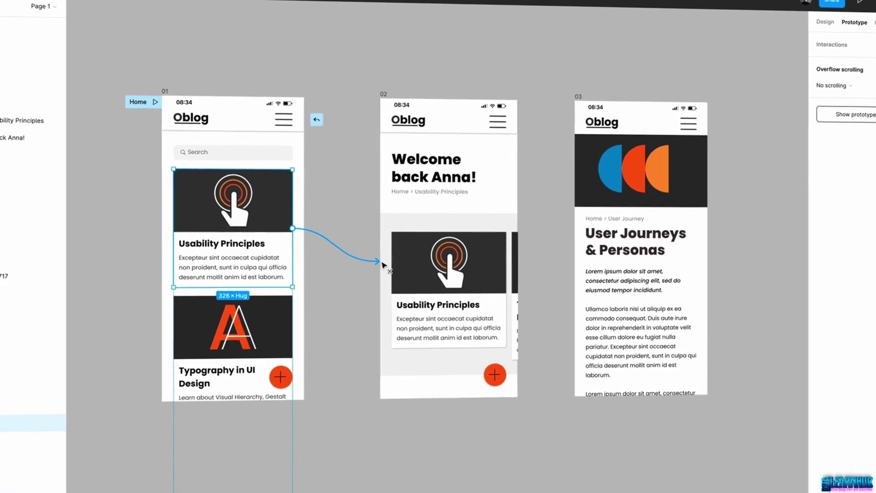
Set the tap interaction from the Usability Principles card to frame 02 to use the Dissolve animation
click(729, 214)
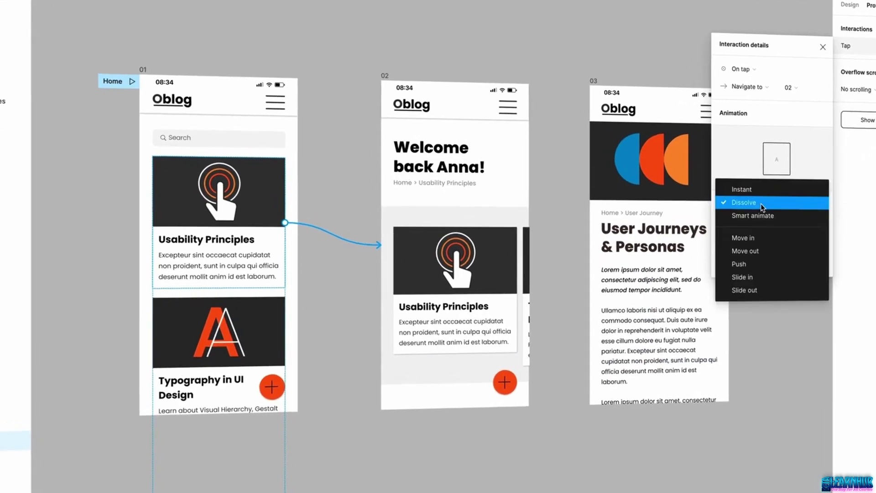
click(762, 207)
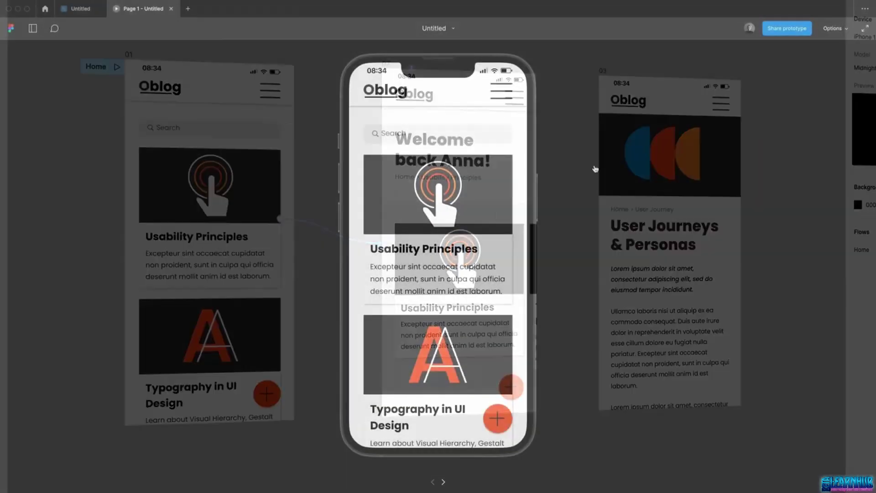
Test the Oblog prototype by scrolling the home feed, opening the Usability Principles card and choosing the User Journeys & Personas card
scroll(428, 269, down, 8)
scroll(428, 269, up, 6)
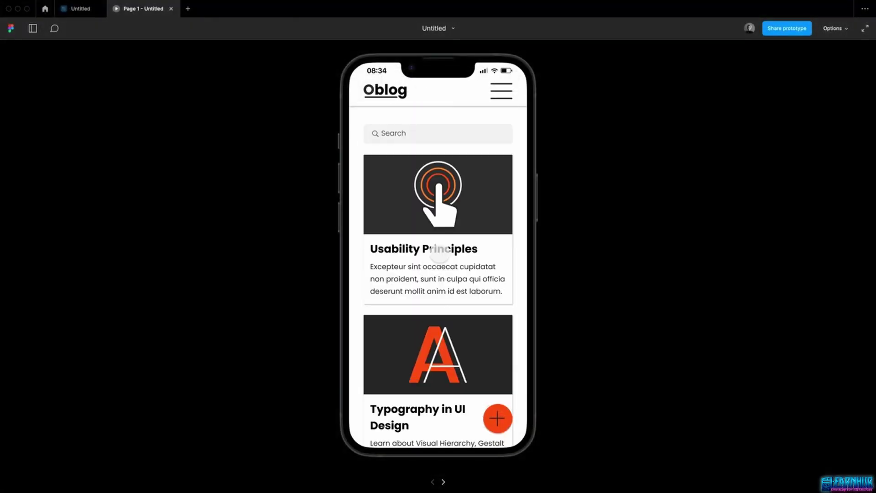
click(418, 250)
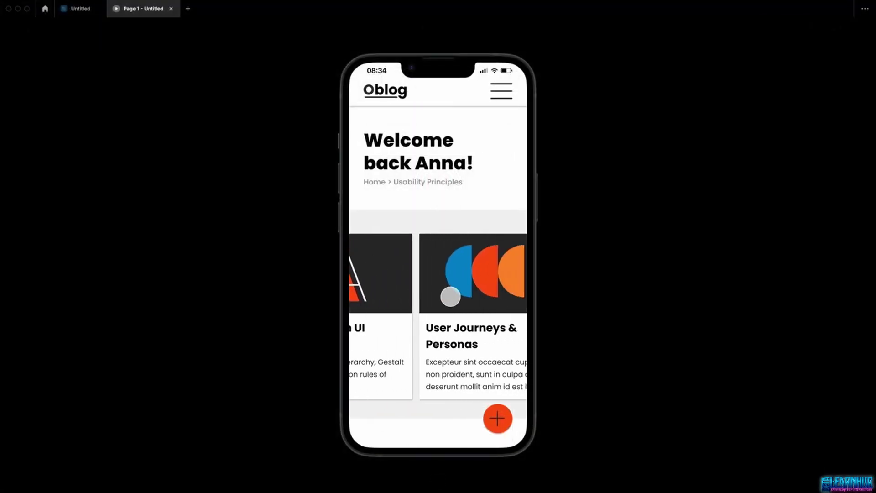
click(478, 282)
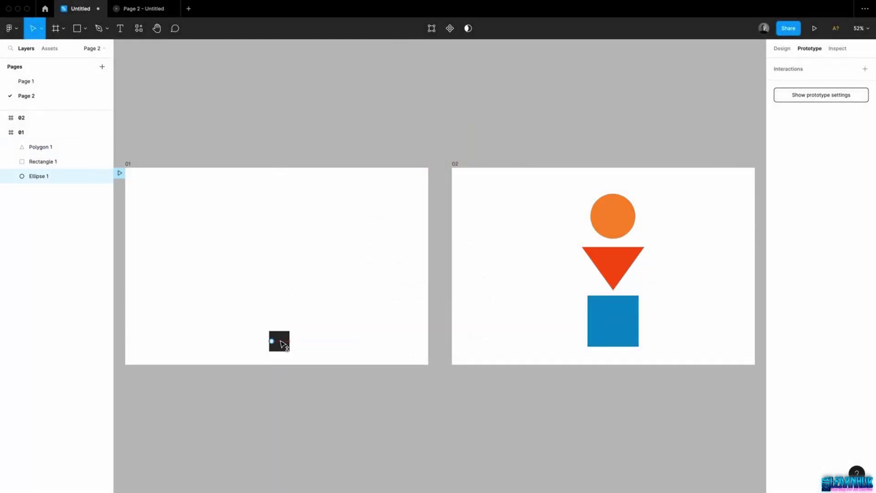
Preview the Page 2 shapes prototype and play the transition from the black square to the coloured shapes and back
click(297, 147)
click(814, 28)
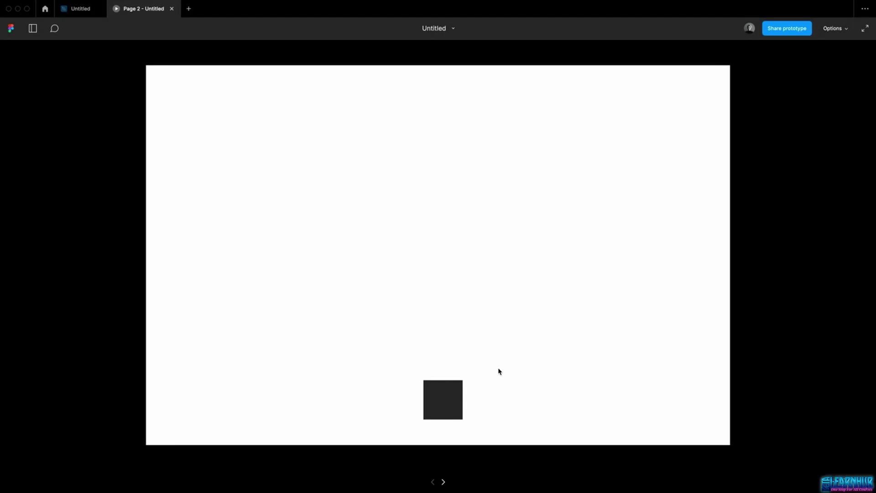
click(446, 399)
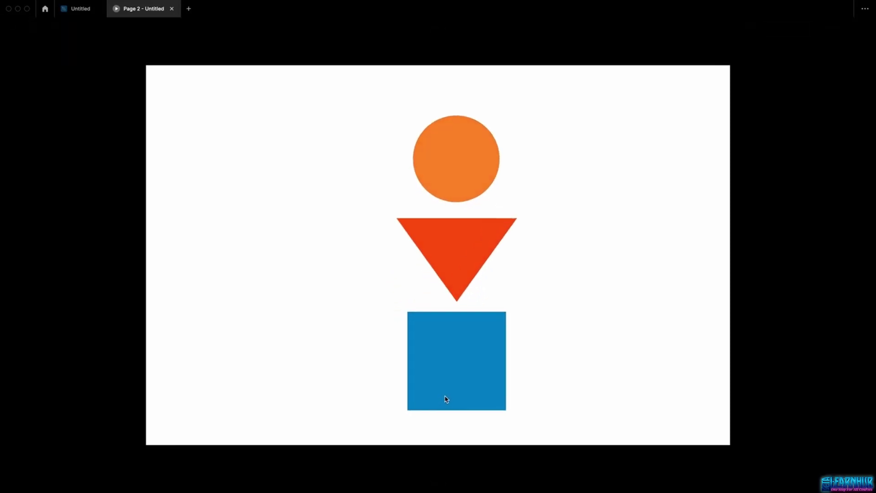
click(446, 399)
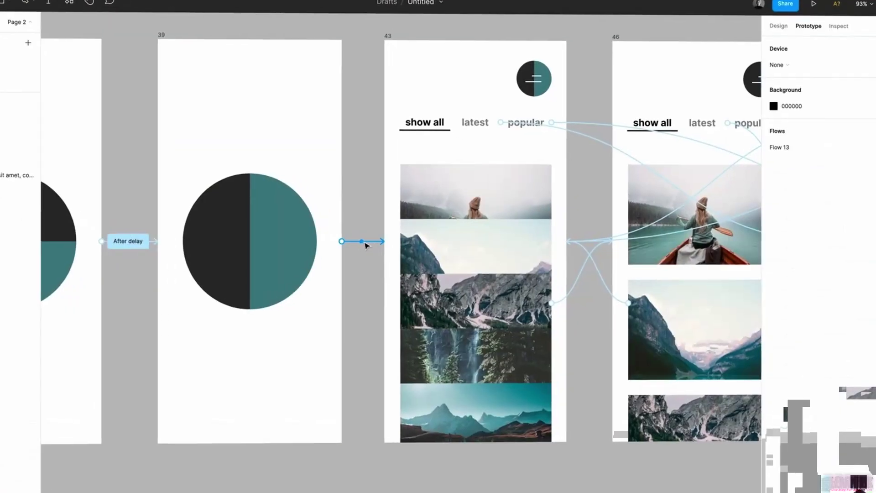
Inspect the connection between frames 39 and 43, and switch the gallery prototype to the popular images
click(365, 244)
click(658, 238)
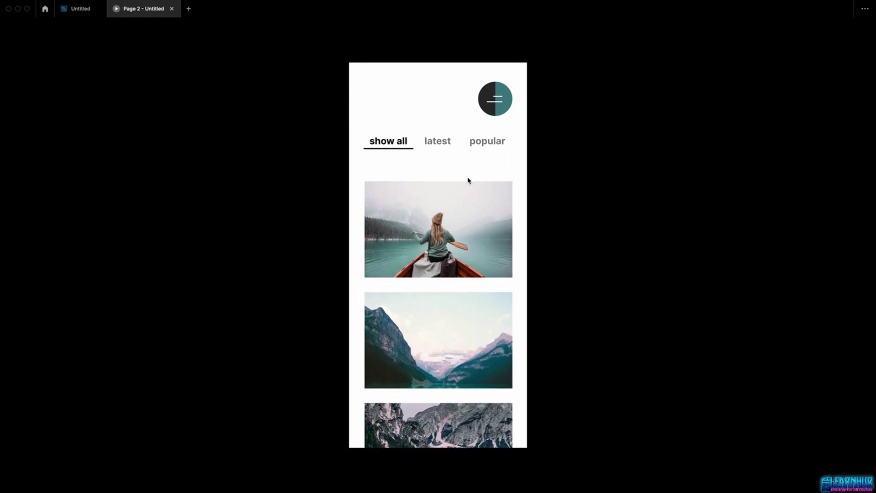
click(489, 142)
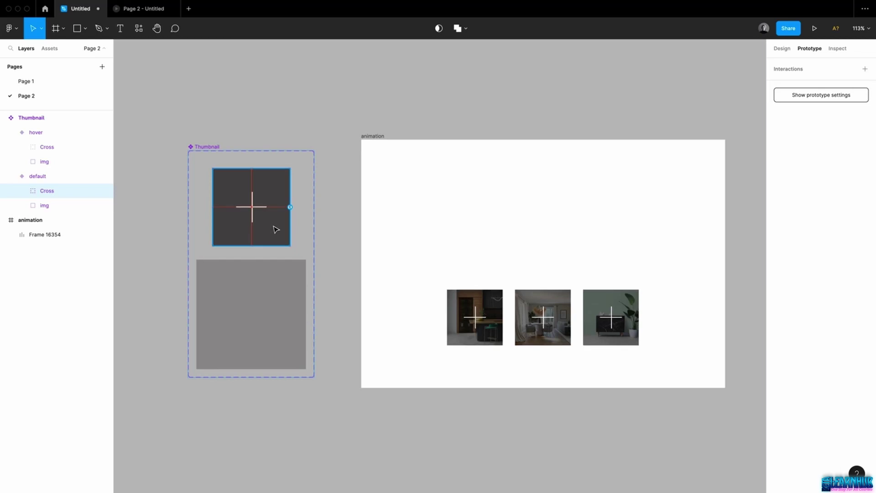
Preview the animation frame and test the enlarging effect on the middle and last room thumbnails
click(815, 28)
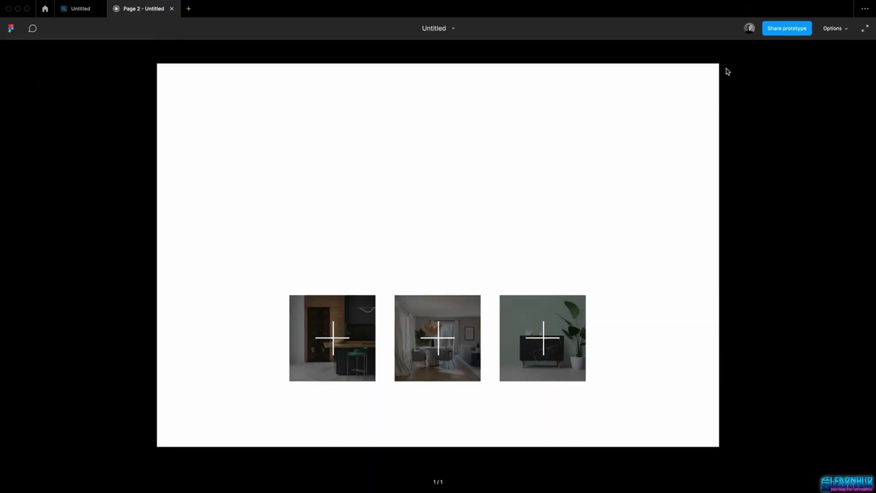
mouse_move(437, 358)
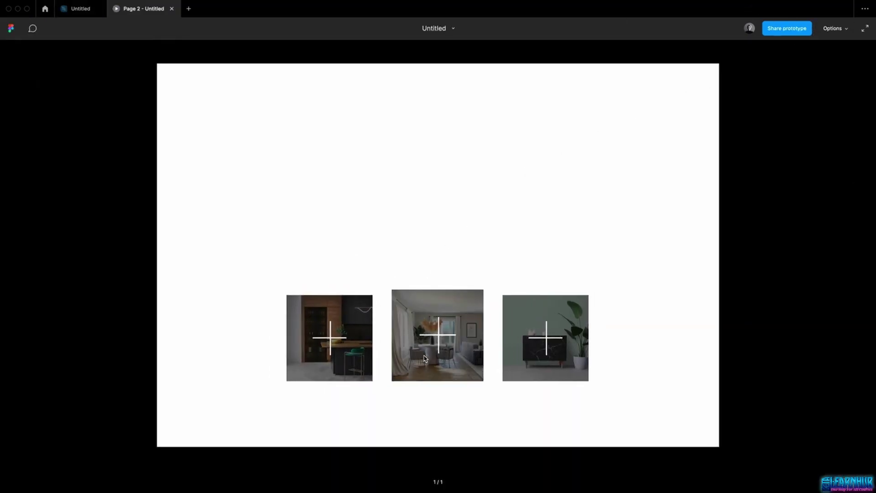
mouse_move(539, 359)
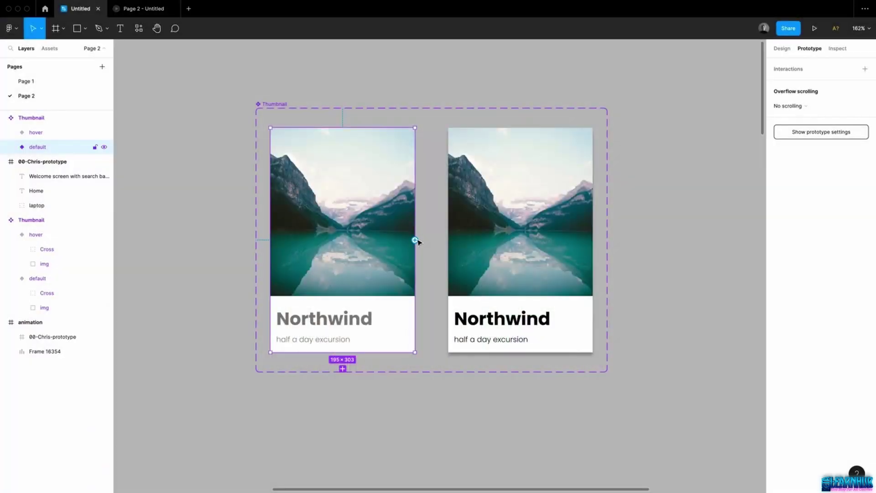
Link the Thumbnail component's default variant to its hover variant using the Smart animate animation
drag(415, 239, 456, 238)
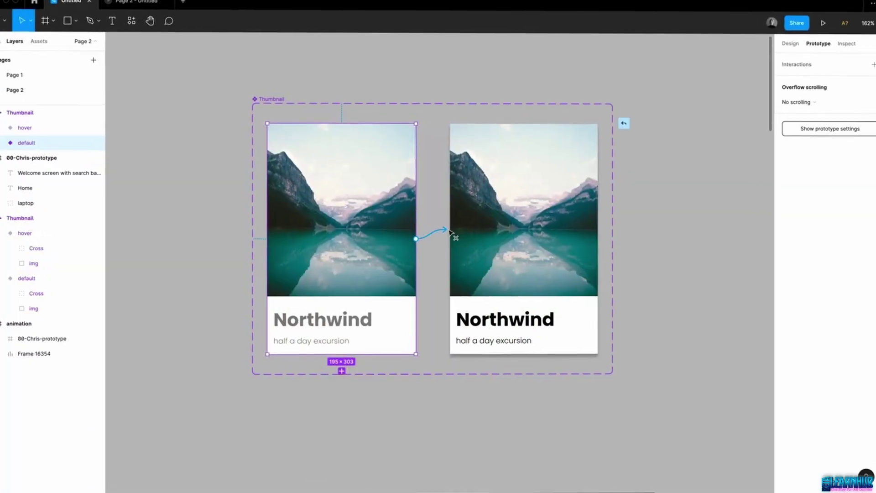
click(724, 227)
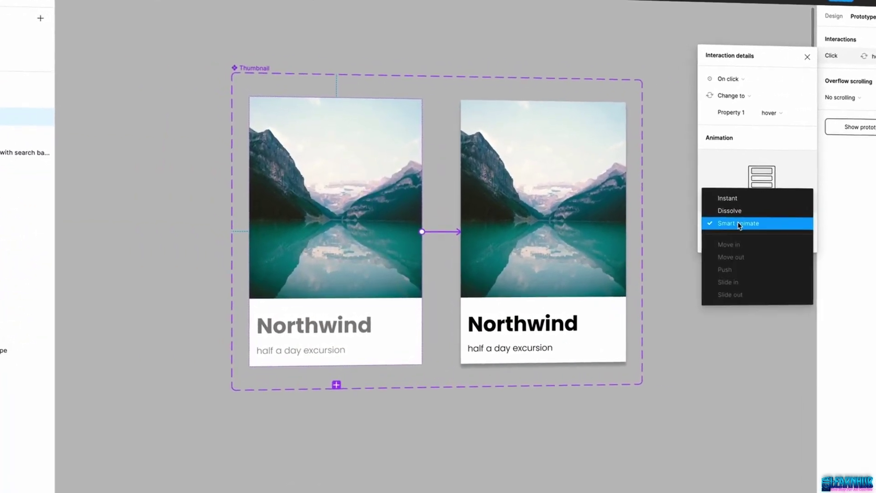
click(723, 224)
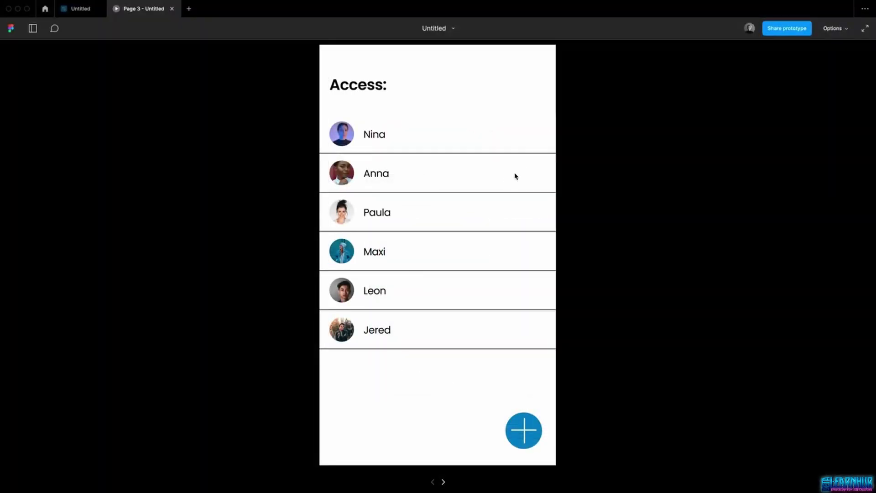
Test the Access list prototype by swiping and deleting the second entry and the resulting fourth entry, and trying the add function
drag(514, 176, 451, 176)
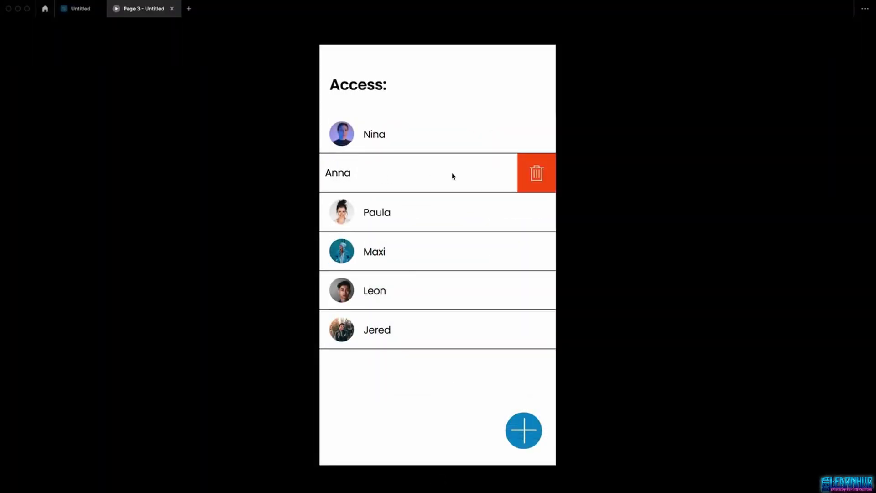
click(535, 176)
drag(519, 250, 449, 250)
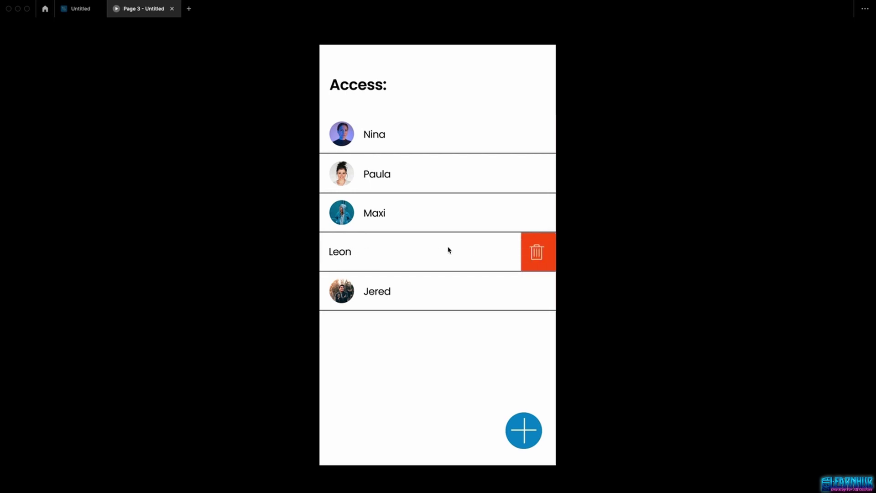
click(537, 252)
click(525, 432)
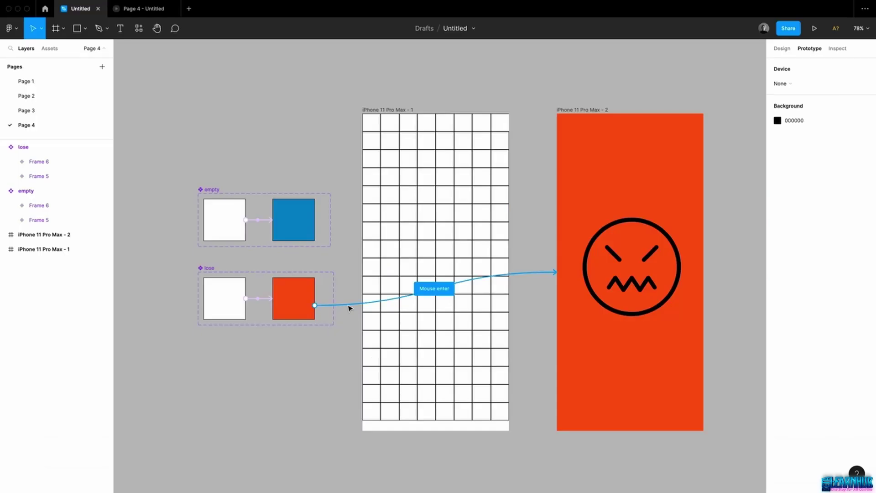
Select the Mouse enter connection from the red lose variant to the iPhone 11 Pro Max - 2 frame
click(349, 306)
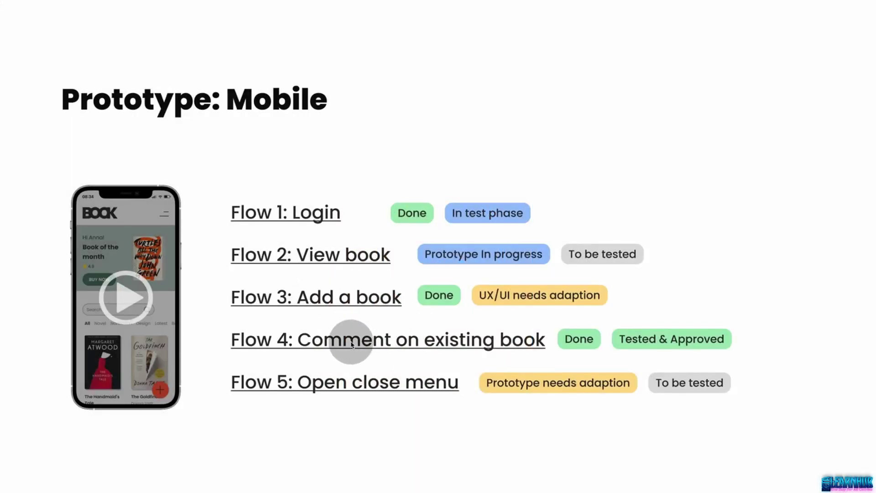
Open the Flow 4: Comment on existing book prototype and rate The Handmaid's Tale four stars
click(345, 340)
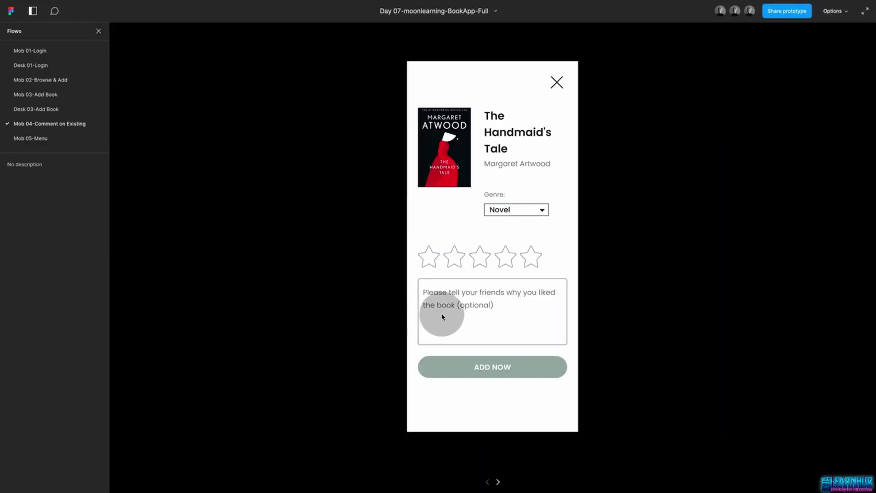
click(501, 263)
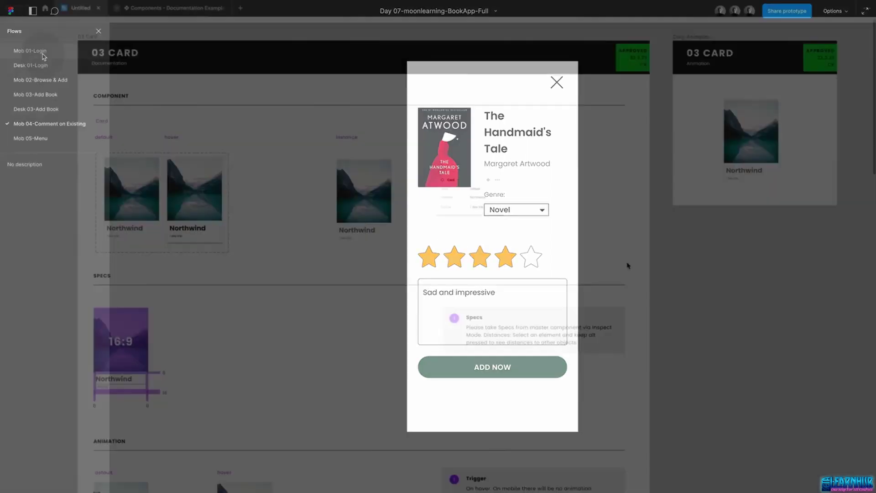
Review the 03 Card documentation down to its animation and responsive behavior sections, and play the card's animation
scroll(634, 260, down, 10)
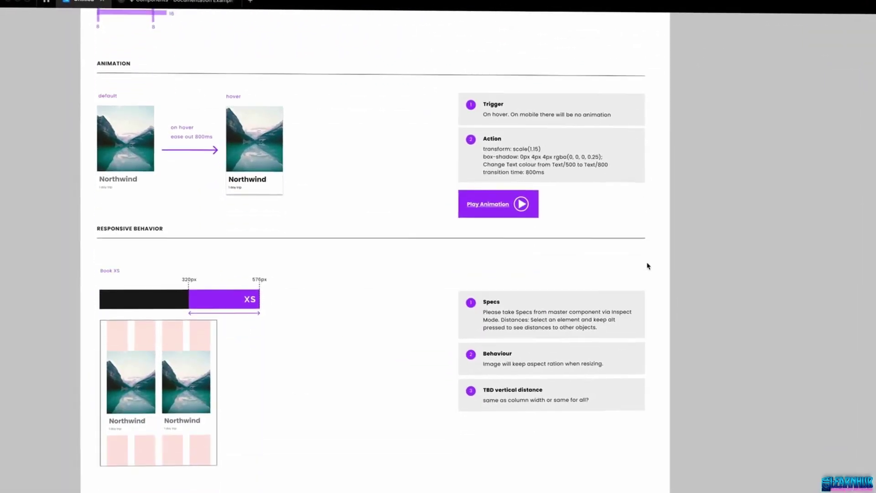
scroll(655, 266, up, 3)
click(504, 230)
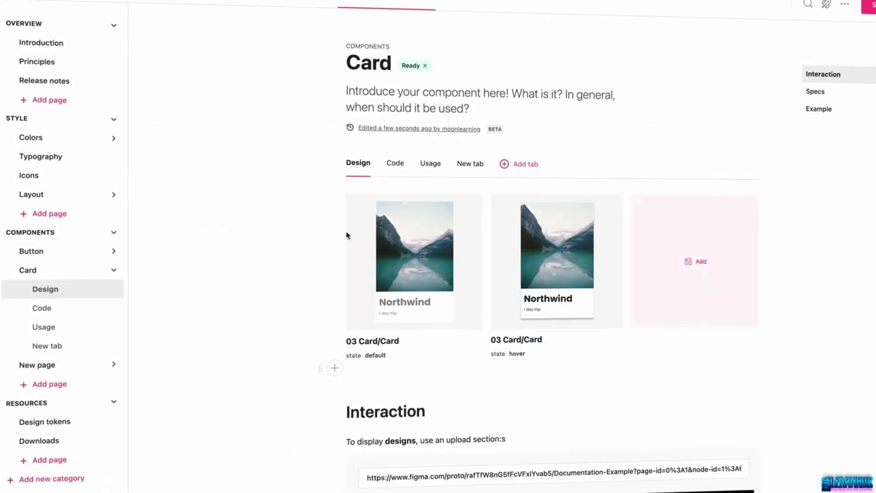
Look through the Card component's Design documentation page, from the state previews down past the Interaction section
mouse_move(444, 262)
scroll(465, 272, down, 8)
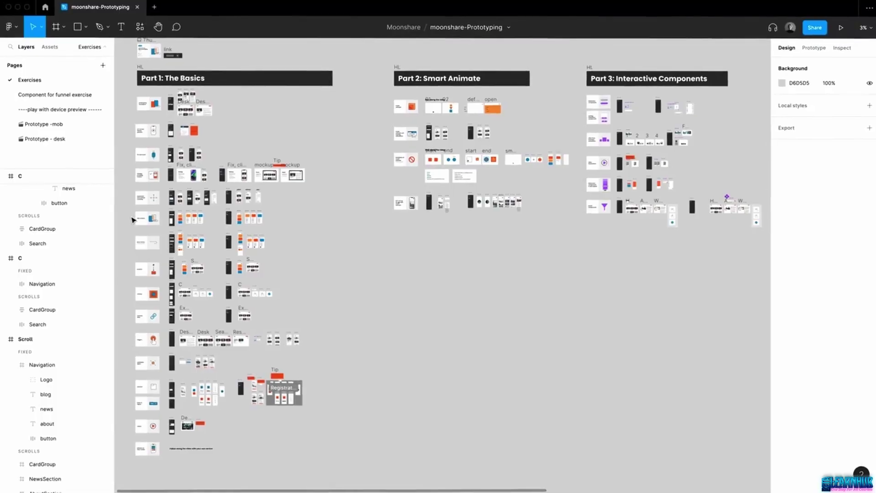
Examine the Part 1: The Basics exercises in the moonshare-Prototyping file, from link screens down to overlay and external links
scroll(134, 219, up, 10)
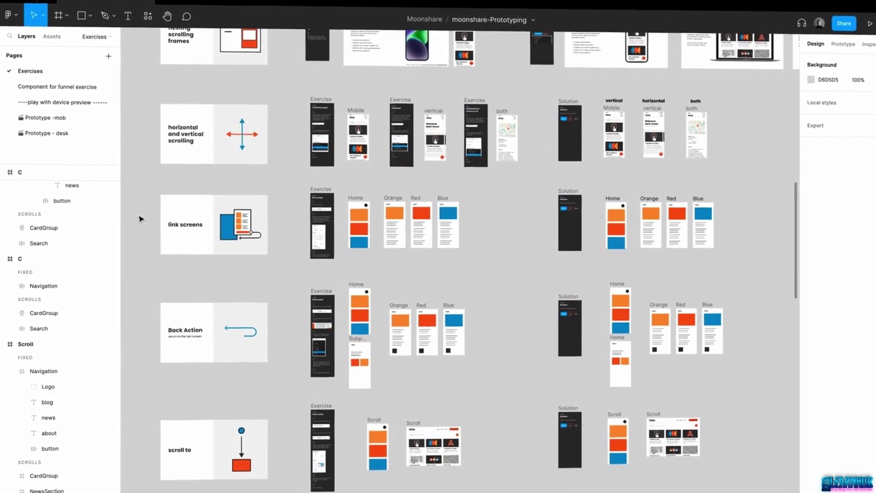
scroll(145, 218, up, 3)
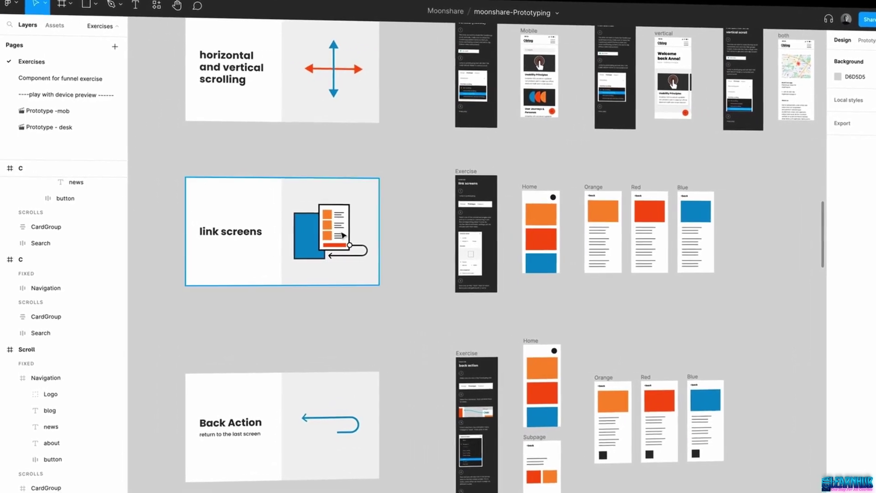
scroll(445, 247, down, 15)
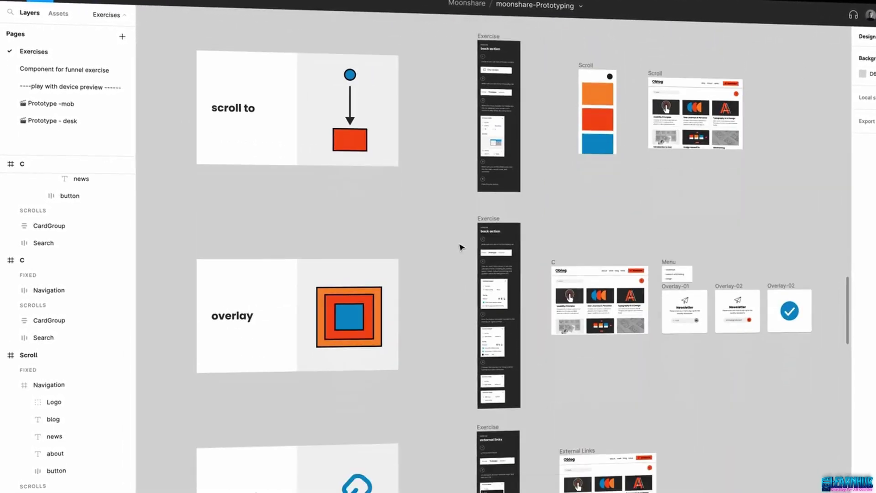
scroll(466, 247, down, 5)
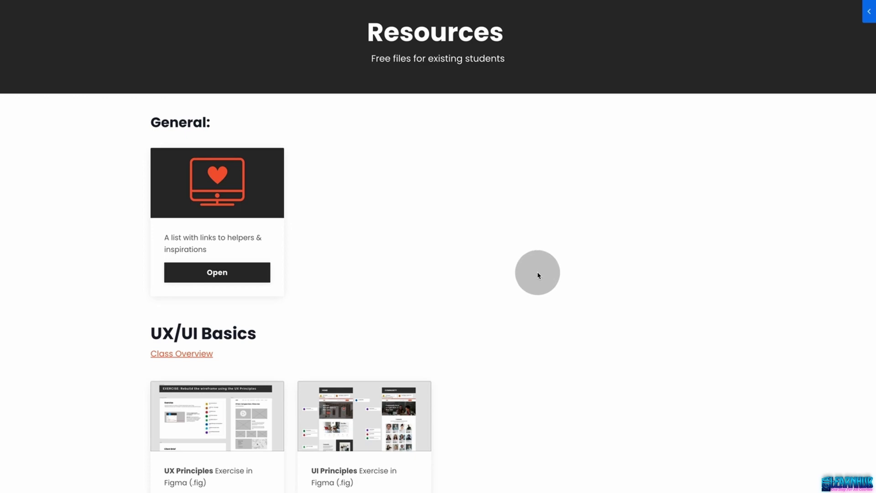
Download the Prototyping with Figma (.fig) exercise file from the UI Design with Figma section of the Resources page
scroll(537, 275, down, 9)
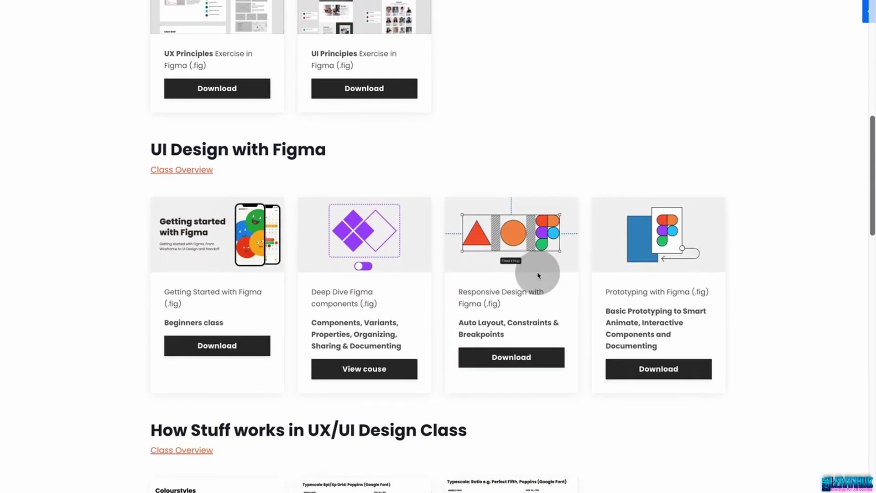
scroll(538, 275, down, 2)
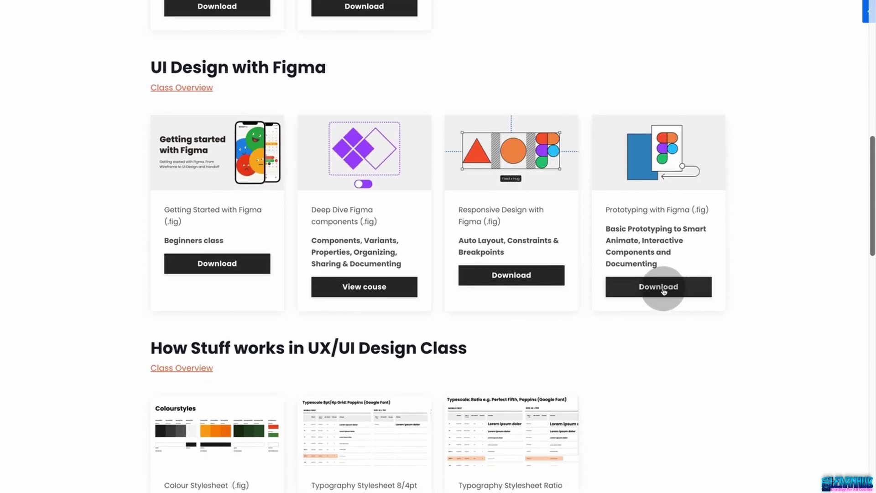
click(663, 291)
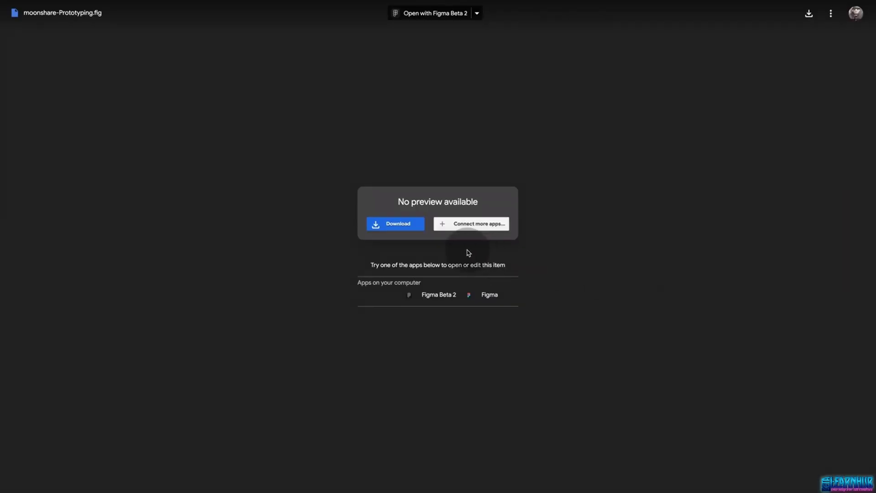
click(407, 224)
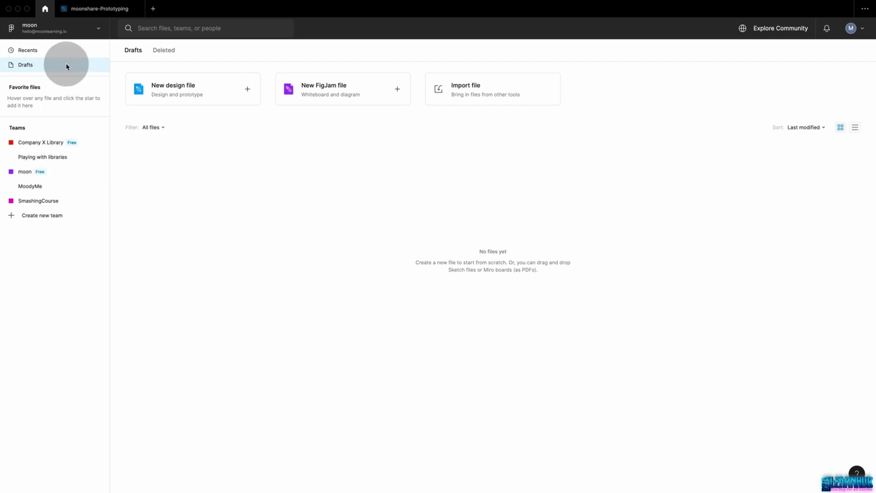
Import the moonshare-Prototyping.fig file from Downloads into Drafts
click(474, 86)
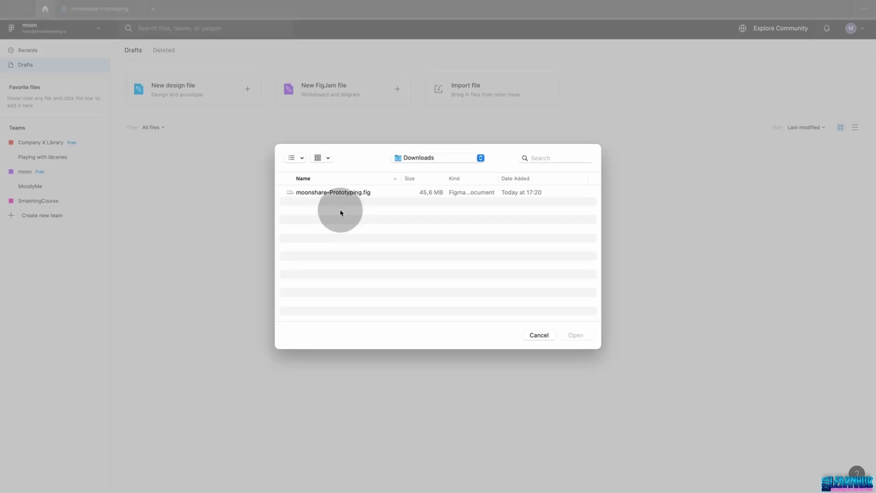
click(356, 194)
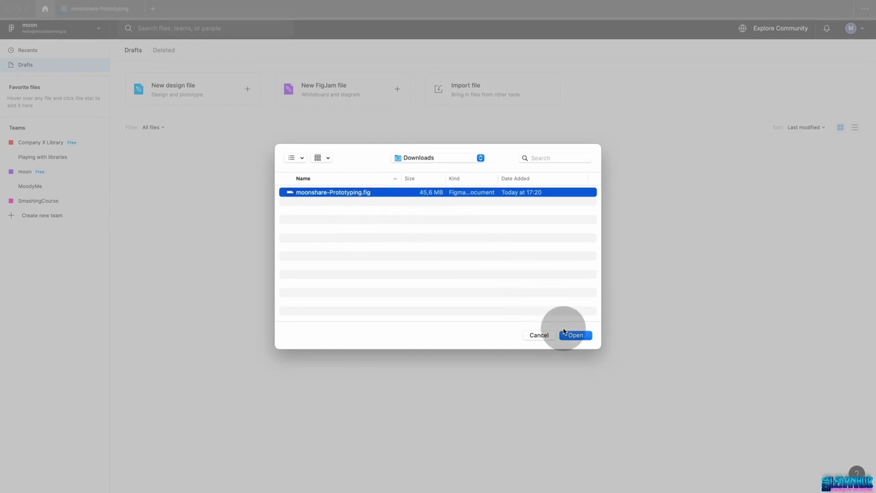
click(576, 336)
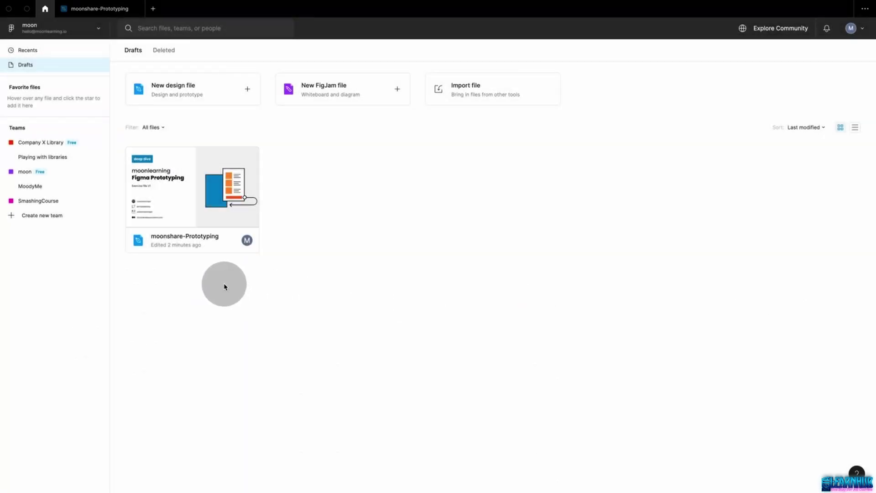
Open the imported moonshare-Prototyping file and look over the Part 1: The Basics exercises
double_click(207, 203)
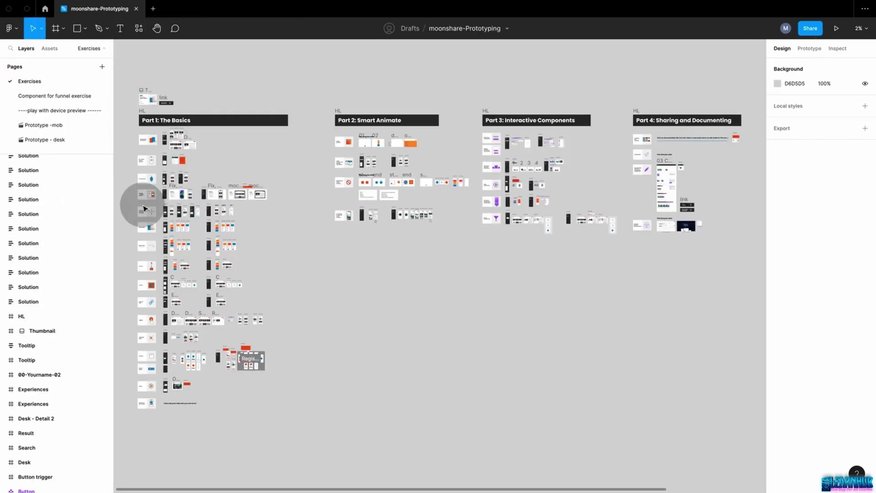
scroll(140, 262, up, 10)
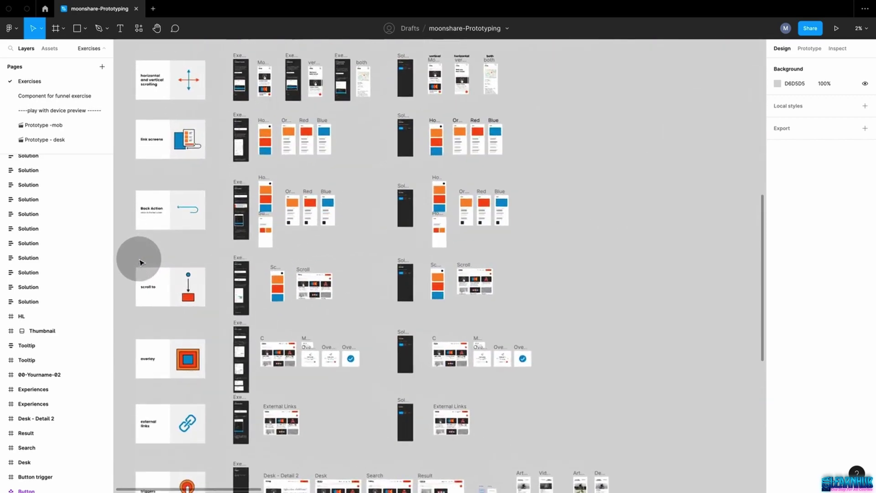
scroll(140, 261, up, 3)
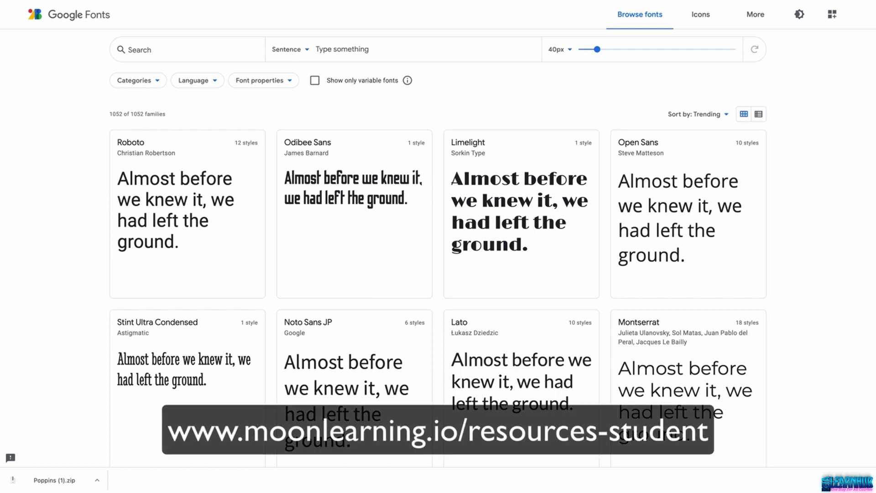
Switch to Google Fonts, find the Poppins typeface, and download the whole family
click(840, 261)
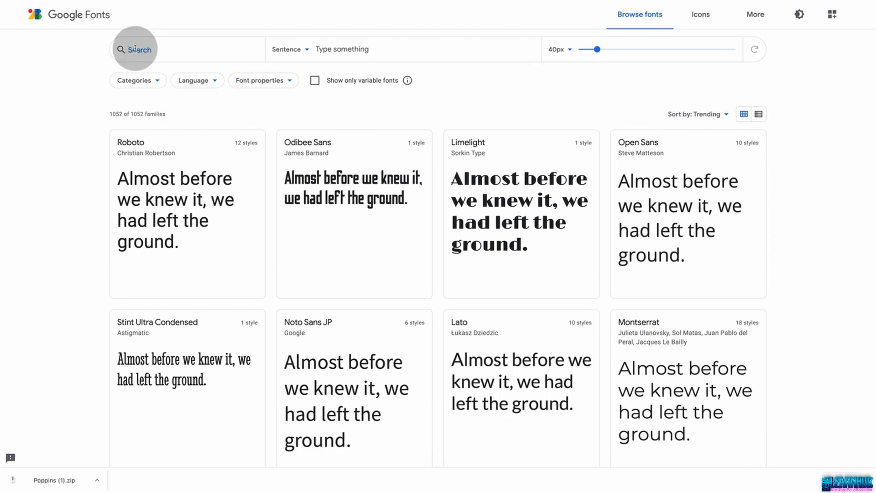
text(poppins)
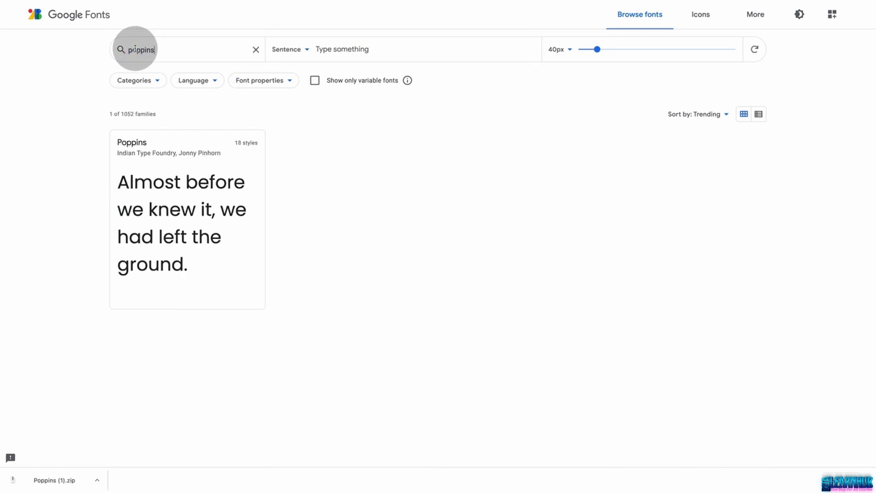
click(191, 188)
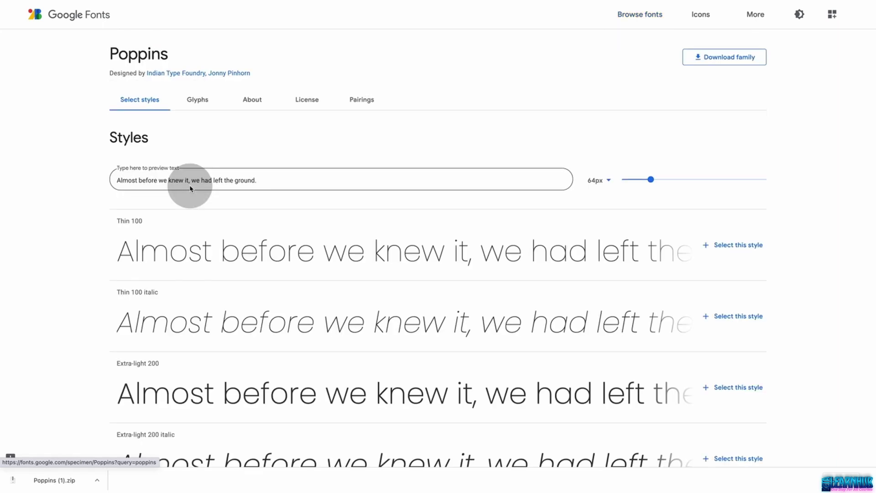
click(719, 58)
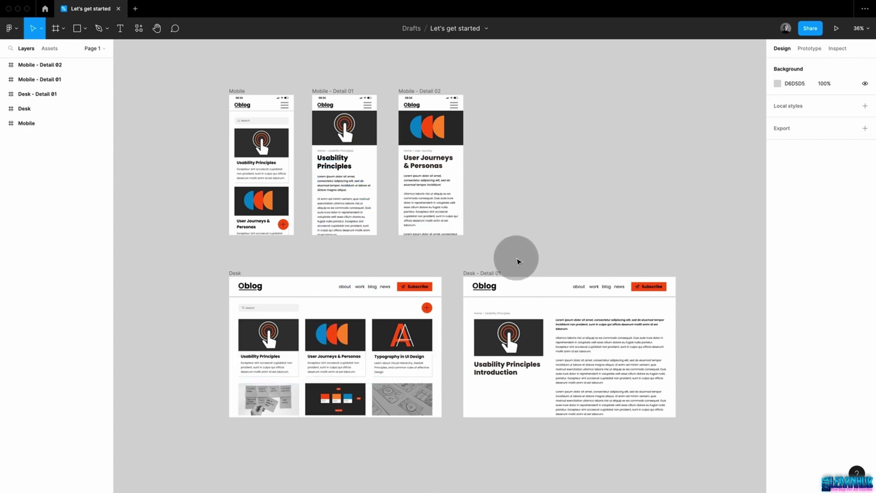
In the Let's get started file, compare the Design, Prototype and Inspect views, ending on Prototype
click(811, 51)
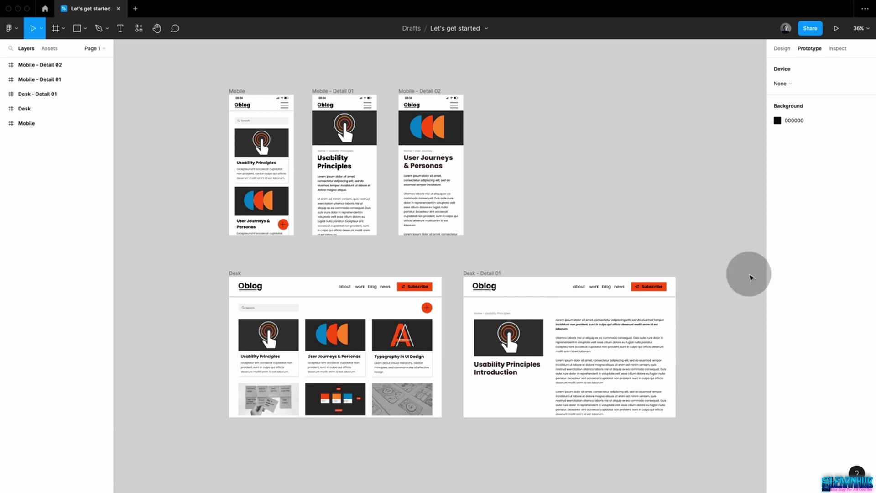
key(alt)
key(alt+8)
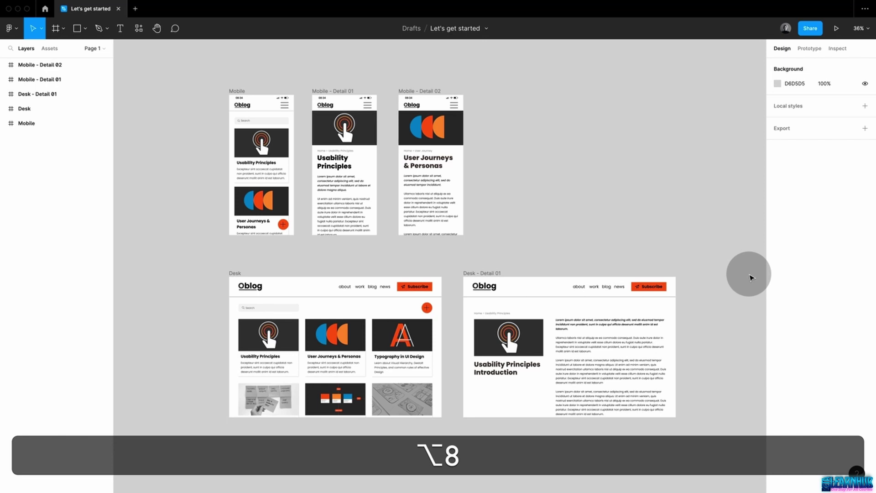
key(alt+9)
key(alt+0)
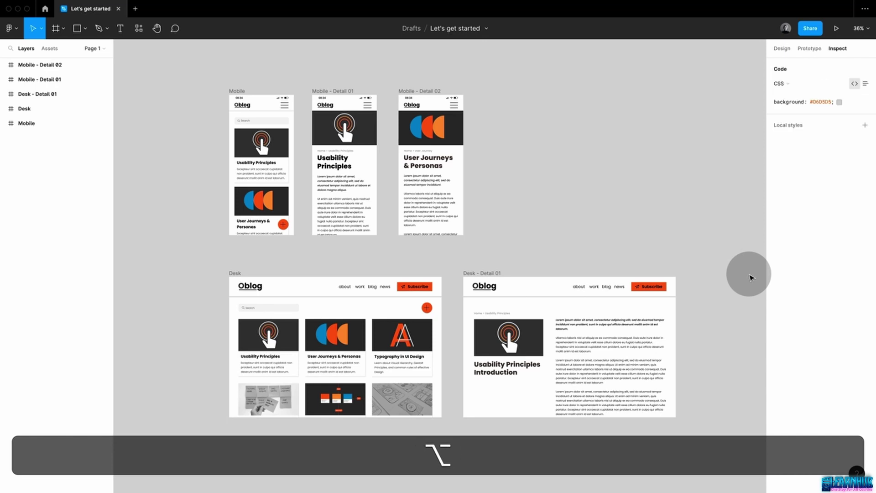
key(alt+9)
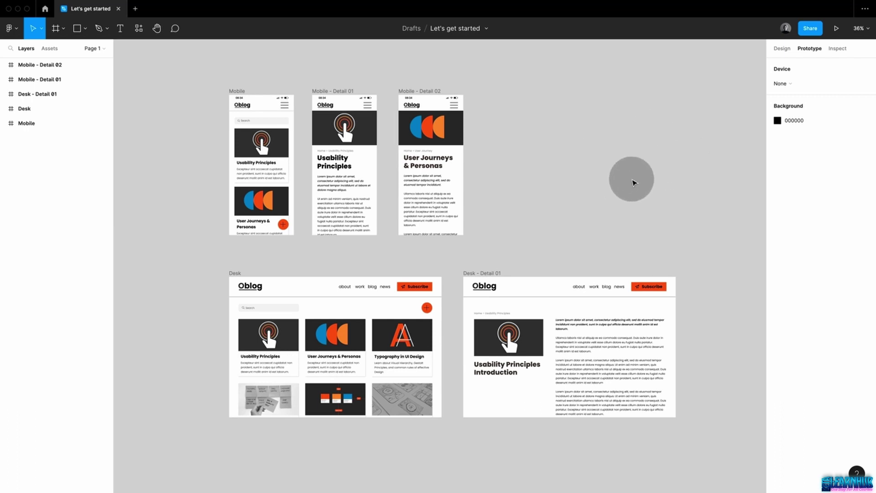
Examine the general prototype settings, looking at the available device presets with None kept and at the background colour options
click(806, 83)
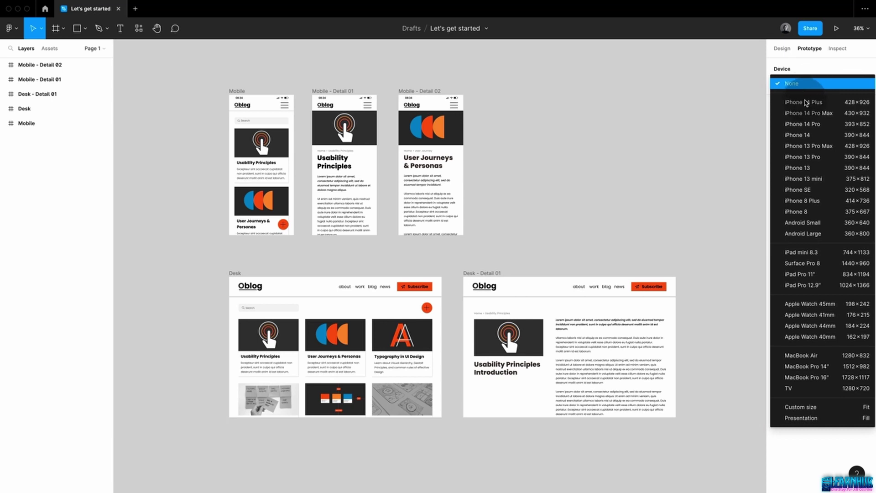
click(799, 84)
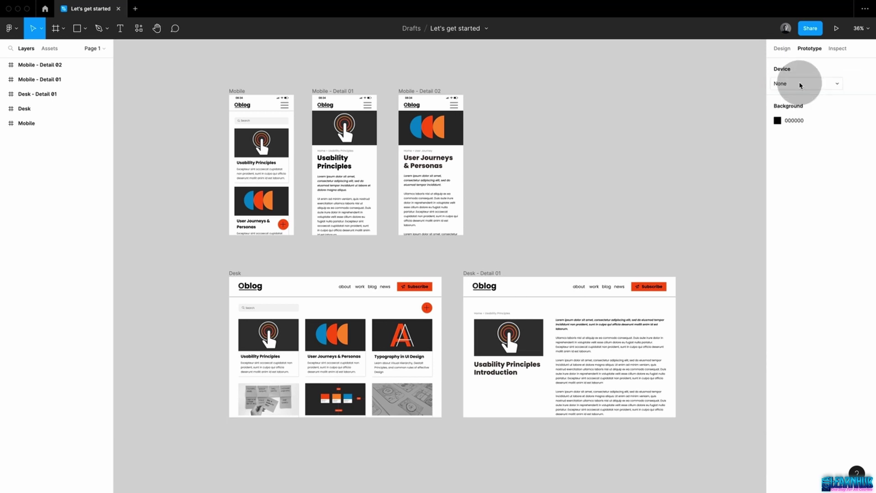
click(777, 121)
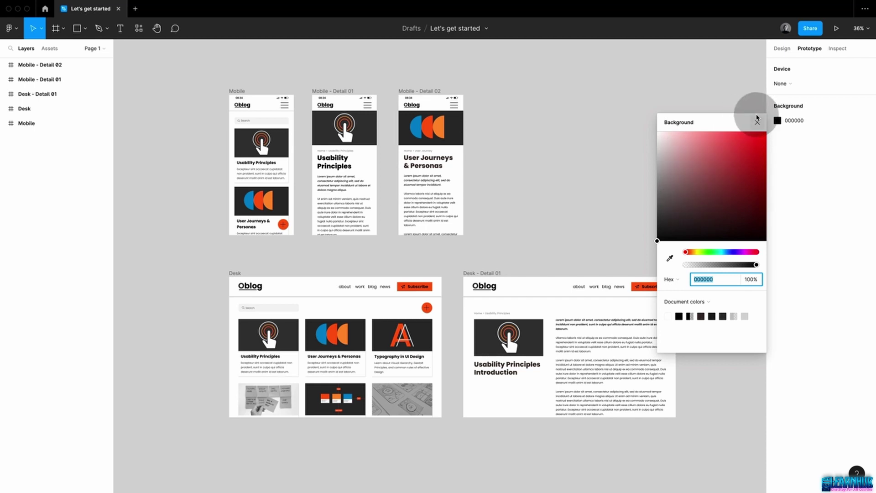
click(756, 122)
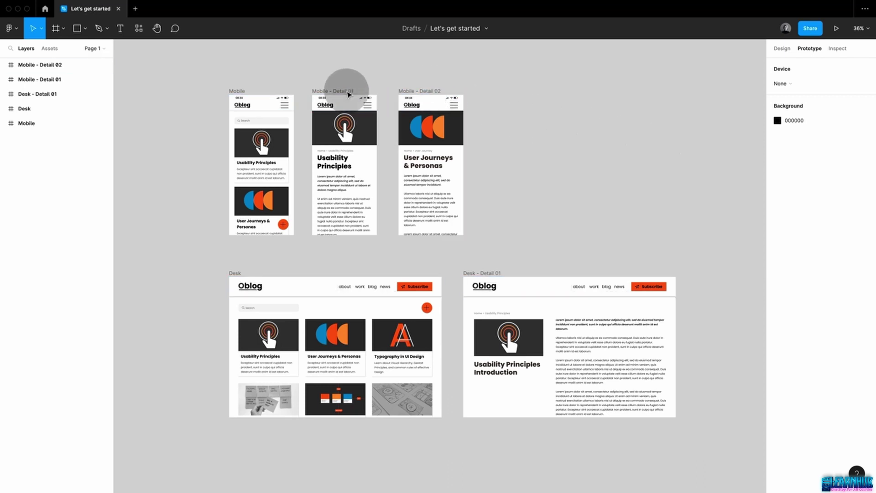
Review the Mobile frame's own prototype options for flow start, interactions and overflow scrolling, and return to the general prototype settings
click(243, 93)
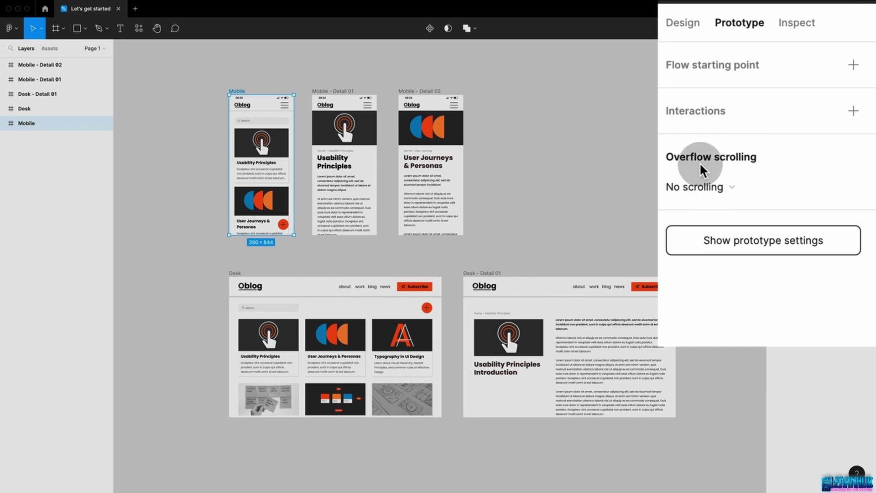
click(753, 242)
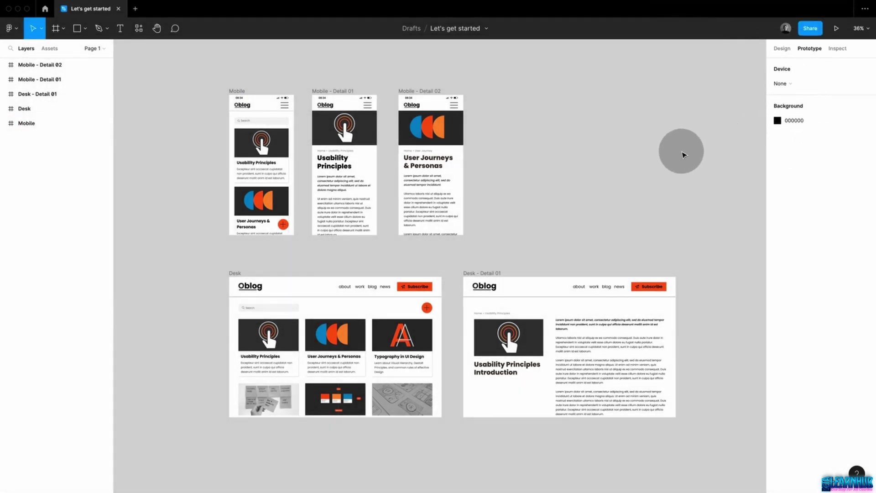
click(238, 91)
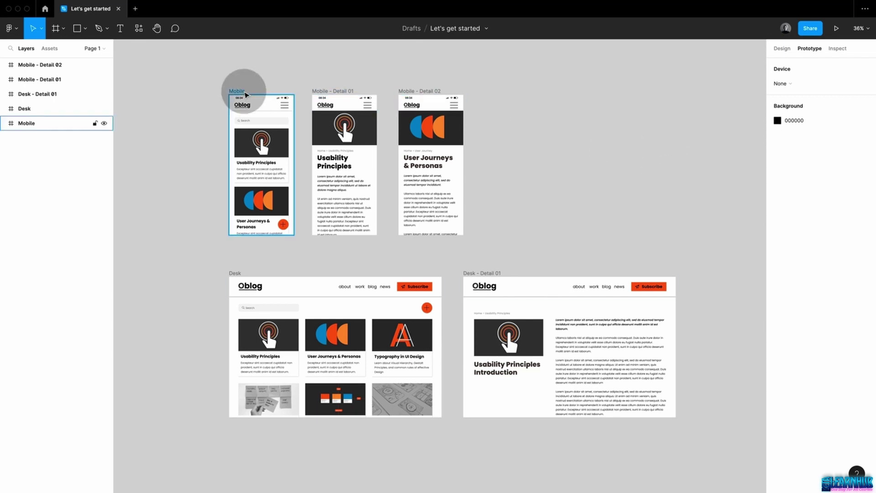
click(240, 93)
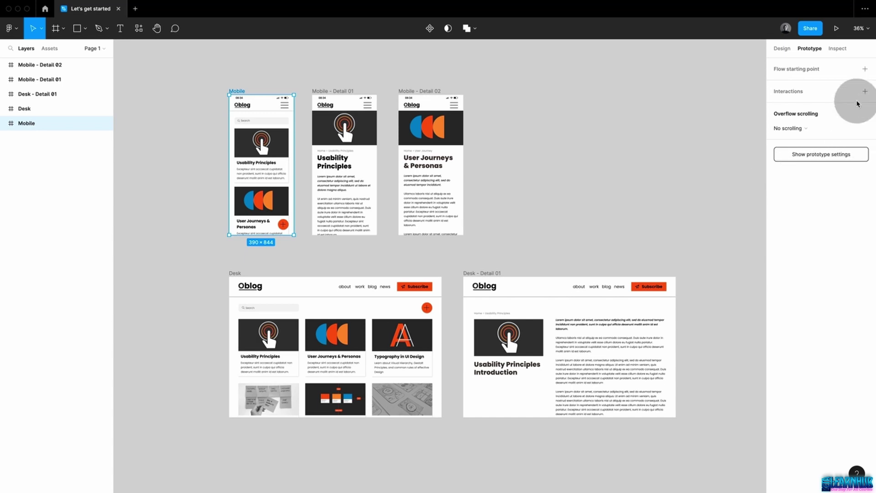
click(810, 155)
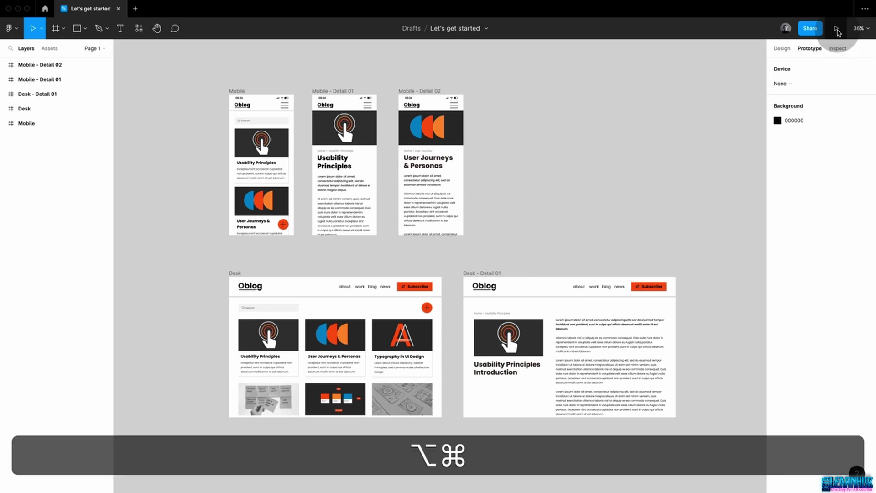
Play the Let's get started prototype in presentation view and toggle the Figma interface off and on
key(alt+super+Return)
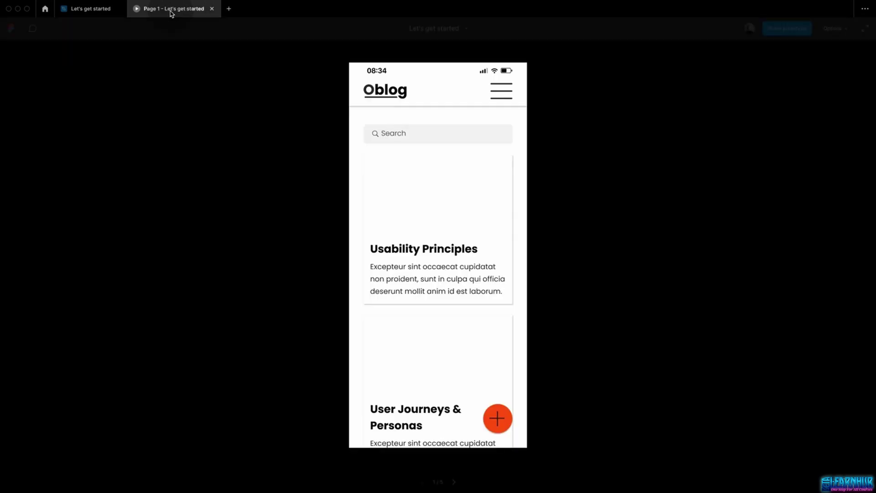
key(super+backslash)
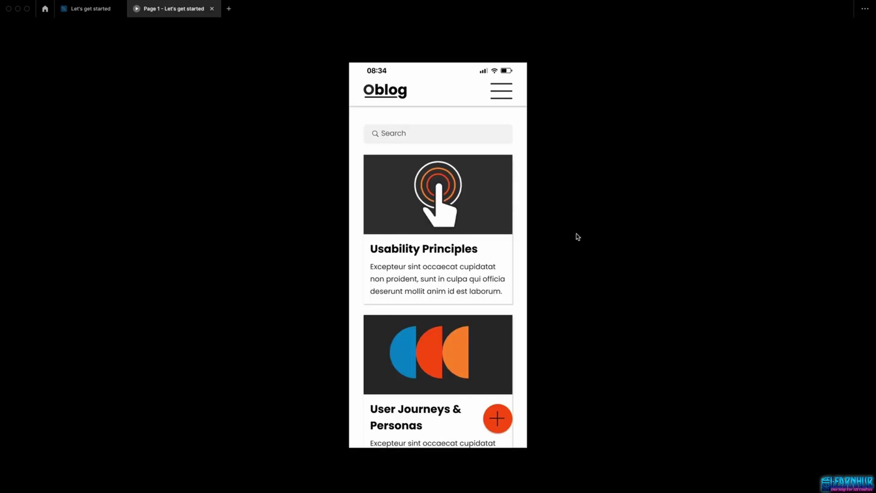
key(super+backslash)
key(super+backslash)
key(super+backslash)
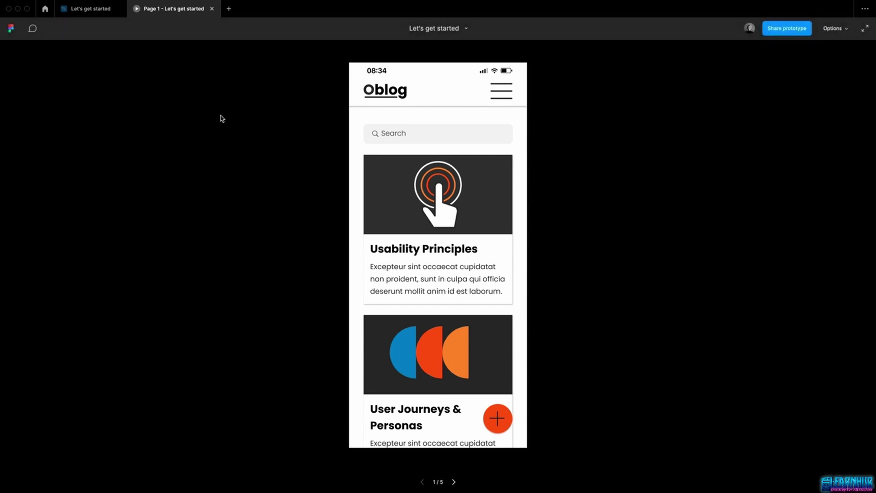
Try placing a comment near the Oblog header in the presented prototype, and leave commenting without posting
click(33, 28)
click(399, 106)
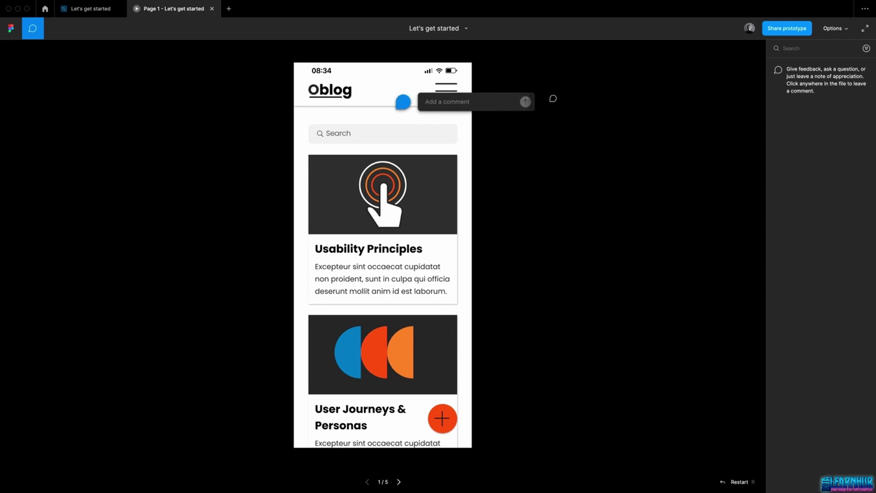
click(33, 28)
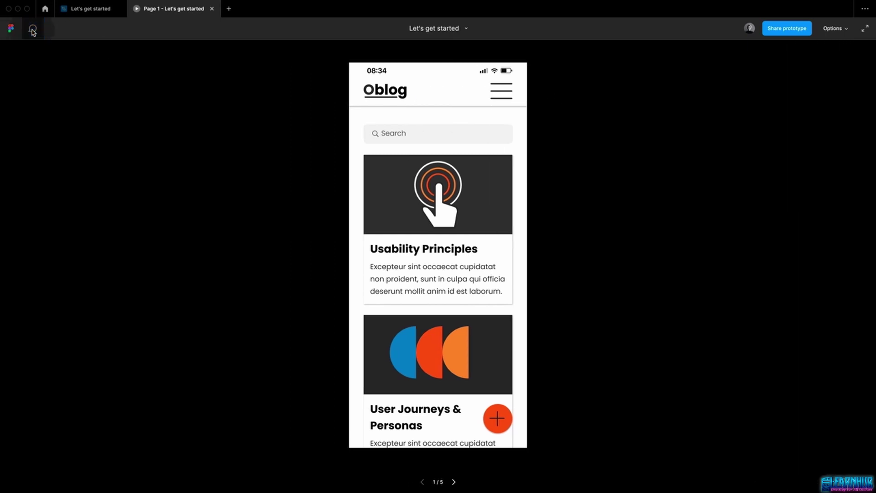
Examine the prototype's sharing options and its public embed code, and close them without copying
click(789, 29)
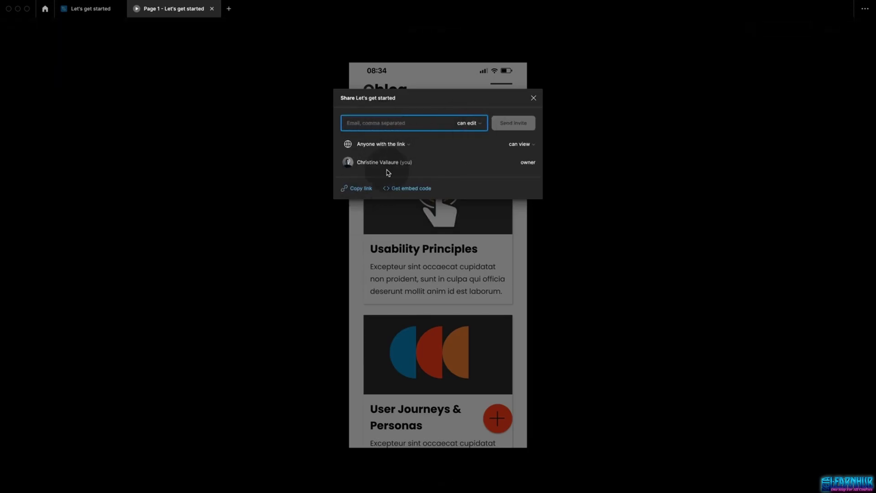
click(407, 188)
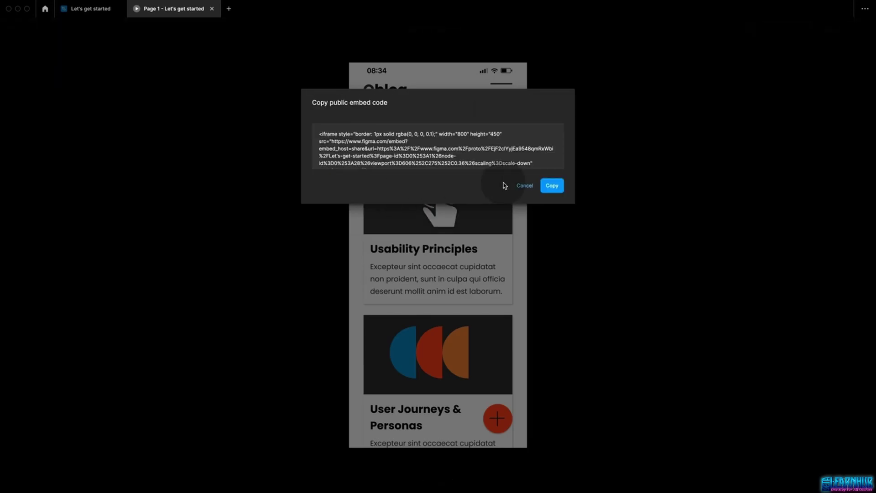
click(525, 187)
click(533, 98)
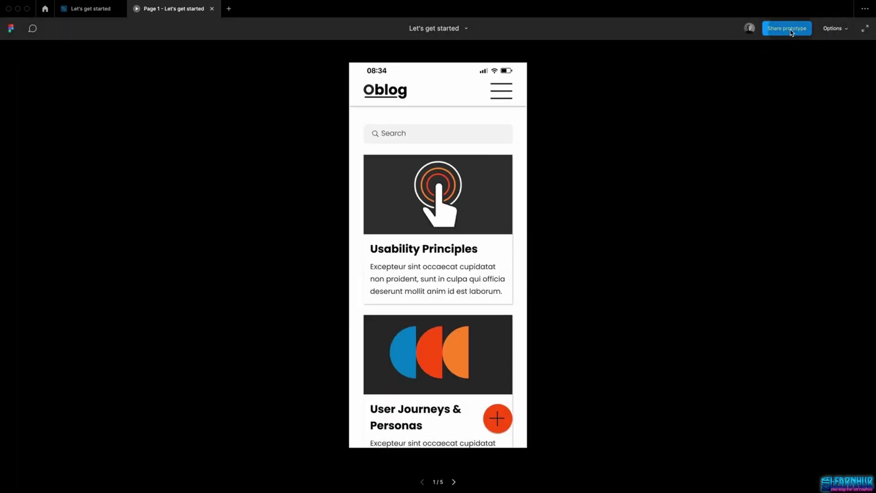
Review the presentation's display options and try out the Figma interface visibility and zoom scaling modes
click(845, 30)
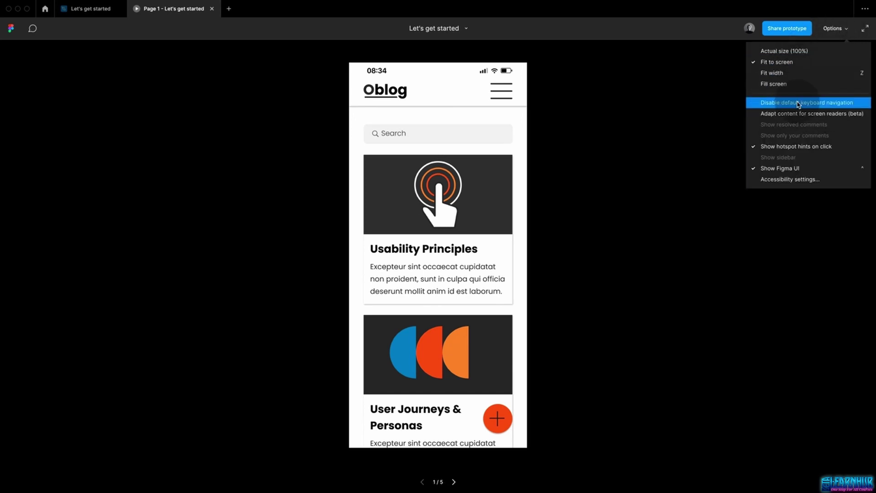
key(super+backslash)
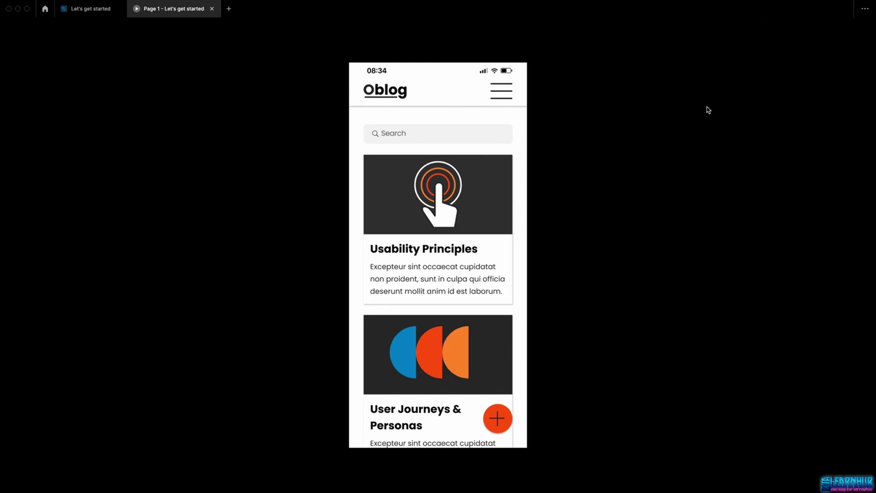
key(z)
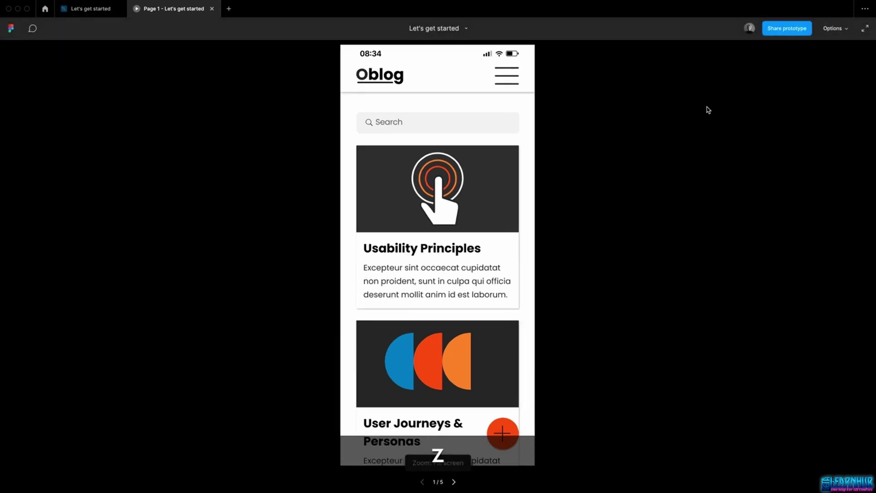
key(z)
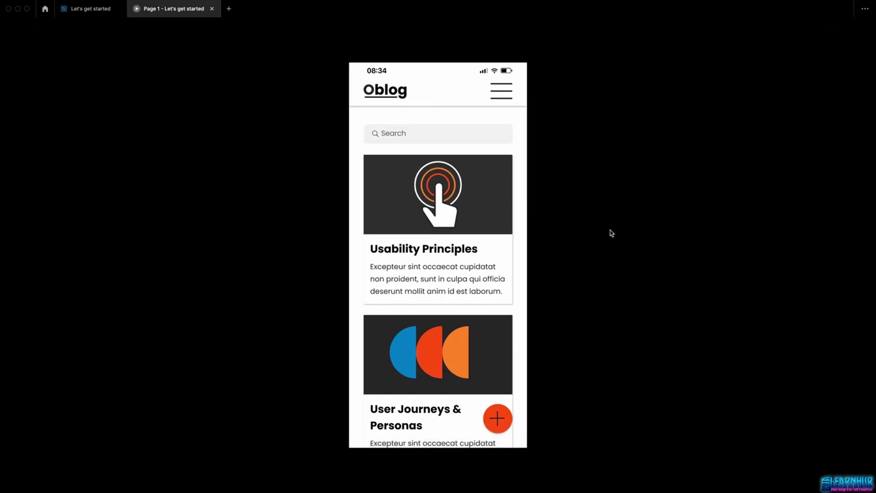
Page through the presented mobile and desktop frames in order and return to the Let's get started design file
key(Right)
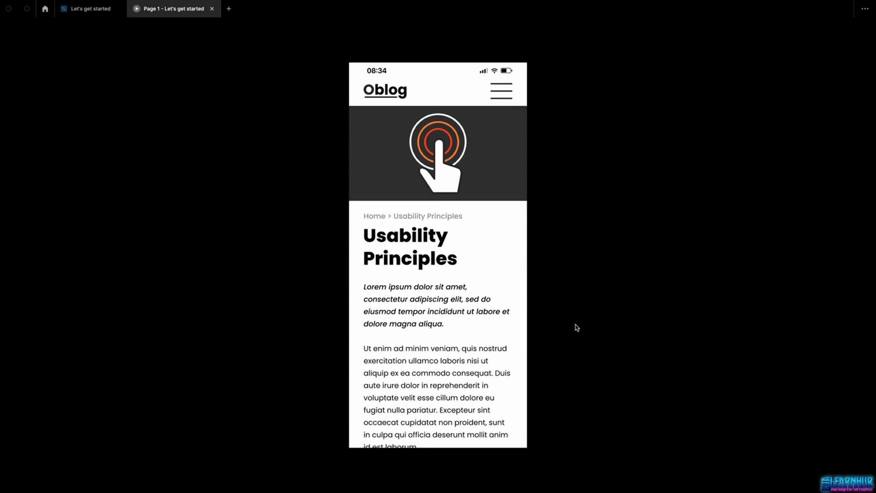
key(Right)
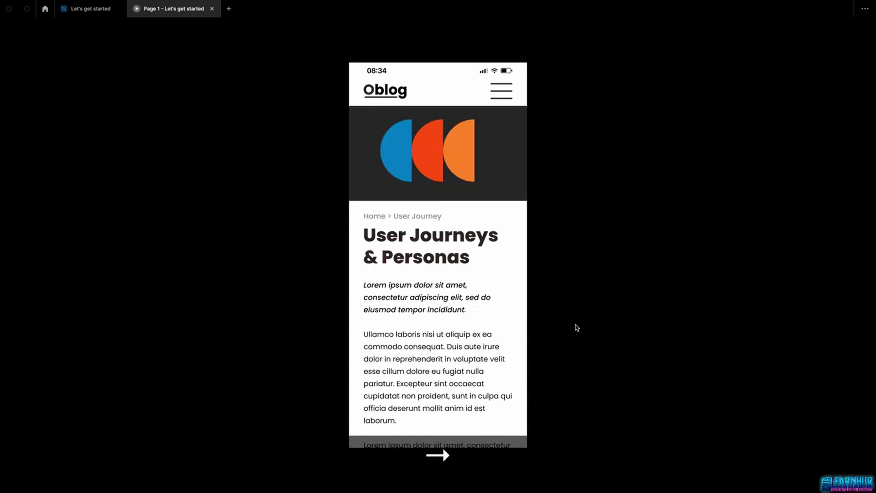
key(Right)
key(Right)
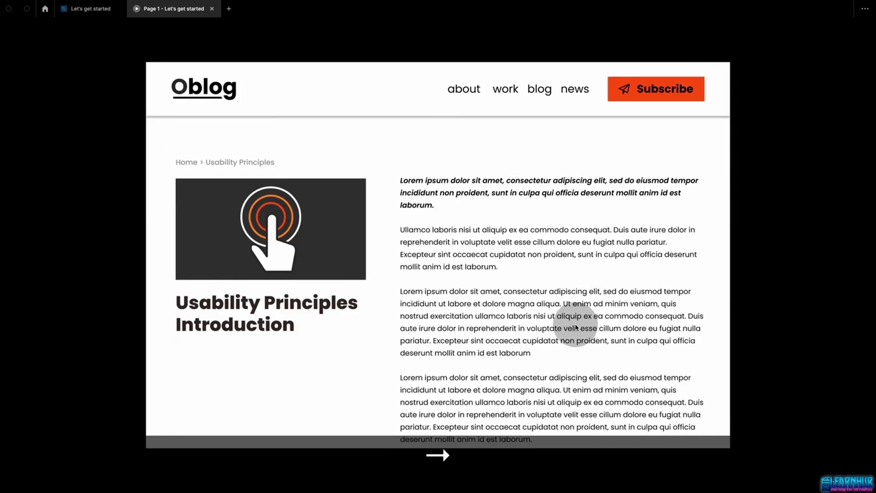
click(93, 14)
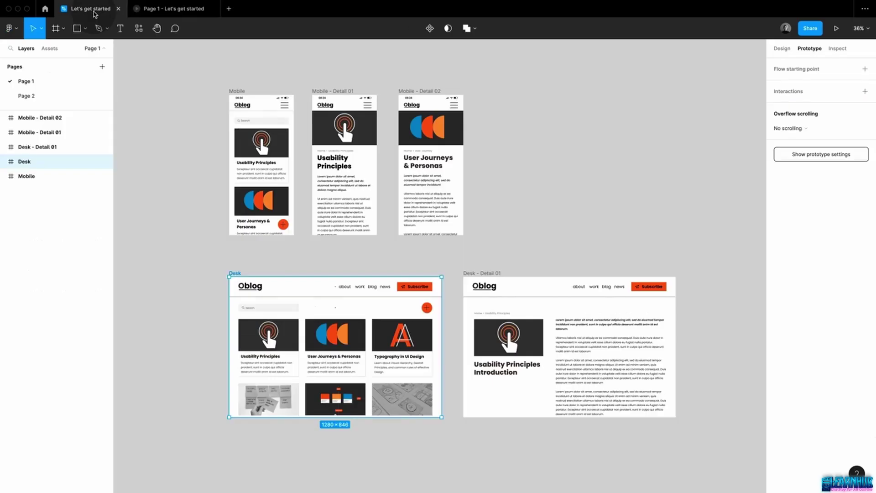
Examine the order of the three mobile frames on the canvas and of the two Desk frames beneath them
click(186, 93)
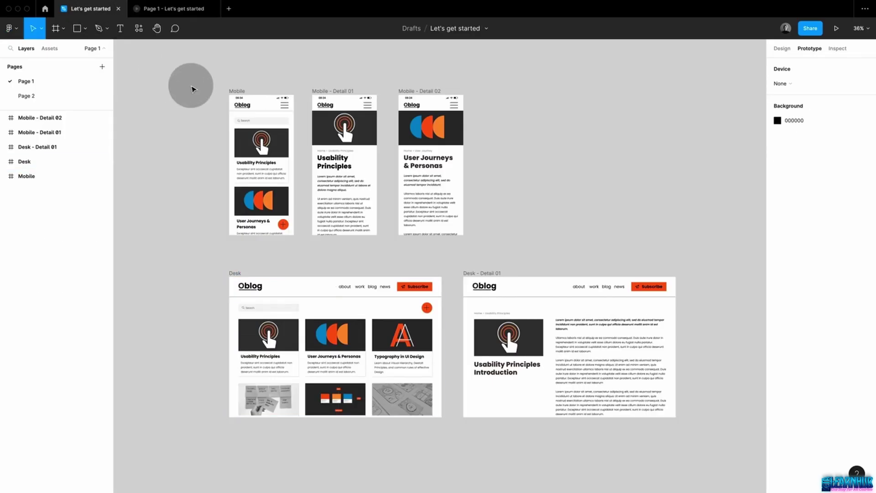
click(232, 92)
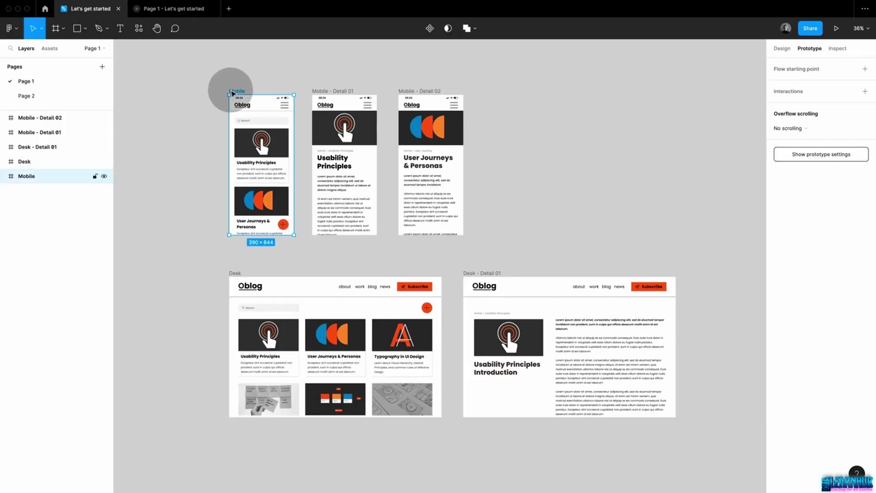
click(321, 99)
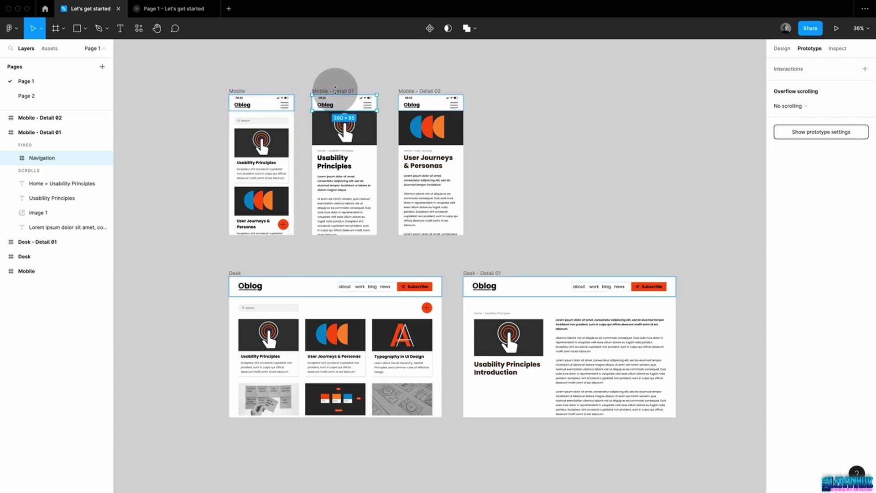
click(385, 84)
click(411, 90)
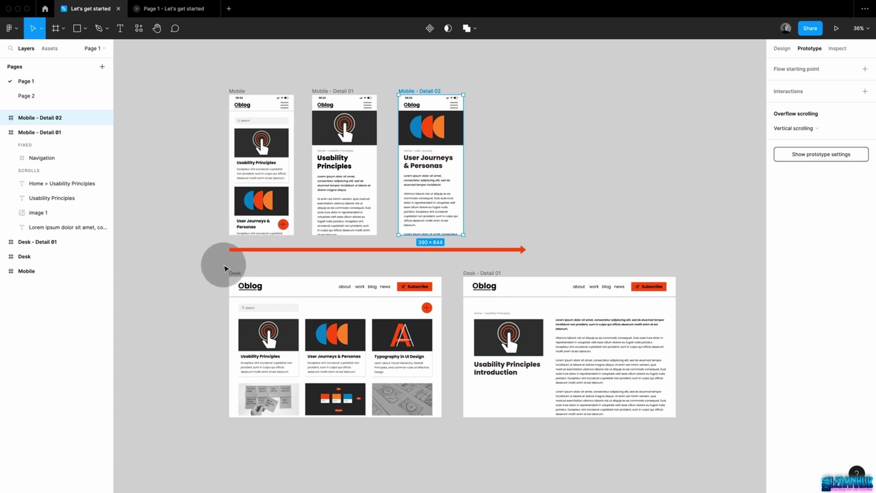
click(239, 274)
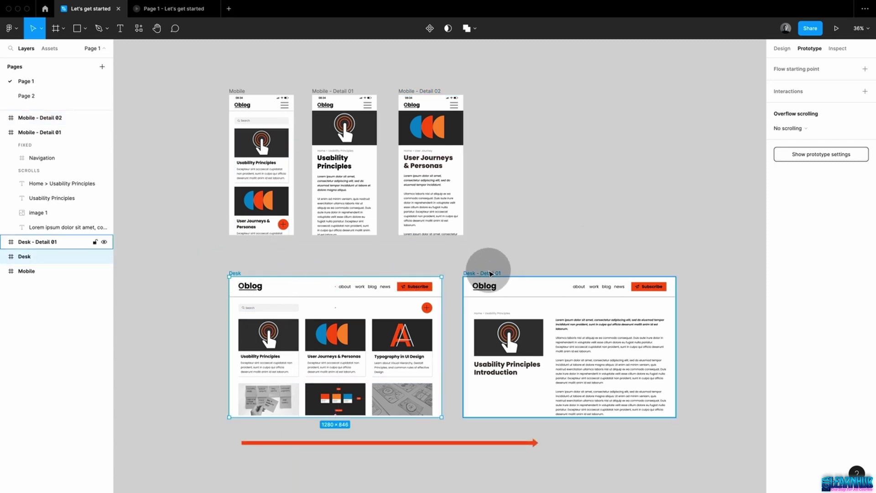
drag(490, 274, 508, 375)
click(534, 326)
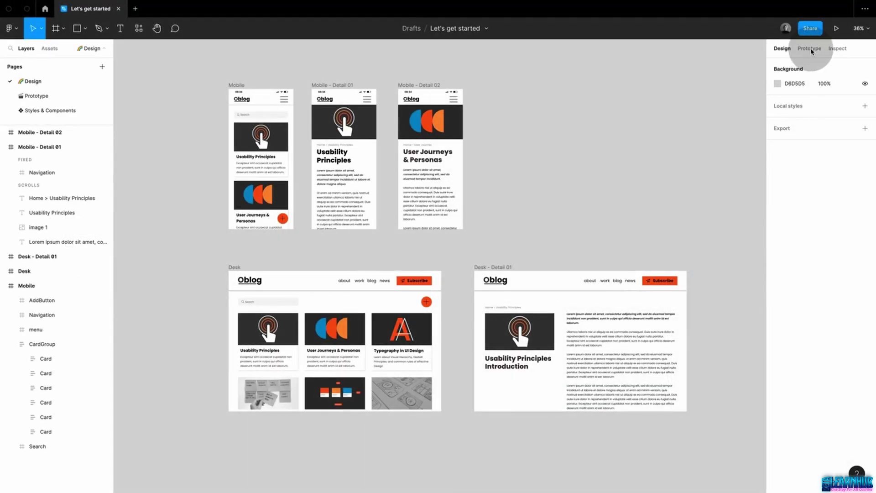
Compare the prototype settings offered for the Mobile frame with those offered when nothing is selected
click(810, 50)
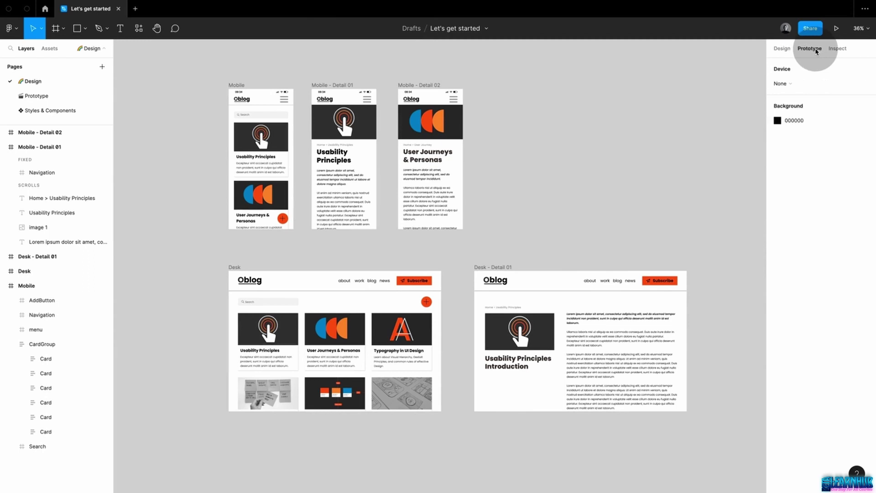
click(237, 85)
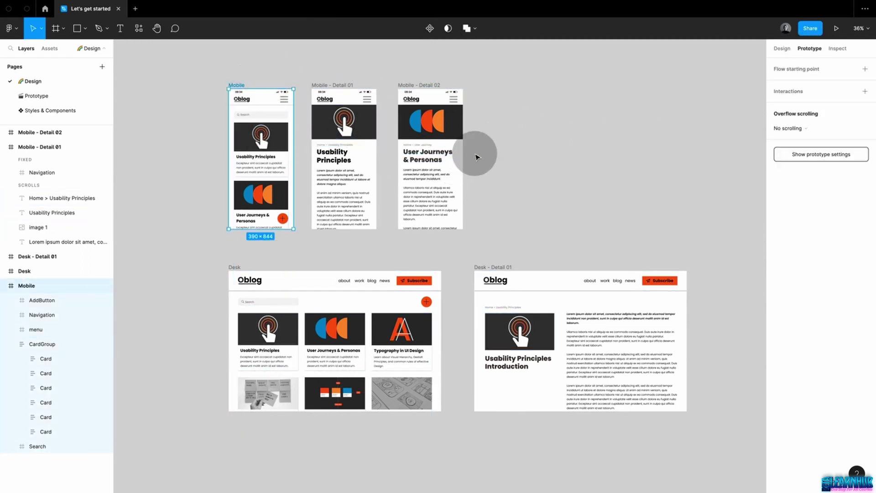
click(476, 156)
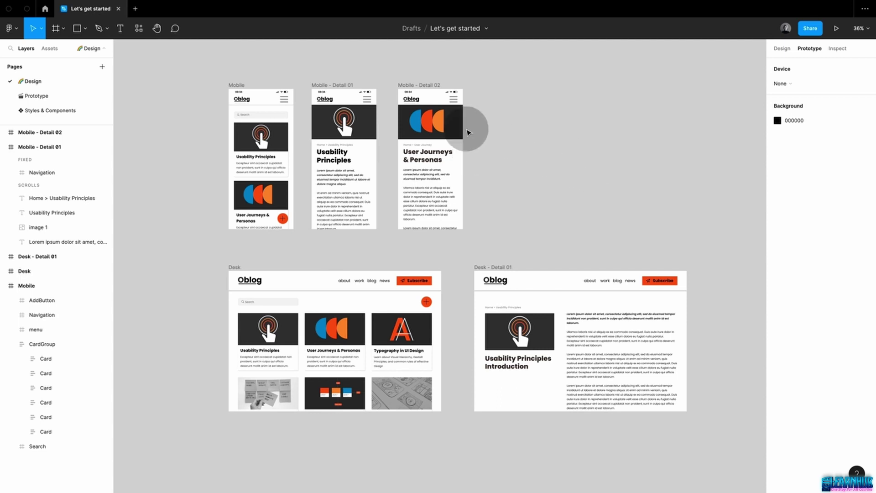
Copy all the mobile and desktop frames from the Design page onto the Prototype page
drag(198, 65, 715, 424)
key(super+c)
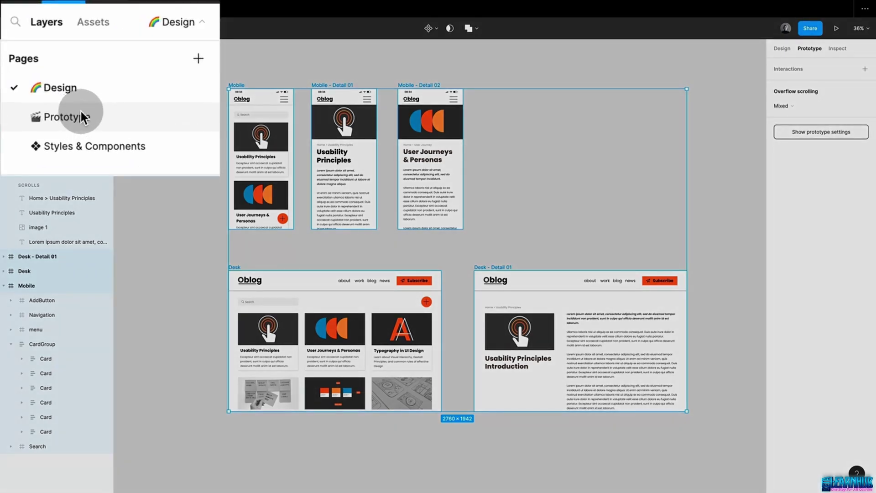
click(81, 117)
key(super+v)
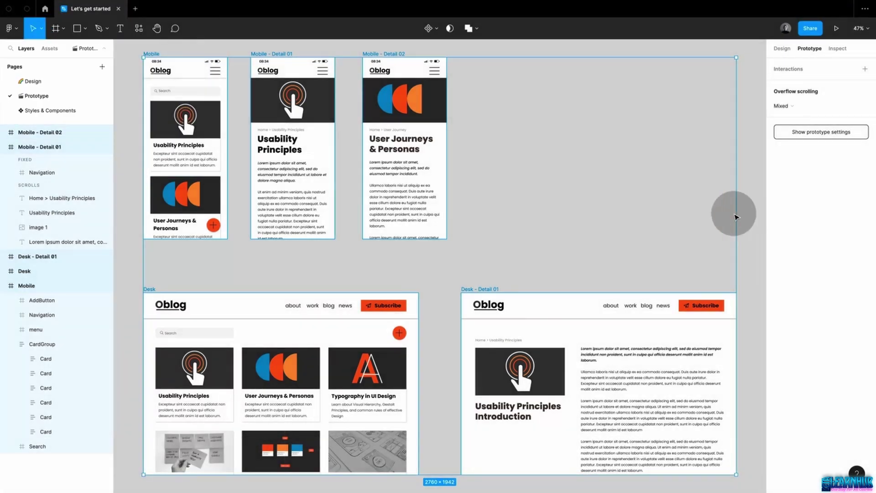
scroll(610, 225, down, 2)
click(691, 182)
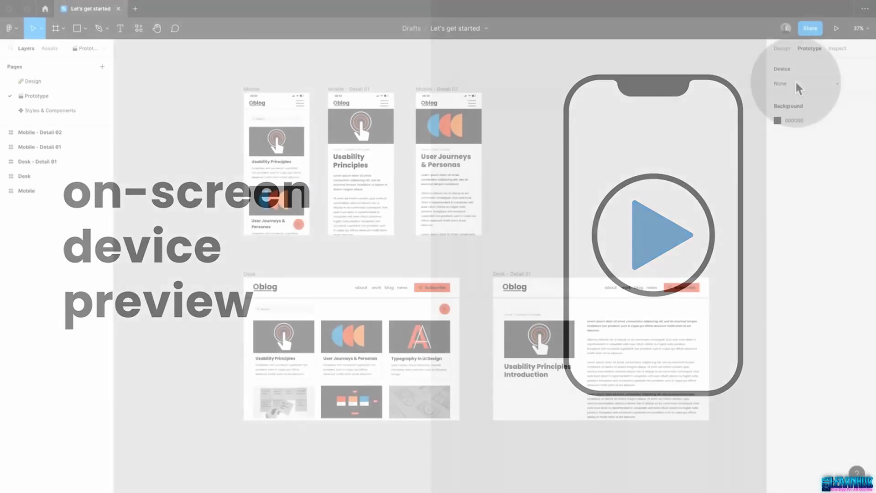
Check the Mobile frame's size preset in its design properties and keep it on iPhone 14
click(258, 91)
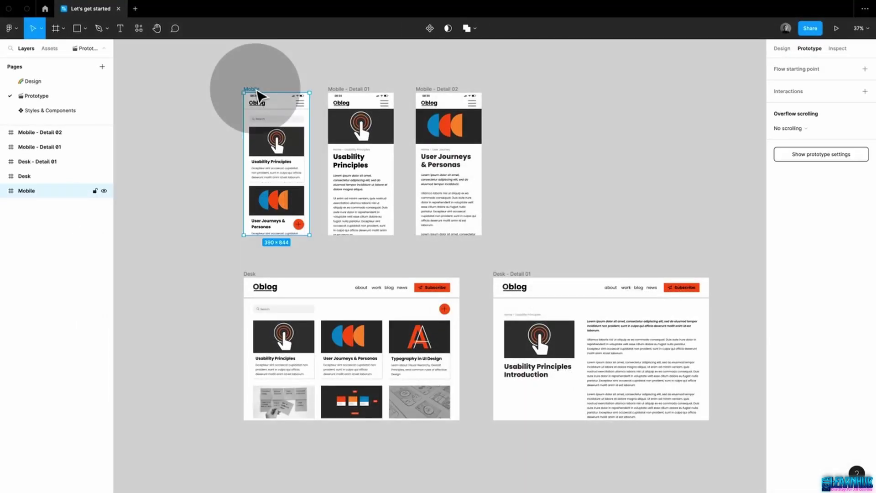
click(781, 49)
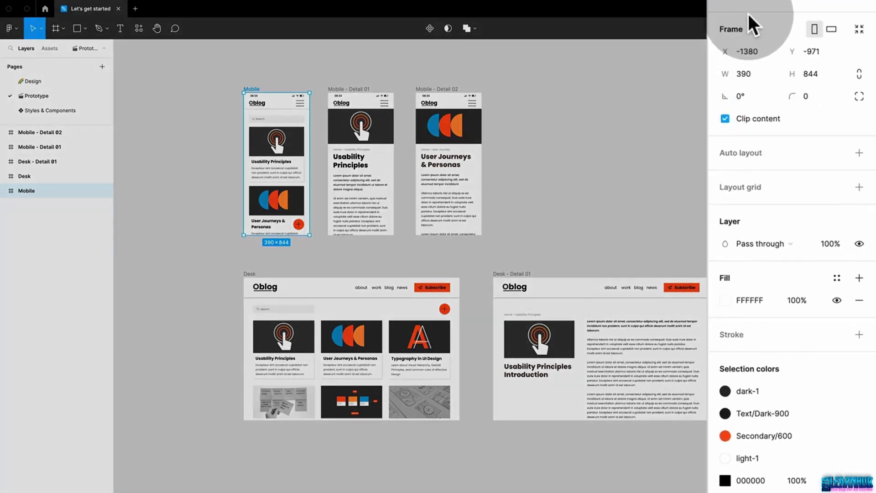
click(750, 25)
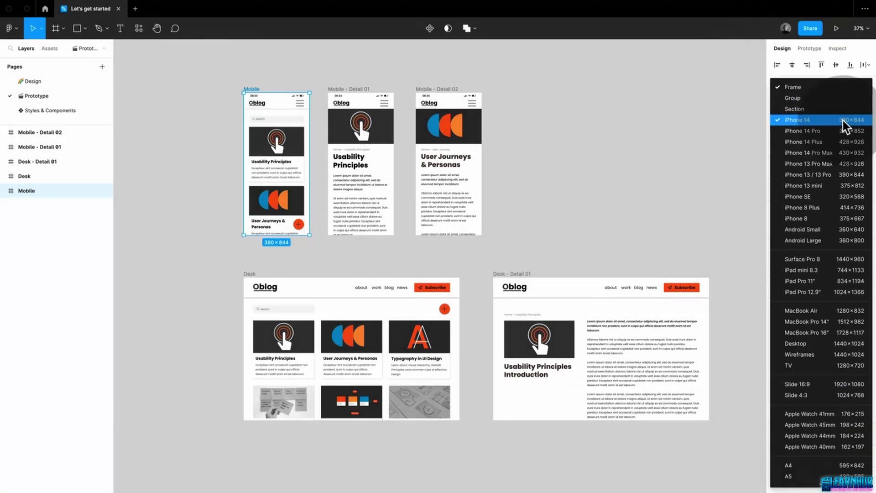
click(843, 120)
Set the Prototype page's preview device to iPhone 14 with the Starlight model
click(809, 47)
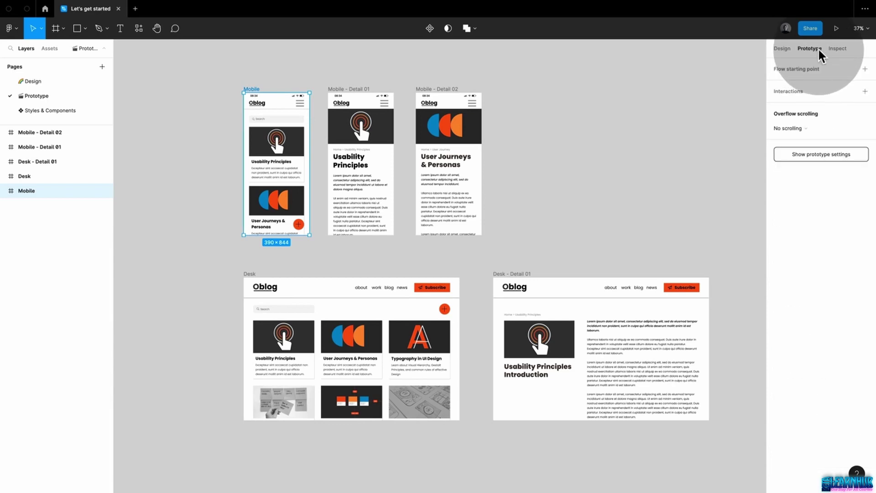
click(820, 155)
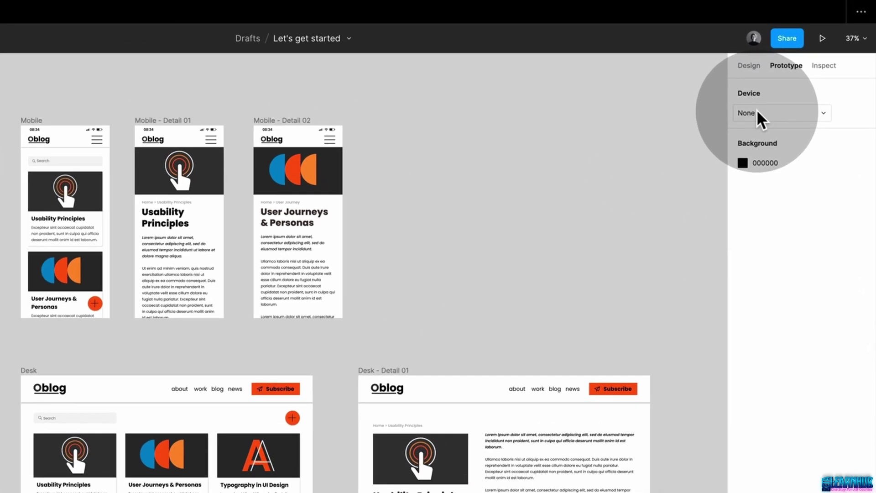
click(757, 111)
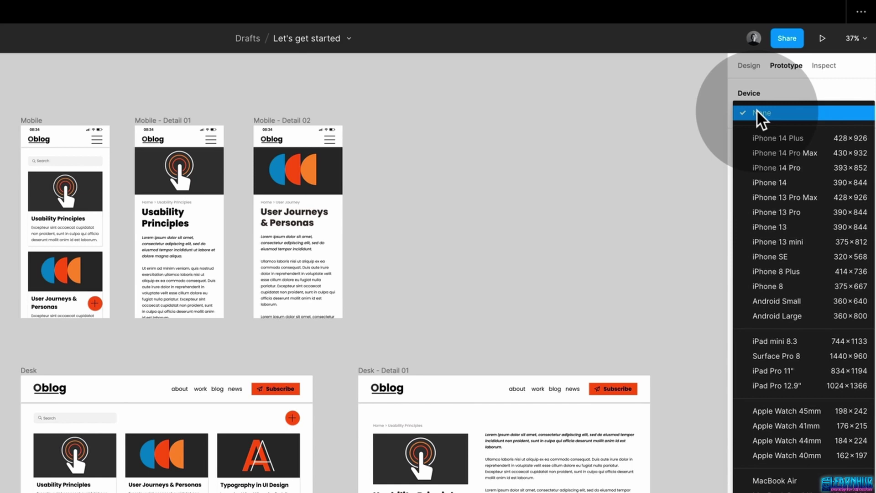
click(811, 183)
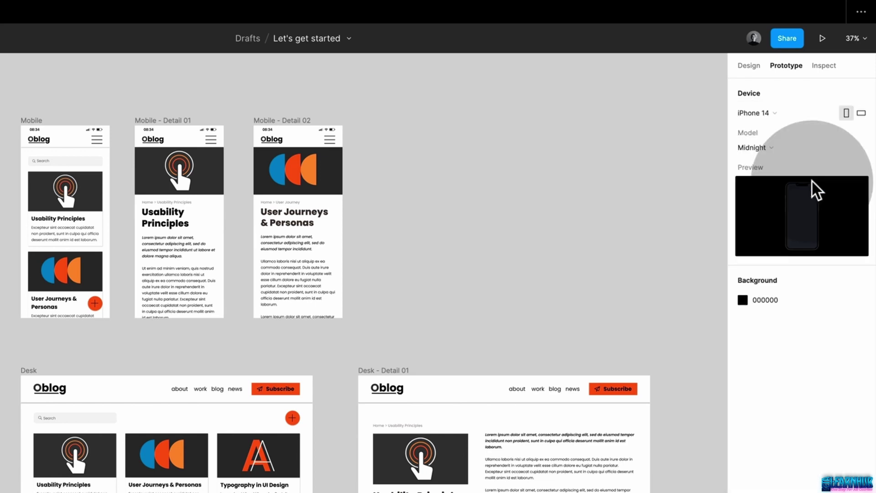
click(769, 147)
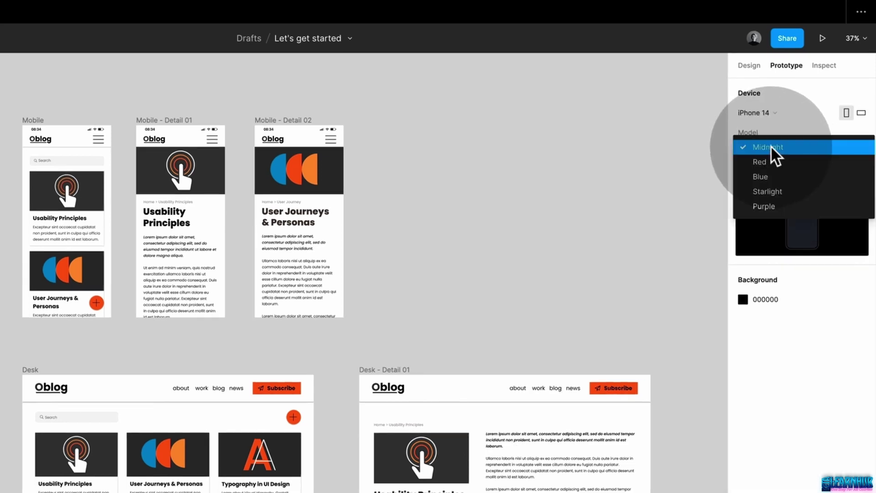
click(787, 191)
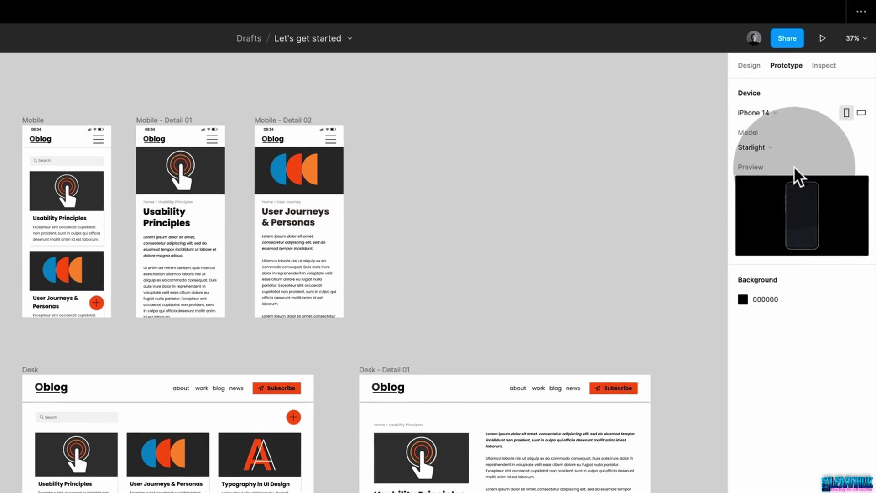
Change the prototype background colour to the dark grey 212020
click(742, 299)
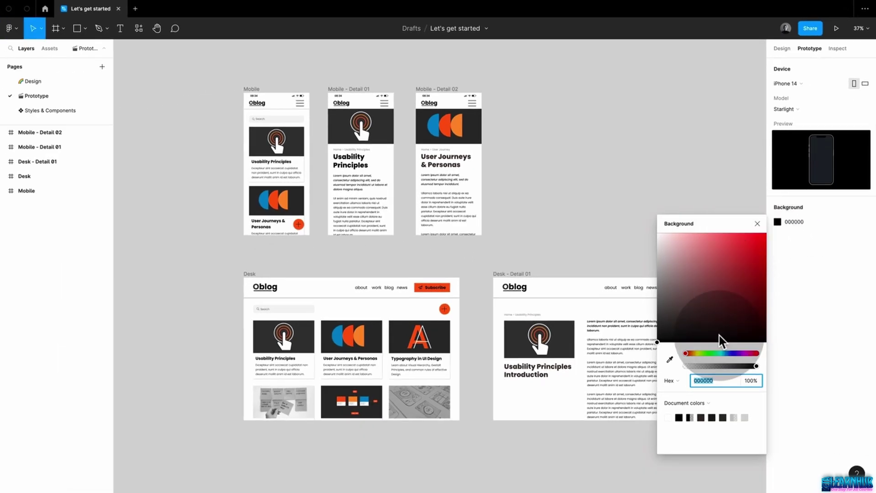
click(660, 281)
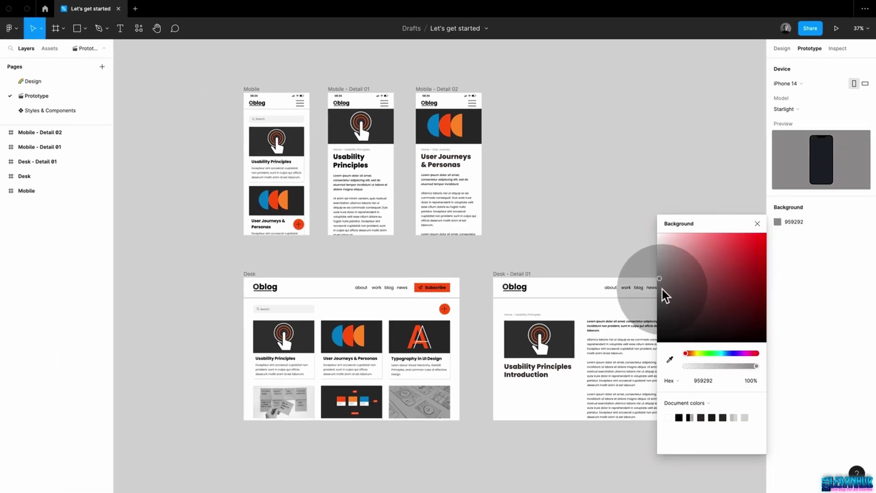
click(662, 287)
drag(661, 289, 661, 330)
click(727, 128)
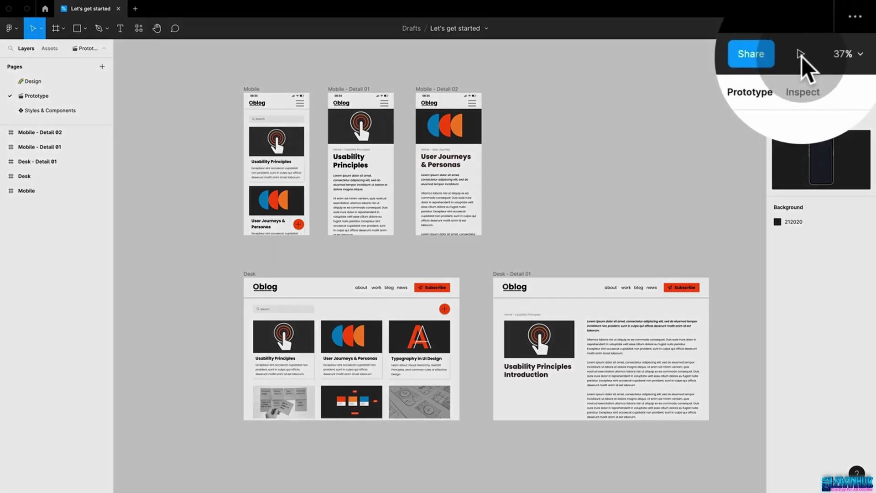
Present the prototype in the iPhone 14 device frame and page through to the desktop frame
click(836, 28)
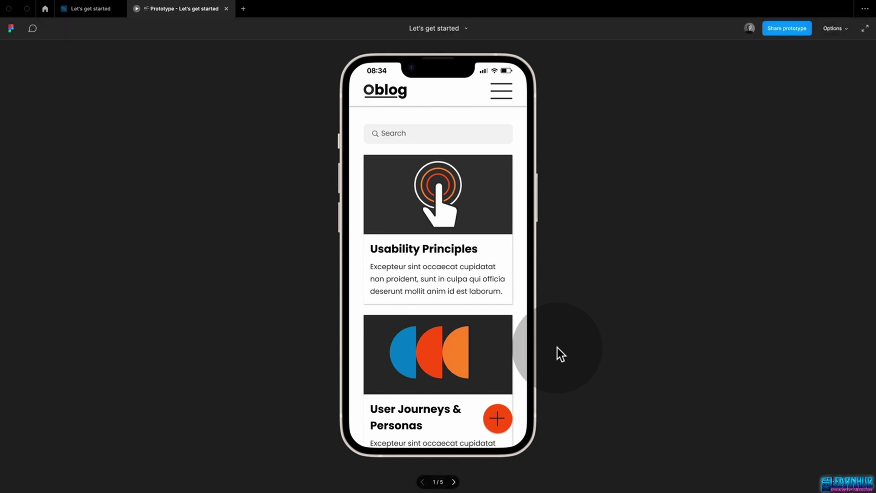
key(Right)
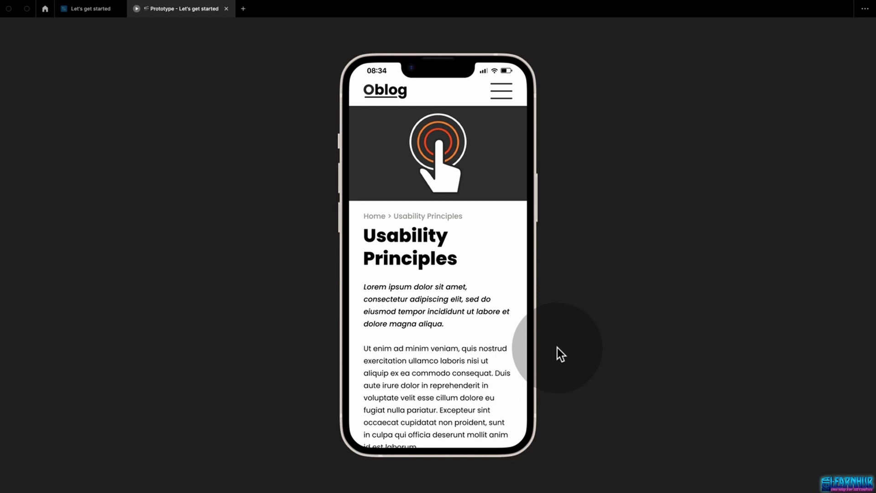
key(Right)
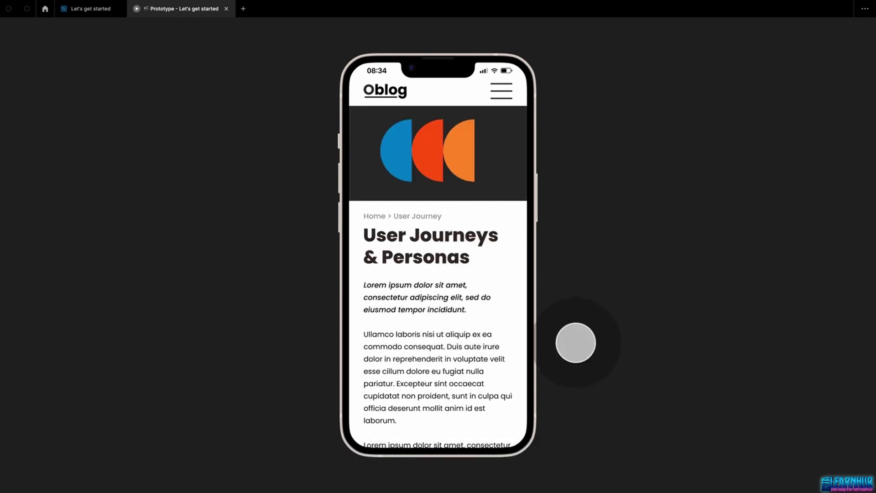
key(Right)
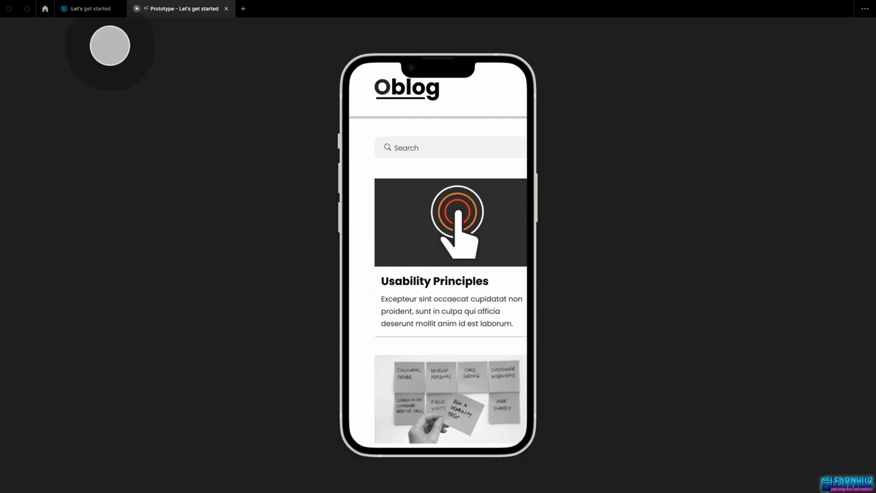
In the Let's get started file, add a page named "Prototype - desk" with a clapper board emoji before the name
click(99, 10)
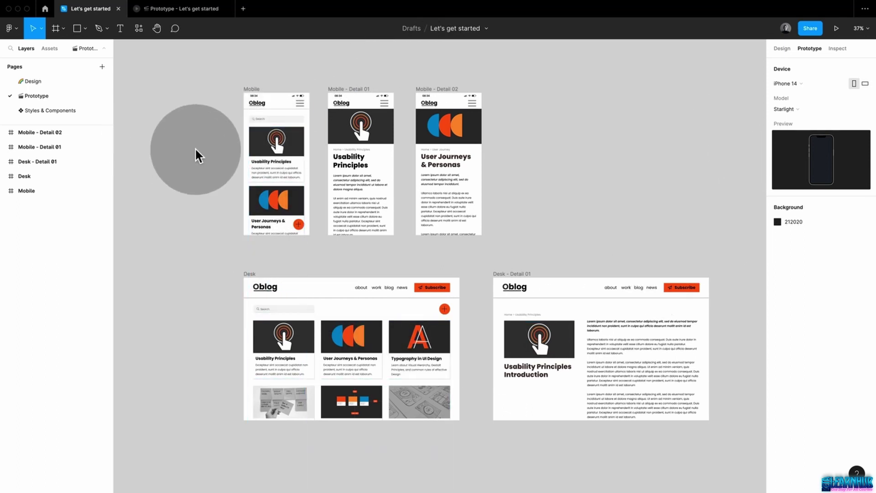
click(99, 68)
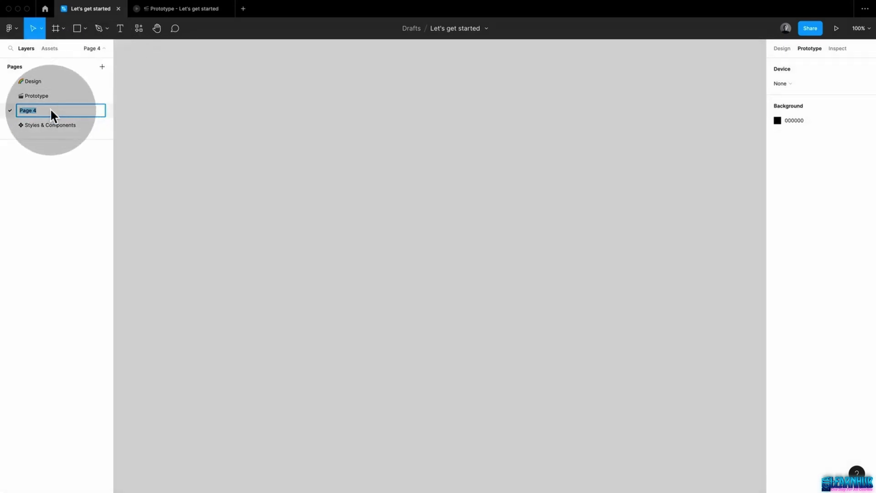
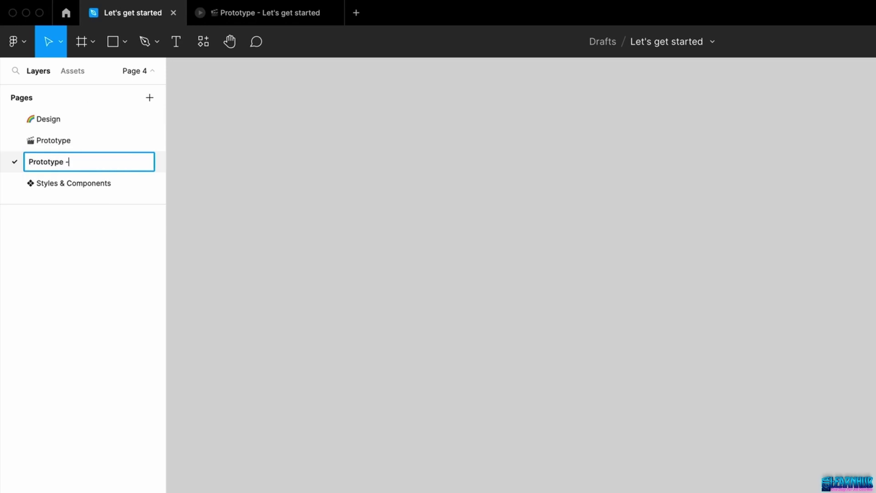
click(28, 165)
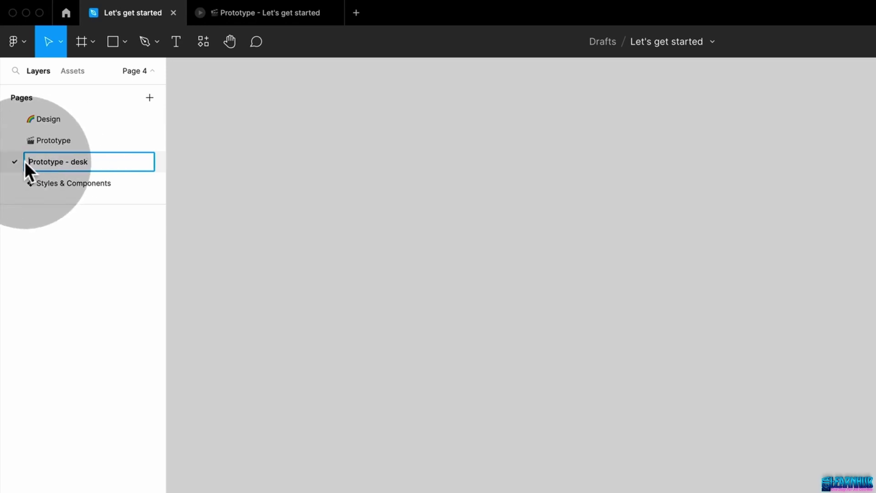
key(ctrl+super+space)
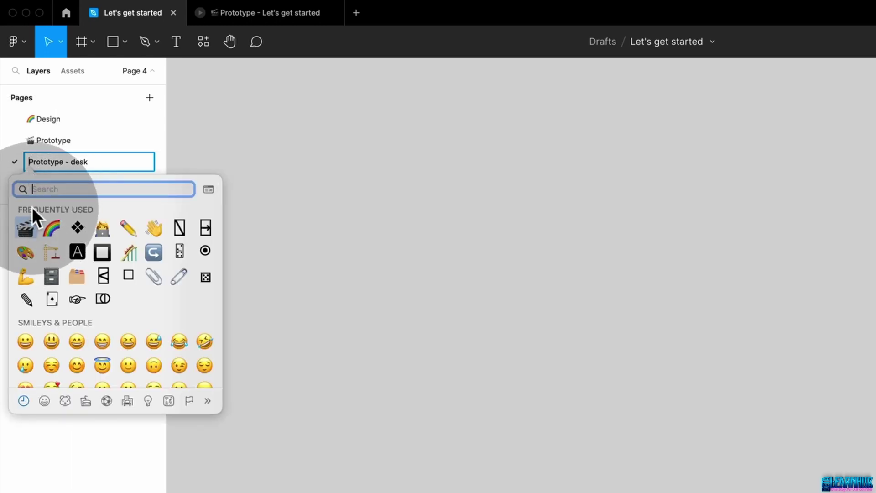
click(26, 227)
Rename the existing Prototype page to "Prototype -mob", keeping its clapper board emoji
click(50, 141)
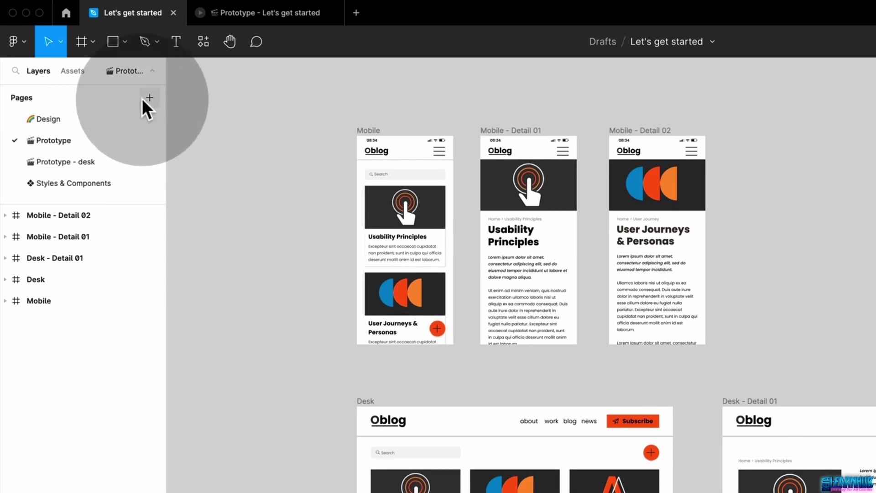
double_click(85, 141)
key(Right)
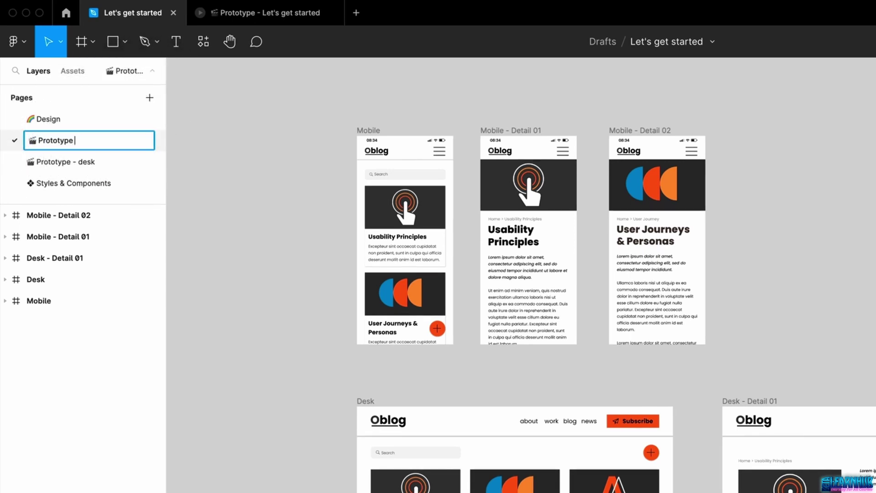
Add a divider page named "-------- Prototype ------------" above the two prototype pages and move Styles & Components directly below Design
click(149, 97)
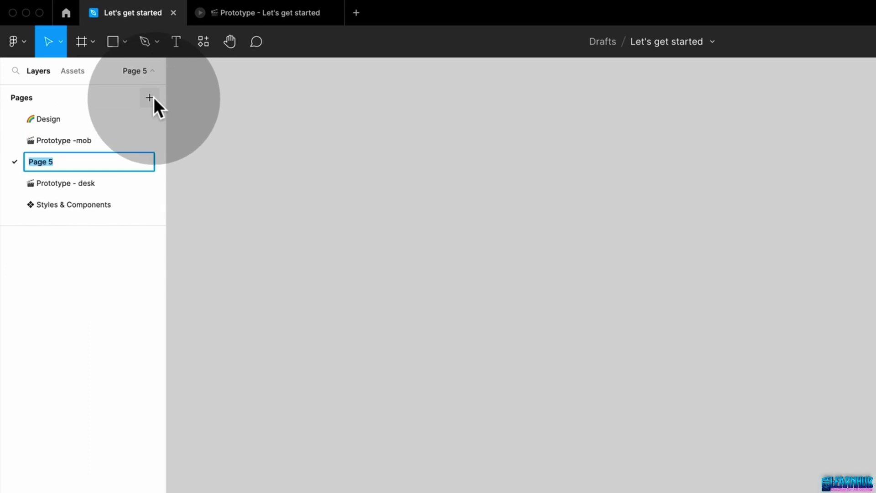
text(-------- Prototyp)
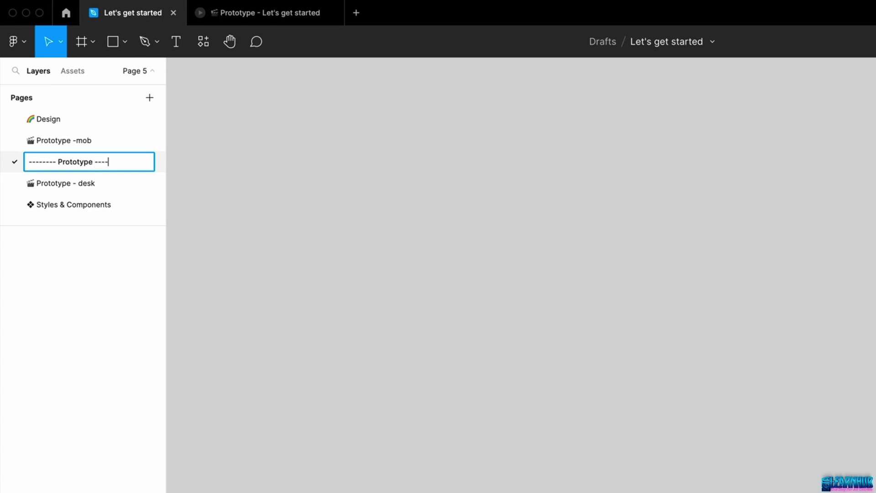
text(e ------------)
key(Return)
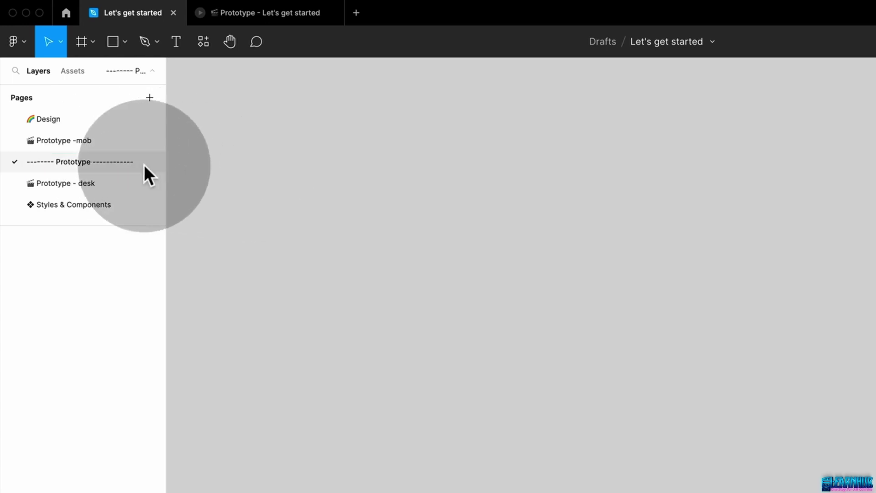
drag(143, 164, 112, 133)
drag(97, 204, 94, 130)
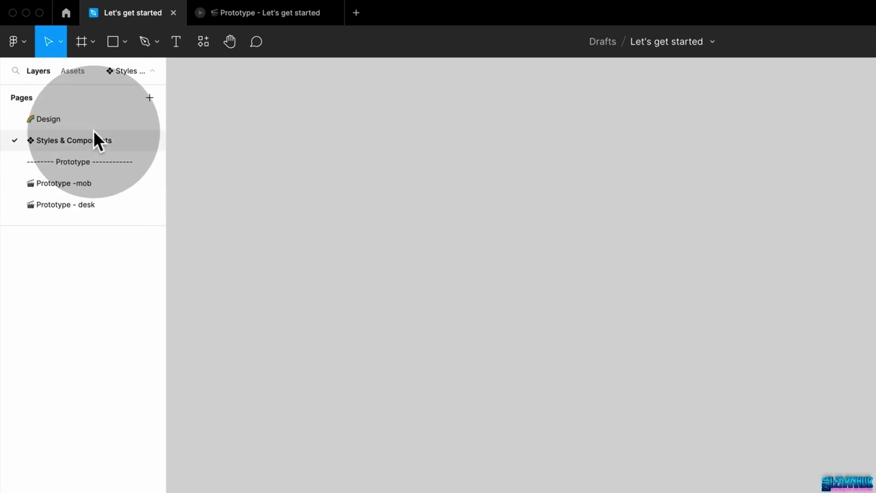
Move the Desk and Desk - Detail 01 frames from the Prototype -mob page to the Prototype - desk page
click(120, 183)
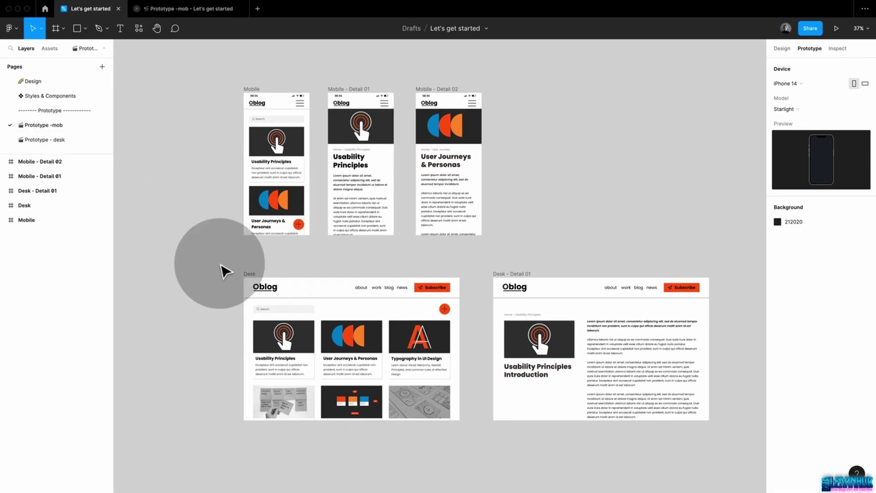
drag(215, 264, 661, 458)
key(super+c)
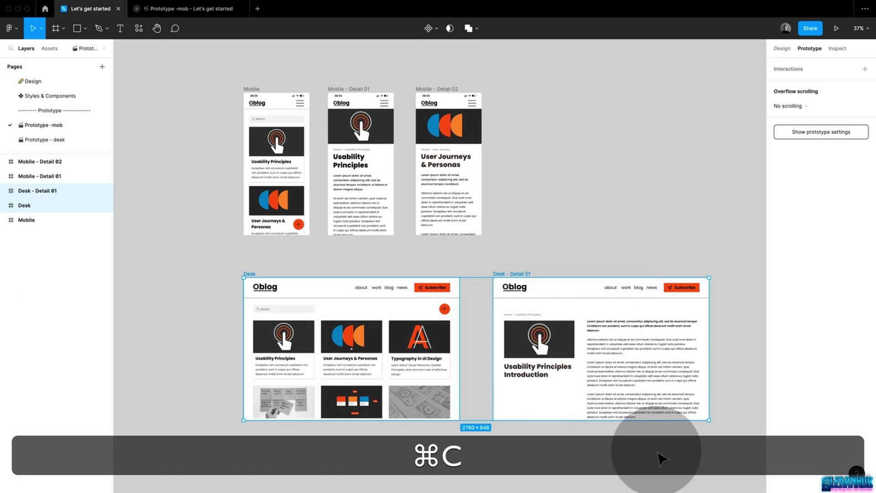
key(super+BackSpace)
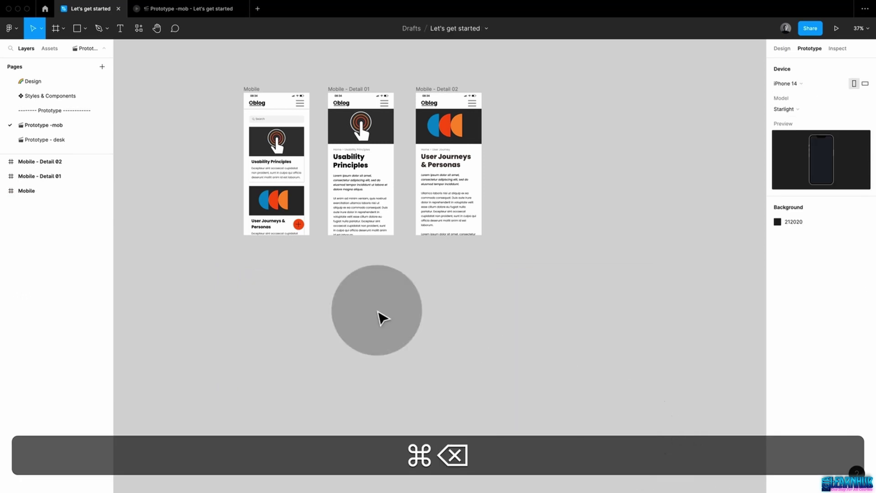
click(64, 145)
key(super+v)
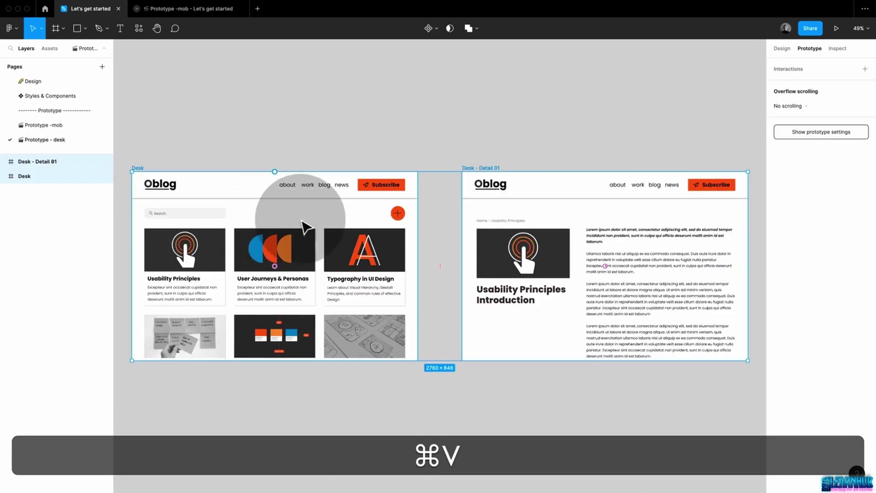
Check the Desk - Detail 01 frame's dimensions in its design properties against the available size presets
click(737, 119)
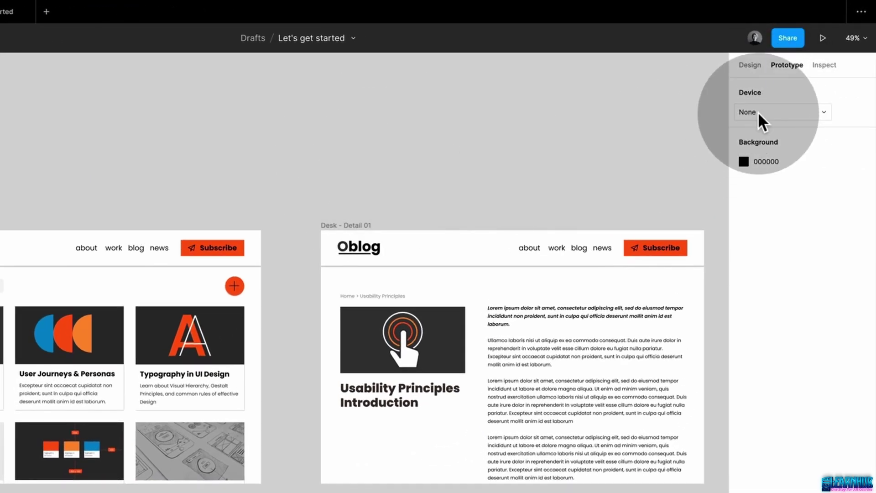
click(352, 225)
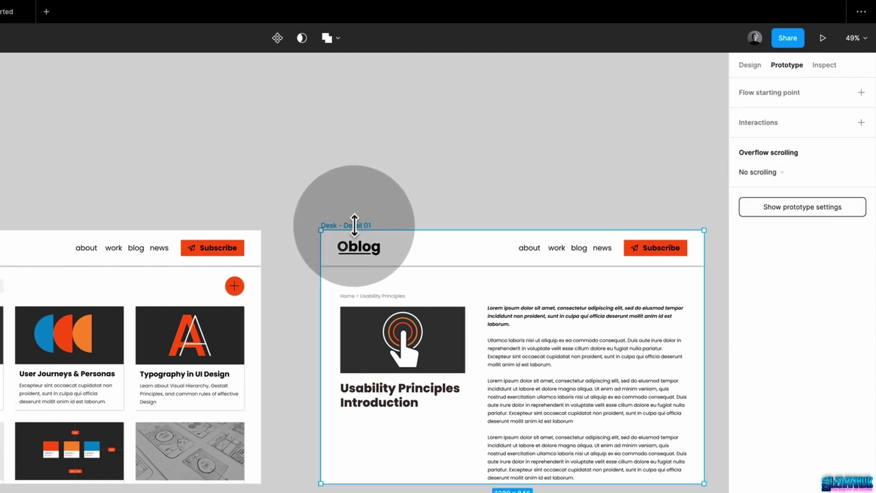
click(750, 65)
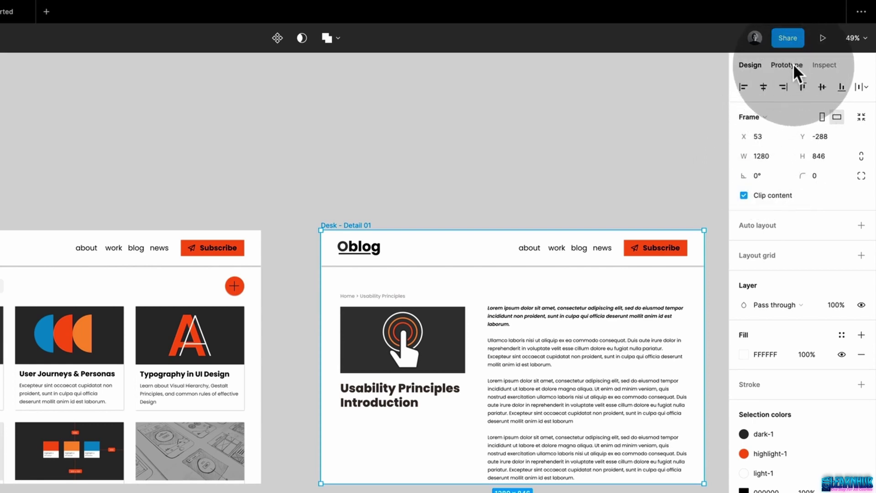
click(765, 117)
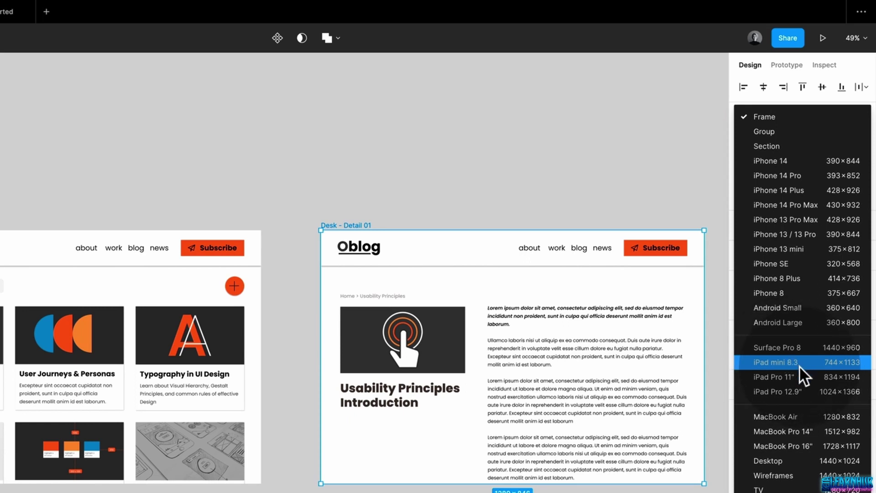
key(Escape)
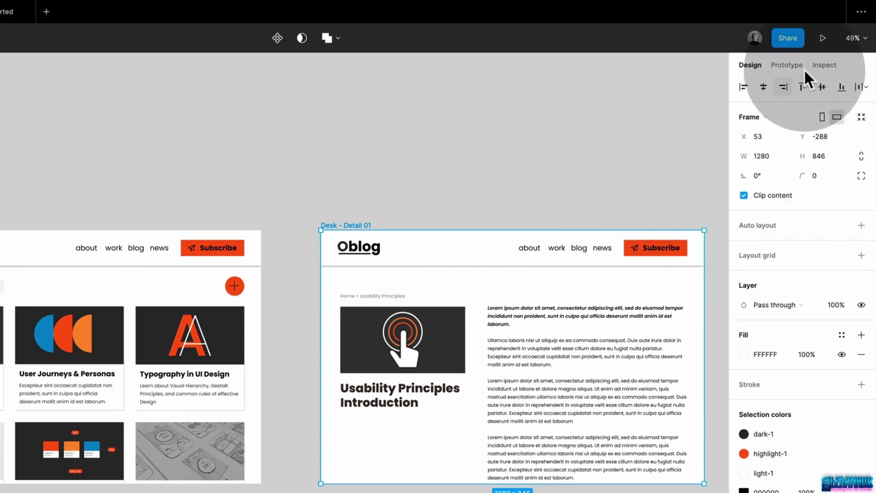
Set the Prototype - desk page's preview device to MacBook Air
click(790, 66)
click(680, 178)
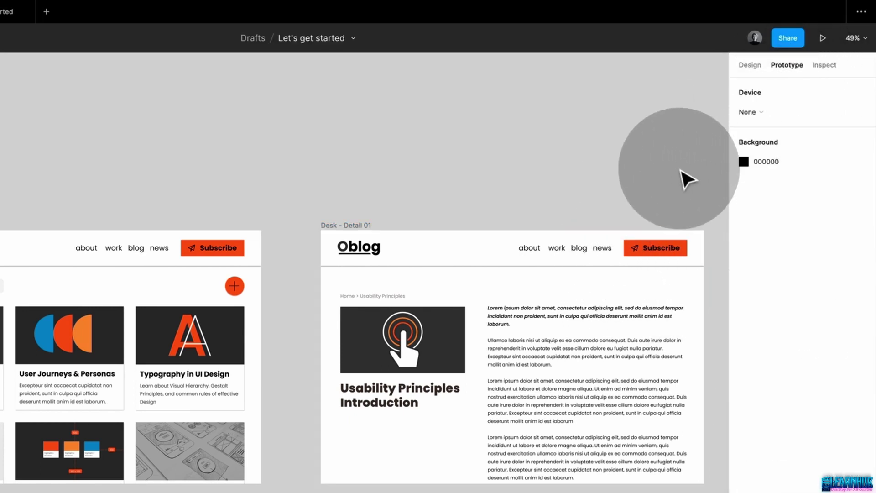
click(762, 115)
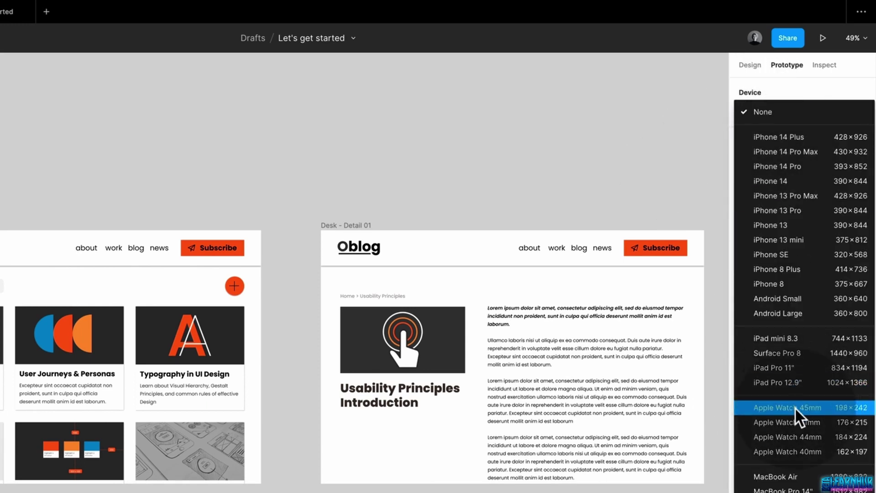
click(798, 476)
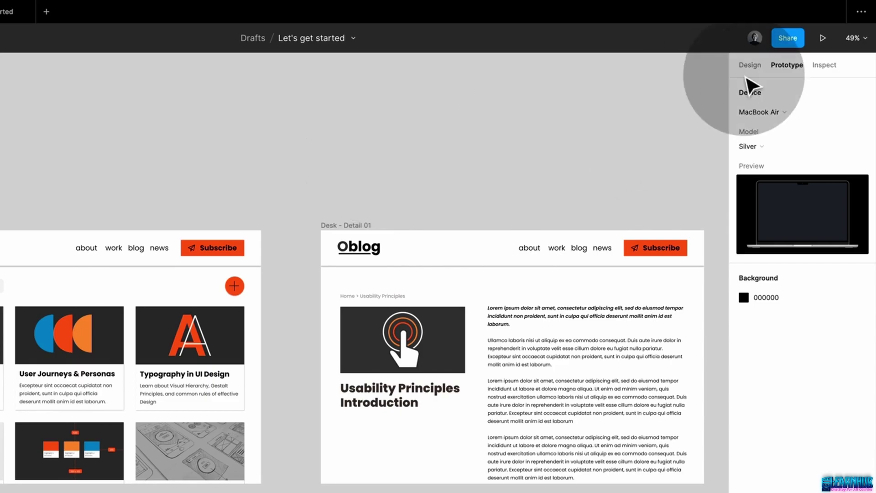
Present the Prototype - desk page in the laptop frame, advance to Desk - Detail 01, and return to the design file
click(820, 37)
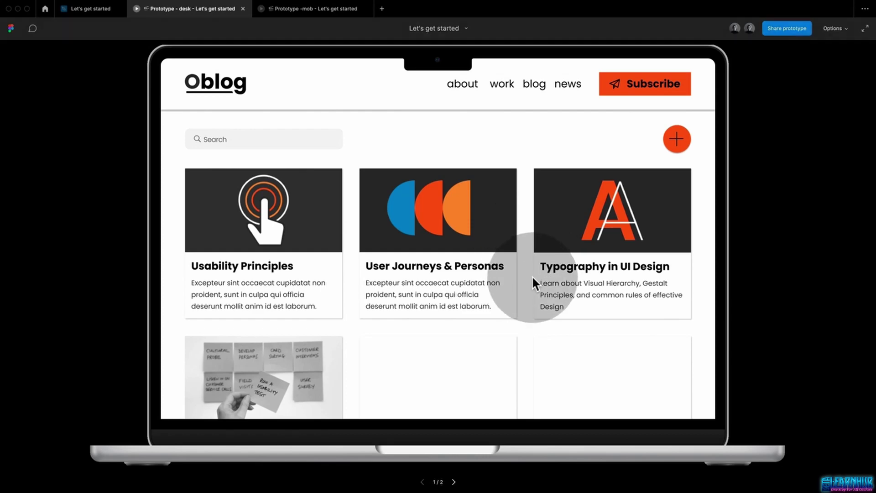
key(Right)
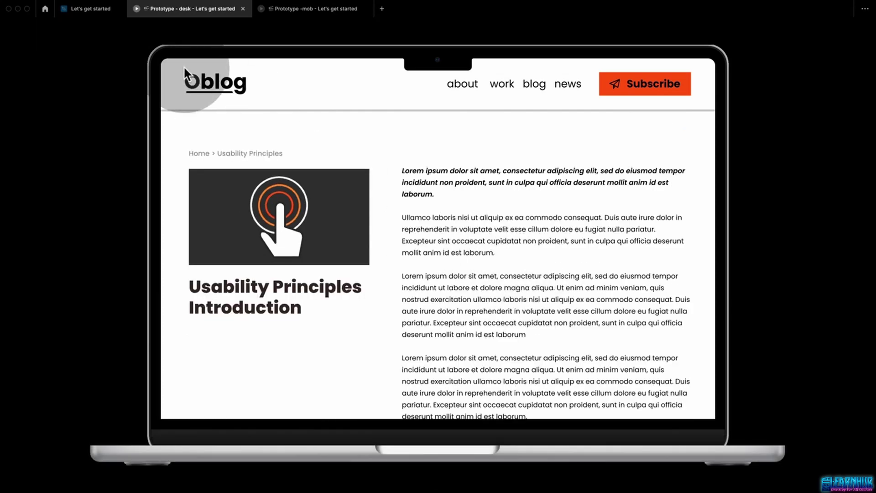
click(114, 10)
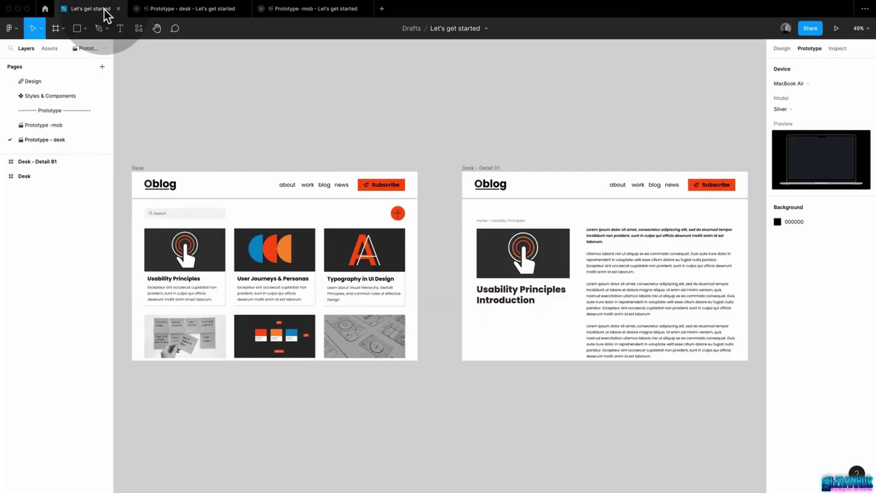
Present the Prototype -mob page in the phone frame and page through to the User Journeys & Personas screen
click(56, 125)
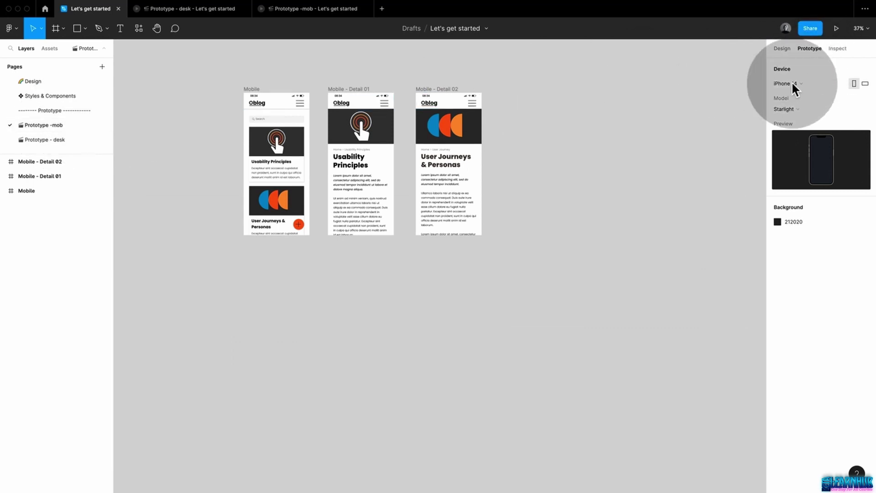
click(836, 28)
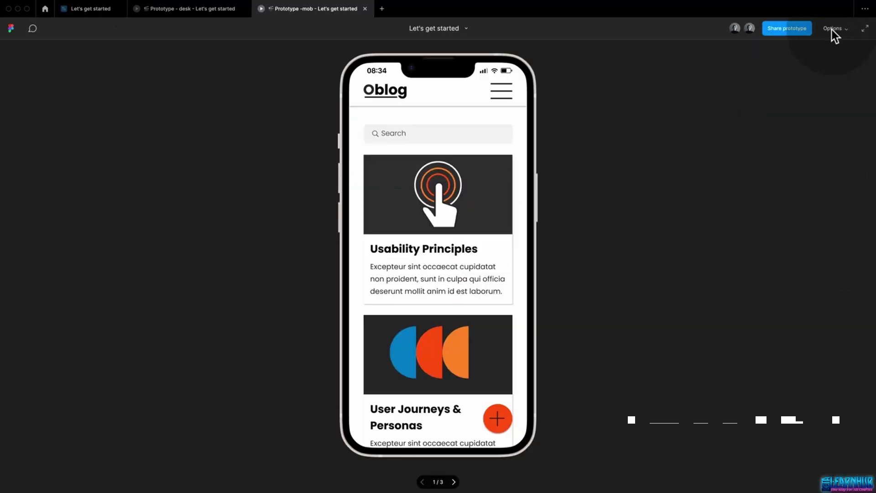
click(506, 222)
click(506, 223)
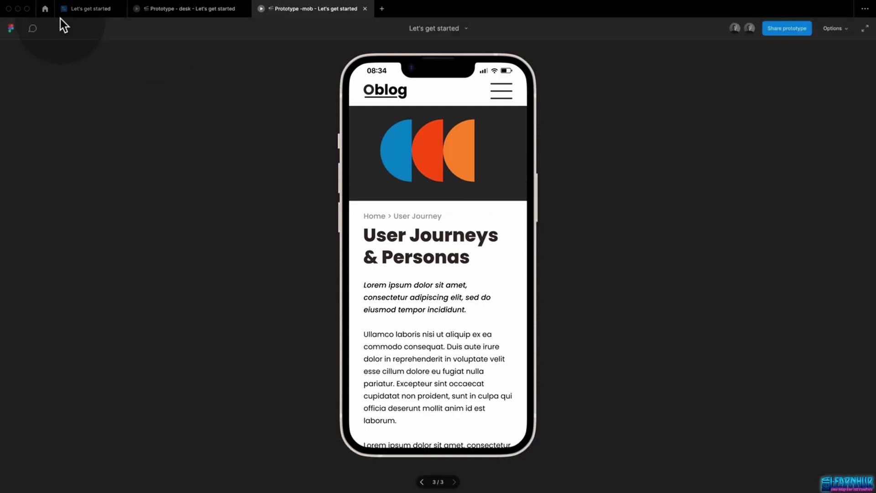
Return to the design file and review the Prototype -mob and Prototype - desk pages
click(85, 11)
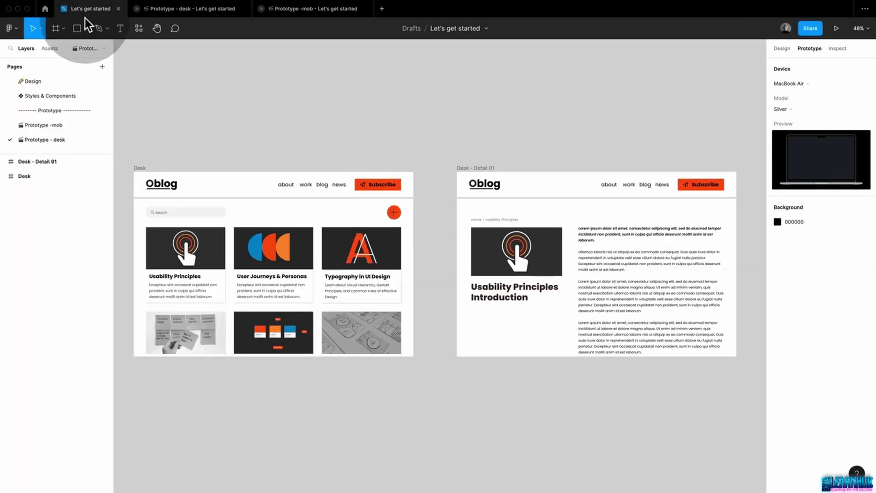
click(63, 122)
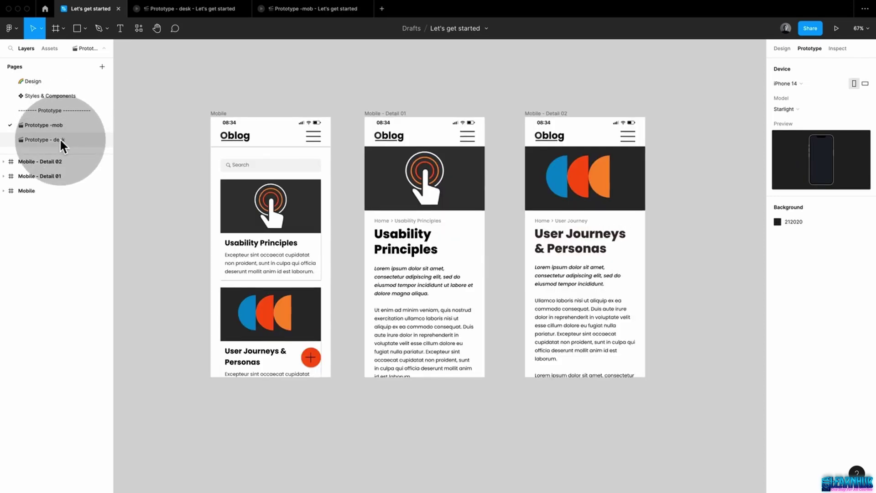
click(60, 138)
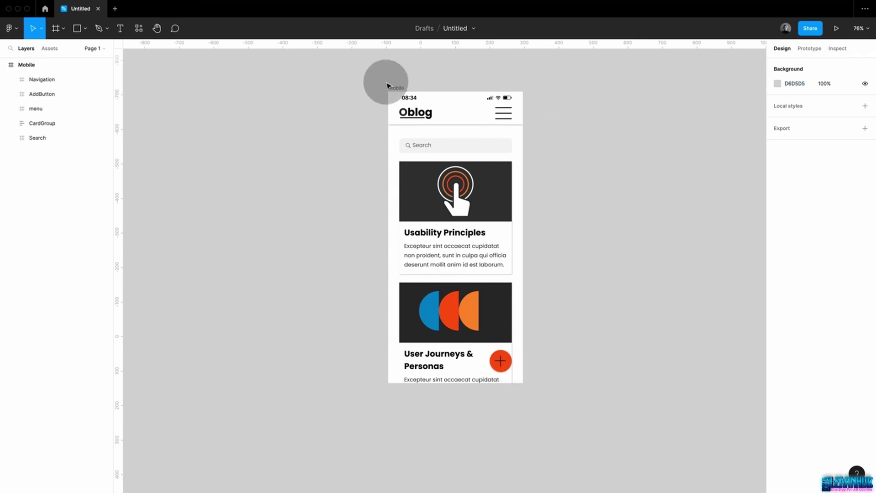
In the Untitled file, present the Mobile frame as a prototype and return to the canvas
click(395, 87)
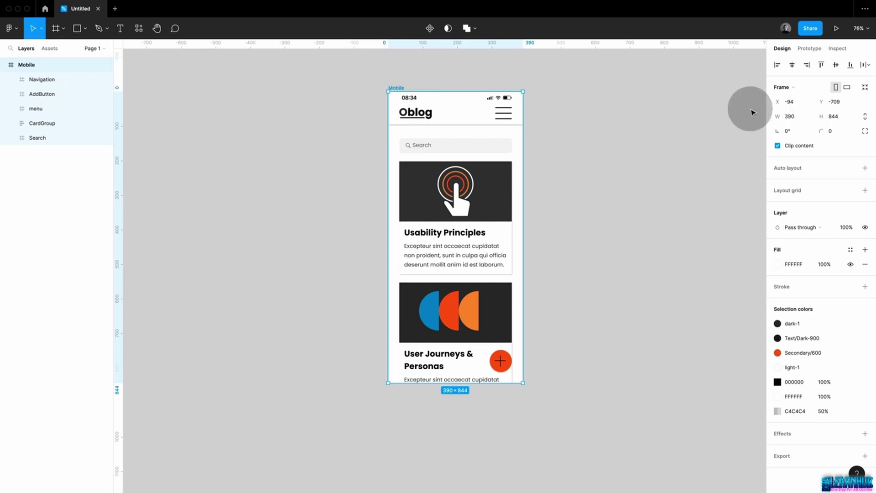
click(840, 30)
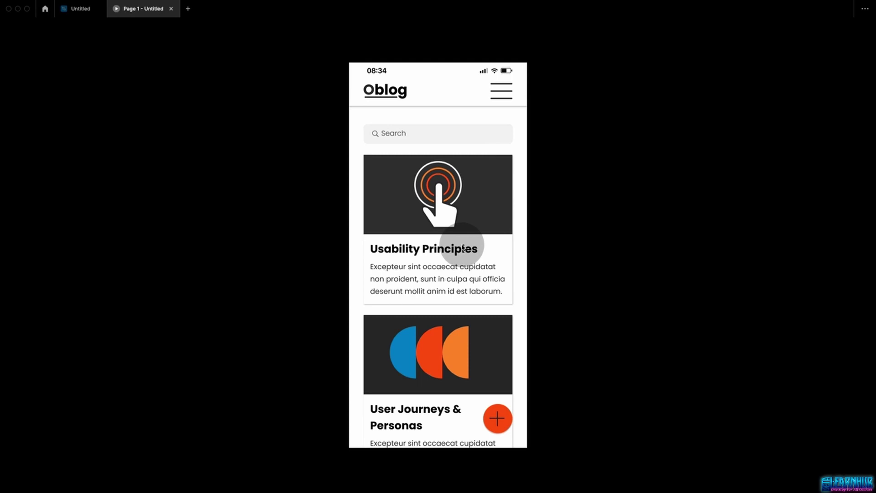
click(81, 11)
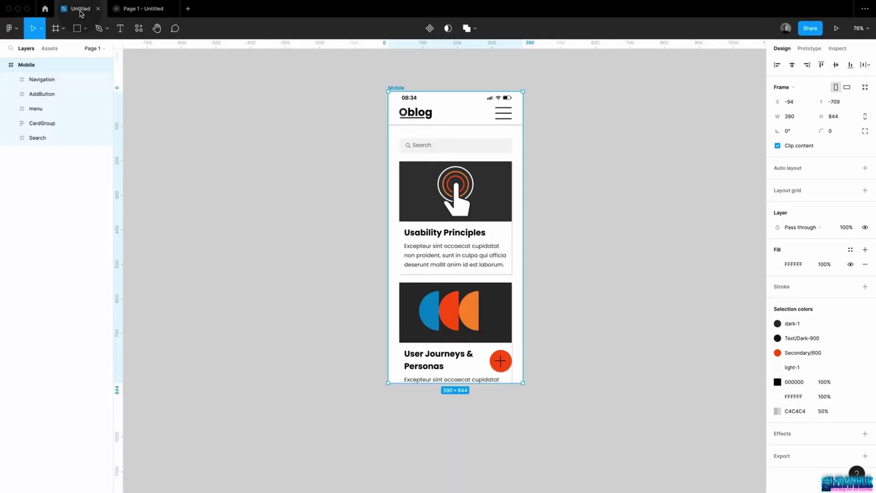
Turn off Clip content on the Mobile frame to reveal the overflowing cards, and turn it back on
click(398, 90)
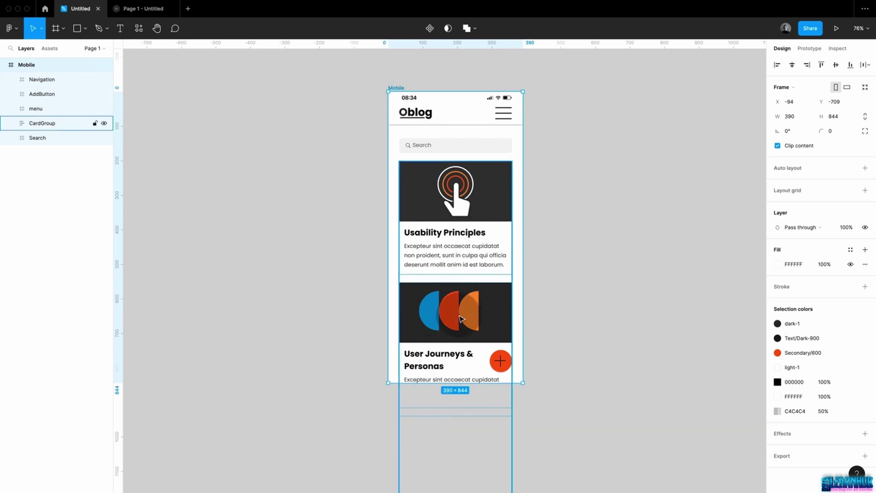
click(439, 68)
click(400, 89)
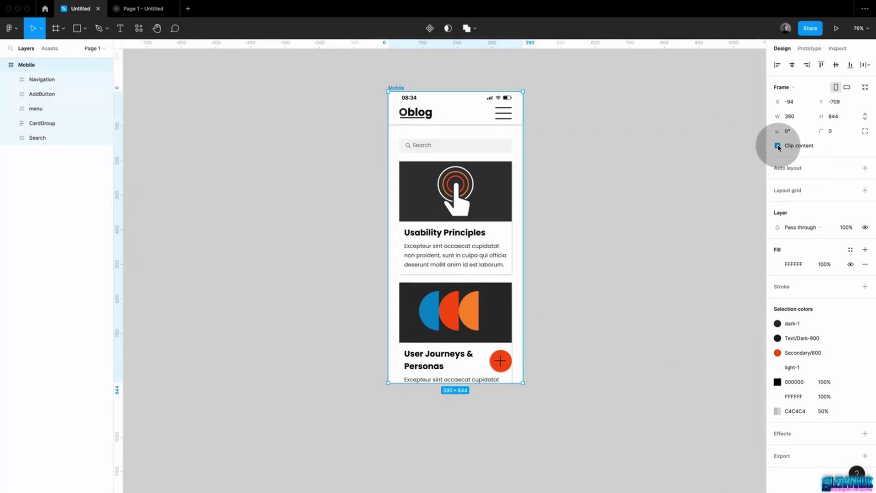
click(777, 145)
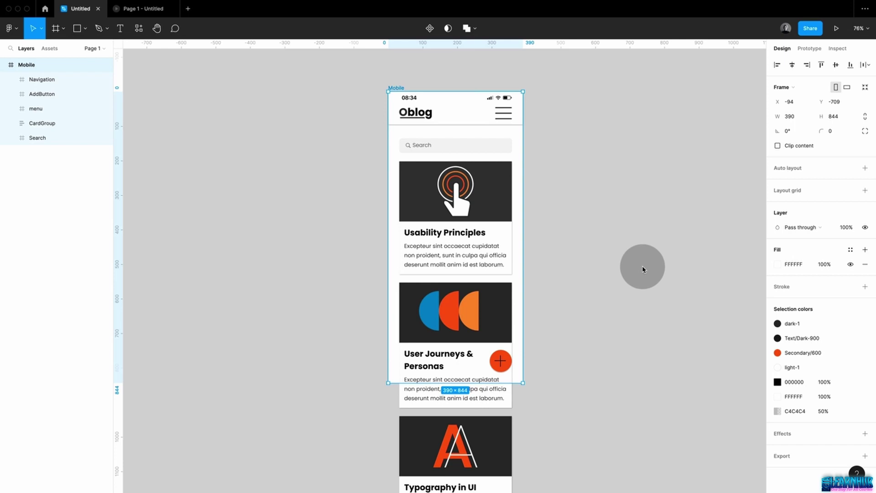
click(778, 146)
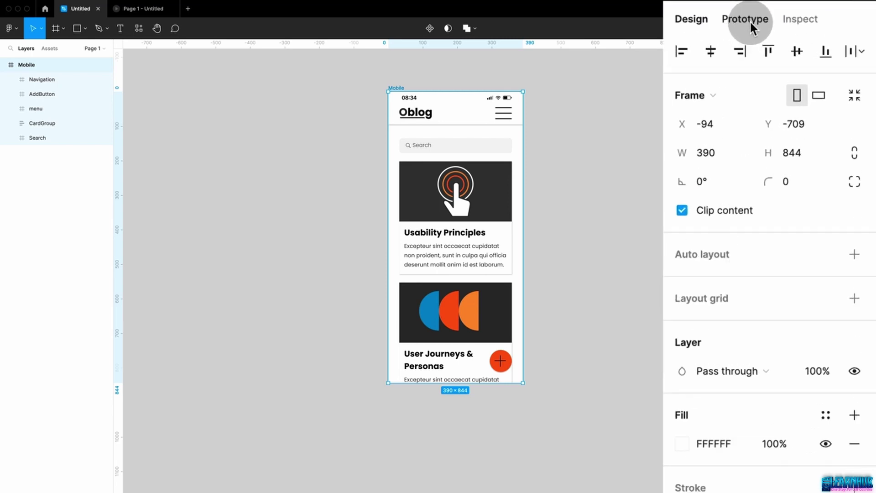
Set the Mobile frame's overflow scrolling to Vertical scrolling in its prototype settings and deselect the frame
click(750, 21)
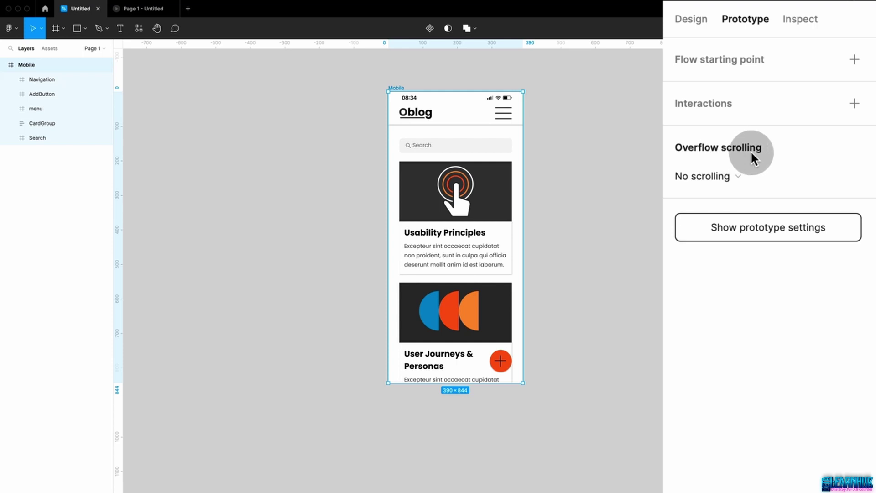
click(726, 177)
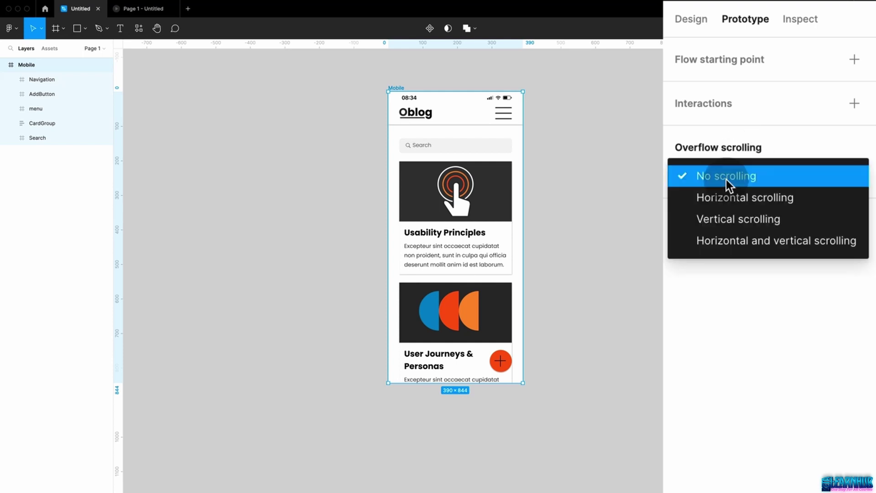
click(738, 221)
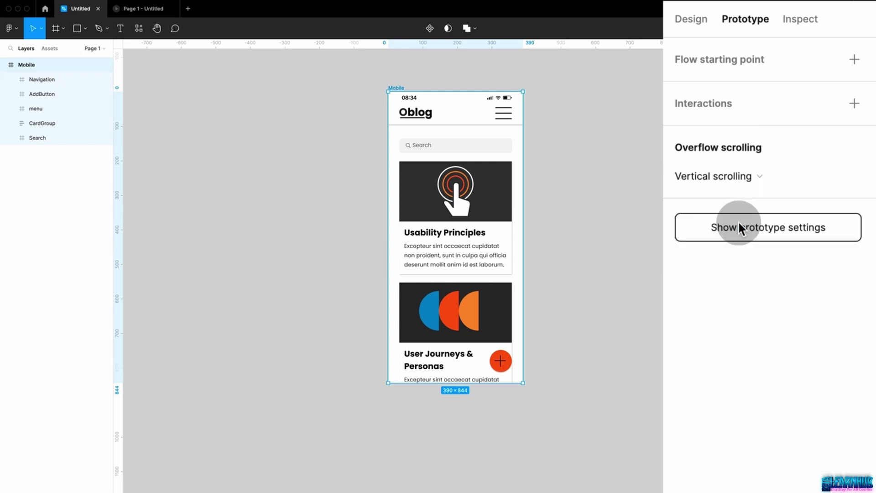
click(806, 155)
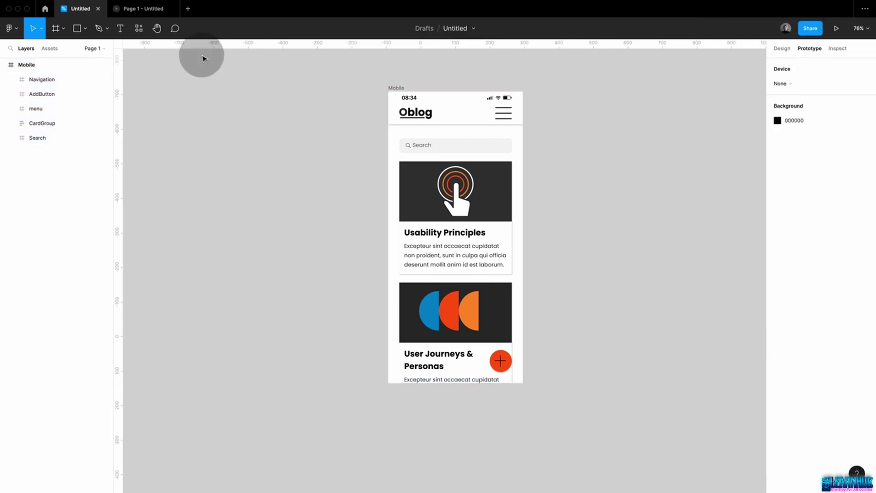
Check the Mobile frame's vertical scrolling in the prototype preview and return to the design file
click(153, 12)
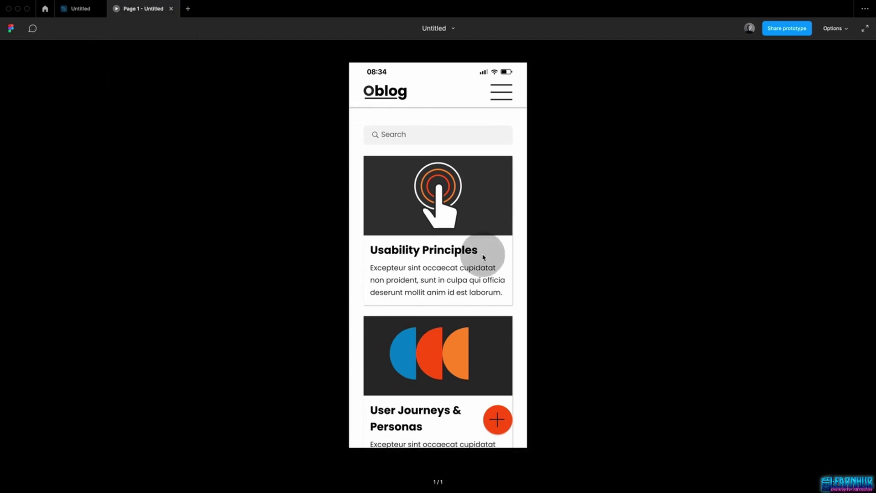
drag(483, 266, 480, 185)
scroll(480, 185, down, 10)
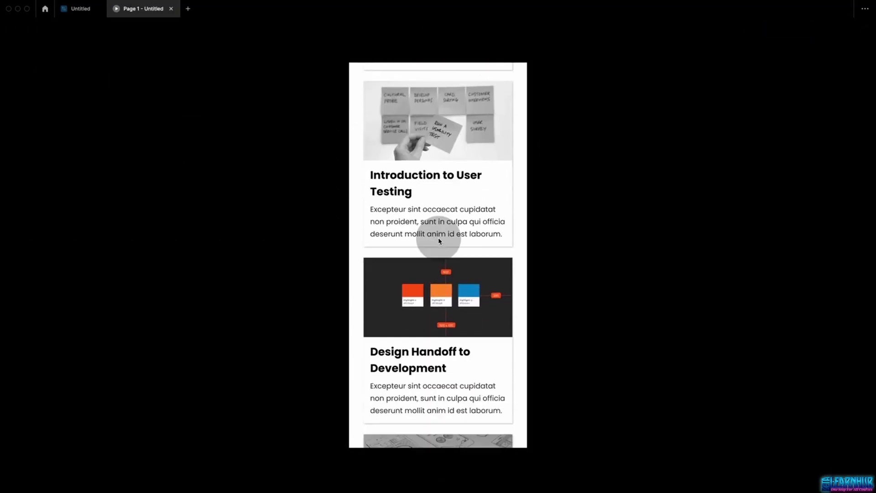
scroll(435, 239, up, 12)
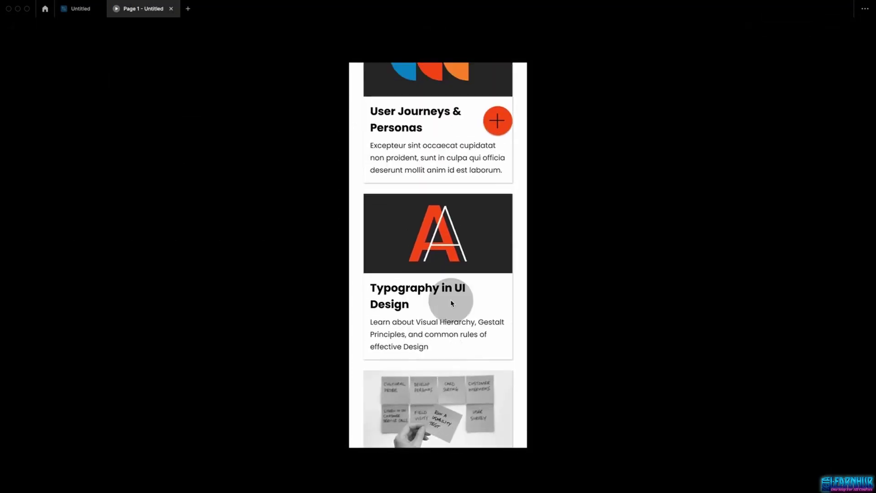
click(498, 424)
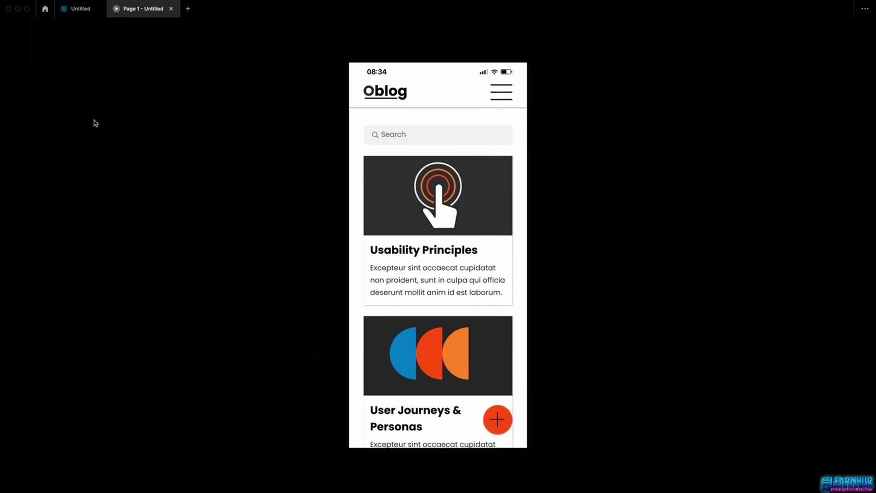
click(85, 11)
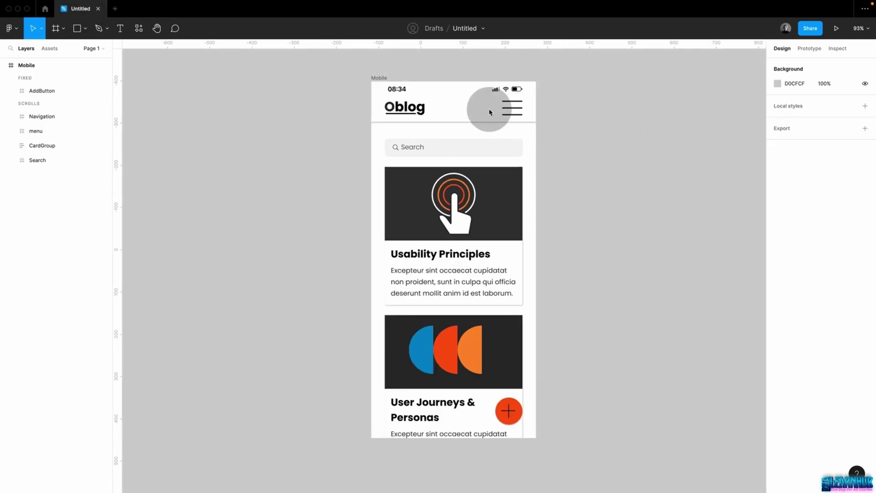
Set the Navigation header's scroll position to Fixed (stay in place) within the Mobile frame
click(484, 108)
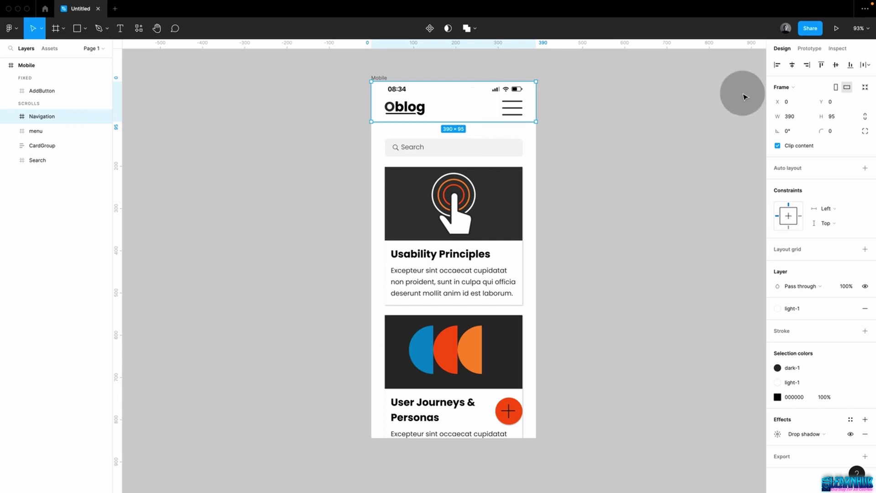
click(812, 51)
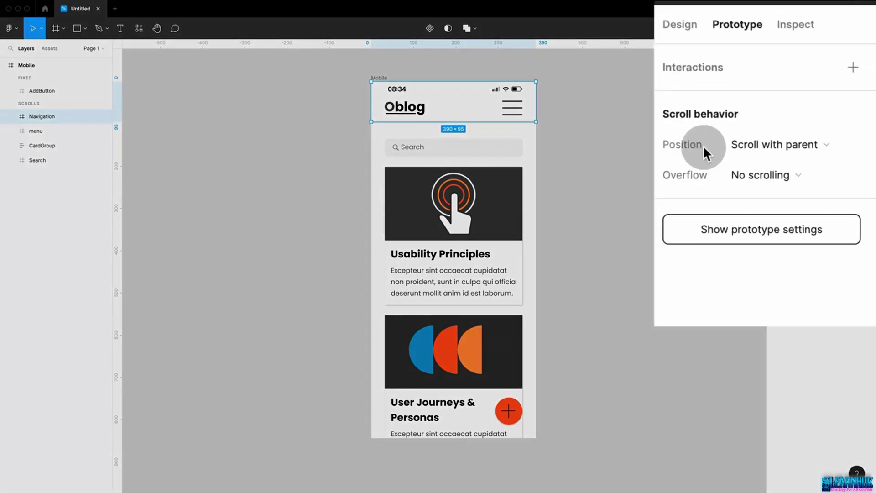
click(818, 106)
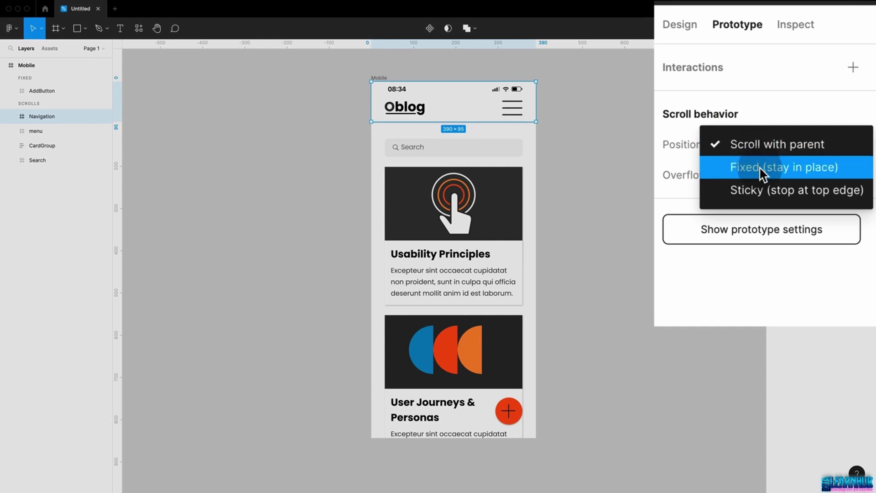
click(761, 169)
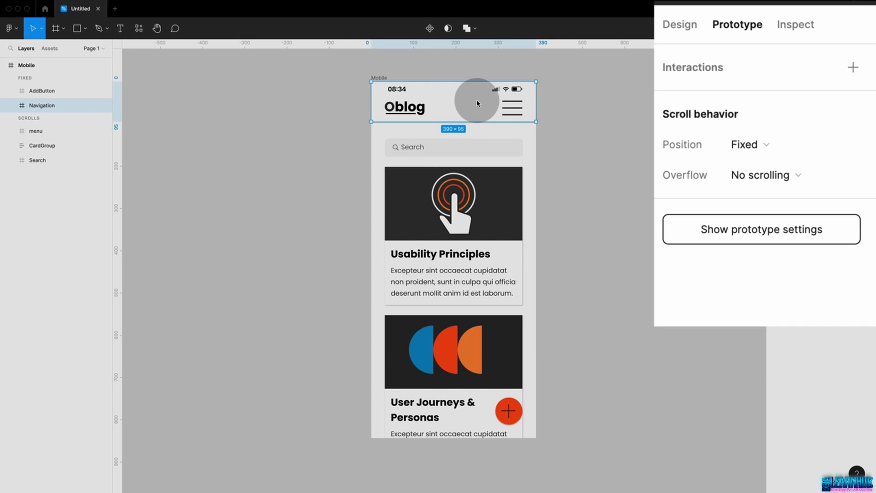
click(380, 78)
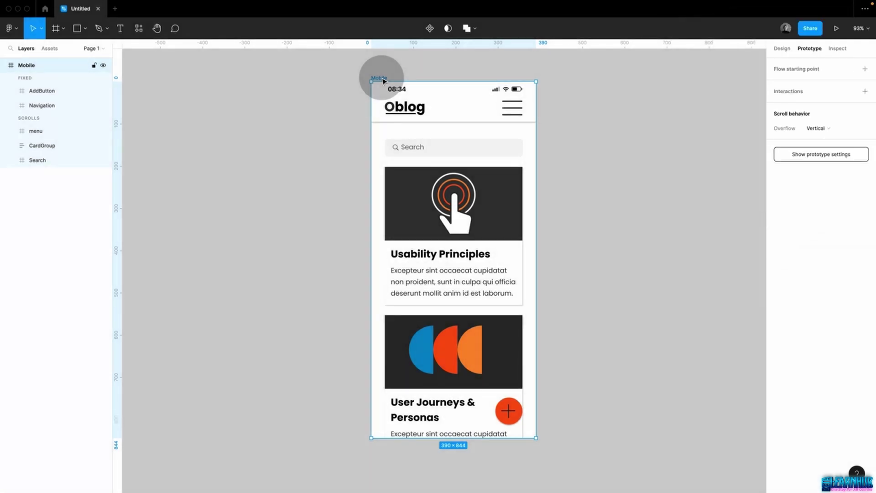
Set the scroll position of the orange AddButton to Fixed (stay in place) and deselect it
click(509, 410)
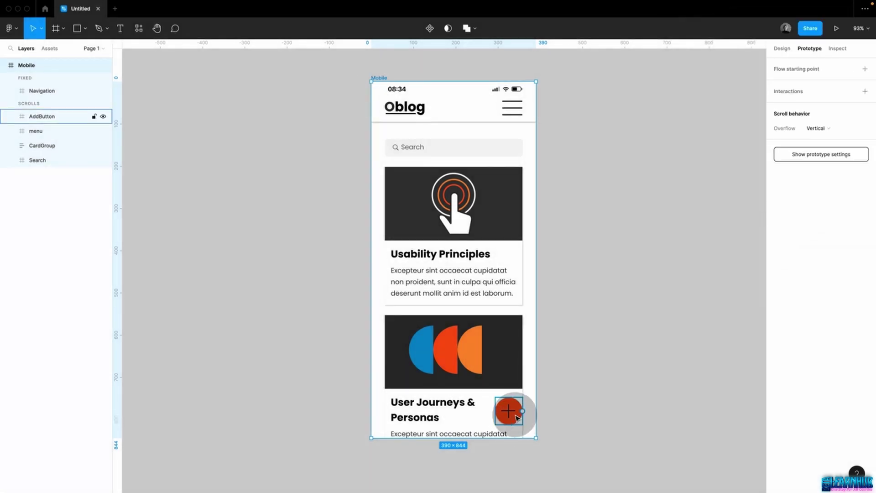
click(830, 106)
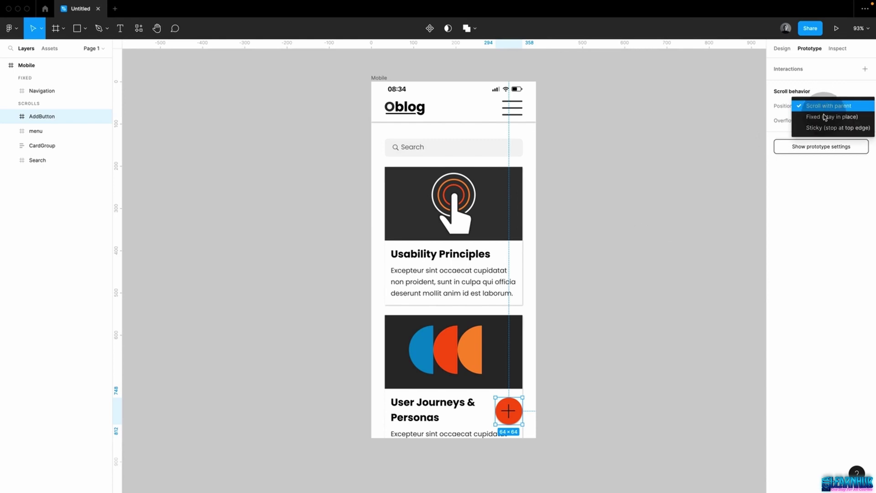
click(830, 117)
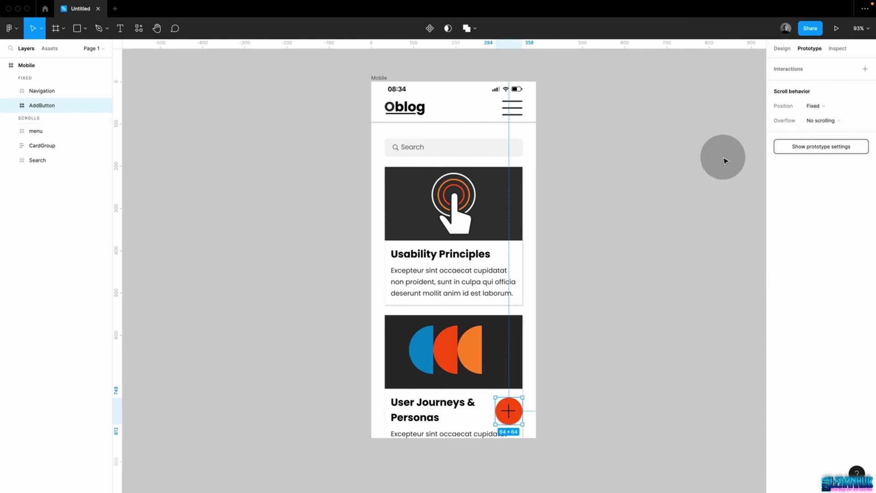
click(724, 156)
Present the Mobile frame, scroll through its cards to check the fixed elements, and return to the design file
click(381, 79)
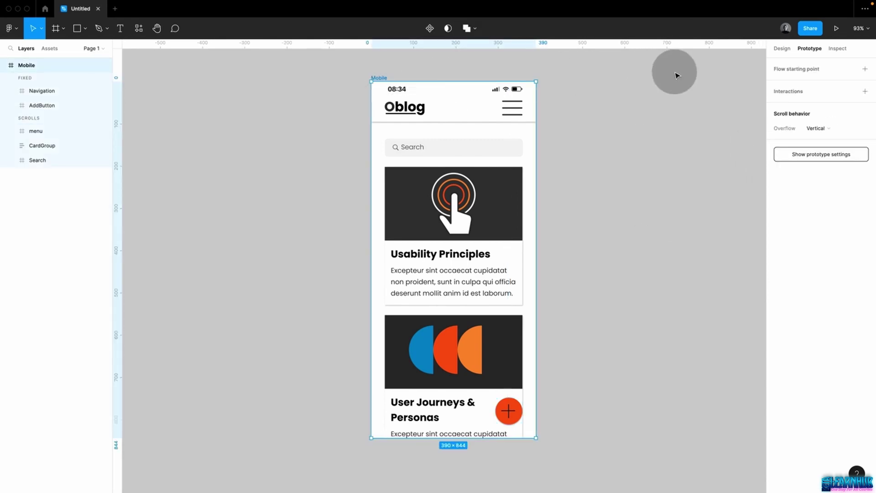
click(836, 28)
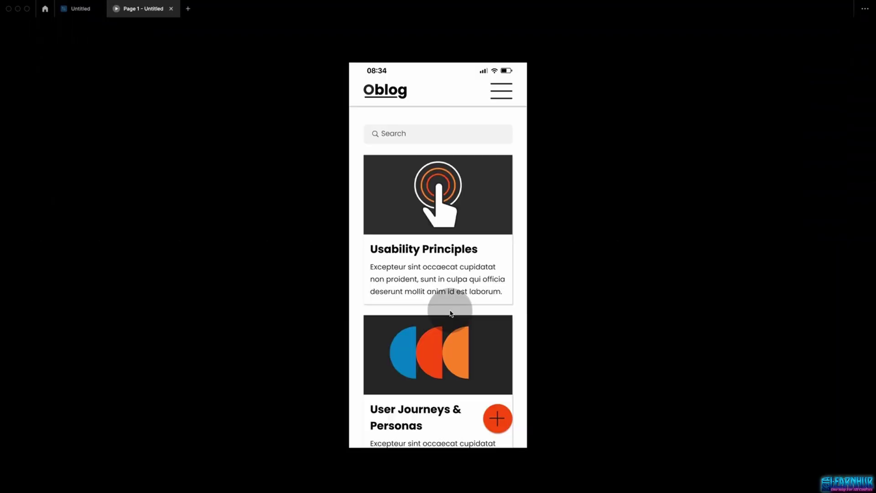
drag(450, 313, 450, 155)
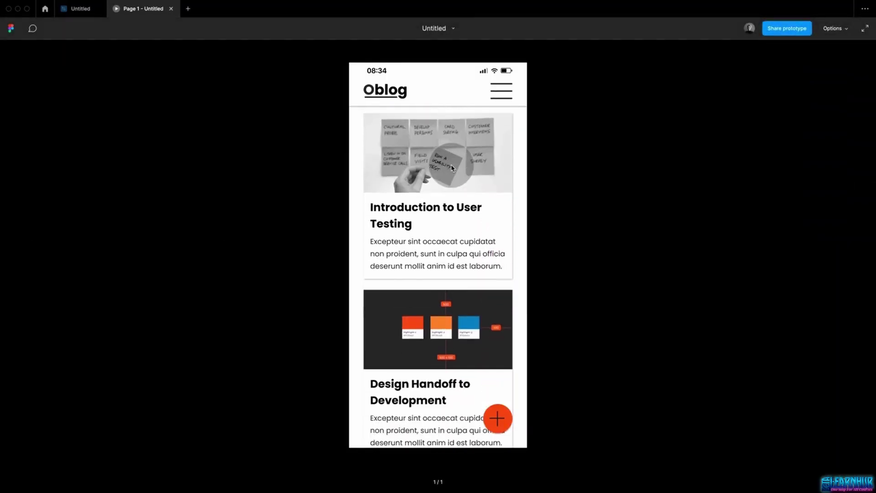
drag(450, 296, 450, 137)
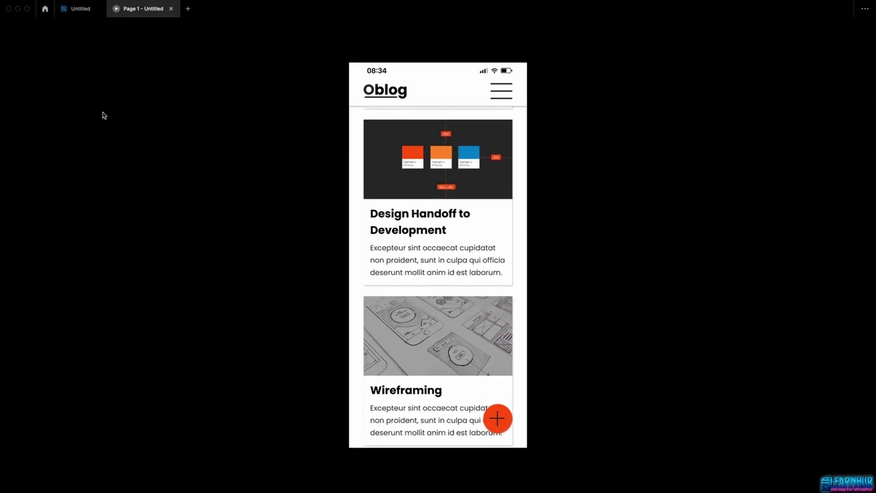
click(77, 8)
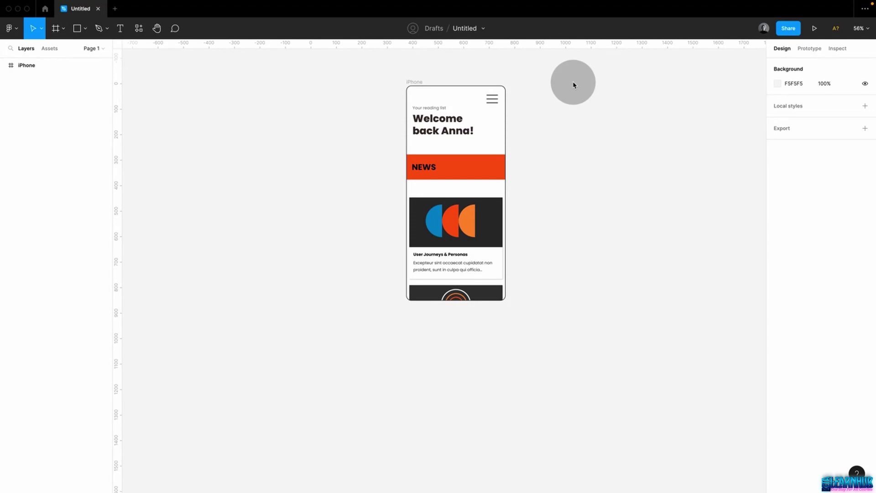
Toggle Clip content off and on for the iPhone frame to inspect its overflowing content, leaving it enabled
click(416, 83)
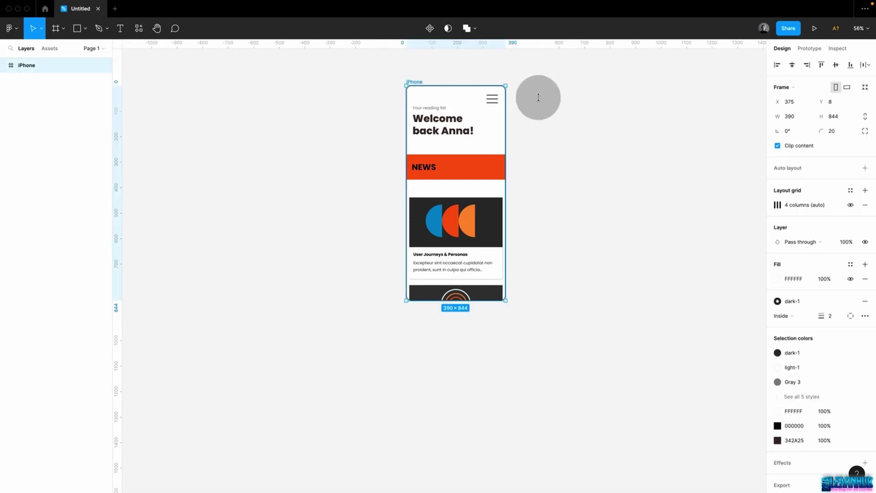
click(777, 146)
click(778, 146)
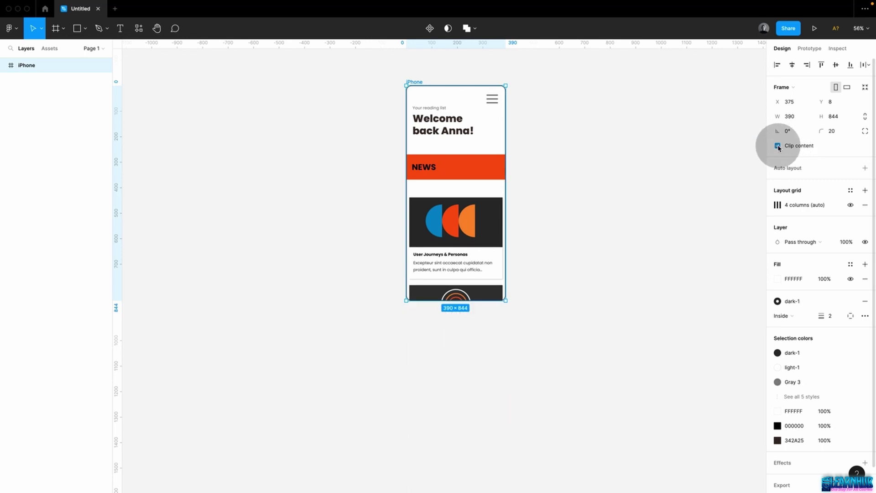
click(778, 146)
click(778, 146)
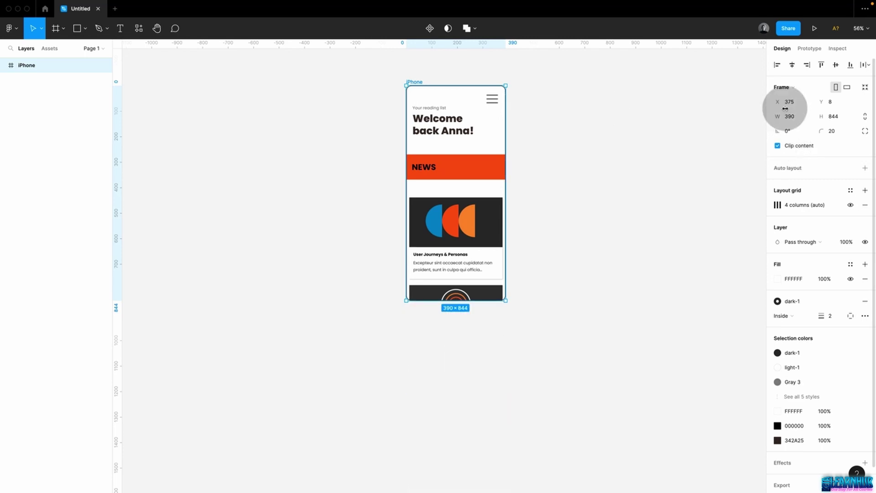
Set the iPhone frame's scroll overflow to Vertical in its prototype settings
click(809, 48)
click(777, 138)
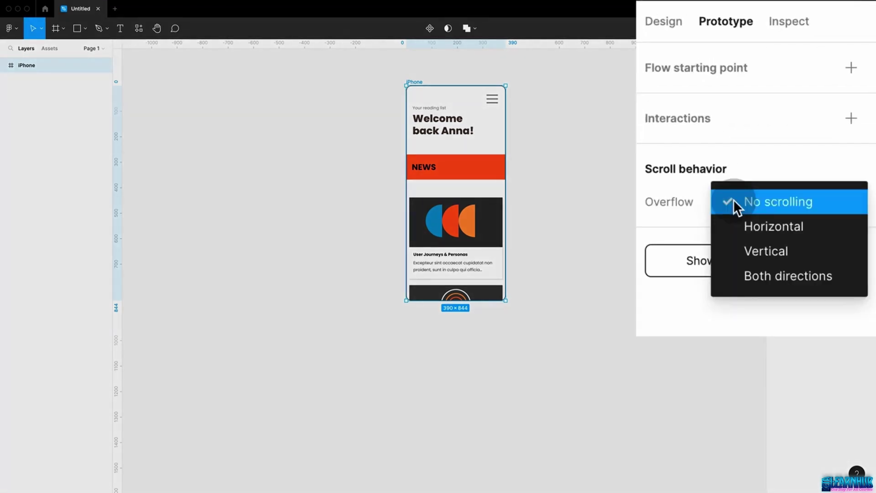
click(742, 251)
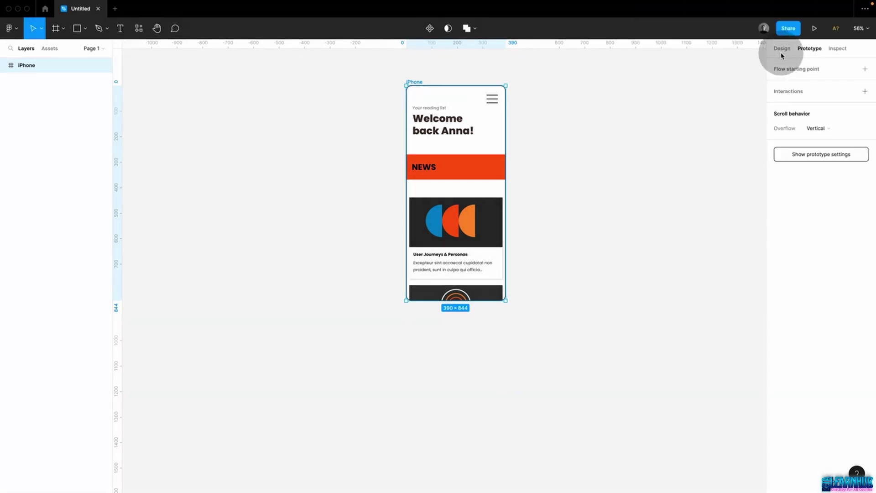
Turn off Clip content on the iPhone frame to expose its full content and deselect the frame
click(781, 48)
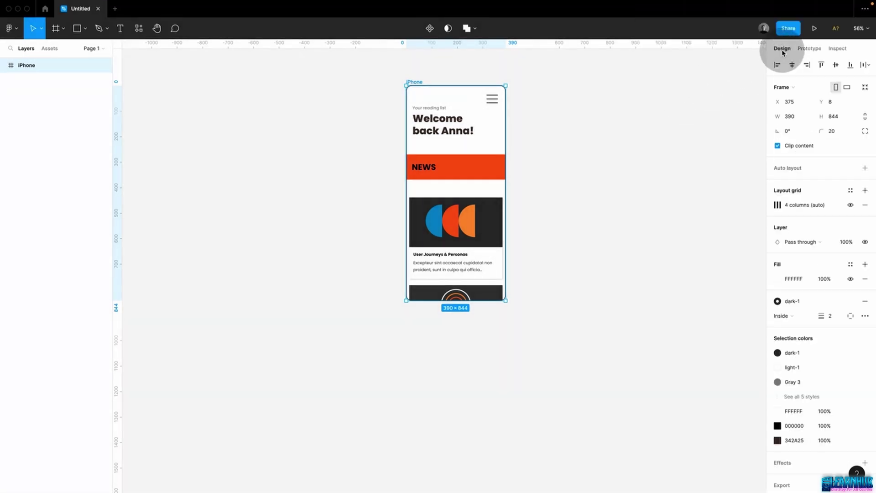
click(777, 146)
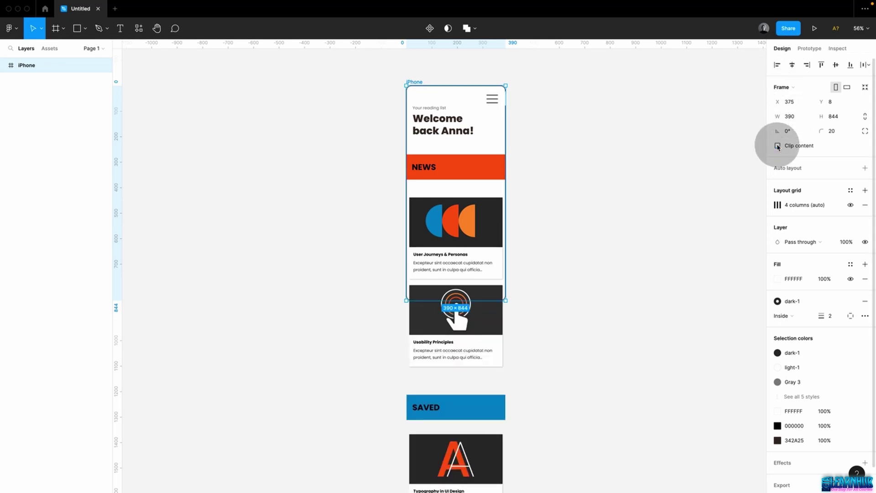
click(620, 143)
Set the scroll position of both the NEWS and SAVED section headers to Sticky (stop at top edge)
click(490, 166)
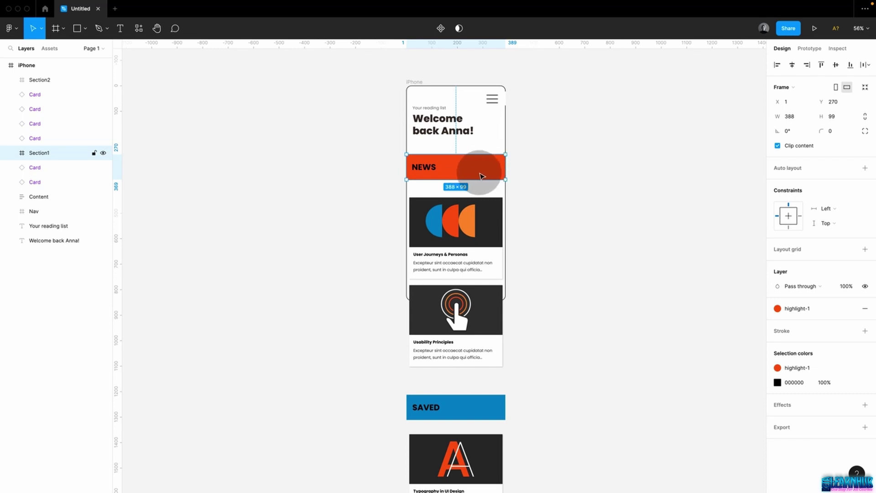
shift+click(467, 408)
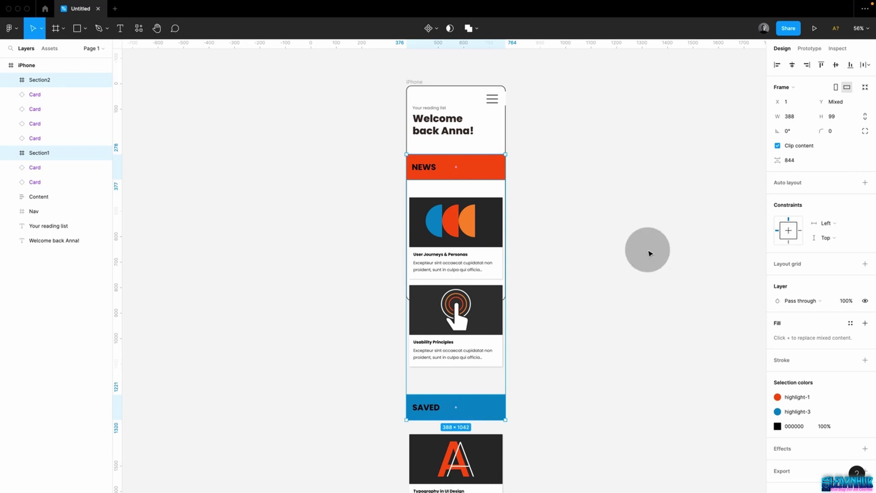
click(810, 48)
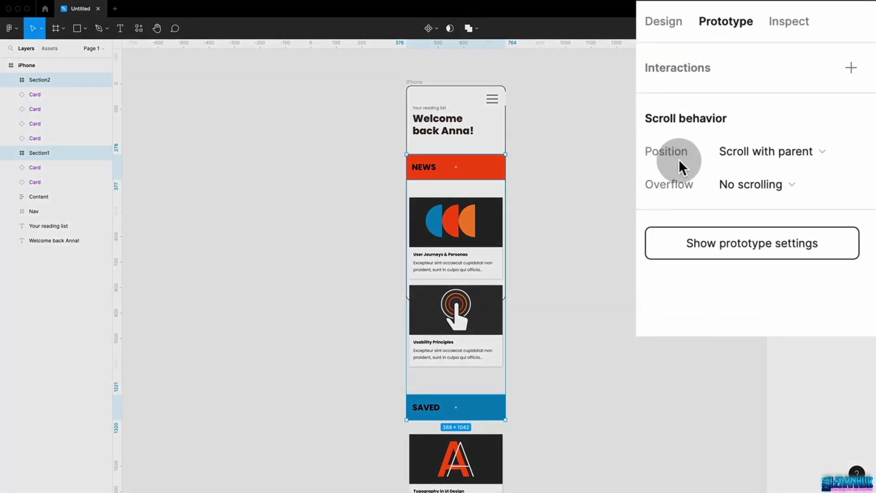
click(757, 157)
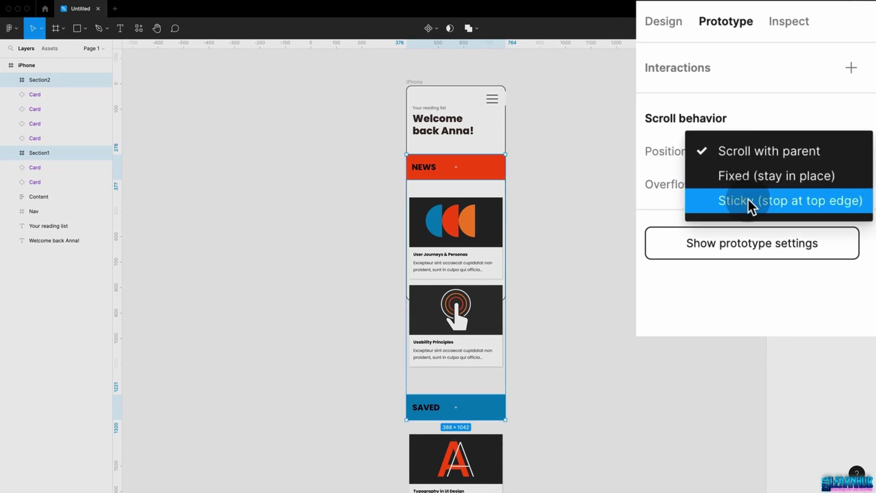
click(751, 201)
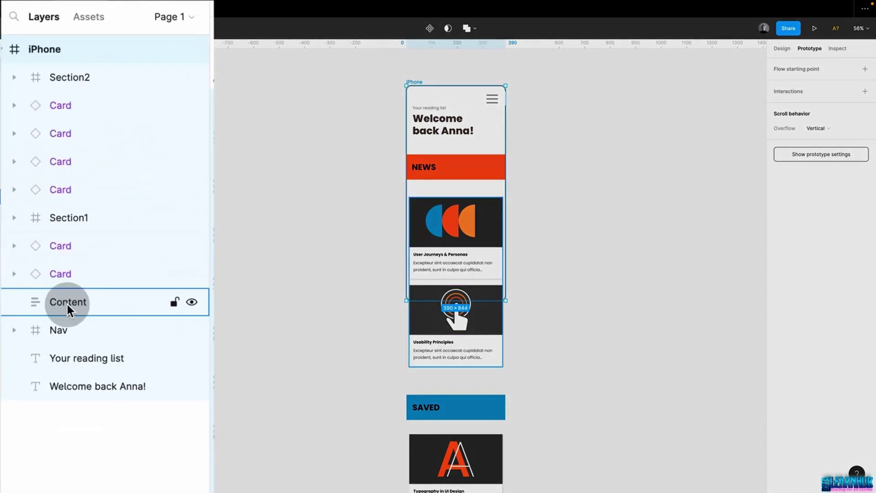
Select the Section2 and Section1 layers in turn to review their scroll behavior and layer order, ending with nothing selected
click(98, 80)
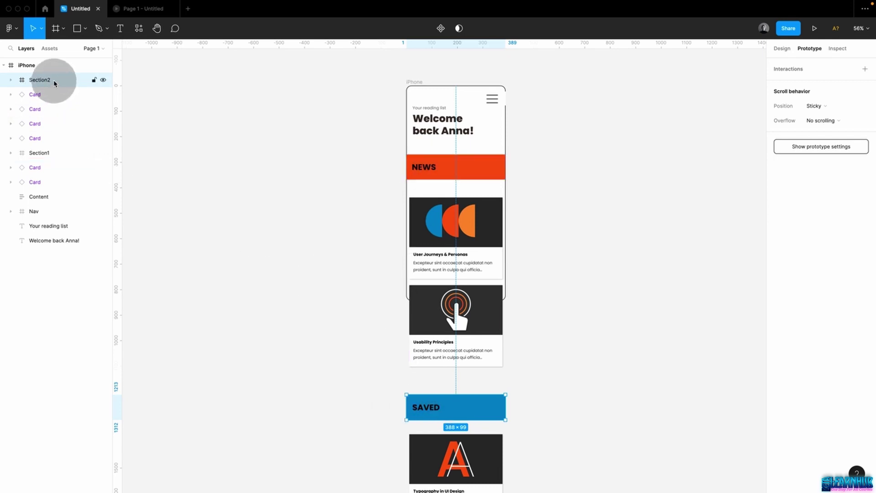
click(42, 156)
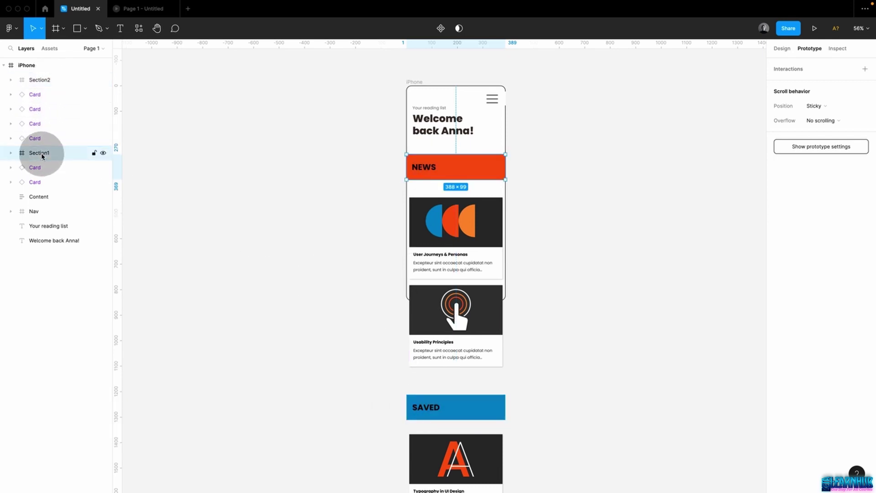
click(358, 104)
Turn Clip content back on for the iPhone frame
click(417, 83)
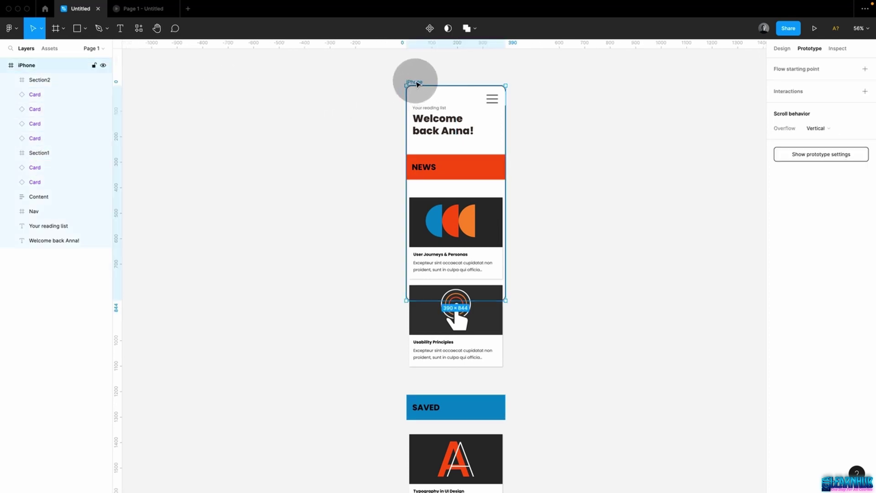
click(781, 48)
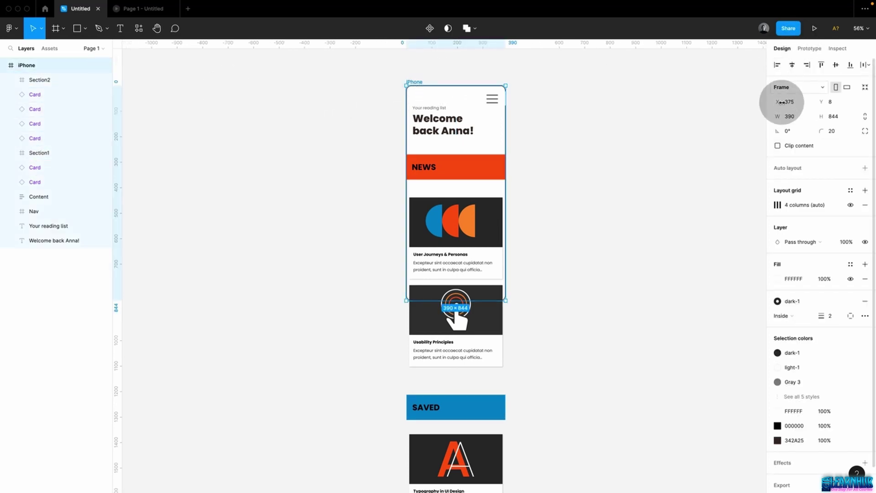
click(778, 146)
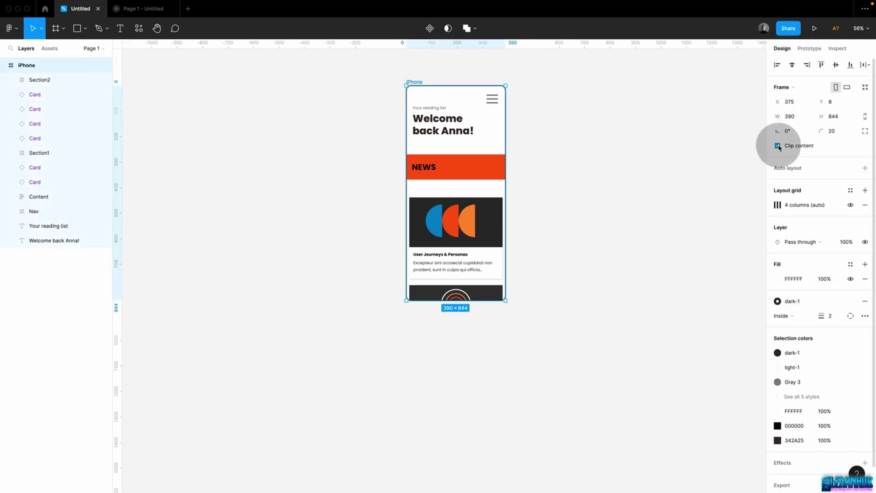
Present the iPhone prototype, scroll down and back up to check the sticky headers, and return to the design file
click(815, 28)
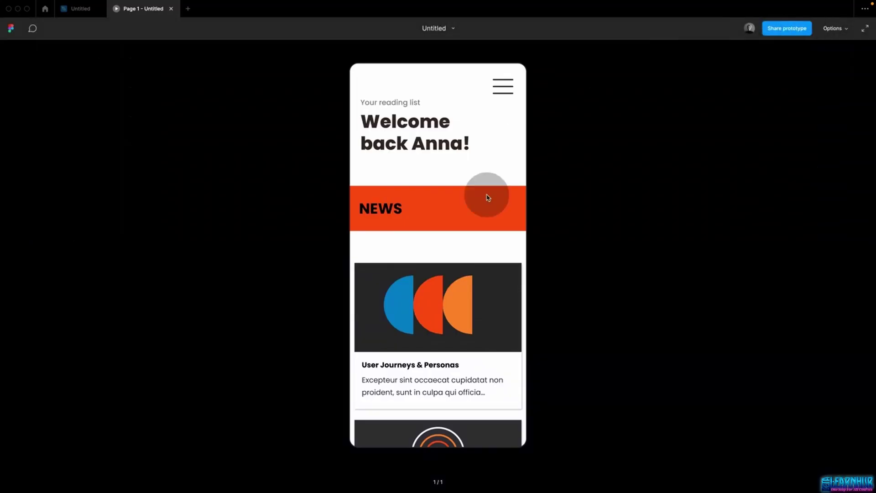
scroll(485, 283, down, 10)
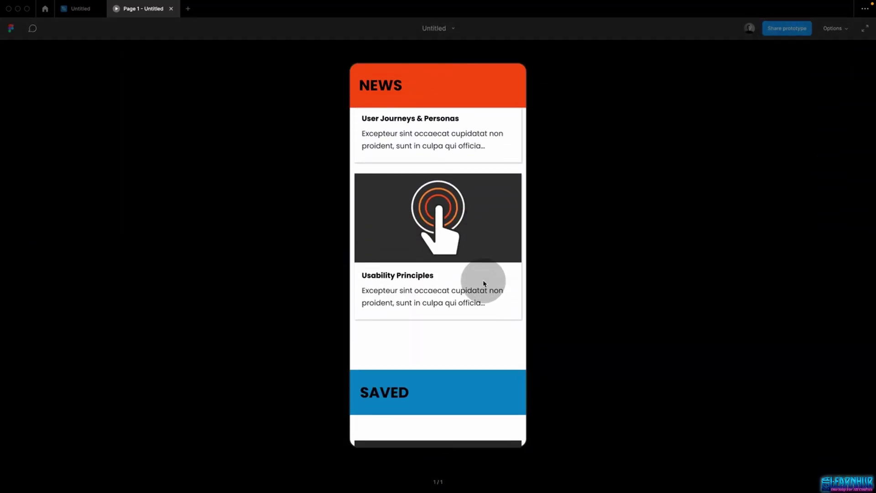
scroll(484, 283, down, 5)
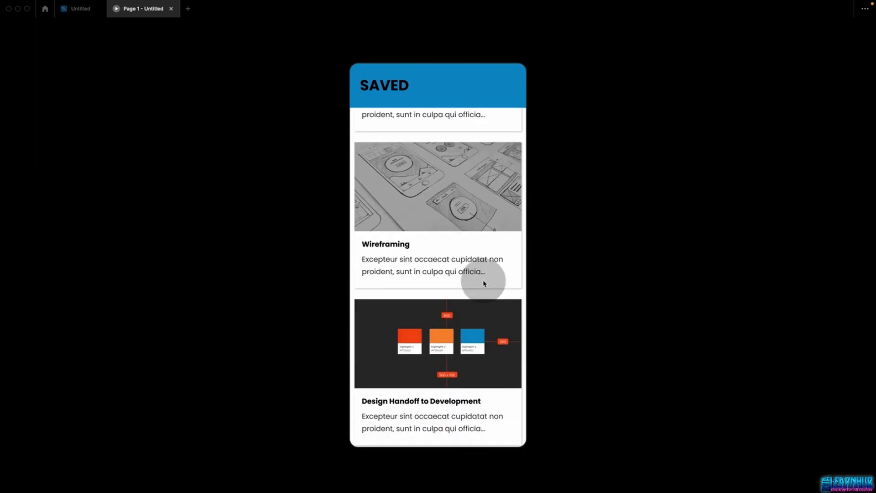
scroll(485, 283, up, 15)
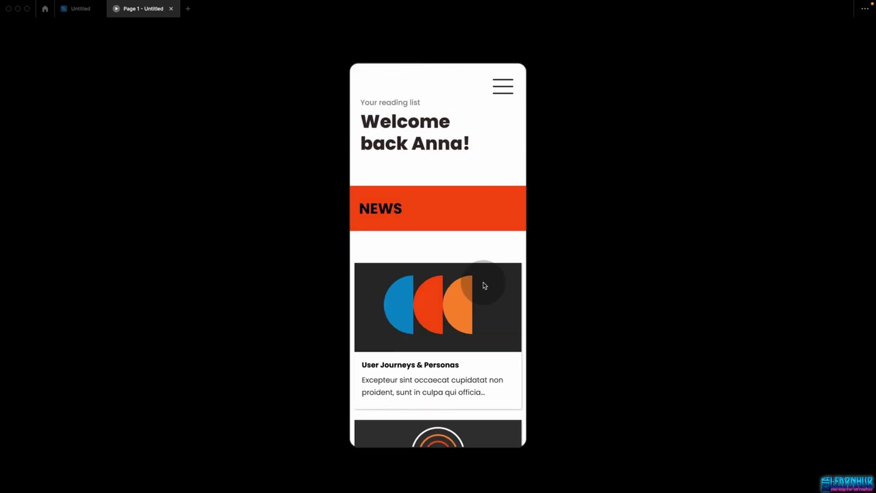
key(ctrl+shift+Tab)
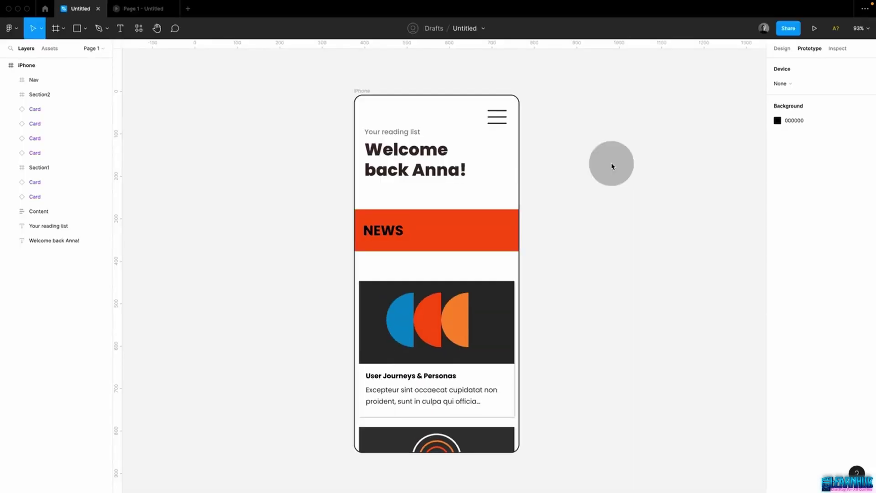
Set the Nav frame's scroll position to Fixed and deselect it
click(487, 123)
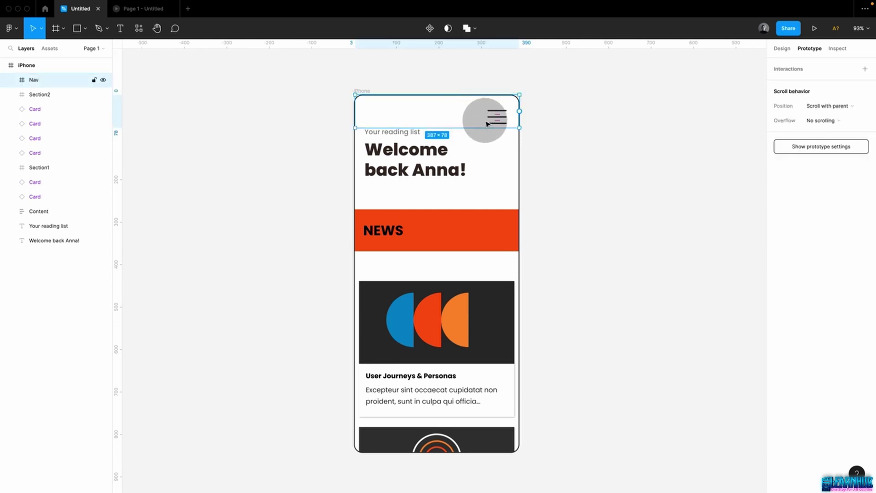
click(850, 106)
click(847, 118)
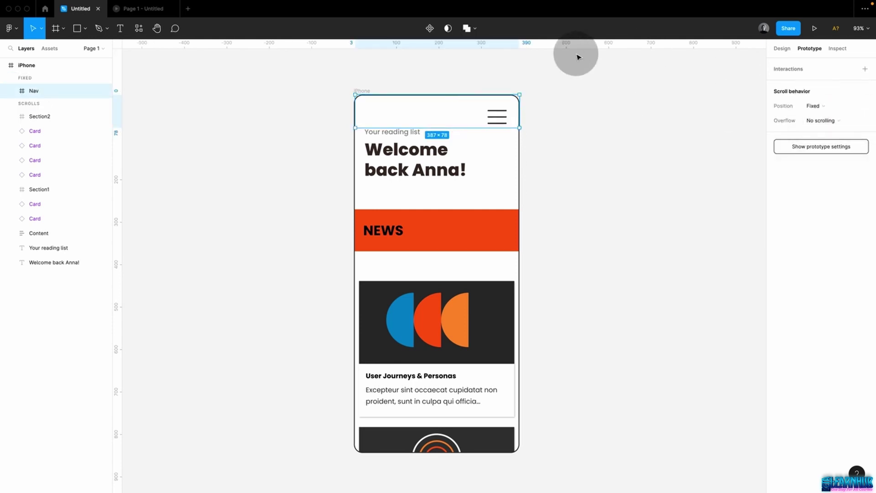
click(465, 64)
Present the iPhone frame and scroll through it to check how the sticky headers behave beneath the fixed Nav
click(365, 92)
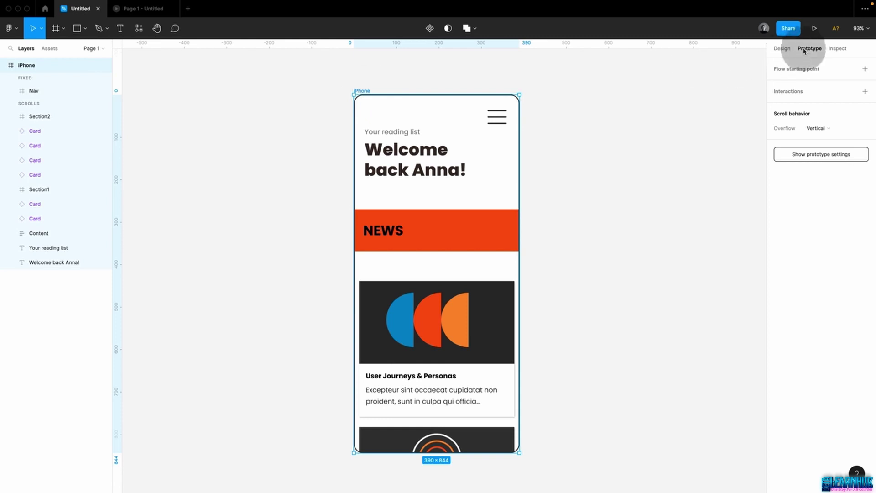
click(814, 28)
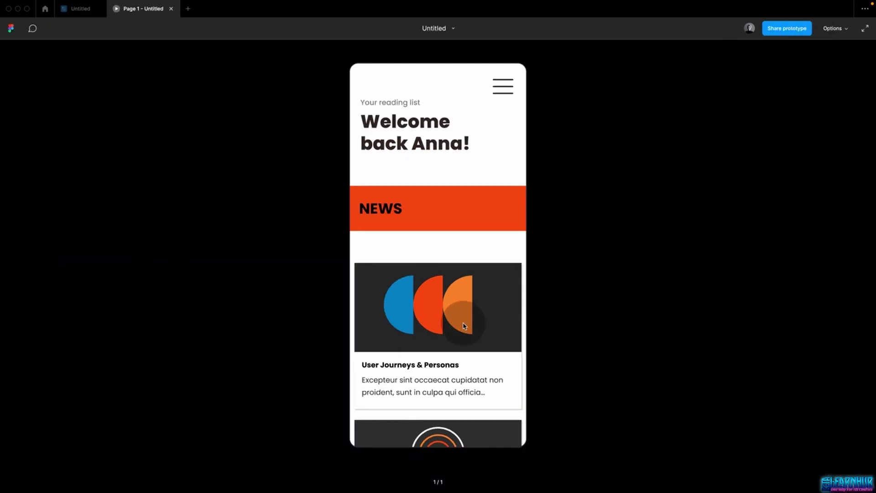
scroll(463, 326, down, 7)
scroll(464, 325, down, 5)
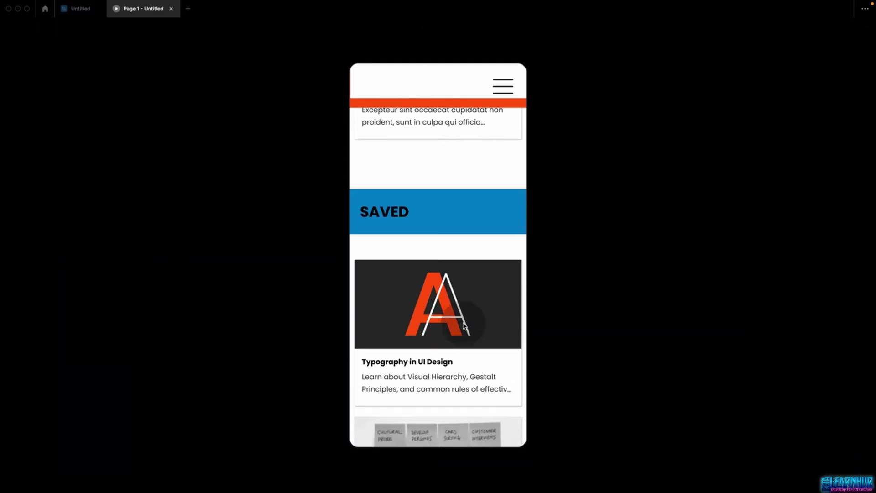
scroll(464, 326, down, 6)
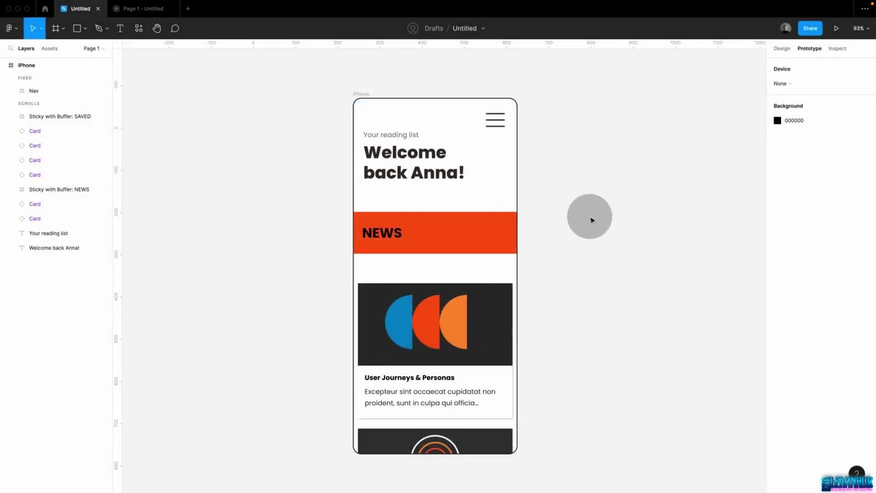
Inspect the Sticky with Buffer: NEWS frame, its nested NEWS header and the Nav frame to compare their sizes and scroll positions
click(487, 204)
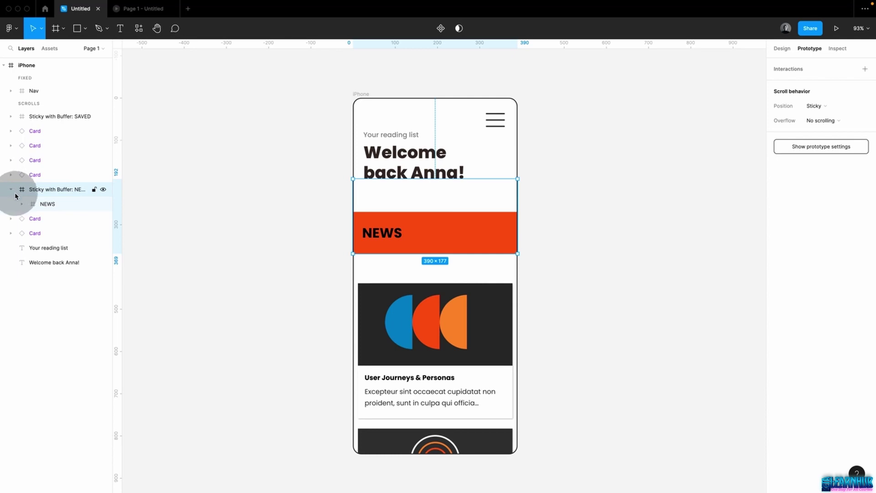
click(49, 204)
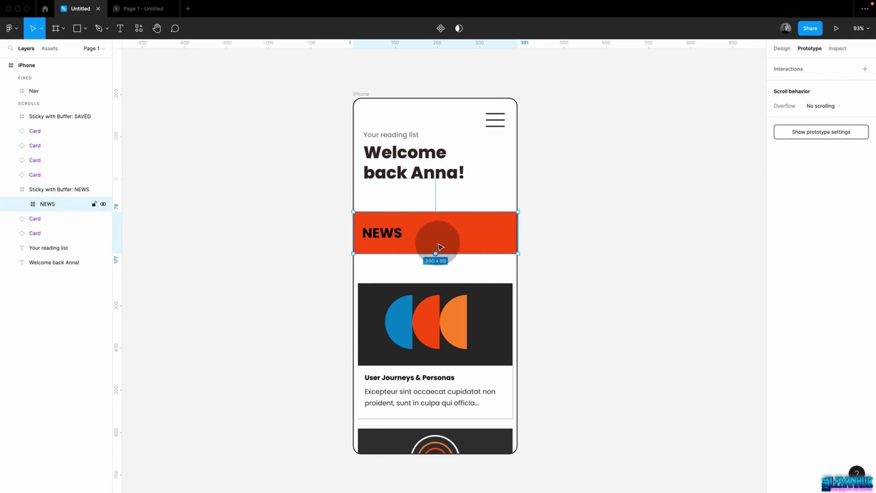
click(103, 259)
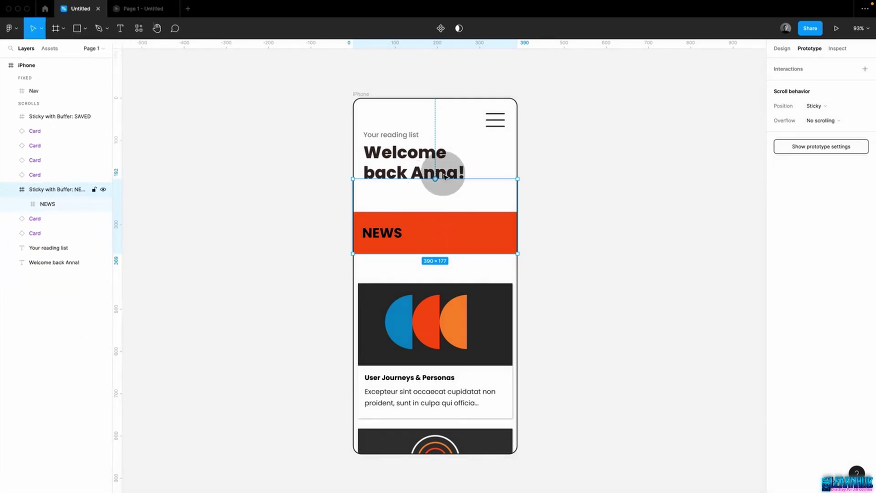
click(465, 121)
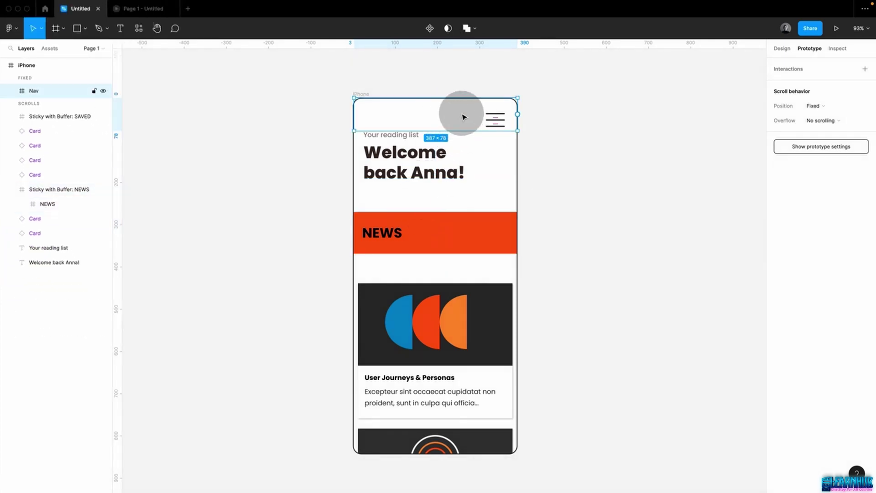
click(445, 198)
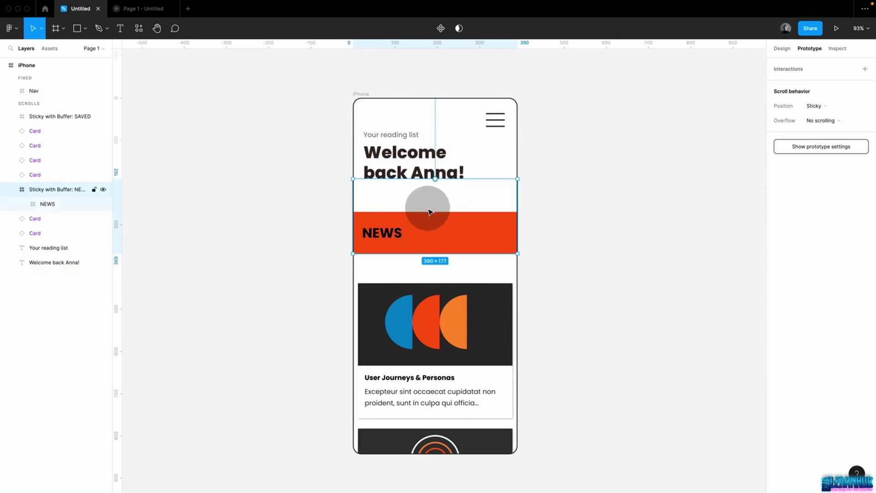
click(404, 73)
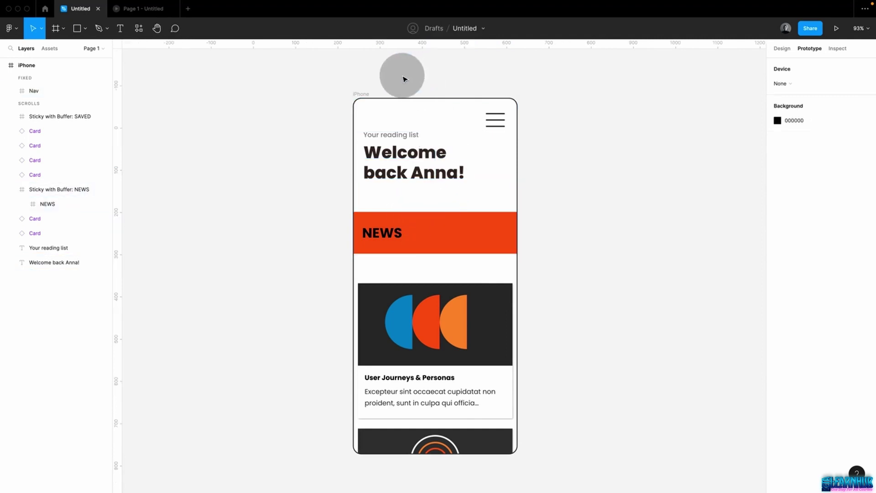
Toggle Clip content off and on for the iPhone frame to examine the buffer above the SAVED header, leaving it enabled
click(366, 97)
scroll(391, 229, down, 3)
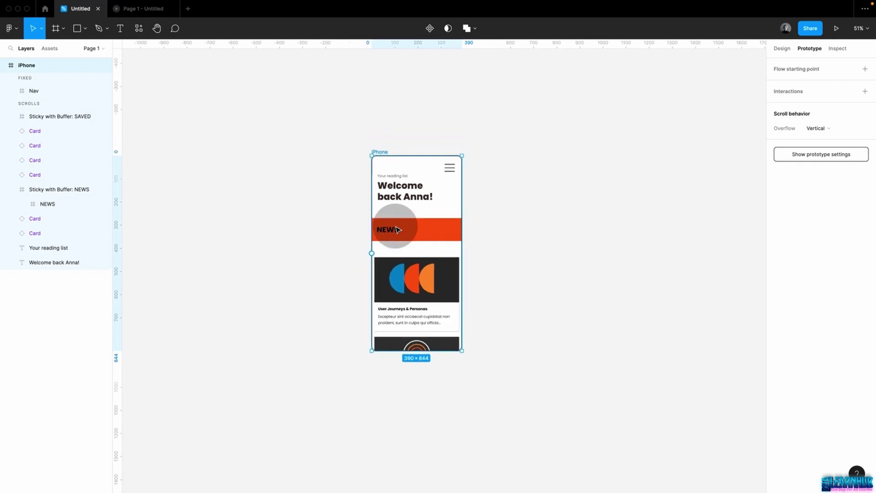
click(781, 48)
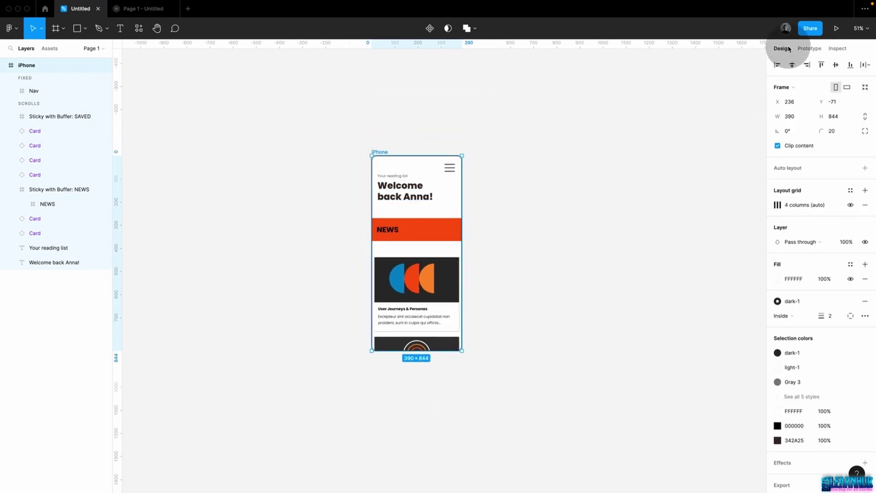
click(777, 145)
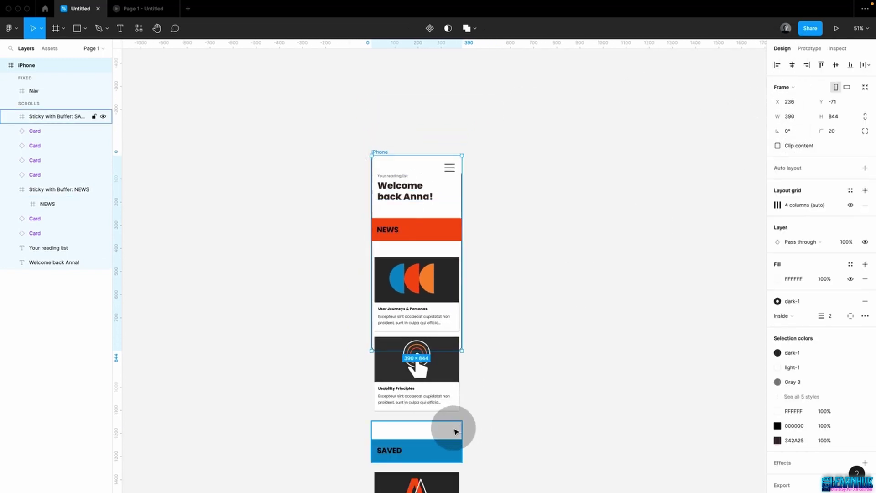
click(438, 446)
click(511, 309)
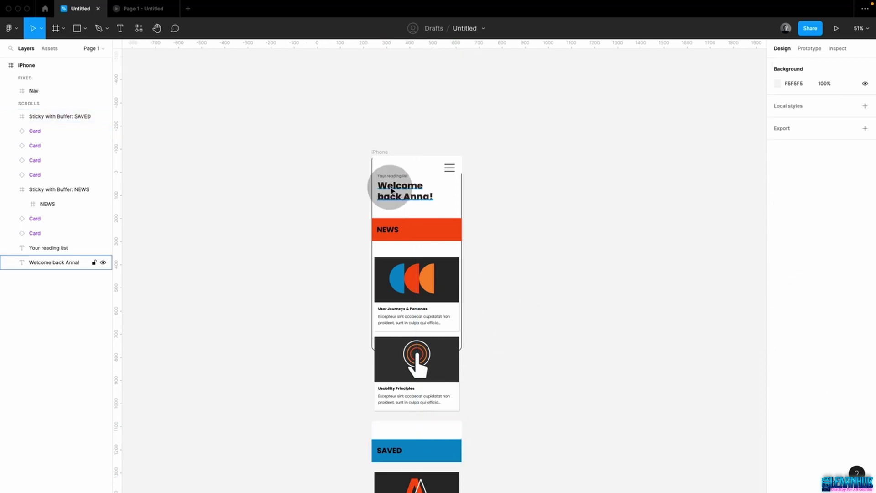
click(383, 152)
click(778, 145)
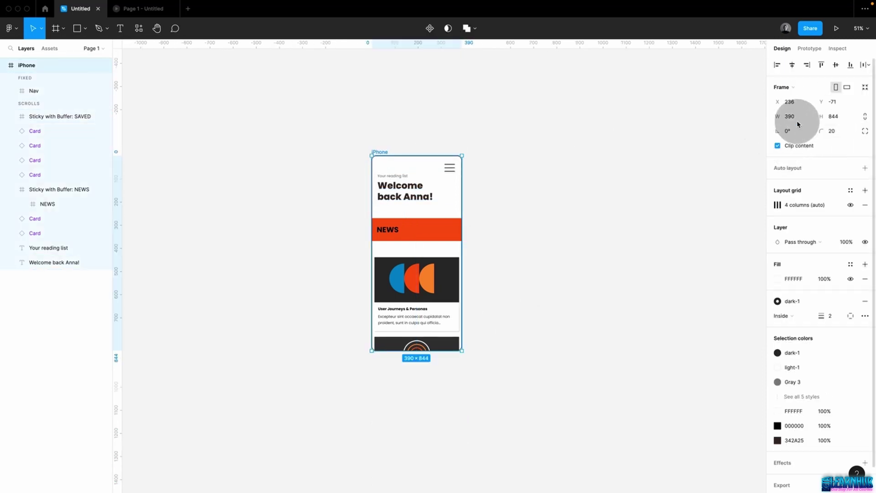
Present the iPhone frame and scroll down and back up to examine the NEWS and SAVED sticky headers beneath the fixed navigation
click(838, 30)
click(517, 291)
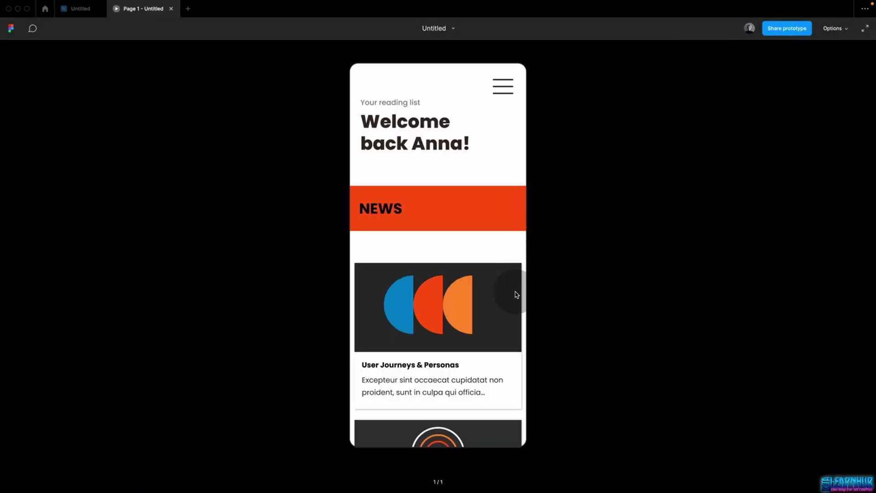
scroll(516, 295, down, 3)
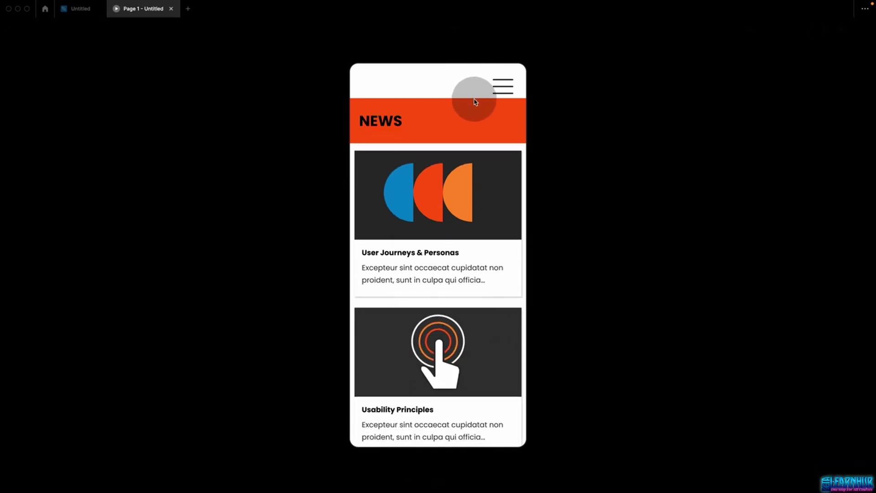
scroll(475, 103, down, 10)
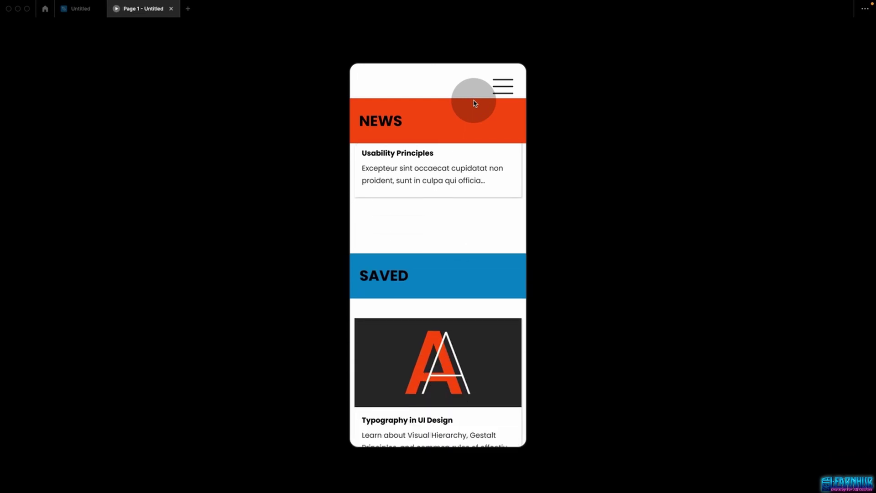
scroll(474, 103, down, 3)
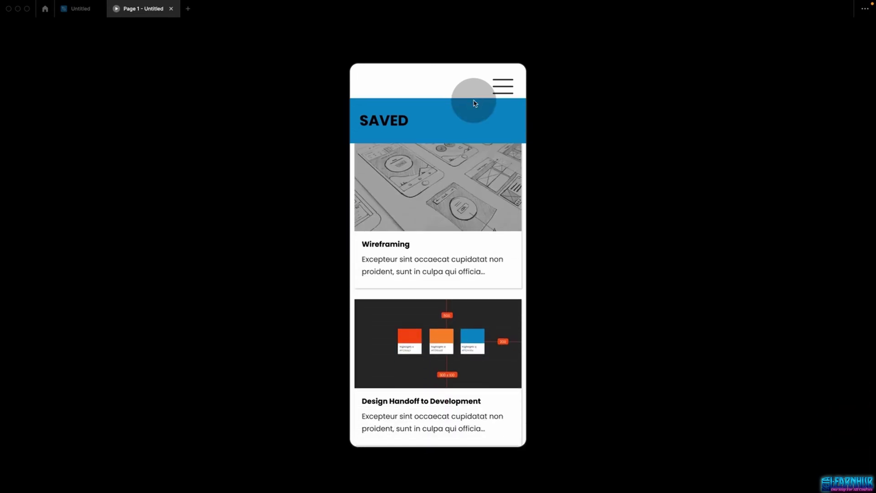
scroll(474, 103, up, 8)
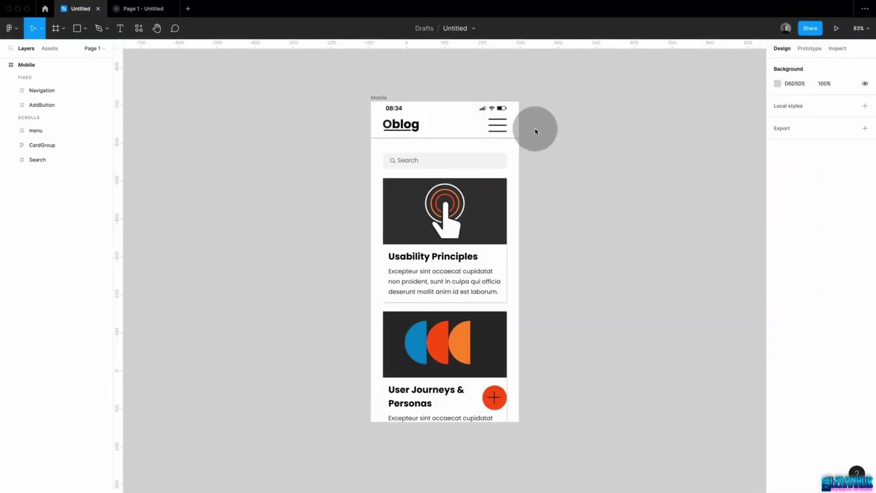
Present the Mobile frame, scroll through its blog cards to check the scrolling behaviour, and return to the design file
click(376, 99)
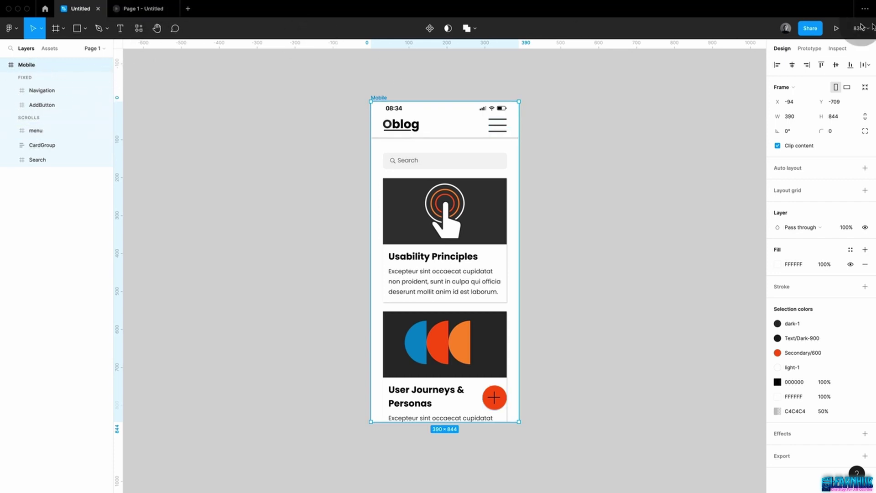
click(836, 28)
drag(446, 251, 420, 375)
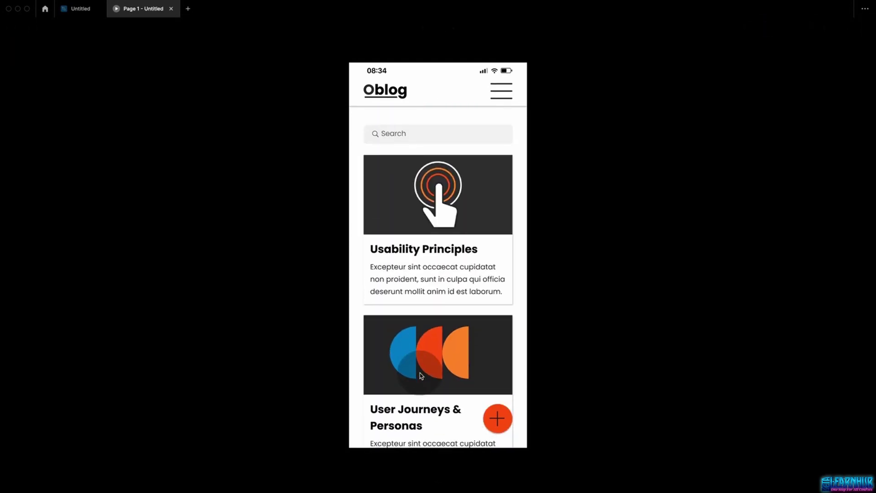
click(83, 9)
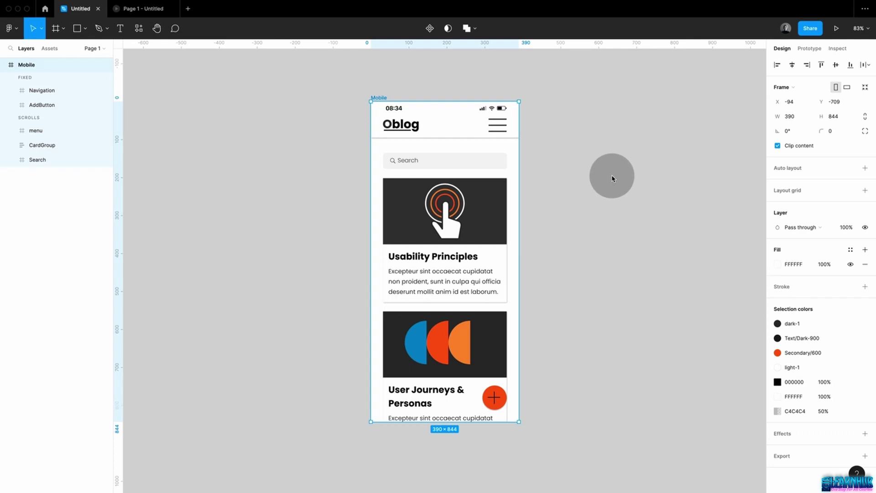
Draw a 1176 × 1033 frame around the Mobile frame and fill it with the Text/Dark-700 color style
click(612, 178)
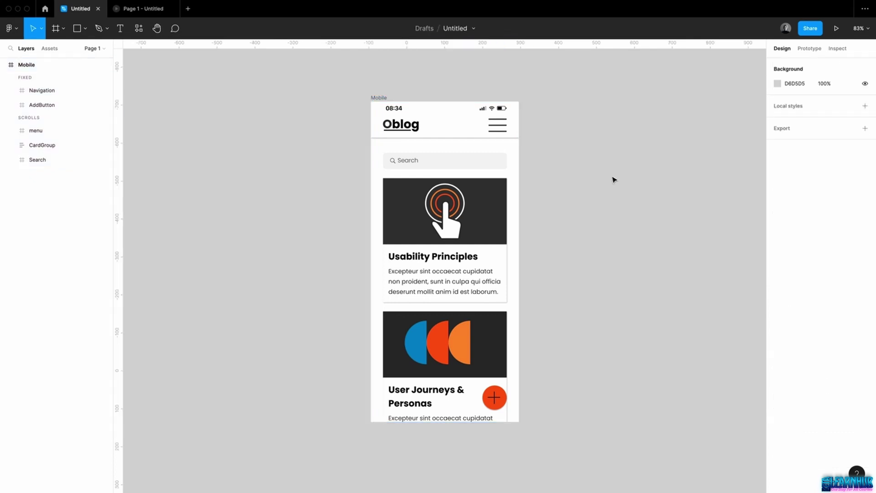
key(f)
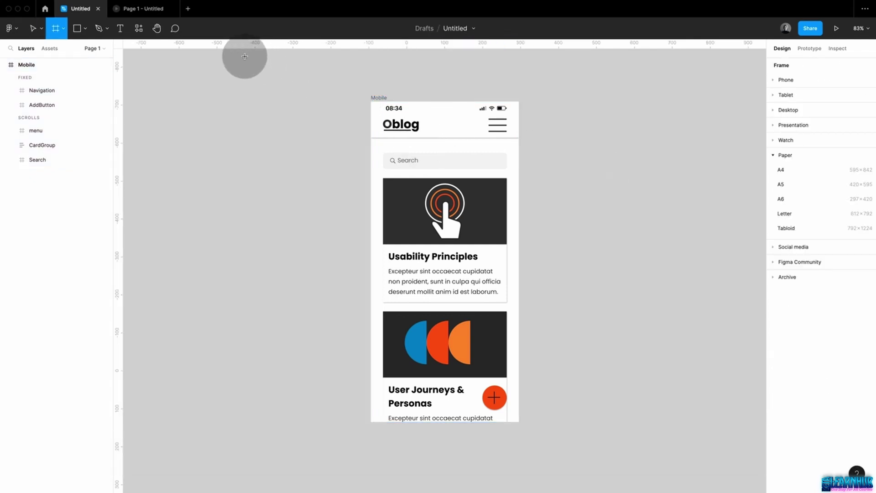
drag(235, 61, 681, 454)
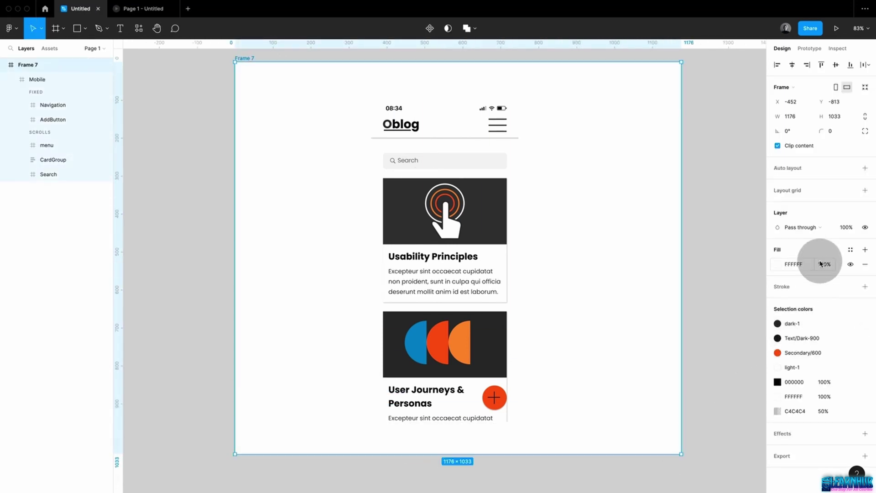
click(851, 249)
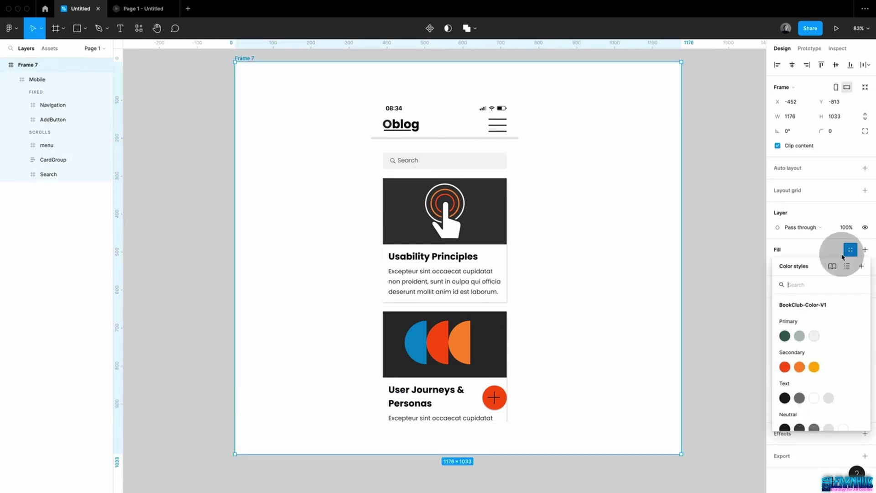
click(800, 399)
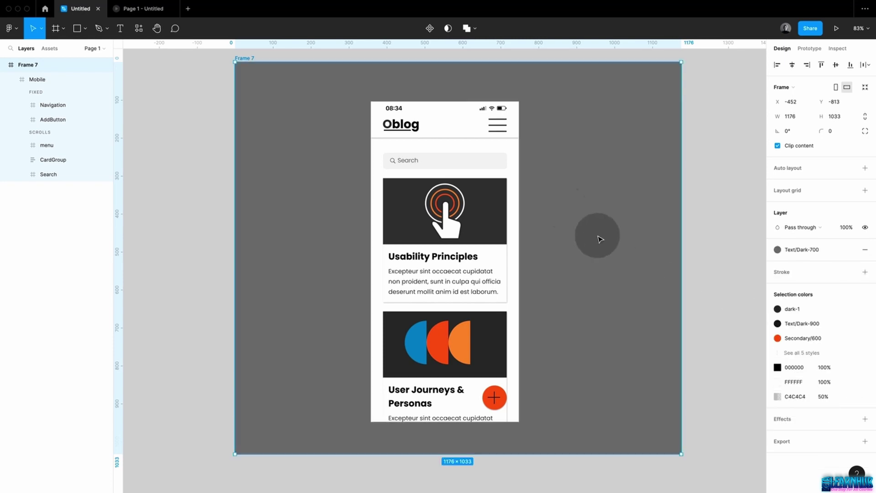
Present the grey outer frame and scroll the nested Mobile frame down and back up to check its scrolling
click(836, 30)
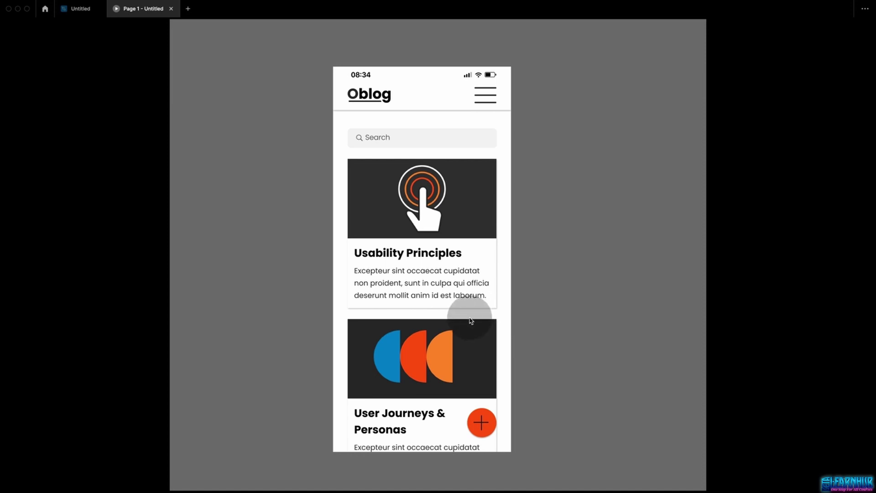
drag(470, 320, 467, 108)
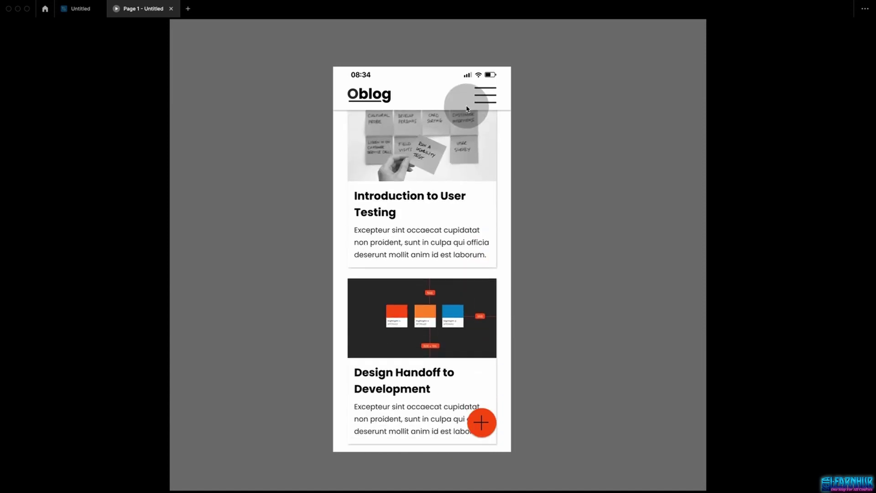
drag(441, 210, 426, 420)
drag(462, 251, 460, 319)
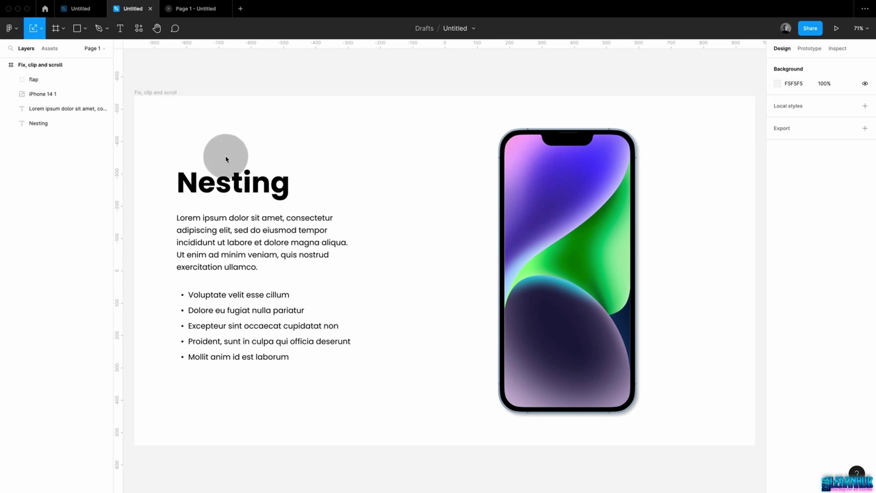
Copy the Mobile frame from the file with the grey outer frame and return to the Nesting mockup file
click(152, 93)
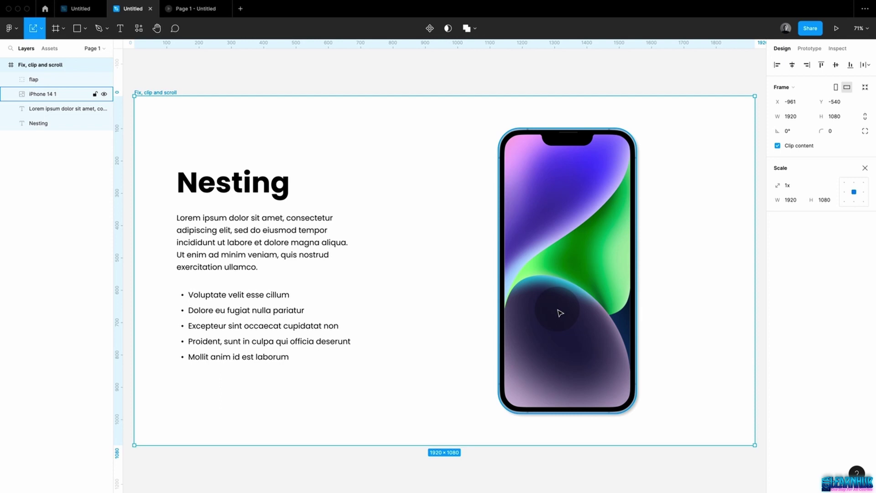
click(298, 76)
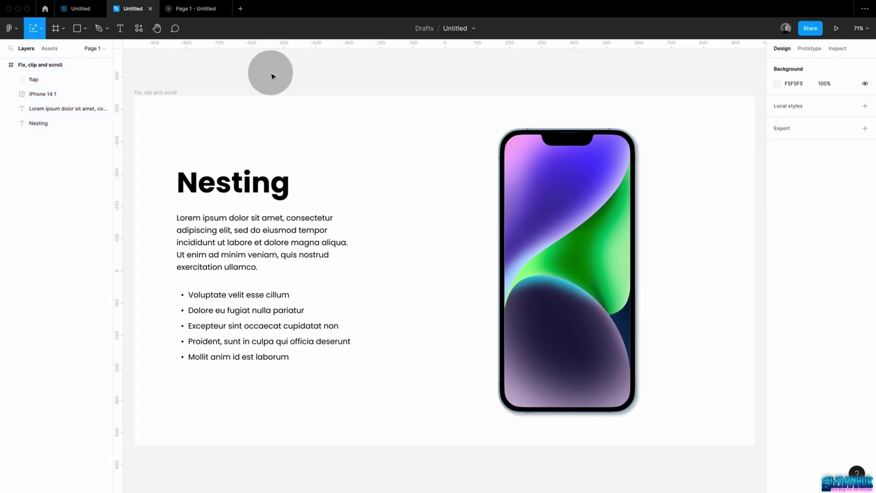
click(69, 8)
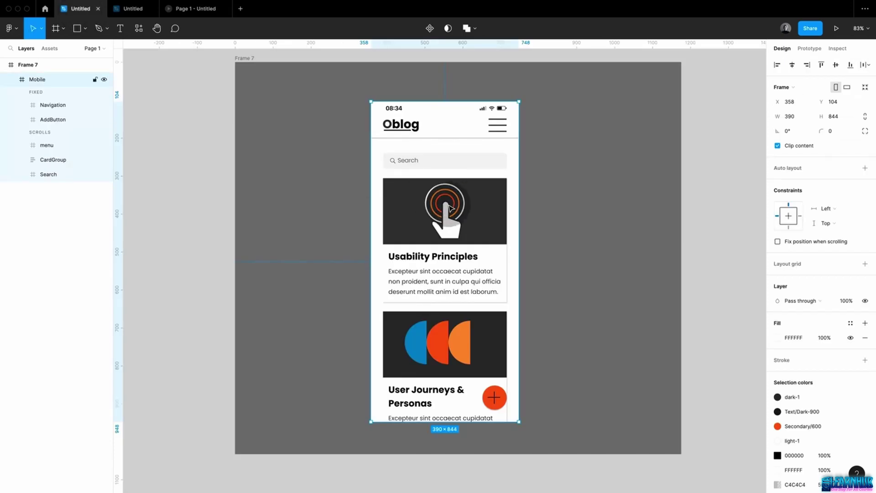
key(super+c)
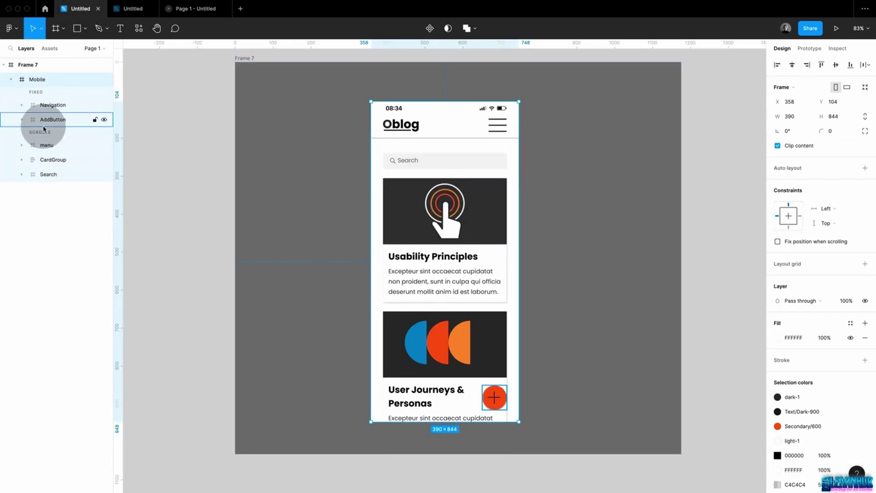
click(134, 9)
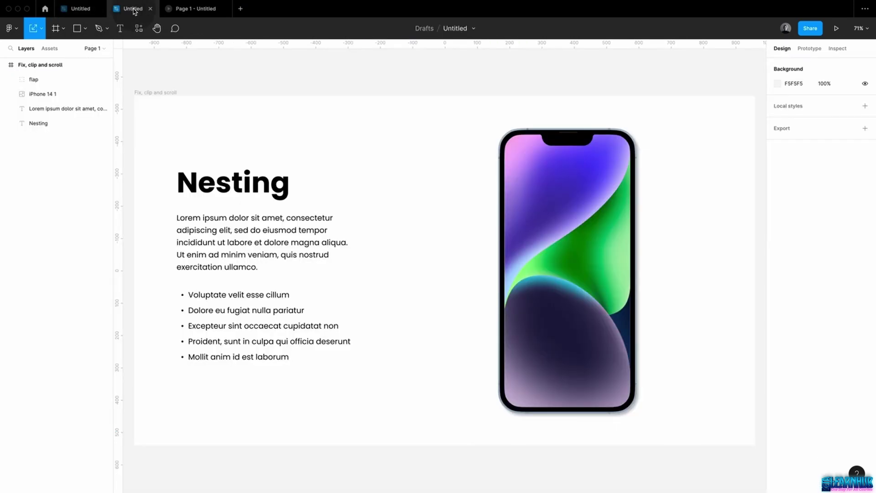
Paste the Mobile frame directly above the iPhone 14 1 layer and place it over the phone's screen at X 1145, Y 118
click(561, 258)
key(k)
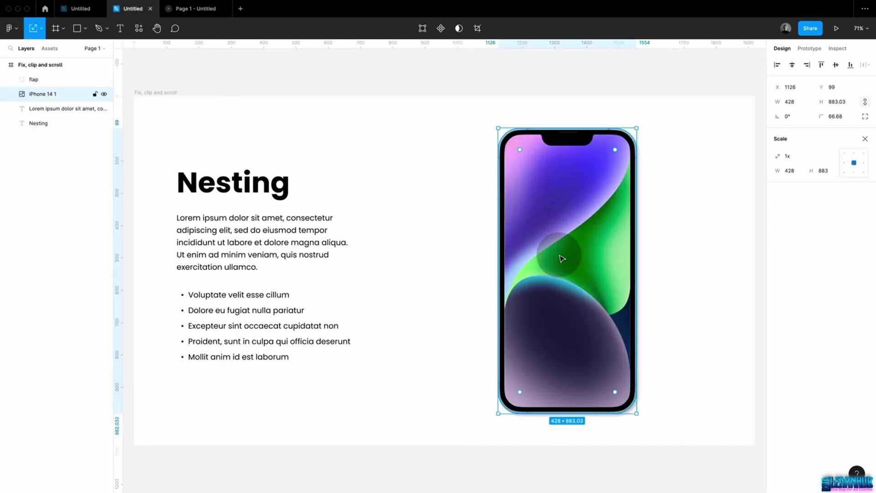
key(super+v)
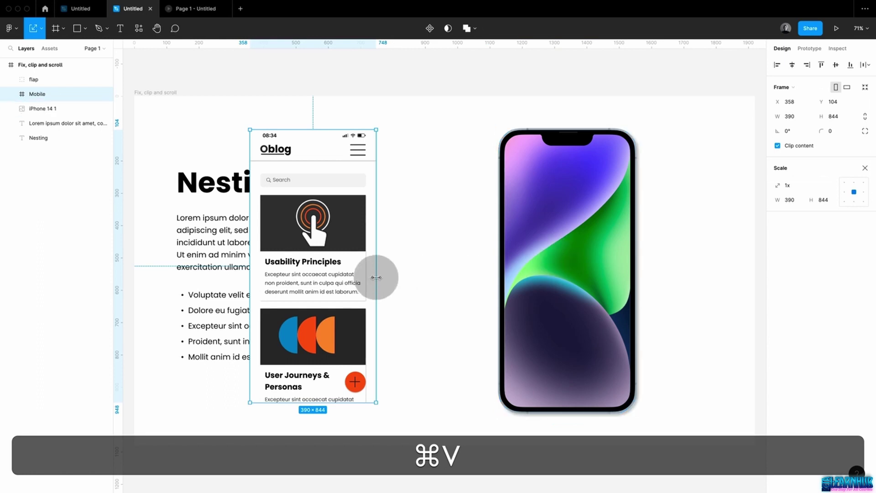
drag(362, 278, 616, 283)
Increase the Mobile frame's corner radius so its corners follow the phone's rounded screen, and deselect it
click(841, 131)
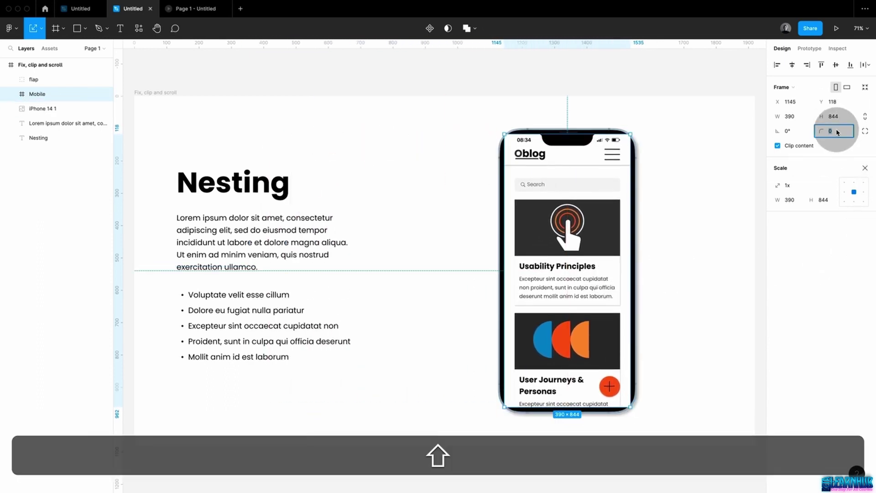
key(shift+Up)
key(shift+Up)
key(shift+Up)
key(shift+Up)
key(shift+Up)
click(168, 86)
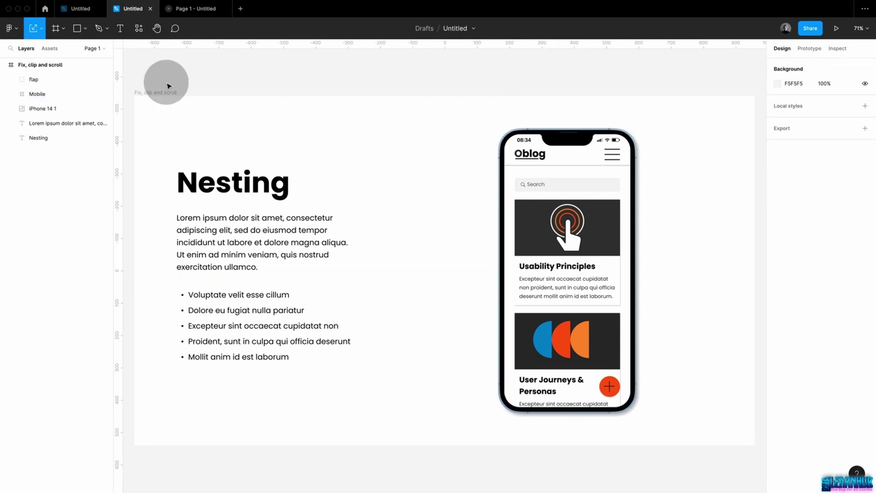
Present the Fix, clip and scroll frame and scroll the Oblog content inside the phone down and back up
click(159, 93)
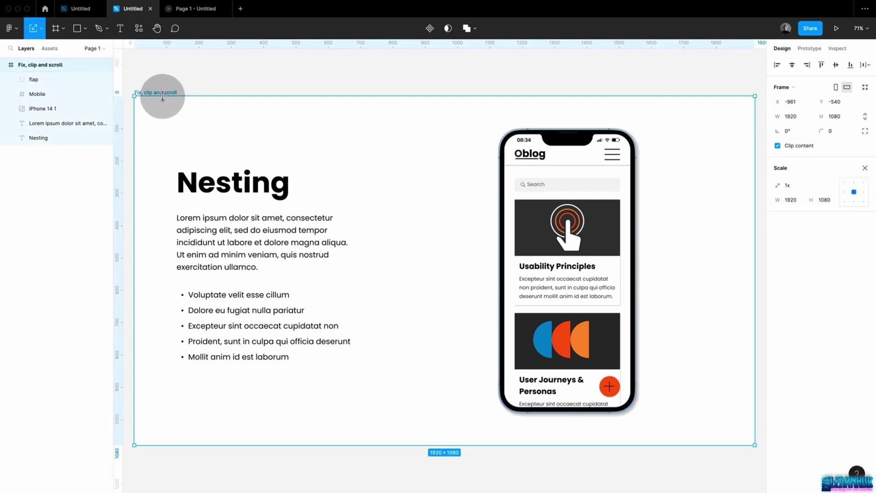
click(837, 29)
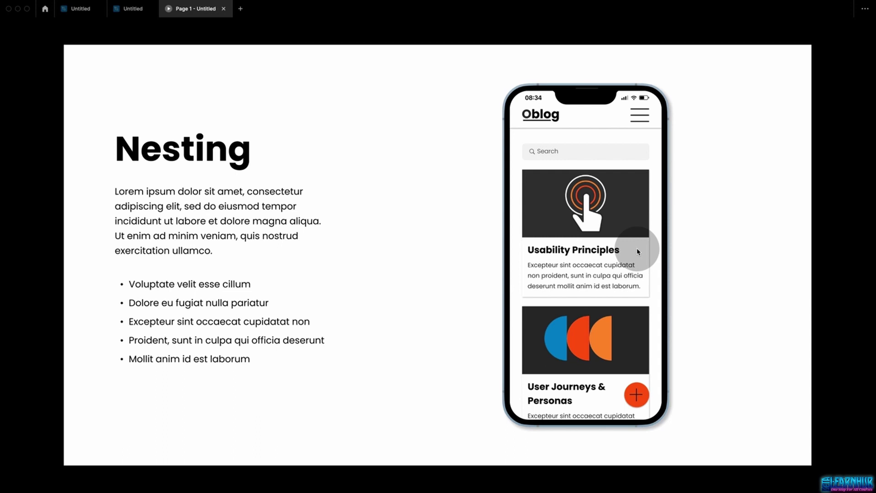
scroll(637, 248, down, 15)
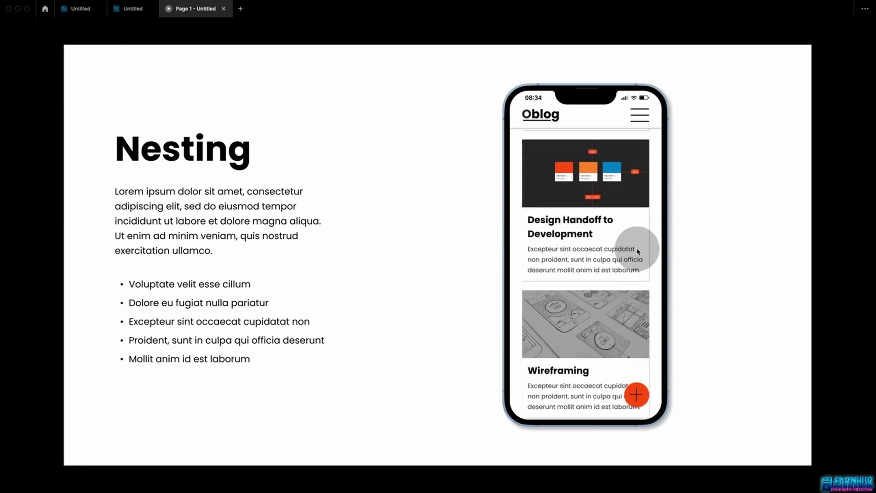
scroll(637, 250, up, 10)
scroll(637, 251, down, 6)
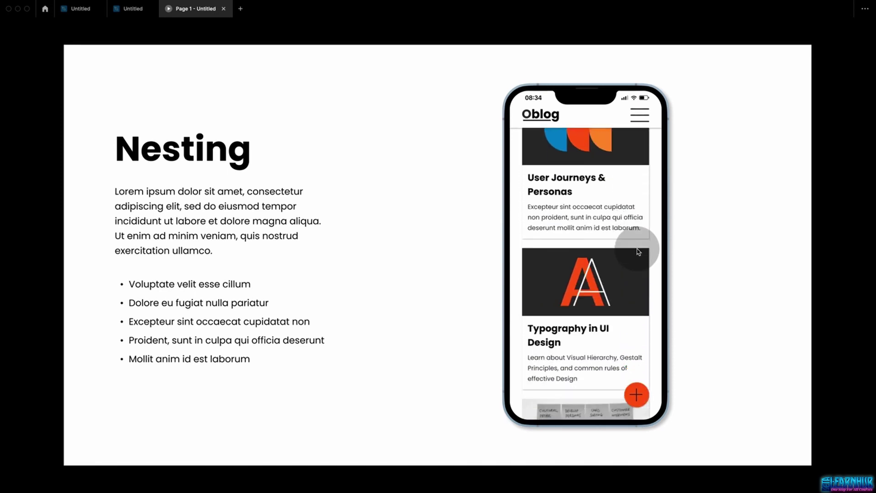
scroll(638, 251, up, 2)
scroll(637, 251, up, 4)
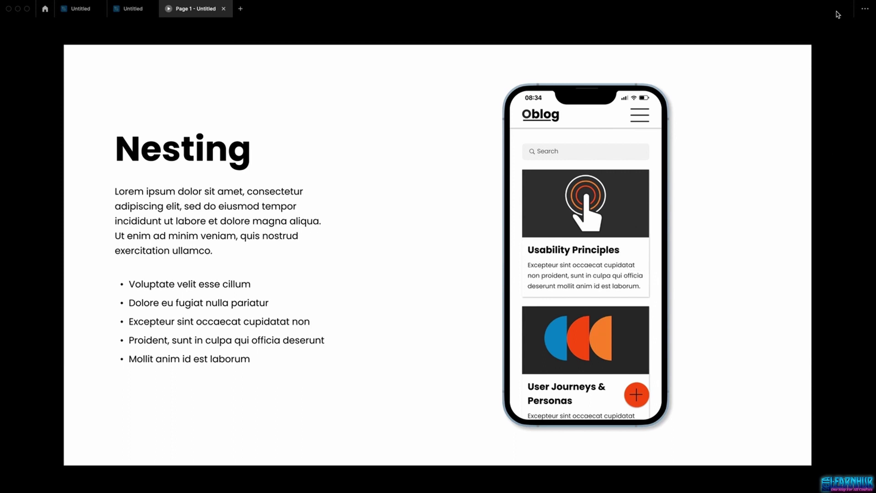
Set the scaling of the Nesting prototype presentation to Fit width
mouse_move(863, 16)
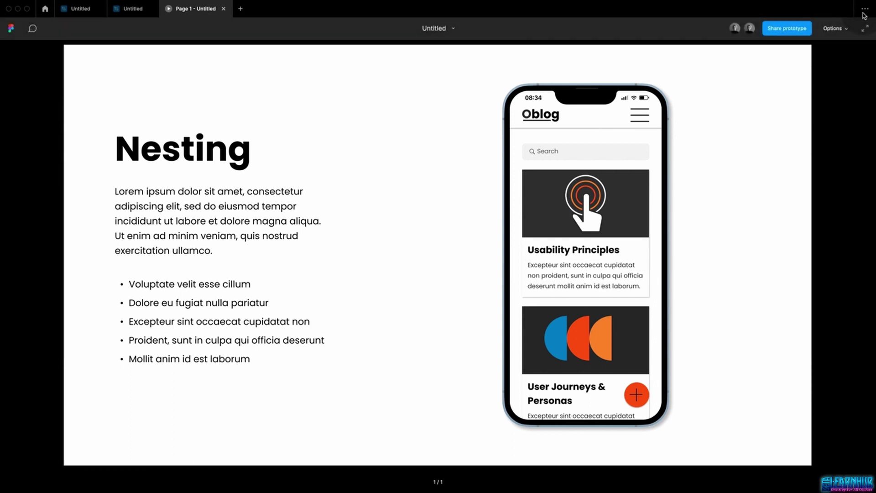
click(846, 31)
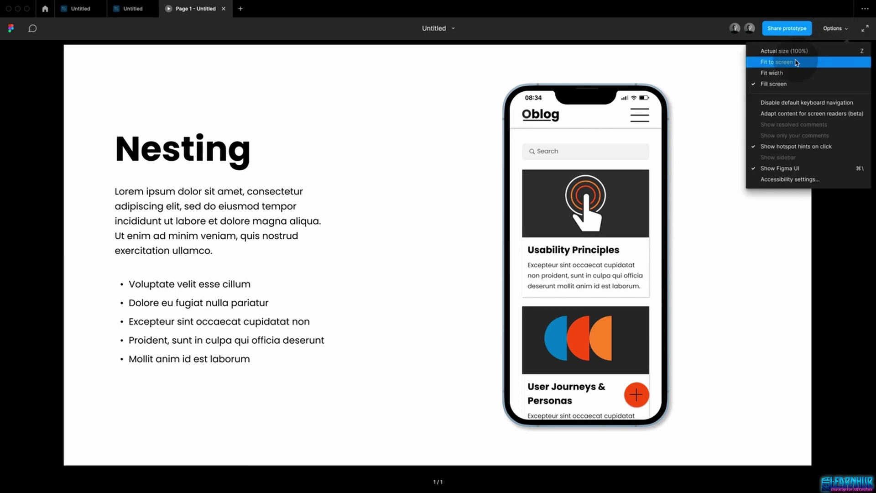
click(780, 78)
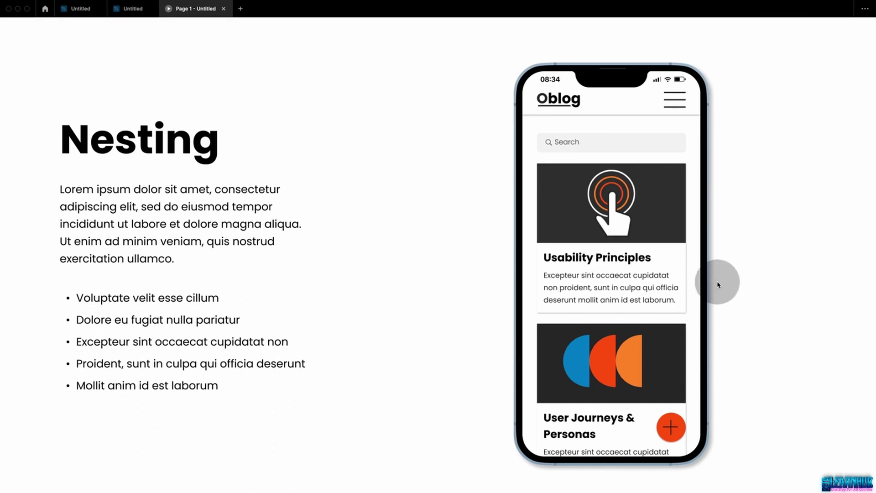
mouse_move(789, 32)
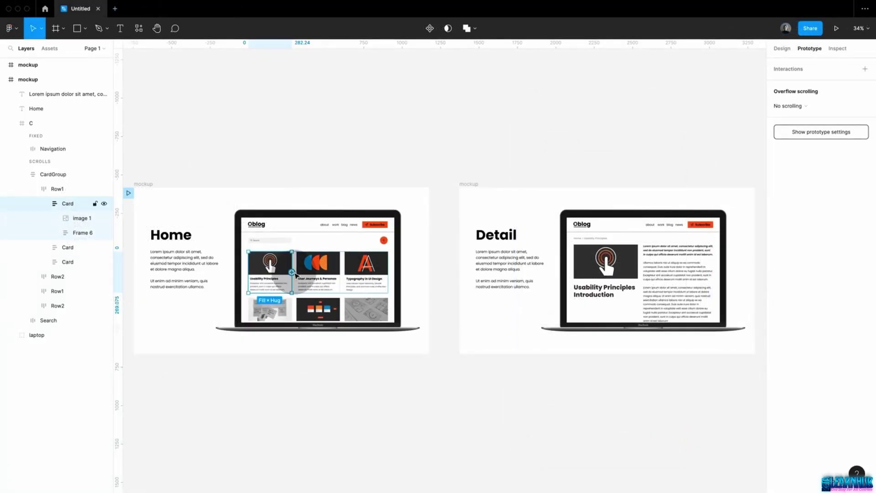
Link the Usability Principles card to the Detail mockup with Dissolve, and link the Detail navigation's Oblog logo back to the Home mockup
drag(294, 274, 459, 283)
click(691, 218)
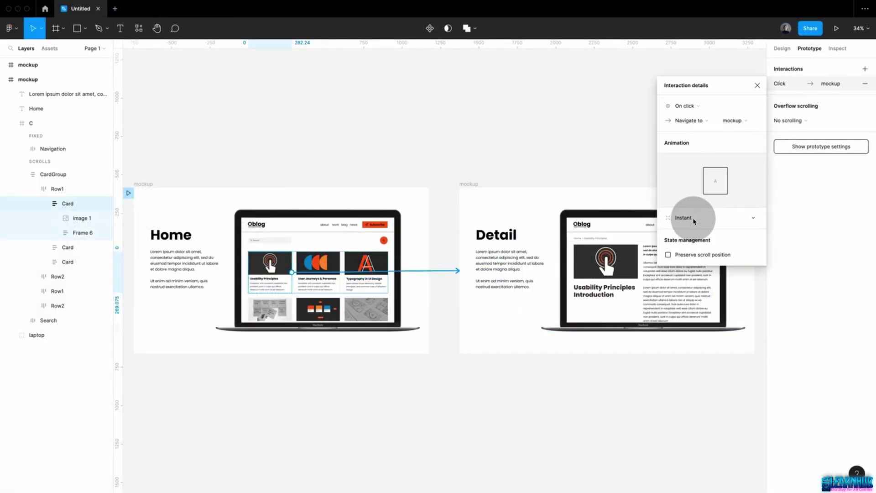
click(588, 224)
click(589, 225)
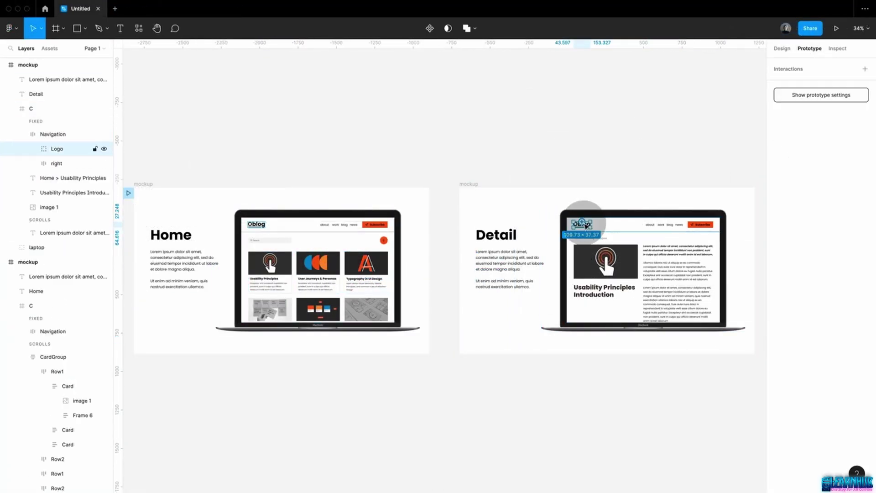
drag(591, 224, 425, 242)
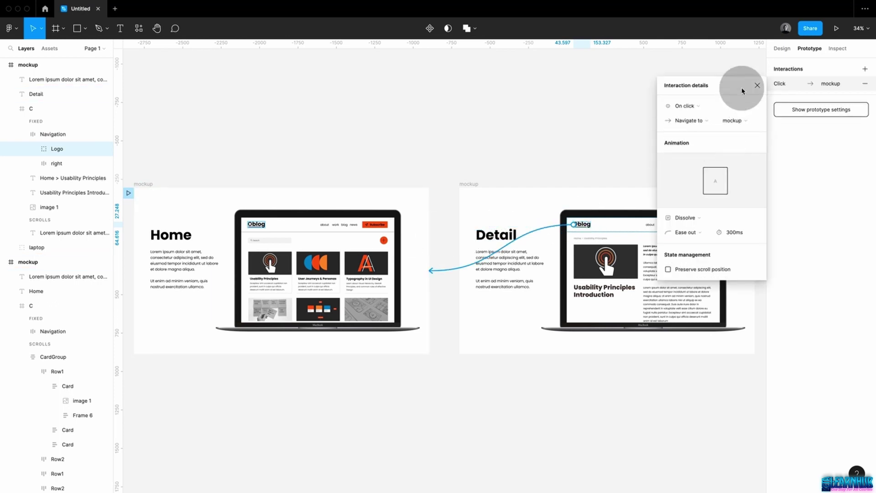
click(702, 69)
Present the prototype, scroll the Home page, open Usability Principles, scroll the Detail page, and return through the Oblog logo
click(836, 28)
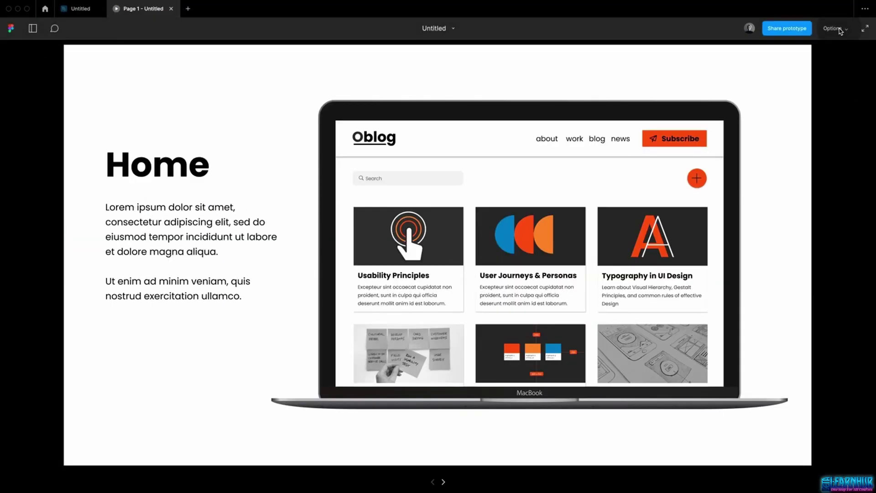
scroll(614, 249, down, 2)
scroll(614, 249, up, 3)
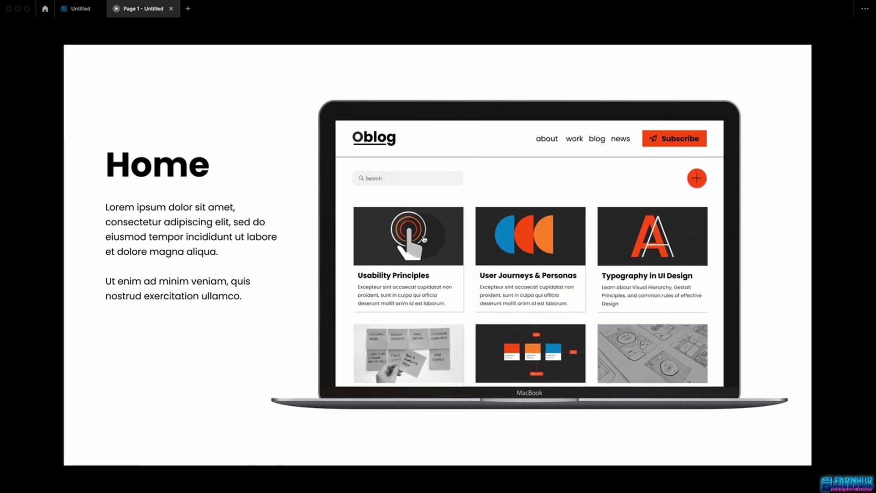
click(422, 239)
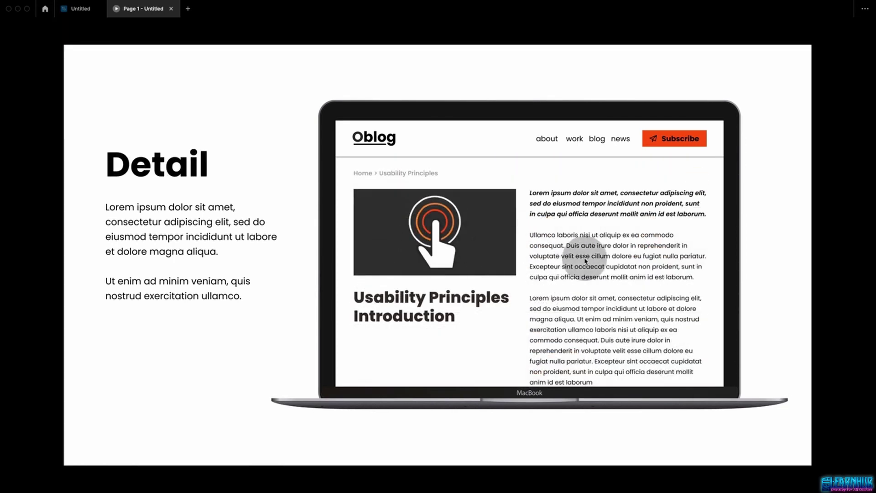
scroll(589, 248, down, 5)
click(370, 136)
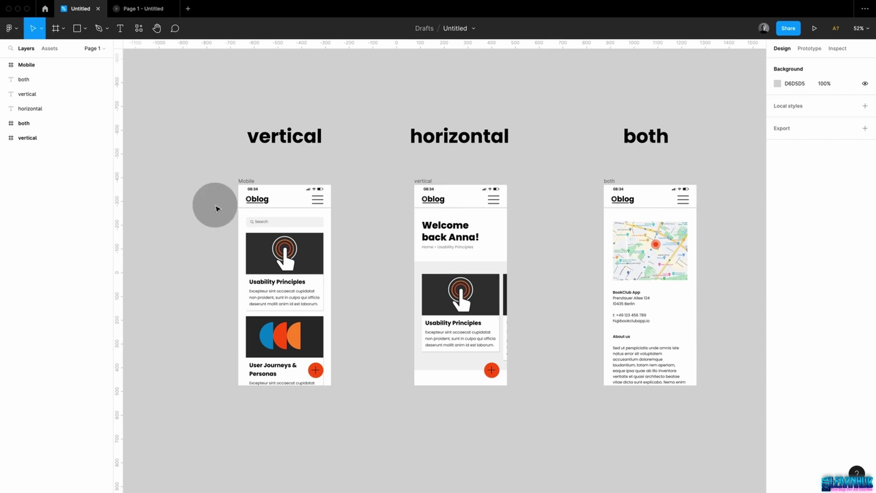
Turn off Clip content for the Mobile frame and turn it back on
click(250, 181)
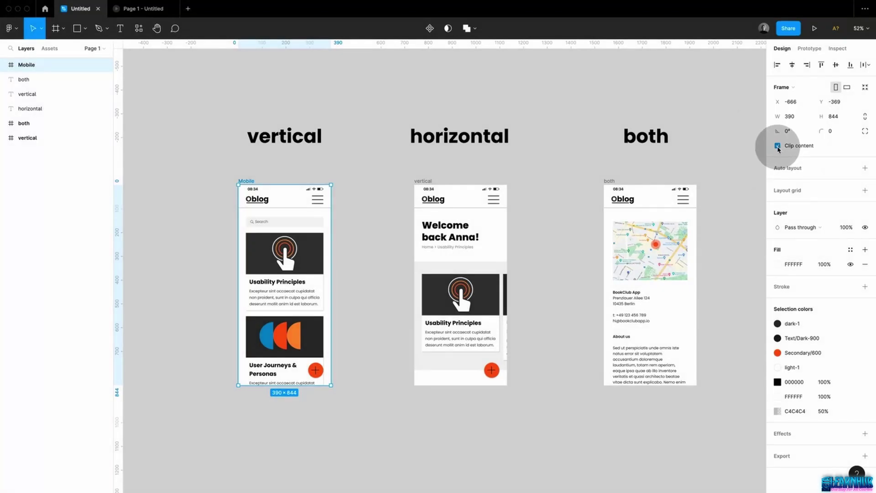
click(778, 146)
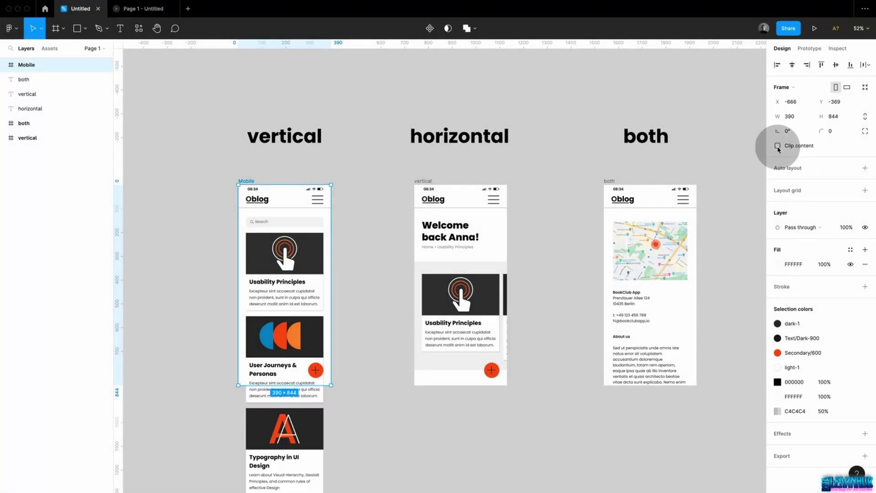
click(777, 146)
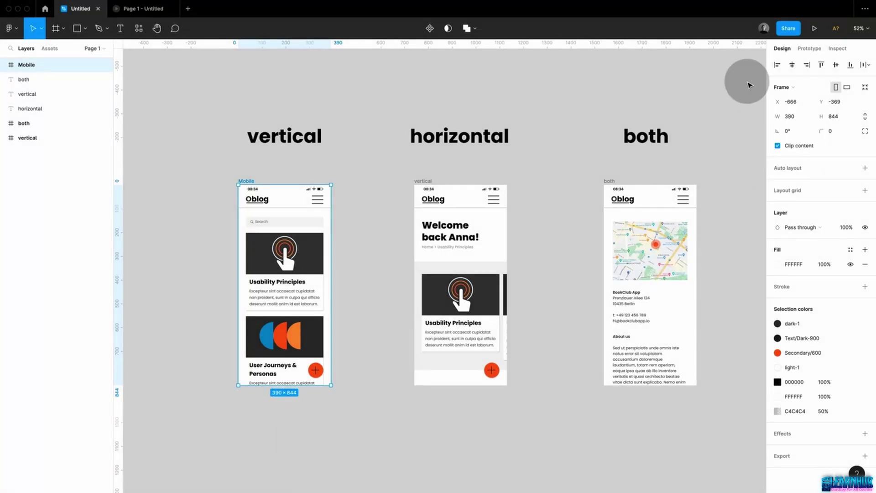
Review the overflow scrolling options of the Mobile frame and keep Vertical scrolling selected
click(810, 48)
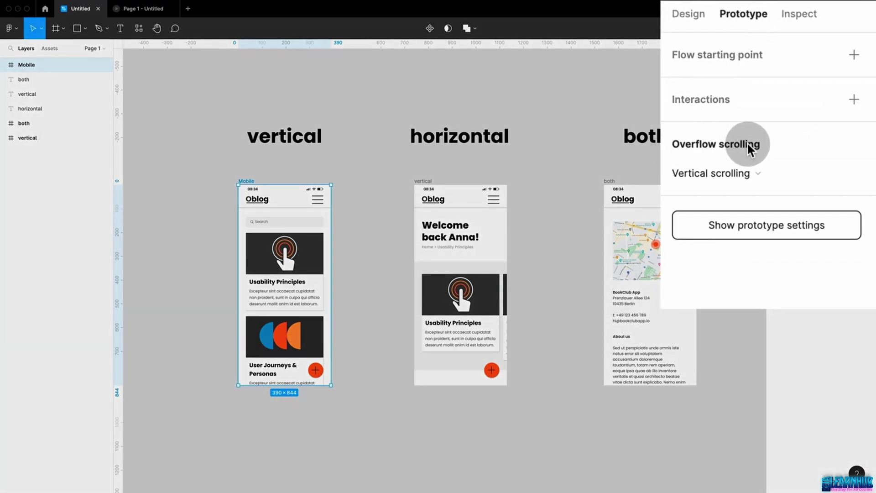
click(750, 178)
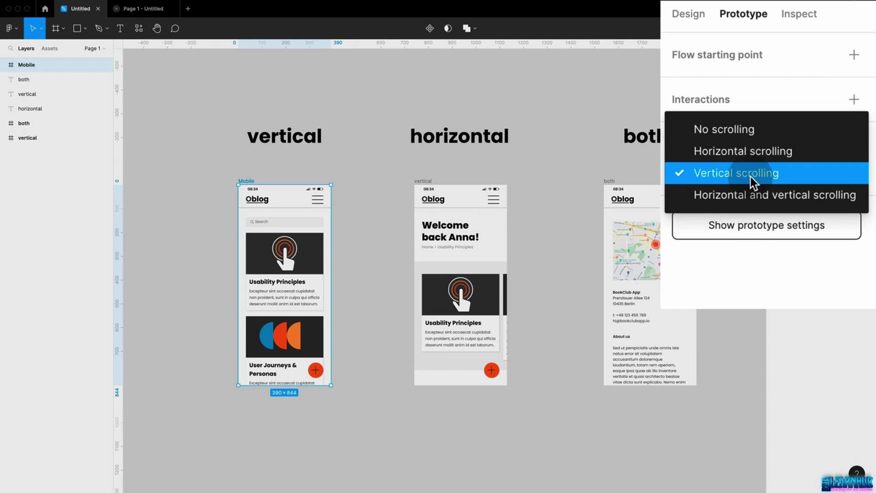
click(751, 179)
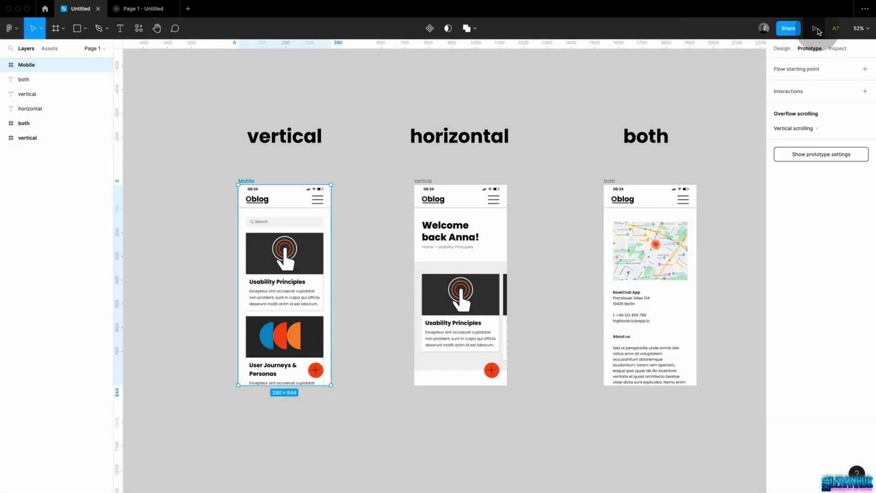
Present the Mobile frame, scroll its cards down and back up, and return to the design file
click(816, 29)
scroll(413, 168, down, 5)
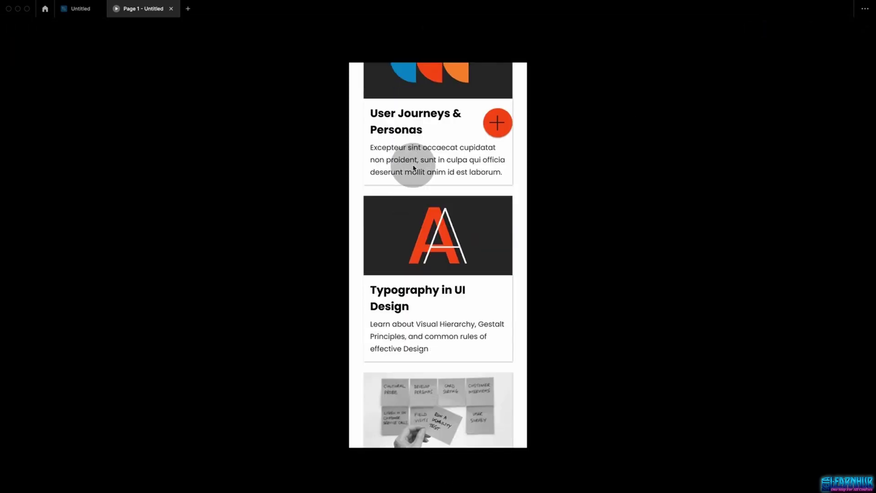
scroll(413, 167, down, 5)
scroll(386, 362, up, 10)
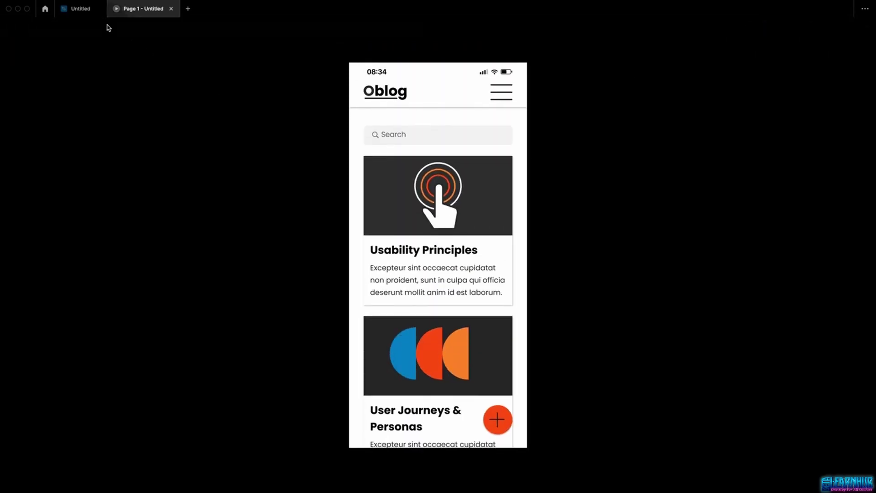
click(77, 9)
Fix the position of the Mobile frame's Navigation when scrolling, and deselect it
click(319, 170)
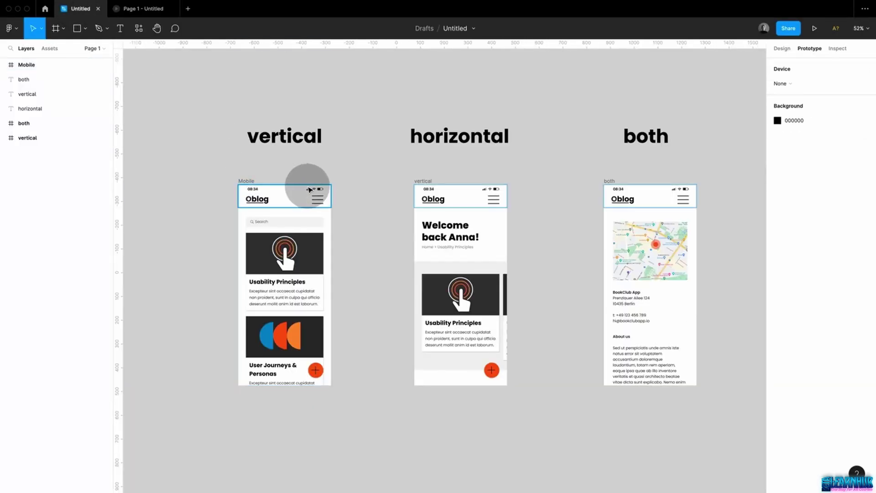
click(310, 189)
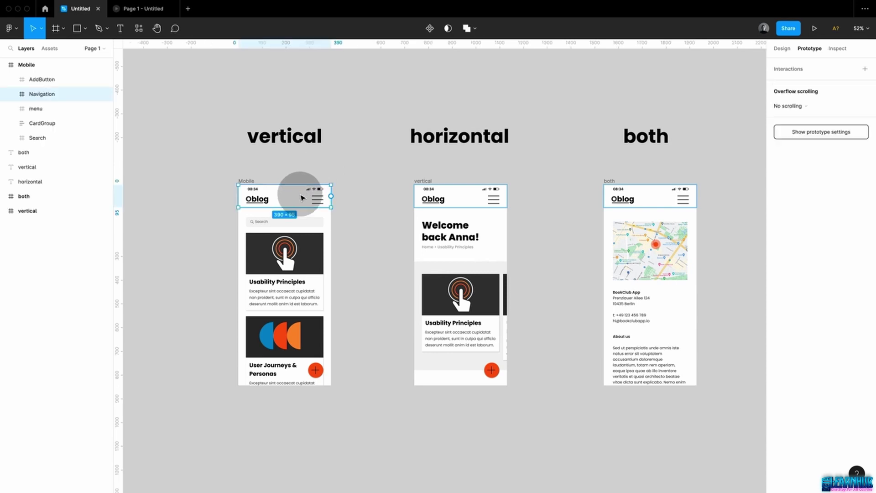
click(782, 49)
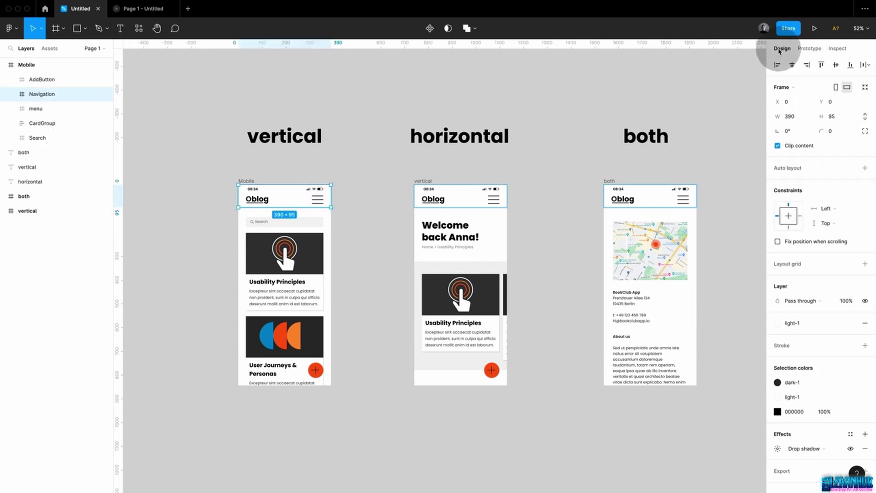
click(777, 241)
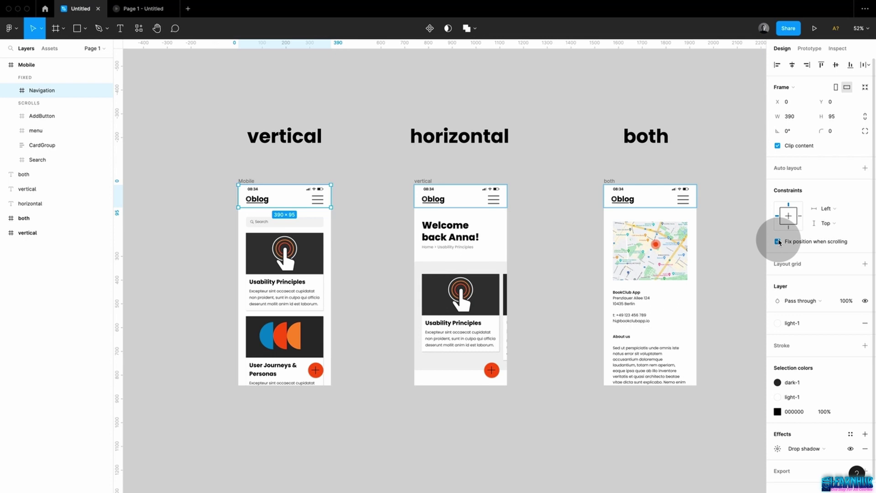
click(292, 172)
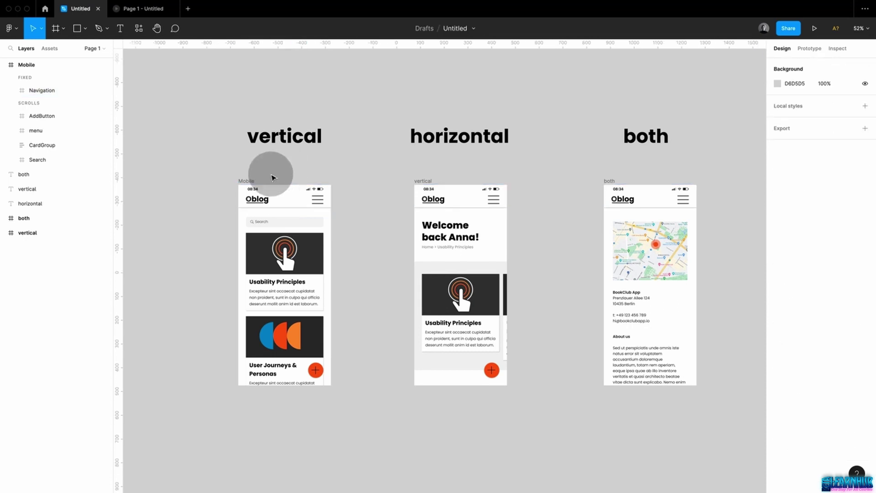
Present the Mobile frame again to check scrolling with the fixed Navigation, and return to the design file
click(816, 31)
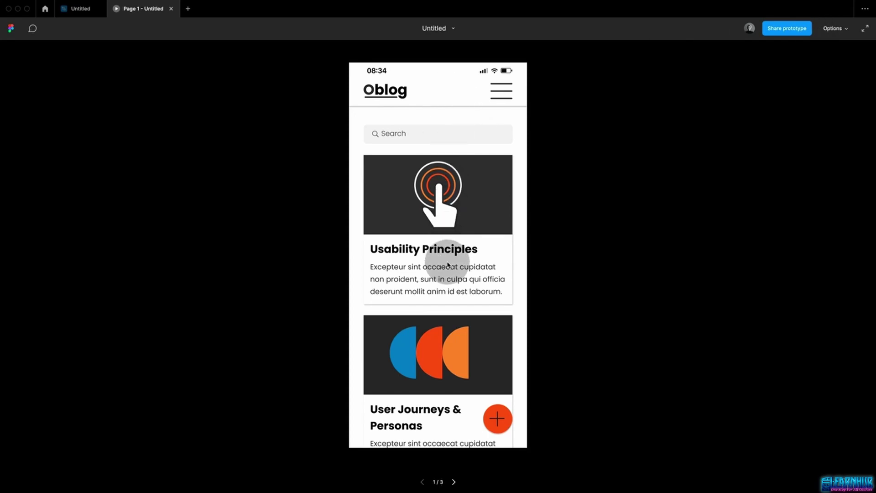
drag(447, 265, 440, 333)
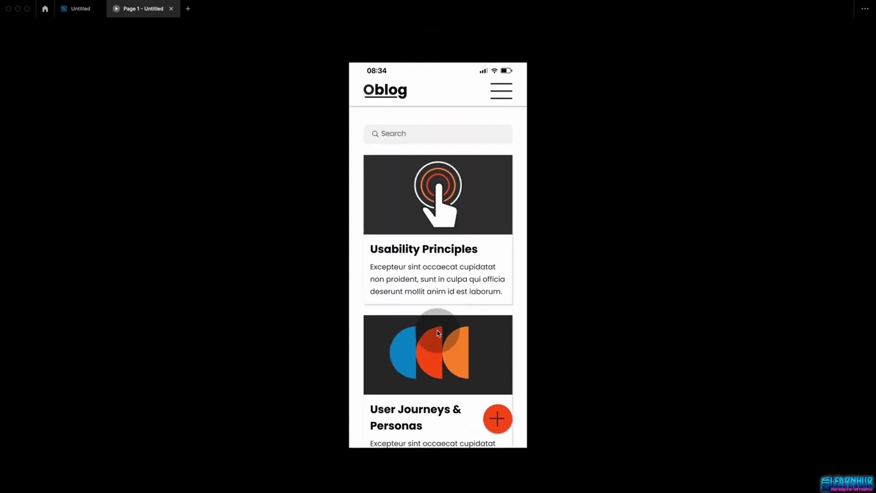
click(82, 9)
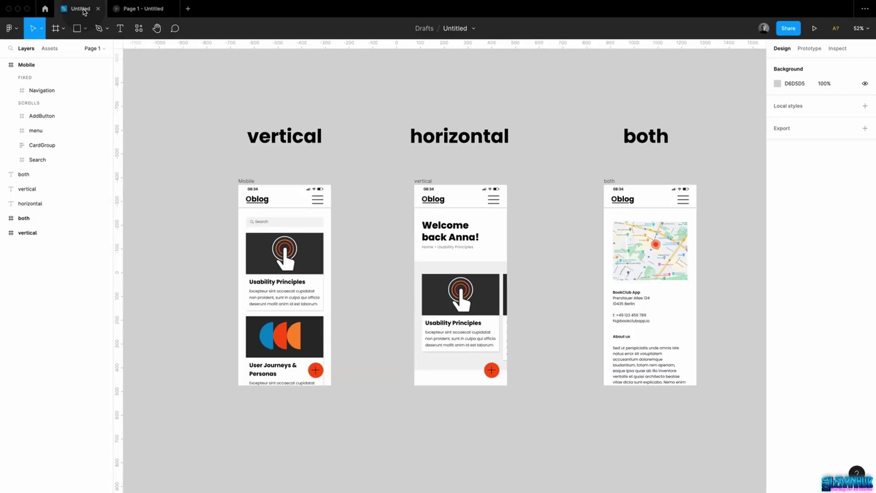
click(244, 181)
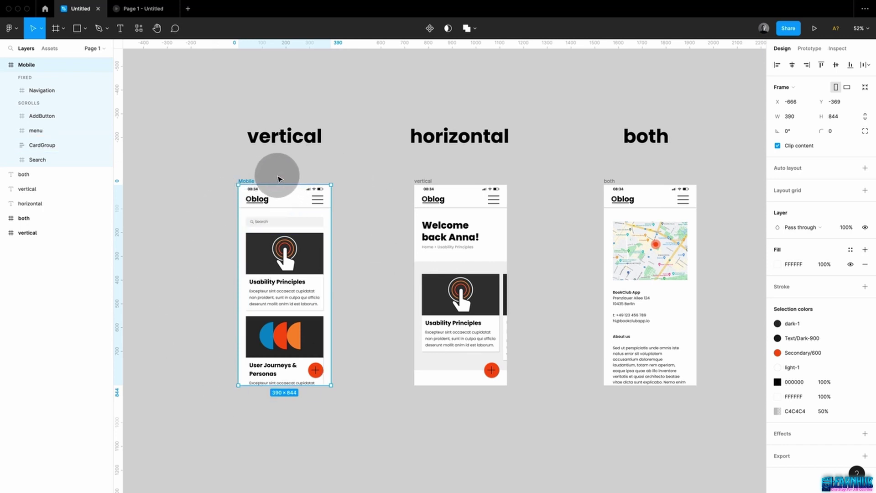
click(279, 272)
click(274, 195)
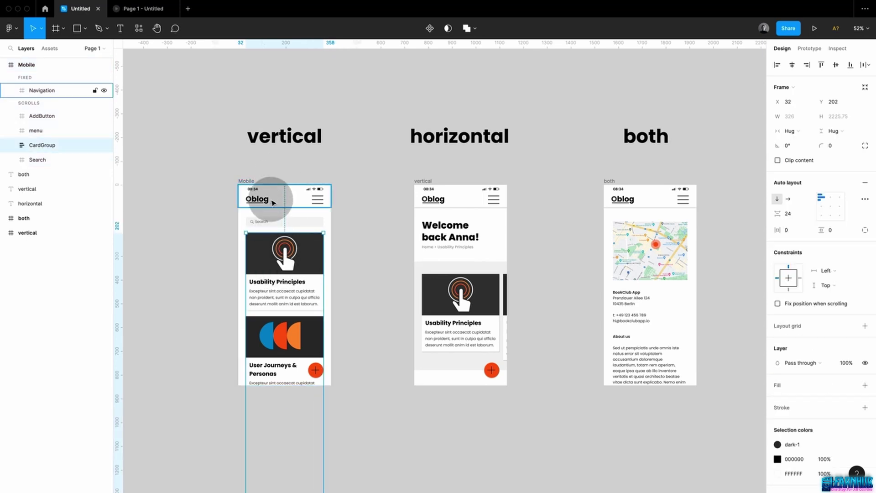
click(270, 181)
click(254, 181)
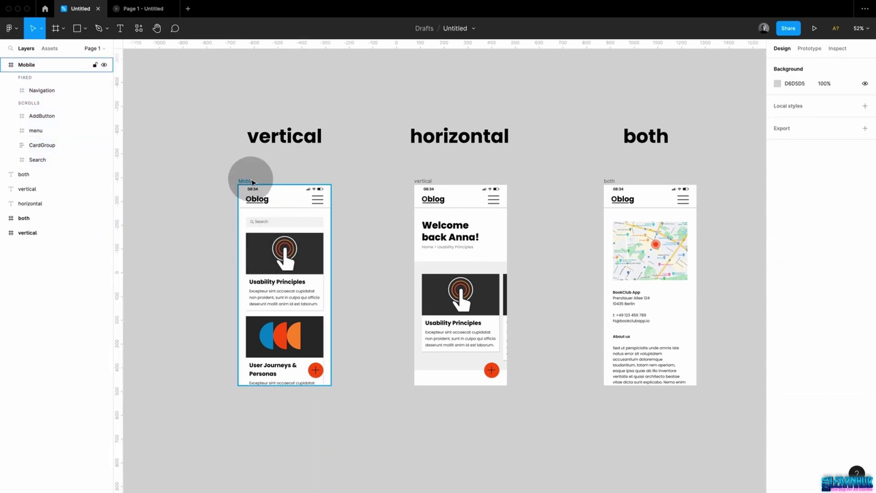
Set the overflow scrolling of the whole Mobile frame to No scrolling
click(250, 181)
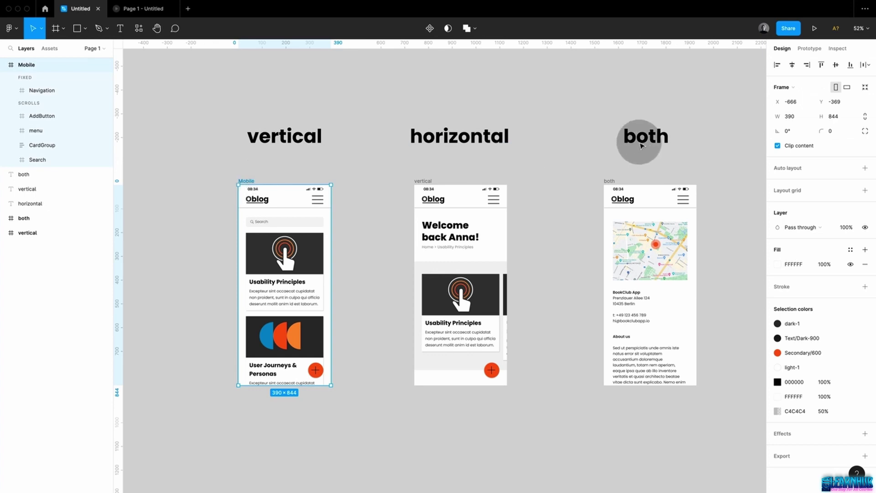
click(809, 48)
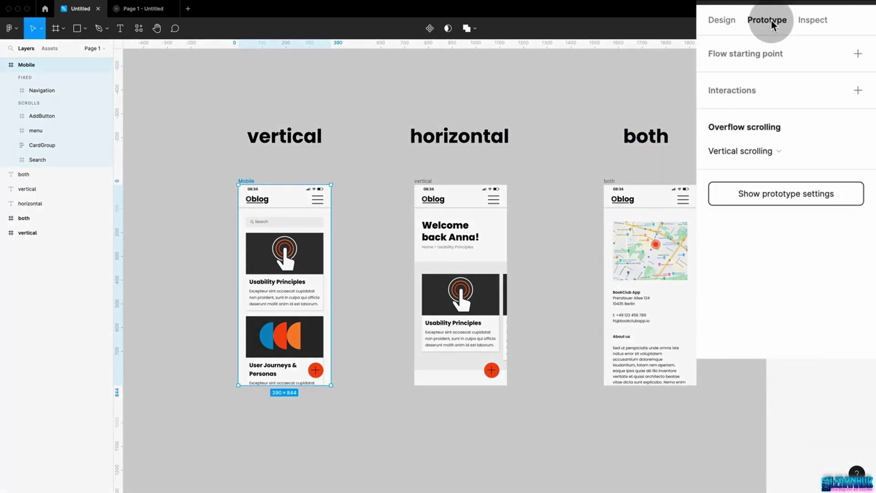
click(728, 155)
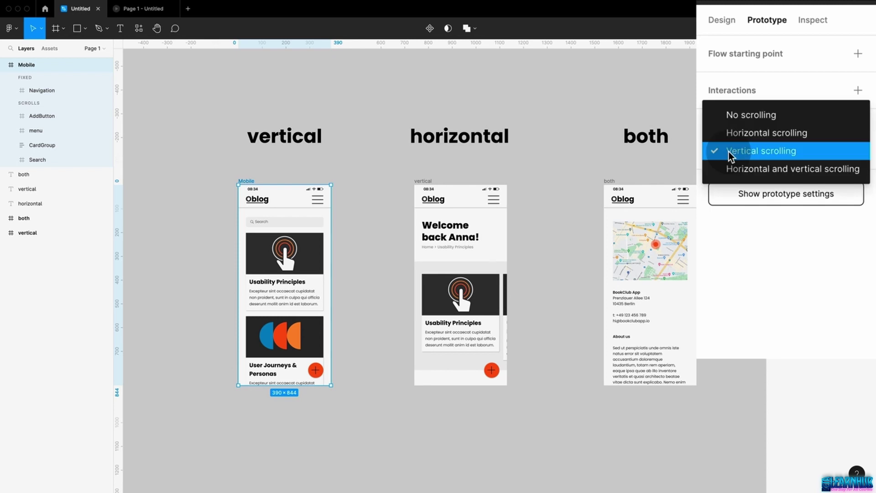
click(742, 120)
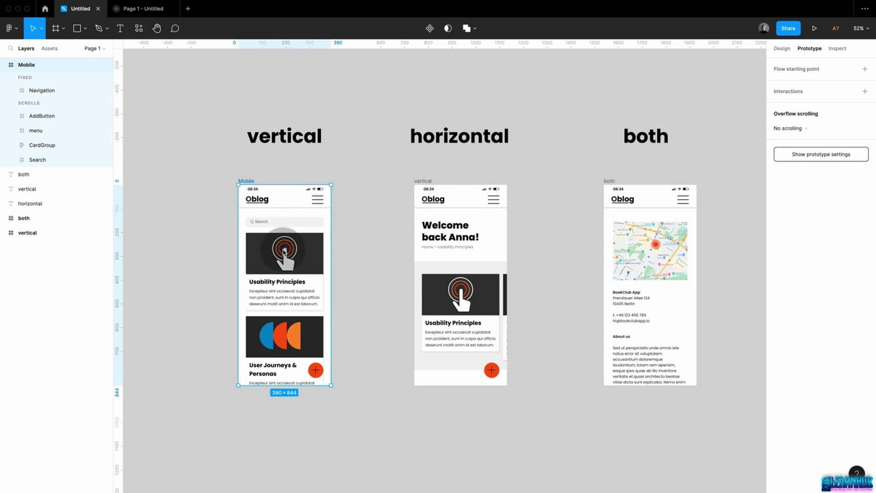
Set the overflow scrolling of the CardGroup inside the Mobile frame to Vertical scrolling
click(286, 253)
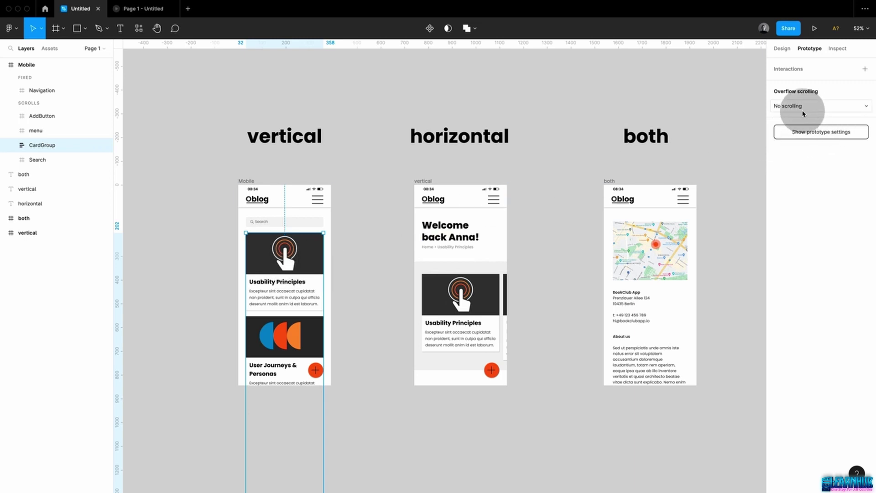
click(788, 106)
click(753, 152)
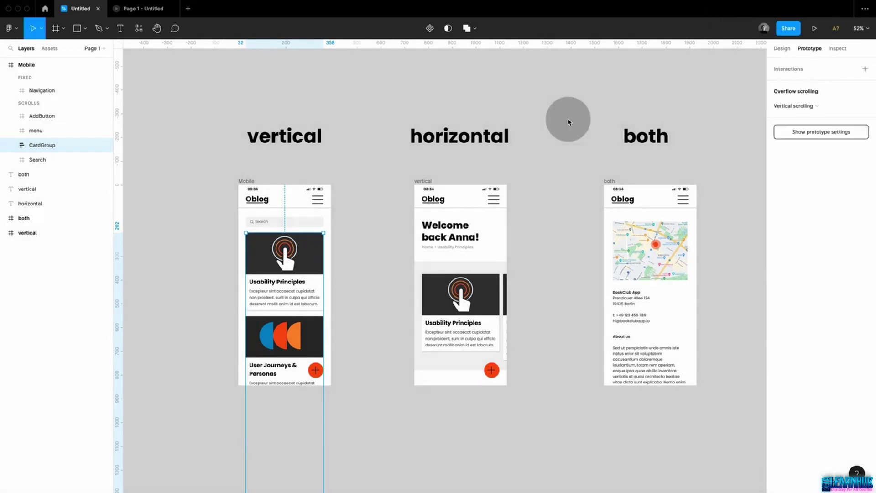
Present the prototype, try to scroll the CardGroup inside the Mobile frame, and return to the design file
click(814, 29)
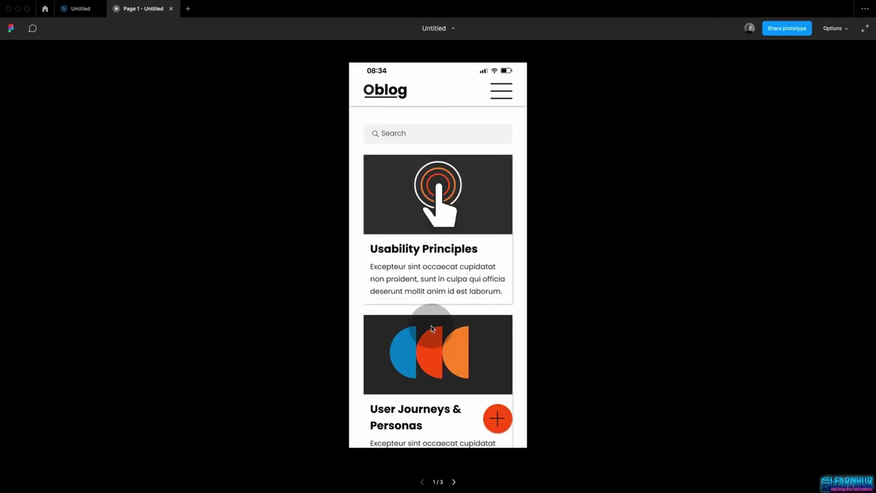
drag(431, 313, 440, 263)
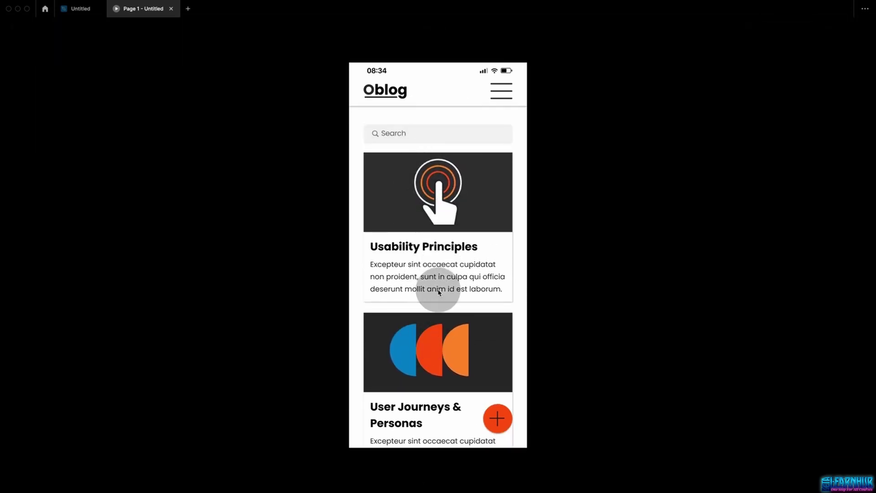
click(81, 10)
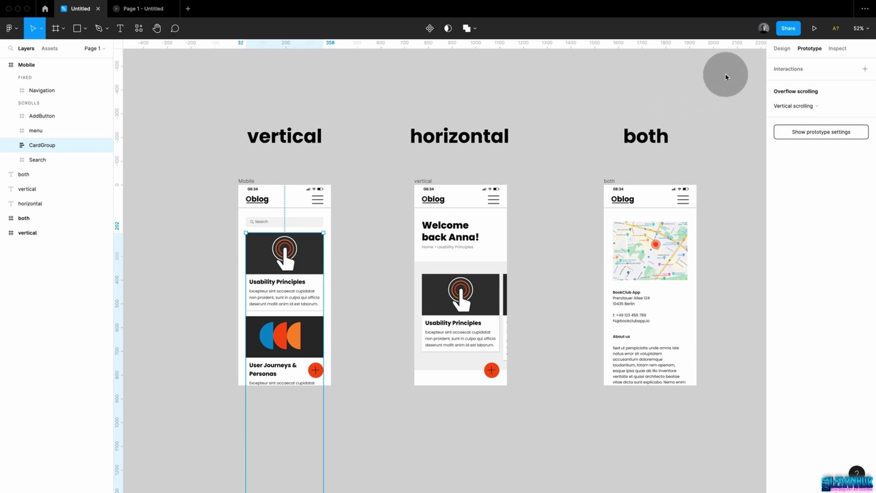
Shorten the CardGroup inside the Mobile frame to a height of 642, ending at the frame's lower edge, and turn on its Clip content
click(782, 49)
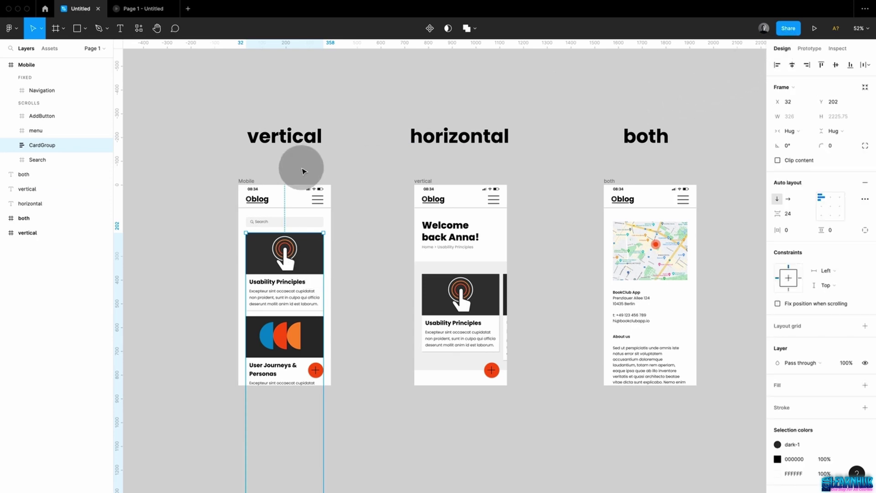
click(246, 181)
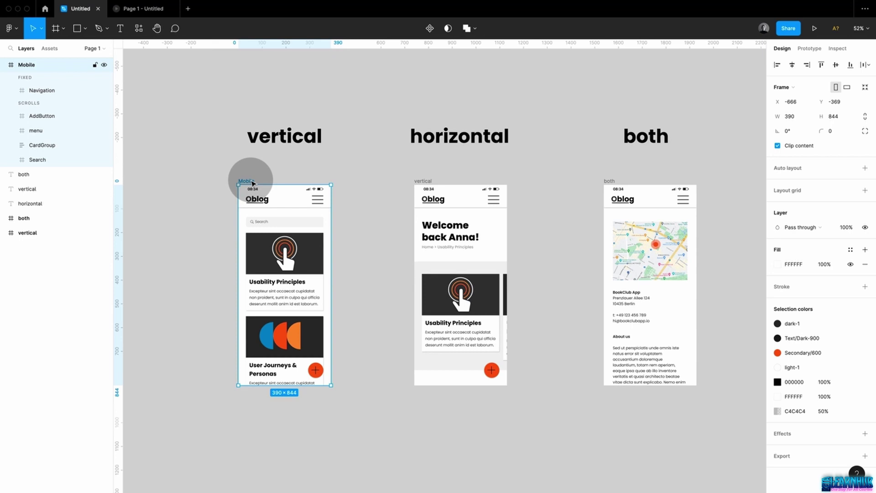
click(276, 285)
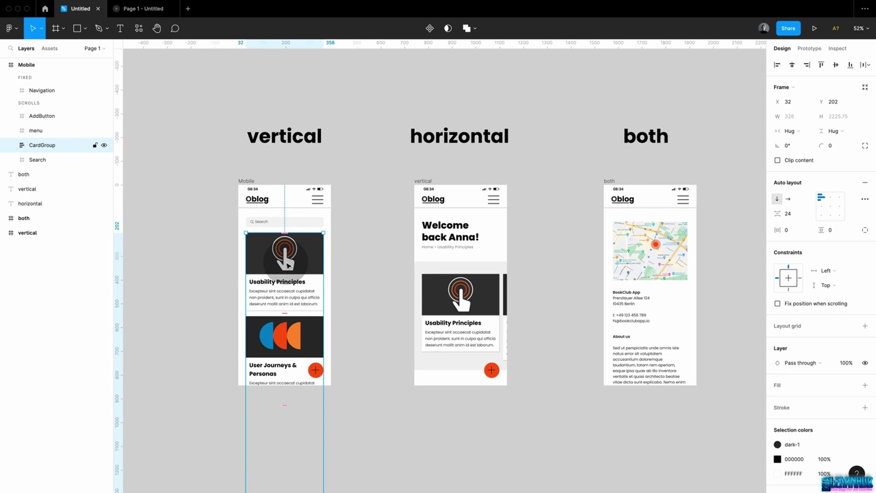
click(376, 274)
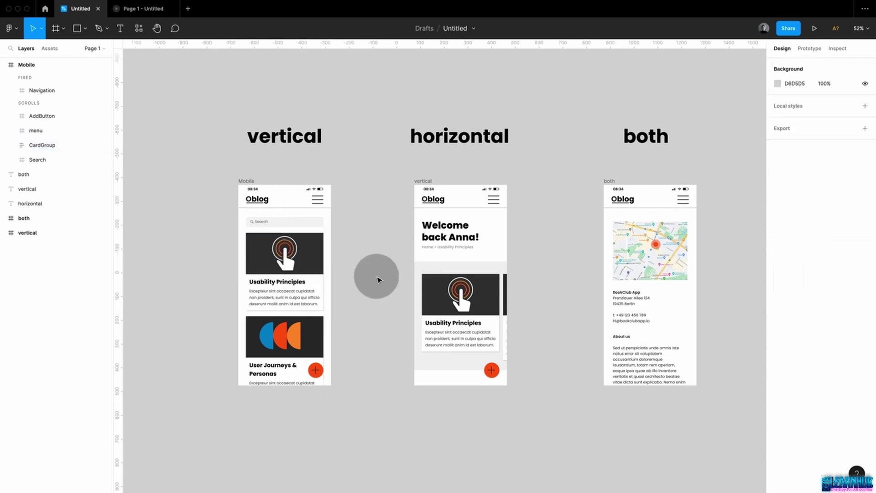
click(295, 265)
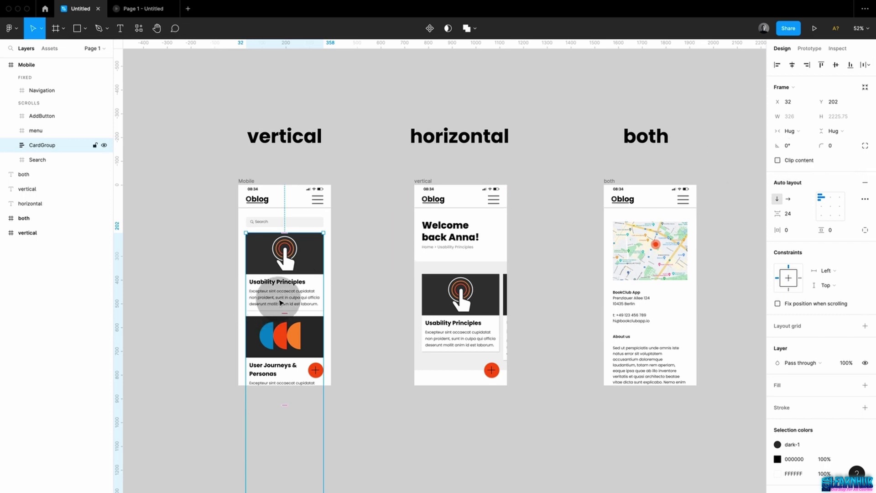
scroll(280, 302, down, 5)
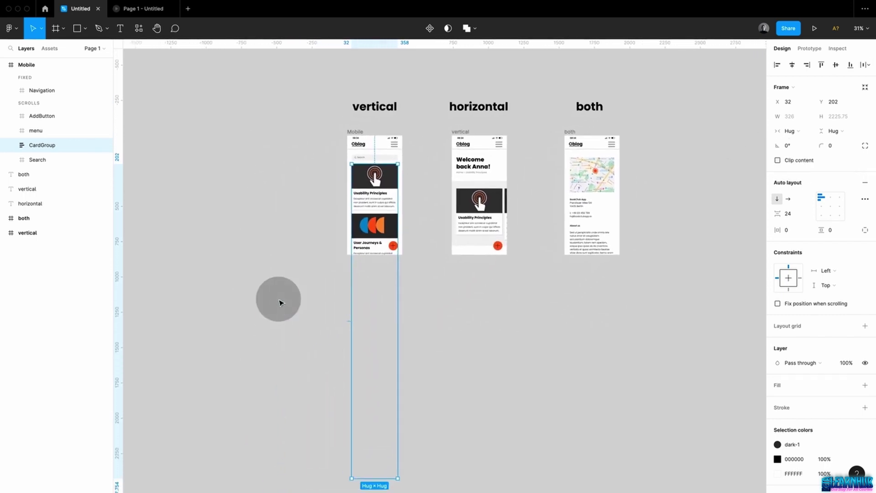
scroll(280, 303, down, 2)
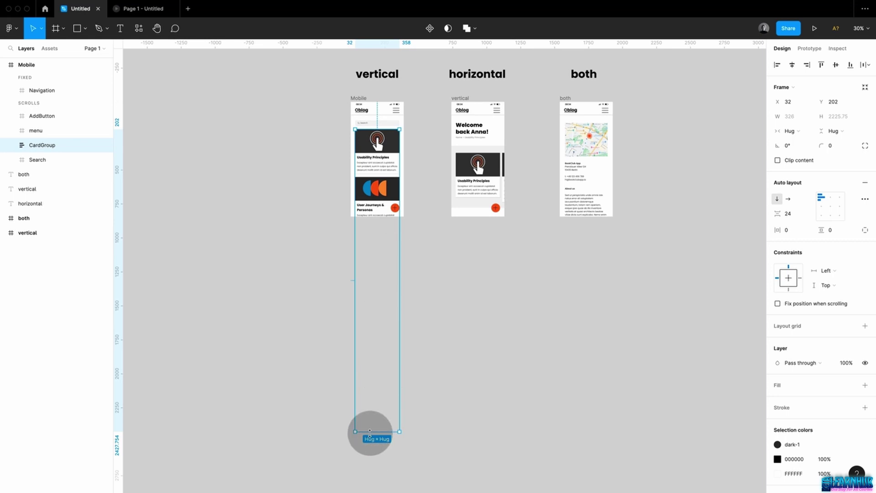
drag(369, 432, 389, 194)
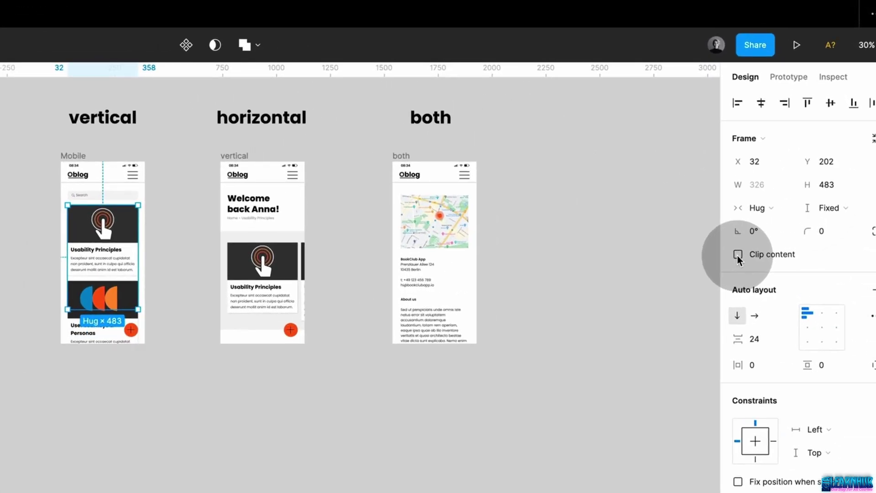
click(738, 254)
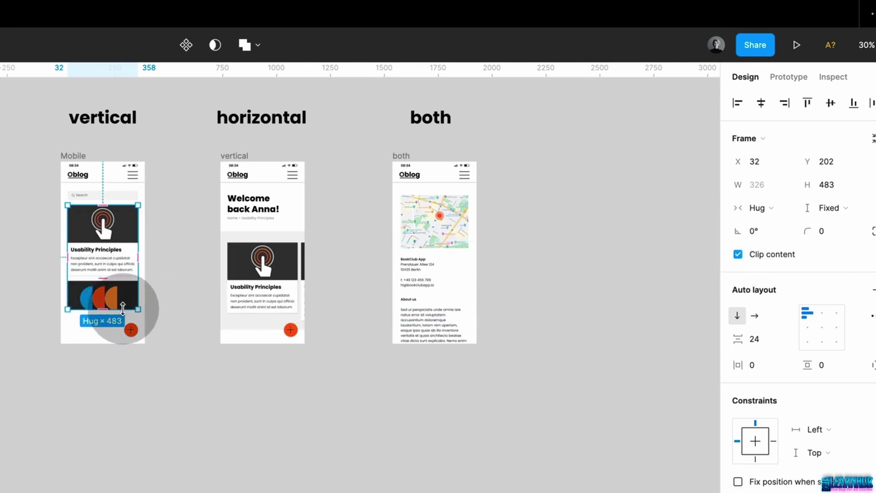
drag(123, 309, 126, 343)
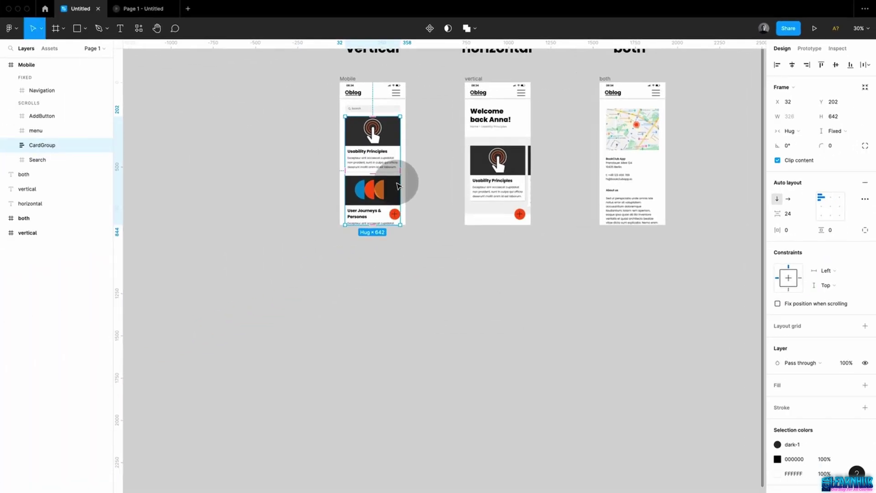
Present the Mobile frame, scroll its CardGroup down and back up beneath the search field, and return to the design file
scroll(154, 283, up, 5)
scroll(397, 186, right, 5)
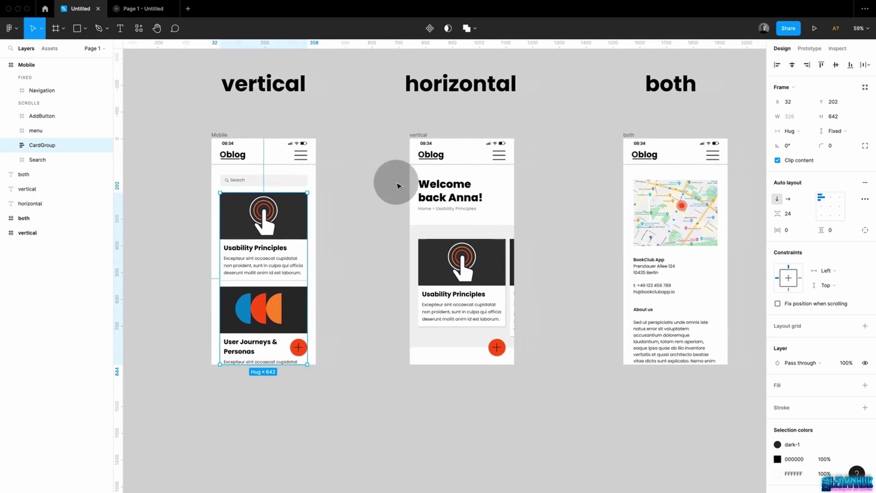
click(319, 149)
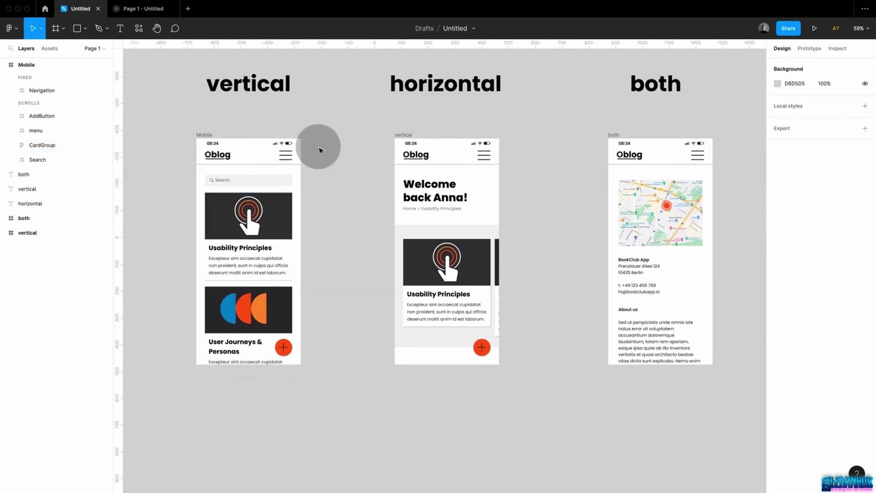
click(206, 135)
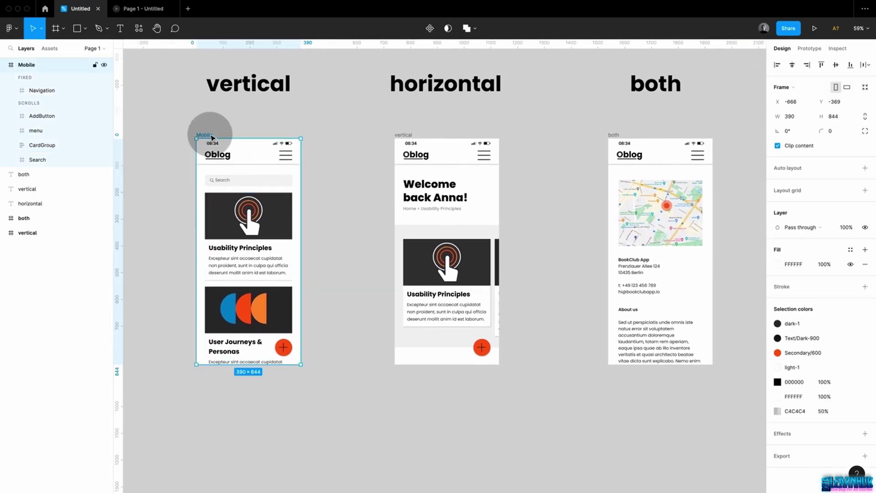
click(815, 28)
scroll(457, 344, down, 15)
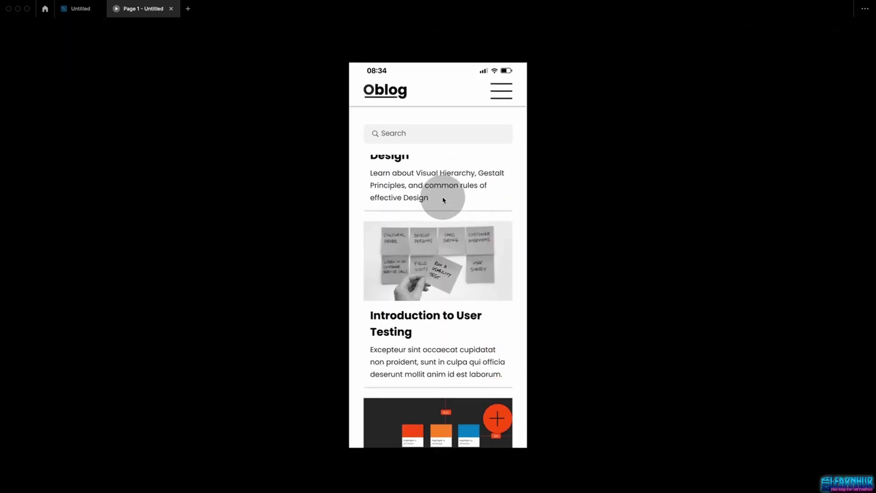
drag(435, 313, 434, 137)
scroll(443, 313, up, 10)
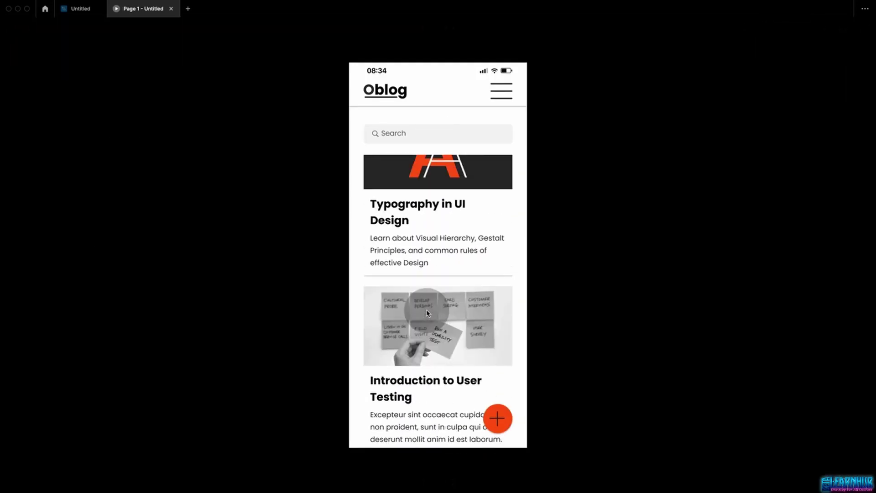
scroll(428, 313, up, 5)
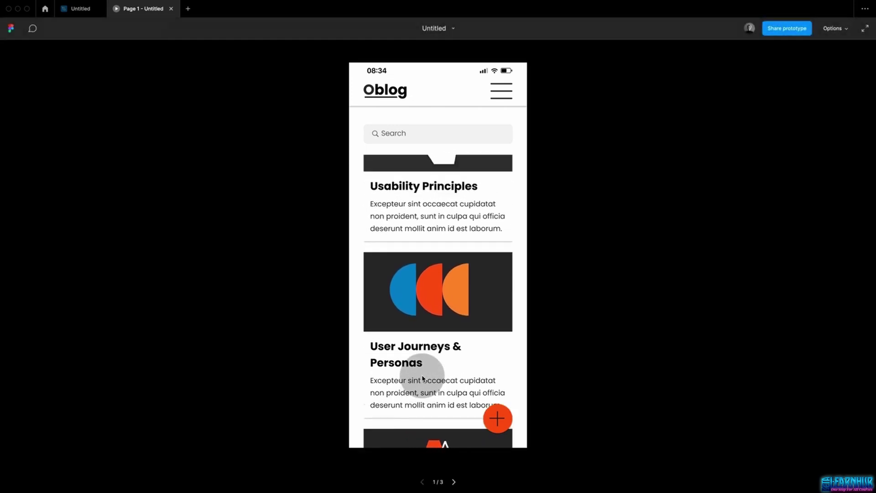
scroll(425, 352, up, 1)
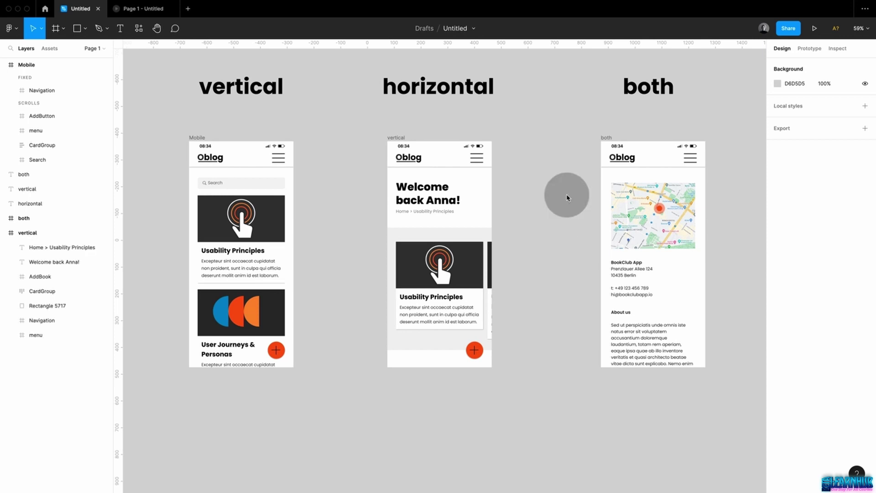
Set the overflow scrolling of the CardGroup in the frame under the "horizontal" heading to Horizontal scrolling
click(467, 267)
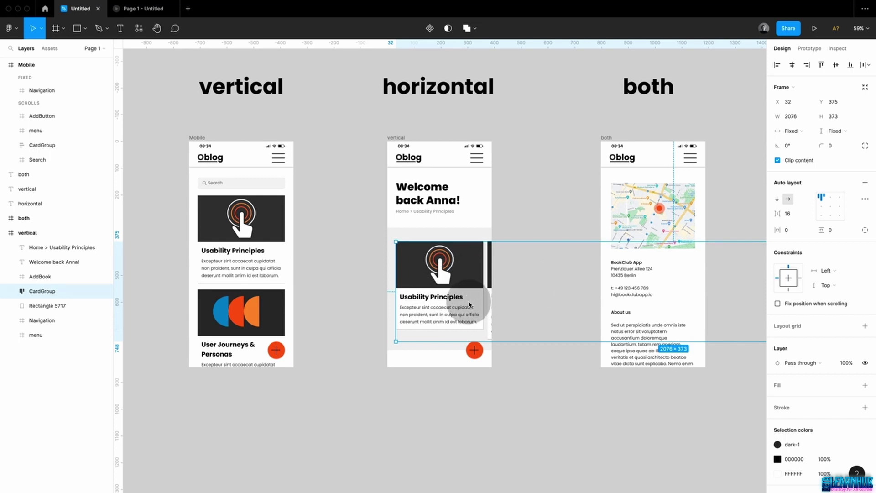
click(810, 51)
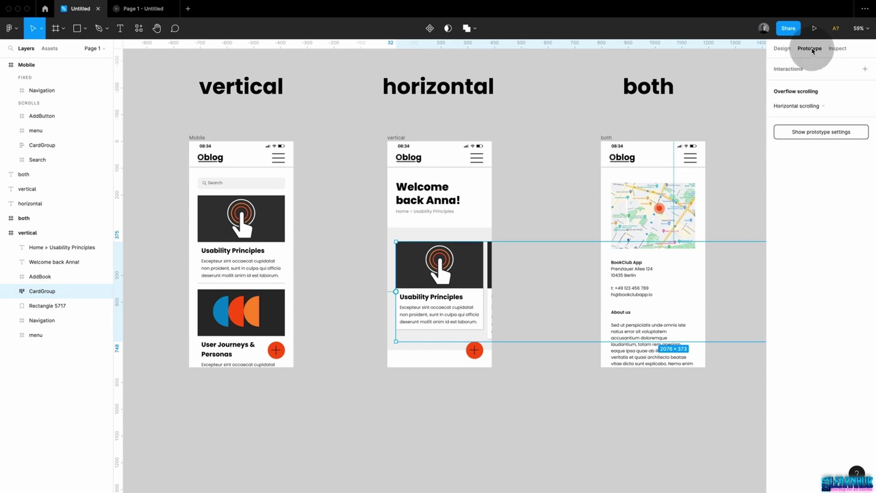
click(796, 106)
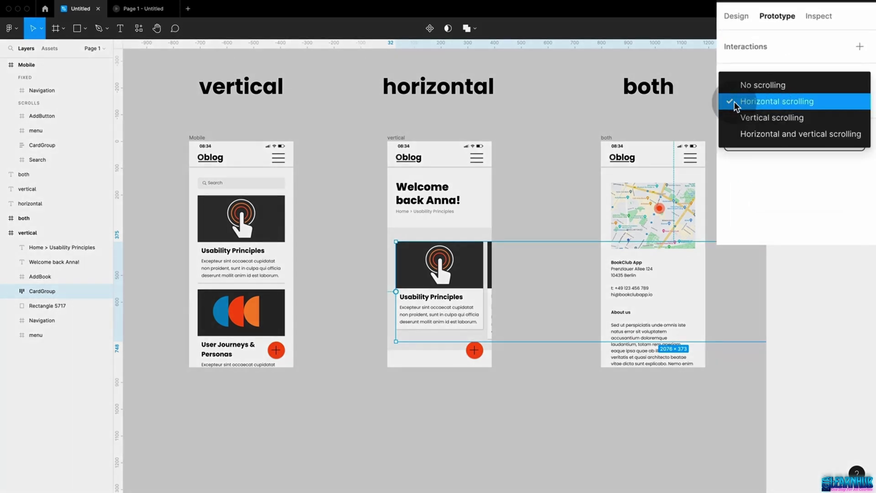
click(772, 105)
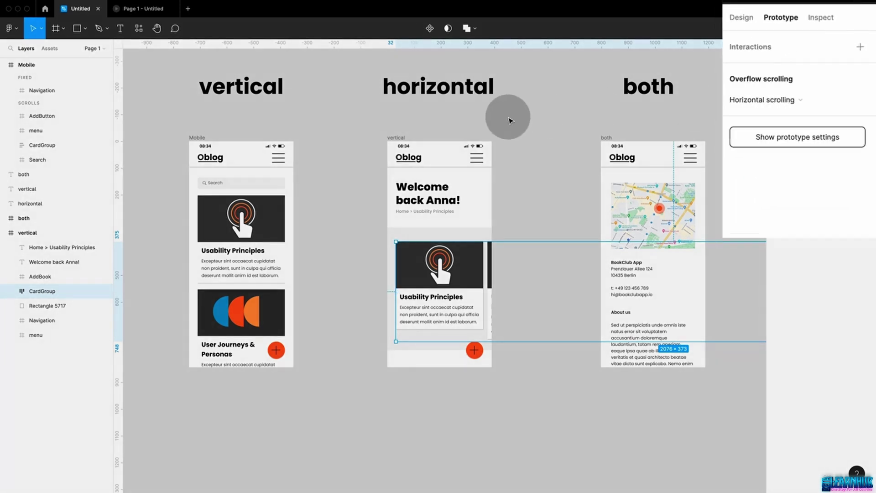
Present the frame under the "horizontal" heading, try to scroll its cards sideways, and return to the design file
click(420, 121)
click(397, 137)
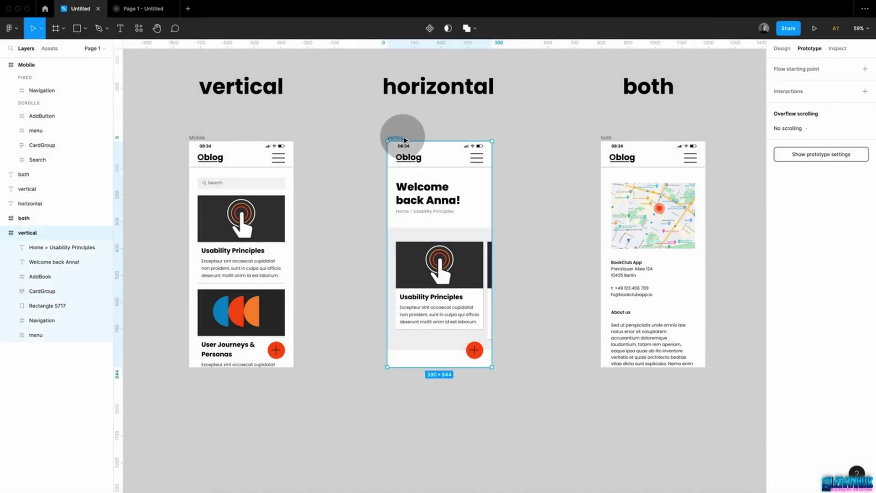
click(814, 28)
drag(491, 297, 370, 297)
drag(471, 306, 325, 303)
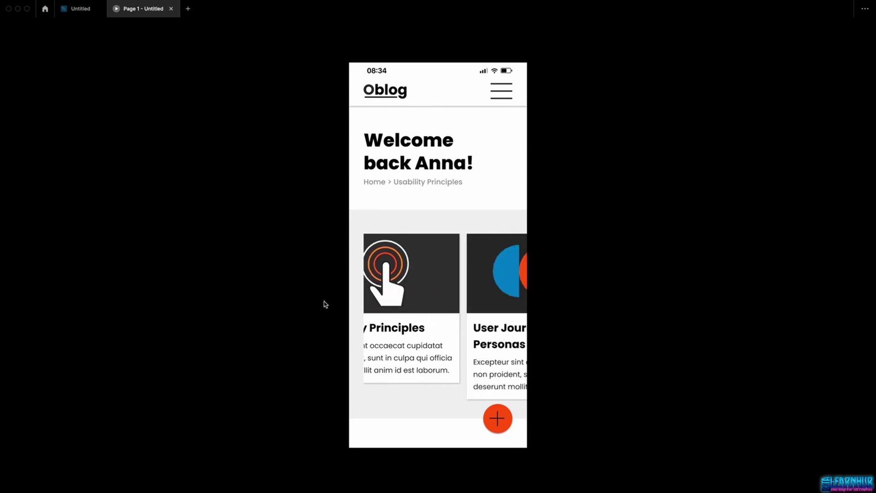
click(78, 8)
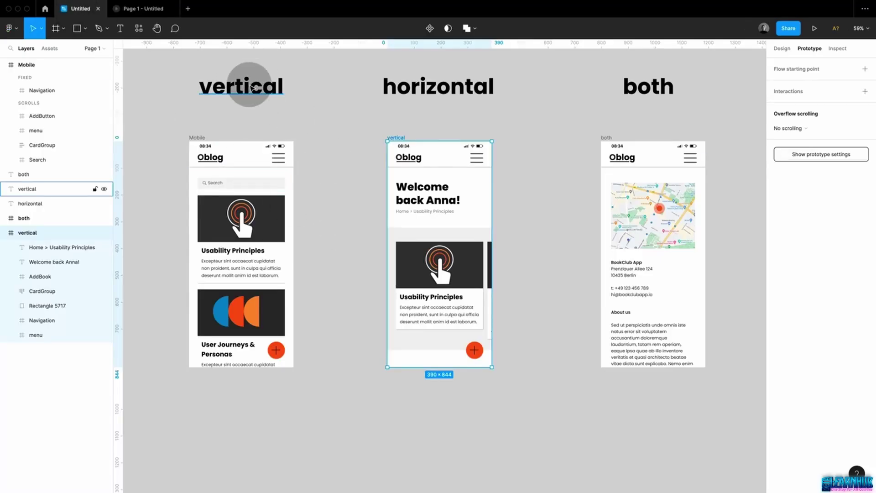
Turn off Clip content for the whole frame under the "horizontal" heading to reveal its overflowing cards
click(440, 276)
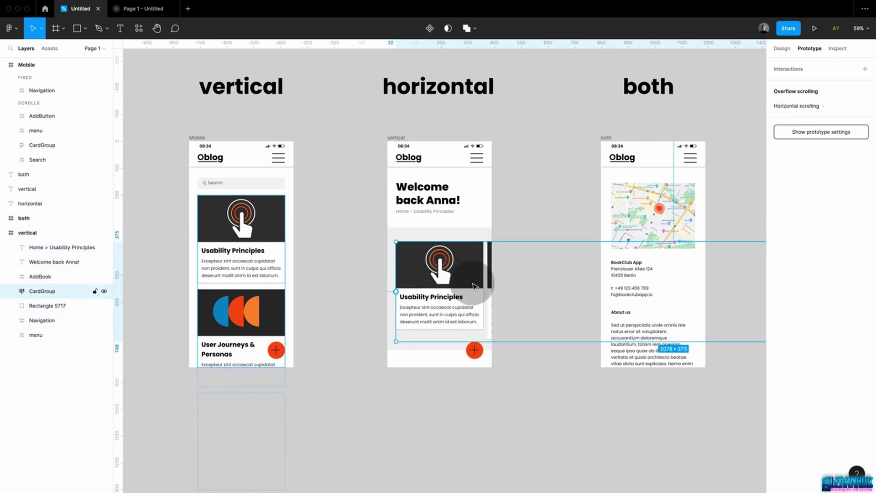
click(785, 51)
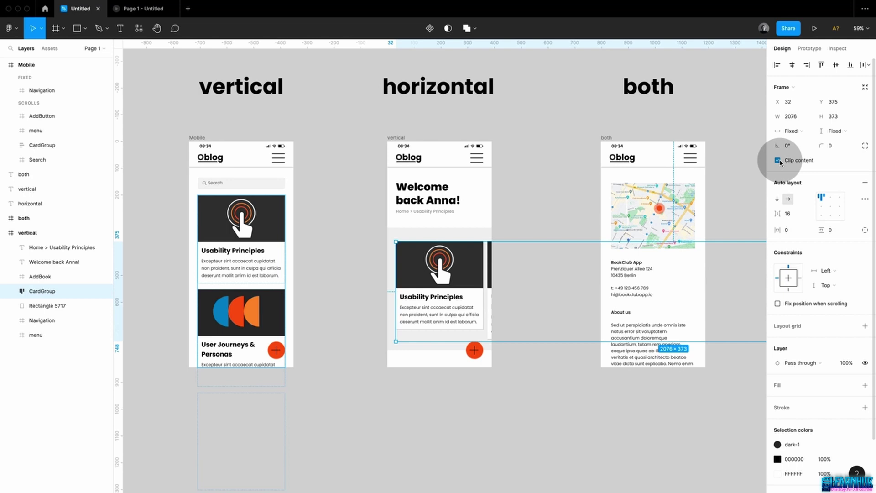
scroll(573, 363, down, 5)
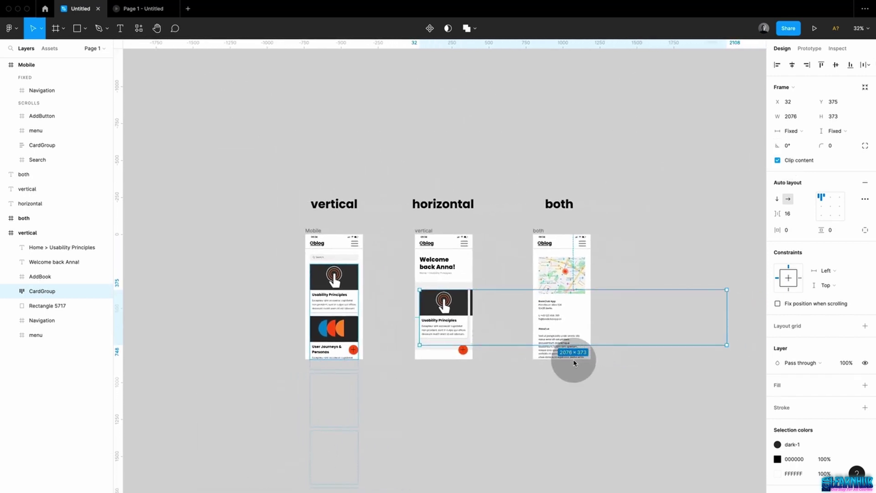
click(368, 229)
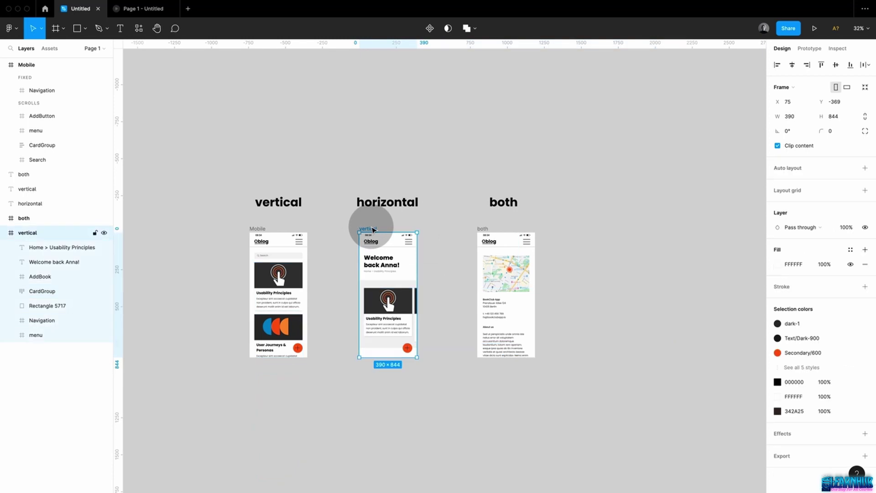
click(778, 145)
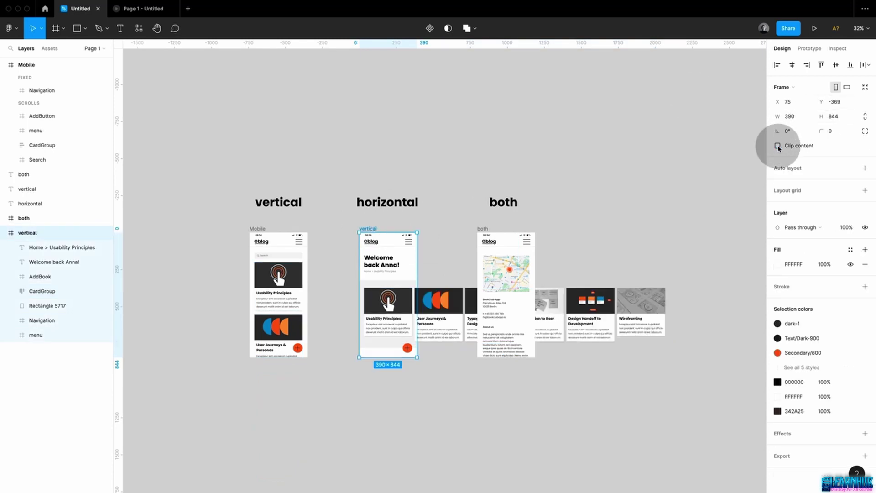
Narrow the horizontal CardGroup to a width of 358, ending at its frame's edge, and toggle its Clip content, leaving it on
click(451, 296)
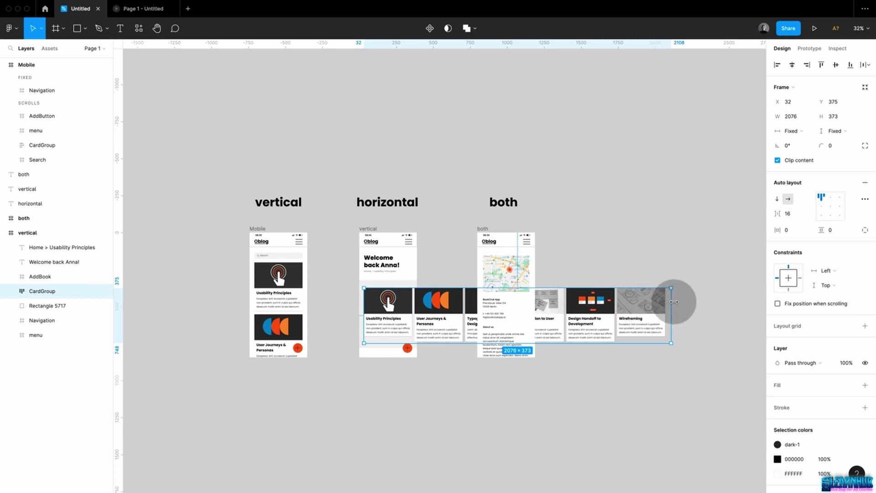
drag(673, 302, 420, 313)
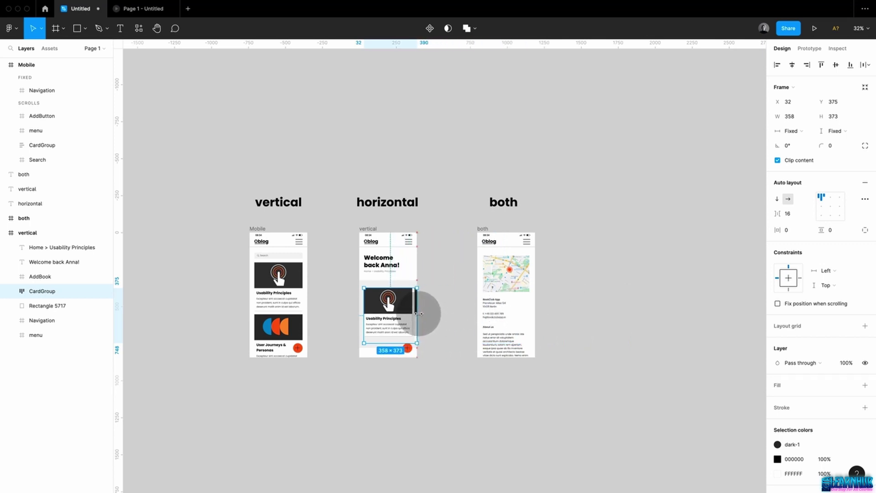
click(778, 161)
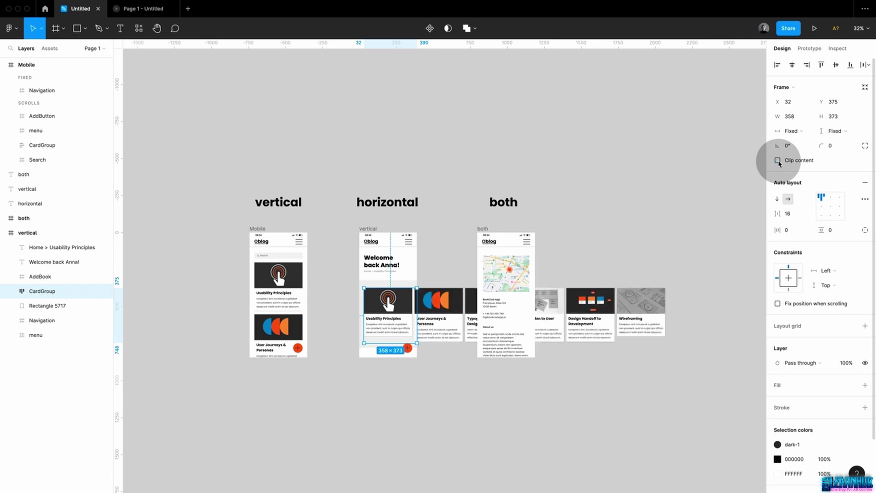
click(778, 160)
click(778, 160)
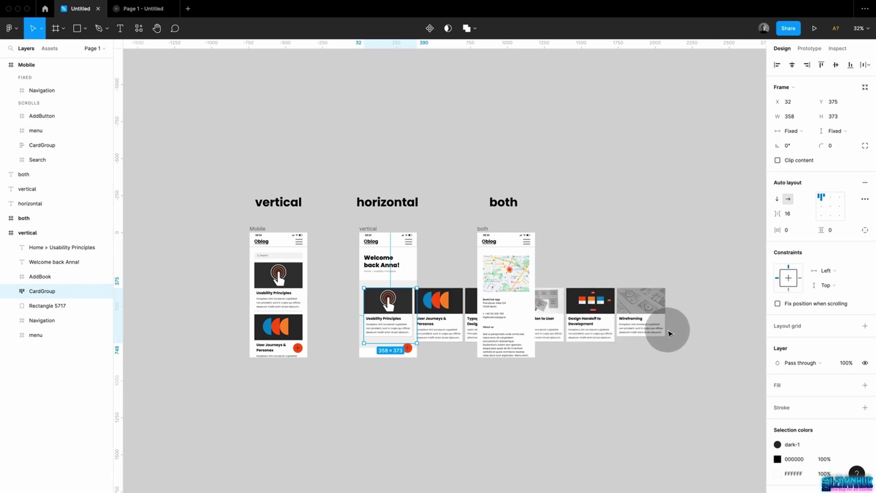
click(778, 160)
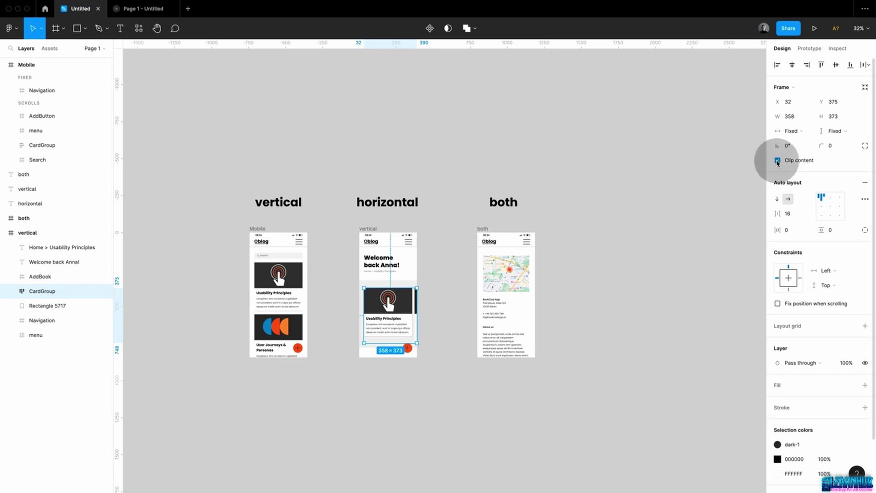
Present the frame under the "horizontal" heading, test scrolling its cards sideways, and return to the design file
click(431, 323)
click(384, 226)
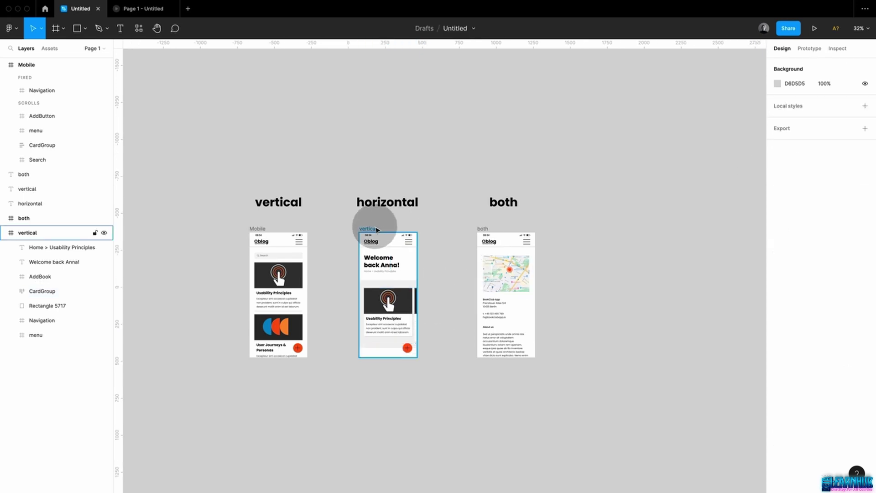
click(814, 29)
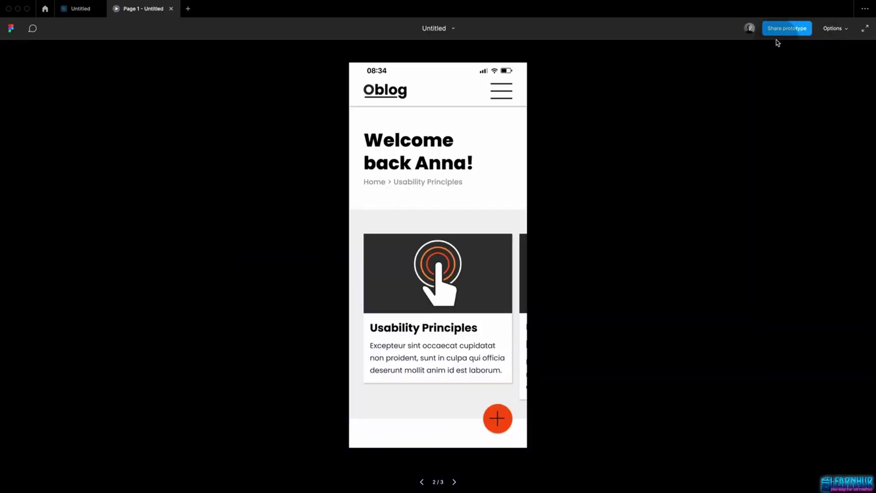
drag(495, 313, 570, 307)
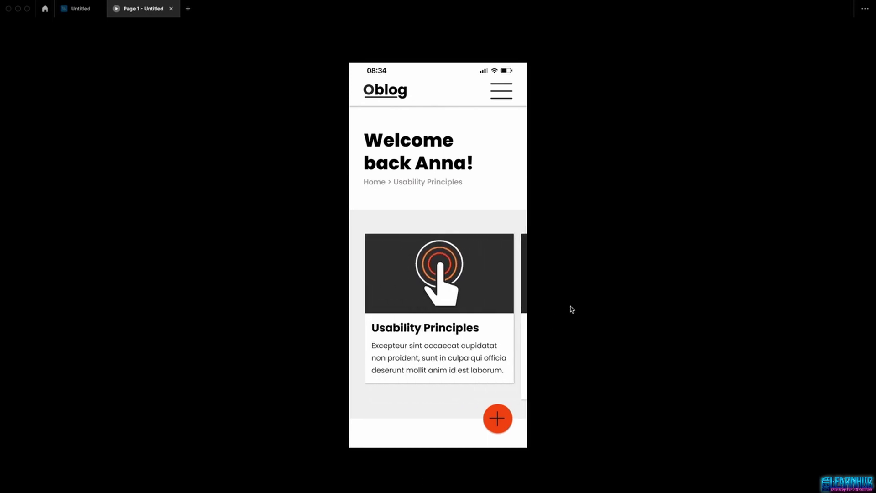
click(79, 8)
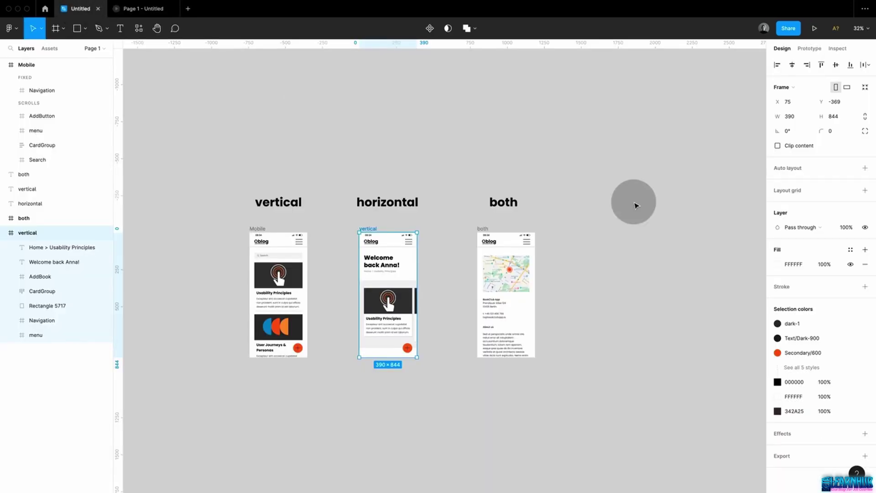
Reveal the overflowing area of the Map in the "both" frame by turning Clip content off, and turn it back on
click(519, 279)
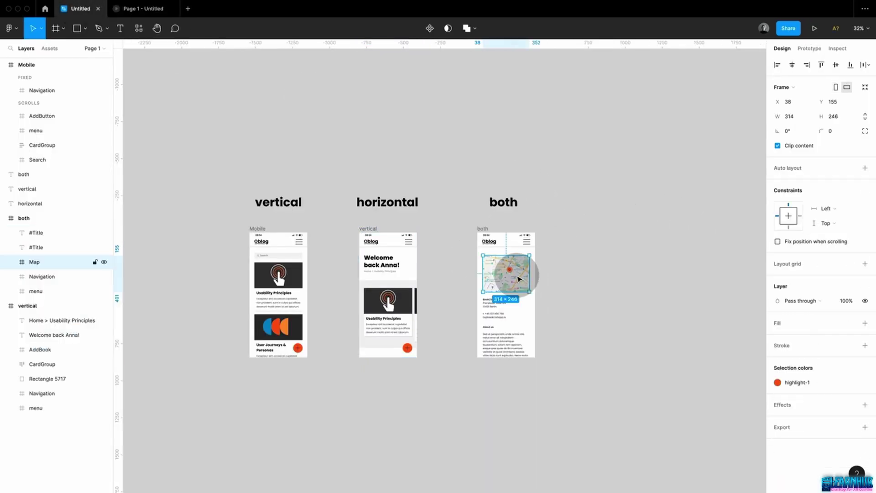
scroll(519, 279, up, 10)
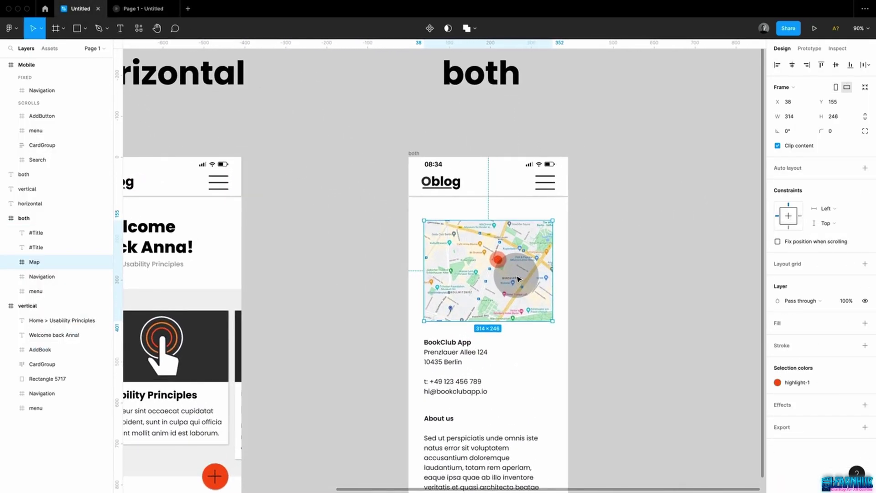
scroll(519, 278, right, 2)
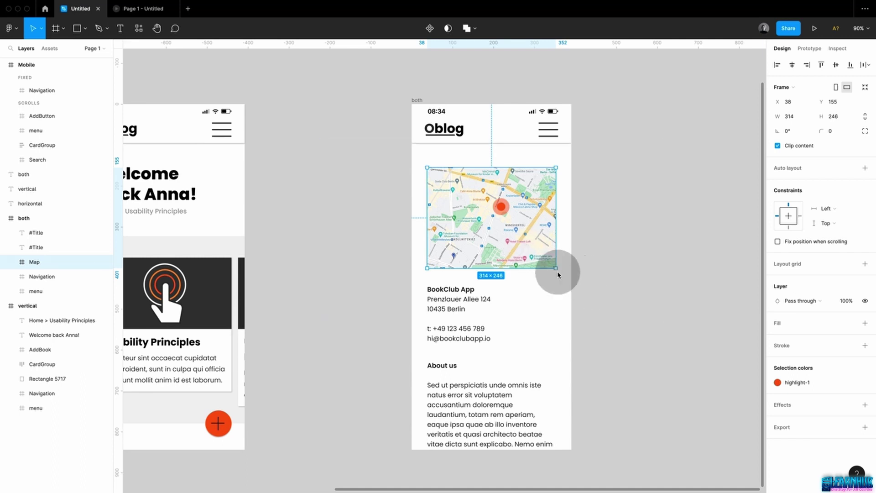
click(778, 146)
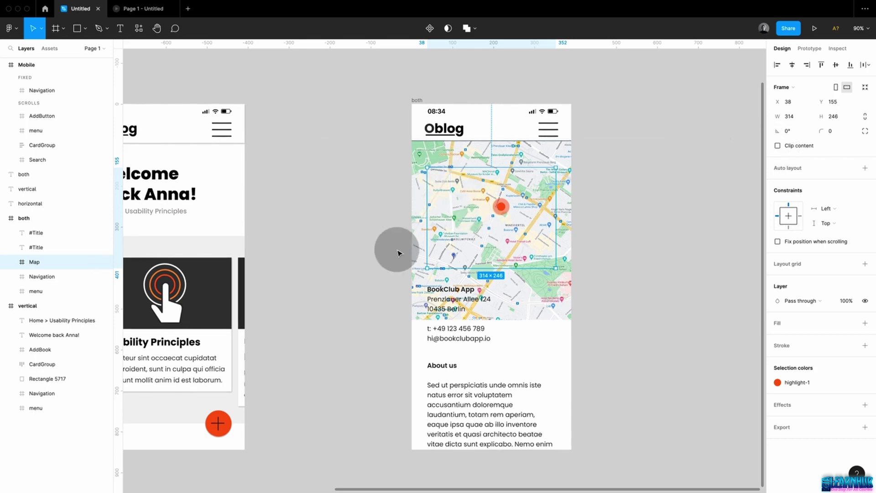
click(778, 146)
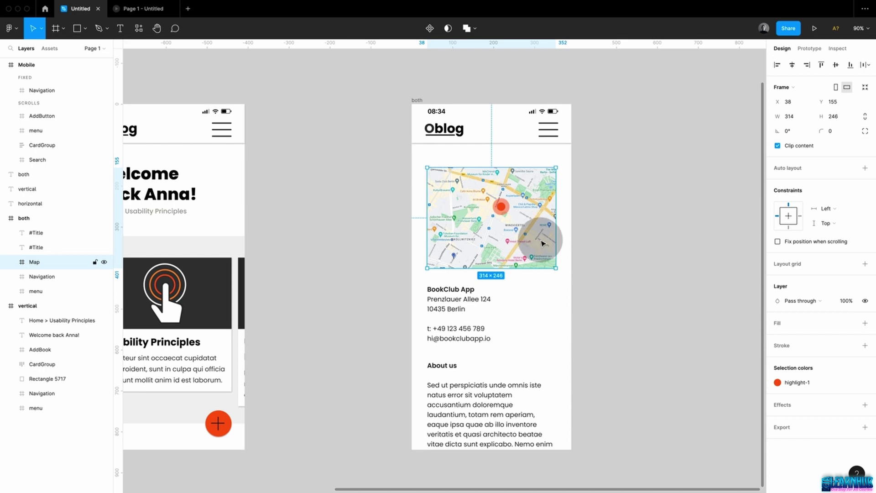
Check the Map frame's overflow scrolling options without changing them, and toggle its Clip content, leaving it on
click(809, 48)
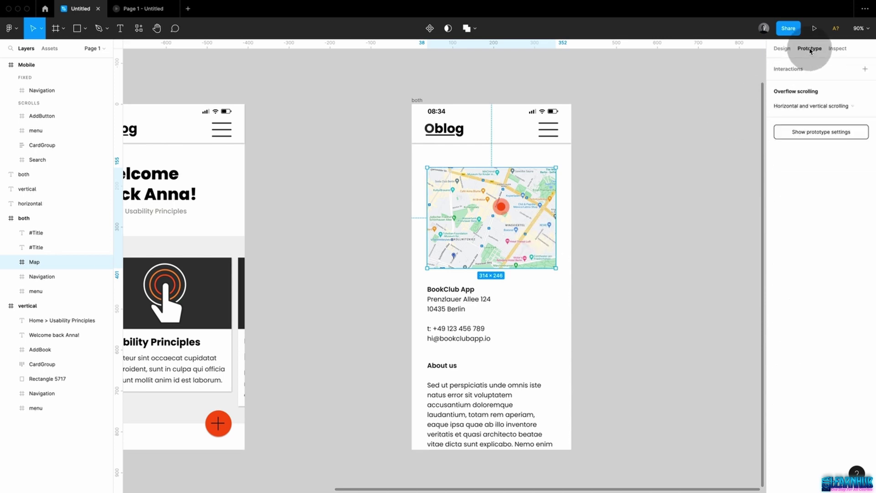
click(779, 102)
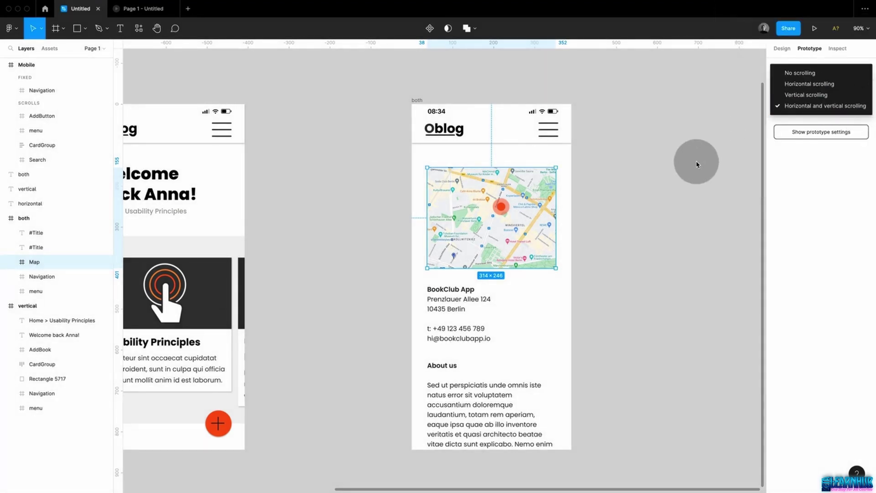
click(697, 164)
click(638, 162)
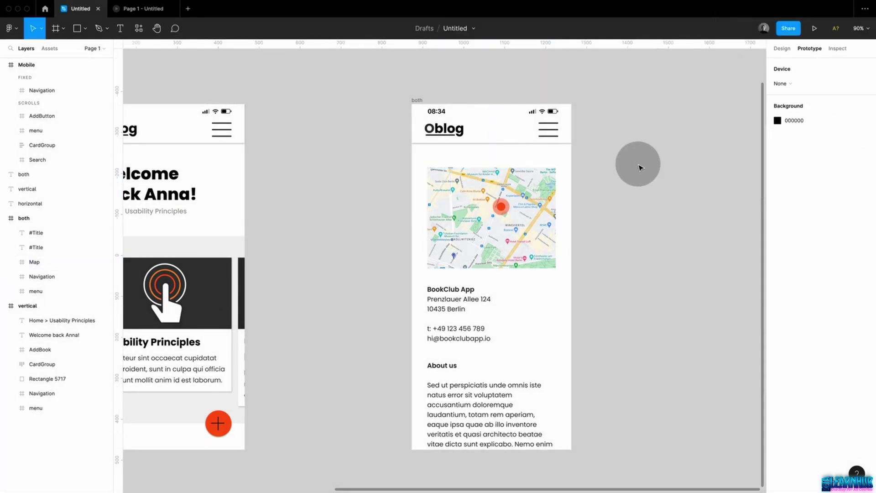
click(519, 218)
click(781, 49)
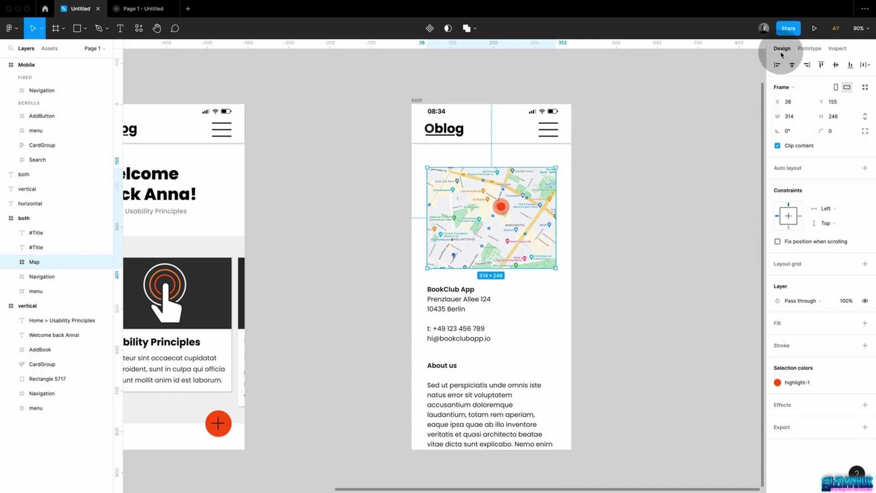
click(777, 145)
click(777, 145)
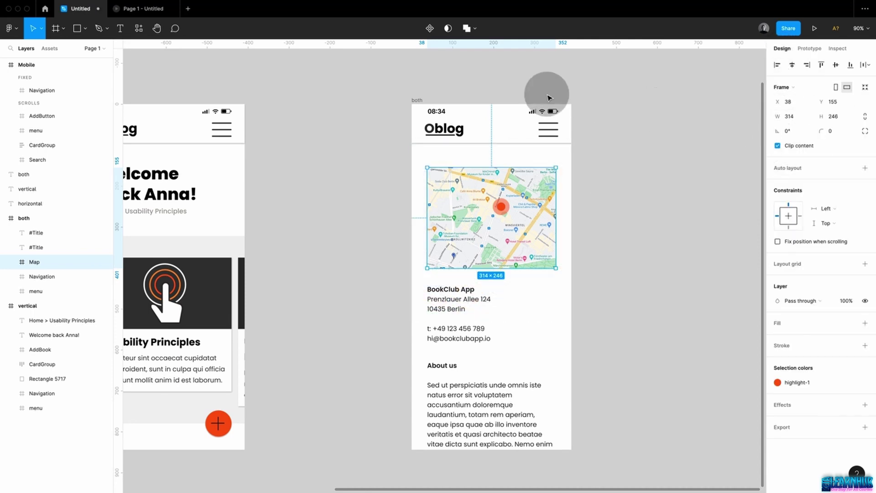
Present the "both" frame and test panning its map diagonally in the prototype
click(417, 100)
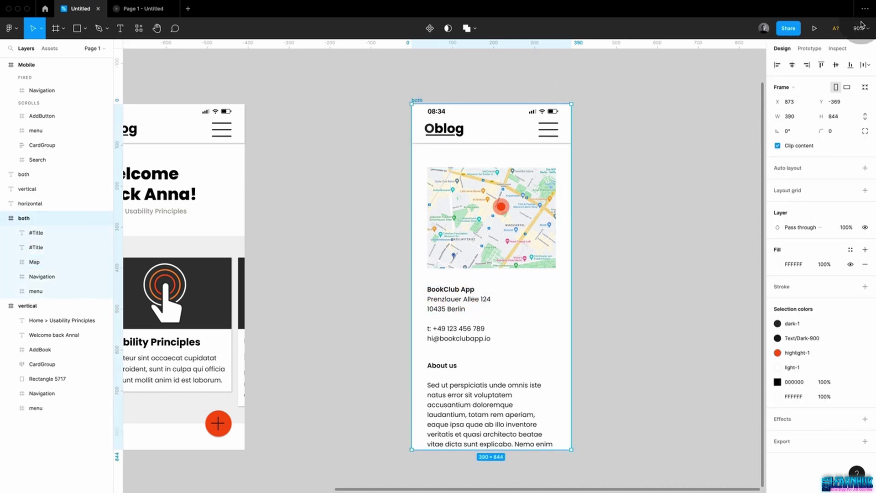
click(822, 31)
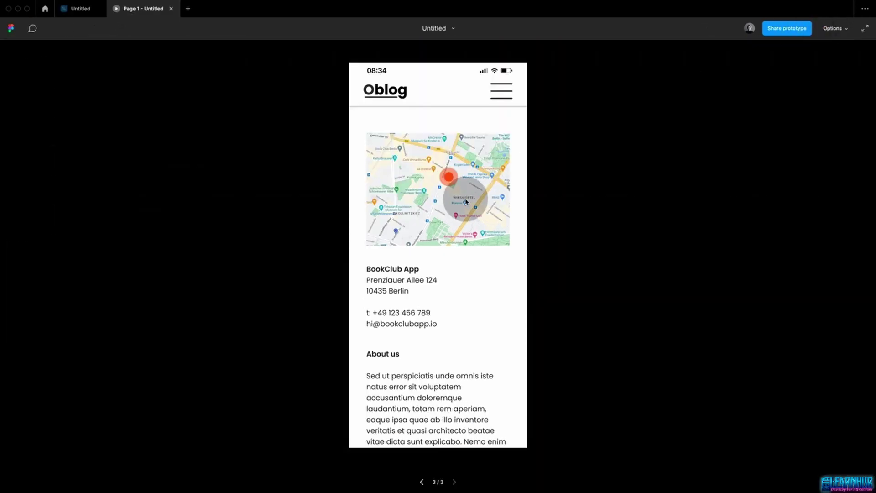
drag(452, 196, 526, 166)
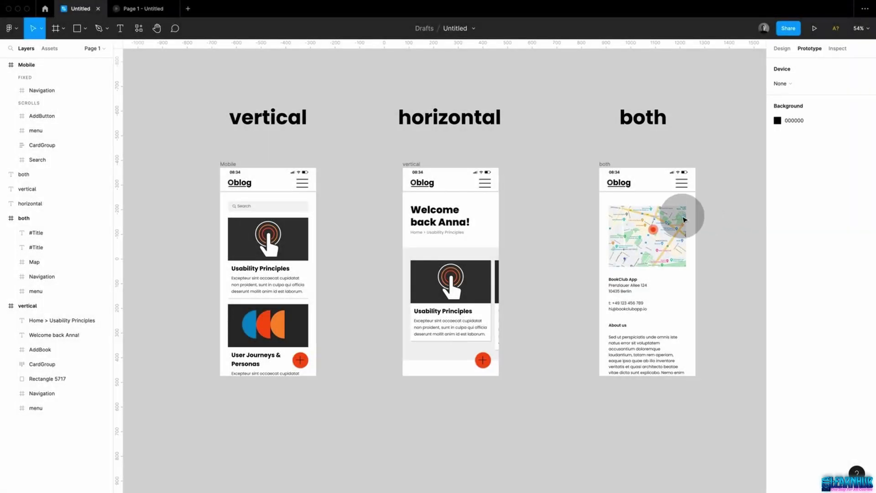
Set the overflow scrolling of the whole "both" frame, the map's parent, to Vertical scrolling
click(654, 242)
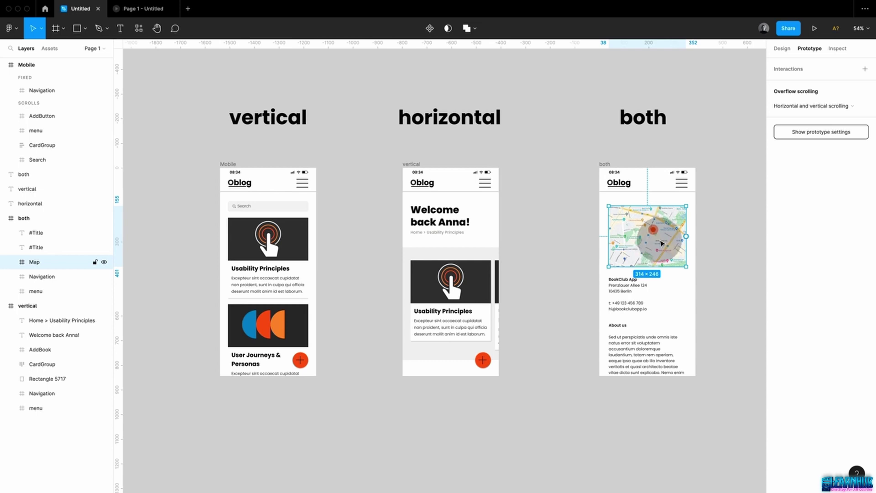
click(714, 243)
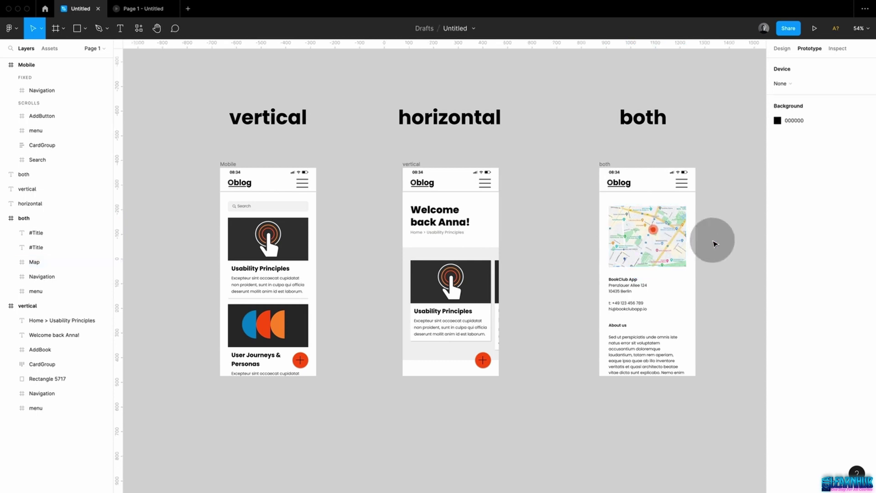
click(659, 228)
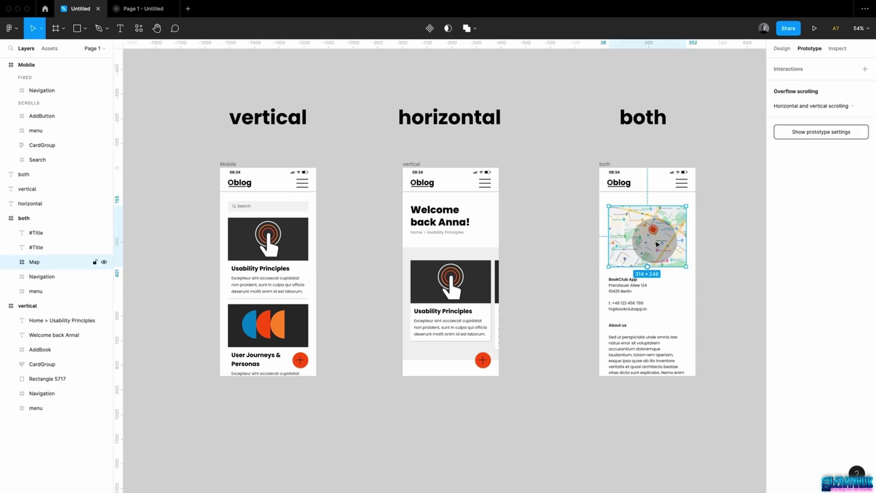
click(607, 160)
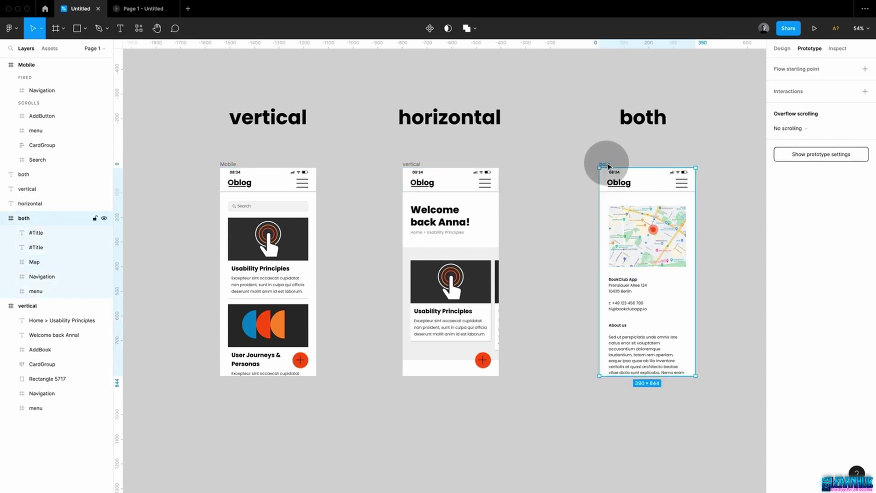
click(789, 128)
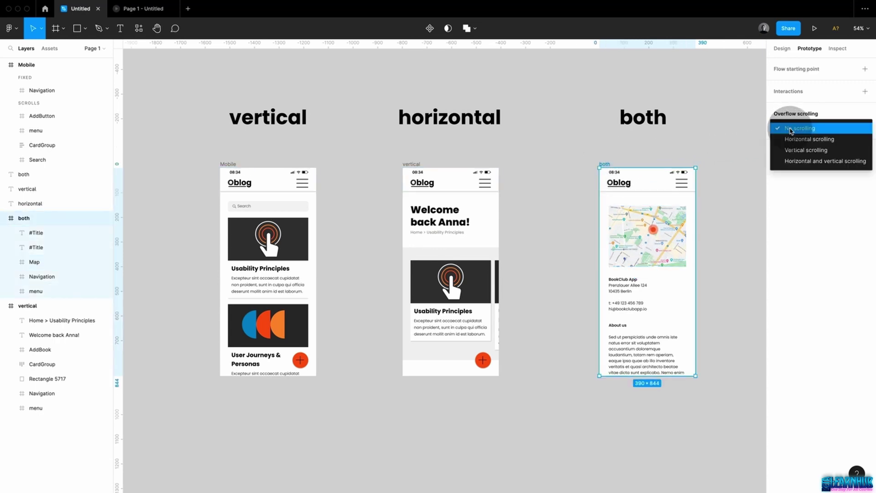
click(801, 151)
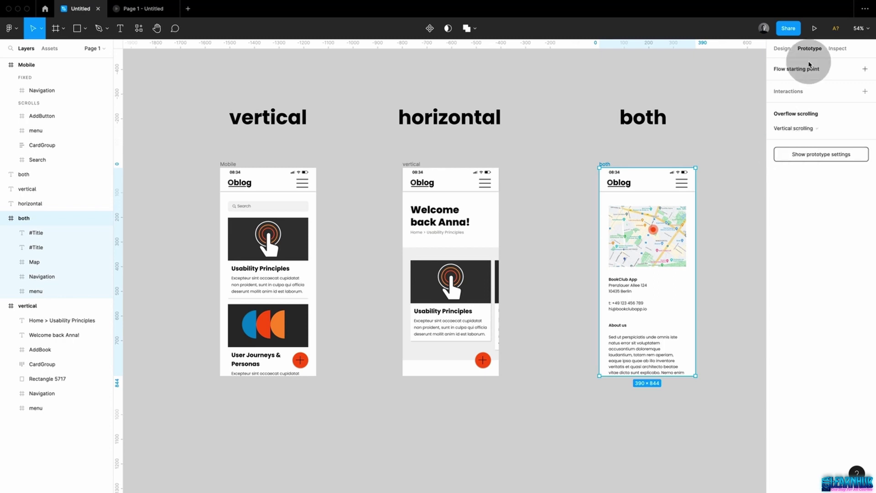
Present the "both" frame, pan its map, and scroll the whole page down and back up
click(814, 28)
drag(462, 186, 450, 165)
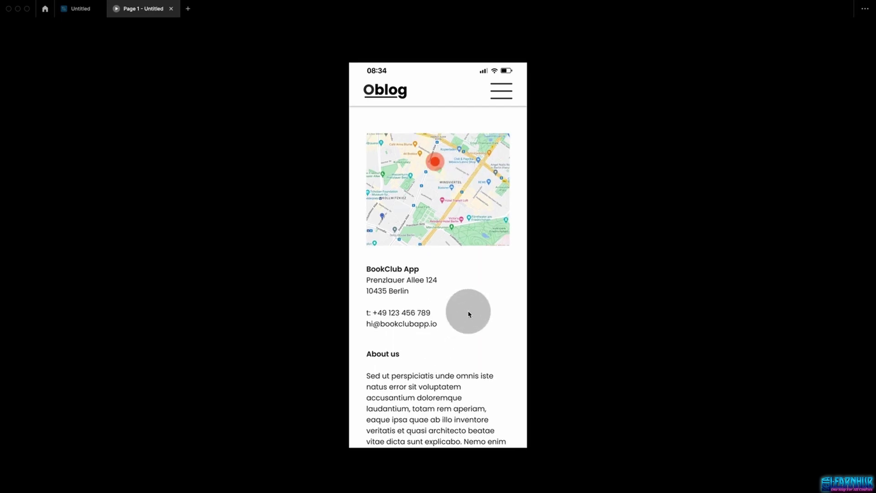
scroll(468, 314, down, 5)
scroll(468, 314, up, 5)
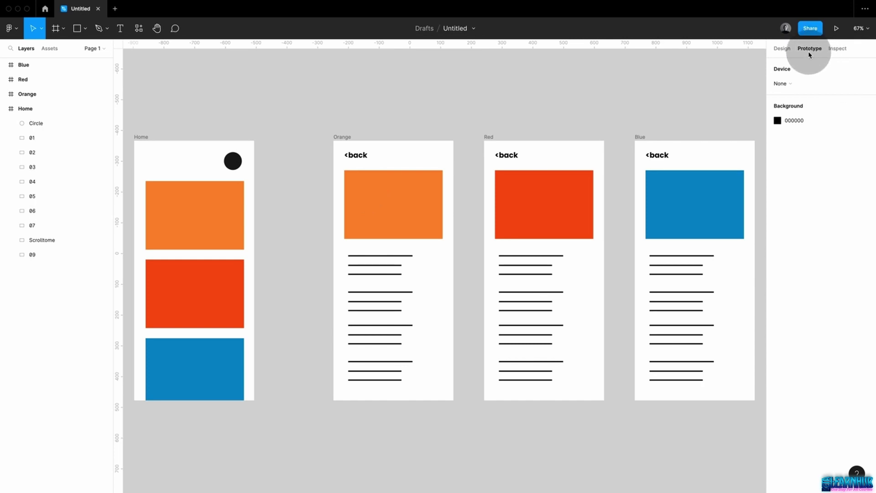
Connect the orange rectangle in the Home frame to the Orange frame with an On click, Navigate to interaction, and close its details
click(234, 218)
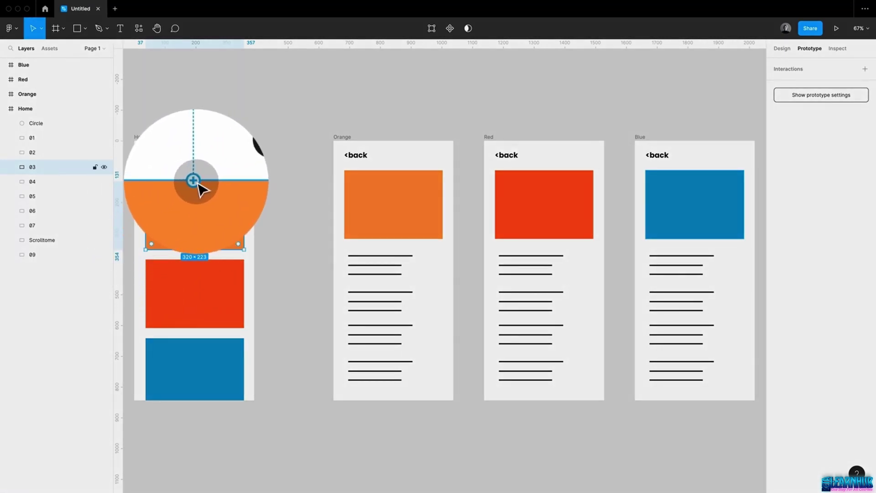
drag(193, 181, 347, 256)
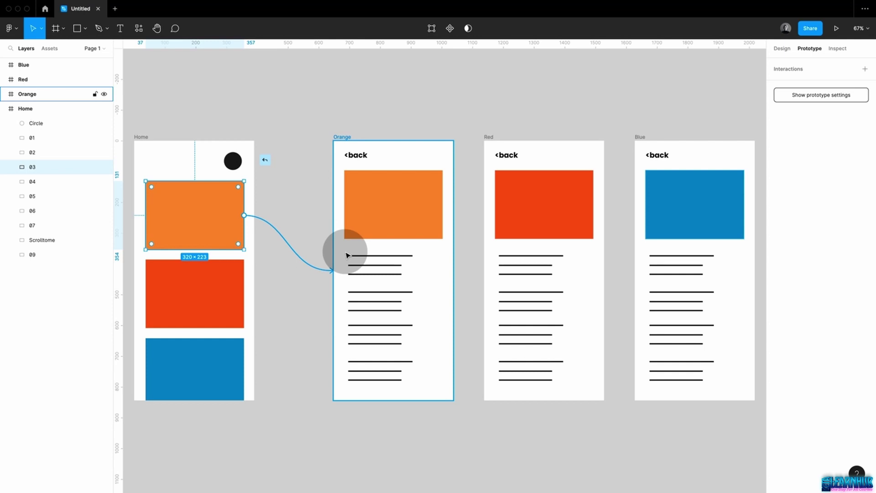
drag(347, 256, 347, 256)
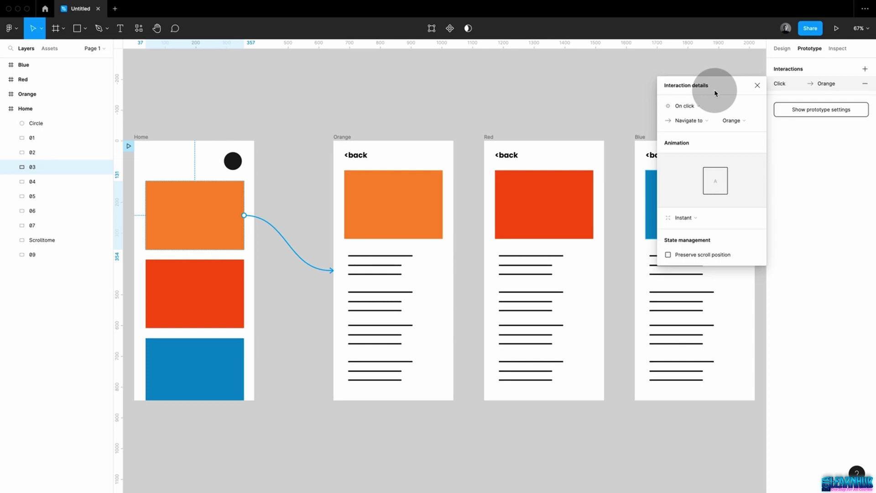
click(758, 86)
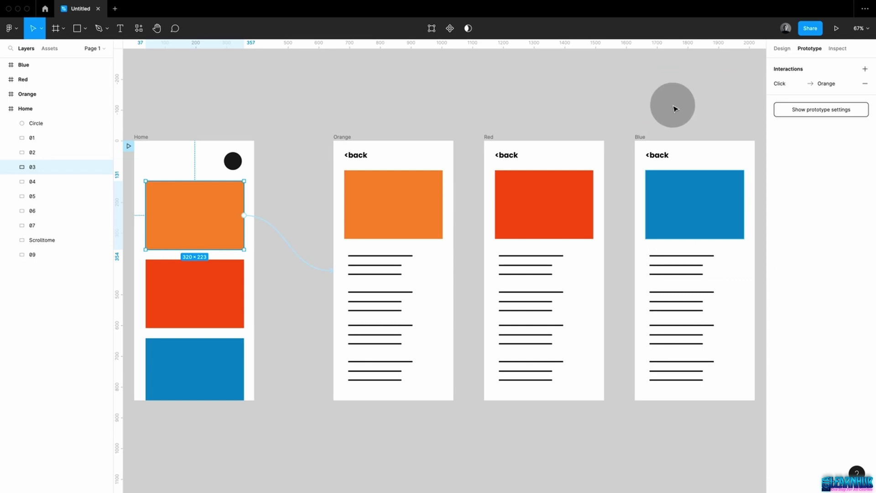
Review the trigger, action and destination options of the orange card's interaction, keeping On click, Navigate to and Orange
click(300, 255)
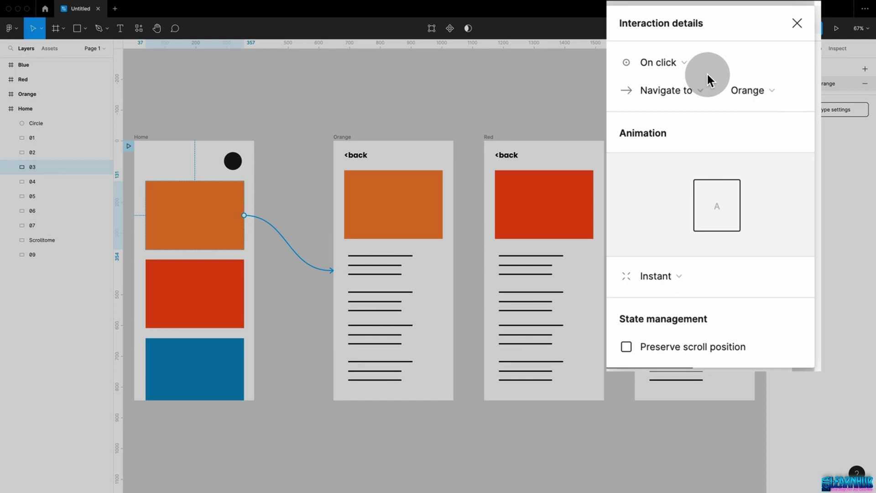
click(675, 63)
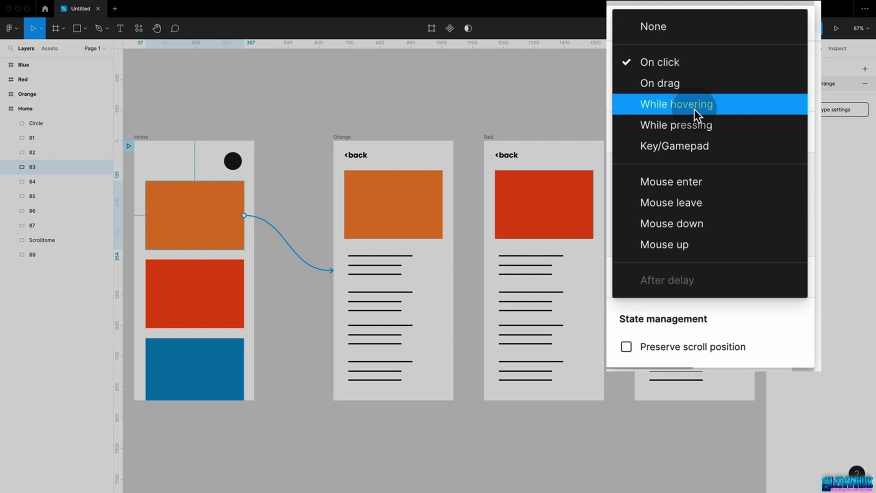
click(682, 65)
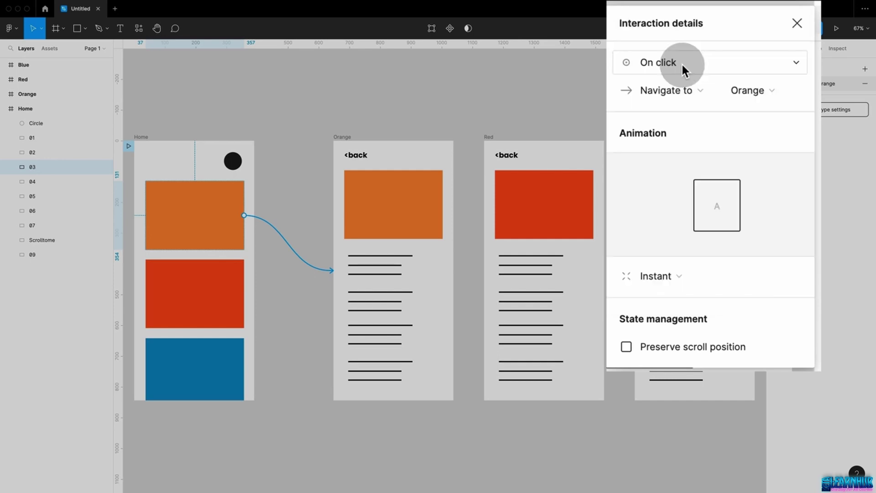
click(686, 89)
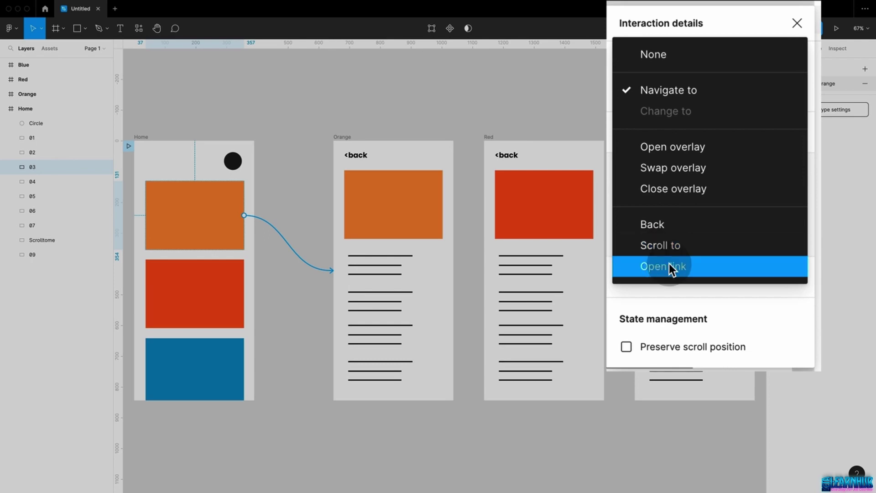
click(702, 90)
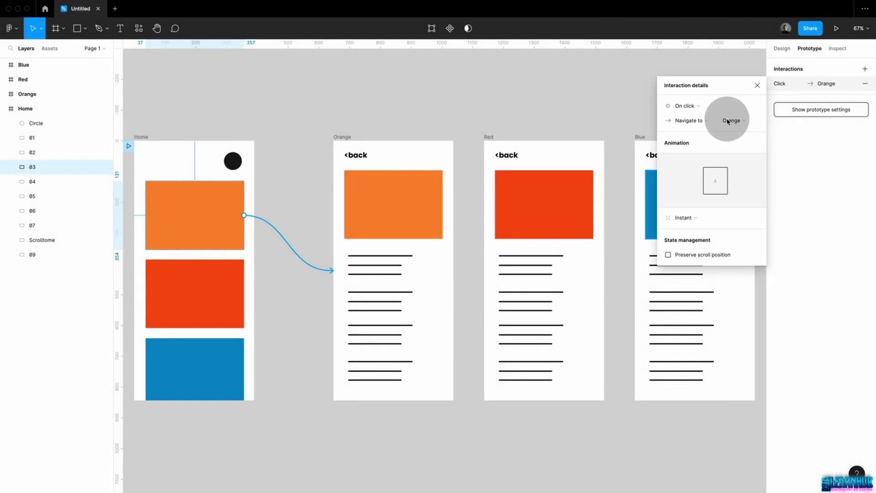
click(736, 123)
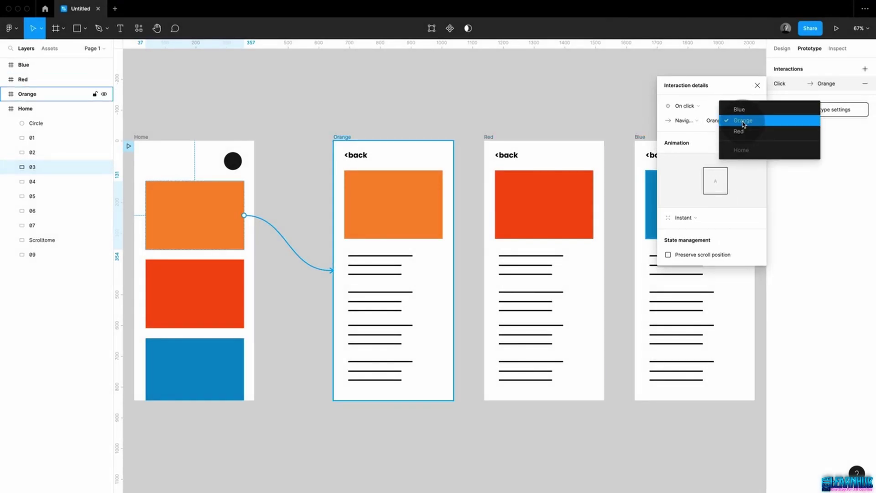
click(743, 121)
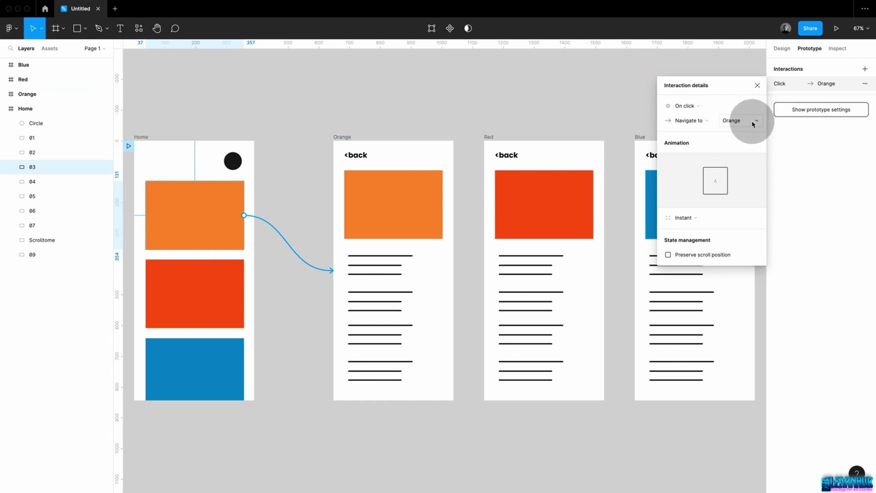
click(757, 85)
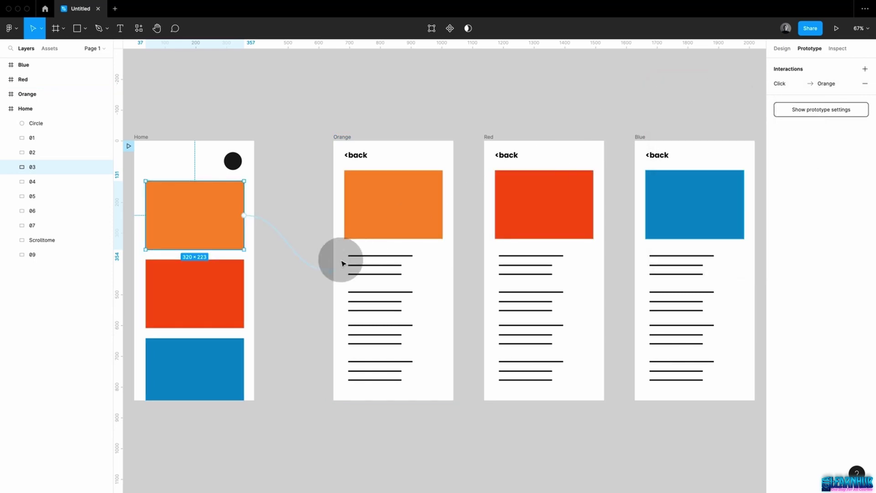
Set the animation of the Home-to-Orange connection to Dissolve with Ease out easing
click(330, 272)
drag(332, 270, 354, 275)
scroll(354, 275, down, 3)
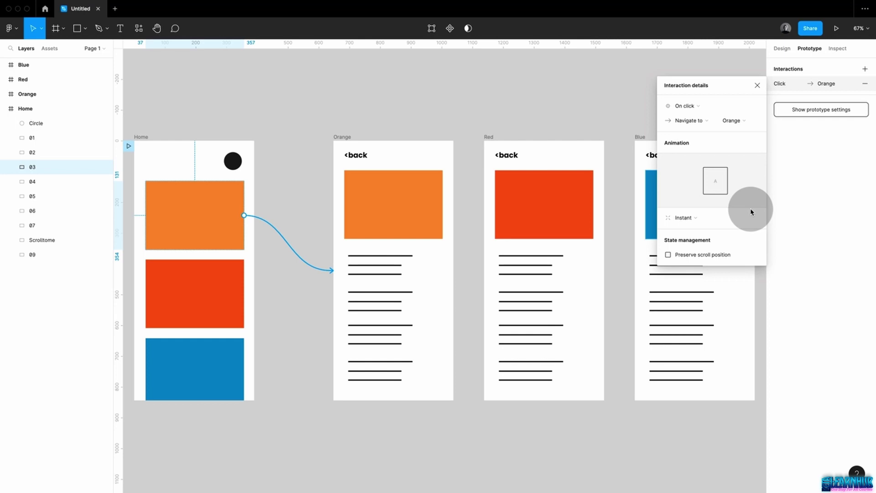
click(685, 219)
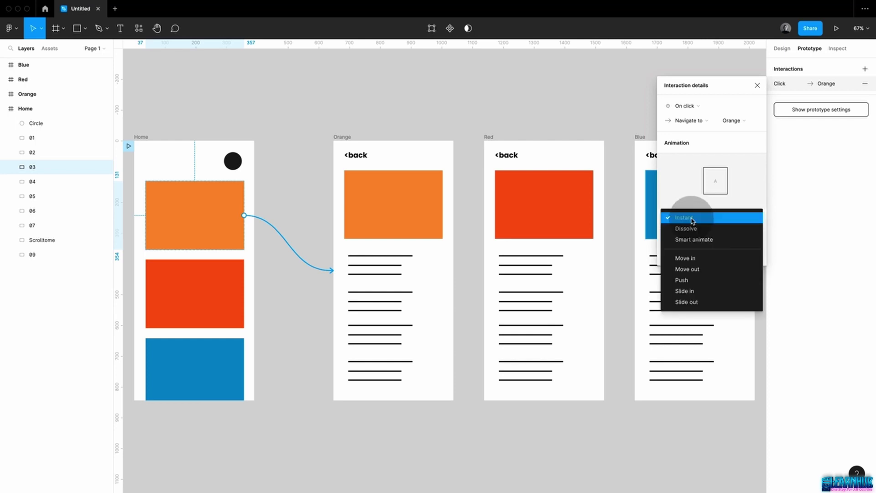
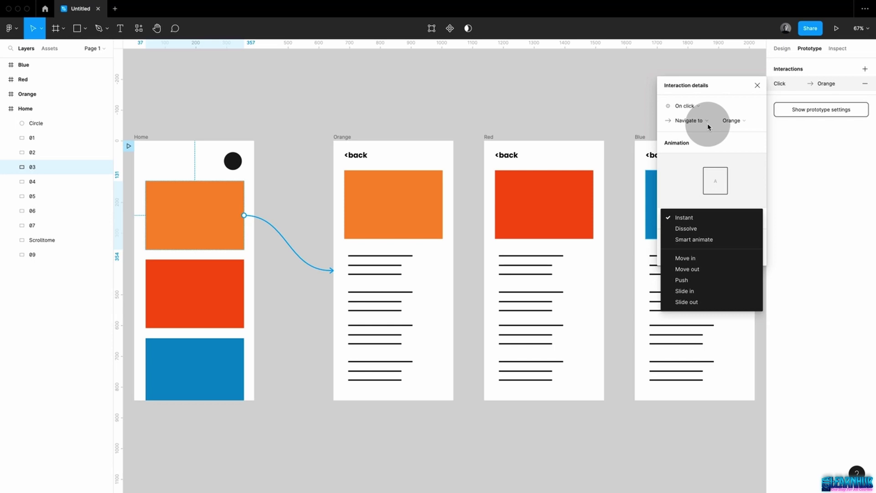
click(686, 227)
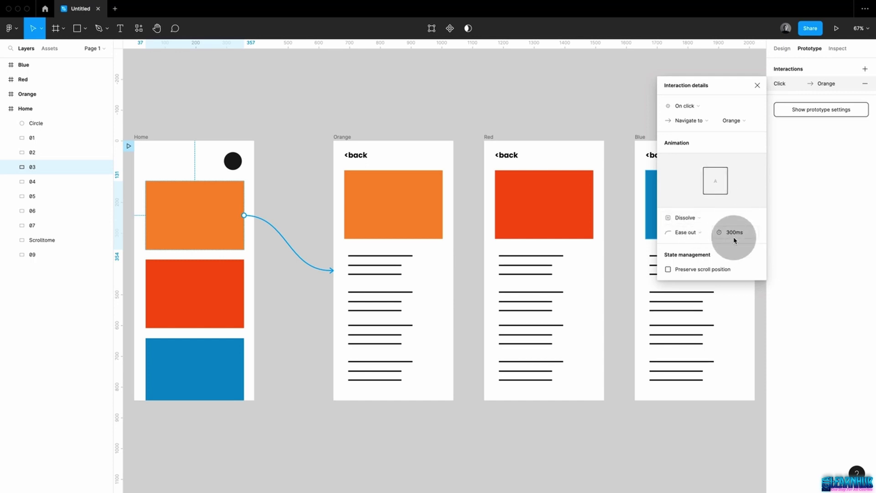
click(705, 233)
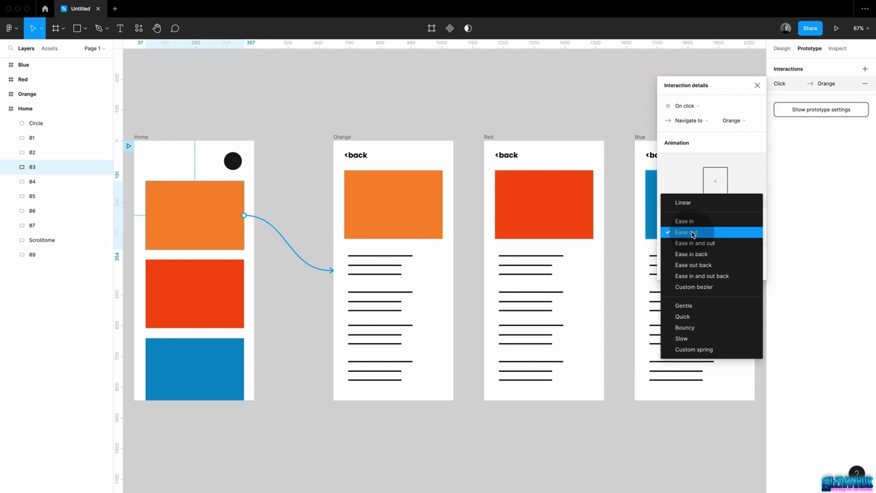
click(692, 234)
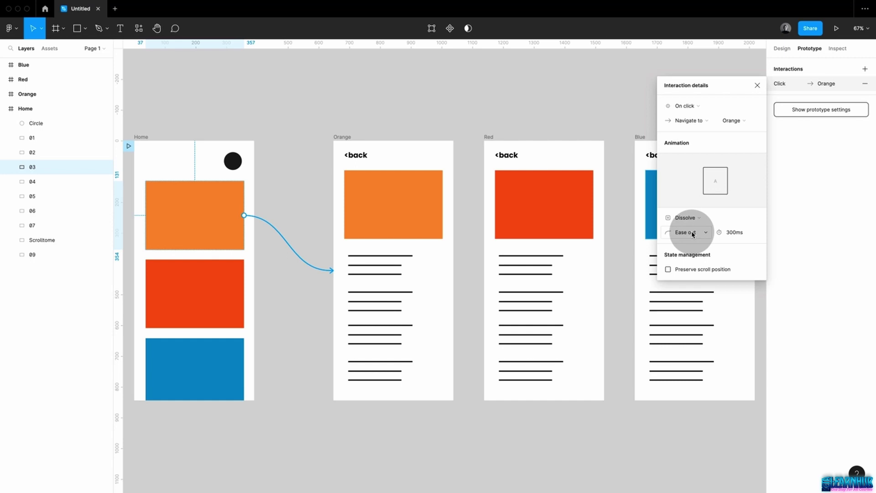
click(310, 223)
Set the prototype device to iPhone 14 in the prototype settings
click(142, 137)
click(142, 138)
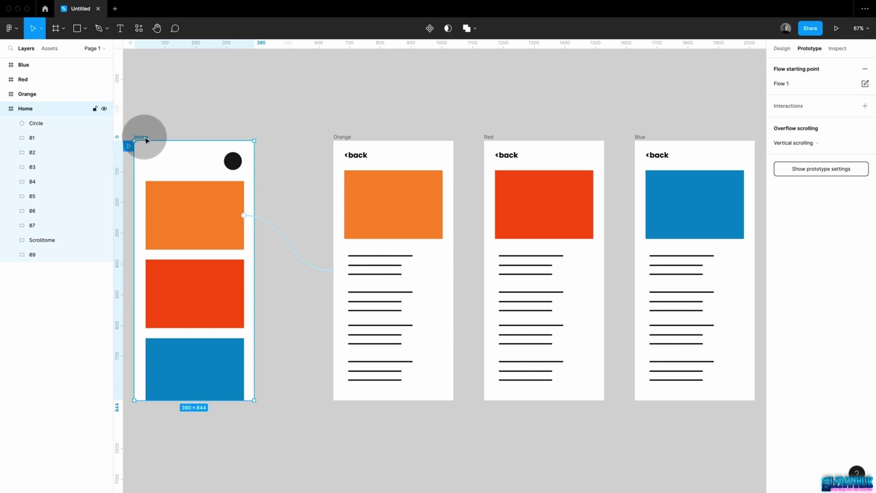
click(816, 169)
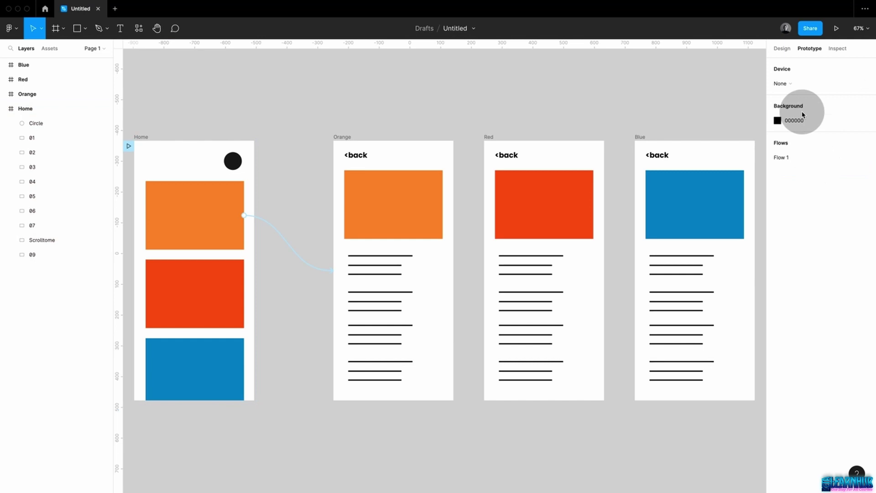
click(793, 86)
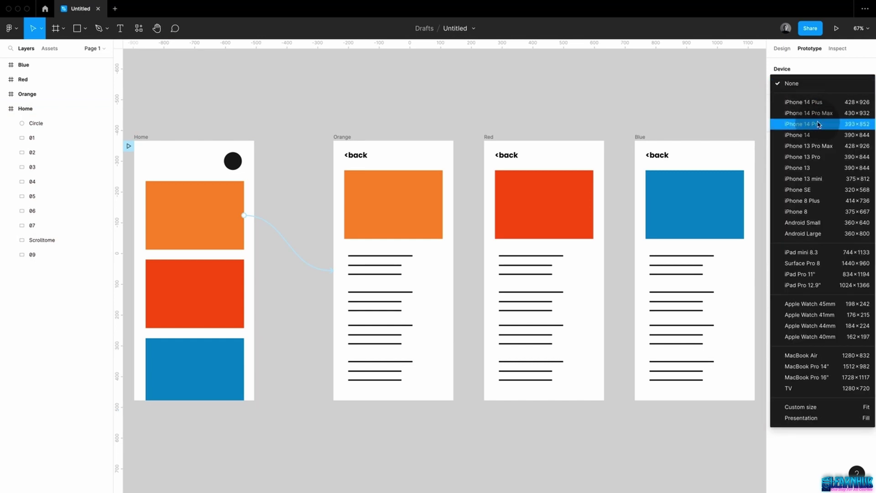
click(815, 135)
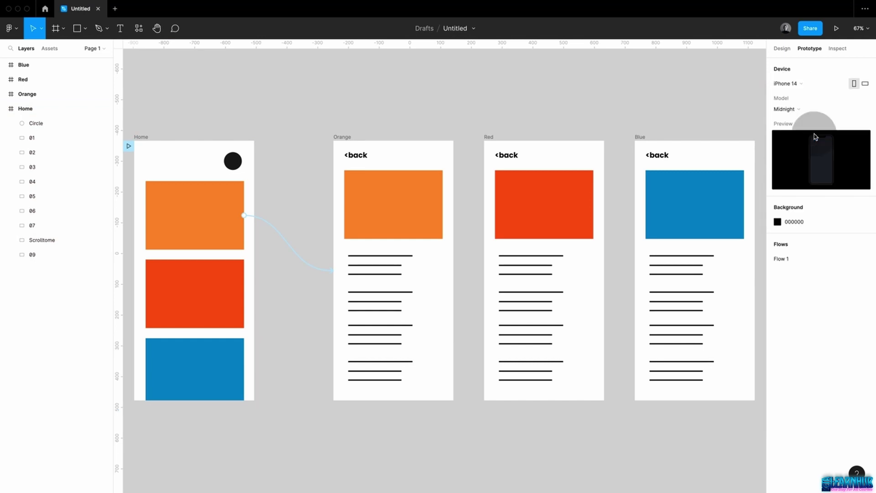
Present the prototype, test the orange card's link to its detail page, and return to the design file
click(836, 29)
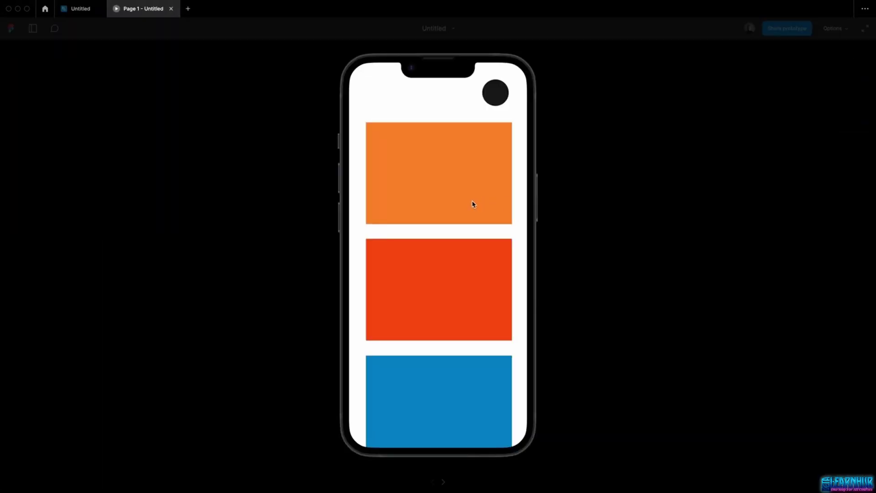
click(461, 191)
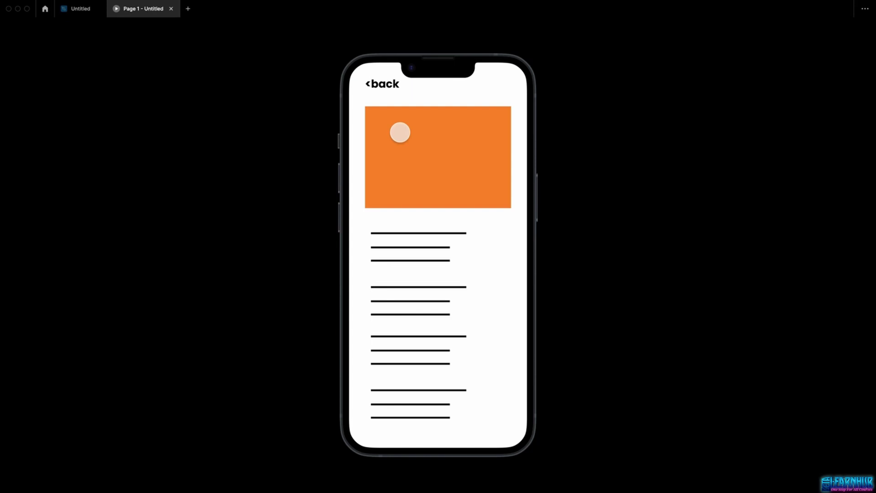
click(79, 9)
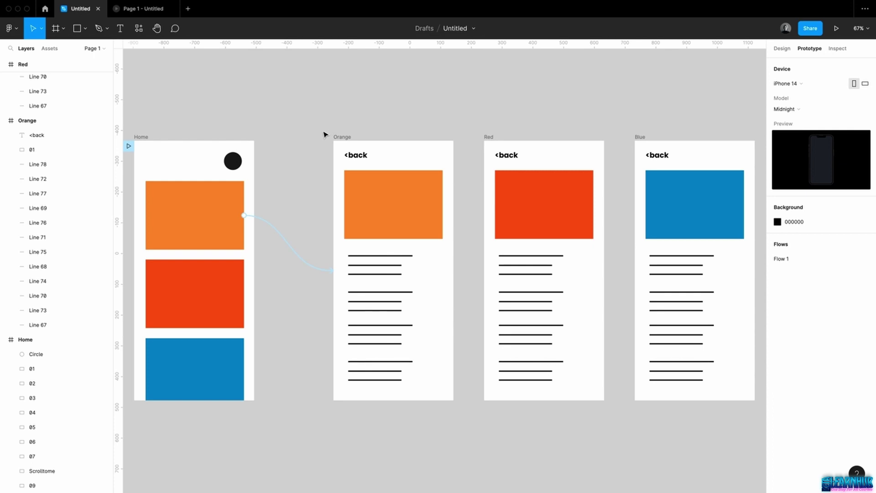
Connect the Home frame's red rectangle to the Red frame and its blue rectangle to the Blue frame with On tap, Navigate to interactions
click(235, 293)
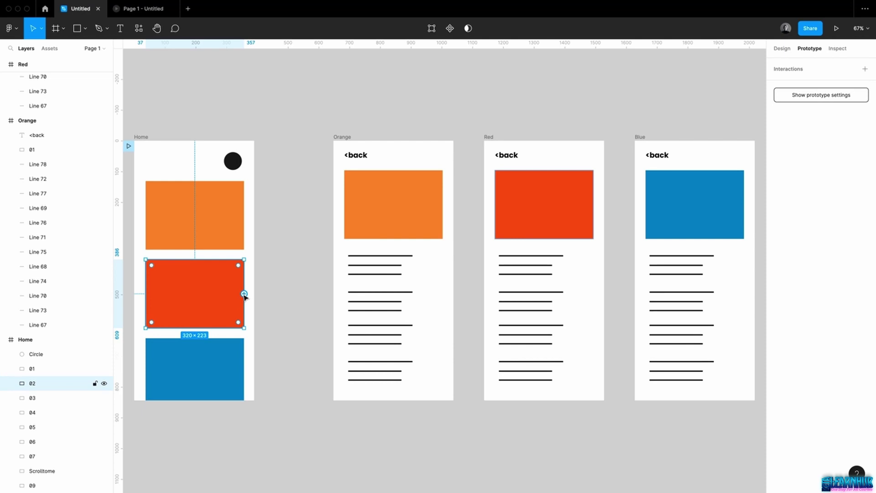
drag(244, 293, 491, 290)
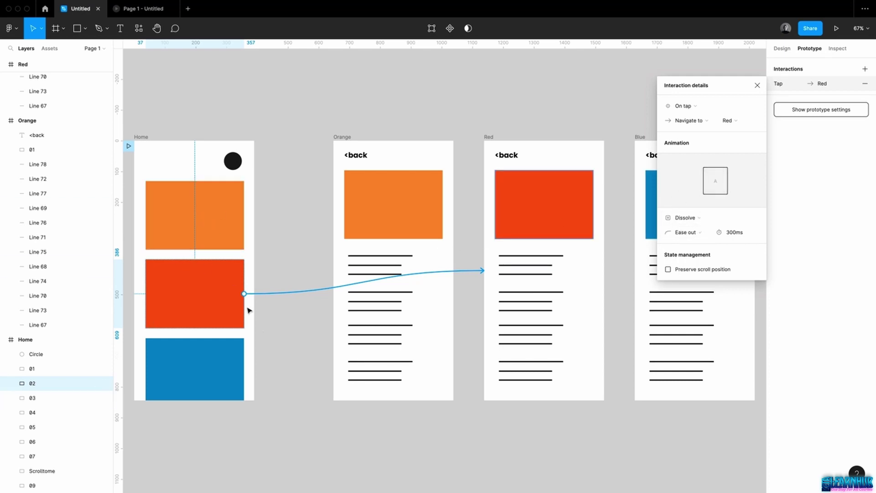
click(274, 357)
click(233, 366)
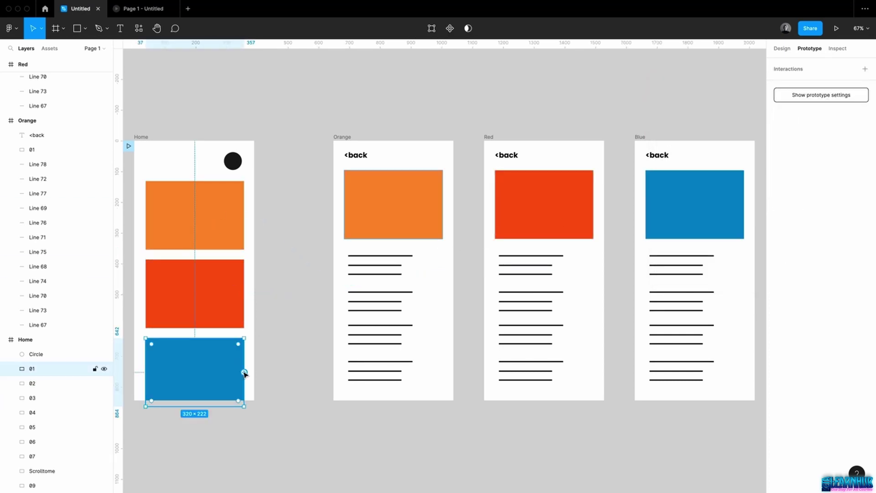
drag(244, 373, 649, 329)
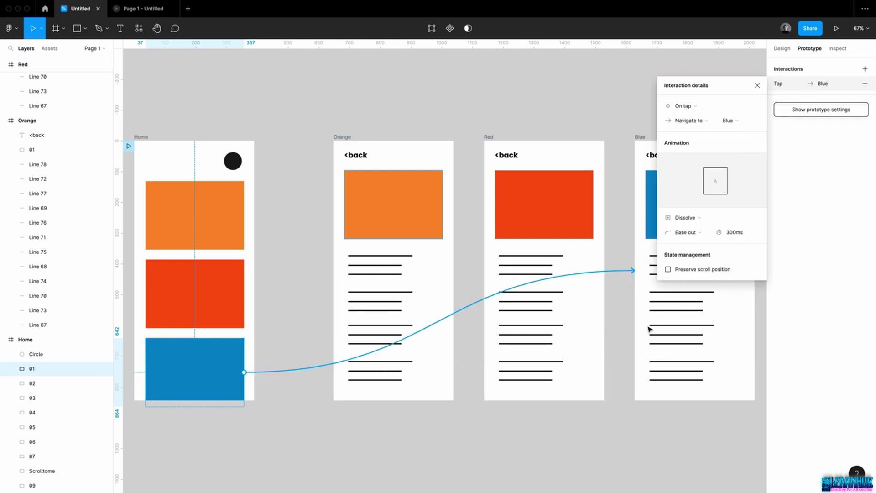
click(613, 255)
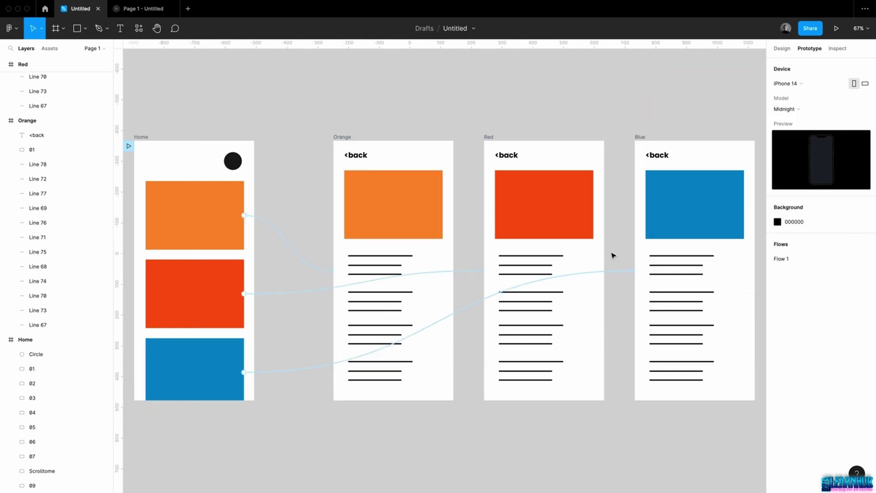
Connect the "<back" texts in the Orange, Red and Blue frames to the Home frame with On tap, Navigate to interactions
click(371, 159)
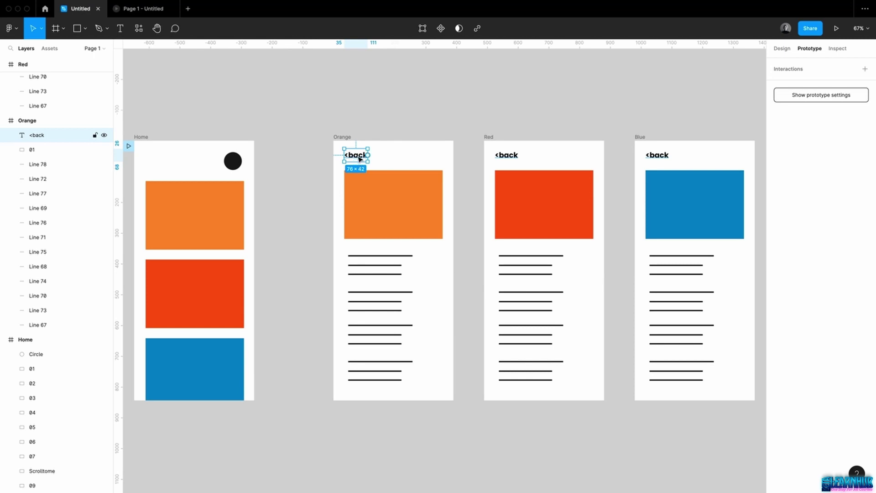
drag(367, 155, 252, 216)
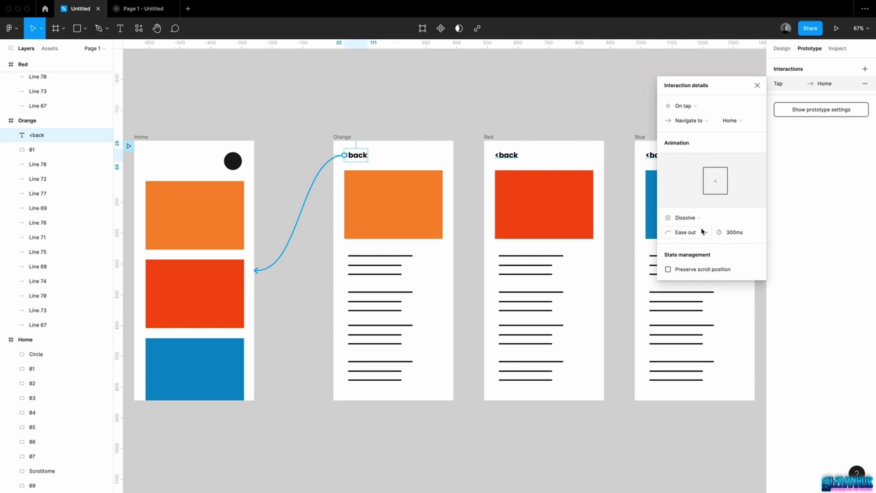
click(626, 240)
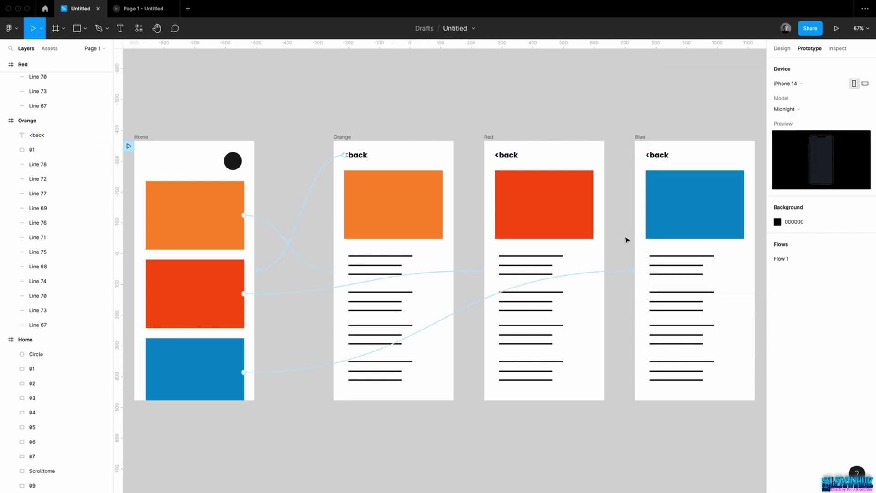
click(505, 153)
drag(507, 153, 262, 258)
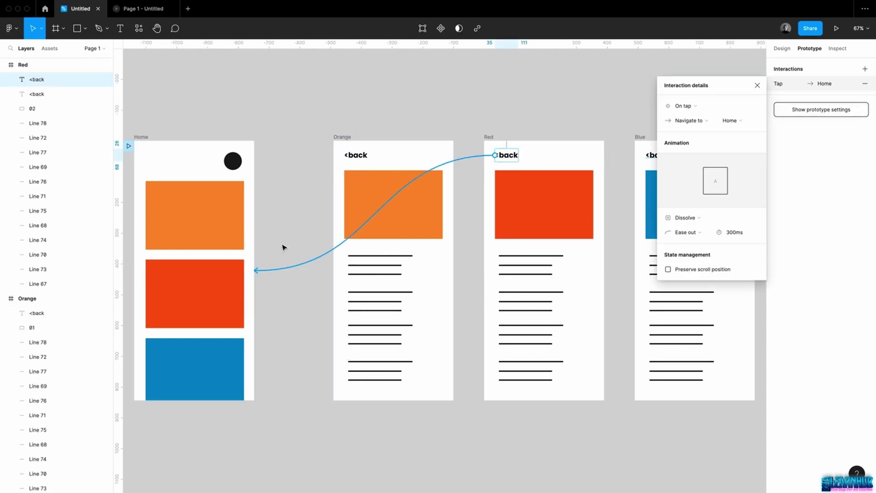
click(650, 159)
drag(650, 158, 242, 297)
click(234, 109)
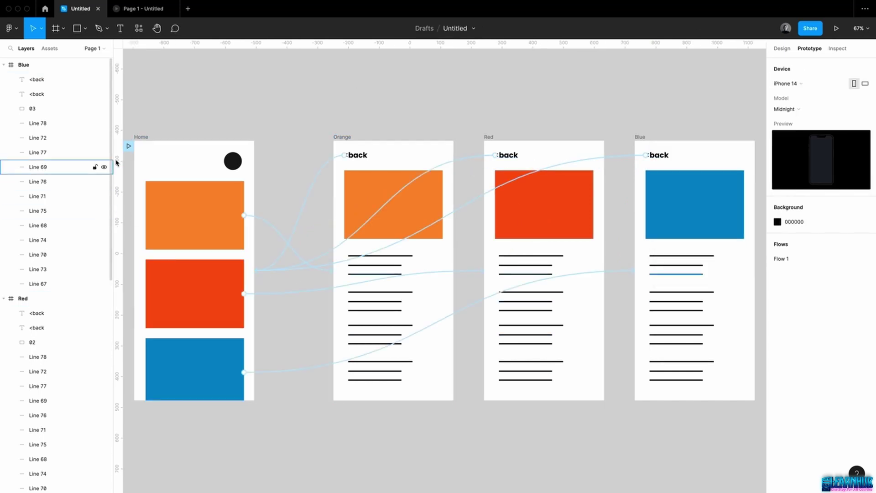
Present the prototype from the Home frame and test the orange, red and blue card links together with their "<back" links
click(141, 137)
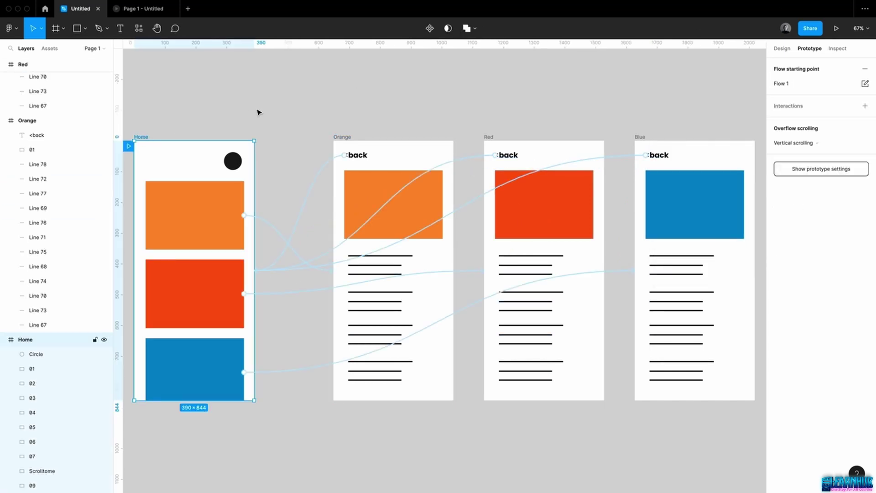
click(837, 29)
click(458, 210)
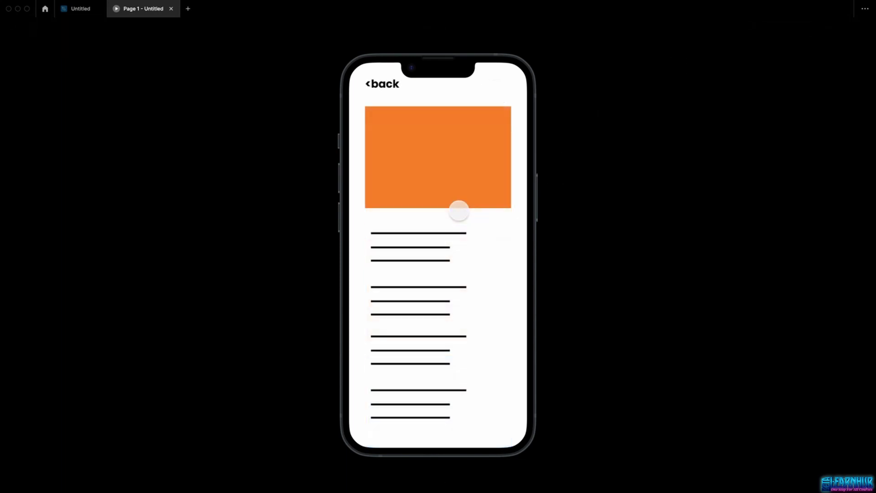
click(388, 89)
click(424, 269)
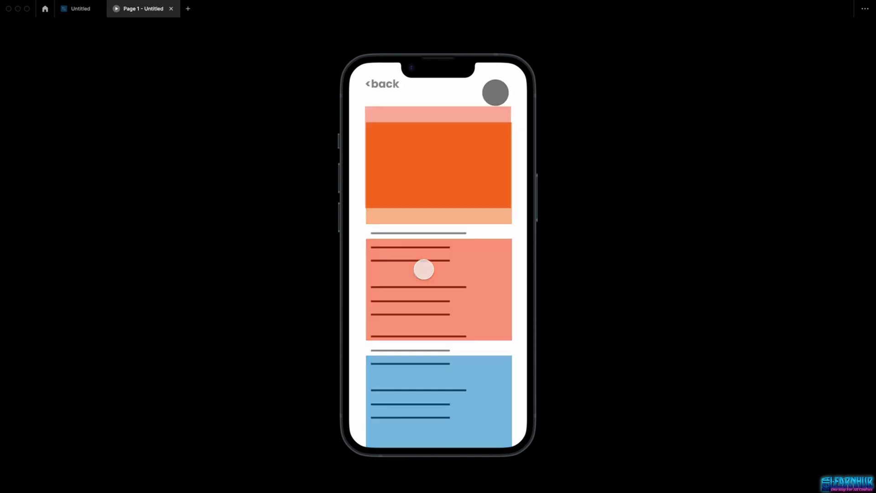
click(374, 89)
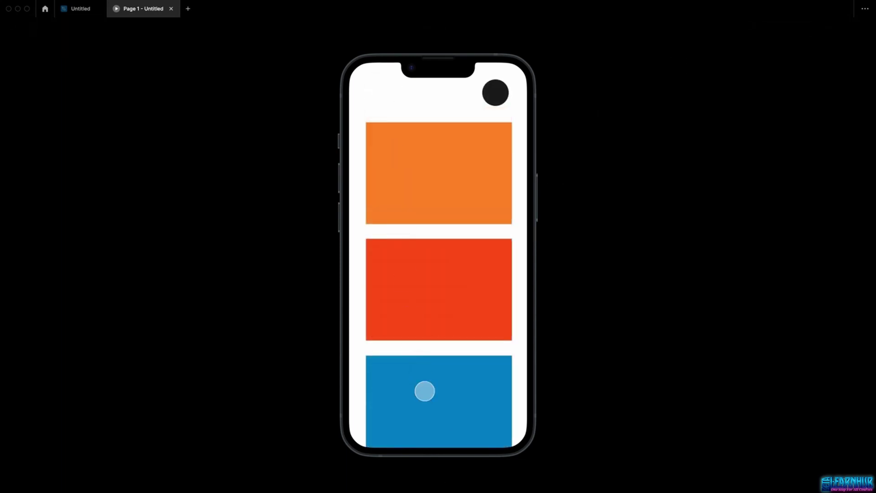
click(424, 391)
click(381, 86)
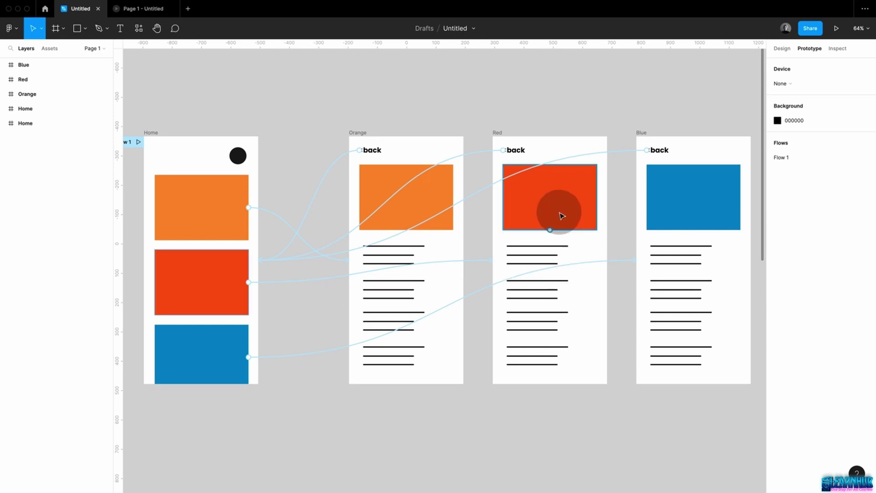
Inspect the "<back" text interactions in the Red and Orange frames, opening the interaction details for the Orange one
click(514, 151)
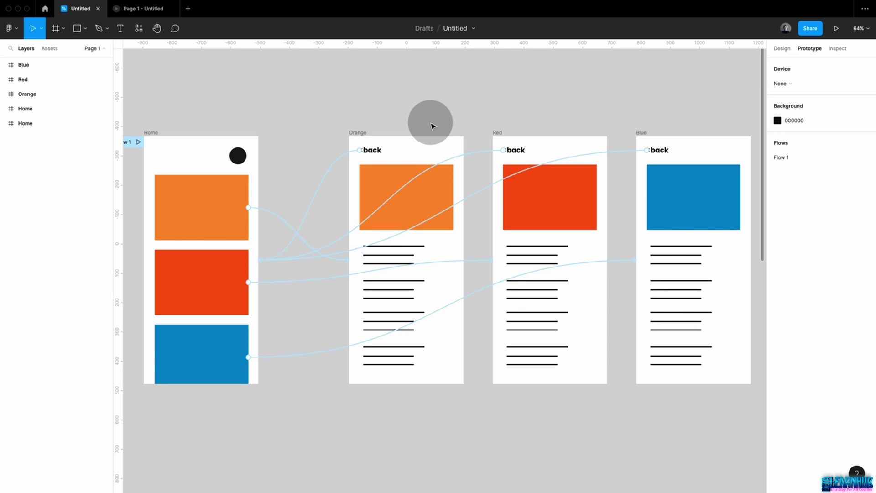
click(368, 149)
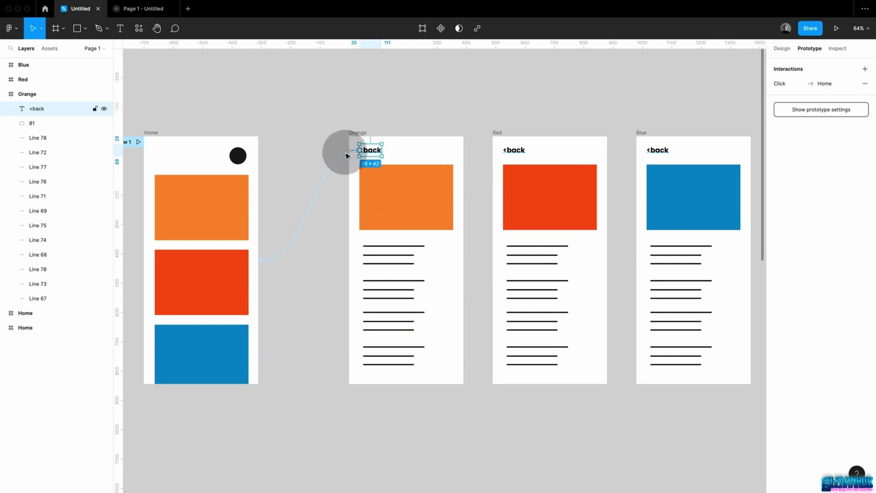
click(515, 149)
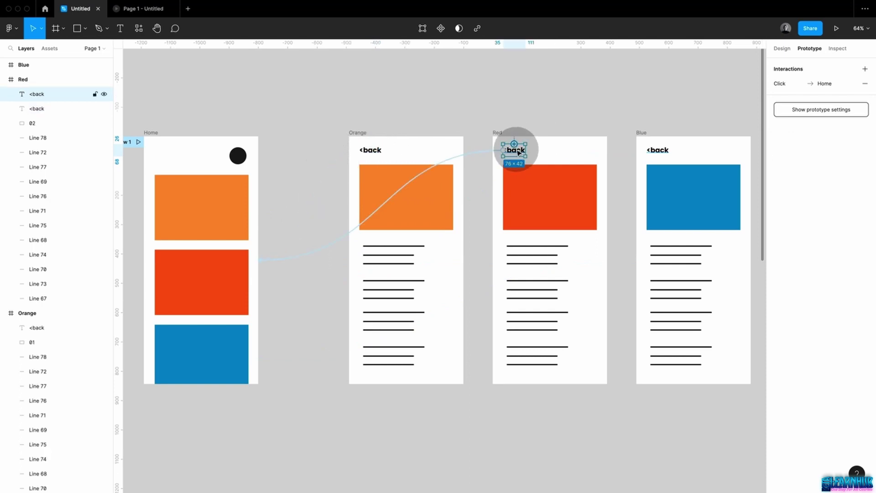
click(371, 149)
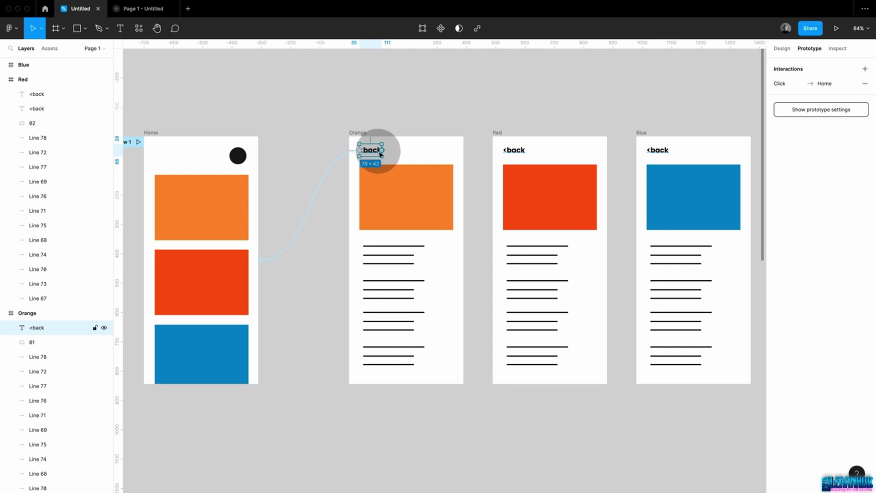
click(780, 84)
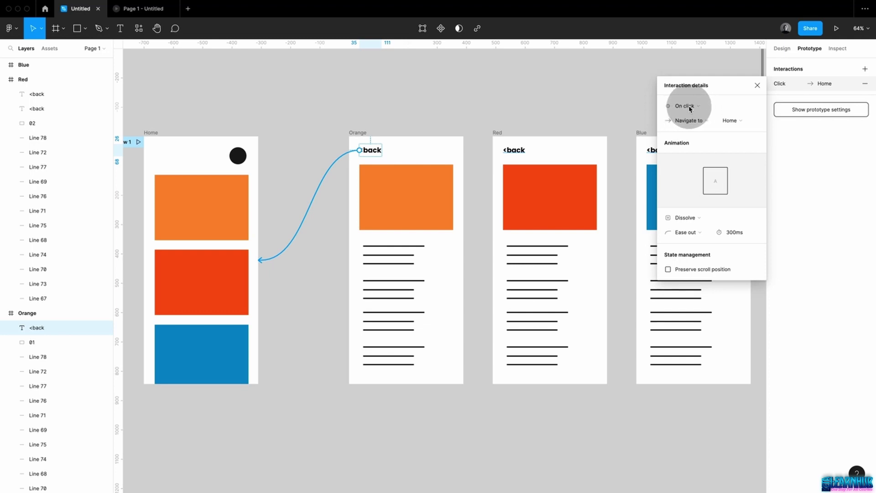
Set the prototype device to iPhone 14
click(825, 114)
click(790, 85)
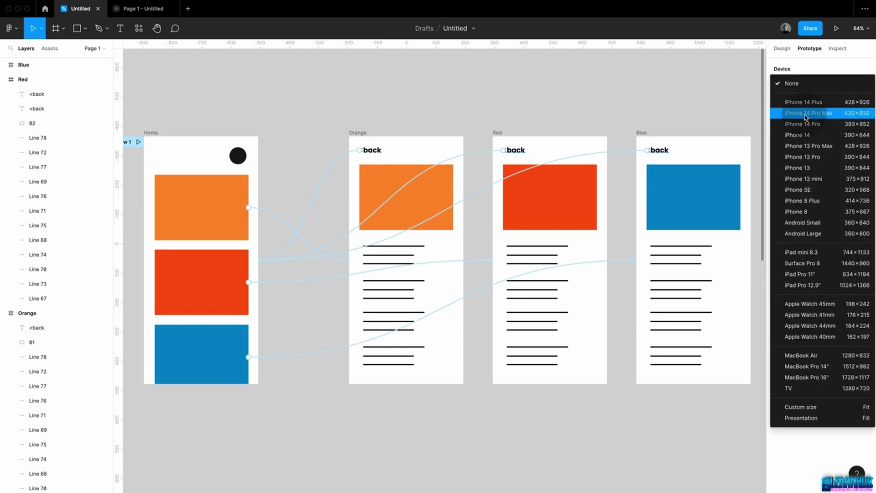
click(805, 134)
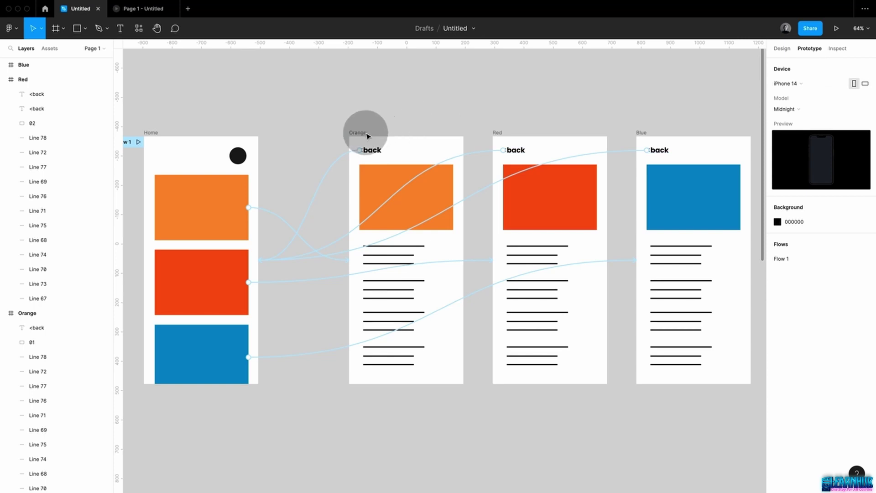
Change the Orange frame's "<back" interaction to the Back action, keeping the On tap trigger
click(360, 149)
click(685, 105)
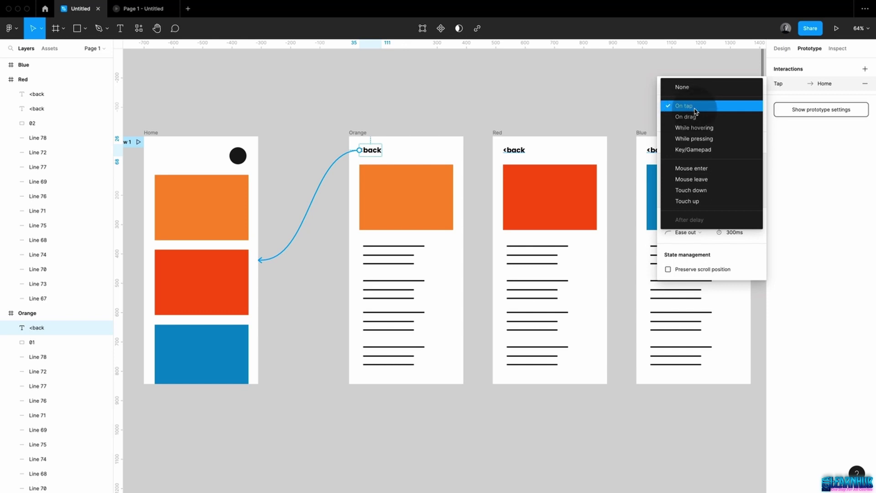
click(694, 108)
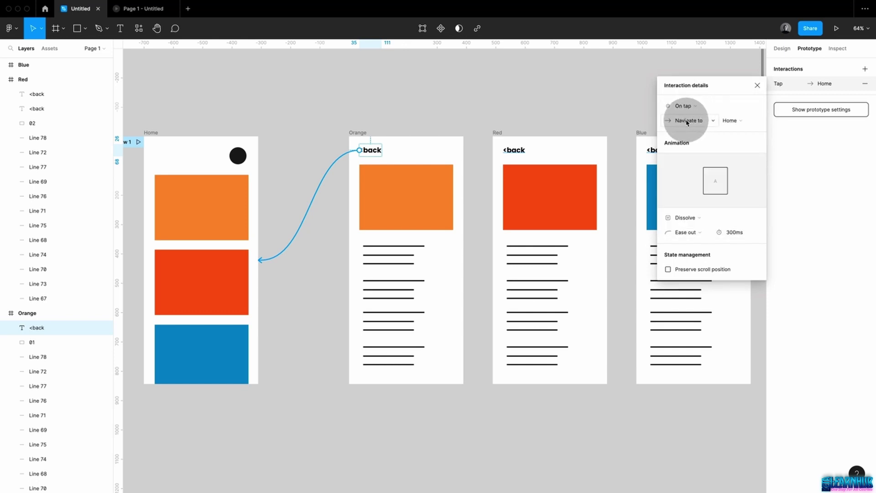
click(689, 121)
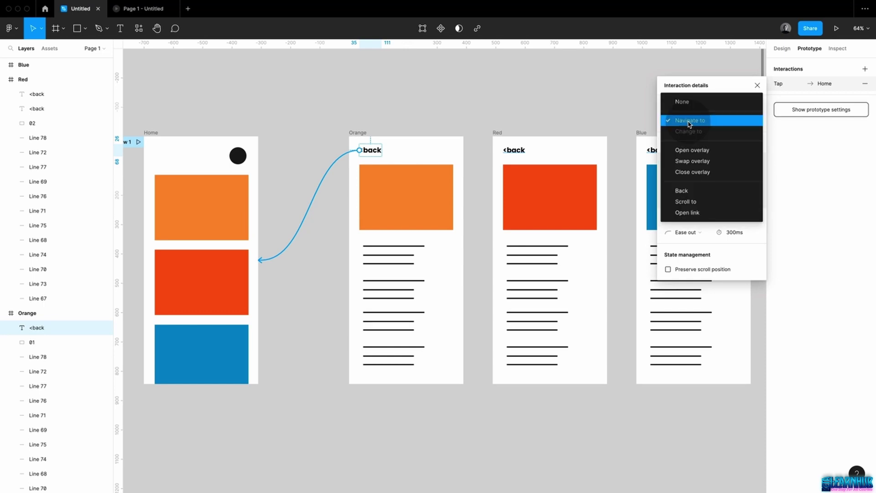
click(703, 194)
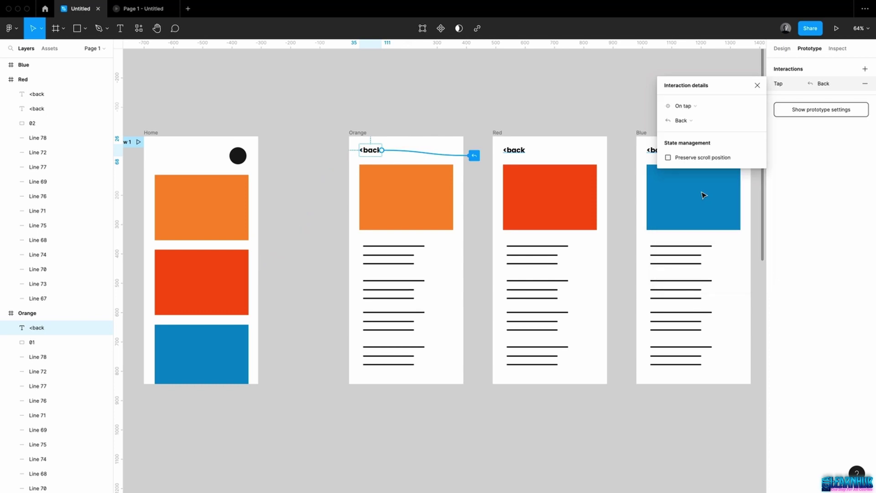
key(Escape)
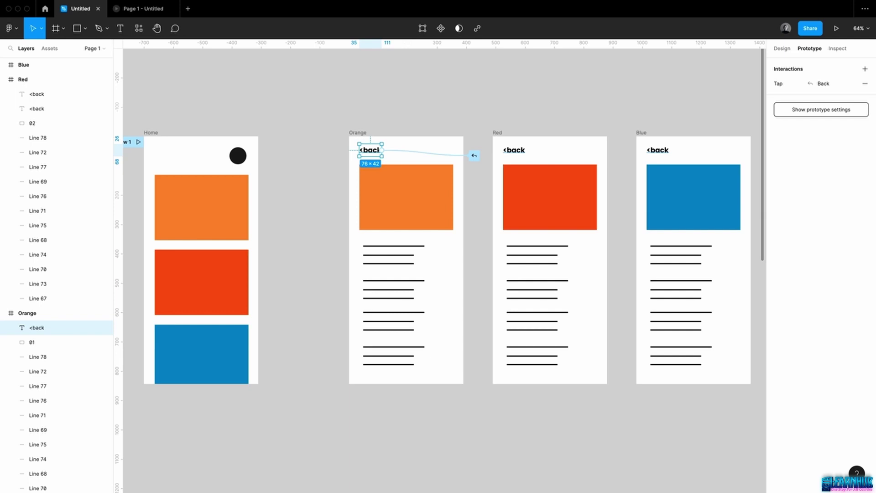
Present the prototype from the Home frame, test the orange and red cards with their "<back" links, and return to the design file
click(149, 132)
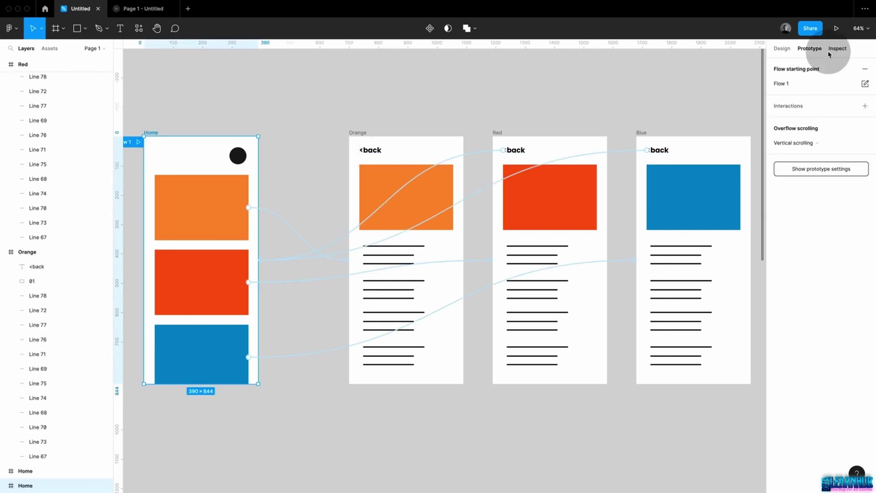
click(837, 28)
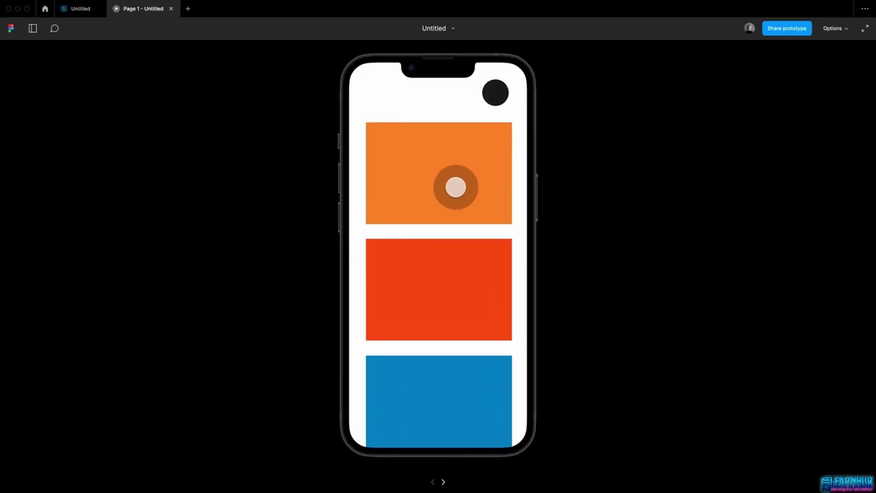
click(456, 187)
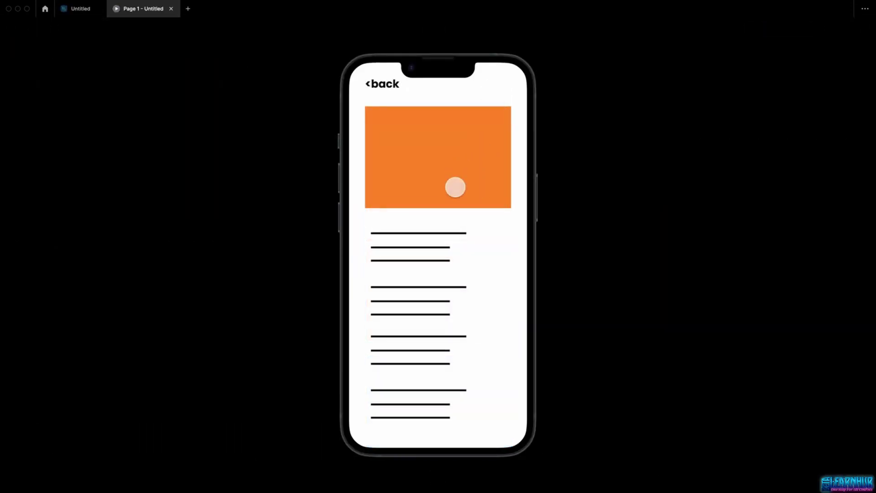
click(384, 83)
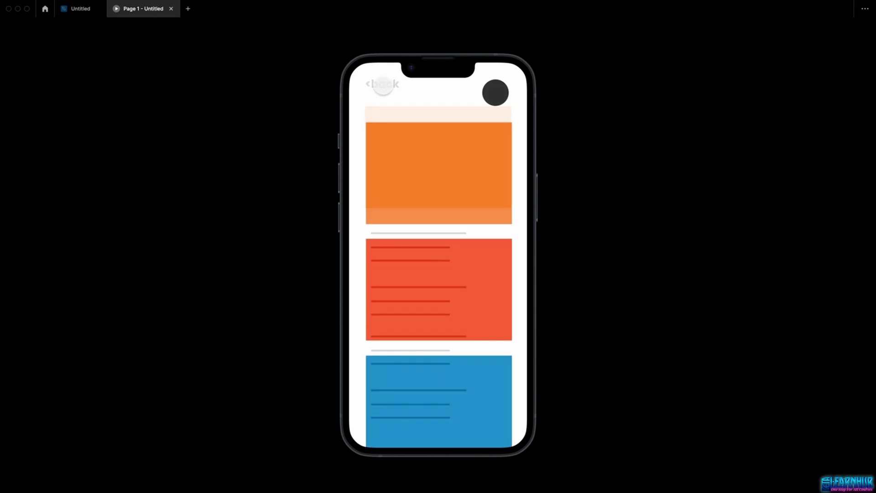
click(433, 277)
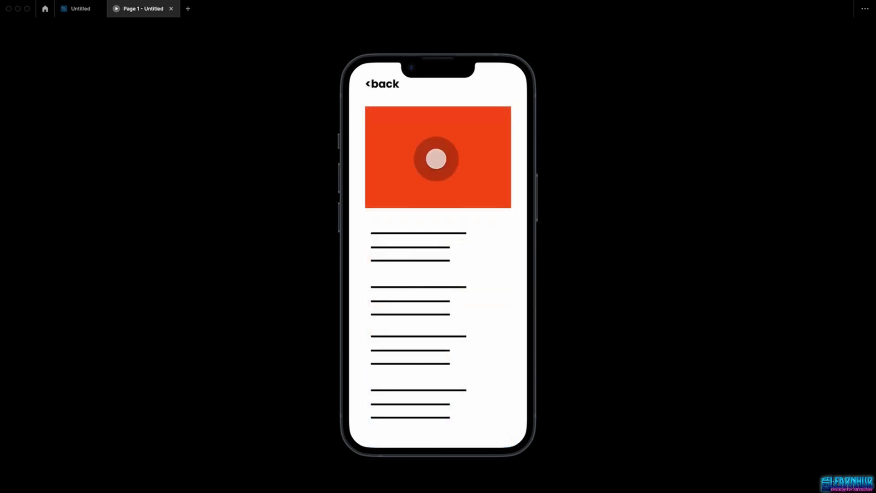
click(387, 84)
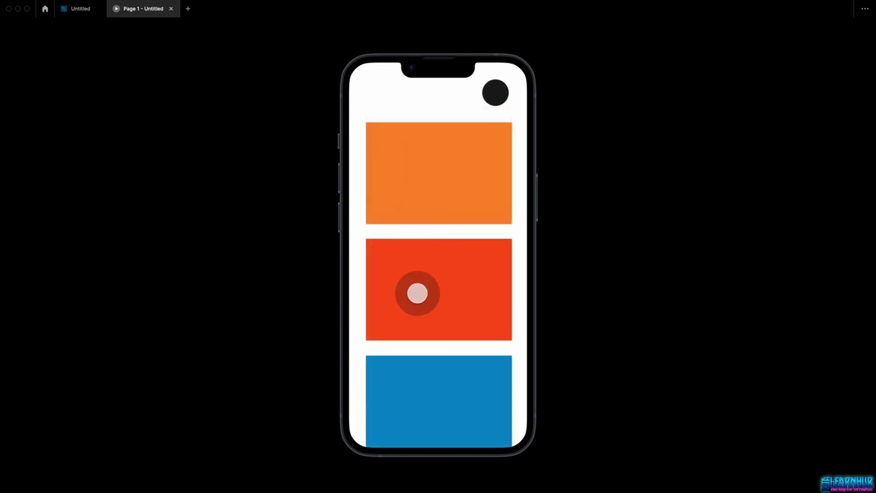
click(81, 10)
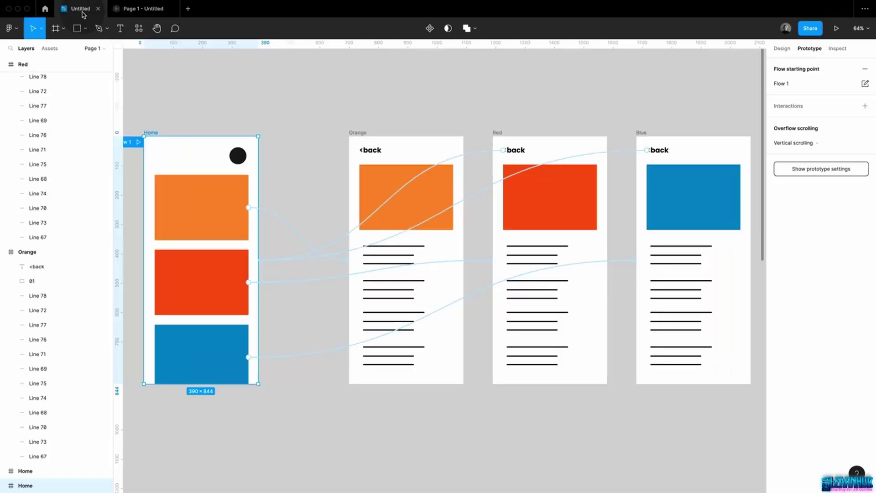
Open the action choices in the interaction details of the Red frame's "<back" text
click(366, 119)
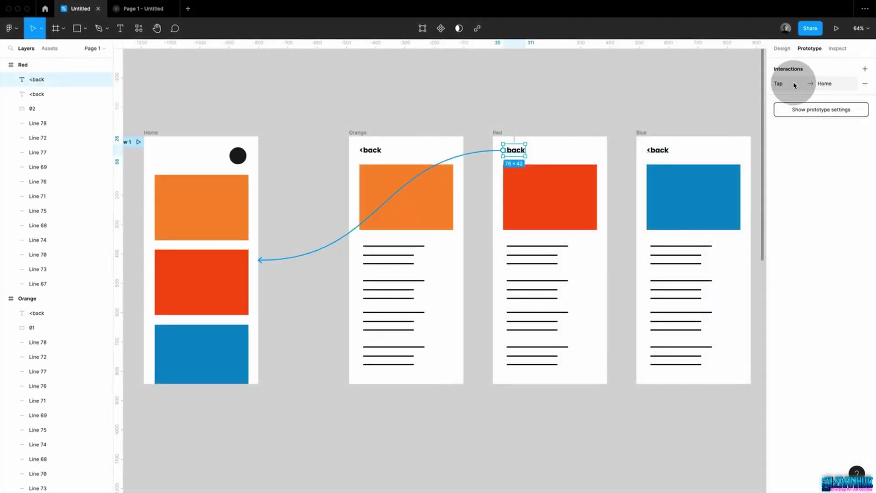
click(798, 84)
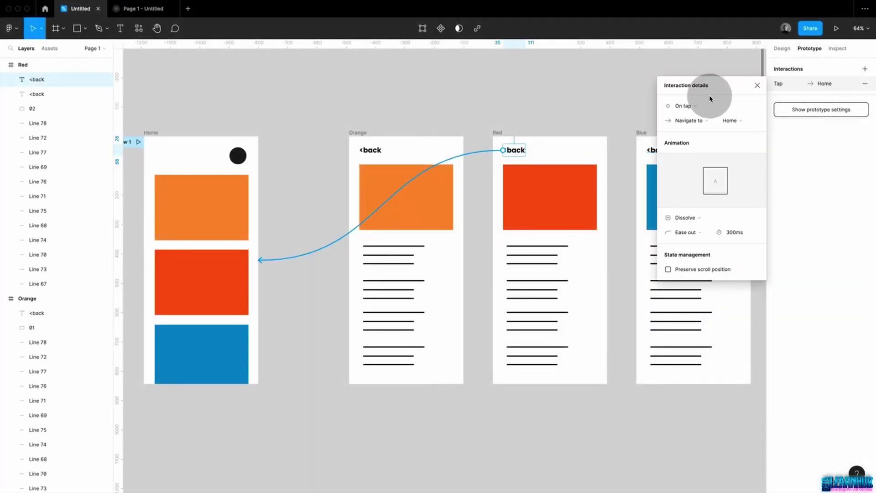
click(688, 120)
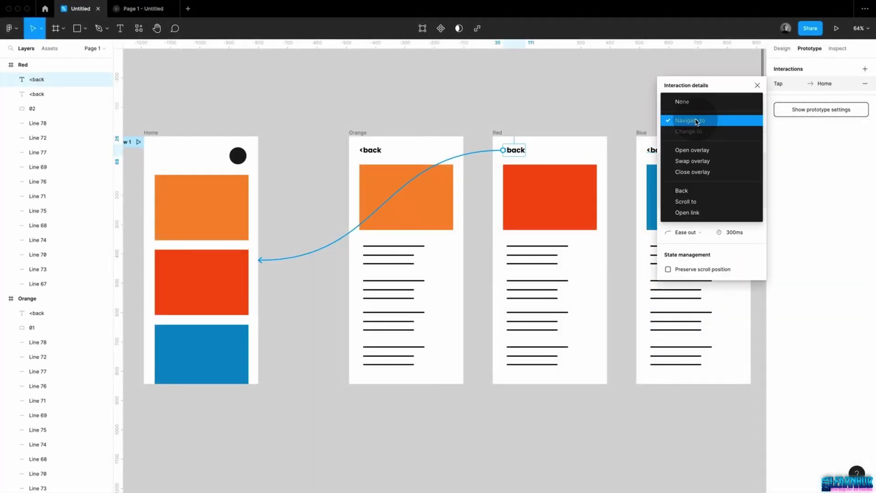
Remove the navigation links to Home from the "<back" labels on the Red and Blue frames
click(699, 190)
click(508, 98)
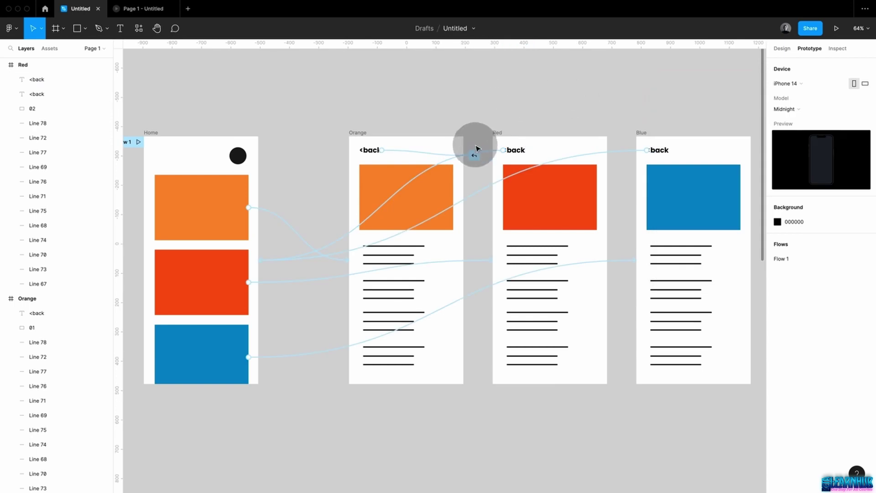
click(492, 154)
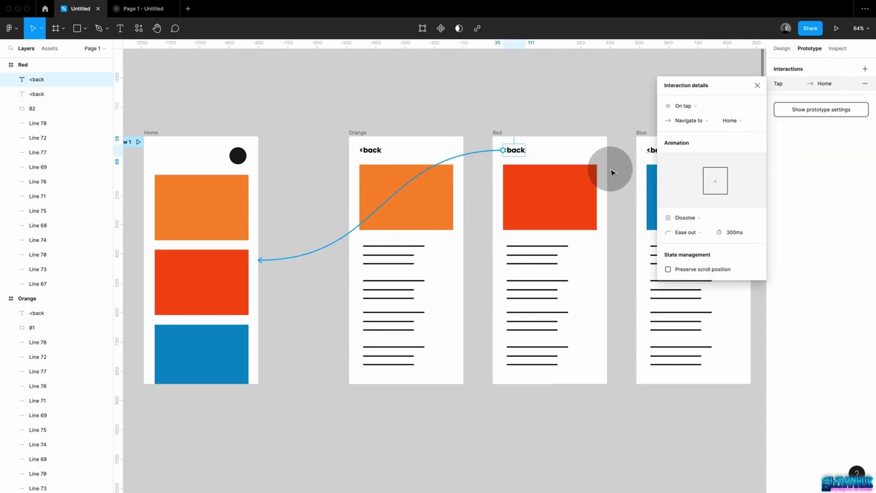
key(BackSpace)
click(659, 150)
drag(671, 150, 258, 260)
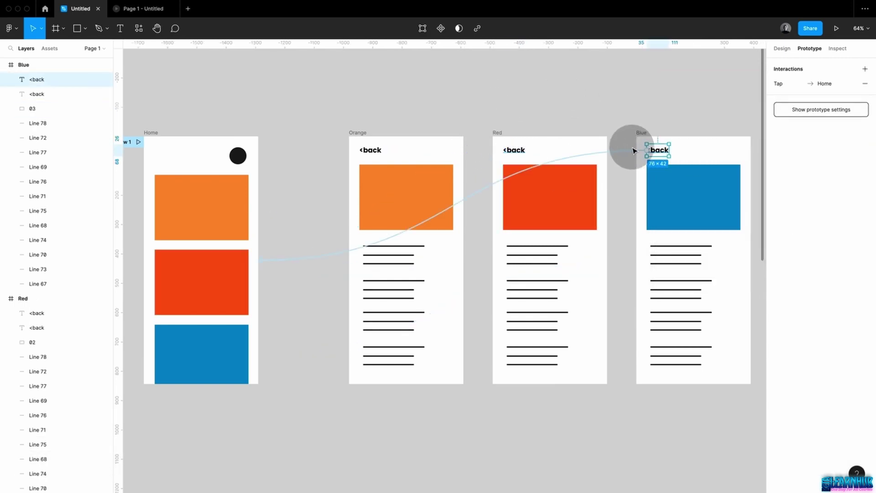
key(BackSpace)
click(478, 102)
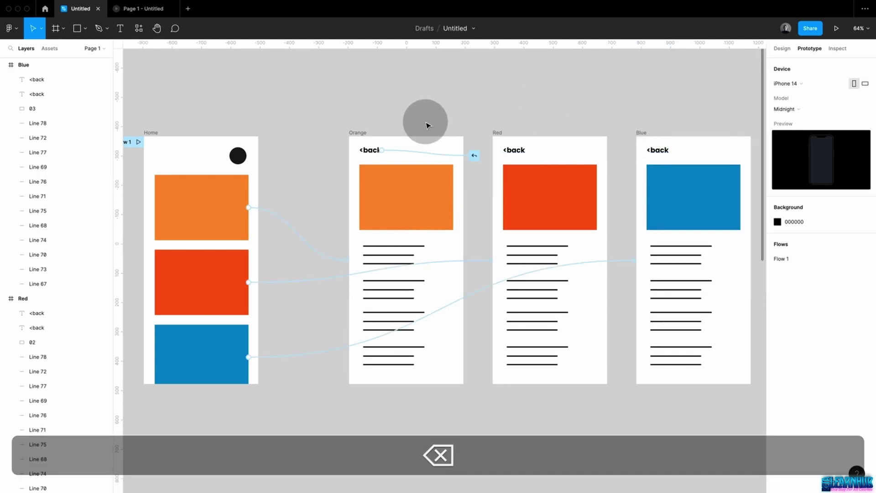
Copy the Orange frame's "<back" label with its Back interaction and paste it into the Red and Blue frames
click(377, 153)
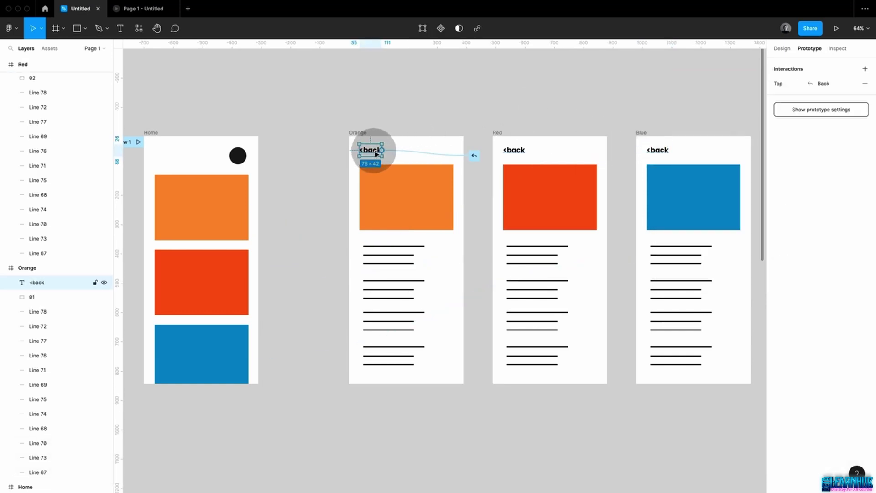
key(super+c)
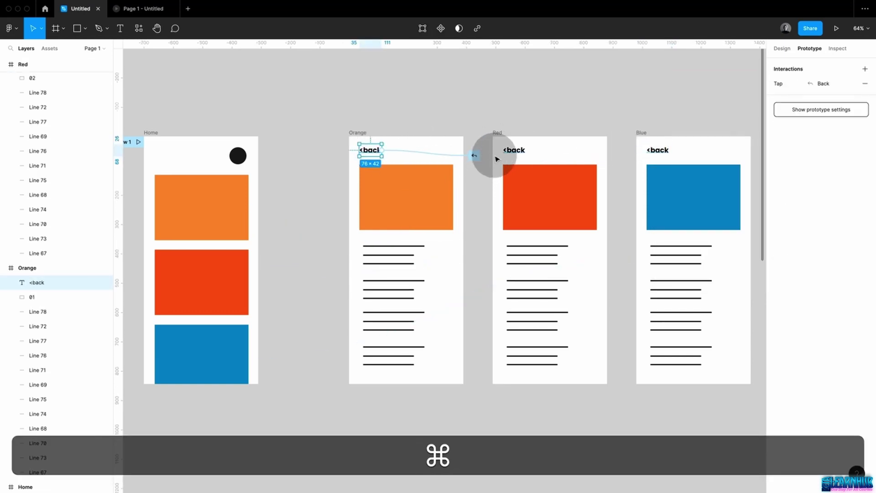
key(super+v)
key(super+v)
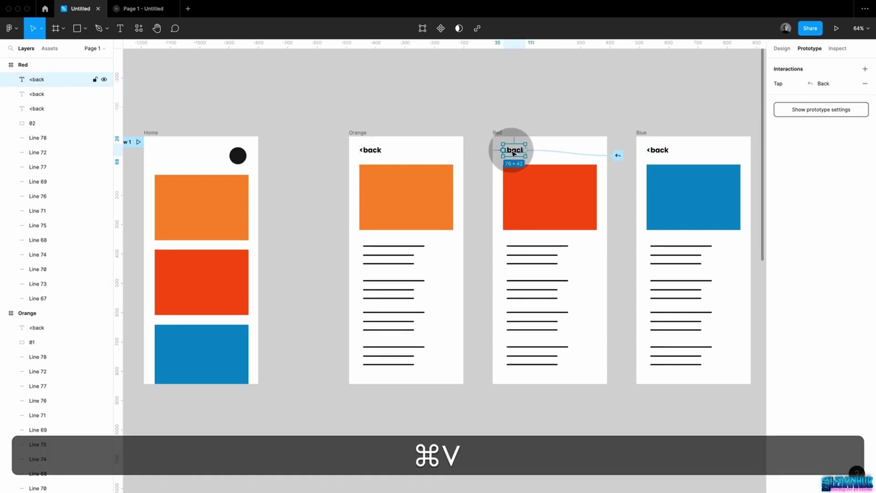
click(666, 150)
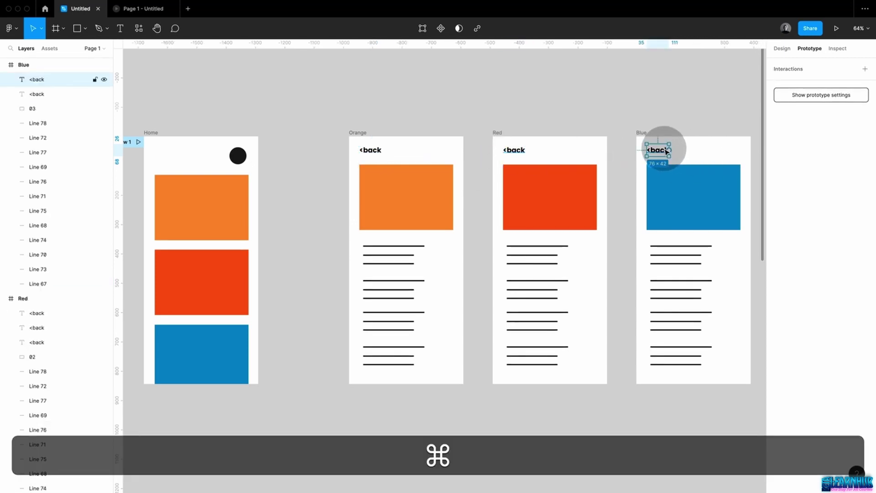
key(super+v)
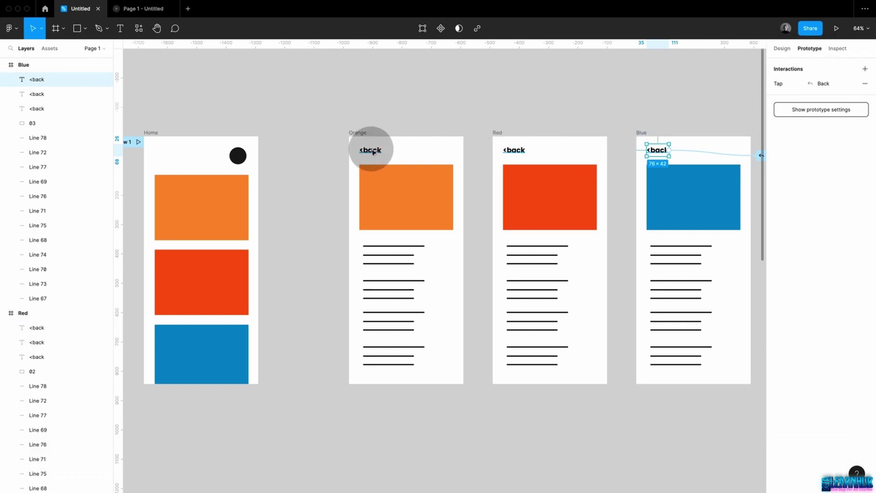
click(558, 122)
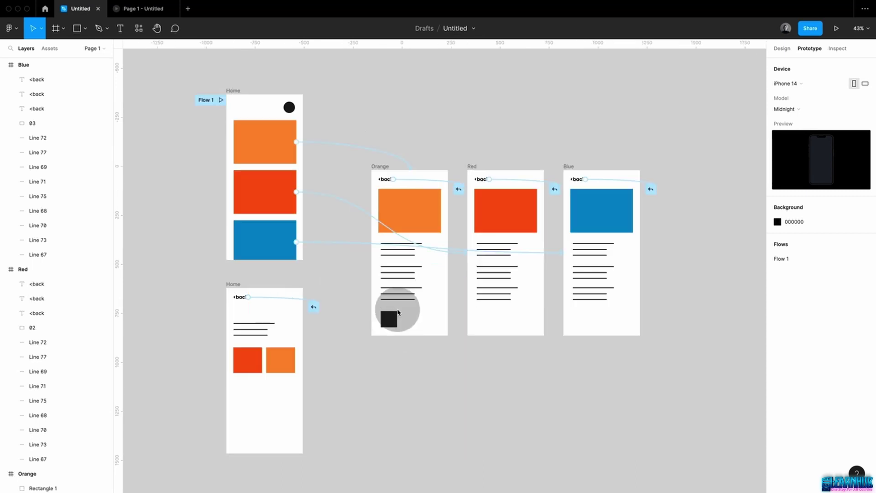
Link the Orange frame's dark square to the lower Home frame and paste copies of the square into the Red and Blue frames
drag(397, 307, 287, 397)
click(389, 315)
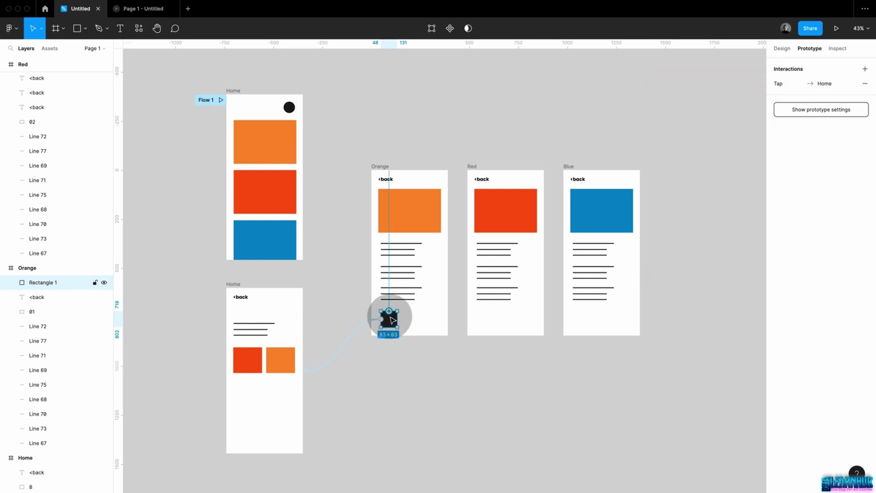
click(473, 167)
shift+click(568, 167)
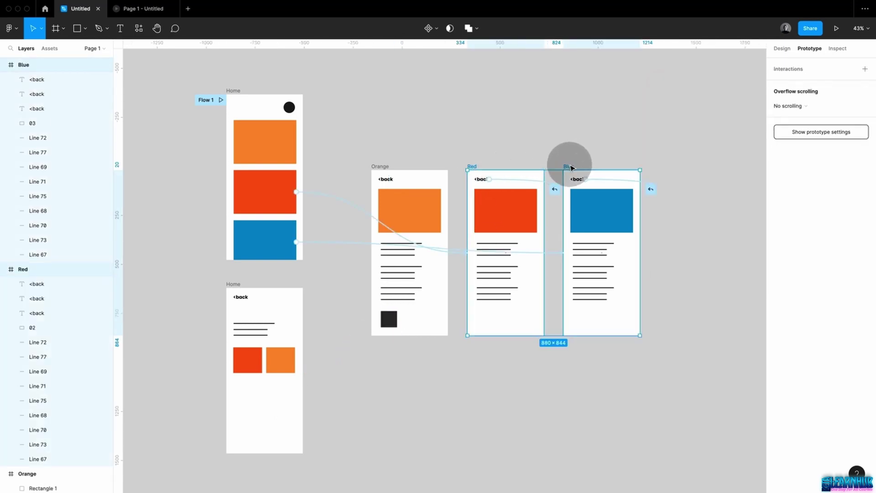
key(super+v)
click(395, 379)
Link the lower Home frame's red thumbnail to the Red frame and its orange thumbnail to the Orange frame
click(250, 360)
drag(262, 360, 529, 336)
click(280, 363)
drag(295, 360, 413, 331)
click(433, 400)
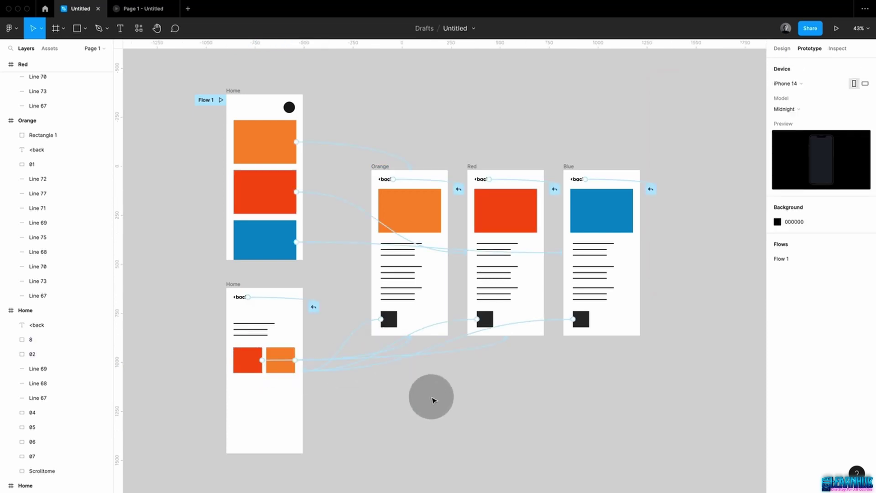
Run the prototype and test the orange and red cards, the dark square, the orange thumbnail and the "<back" links
click(837, 28)
click(449, 166)
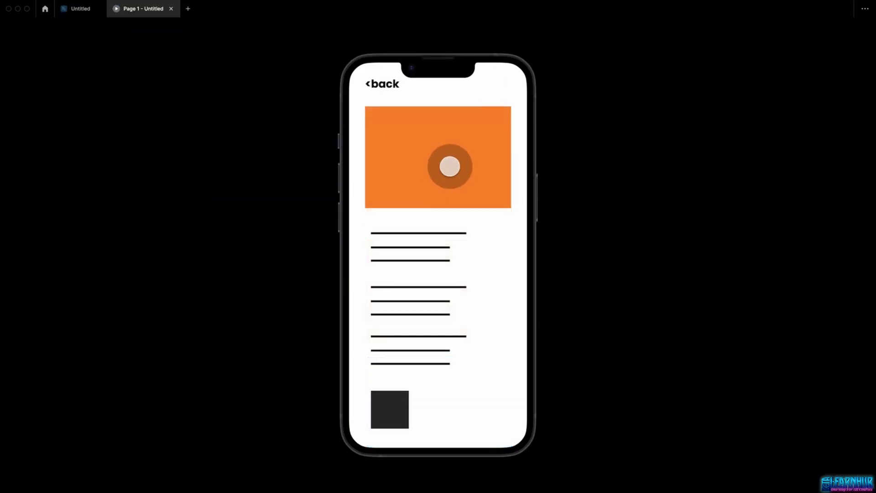
click(387, 86)
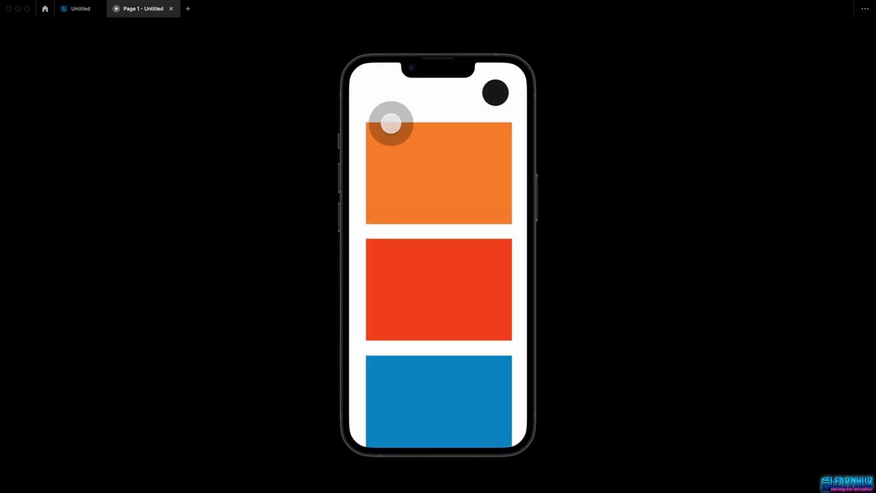
click(425, 270)
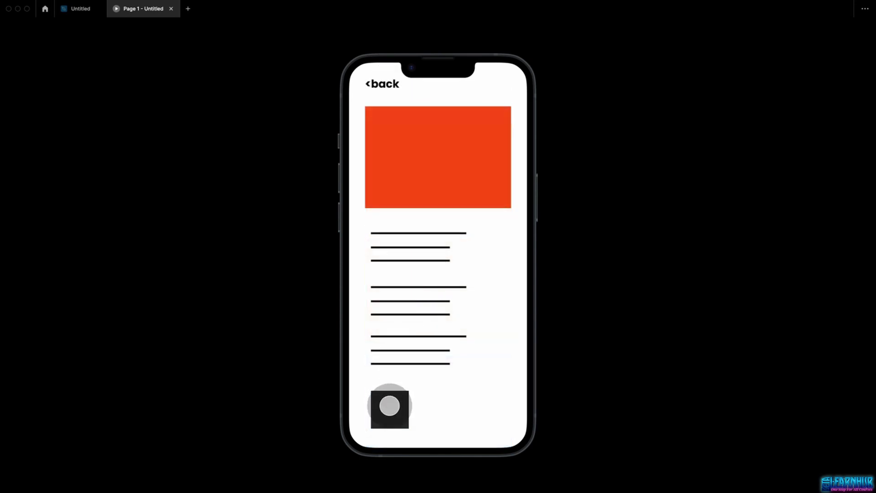
click(389, 406)
click(478, 237)
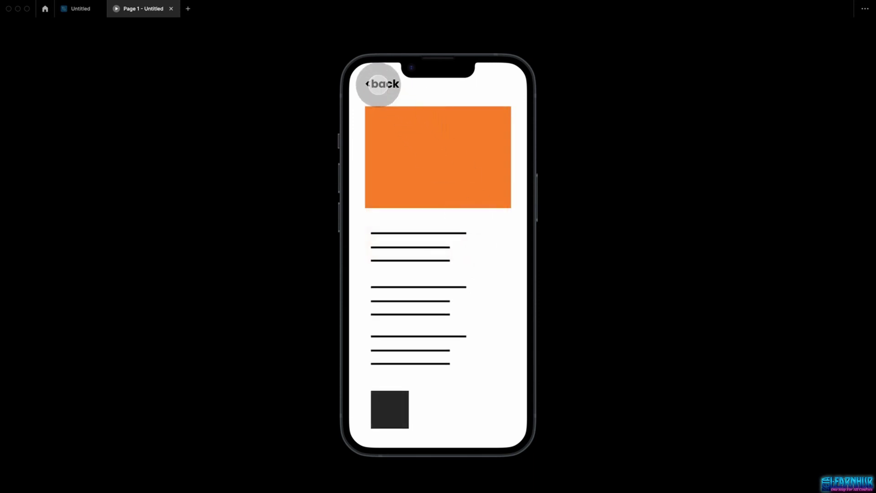
click(378, 85)
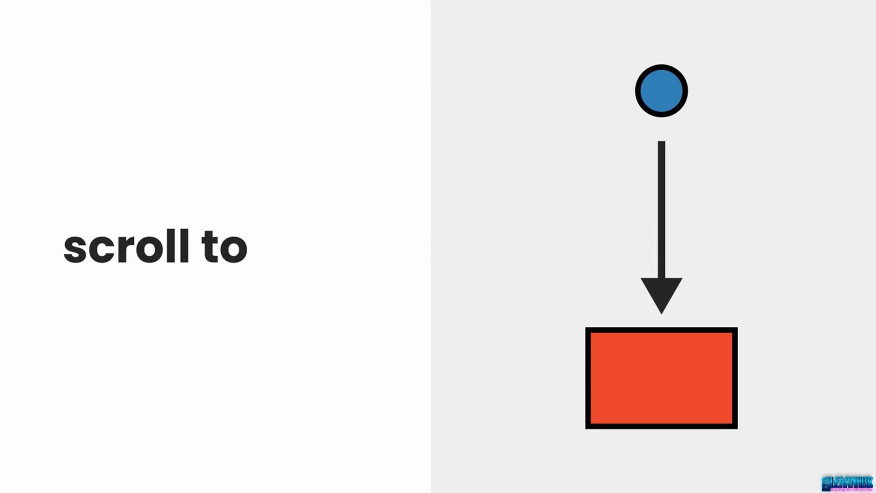
Turn off Clip content on the Home frame and connect its circle to the Scrolltome rectangle with an on-click Scroll to action
click(422, 85)
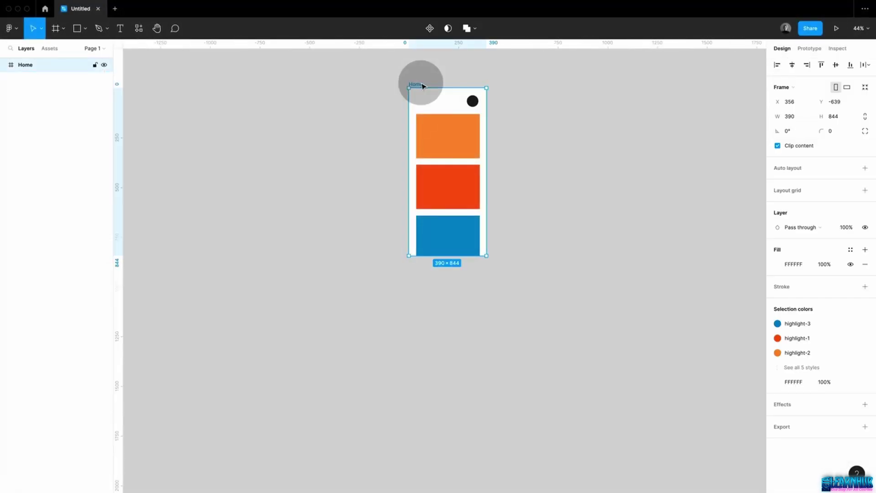
click(777, 145)
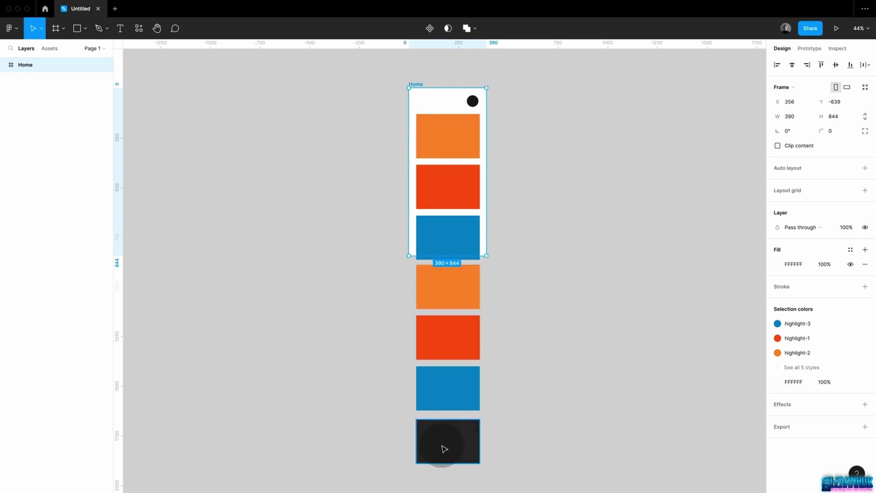
click(473, 100)
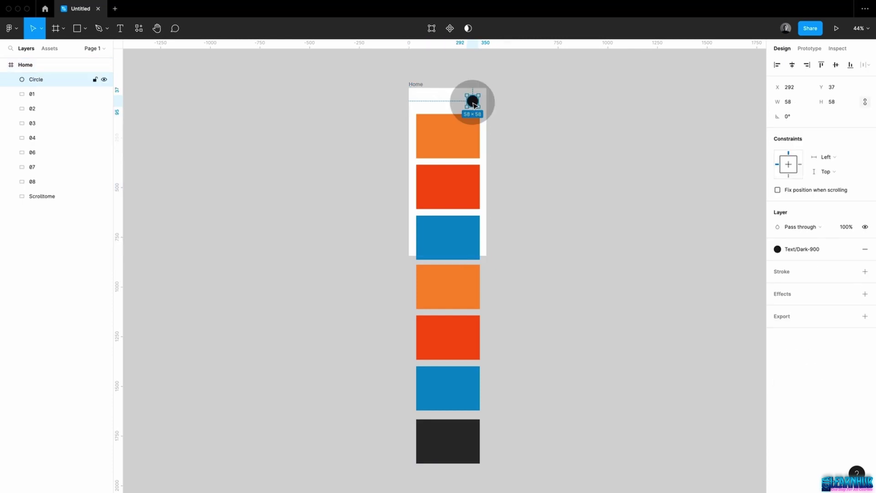
click(809, 50)
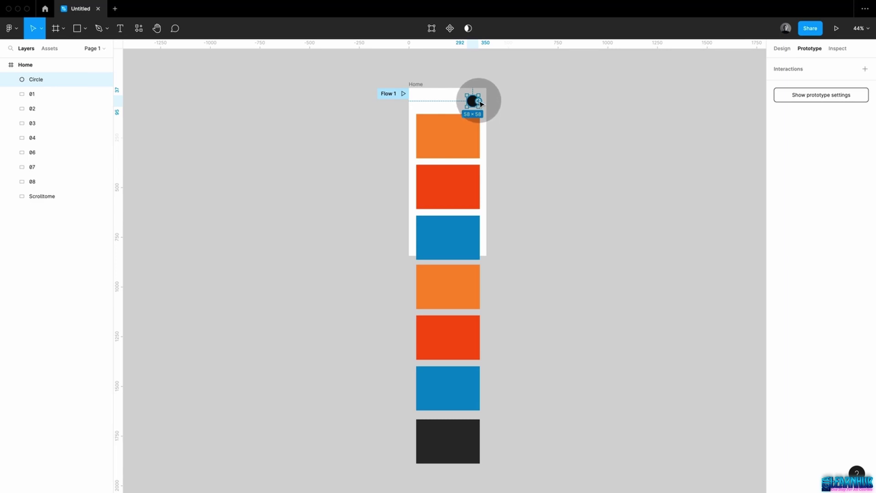
drag(479, 101, 480, 454)
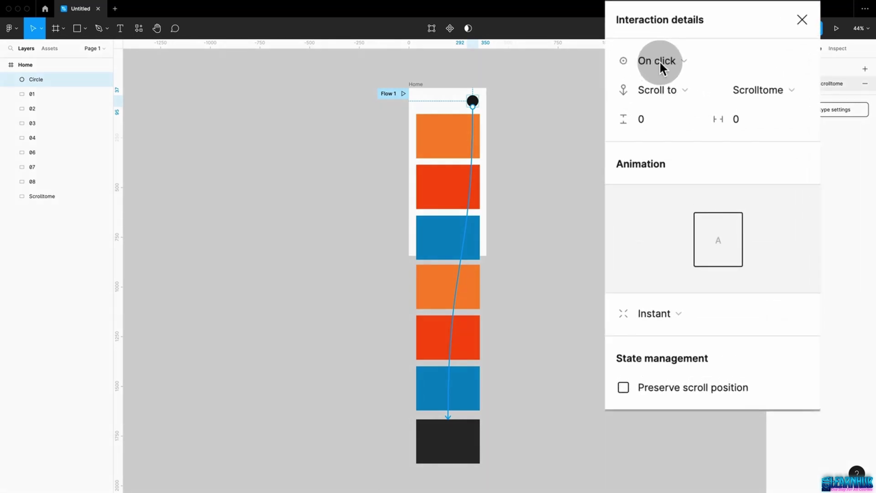
click(661, 88)
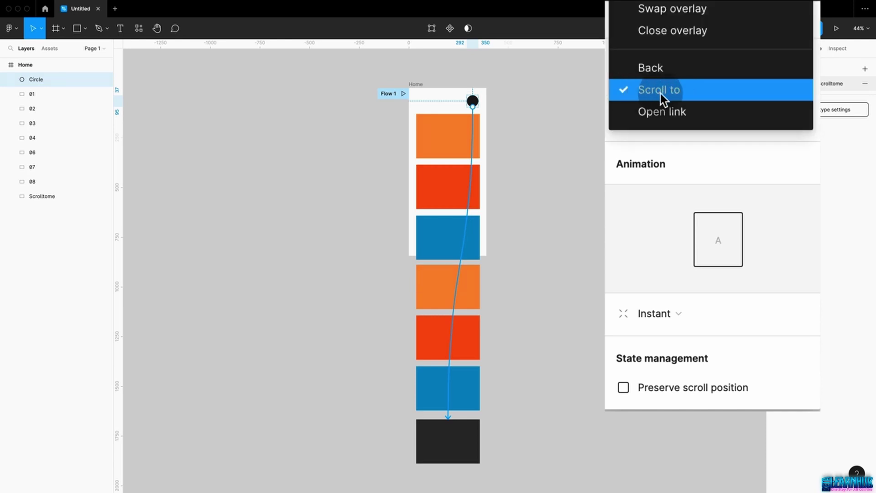
click(664, 93)
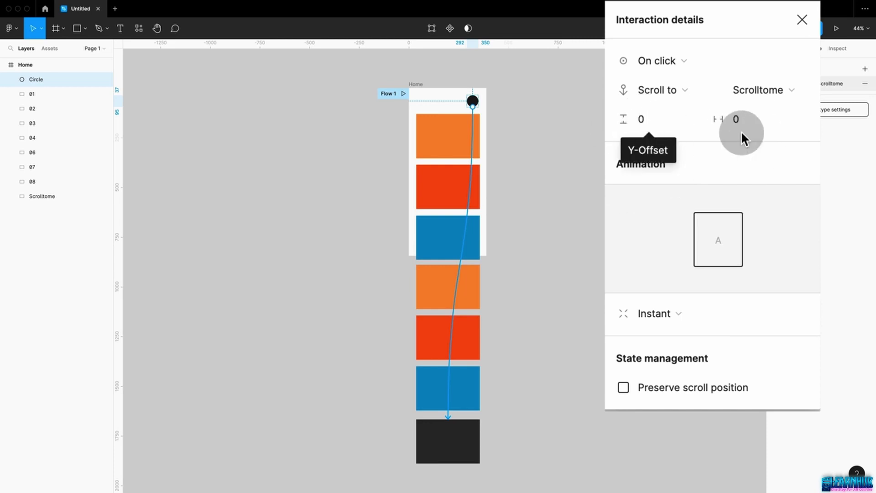
Change the circle's scroll interaction from Instant to Animate, keeping Ease out as the easing
click(664, 315)
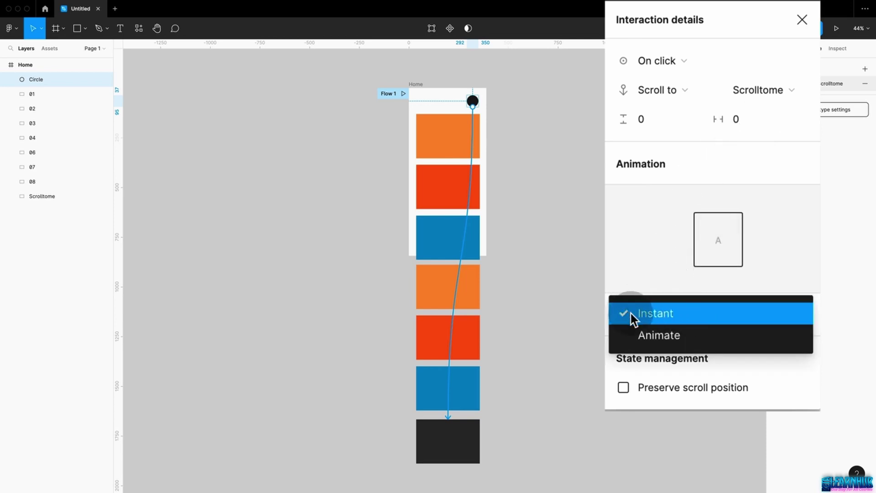
click(668, 332)
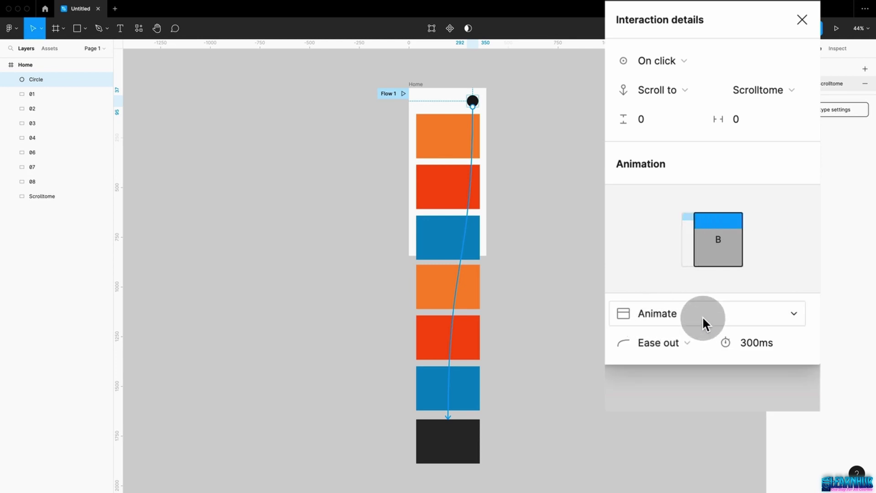
click(690, 344)
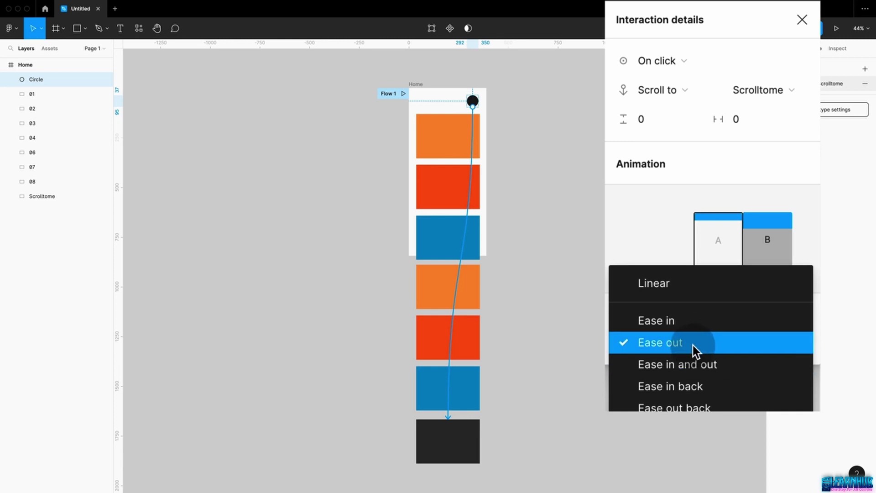
click(692, 345)
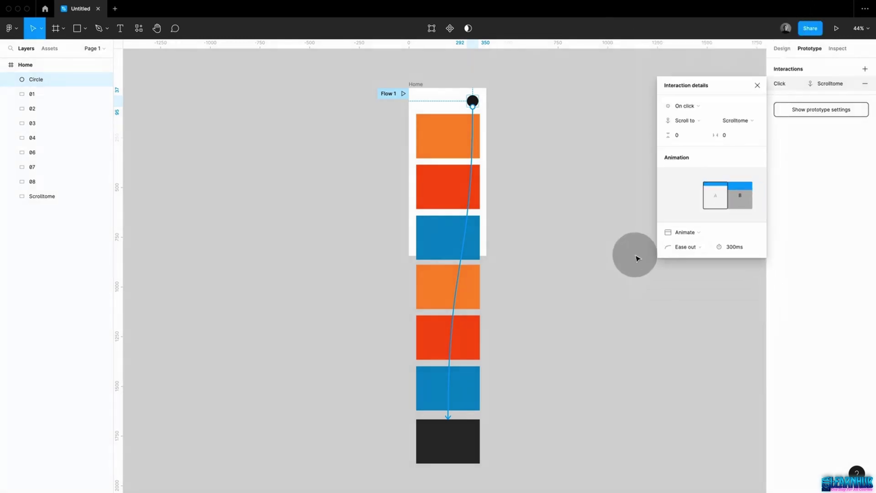
Run the prototype and test the scroll interaction on the black circle
click(636, 259)
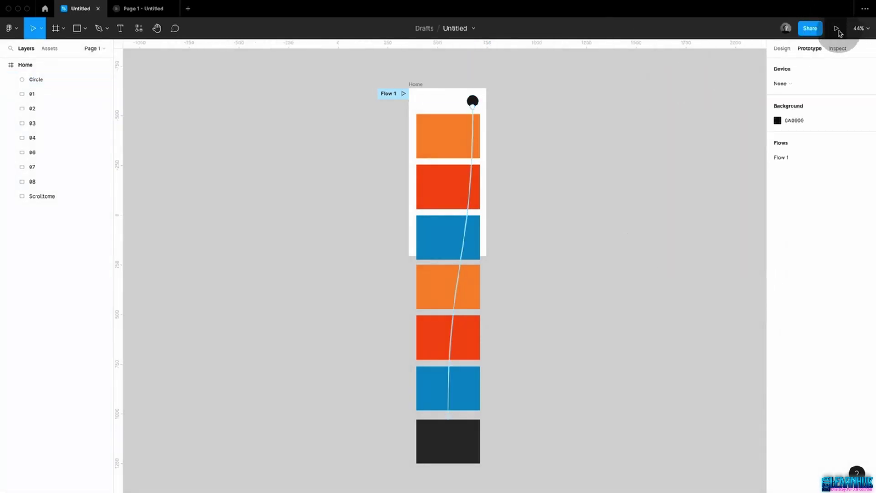
click(836, 28)
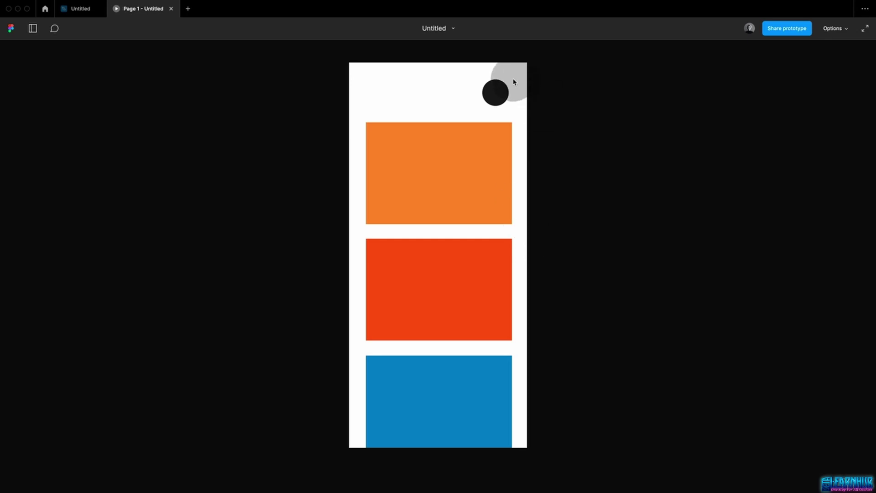
click(494, 98)
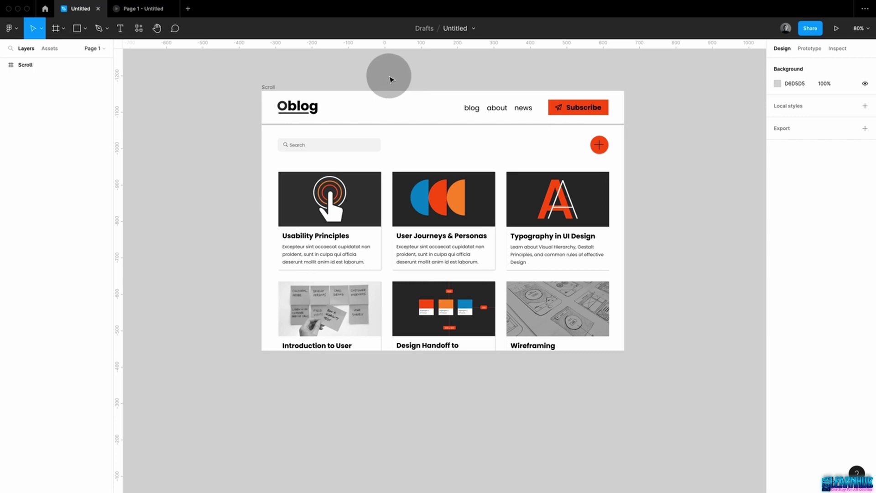
Turn off Clip content on the Scroll frame and view the full blog page down to the News section
click(268, 87)
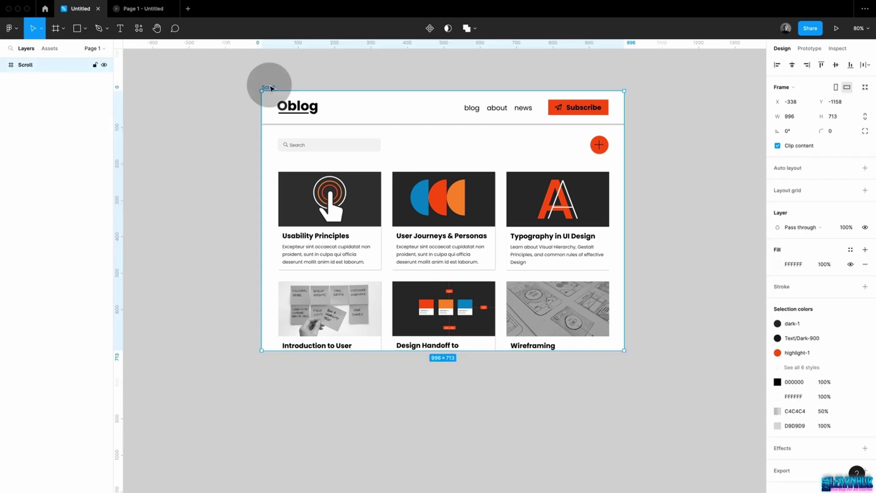
click(778, 146)
click(674, 253)
ctrl+scroll(675, 252, down, 2)
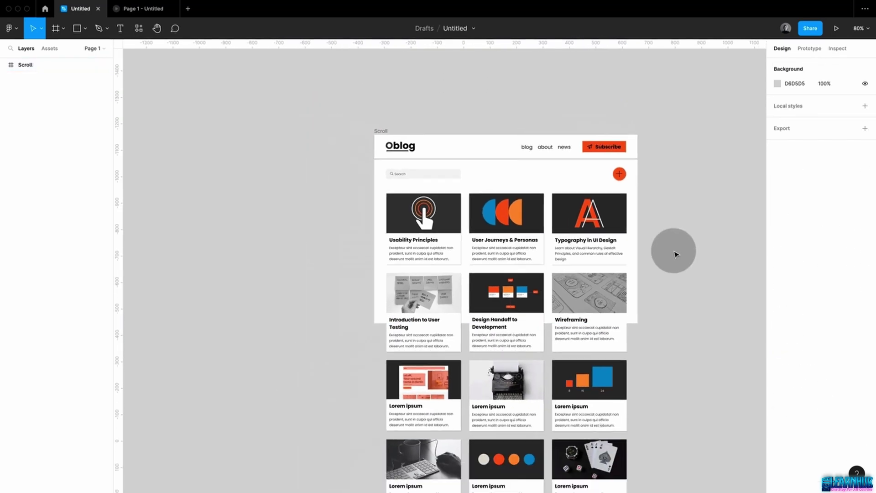
scroll(675, 252, down, 5)
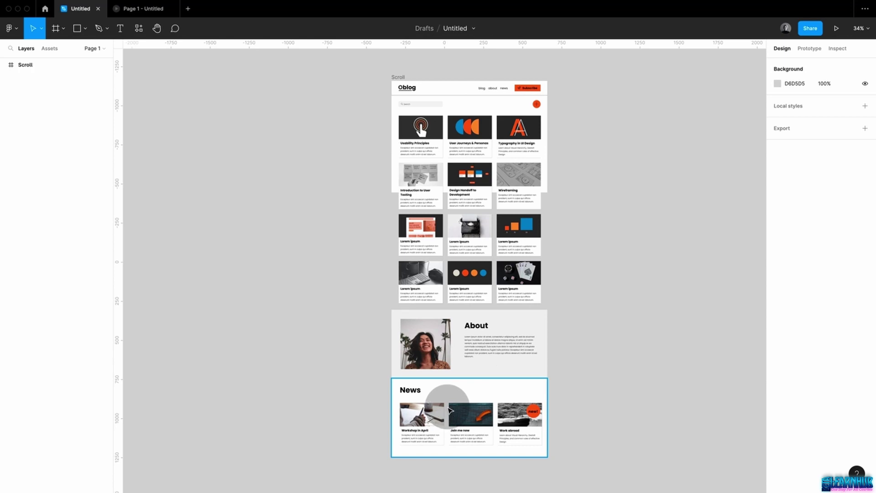
Connect the navigation's about link to AboutSection and its news link to NewsSection with on-click Scroll to actions
click(496, 90)
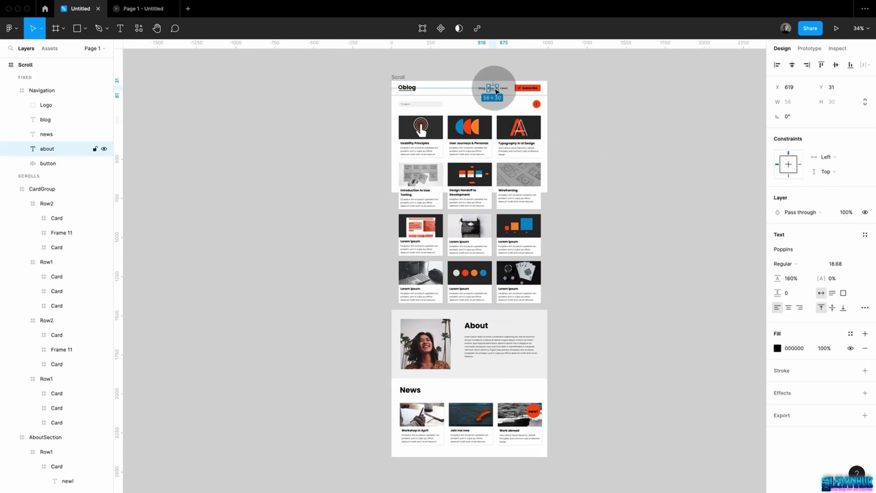
click(811, 49)
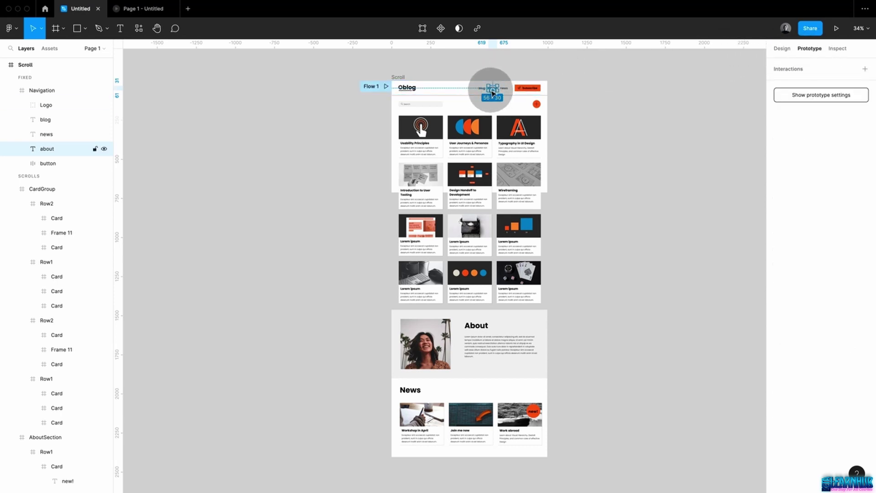
drag(493, 91, 483, 320)
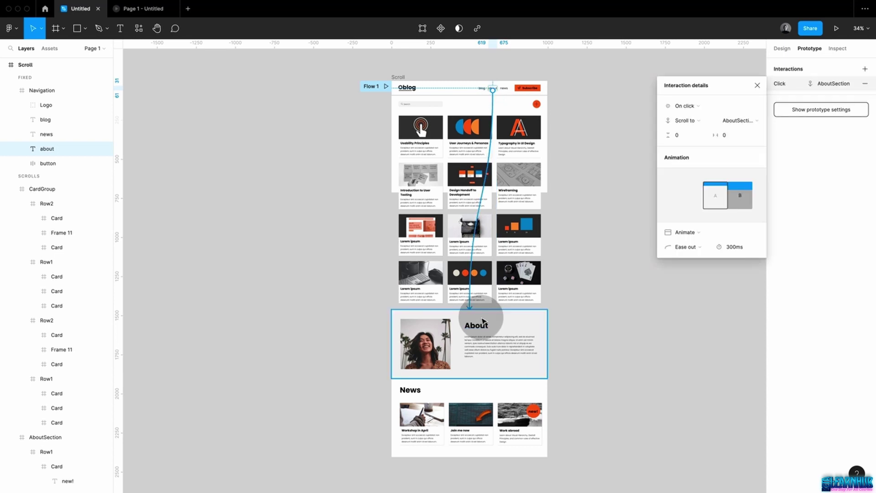
click(622, 266)
double_click(505, 90)
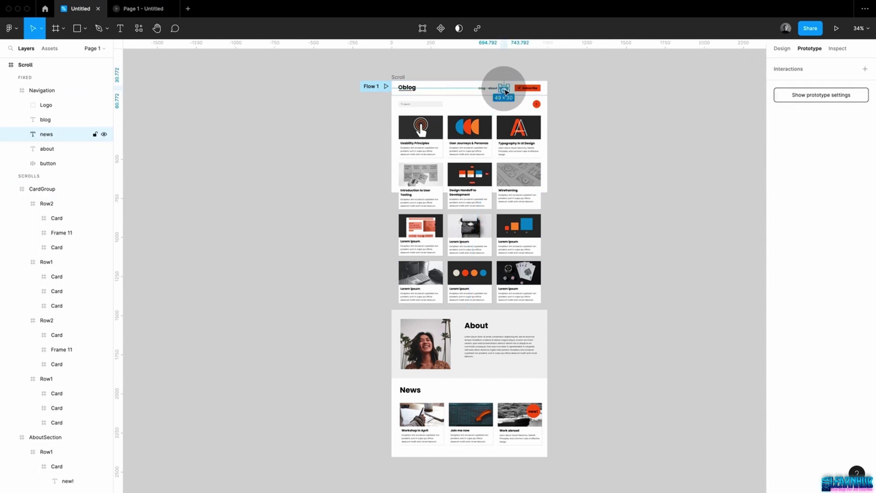
drag(506, 91, 784, 80)
Run the prototype and test the about, news and blog links in the navigation bar
click(836, 29)
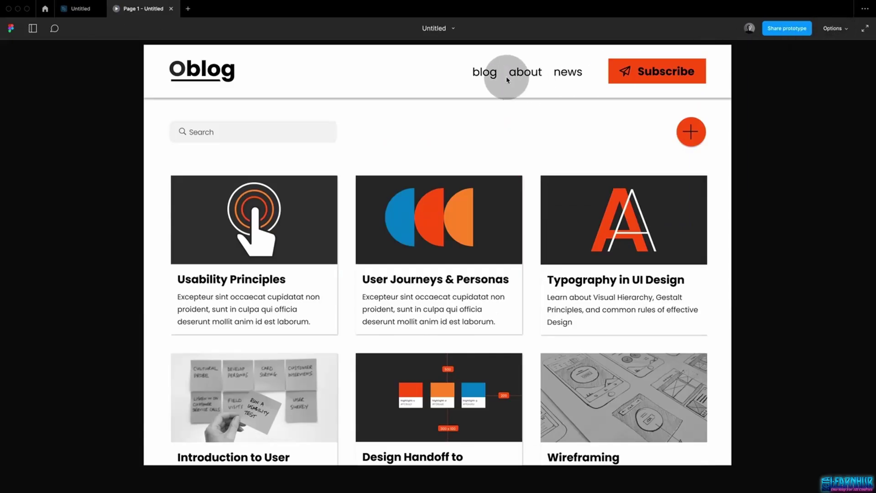
click(532, 79)
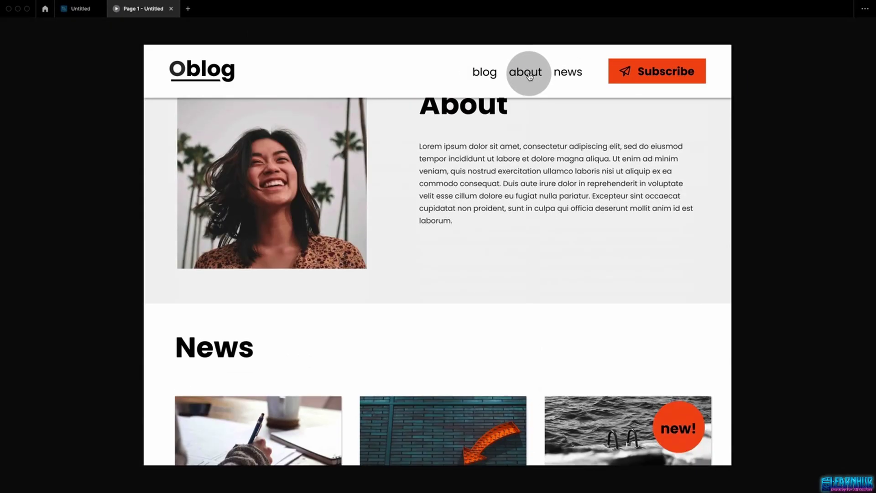
click(567, 78)
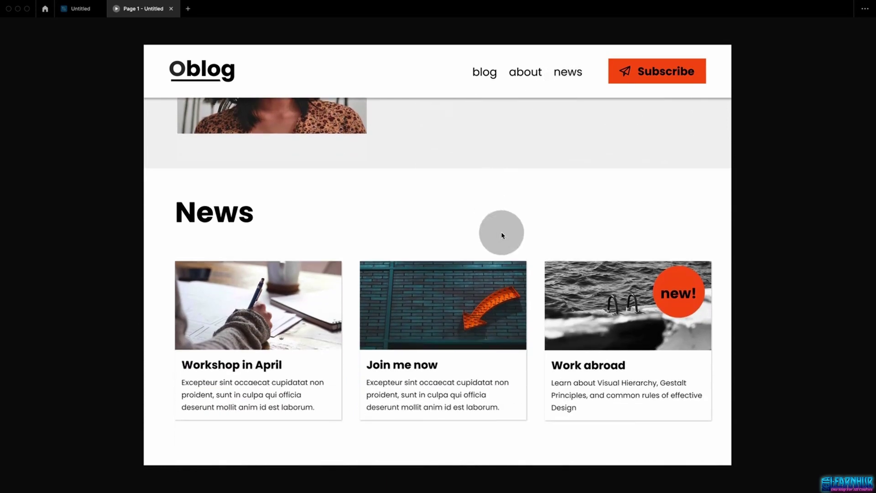
click(525, 75)
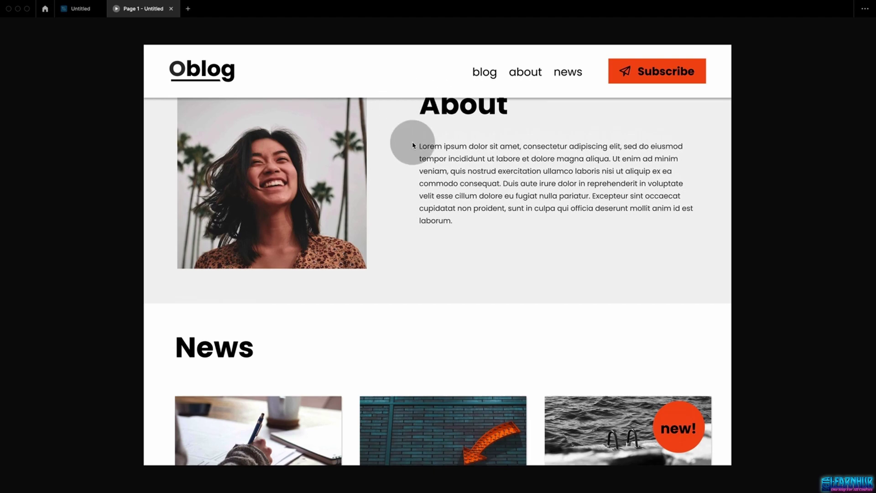
click(483, 72)
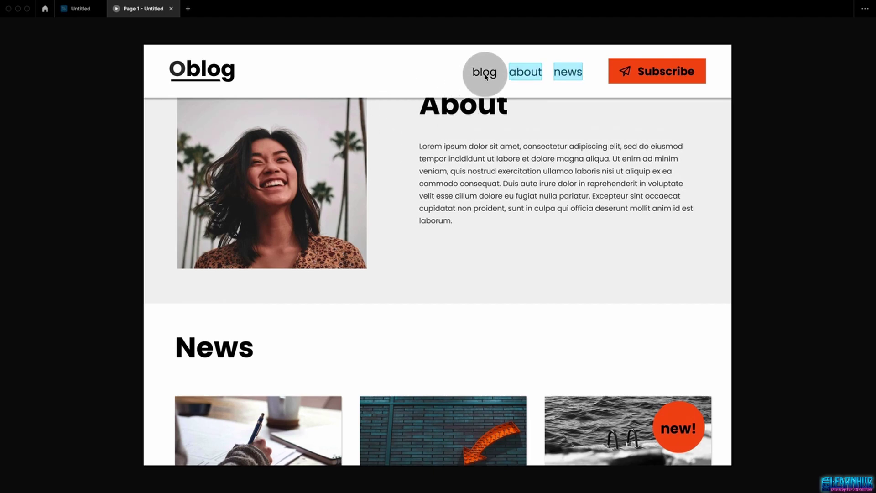
scroll(466, 115, up, 10)
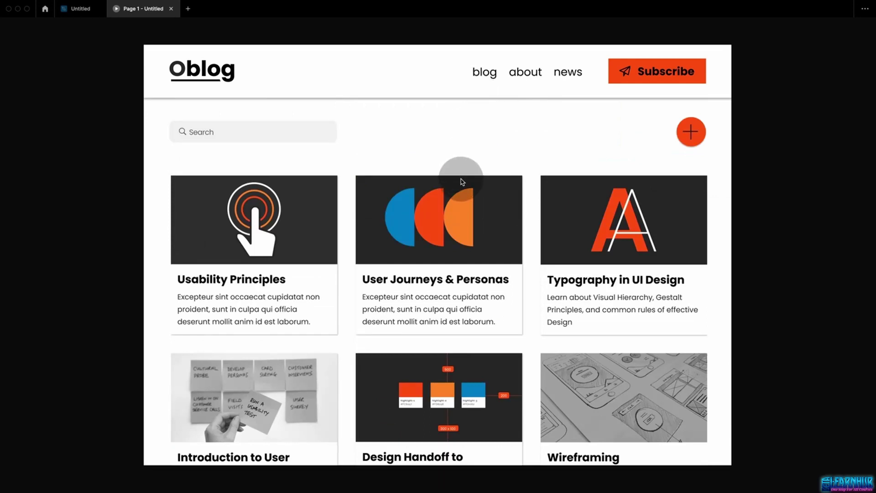
Return to the design file and connect the blog link to the User Journeys & Personas card image with an on-click Scroll to action
key(ctrl+shift+Tab)
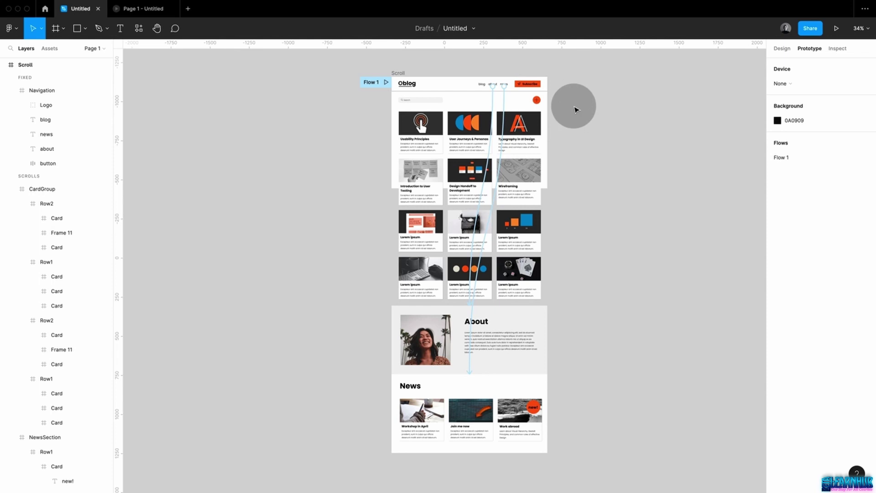
click(479, 87)
click(484, 85)
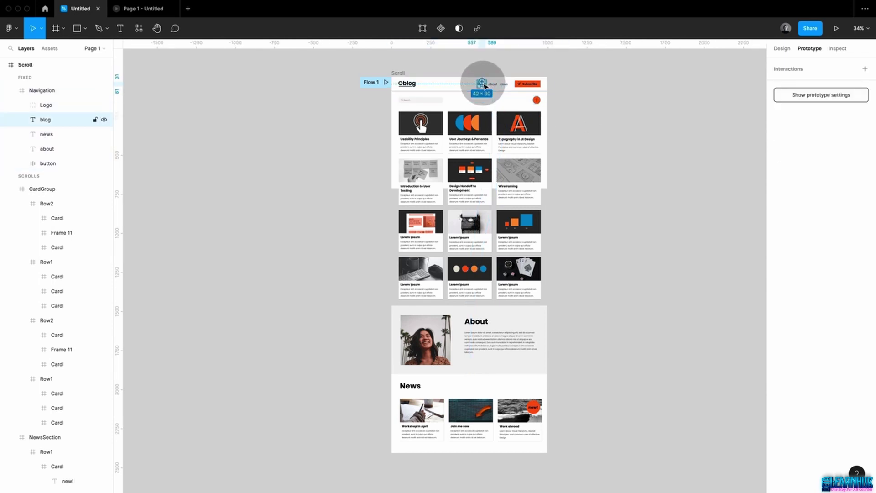
drag(482, 83, 469, 119)
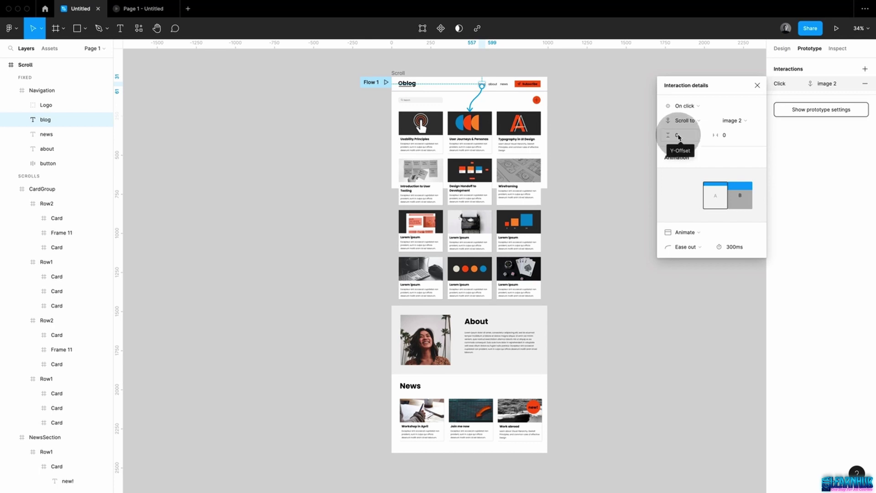
click(572, 105)
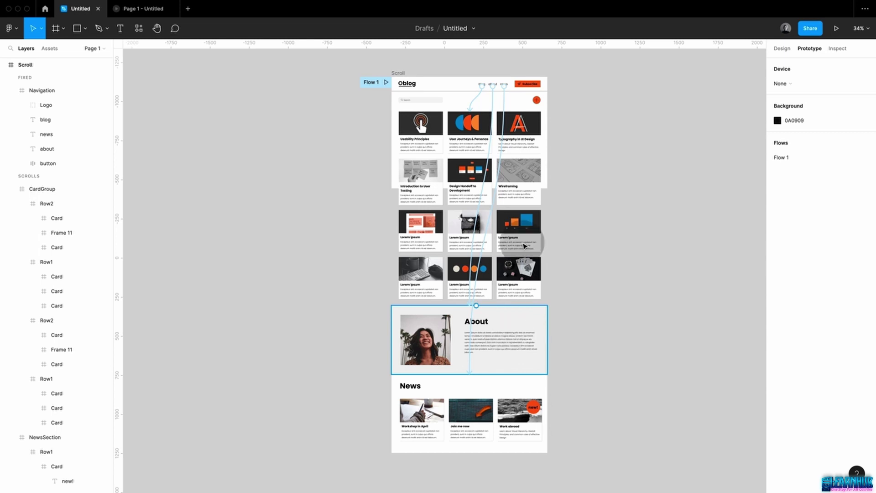
Check the size of the Navigation bar and the AboutSection frame in their design properties
click(450, 86)
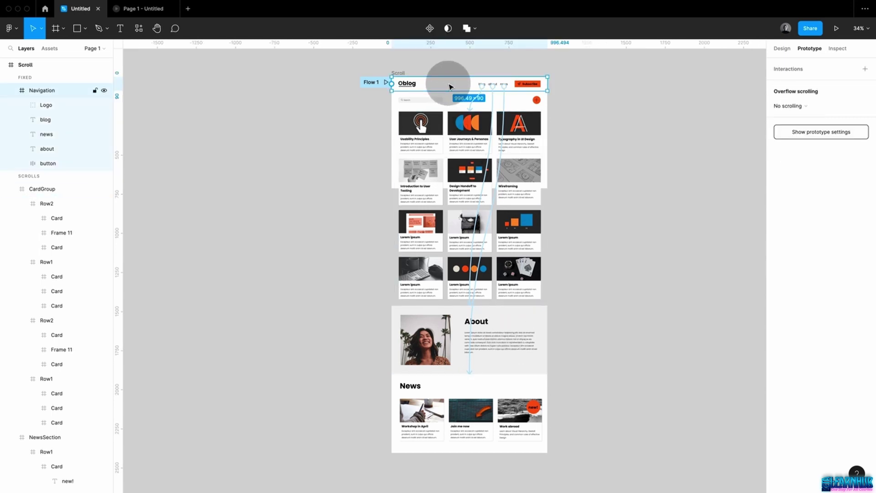
click(782, 48)
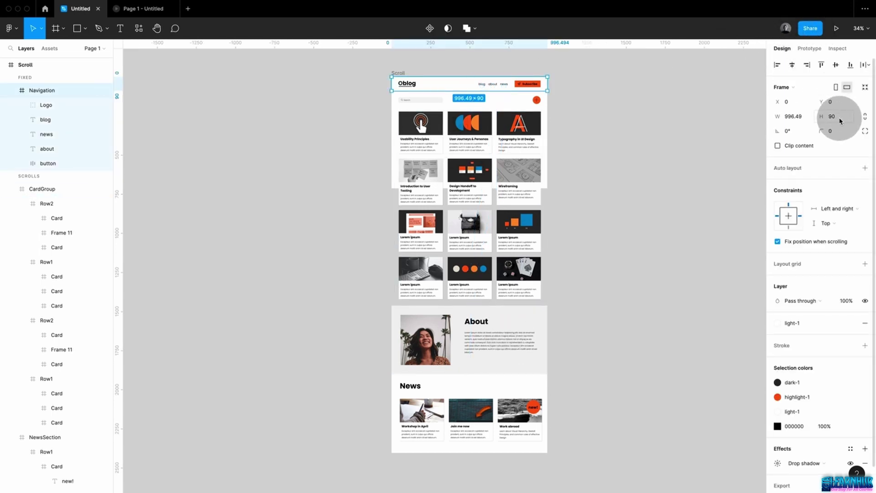
click(537, 314)
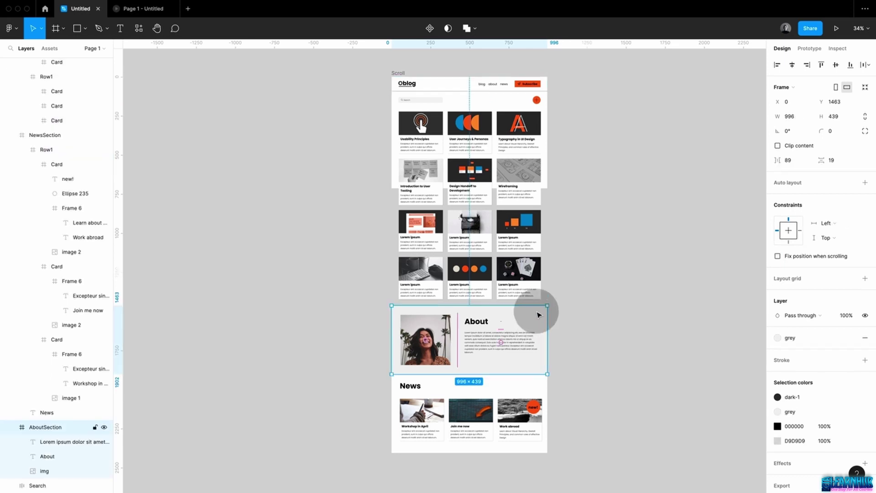
click(599, 113)
Set the Y-offset of the about link's Scroll to interaction to -90
click(492, 84)
click(493, 84)
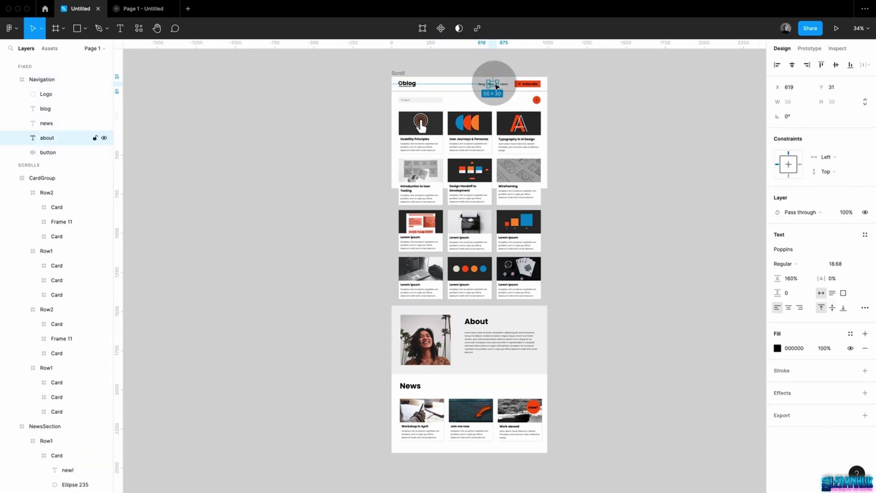
click(808, 48)
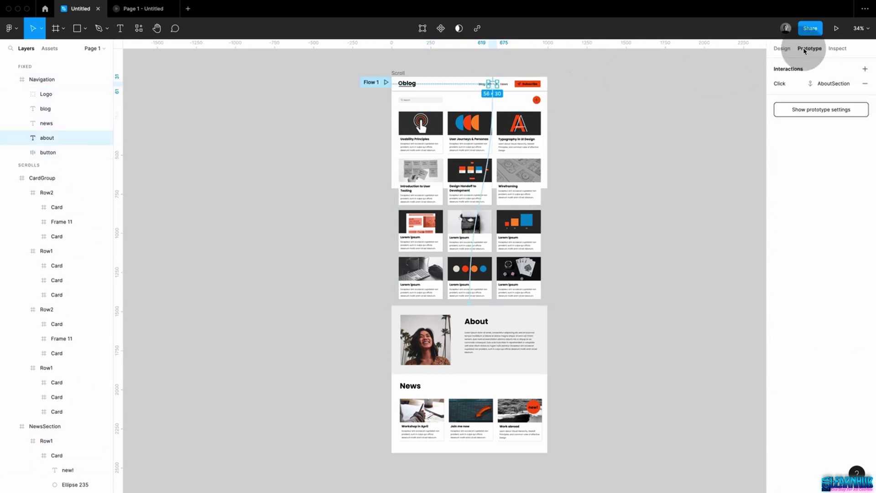
click(475, 223)
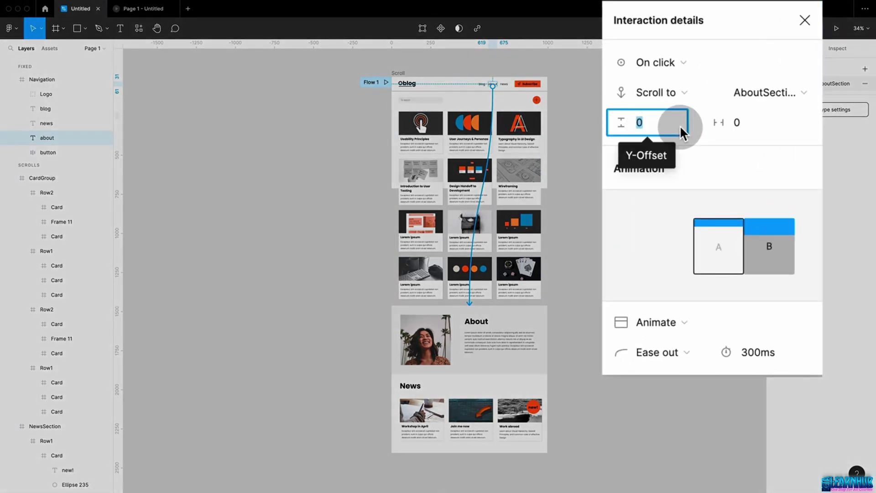
key(BackSpace)
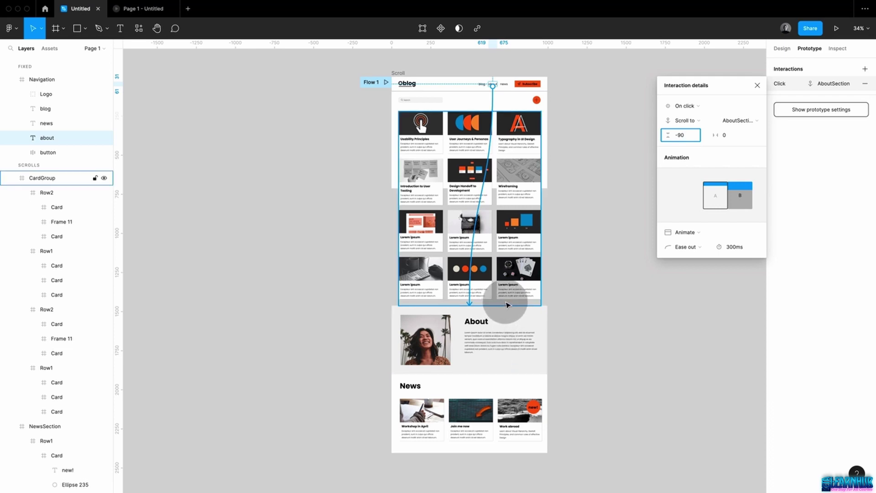
click(572, 123)
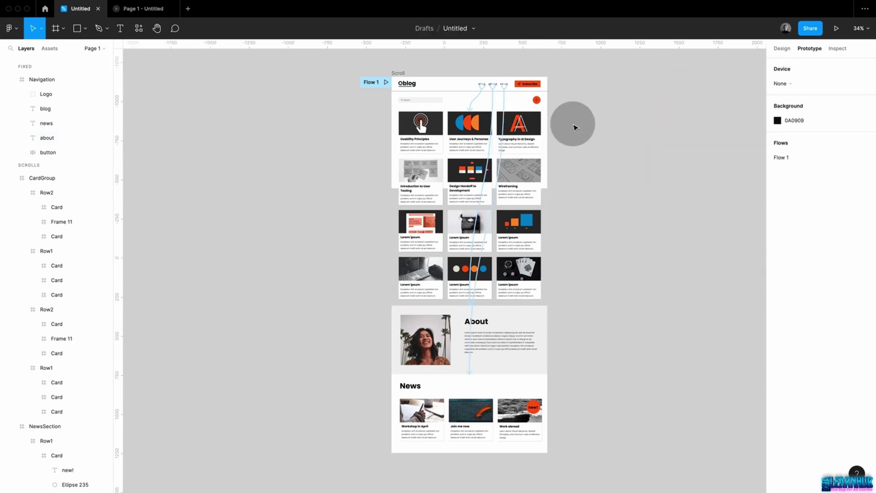
Select the about and news links together and set the Y-offset of their Scroll to interactions to -90
click(503, 86)
click(569, 106)
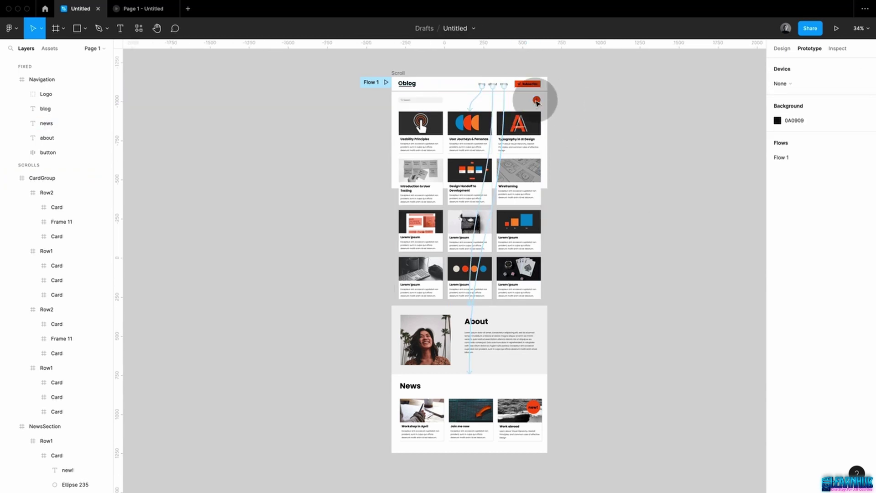
shift+super+click(494, 107)
shift+super+click(503, 84)
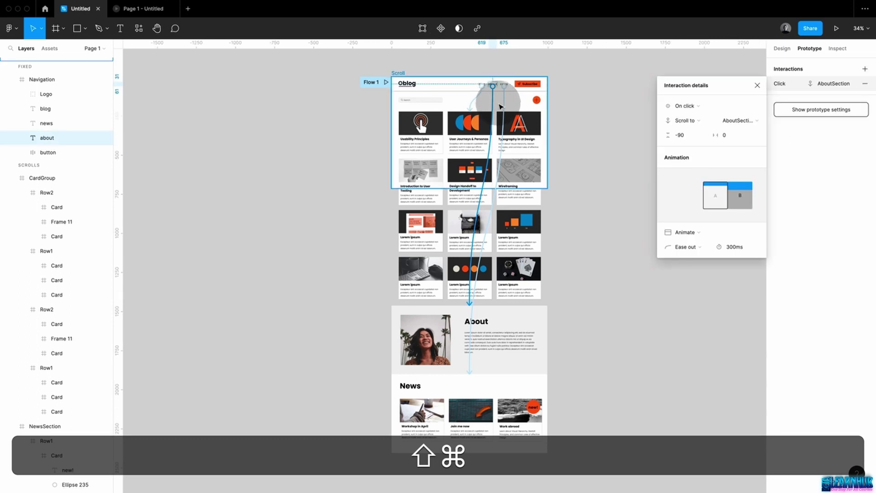
shift+super+click(492, 85)
click(687, 137)
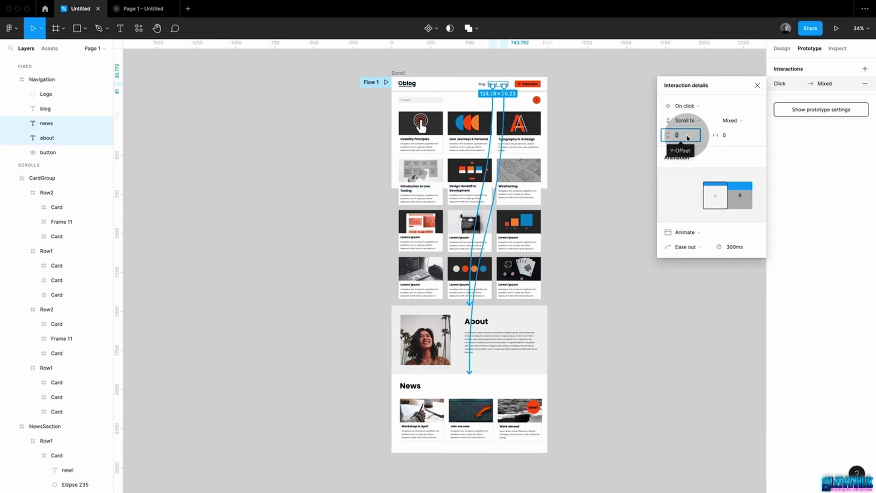
text(-)
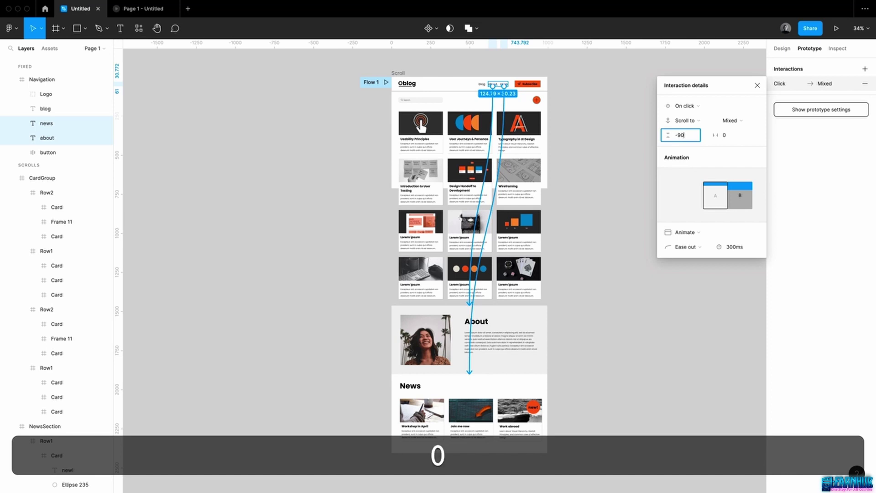
text(90)
key(Return)
click(608, 114)
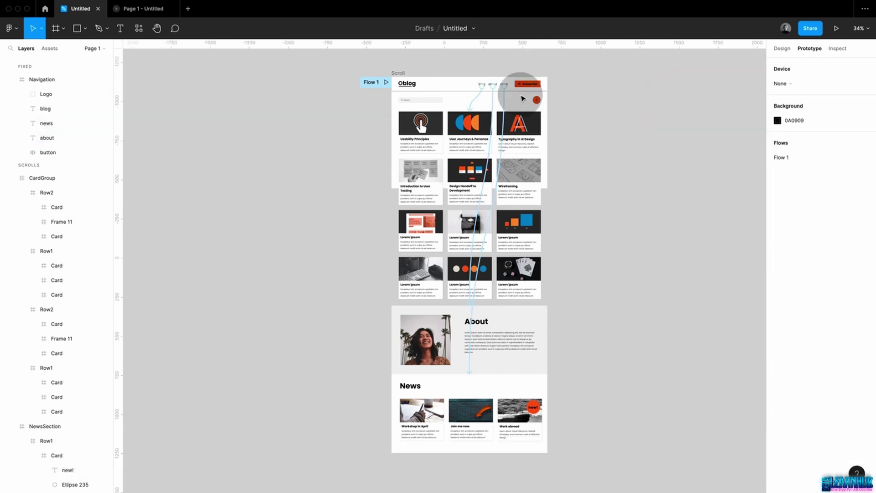
Measure the distance from the Scroll frame's top edge to the first row of cards with a temporary rectangle, and delete it
drag(479, 98, 471, 137)
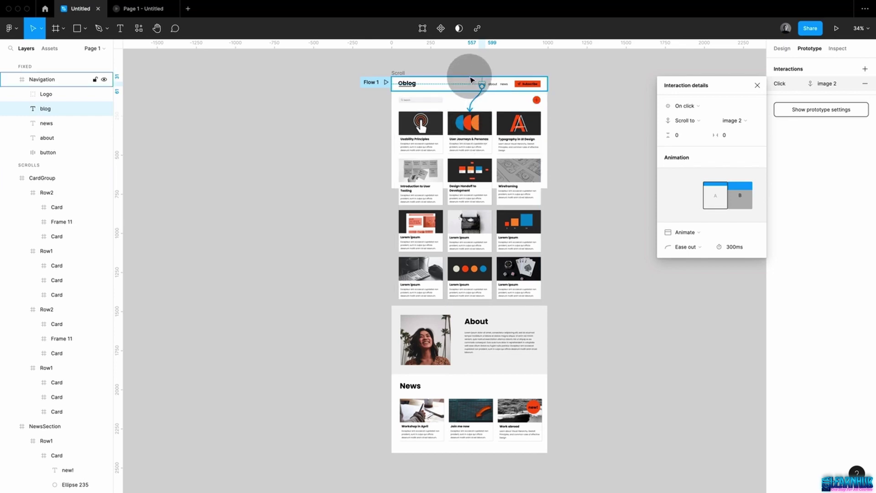
click(568, 99)
scroll(568, 99, up, 5)
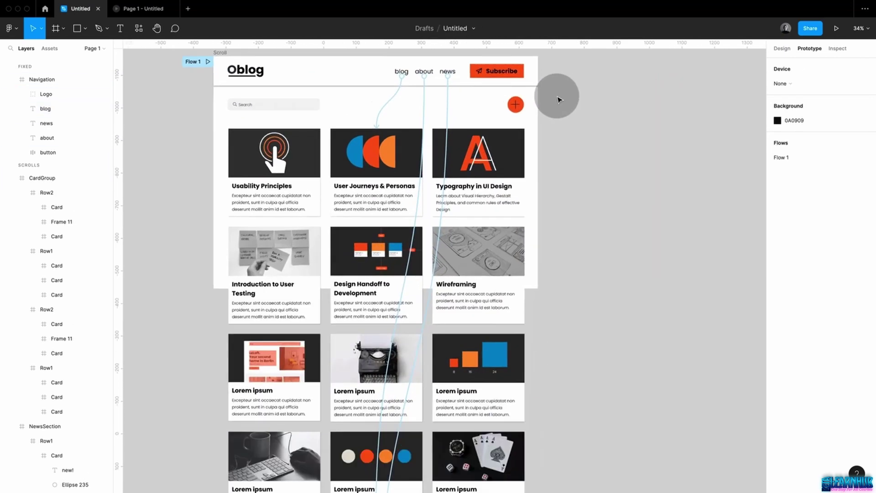
scroll(559, 100, left, 6)
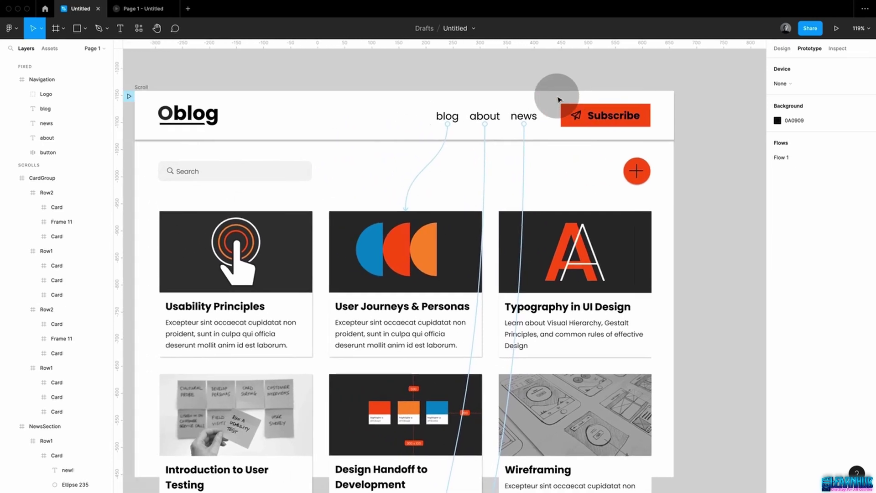
key(r)
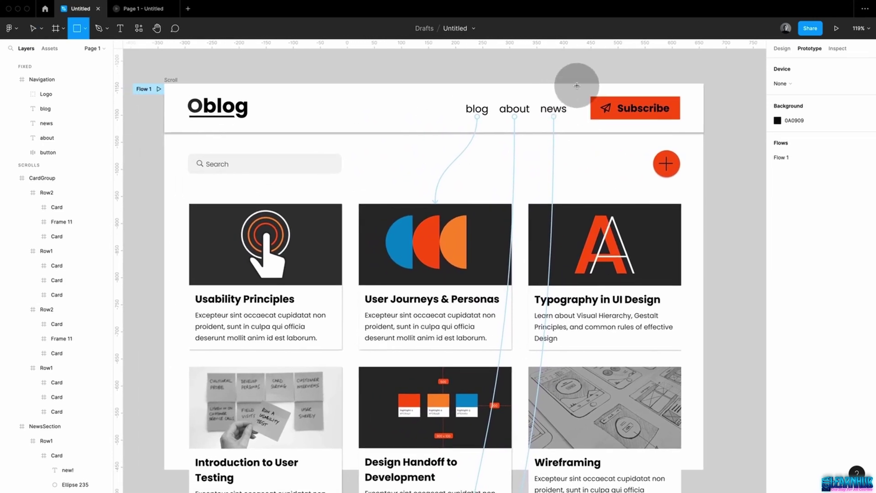
drag(576, 83, 591, 205)
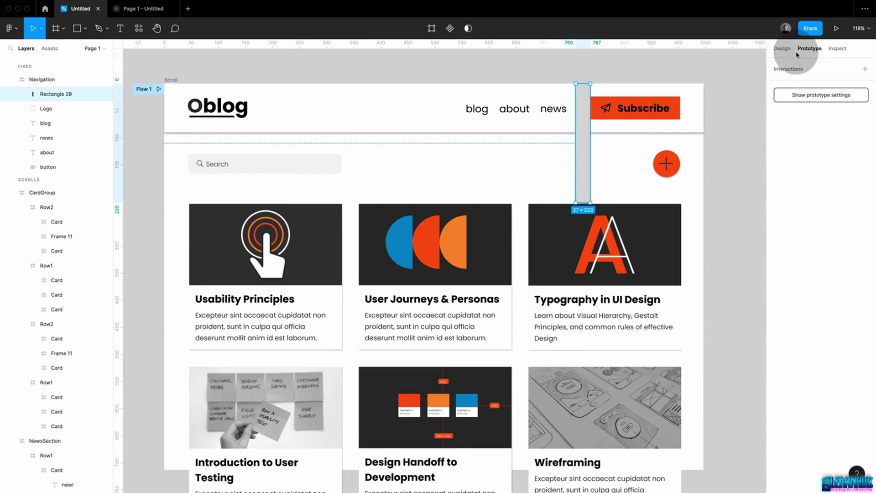
click(782, 48)
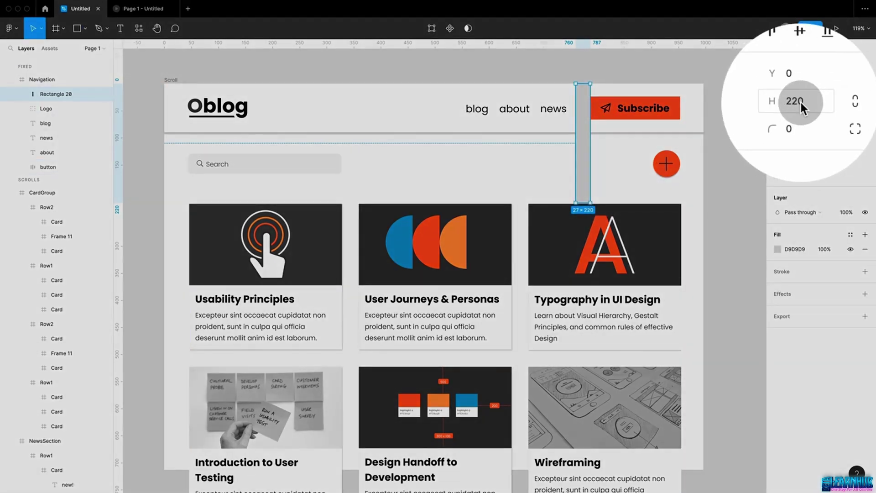
key(Delete)
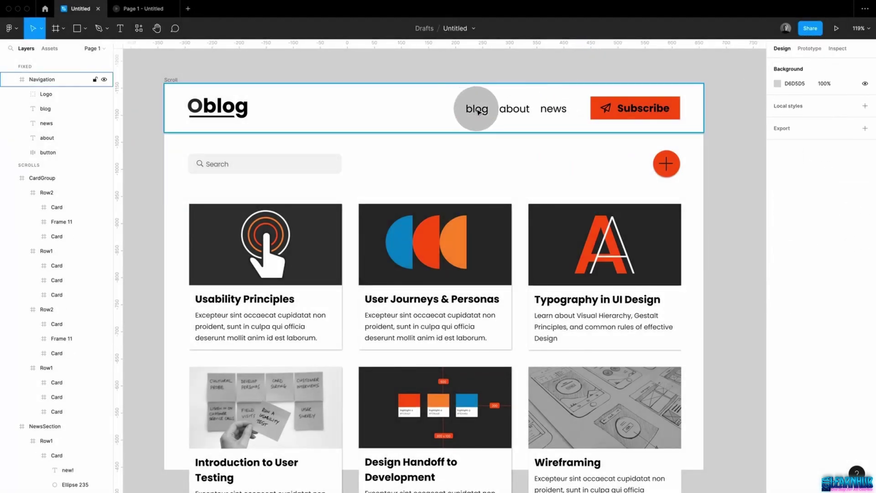
Set the Y-offset of the blog link's Scroll to interaction to -220
click(818, 50)
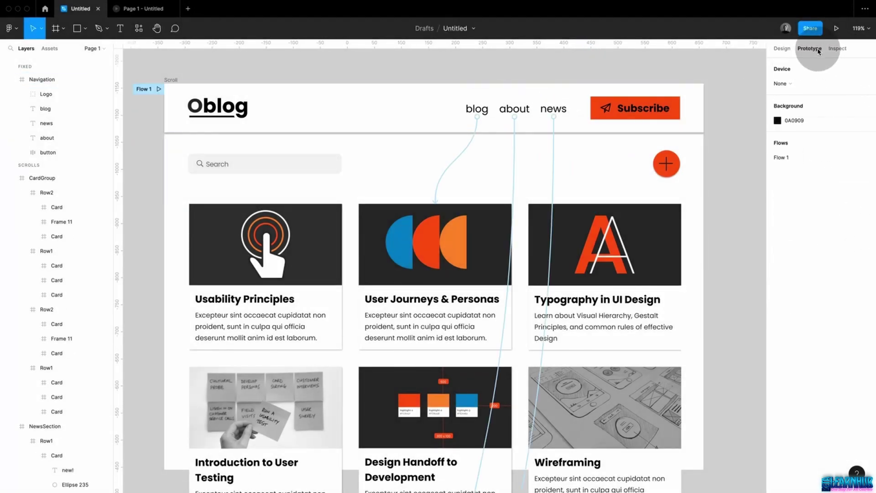
click(457, 157)
click(684, 136)
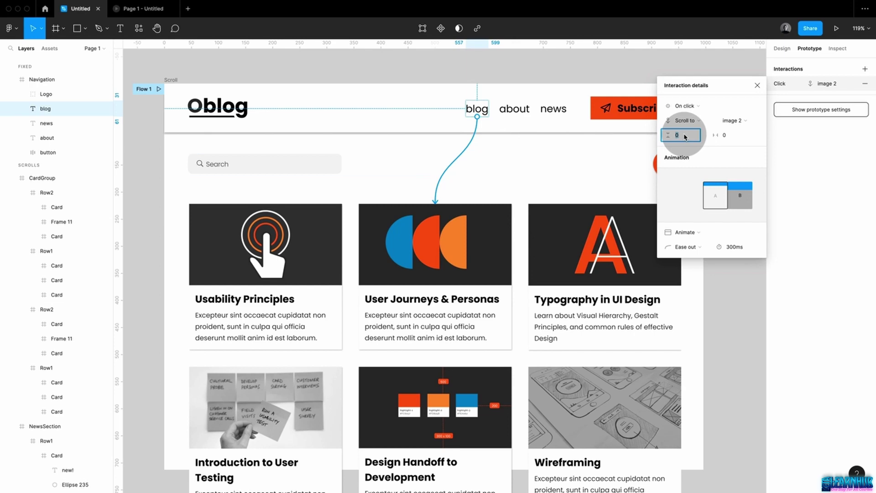
text(822)
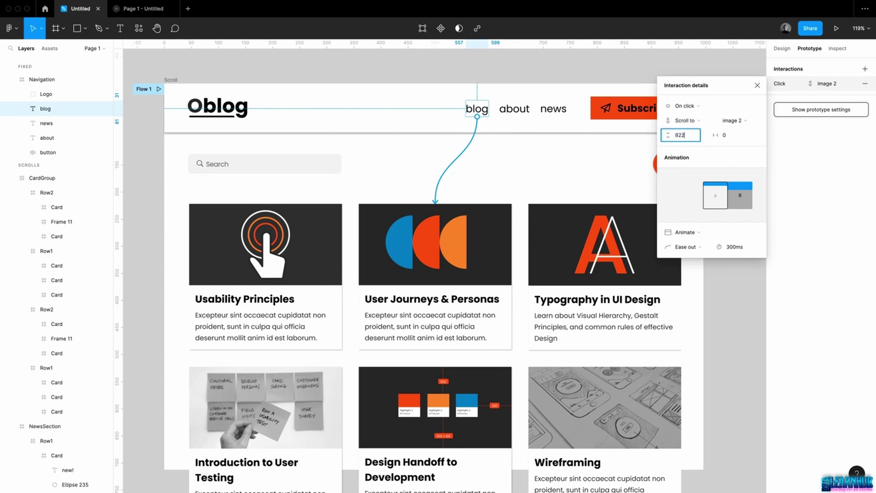
text(0)
double_click(694, 133)
text(-220)
key(Escape)
Preview the prototype and test the blog, about and news links in the fixed navigation
click(839, 30)
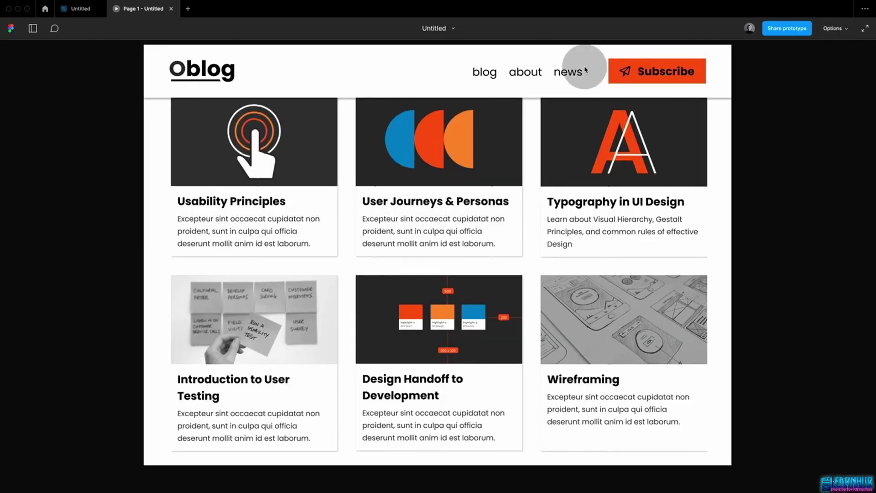
click(485, 74)
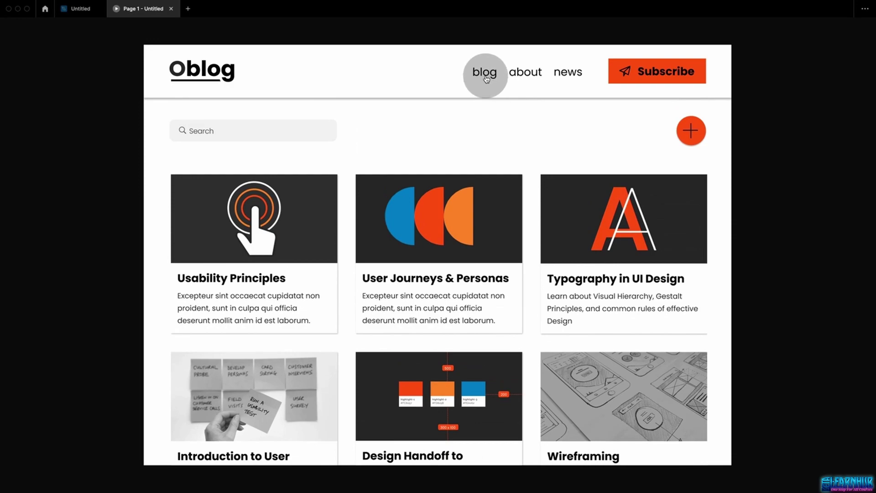
click(530, 76)
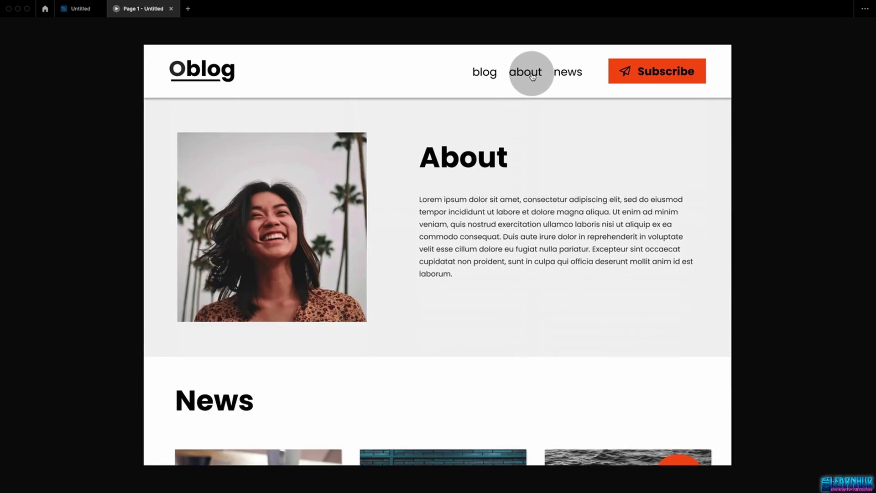
click(568, 76)
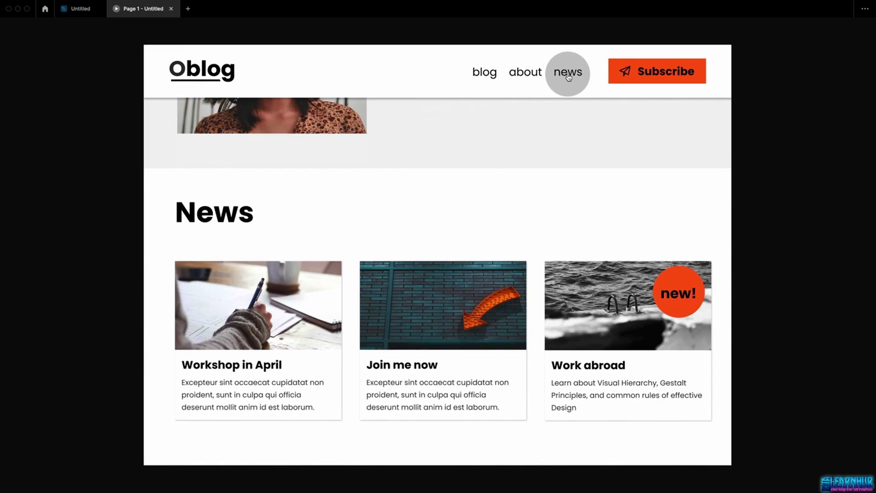
click(485, 74)
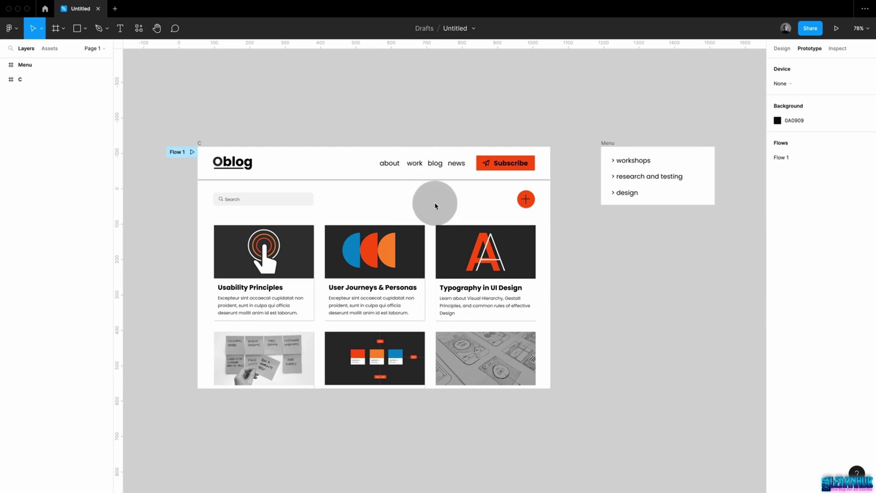
Link the work text in the Navigation to the Menu frame with an on-click Open overlay interaction
double_click(417, 167)
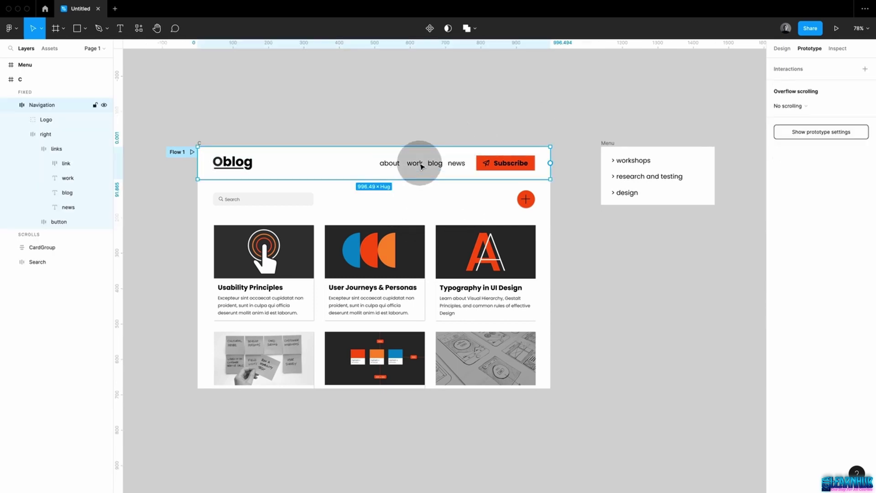
double_click(419, 165)
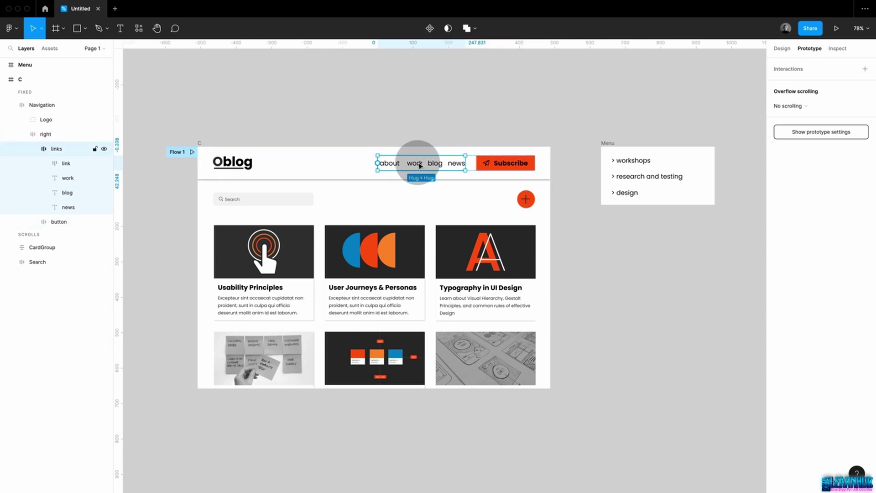
double_click(418, 163)
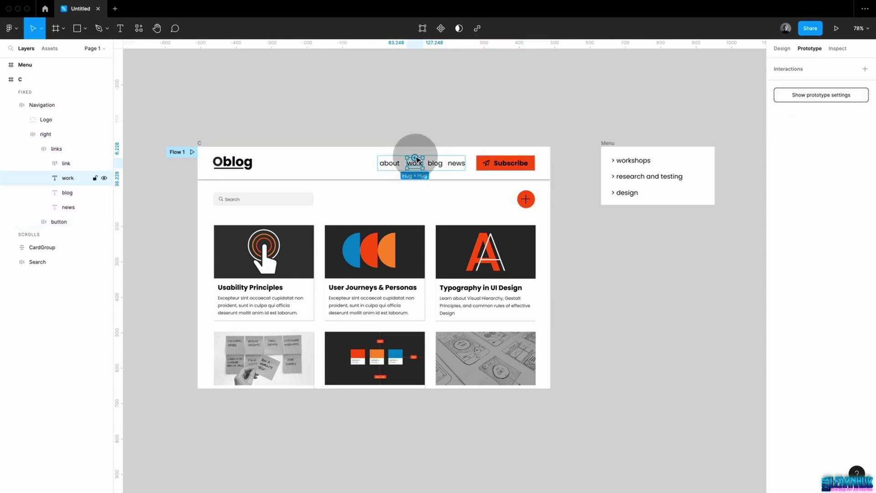
drag(417, 160, 613, 182)
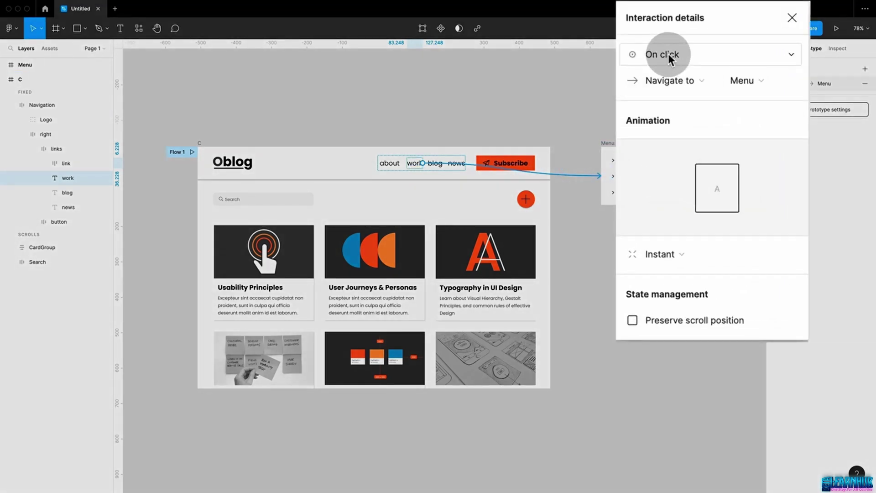
click(658, 82)
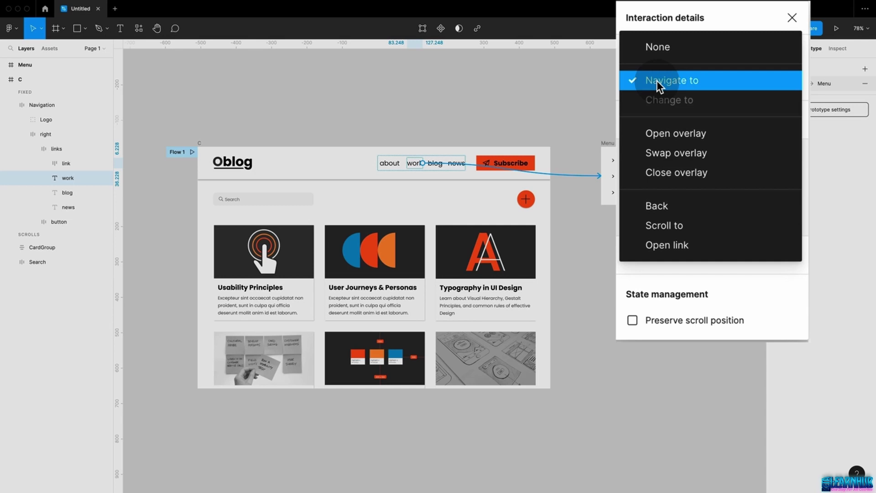
click(673, 134)
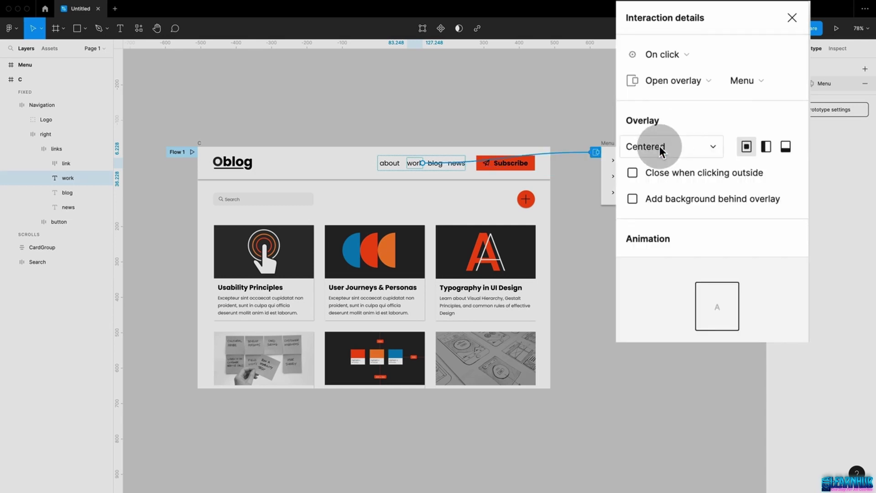
Set the Menu overlay's position to Manual and place it directly below the work link
click(669, 146)
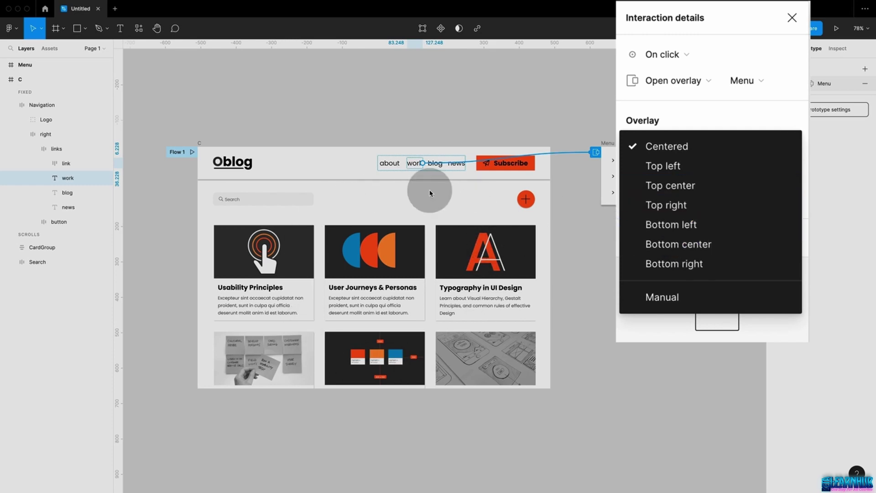
click(689, 302)
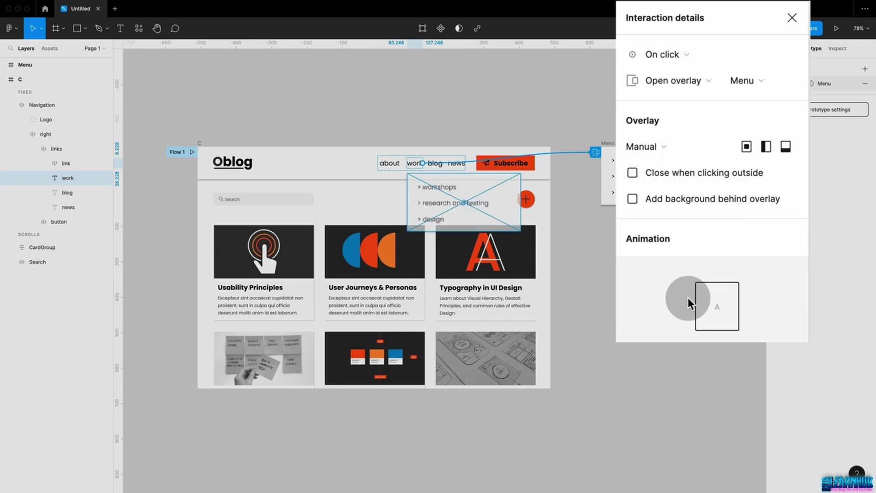
mouse_move(496, 187)
mouse_down()
mouse_move(492, 201)
mouse_move(498, 192)
mouse_up()
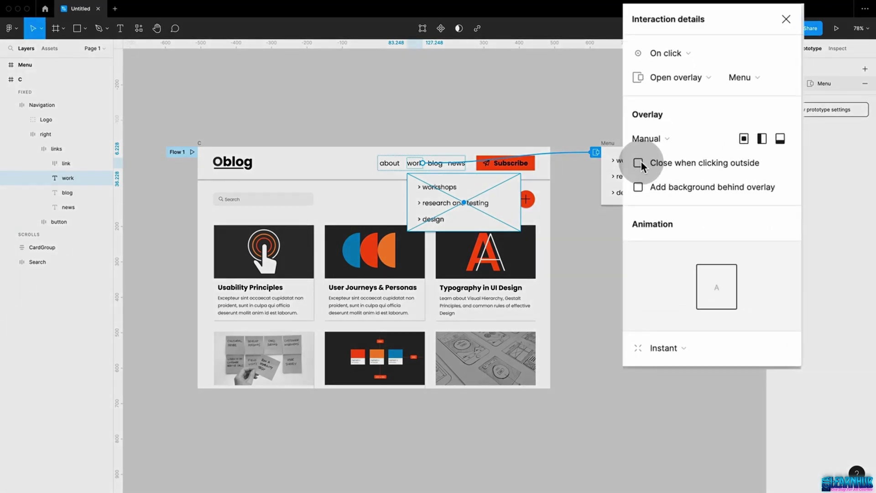
Make the Menu overlay close when clicking outside, without a background behind it, and set its animation to Dissolve
click(638, 163)
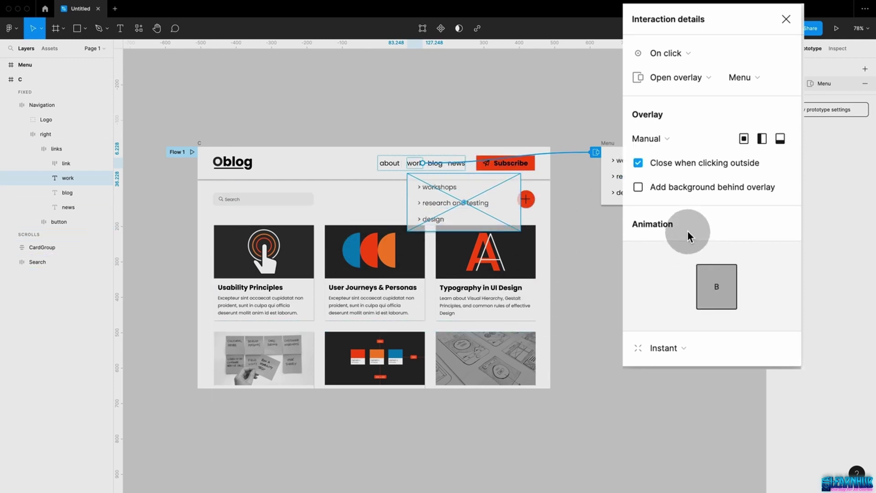
click(638, 187)
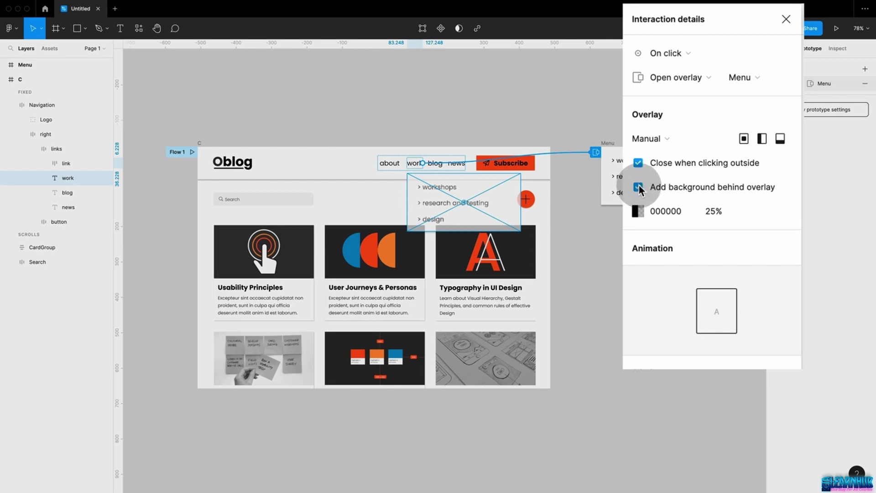
click(638, 187)
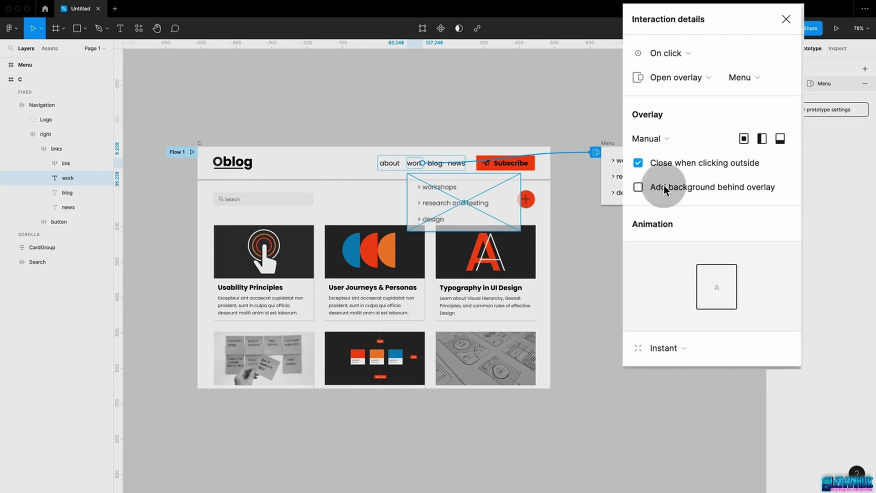
click(664, 349)
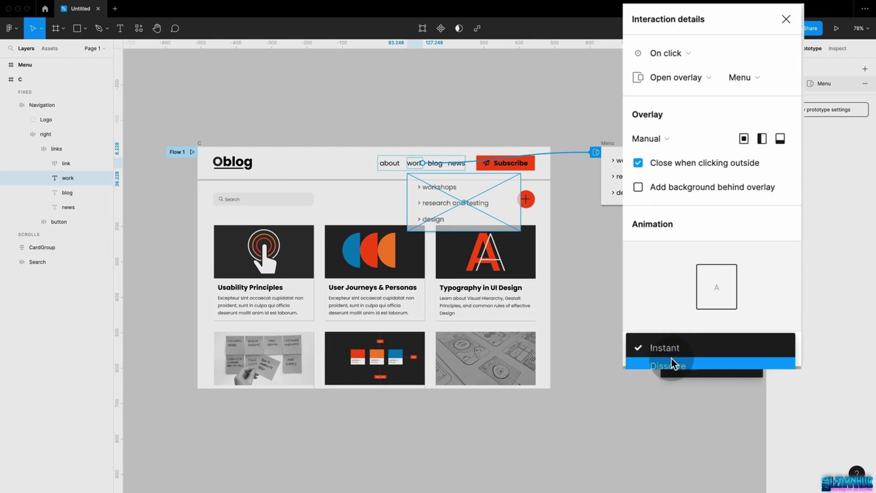
click(680, 364)
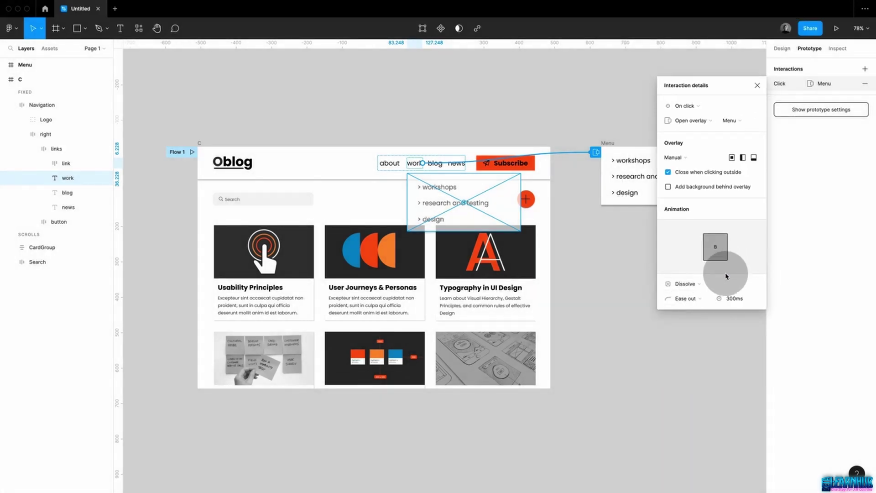
click(626, 257)
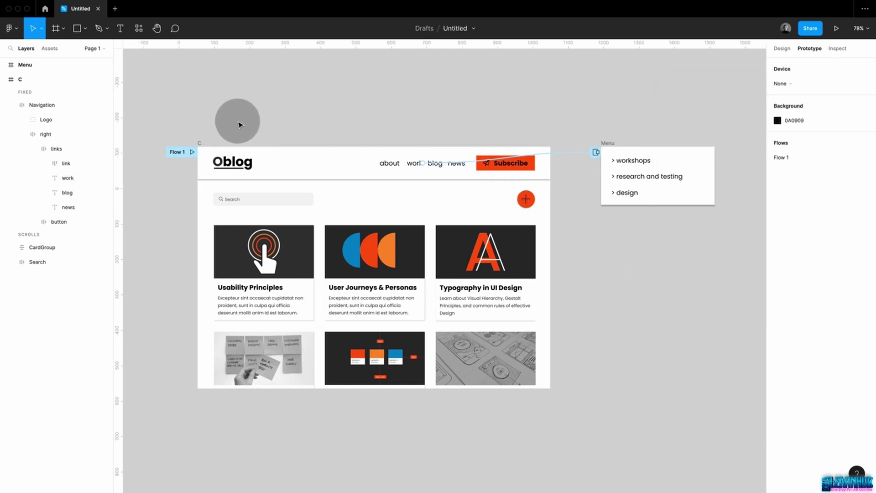
Preview the prototype and test opening and closing the dropdown menu from the work link
click(839, 29)
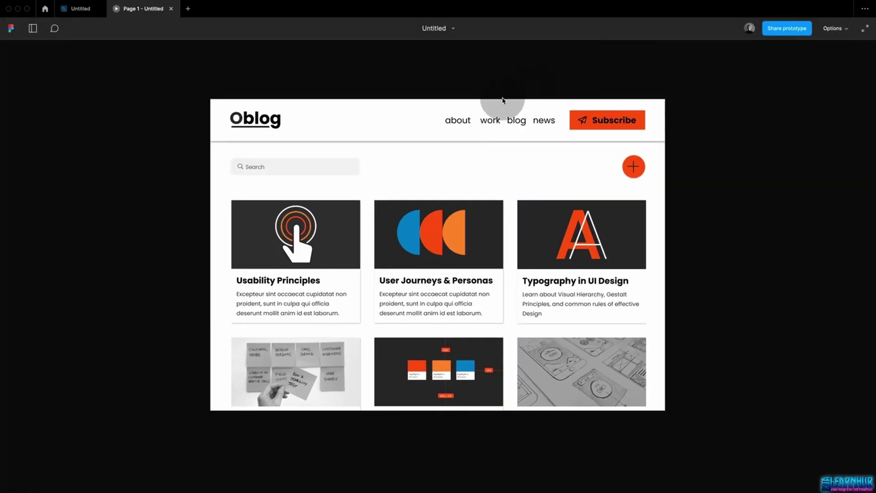
click(490, 122)
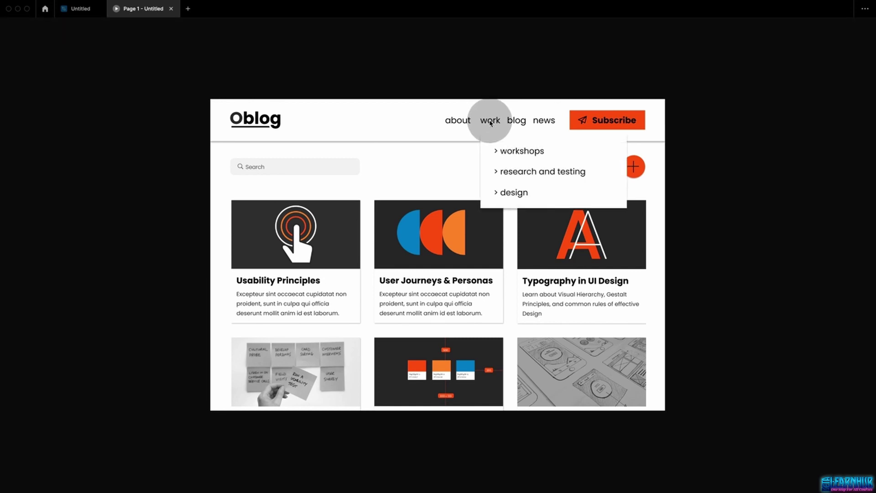
click(490, 122)
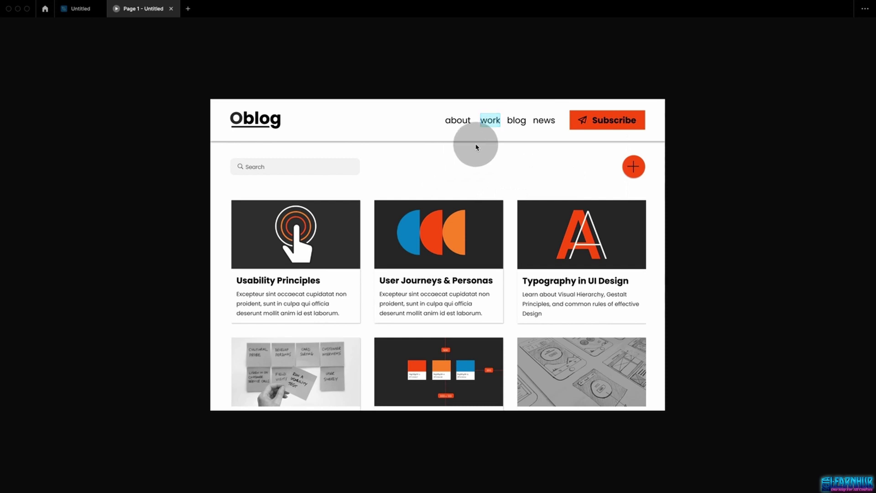
click(491, 123)
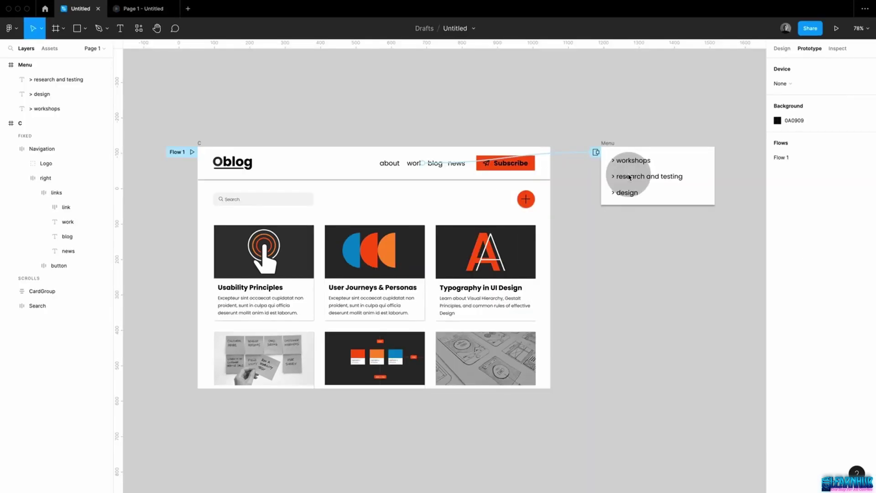
click(632, 161)
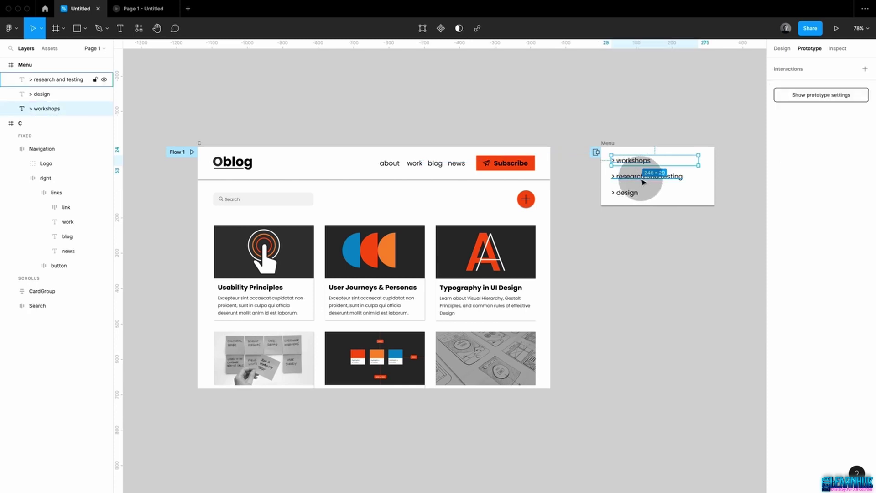
click(643, 181)
drag(699, 176, 717, 211)
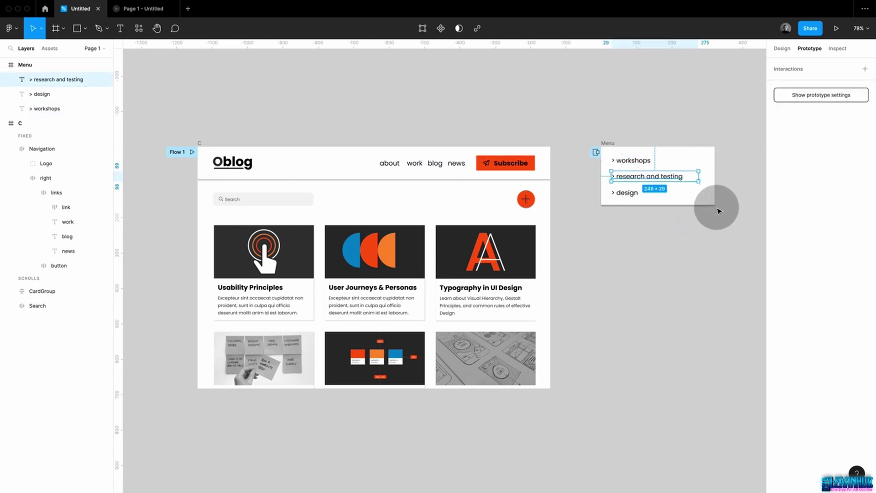
click(718, 211)
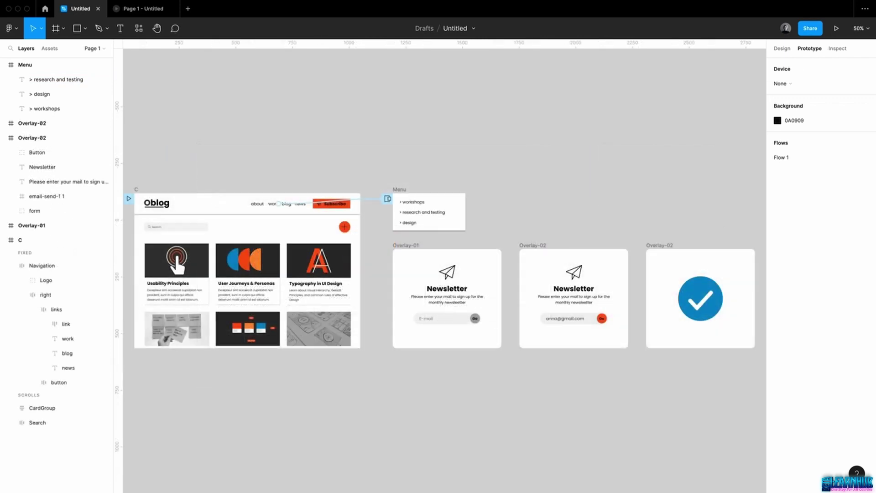
Link the Subscribe button to Overlay-01 as a centered on-click Open overlay that closes when clicking outside and has a background behind it
click(351, 196)
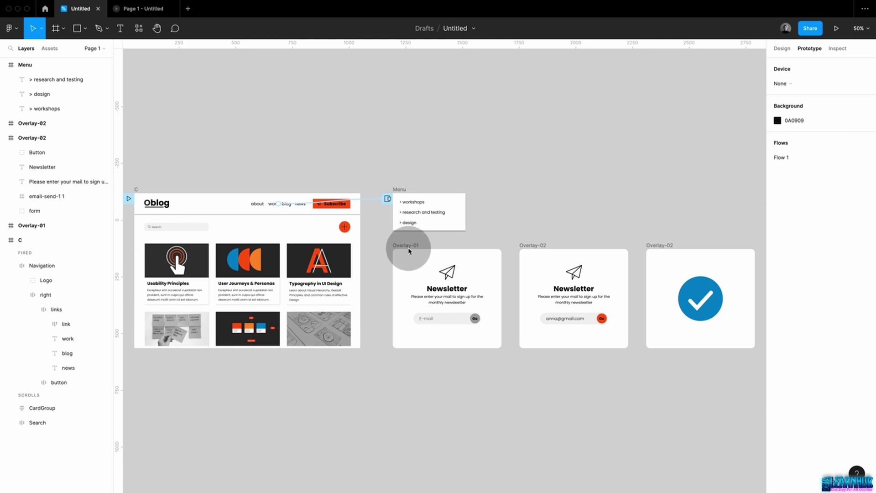
click(344, 203)
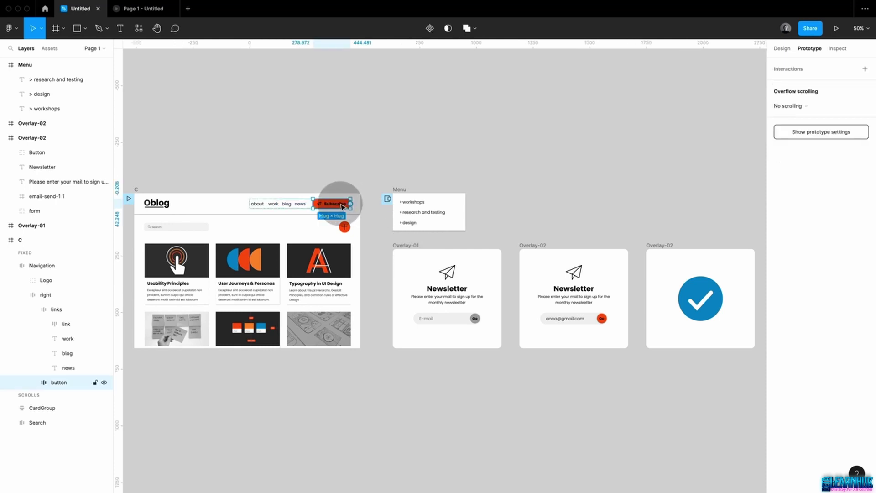
drag(352, 205, 407, 248)
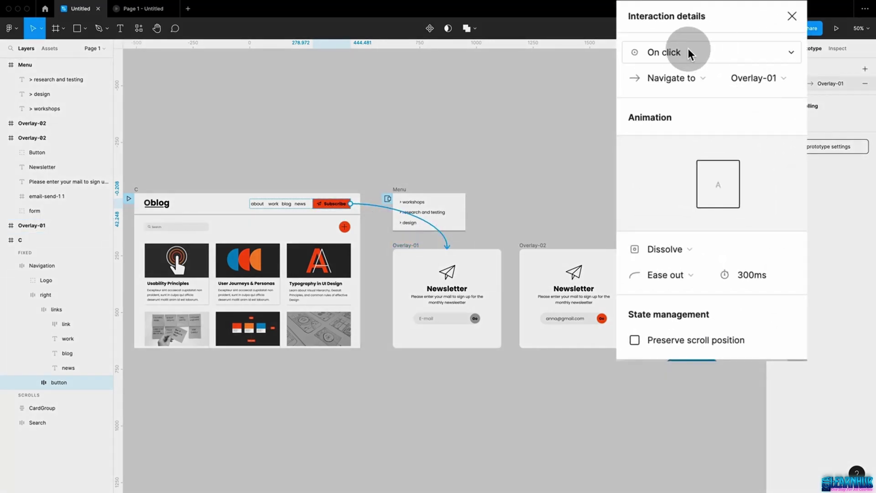
click(690, 78)
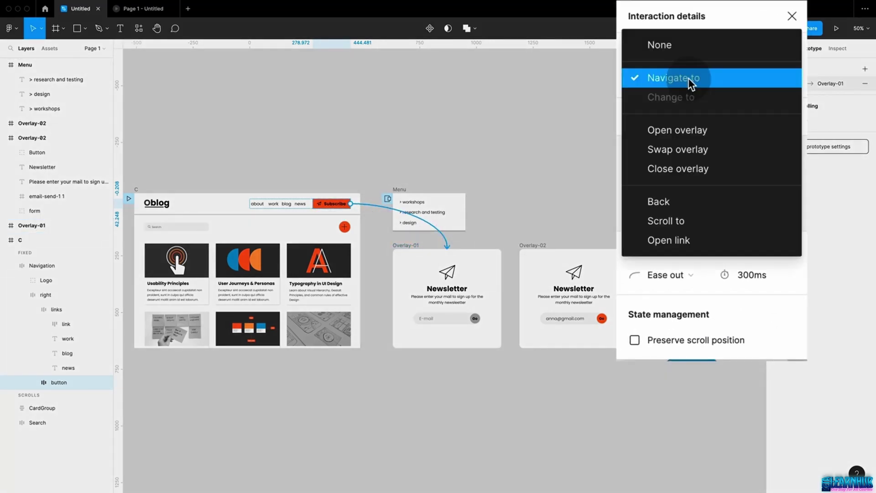
click(686, 132)
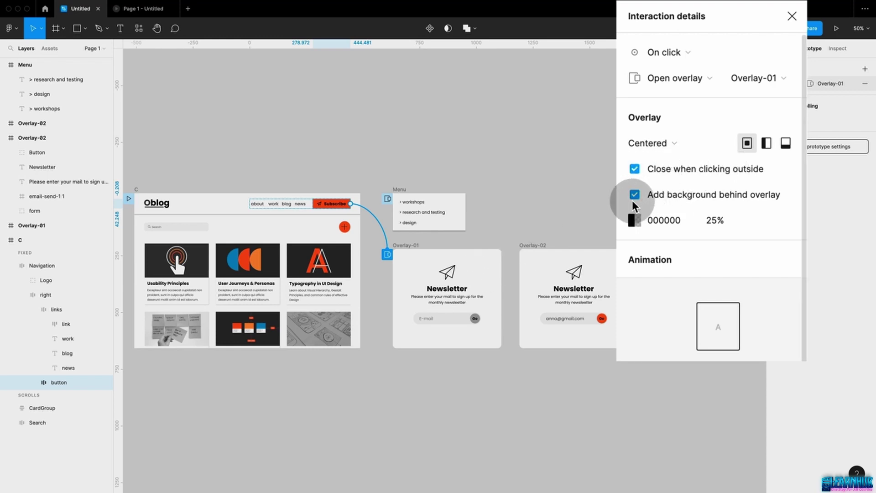
Set the opacity of the black background behind the newsletter overlay to 50%
click(716, 221)
text(50)
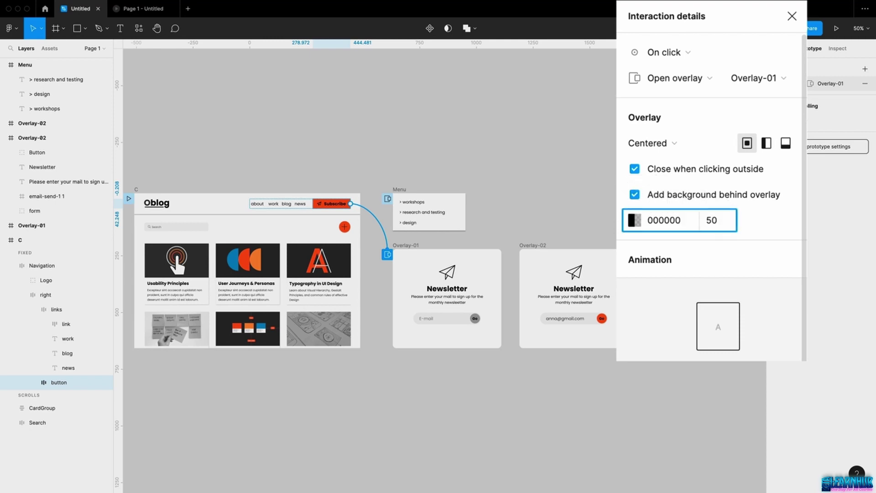
key(Return)
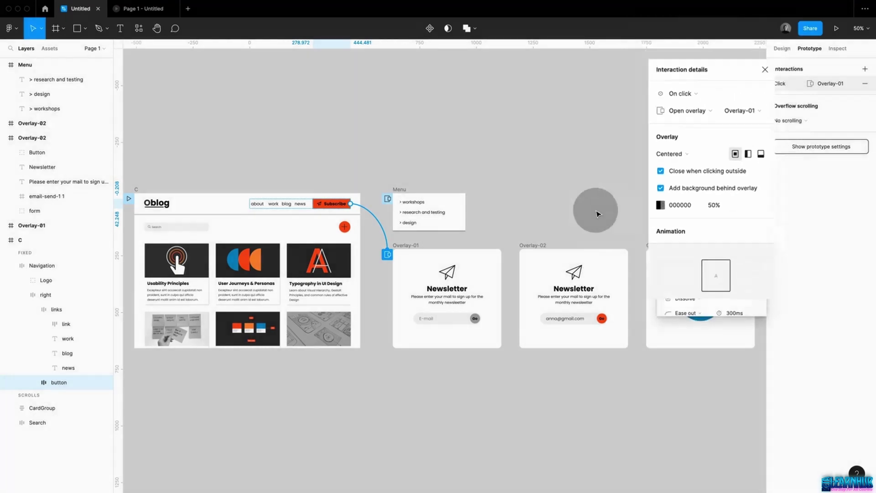
click(571, 209)
Preview the prototype and test opening the newsletter overlay from Subscribe and closing it by clicking outside
click(836, 29)
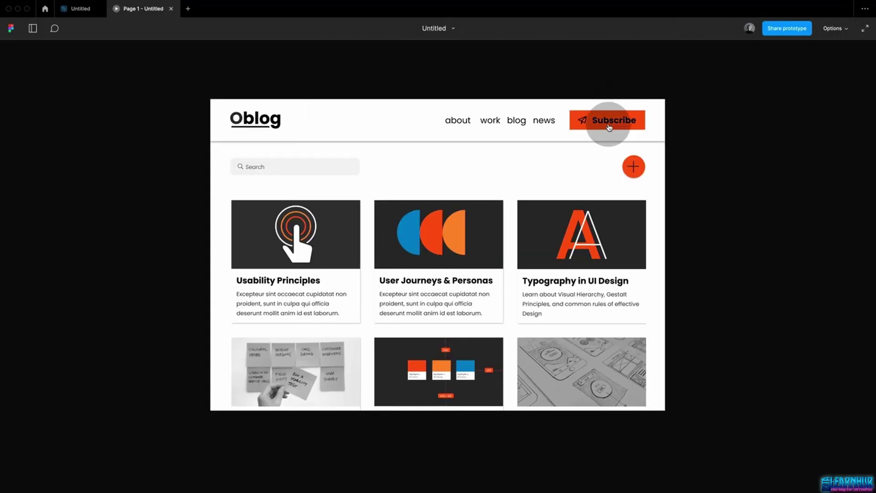
click(609, 121)
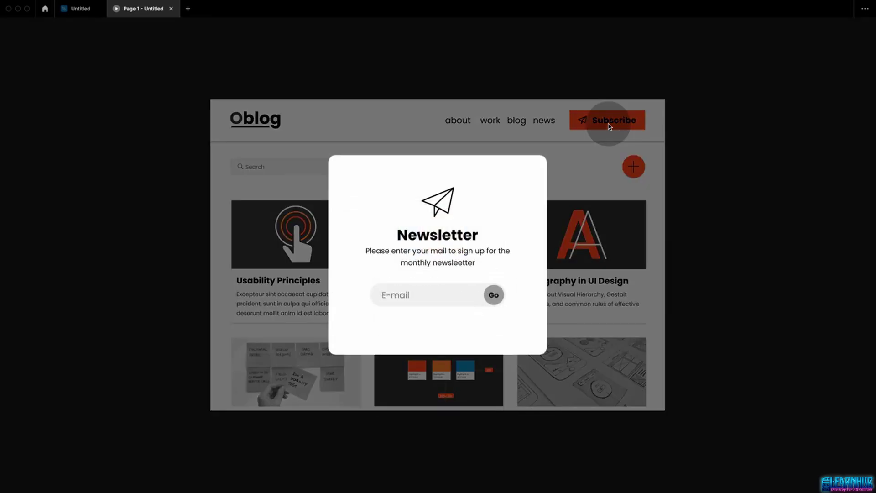
click(574, 178)
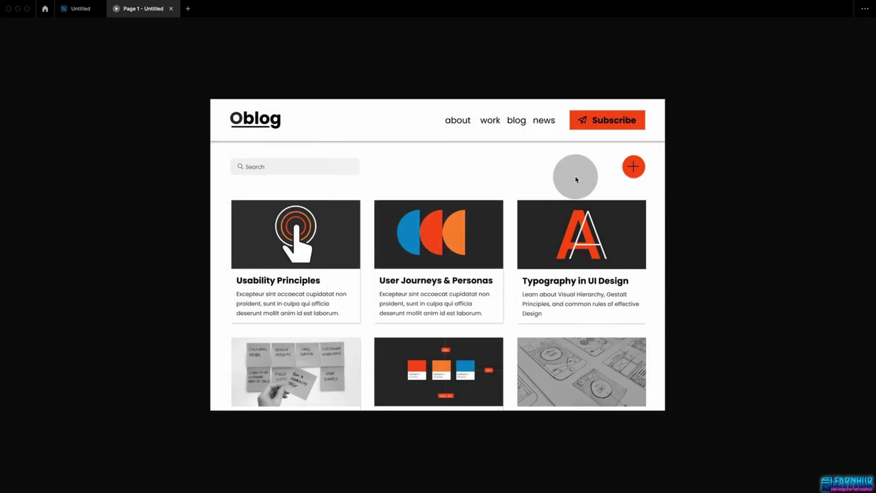
click(87, 12)
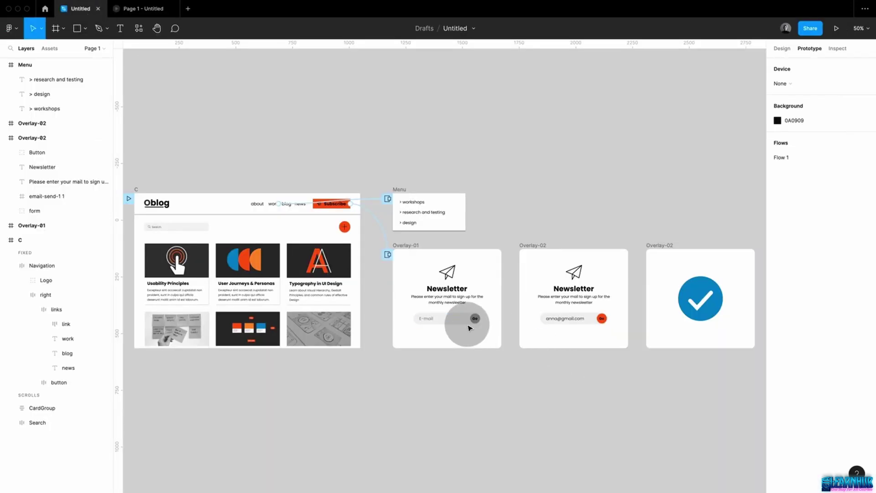
Link the empty e-mail form in Overlay-01 to the filled-in newsletter Overlay-02 as an on-click Swap overlay
click(455, 318)
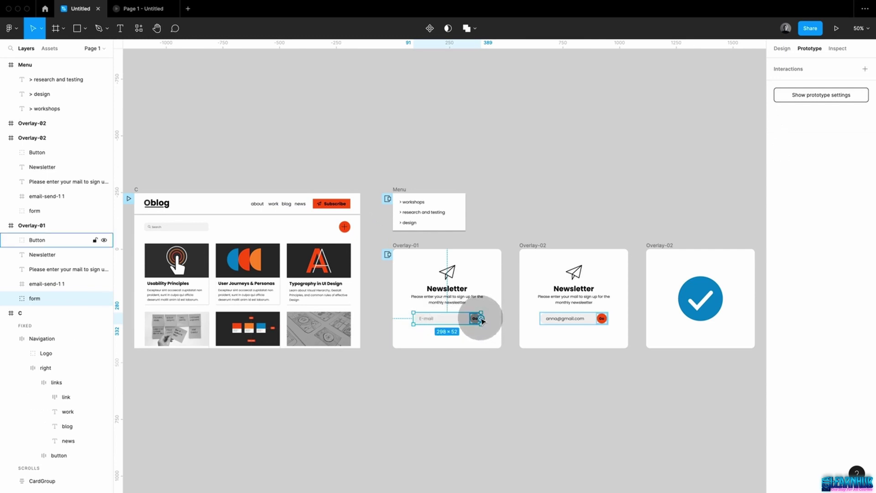
drag(481, 318, 527, 321)
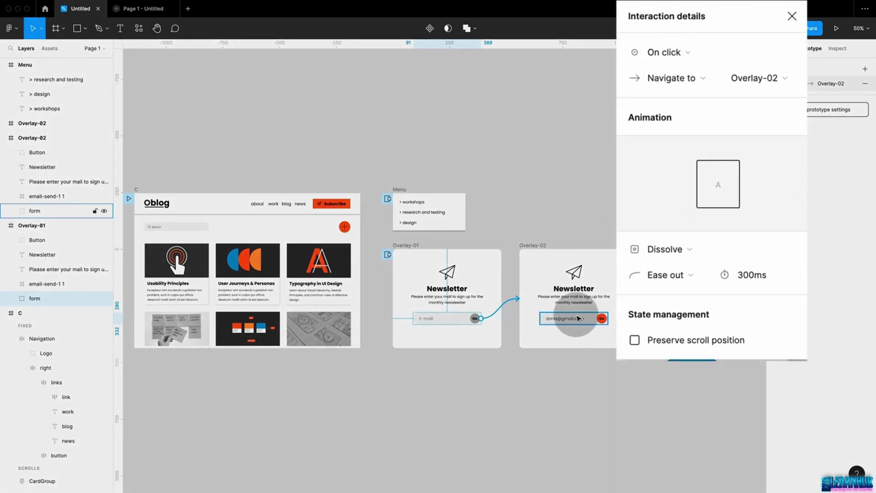
click(705, 80)
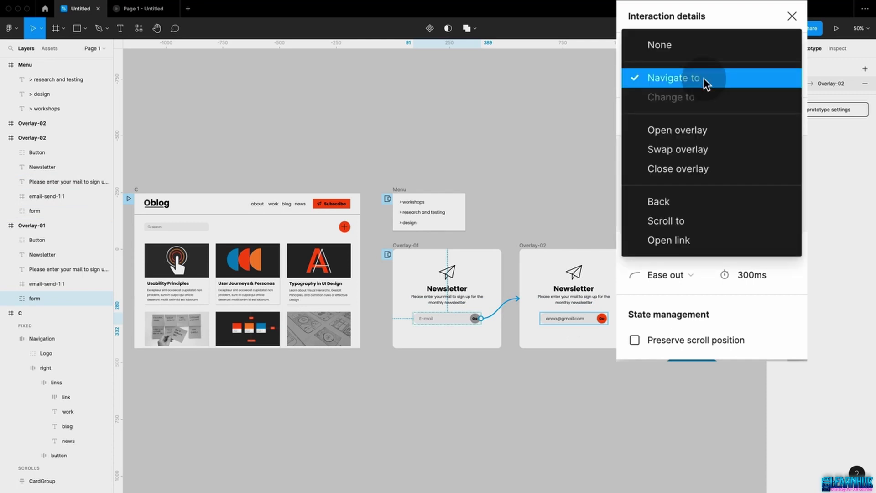
click(703, 149)
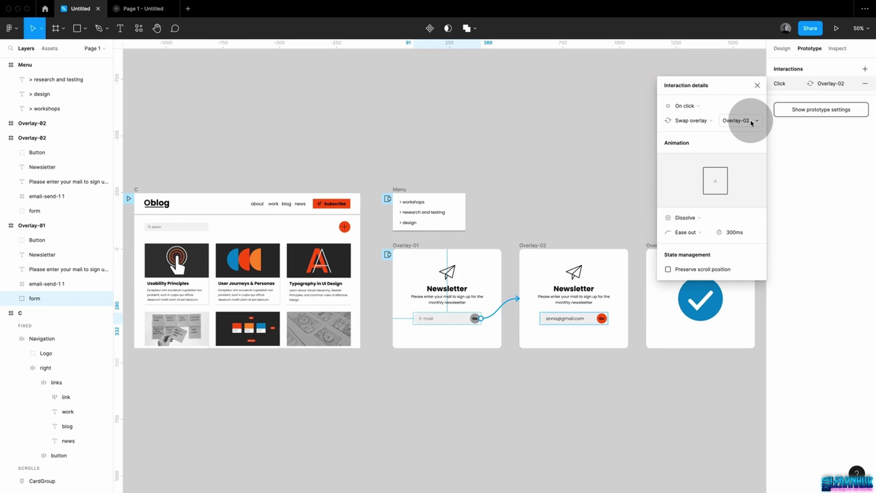
Link the red Go button in the filled-in newsletter overlay to the checkmark overlay as an on-click Swap overlay
click(601, 318)
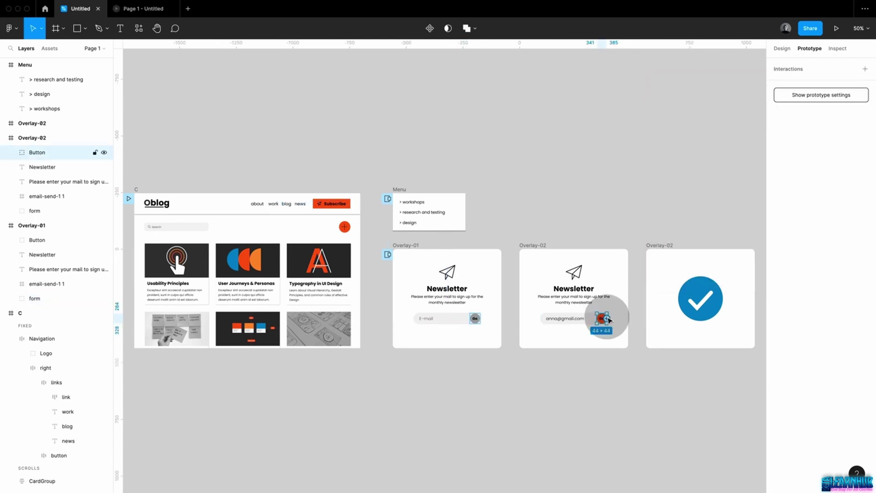
drag(607, 317, 651, 306)
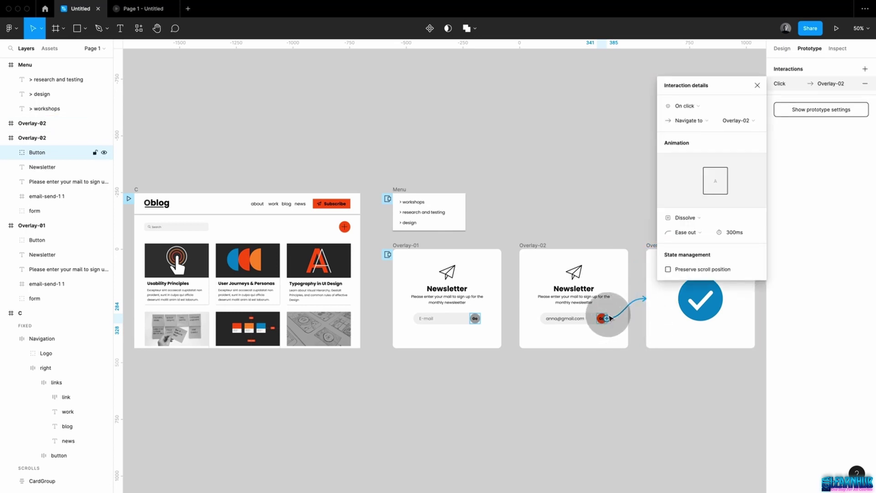
click(691, 120)
click(695, 162)
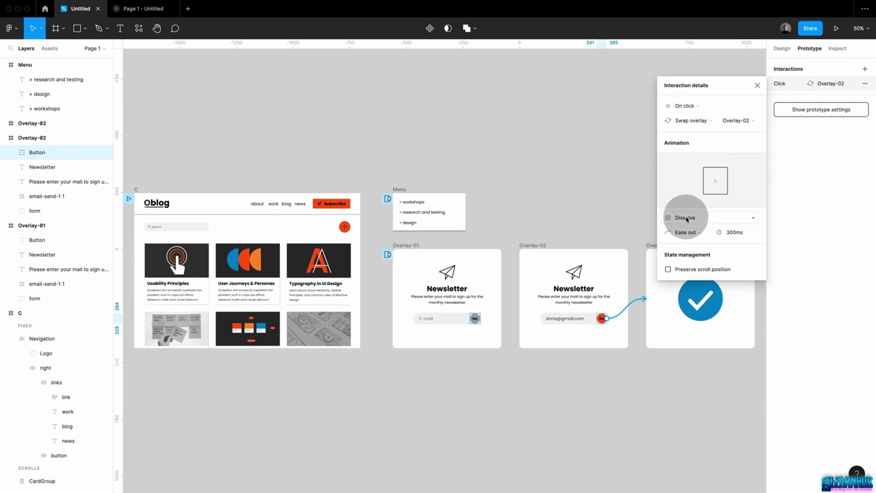
click(661, 297)
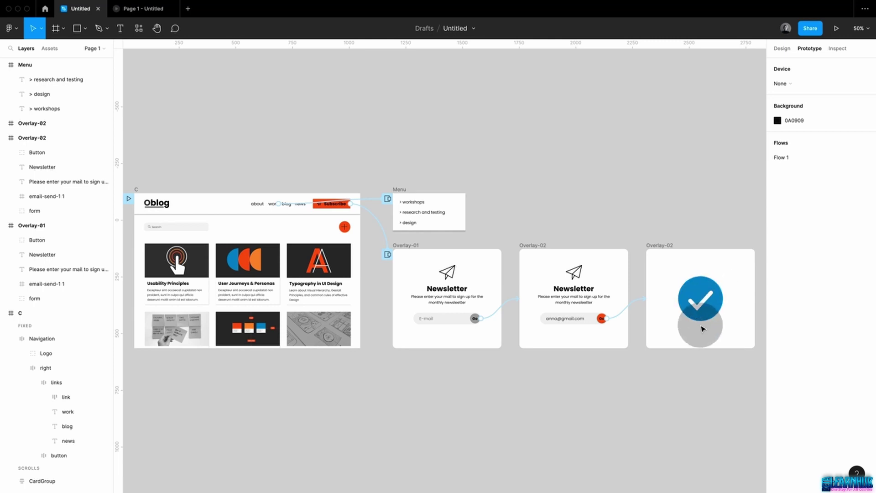
Give the checkmark overlay frame an After delay interaction of 2000 ms that performs Close overlay
click(665, 247)
drag(754, 298, 360, 335)
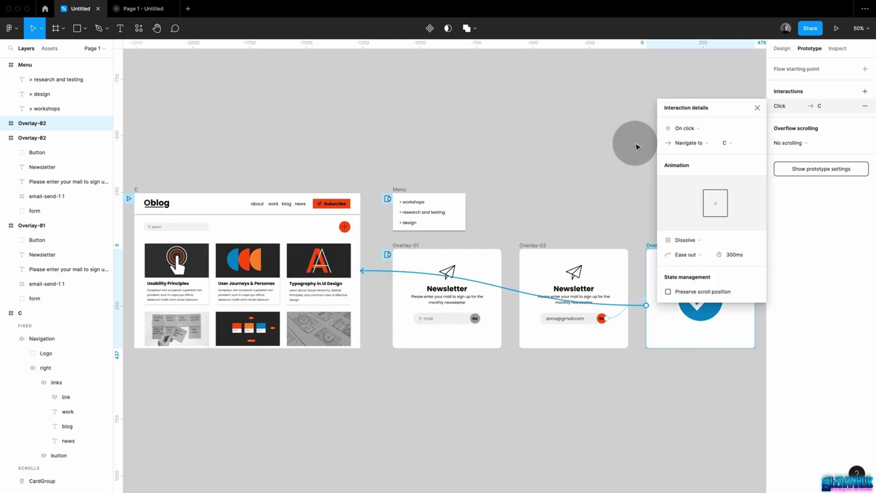
click(685, 132)
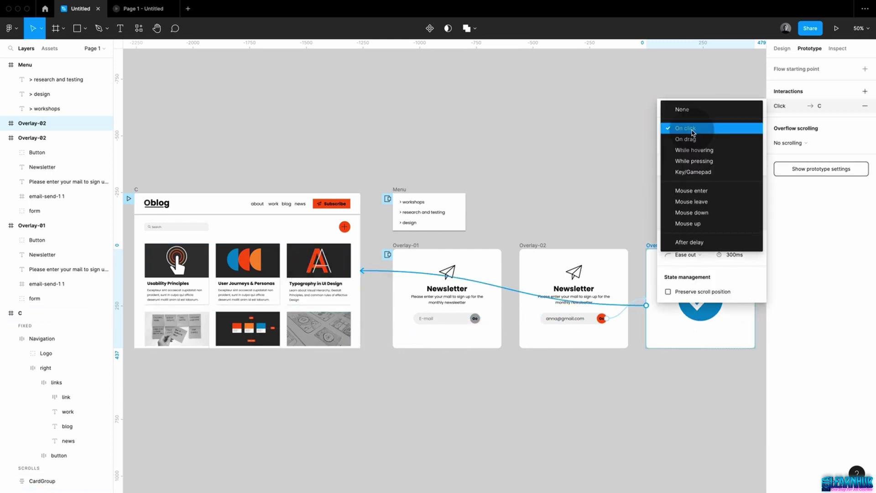
click(699, 246)
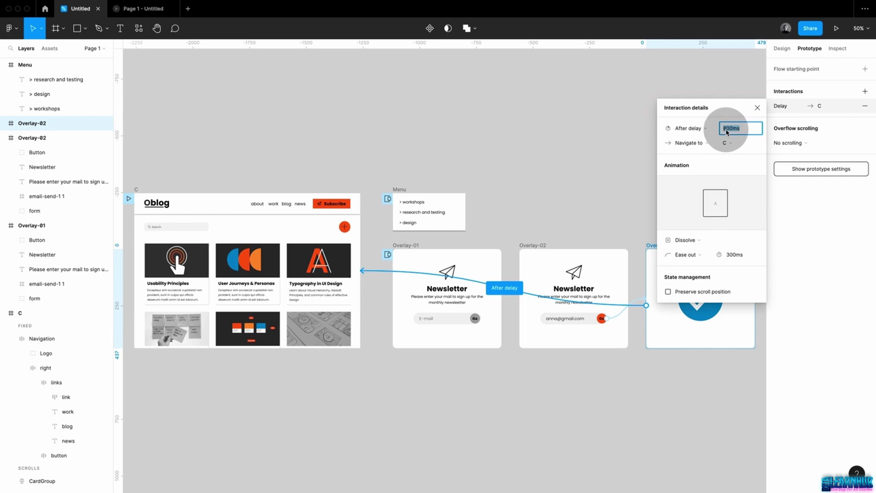
key(BackSpace)
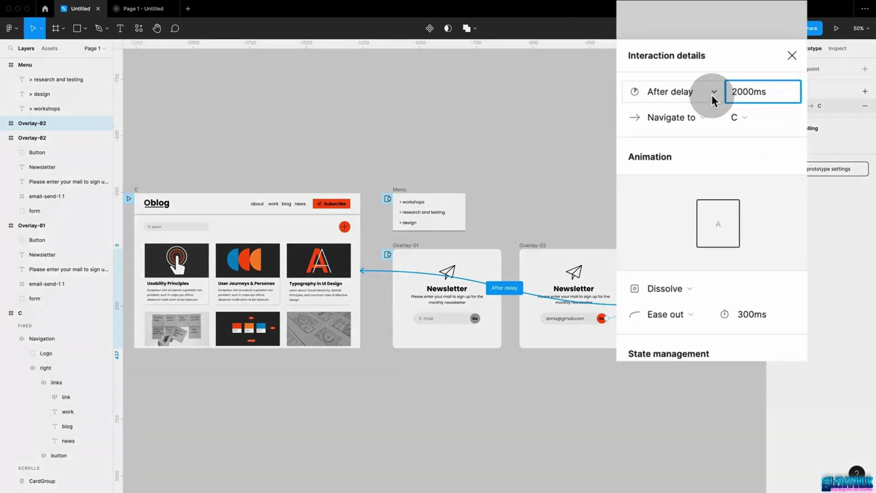
click(698, 120)
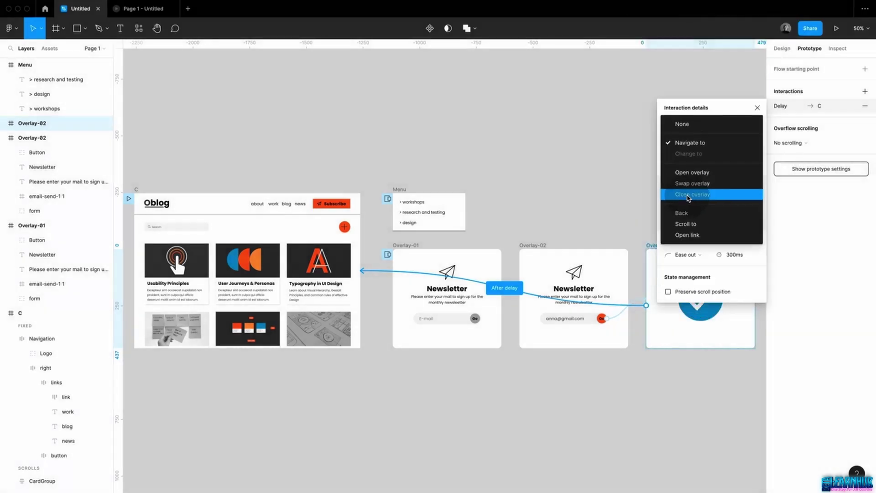
click(688, 197)
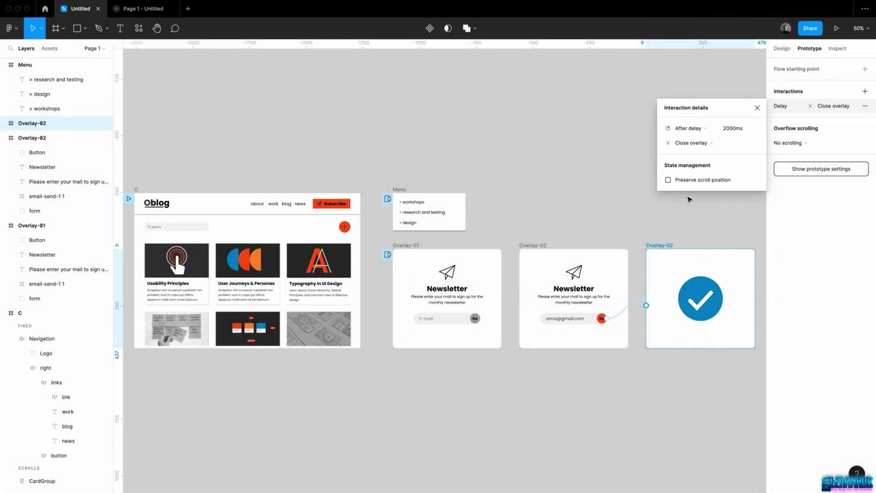
click(689, 199)
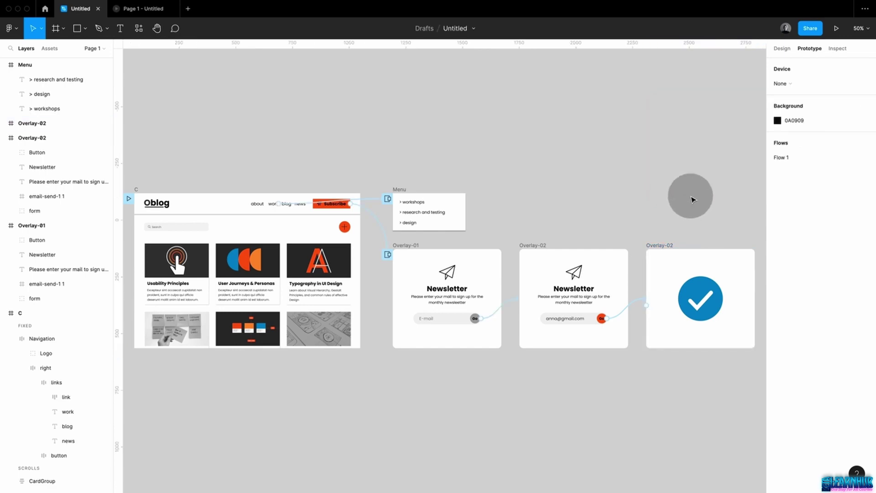
Preview the prototype and run the newsletter sign-up twice, from Subscribe through the e-mail form and Go button to the checkmark
key(ctrl+alt+Return)
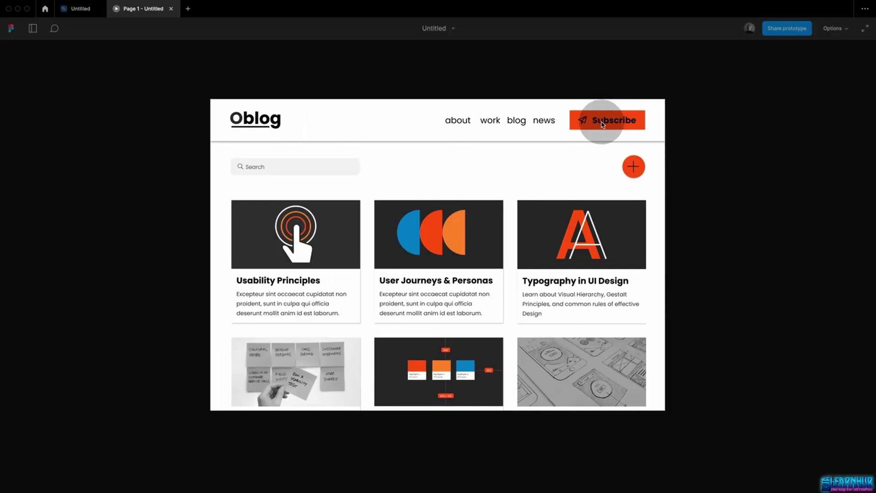
click(596, 118)
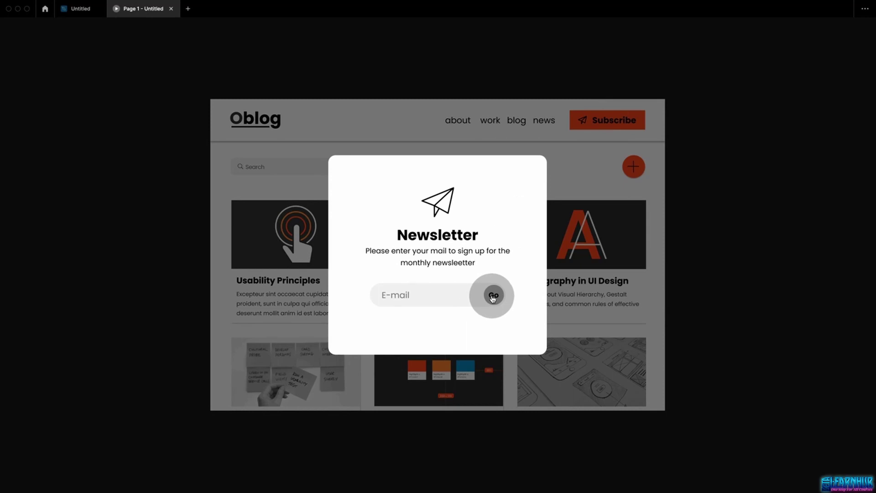
click(442, 297)
click(493, 296)
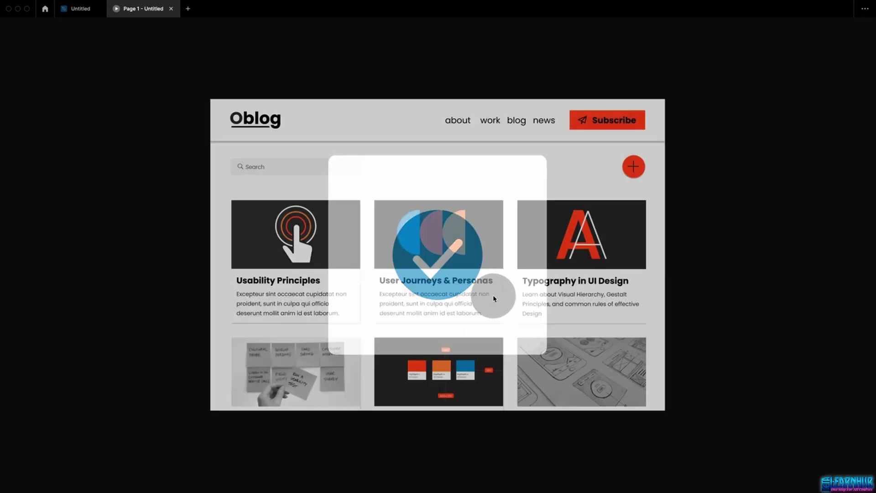
click(604, 123)
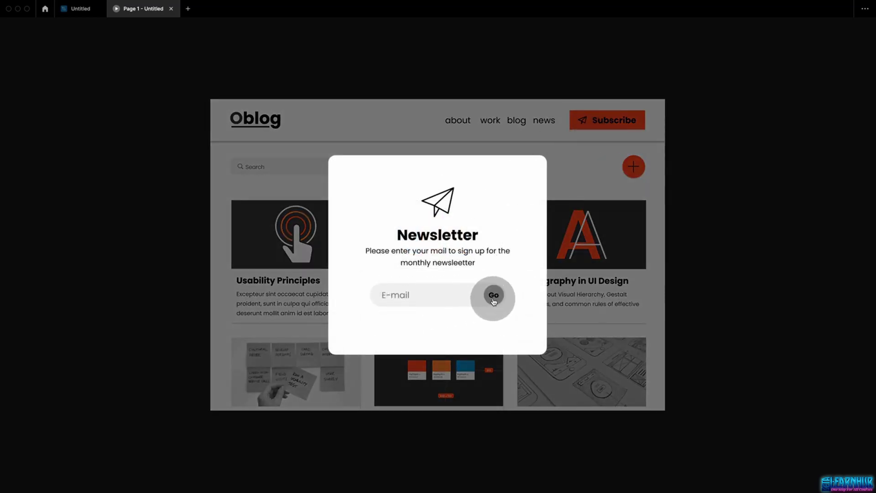
click(498, 300)
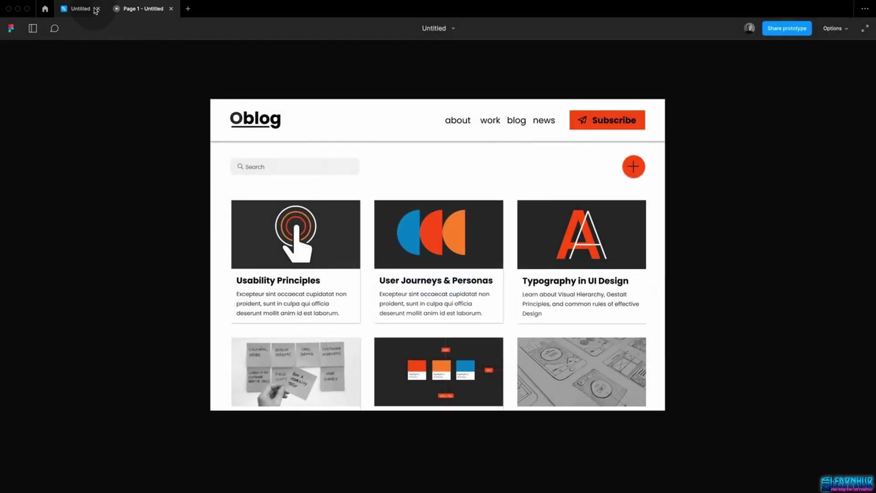
click(89, 9)
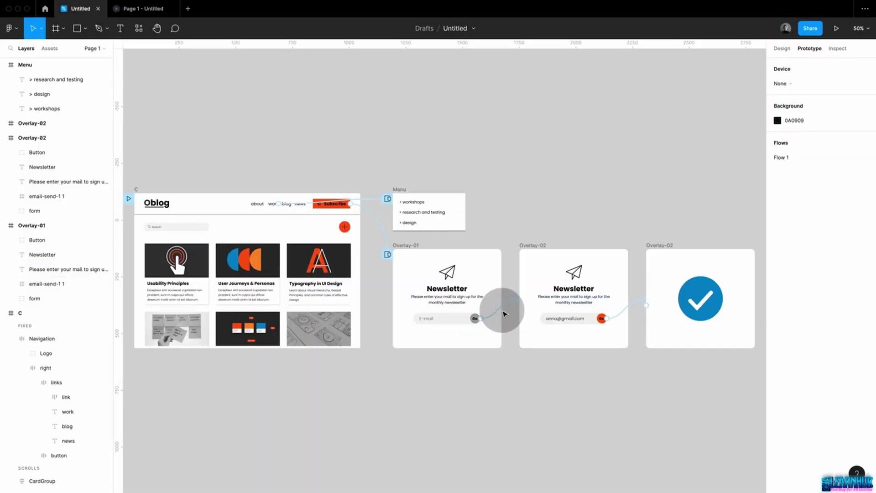
Change the animation of the swap from the Overlay-01 e-mail form to the filled-in newsletter overlay to Instant
click(505, 312)
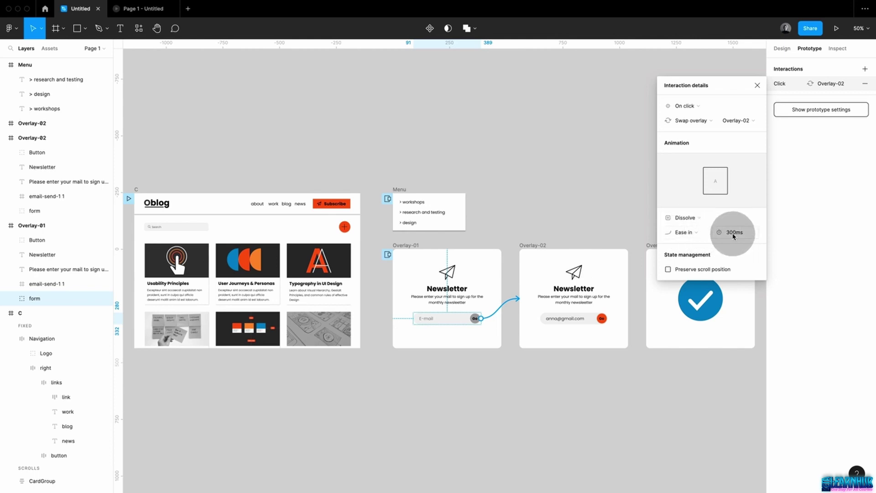
click(685, 218)
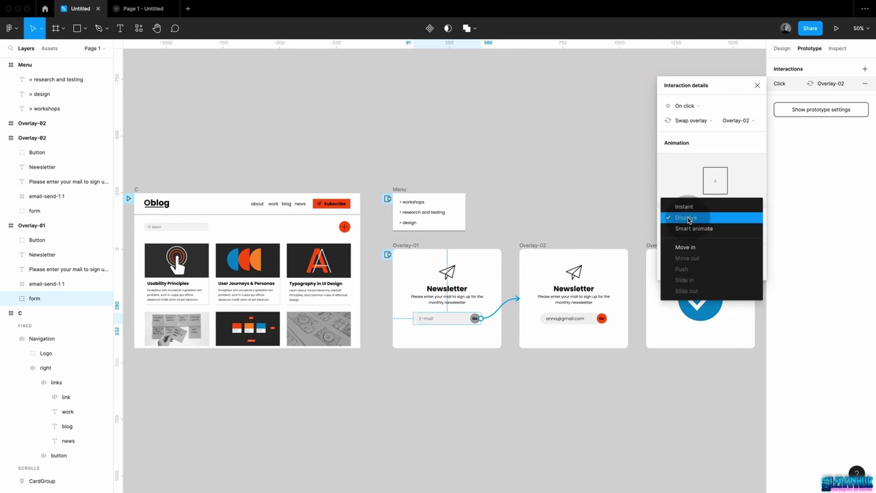
click(689, 219)
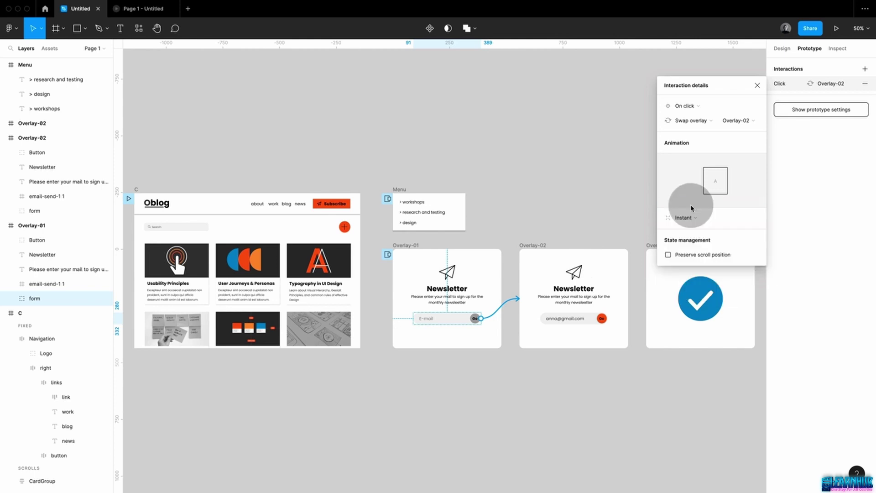
click(642, 294)
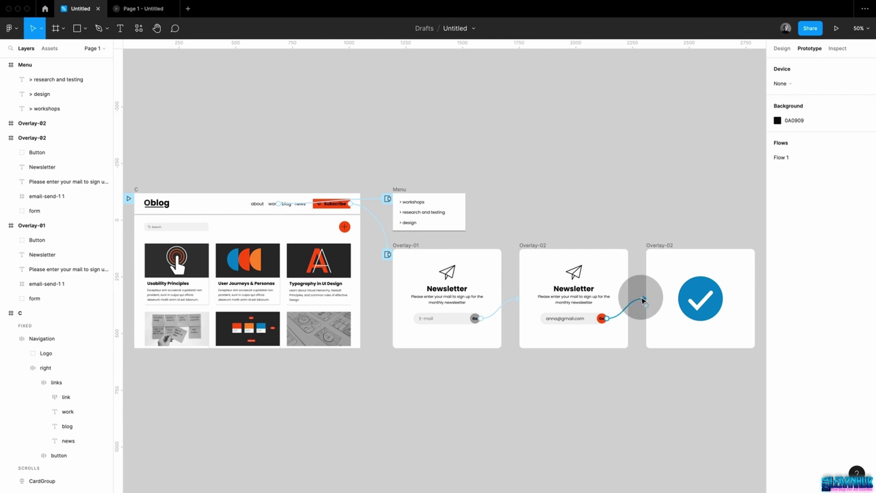
Change the animation of the swap from the red Go button to the checkmark overlay to Instant
click(643, 299)
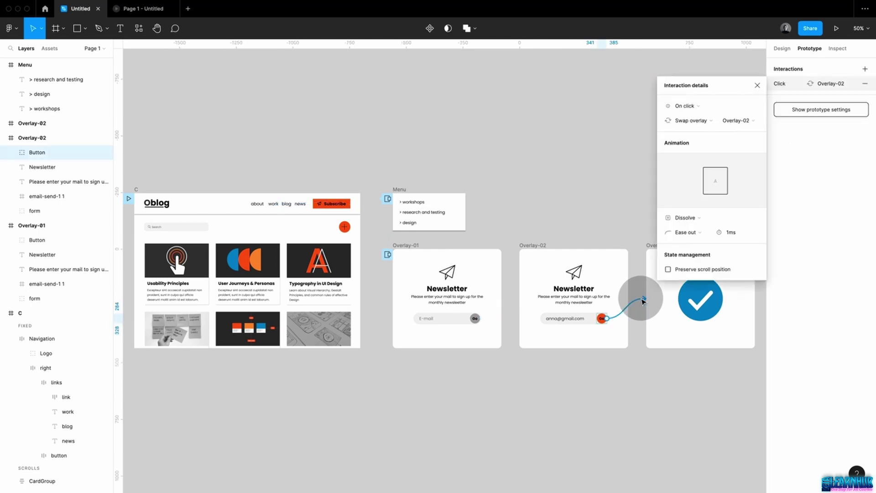
click(685, 219)
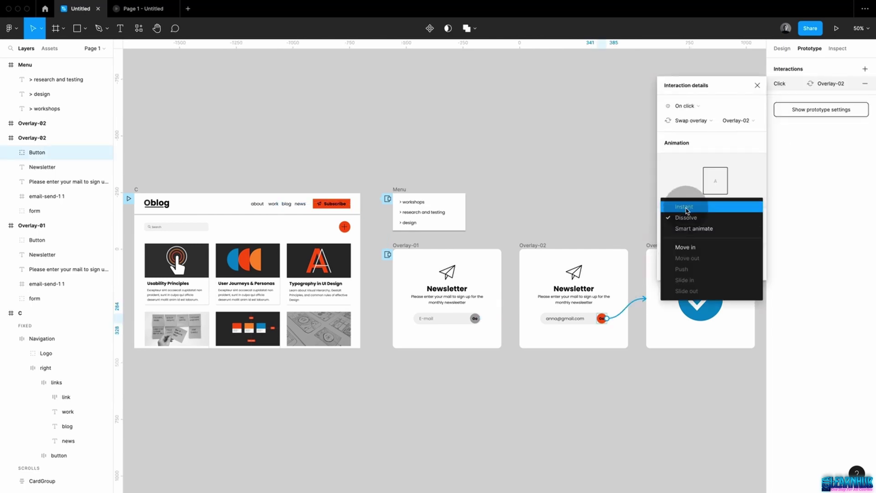
click(686, 207)
click(588, 220)
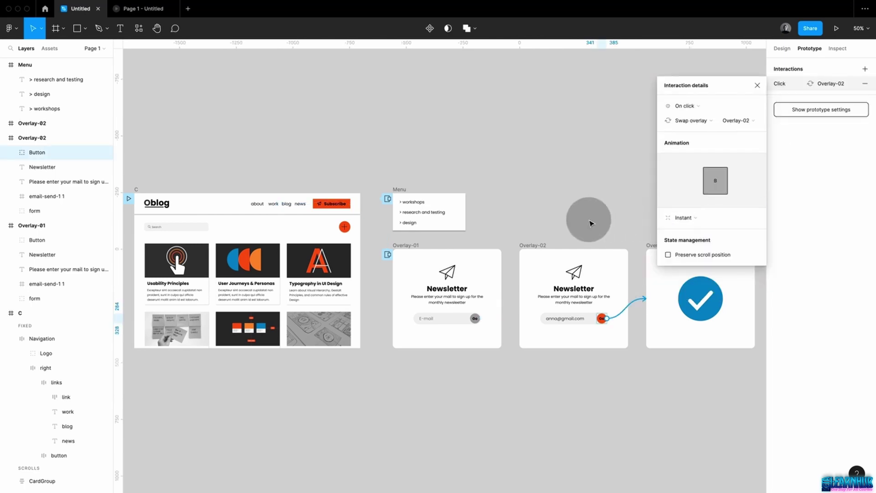
Preview the prototype and run the newsletter sign-up from Subscribe through the Go button
click(837, 28)
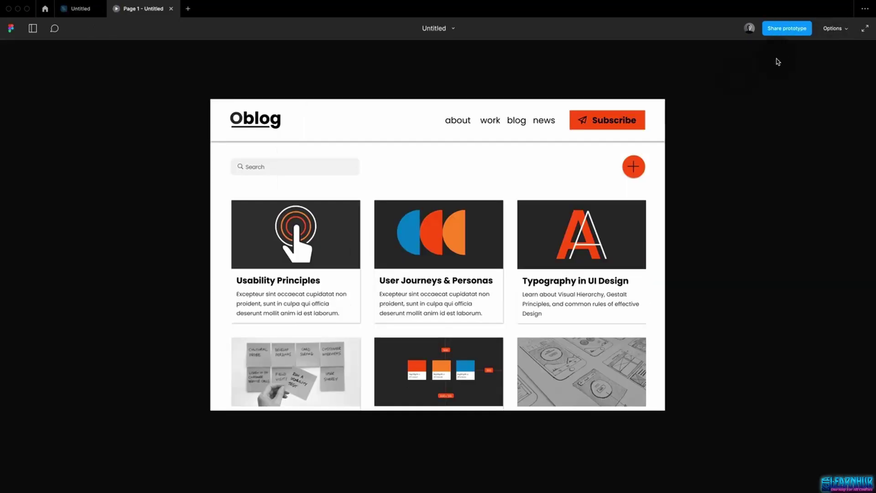
click(635, 117)
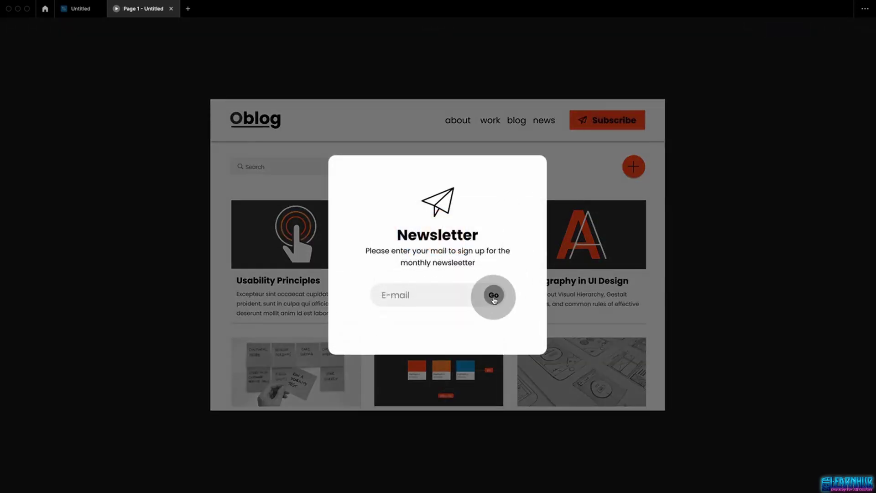
click(494, 295)
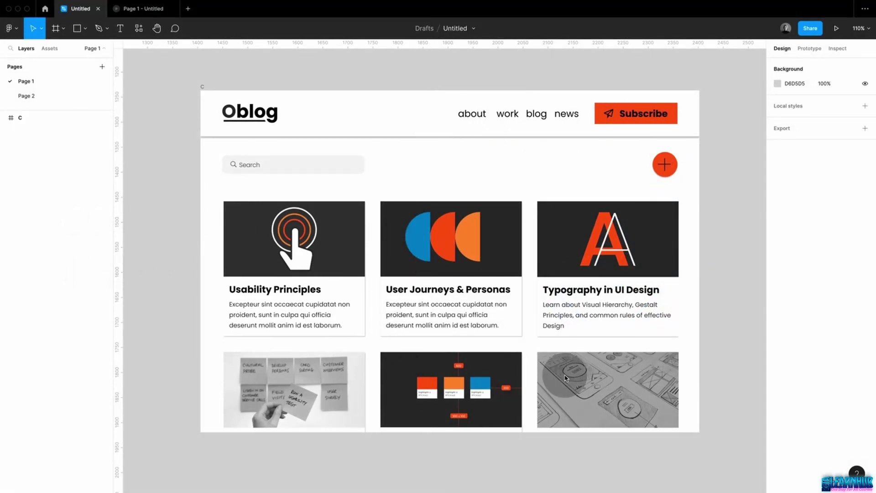
Link the "blog" text in the navigation to the author's Medium profile URL and preview the prototype
click(534, 116)
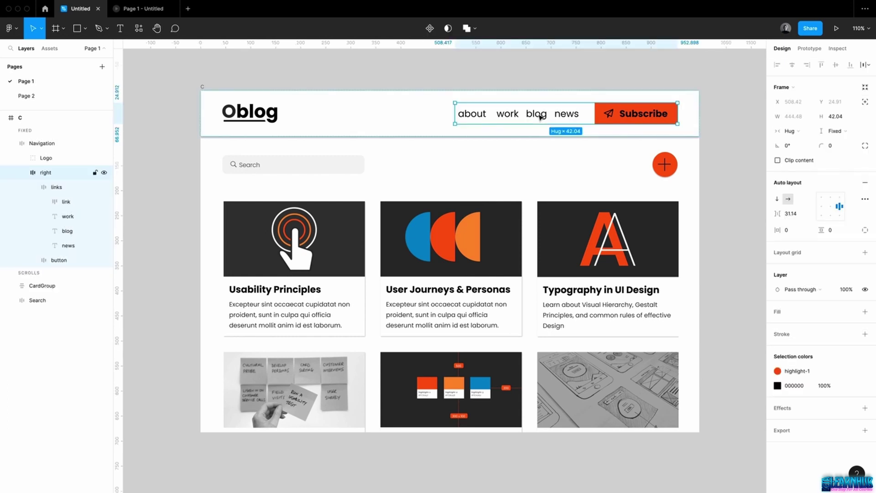
double_click(537, 115)
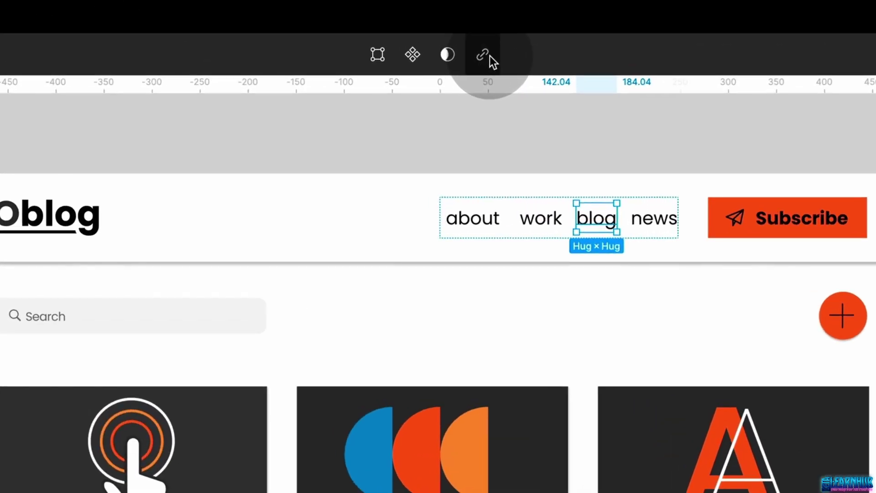
click(477, 28)
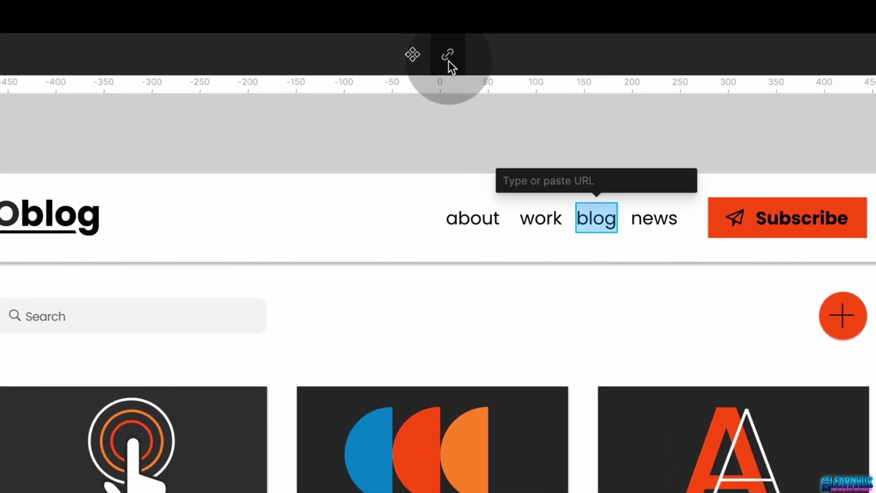
text(https://medium.com/@christinevalauri)
key(Return)
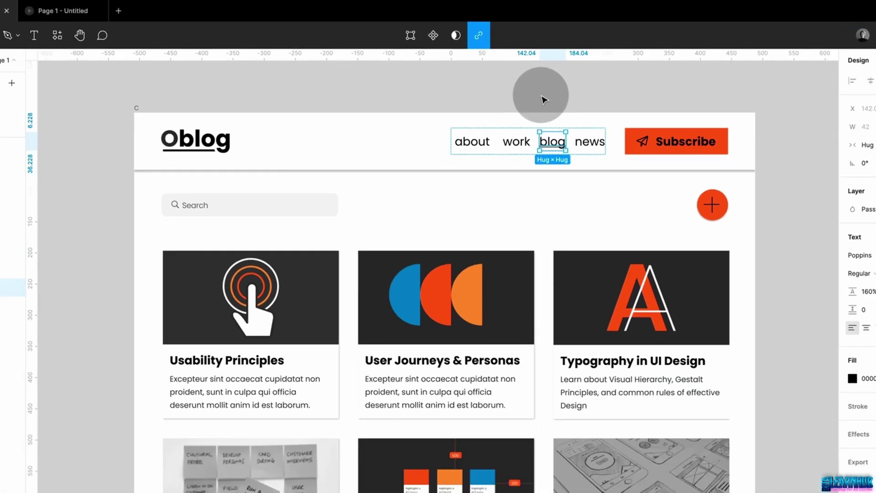
click(583, 154)
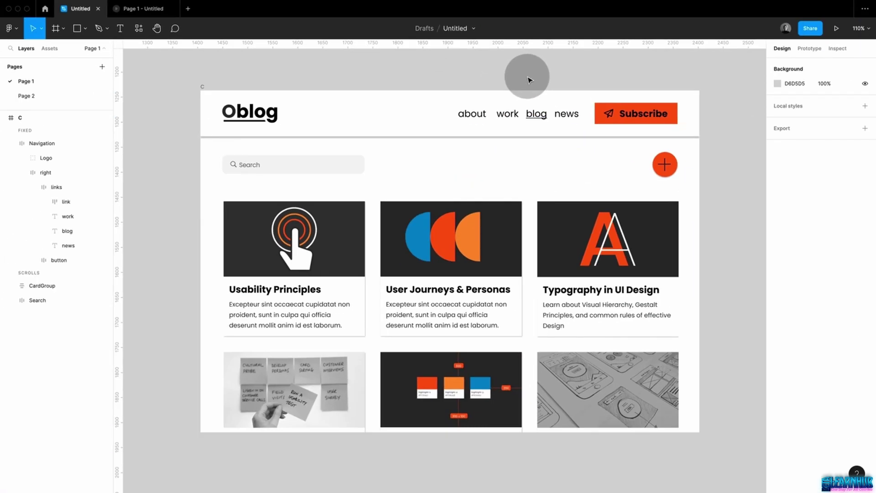
click(836, 28)
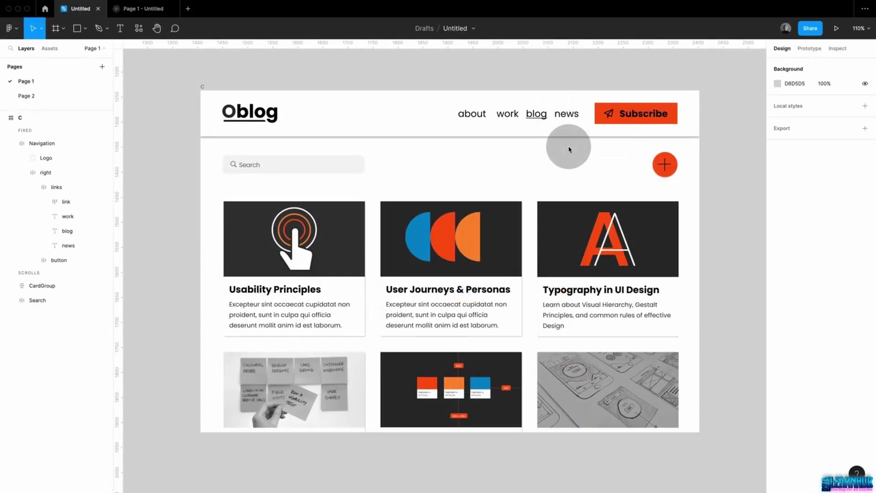
Remove the underline decoration from the linked "blog" text in the navigation
click(537, 115)
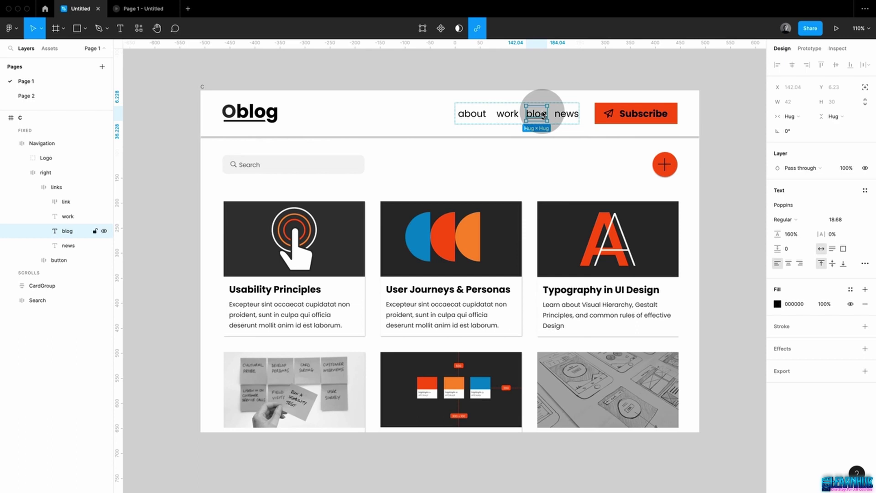
double_click(543, 114)
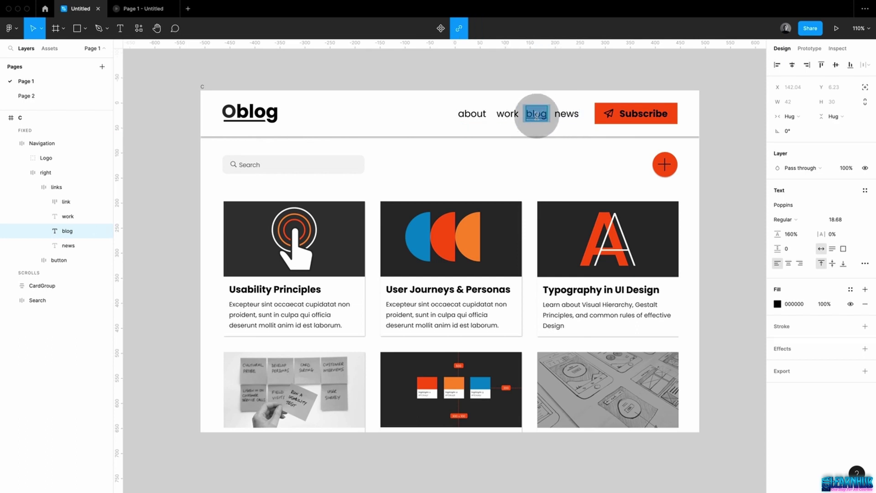
click(864, 263)
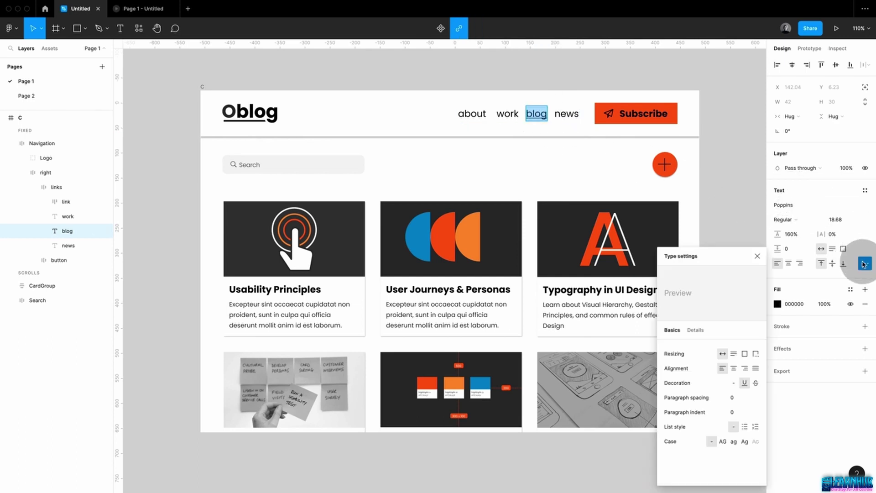
click(734, 383)
click(757, 257)
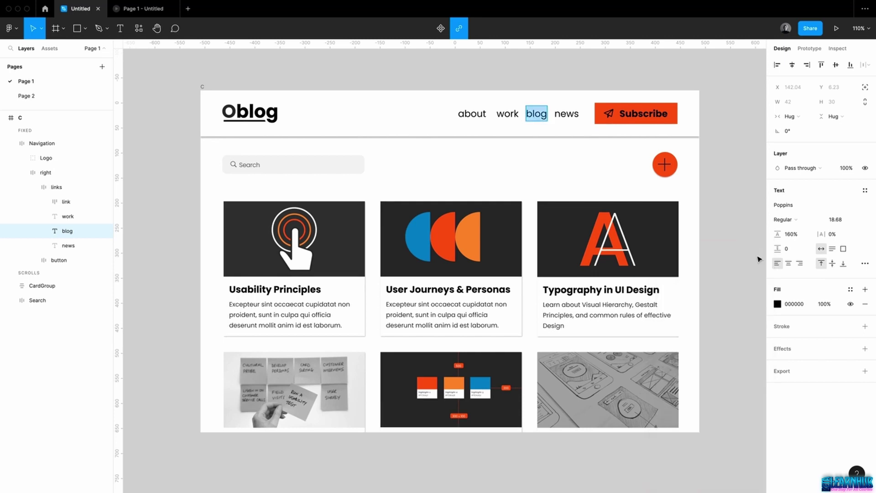
Add a prototype interaction to the Usability Principles card in the first row and open its details
click(307, 257)
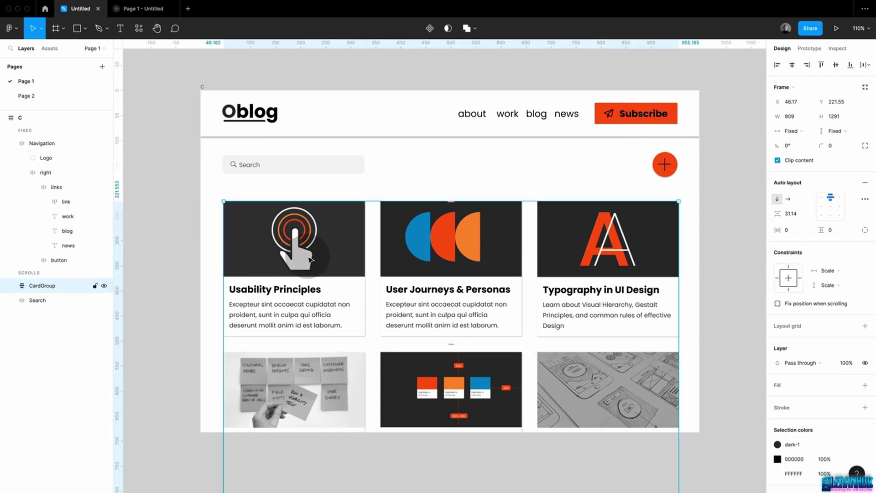
double_click(309, 260)
double_click(311, 255)
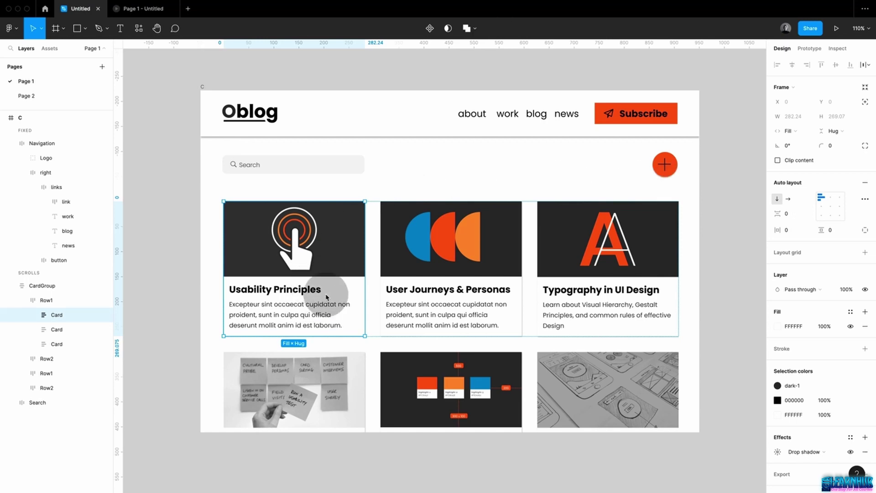
click(813, 49)
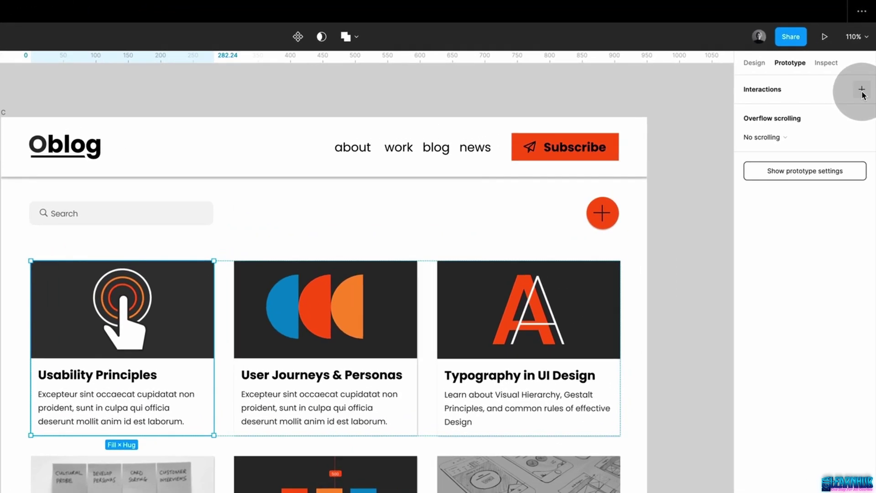
click(862, 89)
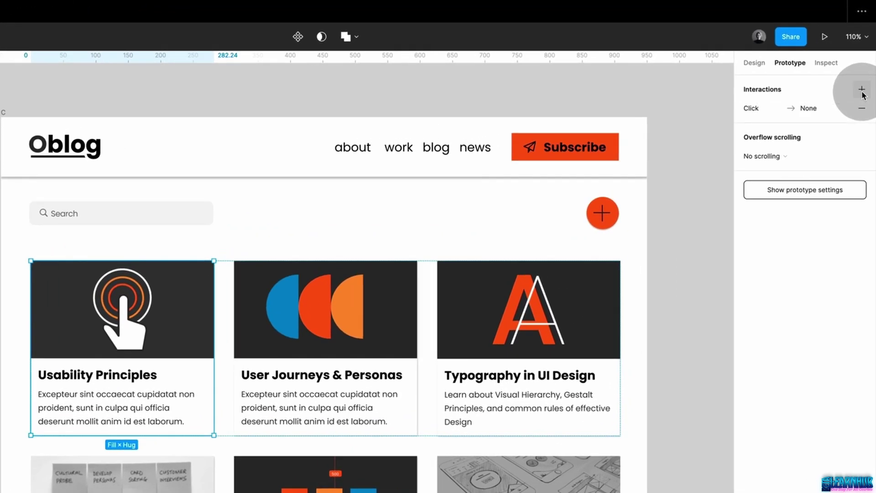
click(757, 109)
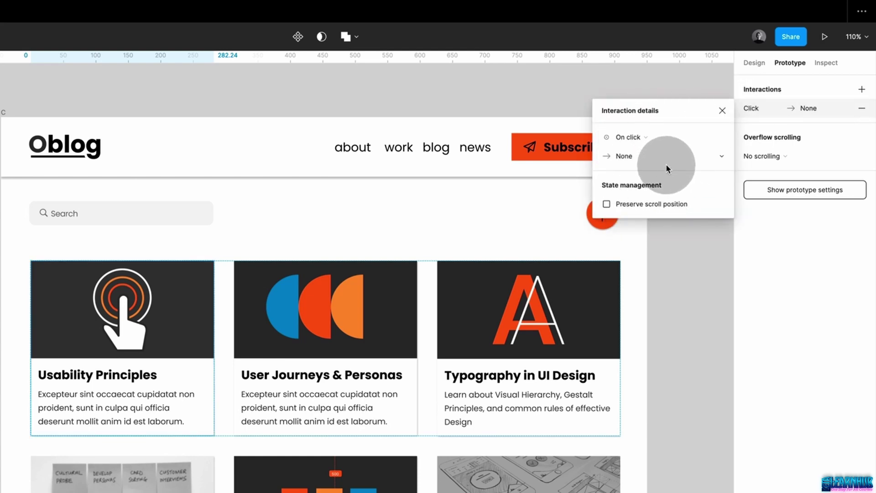
Set the Usability Principles card's On click interaction to Open link with the author's Medium profile address
click(642, 141)
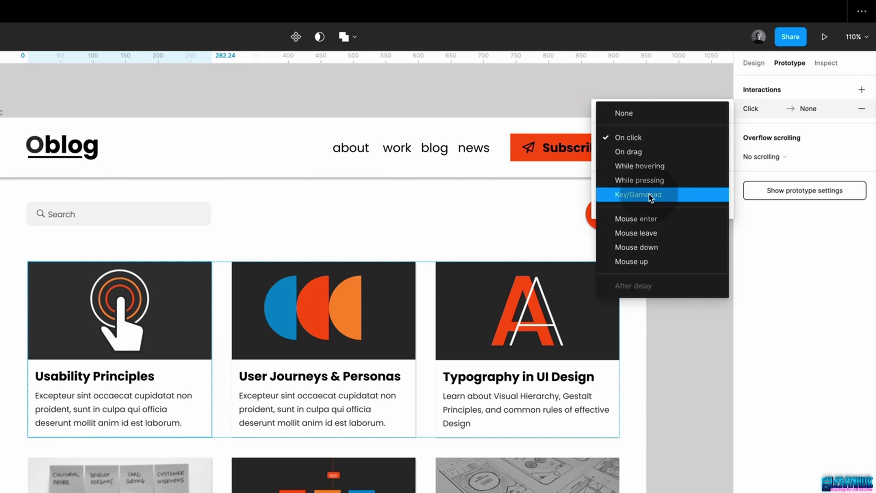
click(633, 139)
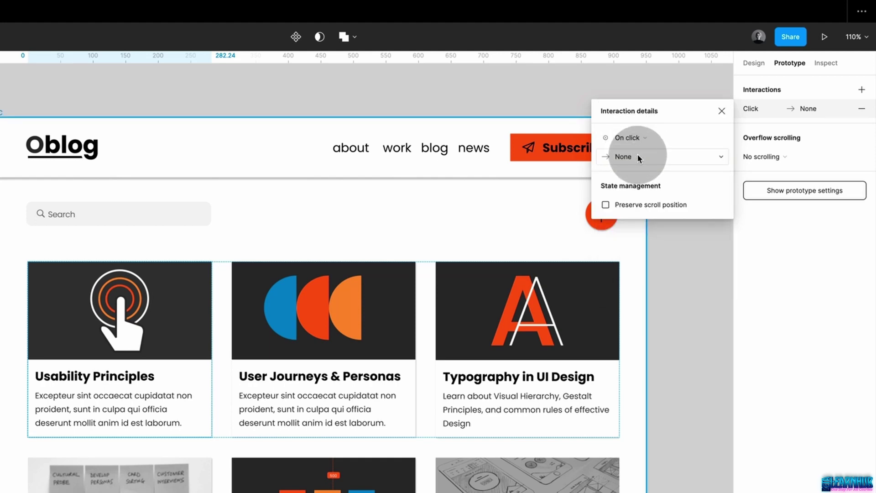
click(632, 157)
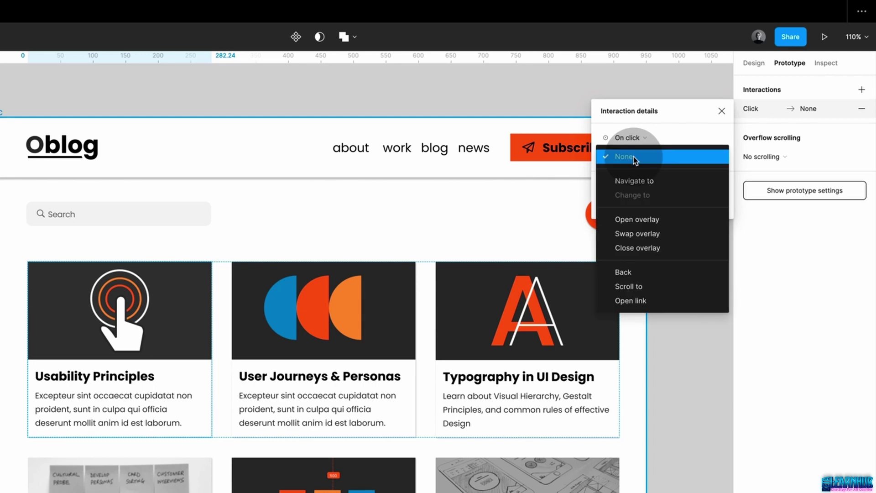
click(629, 303)
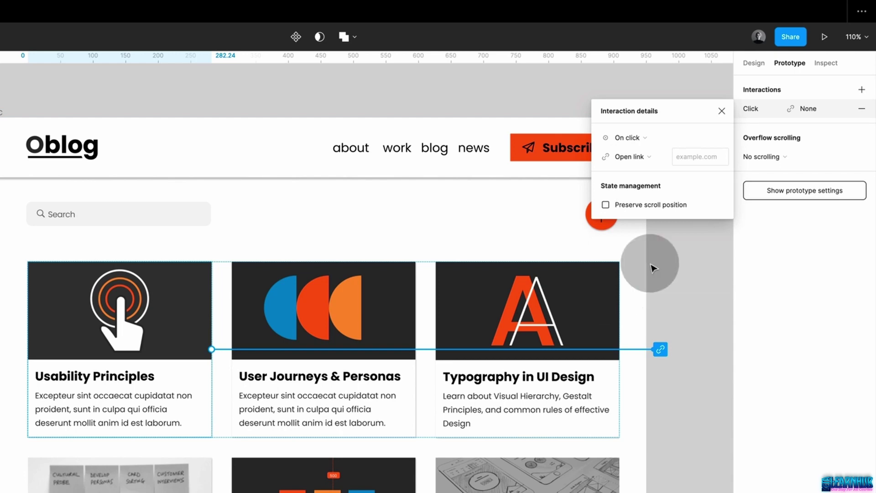
click(690, 157)
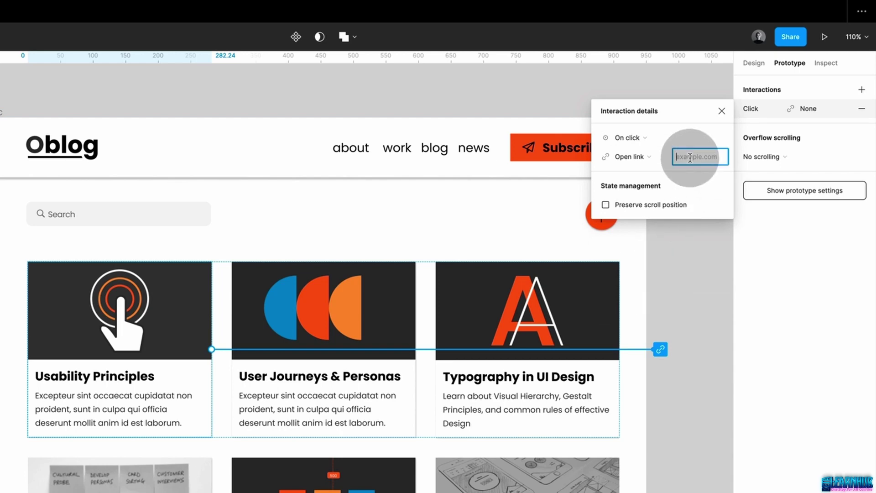
text(medium.com/@christinevallaure)
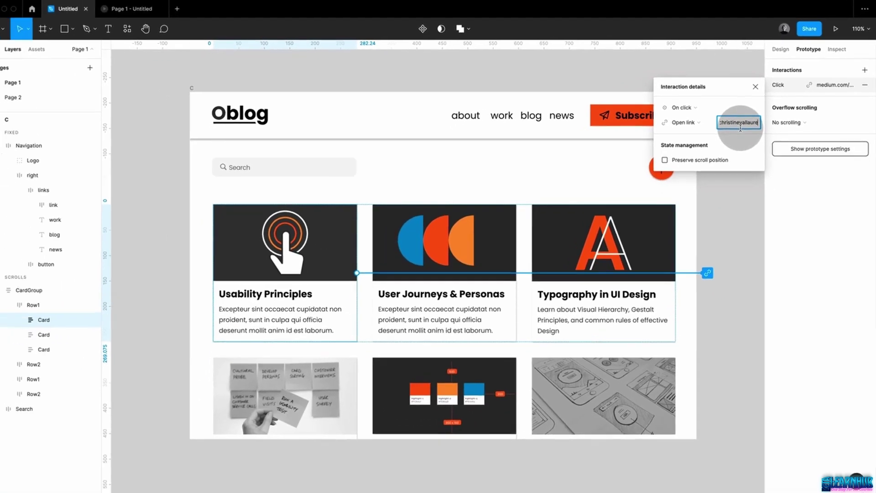
click(670, 209)
Present the prototype and copy its share link from the sharing options
click(835, 28)
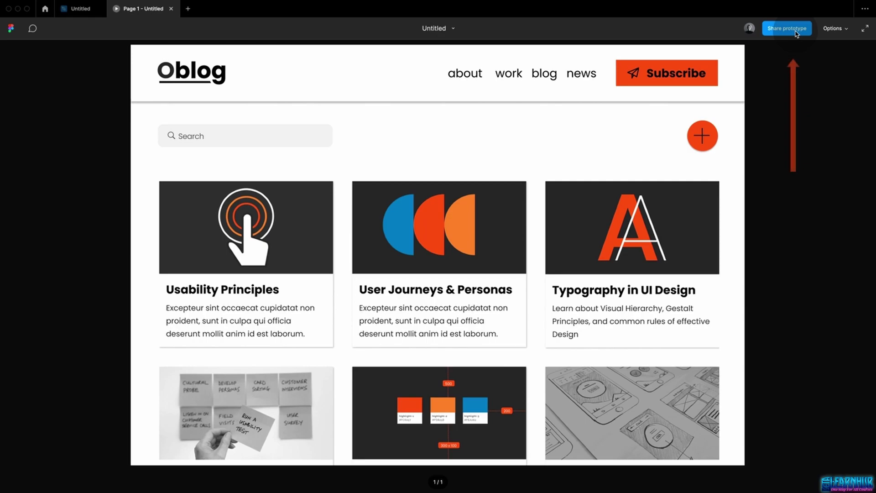
click(788, 33)
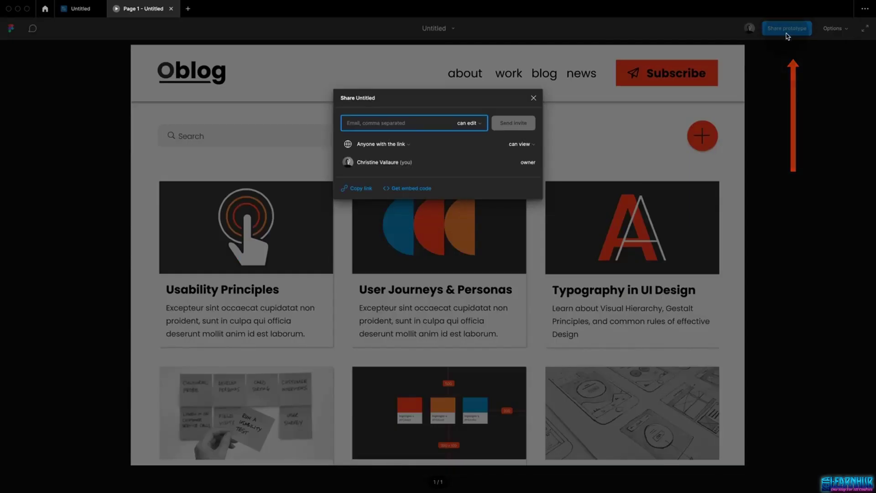
click(366, 189)
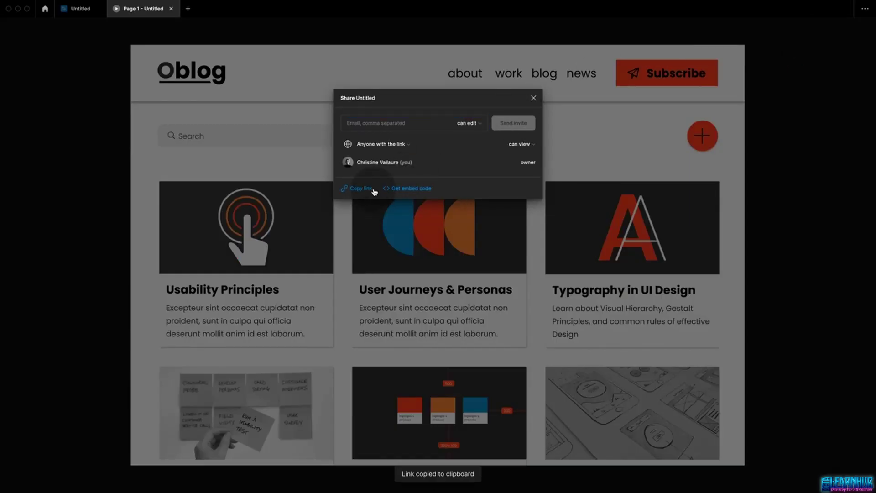
click(817, 148)
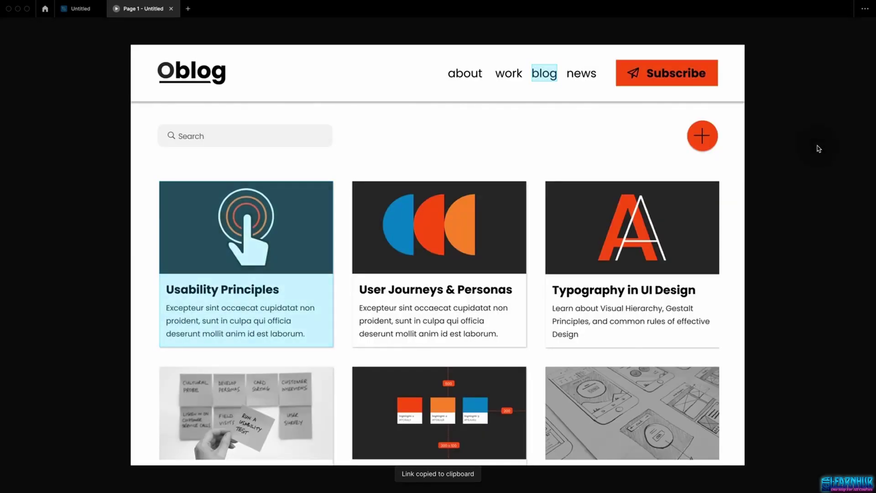
key(super+l)
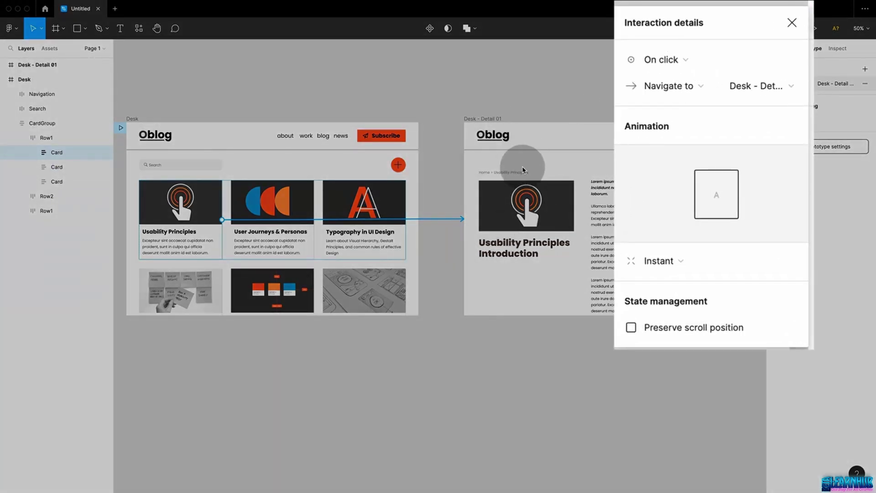
Inspect the On drag interaction from the Articles frame to the Videos frame and try the swipe in the preview
click(678, 63)
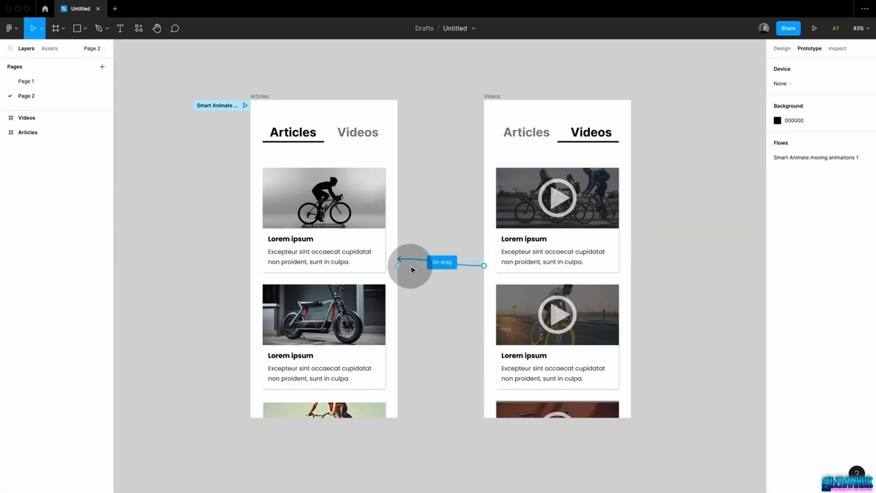
click(406, 264)
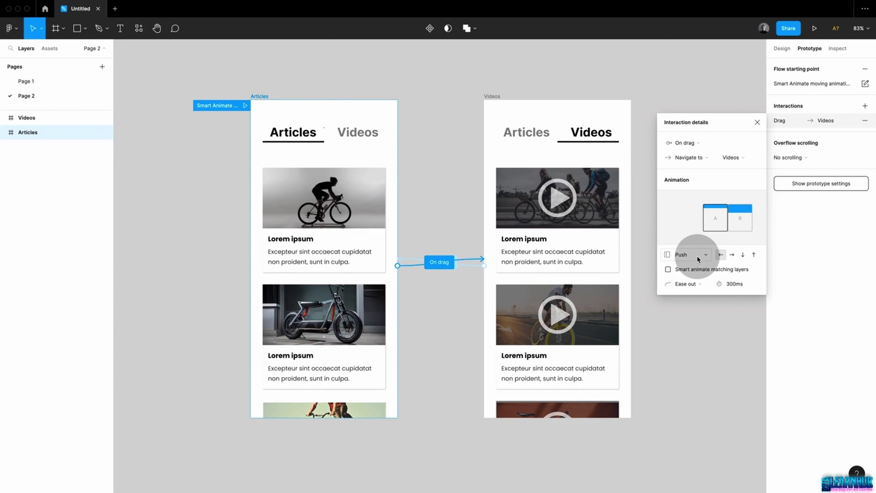
click(814, 29)
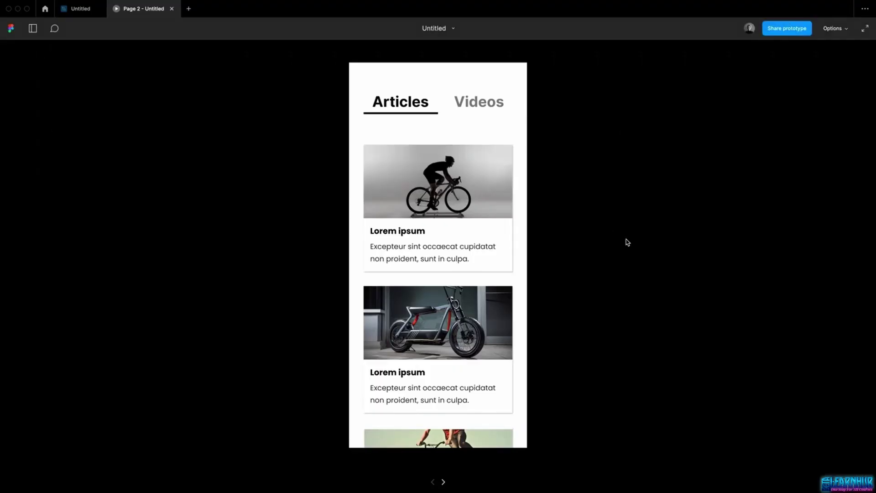
drag(489, 243, 459, 243)
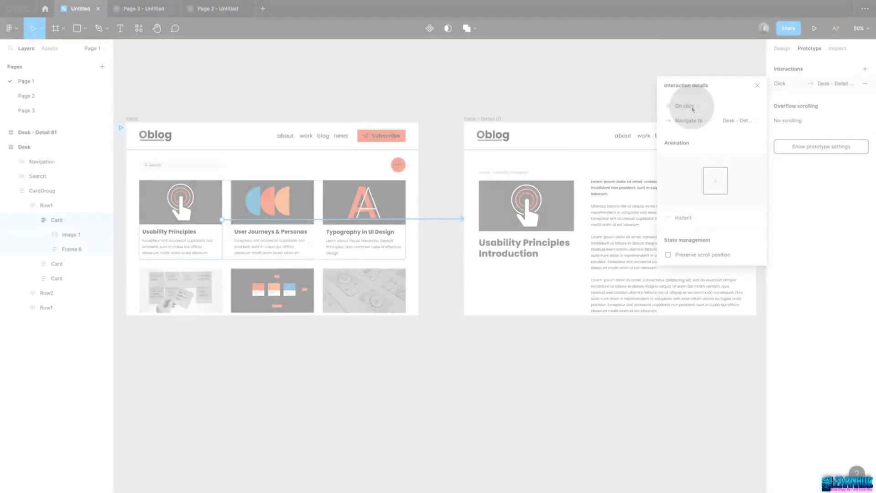
Change the trigger of the Usability Principles card's navigation to Desk - Detail 01 to Mouse enter
click(694, 108)
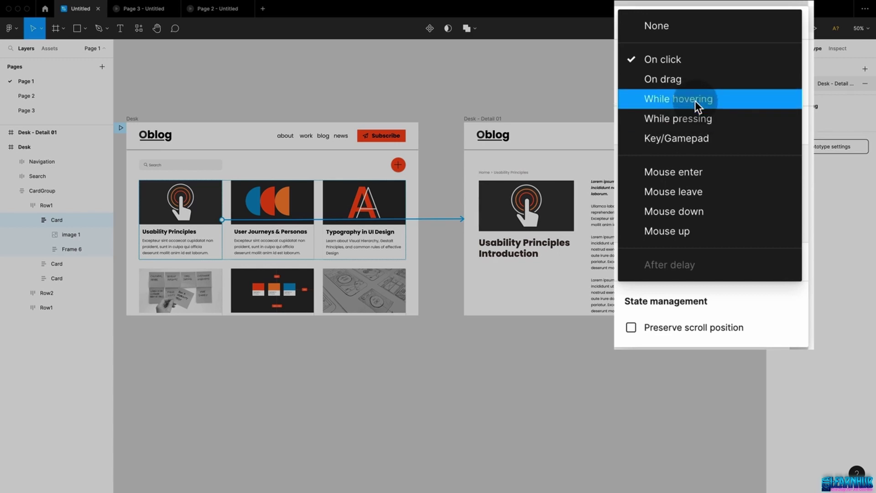
click(688, 172)
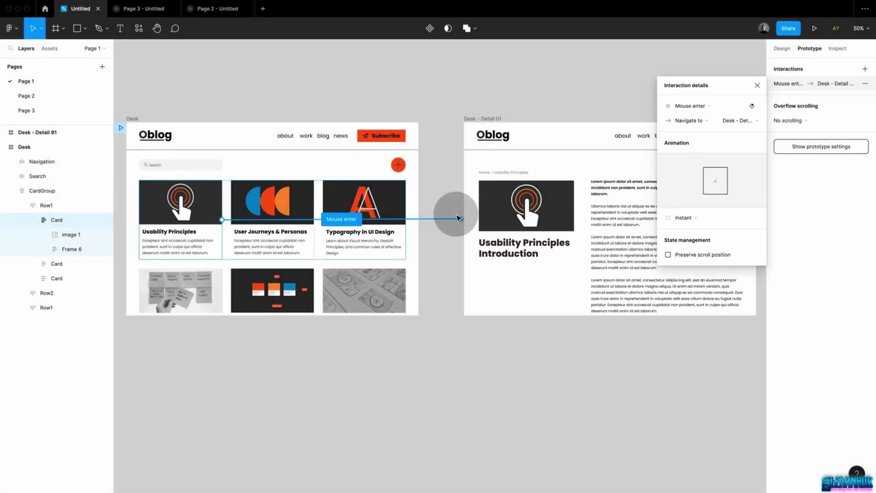
Present the Desk frame and test the Mouse enter interaction on the Usability Principles card
click(449, 207)
click(131, 119)
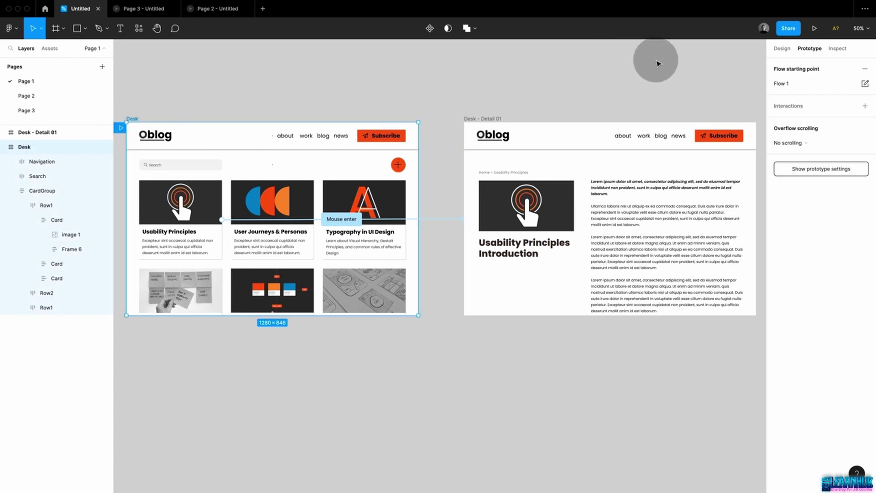
click(813, 28)
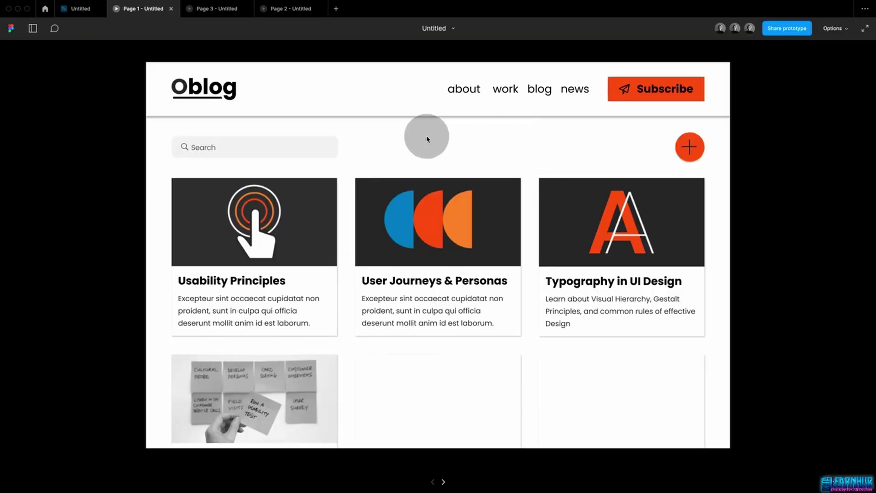
mouse_move(323, 190)
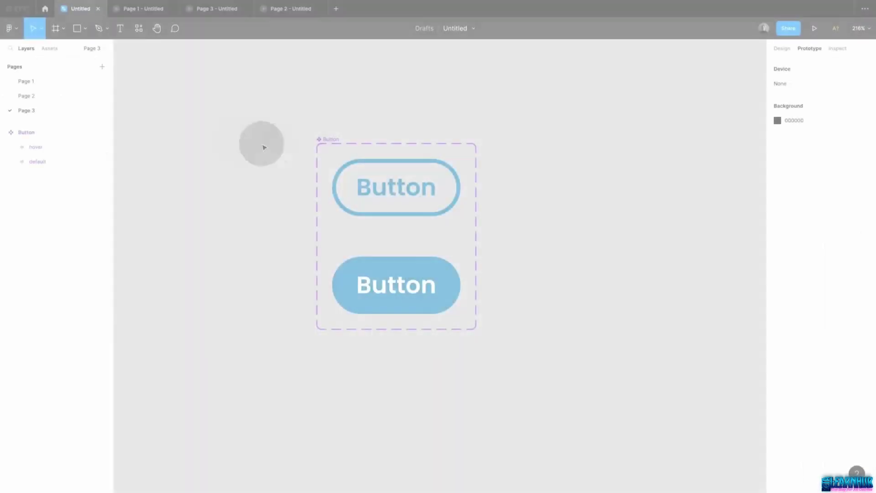
Connect the default button variant to the hover variant with a While hovering interaction
click(369, 205)
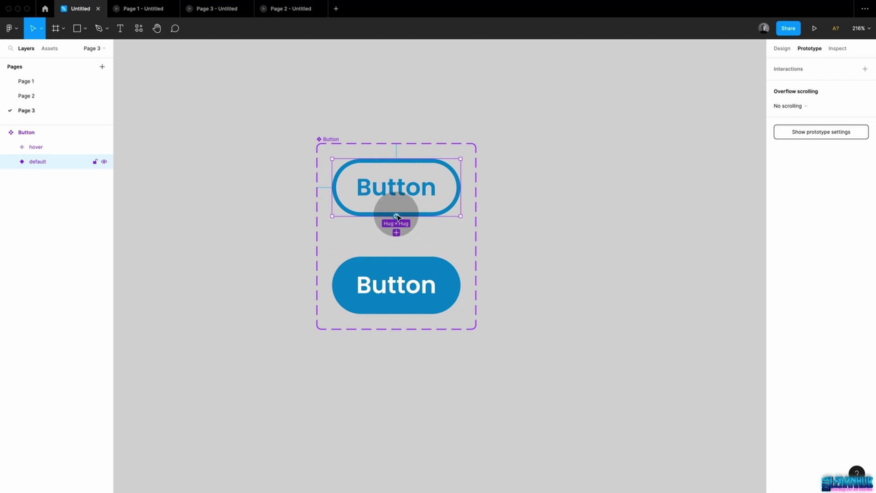
drag(397, 217, 383, 261)
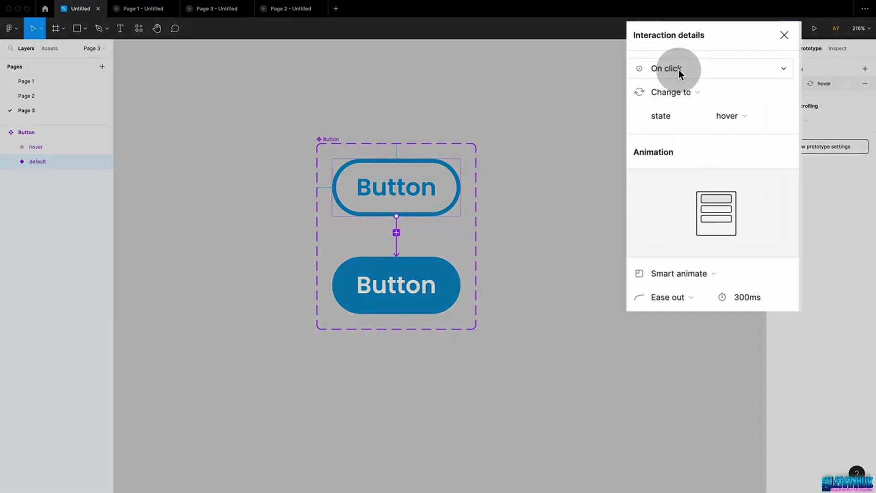
click(678, 70)
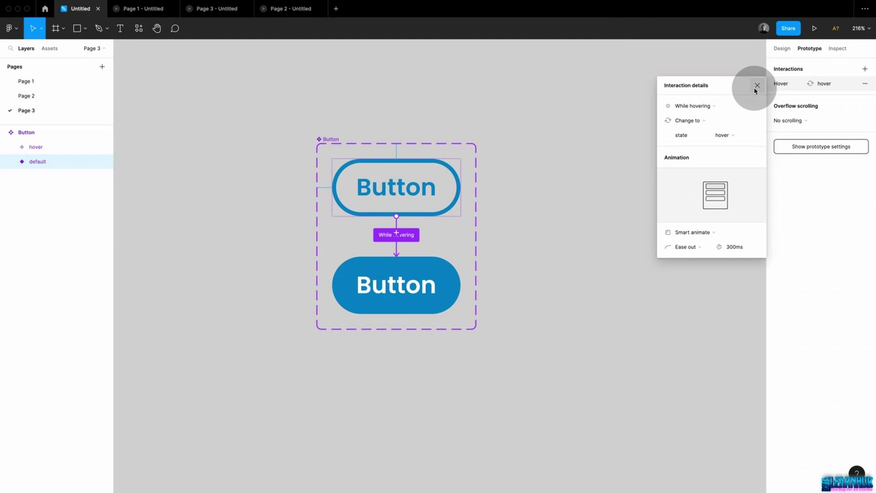
click(758, 83)
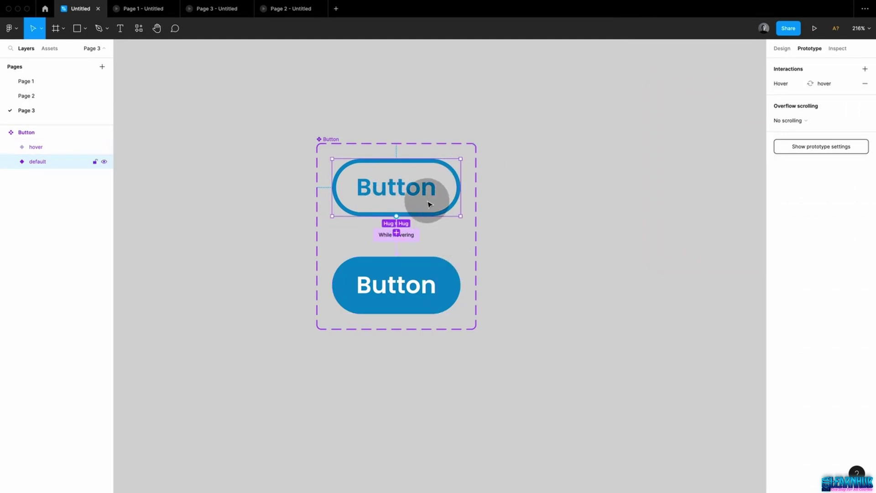
Duplicate the default button beside the component set and draw a frame about 250 × 138 around the copy
drag(413, 193, 628, 195)
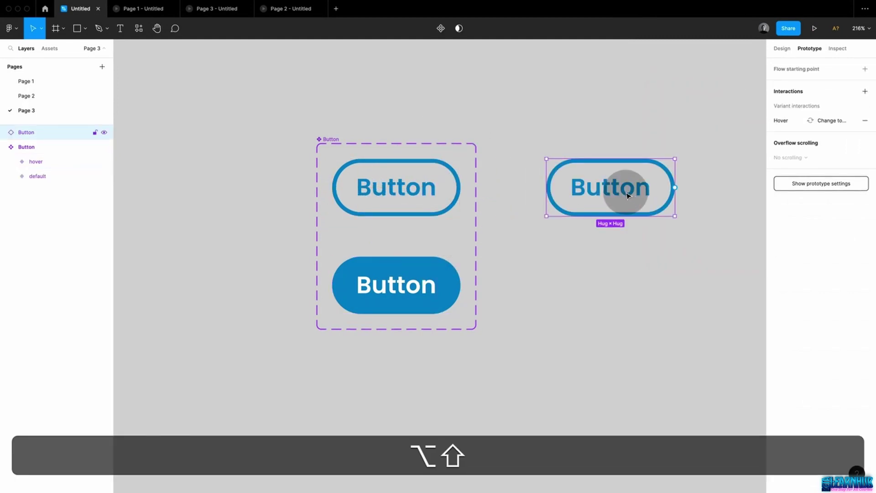
key(f)
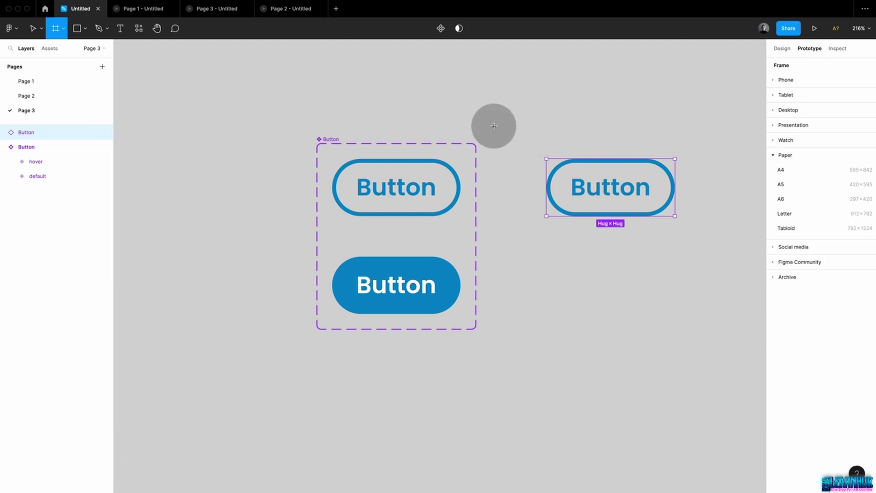
drag(491, 124, 739, 261)
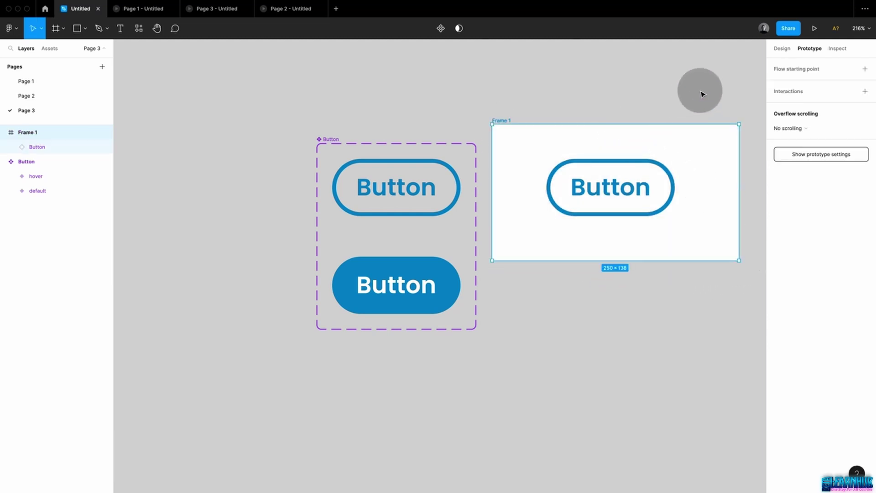
Present the new button frame and test the button's hover state
click(701, 94)
click(814, 29)
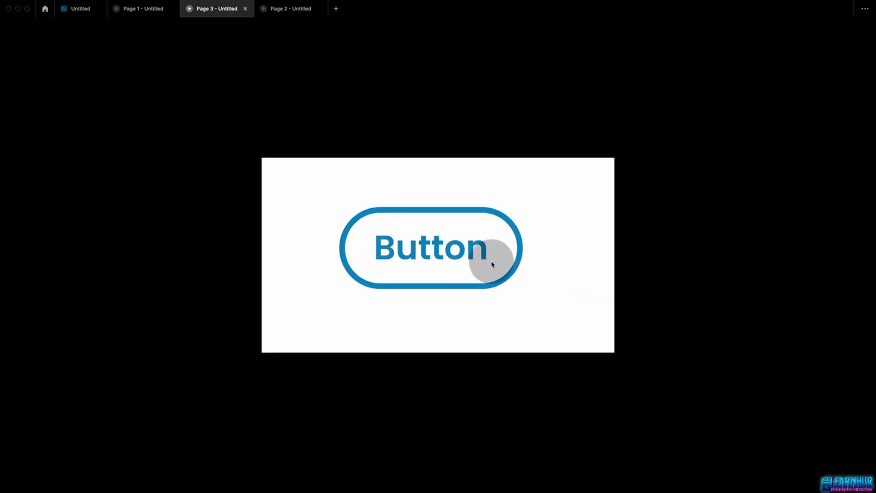
click(521, 270)
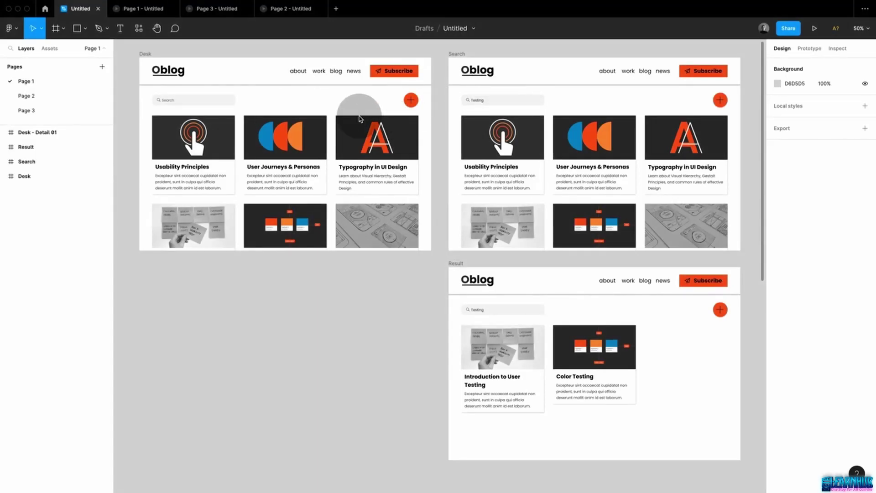
Link the search field in the Search frame to the Result frame with a Navigate to interaction
click(808, 49)
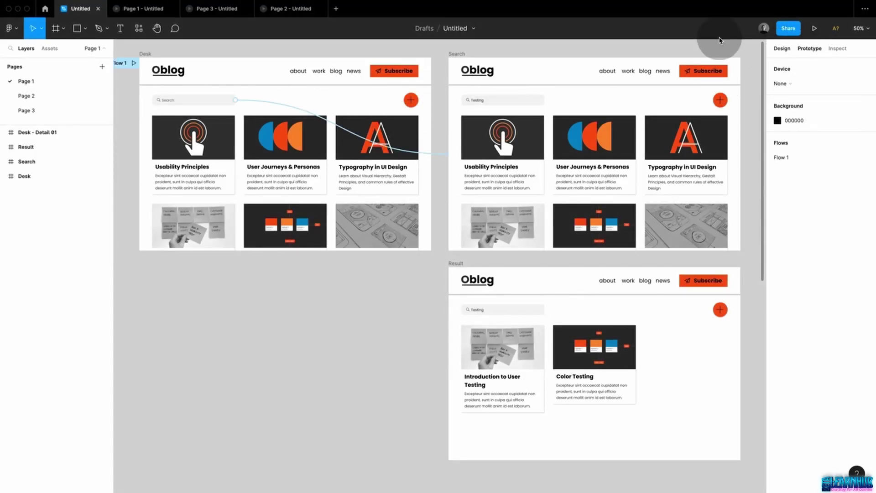
click(312, 115)
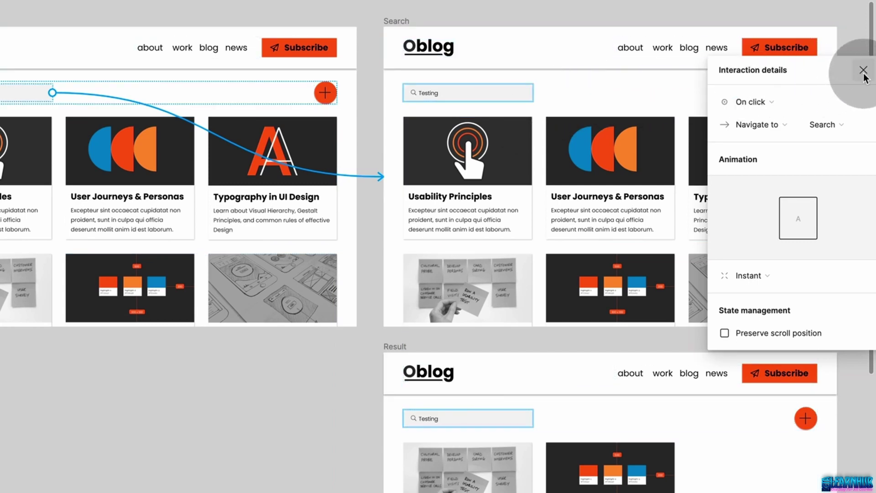
click(524, 96)
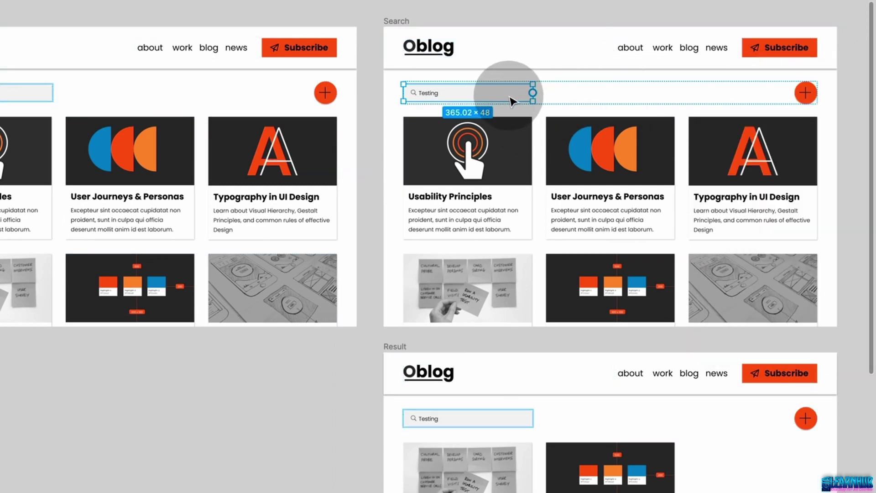
drag(533, 94, 515, 365)
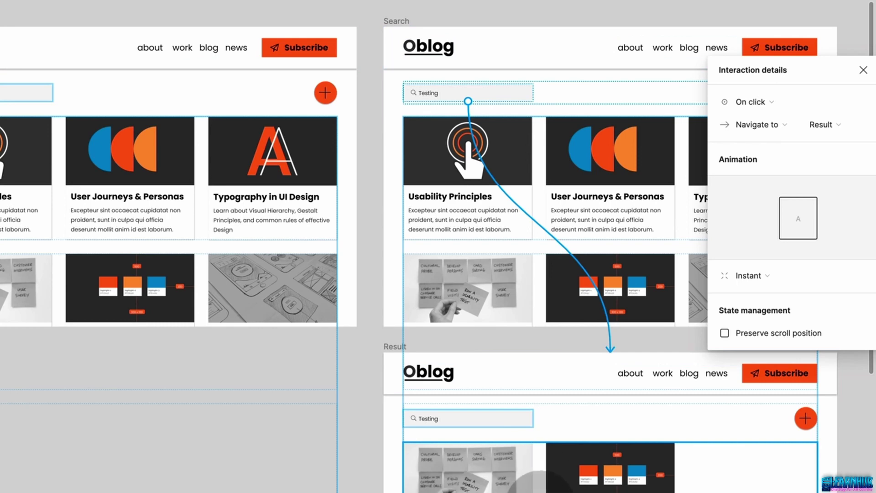
Change the trigger of the search field's navigation to Key/Gamepad with the Enter key
click(770, 105)
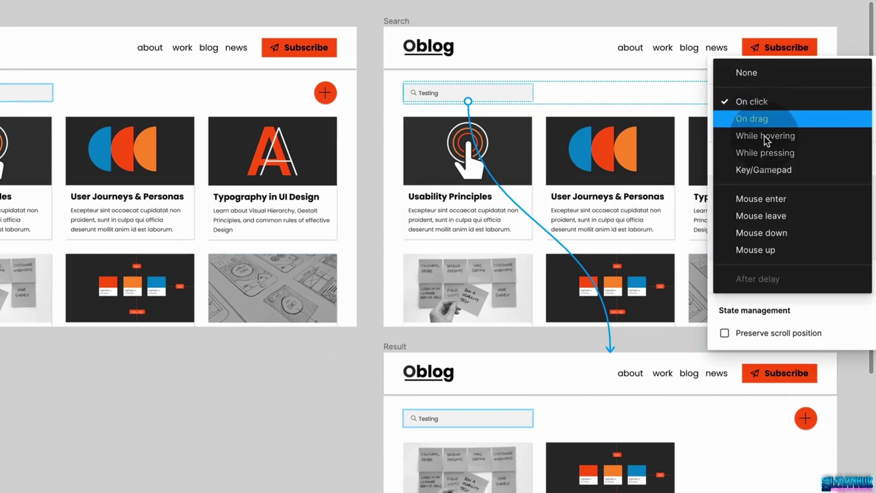
click(769, 171)
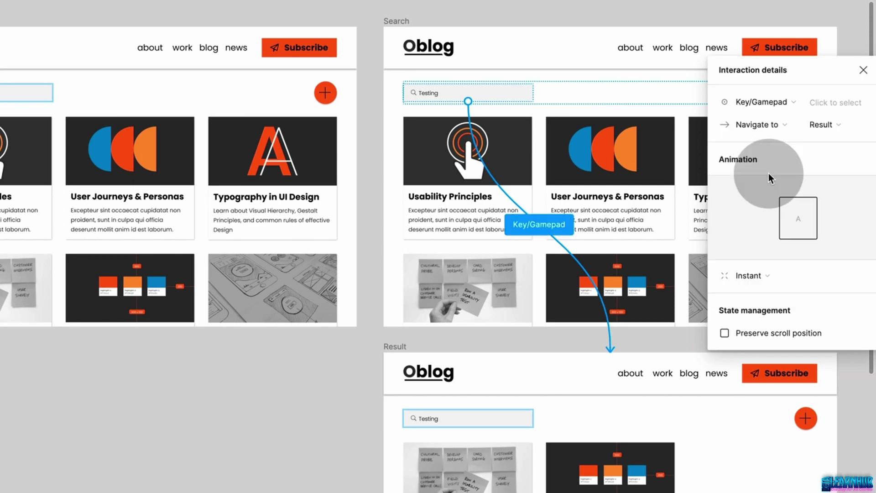
click(837, 102)
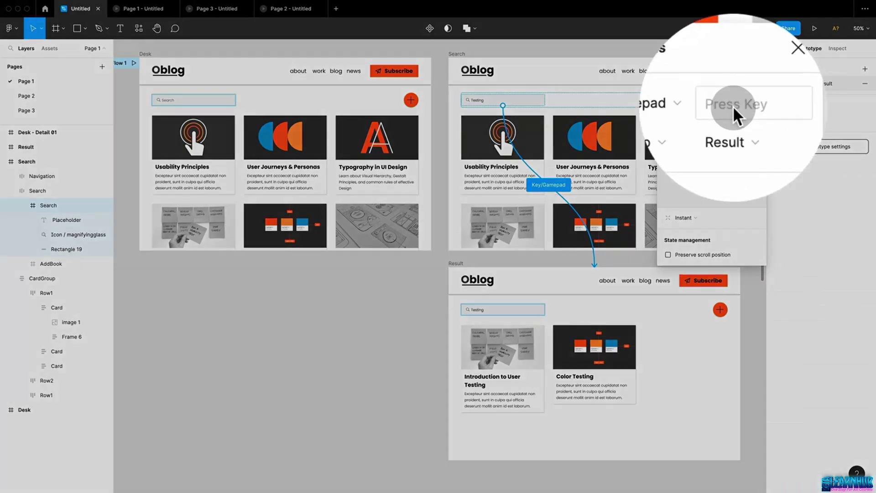
key(Return)
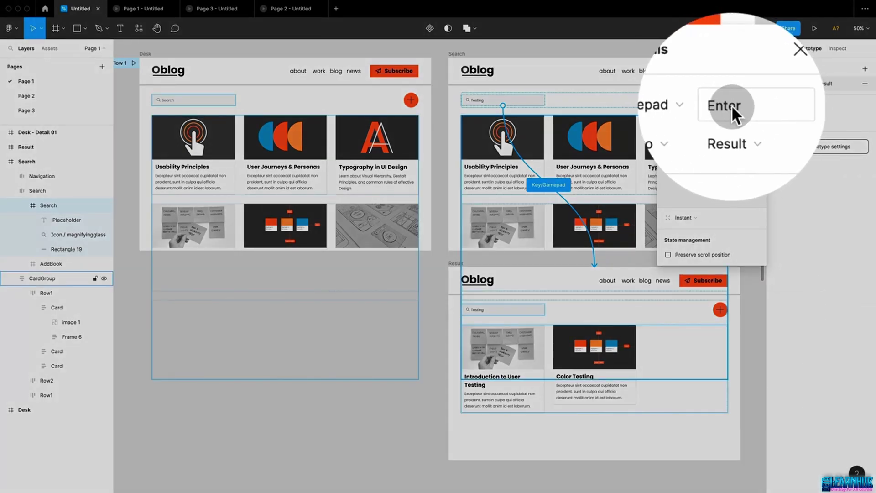
Try A as the trigger key for the search field's navigation and set it back to Enter
click(732, 105)
key(a)
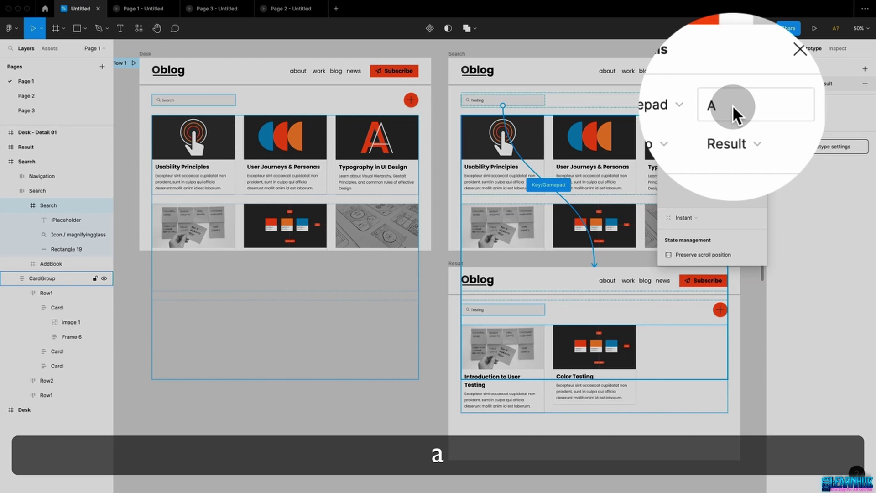
click(733, 110)
key(Return)
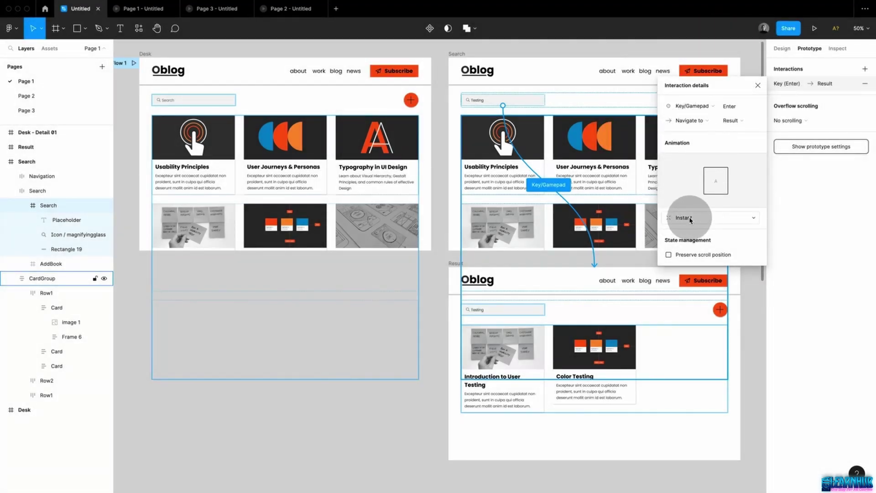
Set the animation of the search field's navigation to Result to Dissolve
click(690, 220)
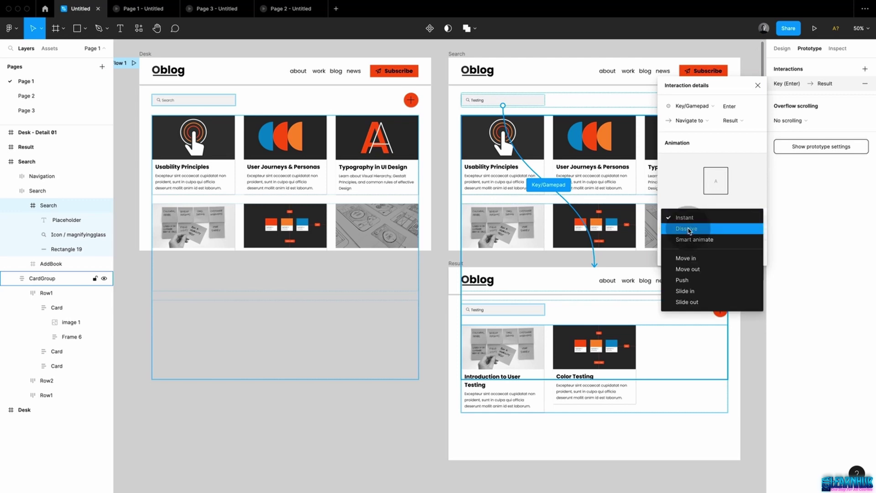
click(687, 228)
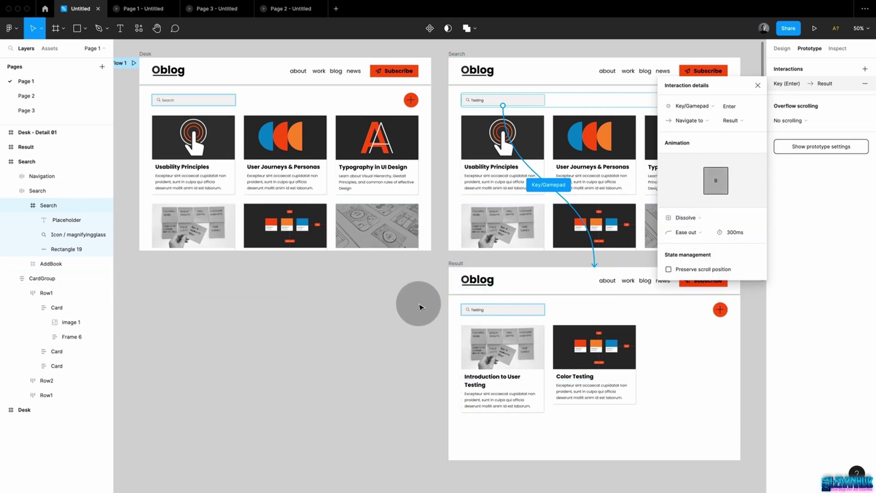
click(420, 306)
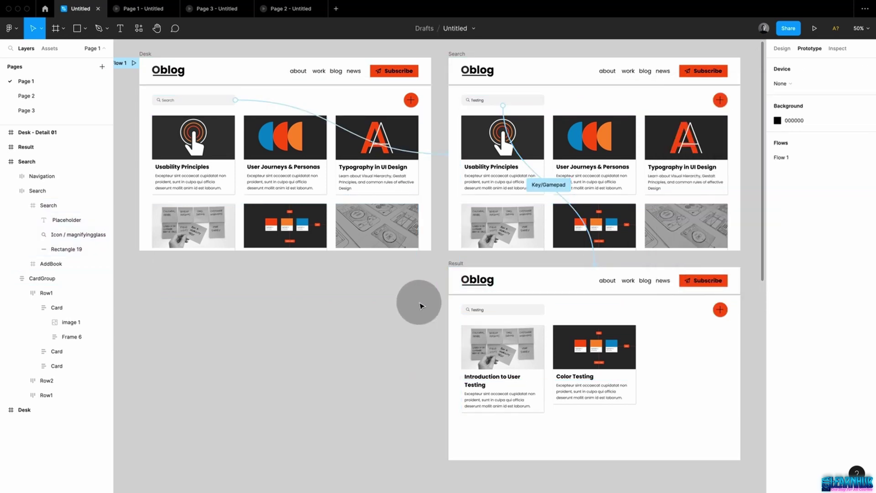
Present the prototype and test the search flow from the search field to the results using the Enter trigger
key(super+alt+Return)
click(470, 166)
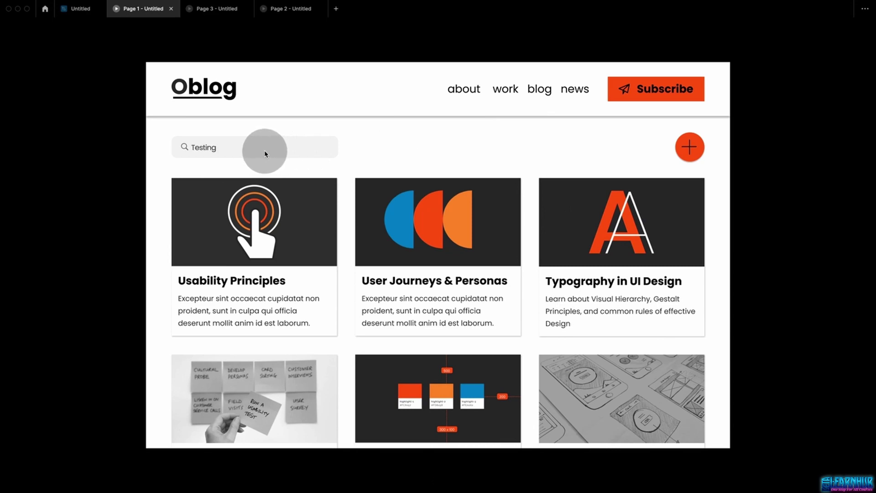
key(Return)
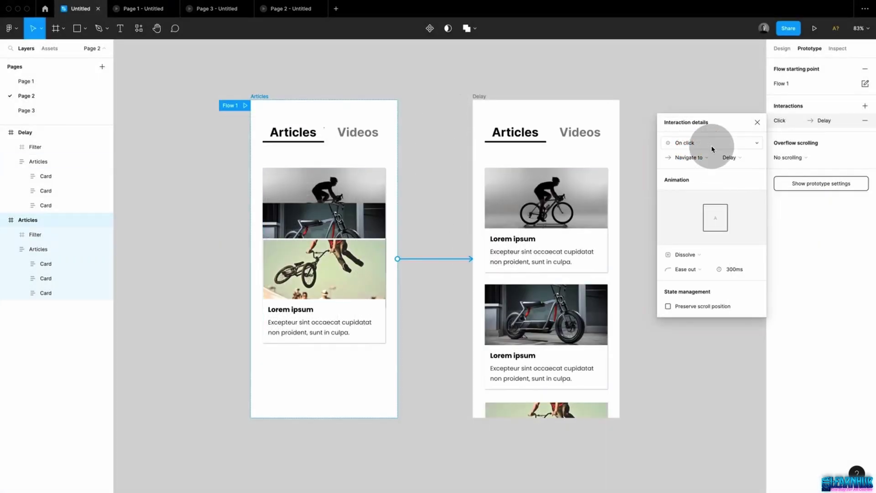
Change the trigger of the navigation from the Articles frame to the Delay frame to After delay
click(444, 259)
click(445, 259)
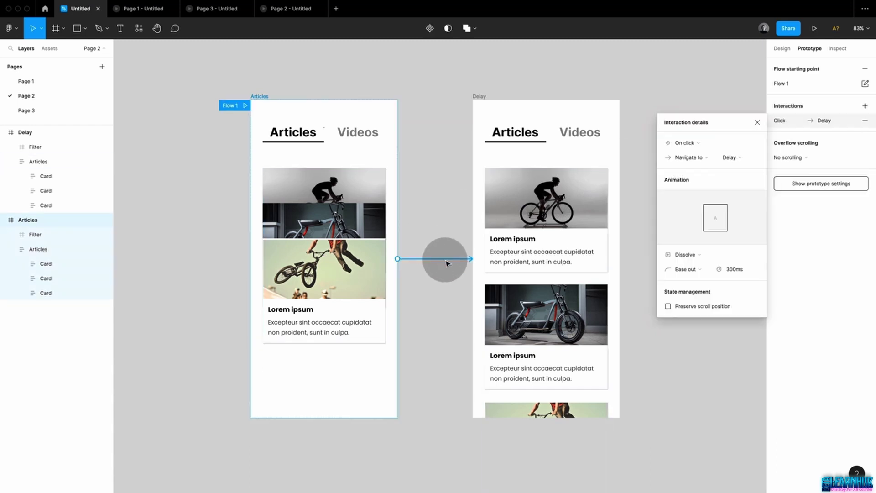
click(700, 145)
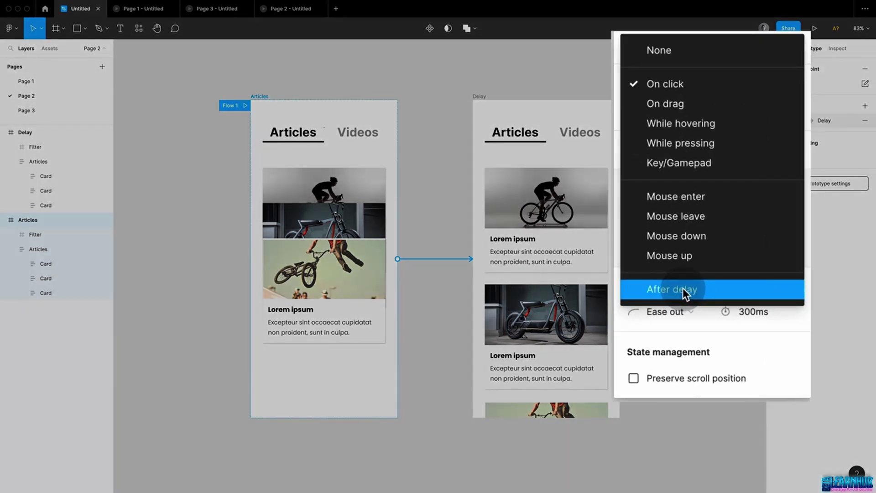
click(683, 289)
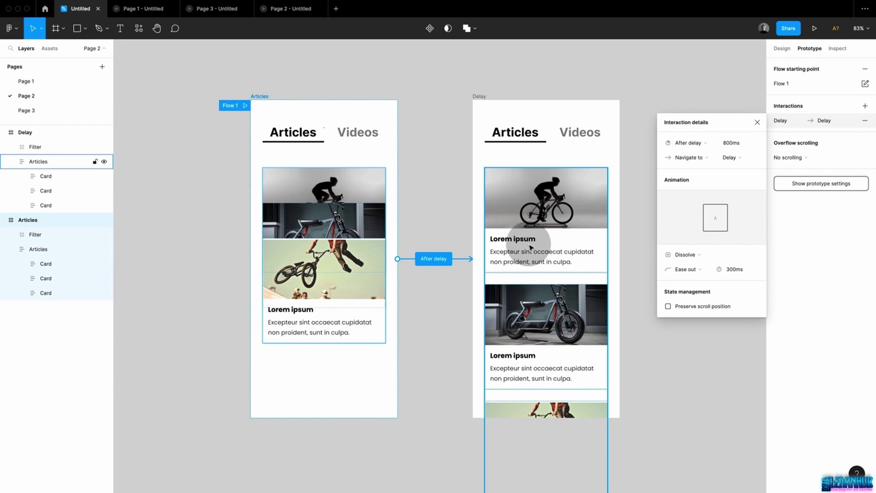
Set the Articles to Delay transition to Smart animate with a duration of 2000 ms
click(716, 255)
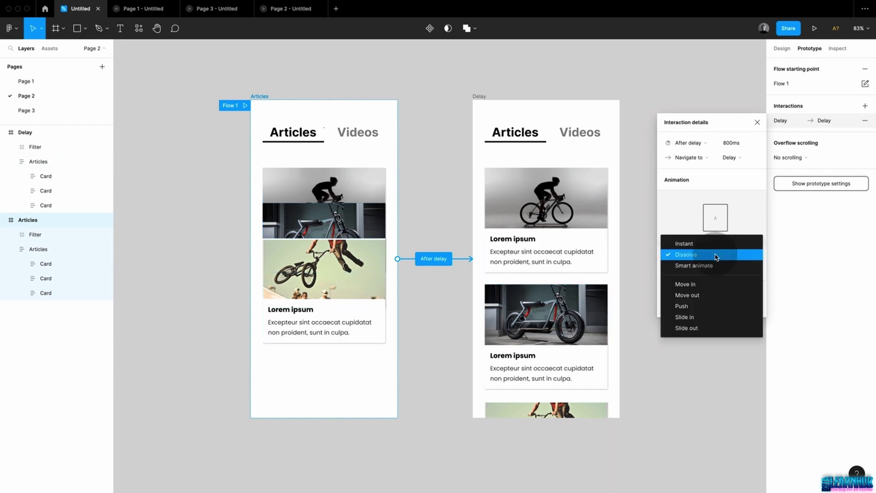
click(714, 265)
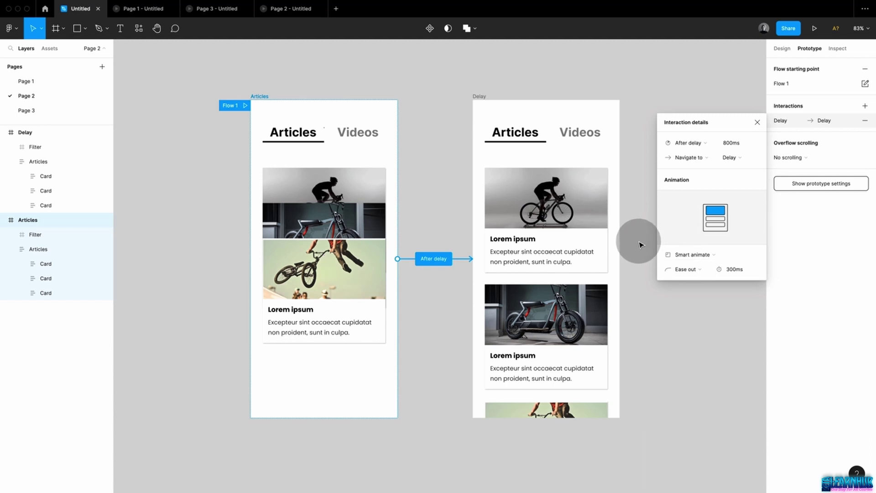
click(732, 271)
text(2000)
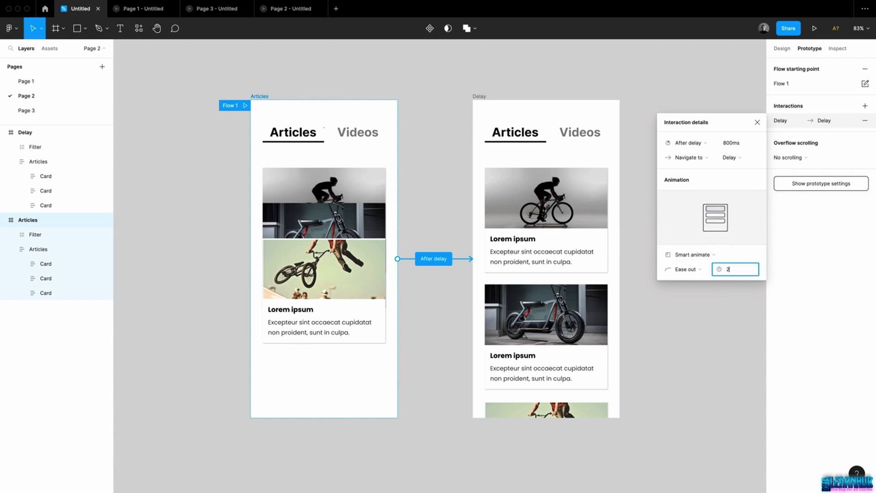
click(707, 290)
Present the Articles frame and watch the delayed transition of the stacked cards
click(268, 99)
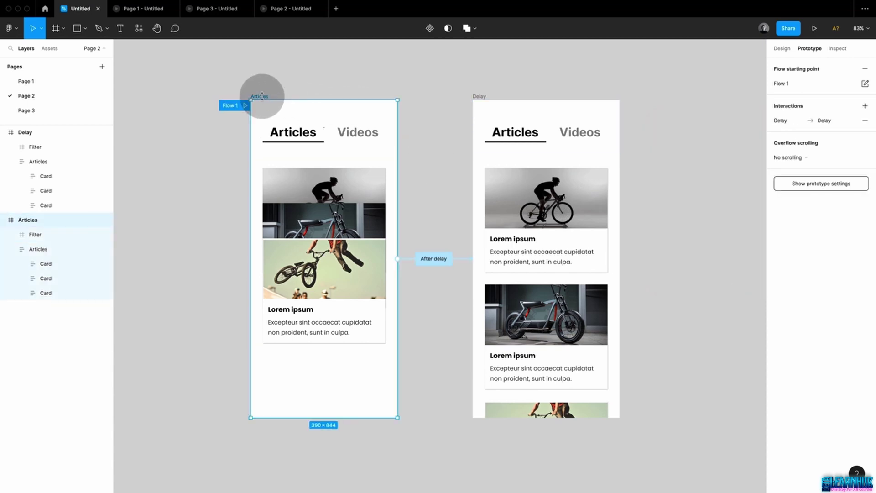
click(814, 28)
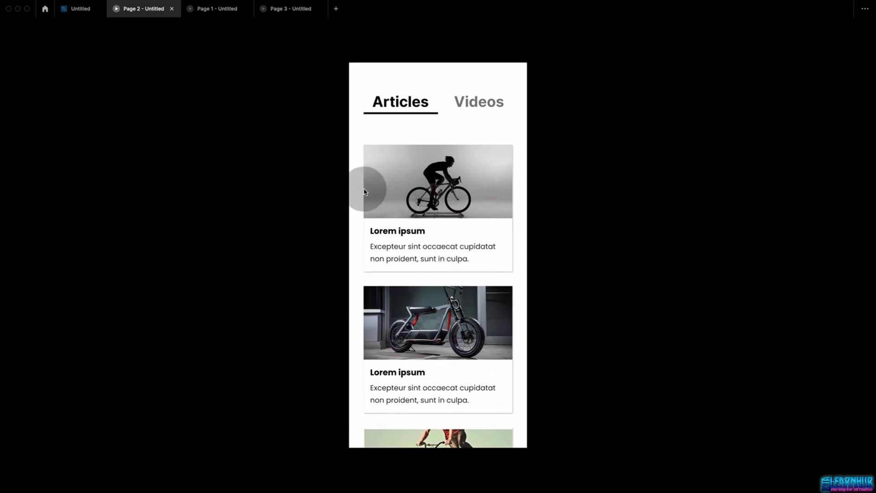
Return to the design file and link the info icon to the Tooltip frame with a While hovering trigger
click(81, 8)
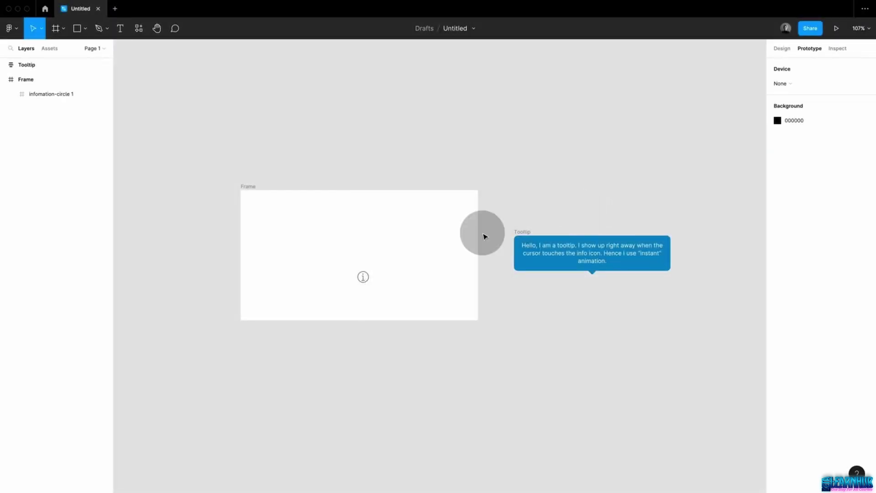
click(370, 276)
drag(370, 277, 521, 254)
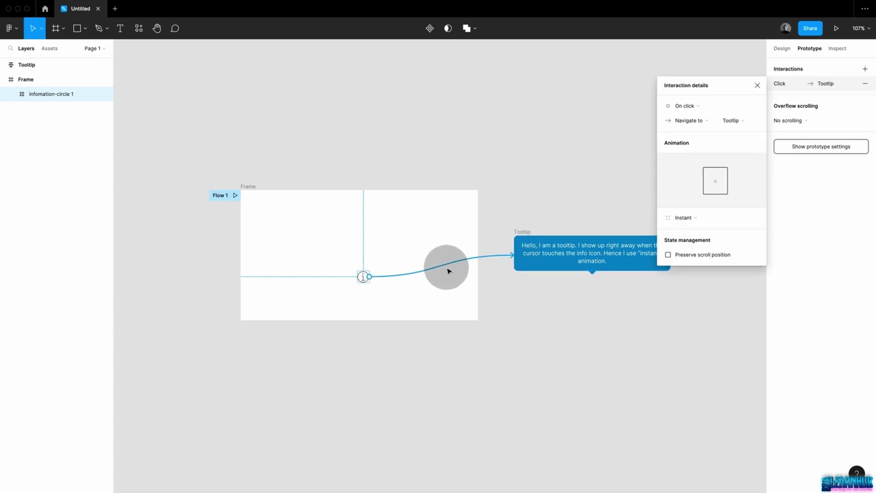
click(682, 112)
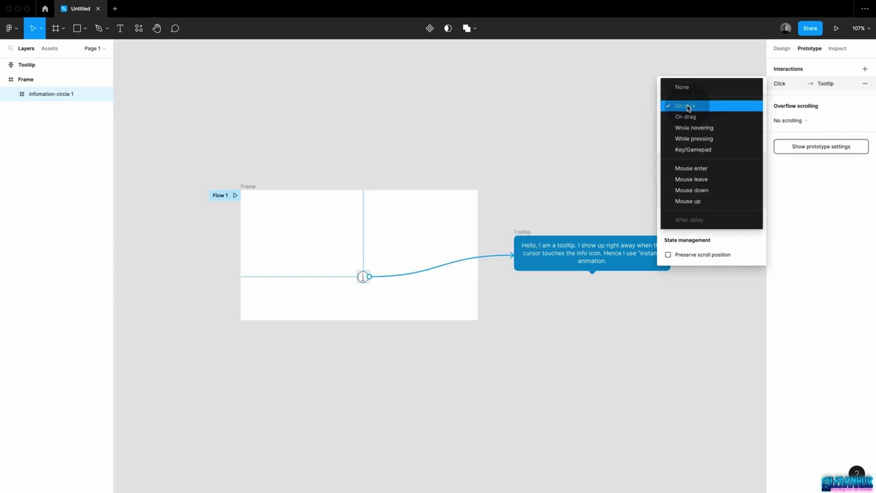
click(696, 128)
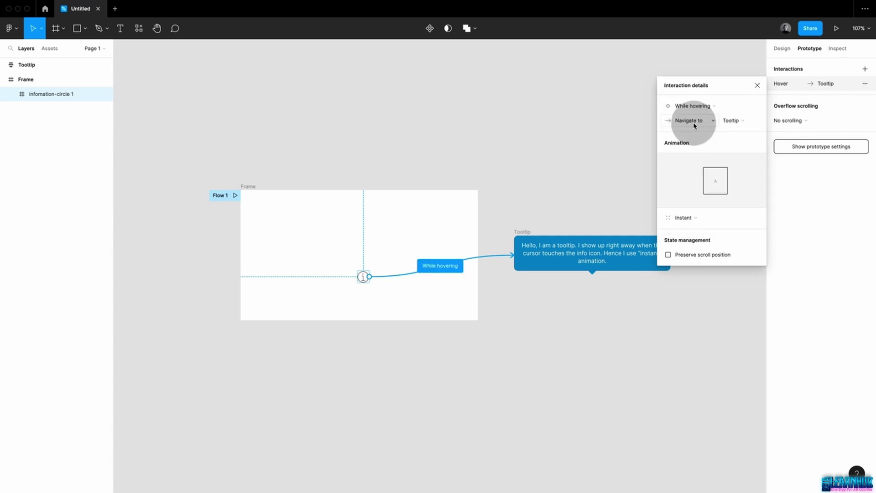
Change the info icon's action to Open overlay and place the tooltip overlay centred just above the icon
click(693, 121)
click(691, 150)
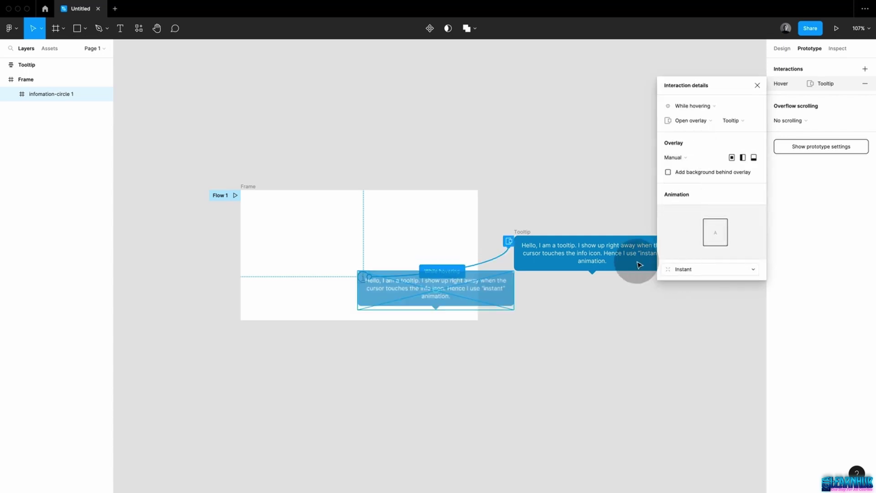
drag(493, 286, 423, 234)
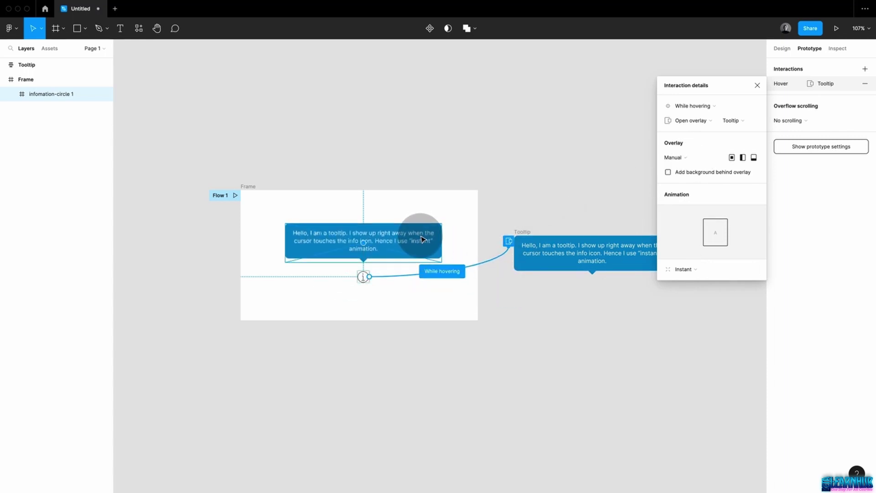
click(525, 197)
Present the frame and test the tooltip overlay on the info icon
click(249, 186)
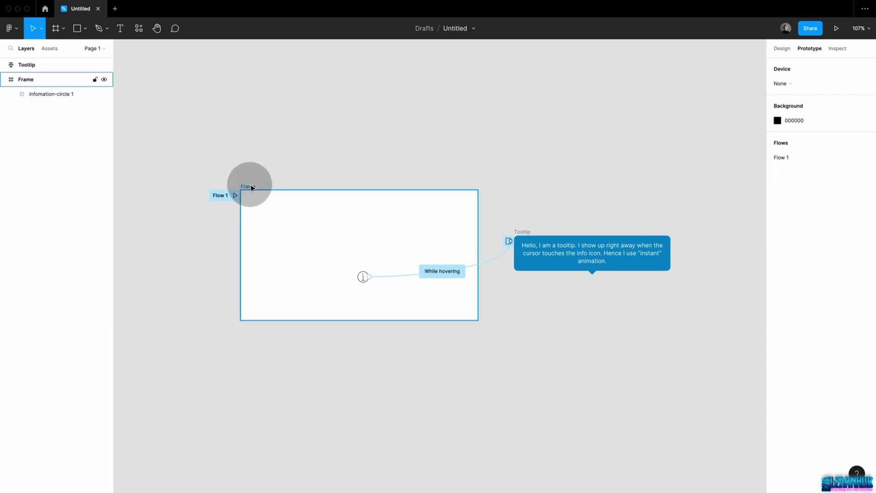
key(super+alt+Return)
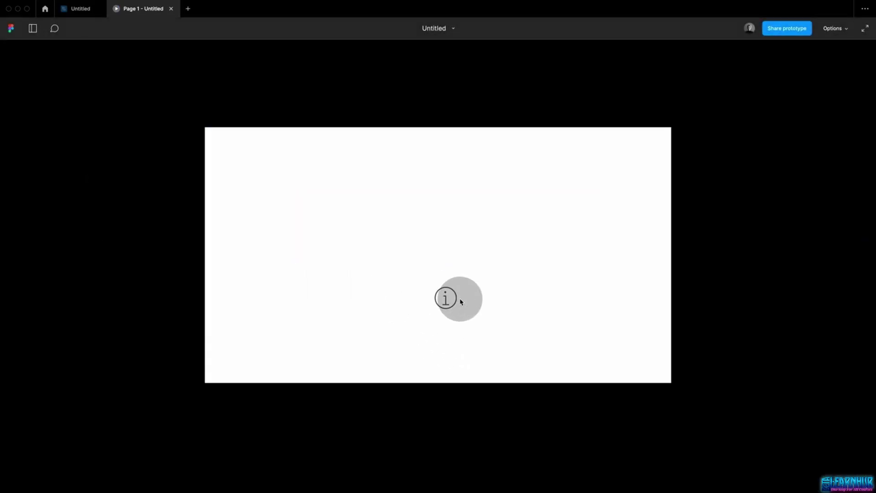
mouse_move(446, 299)
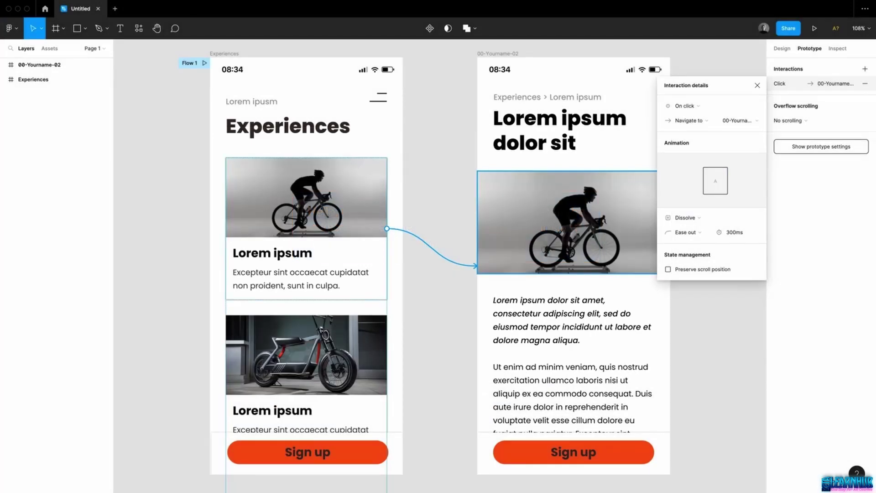
Set the duration of the Dissolve transition from the first Experiences card to the 00-Yourname-02 frame to 5000 ms
click(684, 218)
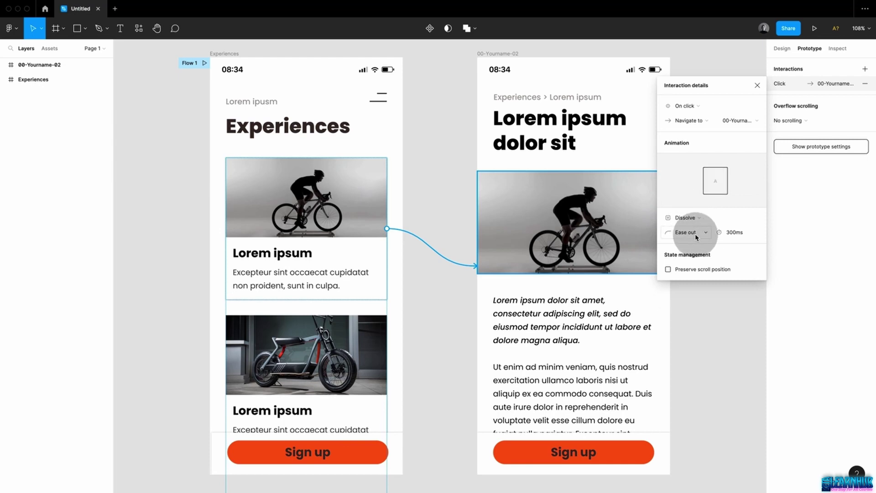
click(730, 233)
click(741, 268)
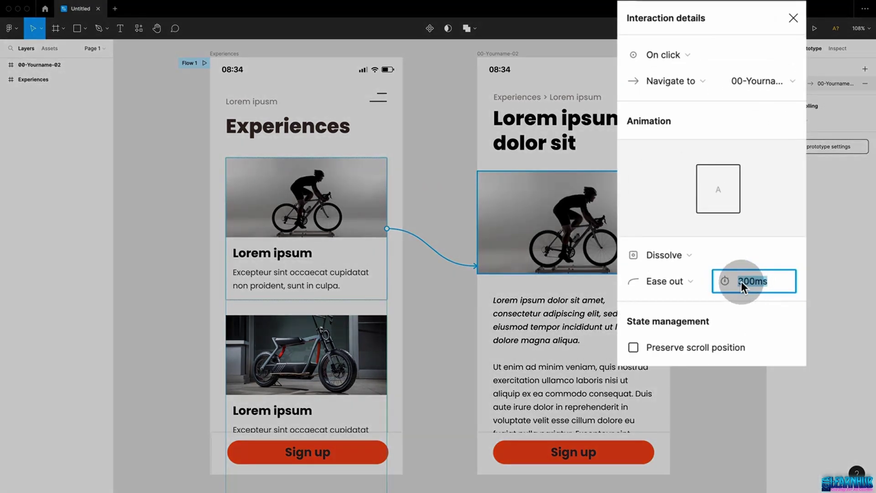
drag(743, 281, 734, 282)
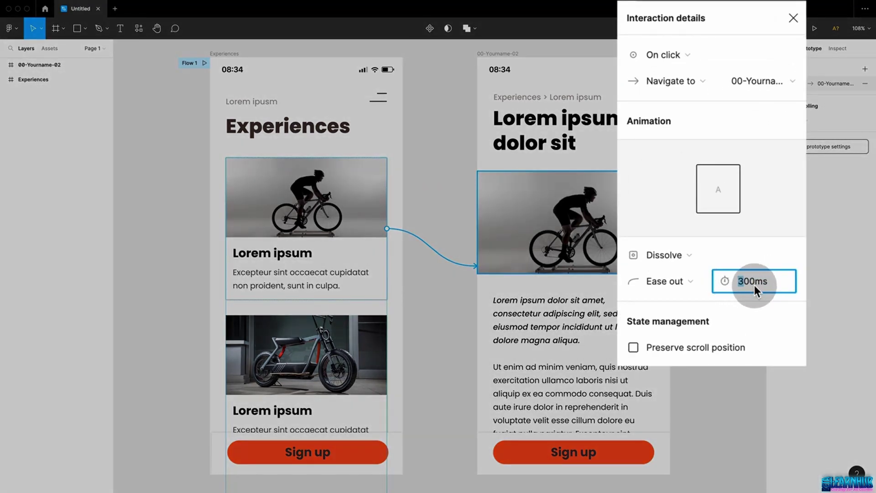
text(50)
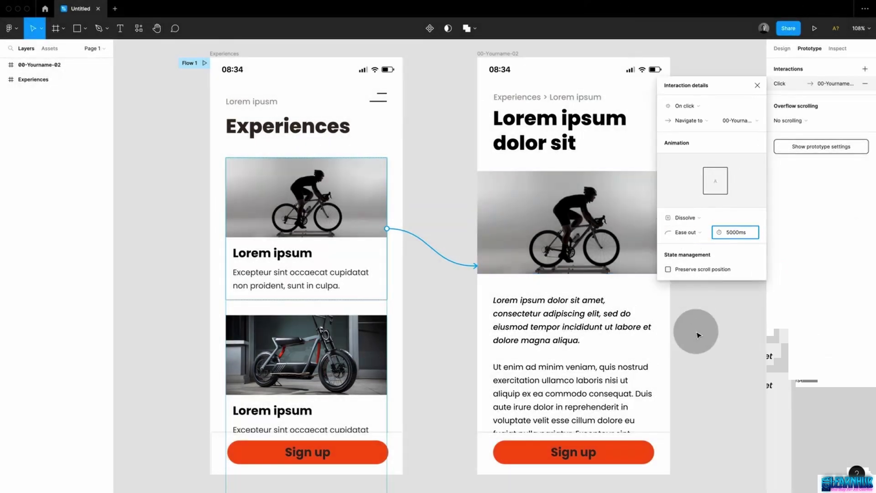
click(696, 334)
Present the Experiences frame and test the slow Dissolve transition from the first card
click(237, 54)
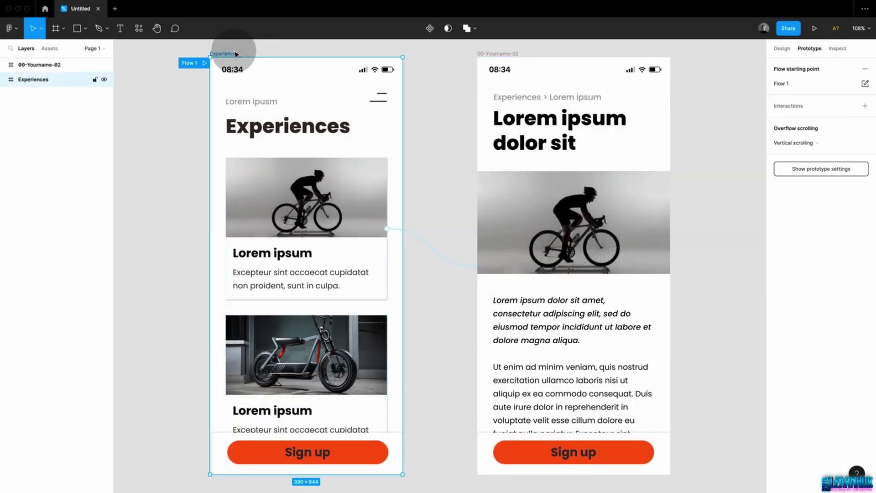
key(alt+super+Return)
click(442, 221)
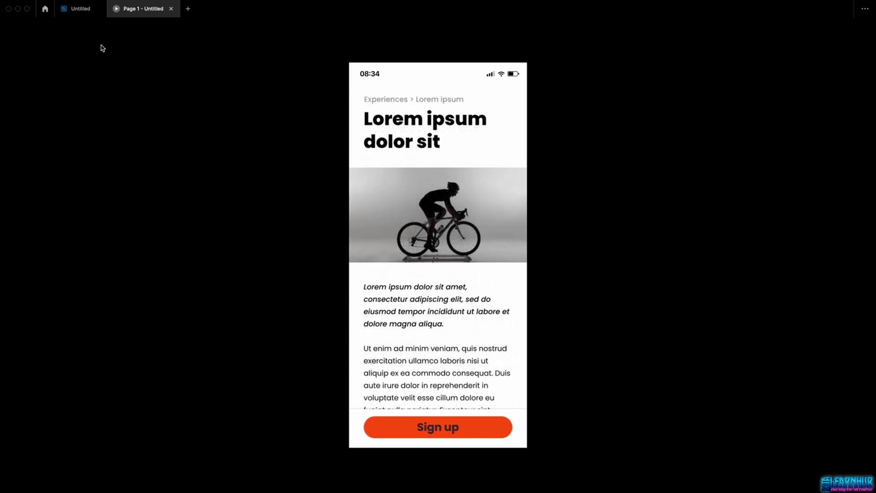
Return to the design file and set the first card's Dissolve duration to 300 ms
click(80, 14)
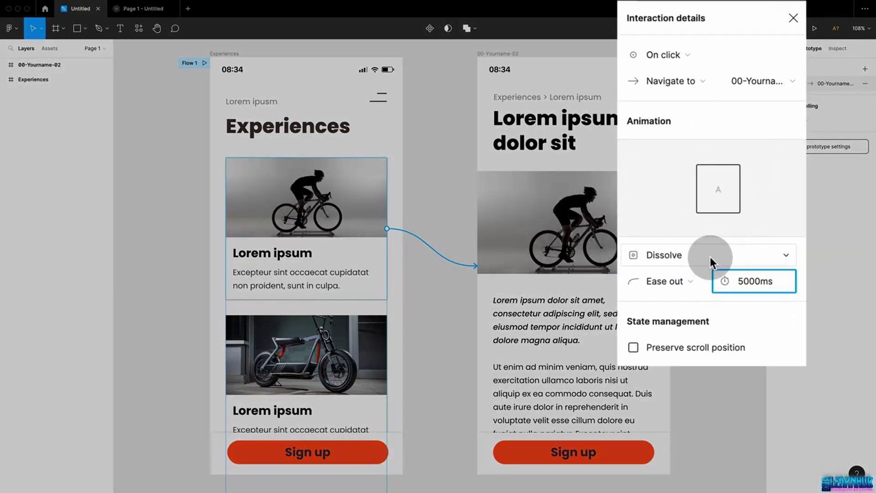
click(768, 290)
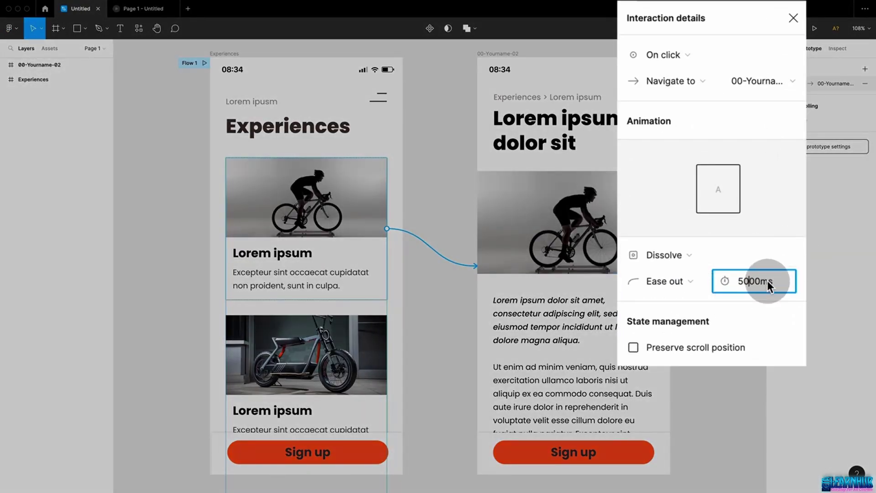
key(BackSpace)
key(BackSpace)
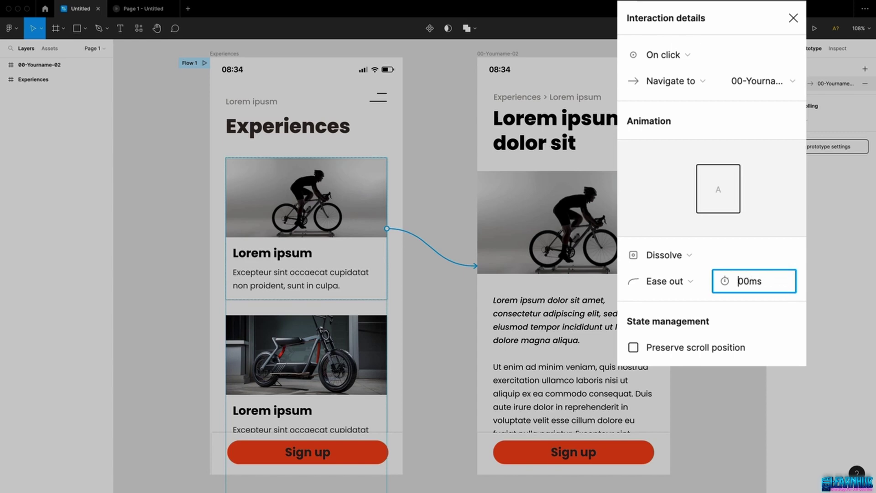
text(3)
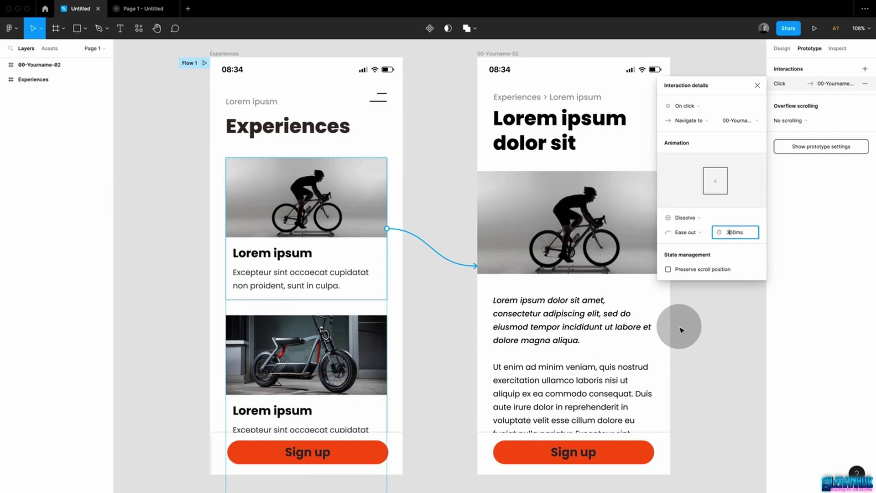
click(685, 218)
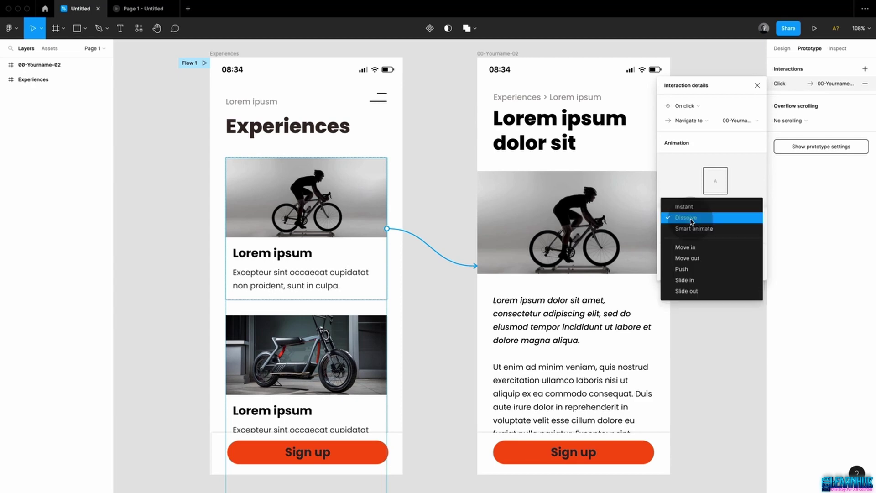
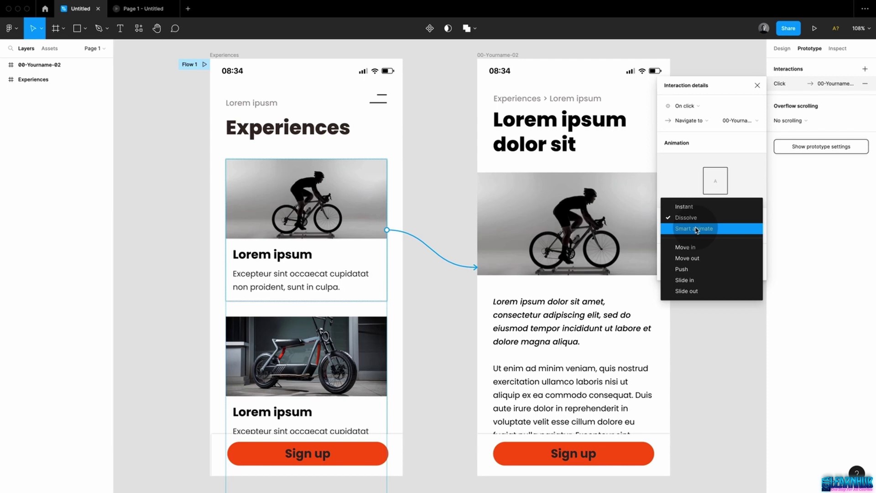
click(443, 134)
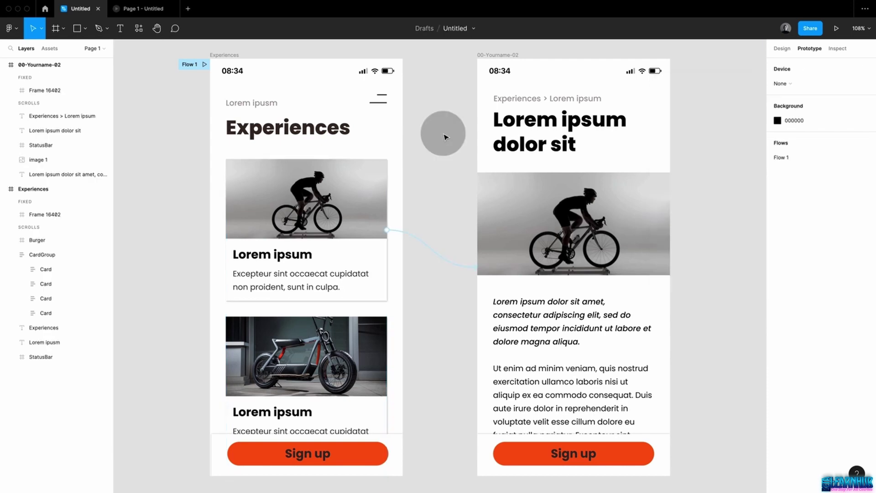
Duplicate the Experiences frame and place the copy on the canvas to the left of the original
ctrl+scroll(443, 134, down, 5)
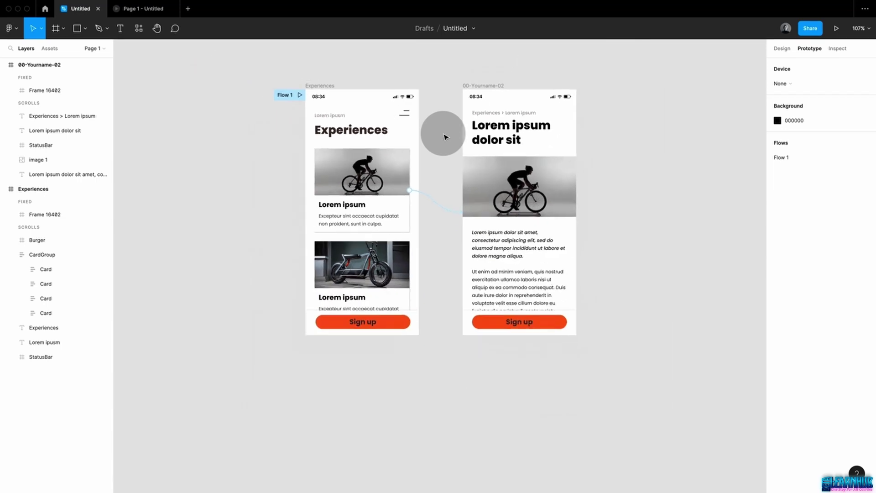
scroll(440, 132, left, 6)
drag(485, 123, 318, 120)
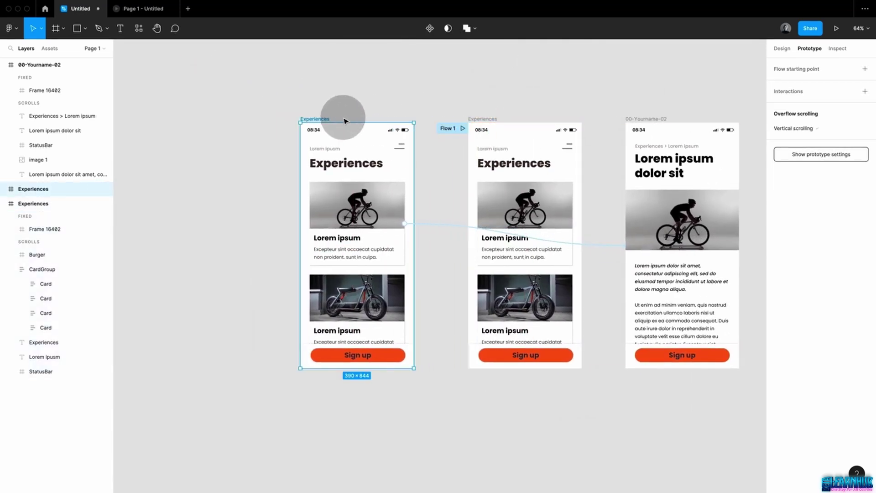
click(428, 225)
click(445, 208)
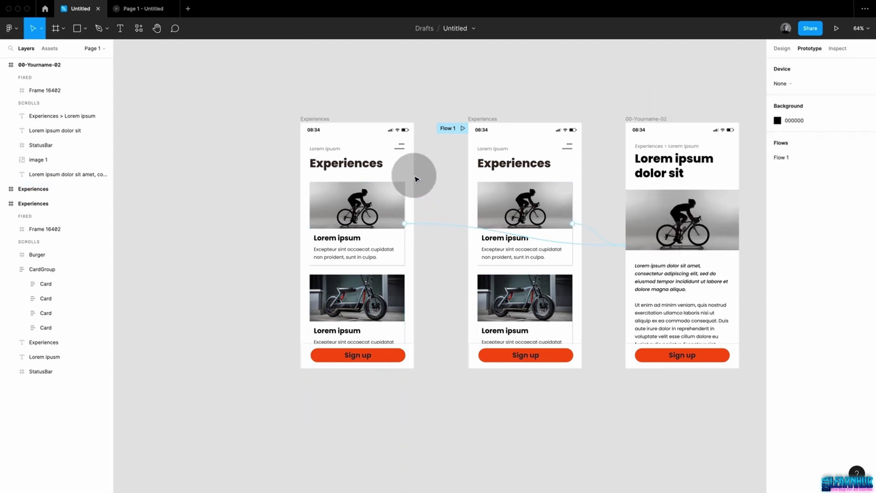
Set the auto layout spacing of the CardGroup in the duplicated Experiences frame to -160 so the cards overlap
click(372, 211)
click(781, 48)
click(789, 213)
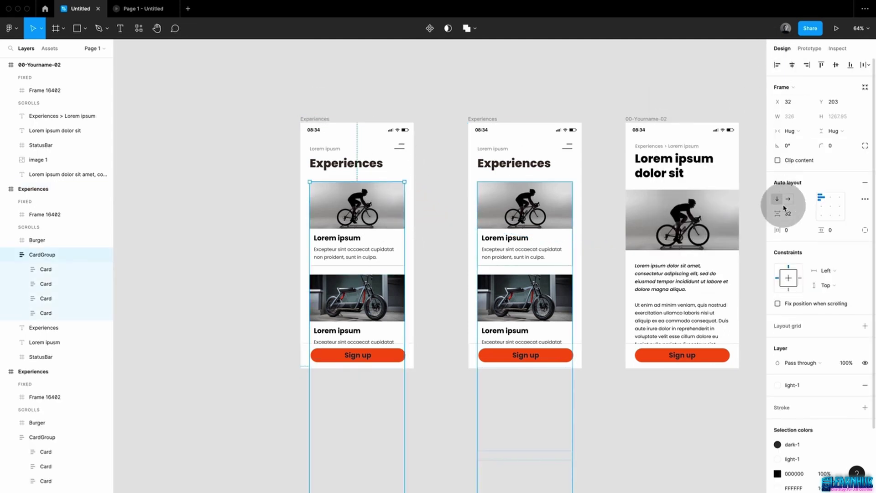
text(-32)
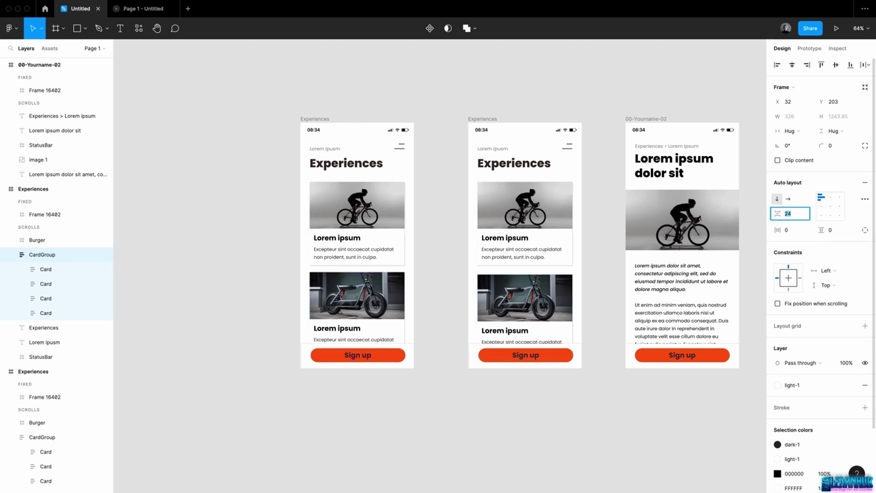
key(Return)
key(shift+Down)
key(shift+Down)
key(shift+Down)
key(shift+Down)
key(shift+Down)
key(shift+Down)
key(shift+Down)
key(shift+Down)
key(shift+Down)
key(shift+Down)
key(shift+Down)
key(shift+Down)
key(shift+Down)
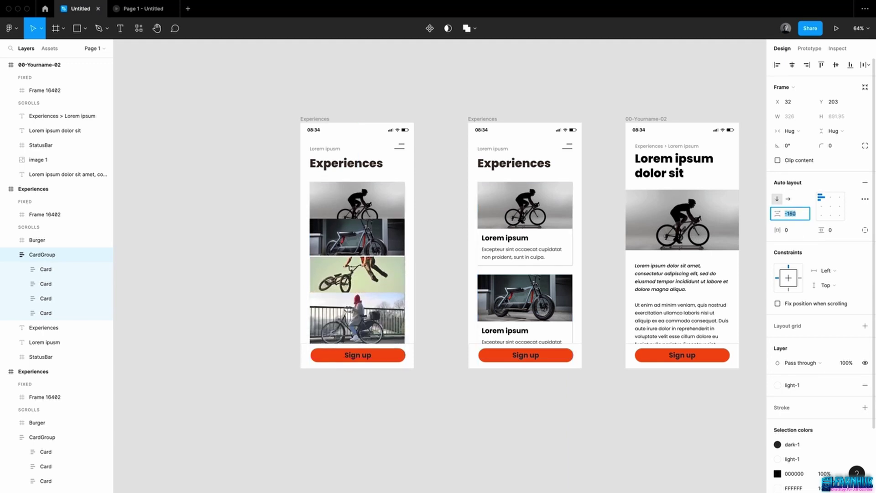
Link the stacked CardGroup to the original Experiences frame on click, using Smart animate with Ease out and 800 ms
key(shift+e)
drag(404, 282, 474, 262)
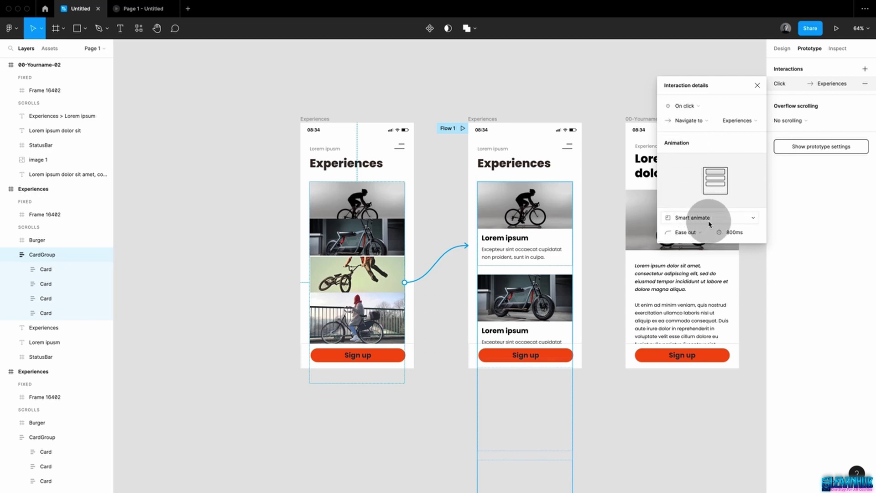
click(584, 246)
Present the duplicated Experiences frame and test the Smart animate transition of the stacked cards
click(318, 122)
click(316, 119)
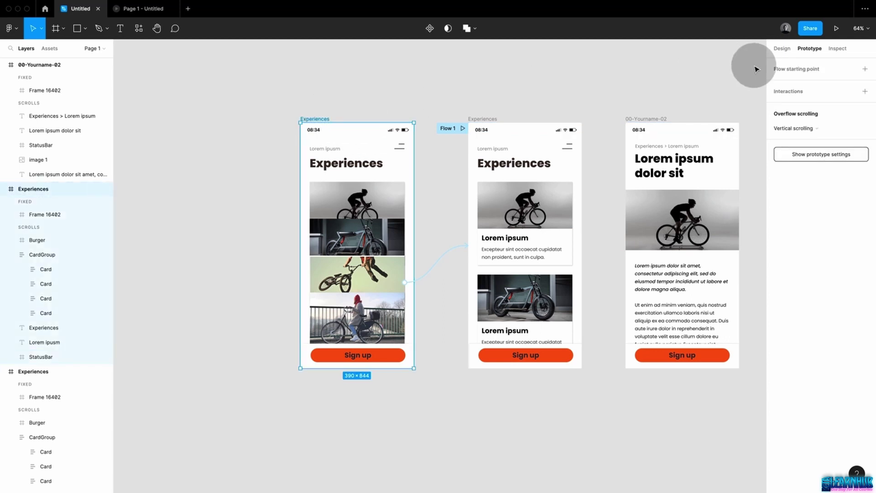
click(836, 28)
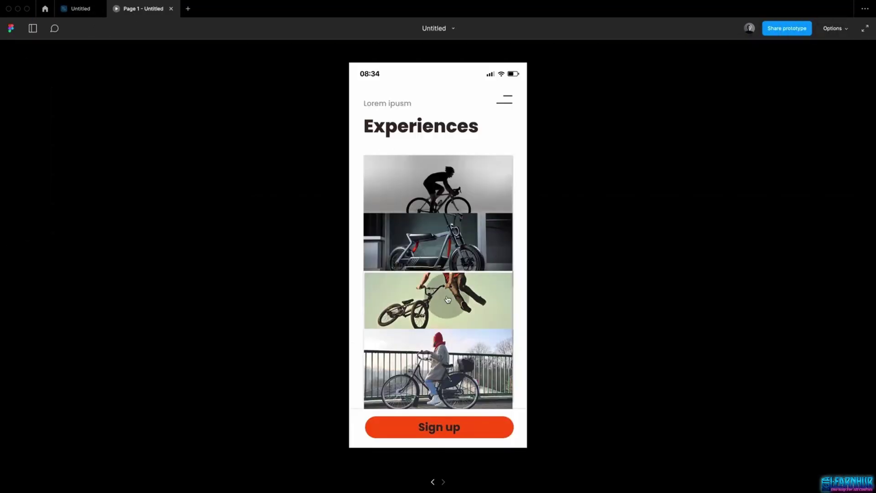
click(456, 284)
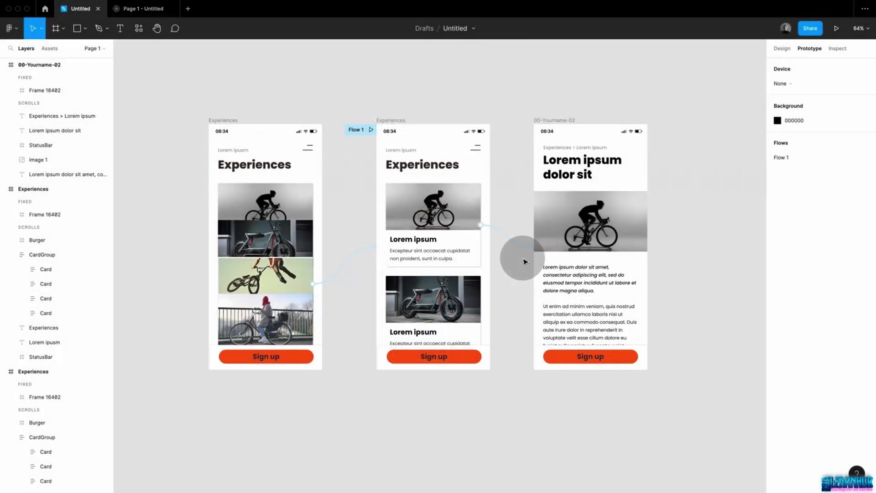
Change the animation of the first card's link to the 00-Yourname-02 frame to Move in
drag(520, 256, 476, 257)
scroll(537, 236, up, 5)
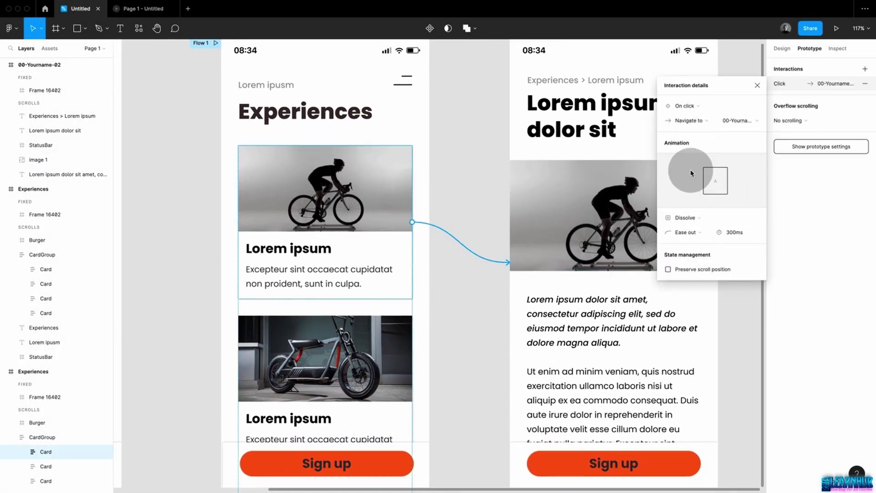
click(695, 219)
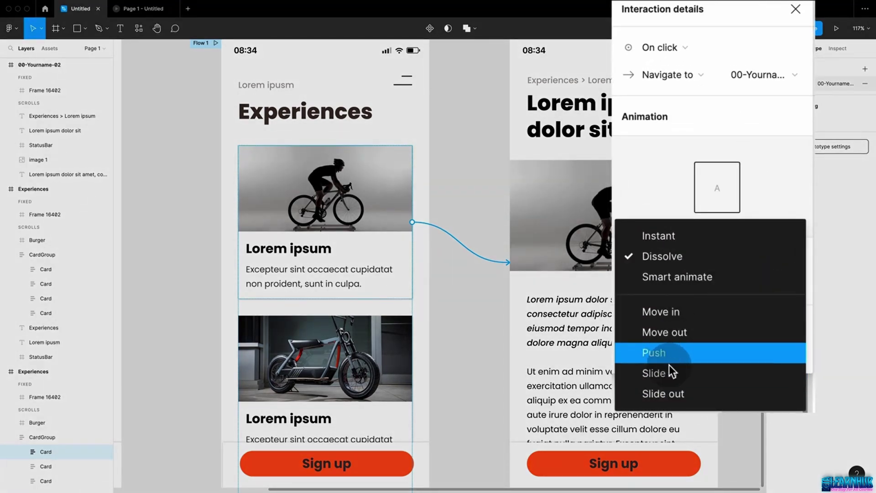
click(675, 393)
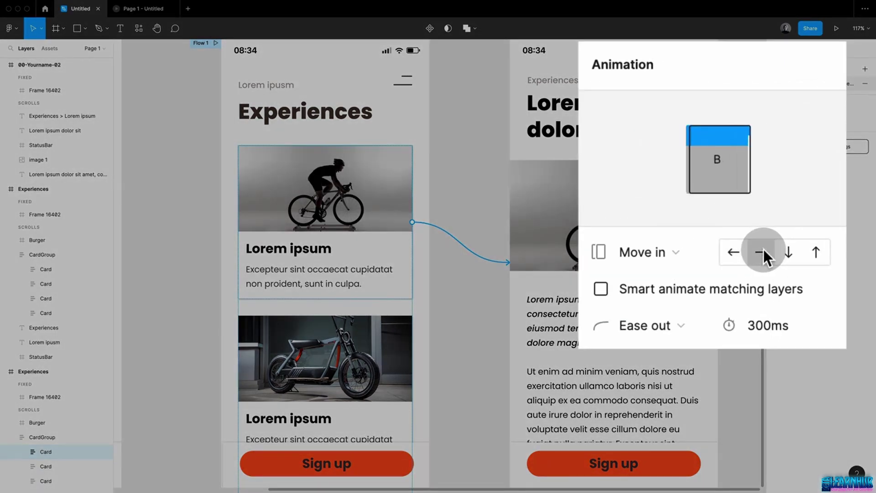
Try different directions for the first card's Move in animation and set it to move upward
click(761, 252)
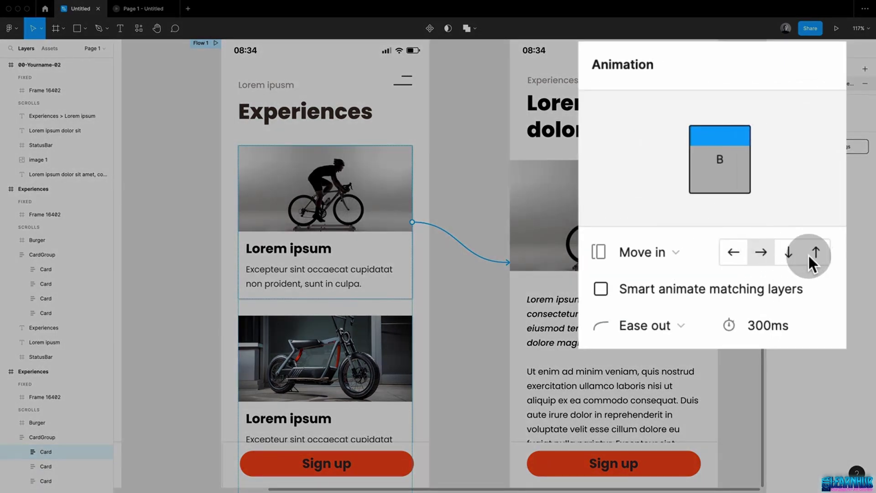
click(815, 250)
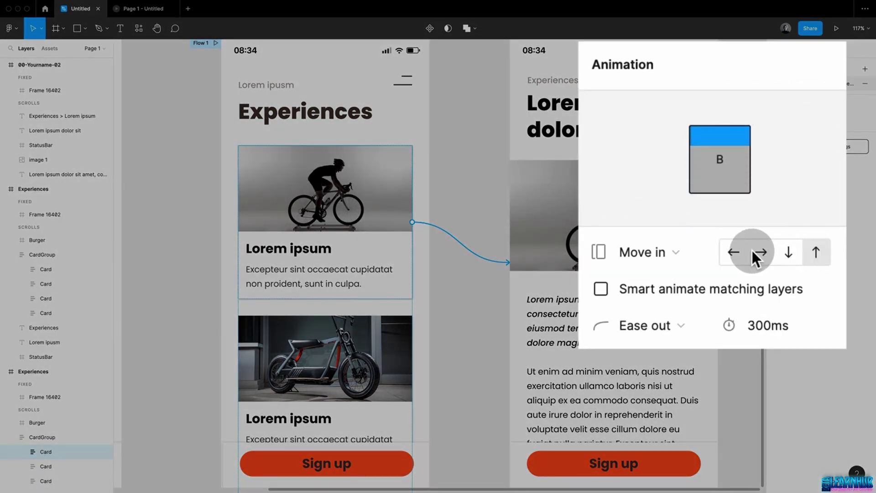
click(777, 253)
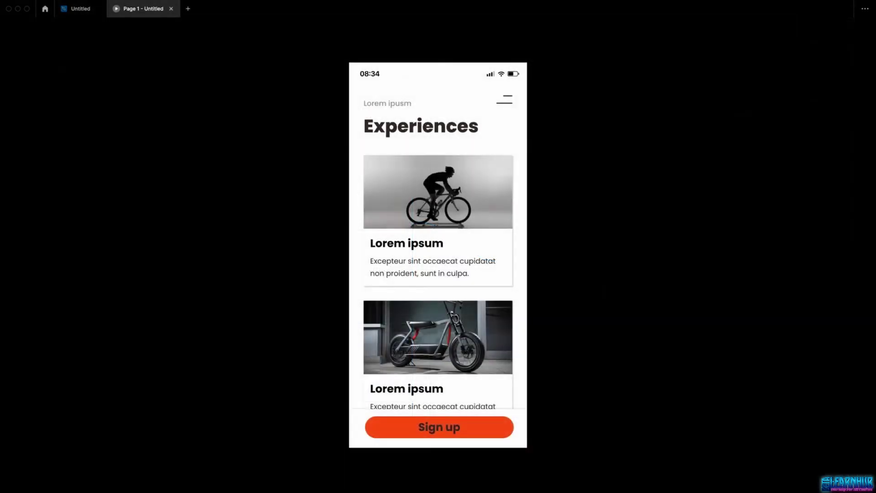
Test the transitions between the Experiences page's first card and its detail page in the prototype preview
click(472, 222)
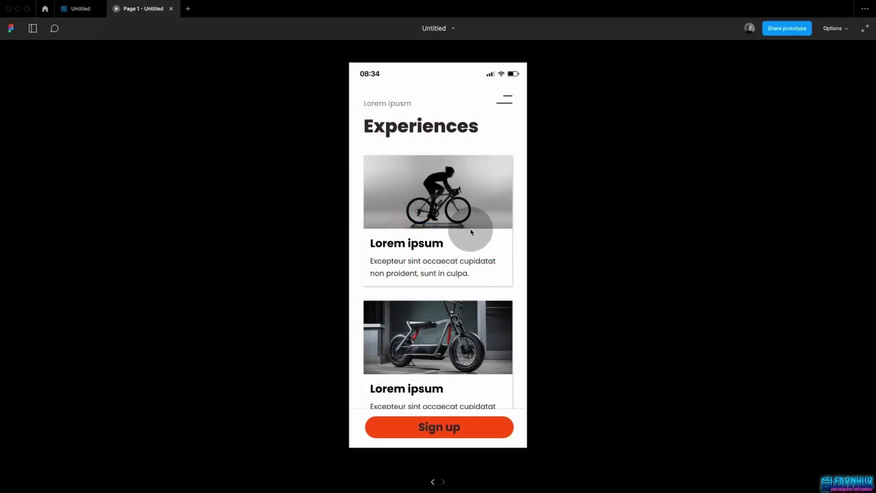
click(472, 222)
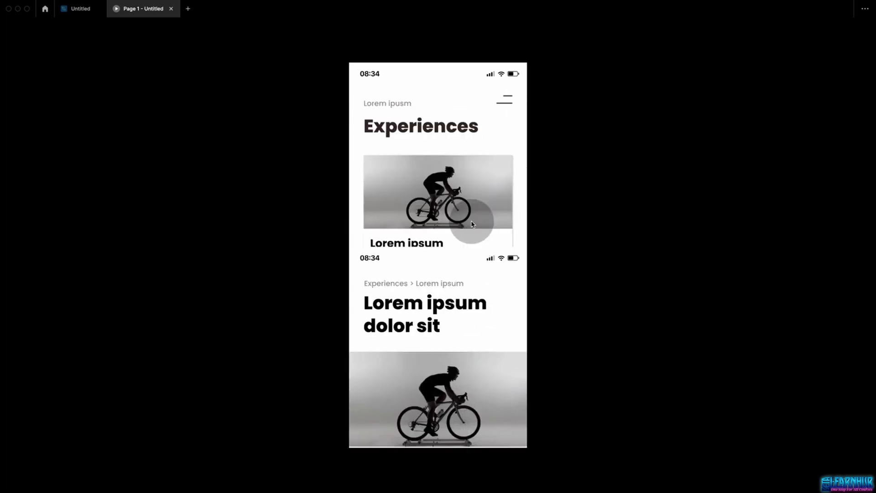
click(471, 223)
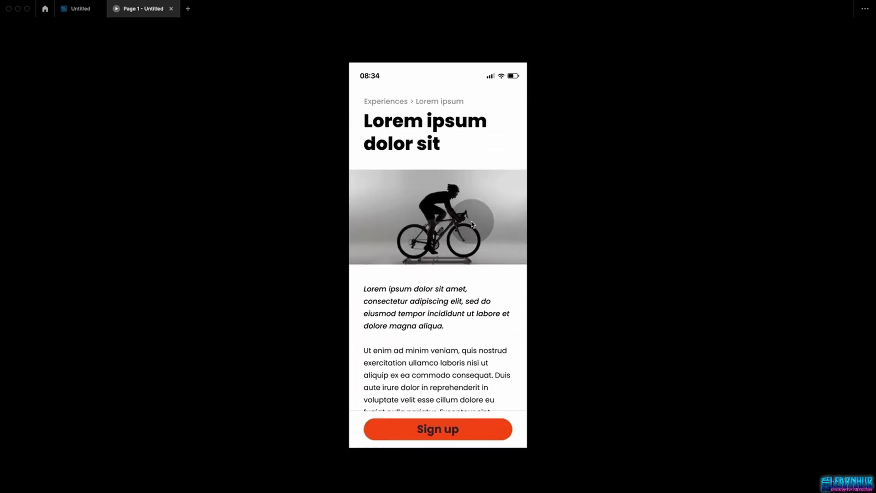
click(471, 222)
click(479, 215)
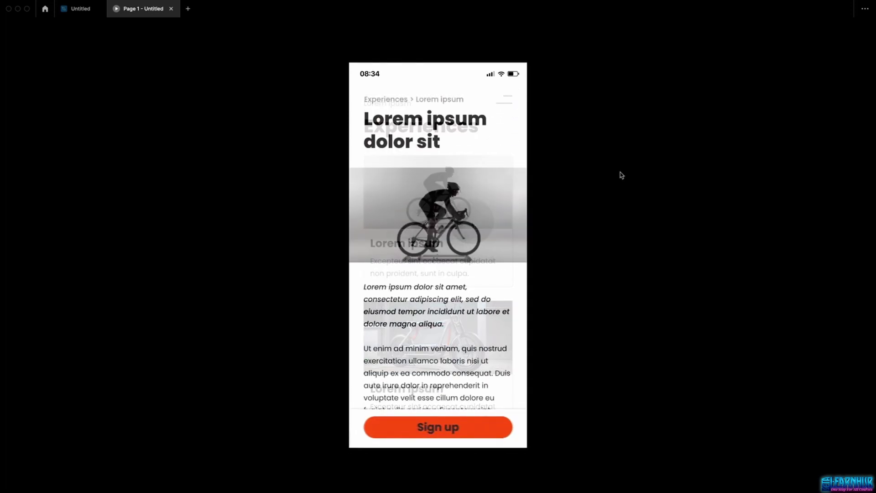
click(471, 218)
click(472, 218)
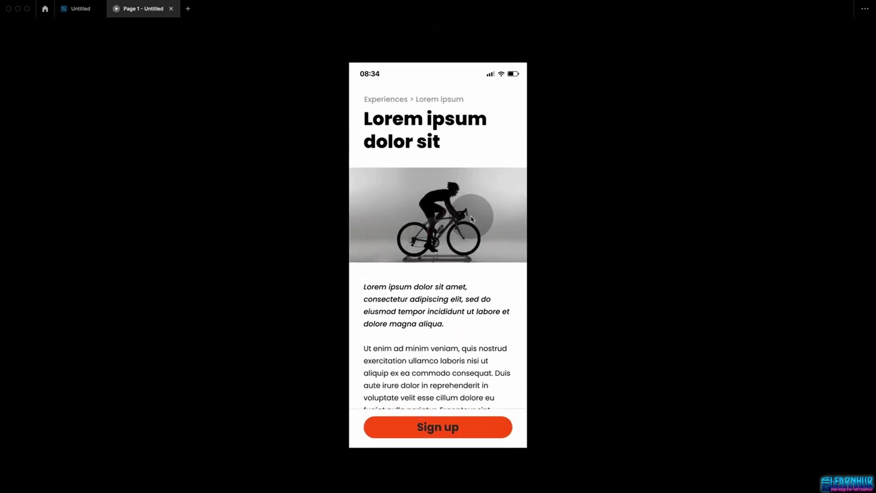
click(471, 219)
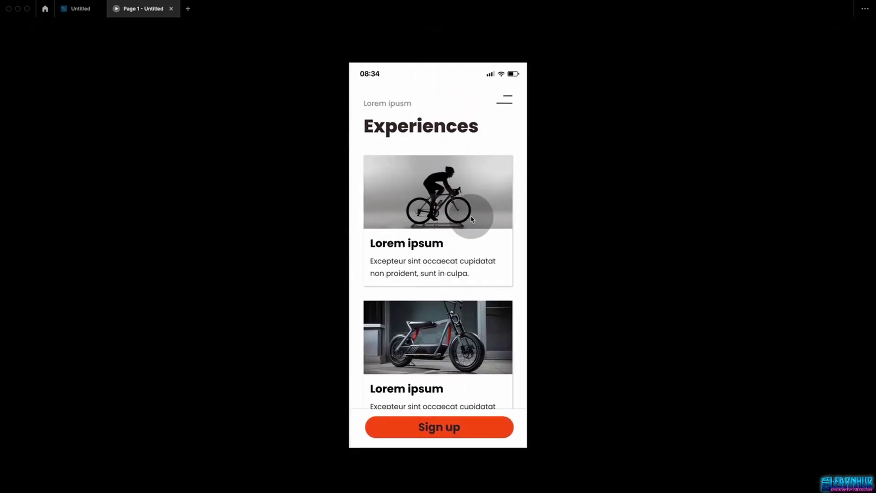
click(471, 219)
click(470, 219)
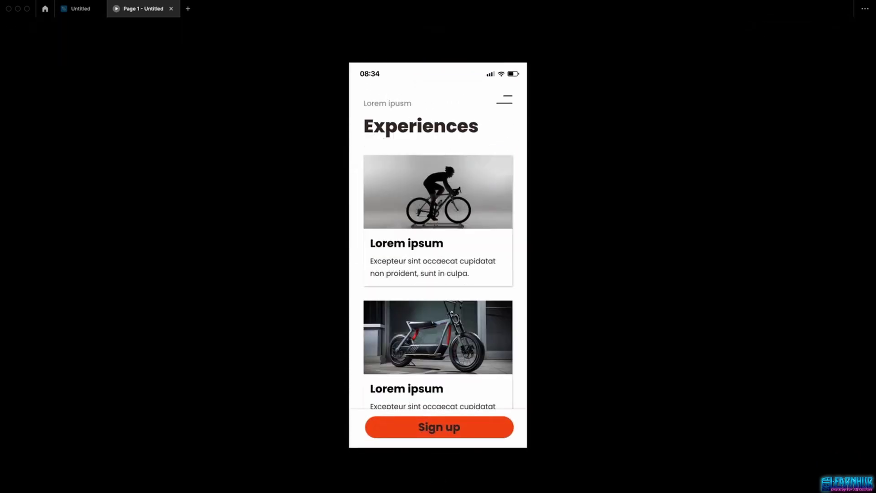
click(485, 226)
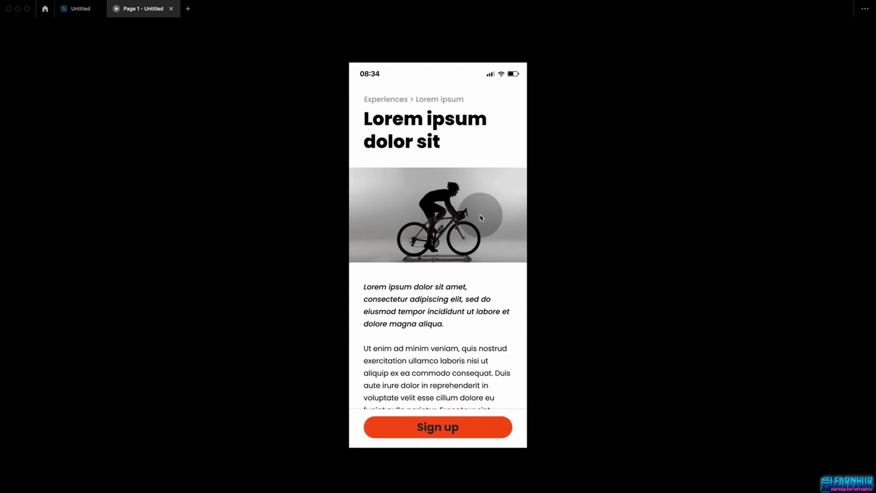
click(481, 218)
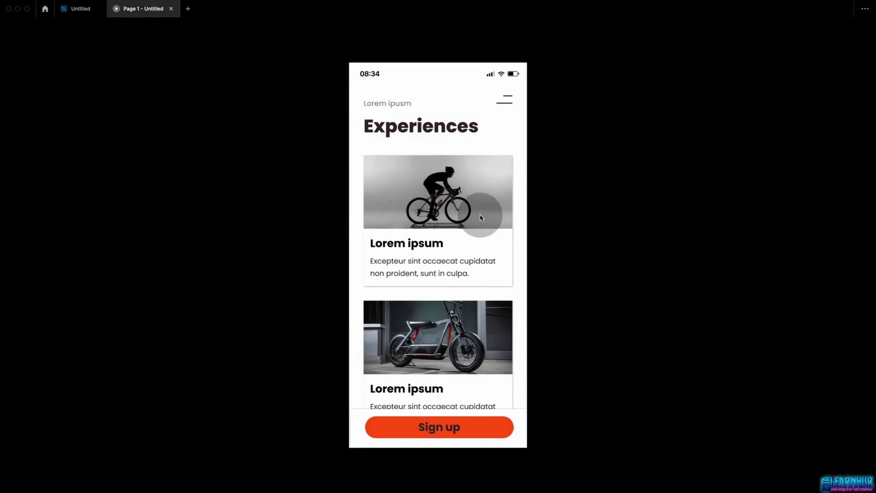
click(481, 217)
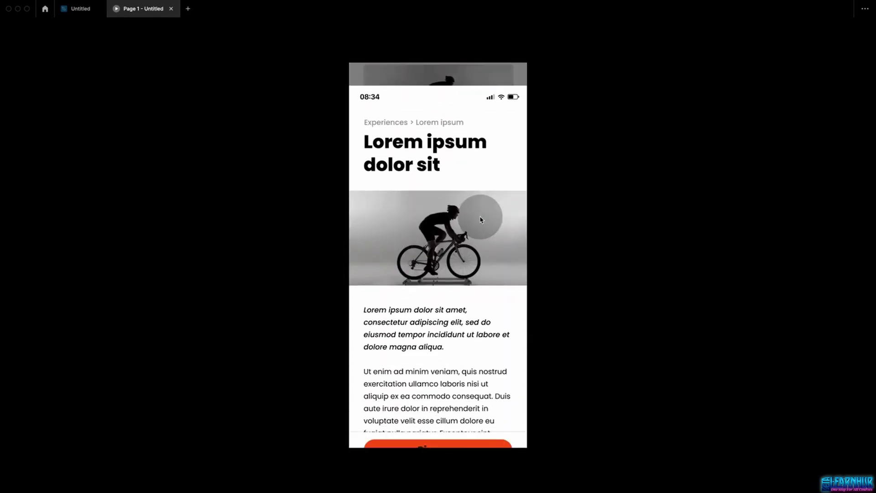
click(481, 220)
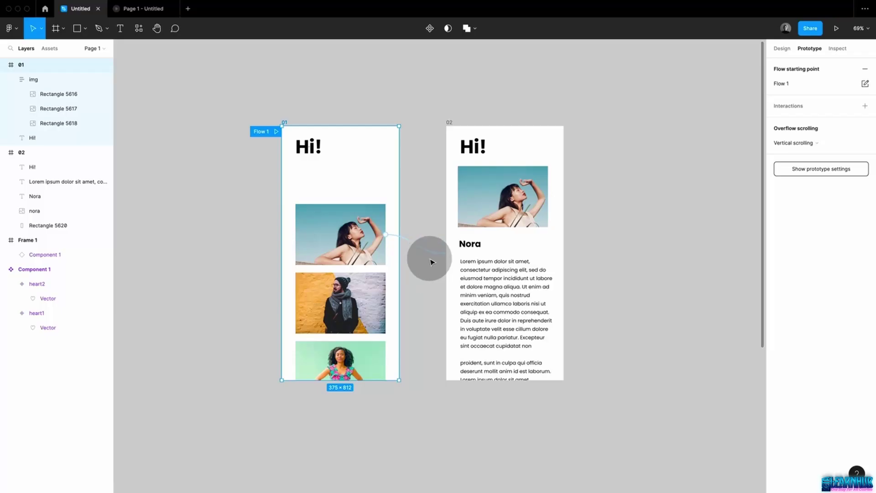
Review the easing of the first image's Move in link to frame 02 and test it in the prototype preview
drag(426, 256, 450, 253)
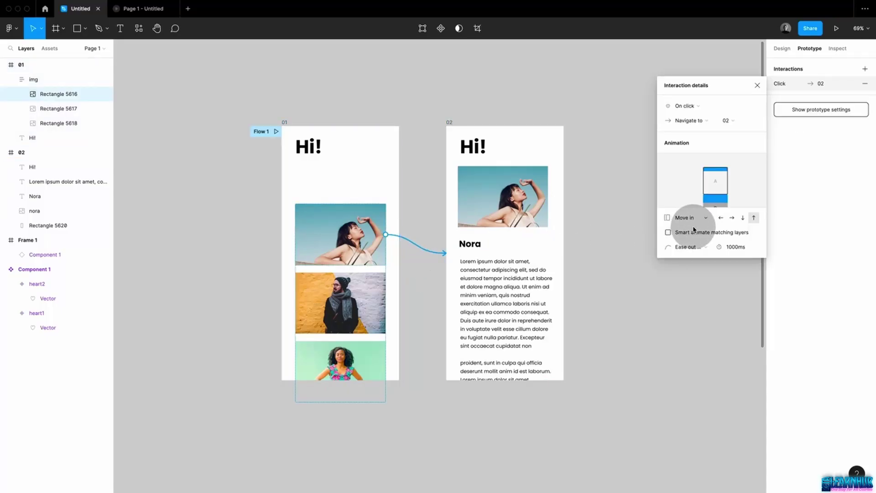
click(687, 249)
click(707, 246)
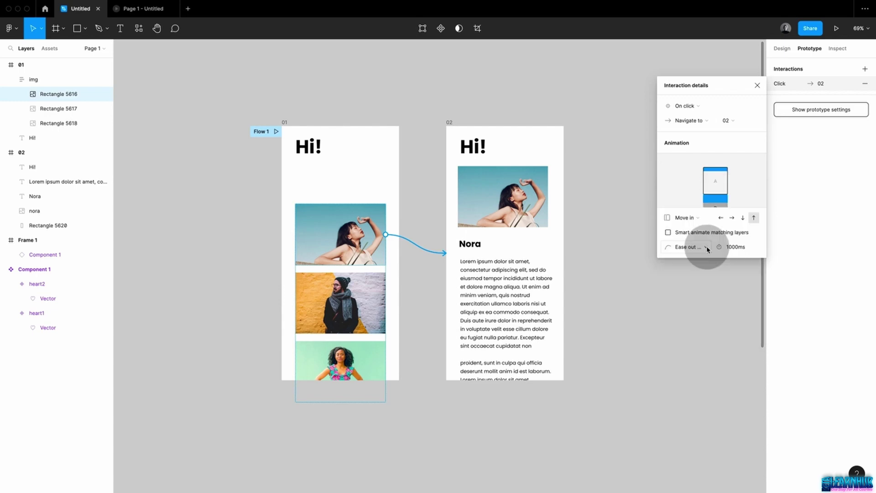
click(844, 29)
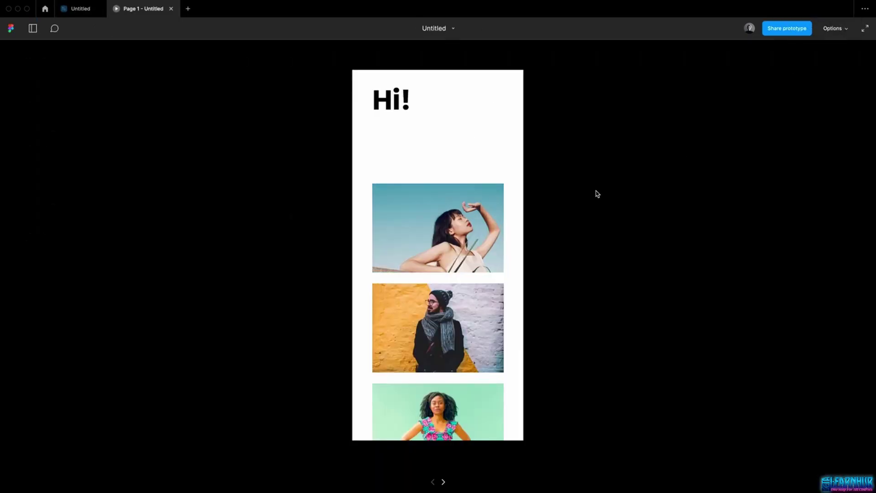
click(458, 235)
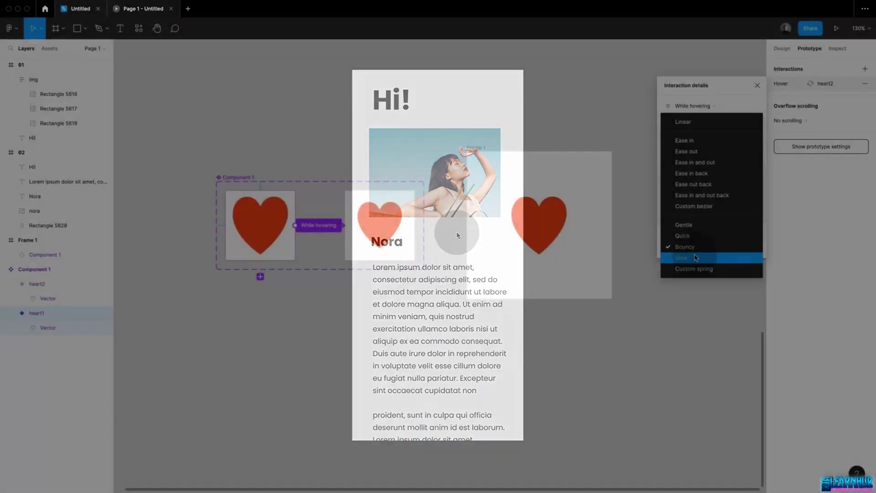
Apply Bouncy easing to heart1's while-hovering change to heart2 and test it by presenting Frame 1
click(689, 250)
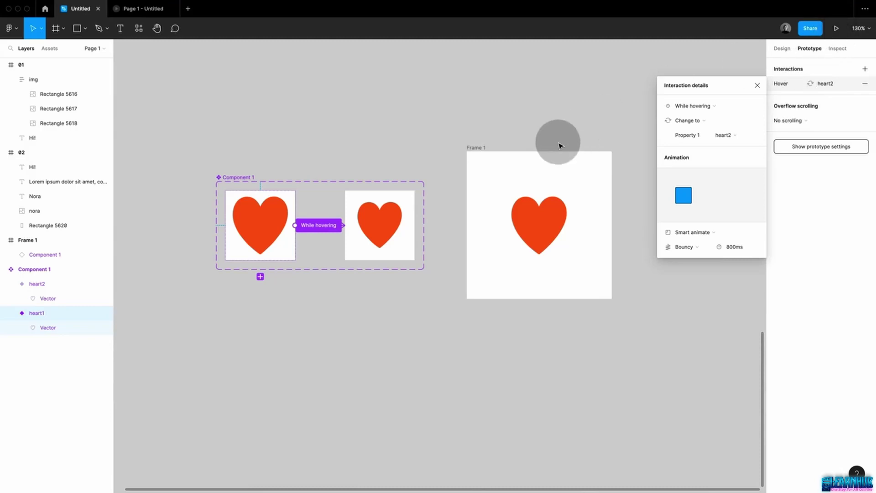
click(476, 147)
click(846, 30)
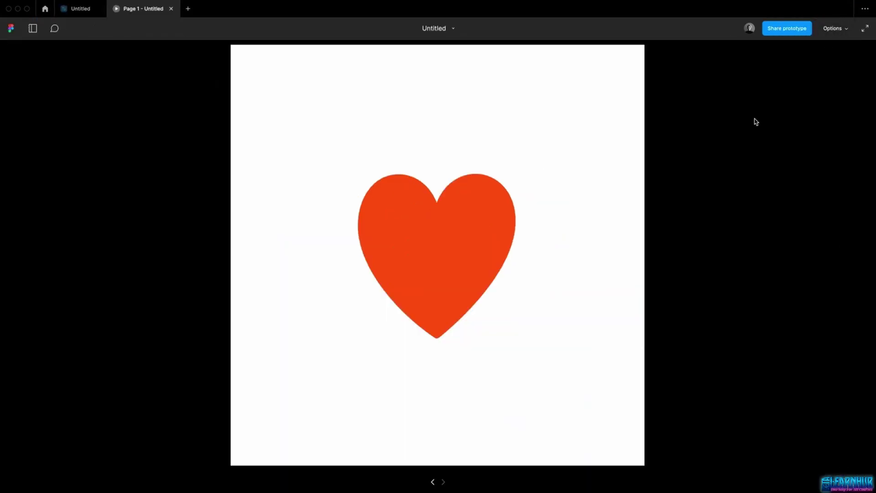
click(470, 230)
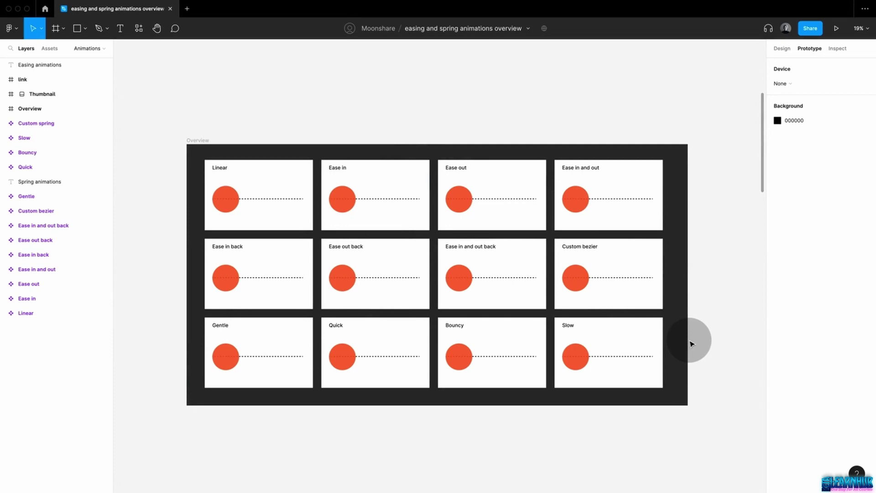
Examine the Overview frame and the easing and spring animation components in the easing and spring animations overview file
click(691, 343)
click(274, 208)
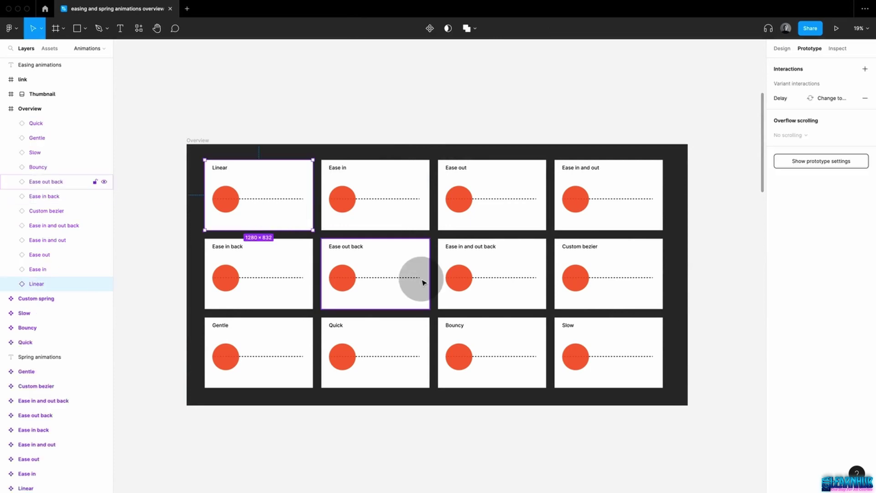
scroll(422, 282, down, 10)
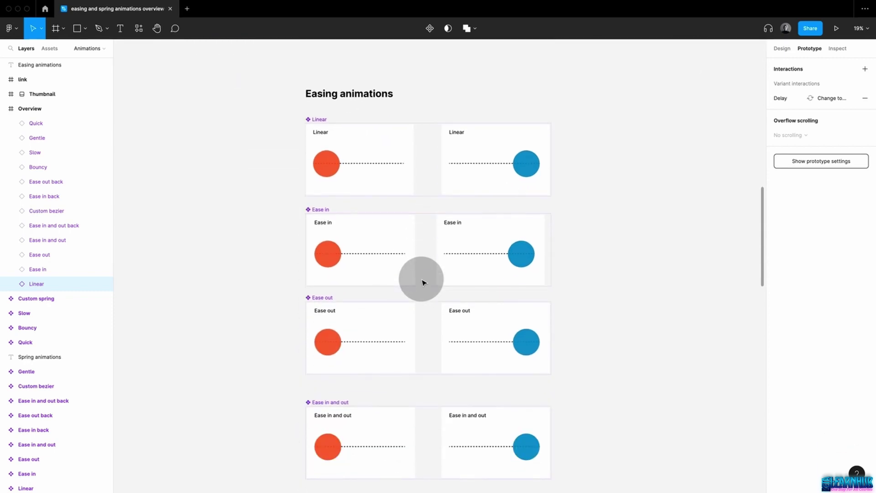
scroll(608, 271, down, 12)
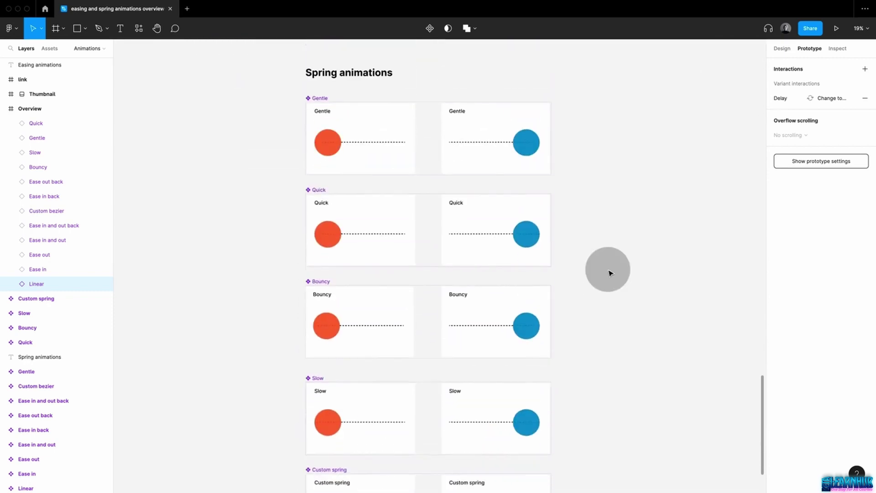
scroll(608, 271, up, 8)
click(608, 271)
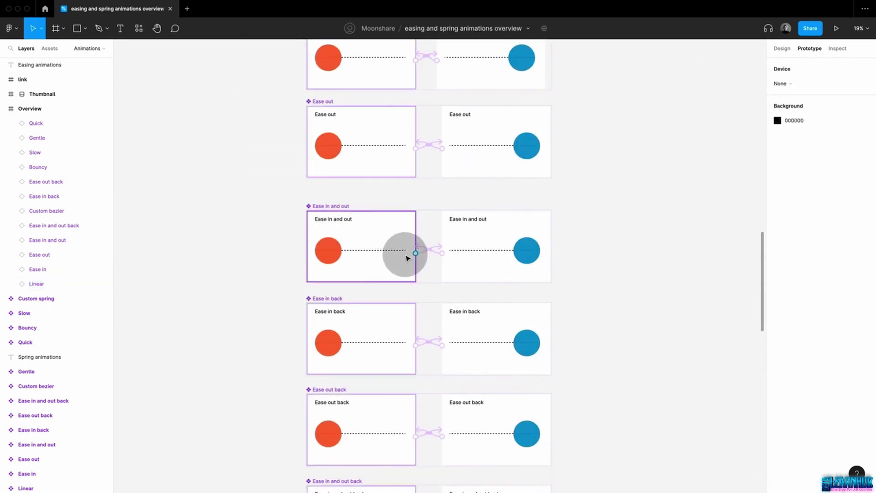
Examine the delay, animation and easing settings of the Ease in and out component's interactions in both directions
click(427, 252)
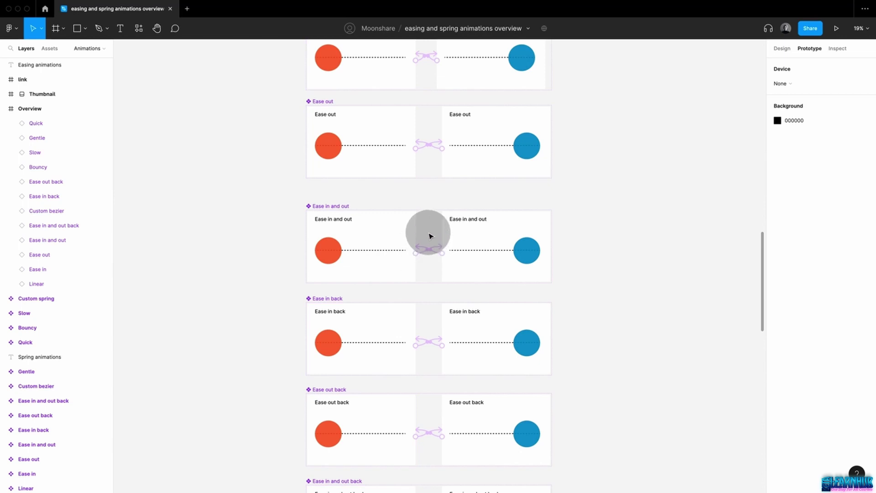
scroll(428, 234, up, 3)
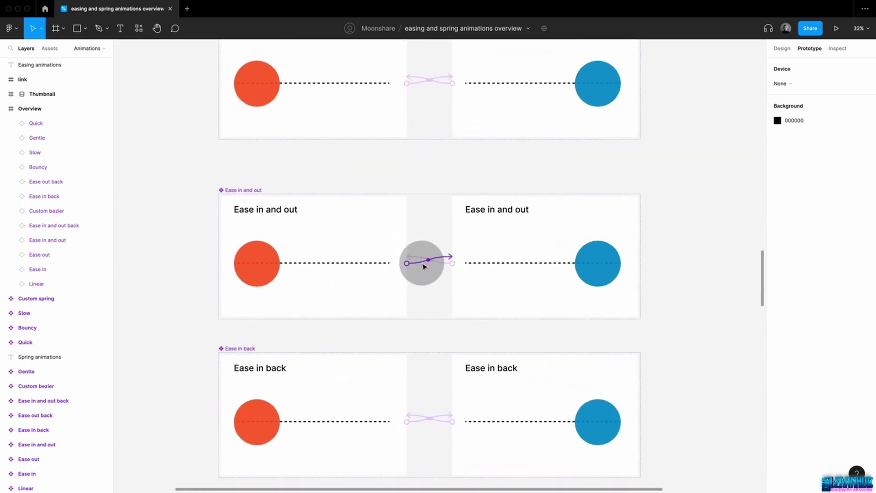
click(425, 259)
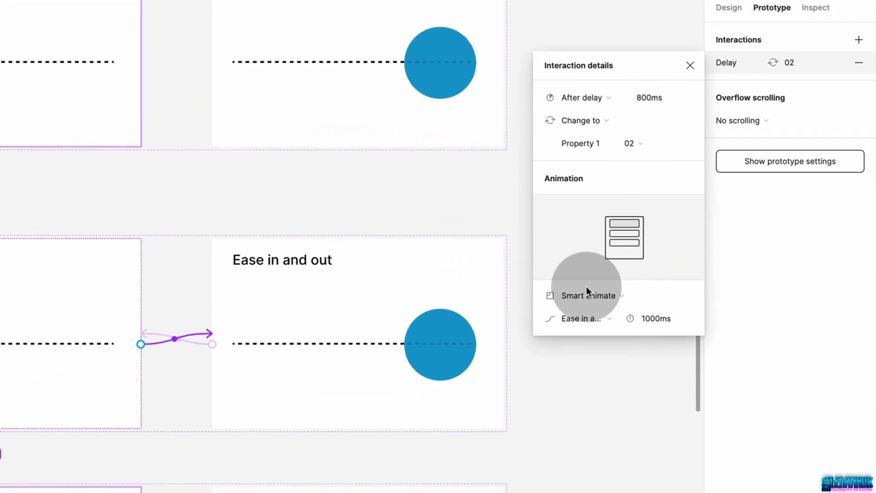
click(590, 318)
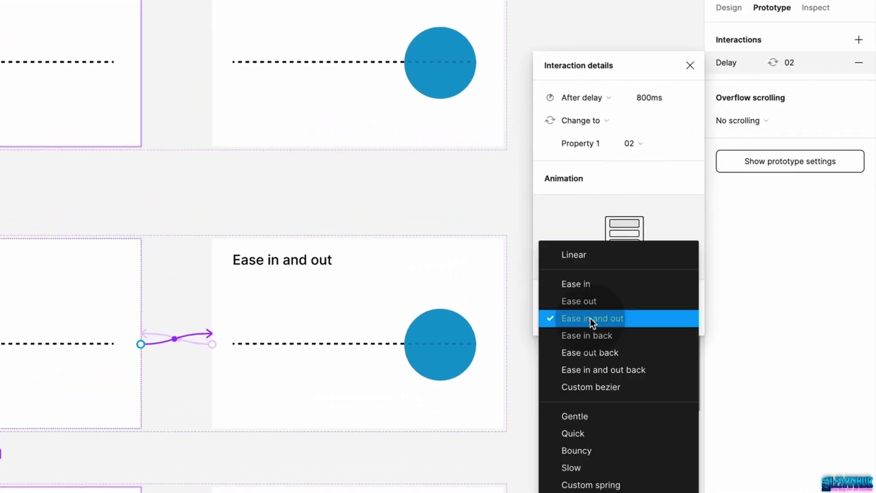
click(614, 322)
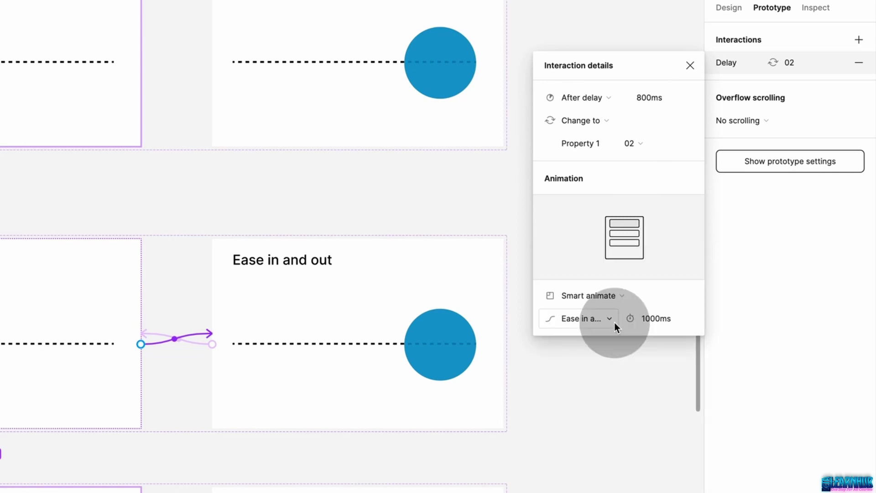
click(598, 378)
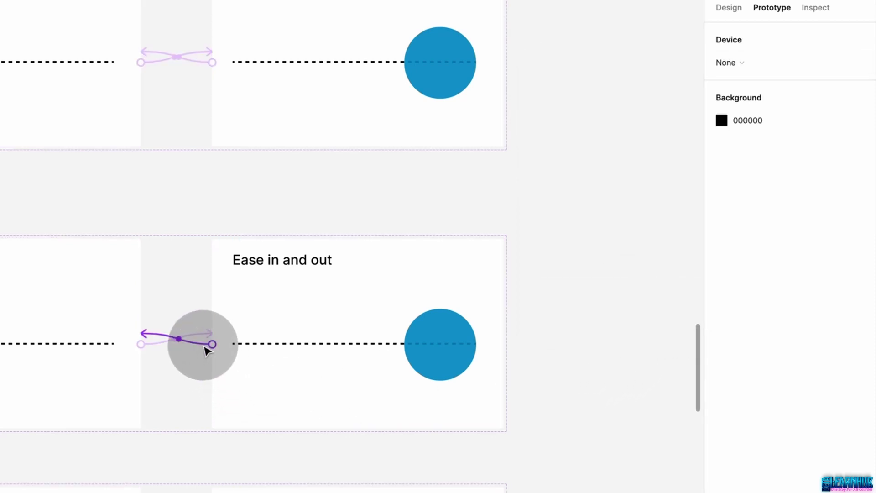
click(208, 349)
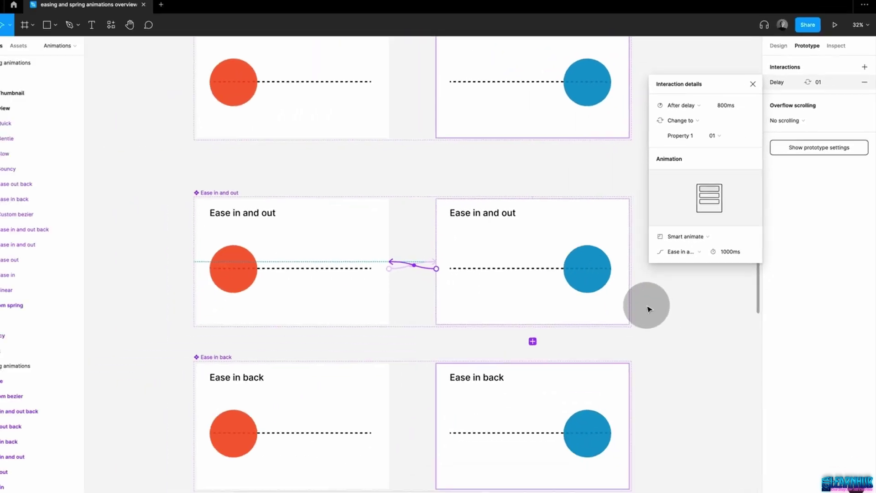
click(534, 405)
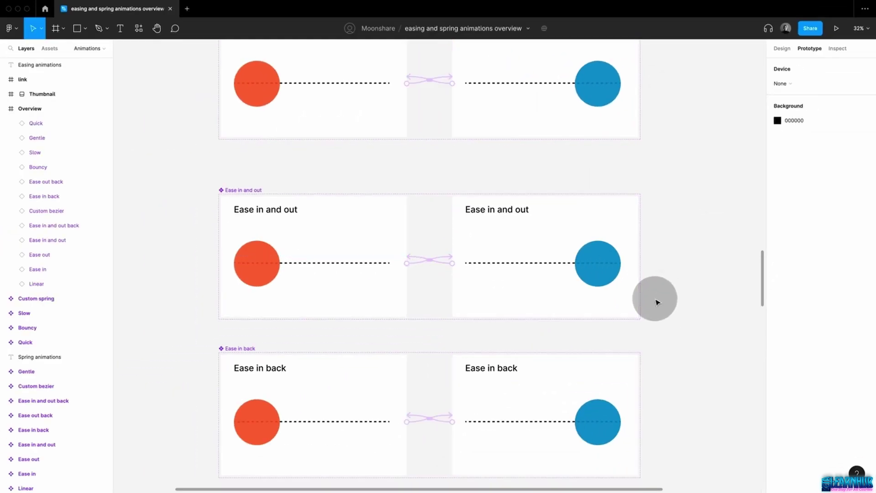
Present the Overview frame as a prototype and scale it to fit the width
scroll(657, 301, up, 15)
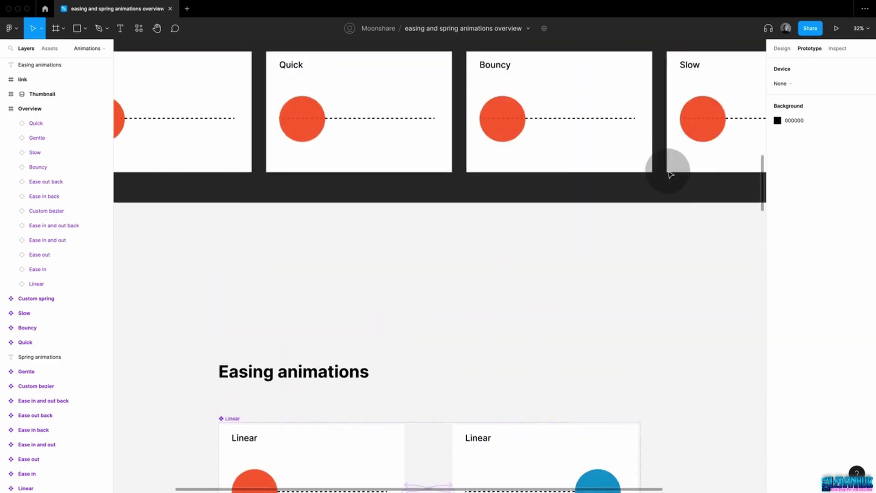
ctrl+scroll(669, 172, up, 3)
scroll(668, 172, up, 4)
scroll(669, 173, left, 8)
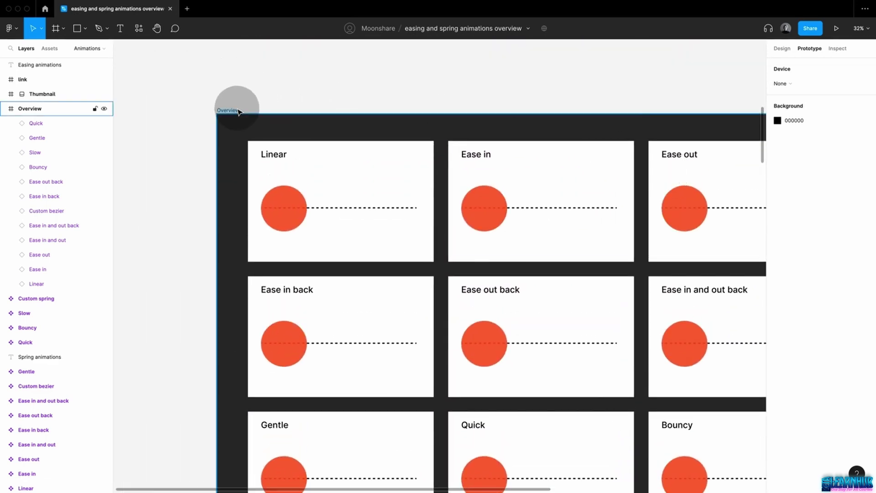
click(237, 110)
key(shift+2)
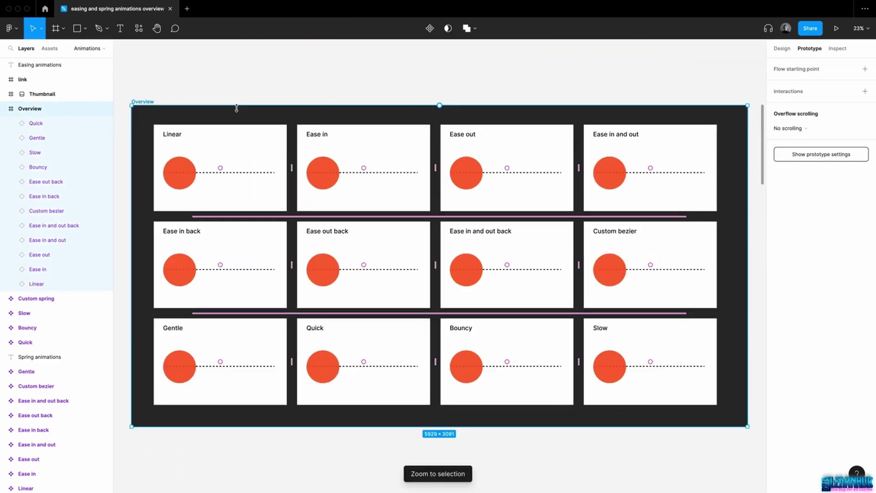
click(839, 29)
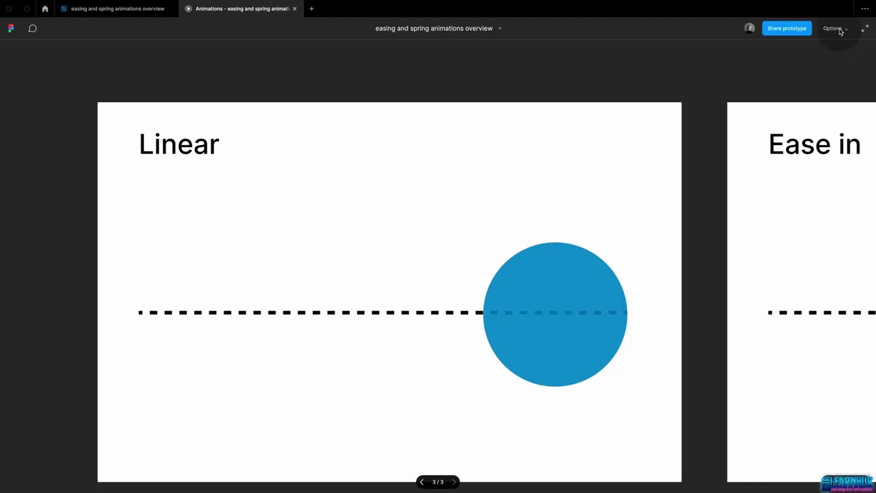
click(838, 29)
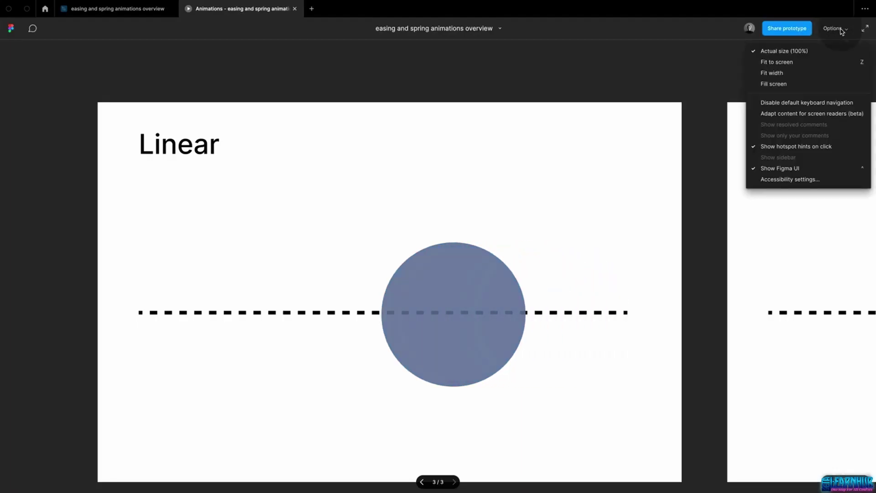
click(782, 74)
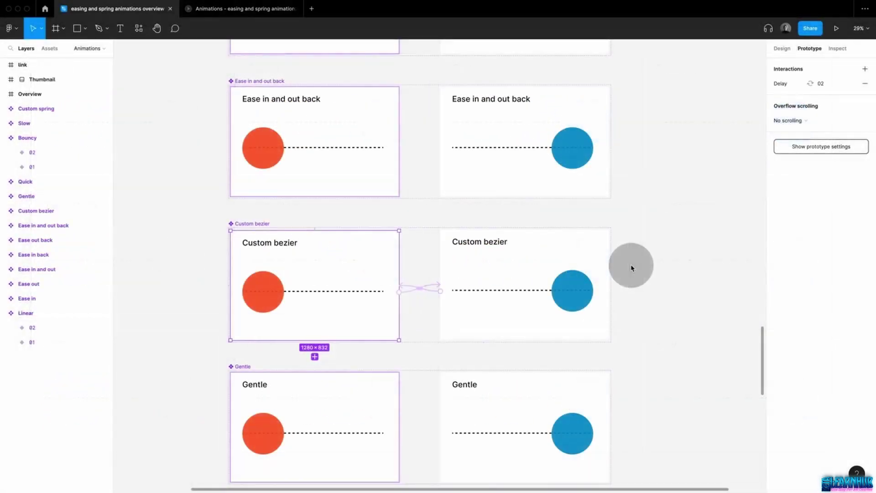
Reshape the custom bezier easing of the Custom bezier component's delay interaction to variant 02 to 1, 0.09, 0, 0.85
click(415, 296)
click(415, 291)
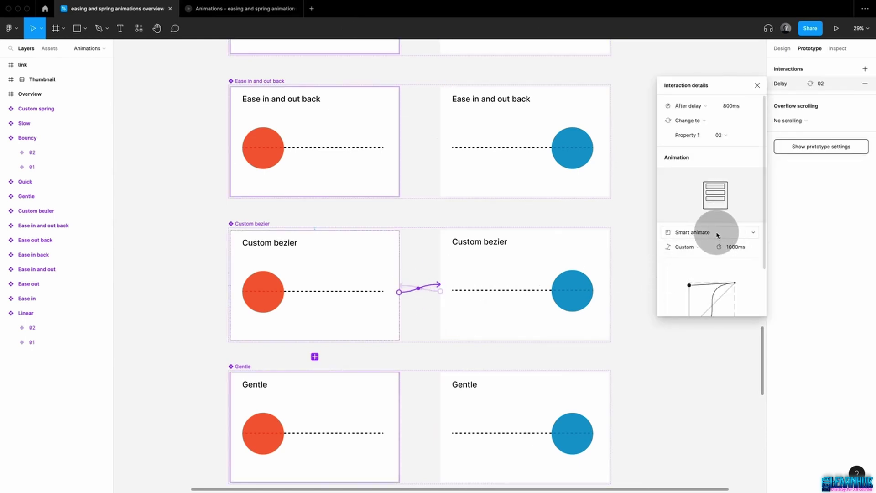
click(682, 246)
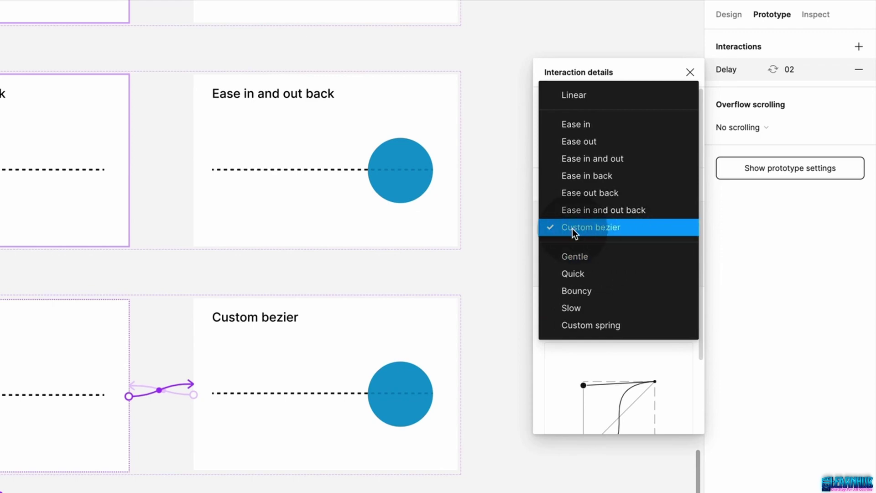
click(605, 230)
scroll(626, 297, down, 2)
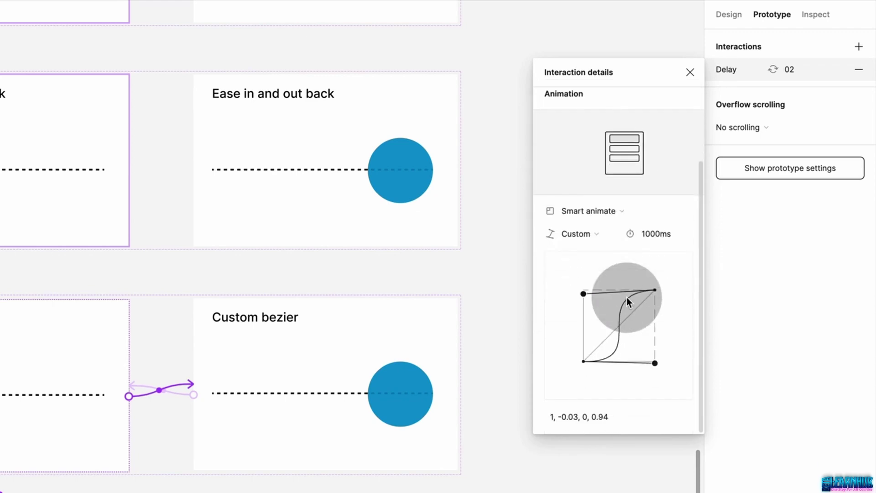
mouse_move(584, 293)
mouse_down()
mouse_move(587, 313)
mouse_move(585, 300)
mouse_move(625, 269)
mouse_move(616, 311)
mouse_move(570, 286)
mouse_move(578, 297)
mouse_up()
drag(654, 365, 675, 356)
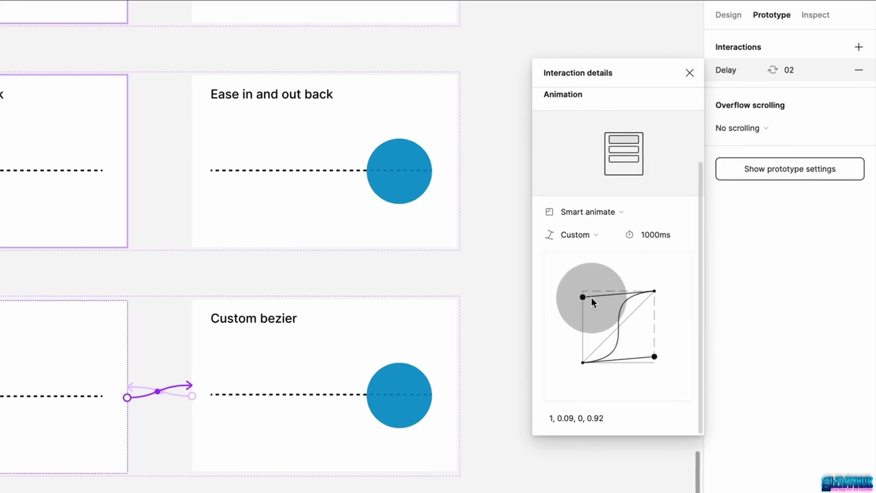
drag(588, 298, 584, 301)
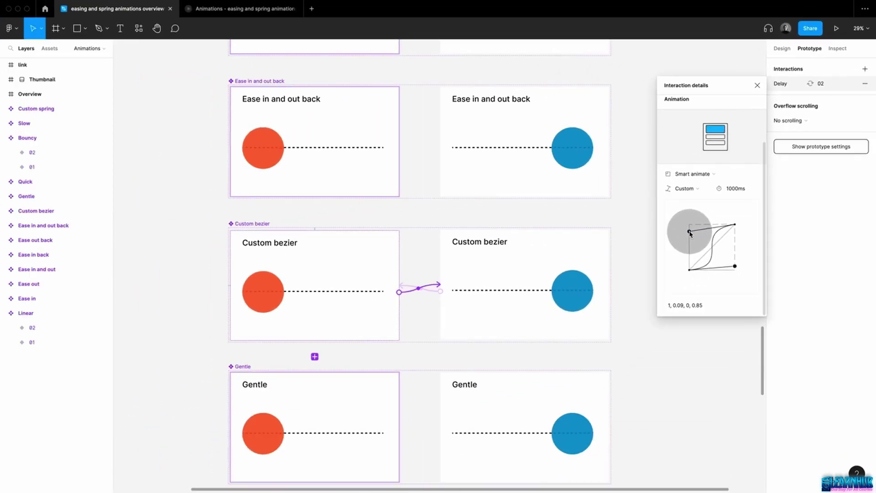
In the Custom spring component's delay interaction to variant 02, set the spring mass to 41 and reshape the curve with its handle
scroll(614, 365, down, 10)
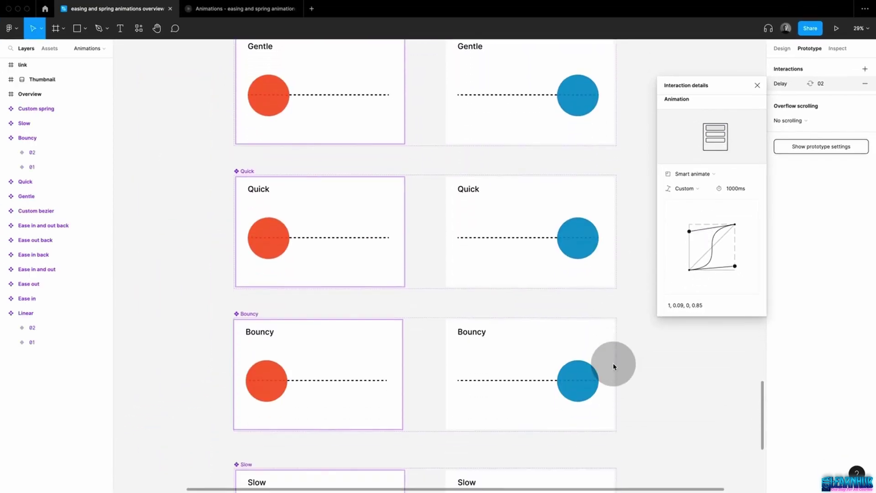
scroll(614, 365, down, 5)
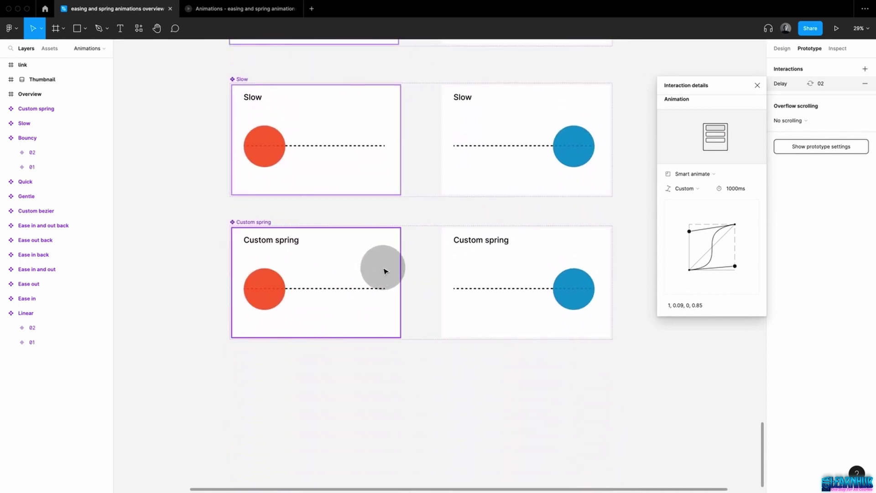
right_click(386, 239)
click(427, 224)
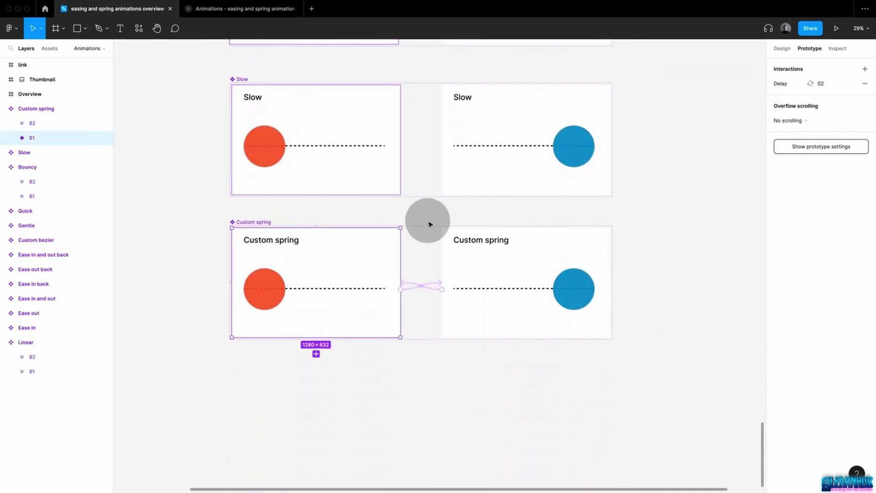
click(418, 288)
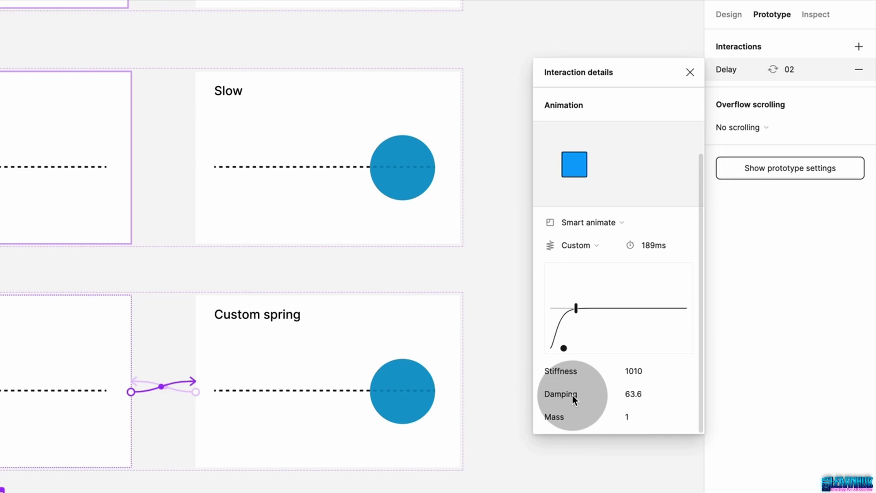
click(631, 417)
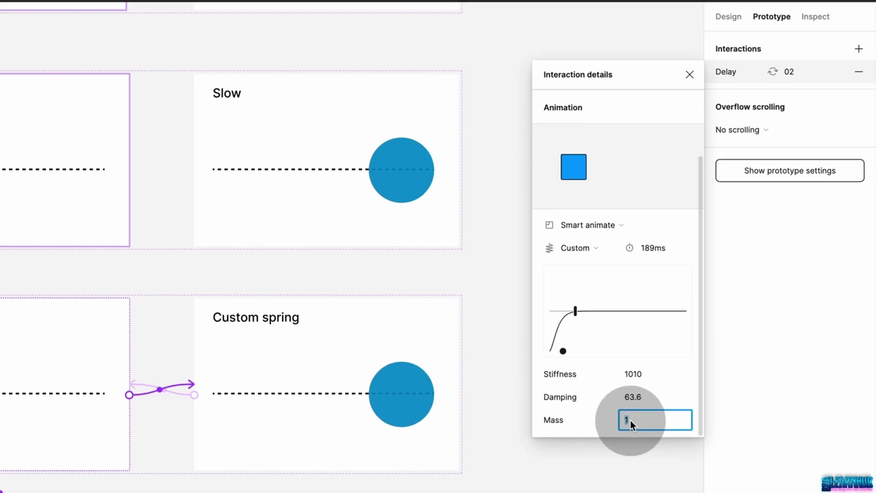
text(21)
key(Return)
key(shift+Up)
key(shift+Up)
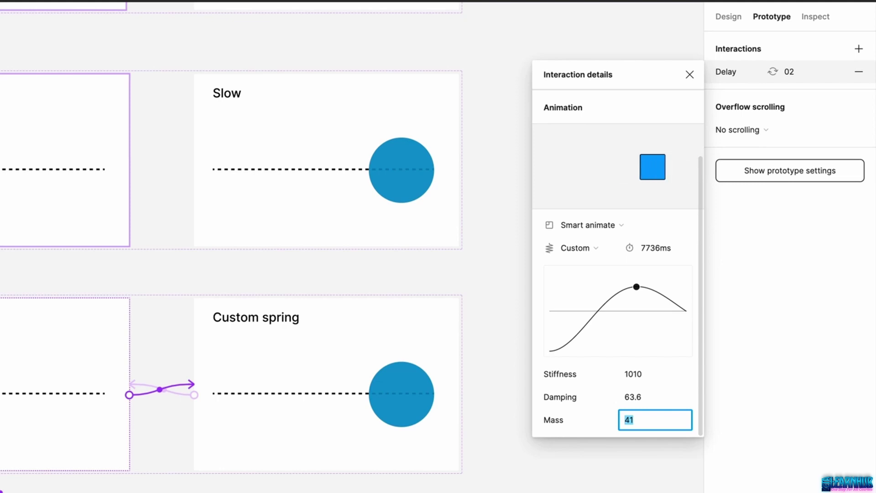
drag(637, 286, 555, 280)
click(463, 330)
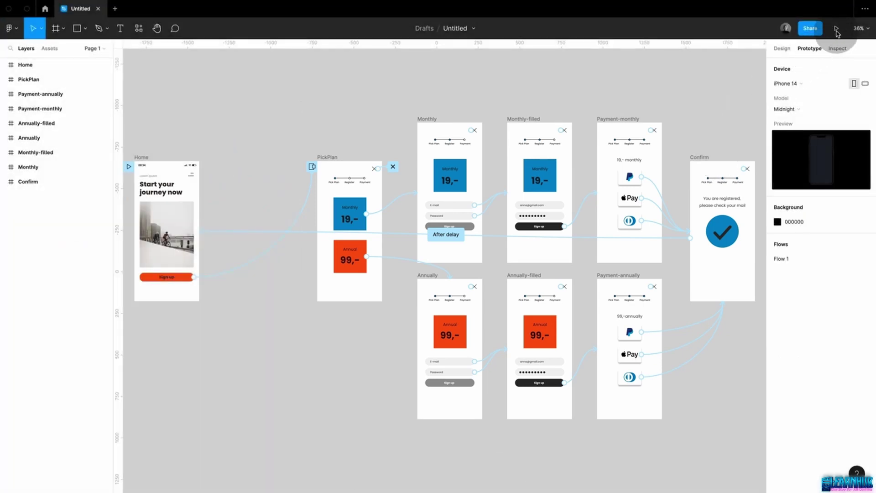
Present the sign-up prototype in the Untitled file and test the Annual plan path through registration and PayPal payment
click(837, 28)
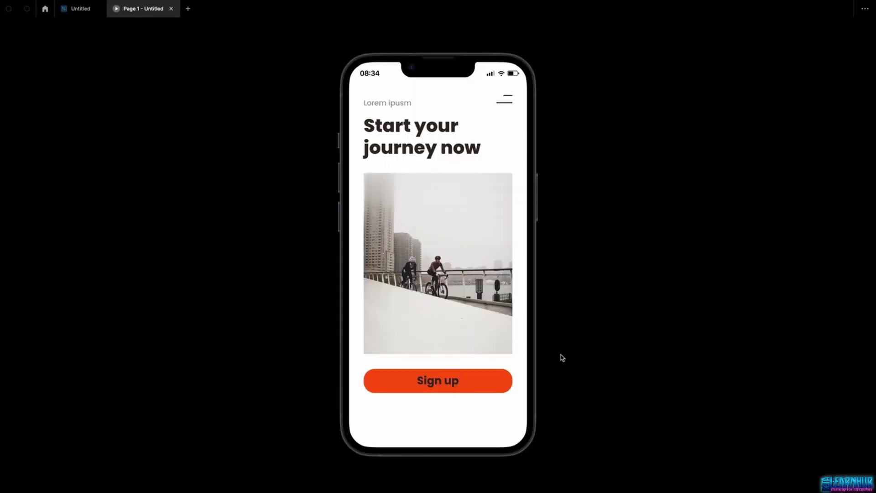
click(459, 382)
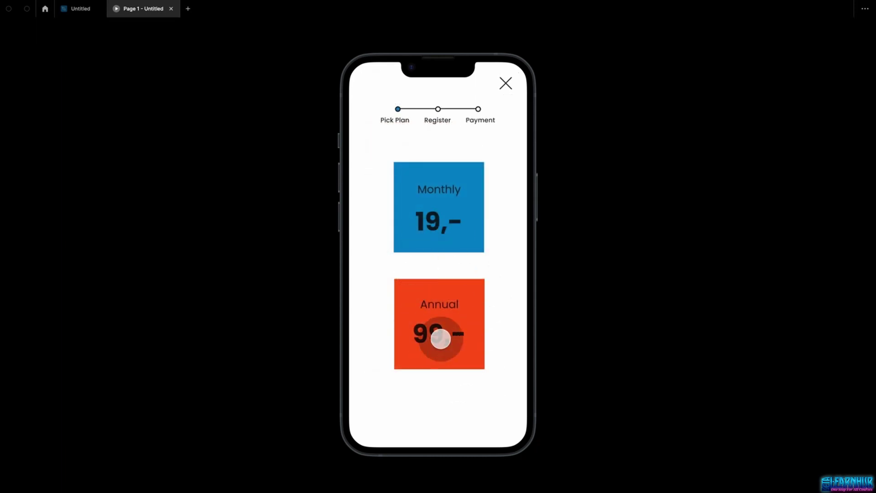
click(452, 315)
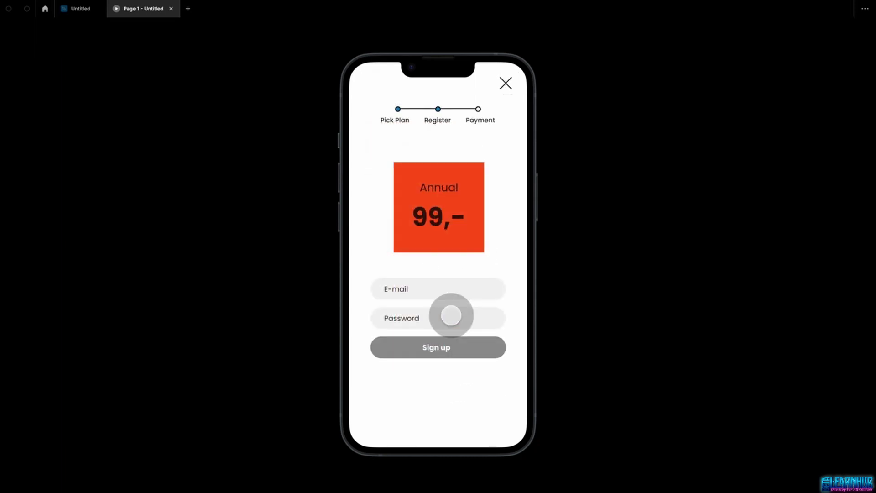
click(410, 290)
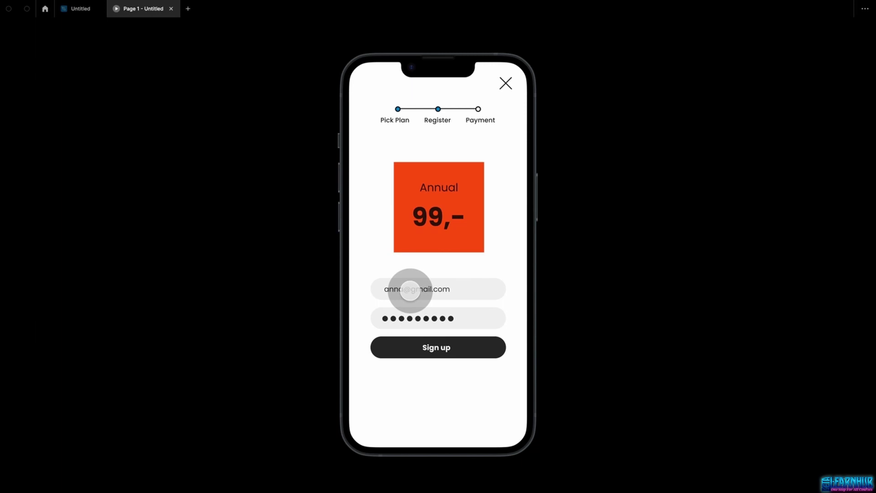
click(438, 346)
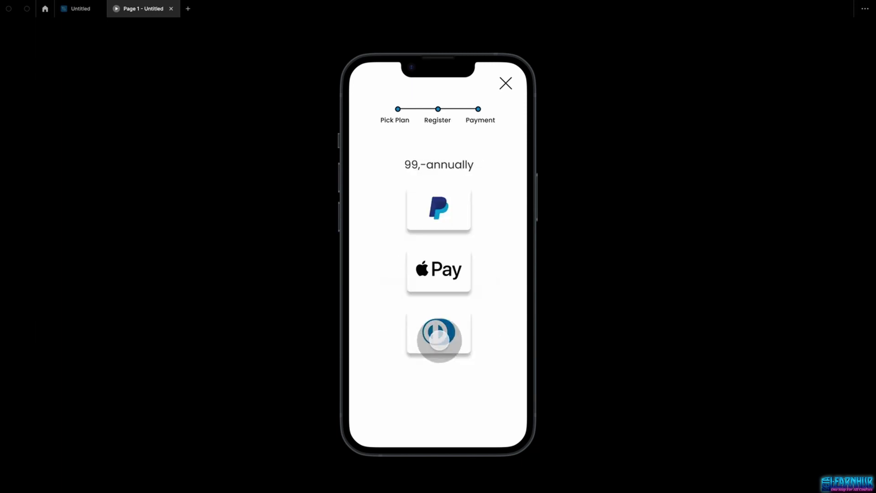
click(441, 217)
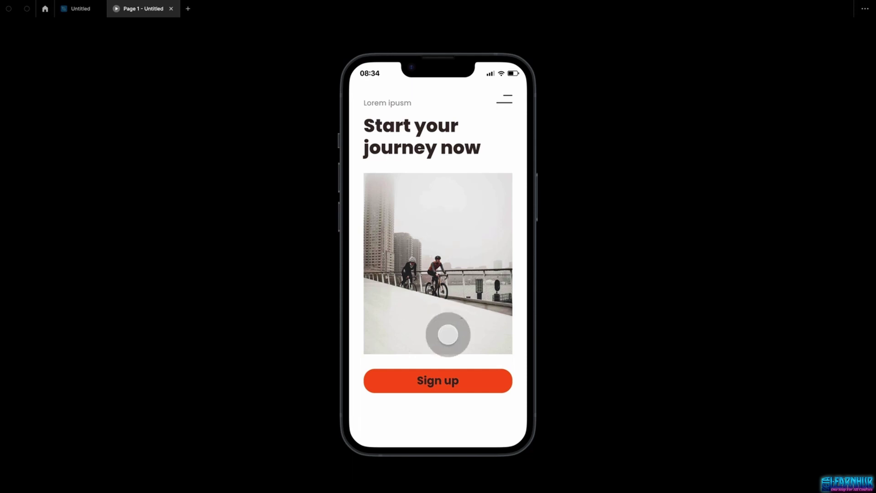
Test the Monthly plan path from the Home screen to the registration form, and close it back to Home
click(445, 381)
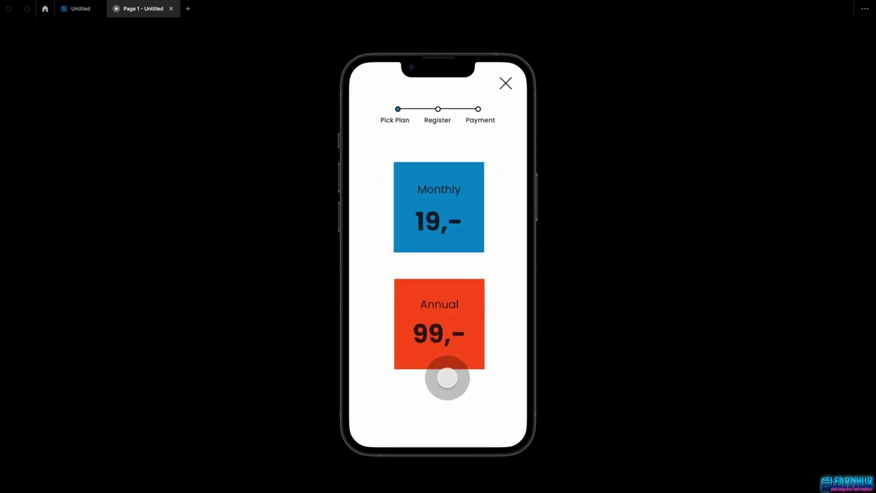
click(450, 237)
click(411, 287)
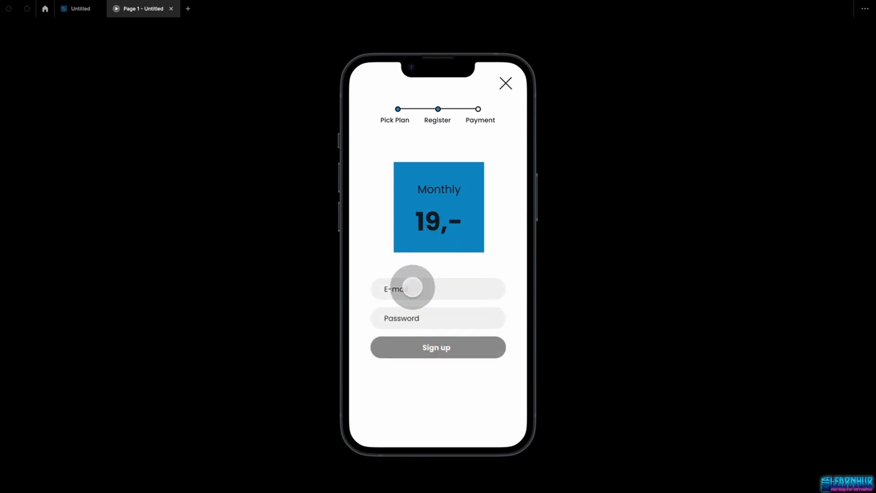
click(505, 83)
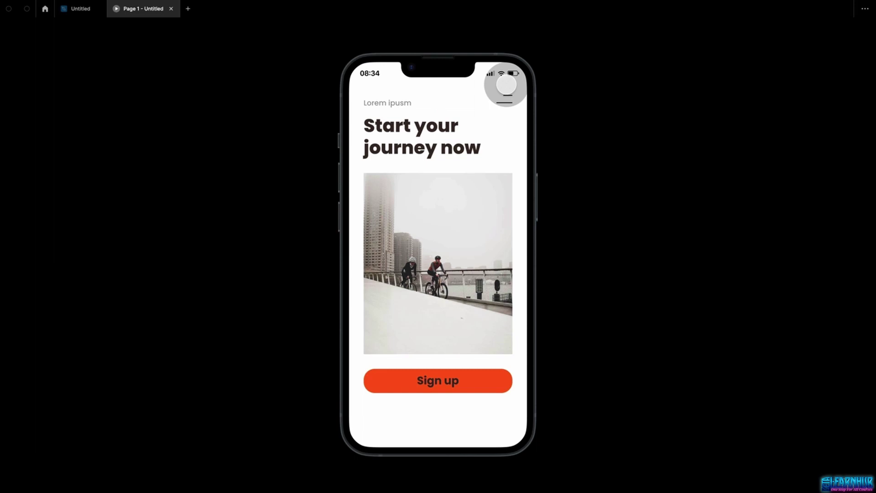
Test the Monthly plan path again from Home up to the filled-in registration form
click(439, 382)
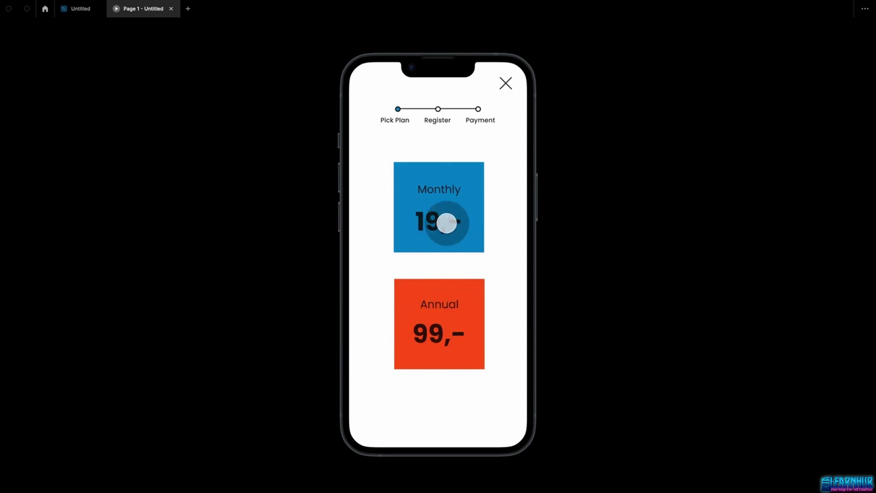
click(446, 223)
click(434, 288)
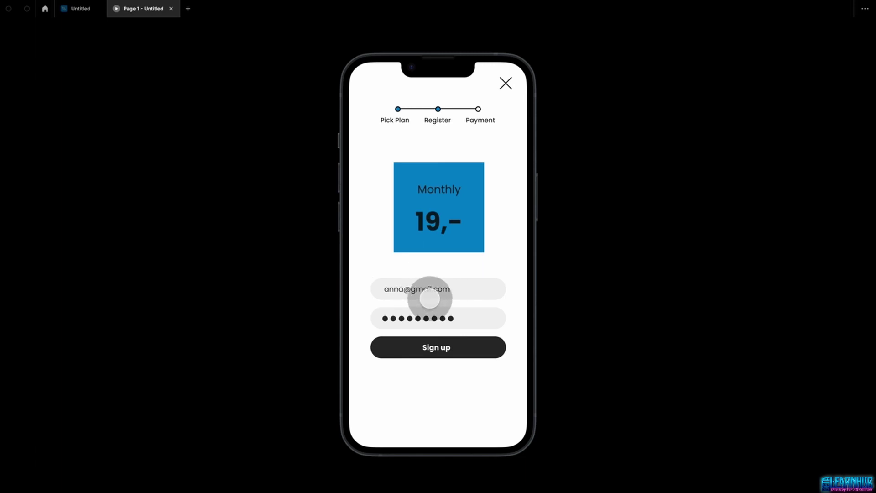
Back in the design file, draw a section about 2887 × 2013 enclosing all frames from PickPlan to Confirm, leaving Home outside
click(82, 9)
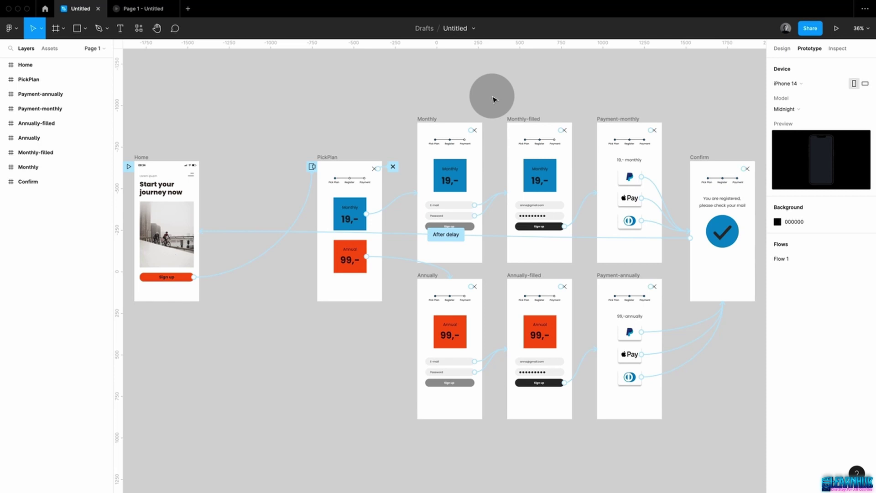
click(61, 30)
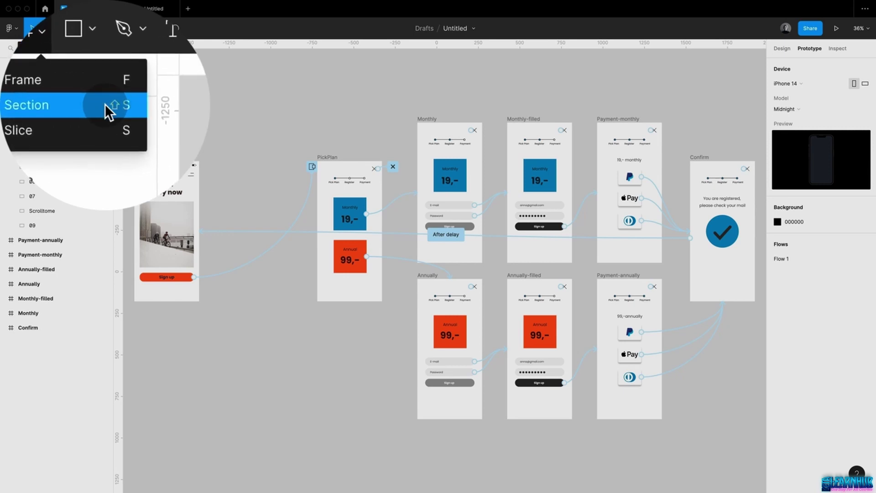
click(90, 61)
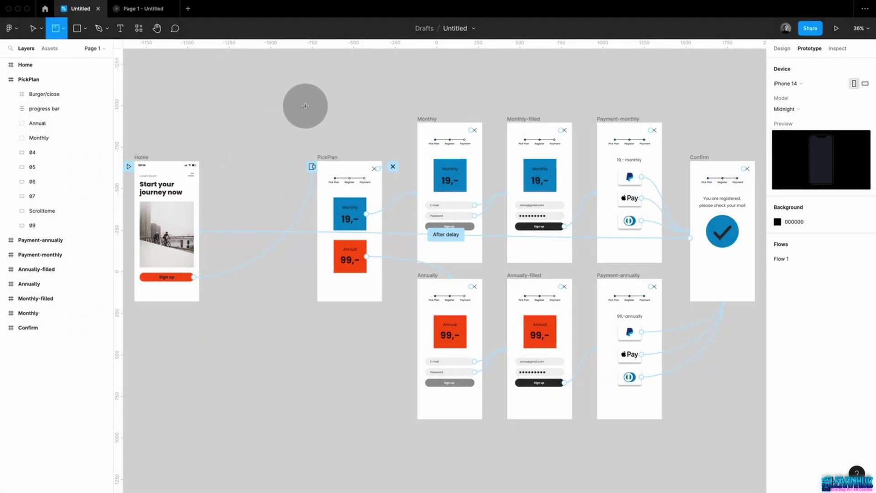
drag(300, 104, 733, 439)
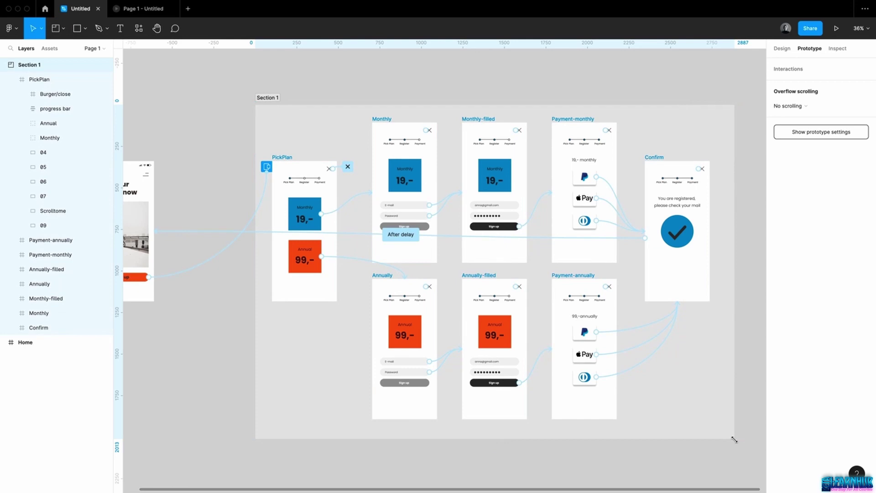
Rename the new section around the sign-up frames as Registration
click(273, 100)
double_click(273, 98)
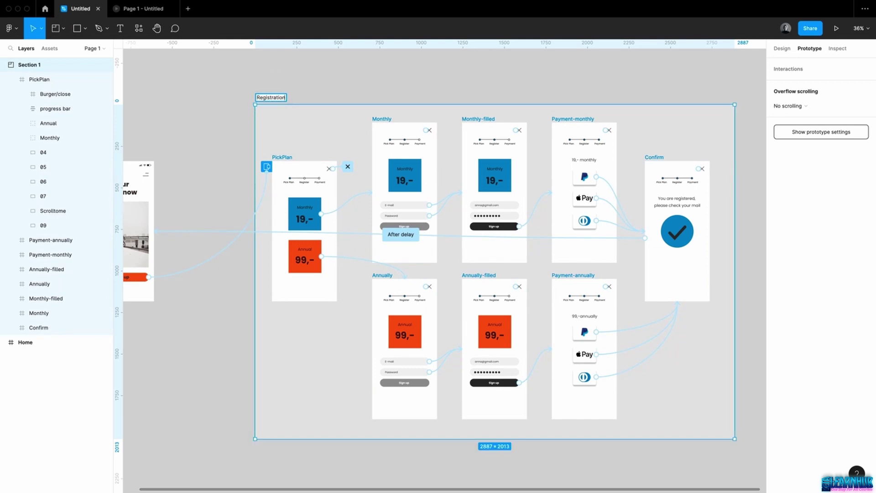
text(Registration)
key(Return)
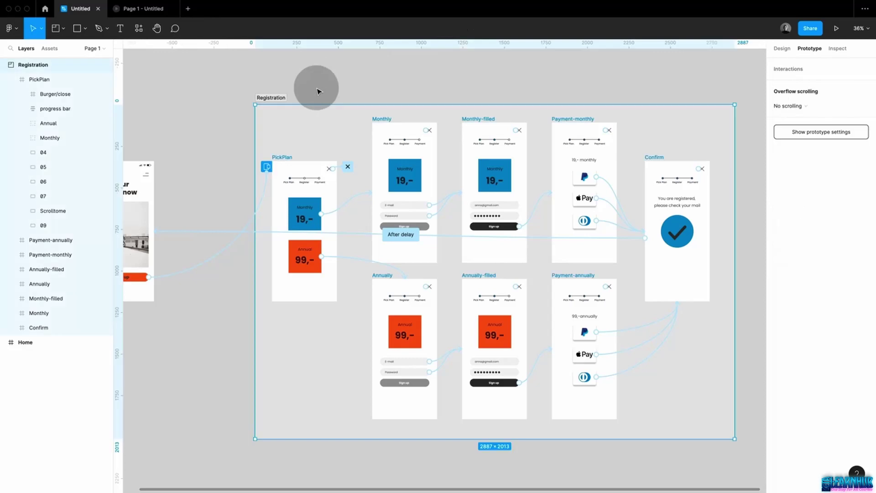
Darken the fill of the Registration section to 8E8E8E
click(782, 48)
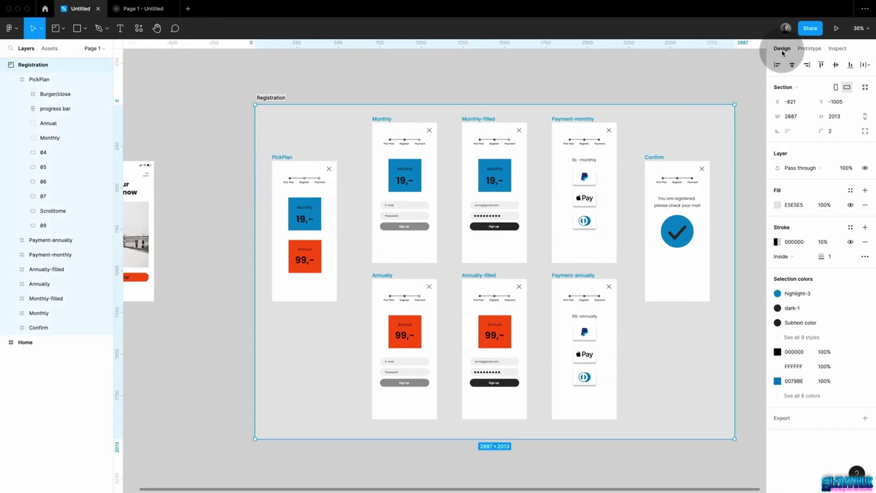
click(777, 205)
drag(659, 264, 659, 269)
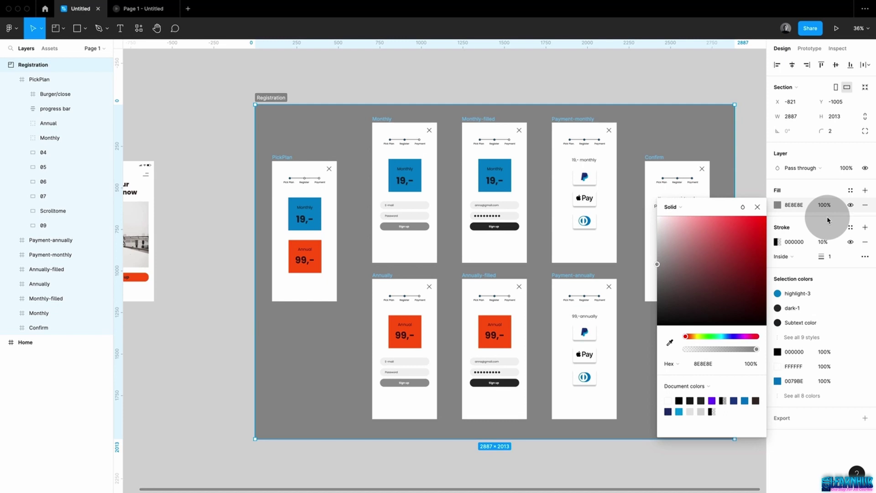
click(719, 96)
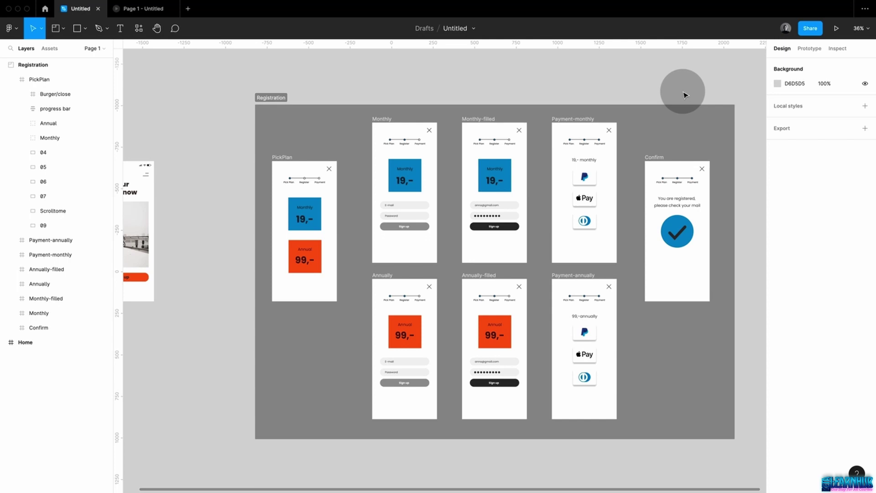
Preview the prototype with the Registration section selected, and return to the design file
click(274, 98)
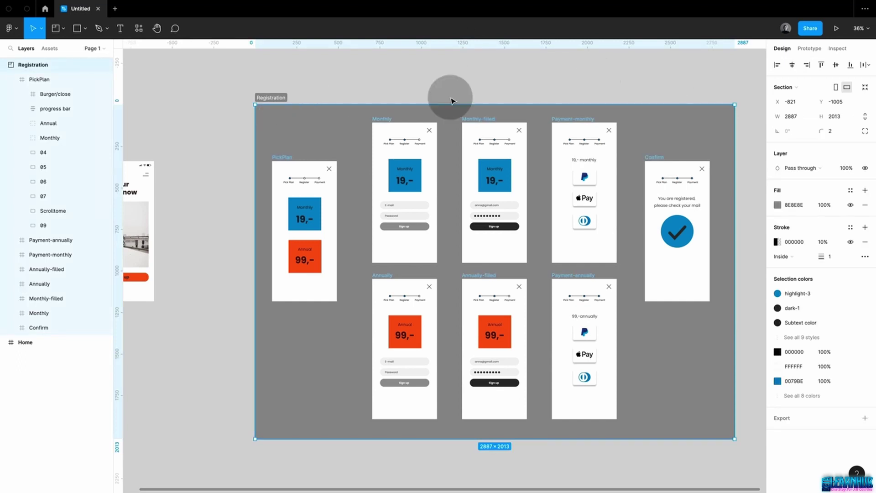
click(839, 31)
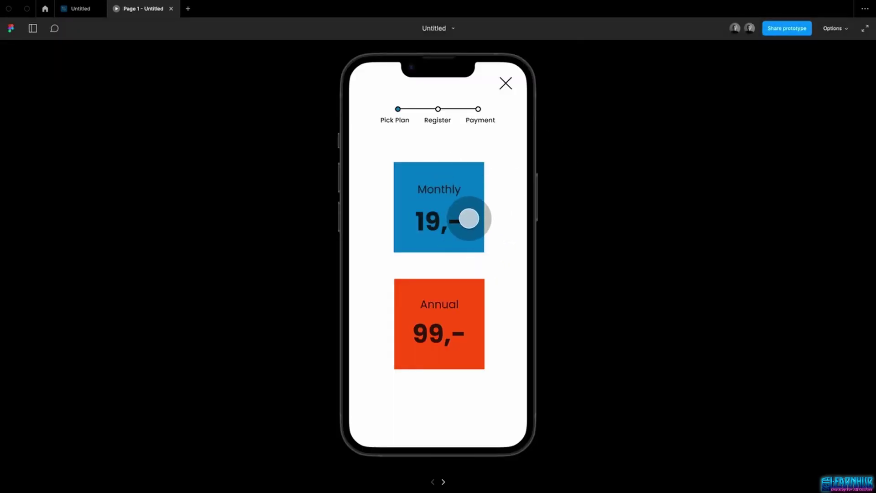
click(83, 11)
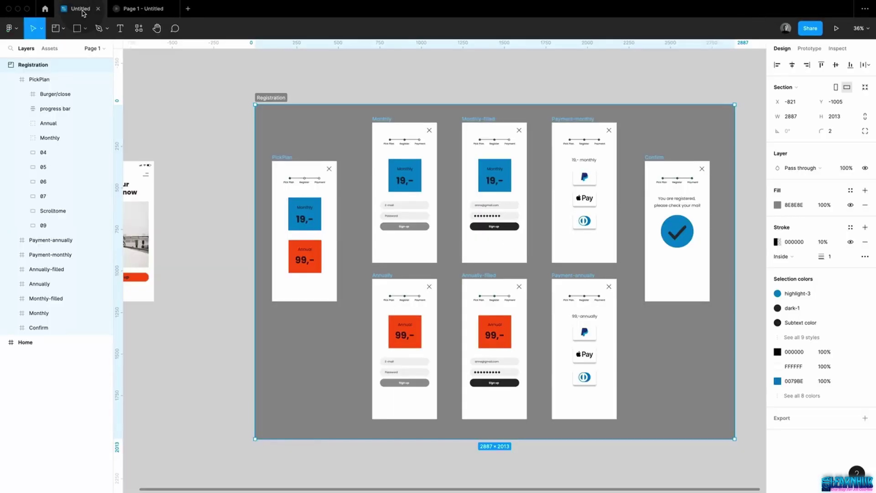
click(225, 114)
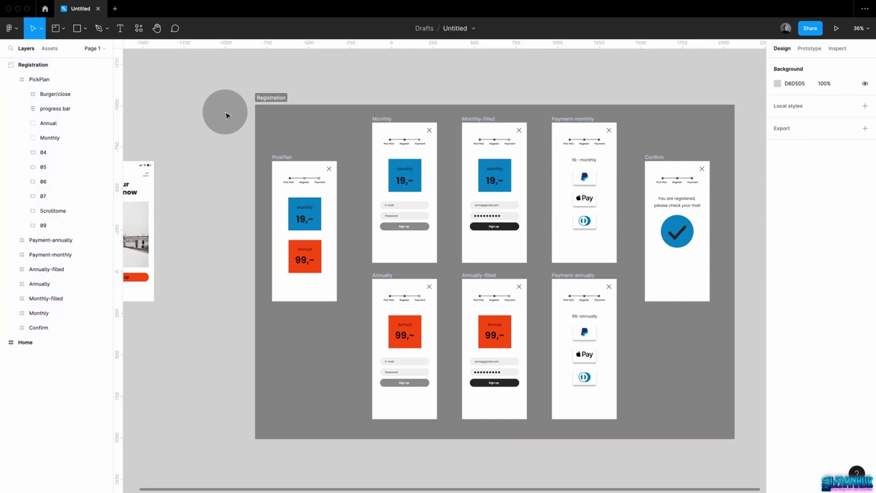
Remove the prototype connection from the Home frame's Sign up button to the PickPlan frame
key(shift+2)
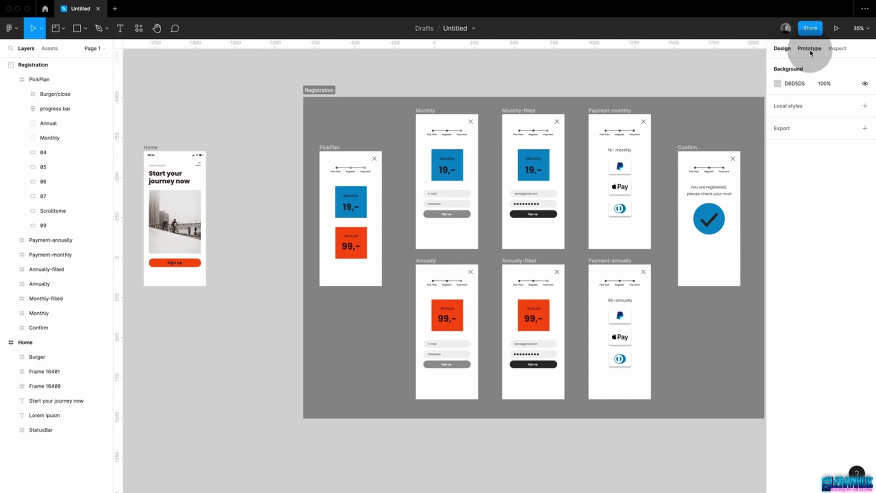
click(809, 49)
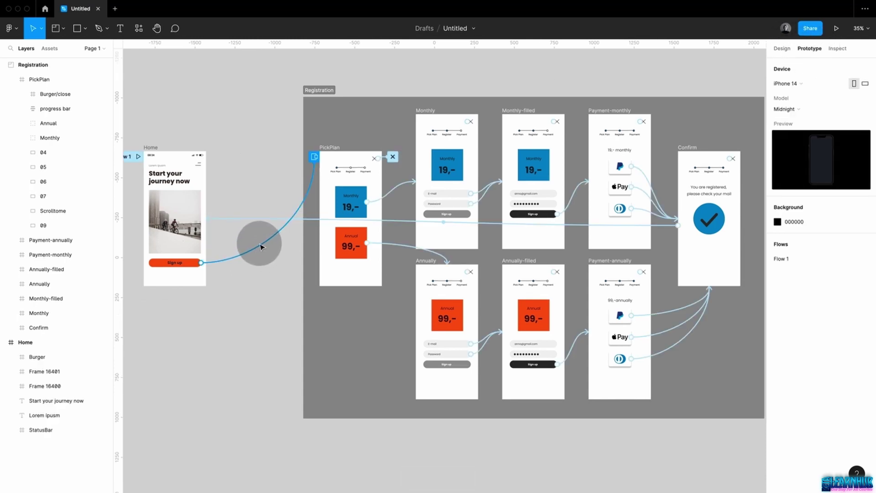
click(178, 263)
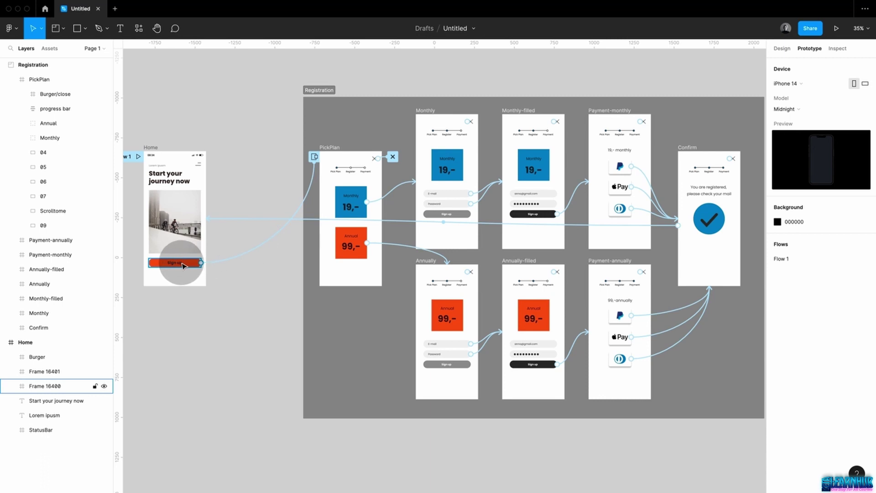
click(219, 263)
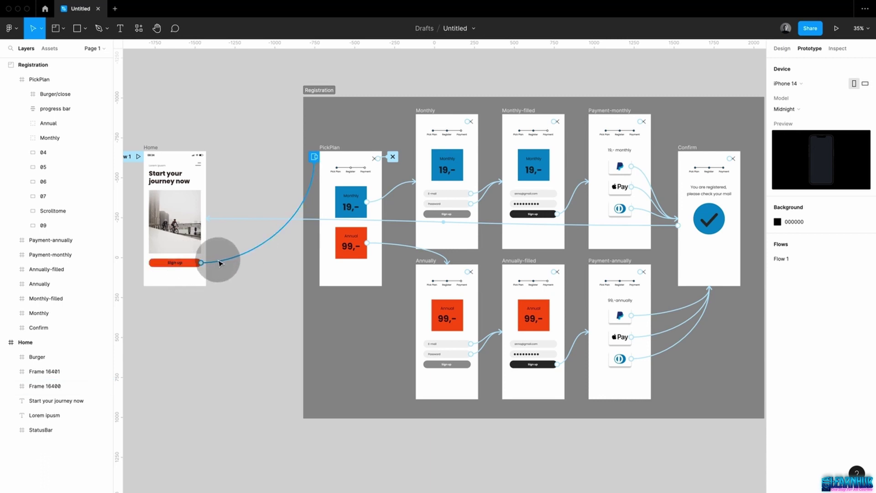
drag(314, 156, 348, 129)
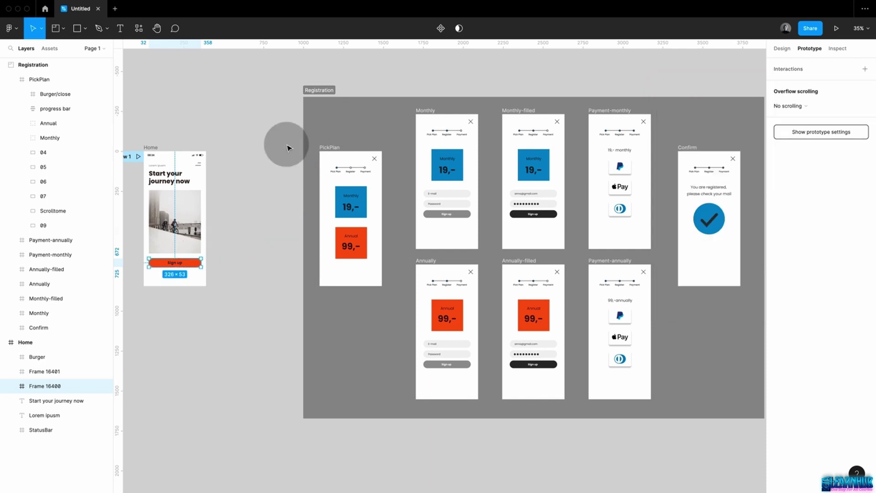
Connect the Home frame's Sign up button to the whole Registration section with an on-tap Navigate to interaction
click(139, 270)
mouse_move(203, 265)
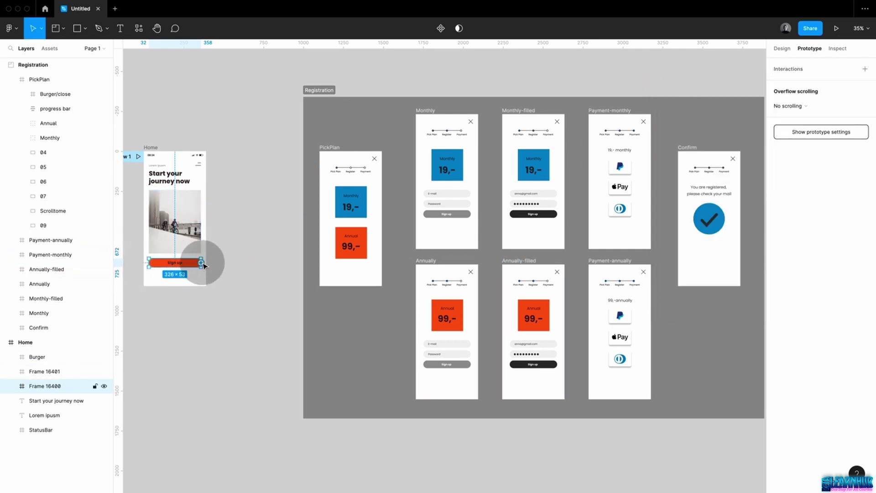
drag(203, 265, 311, 230)
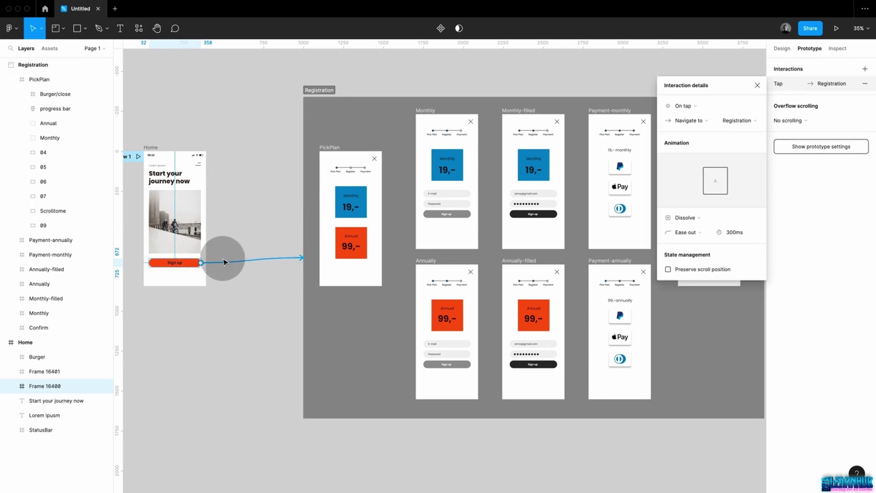
click(692, 121)
click(701, 121)
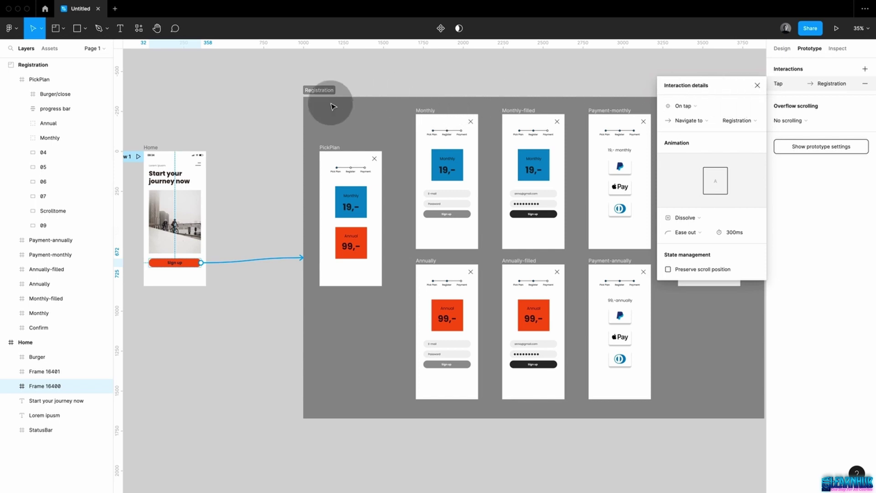
click(757, 86)
click(702, 82)
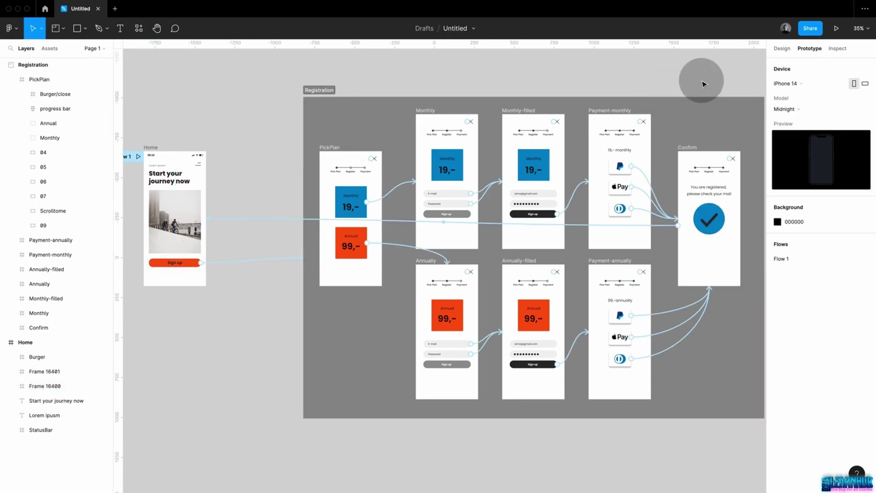
Change the tap action of the close icons on all eight frames in the Registration section to Back
click(282, 176)
click(364, 172)
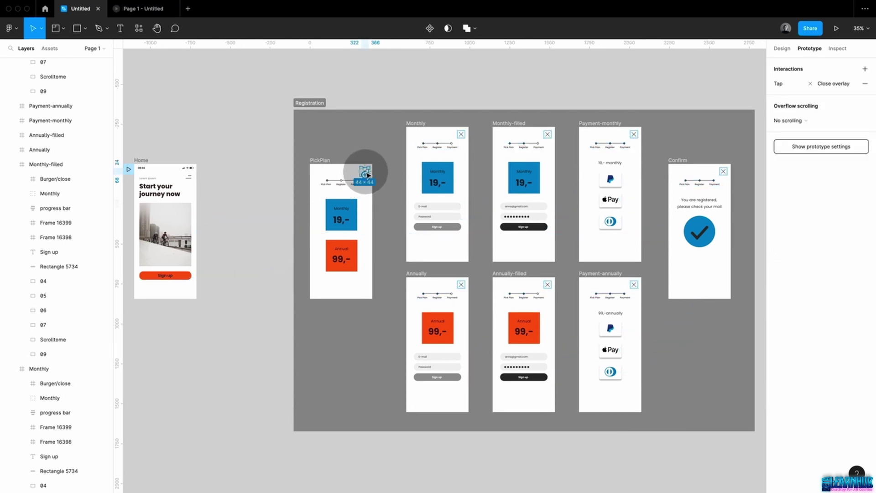
shift+click(461, 135)
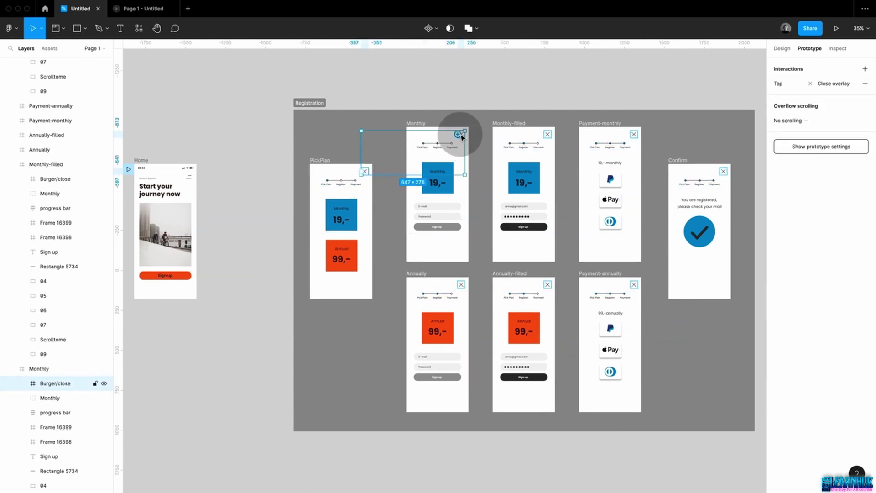
shift+click(547, 134)
shift+click(634, 134)
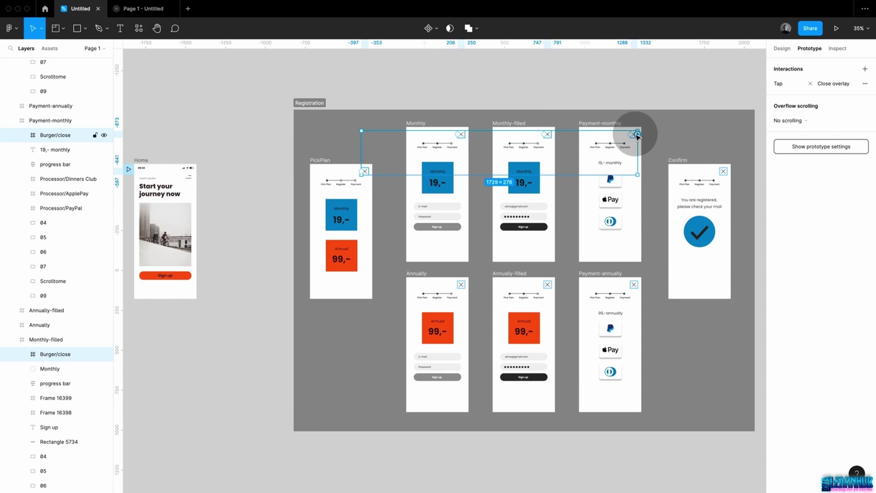
shift+click(723, 171)
shift+click(633, 284)
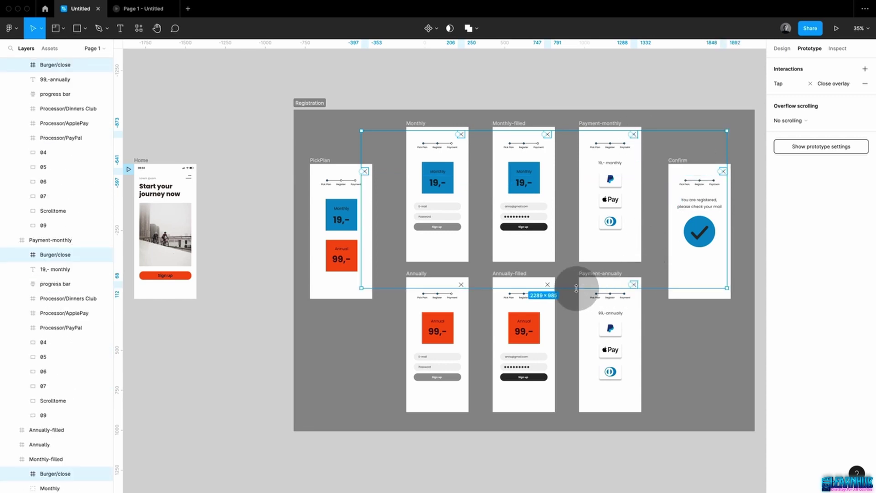
shift+click(548, 285)
shift+click(461, 284)
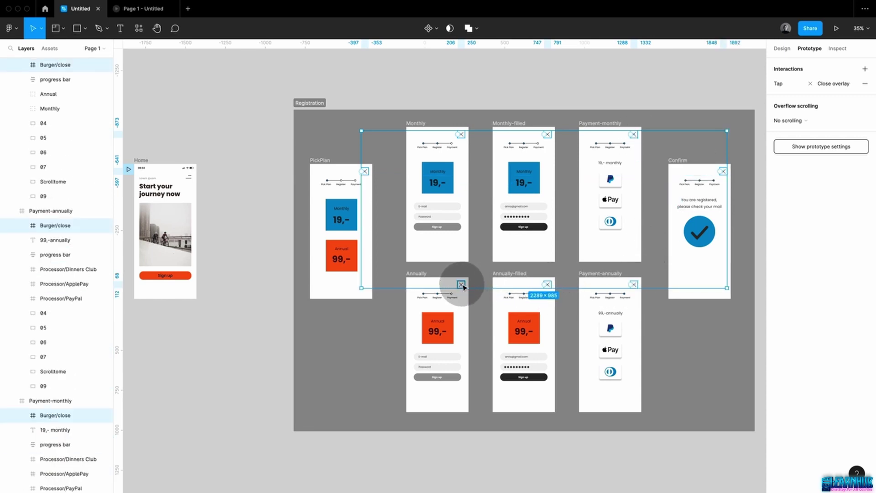
click(838, 84)
click(716, 121)
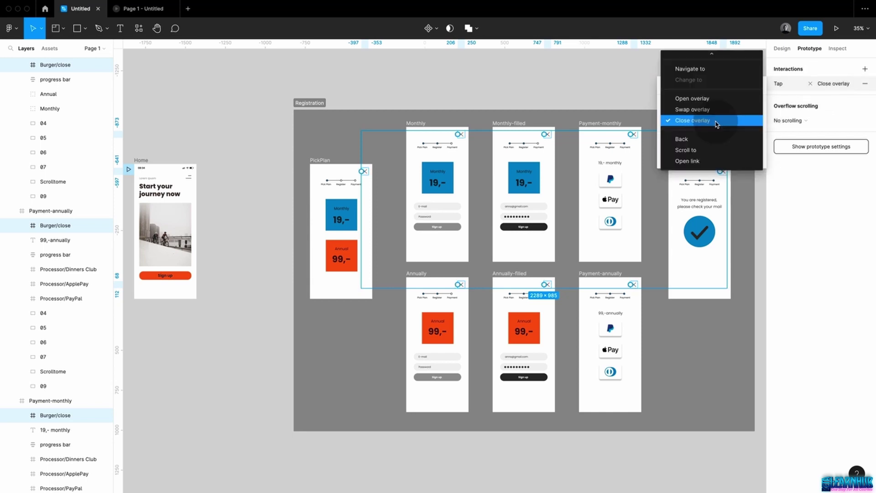
click(691, 138)
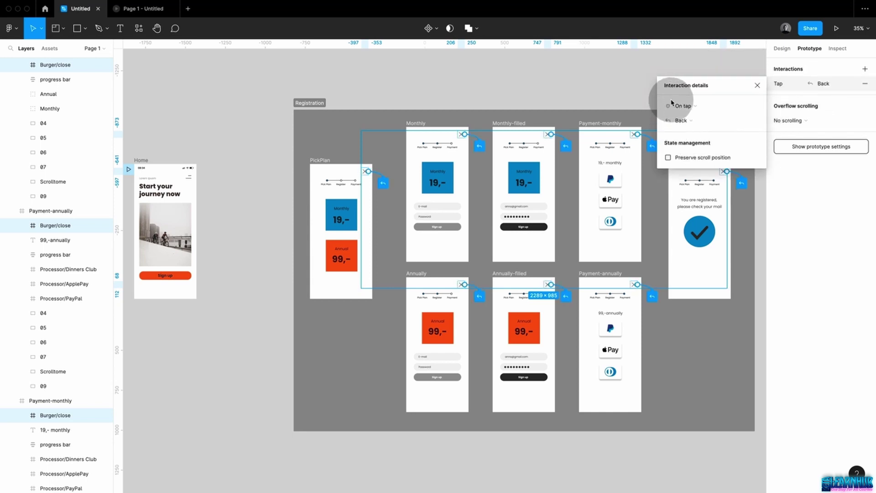
click(757, 85)
key(Escape)
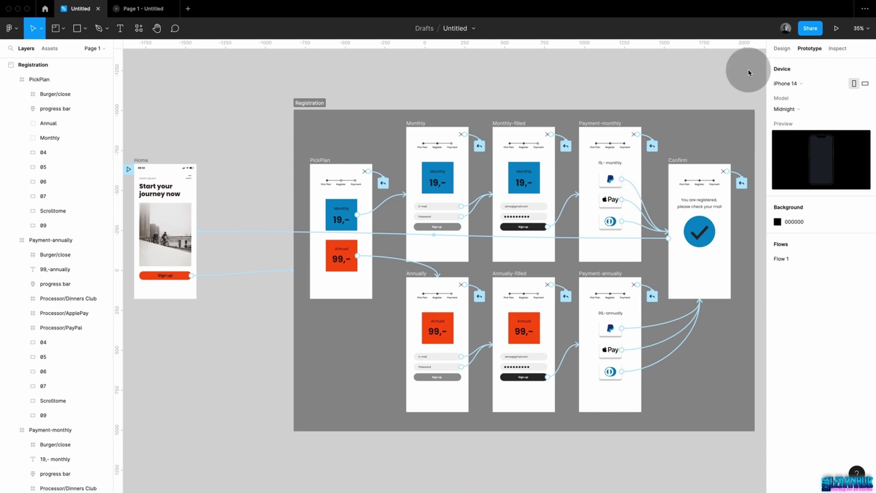
Test the Annual plan path in the prototype, closing it at the payment screen, reopening sign-up from Home and choosing Apple Pay
click(836, 30)
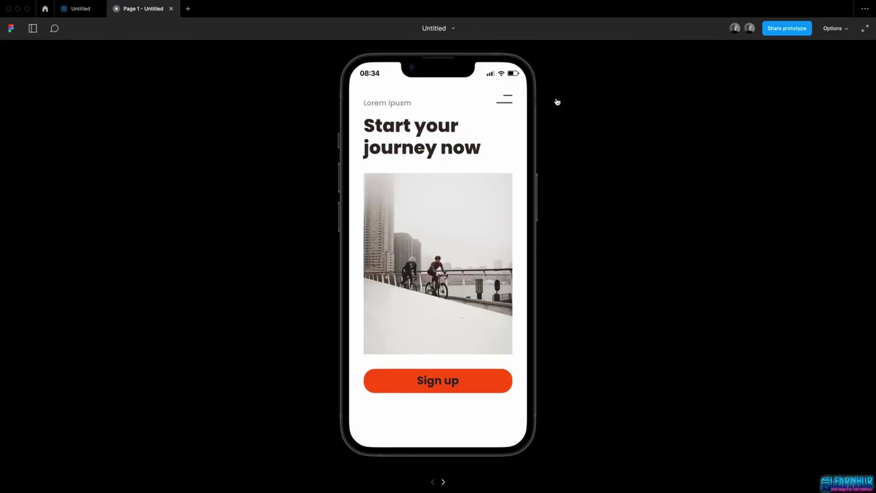
click(445, 380)
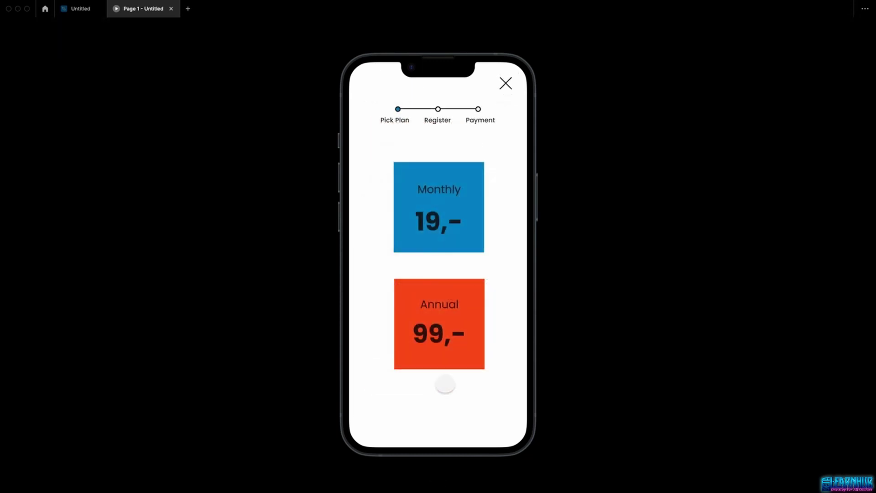
click(442, 321)
click(416, 286)
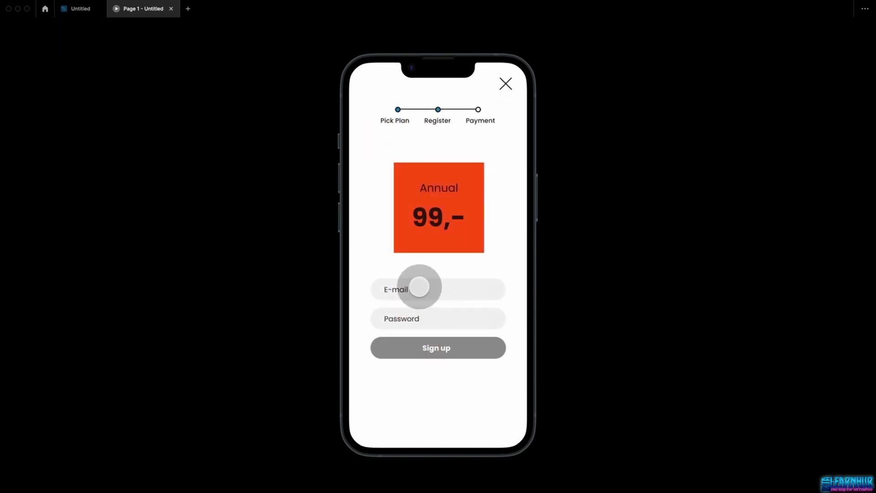
click(423, 334)
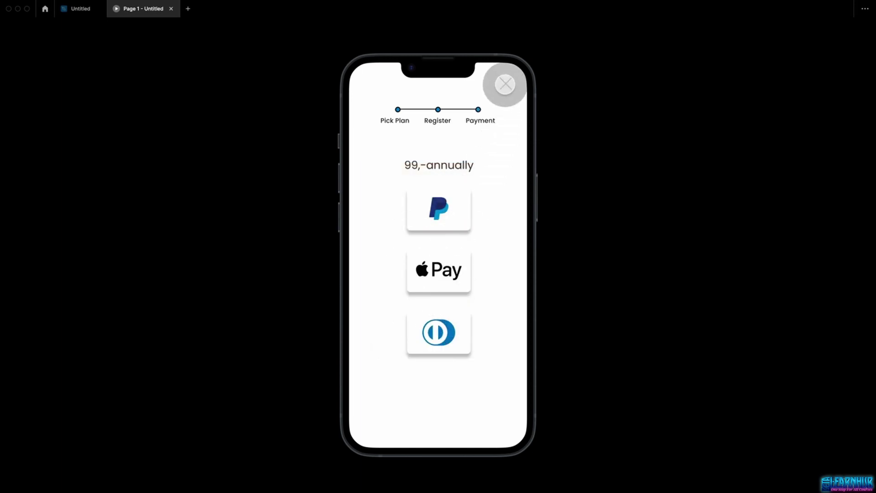
click(505, 84)
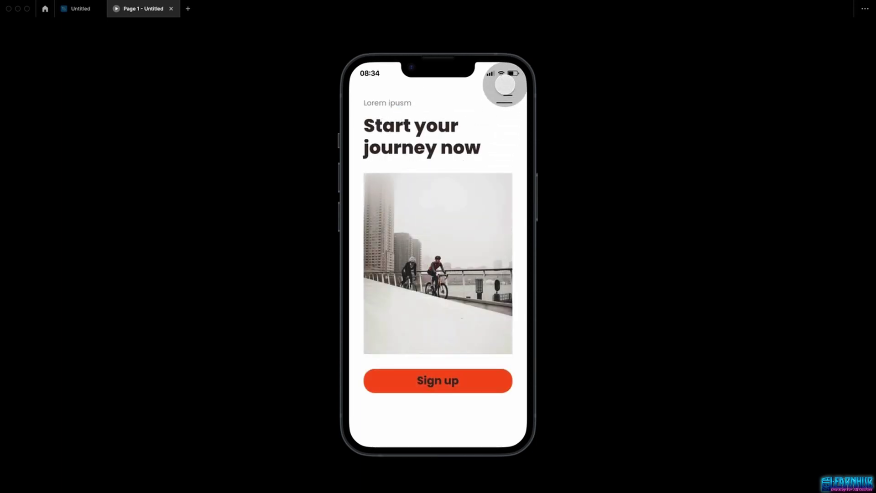
click(433, 381)
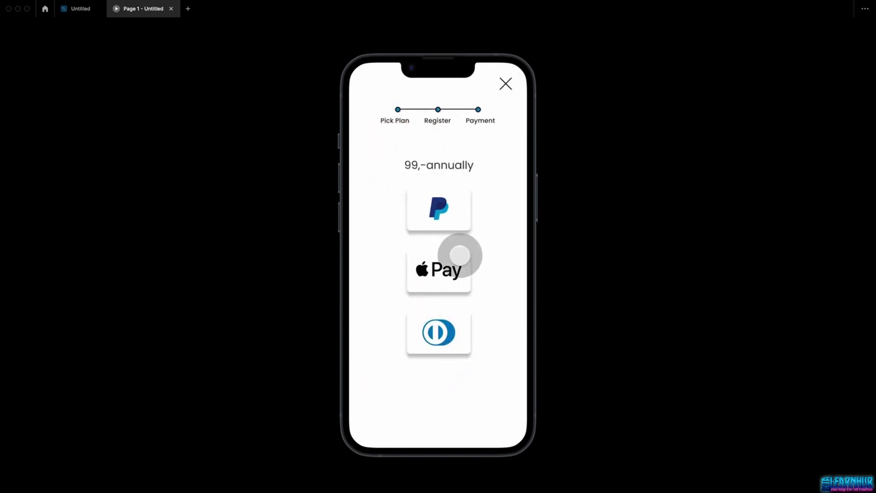
click(442, 270)
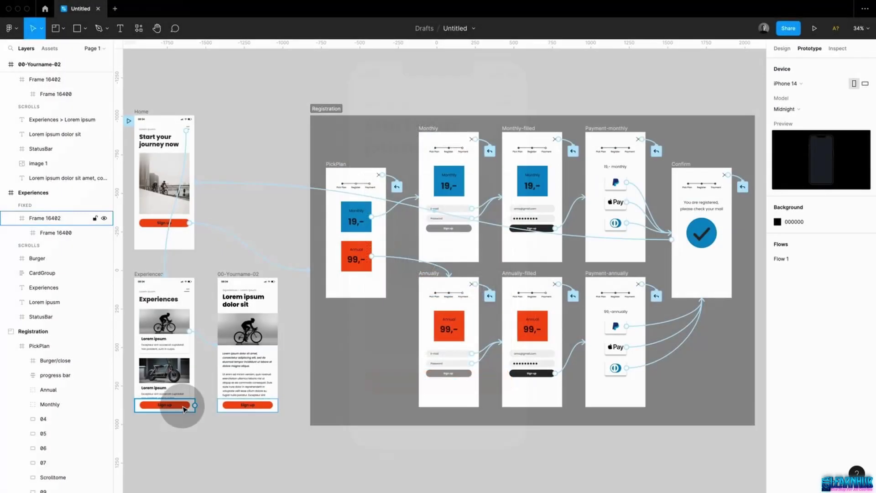
Connect the Sign up buttons of the Experiences and 00-Yourname-02 frames to the Registration section on tap
click(185, 405)
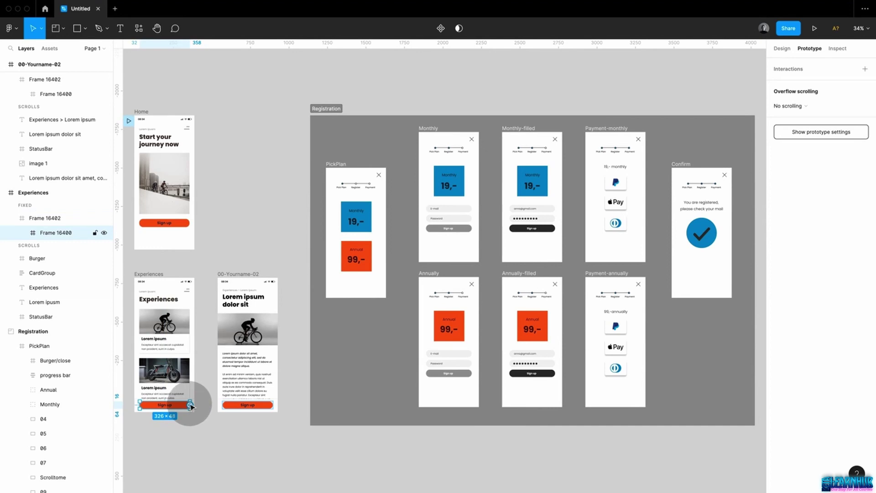
drag(191, 405, 313, 351)
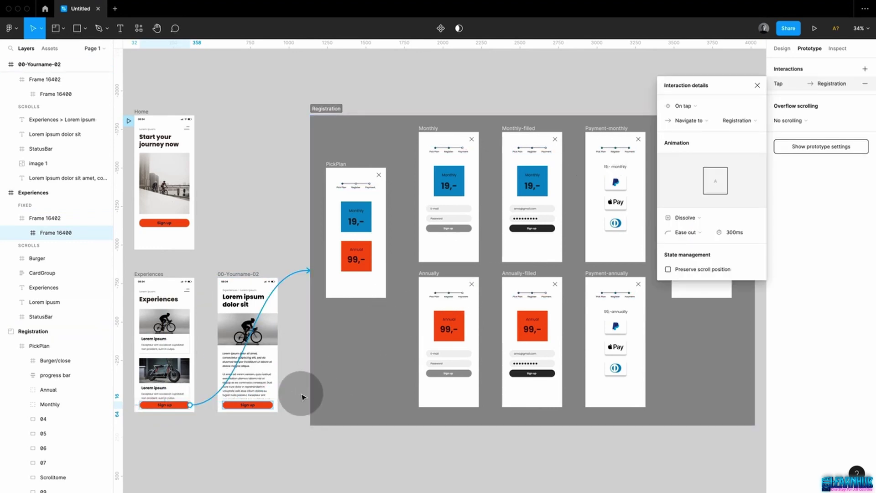
click(269, 404)
click(270, 404)
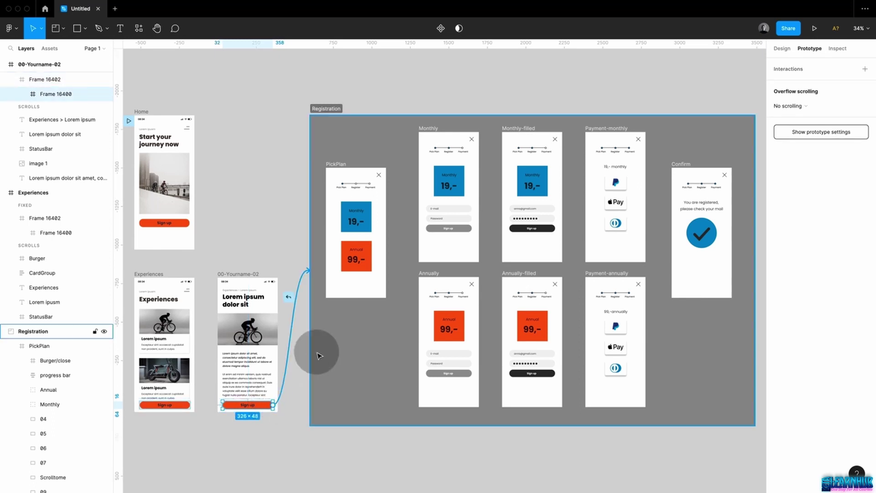
drag(318, 355, 322, 352)
click(299, 265)
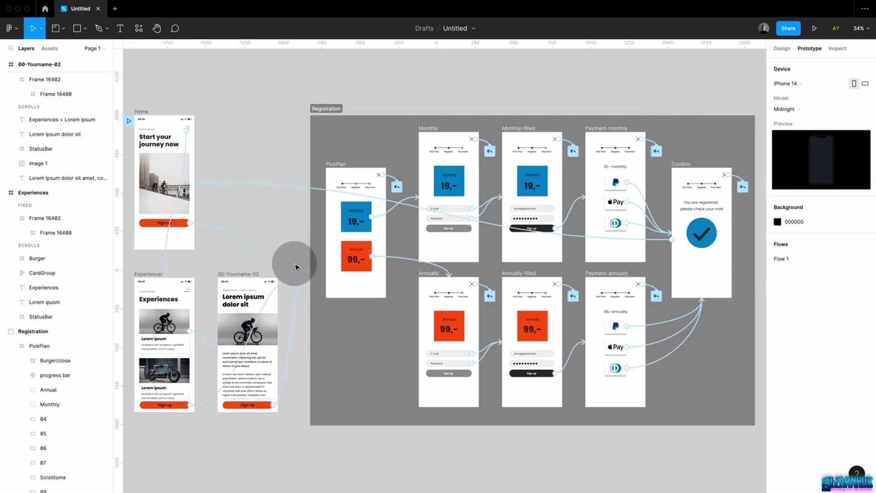
Change the Confirm frame's after-delay interaction from navigating to Home to the Back action
click(296, 187)
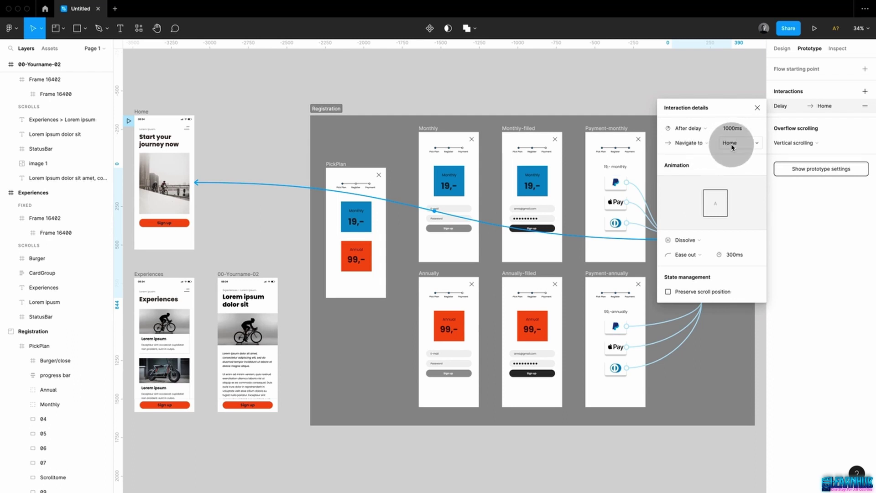
click(690, 143)
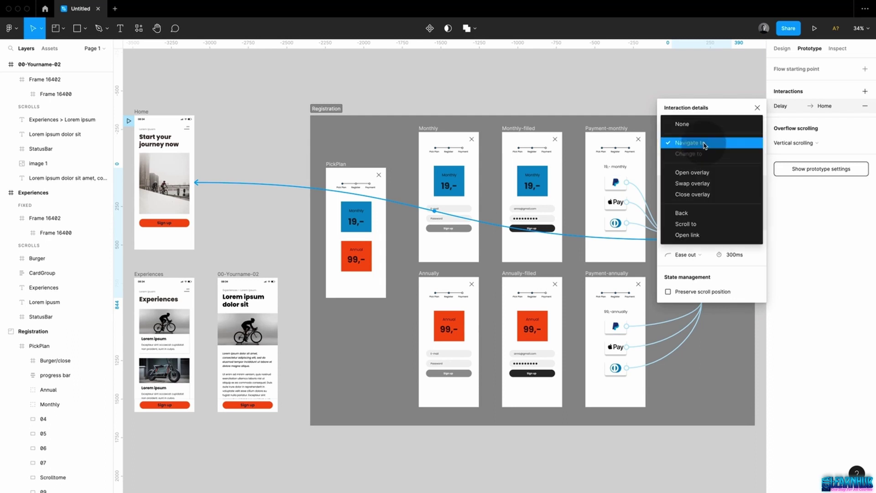
click(692, 214)
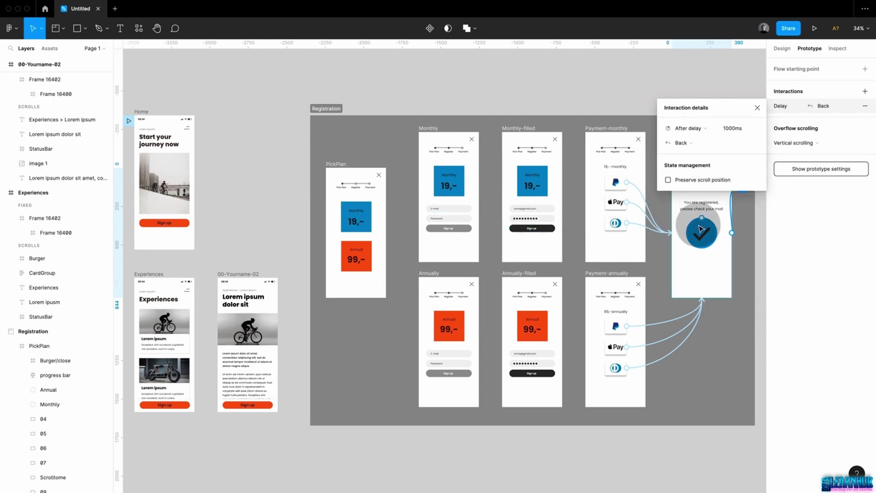
click(146, 275)
click(251, 231)
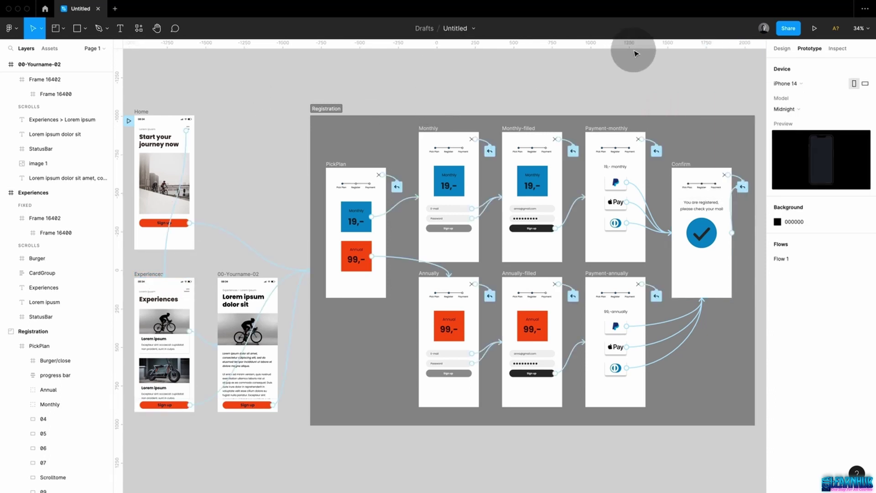
Test the Monthly plan in the prototype, closing it at the register form, reopening sign-up from the experience detail page and choosing Apple Pay
click(816, 30)
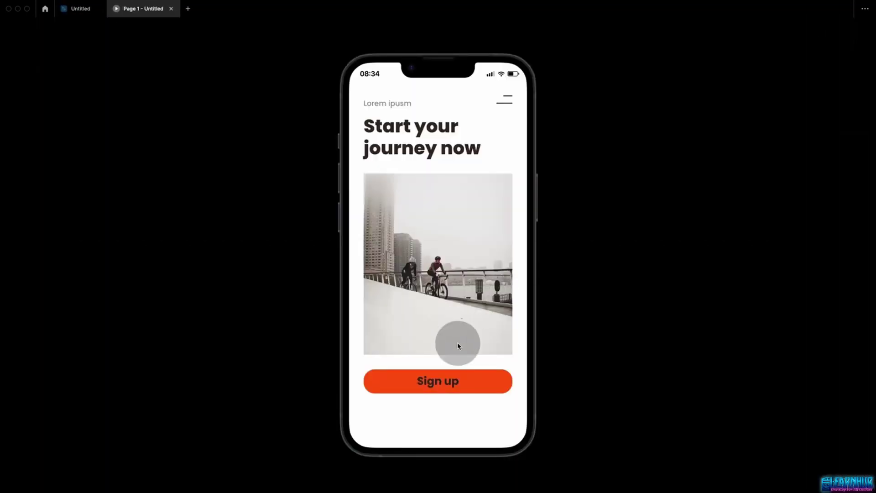
click(463, 380)
click(444, 232)
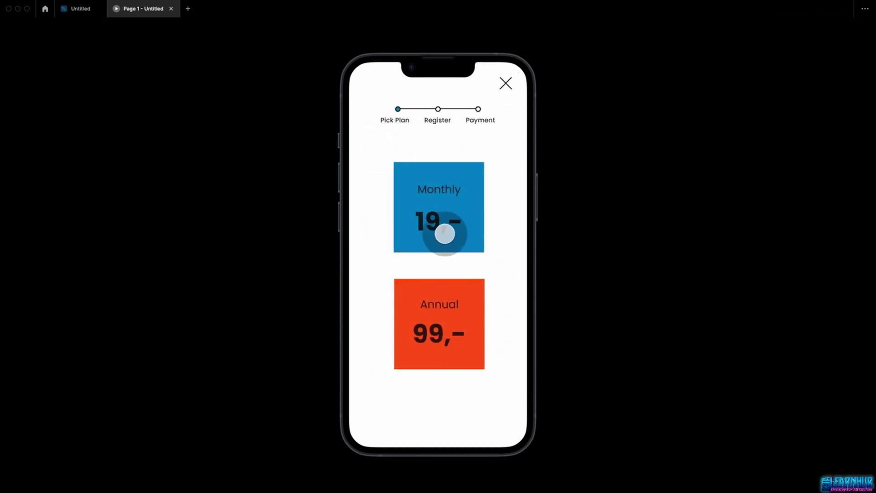
click(440, 283)
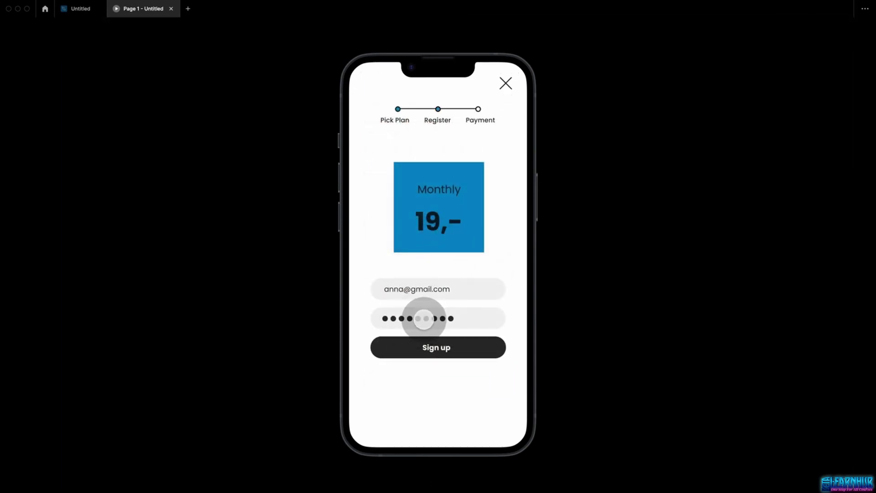
click(505, 86)
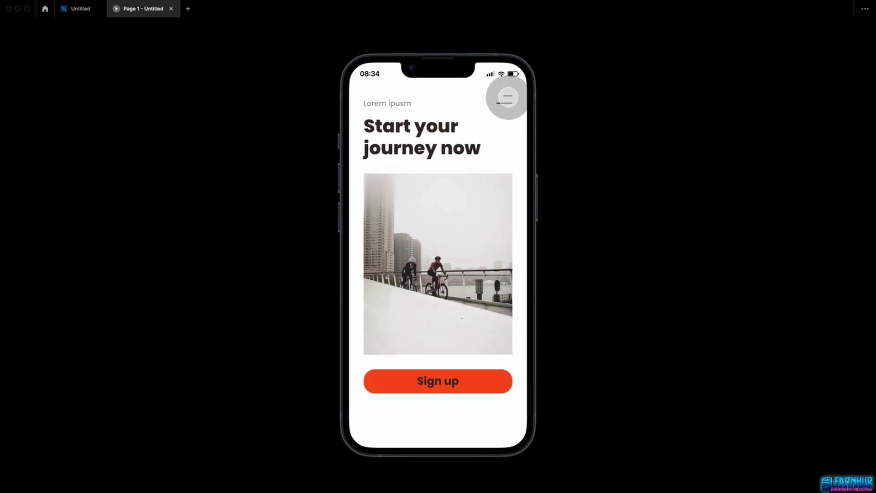
click(505, 95)
click(466, 197)
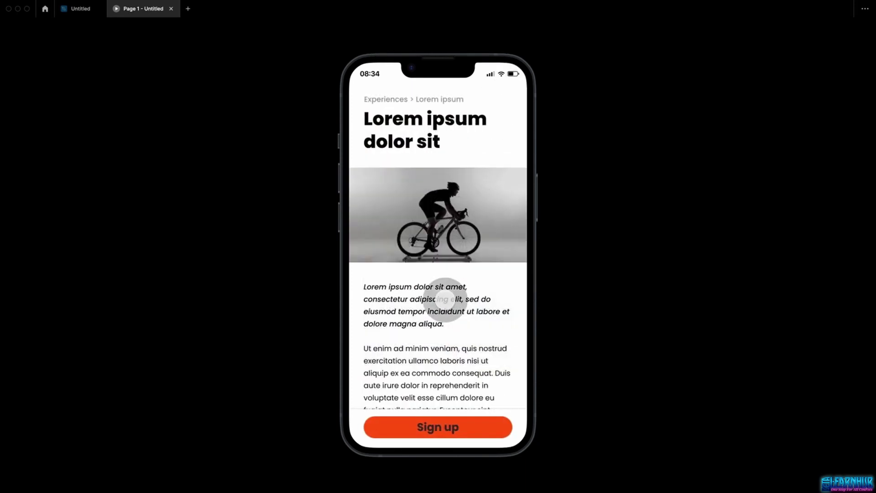
click(465, 425)
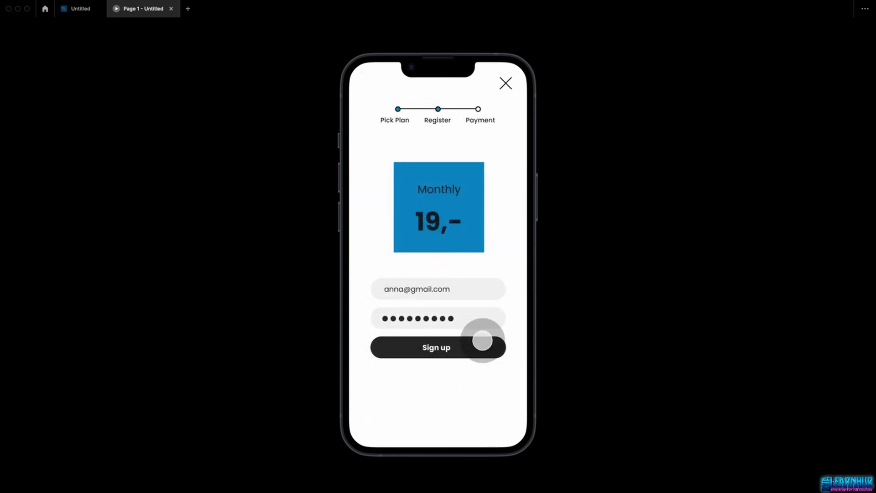
click(453, 348)
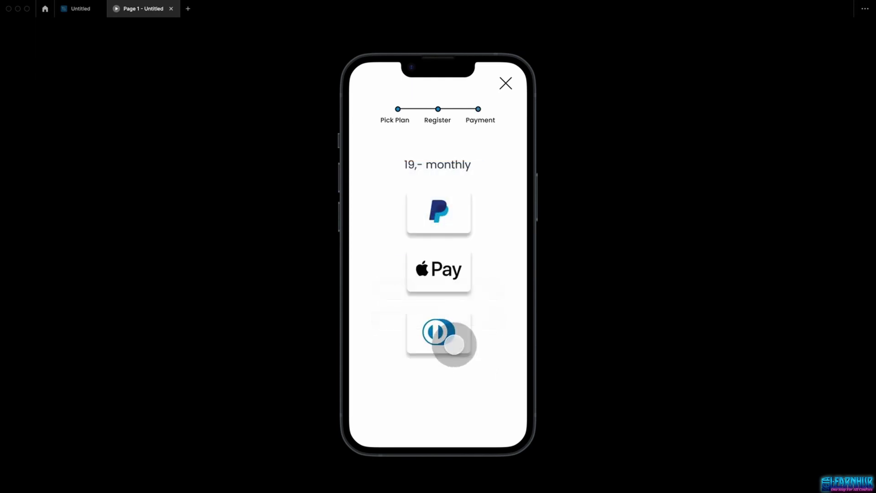
click(438, 267)
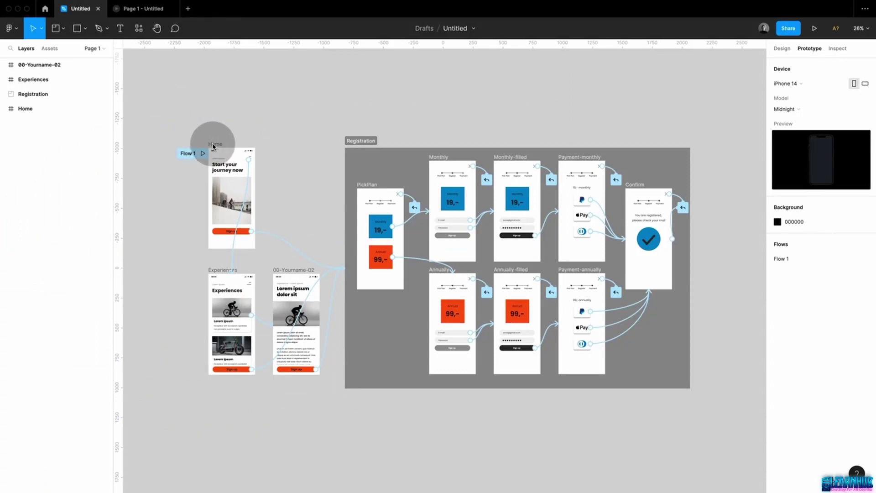
Move the flow starting point from the Home frame to the PickPlan frame and rename it Registration
click(187, 159)
drag(186, 159, 347, 207)
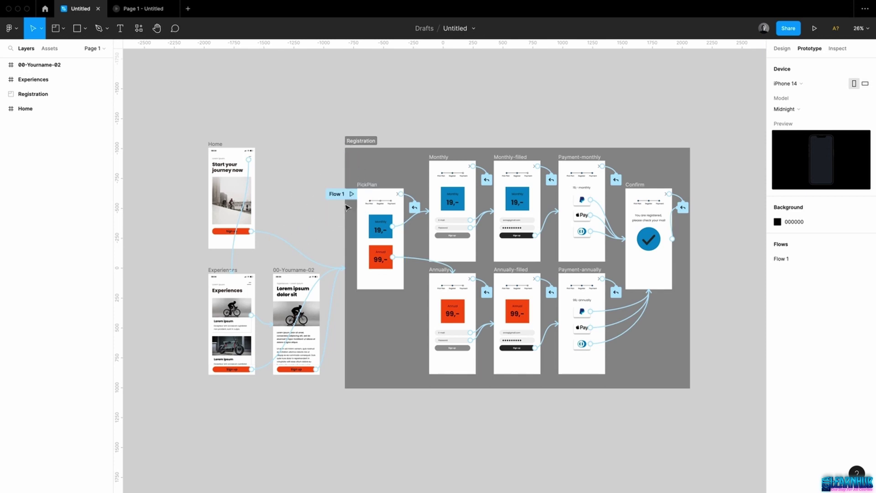
click(337, 193)
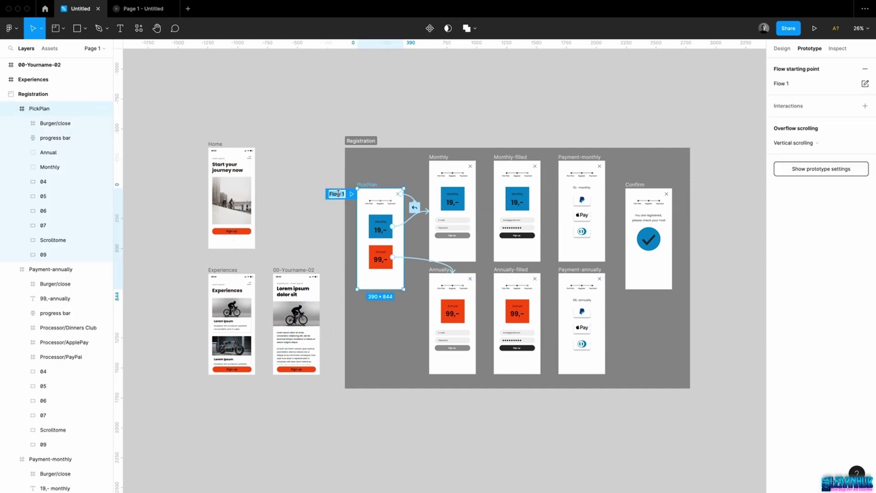
click(310, 168)
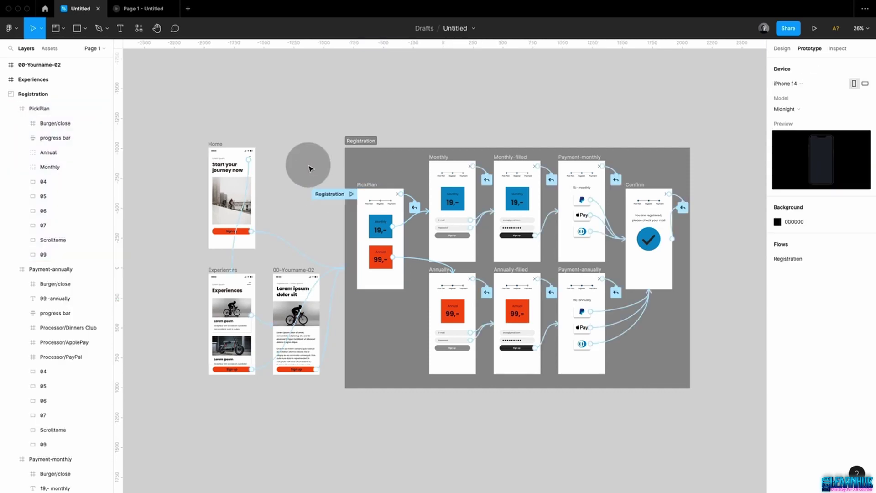
Add a flow starting point to the Home frame and name it Home
click(216, 144)
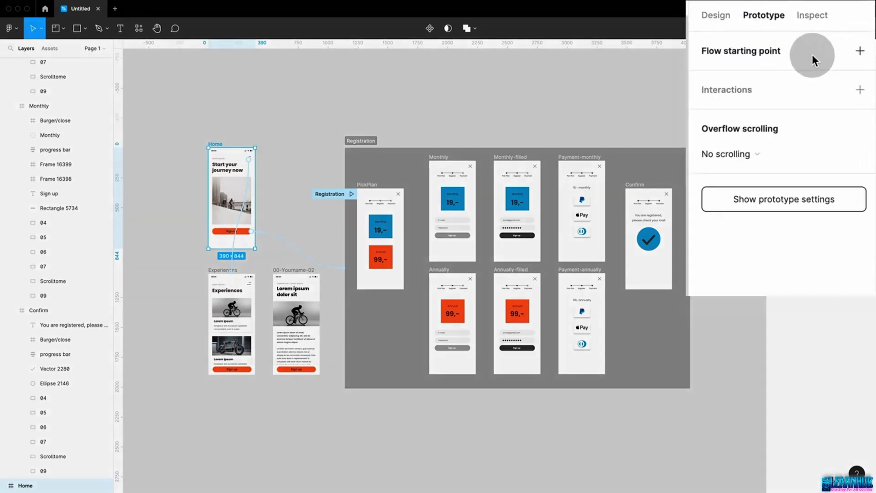
click(860, 54)
double_click(724, 81)
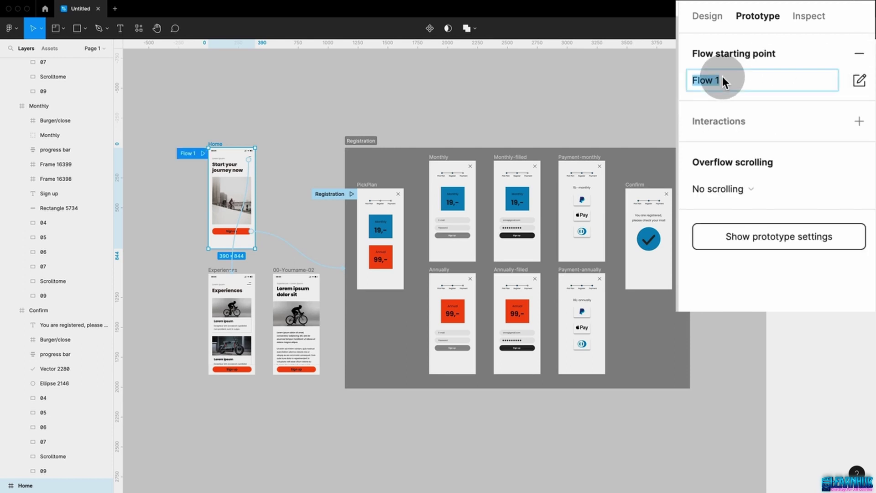
text(Home)
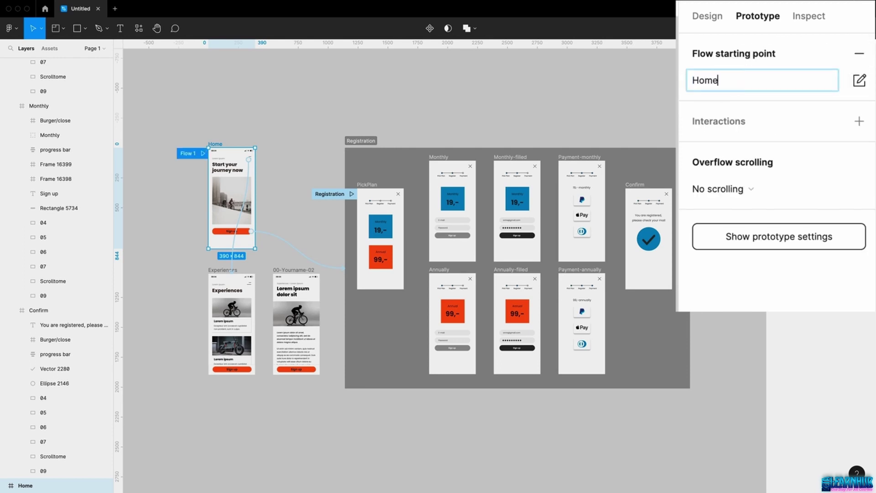
key(Return)
click(684, 101)
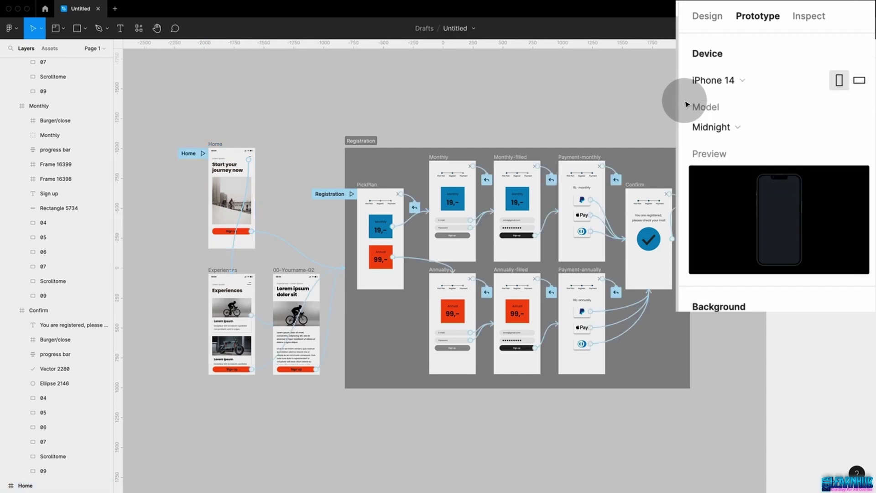
Present the prototype with its list of flows shown and view the Registration flow
key(super+alt+Return)
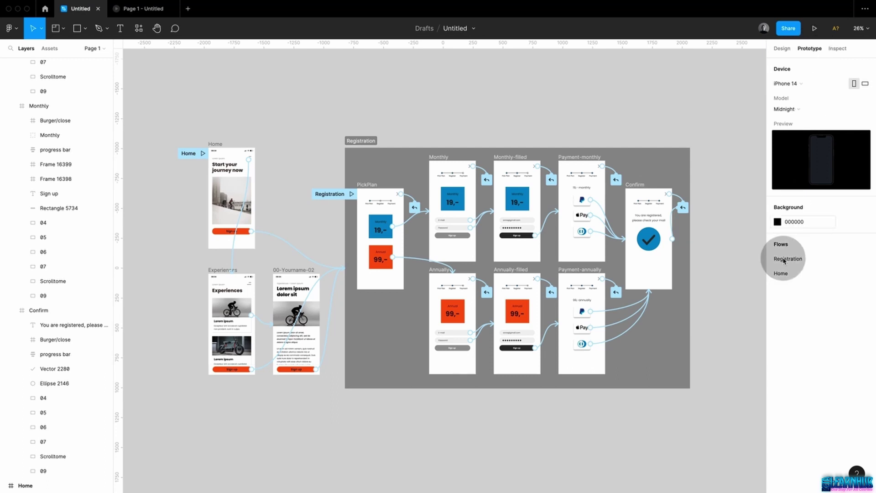
mouse_move(817, 257)
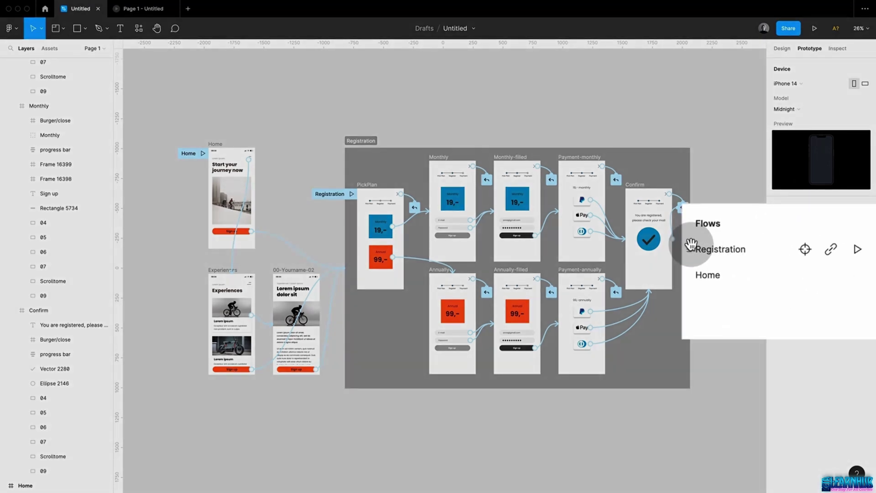
mouse_move(711, 277)
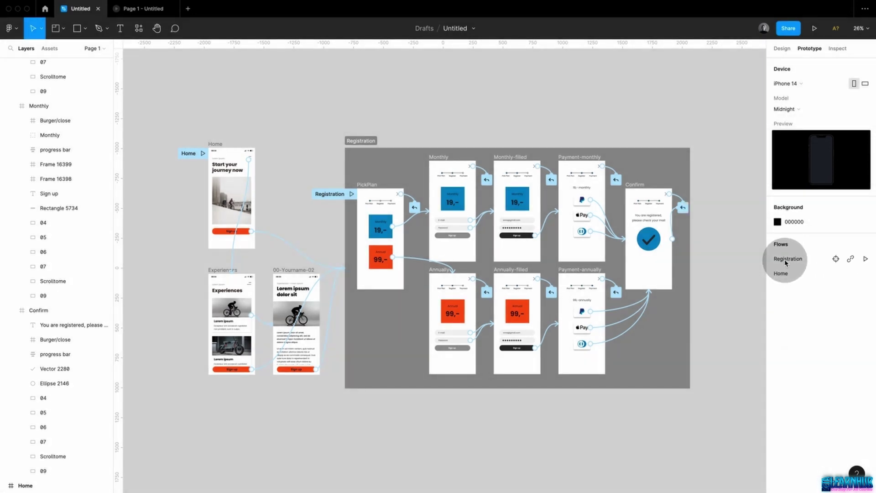
click(816, 30)
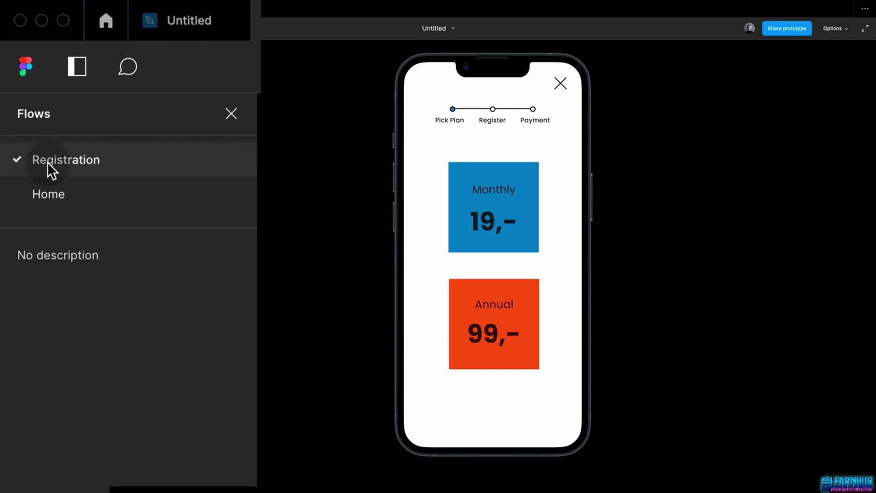
click(79, 67)
click(79, 67)
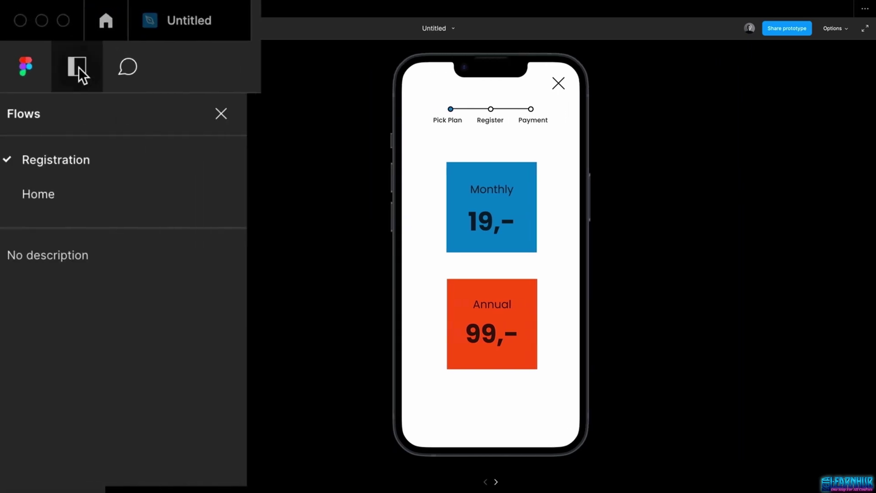
click(47, 155)
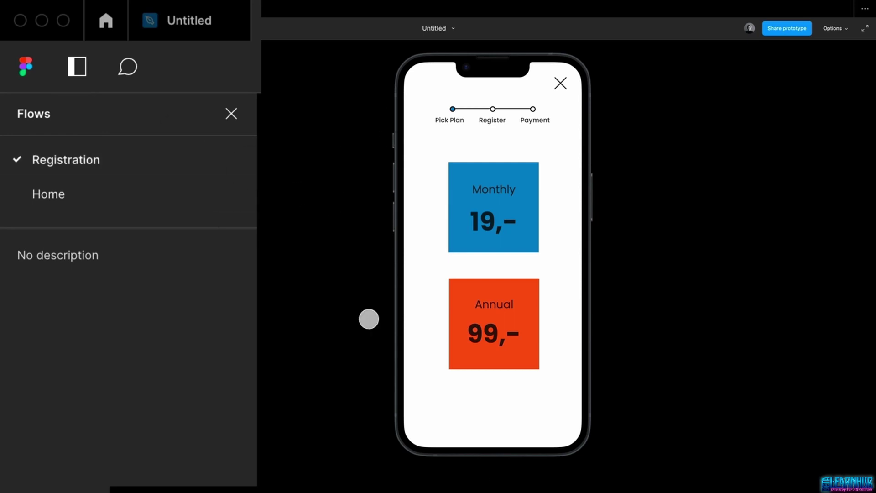
click(514, 375)
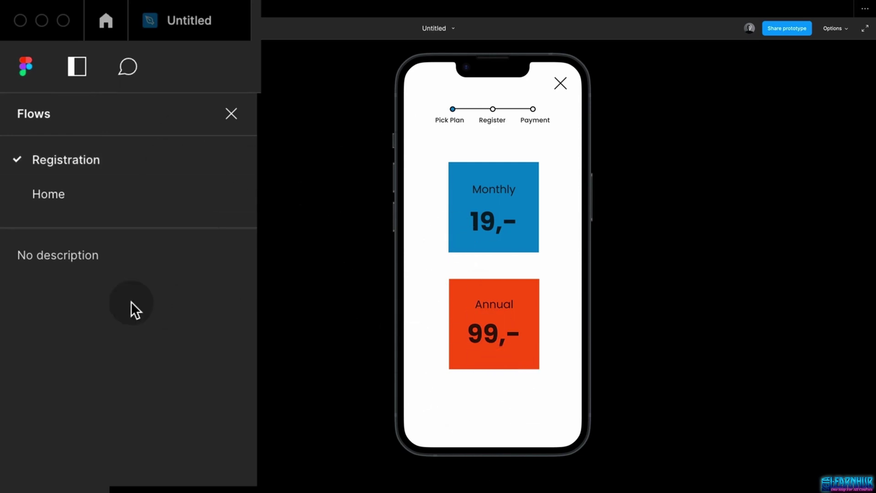
Test the Home flow by opening sign-up, picking the Monthly plan and closing it, and switch between the Registration and Home flows
click(68, 199)
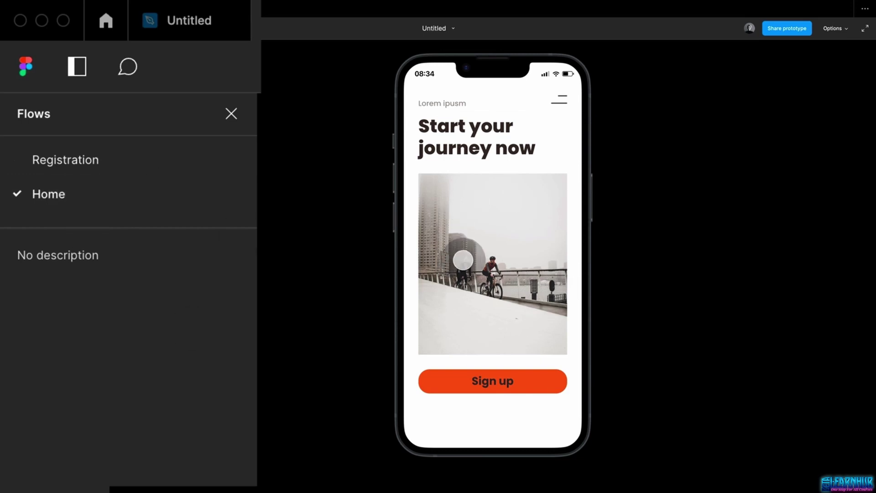
click(485, 384)
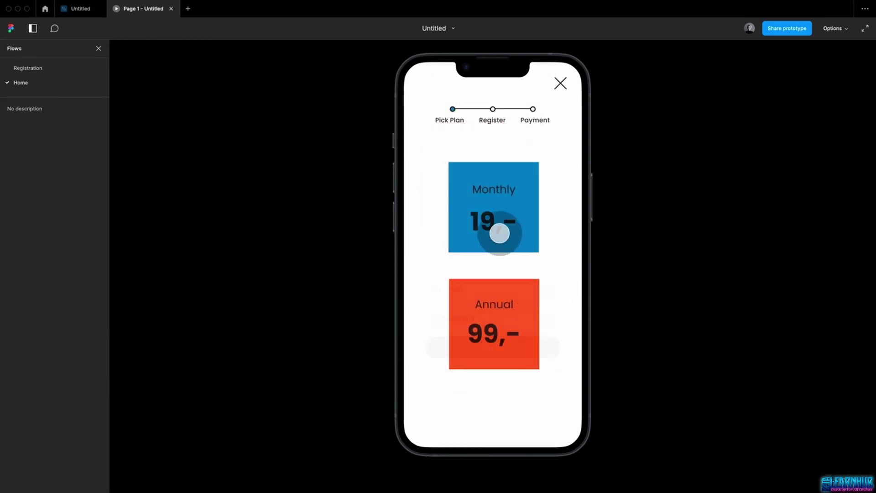
click(499, 234)
click(561, 83)
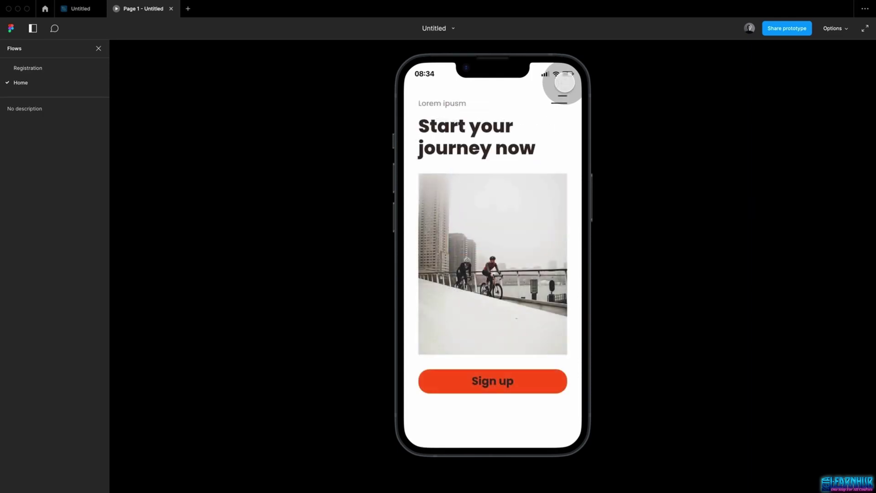
click(29, 85)
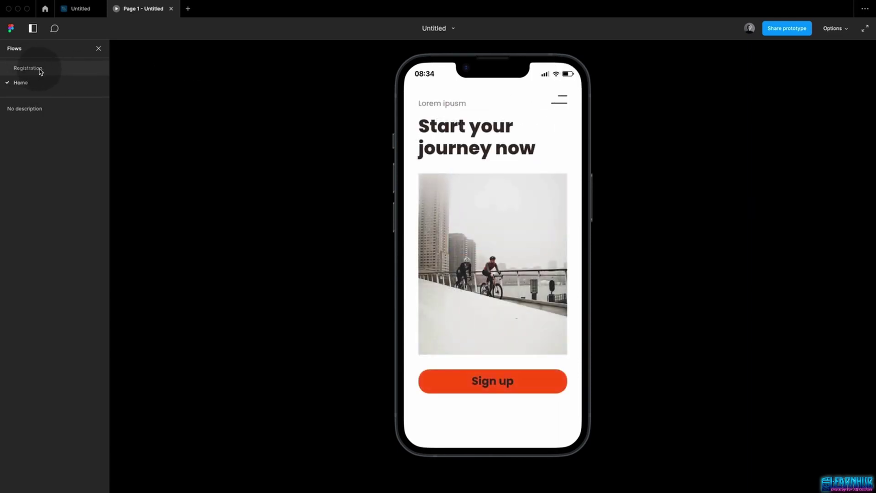
click(52, 73)
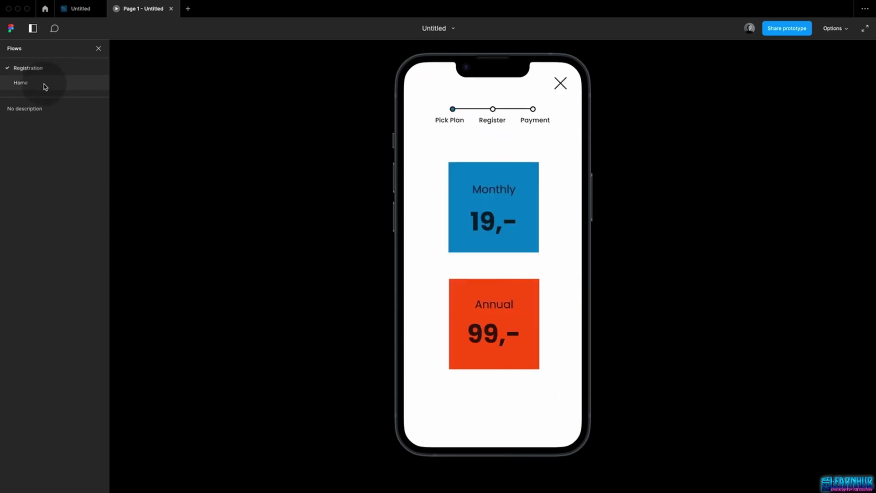
click(46, 87)
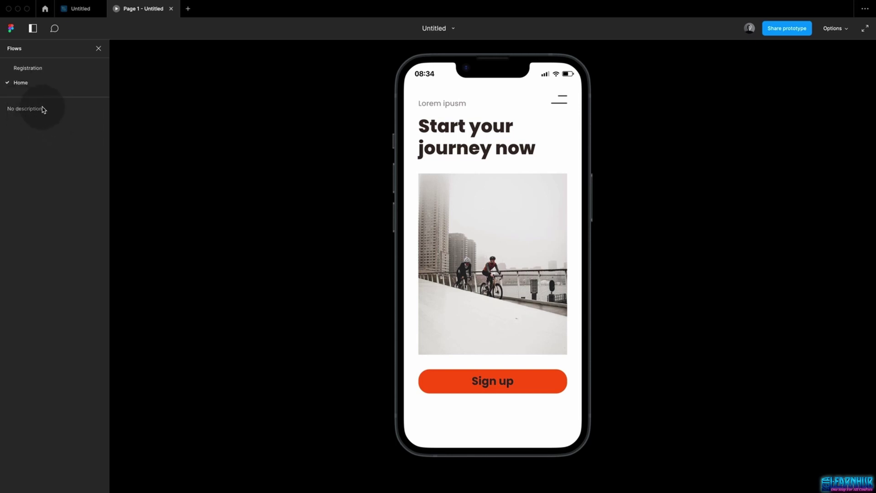
Return to the design file and add the description "Test payment method" and "Test login" to the Registration flow starting point
click(80, 9)
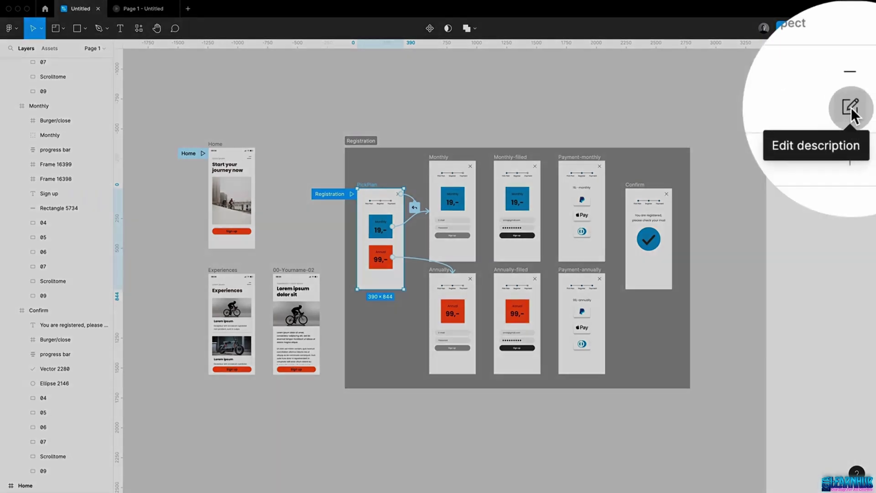
click(865, 84)
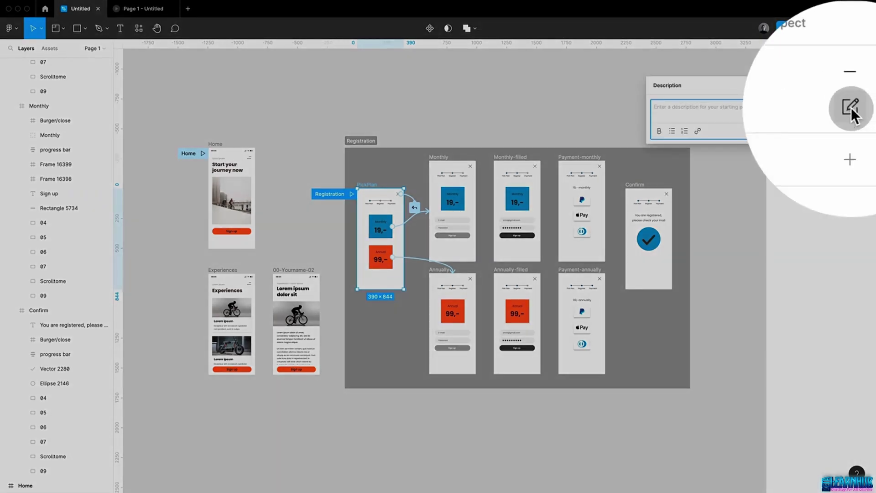
text(Test login)
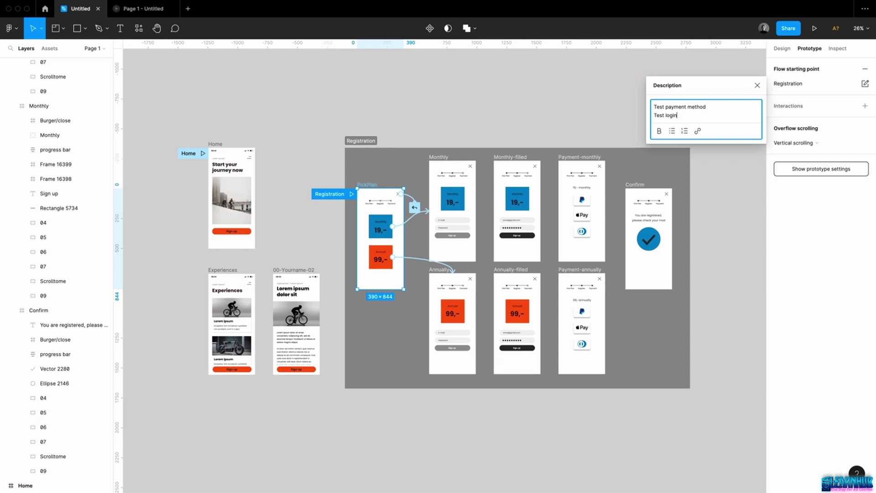
Add the line "Test lorem ipsum" to the Registration flow description and format all three lines as a bulleted list
key(Return)
text(Test lorem ipsum)
drag(706, 124, 653, 106)
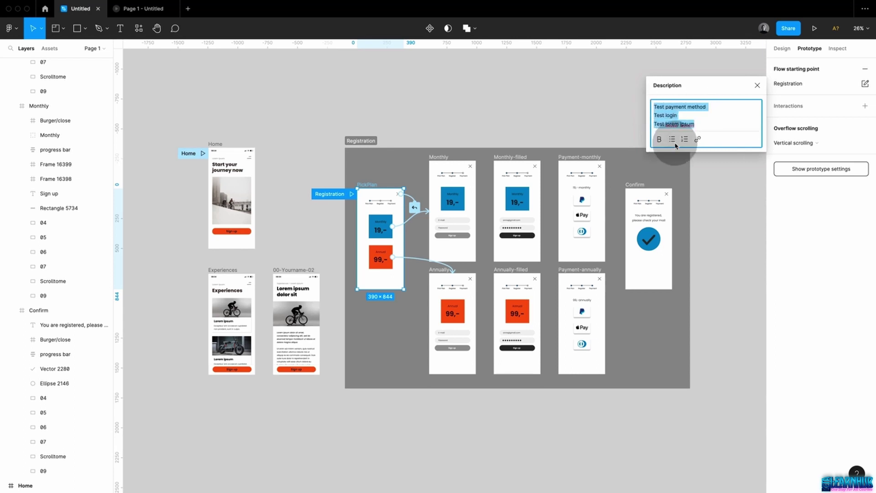
click(672, 131)
click(471, 116)
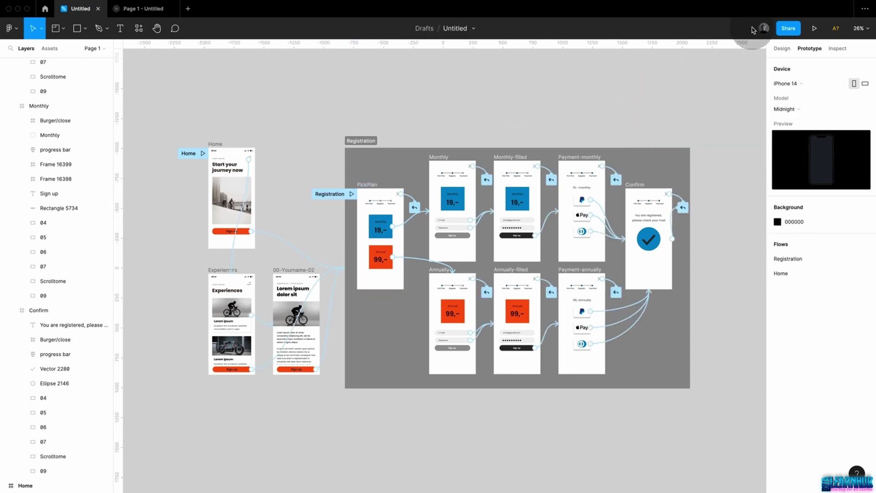
Present the prototype and compare the descriptions of the Registration and Home flows, ending on Registration
click(814, 28)
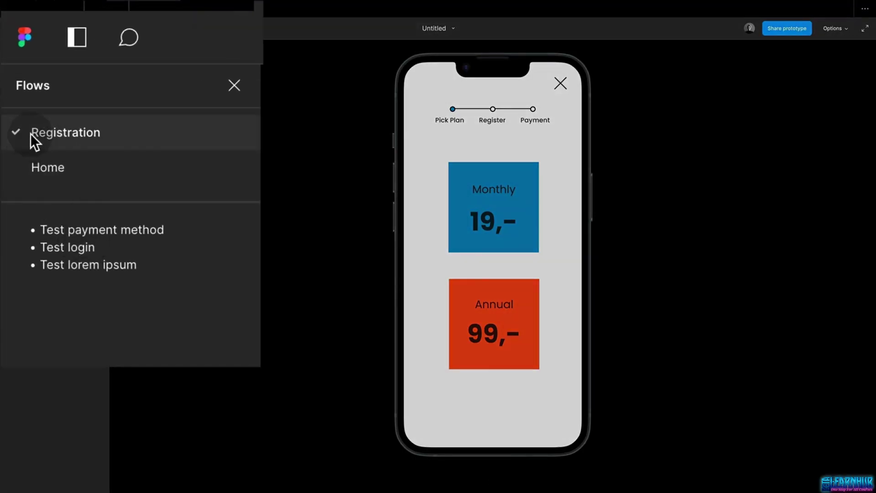
click(76, 165)
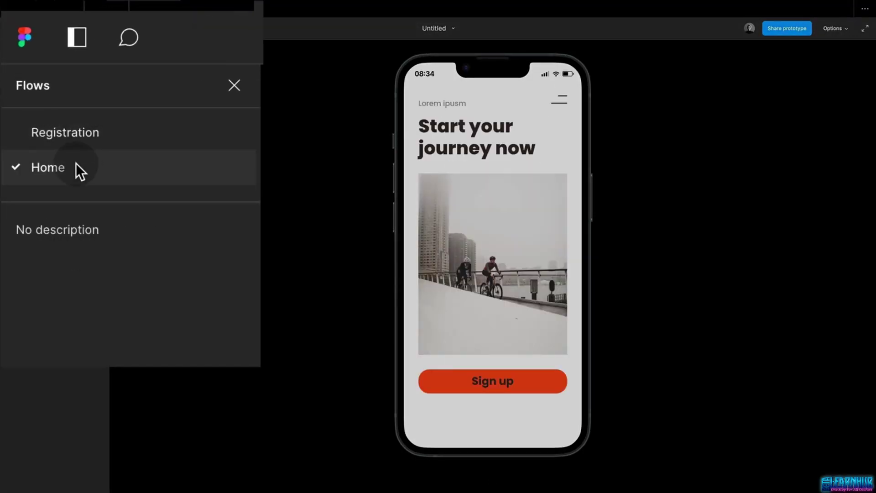
click(62, 98)
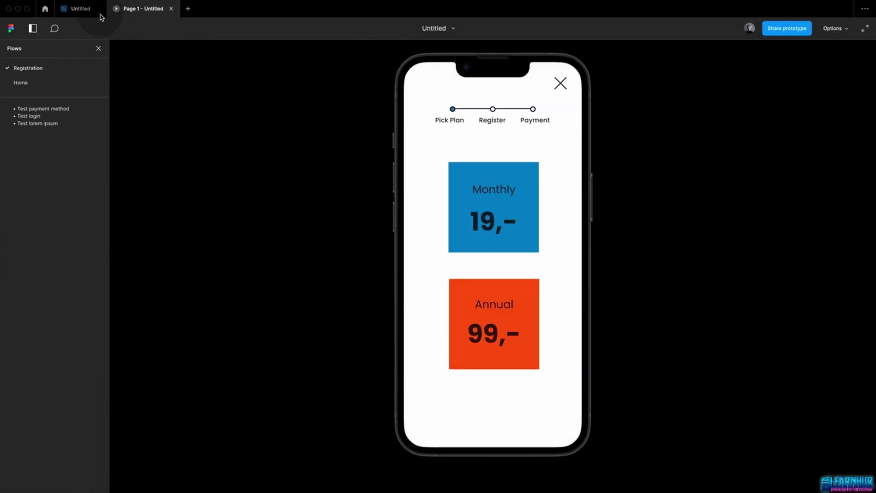
Return to the design file and reorder the flows so that Home comes before Registration
click(85, 13)
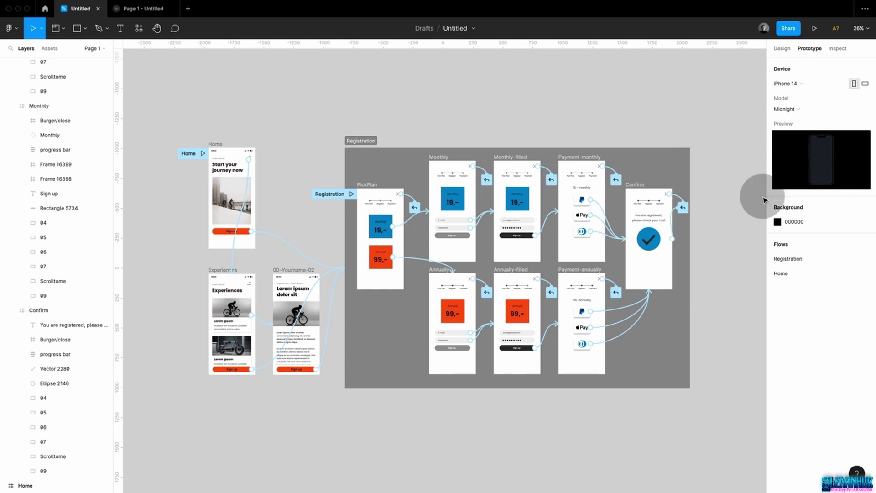
mouse_move(774, 273)
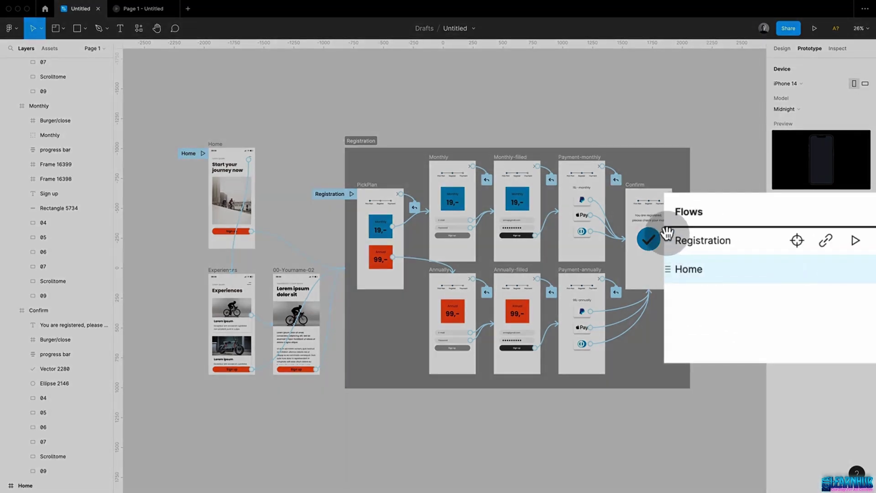
drag(714, 273, 694, 250)
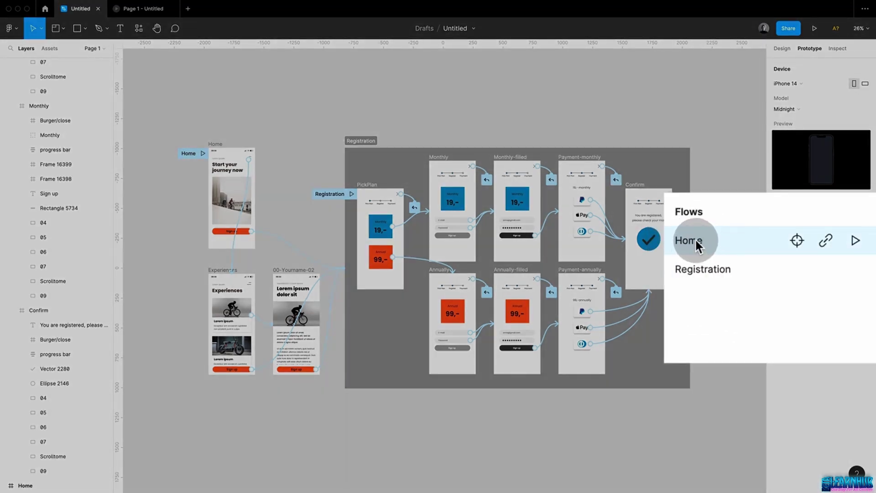
Locate the Home flow's starting frame on the canvas from the list of flows, leaving nothing selected
click(796, 241)
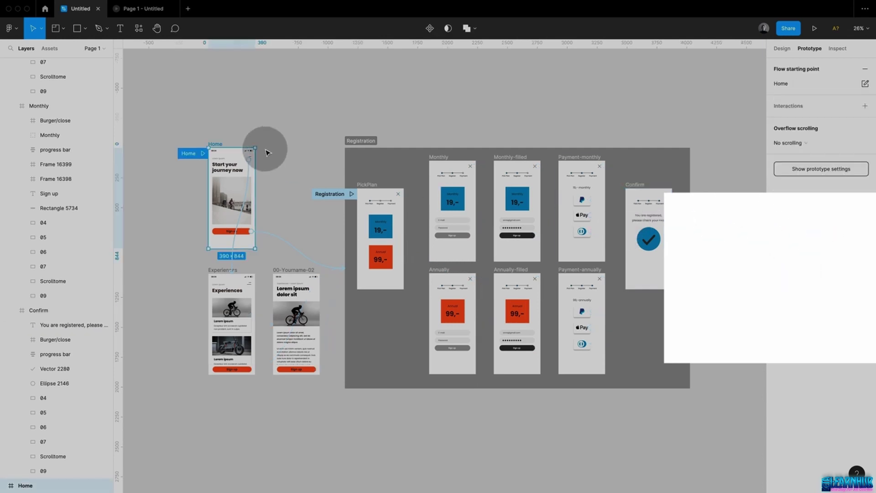
click(479, 135)
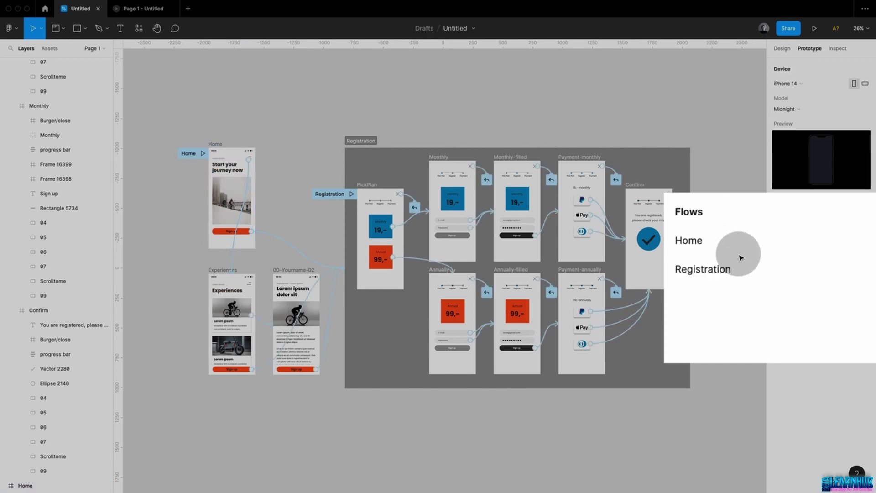
Play the Registration flow in presentation view and switch to the Home flow
mouse_move(714, 242)
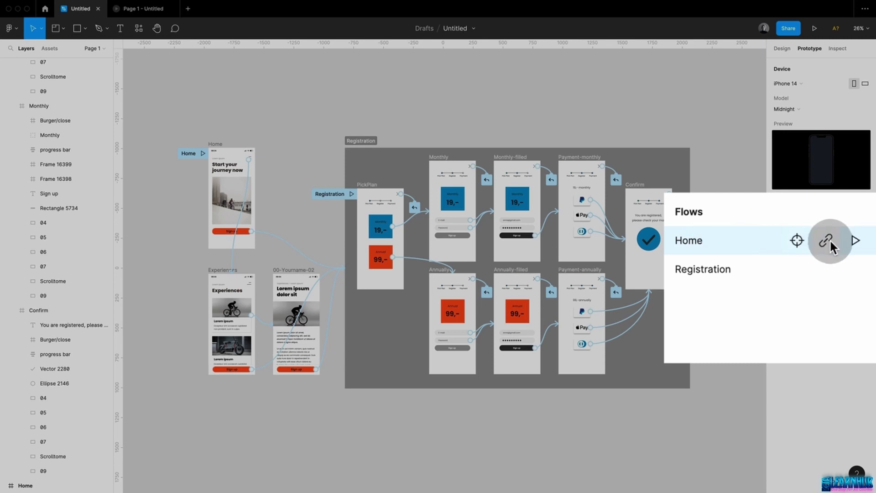
mouse_move(824, 266)
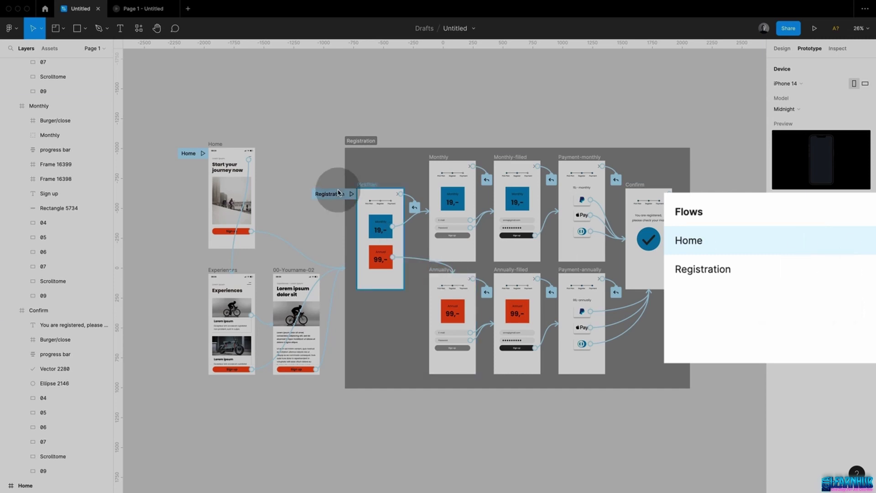
mouse_move(724, 262)
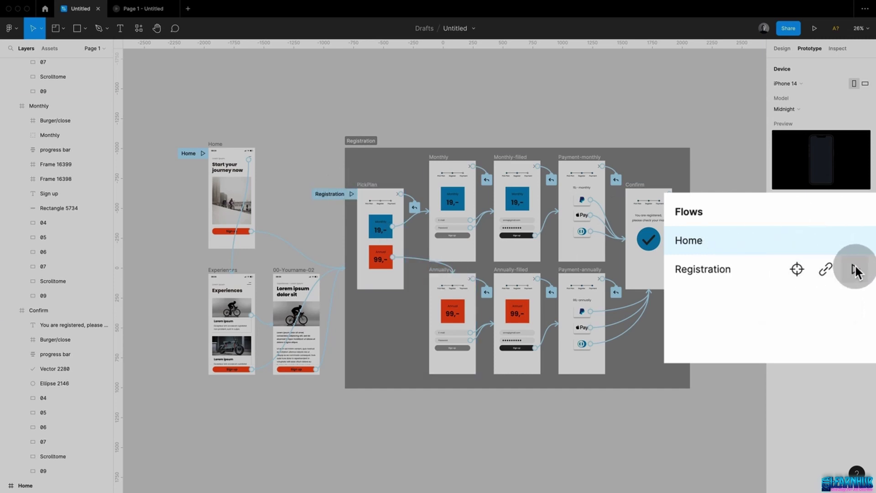
click(826, 267)
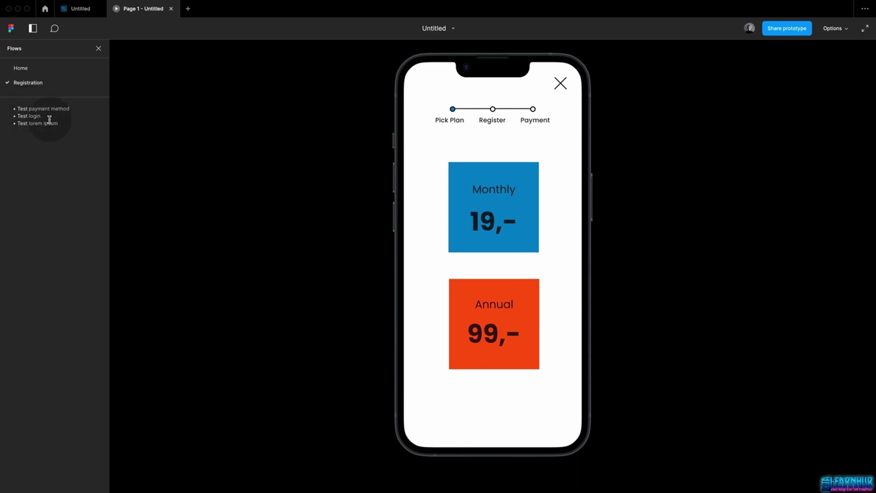
click(25, 69)
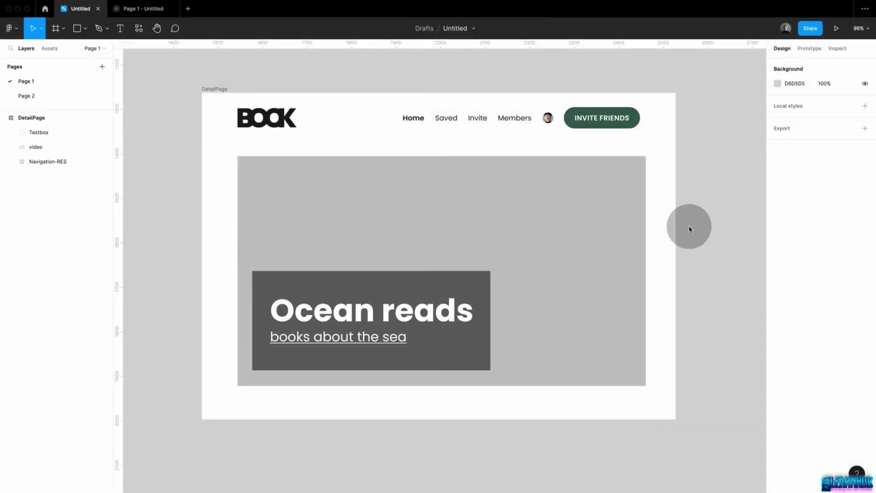
Replace the solid fill of the large grey rectangle on DetailPage with a video fill of ocean waves
click(628, 245)
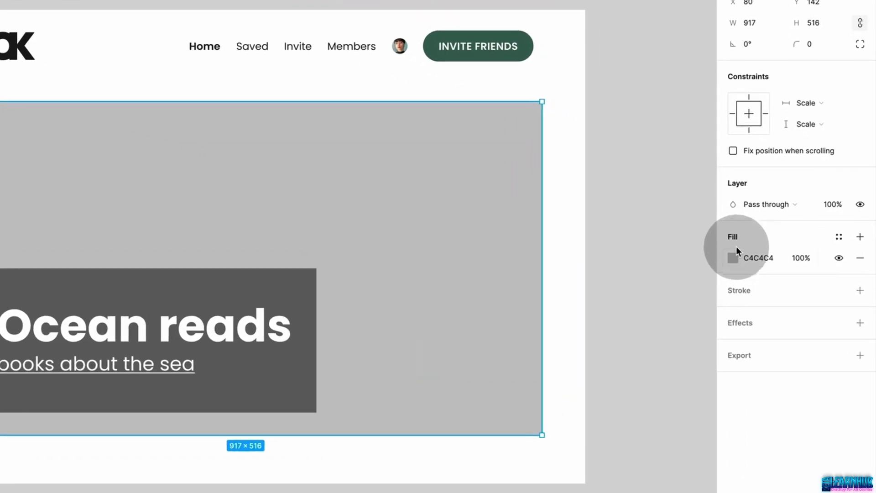
click(777, 264)
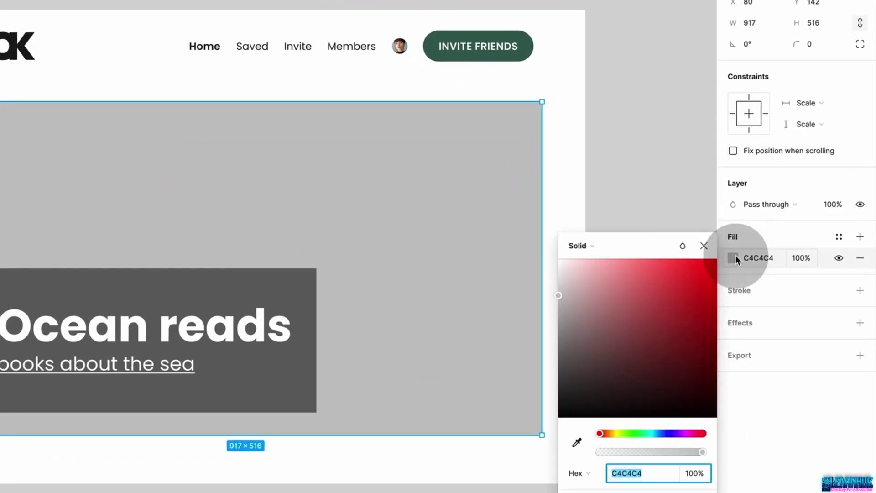
click(591, 245)
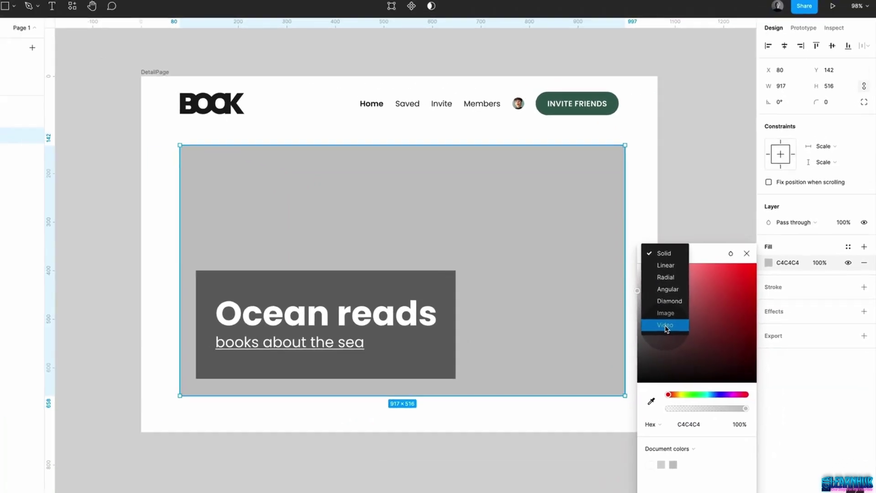
click(595, 342)
key(Escape)
key(Escape)
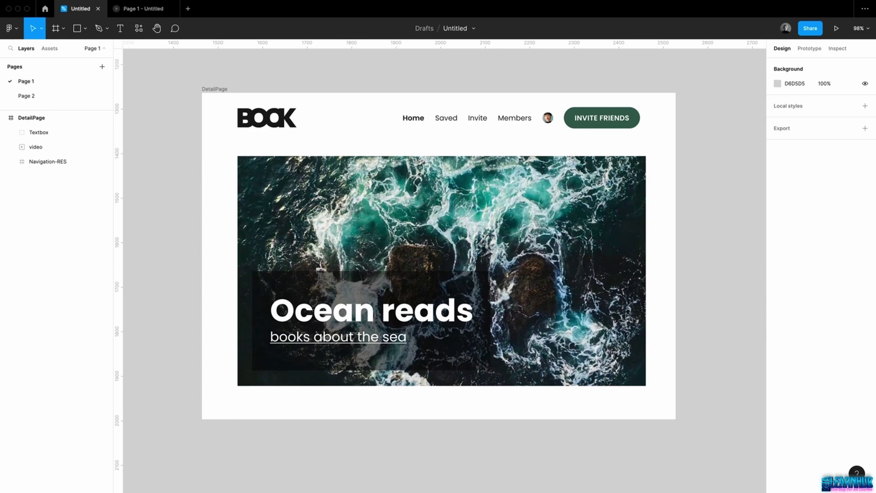
Narrow the ocean video rectangle from its outer side edge to a width of 896
drag(646, 297, 637, 298)
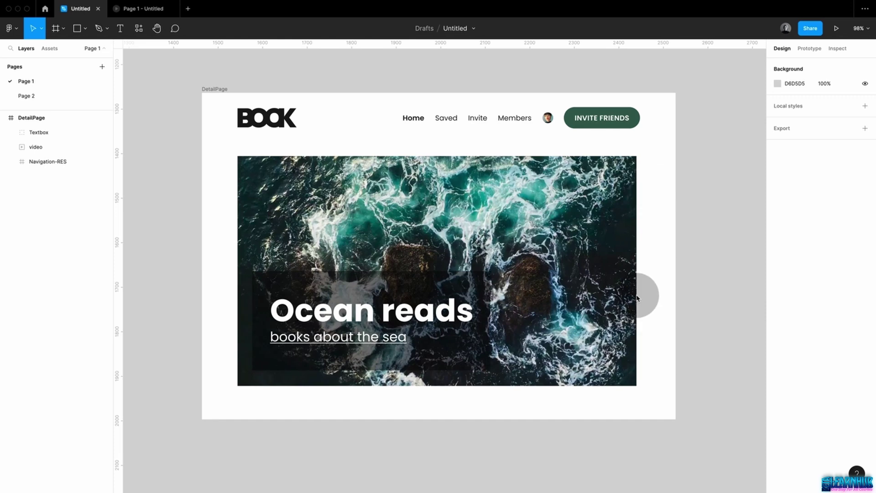
click(639, 297)
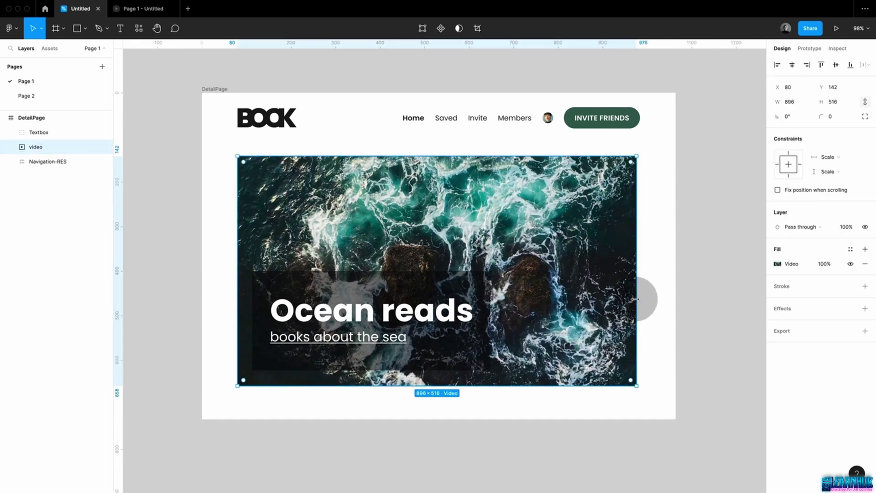
drag(639, 299, 601, 301)
key(ctrl+z)
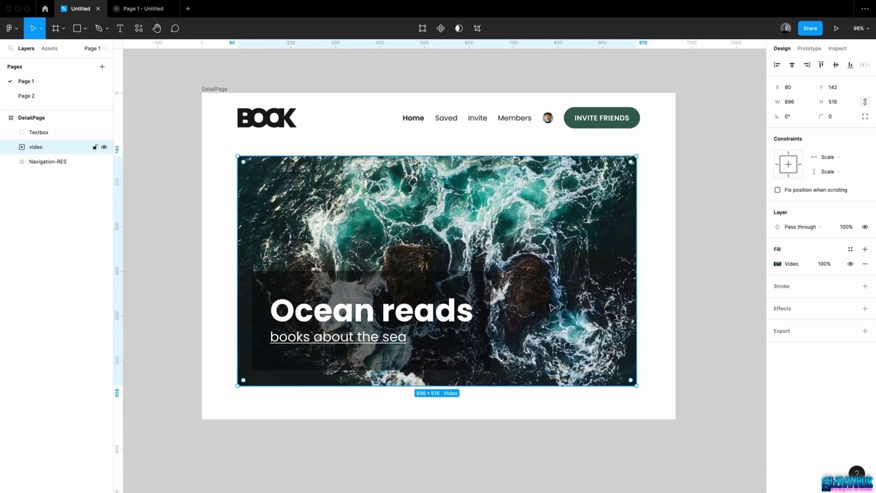
click(445, 295)
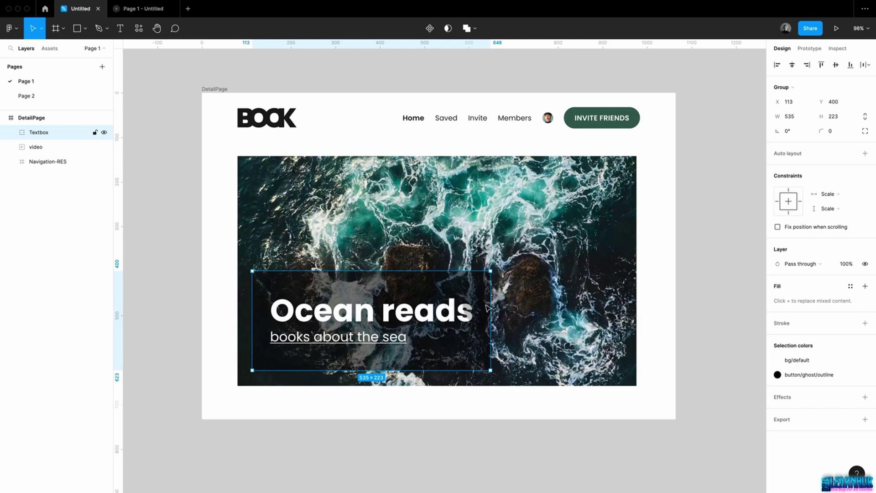
click(652, 296)
click(652, 297)
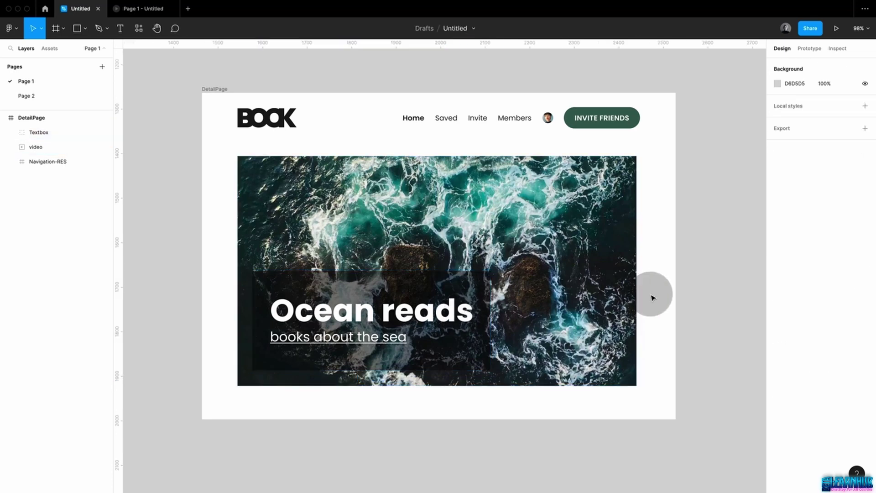
Select the DetailPage frame and preview it in presentation view
click(221, 88)
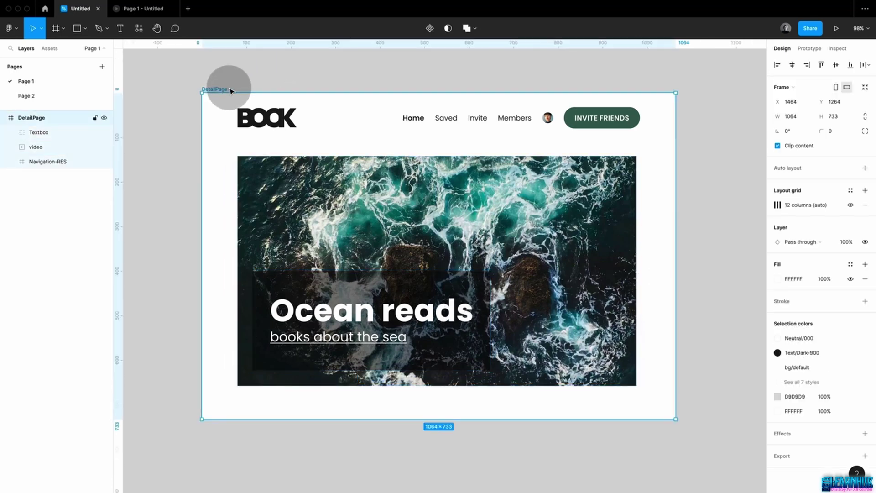
click(836, 28)
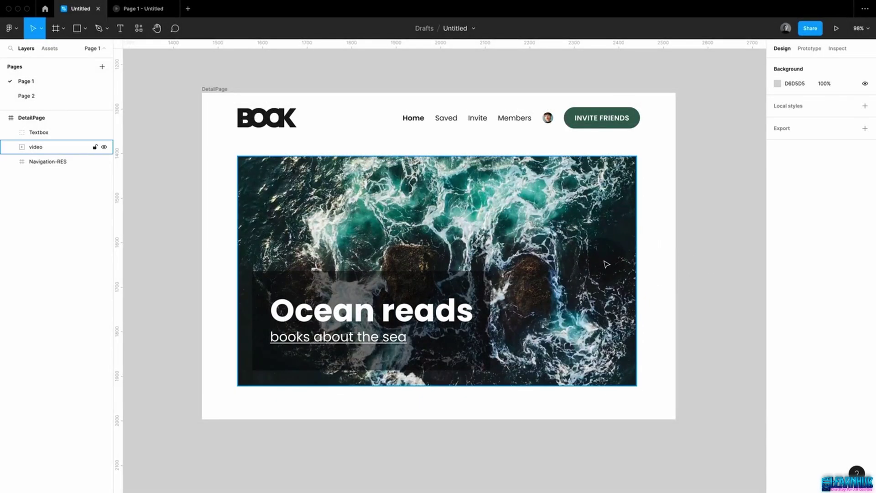
Turn off Autoplay in the prototype settings of the ocean video
click(591, 277)
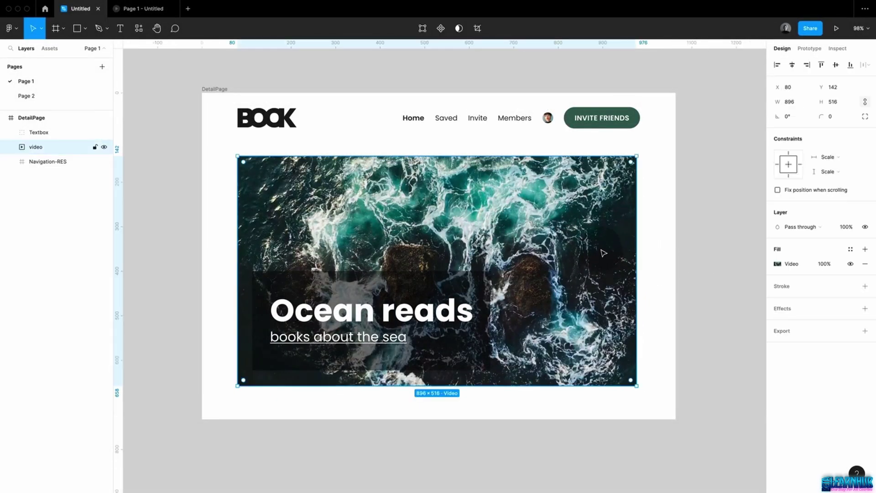
click(809, 52)
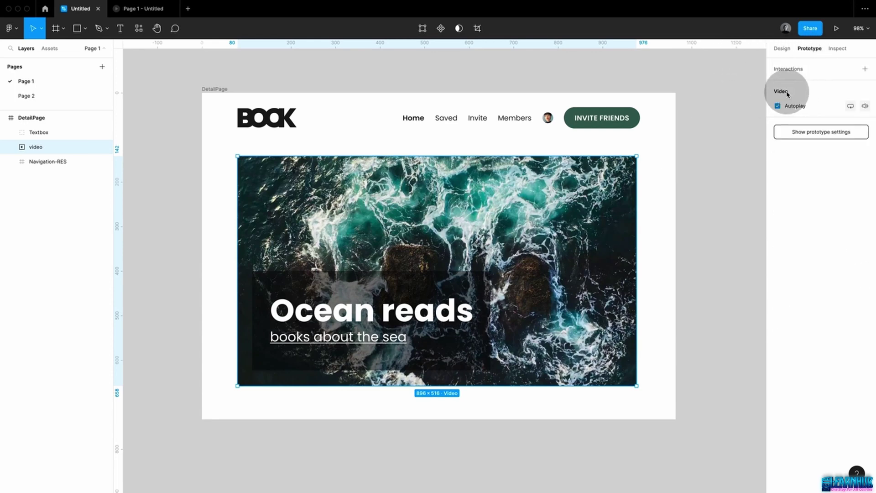
click(777, 106)
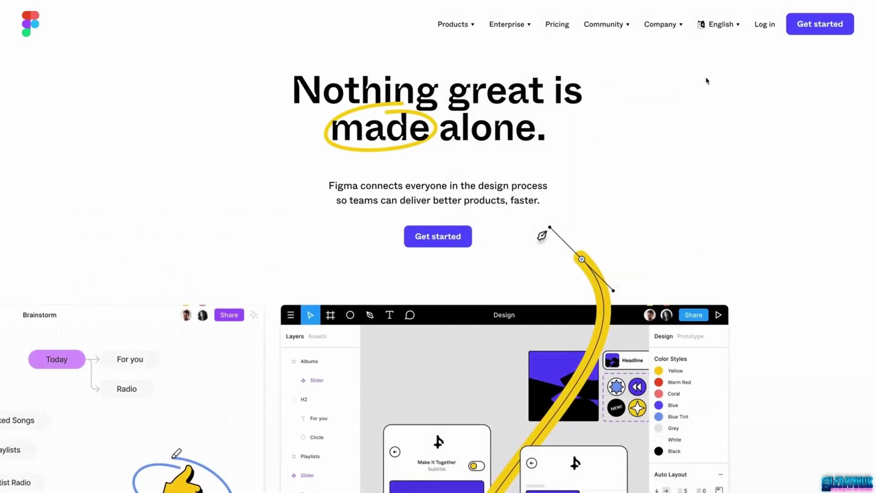
Switch to the Figma website and follow an entry in its Products listing
click(632, 157)
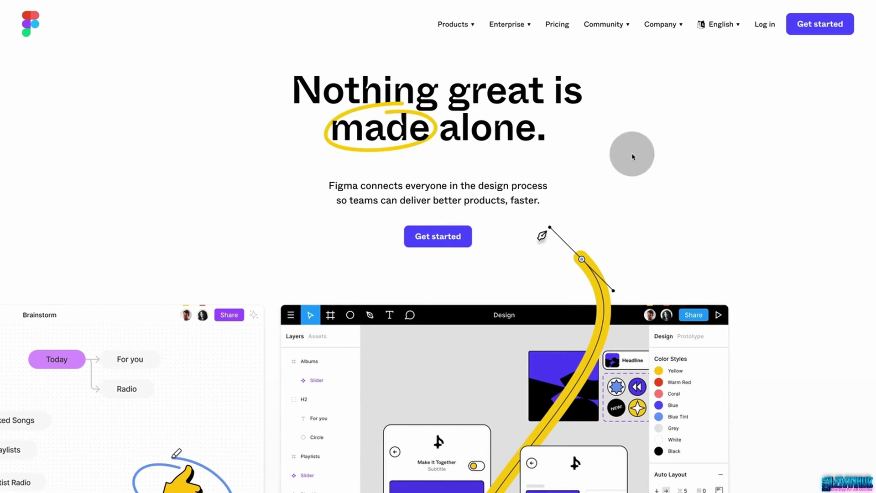
click(469, 26)
click(364, 212)
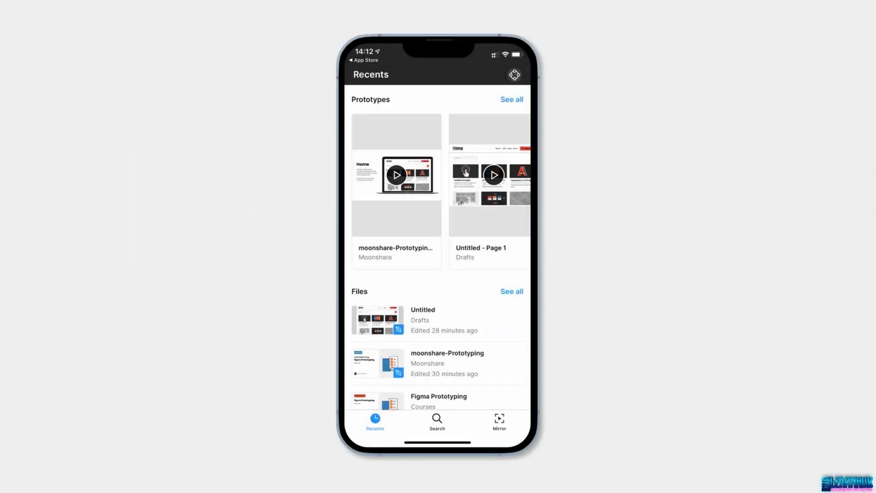
Open Mirror in the Figma mobile app and scroll through the mirrored Oblog home screen and back
click(499, 420)
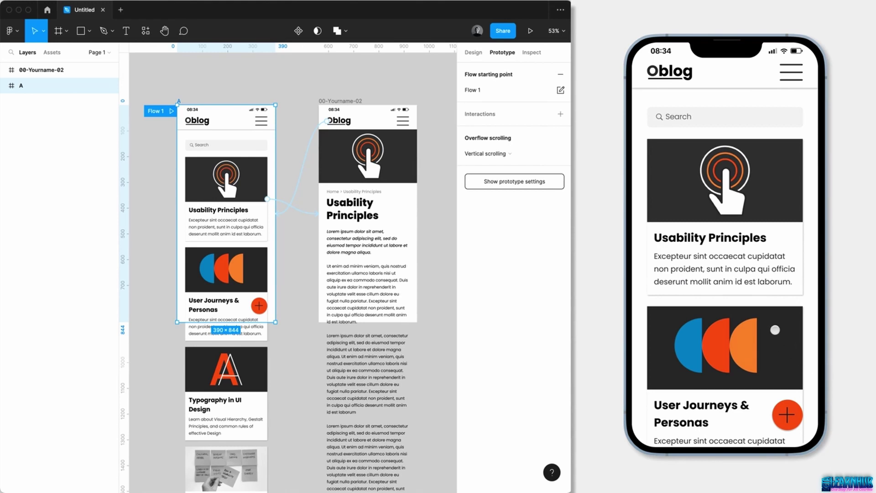
scroll(775, 329, down, 6)
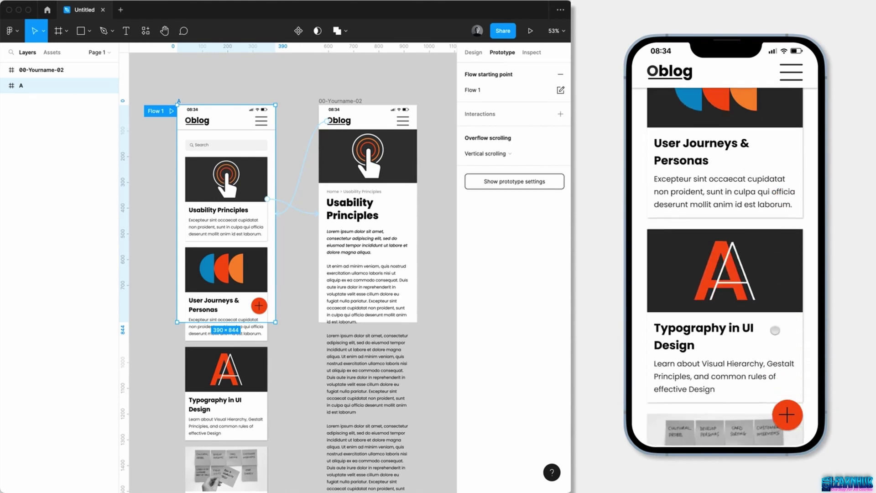
scroll(774, 329, down, 8)
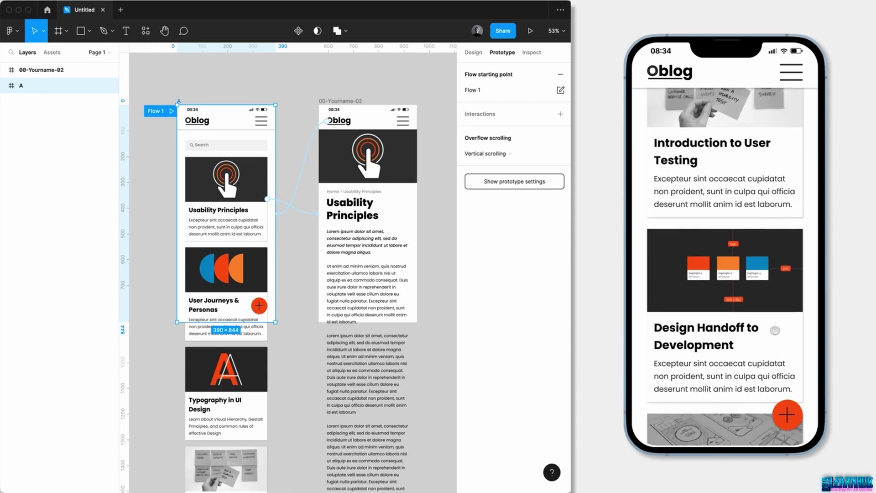
scroll(774, 330, up, 14)
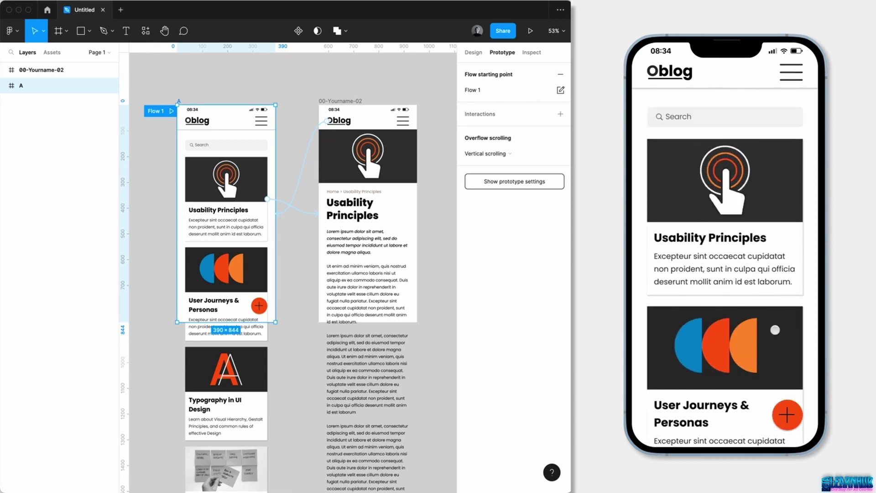
Test the mirrored prototype by opening the Usability Principles article, scrolling through it and returning to the home screen
click(732, 212)
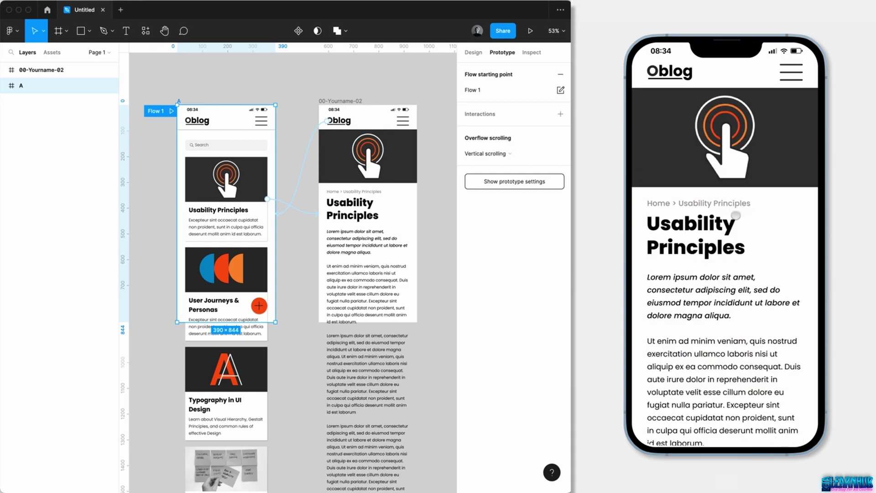
scroll(739, 217, down, 10)
scroll(744, 219, up, 10)
click(686, 179)
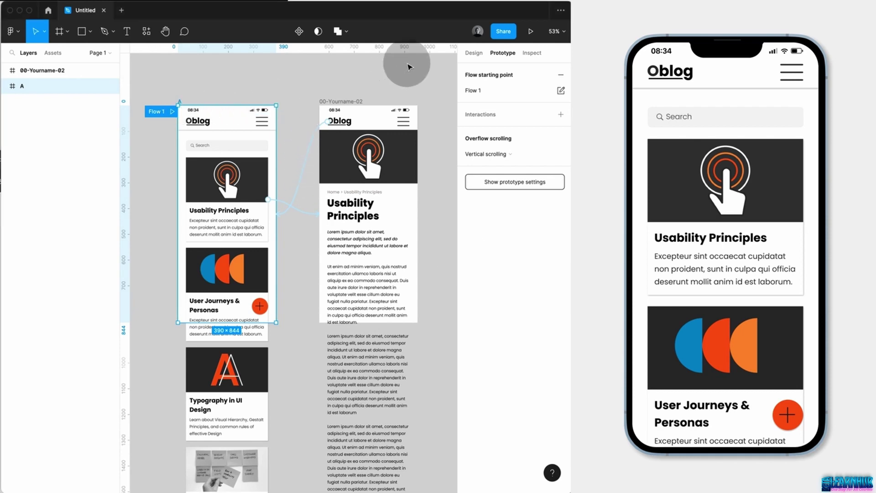
Show the design properties of frame A and open its frame size presets
click(473, 53)
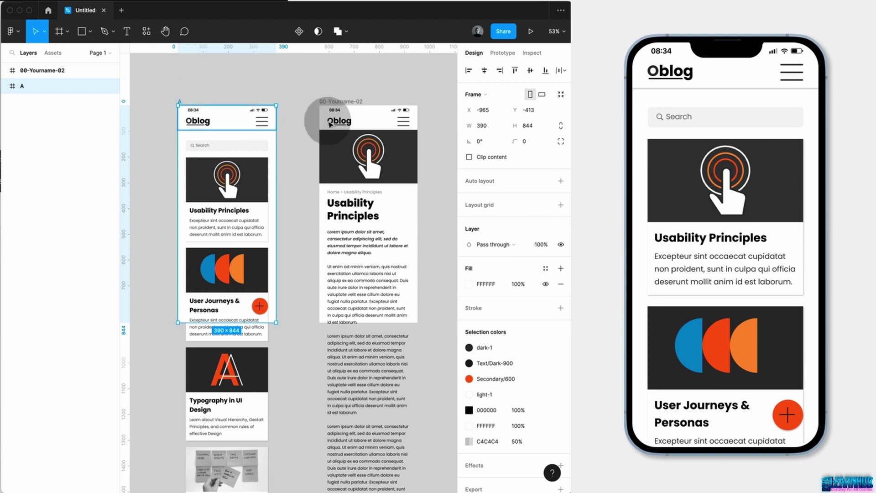
click(492, 97)
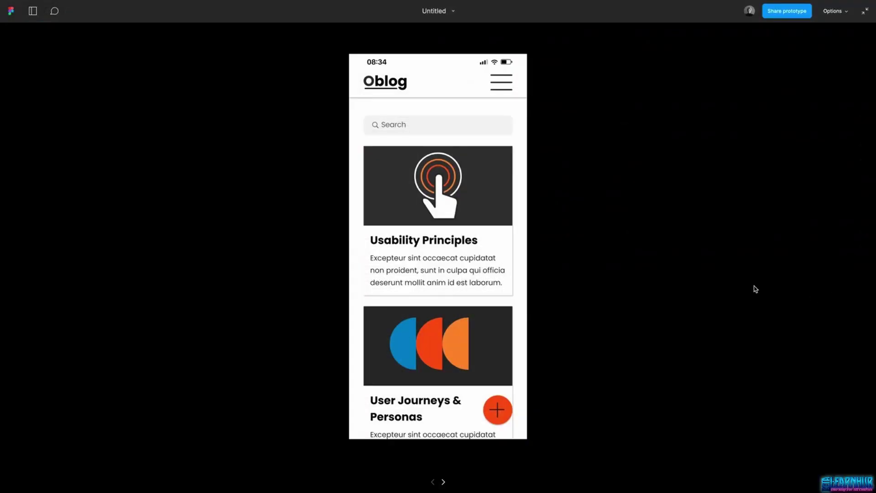
Scroll through the Oblog prototype in presentation view and copy its share link
scroll(486, 235, down, 3)
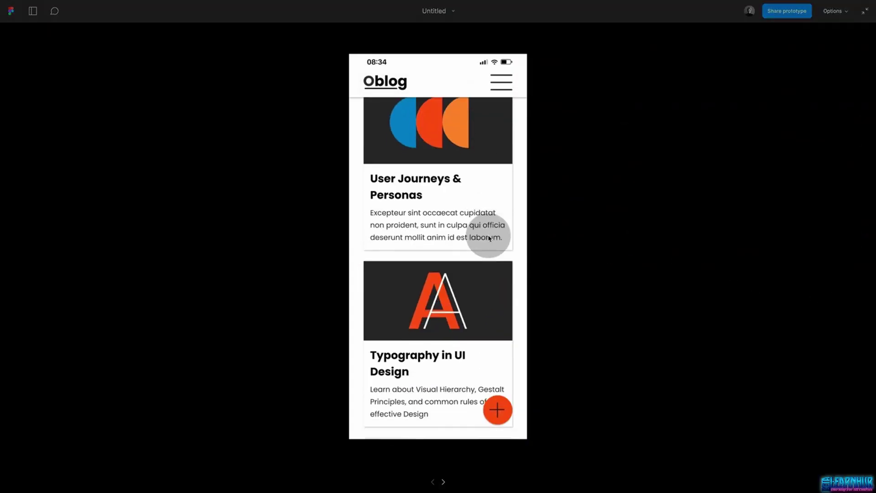
scroll(484, 234, up, 5)
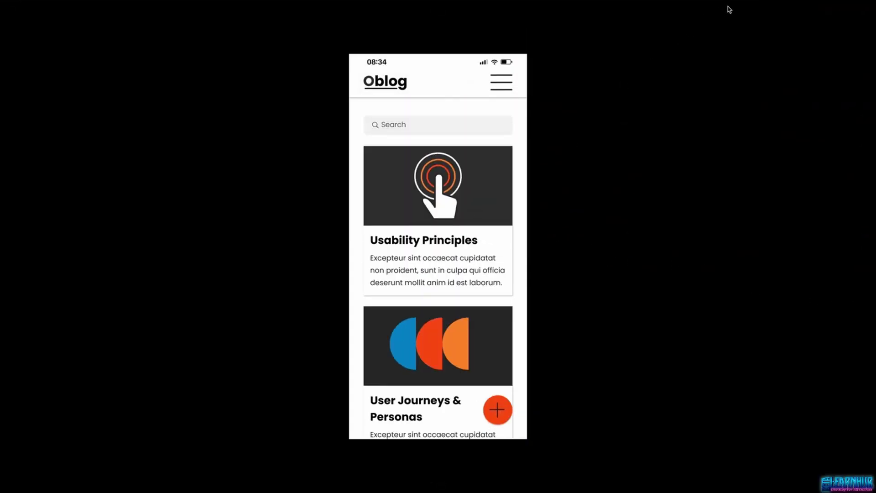
mouse_move(744, 10)
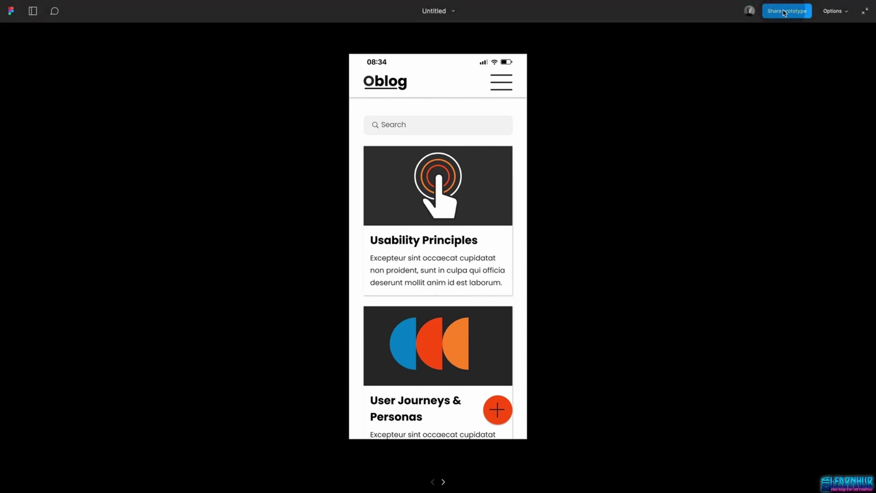
click(783, 13)
click(371, 176)
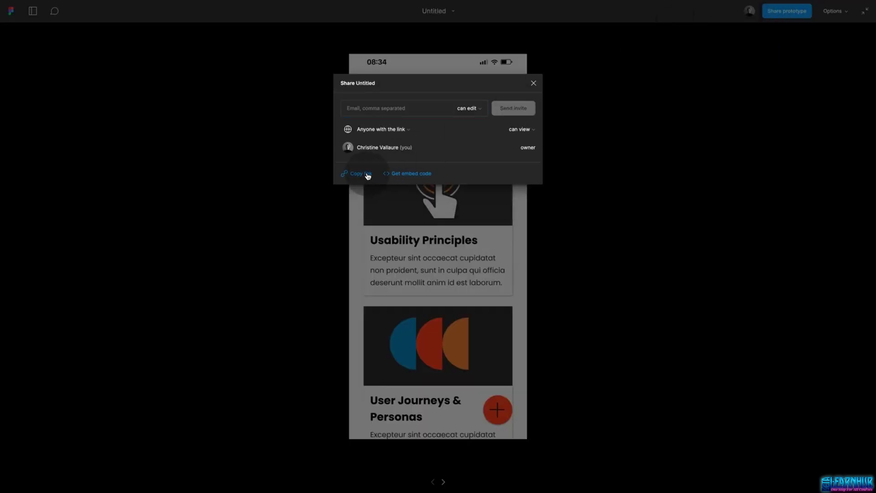
Close the prototype's sharing dialog
click(534, 85)
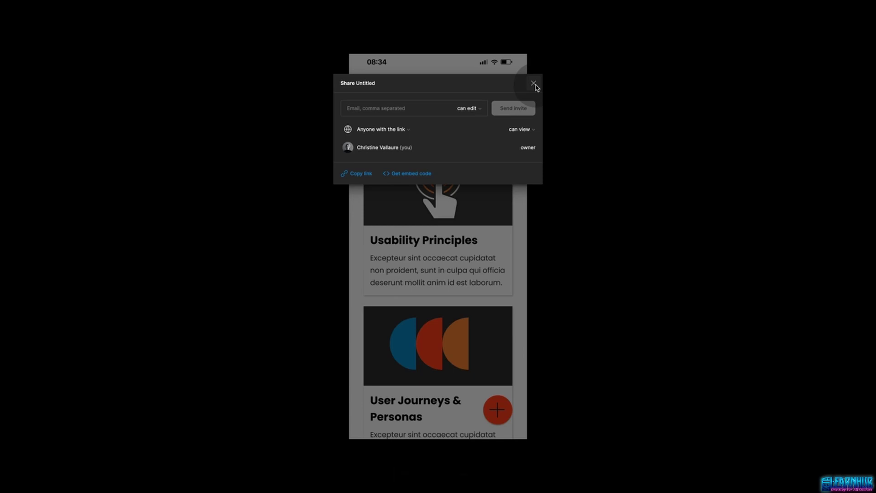
click(534, 85)
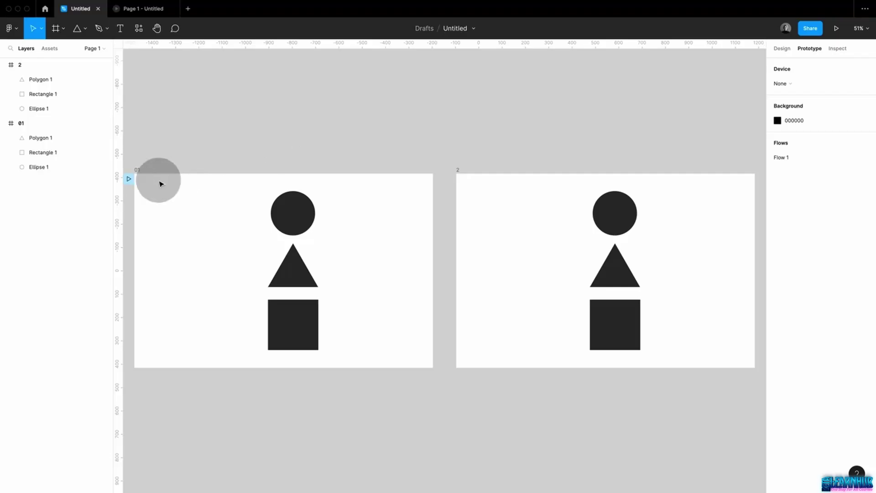
Link frame 01 to frame 2 on click with a Smart animate transition lasting 2000 ms
click(138, 169)
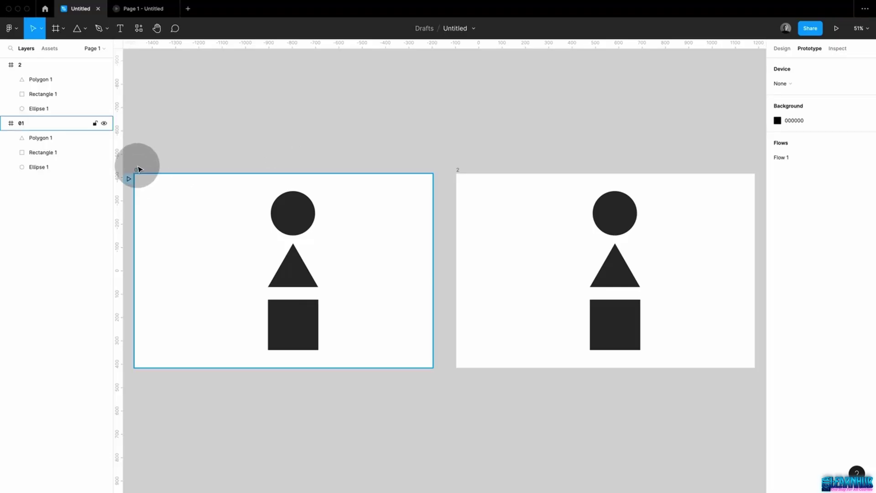
click(431, 268)
drag(432, 270, 463, 274)
click(699, 260)
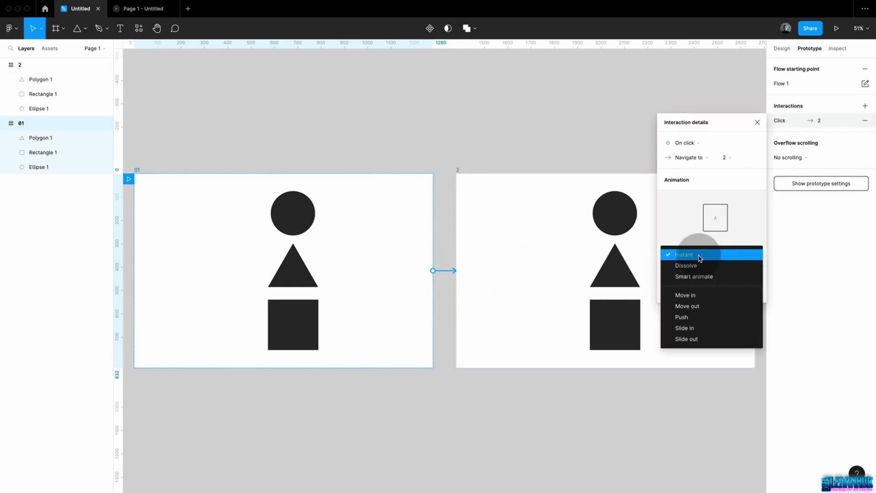
click(694, 276)
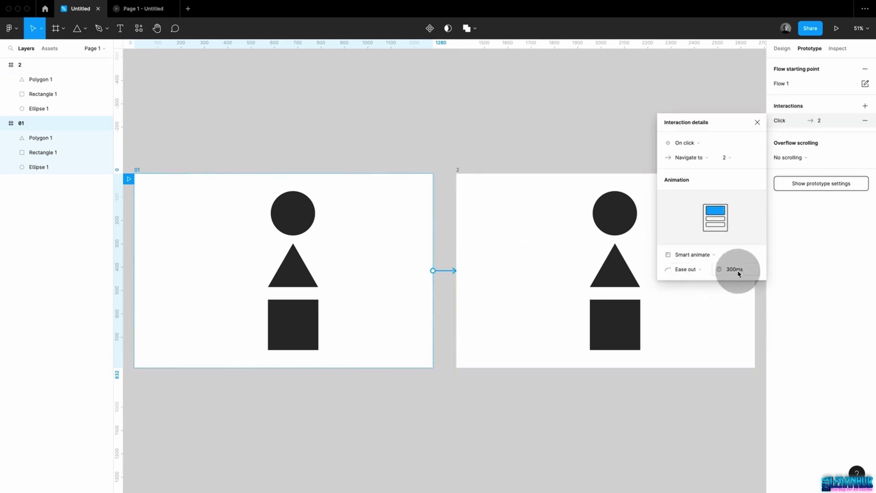
text(20)
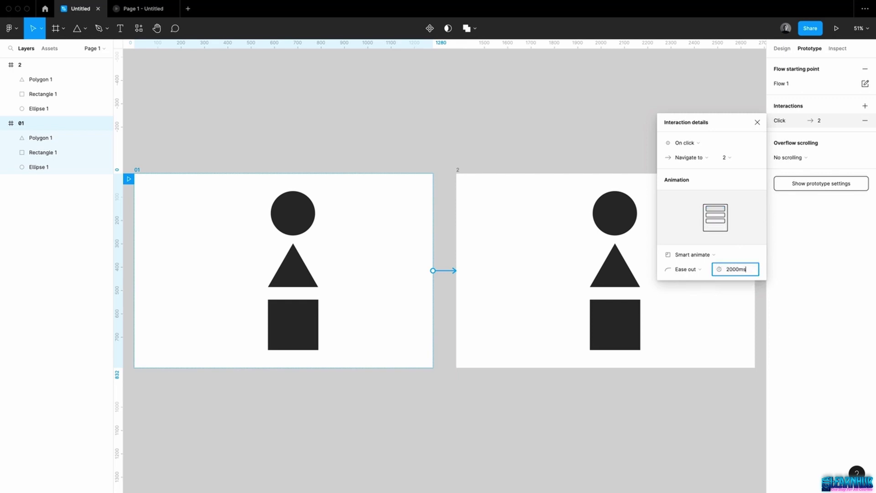
click(540, 217)
Link frame 2 back to frame 01 on click, keeping the Smart animate transition
click(457, 170)
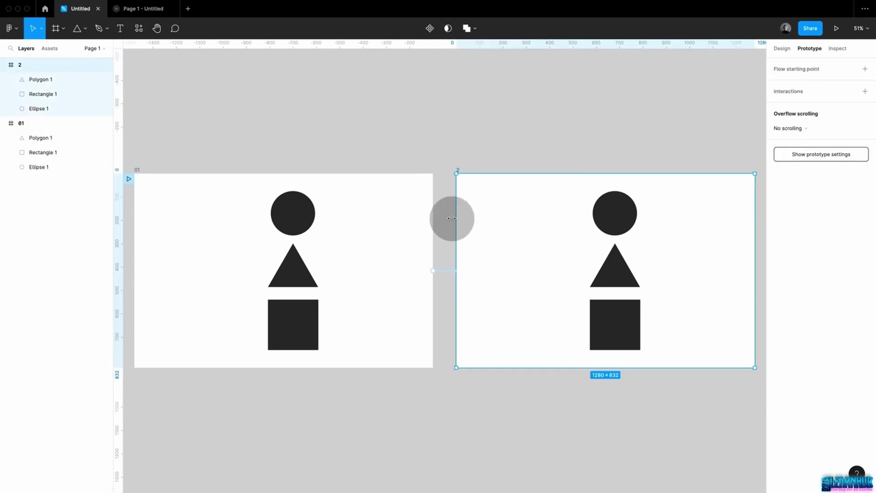
drag(456, 277, 431, 286)
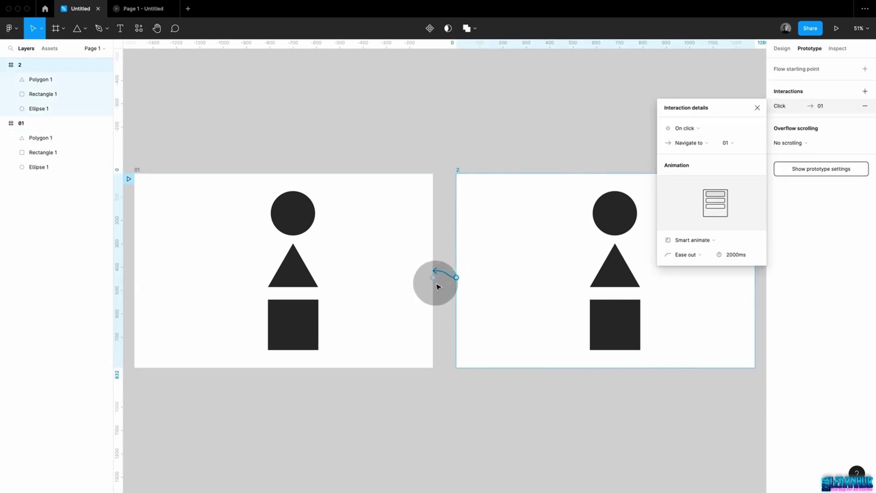
click(456, 152)
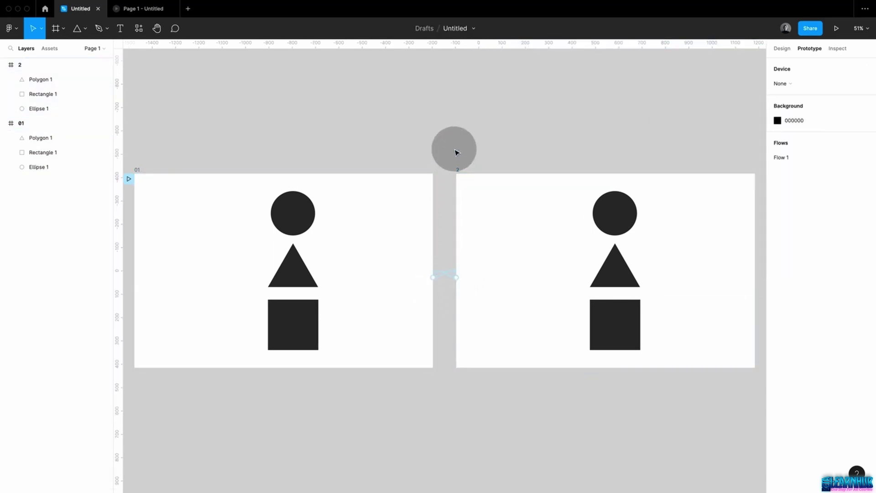
Move the triangle and the circle in frame 01 down onto the square so they are hidden within it
click(296, 273)
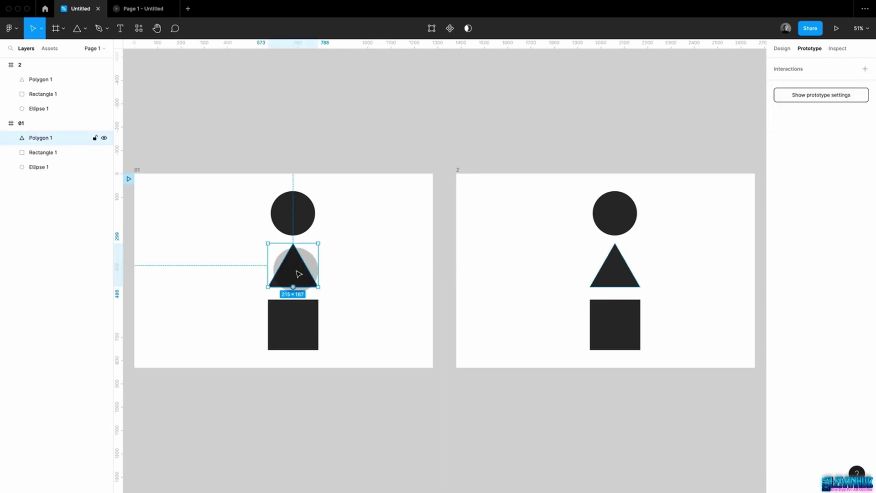
drag(299, 272, 293, 315)
drag(289, 224, 288, 319)
key(ctrl+z)
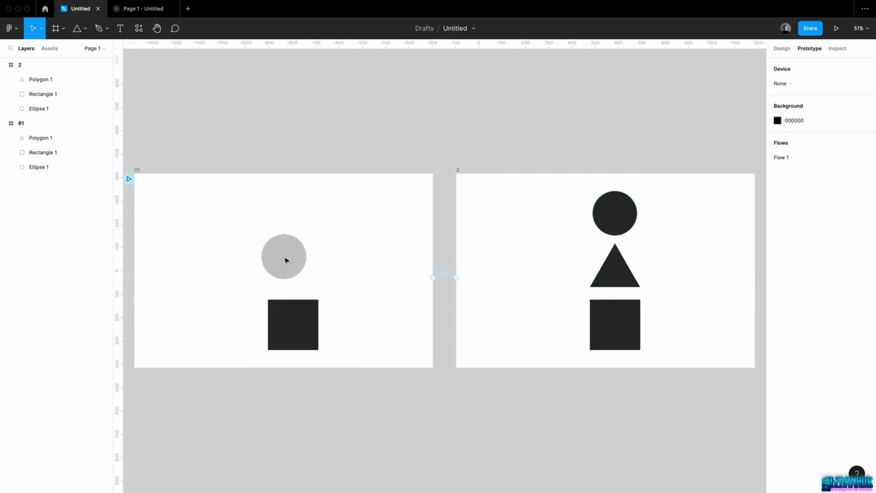
Present the flow from frame 01 and play the transition between the two frames, then return to the editor
click(137, 170)
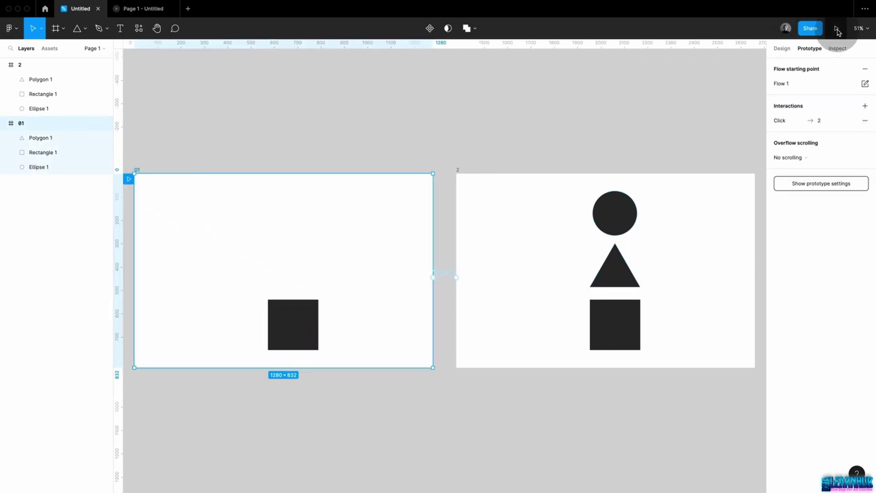
click(836, 28)
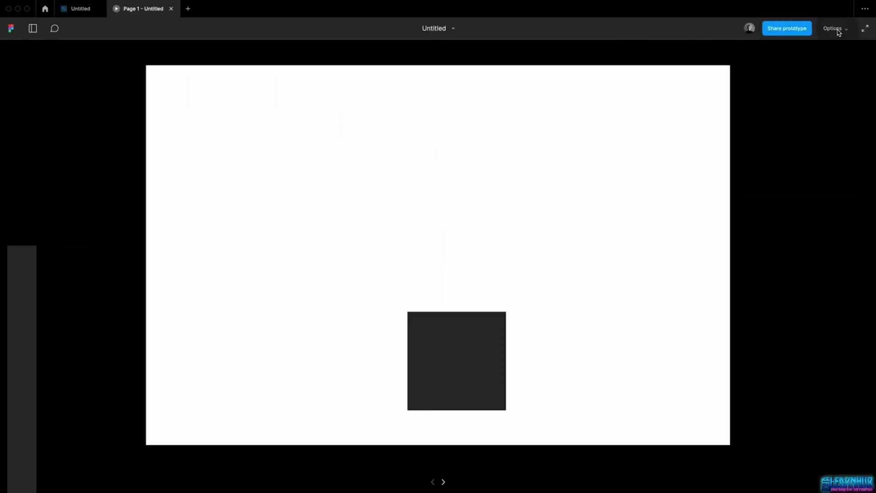
click(463, 349)
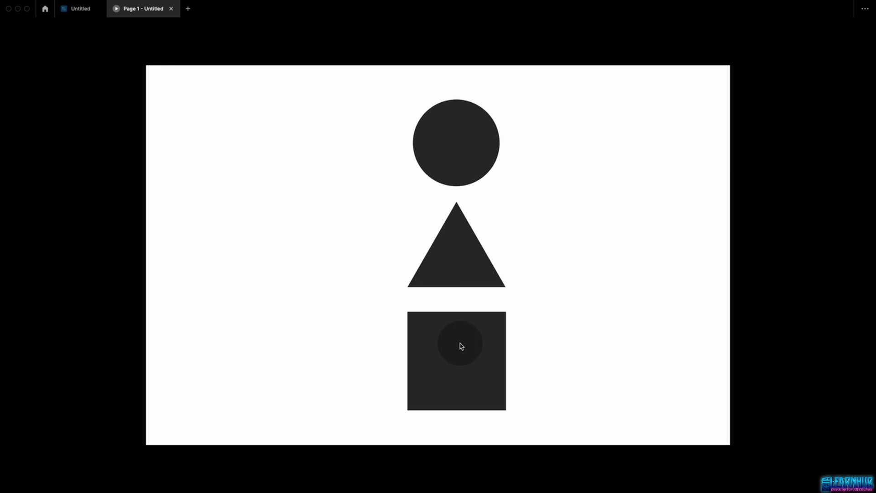
click(461, 346)
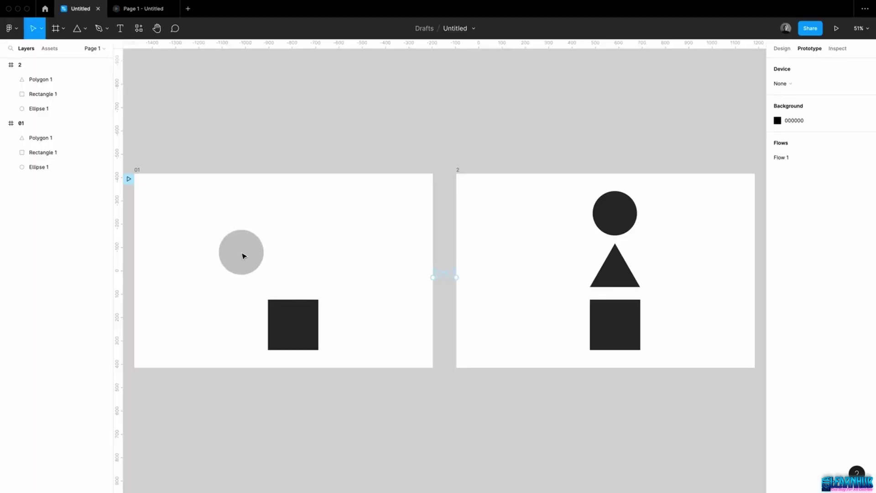
Scale the three stacked shapes in frame 01 down together to about 86 × 86 with the Scale tool
drag(245, 283, 327, 361)
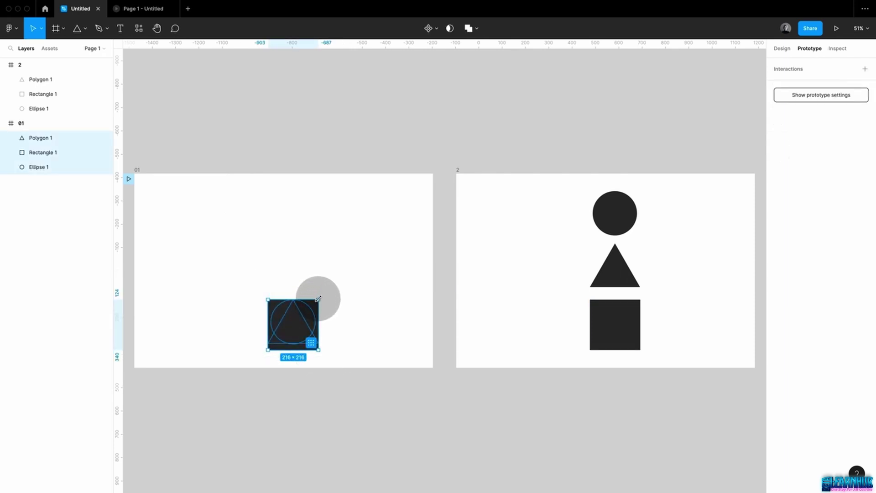
key(k)
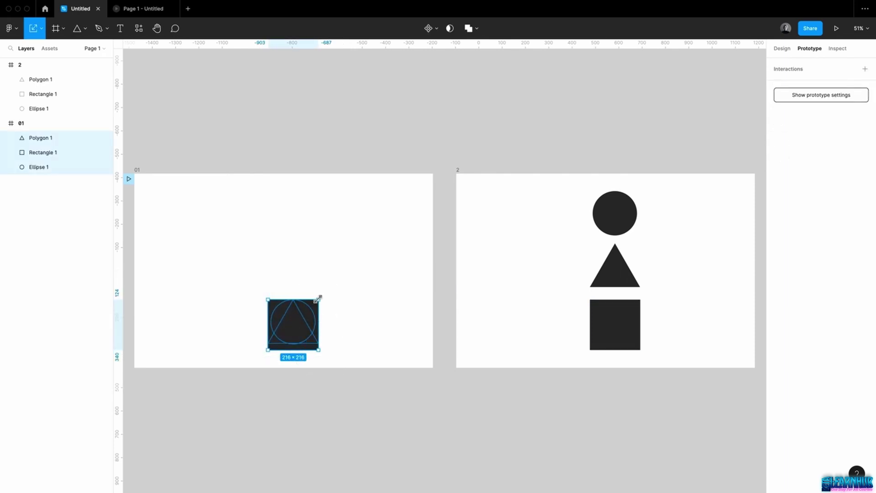
drag(319, 297, 294, 345)
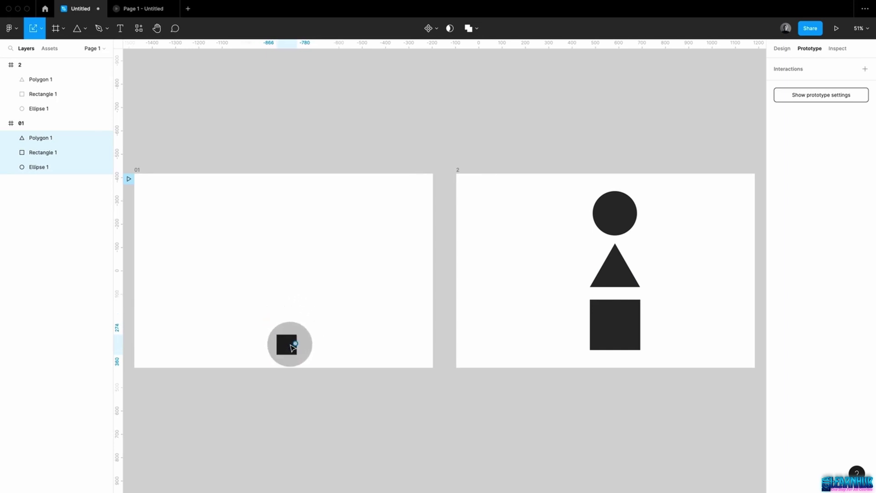
Resize the triangle in frame 2 to about 264 × 183 and centre it between the circle and the square
click(623, 267)
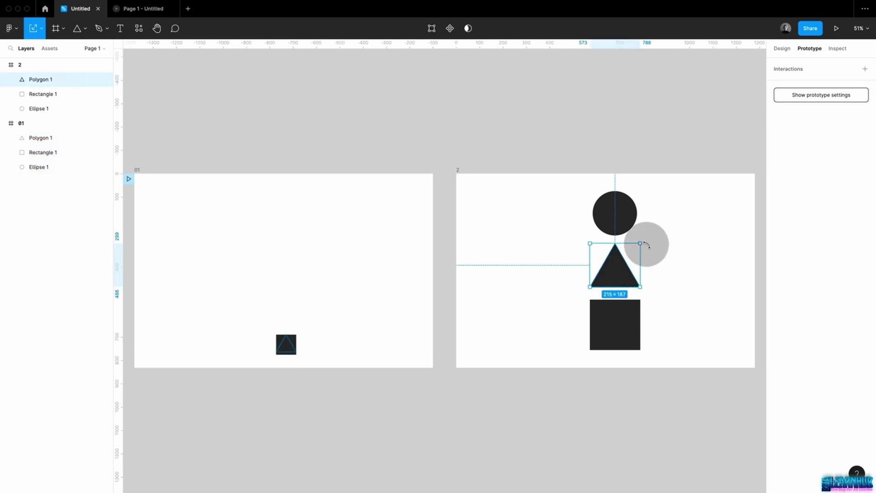
key(v)
drag(641, 245, 652, 237)
drag(618, 270, 626, 246)
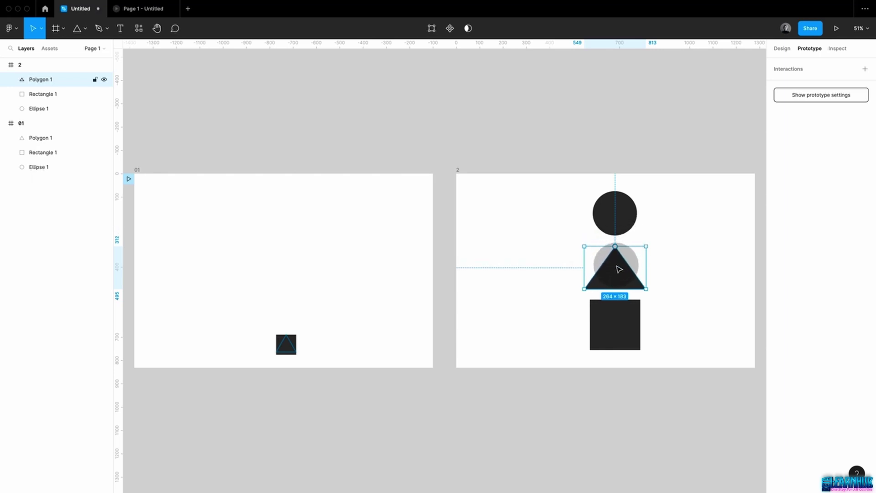
click(628, 217)
click(584, 163)
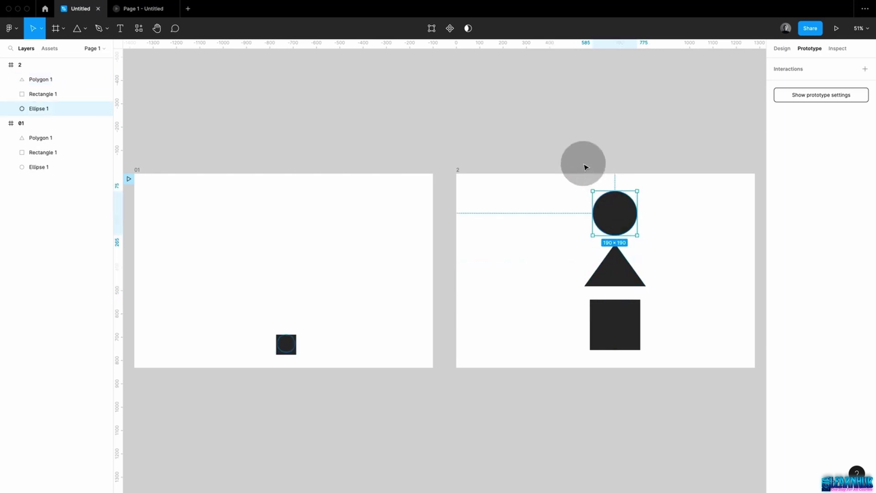
click(641, 348)
click(493, 242)
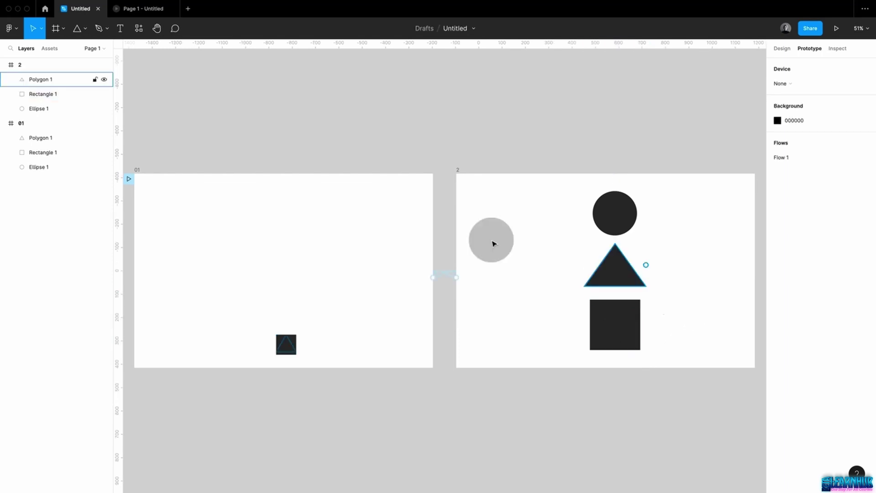
Present the prototype from frame 01, play the scaling transition forward and back, and return to the editor
click(135, 169)
click(834, 29)
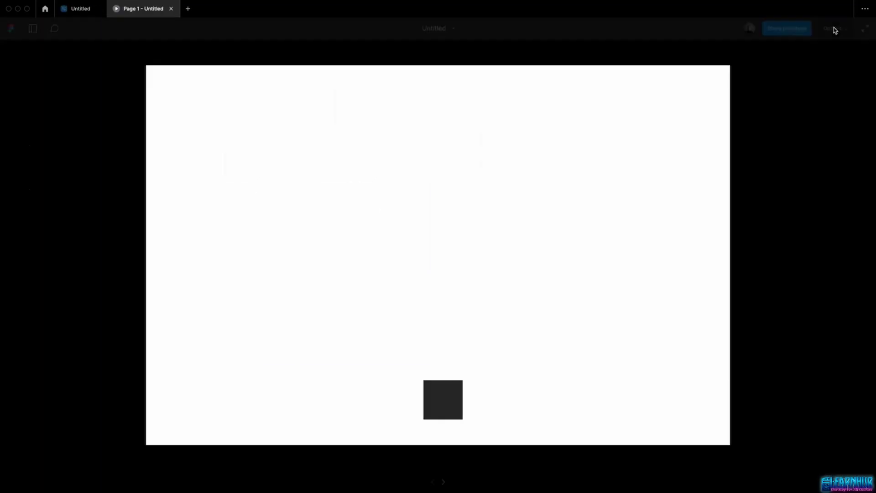
click(451, 398)
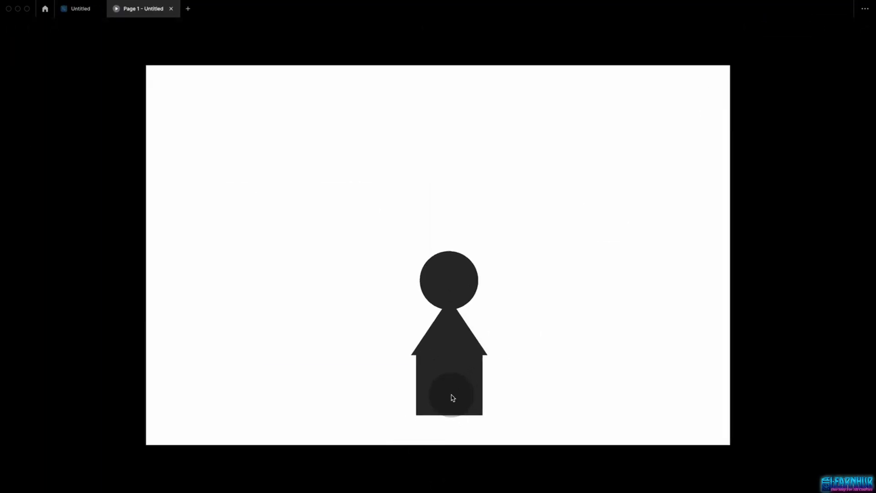
click(451, 388)
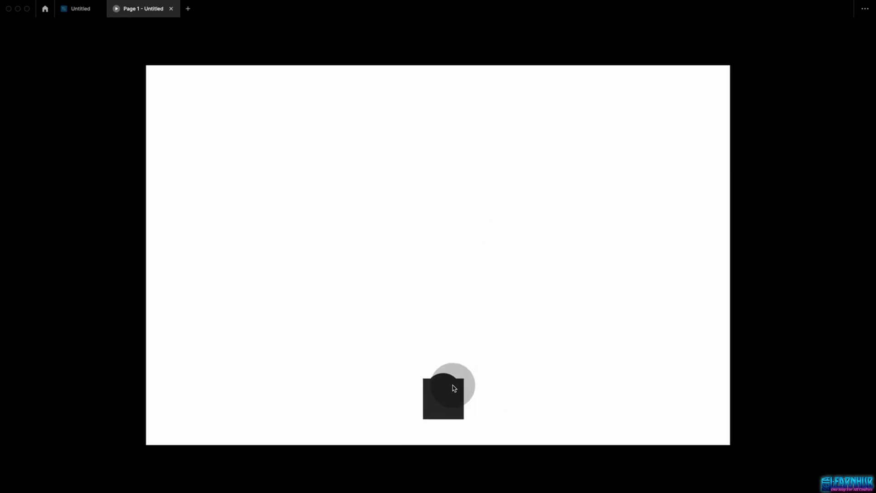
key(ctrl+shift+Tab)
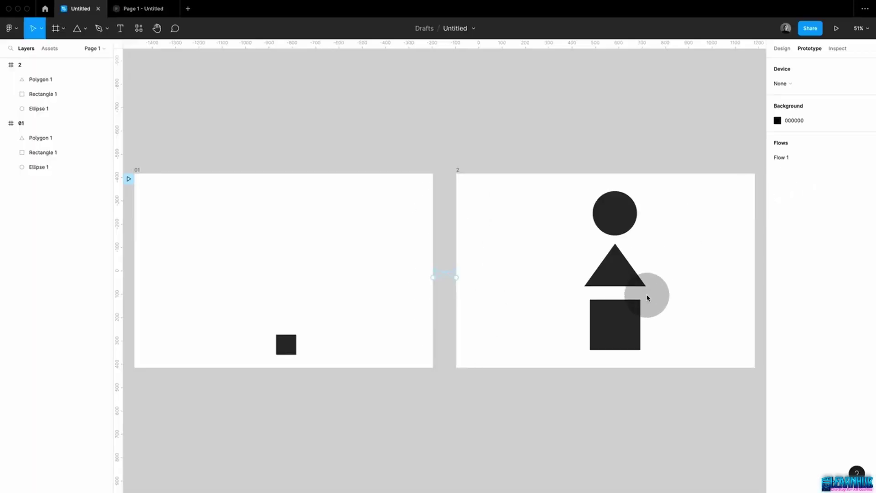
Apply the highlight-3 colour style to the square in frame 2
click(617, 332)
click(782, 49)
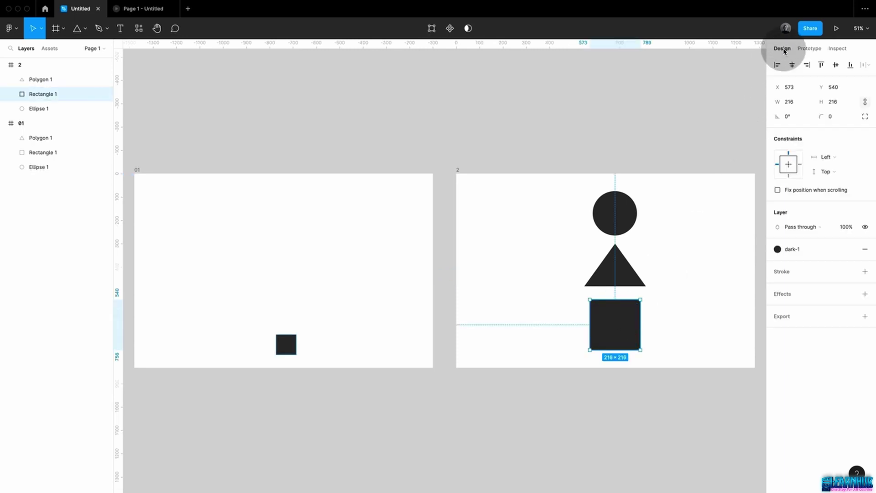
click(816, 254)
click(858, 318)
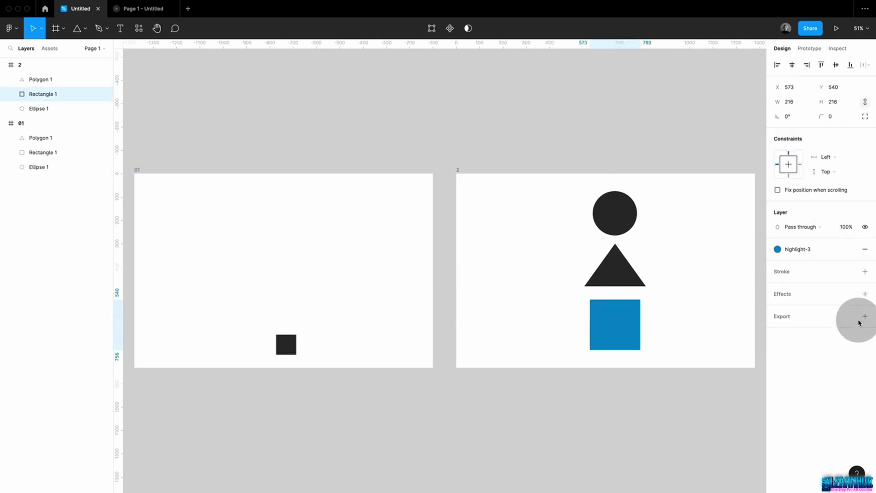
Apply the highlight-1 colour style to the triangle in frame 2
click(629, 279)
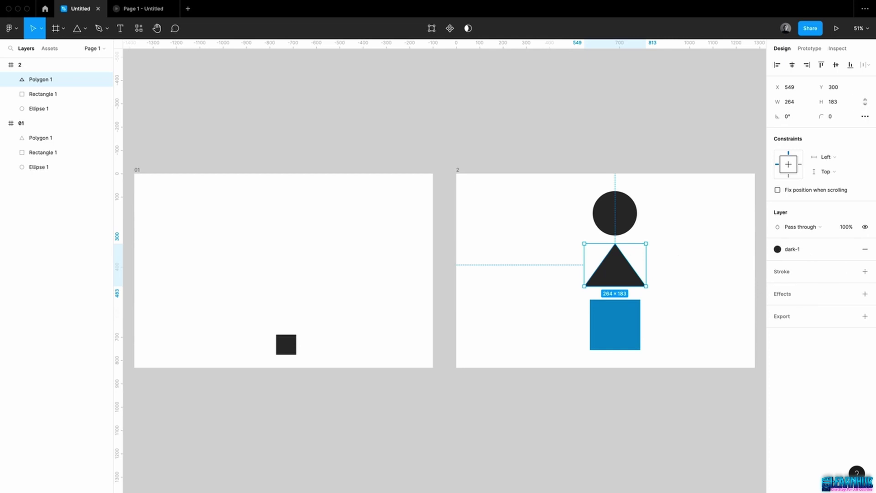
click(786, 249)
click(800, 318)
Apply the orange colour style to the circle in frame 2
click(618, 211)
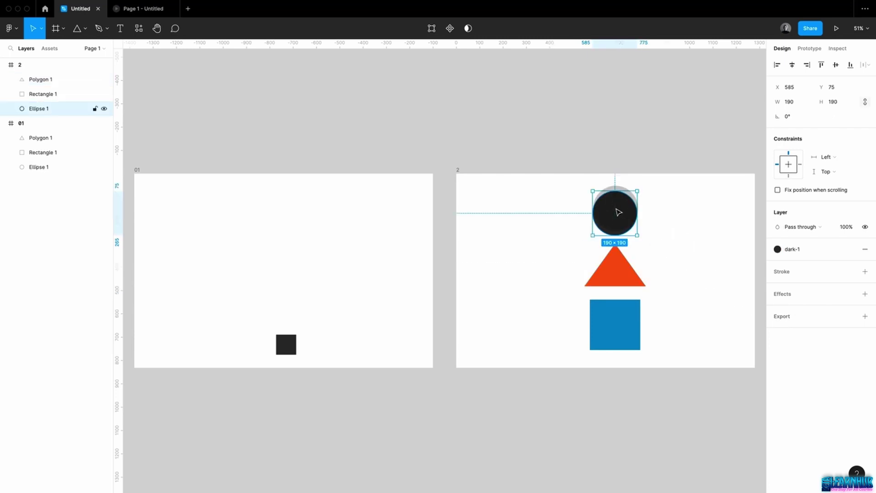
click(783, 250)
click(814, 318)
click(587, 152)
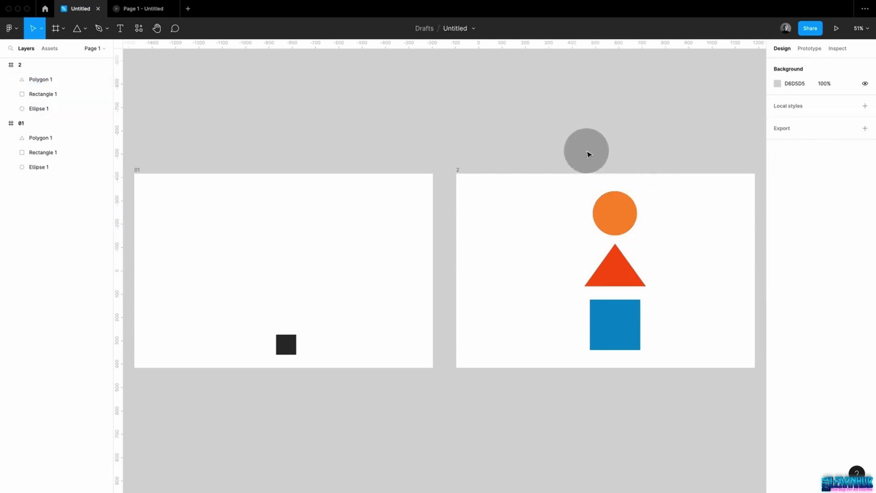
Present the flow from frame 01 and play the colour-changing transition to frame 2
click(139, 169)
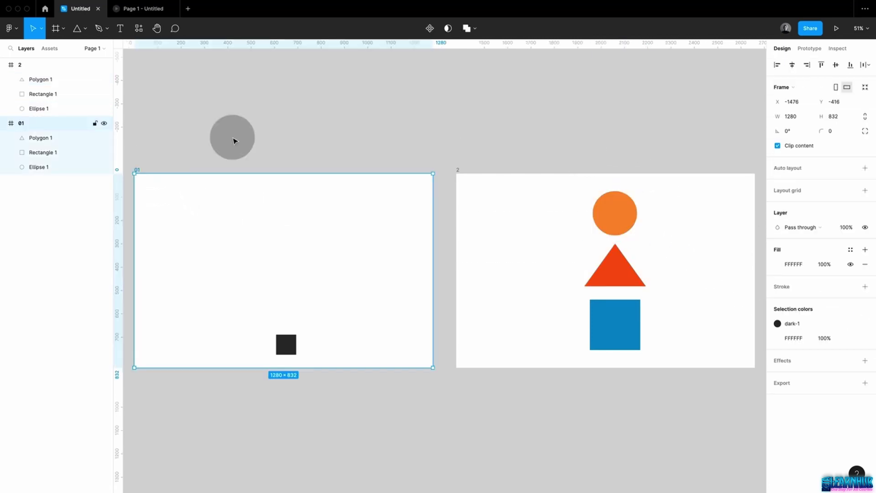
click(836, 29)
click(436, 402)
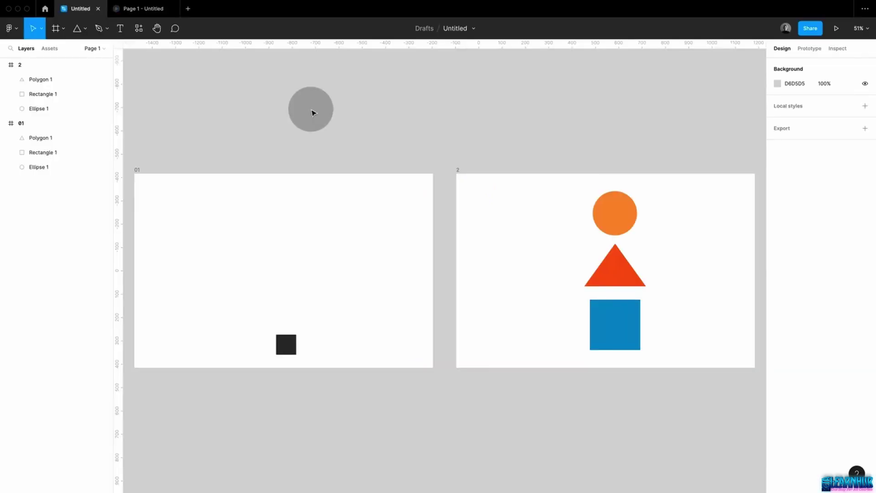
Rotate the triangle in frame 2 to -180° so it points downwards
click(613, 274)
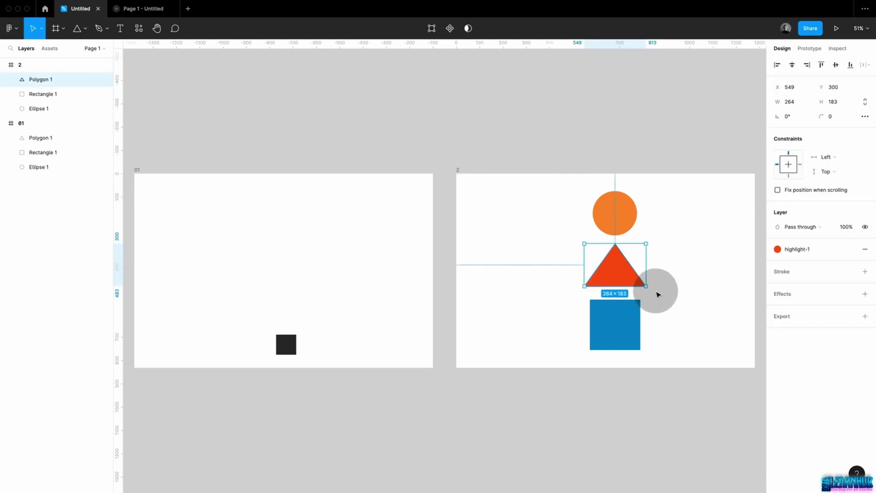
drag(647, 291, 592, 246)
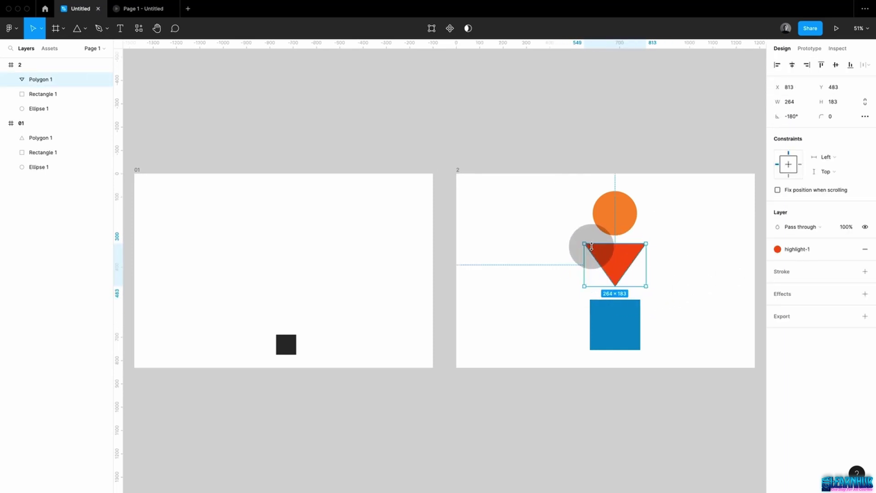
Move the circle and triangle in frame 2 slightly down together, closer to the blue square
click(521, 236)
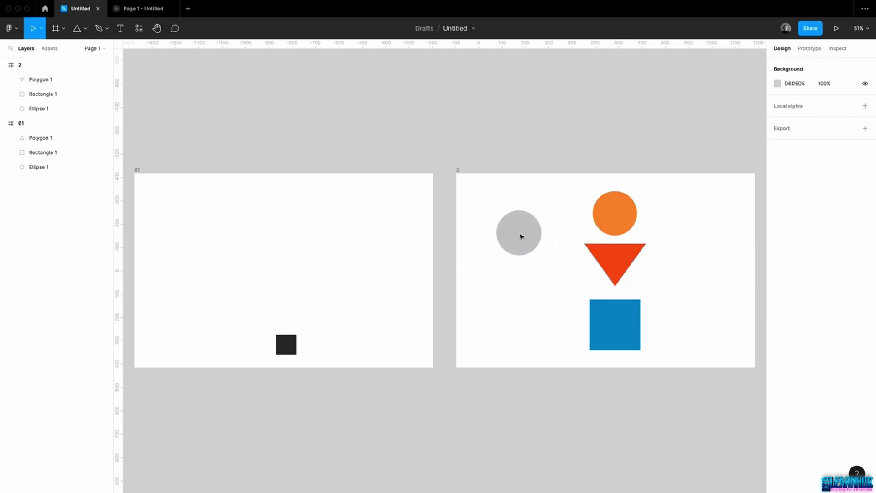
drag(587, 198, 629, 274)
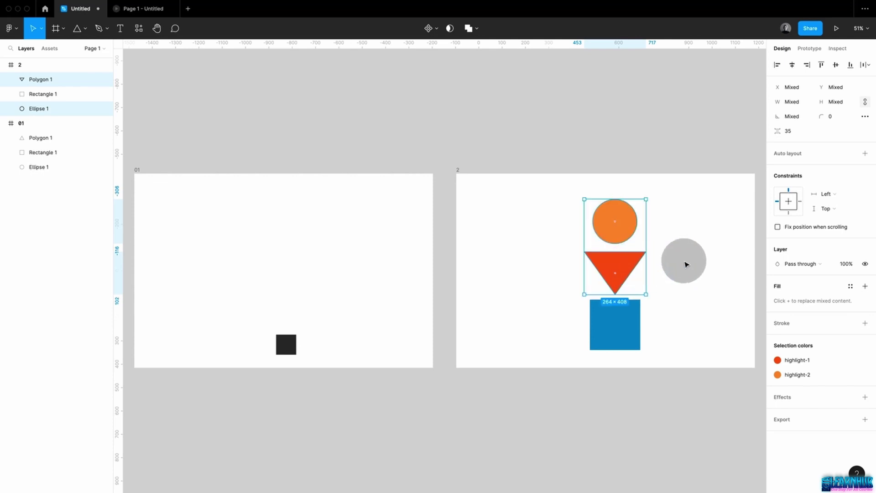
click(205, 177)
Present the flow from frame 01 and play the transition that rotates the triangle
click(137, 169)
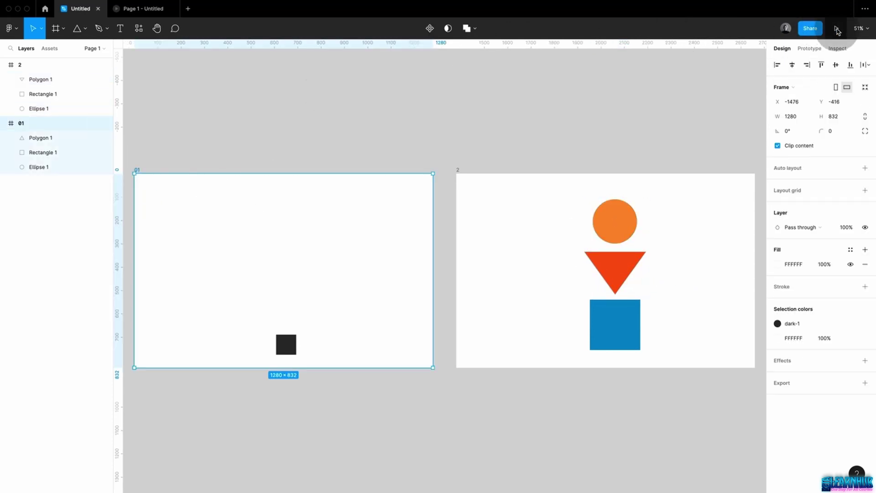
click(836, 29)
click(448, 403)
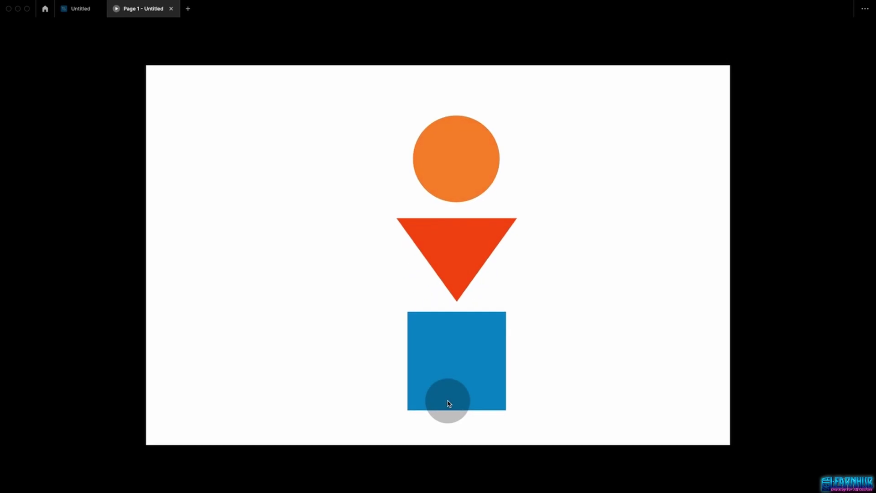
Set the layer opacity of the stacked circle, square and triangle in frame 01 to 0%
key(ctrl+Tab)
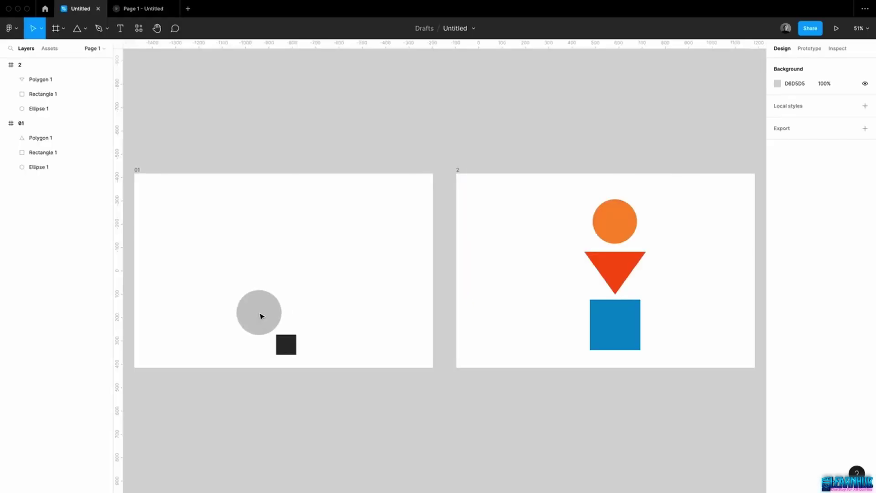
drag(262, 316, 308, 362)
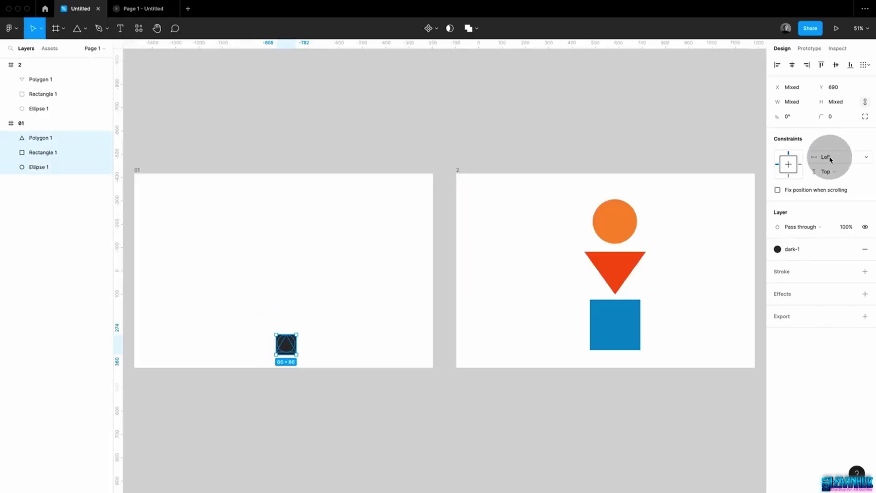
click(847, 230)
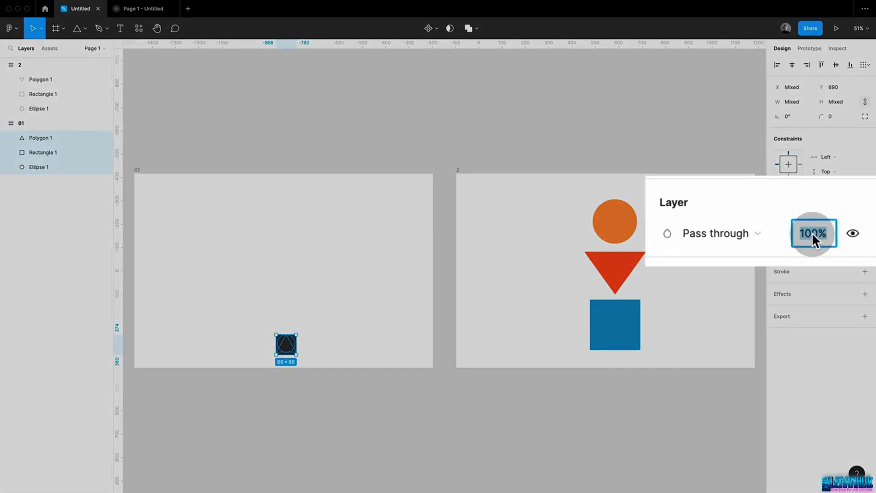
text(0)
key(Return)
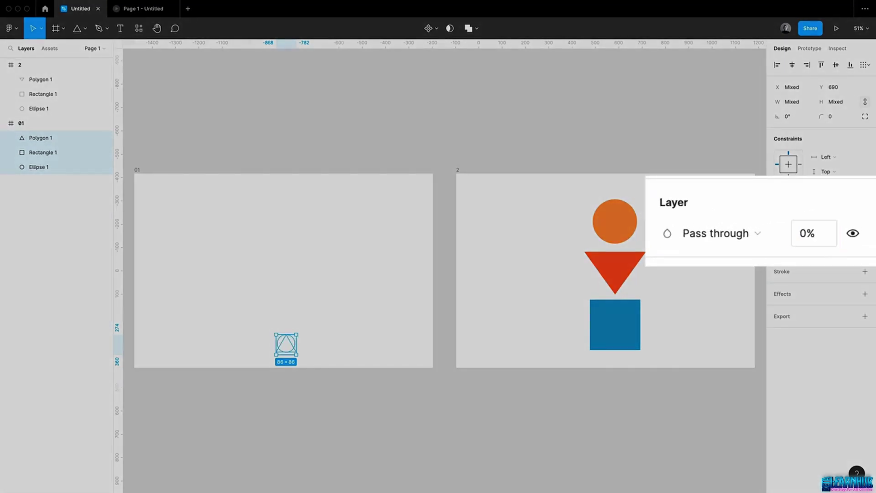
click(657, 139)
Present the prototype and play the fade transition between frame 2 and frame 01 in both directions
click(836, 28)
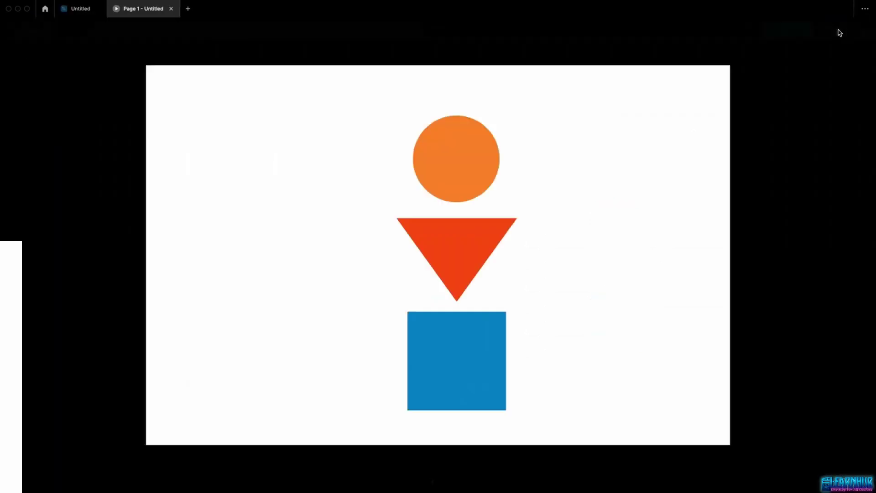
click(459, 272)
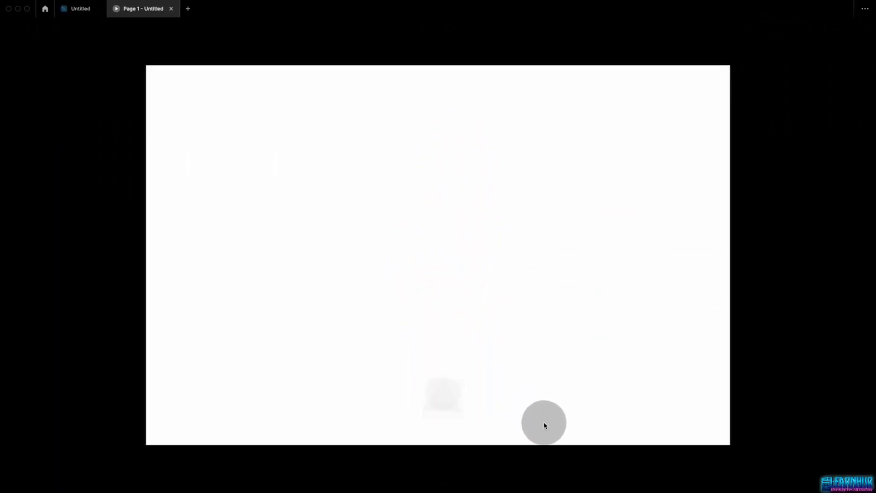
click(451, 409)
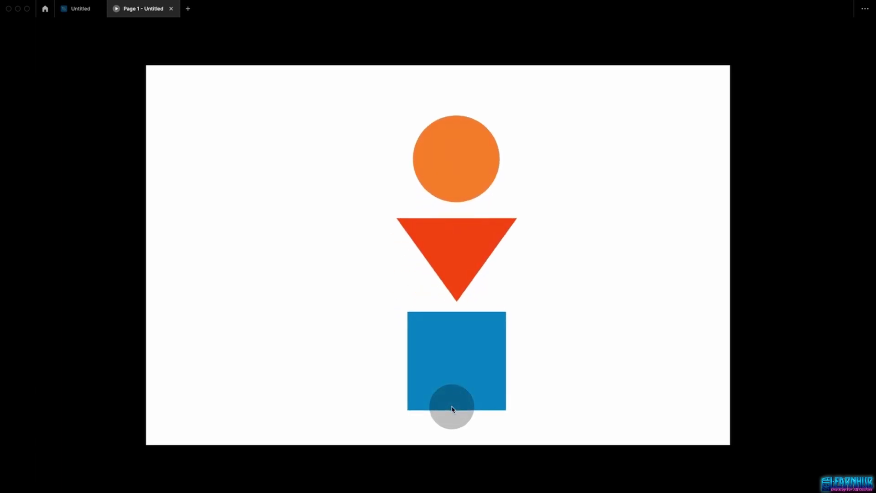
click(451, 408)
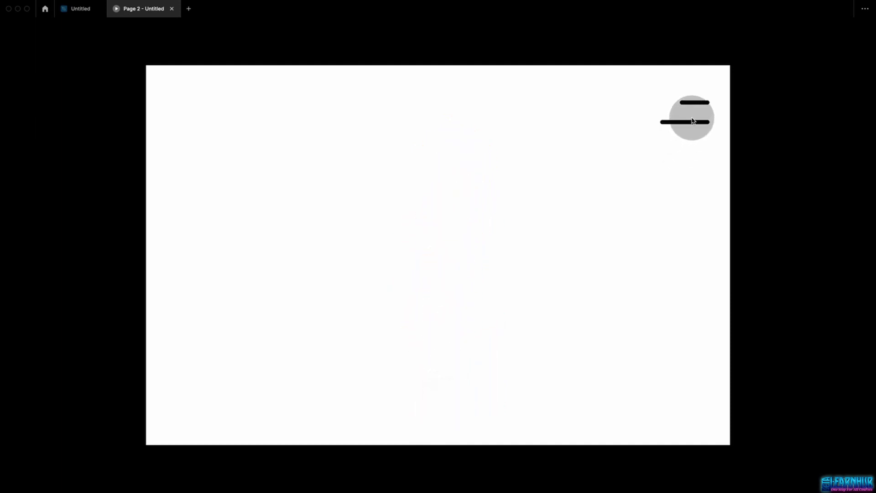
Open and close the menu in the Page 2 prototype to preview its animation
click(692, 121)
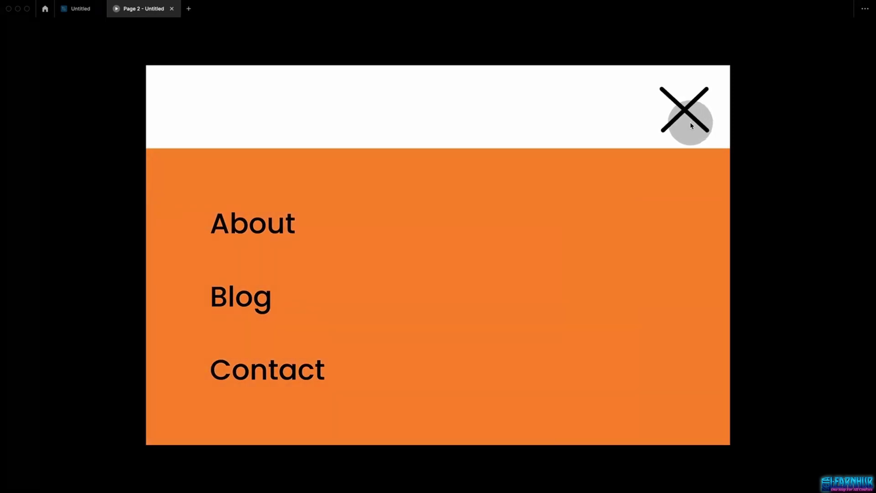
click(692, 125)
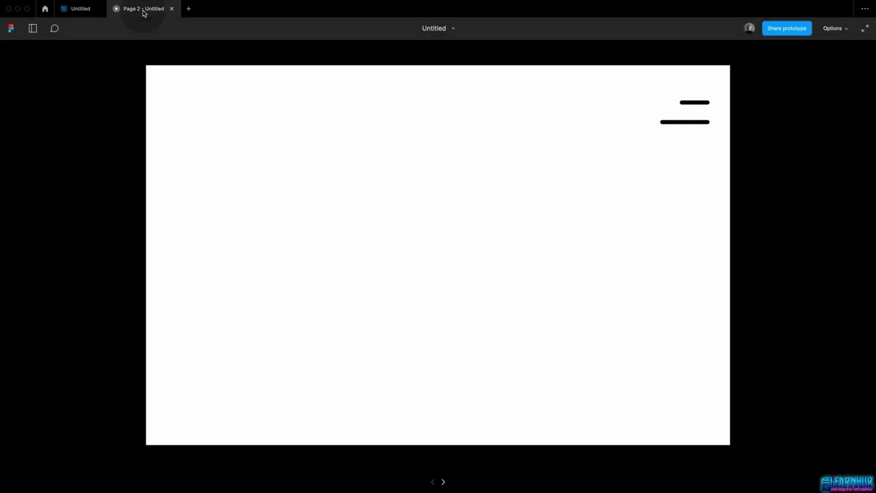
Return to the Page 2 design file and expand the menu layers of frames 01 and 2
click(83, 13)
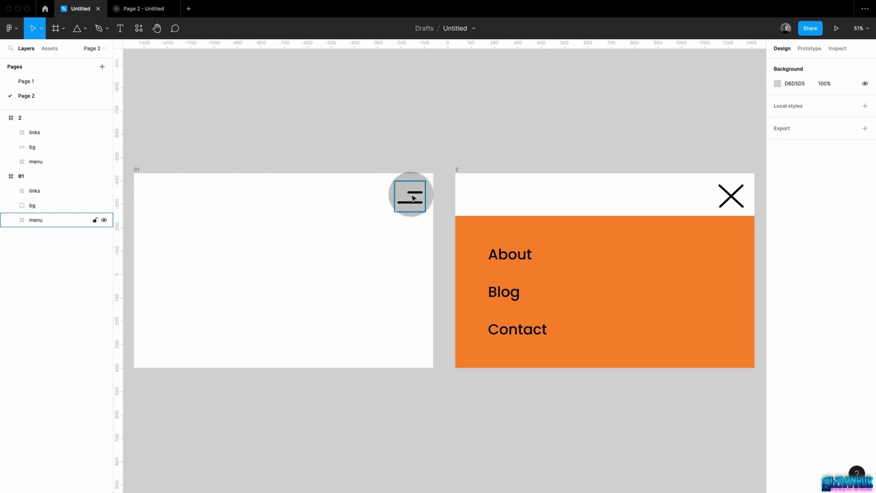
click(16, 219)
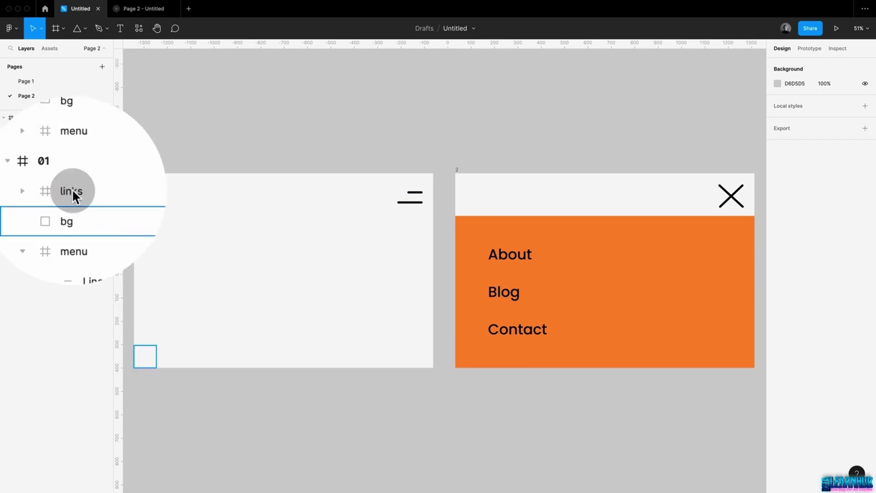
click(10, 161)
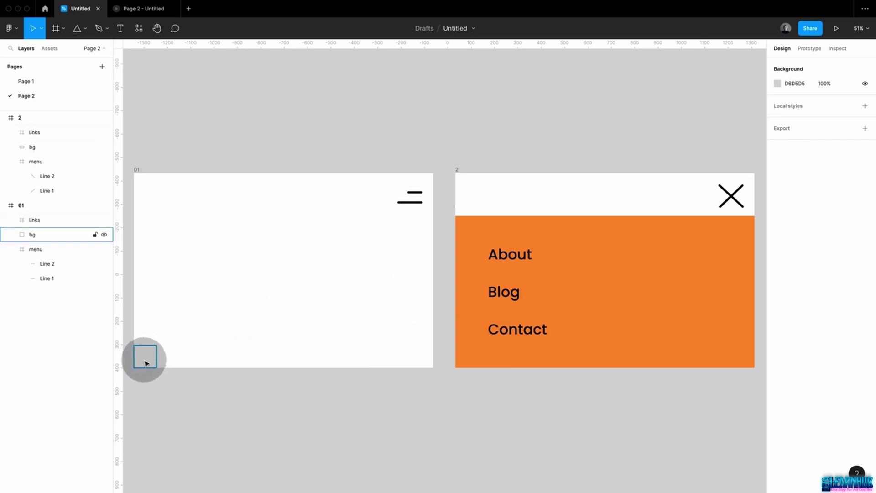
Reveal the bg square in frame 01 at 100% opacity and set it back to 0%
click(147, 358)
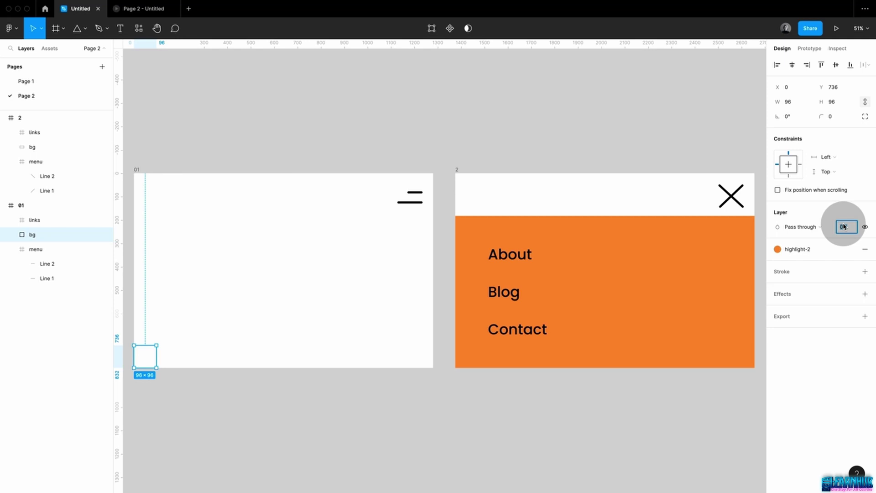
text(1)
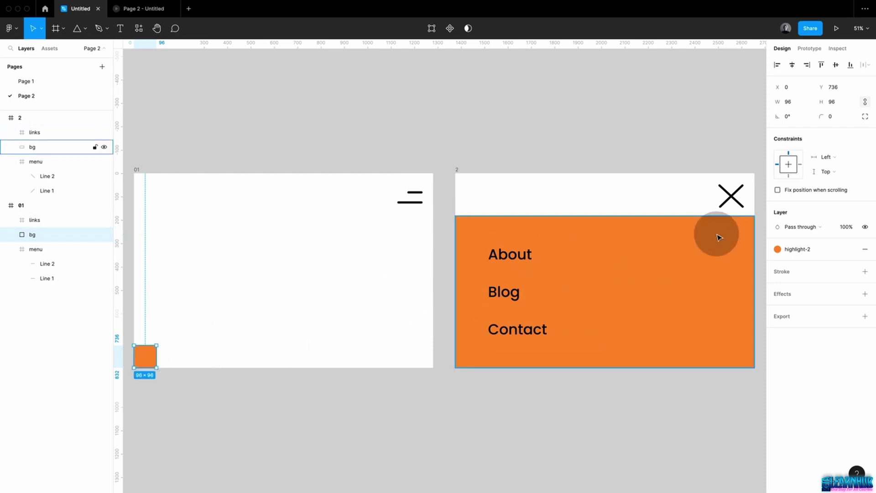
text(0)
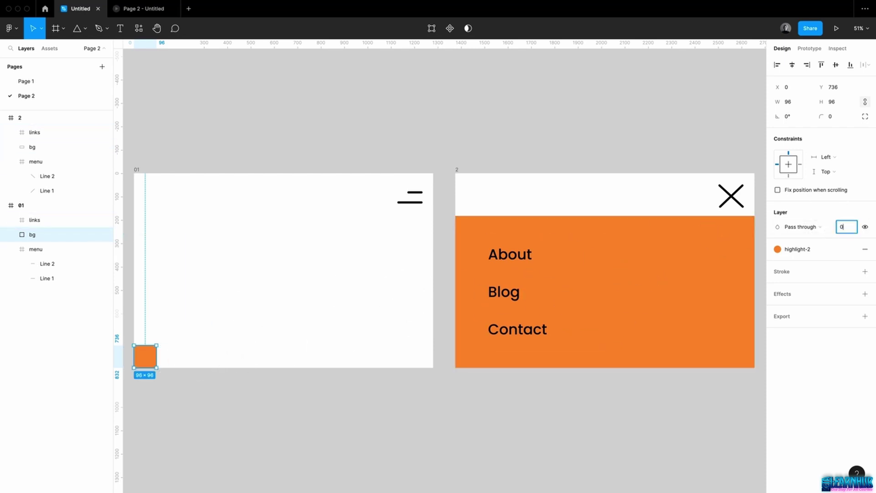
key(Return)
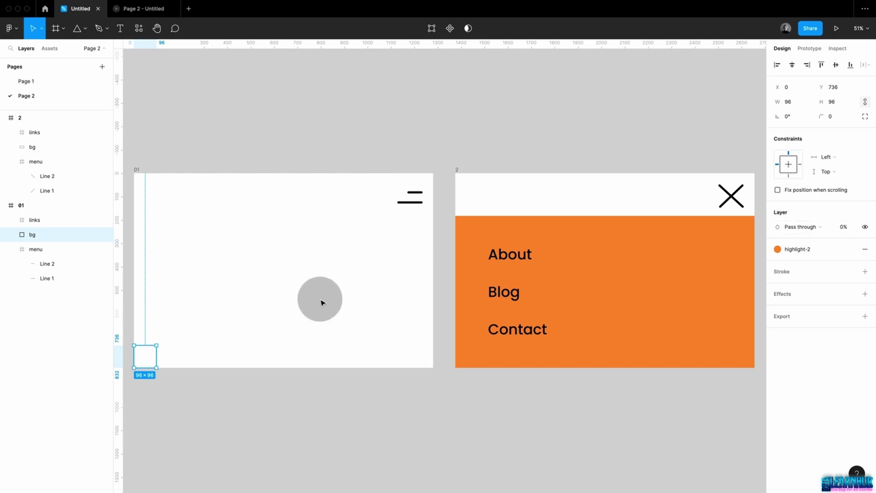
click(322, 302)
Turn off Clip content for frame 01 and select its links frame, which extends beyond the frame's edge
click(490, 293)
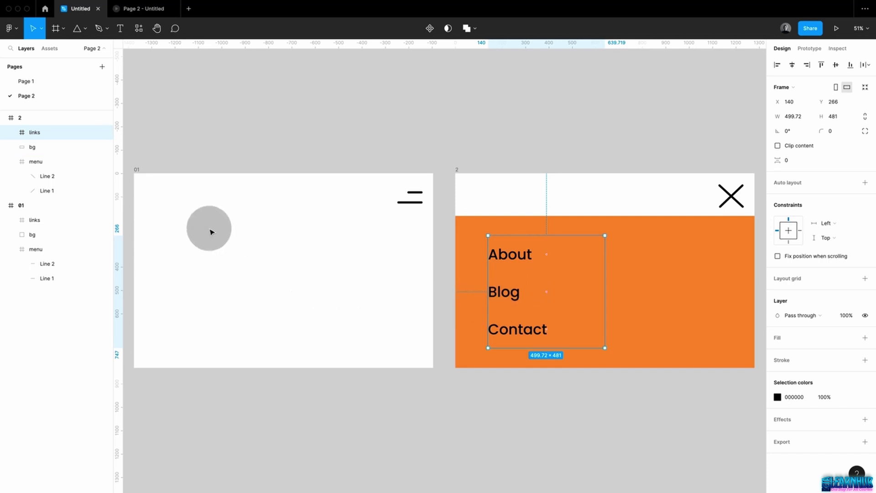
click(140, 169)
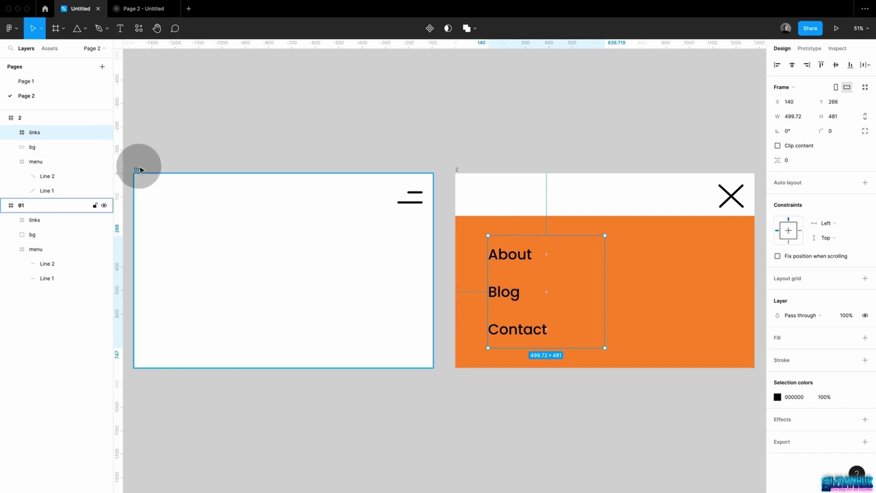
click(777, 145)
scroll(376, 249, left, 5)
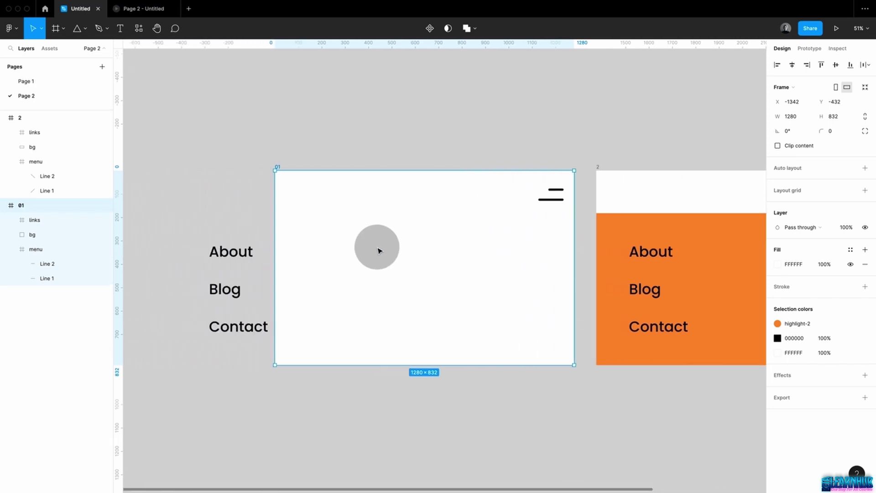
click(264, 266)
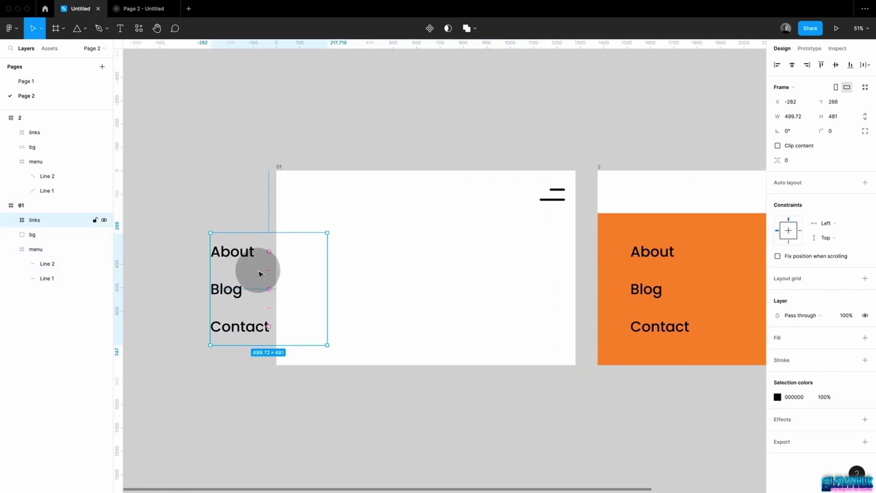
scroll(259, 273, right, 4)
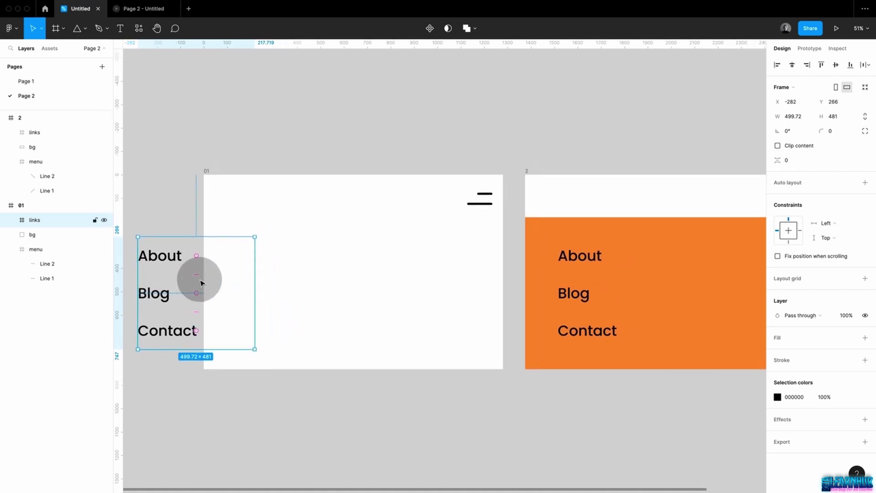
click(674, 151)
scroll(675, 152, right, 3)
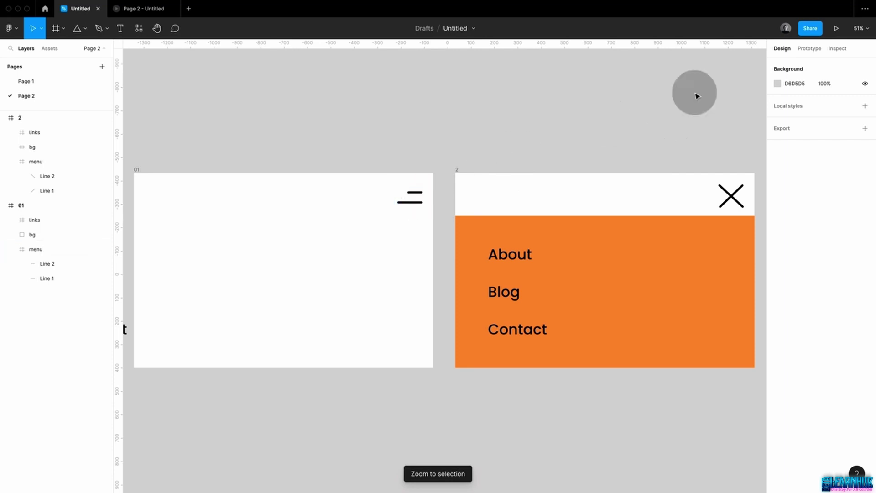
Connect the menu icon in frame 01 to frame 2 with an On click Smart animate interaction, Ease out, 1000ms
click(809, 49)
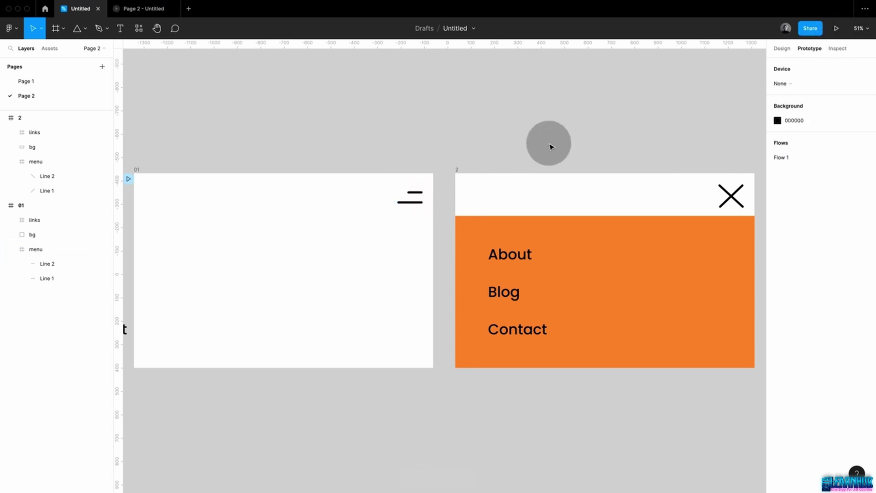
click(418, 199)
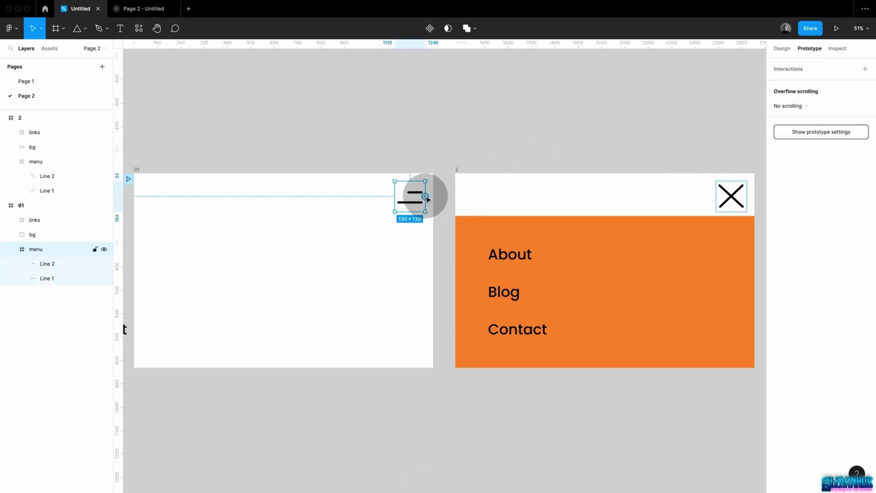
drag(425, 197, 476, 215)
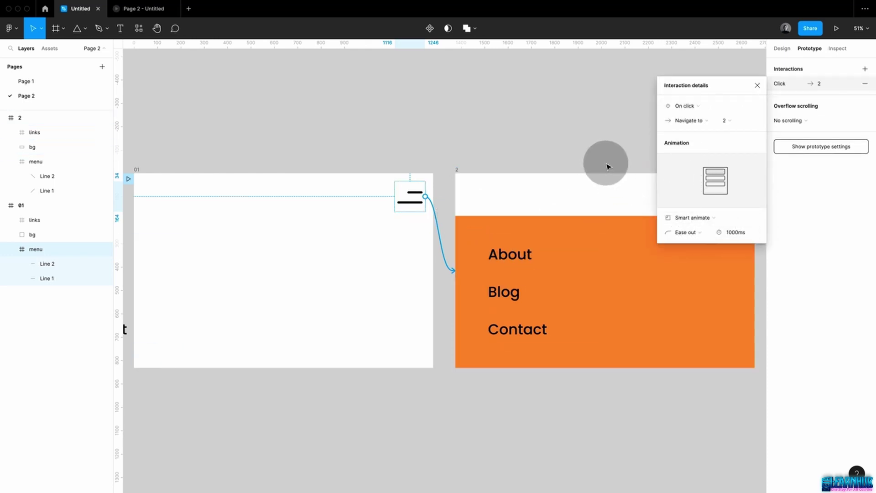
click(637, 164)
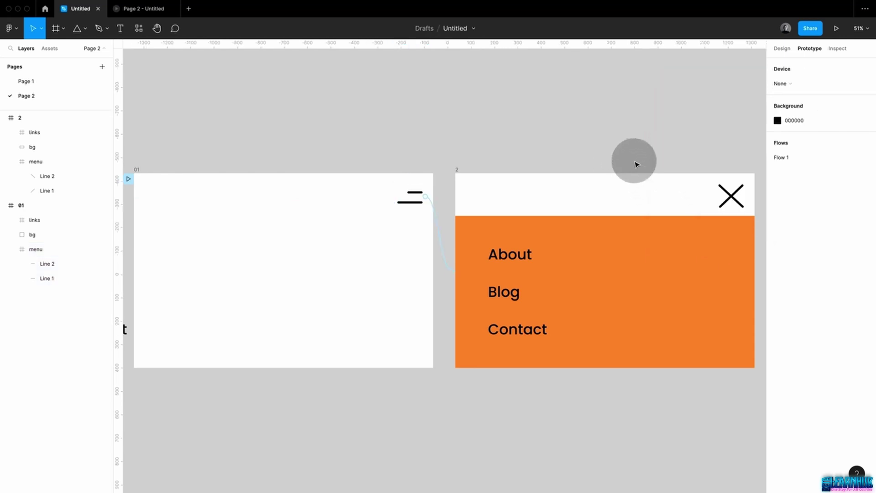
Connect the X menu icon in frame 2 back to frame 01 with an On click Smart animate interaction, Ease out, 1000ms
click(724, 196)
drag(714, 197, 433, 284)
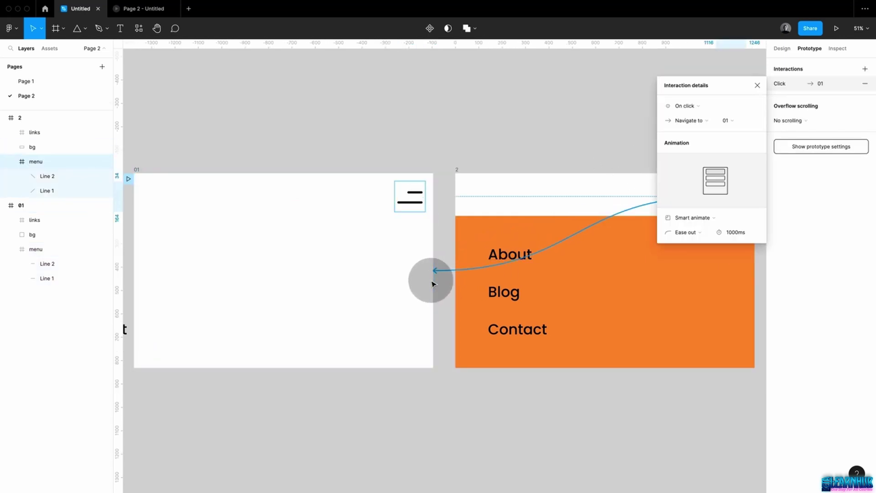
click(583, 146)
Present the Page 2 flow and play the menu's opening and closing transitions
click(837, 28)
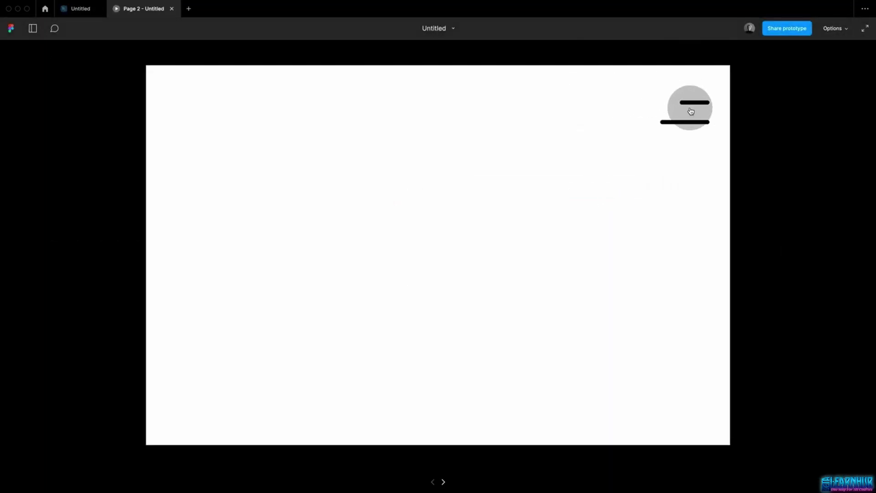
click(689, 107)
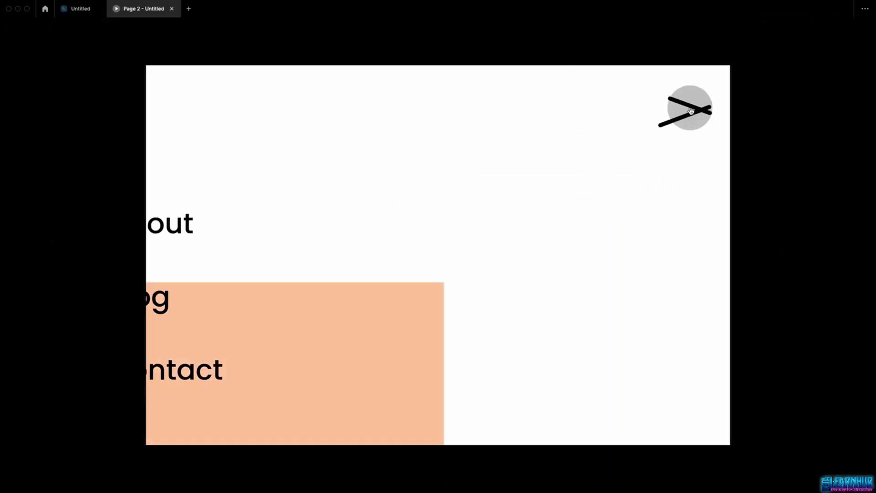
click(690, 111)
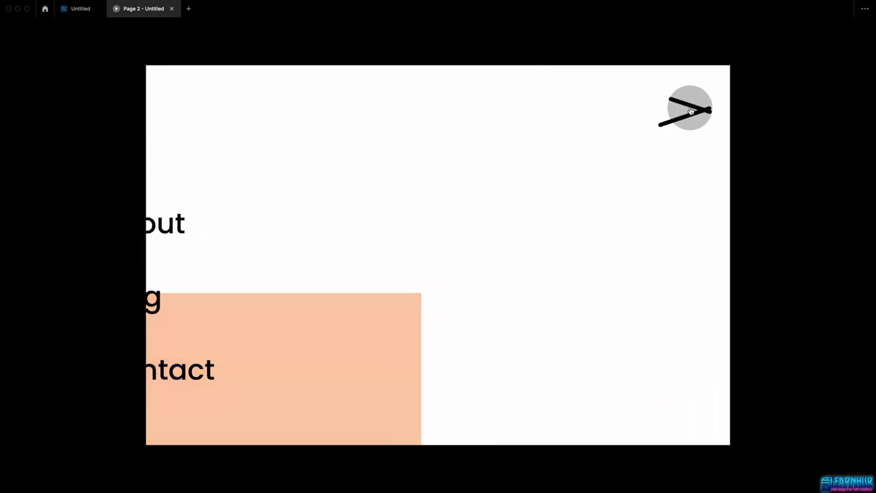
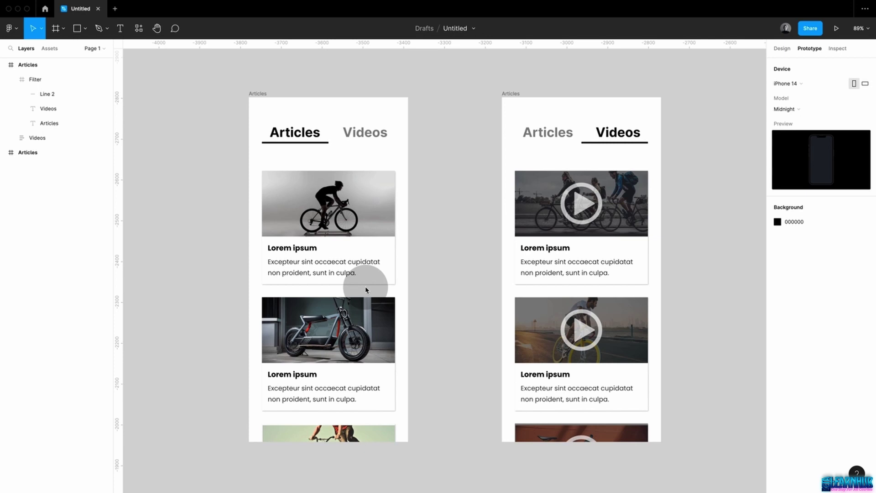
Connect the first Articles frame to the frame with the video cards using an On drag interaction
click(258, 93)
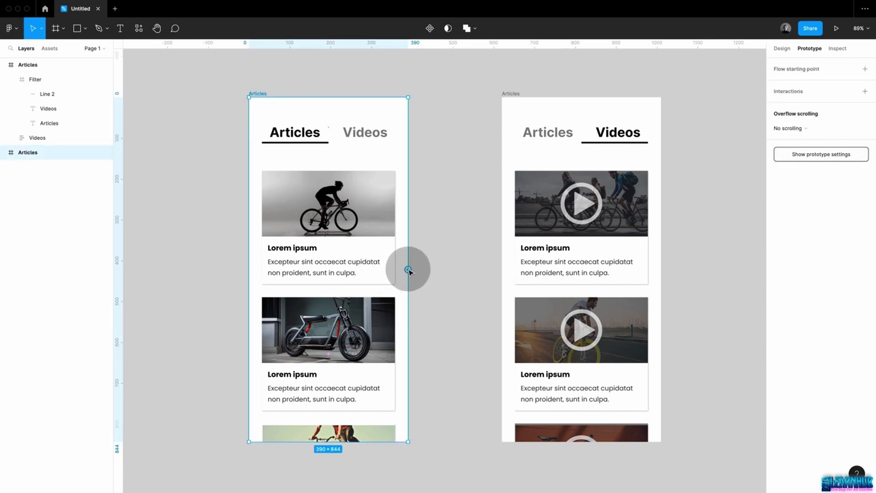
drag(408, 270, 508, 269)
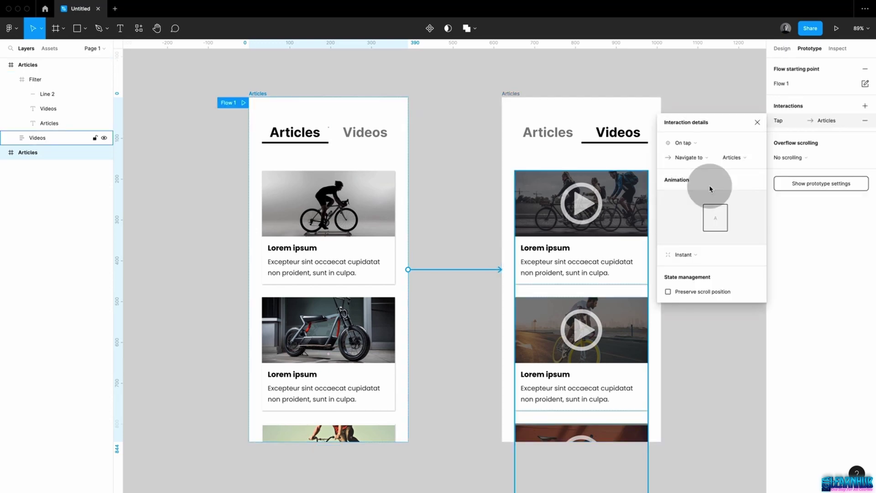
click(713, 143)
click(703, 155)
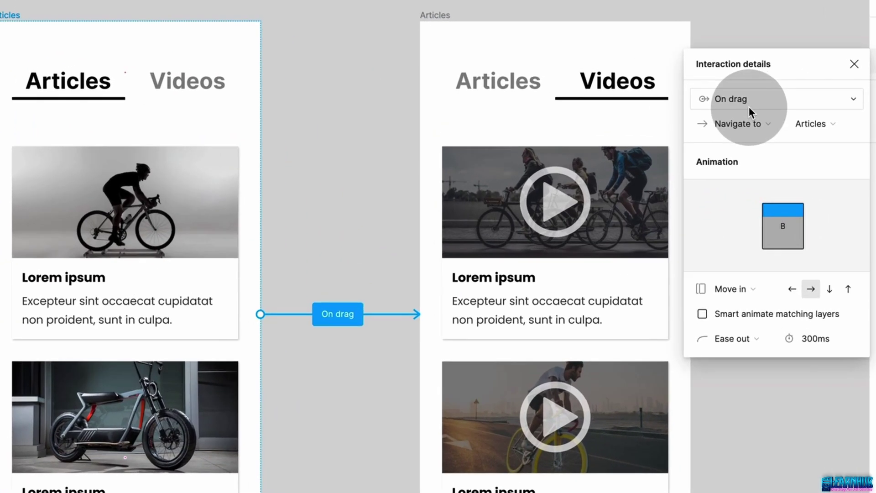
Set the drag interaction's animation to Push with the leftward direction and close its details
click(727, 288)
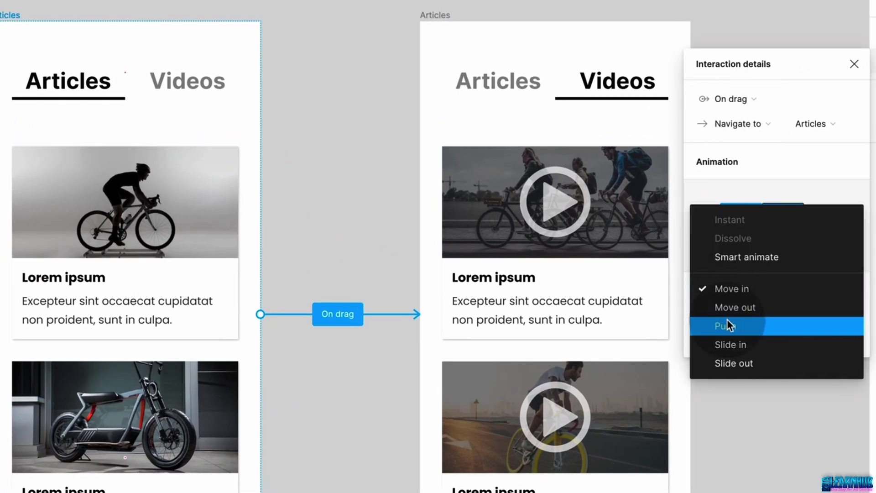
click(727, 325)
click(739, 289)
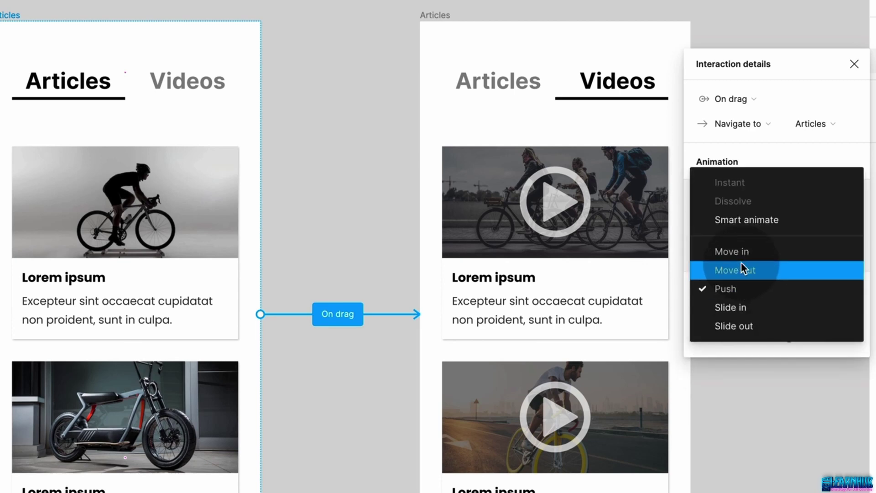
click(742, 254)
click(729, 289)
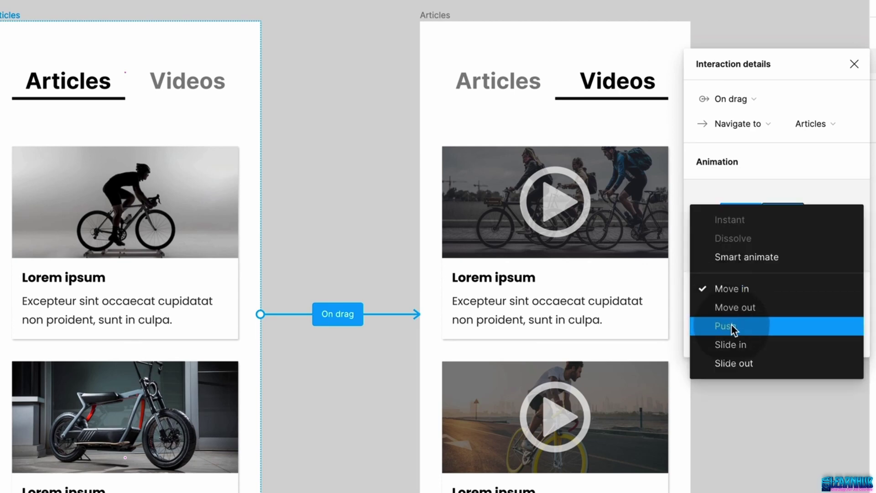
click(730, 325)
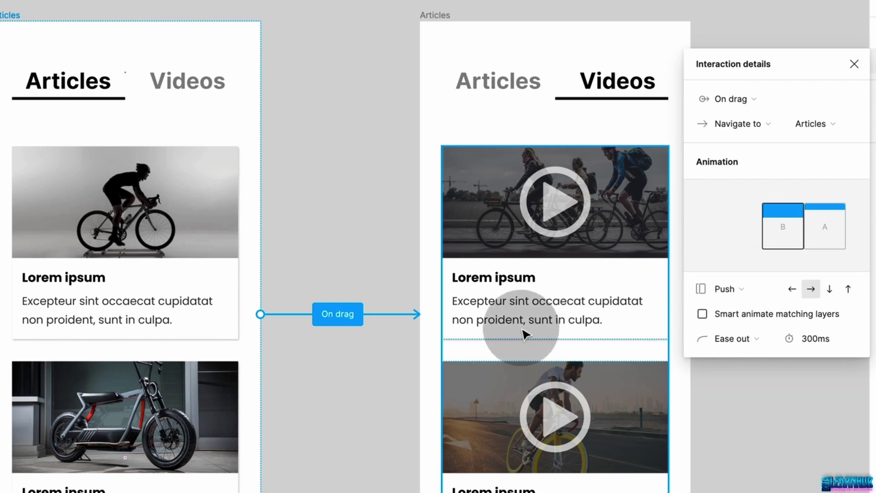
mouse_move(792, 265)
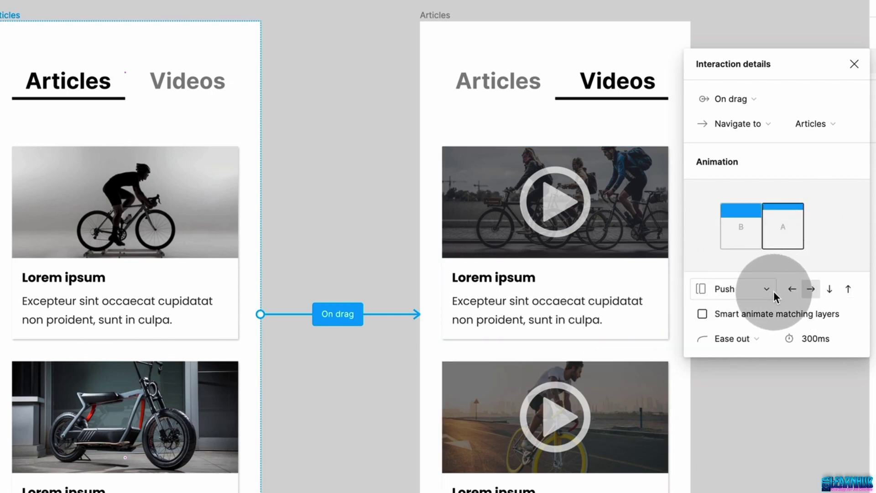
click(794, 288)
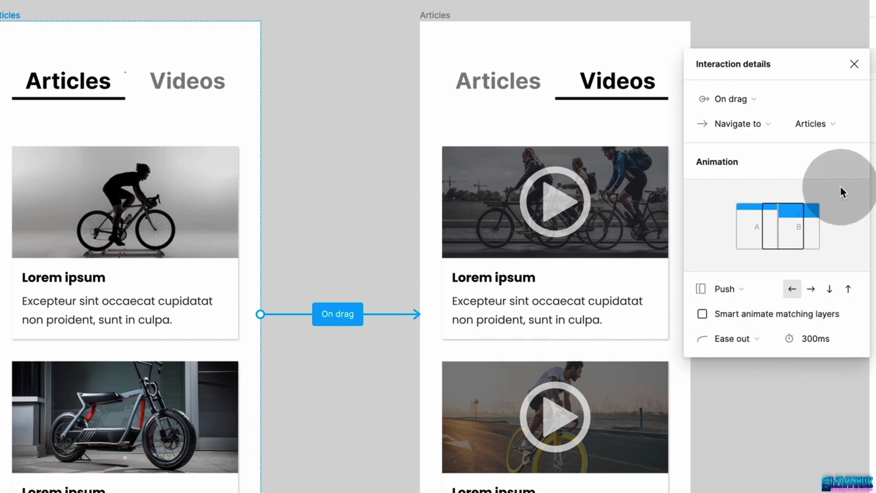
click(854, 64)
Connect the video cards frame back to the first Articles frame with an On drag interaction, Push animation, rightward direction
click(454, 18)
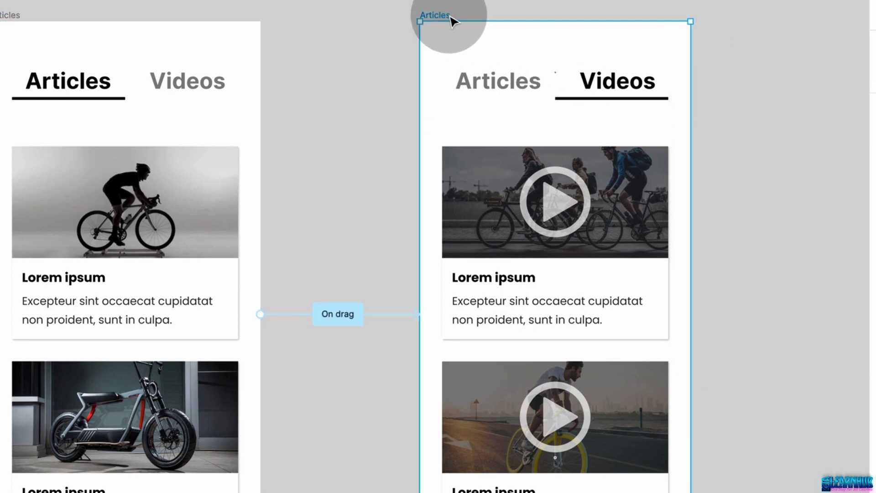
drag(420, 326, 260, 356)
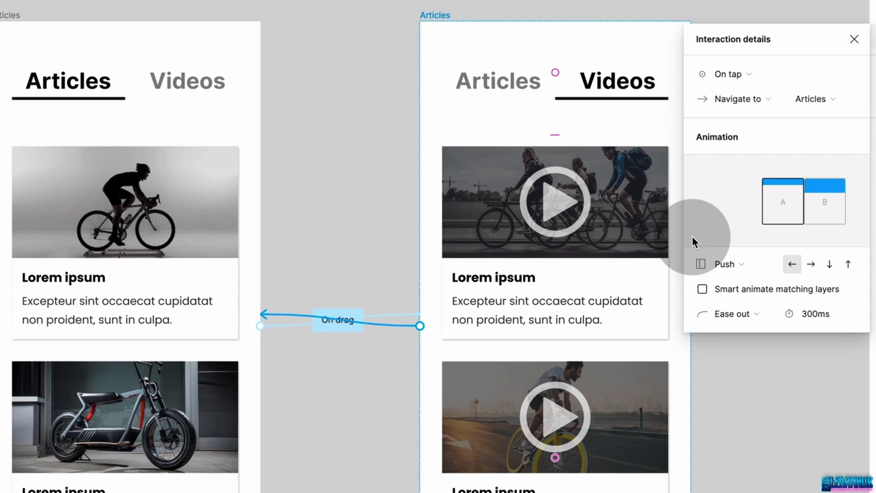
click(770, 73)
click(758, 90)
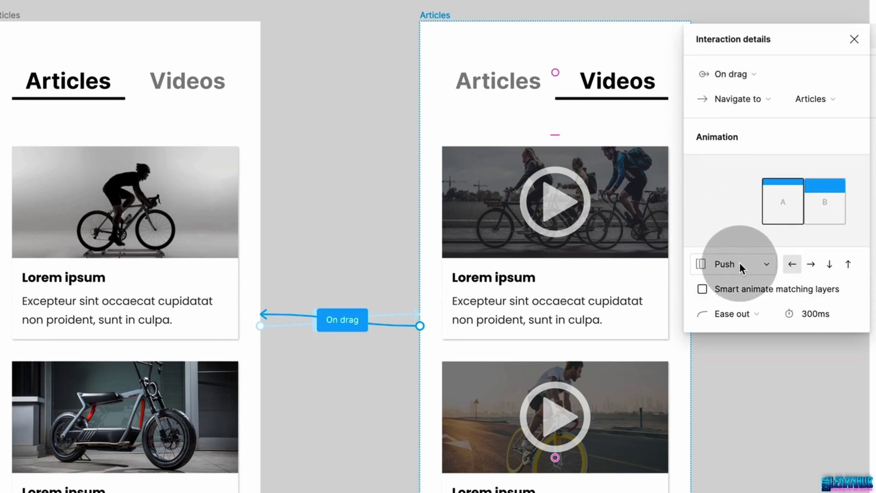
click(811, 264)
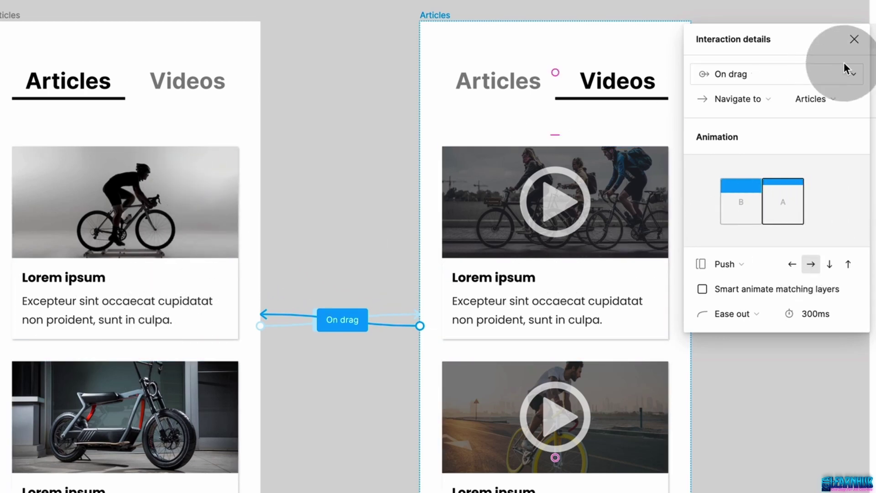
click(854, 40)
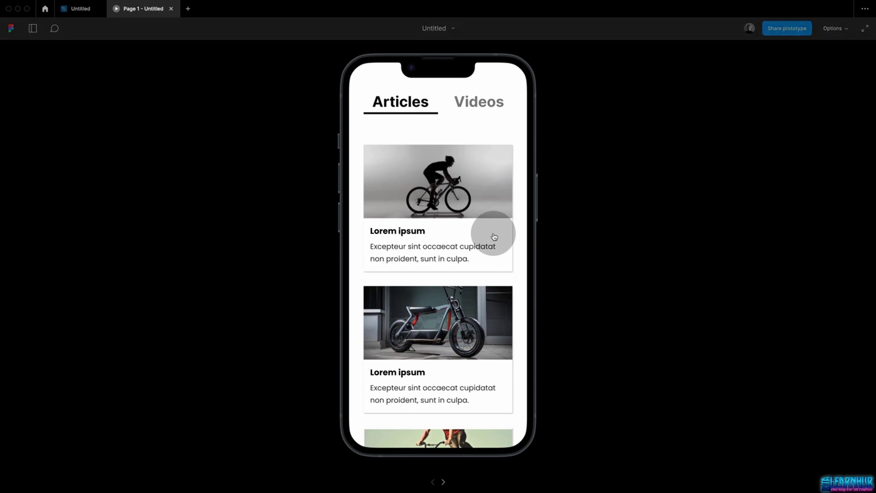
Swipe between the Articles and Videos screens in the prototype preview and return to the design file
drag(493, 233, 456, 224)
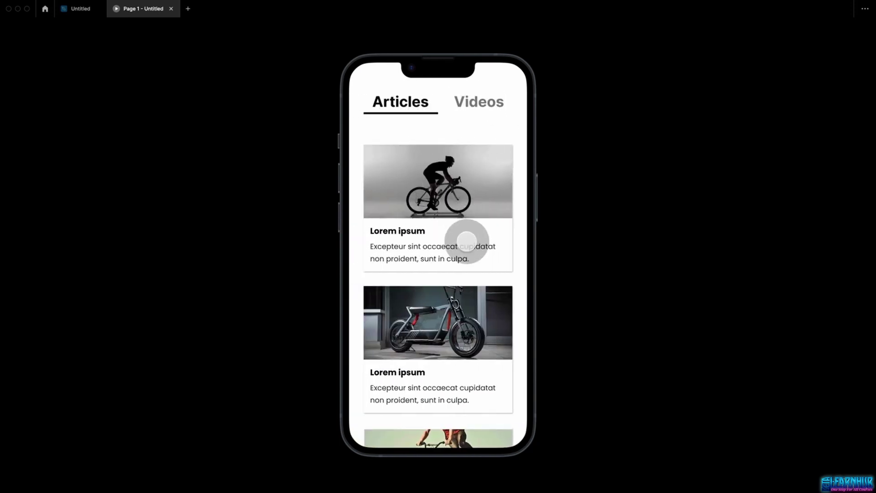
mouse_move(465, 240)
mouse_down()
mouse_move(414, 240)
mouse_move(477, 231)
mouse_up()
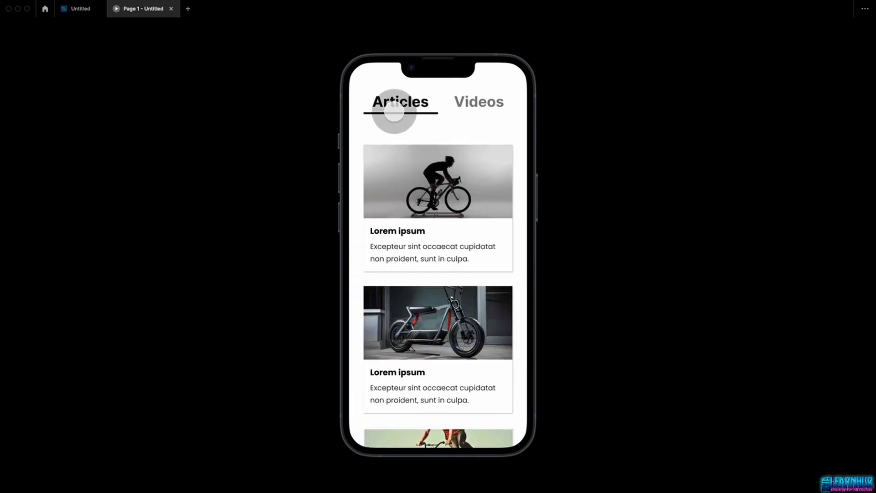
click(78, 9)
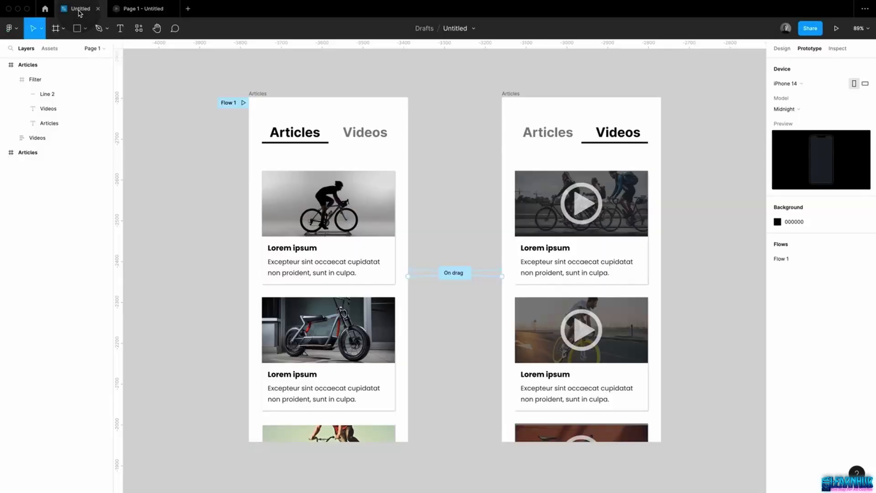
Try Smart animate on the drag interaction from the Articles screen to the Videos screen, and restore Push
click(428, 276)
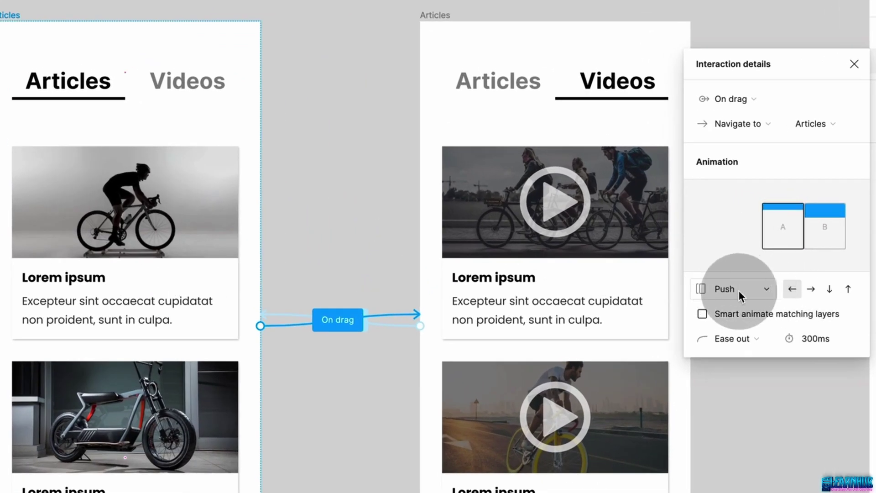
click(689, 255)
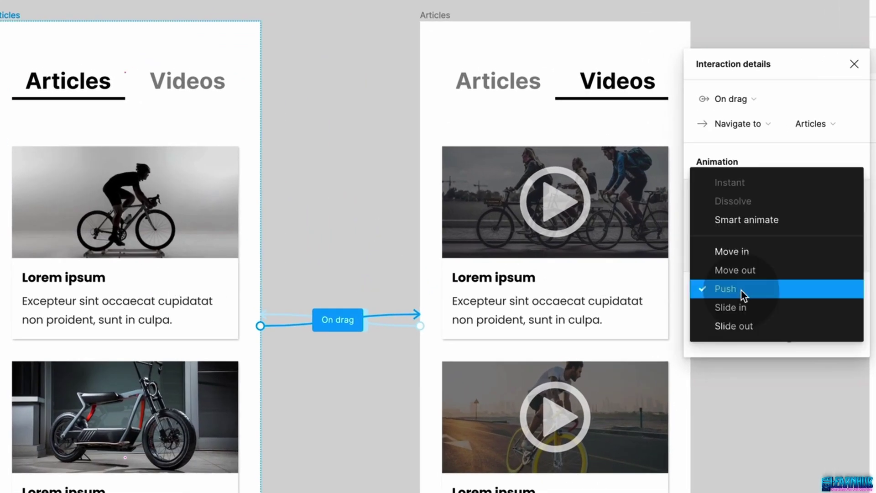
click(752, 223)
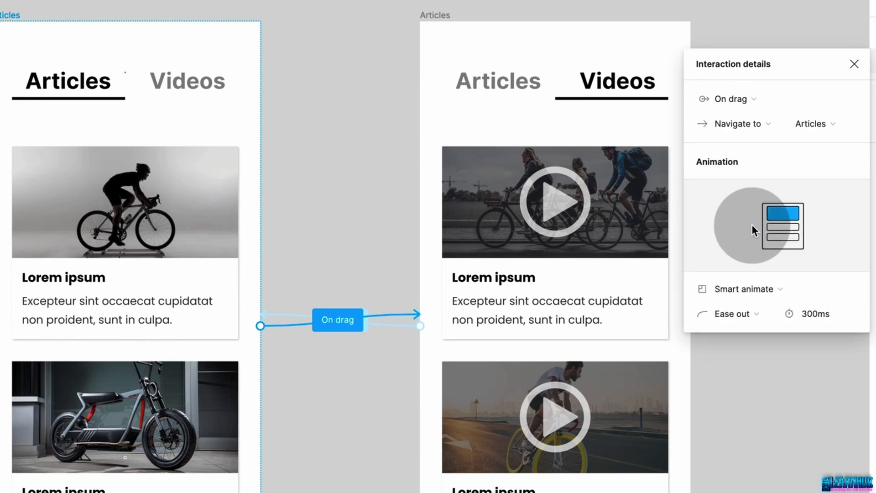
click(740, 288)
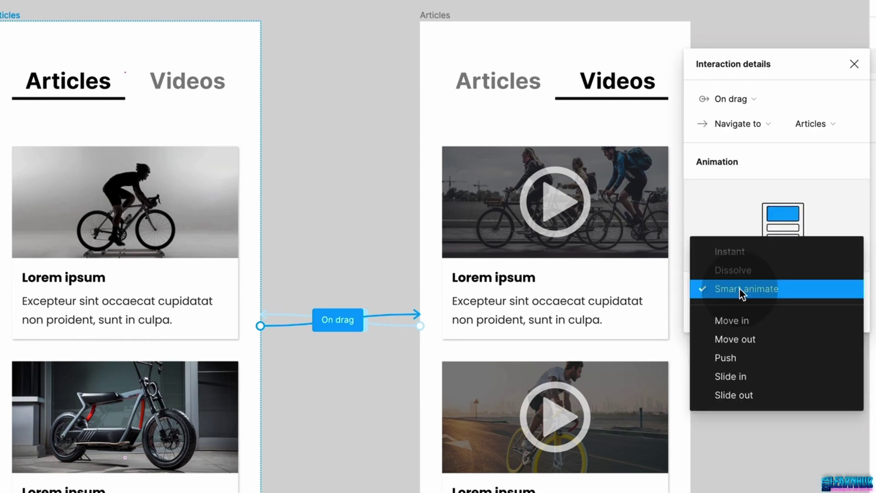
click(734, 357)
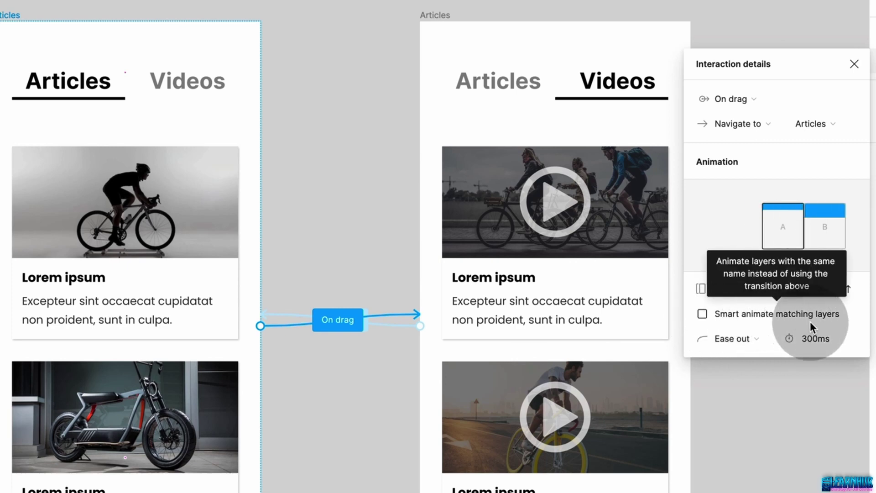
Turn on Smart animate matching layers for both On drag interactions between the Articles and Videos screens
click(703, 314)
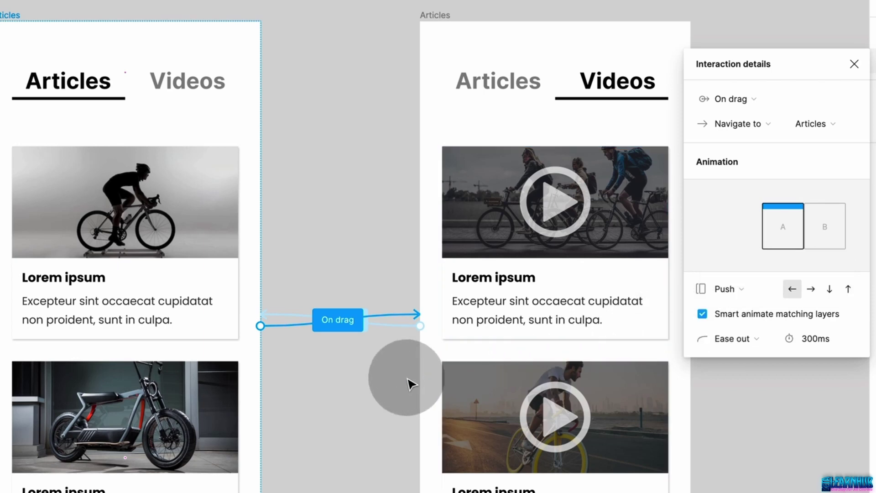
click(388, 384)
click(408, 329)
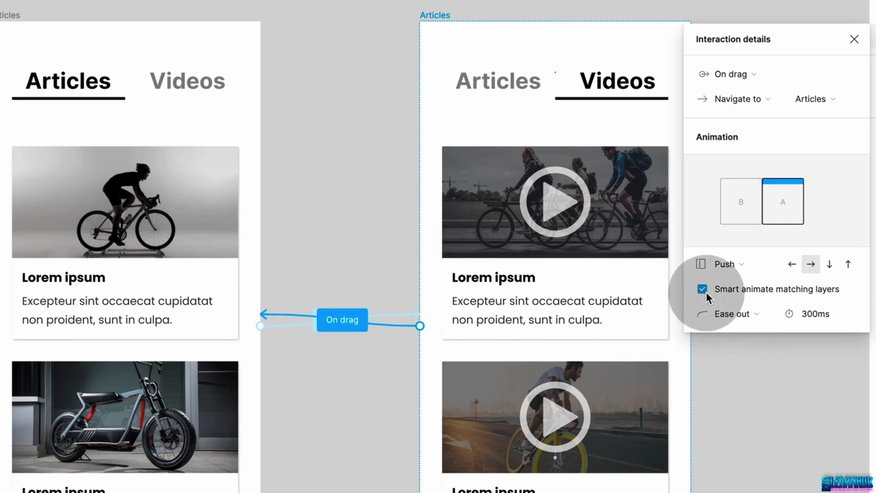
click(400, 273)
click(129, 43)
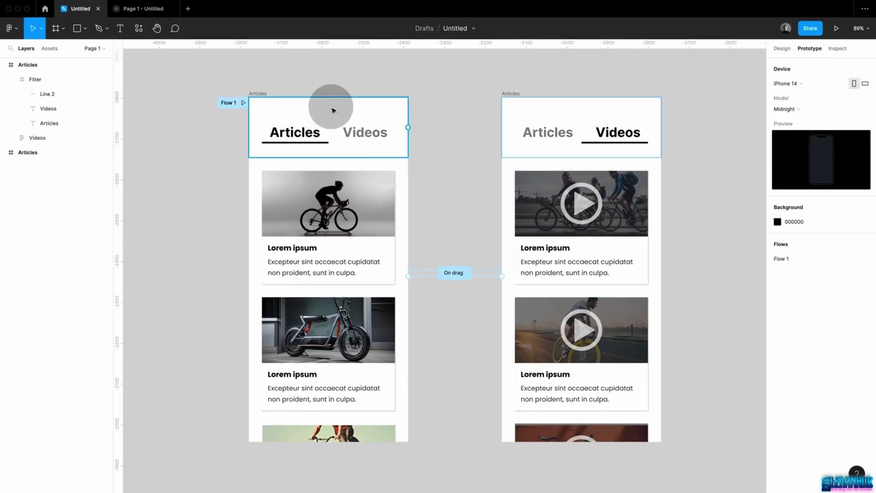
Present the Page 1 prototype, swipe between its two screens to test the matching-layers transition, and return to the design
click(836, 28)
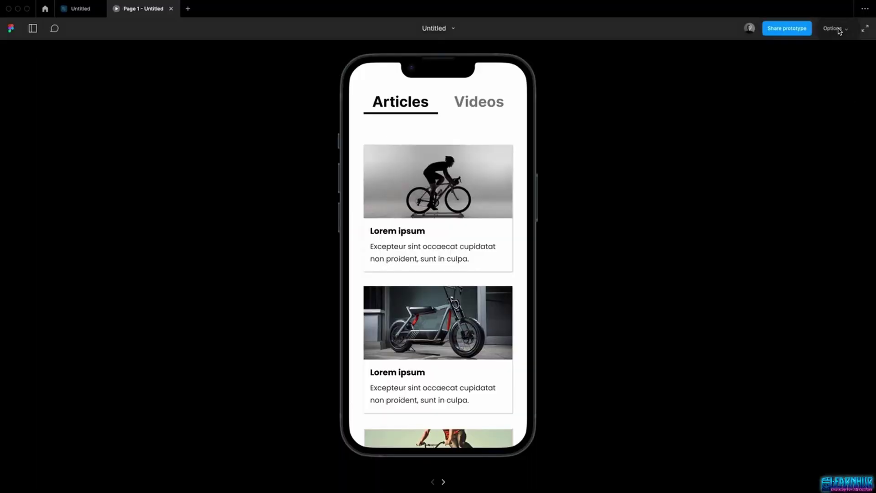
drag(494, 229, 455, 251)
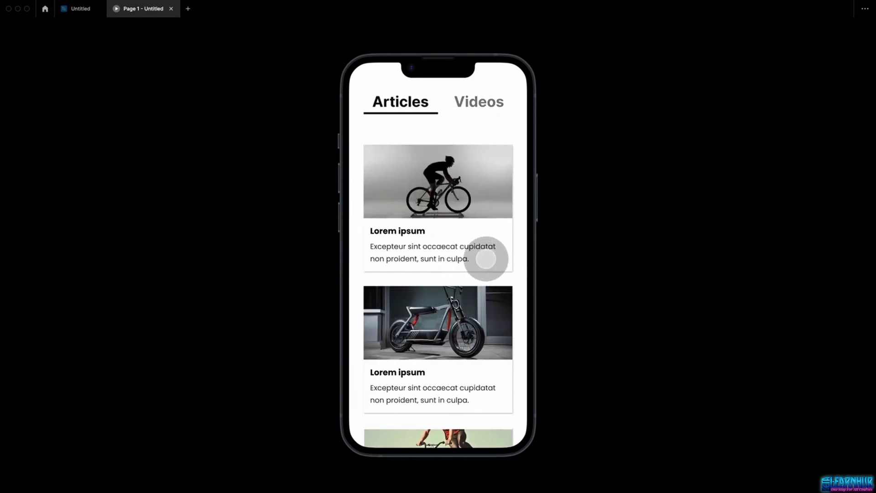
drag(485, 256, 441, 249)
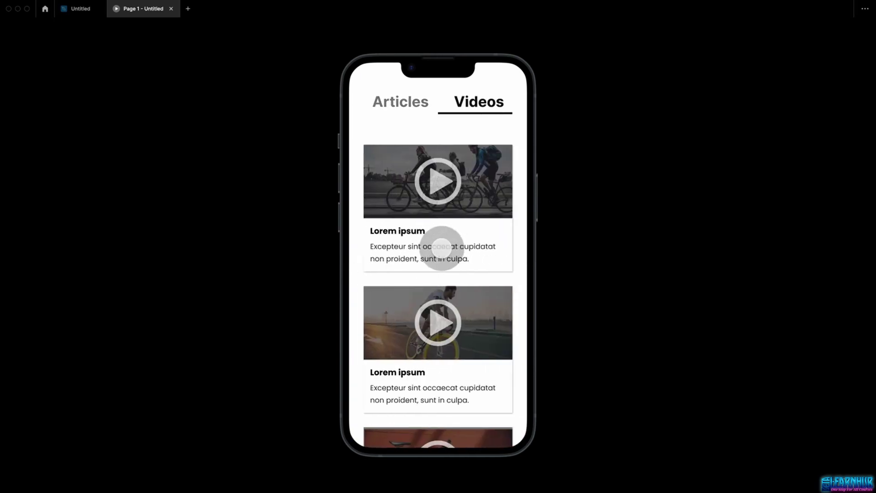
click(92, 10)
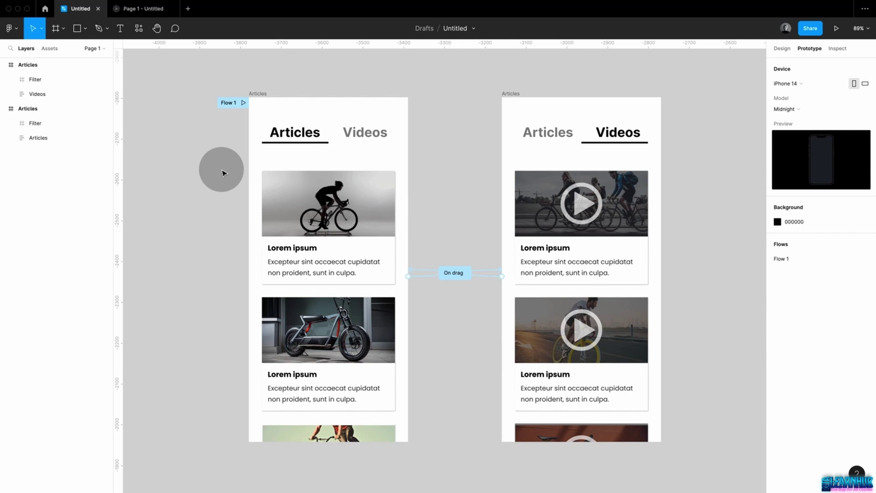
Expand the Filter frames of both screens and compare their layer names and those of the two card lists
click(319, 151)
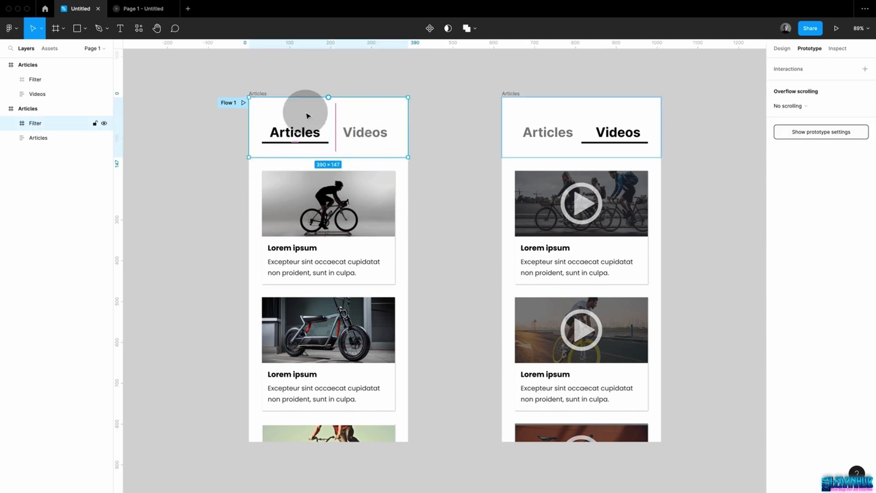
click(10, 123)
click(11, 79)
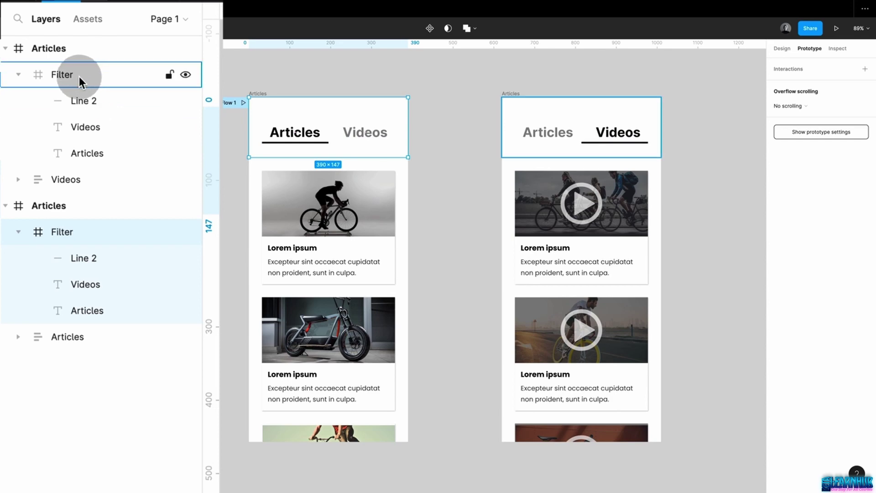
click(285, 246)
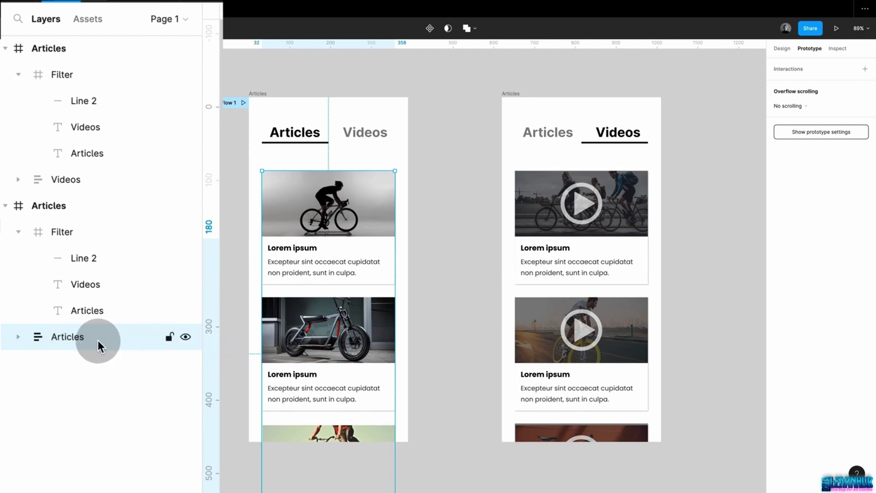
click(536, 271)
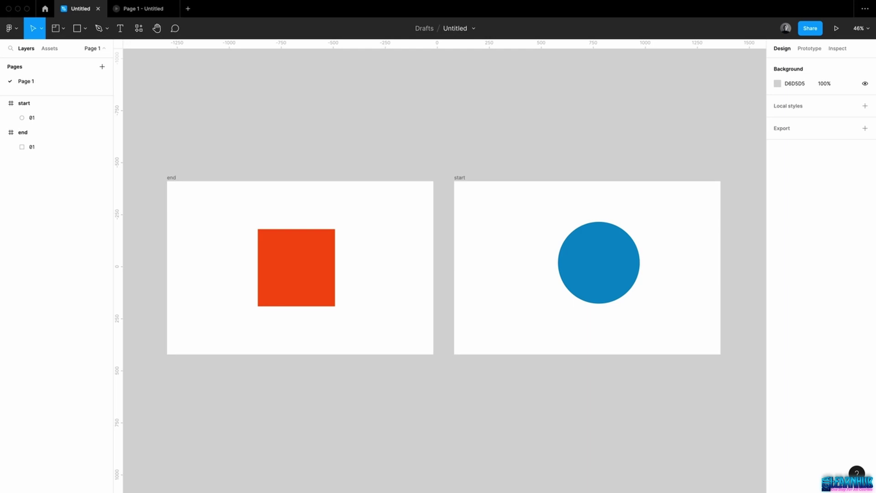
Inspect the red square and blue circle, present the prototype to test their transition, and return to the design
click(319, 283)
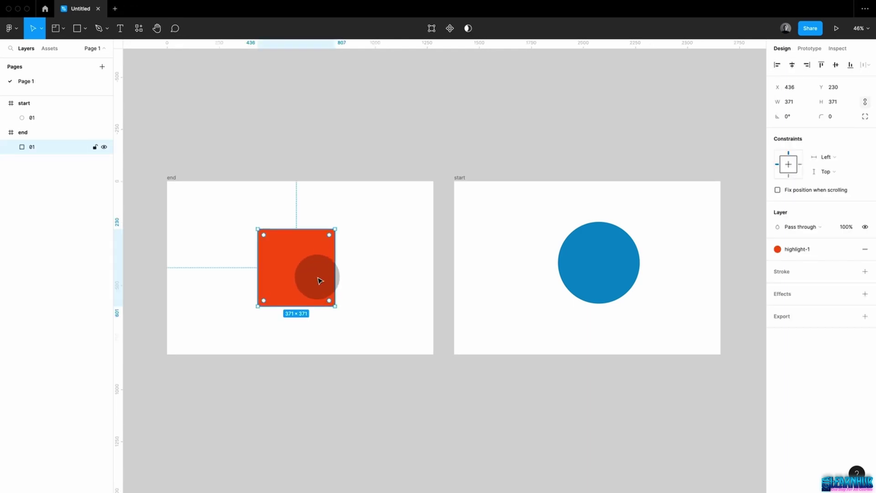
click(585, 275)
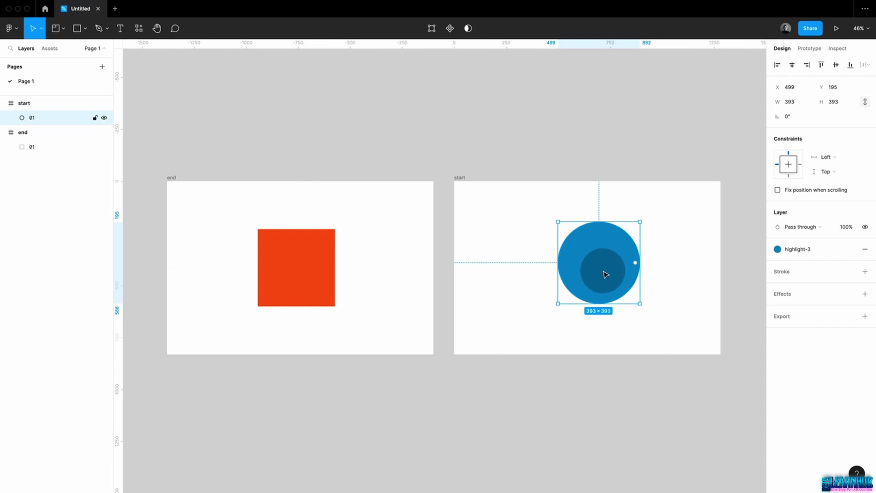
click(443, 139)
click(837, 29)
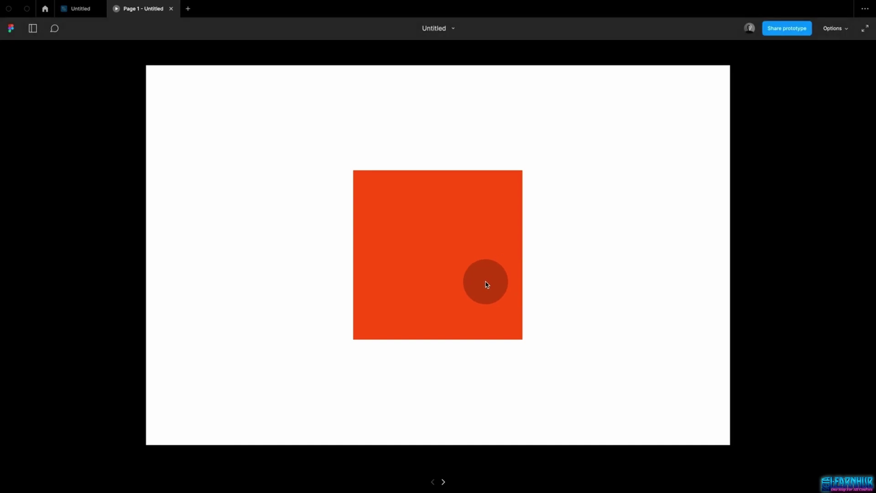
click(461, 274)
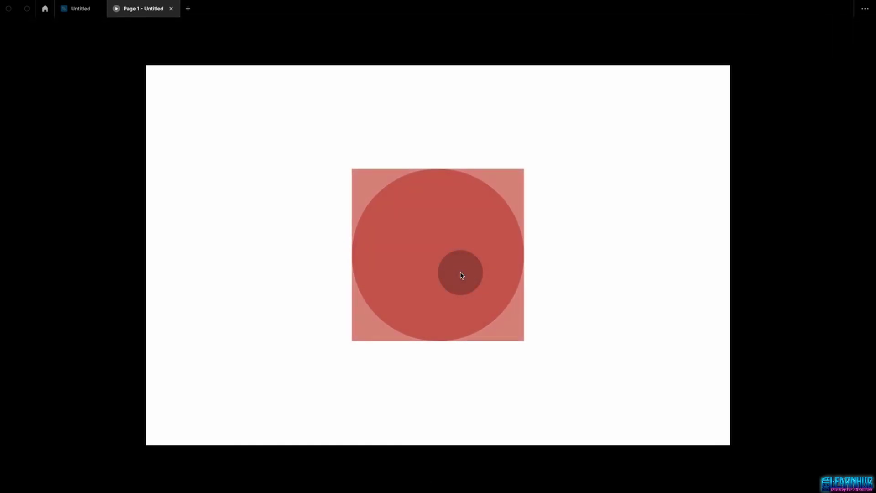
click(82, 9)
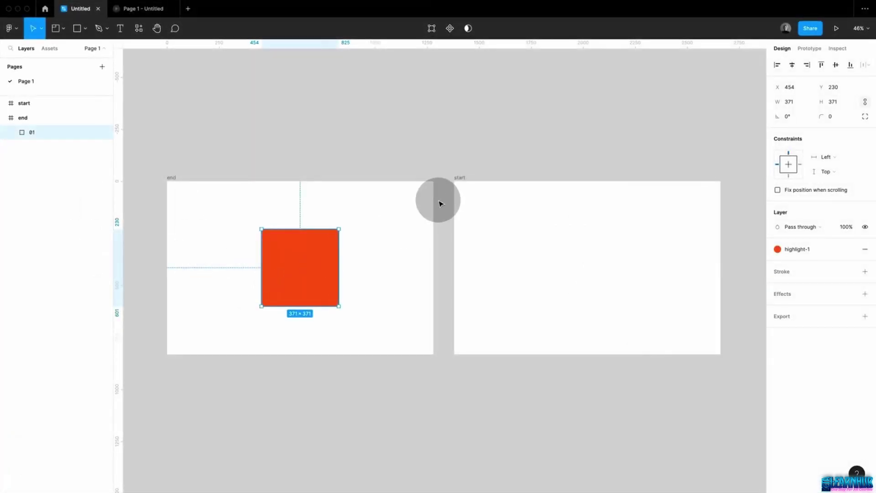
Copy the red square from the end frame into the start frame
key(super+c)
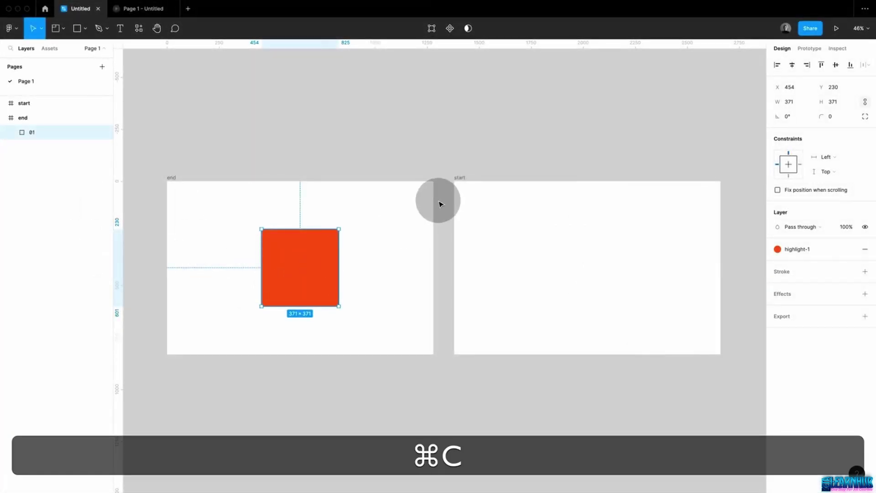
click(461, 178)
key(super+v)
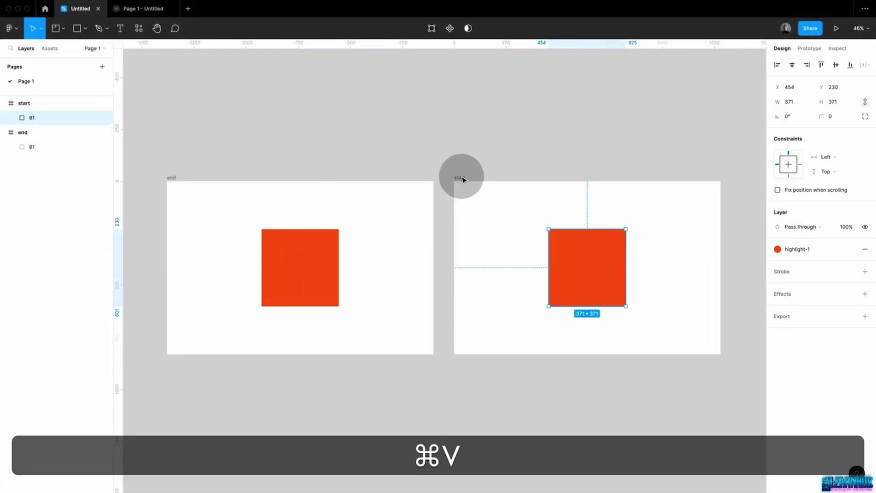
Round the start frame's square into a circle by raising its corner radius to 232
click(579, 275)
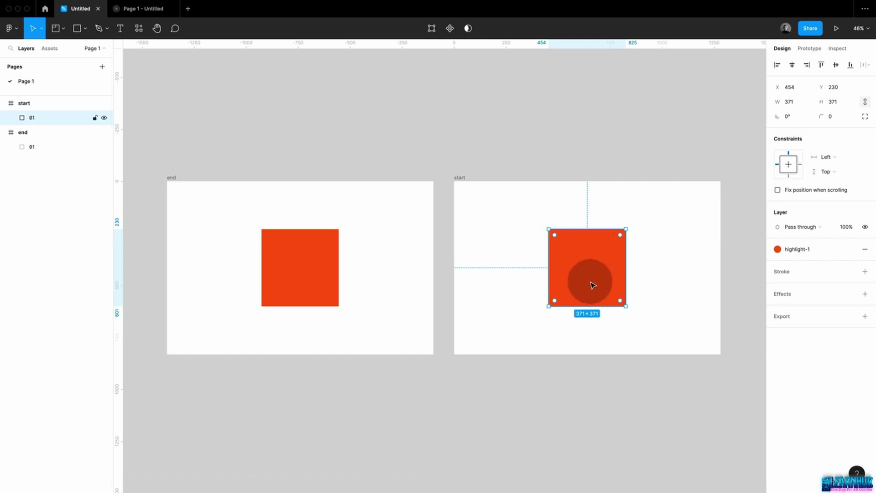
click(835, 118)
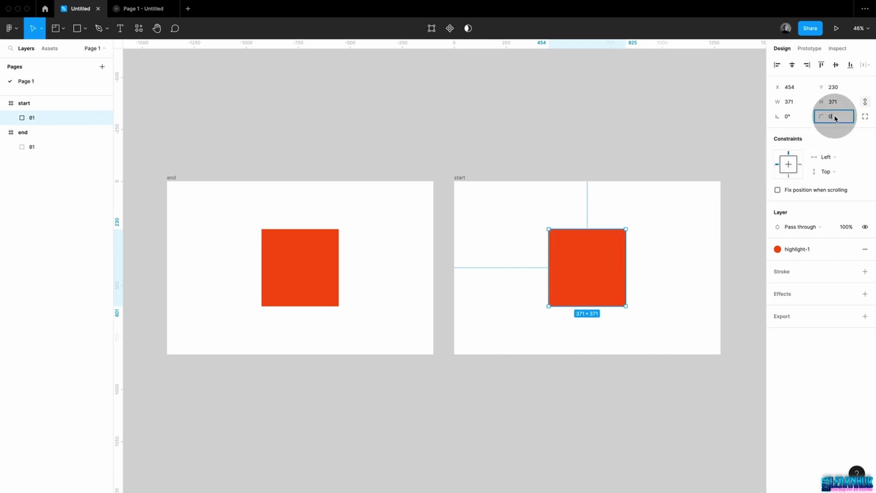
key(shift+Up)
key(shift+Up)
key(shift+Up)
key(shift+Up)
key(shift+Up)
key(shift+Up)
key(shift+Up)
key(shift+Up)
key(shift+Up)
key(shift+Up)
key(shift+Up)
key(shift+Up)
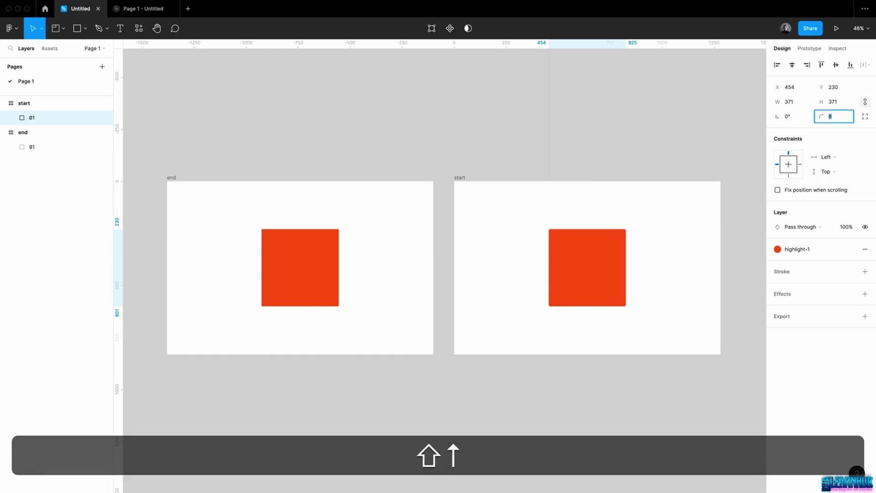
key(shift+Up)
key(shift+Up)
key(shift+Up)
key(shift+Up)
key(shift+Up)
key(shift+Up)
key(shift+Up)
key(shift+Up)
key(shift+Up)
key(shift+Up)
key(shift+Up)
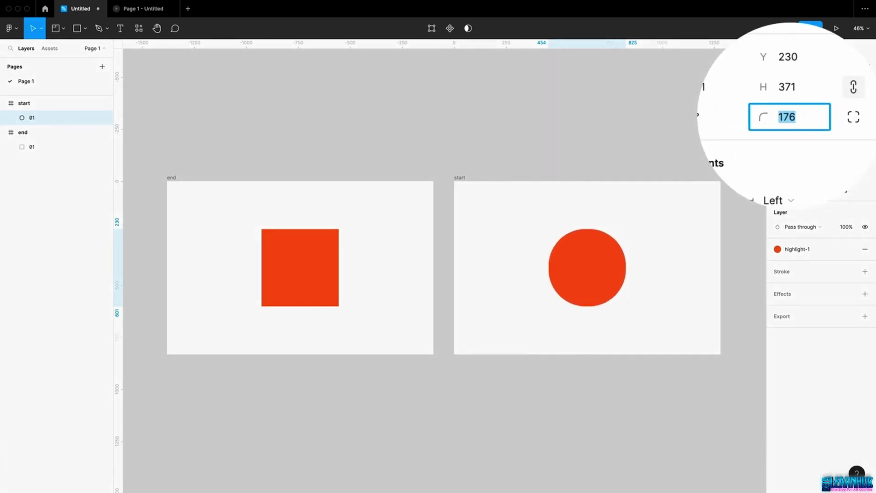
Apply the blue Moonbrand/Website colour style to the rounded shape in the start frame and deselect it
click(783, 251)
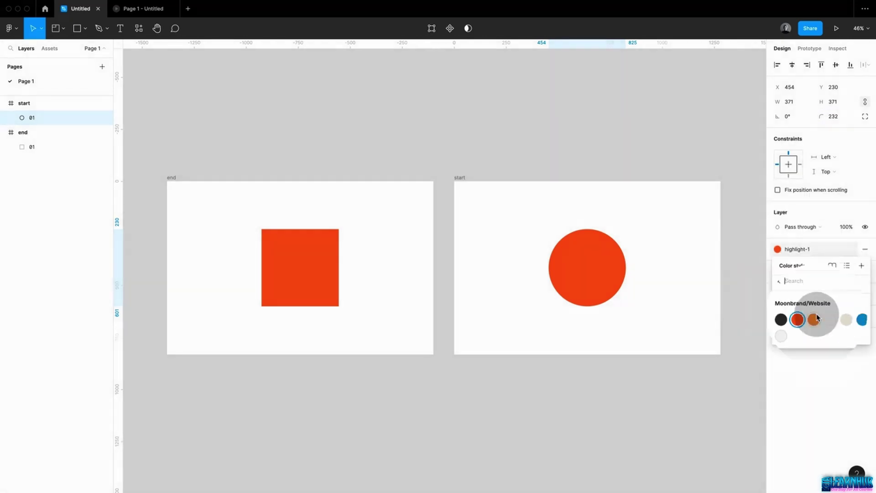
click(856, 316)
click(595, 172)
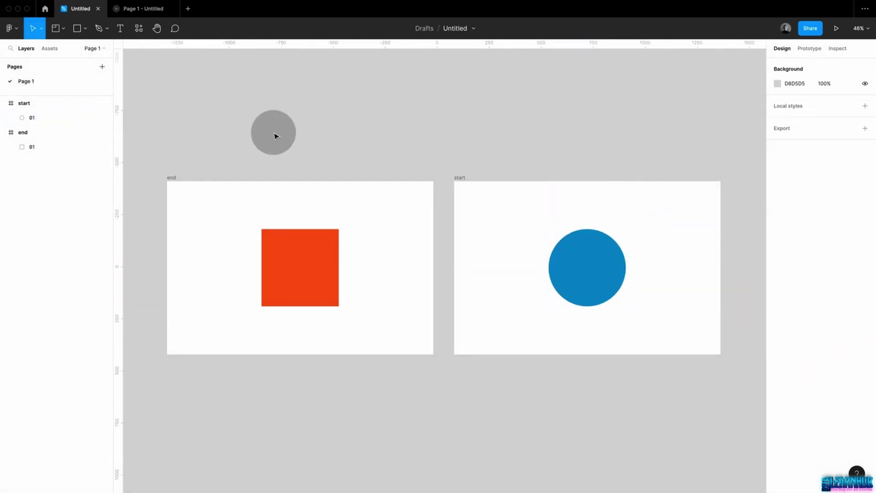
Present the prototype, switch between the square and the circle several times to test the morph, and return to the design
click(837, 29)
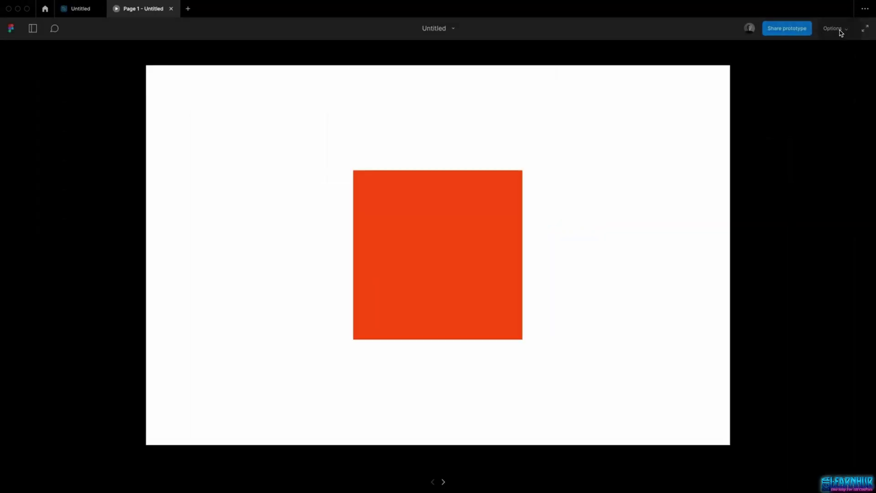
click(456, 251)
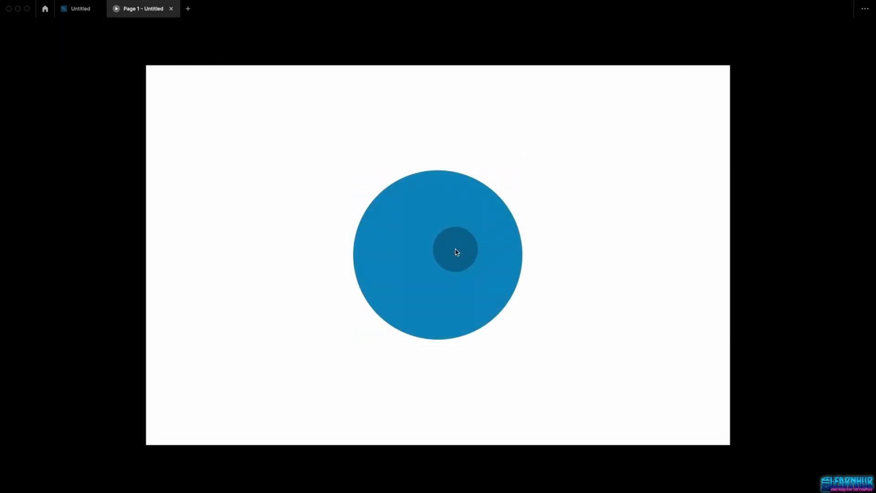
click(456, 251)
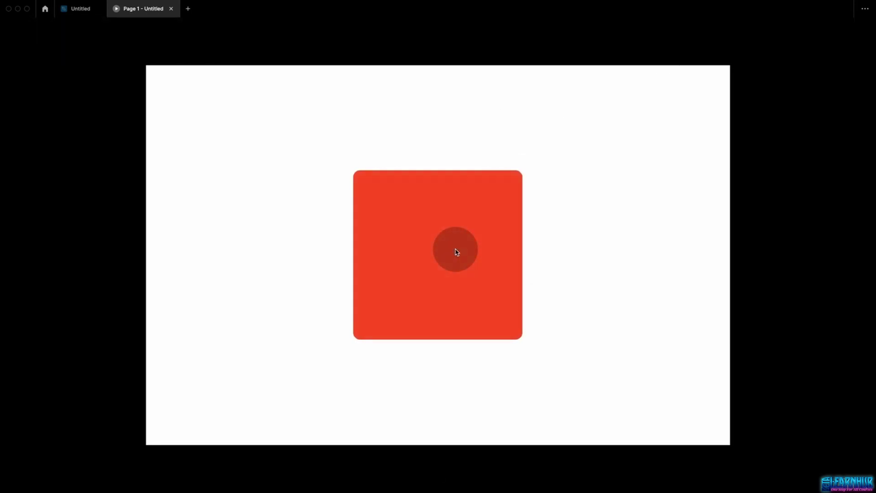
click(455, 249)
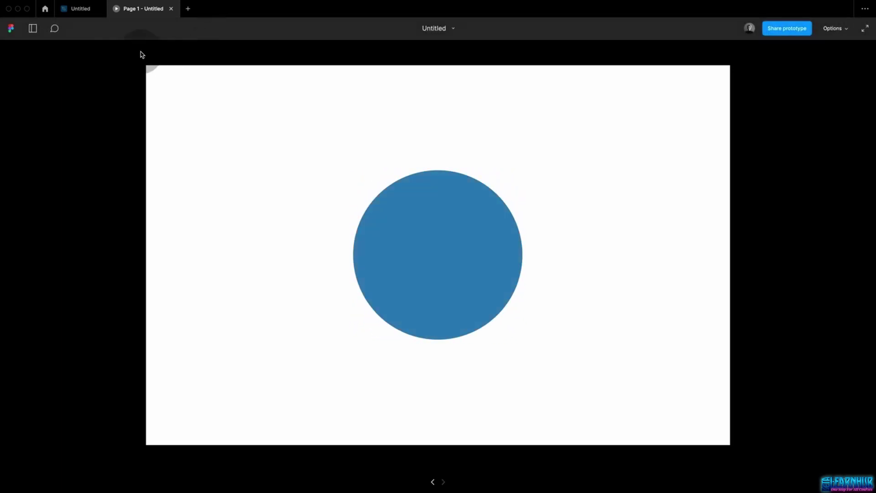
click(90, 16)
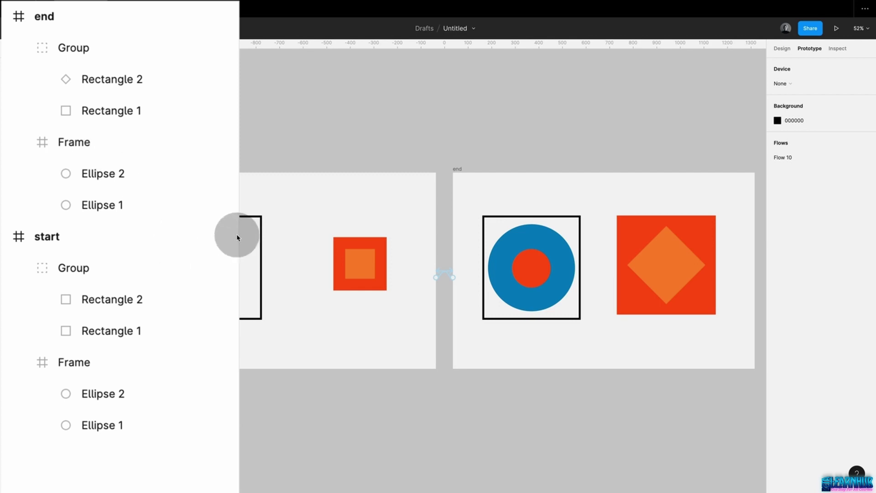
Inspect the start frame's nested Frame and Group, play their transition in the prototype, and return to the design
click(224, 270)
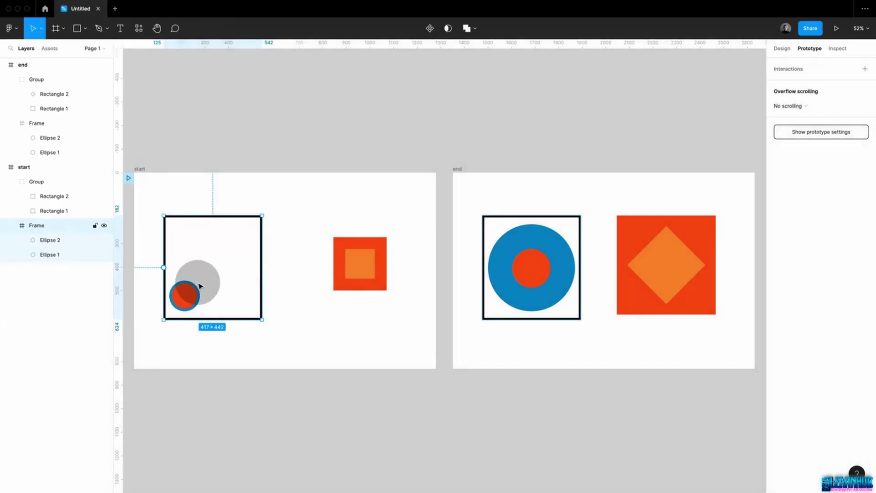
click(352, 265)
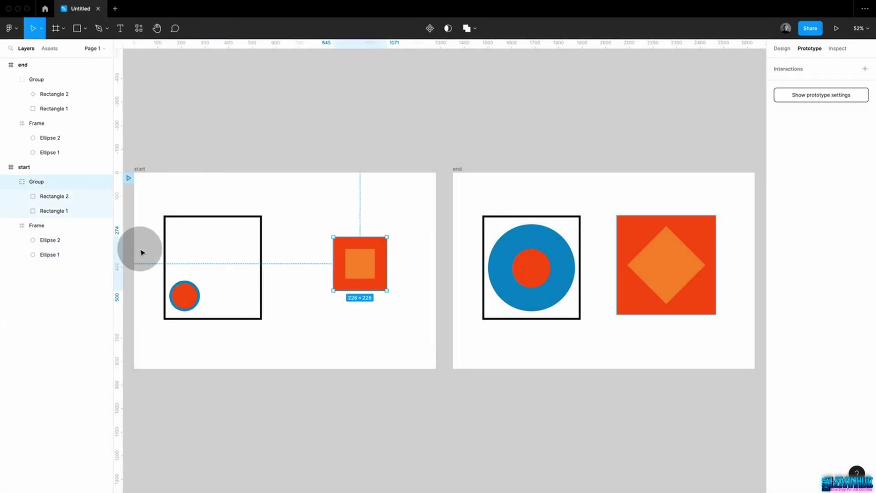
click(440, 150)
click(836, 29)
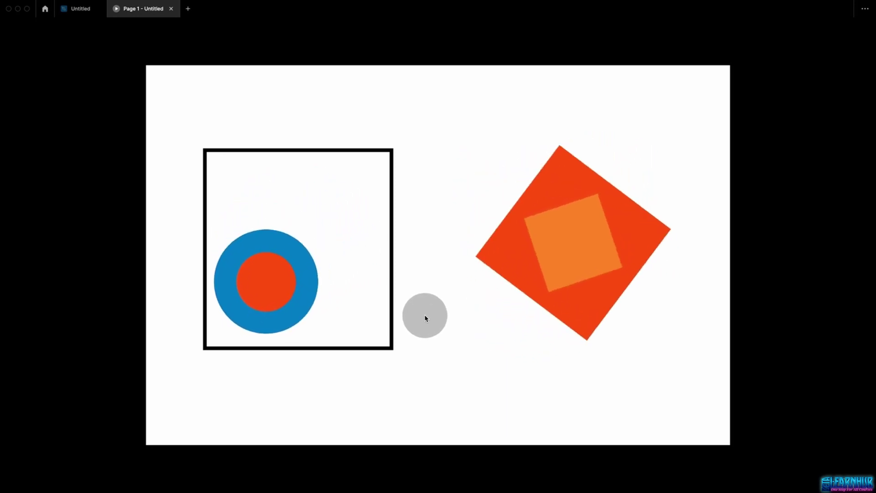
click(85, 11)
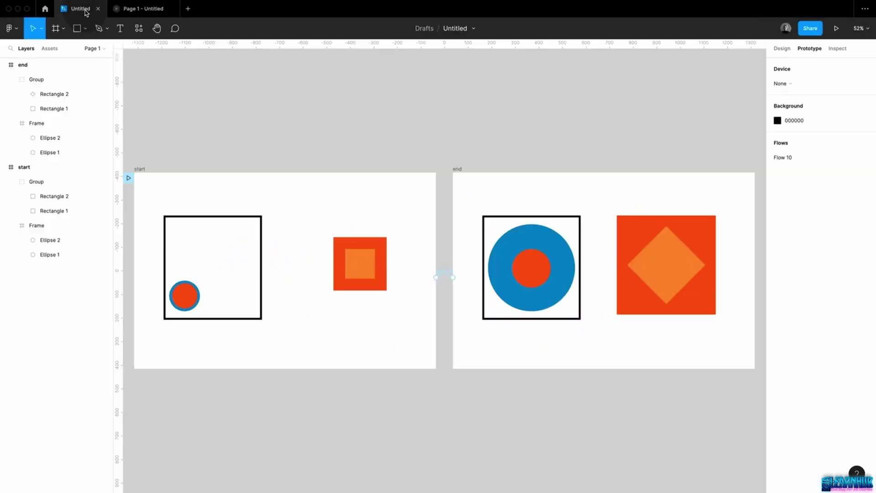
Rename the start frame's Group layer as GroupX and its Frame layer as FrameZ
double_click(42, 181)
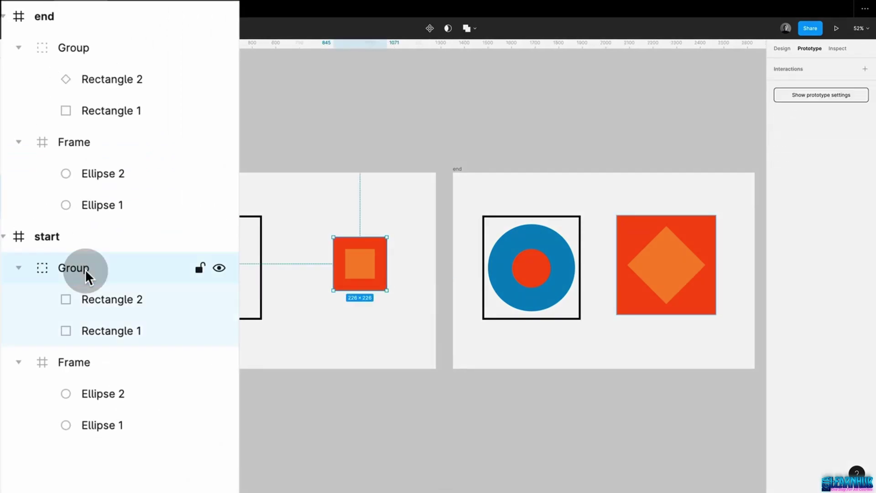
click(51, 182)
text(X)
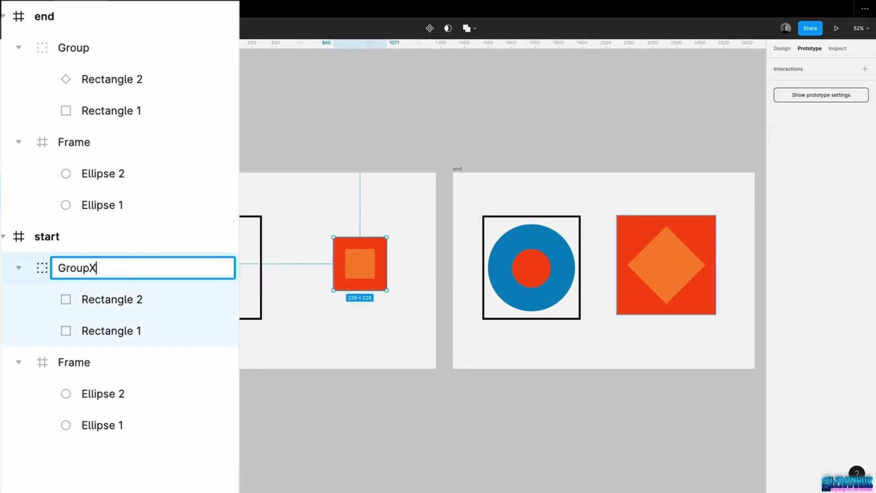
double_click(96, 357)
click(104, 359)
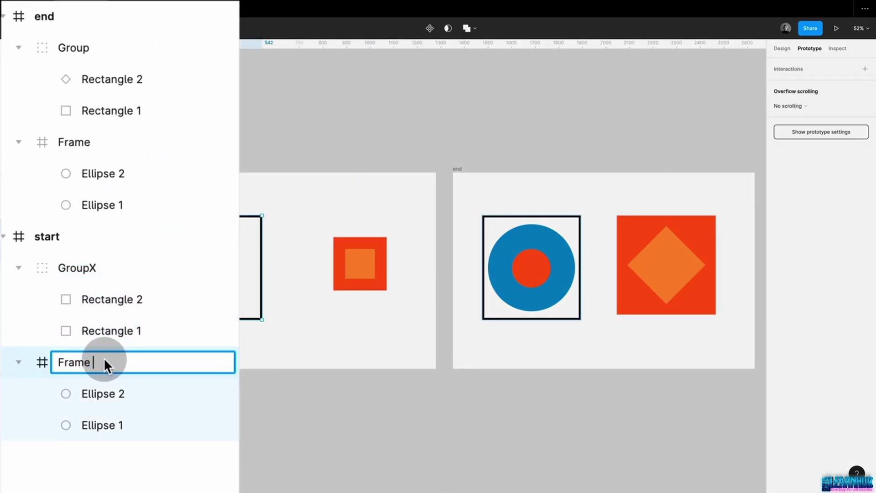
text(Z)
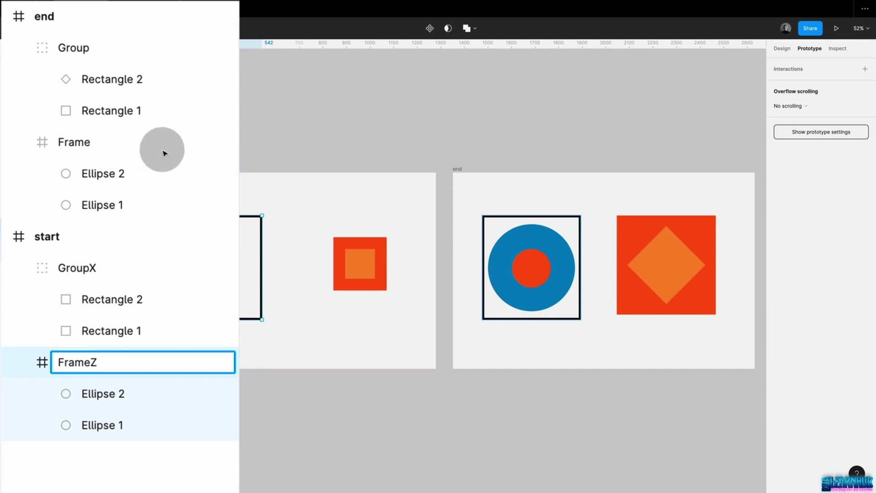
click(179, 143)
Present the prototype to test the transition with mismatched parent layer names, and return to the design
click(836, 29)
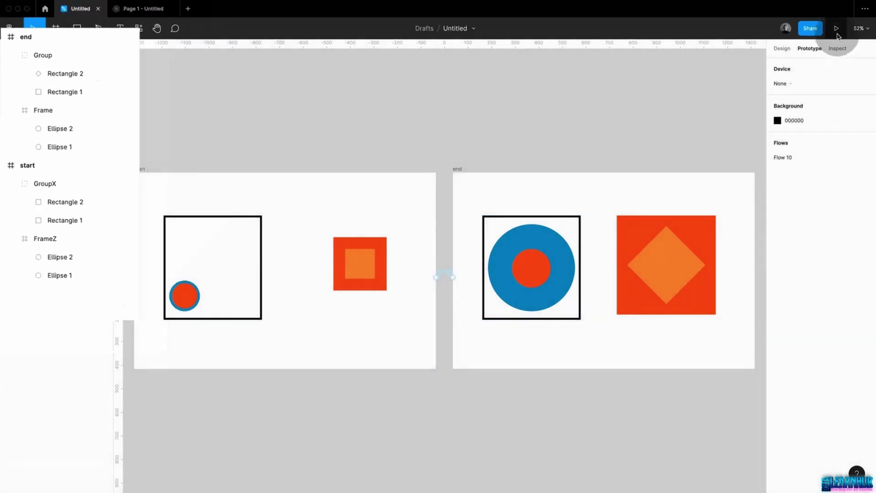
click(482, 180)
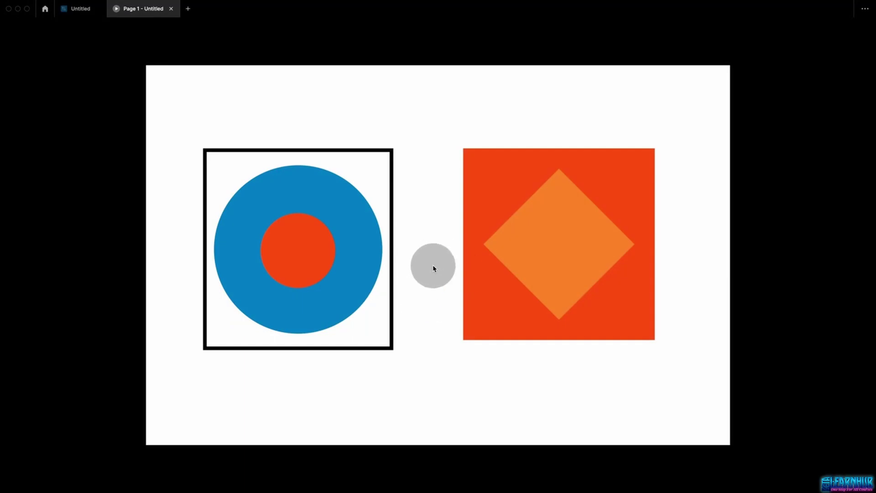
click(78, 9)
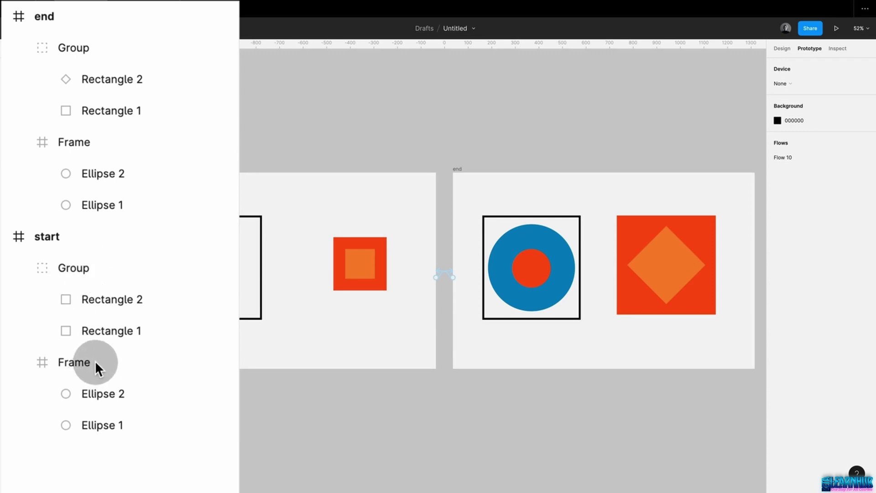
Rename Ellipse 2 inside the start frame's Frame as Ellipse 2x
double_click(95, 361)
click(124, 362)
click(135, 389)
double_click(135, 389)
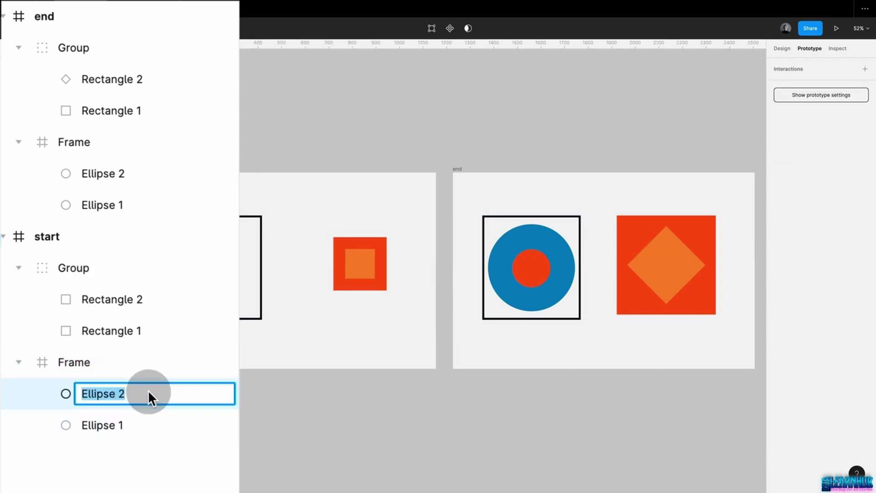
click(148, 390)
text(x)
Rename the two rectangles in the start frame's Group as Rectangle 2x and Rectangle 1x
click(168, 305)
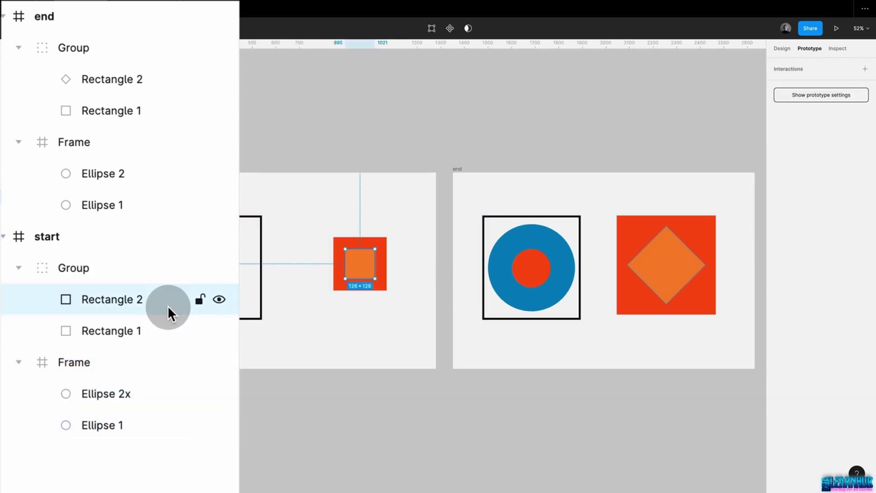
double_click(168, 306)
click(161, 305)
text(x)
double_click(158, 329)
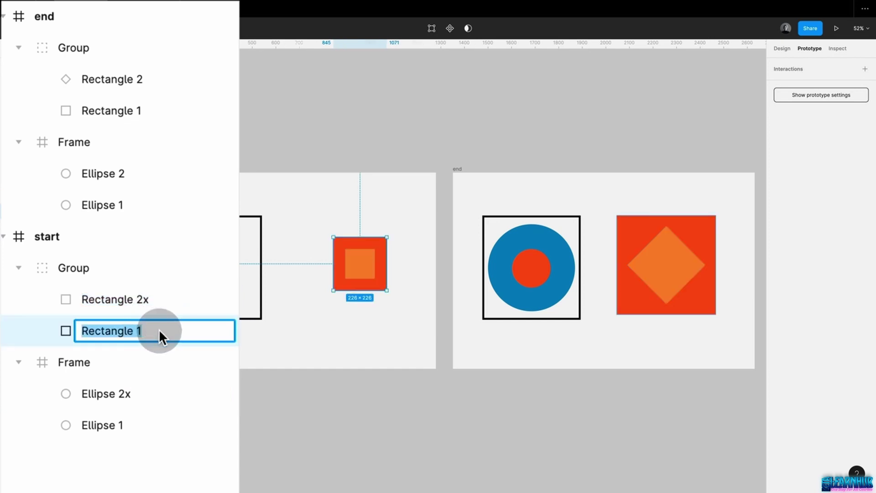
click(159, 330)
text(x)
Rename Ellipse 1 inside the start frame's Frame as Ellipse 1x
double_click(140, 420)
click(140, 421)
text(x)
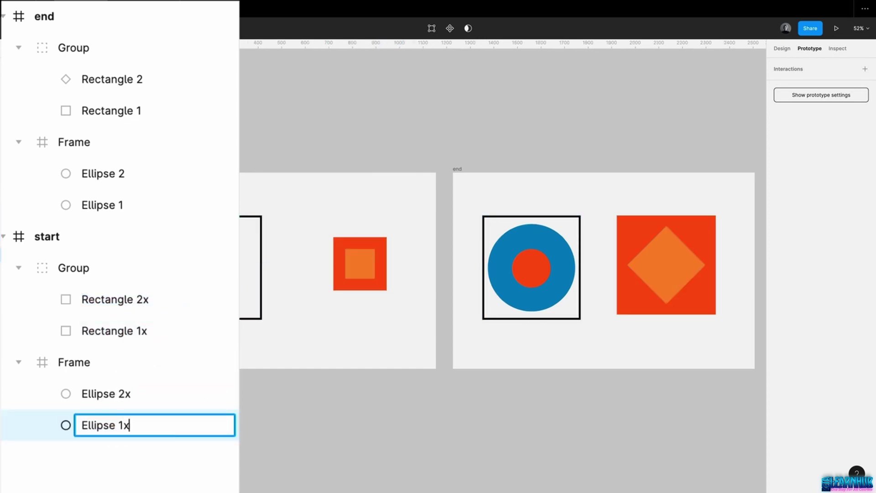
click(255, 146)
Present the prototype and trigger the transition to test it with mismatched child layer names
click(837, 28)
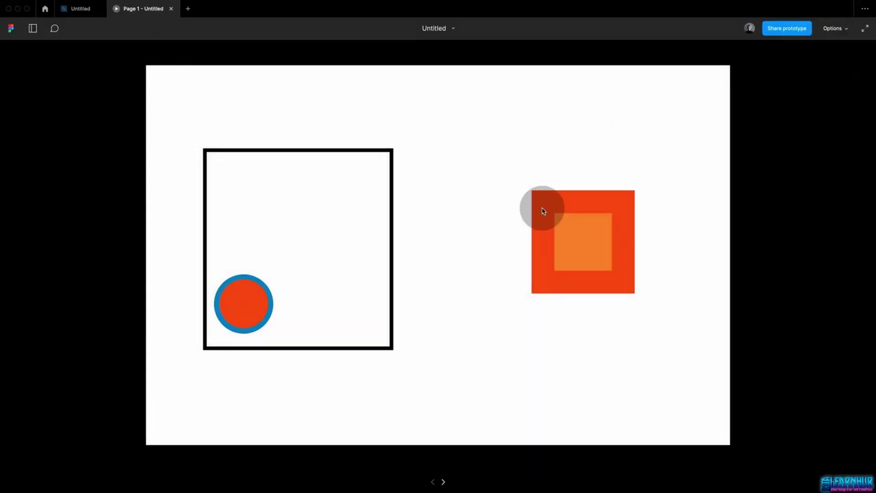
click(543, 211)
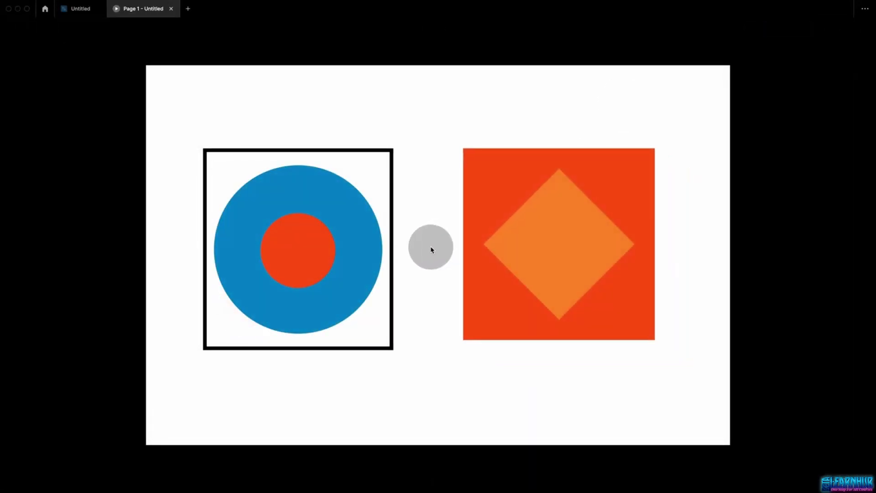
Trigger the prototype transition once more in the presentation and return to the design file
click(432, 250)
click(79, 11)
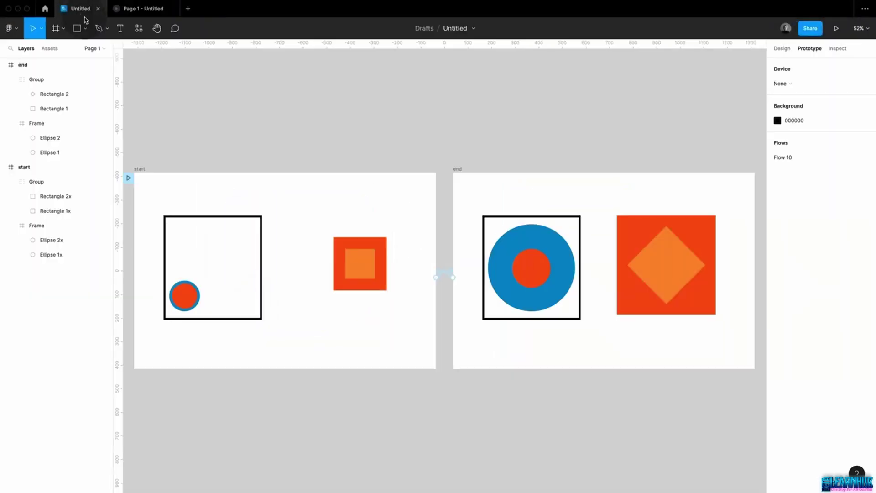
click(201, 123)
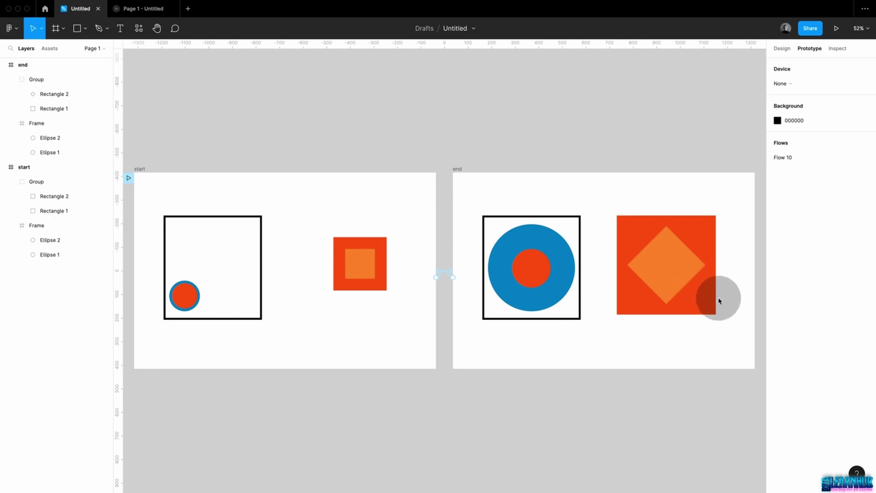
Rename the orange diamond Rectangle 2 inside the end frame's Group as Rectangle 2xx
double_click(676, 275)
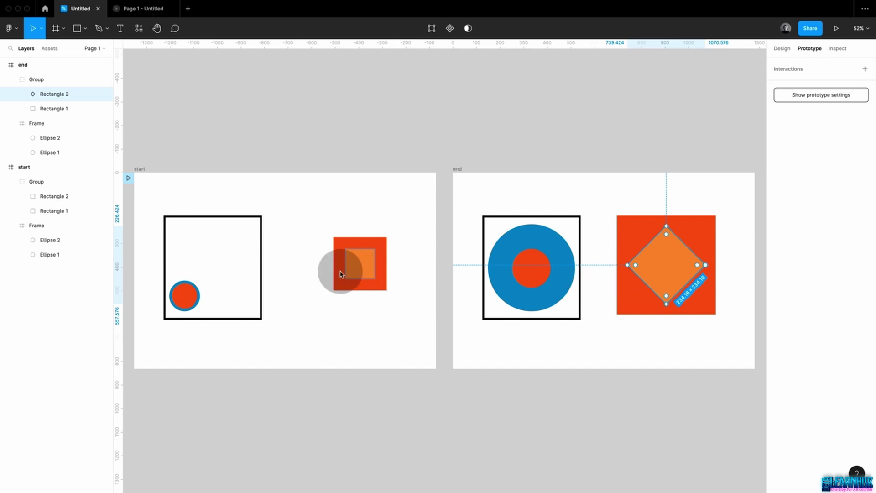
double_click(81, 94)
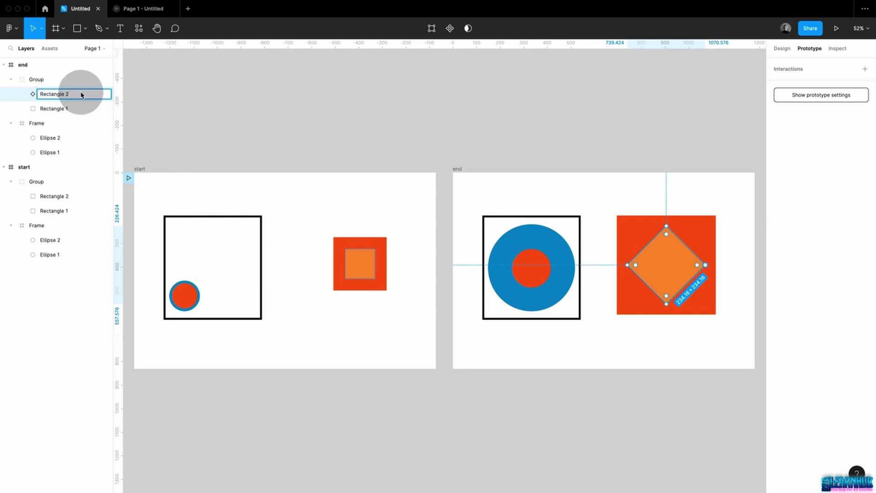
text(xx)
click(336, 160)
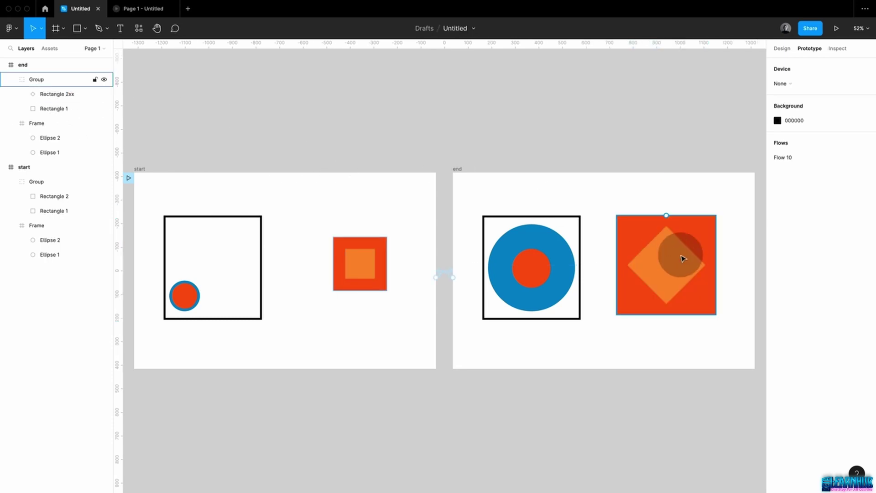
Restore the orange diamond's layer name in the end frame's Group to Rectangle 2
double_click(677, 264)
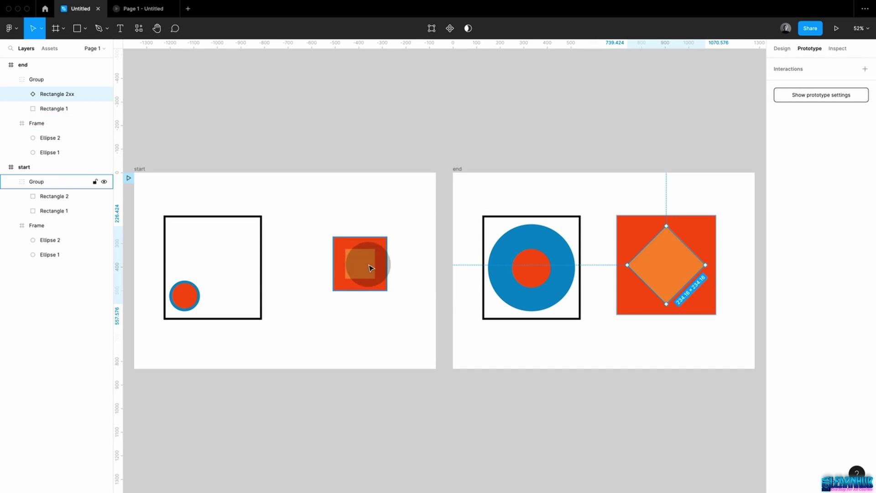
double_click(74, 95)
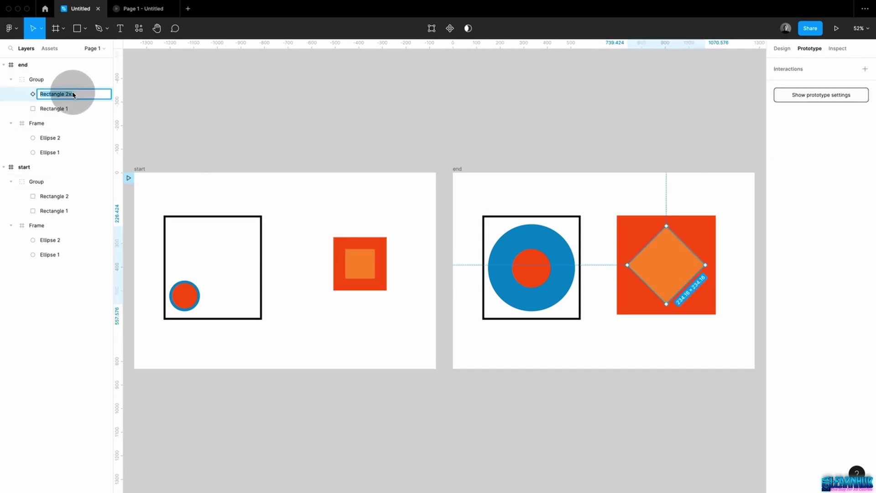
drag(72, 96, 90, 96)
key(BackSpace)
key(Return)
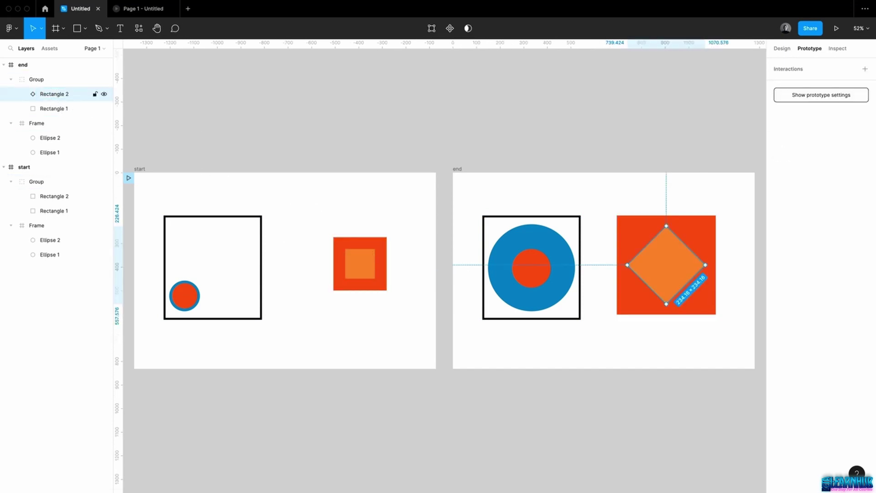
click(370, 207)
click(645, 265)
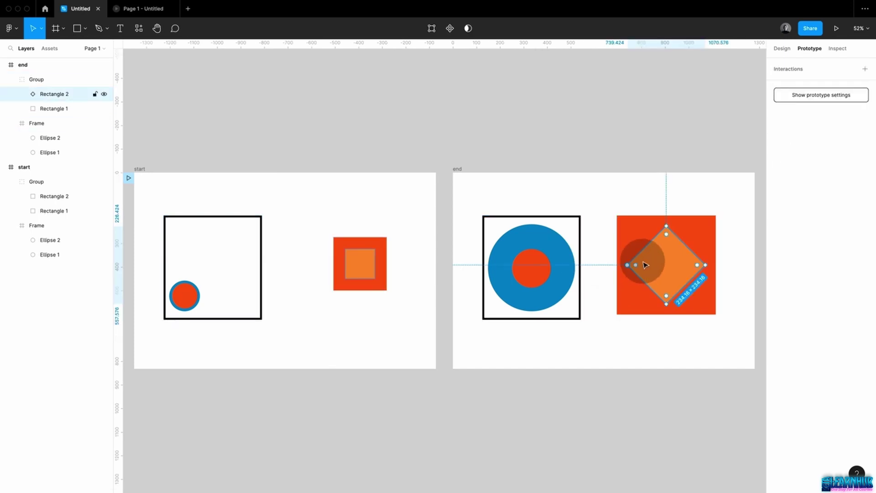
click(632, 202)
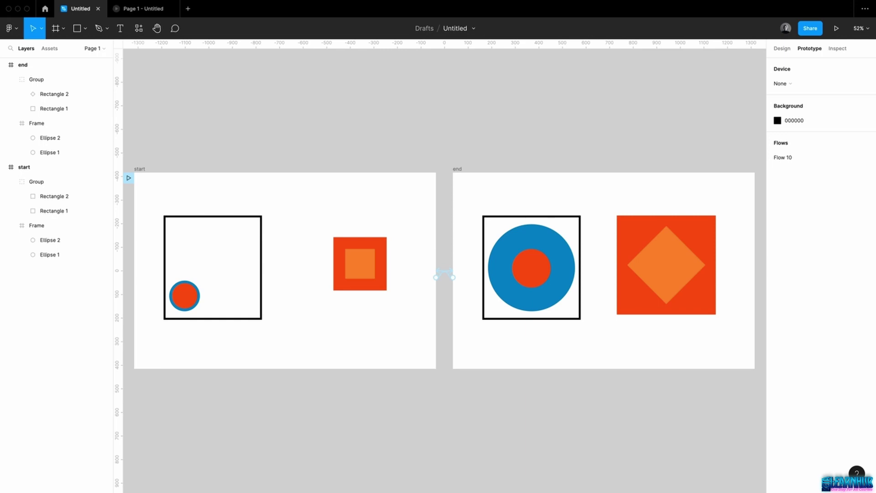
click(525, 375)
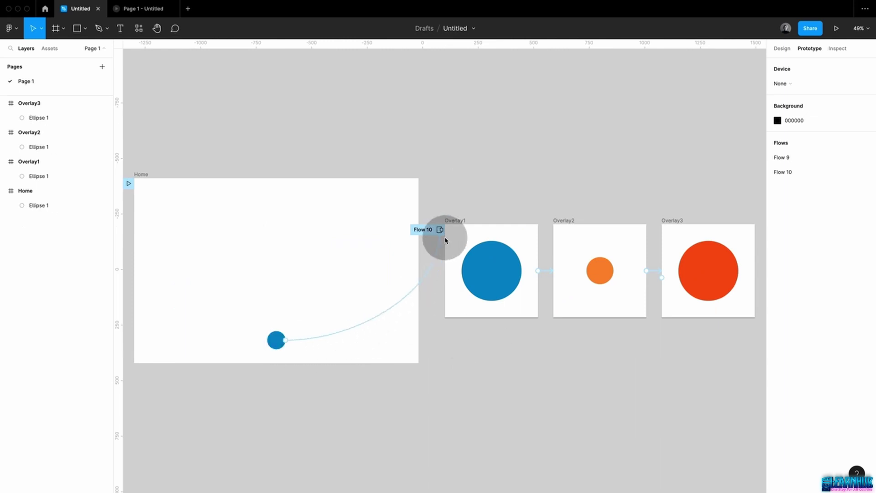
Set the animation of the Home circle's open-overlay interaction to Dissolve
click(417, 287)
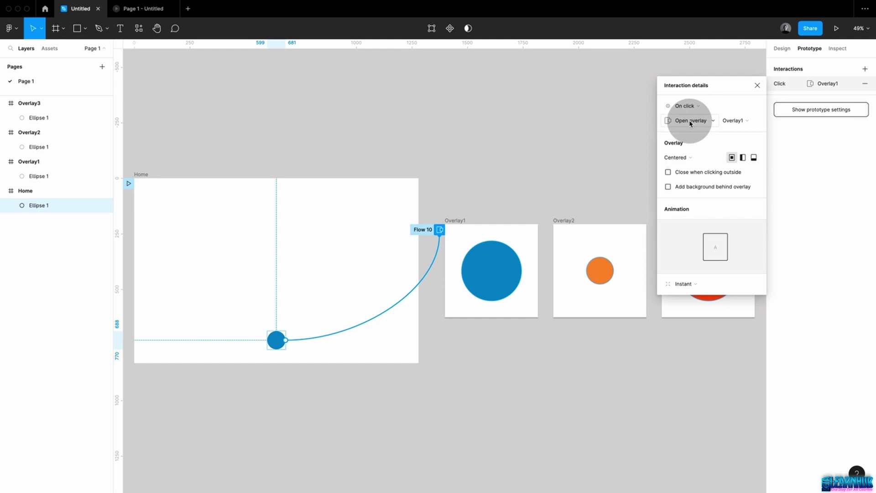
click(681, 282)
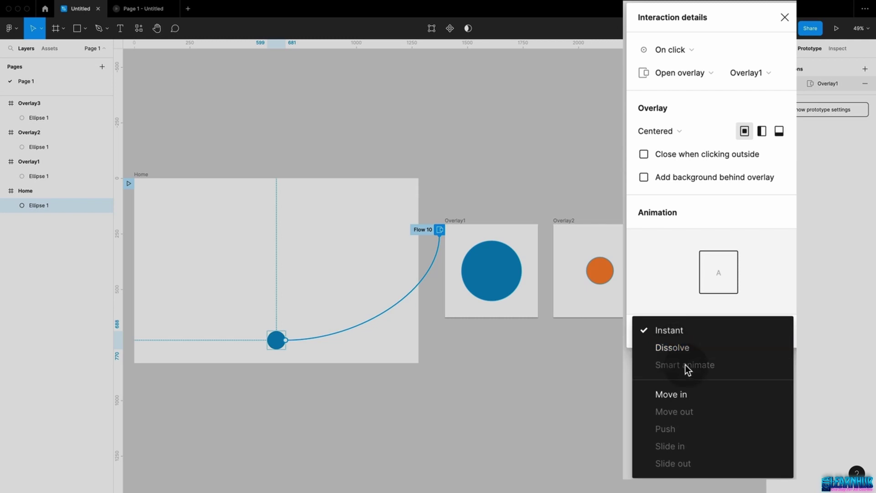
click(678, 349)
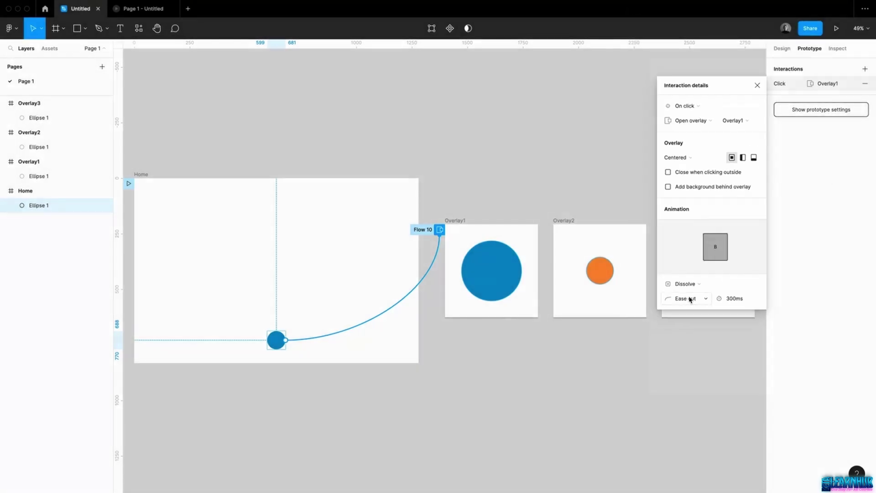
click(685, 334)
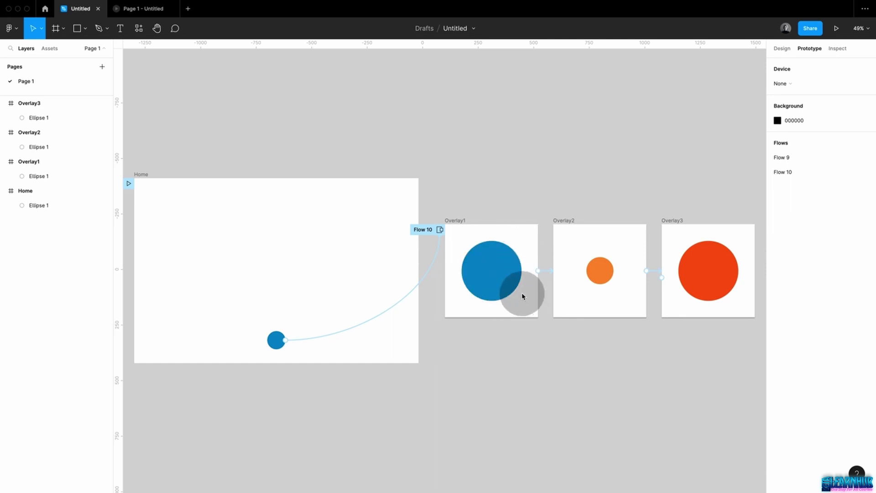
Review the animation options of Overlay1's swap-overlay interaction to Overlay2, keeping Smart animate selected
drag(550, 274, 554, 274)
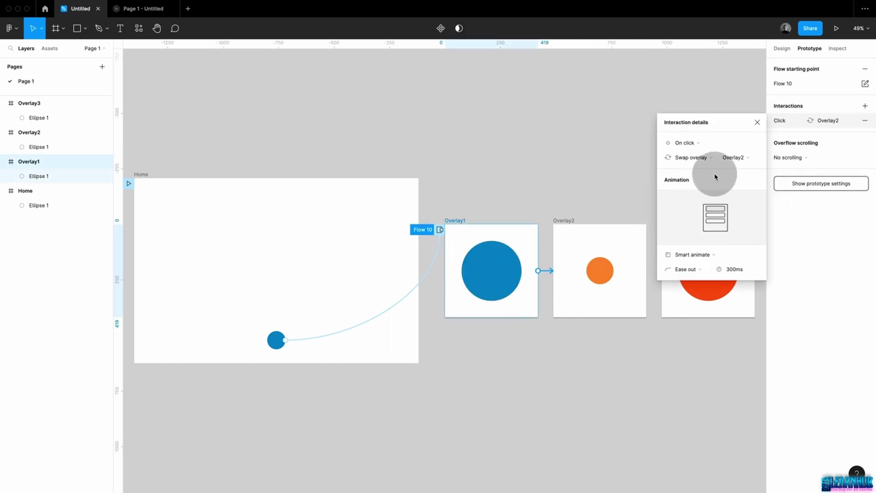
click(694, 253)
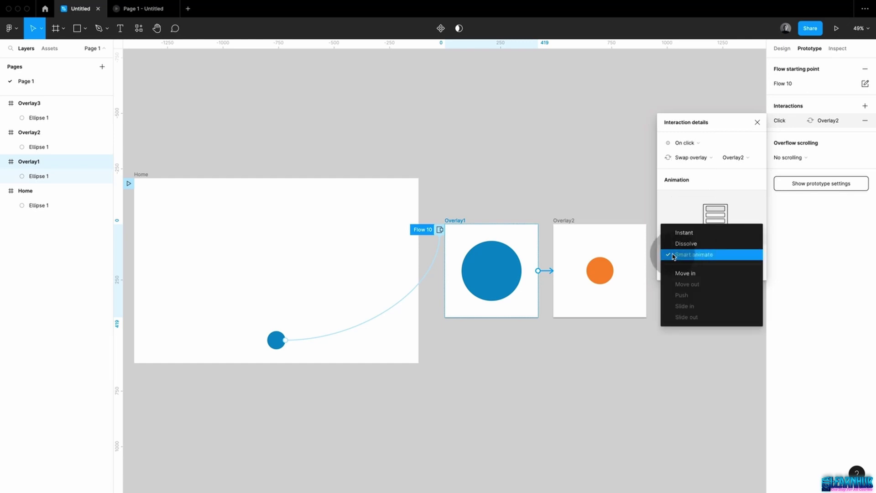
click(712, 256)
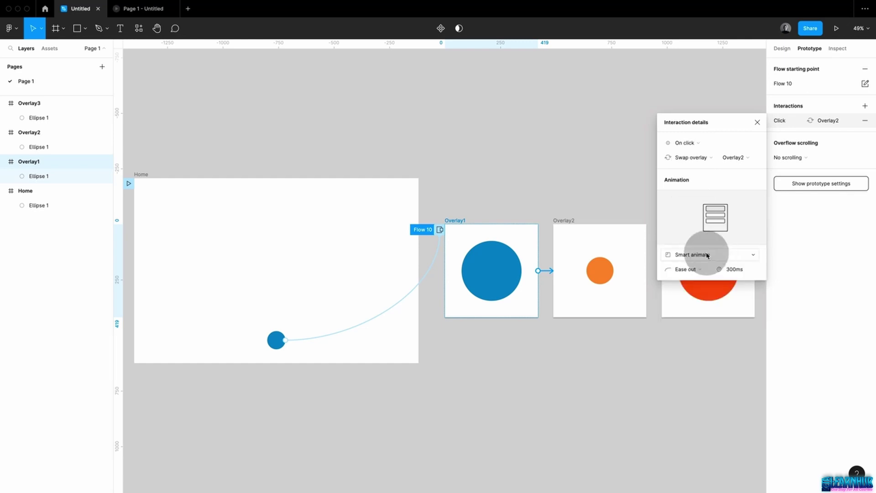
click(757, 124)
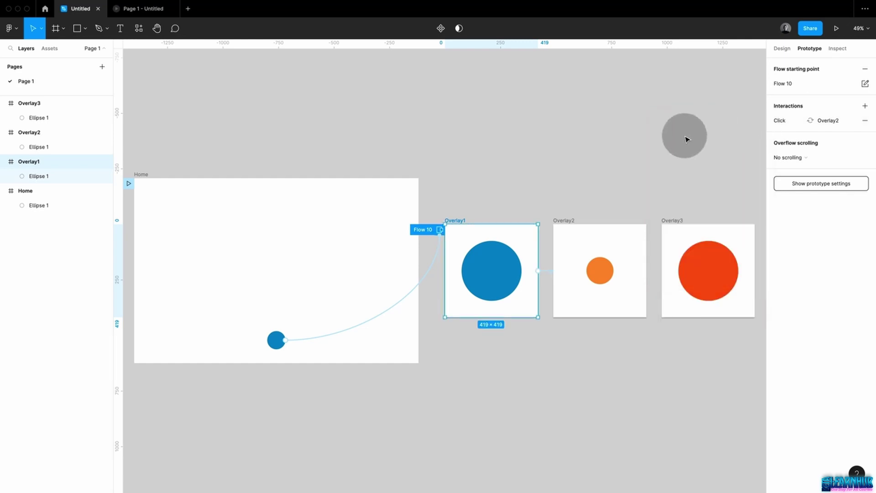
Present the Home flow, open the overlay from the blue circle and trigger the swaps through the three overlays
key(super+alt+Return)
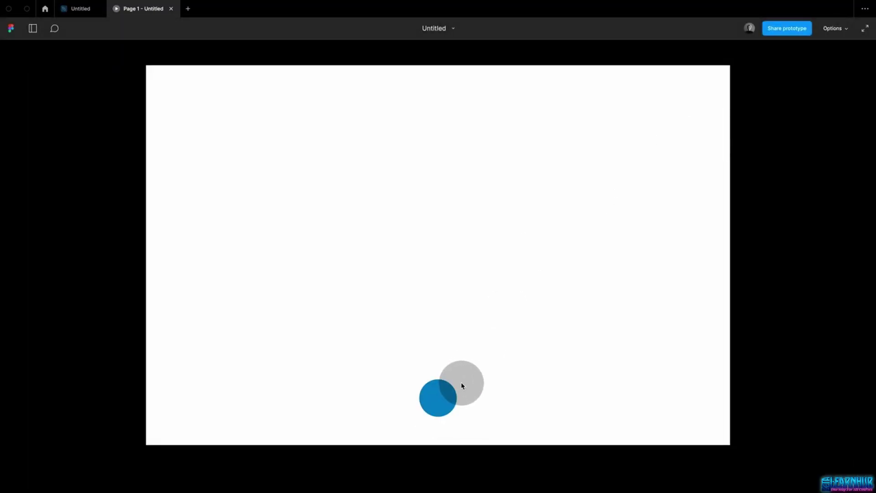
click(437, 401)
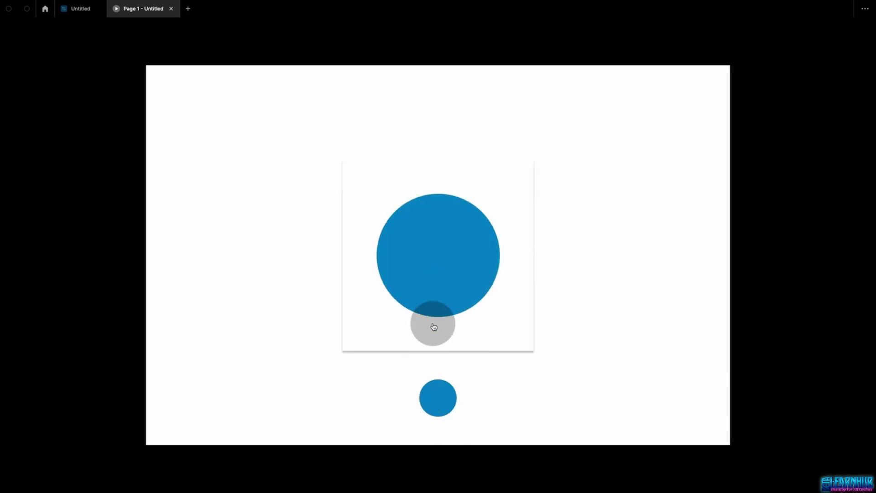
click(455, 273)
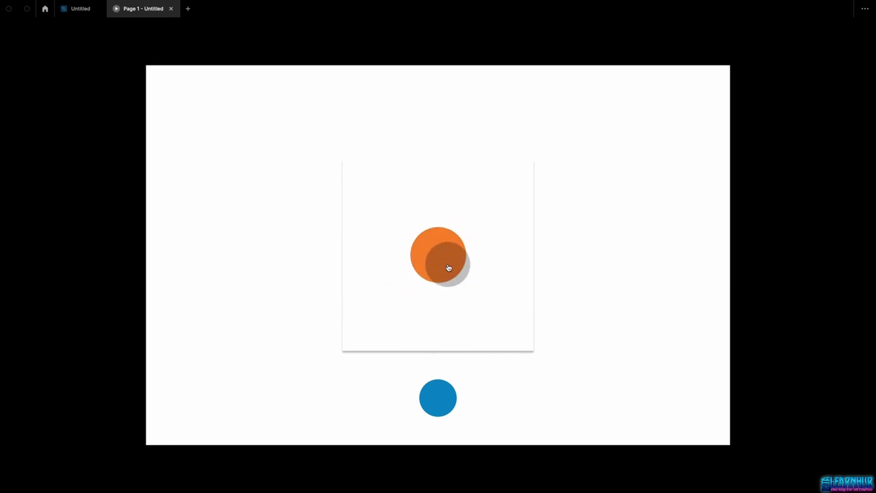
click(449, 267)
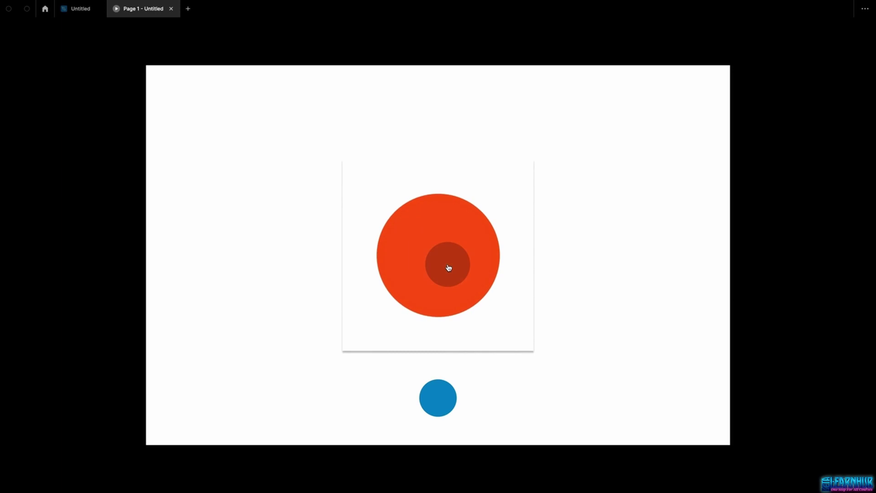
click(448, 267)
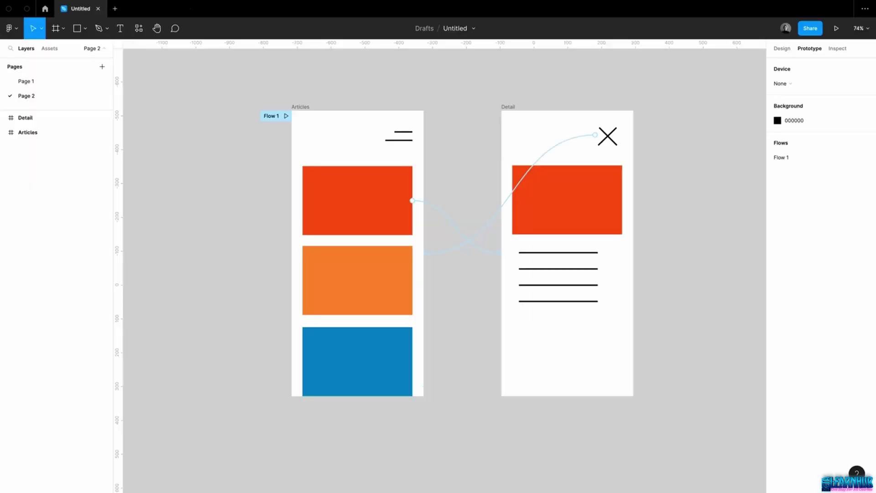
Examine the interaction details of the red article card's link to Detail and the Detail menu's link back to Articles
click(434, 198)
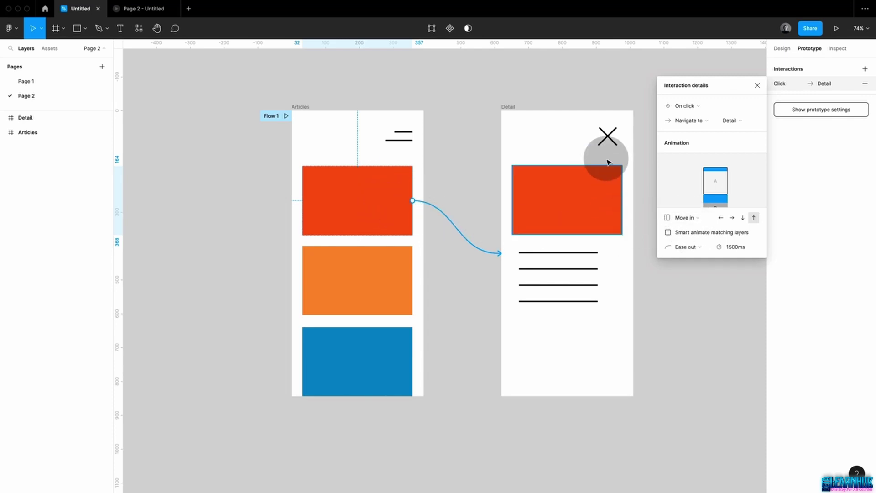
click(601, 139)
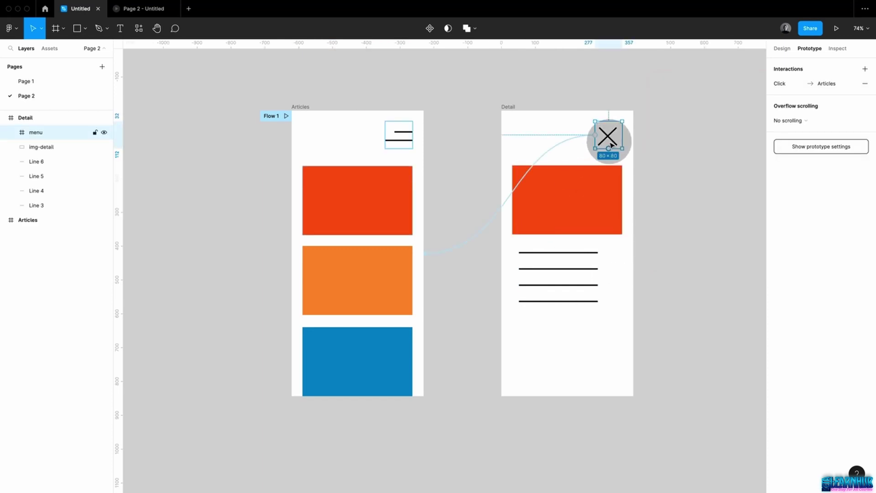
click(565, 146)
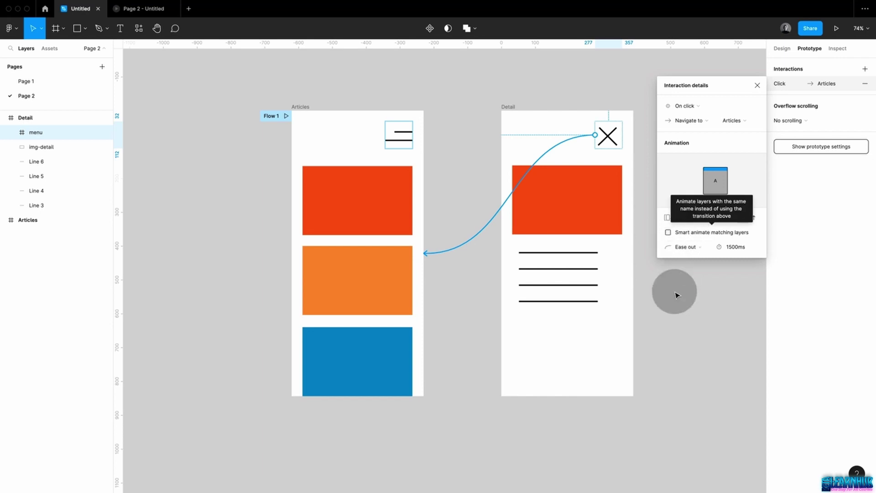
click(669, 290)
Present the prototype from the Articles frame and test opening and closing the red article's Detail screen repeatedly
click(299, 106)
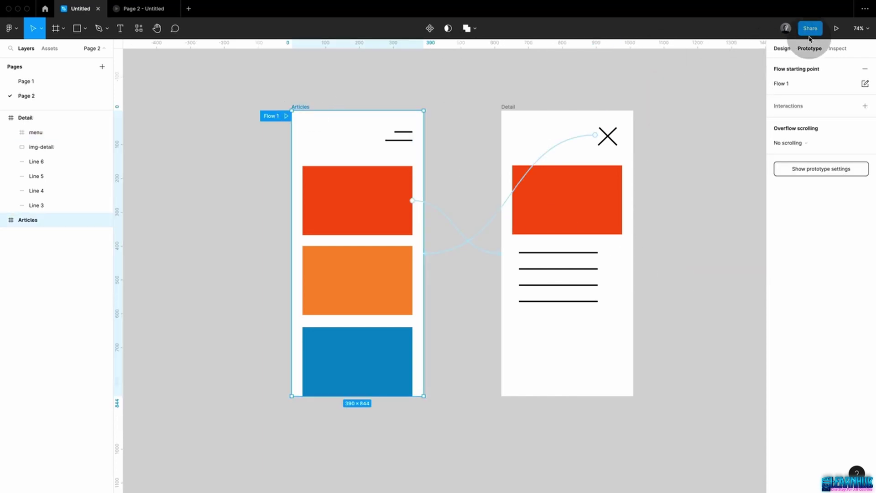
click(838, 29)
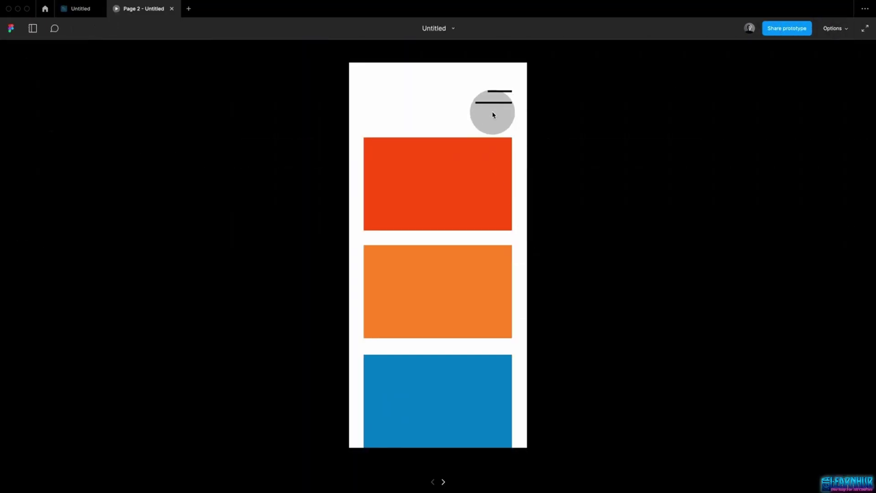
click(472, 178)
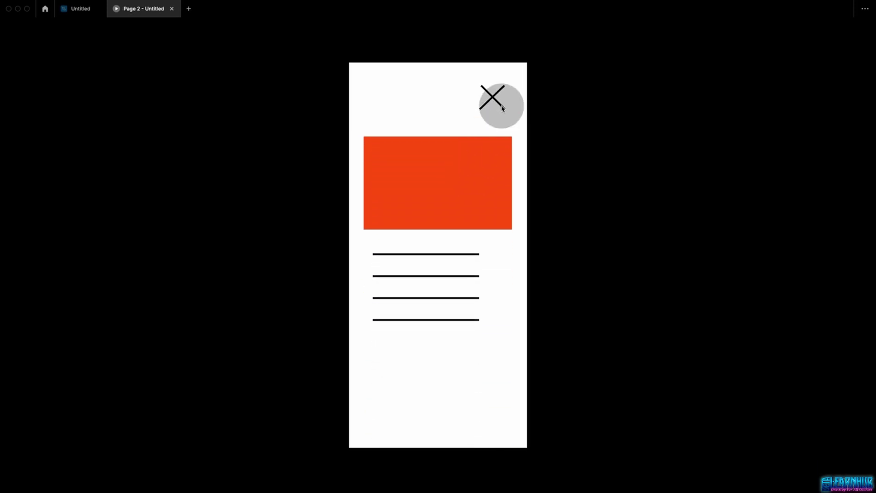
click(493, 99)
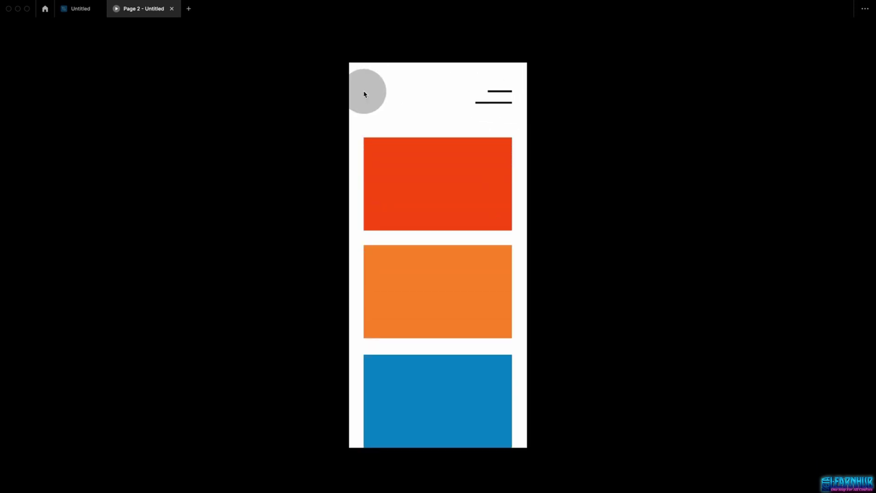
click(425, 180)
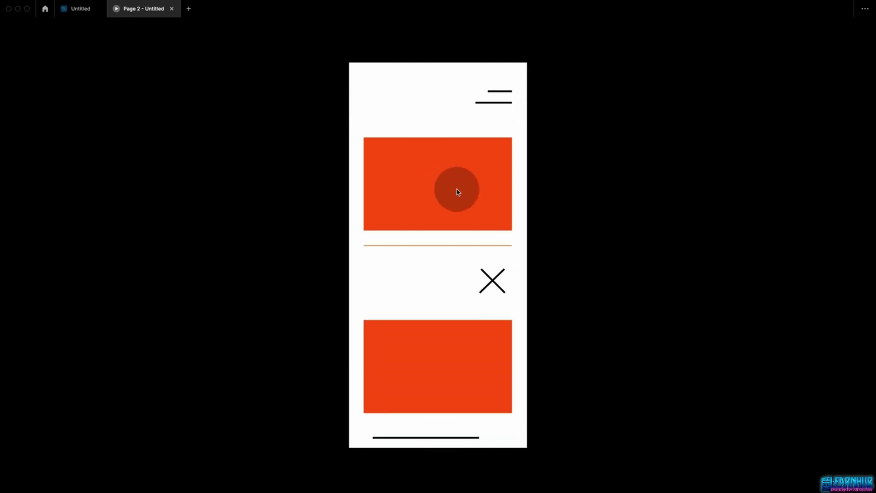
click(494, 103)
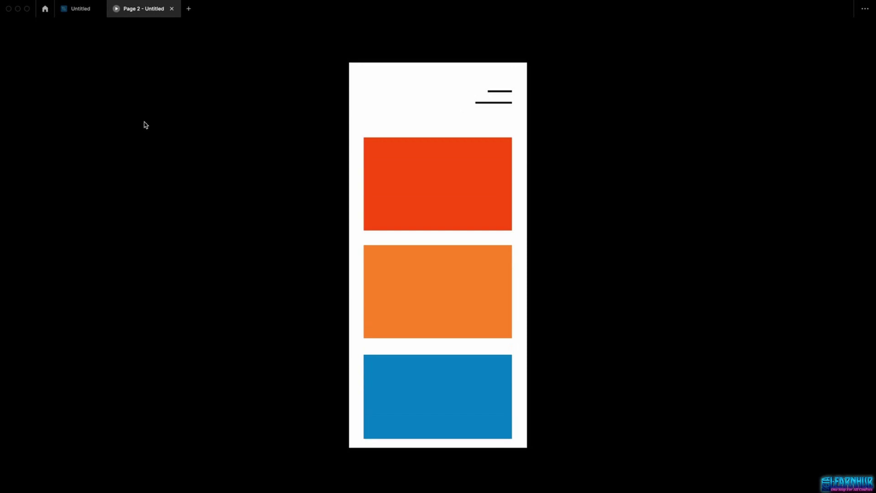
Enable Smart animate matching layers on the red article card's Move in link and on the Detail menu's Move out link
click(71, 13)
click(451, 207)
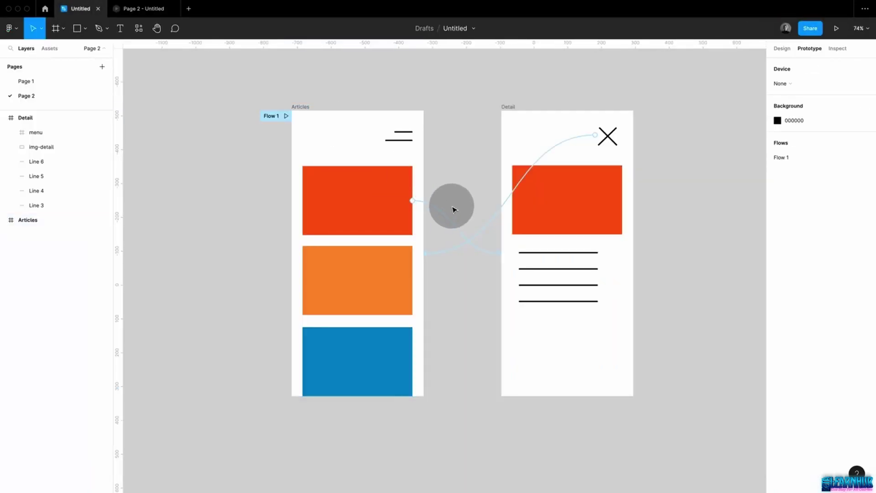
click(449, 218)
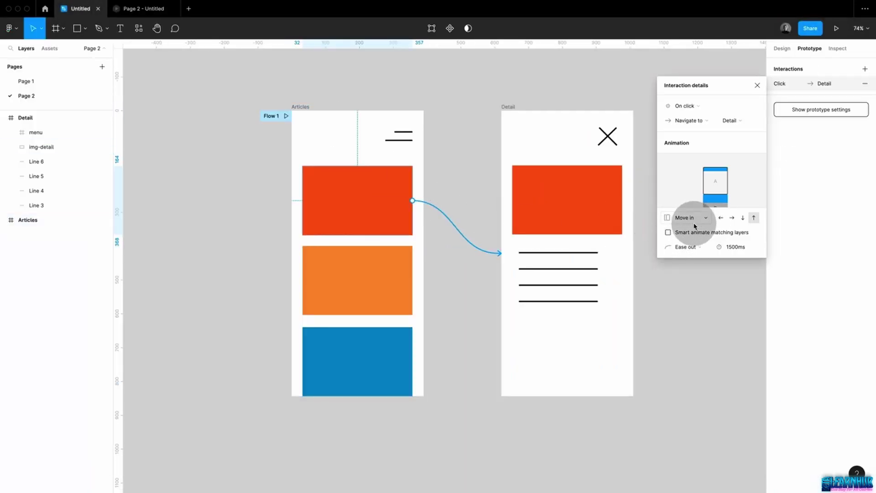
click(608, 137)
click(505, 208)
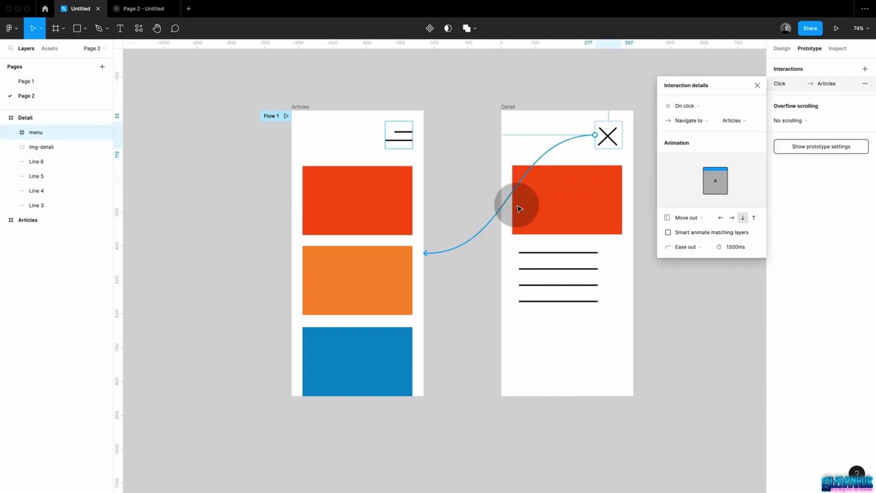
click(668, 232)
click(689, 279)
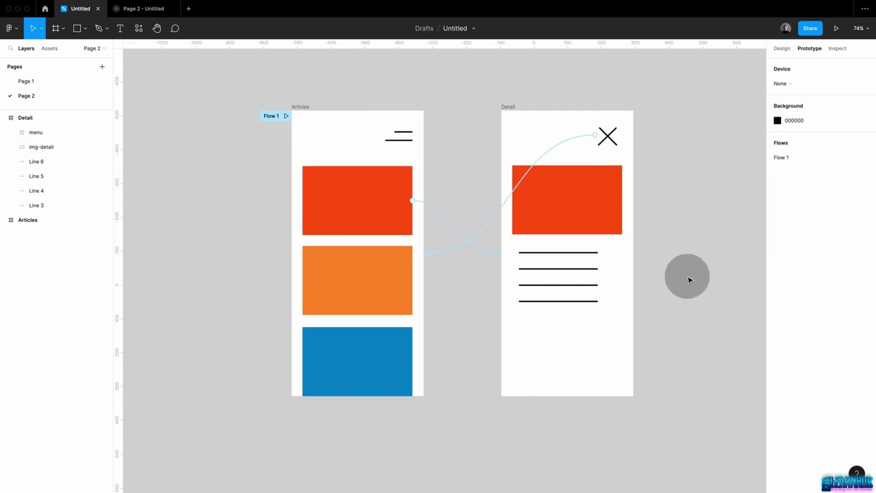
Present the prototype from the Articles frame and test the Detail screen's transitions with matching layers animated
click(302, 107)
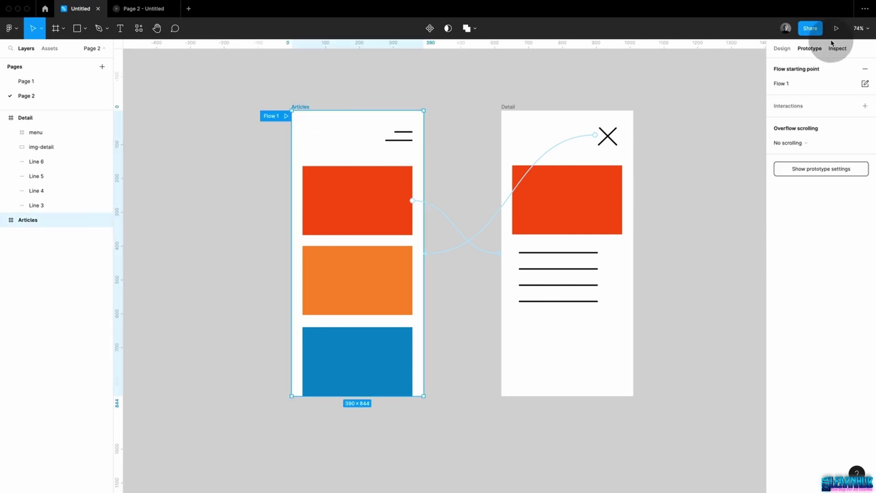
click(836, 29)
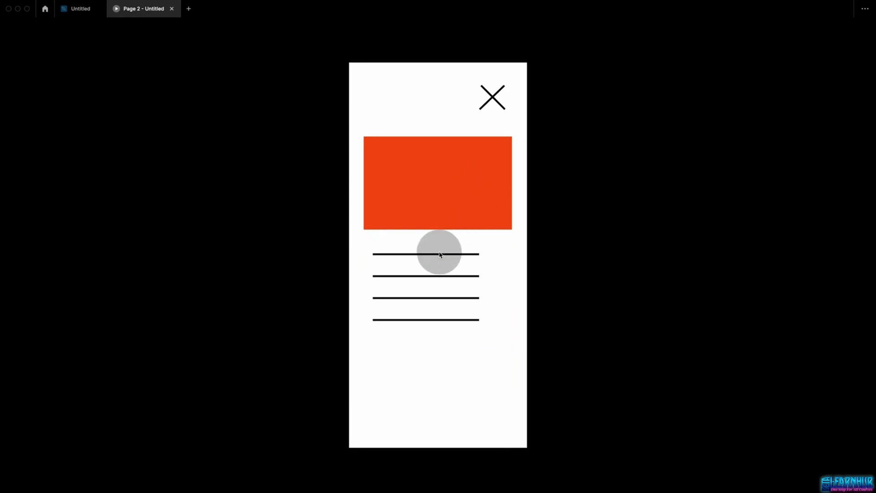
click(465, 196)
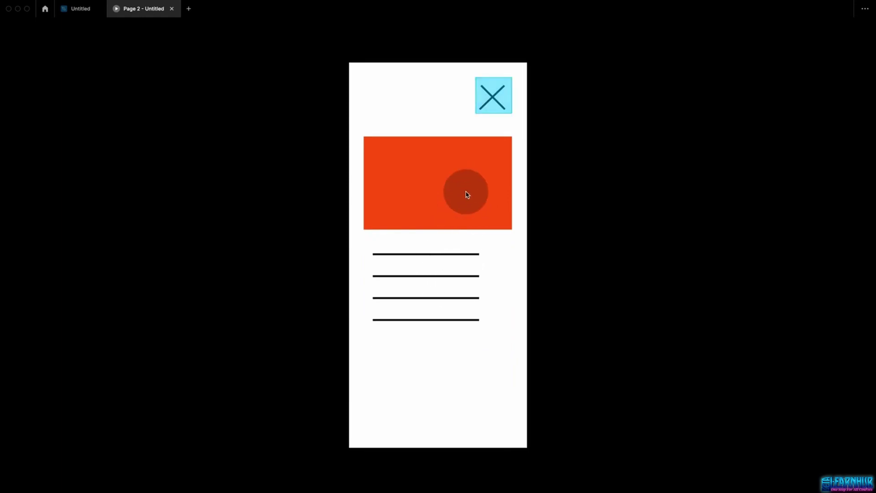
click(497, 102)
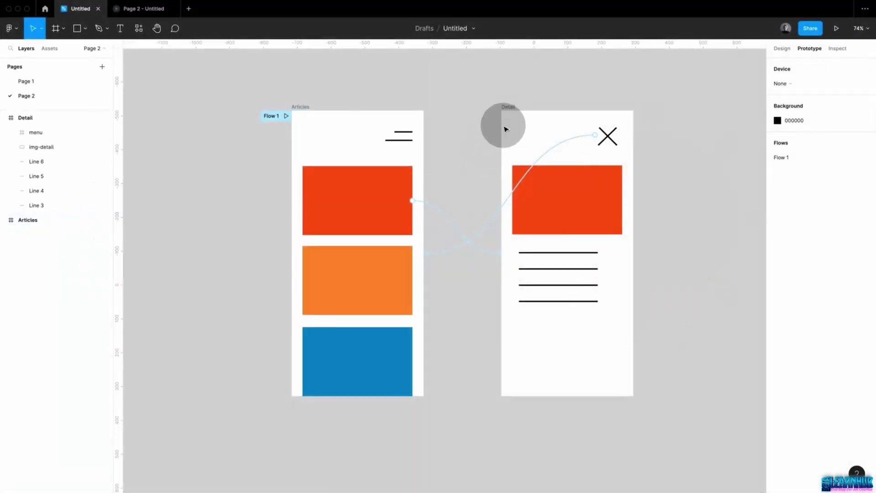
Draw a 390 × 844 rectangle covering the whole Detail frame
click(512, 108)
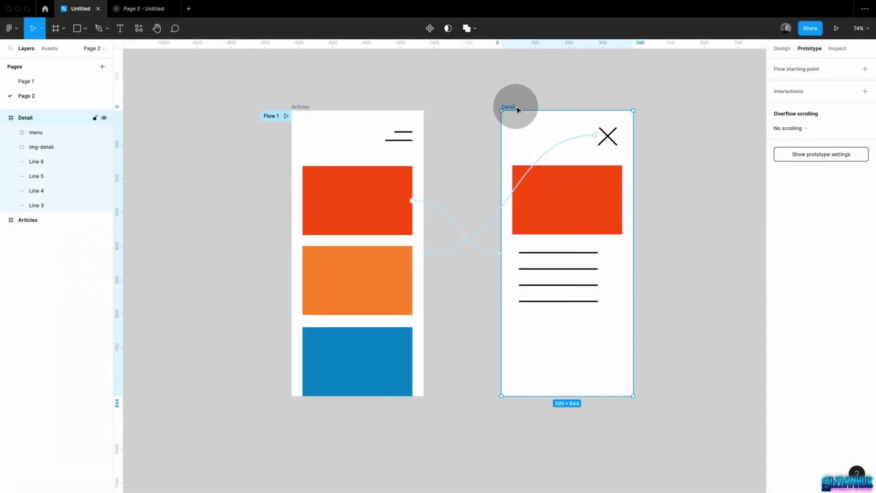
key(r)
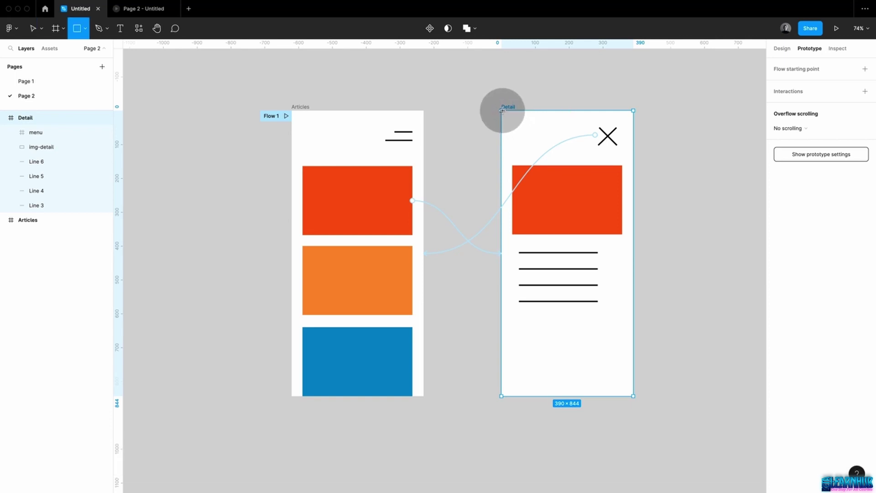
drag(502, 110, 634, 396)
Apply the light-1 colour style to the rectangle and move it beneath all other layers of the Detail frame
click(785, 50)
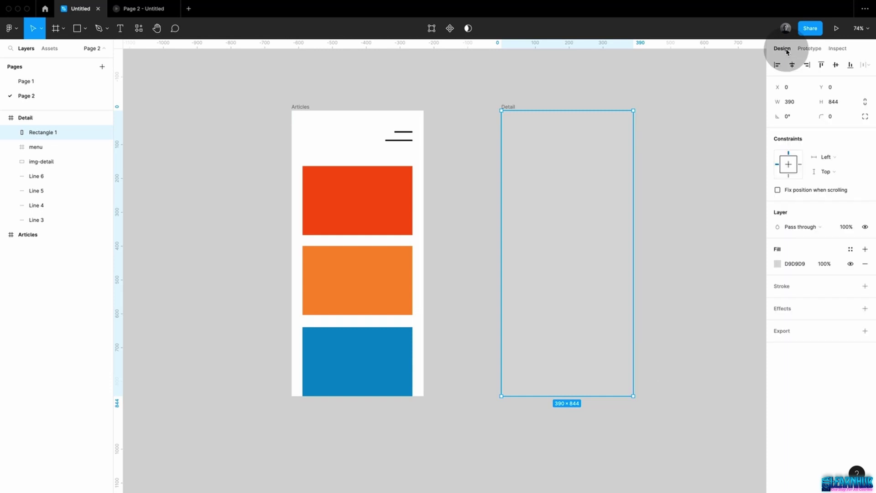
click(850, 248)
click(832, 318)
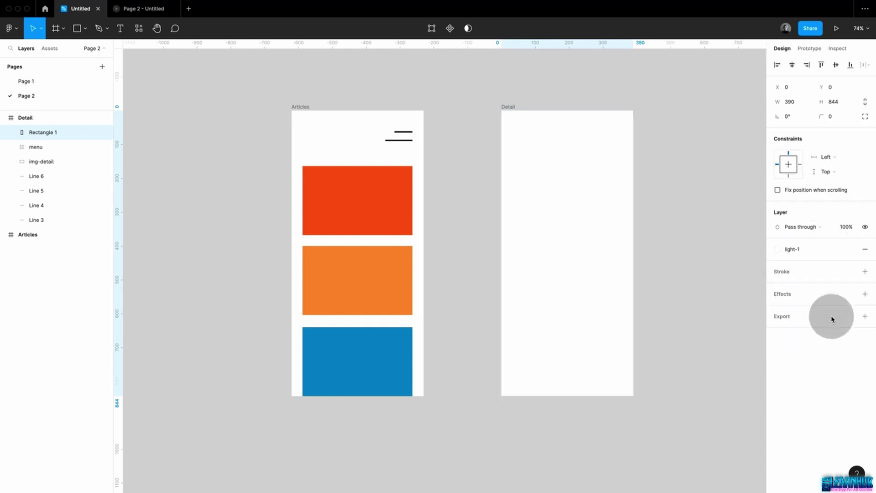
drag(61, 135, 55, 229)
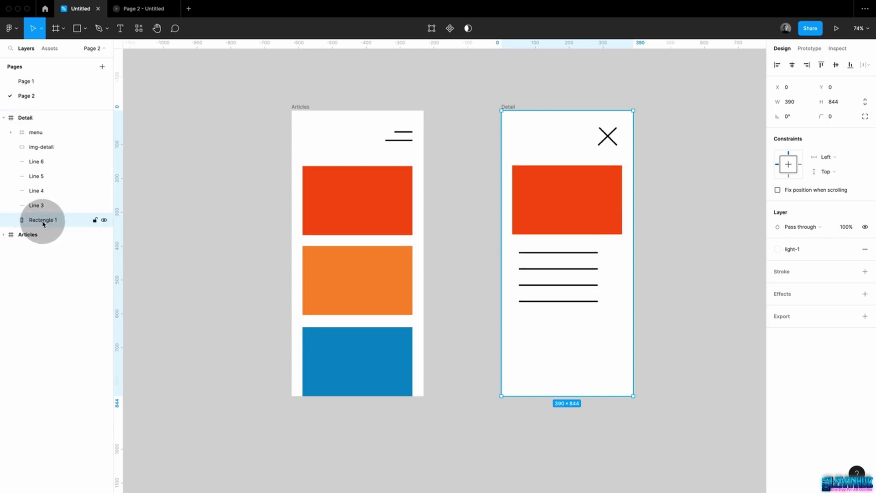
click(197, 151)
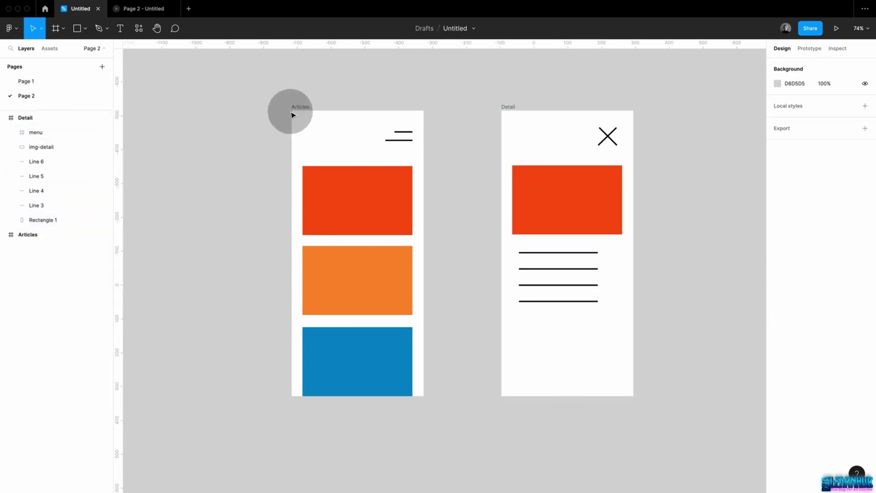
Present the Articles frame again to test opening and closing Detail with its background rectangle, and return to the design file
click(296, 107)
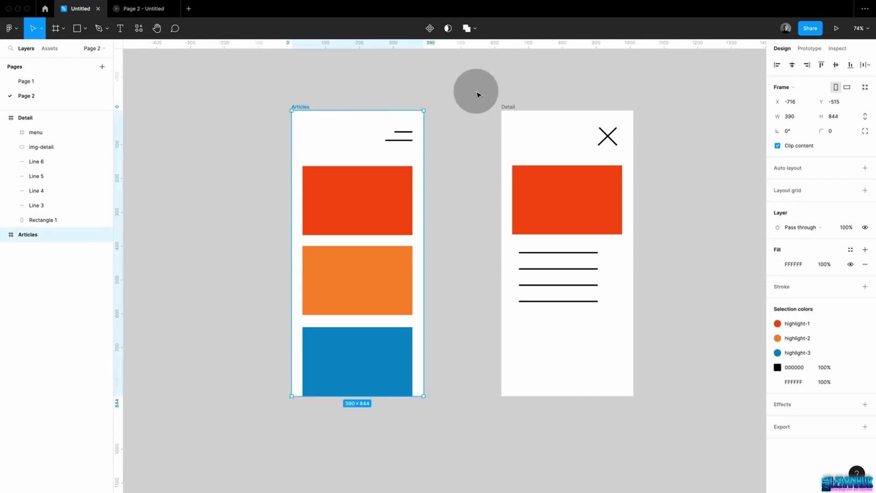
click(836, 29)
click(500, 107)
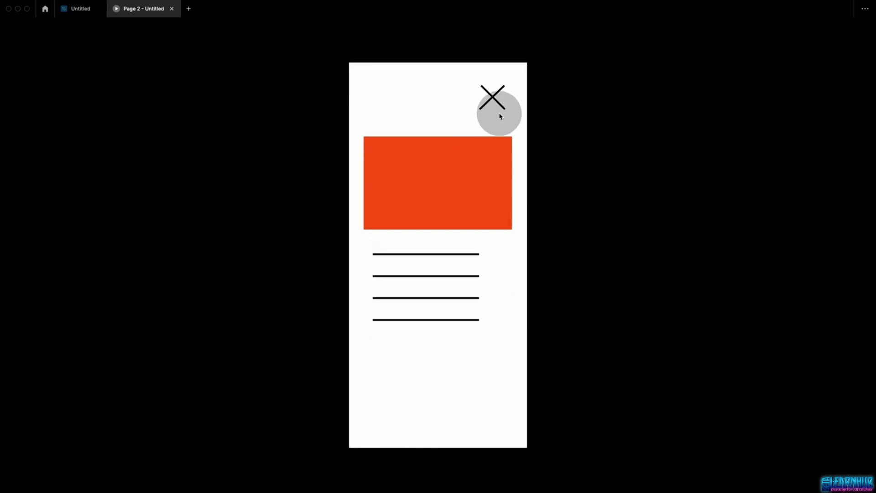
click(493, 98)
click(456, 156)
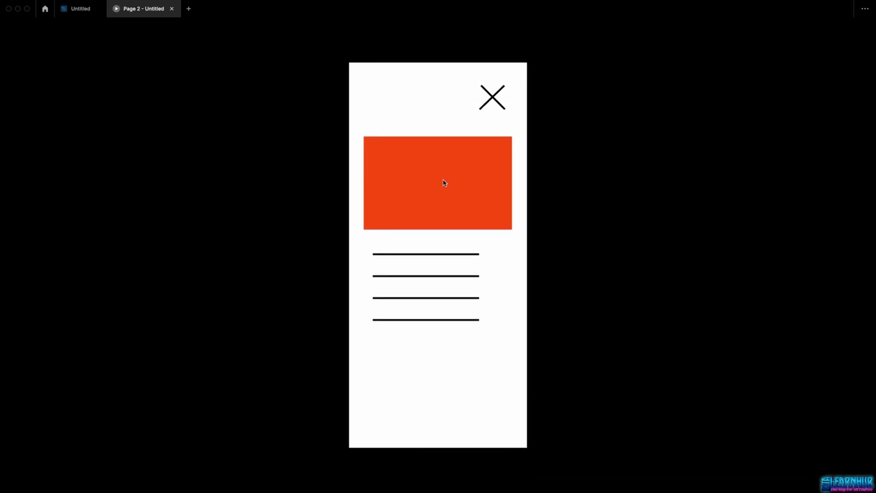
click(83, 9)
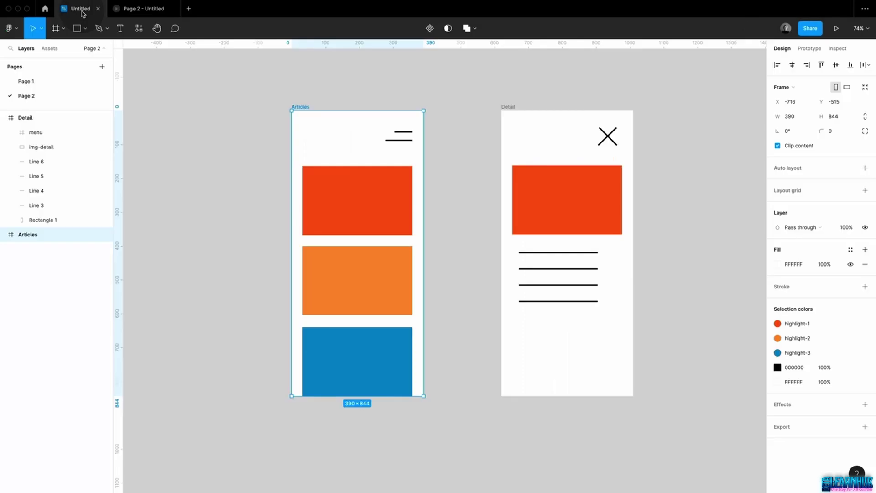
click(466, 216)
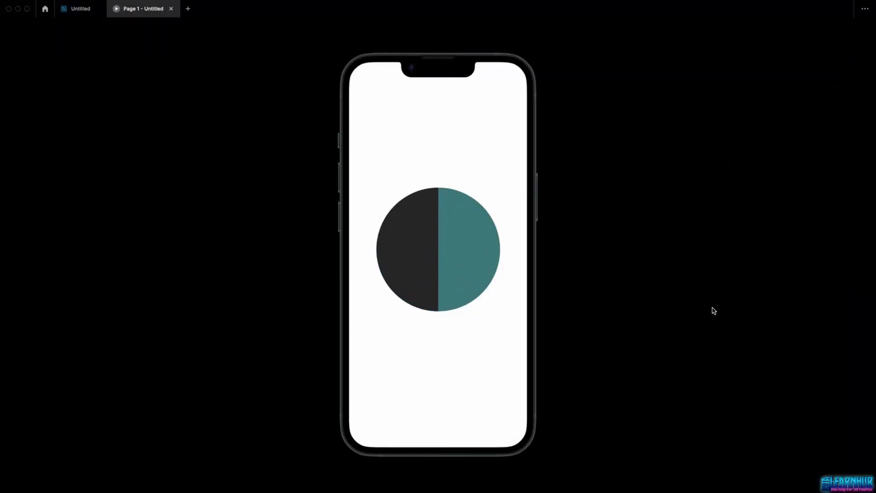
Preview the photo app prototype's latest and popular filters, open and close an image's detail screen, and close the preview
click(438, 141)
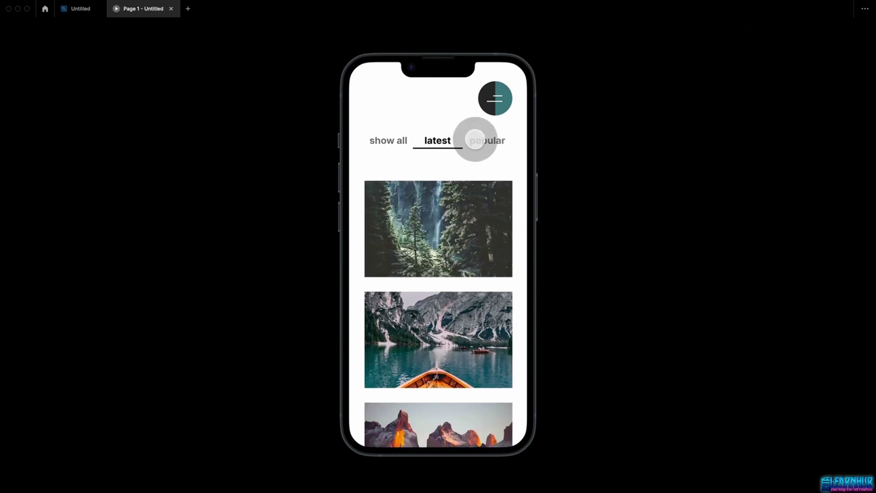
click(475, 139)
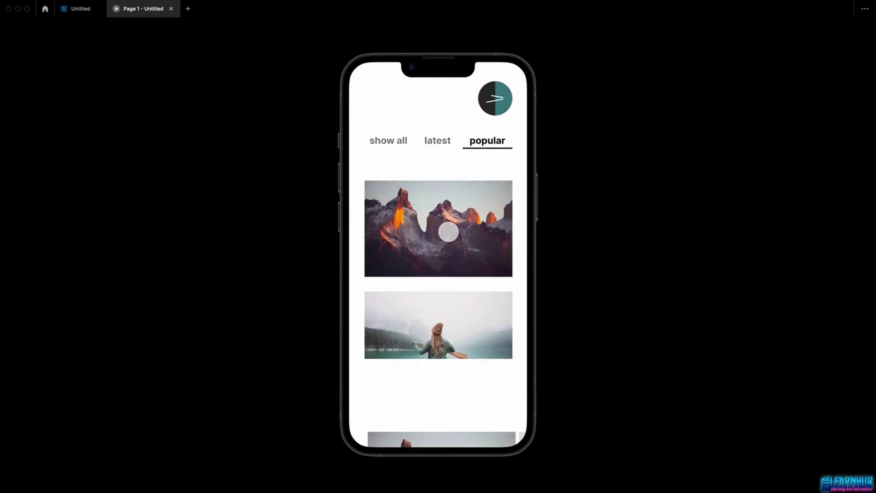
click(448, 232)
click(495, 98)
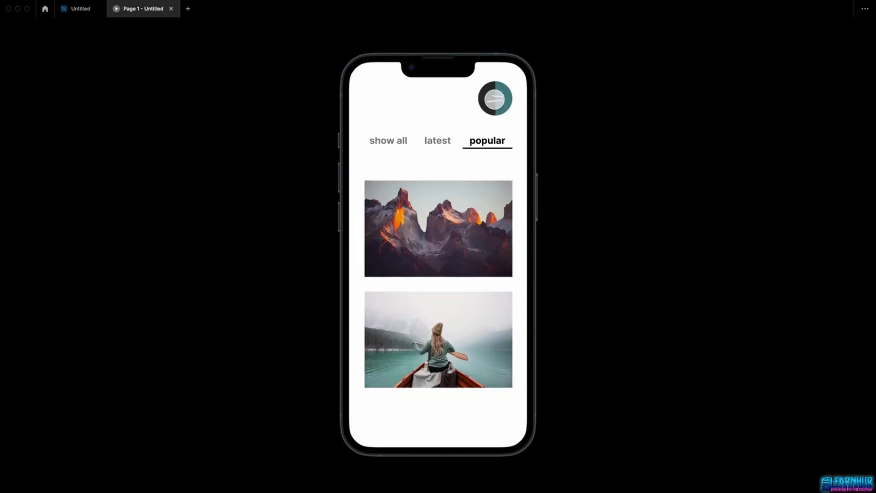
key(ctrl+w)
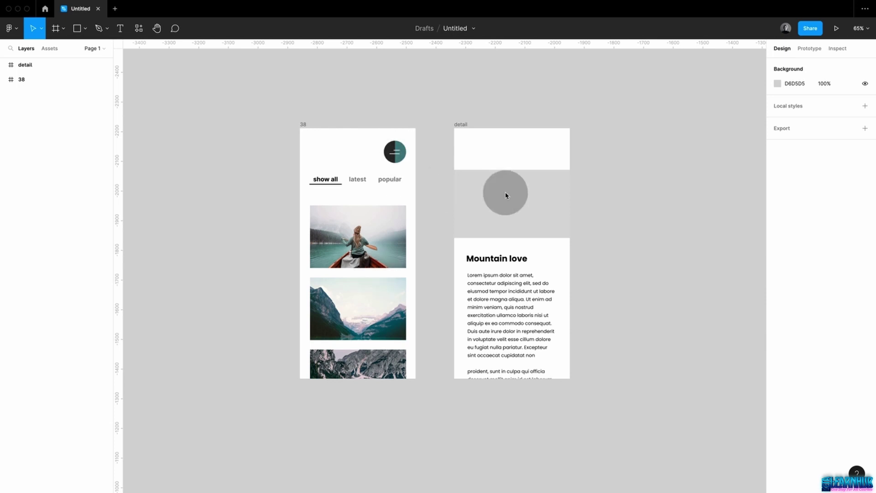
Duplicate frame 38 to the left of the original and delete everything in the copy except the menu circle
key(super)
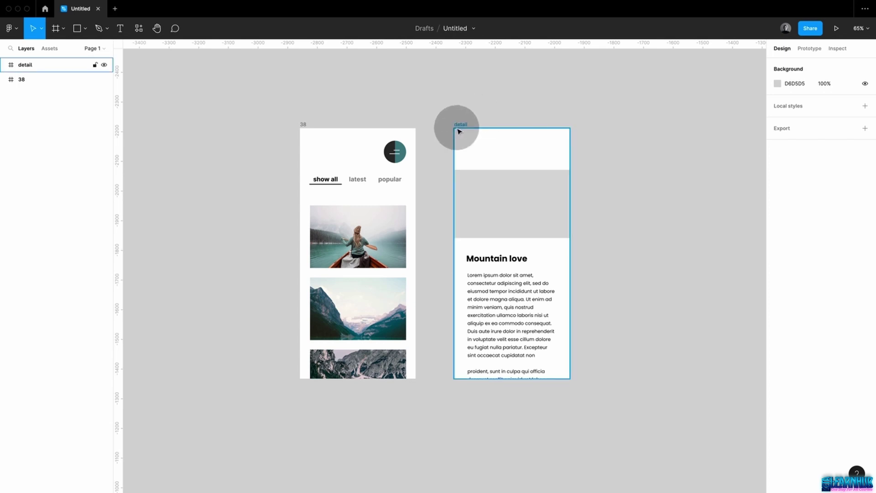
click(303, 125)
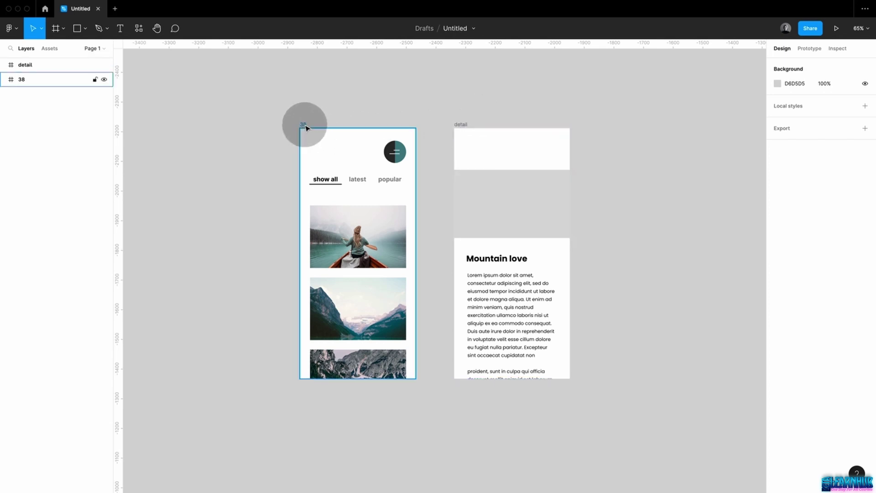
key(alt)
drag(305, 127, 254, 137)
scroll(303, 137, left, 2)
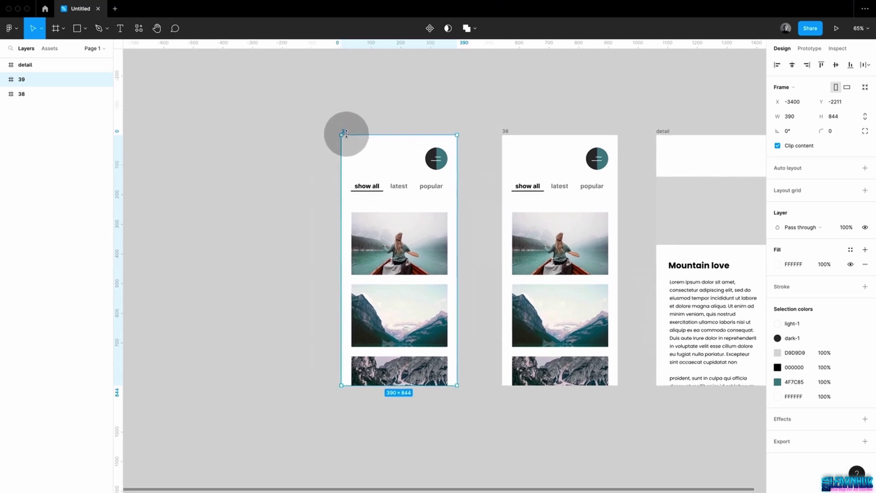
drag(346, 133, 323, 133)
drag(292, 184, 433, 384)
key(BackSpace)
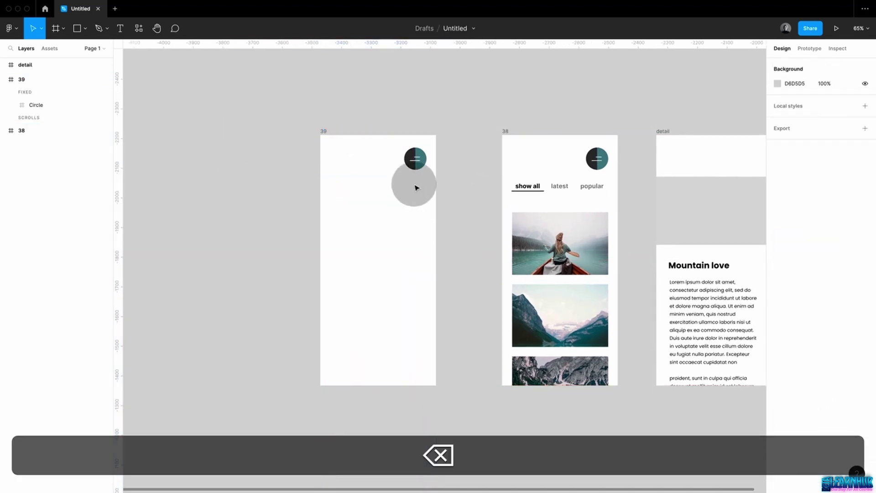
Scale the Circle in frame 39 proportionally to about 284 × 284 and place it in the middle of the frame
click(425, 158)
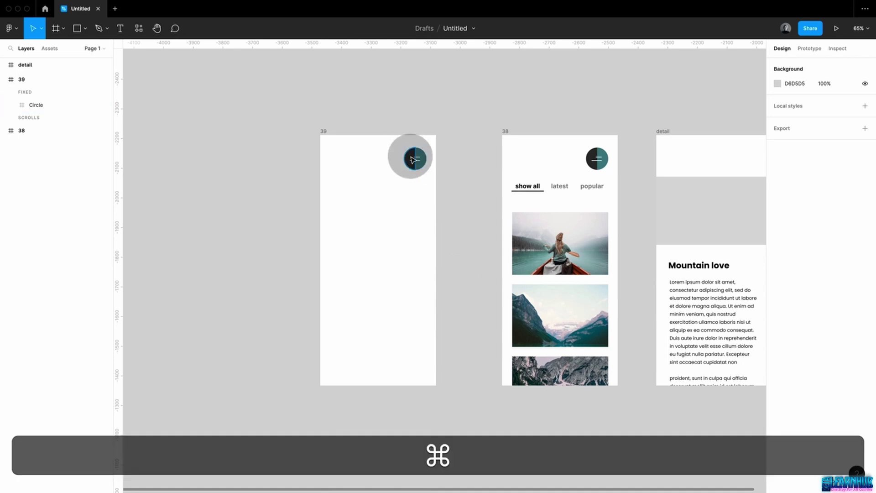
drag(399, 121, 449, 190)
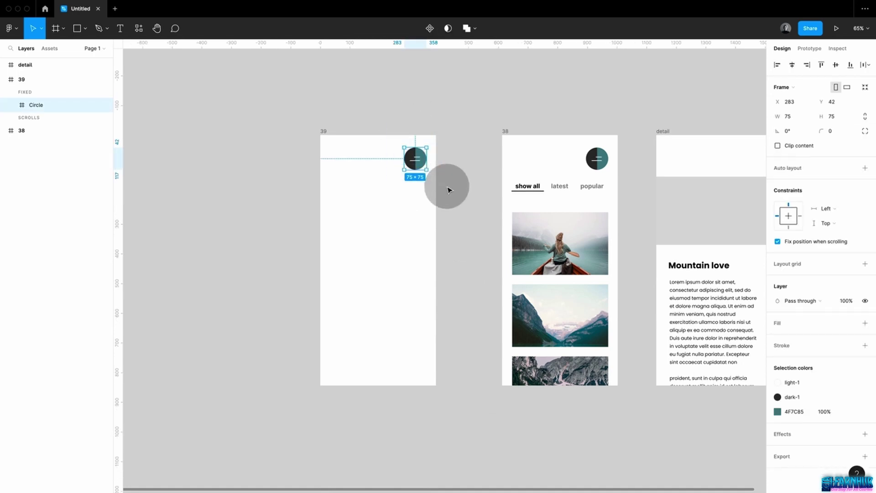
key(k)
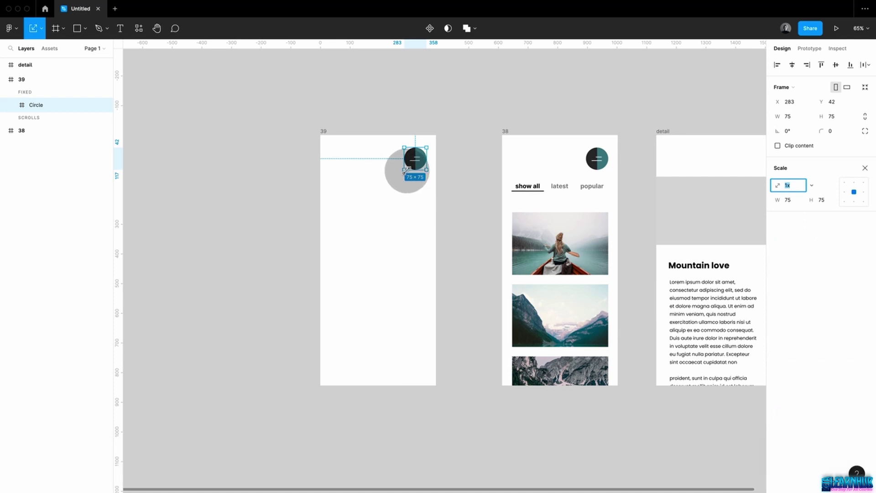
click(40, 30)
click(39, 64)
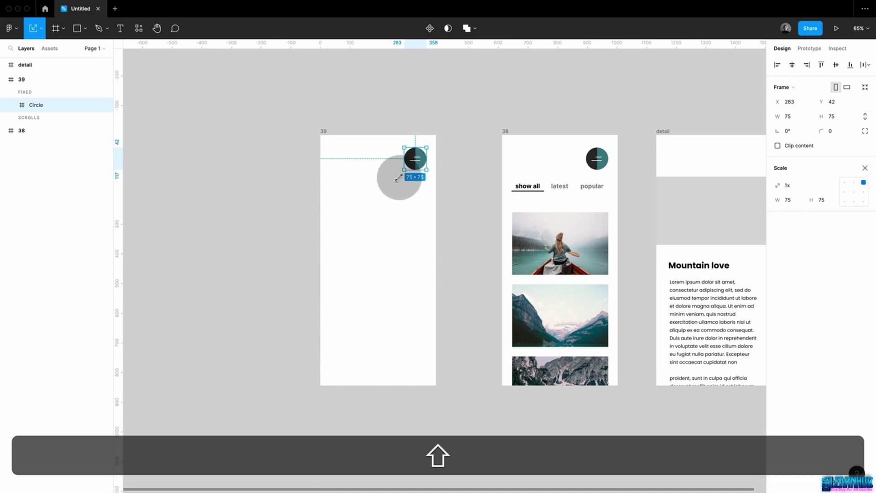
drag(404, 171, 386, 296)
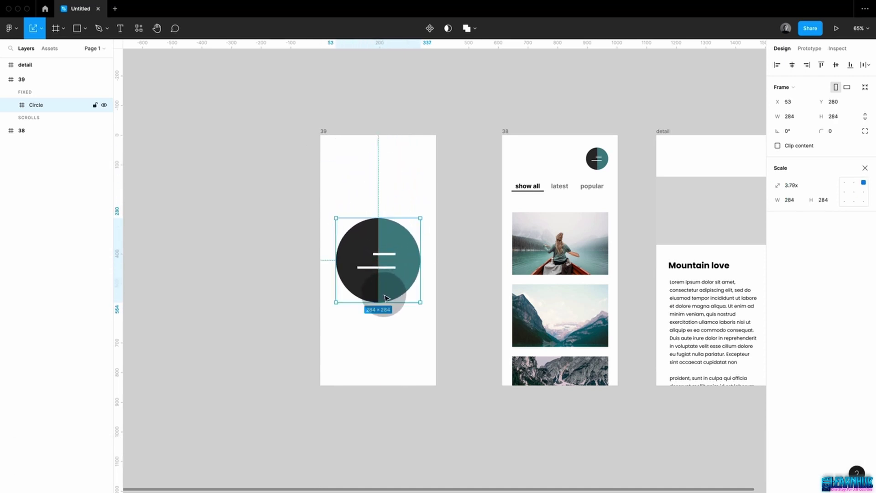
click(432, 294)
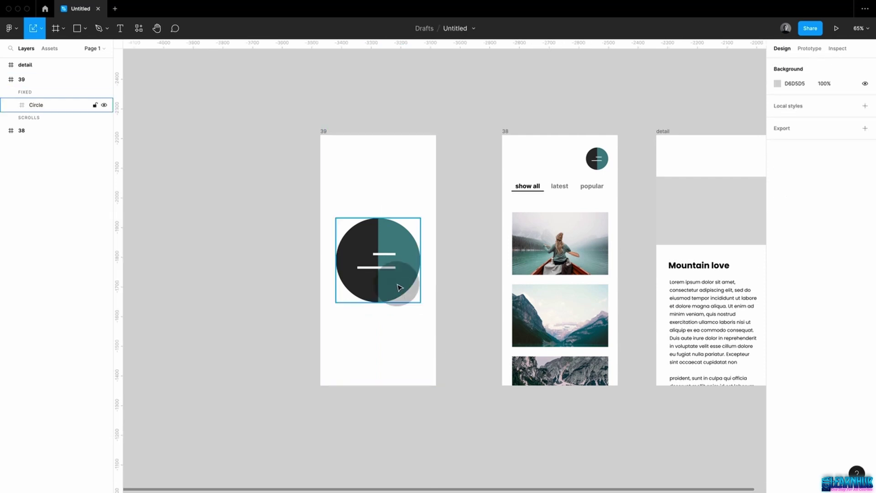
Set the opacity of both menu lines inside frame 39's Circle to 0%
super+click(393, 254)
shift+super+click(385, 267)
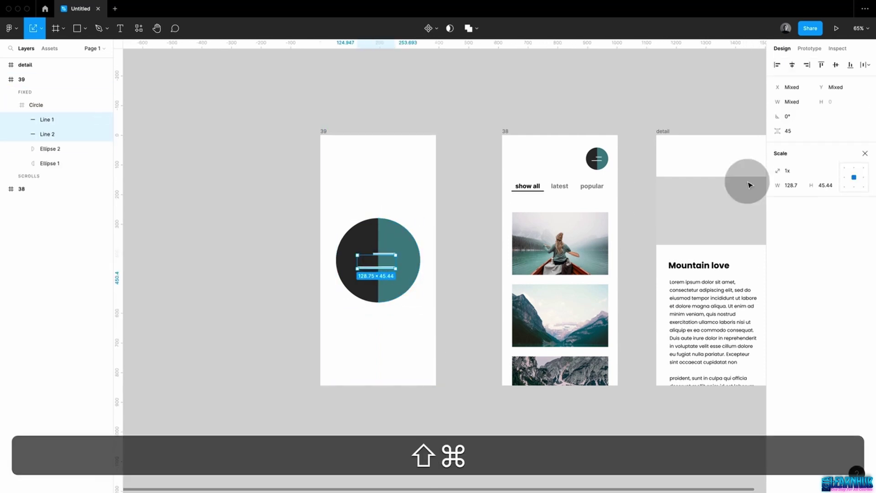
click(866, 156)
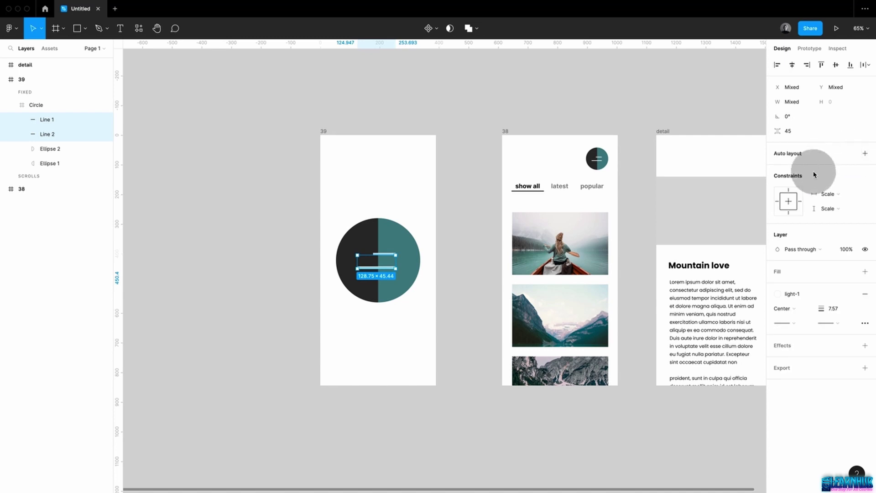
text(0)
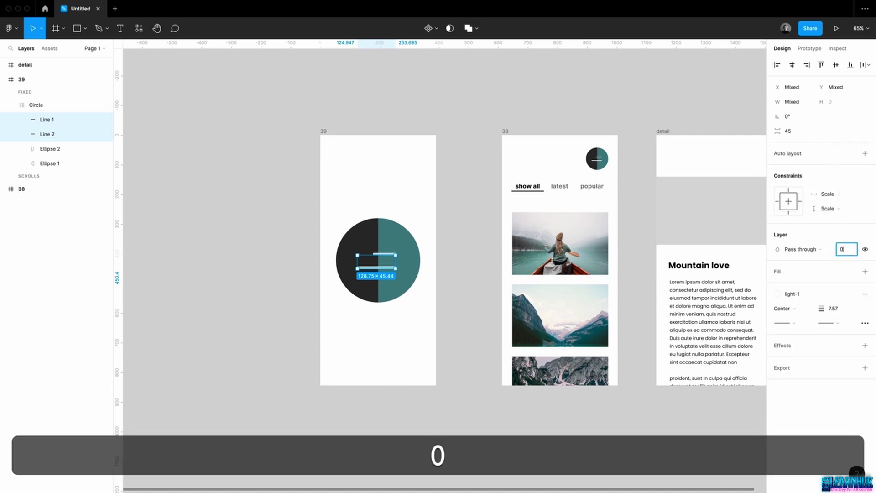
click(383, 269)
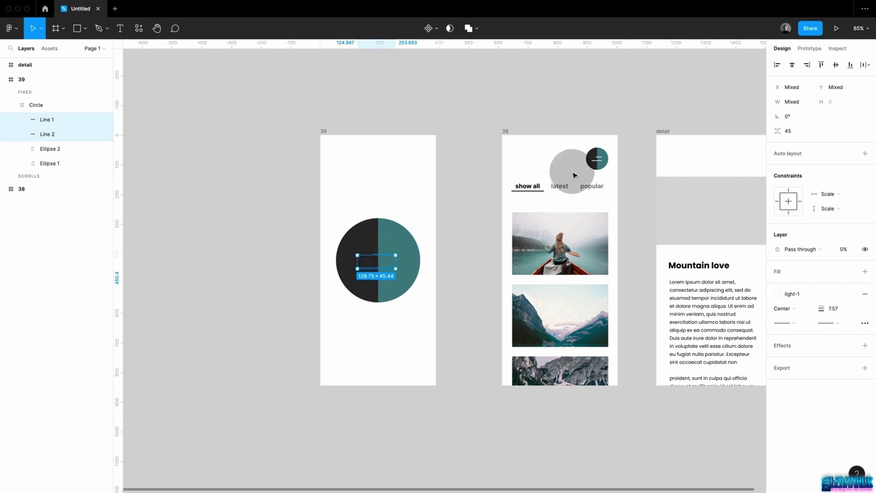
click(471, 232)
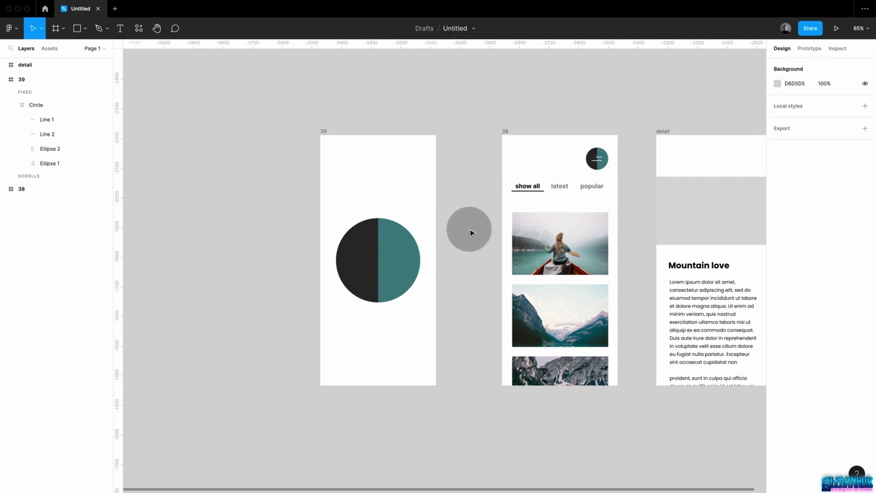
Duplicate frame 39 to the left of the original
scroll(471, 233, left, 5)
scroll(471, 233, up, 2)
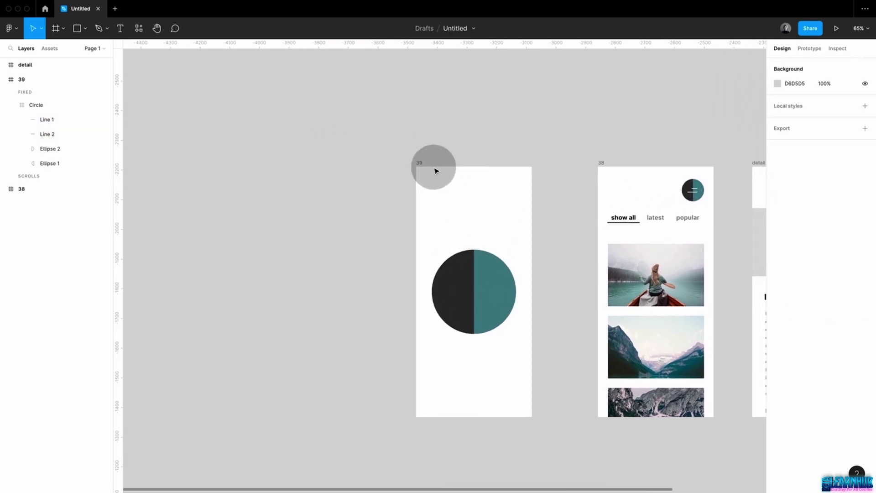
click(421, 164)
drag(420, 164, 230, 157)
click(348, 244)
Rotate the Circle in frame 40 to -90° so its dark half is on top
click(323, 274)
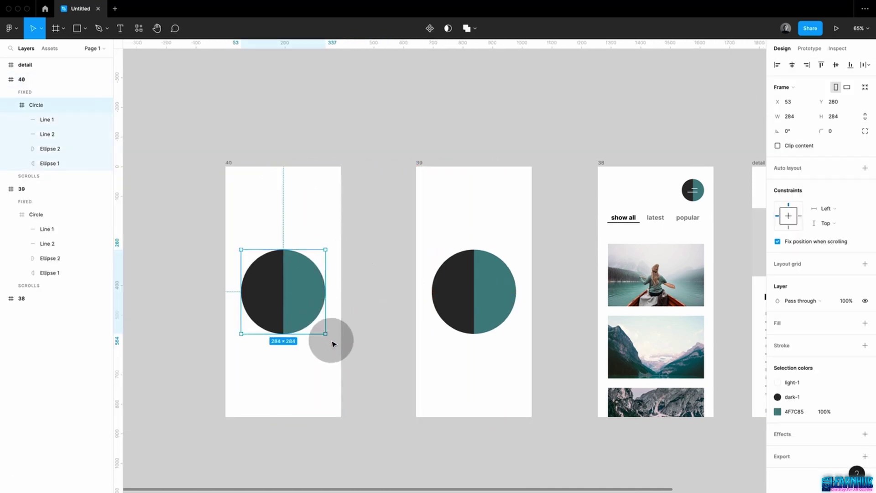
drag(329, 339, 249, 319)
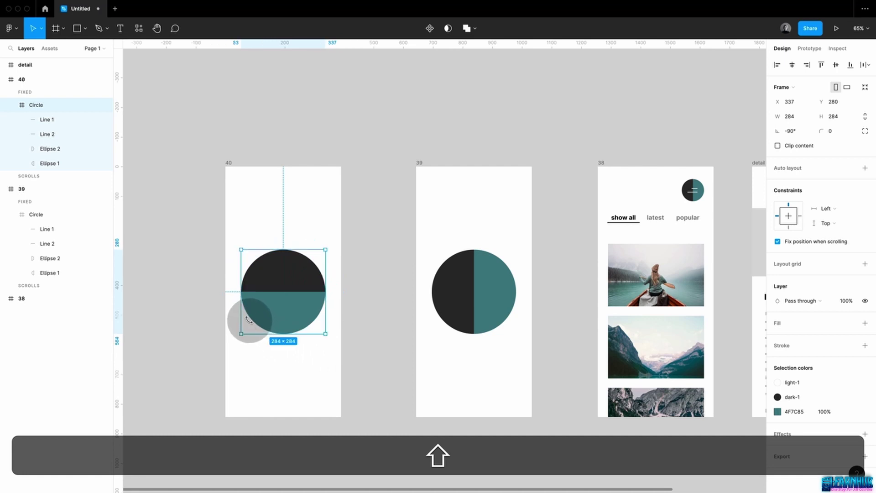
click(381, 297)
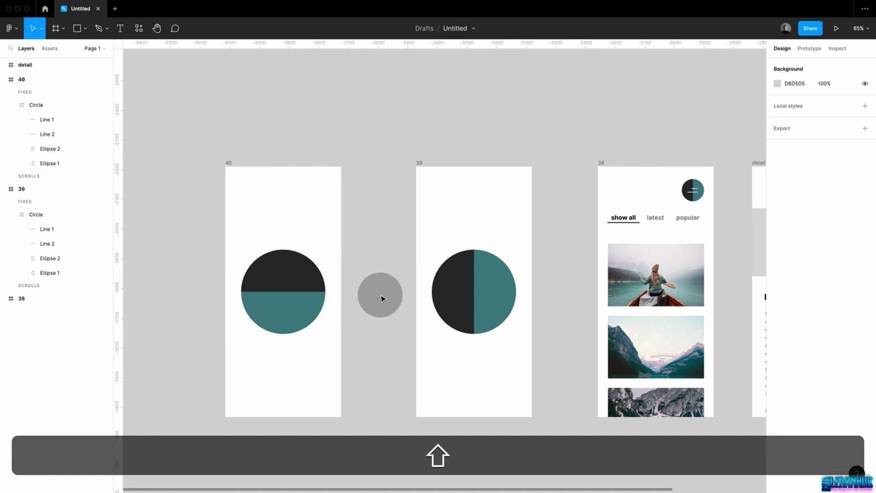
Connect frame 40 to frame 39 with a prototype interaction
click(230, 162)
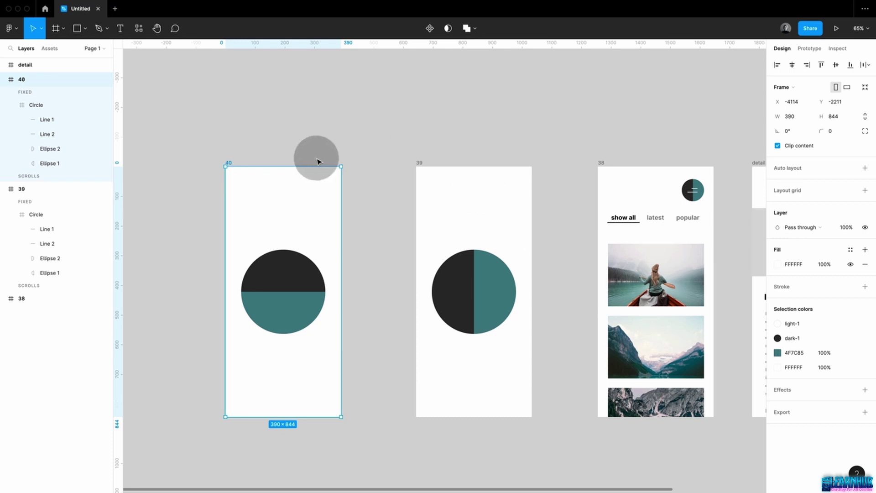
click(268, 190)
click(801, 54)
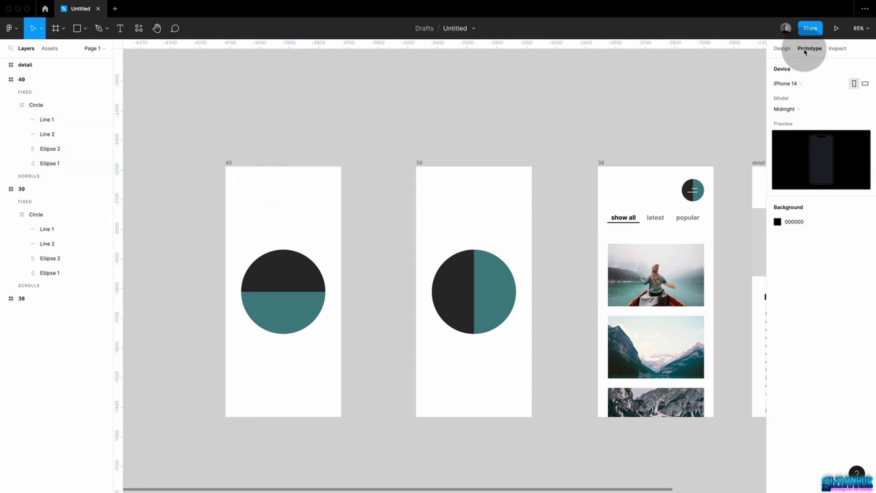
click(228, 163)
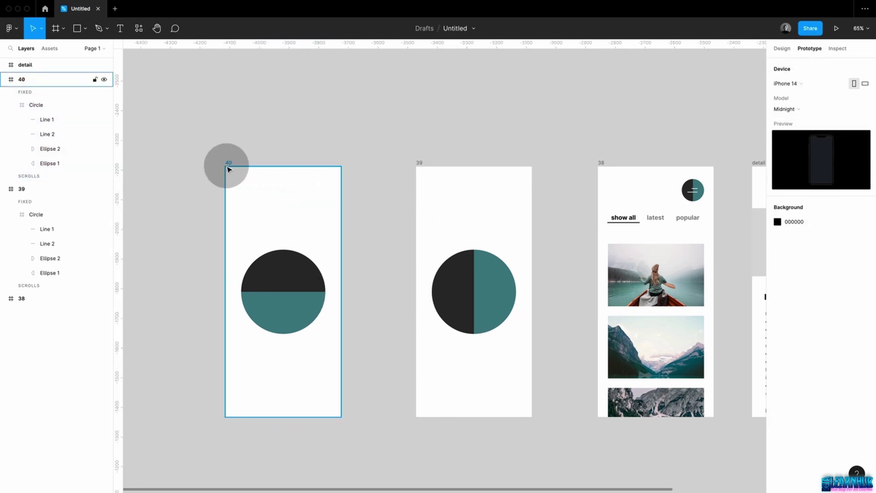
drag(342, 291, 418, 299)
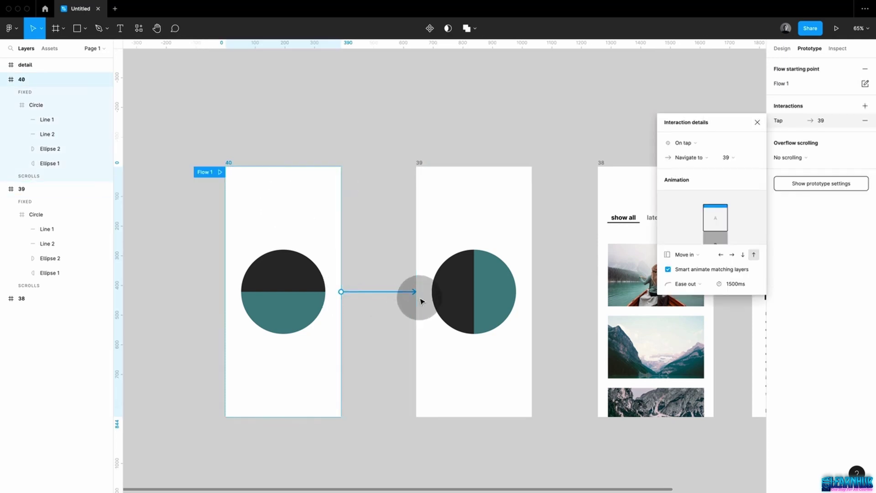
Set the interaction from frame 40 to frame 39 to trigger After delay and use the Smart animate transition
click(682, 142)
click(690, 257)
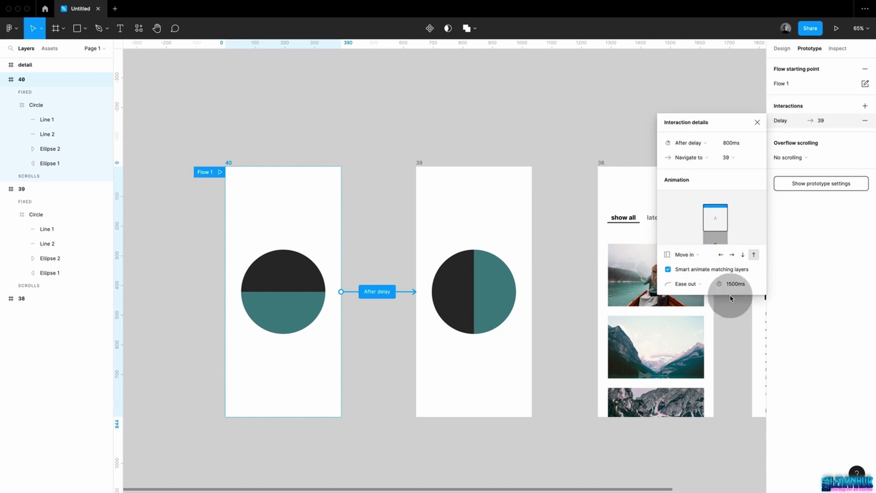
click(692, 256)
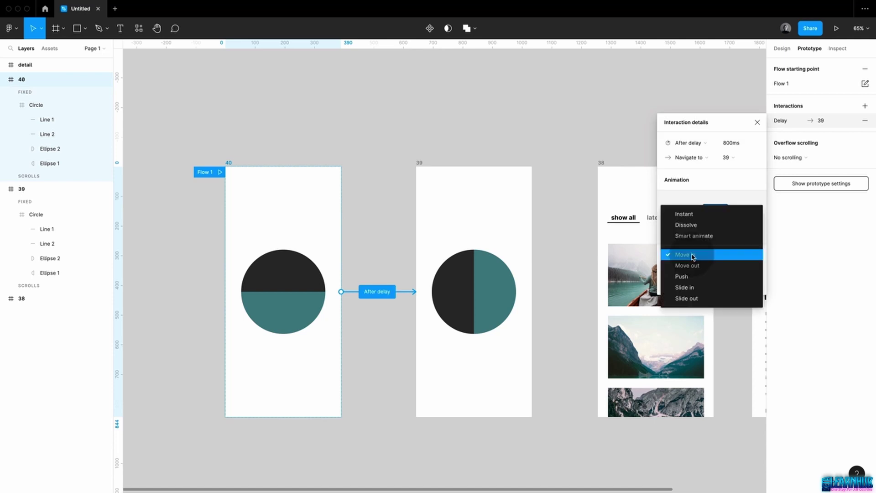
click(690, 236)
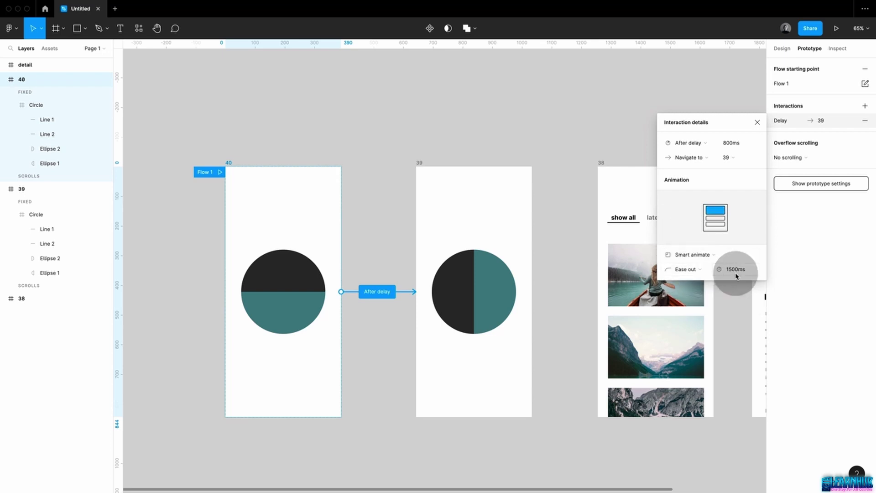
click(568, 308)
Connect frame 39 to frame 38 with a prototype interaction
click(419, 163)
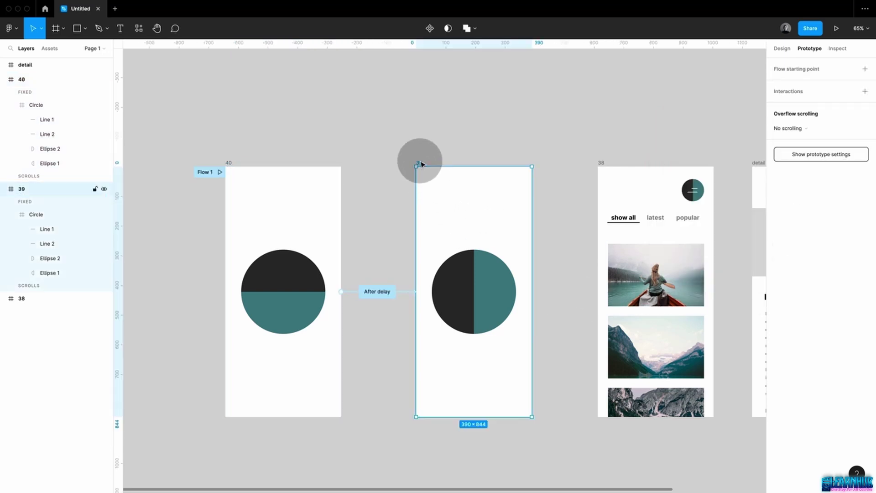
drag(531, 291, 608, 295)
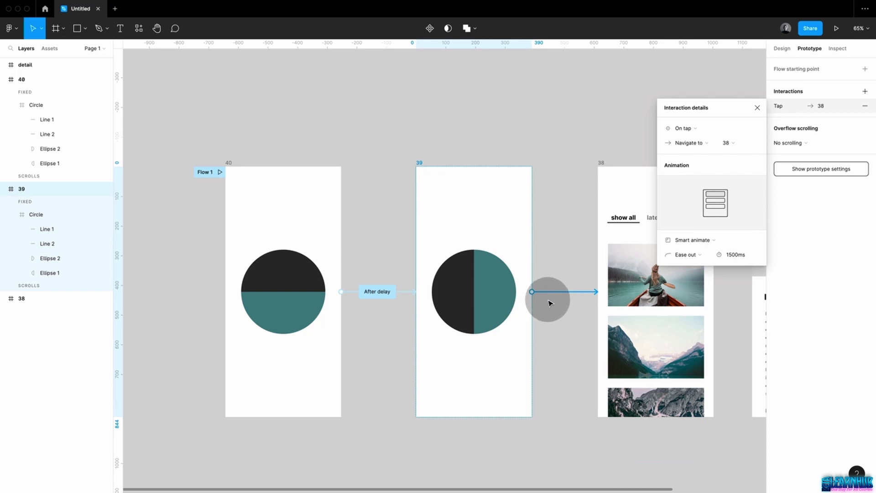
click(561, 315)
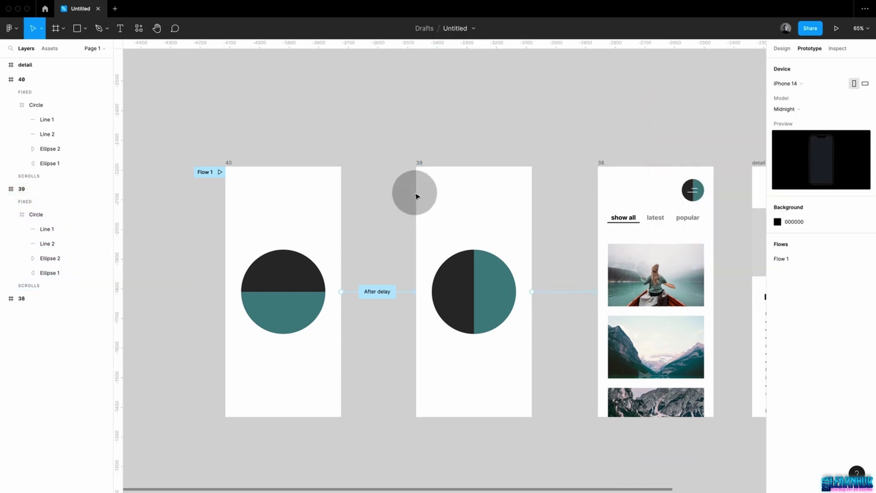
Present the prototype from frame 40 to check the circle's rotation, and return to the design file
click(229, 162)
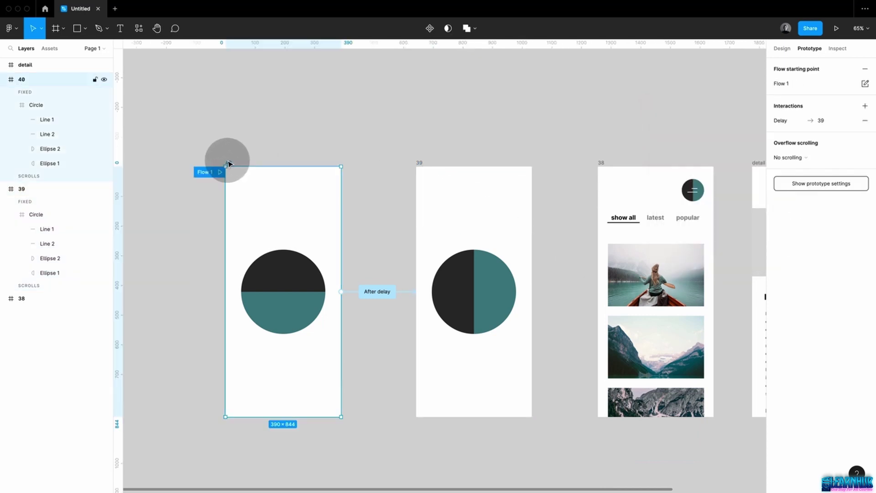
click(836, 29)
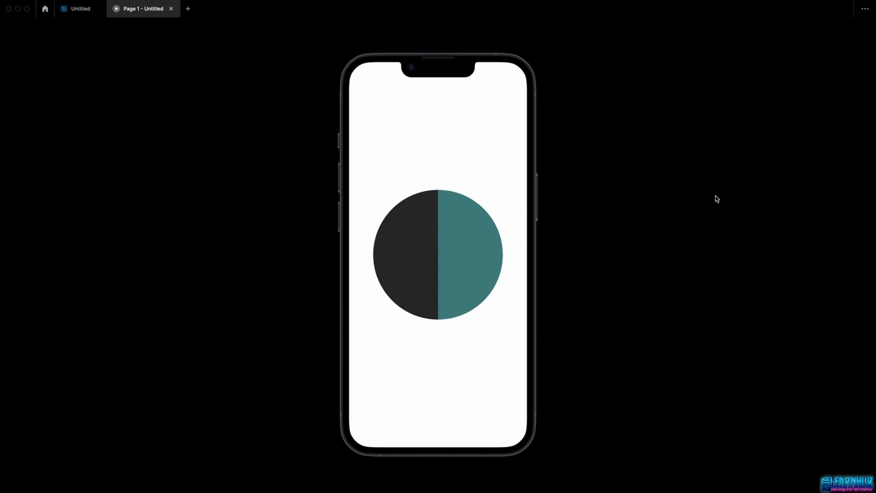
click(81, 9)
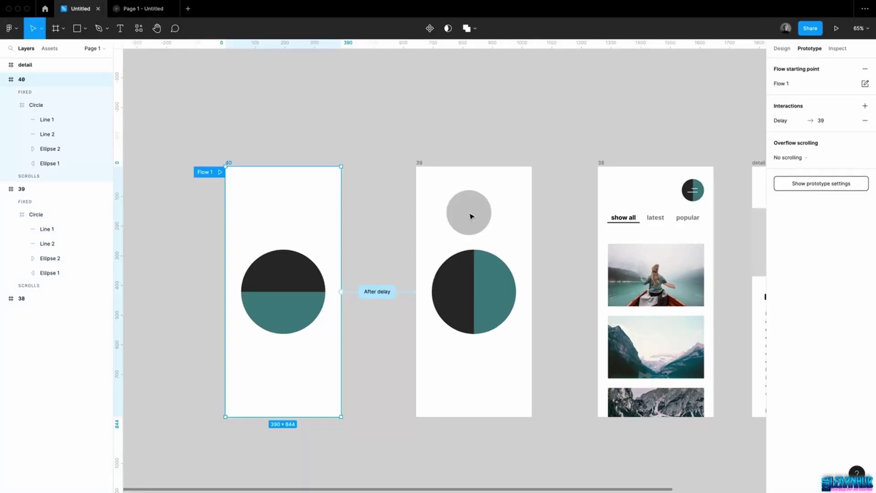
Change the trigger of the interaction from frame 39 to frame 38 to After delay
click(418, 163)
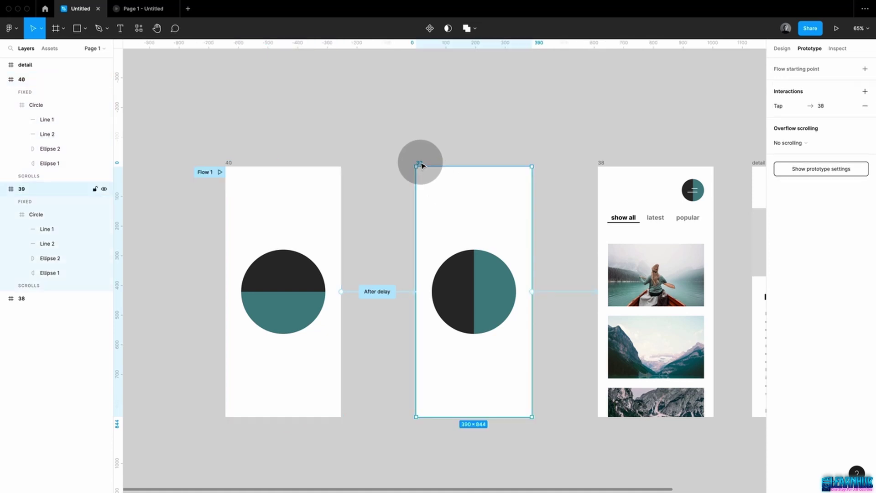
drag(532, 291, 607, 292)
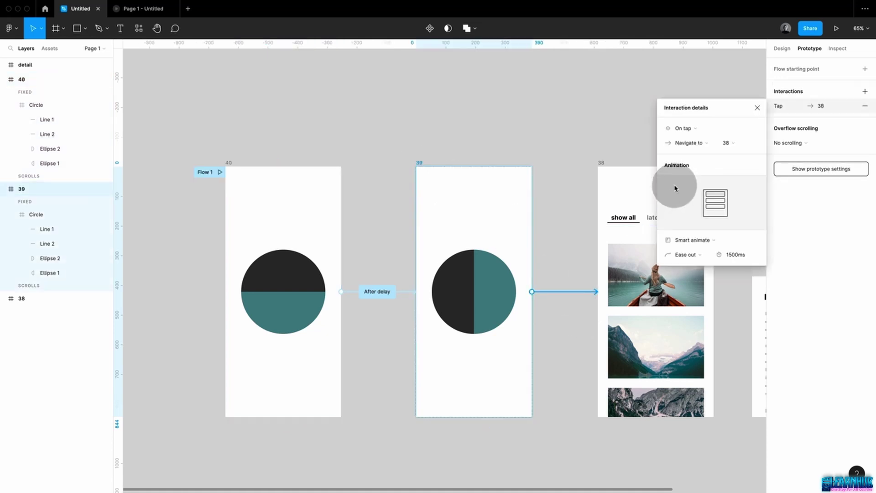
click(683, 128)
click(684, 242)
click(547, 188)
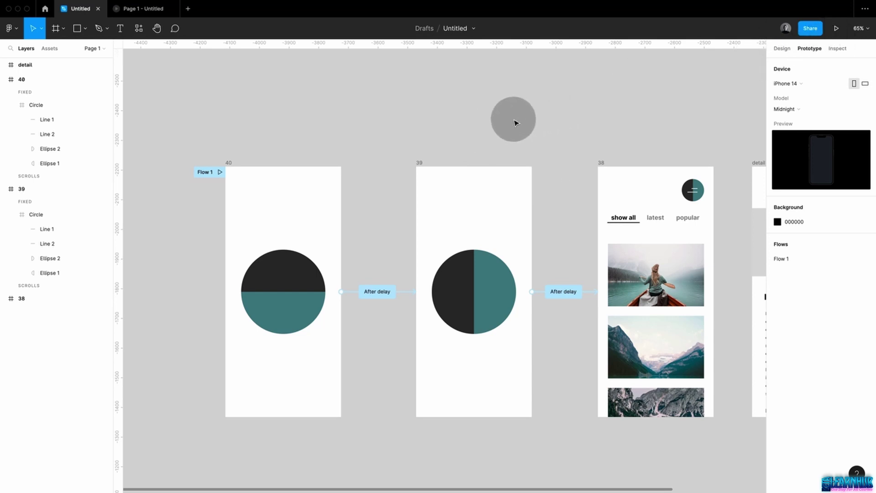
Present frame 40 again to check the full splash transition into frame 38, and return to the design file
click(228, 158)
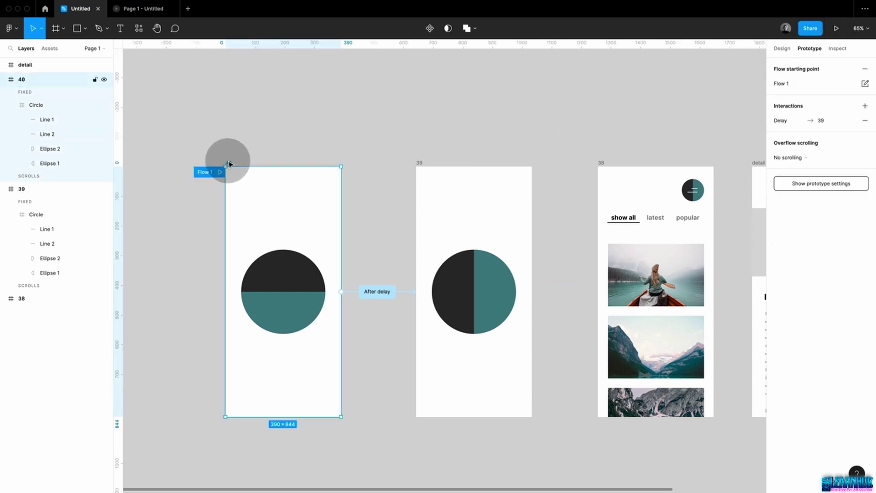
click(837, 29)
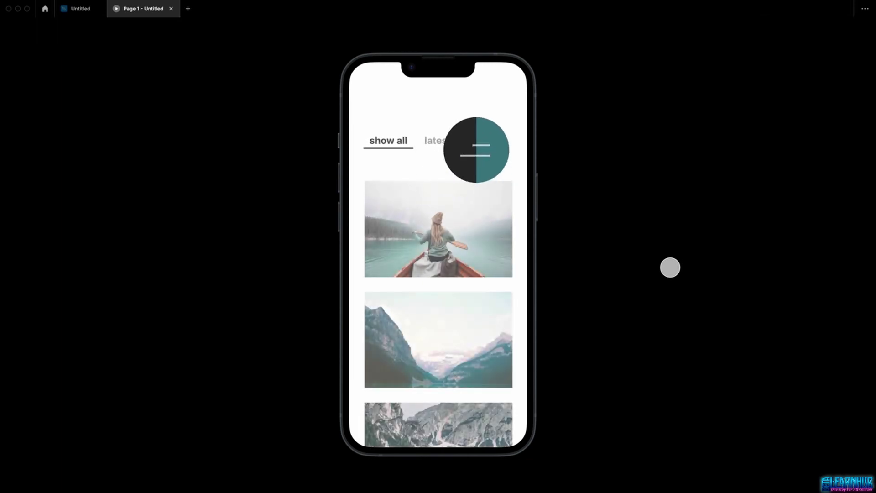
click(488, 100)
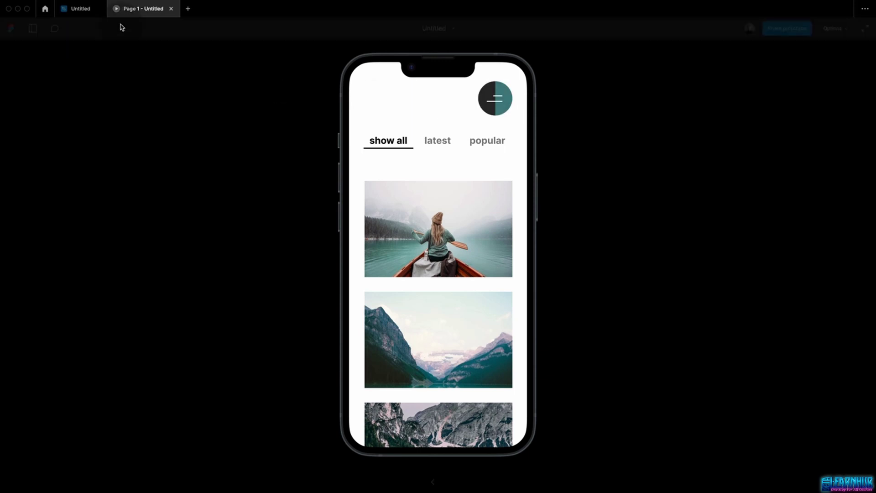
click(75, 9)
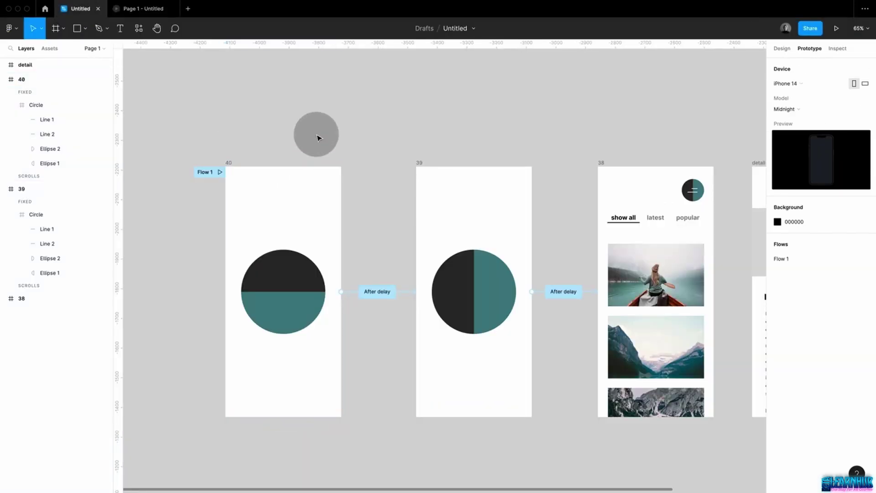
Move the detail frame farther right to leave room beside frame 38
scroll(557, 264, down, 5)
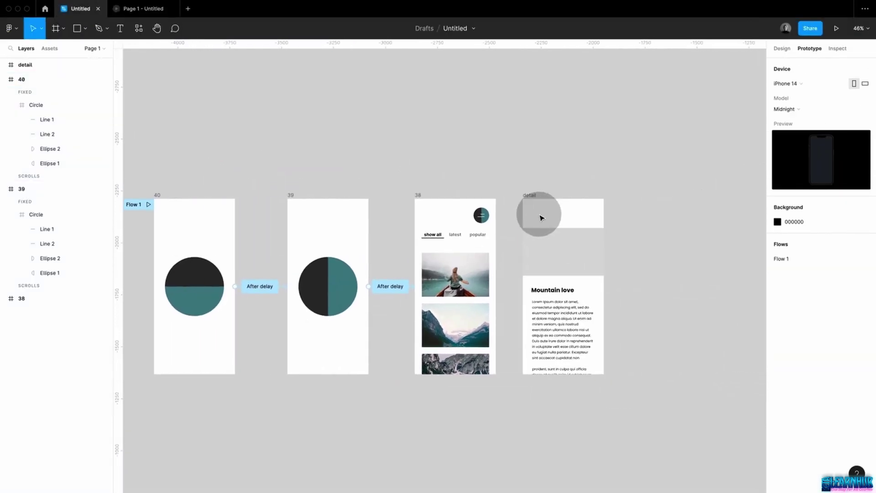
click(531, 194)
drag(532, 194, 683, 196)
Set the overflow scrolling of frame 38 to Vertical scrolling
click(419, 195)
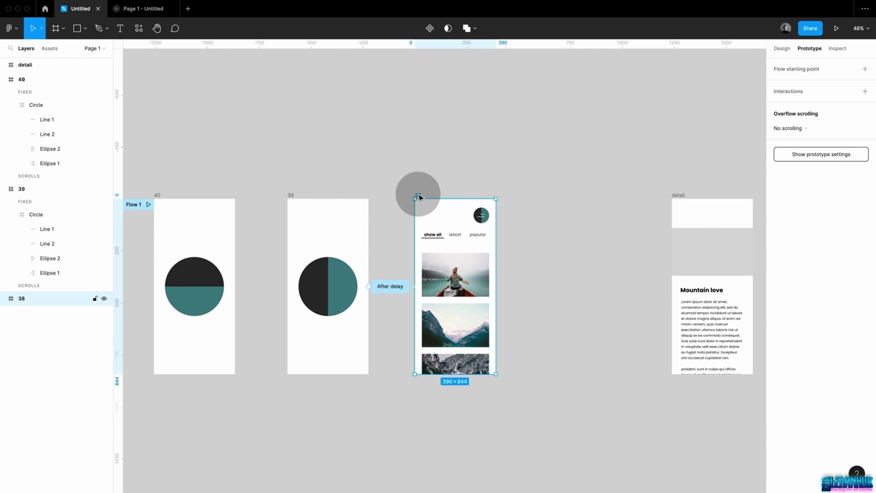
click(792, 129)
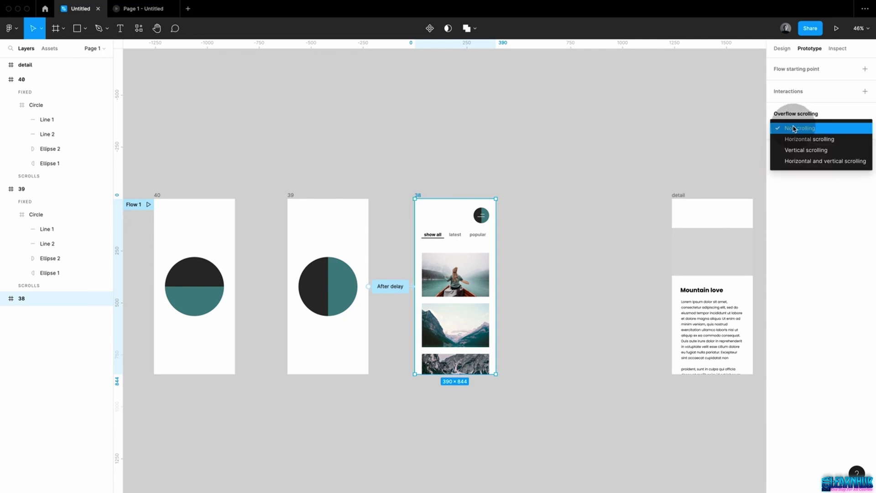
click(806, 150)
click(549, 174)
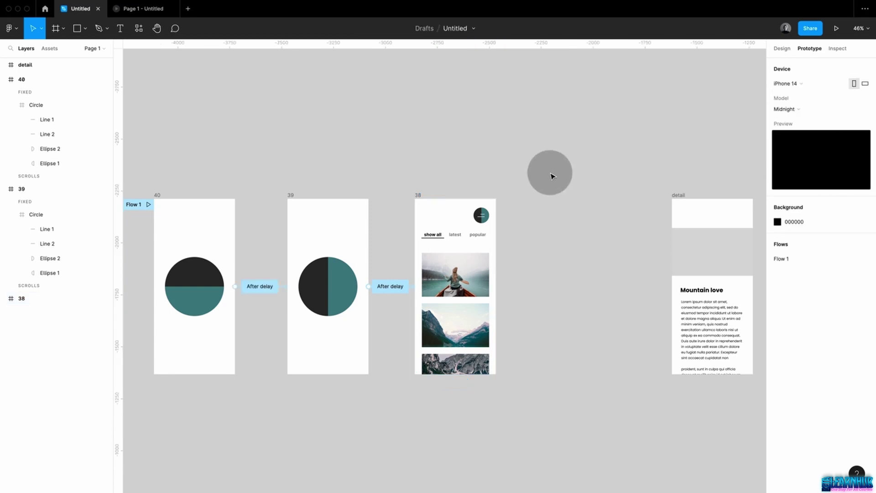
Present the prototype and scroll through the image list on the photo screen to test vertical scrolling
click(416, 195)
click(763, 65)
click(835, 29)
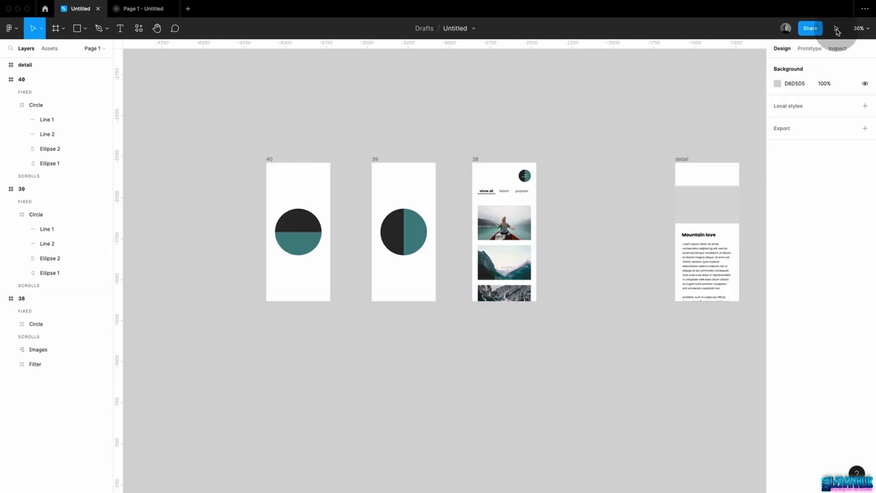
drag(477, 247, 489, 215)
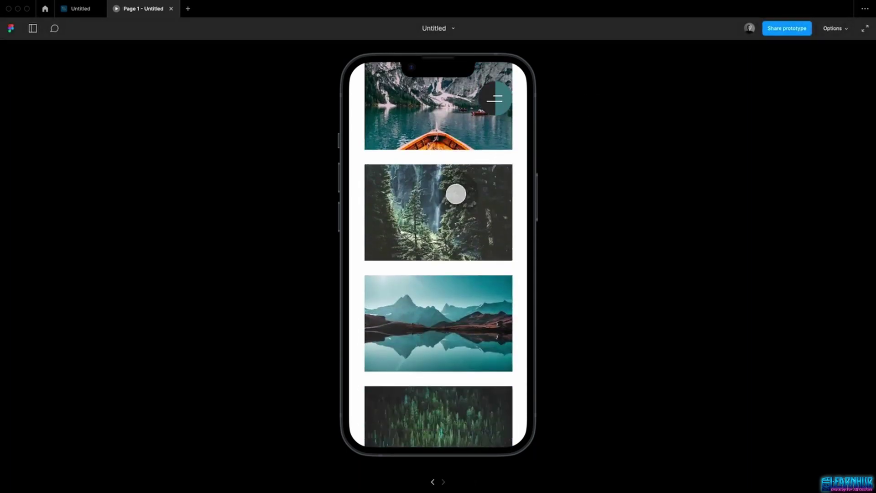
Scroll the presented image list down and back up to see how it moves with the filters, and return to the design file
drag(456, 194, 489, 122)
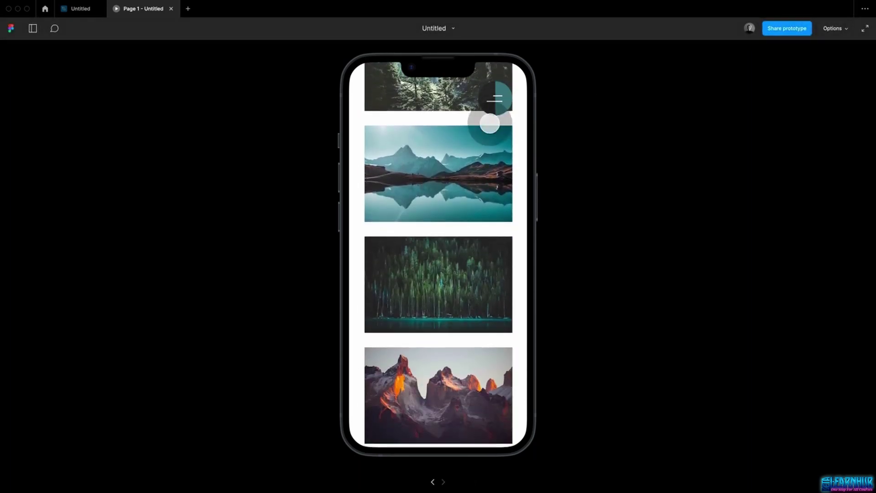
drag(469, 160, 446, 264)
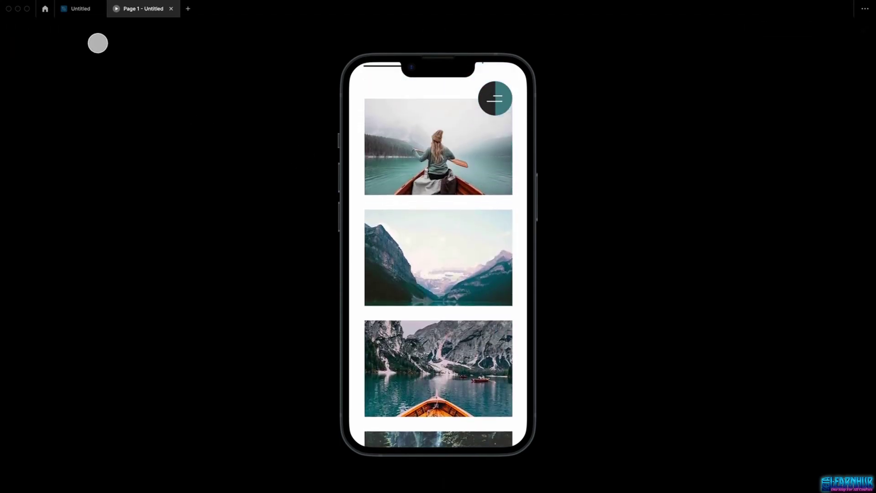
click(80, 9)
Turn off Clip content on frame 38 to reveal the full height of the Images list
click(493, 239)
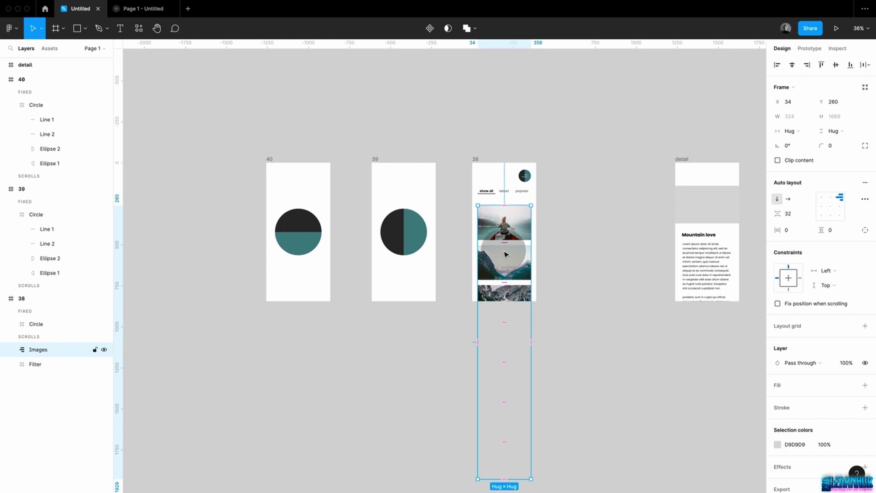
click(475, 159)
click(777, 145)
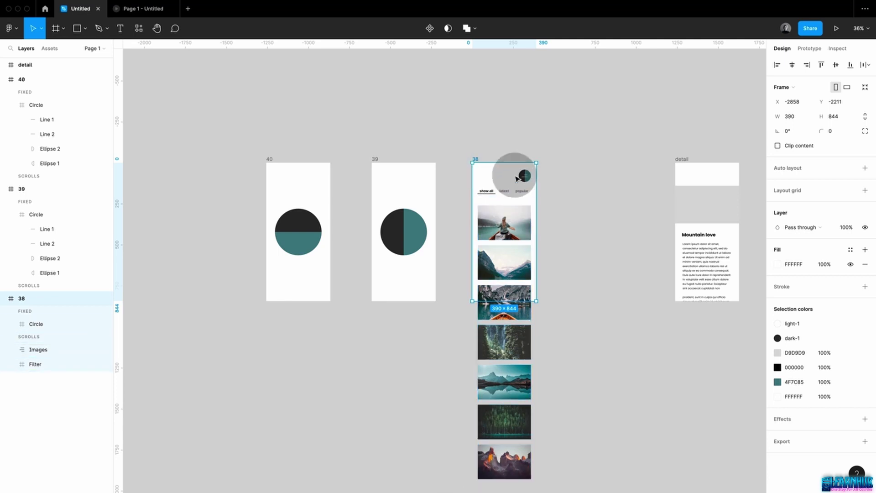
Set the overflow scrolling of frame 38 to No scrolling
click(500, 296)
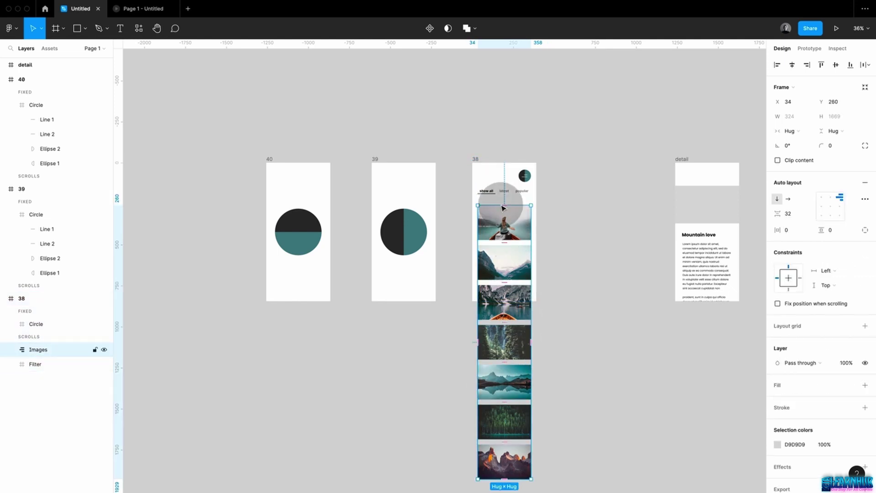
click(475, 159)
click(809, 49)
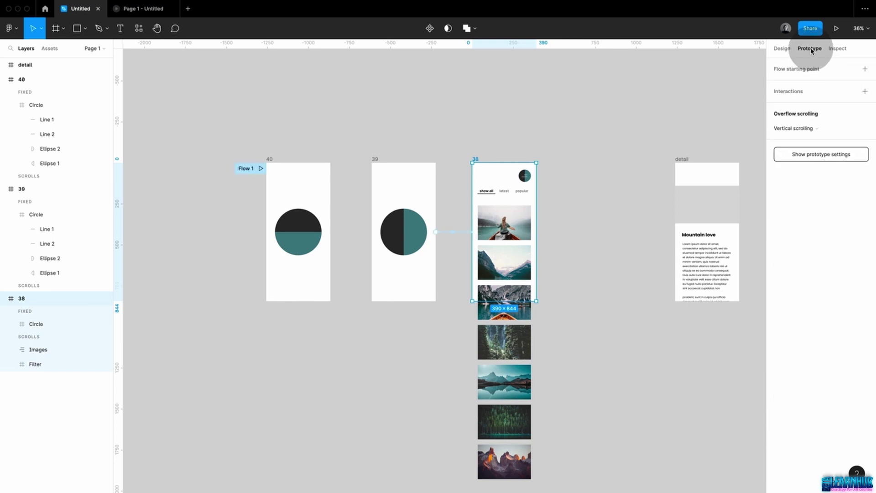
click(801, 128)
click(799, 105)
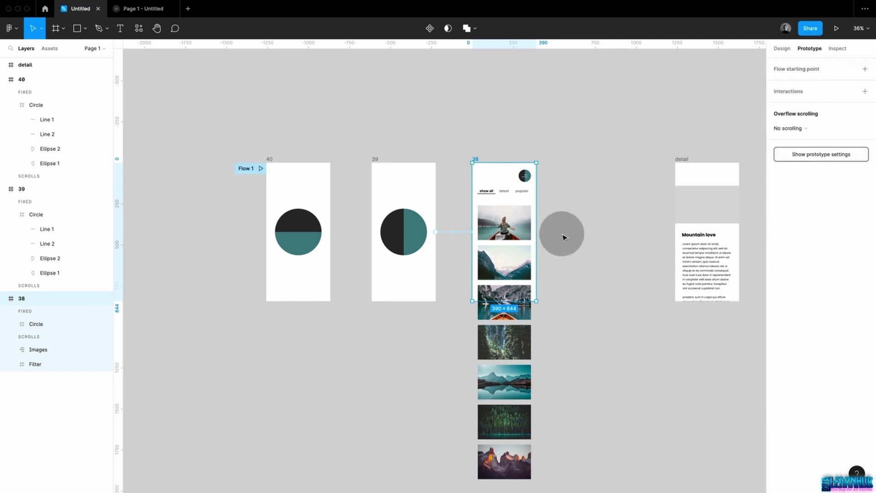
click(563, 236)
Set the overflow scrolling of the Images frame inside frame 38 to Vertical scrolling and check its warning
click(505, 246)
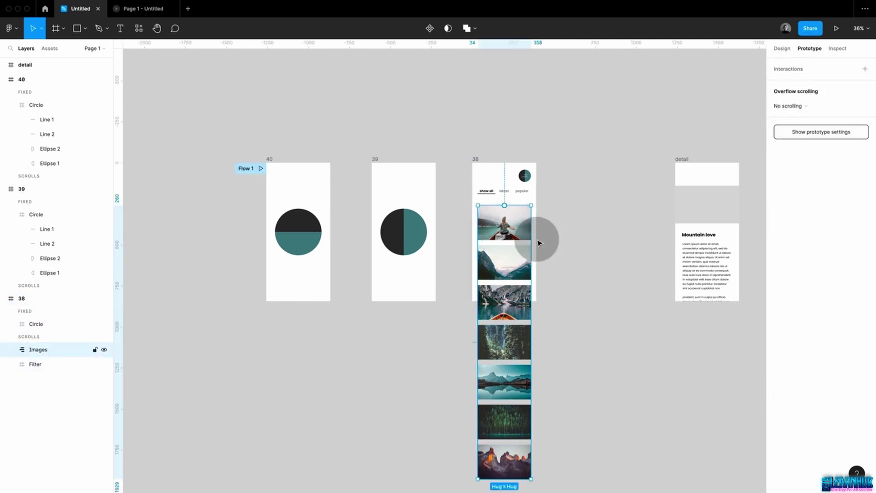
click(796, 106)
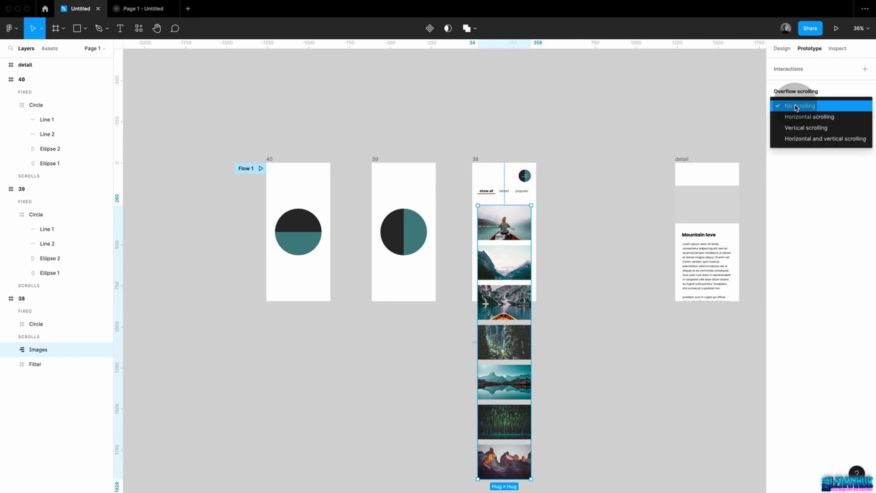
click(802, 128)
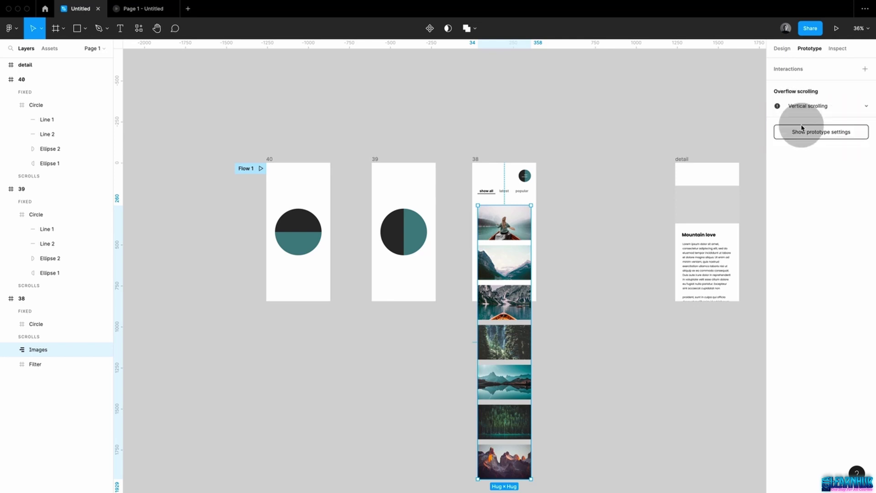
click(561, 260)
click(504, 356)
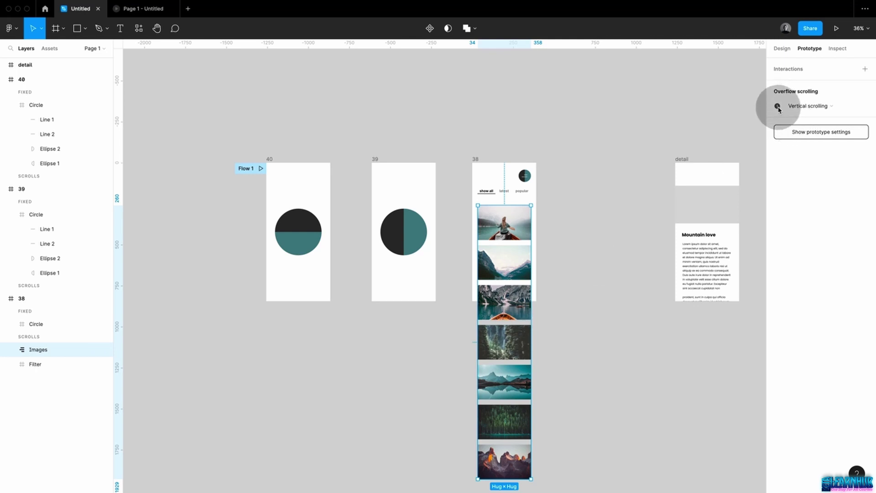
mouse_move(778, 107)
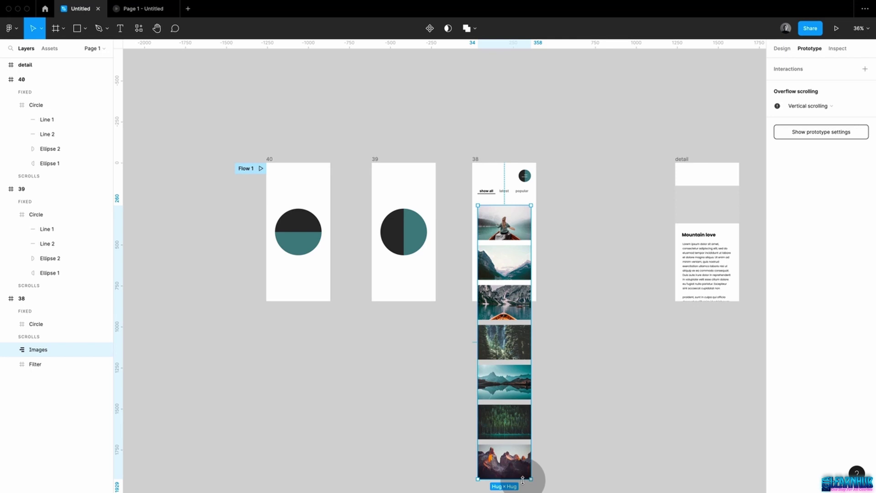
Shorten the Images frame to a fixed height of 584, ending at the bottom edge of frame 38
drag(530, 433, 529, 302)
click(781, 48)
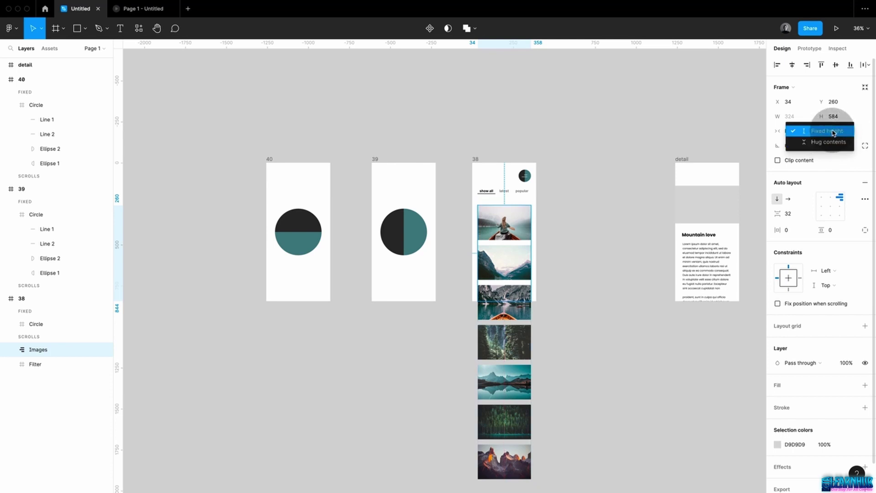
click(656, 248)
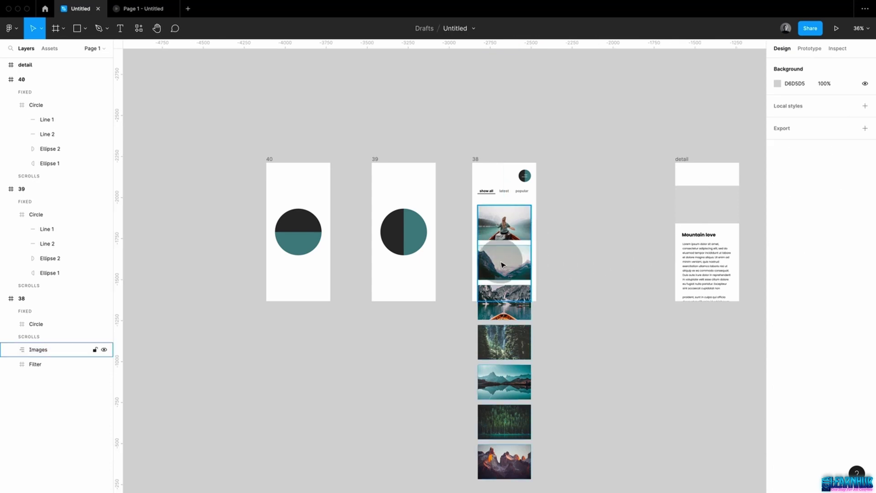
Turn on Clip content for the Images frame to hide the pictures below frame 38
click(503, 264)
click(770, 169)
click(606, 229)
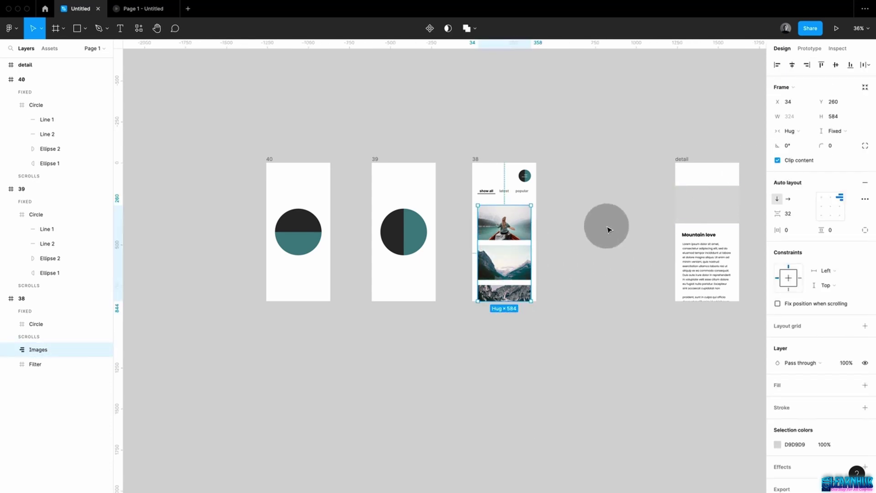
click(501, 169)
click(477, 159)
click(771, 93)
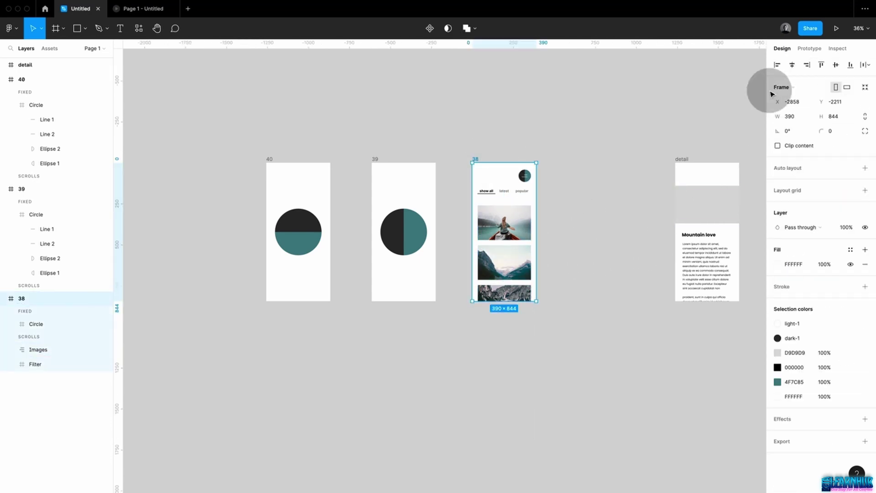
Present the photo screen, scroll the images beneath the fixed filters to test the list, and return to the design file
click(835, 28)
drag(469, 339, 477, 283)
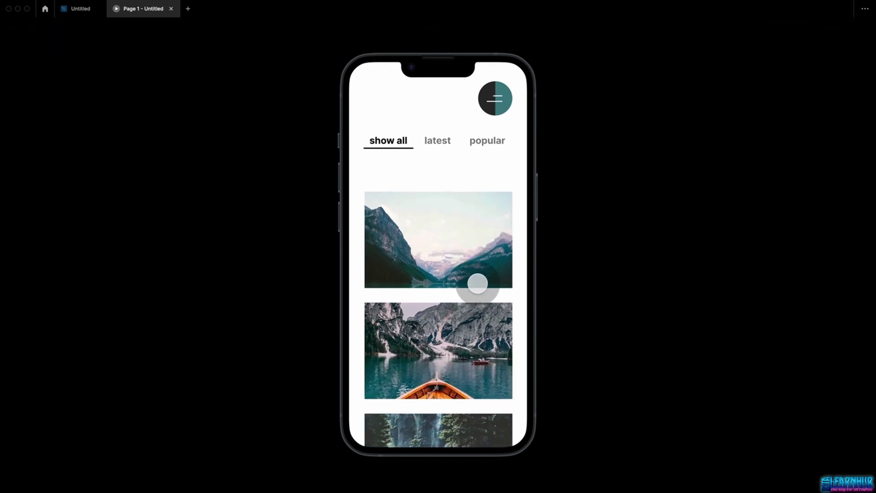
drag(464, 313, 467, 250)
drag(459, 292, 456, 323)
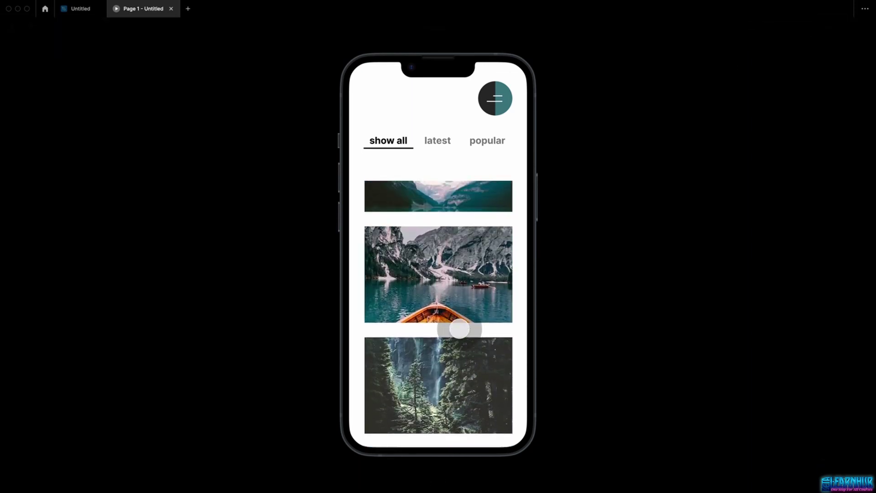
click(445, 307)
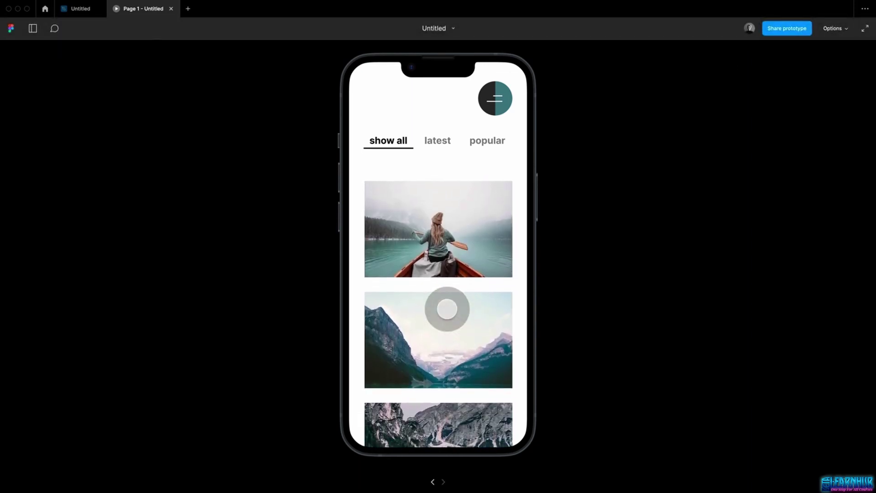
click(79, 11)
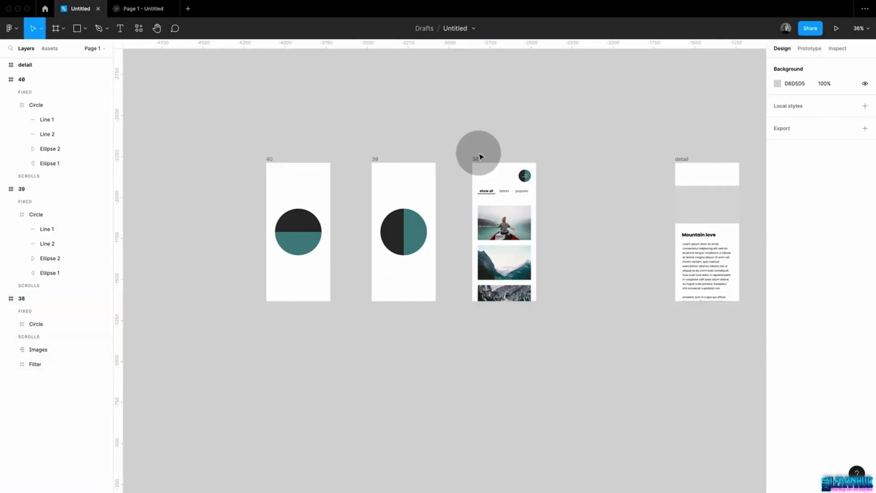
Duplicate frame 38 twice toward the detail frame, and space the copies and the detail frame apart with clear gaps
click(479, 157)
drag(479, 157, 611, 157)
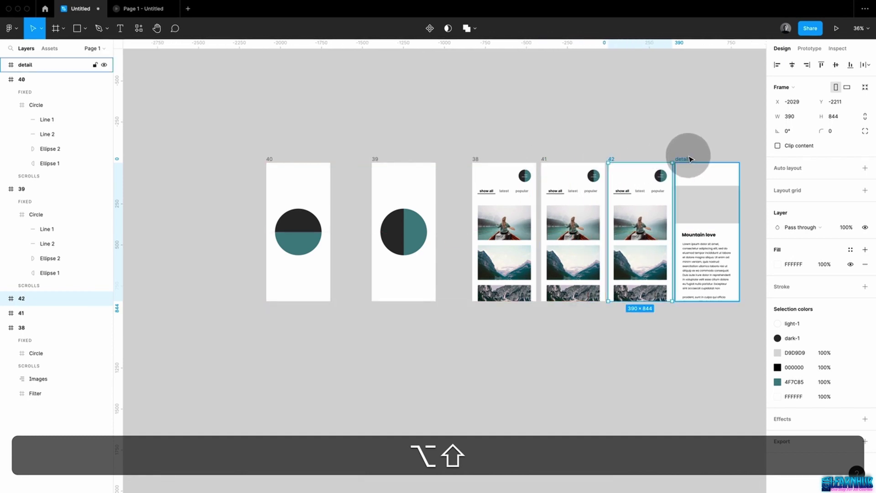
drag(689, 159, 707, 157)
drag(622, 158, 621, 153)
drag(544, 156, 551, 161)
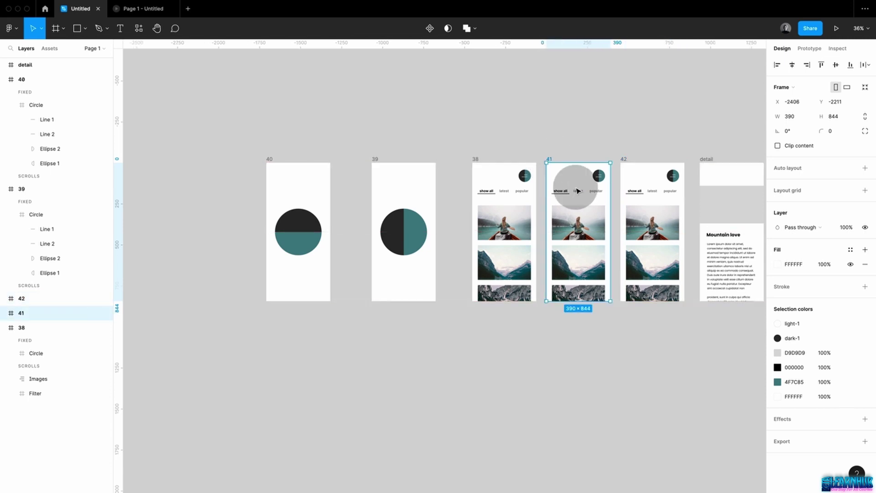
click(616, 231)
Set the opacity of the "latest" filter label in frame 41 to 100%
scroll(622, 231, up, 5)
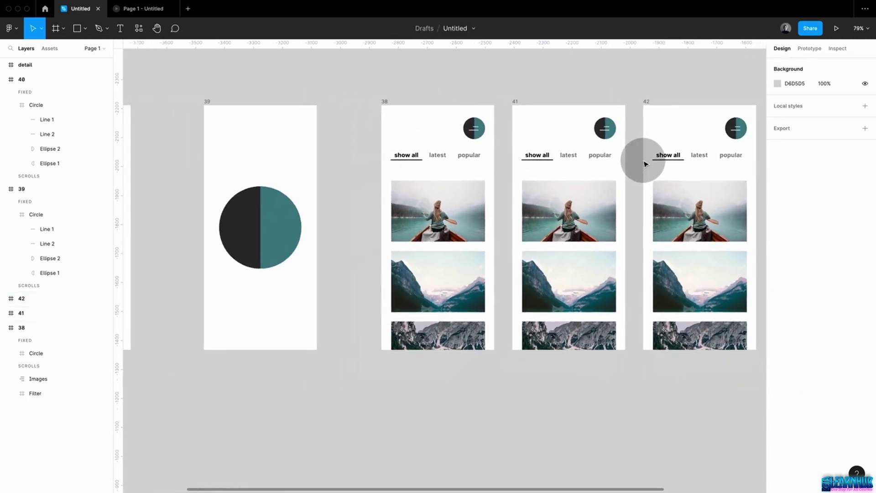
scroll(644, 162, down, 4)
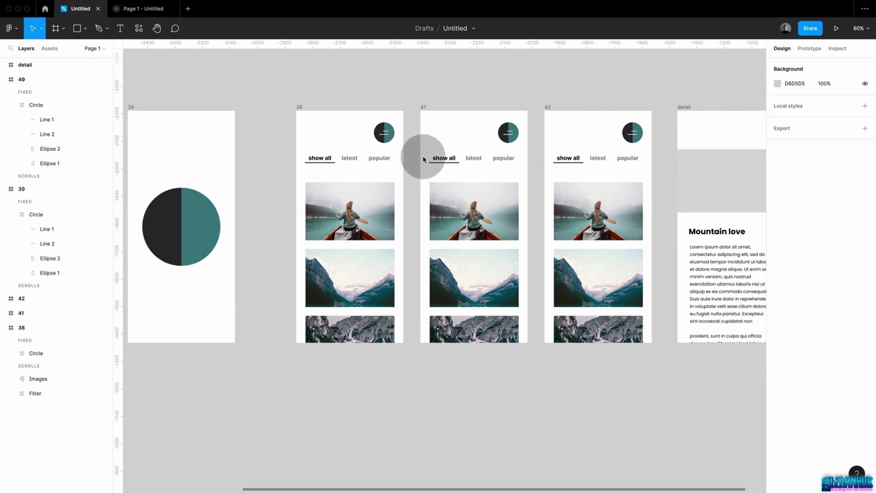
super+click(475, 160)
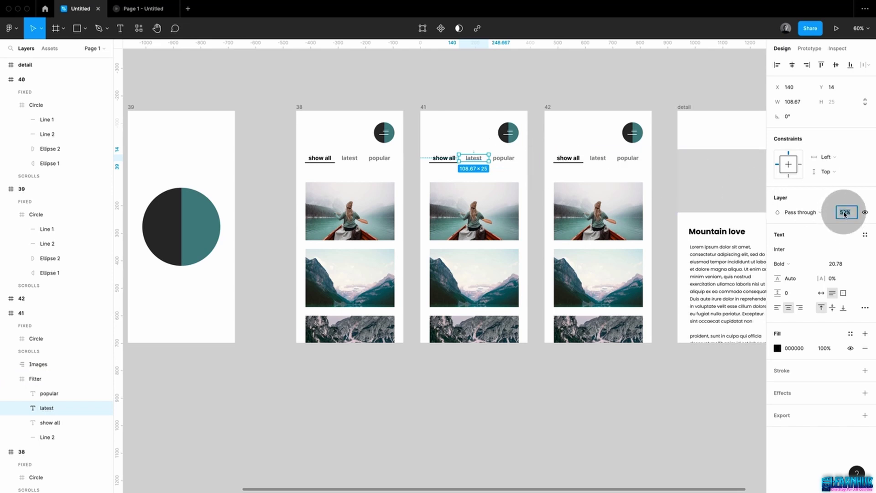
text(10)
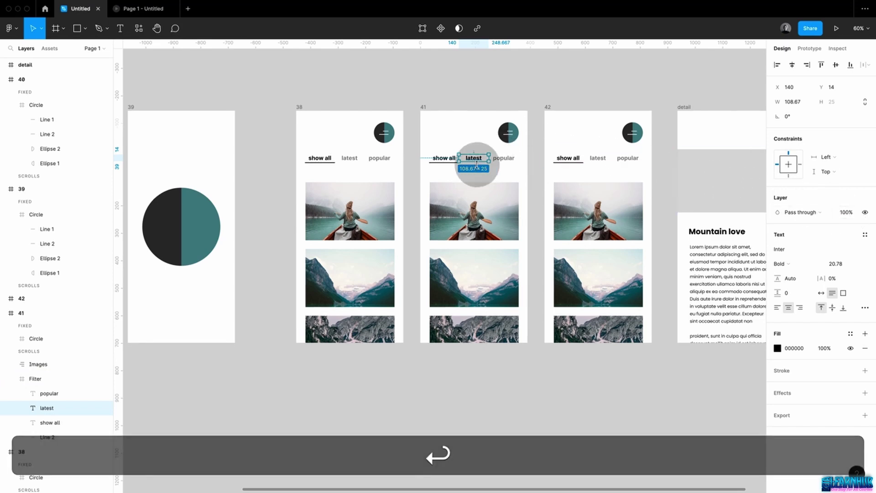
Move the filter underline in frame 41 beneath "latest" and set the "show all" label to 50% opacity
scroll(470, 158, up, 5)
key(Escape)
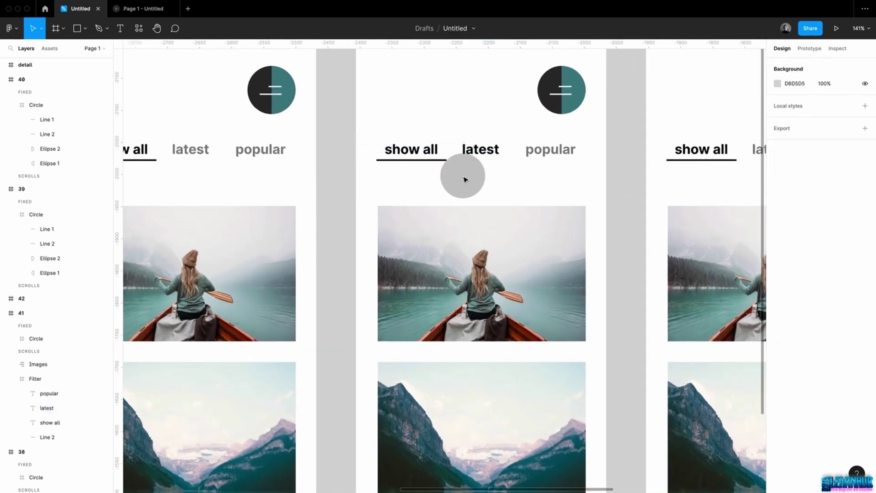
super+click(442, 162)
drag(450, 164, 502, 165)
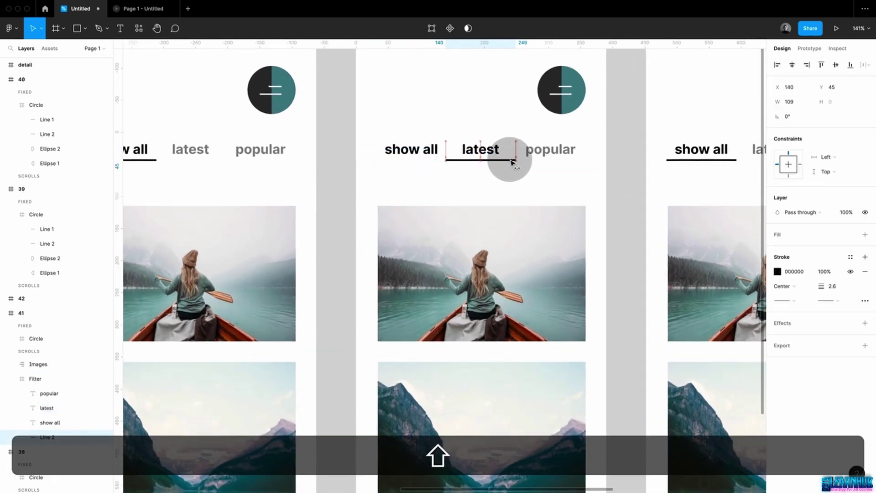
super+click(431, 153)
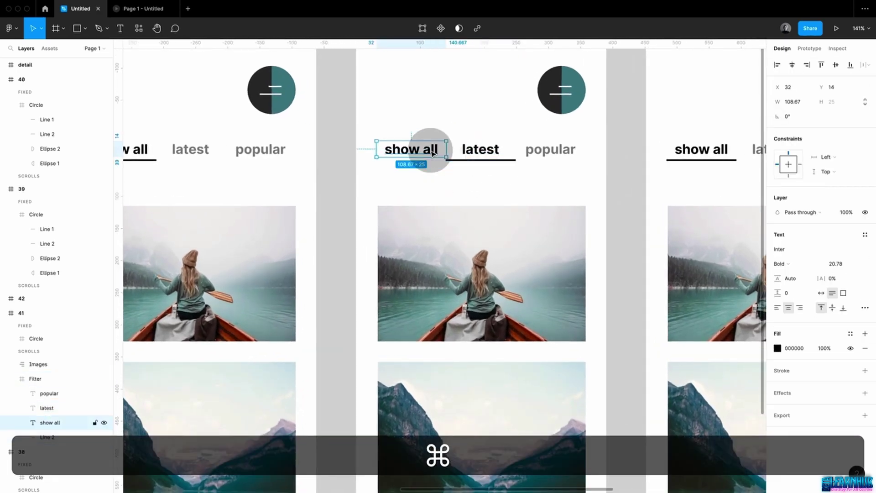
key(5)
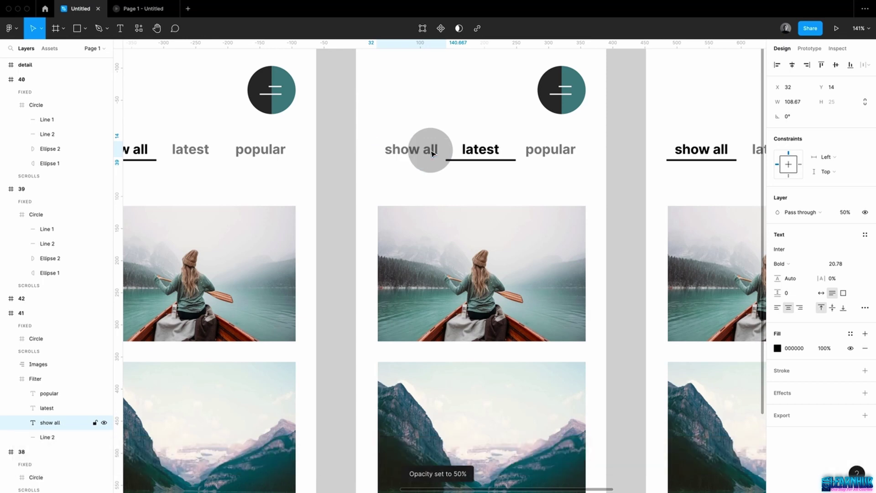
In frame 42, set the "popular" filter label to 100% opacity and the "show all" label to 50%
scroll(553, 196, right, 7)
super+click(524, 154)
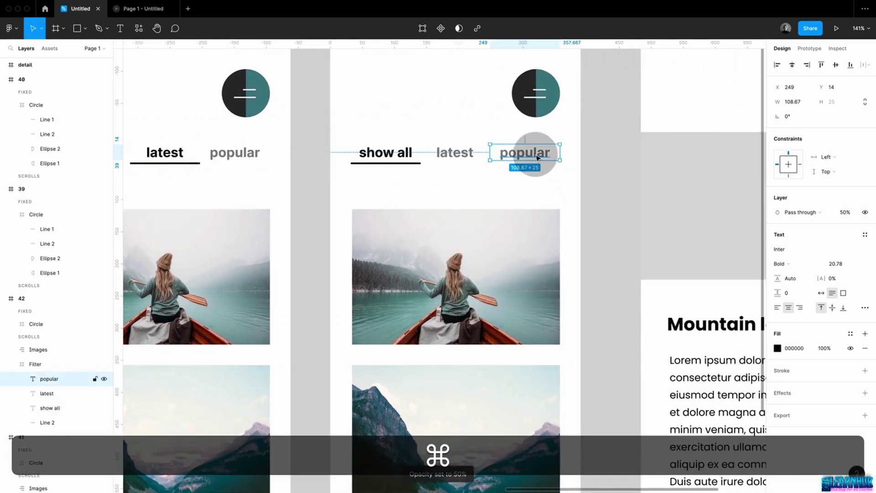
click(844, 213)
text(10)
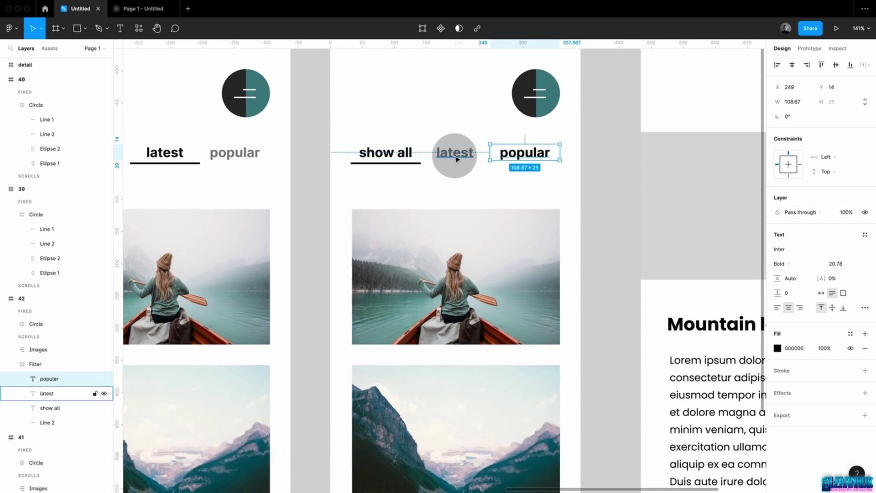
super+click(385, 152)
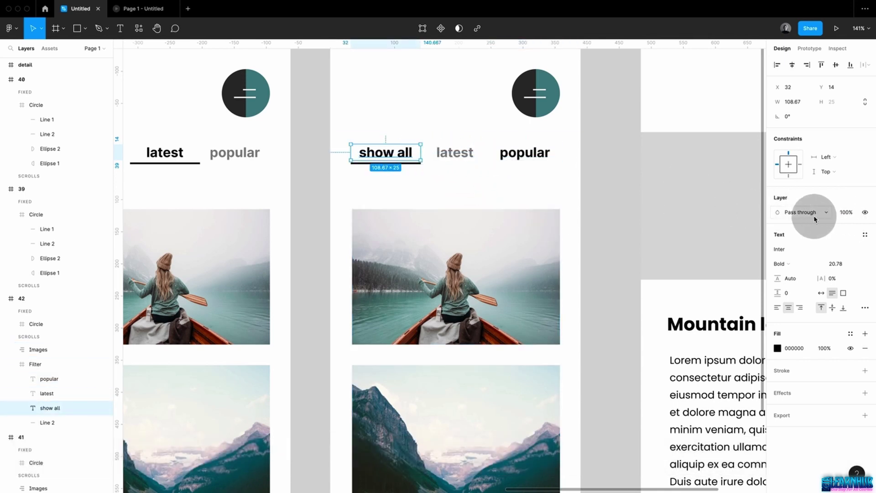
key(5)
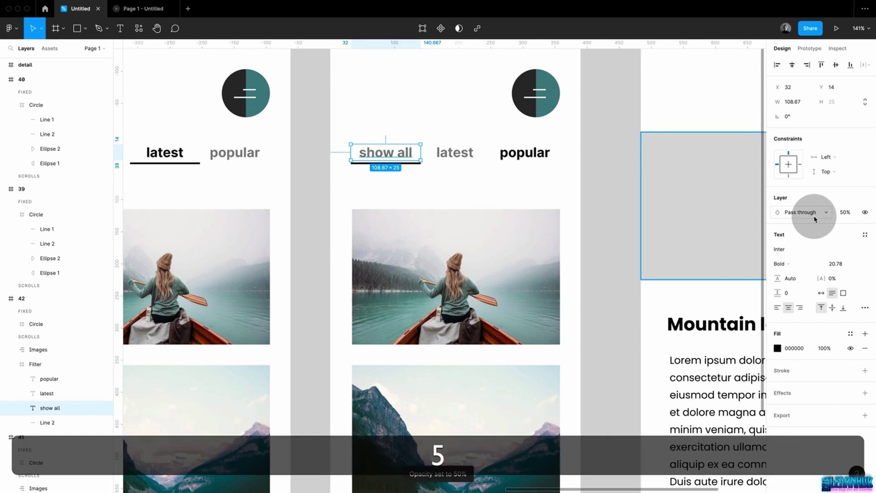
click(563, 190)
super+click(413, 155)
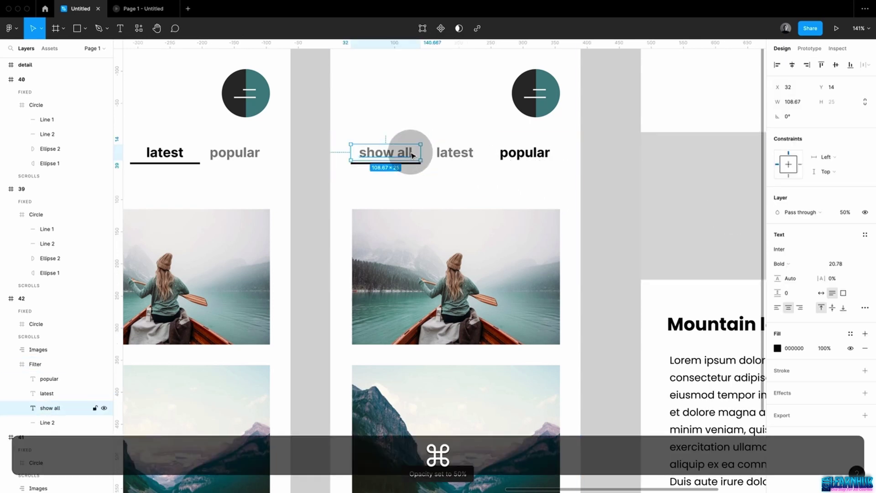
Move the filter underline in frame 42 beneath the "popular" label
click(476, 185)
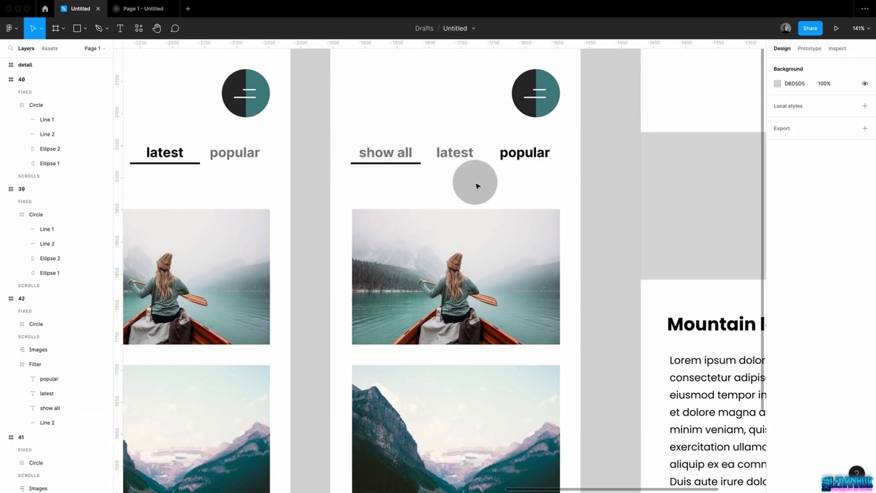
super+click(406, 163)
drag(407, 165, 514, 164)
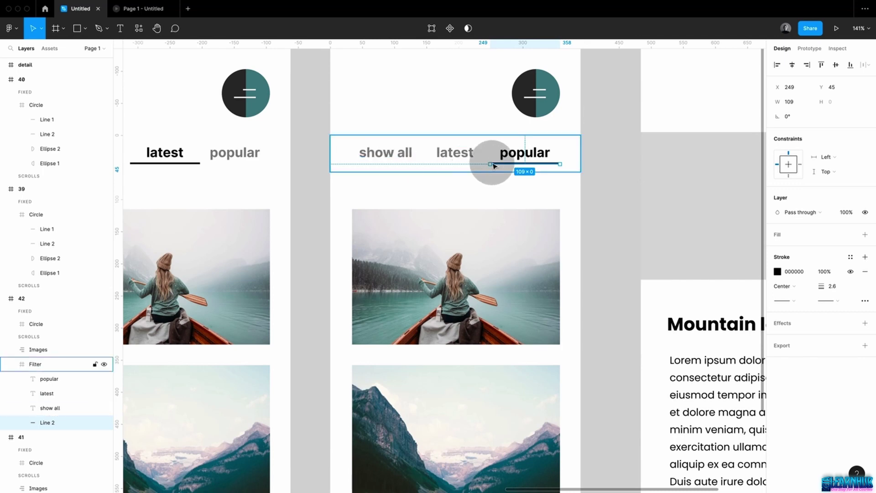
click(484, 182)
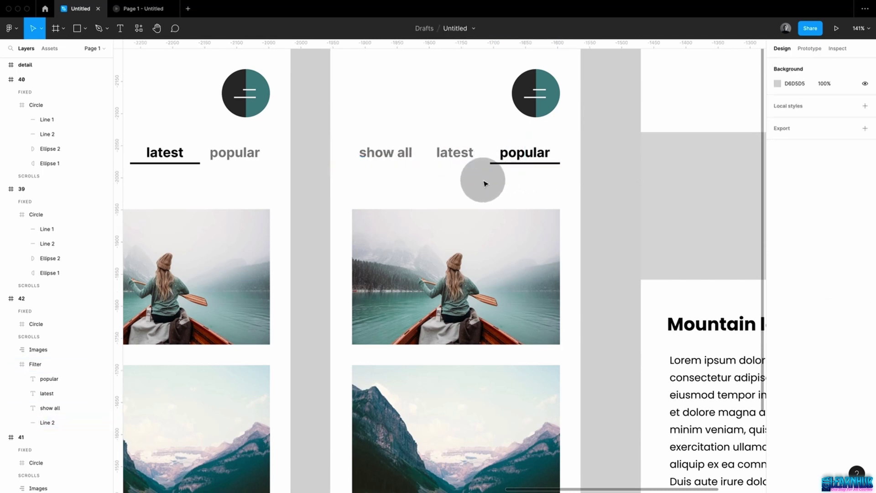
Turn off content clipping for the Images lists in frames 38, 41 and 42
scroll(485, 183, down, 5)
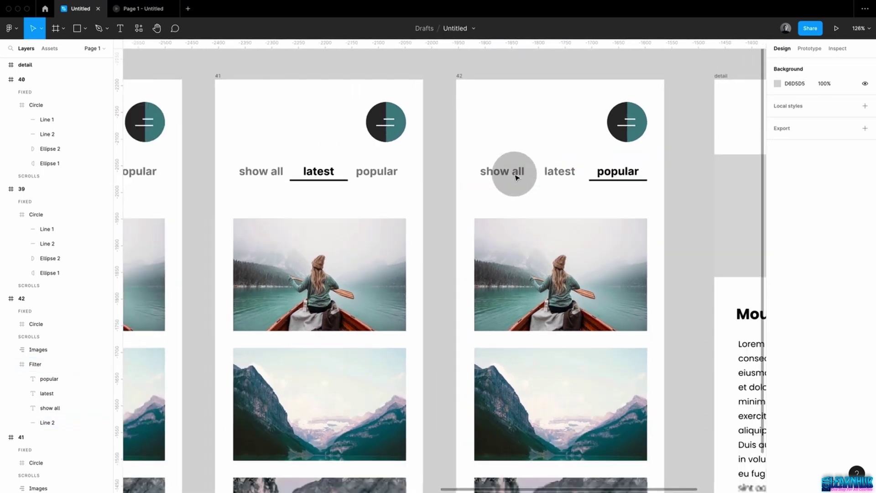
scroll(517, 177, left, 2)
scroll(532, 297, down, 5)
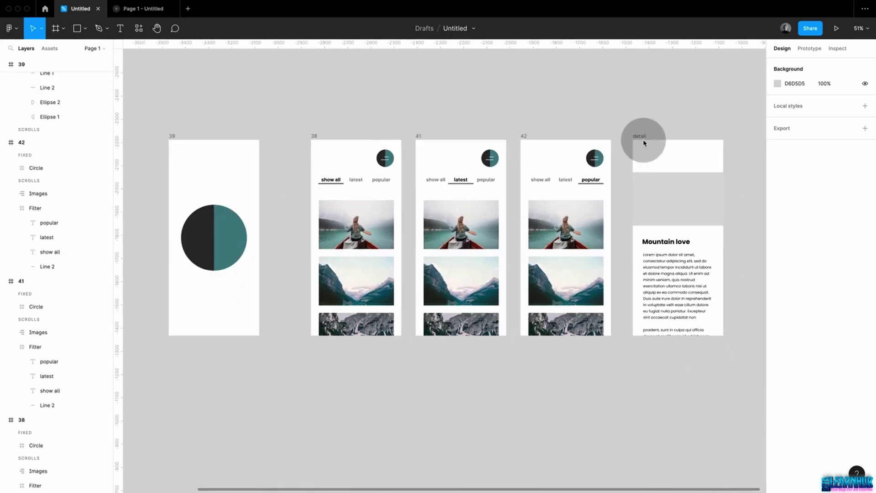
click(573, 237)
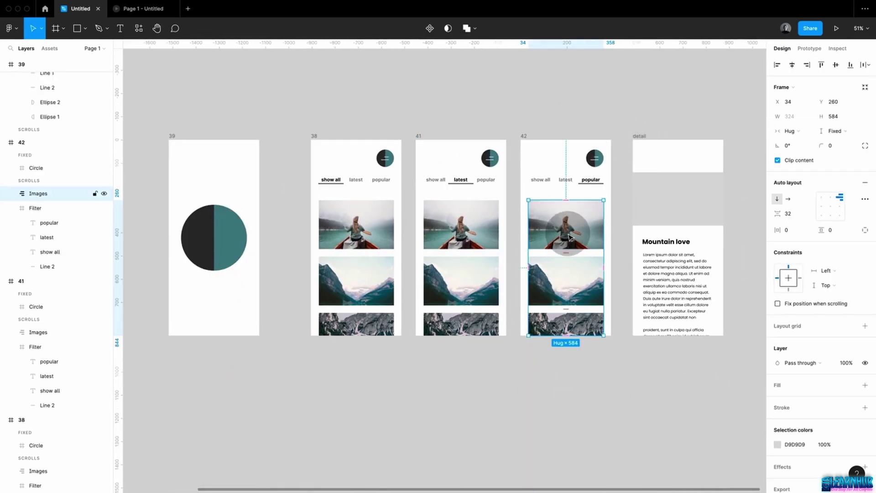
shift+click(469, 242)
shift+click(389, 242)
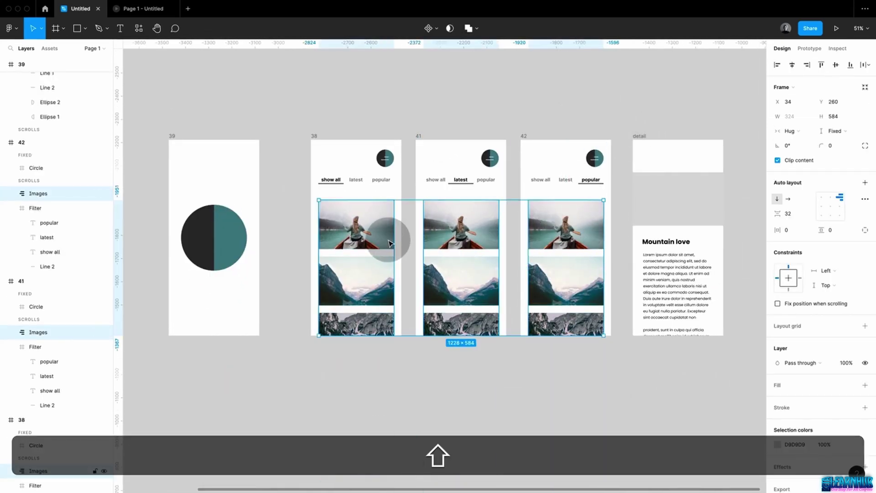
click(787, 169)
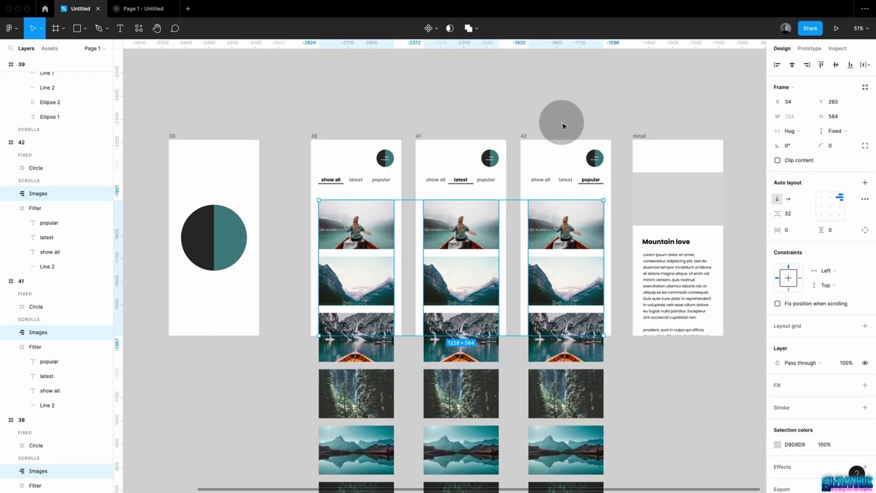
click(563, 126)
scroll(542, 187, down, 3)
scroll(543, 187, down, 4)
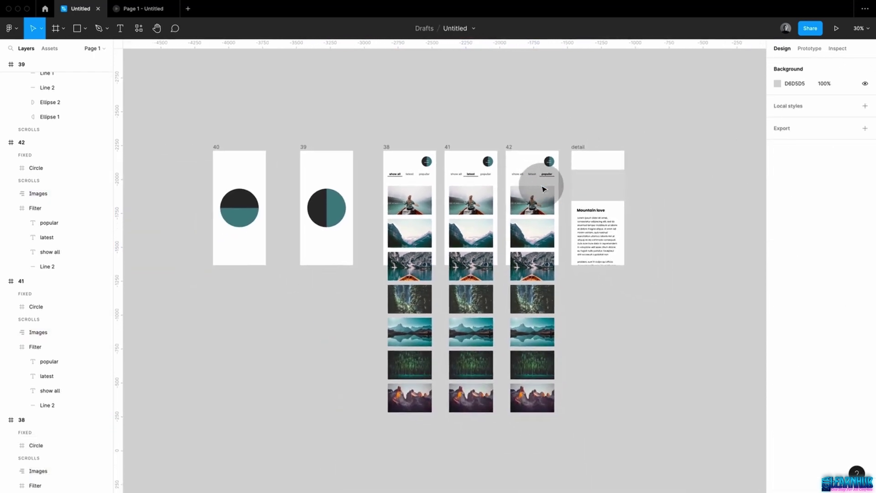
Reorder the image list in frame 41 so image 04 comes first and image 03 second
click(479, 260)
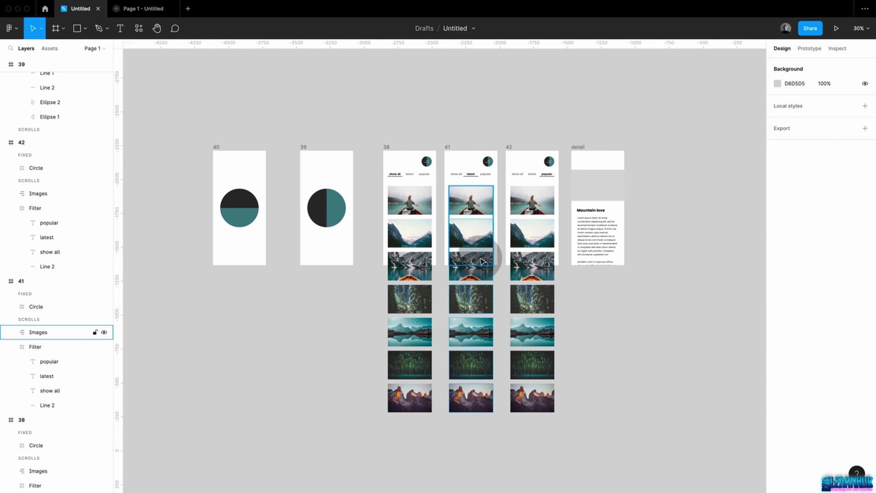
click(482, 261)
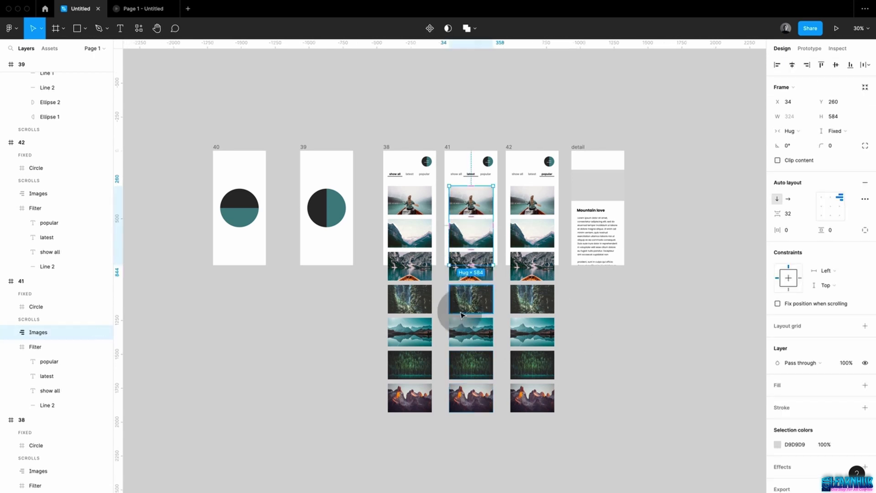
click(482, 299)
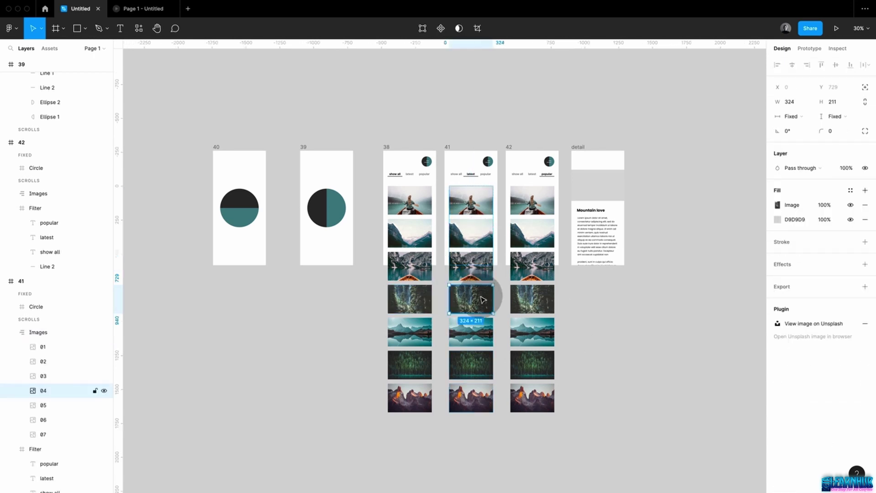
key(Up)
key(Up)
key(Up)
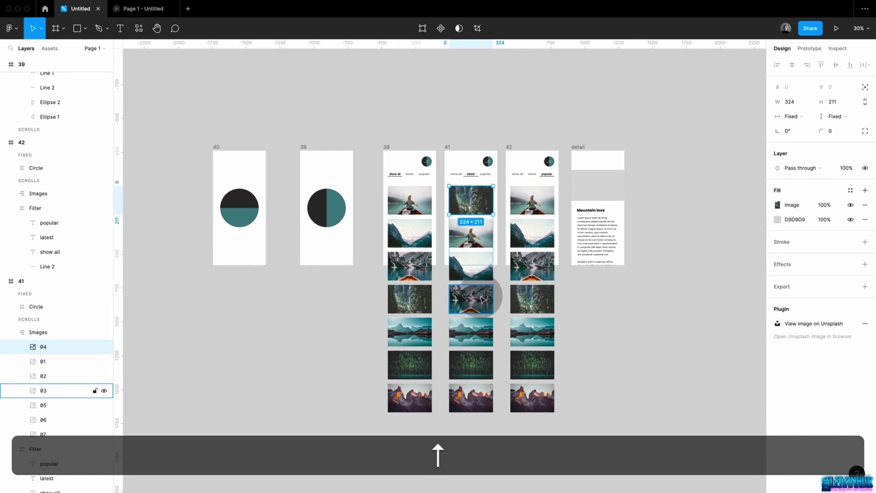
click(482, 301)
key(Up)
key(Up)
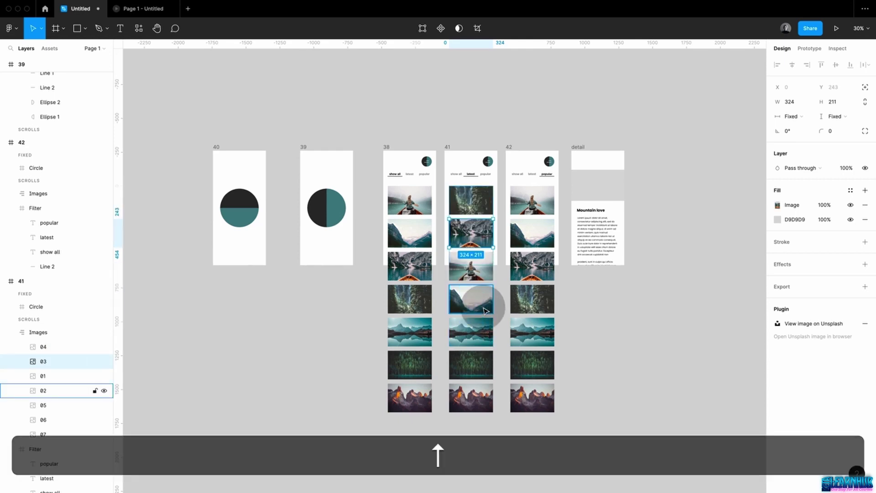
Move image 07 to the start of the image list in frame 42
click(534, 390)
key(Up)
key(Up)
key(Up)
key(Up)
key(Up)
key(Up)
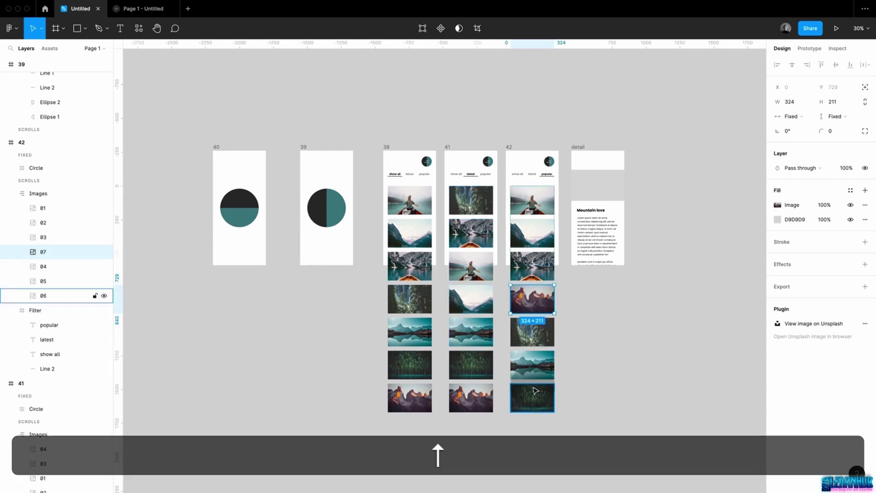
click(542, 306)
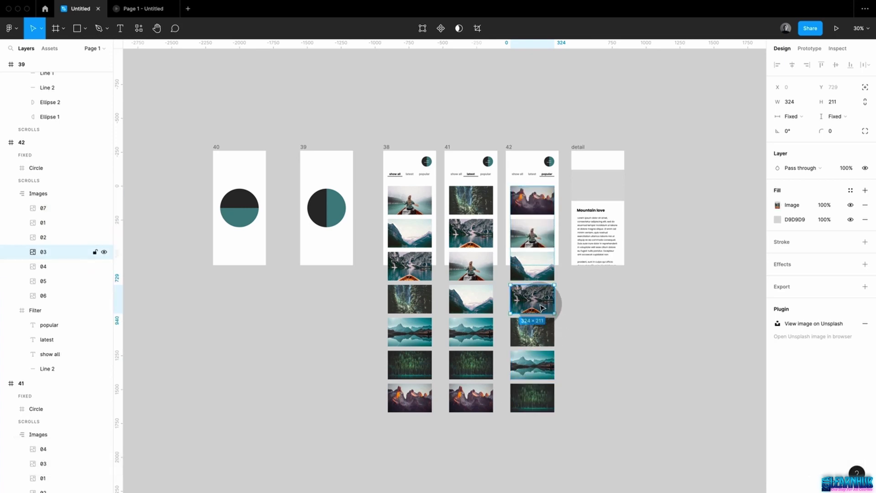
key(Up)
key(Up)
key(Down)
key(Down)
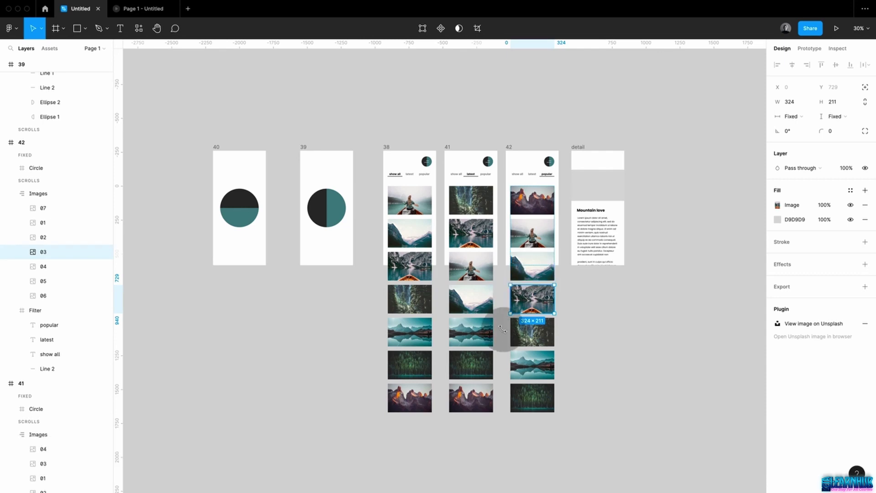
Move image 05 to the second place in frame 42's image list
click(530, 364)
key(Up)
key(Up)
key(Up)
key(Up)
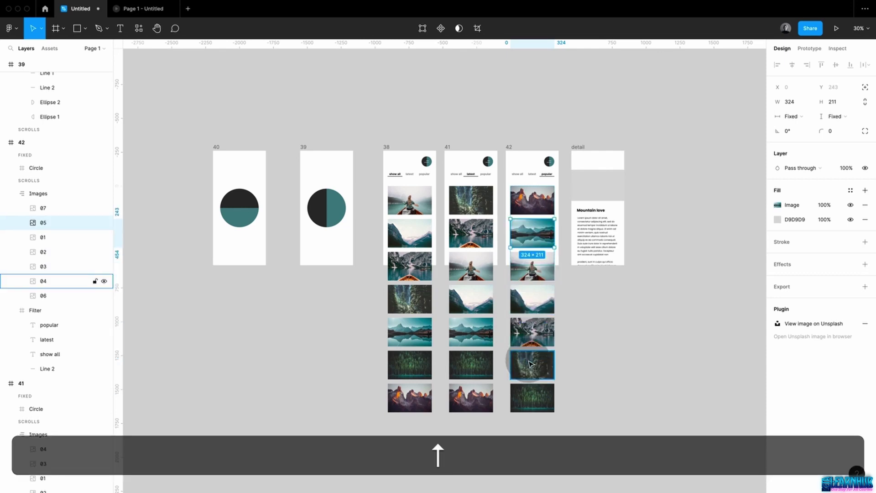
click(609, 366)
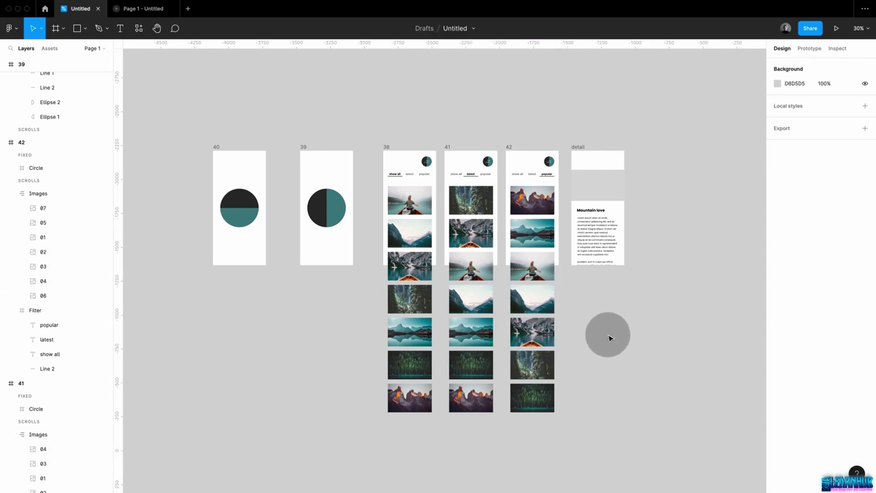
Preview frame 38 as a prototype, scroll its image list, and return to the design file
click(397, 209)
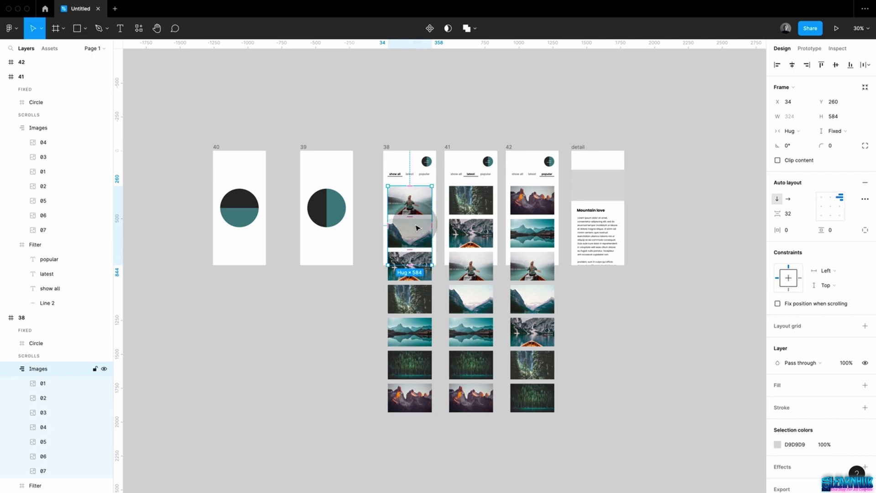
click(386, 146)
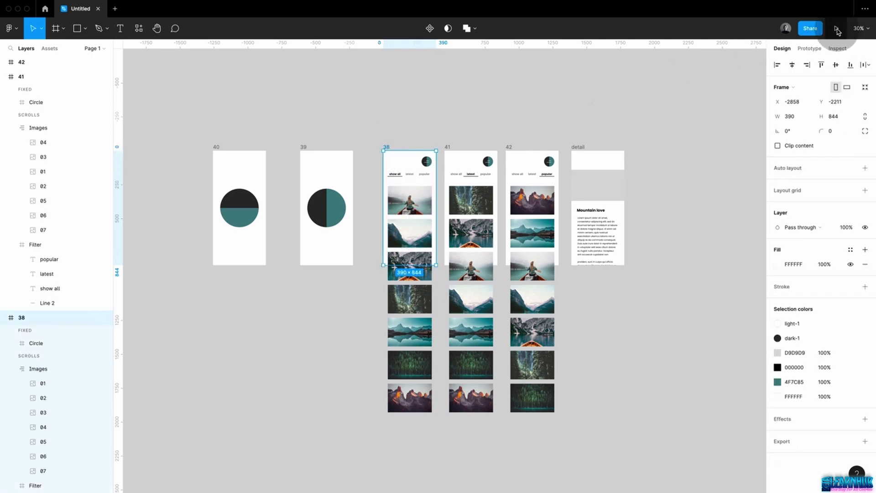
click(837, 30)
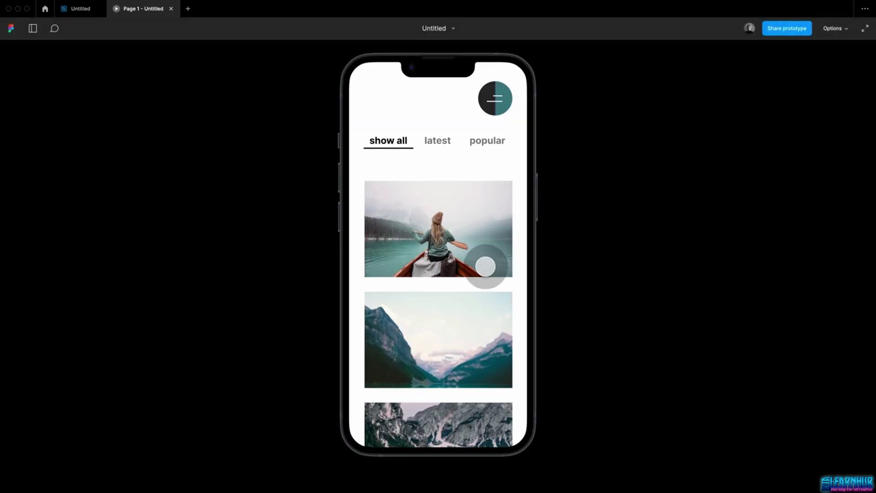
drag(477, 284, 487, 268)
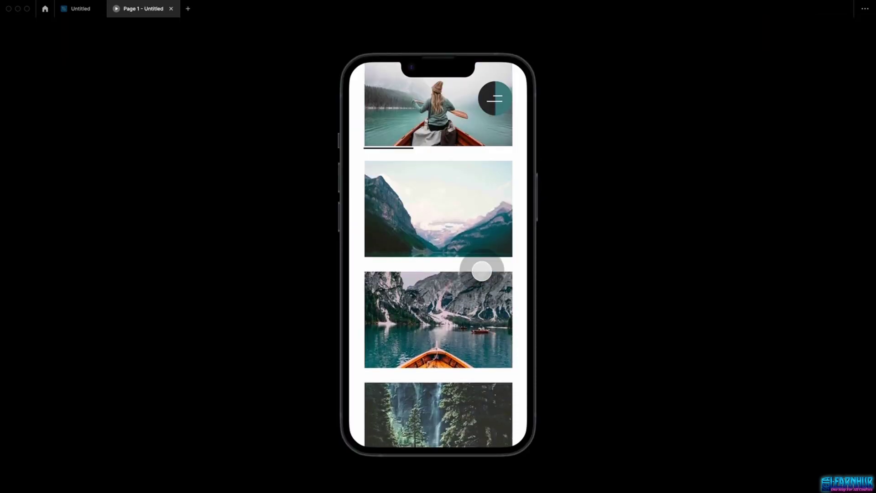
click(84, 9)
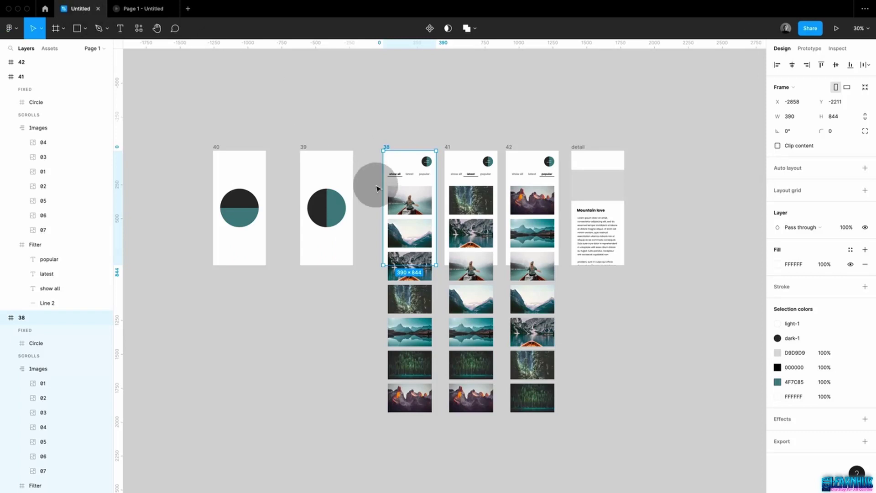
Turn content clipping back on for the Images lists in frames 38, 41 and 42
click(410, 219)
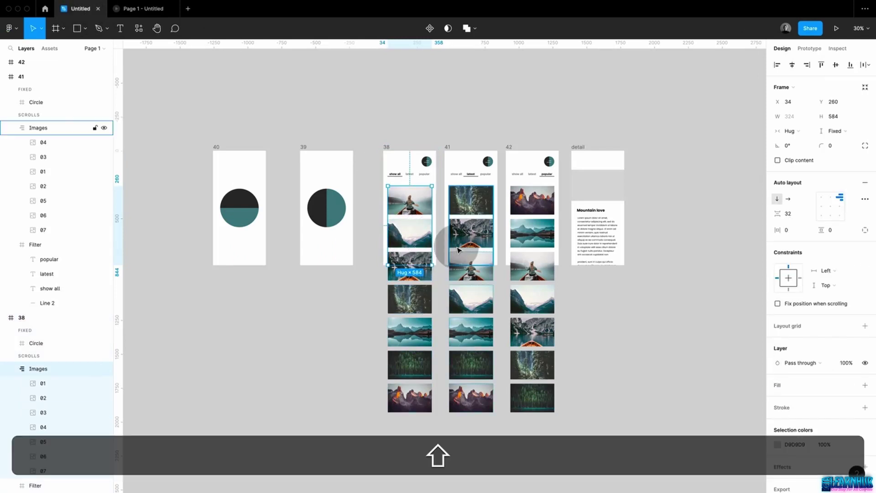
shift+click(471, 233)
shift+click(532, 230)
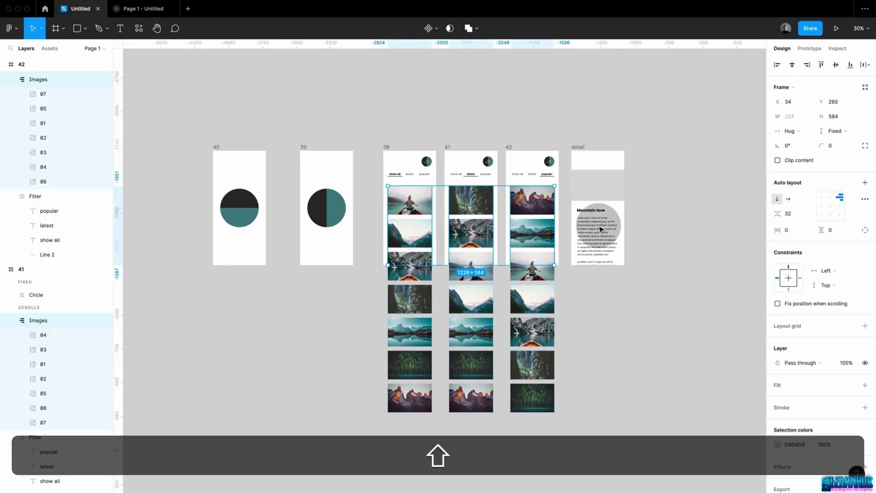
click(778, 160)
click(673, 196)
Preview frame 38 again, scroll its image list up and down to check the clipping, and close the preview
click(387, 146)
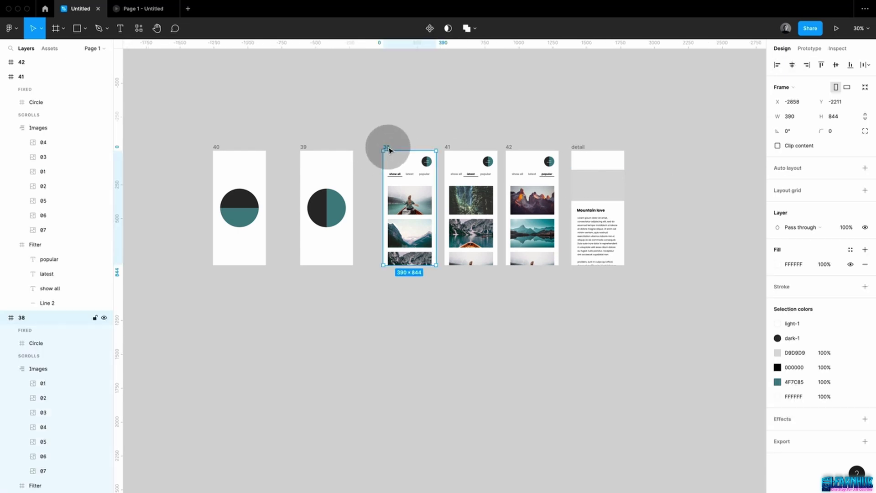
click(835, 29)
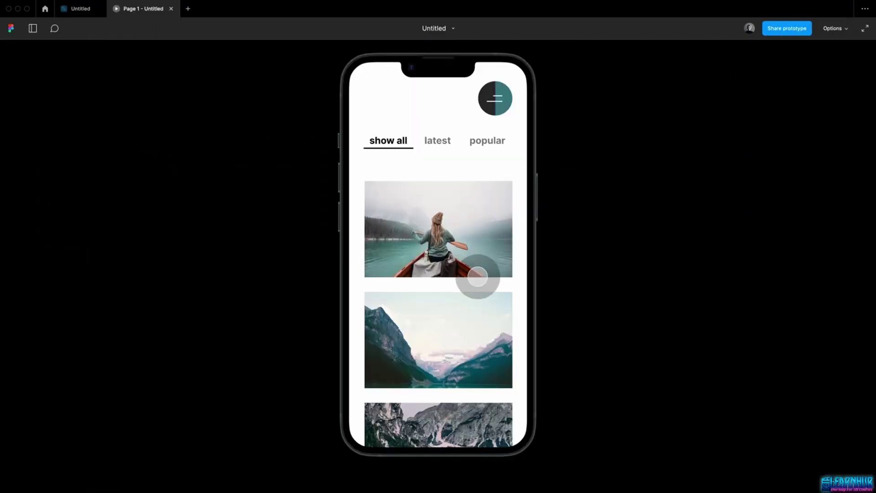
scroll(477, 275, down, 5)
scroll(468, 220, up, 4)
scroll(457, 321, down, 7)
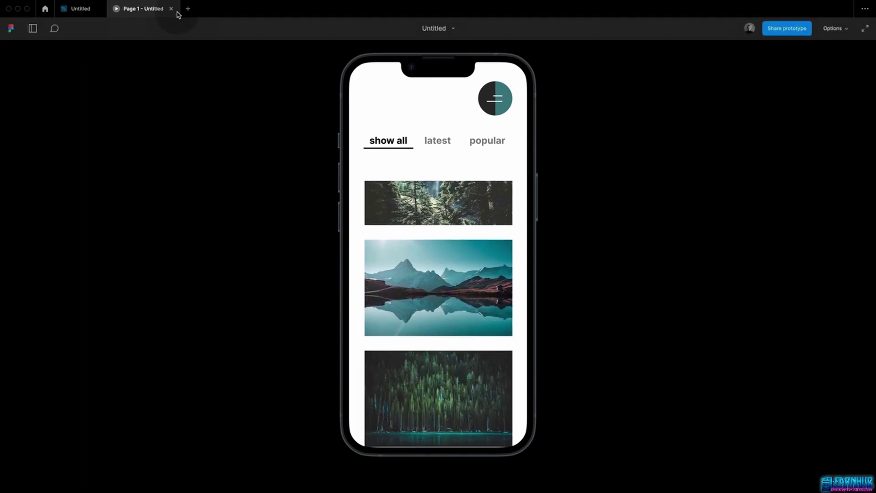
key(super+w)
Link the "latest" label in frame 38 to frame 41 with an on-tap Navigate to interaction using Smart animate
scroll(510, 157, up, 5)
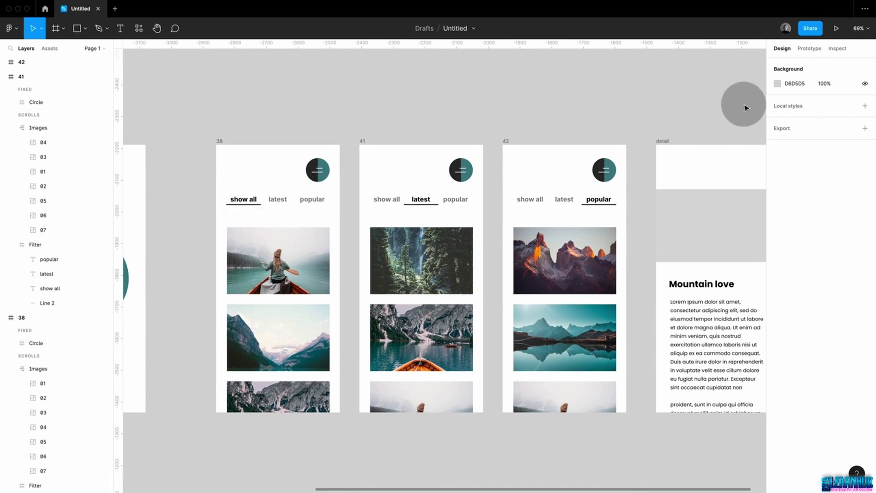
click(816, 50)
click(274, 201)
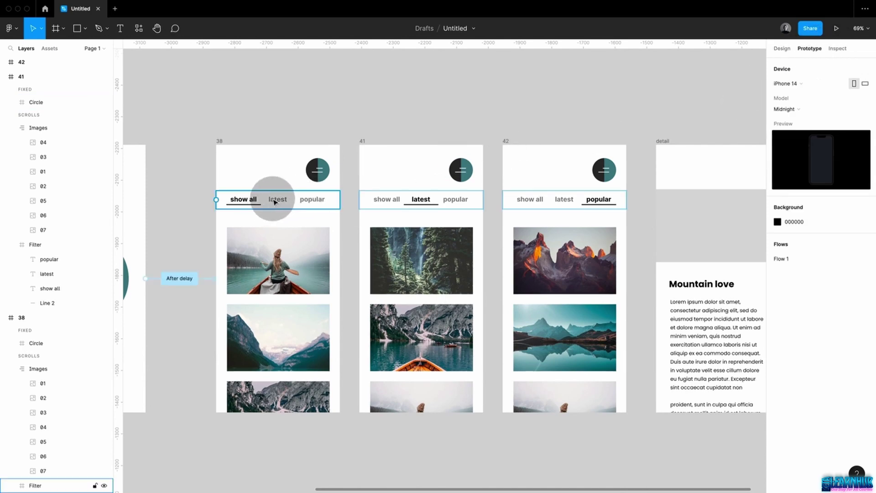
double_click(275, 201)
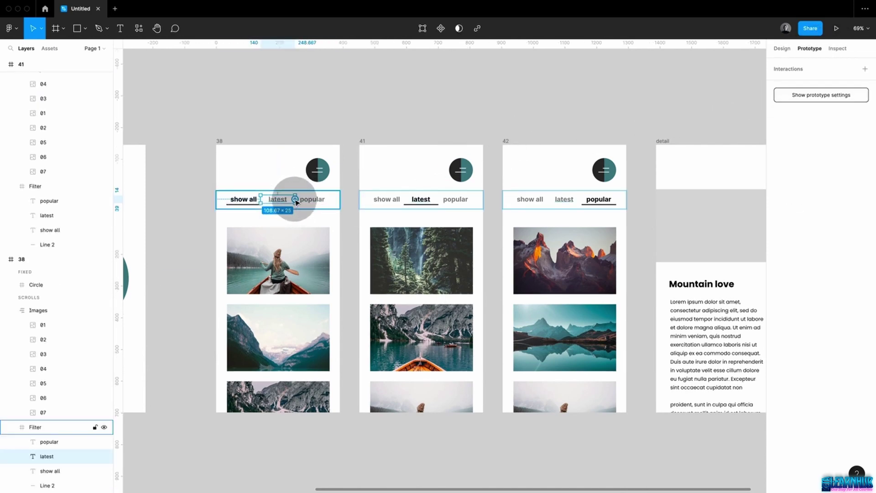
drag(295, 199, 374, 231)
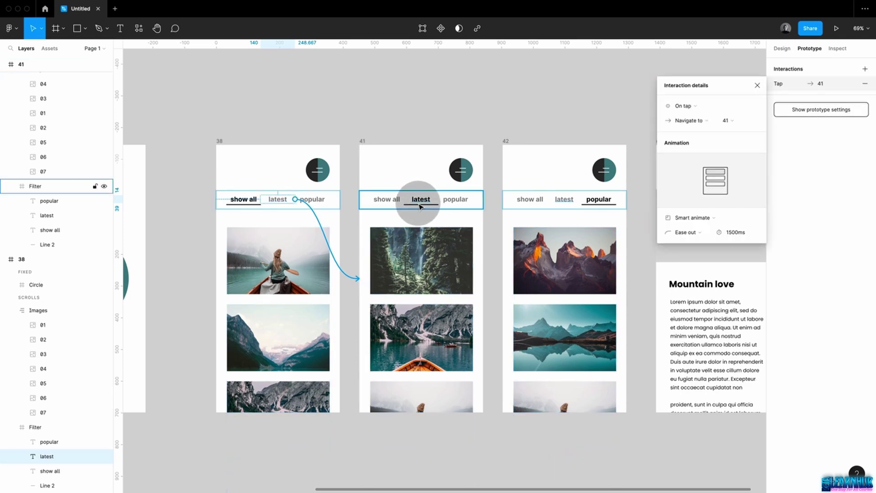
click(693, 218)
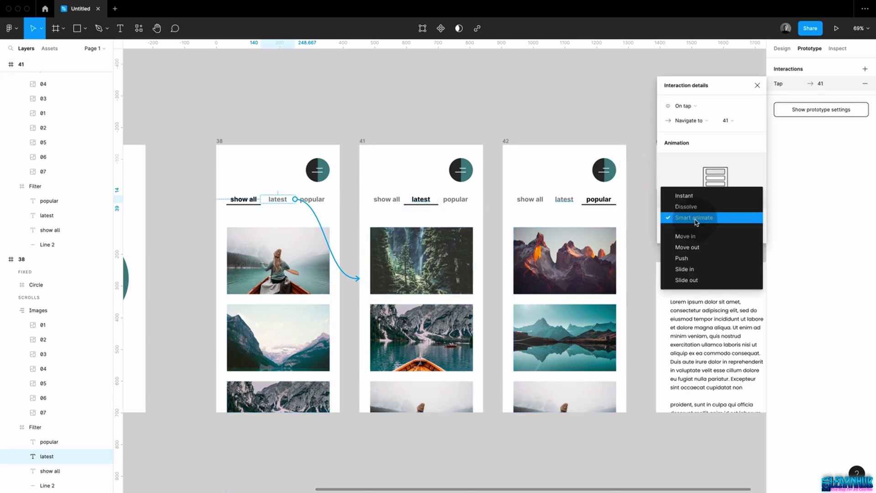
click(699, 221)
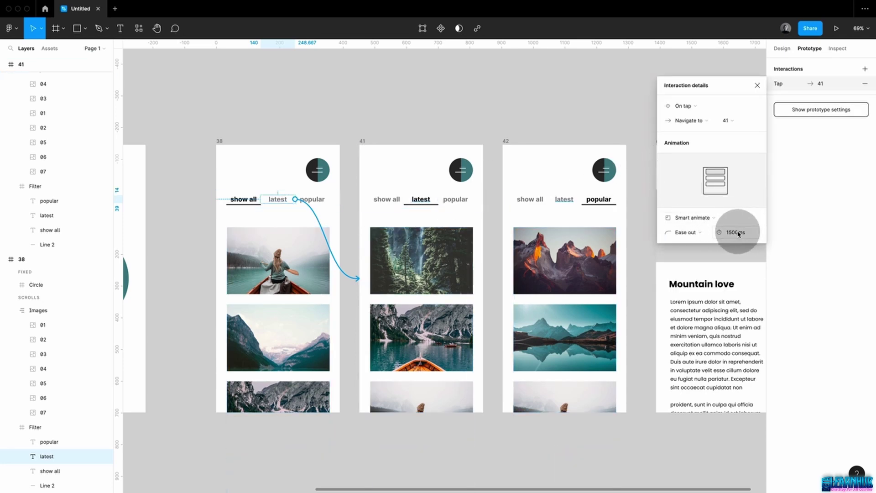
Link the "popular" label in frame 38 to frame 42
click(662, 264)
click(309, 204)
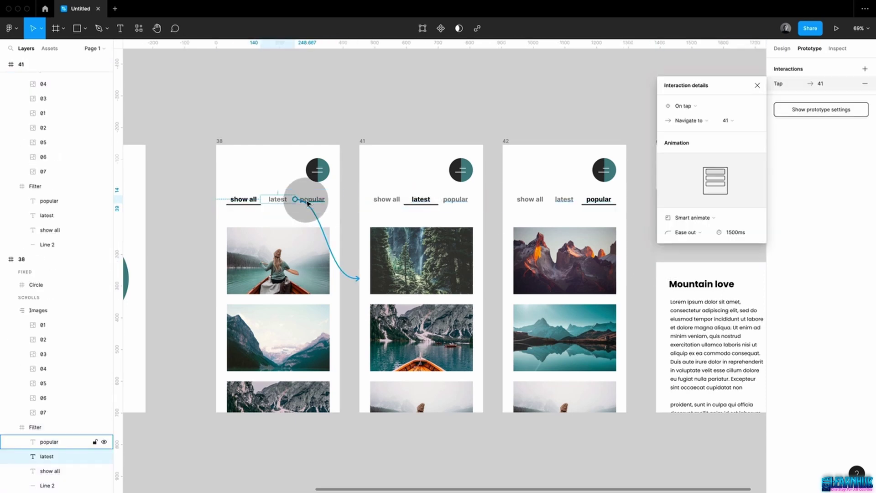
click(309, 204)
drag(329, 199, 512, 239)
In frame 41, link the "show all" label to frame 38 and the "popular" label to frame 42
click(389, 196)
click(400, 201)
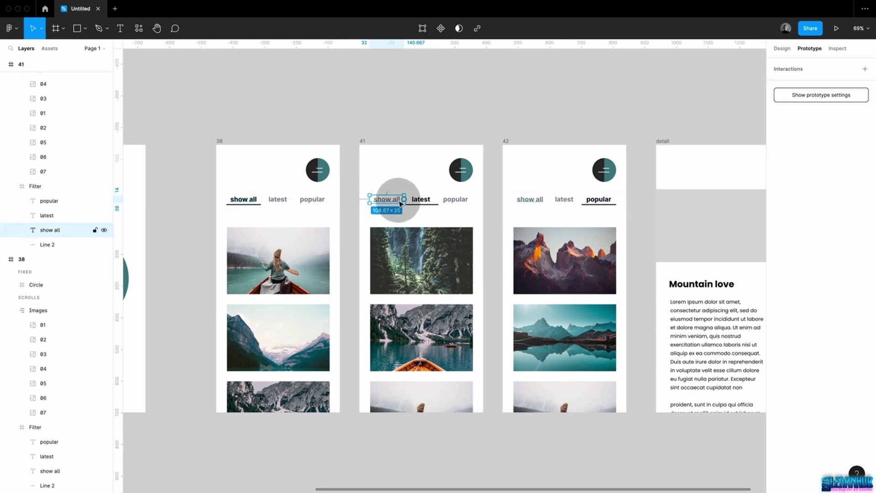
drag(399, 204, 338, 235)
click(465, 201)
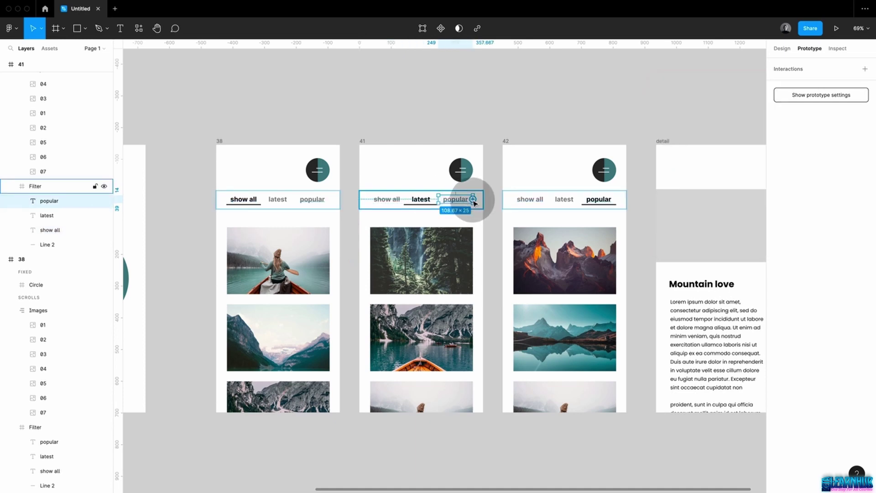
drag(472, 200, 513, 238)
In frame 42, link the "show all" label to frame 38 and the "latest" label to frame 41
click(534, 201)
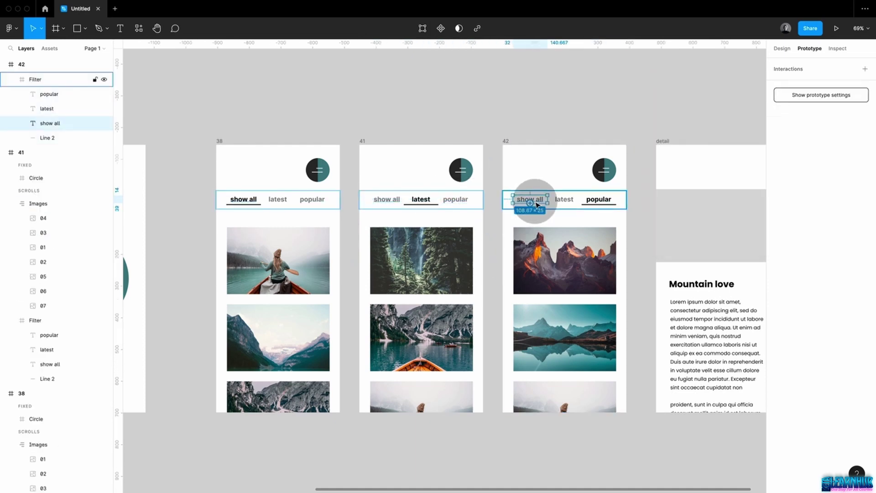
drag(547, 200, 461, 239)
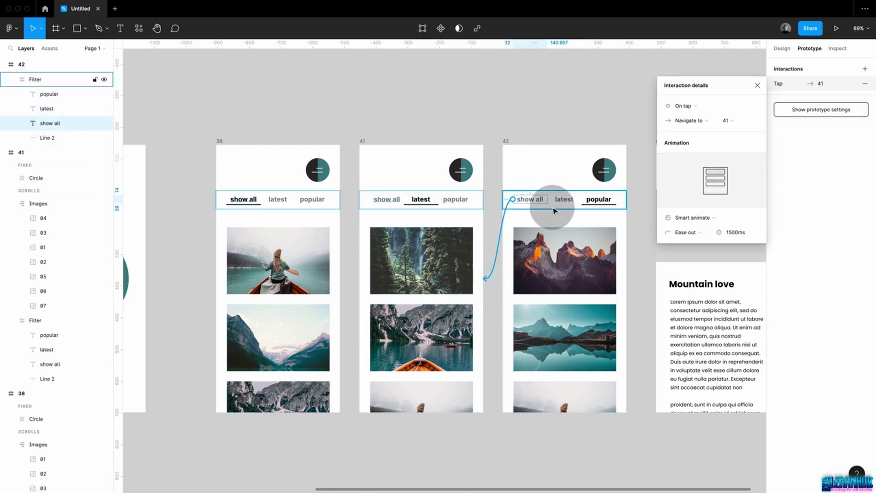
click(564, 200)
click(530, 200)
drag(549, 199, 484, 291)
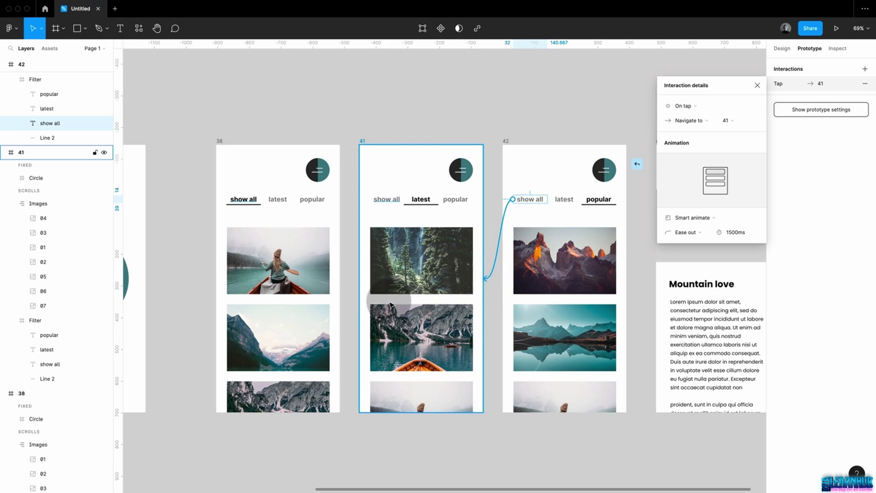
drag(390, 305, 338, 218)
click(567, 202)
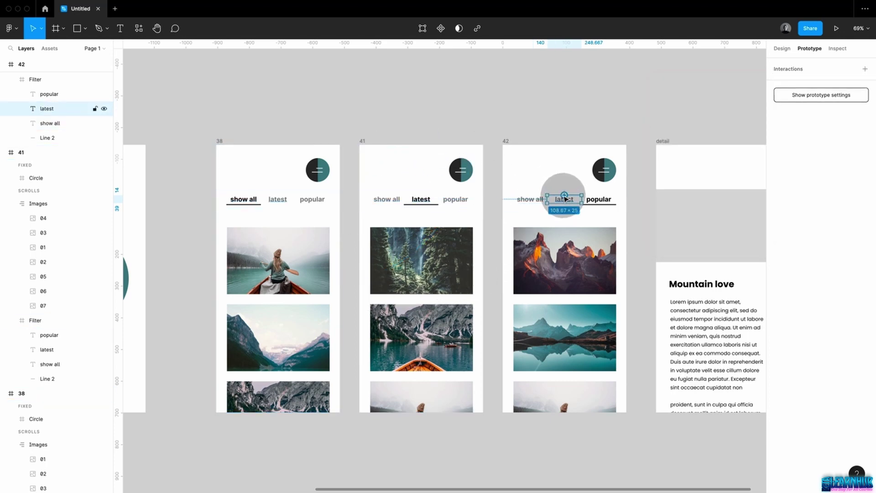
drag(564, 195, 477, 269)
click(554, 100)
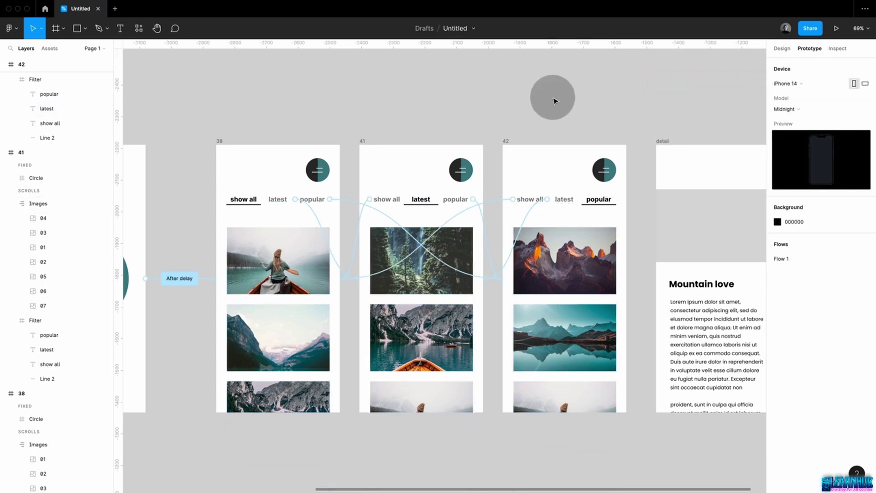
Preview the prototype from frame 38, switch between the show all, latest and popular filters, and return to the design file
click(221, 141)
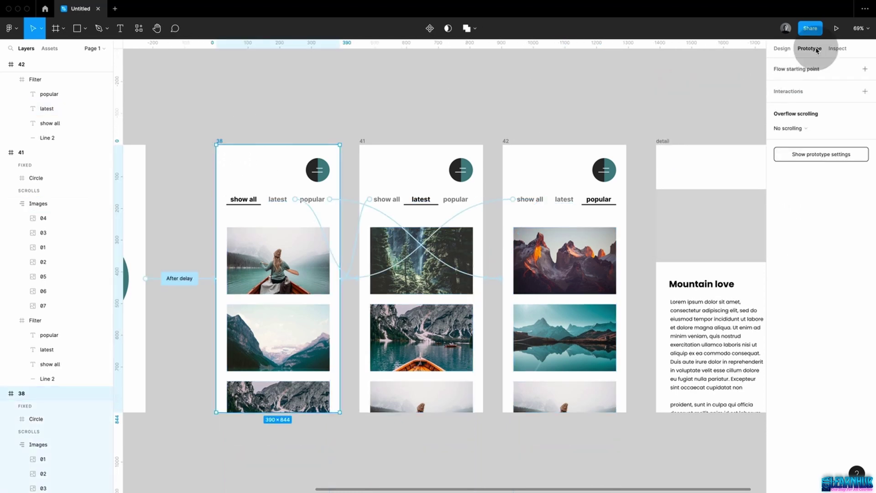
click(836, 29)
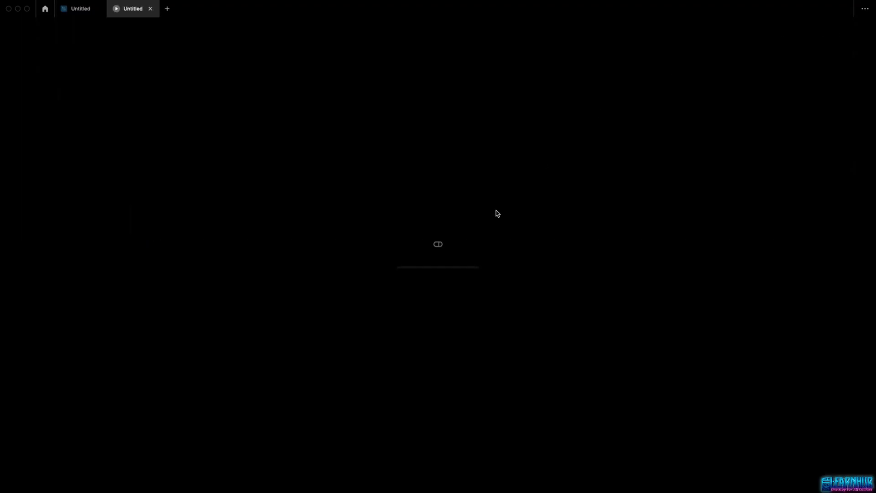
click(440, 140)
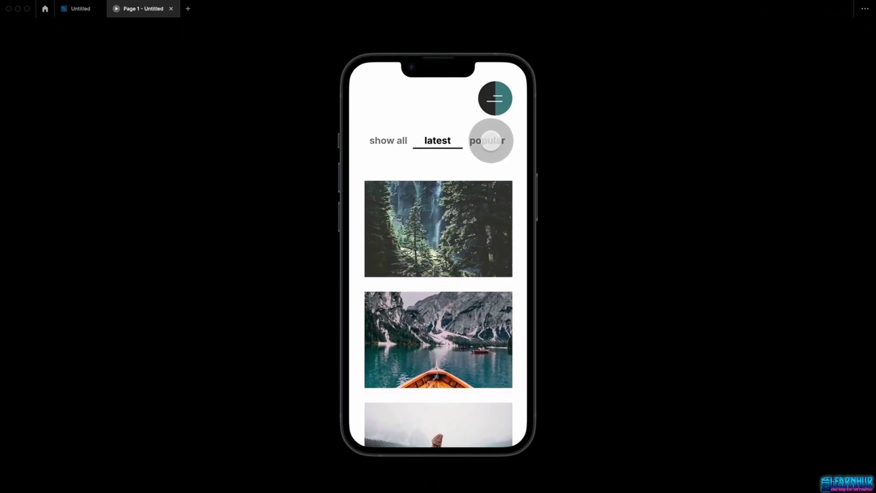
click(490, 140)
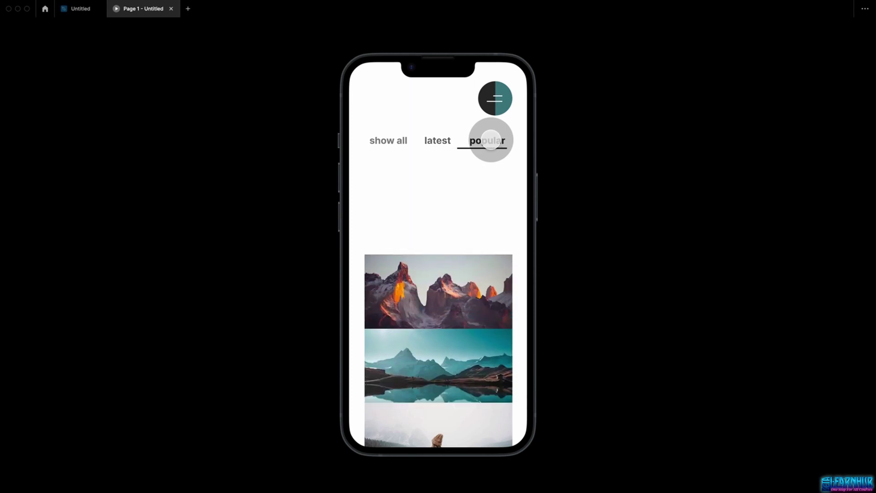
click(435, 140)
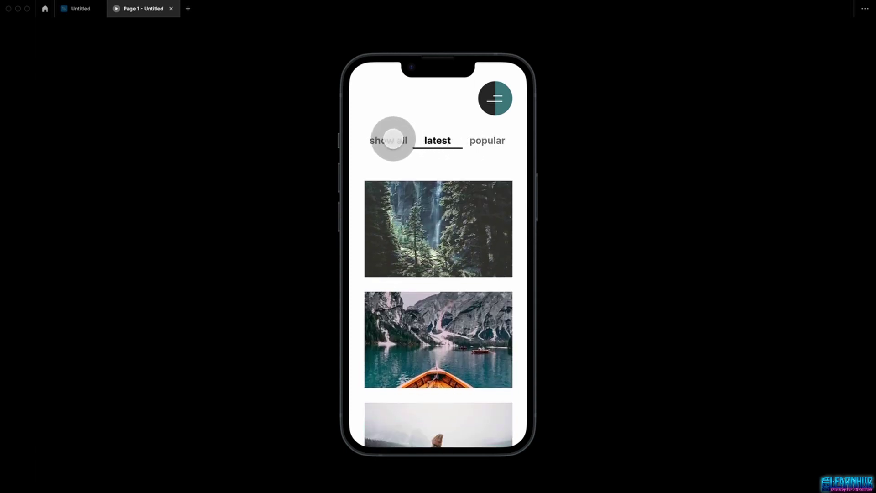
click(393, 139)
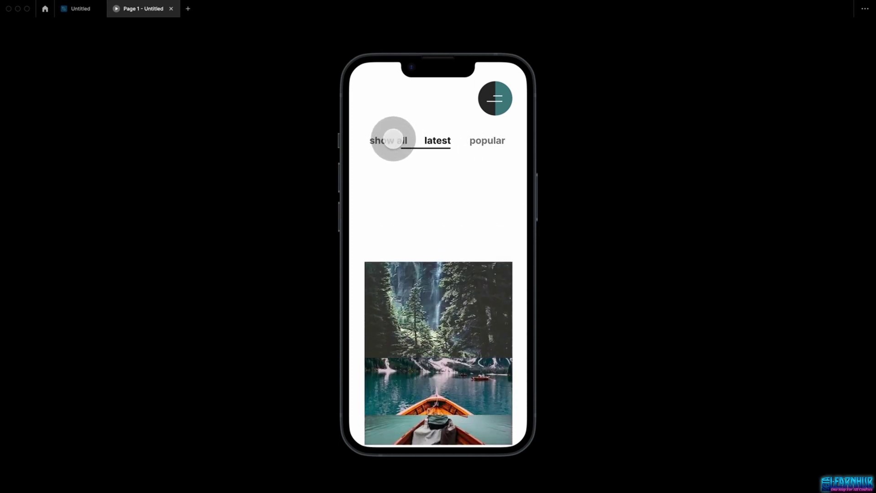
click(481, 143)
click(481, 143)
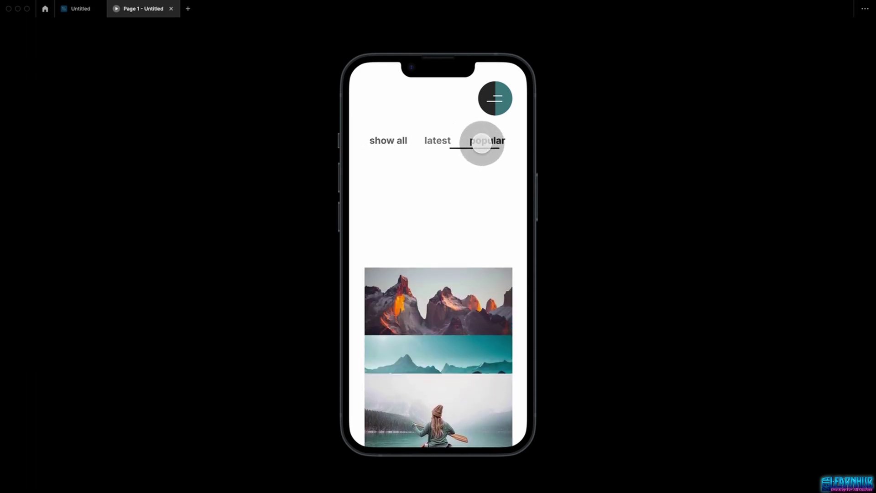
click(445, 145)
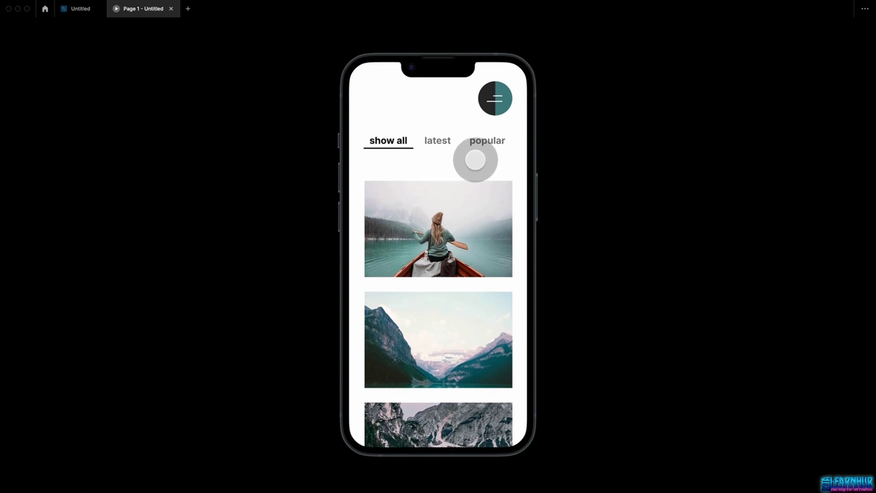
click(81, 12)
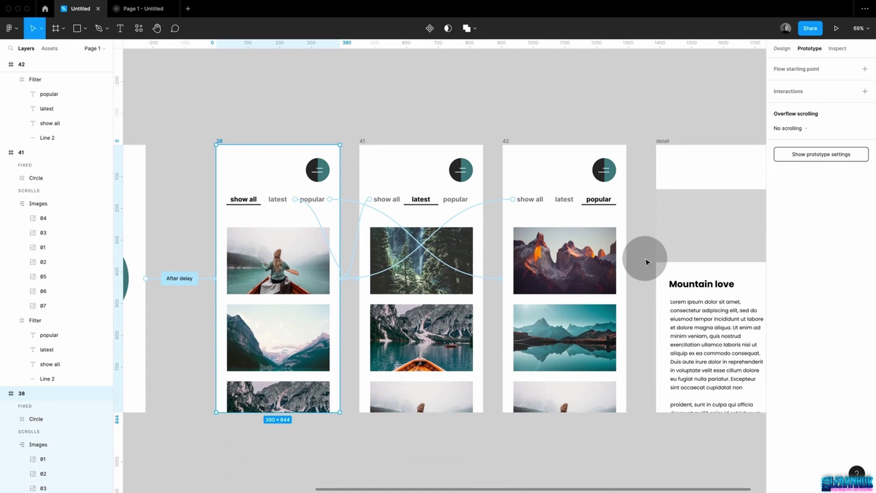
Replace the grey placeholder rectangle in the detail frame with a copy of the Images list from frame 42
scroll(645, 262, down, 5)
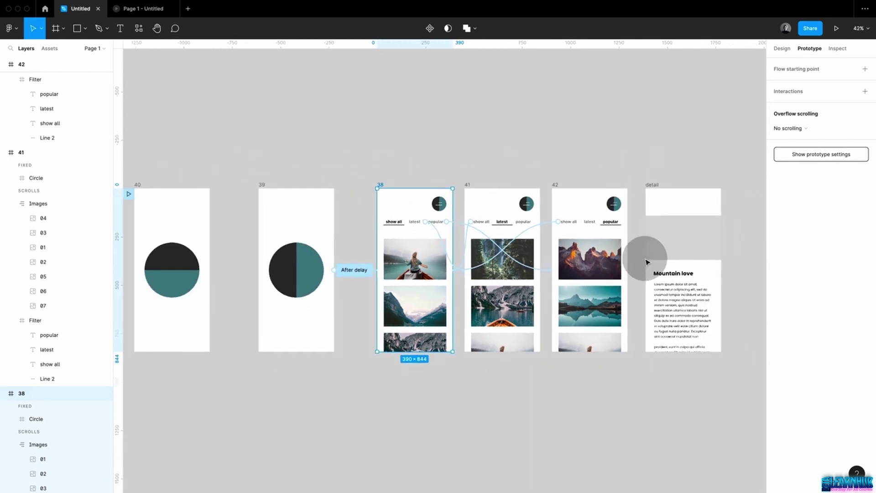
scroll(645, 262, down, 1)
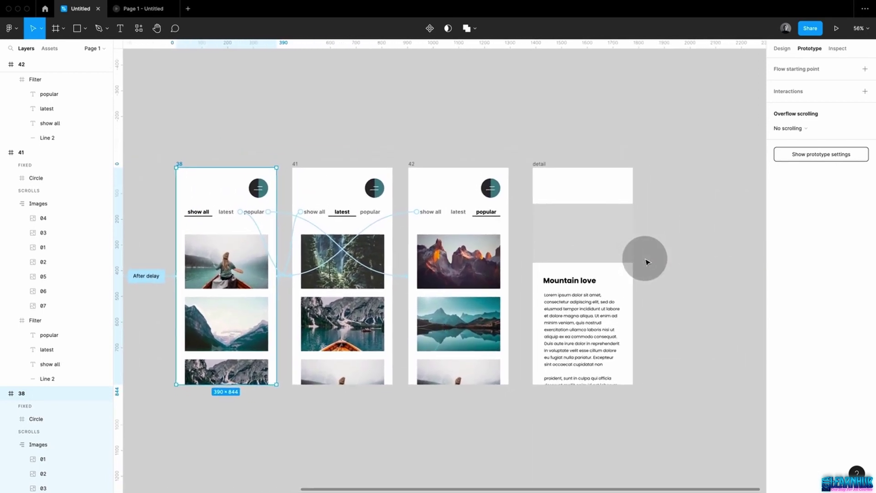
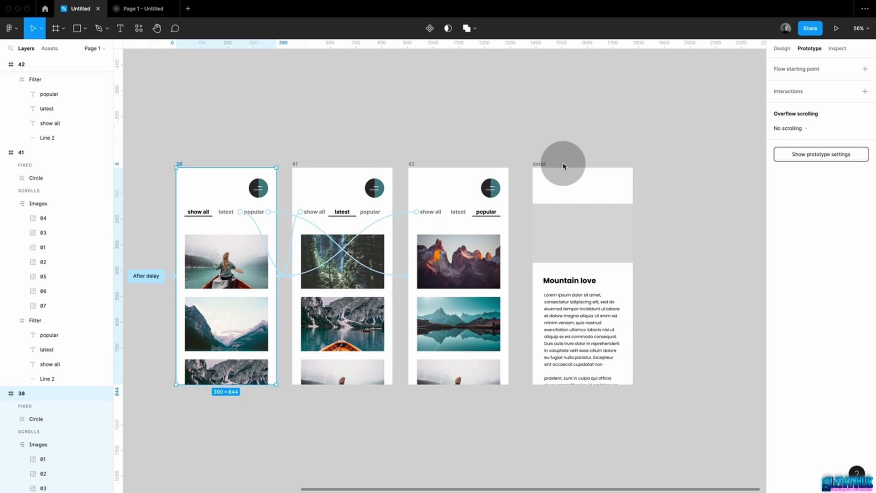
click(486, 283)
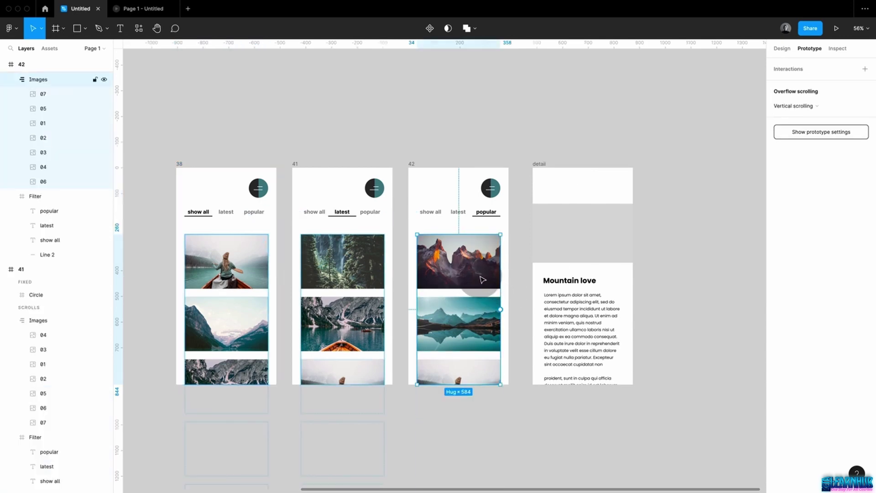
key(super)
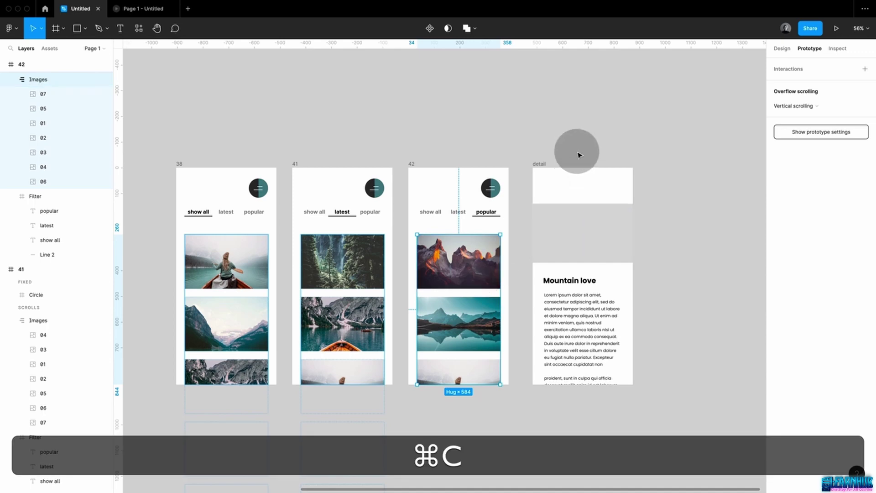
super+click(563, 220)
key(BackSpace)
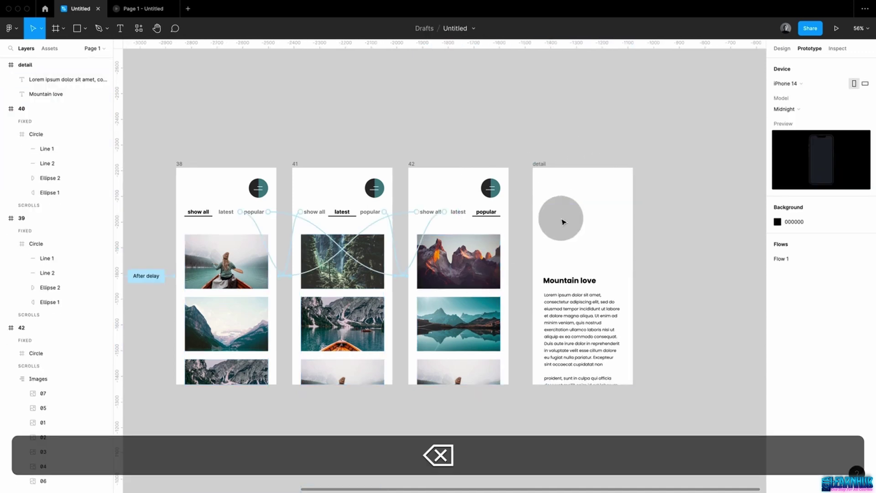
click(542, 164)
key(super)
key(super+v)
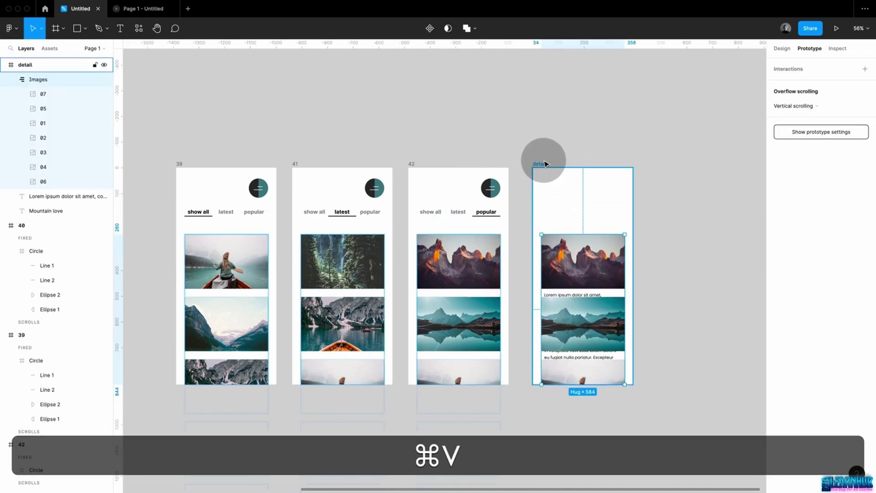
Switch the detail frame's Images list to a horizontal auto layout and turn off content clipping on the detail frame
click(782, 49)
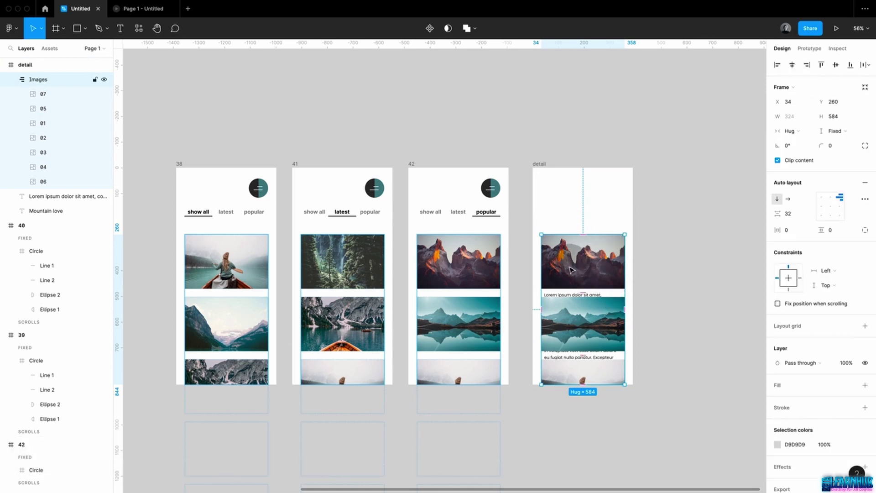
click(789, 199)
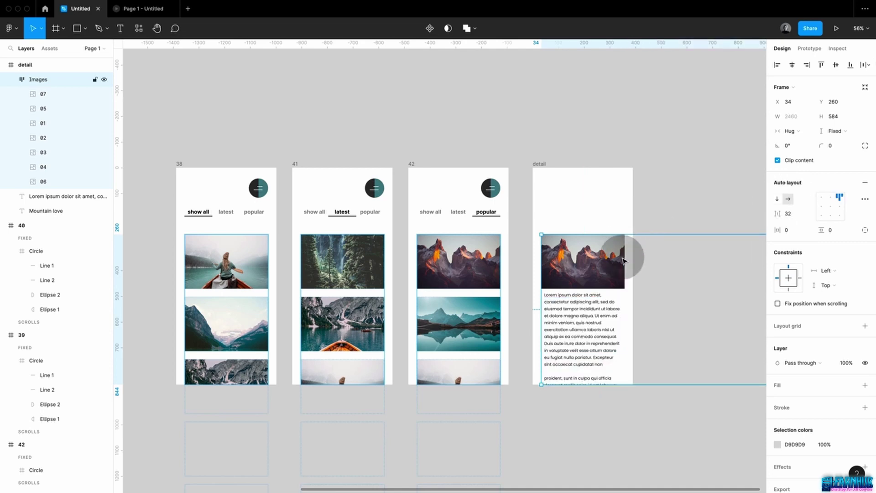
key(Escape)
click(777, 146)
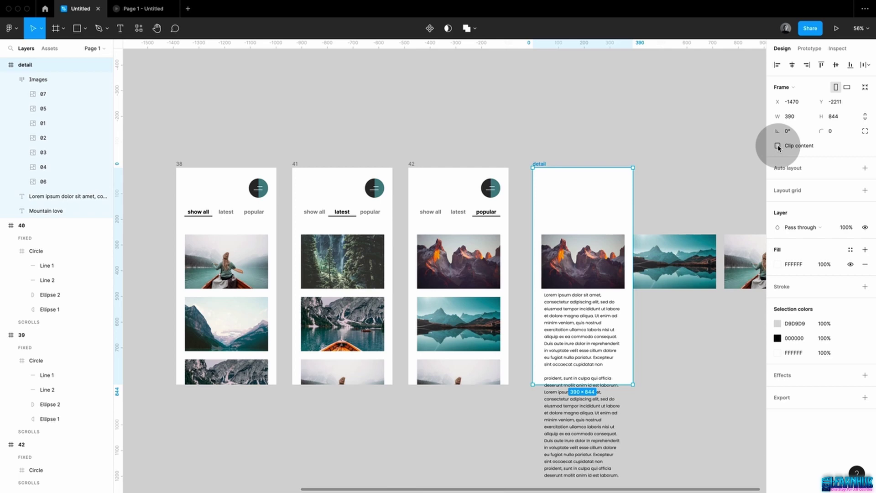
click(694, 184)
Set the vertical resizing of the detail frame's Images list to Hug
click(669, 249)
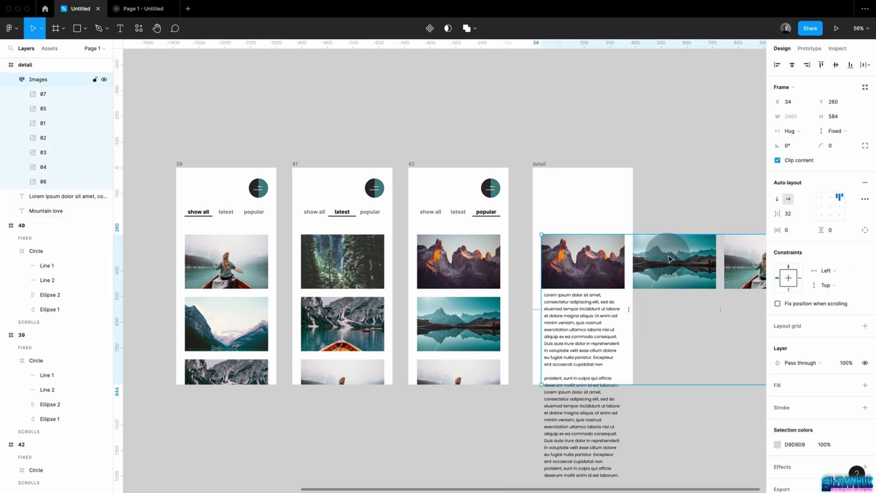
click(652, 385)
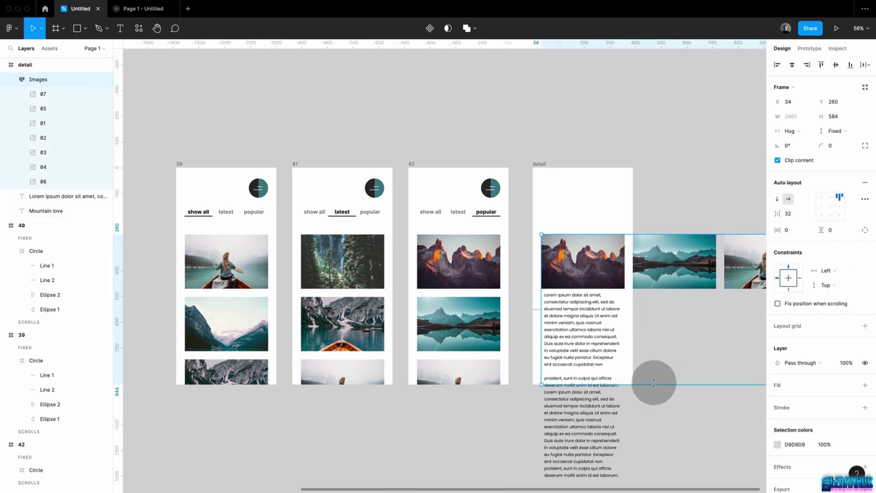
click(835, 131)
click(834, 145)
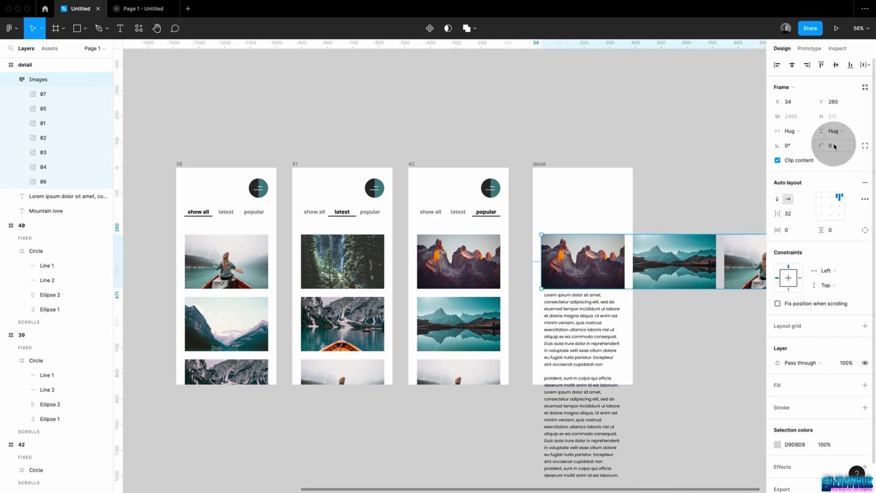
Delete the last three images, 03, 04 and 06, from the detail frame's Images row
scroll(642, 263, down, 1)
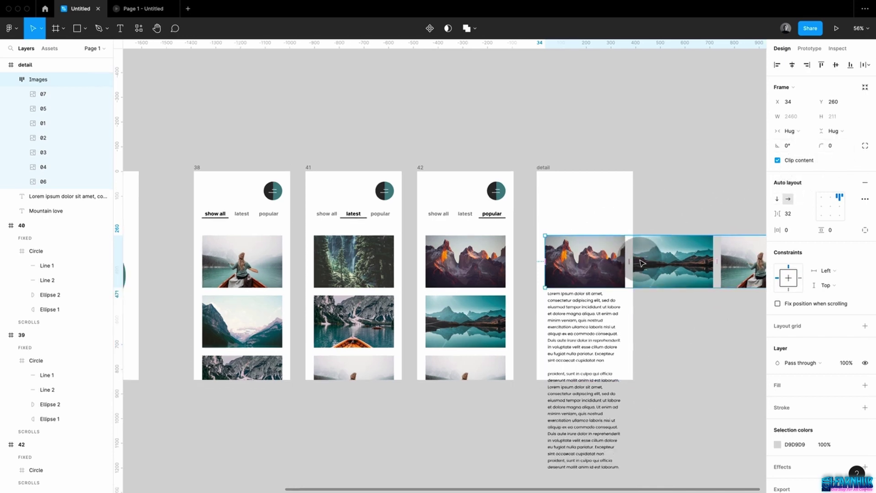
scroll(642, 264, down, 2)
scroll(642, 264, right, 8)
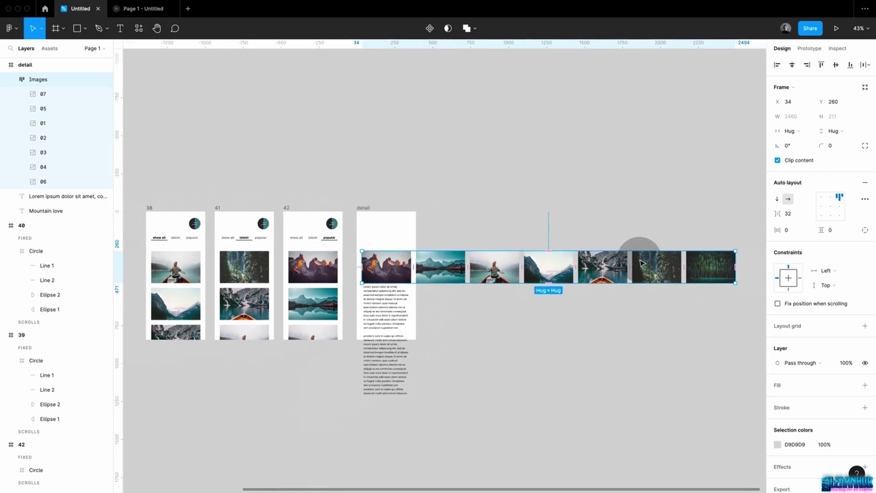
scroll(643, 263, down, 2)
click(704, 234)
super+click(707, 264)
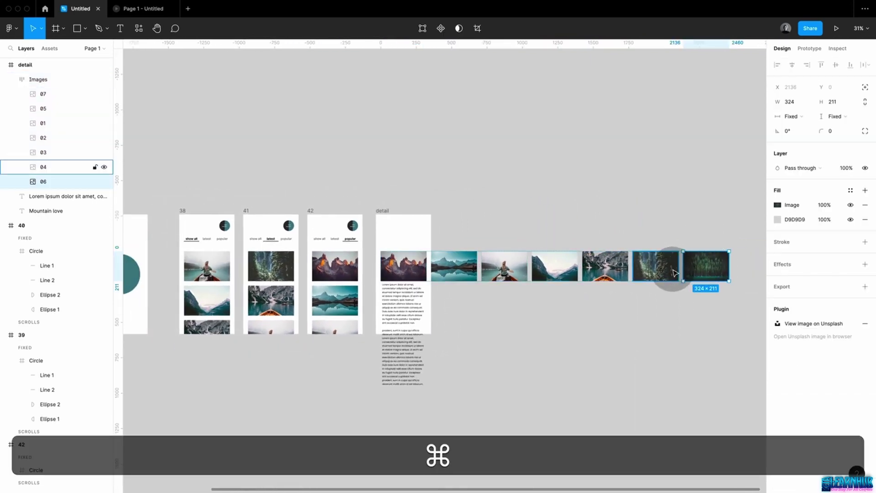
shift+super+click(668, 269)
shift+super+click(606, 273)
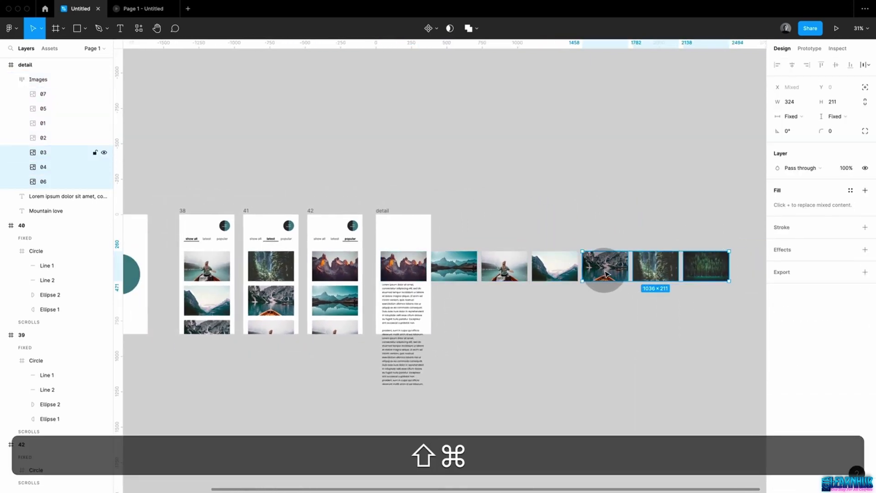
key(shift+super+BackSpace)
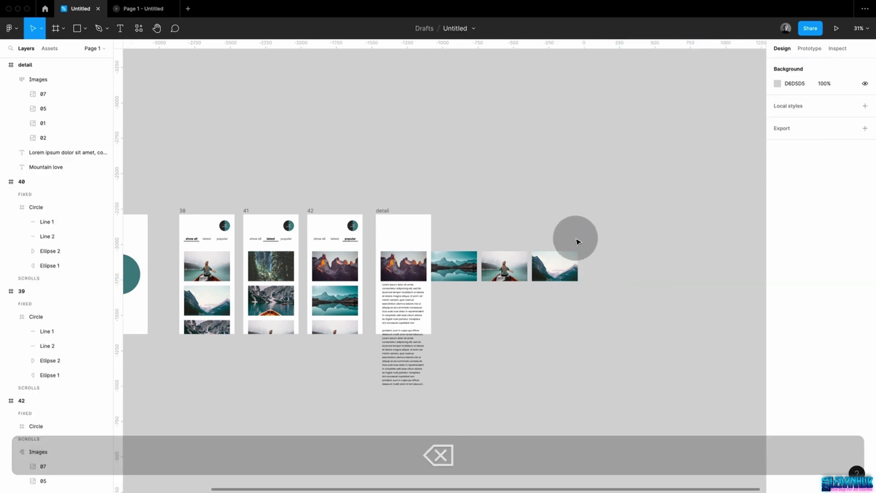
Move the detail frame's Images row to about X 41, Y 185, just above the Mountain love heading
click(554, 268)
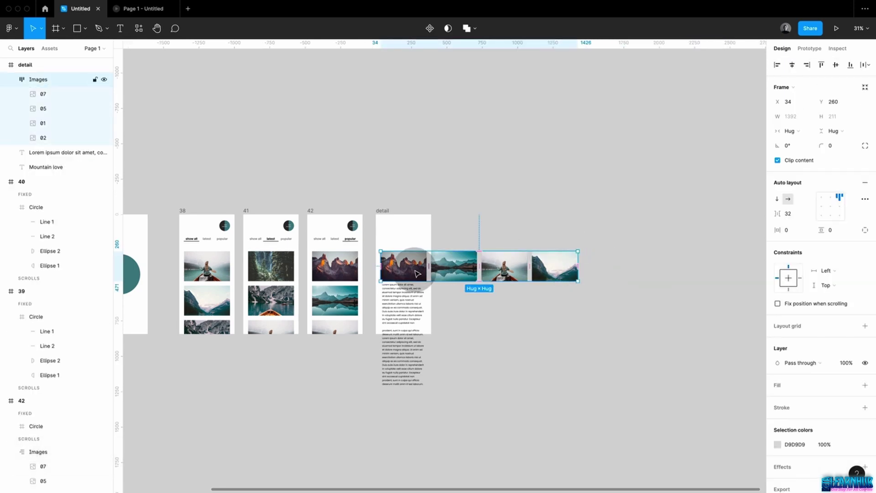
drag(417, 273, 416, 261)
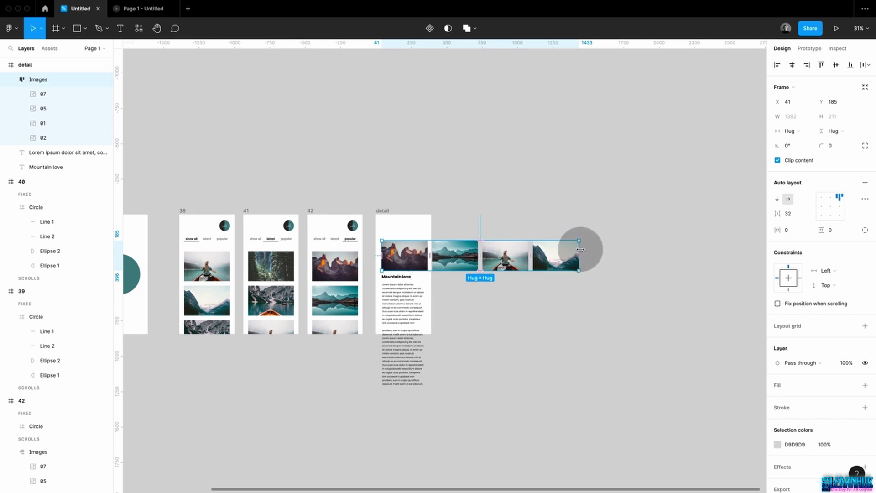
Set the horizontal resizing of the detail frame's Images row to Fixed
mouse_move(580, 249)
mouse_down()
mouse_move(533, 247)
mouse_move(576, 243)
mouse_up()
key(super+z)
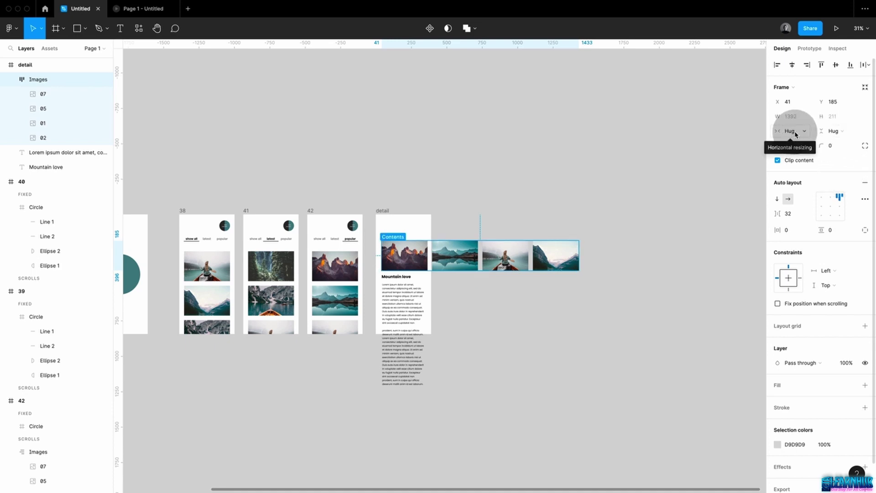
click(796, 132)
click(796, 118)
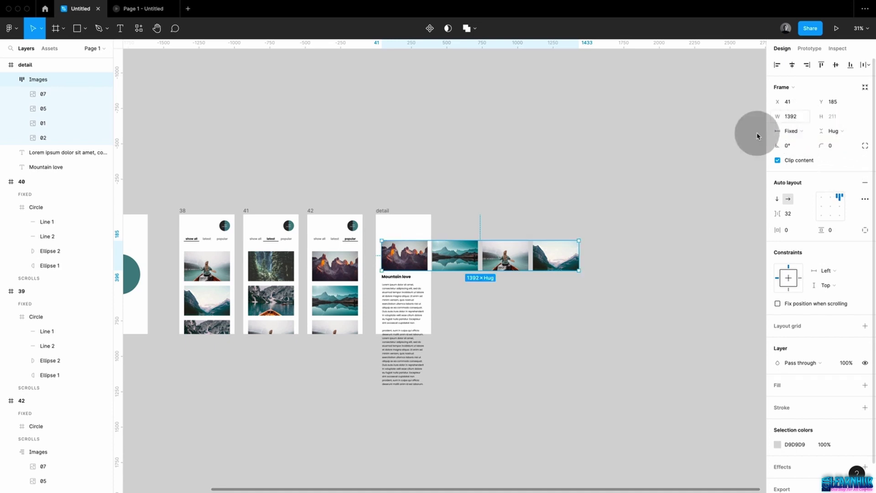
Align the Images row's contents to the top left and narrow the row to about 349 px, ending at the detail frame's edge
drag(580, 254, 439, 255)
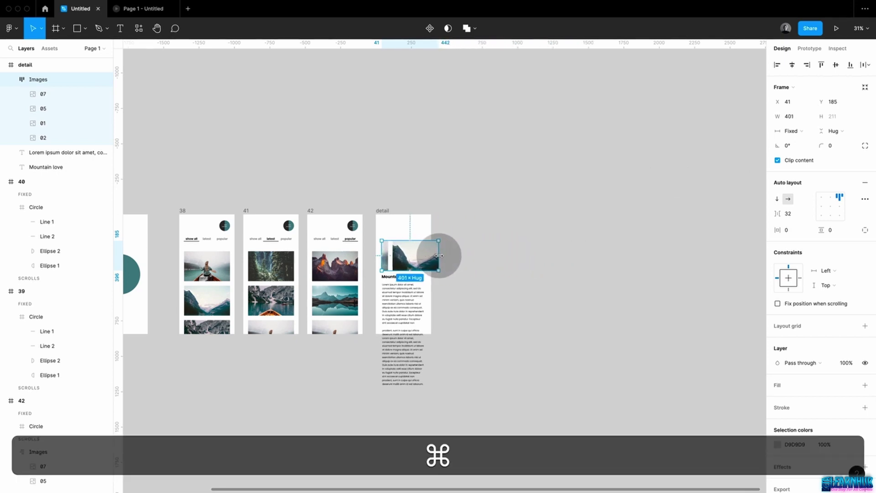
key(super+z)
click(823, 200)
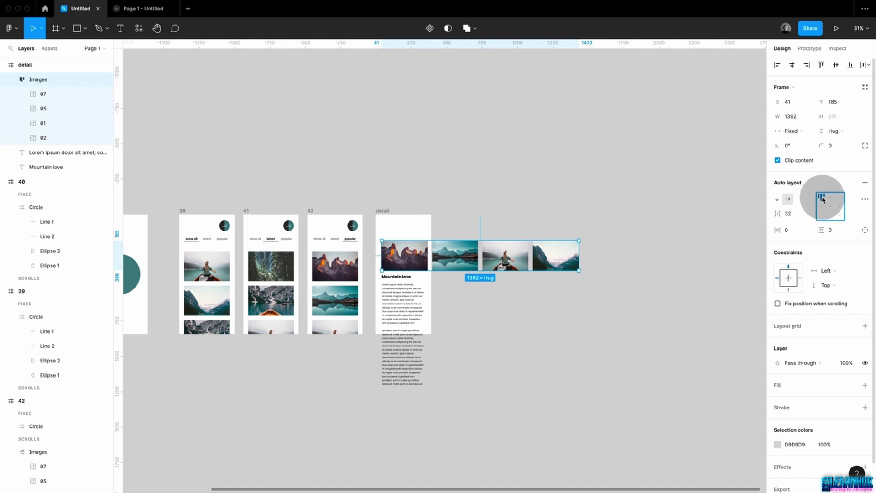
drag(585, 249, 431, 247)
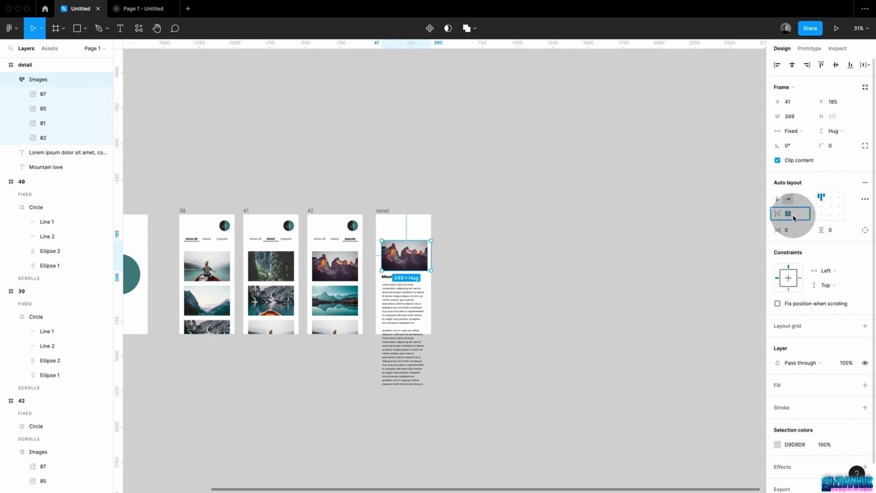
Set the spacing between the Images row's items to 8 and switch its content alignment to top right
key(shift+Down)
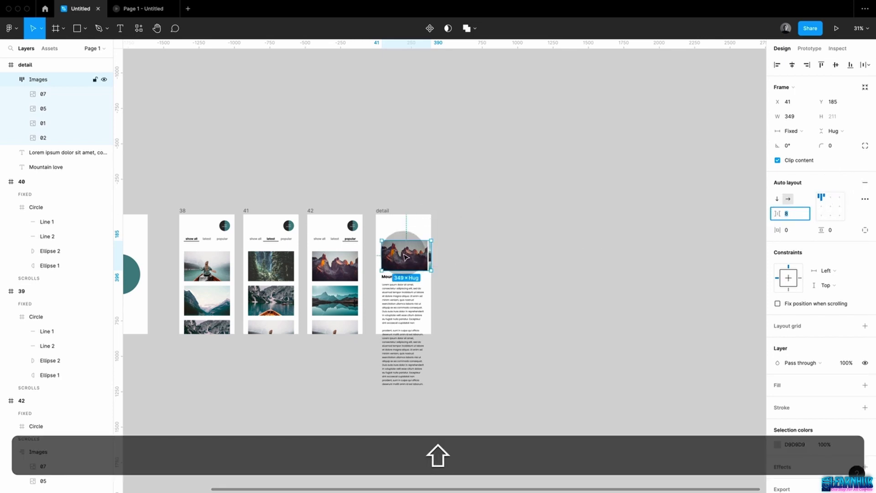
scroll(406, 255, up, 5)
scroll(411, 260, down, 1)
scroll(411, 260, left, 1)
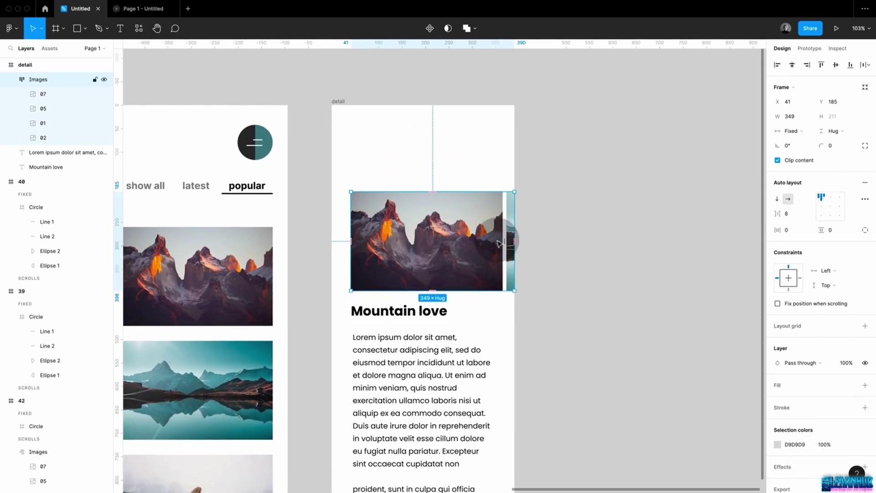
click(836, 197)
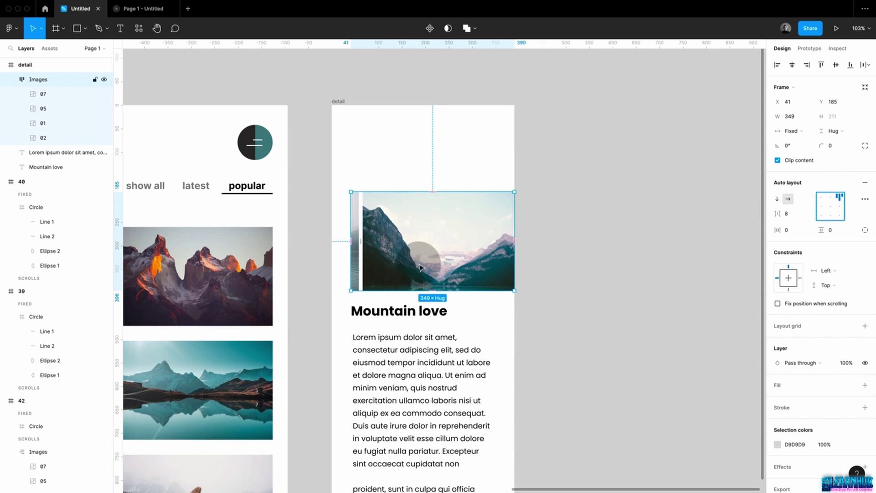
Align the detail screen's Images row content to the top left and extend its frame to the screen's left edge, 390 wide
click(822, 196)
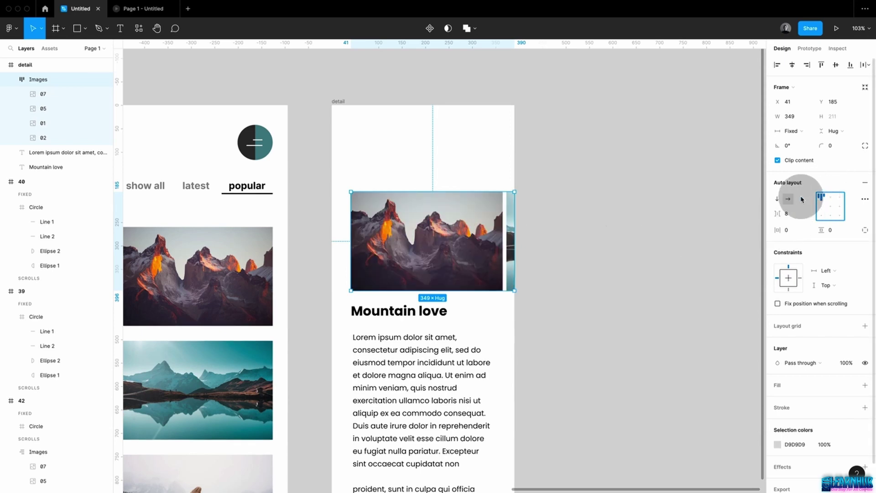
drag(352, 259, 334, 257)
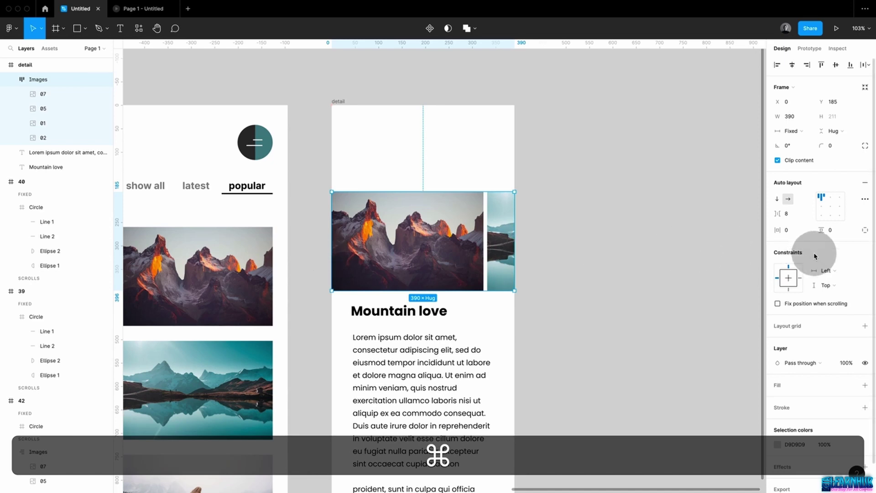
Give the Images auto layout frame individual paddings, with a left padding of 38
click(865, 230)
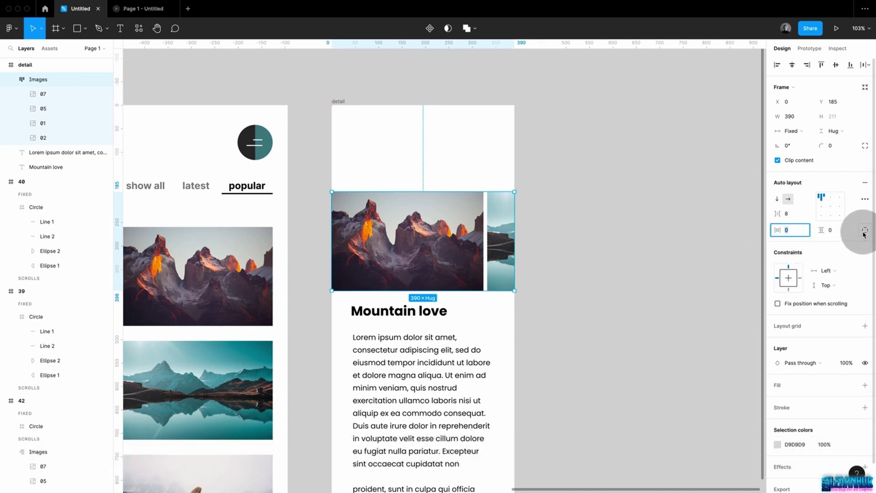
click(791, 231)
key(shift+Up)
key(shift+Up)
key(shift+Up)
key(shift+Up)
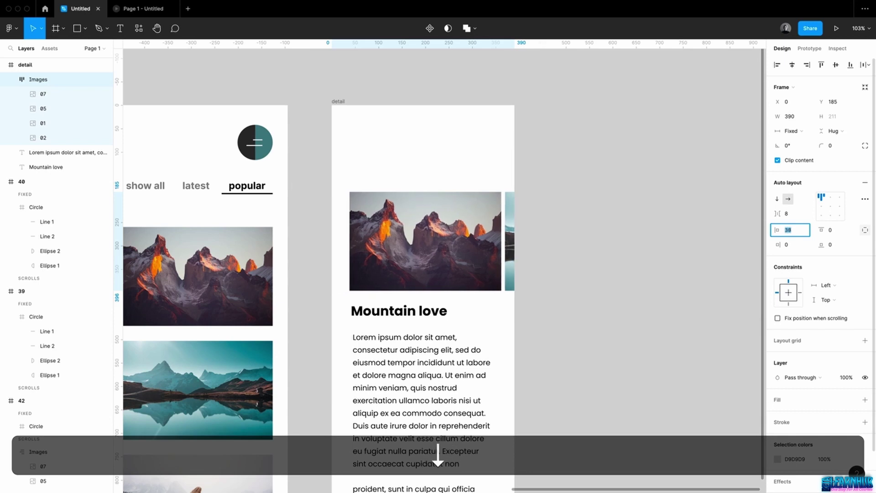
click(566, 281)
Set the Images frame's prototype overflow to horizontal scrolling
key(shift+e)
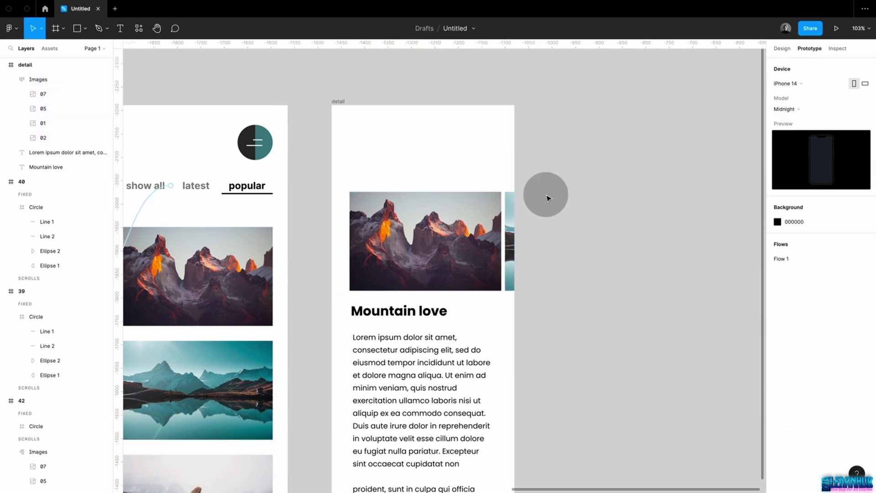
click(456, 245)
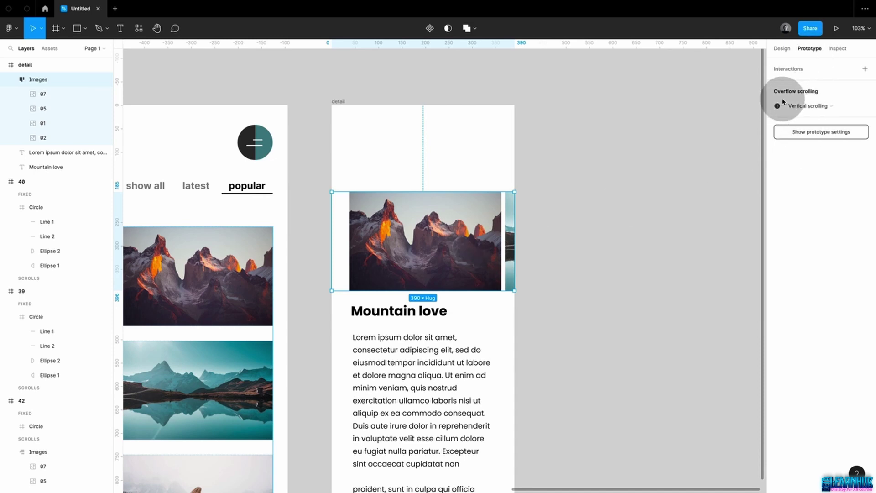
mouse_move(778, 109)
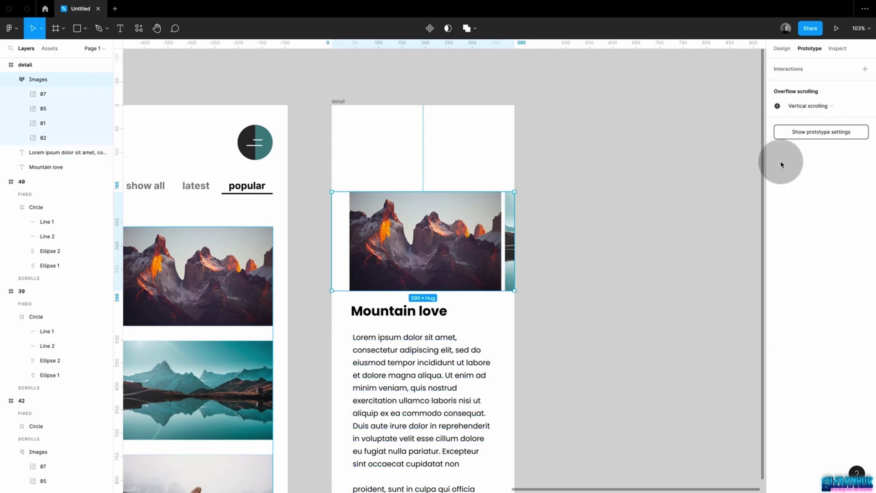
click(805, 107)
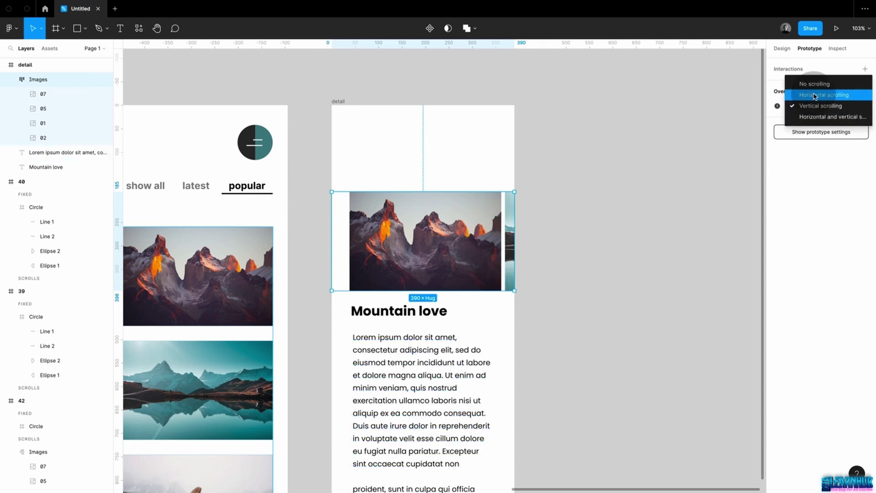
click(815, 95)
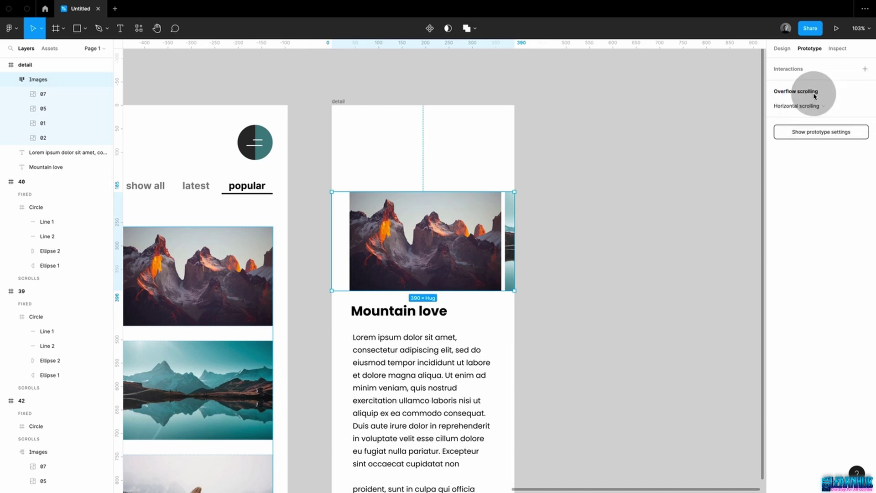
click(544, 200)
Preview the detail frame as a prototype and swipe its image row sideways
click(337, 102)
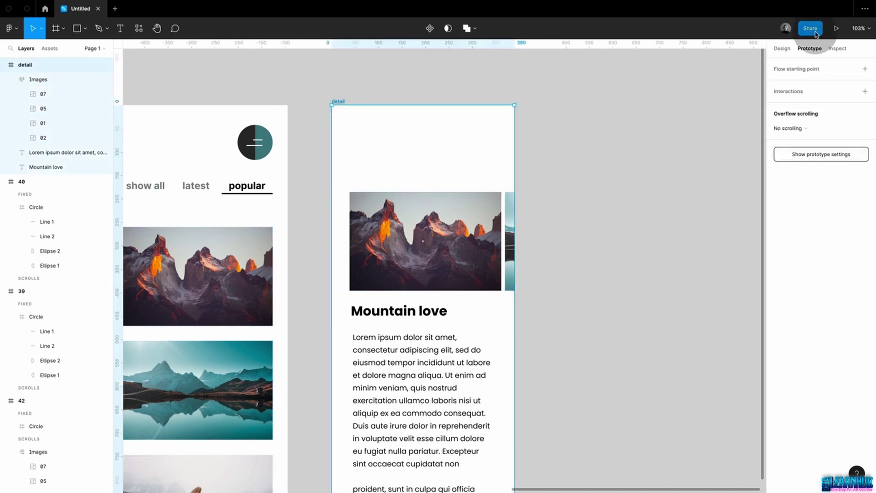
click(837, 30)
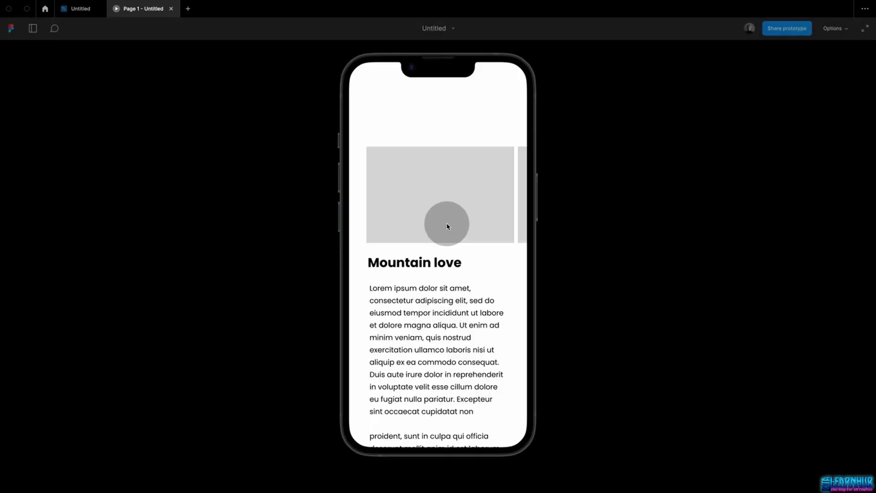
mouse_move(500, 216)
mouse_down()
mouse_move(391, 225)
mouse_move(469, 216)
mouse_move(401, 209)
mouse_move(510, 207)
mouse_up()
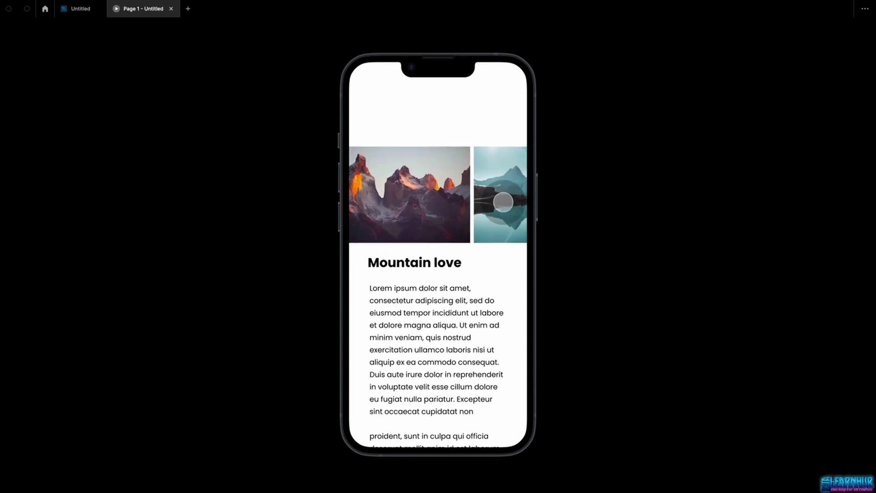
Return to the design file and copy the menu Circle from screen 42 into the detail frame
click(87, 14)
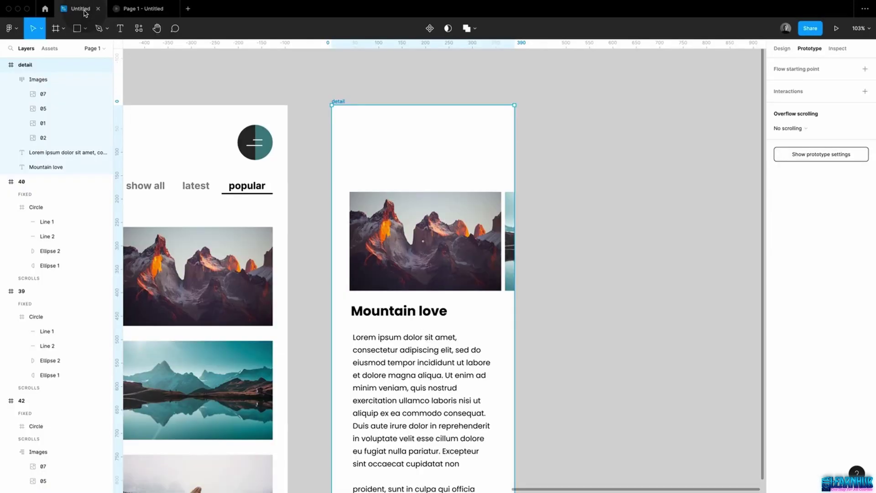
click(438, 94)
click(613, 160)
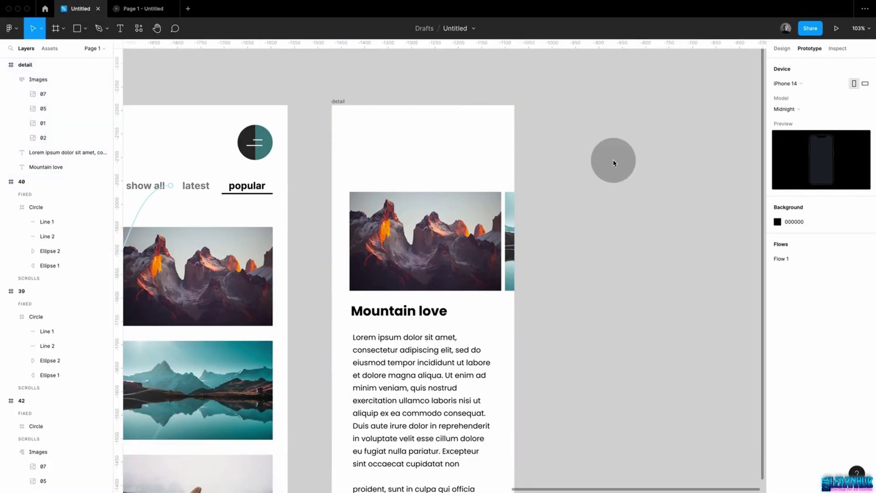
click(267, 146)
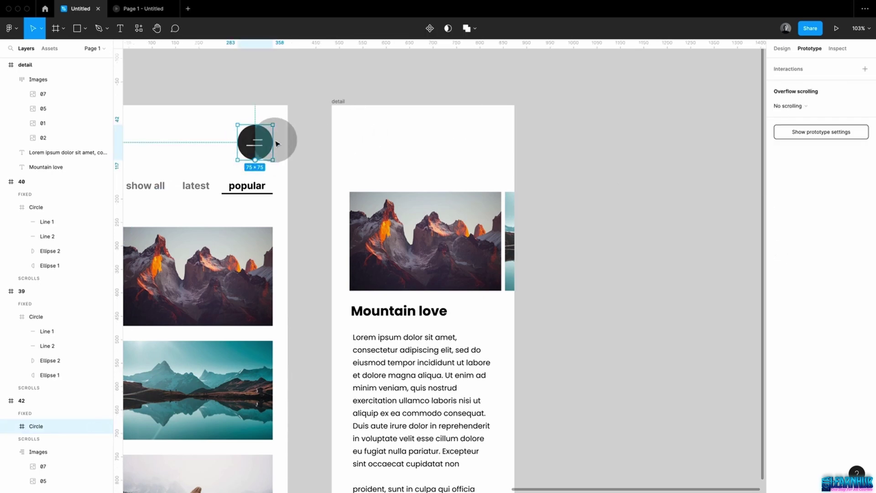
key(super+c)
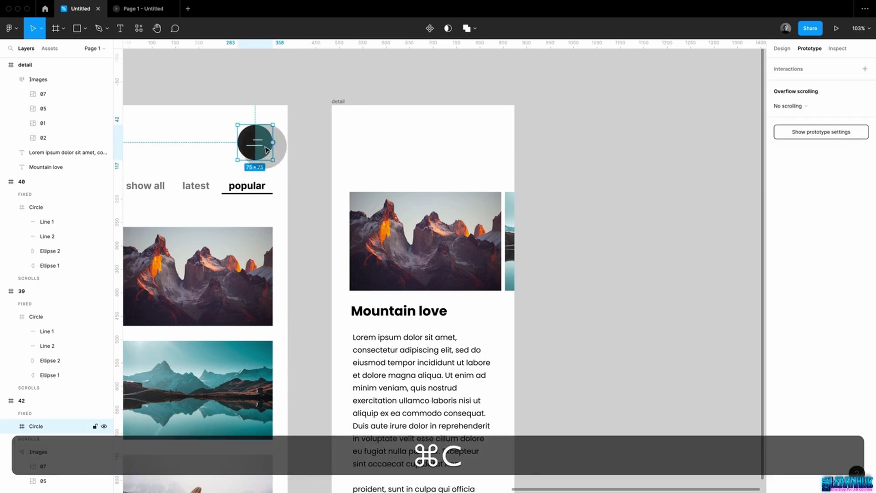
click(342, 102)
key(super+v)
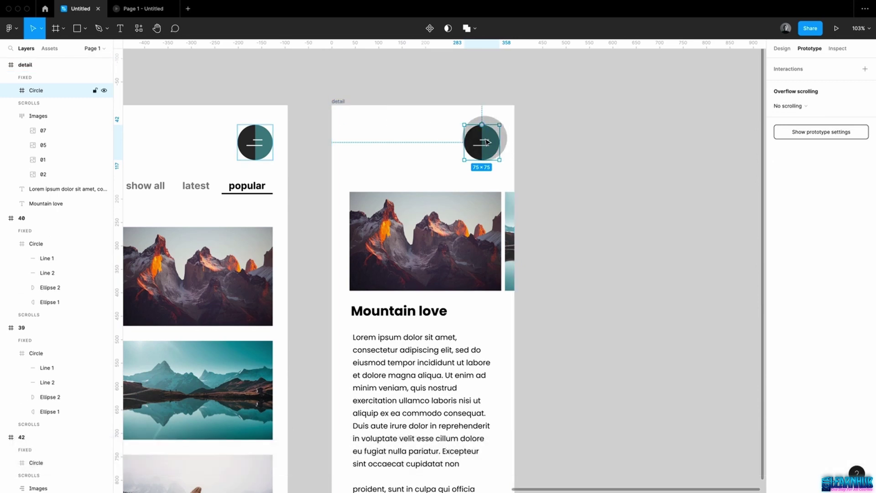
scroll(486, 142, up, 10)
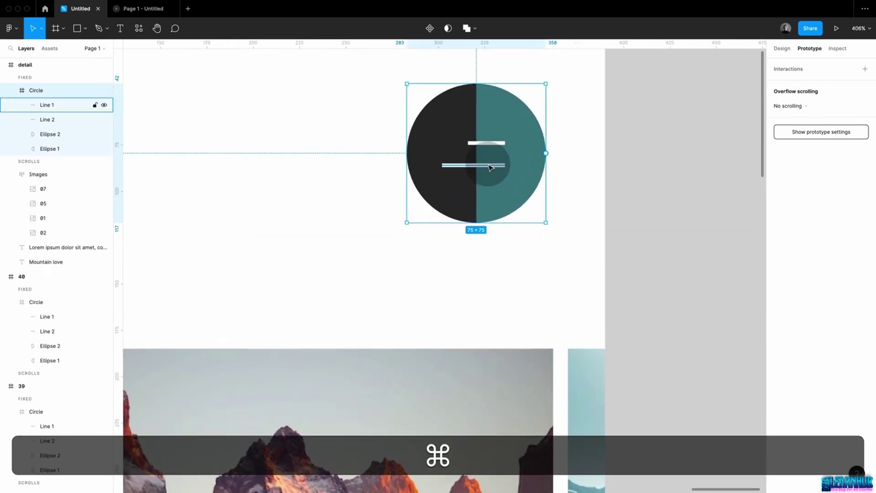
super+click(489, 167)
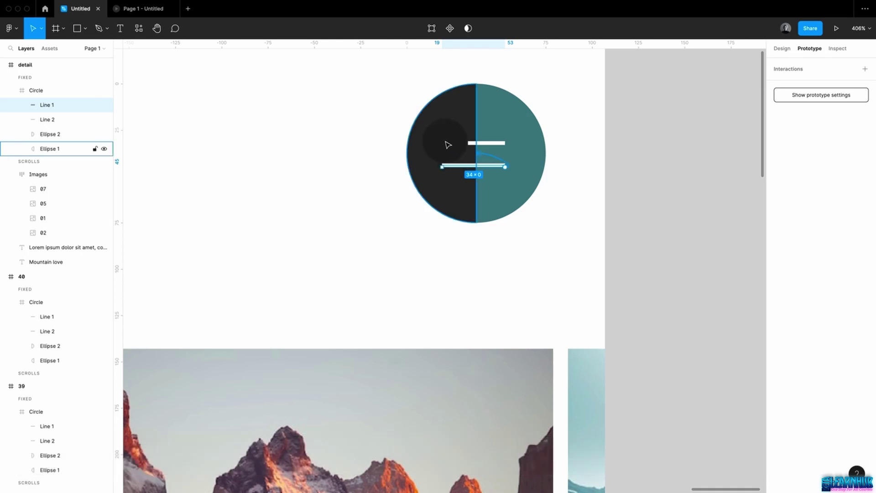
drag(447, 144, 448, 154)
click(581, 168)
key(super+z)
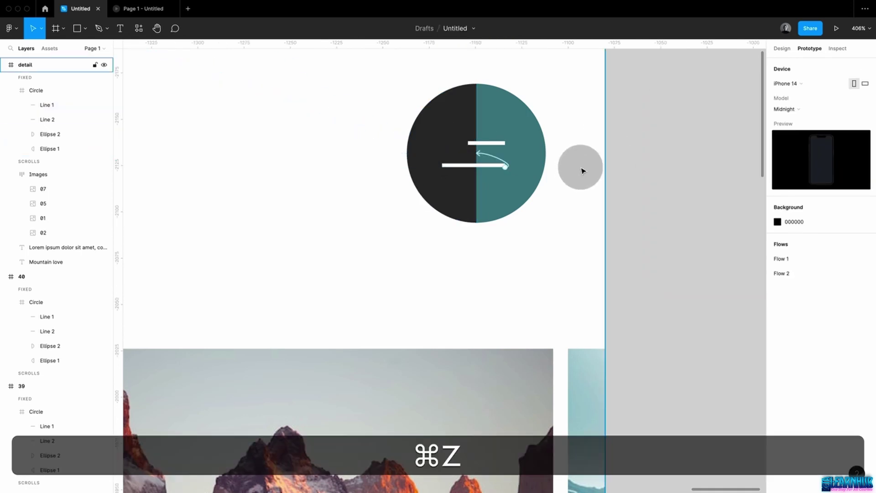
key(super+z)
key(super+z)
click(657, 178)
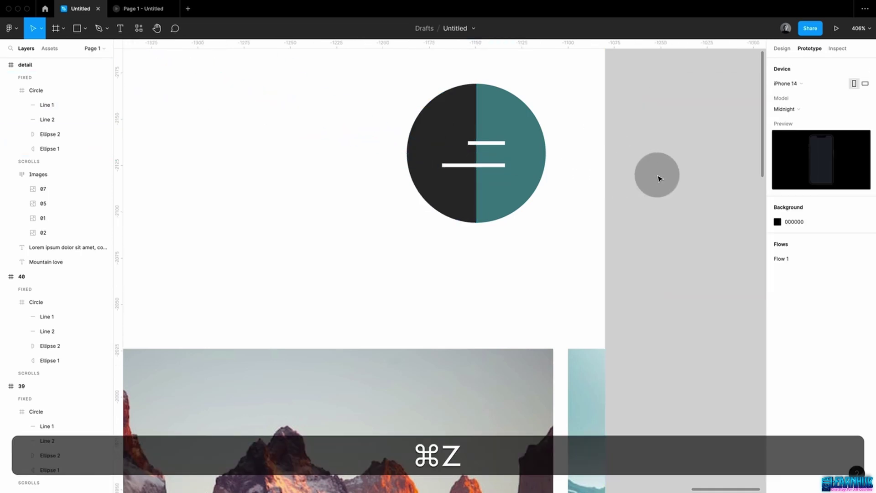
Reshape Line 1 and Line 2 in the detail frame's Circle into two crossing diagonals that form a close icon
click(782, 48)
click(502, 166)
click(477, 165)
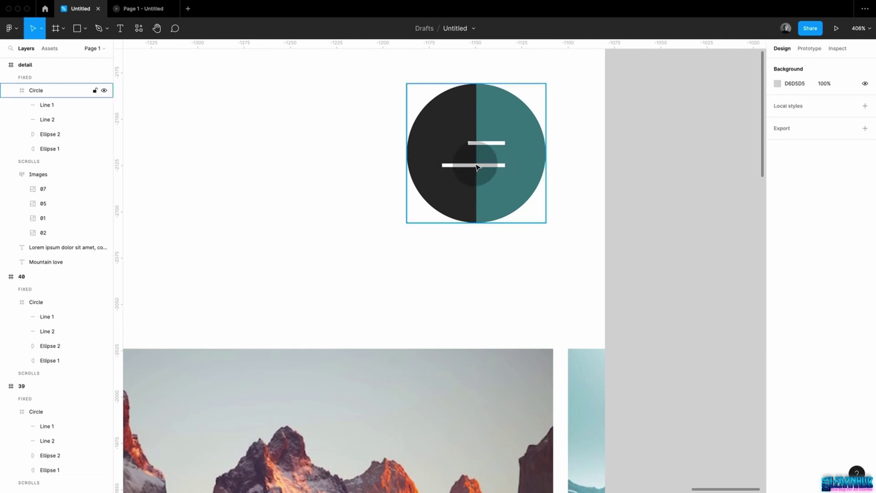
click(476, 165)
drag(443, 162, 441, 131)
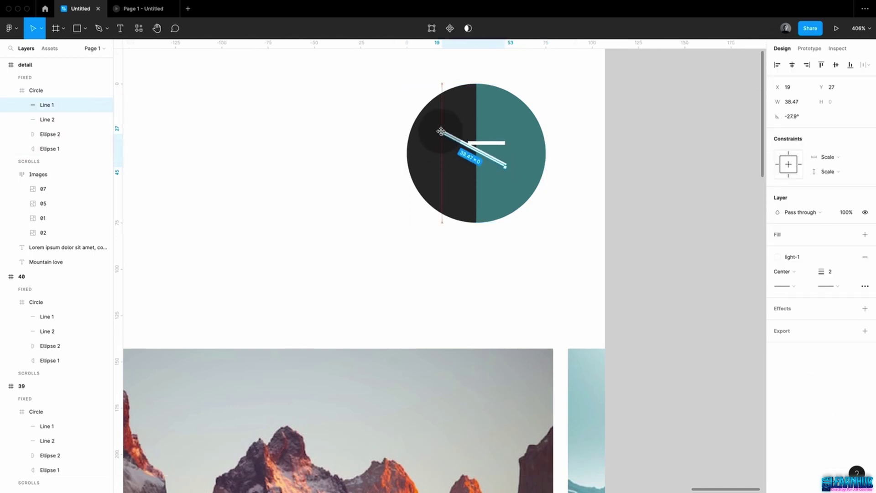
drag(507, 165, 511, 184)
click(500, 143)
drag(503, 143, 440, 184)
click(585, 153)
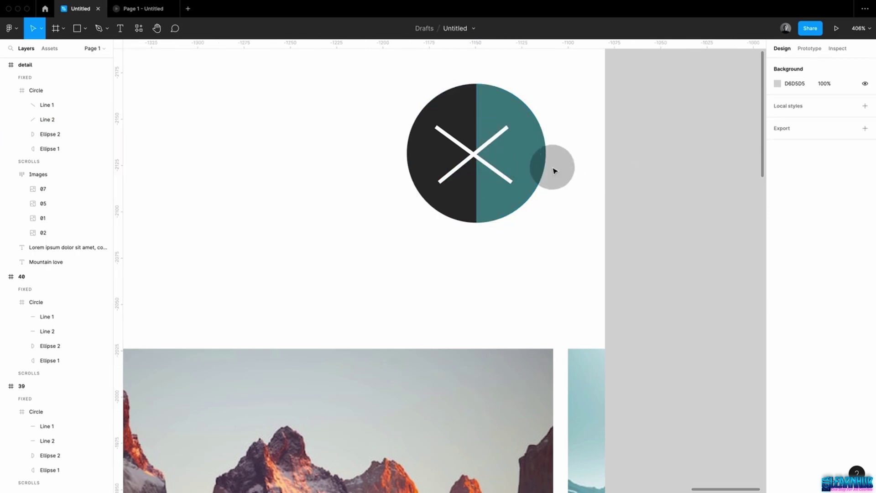
Link image 07 on screen 42 to the detail frame on tap, using the Move in animation
scroll(554, 170, down, 10)
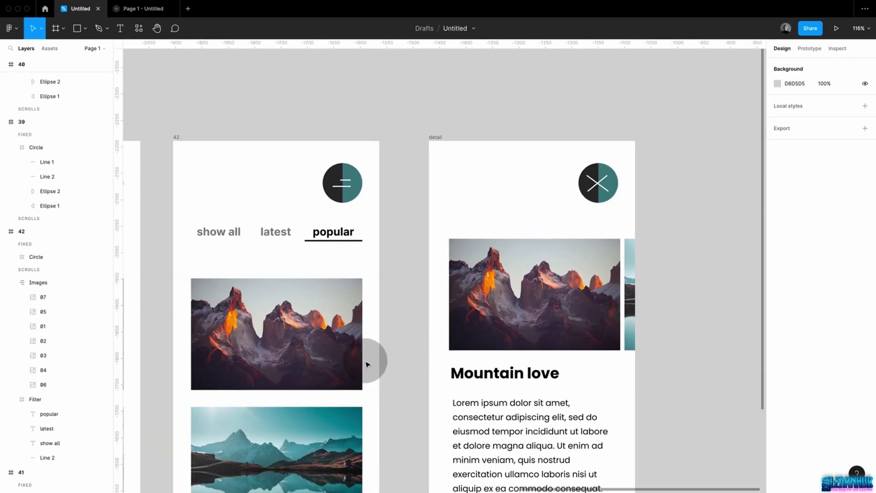
double_click(355, 350)
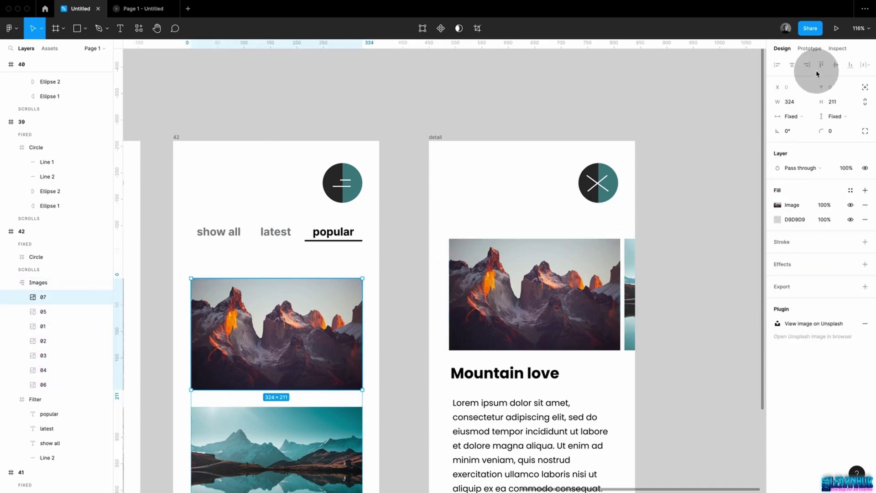
click(813, 48)
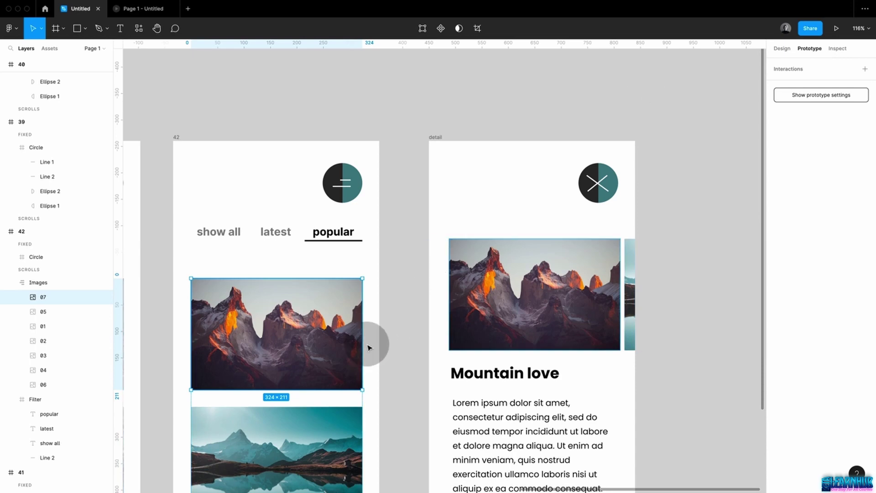
drag(362, 334, 441, 318)
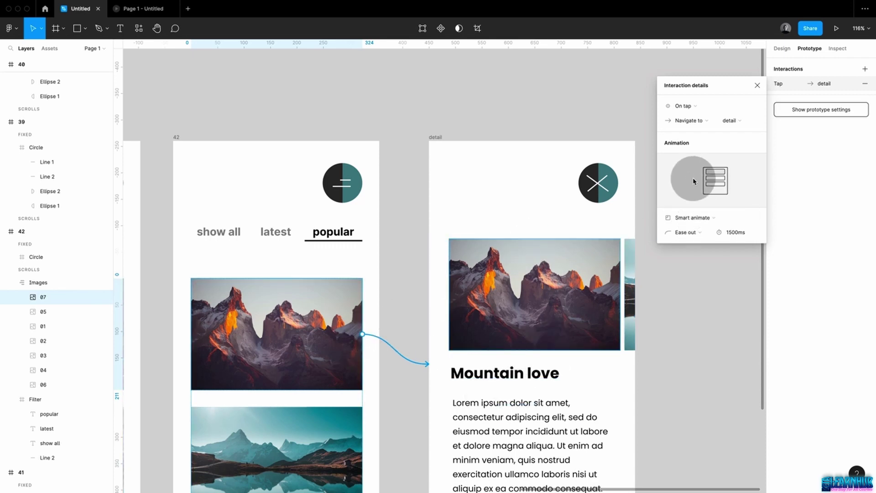
click(692, 218)
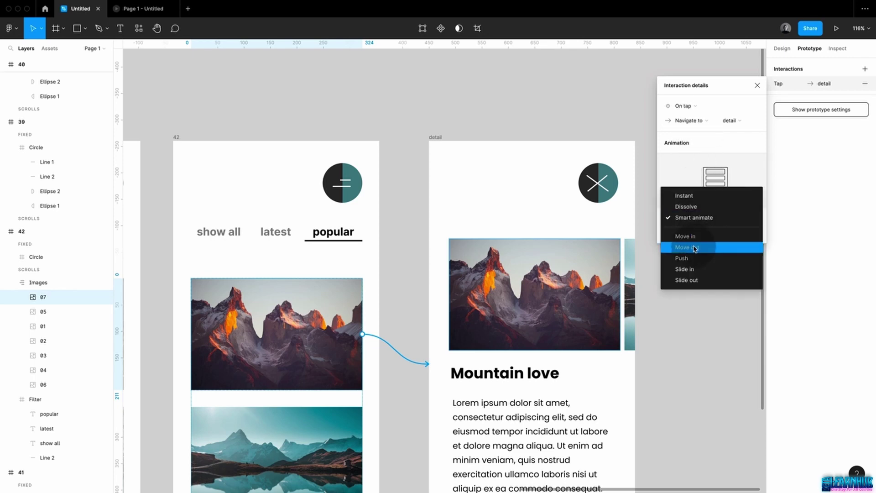
click(695, 237)
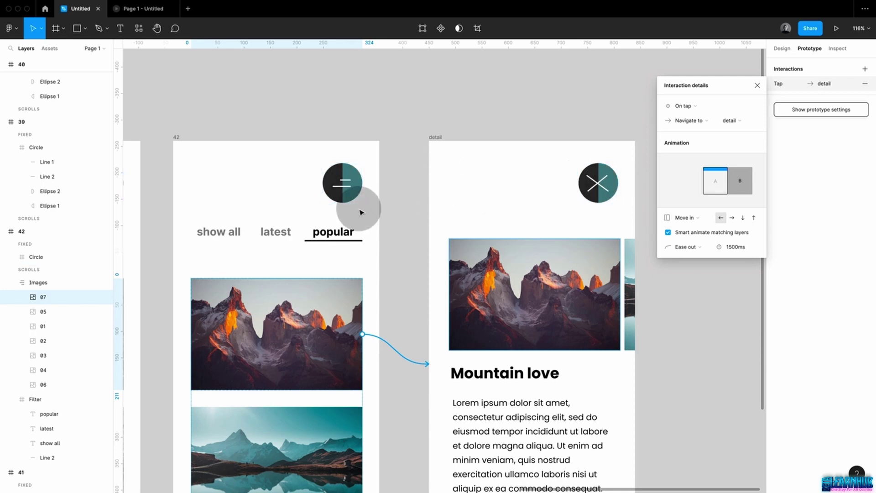
click(624, 129)
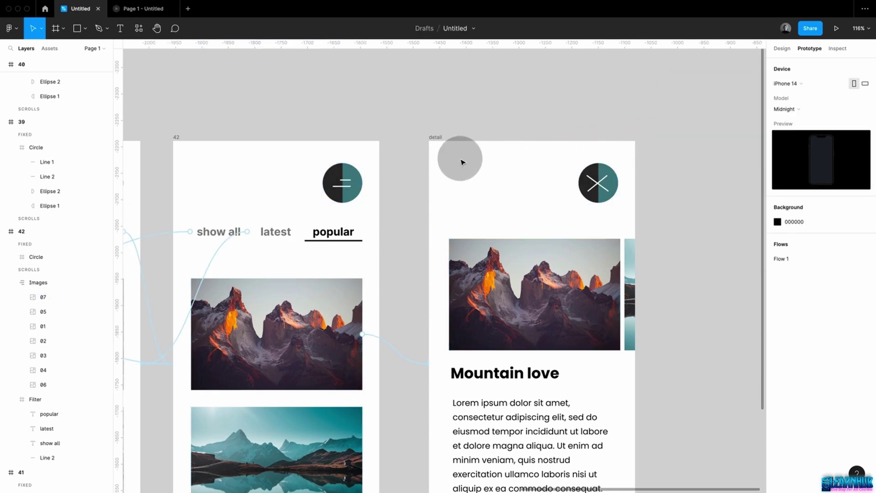
Preview the prototype from screen 42 and tap the first mountain image to test the transition to the detail screen
click(448, 136)
click(335, 137)
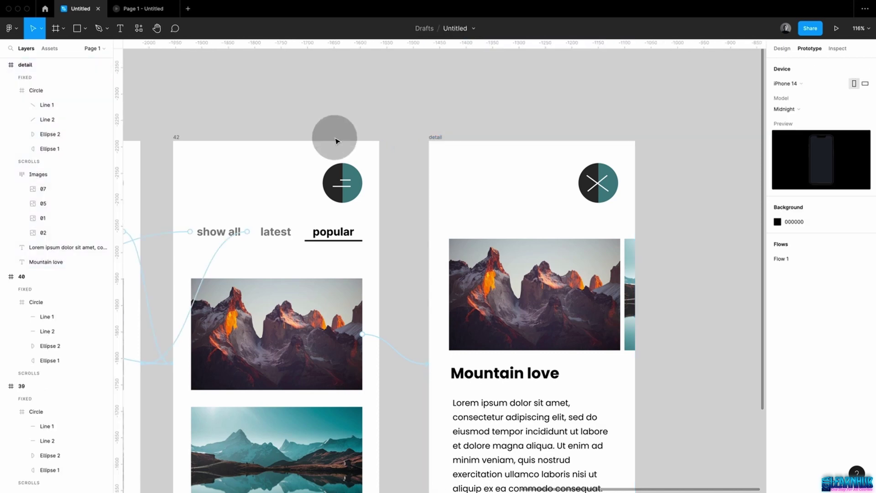
click(181, 136)
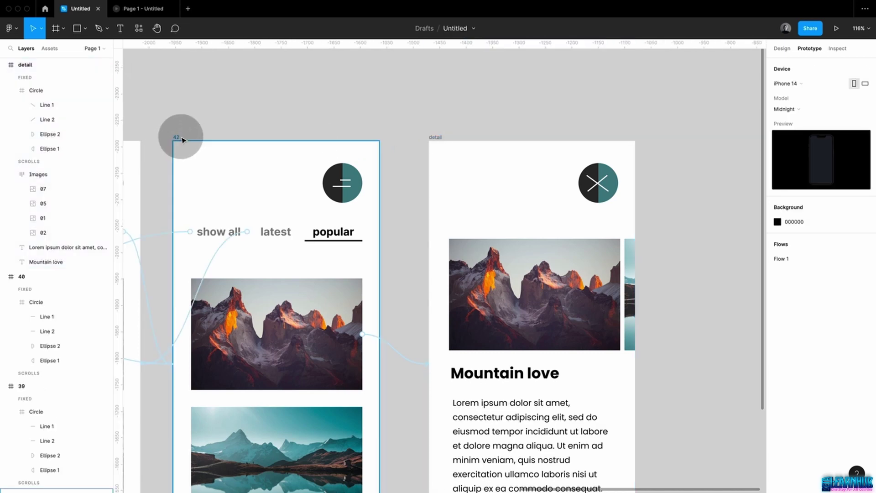
click(838, 29)
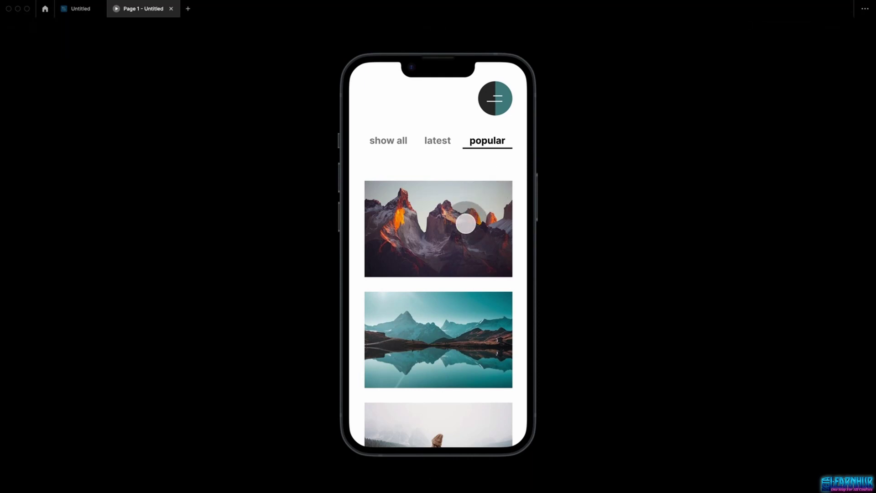
click(465, 223)
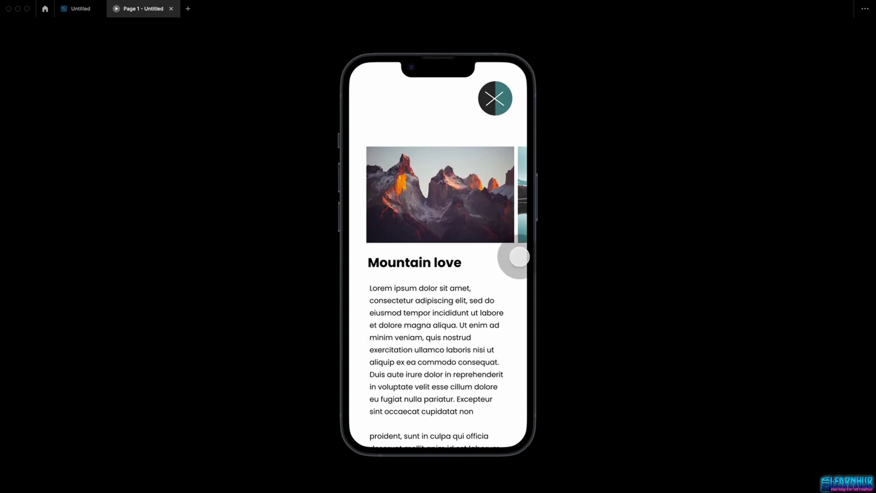
Return to the design file and rename the detail frame's Images layer to ImagesDetail
click(81, 9)
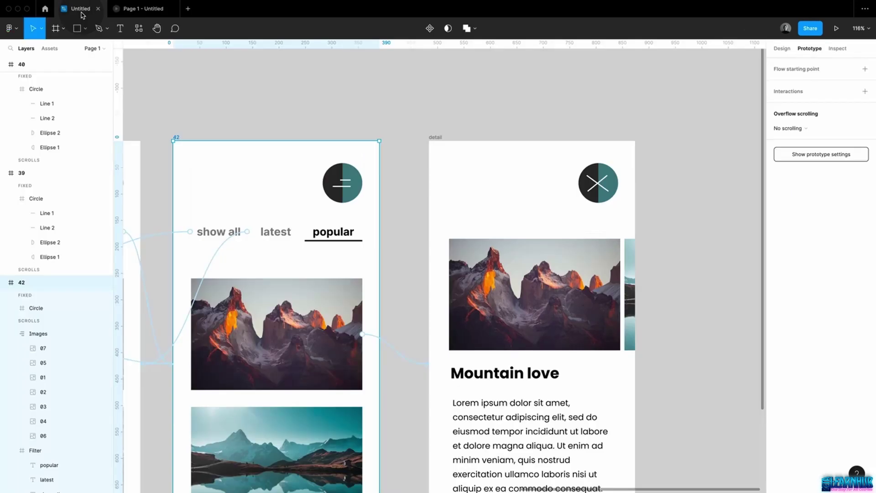
click(320, 323)
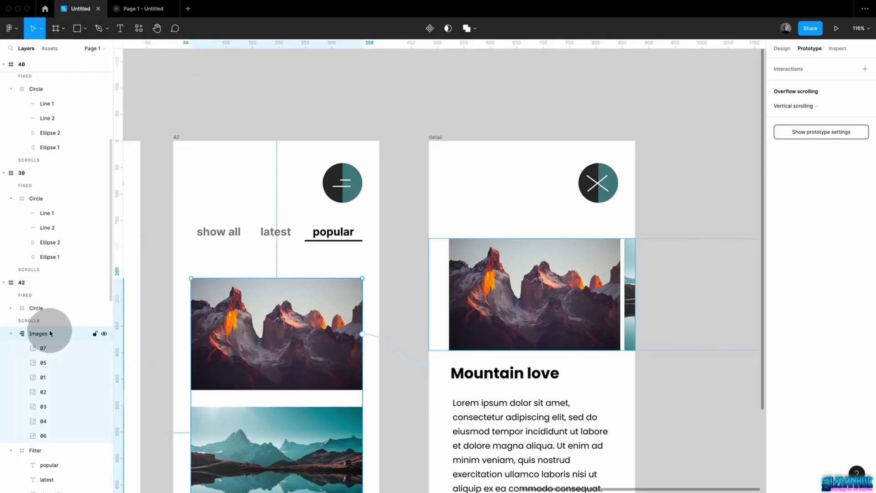
click(486, 207)
click(487, 262)
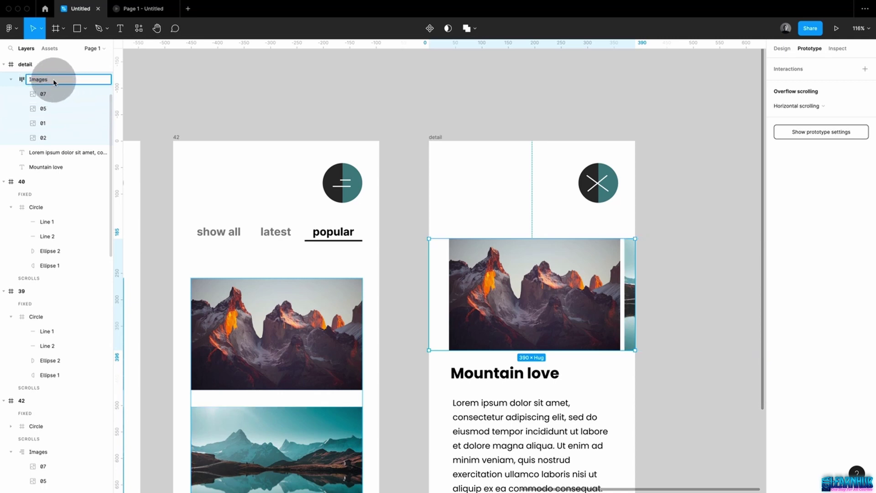
text(Det)
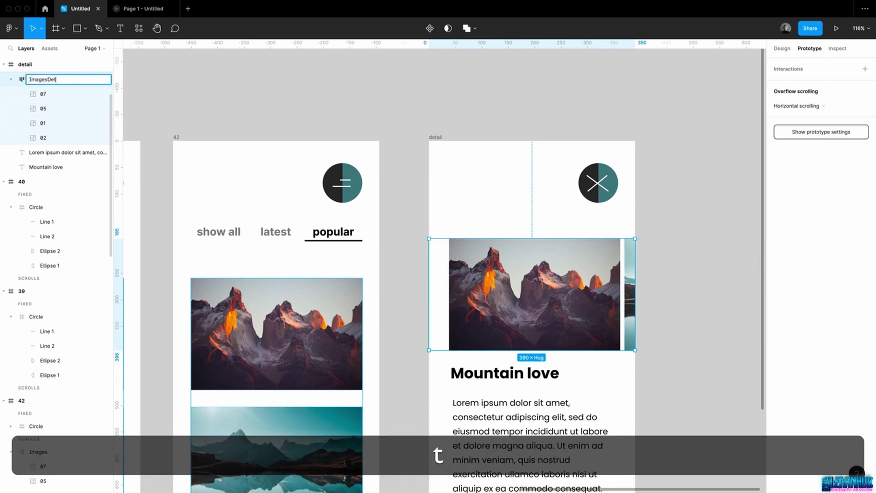
text(ail)
key(Return)
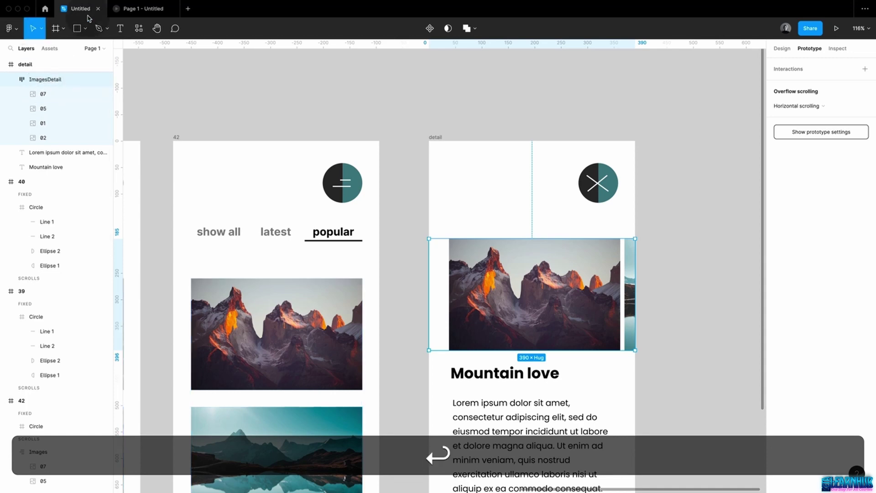
Preview the prototype from screen 42, open the first mountain image's detail screen and try its close icon
click(207, 77)
click(176, 136)
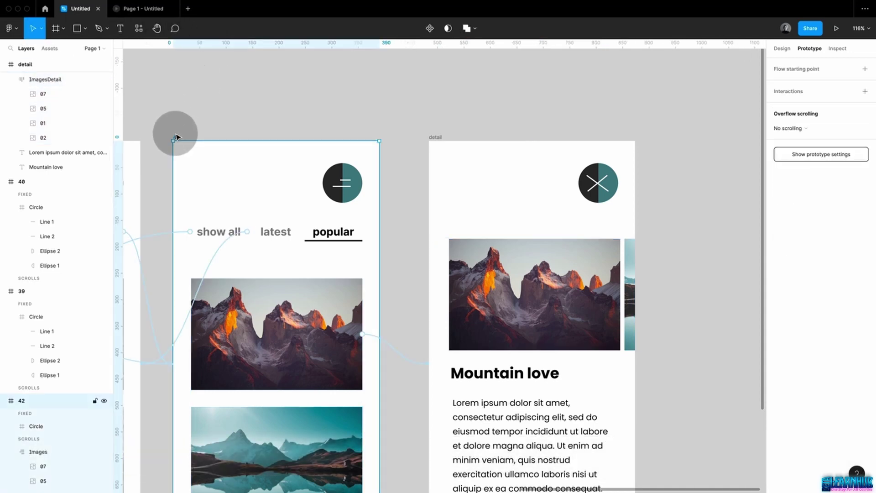
click(837, 29)
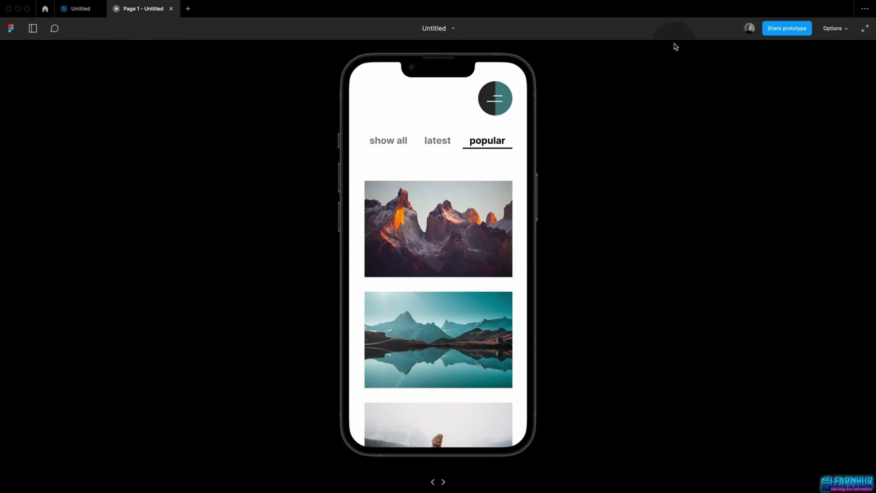
click(459, 219)
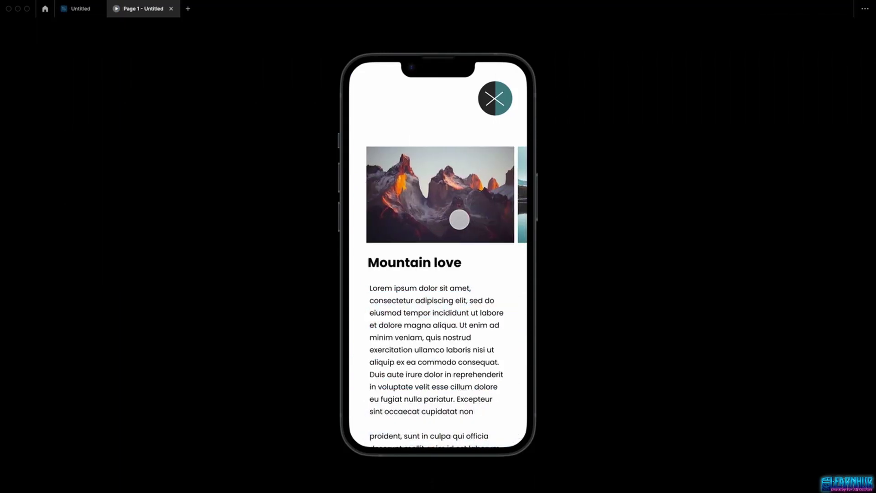
click(469, 213)
click(498, 108)
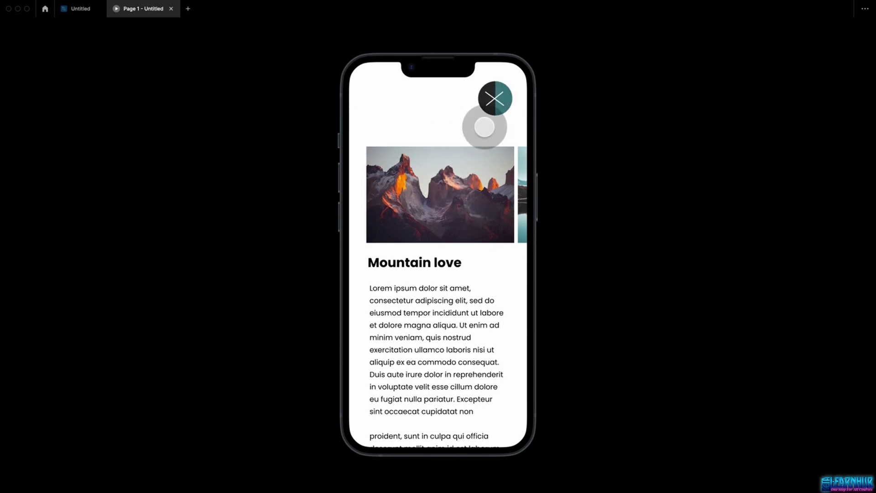
Return to the design file and give the detail frame's close Circle an on-tap Back interaction
click(78, 8)
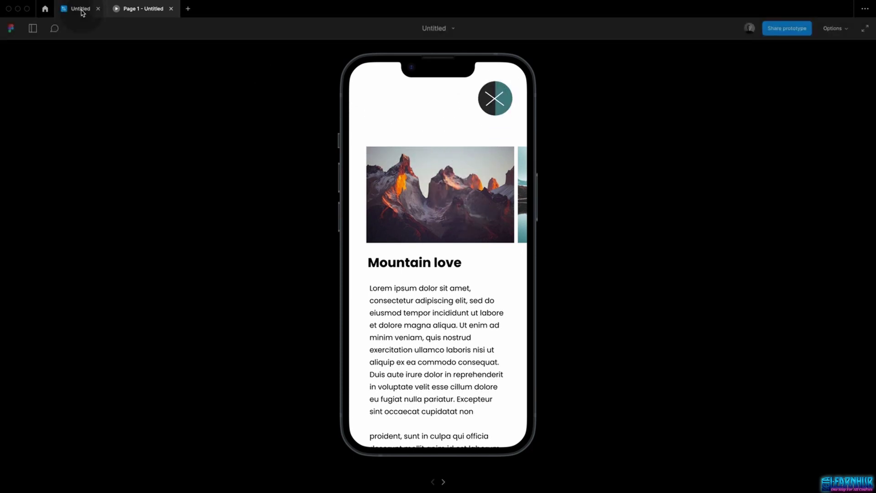
click(431, 100)
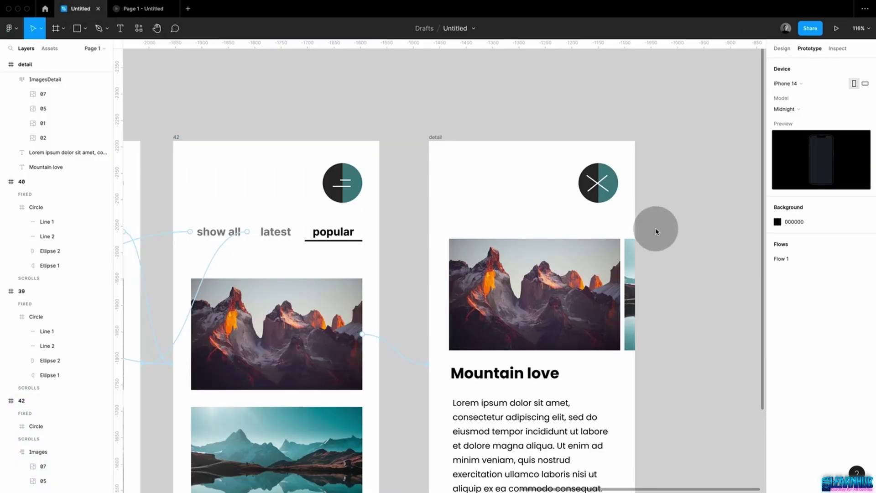
click(613, 196)
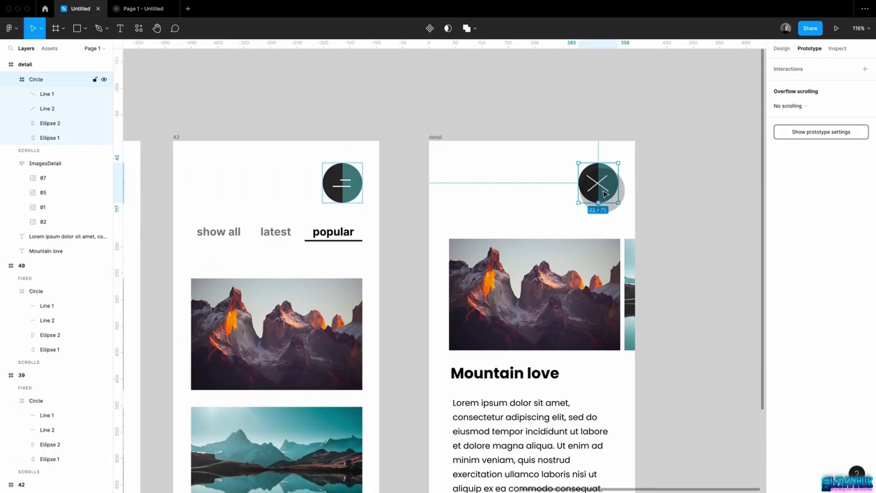
click(865, 70)
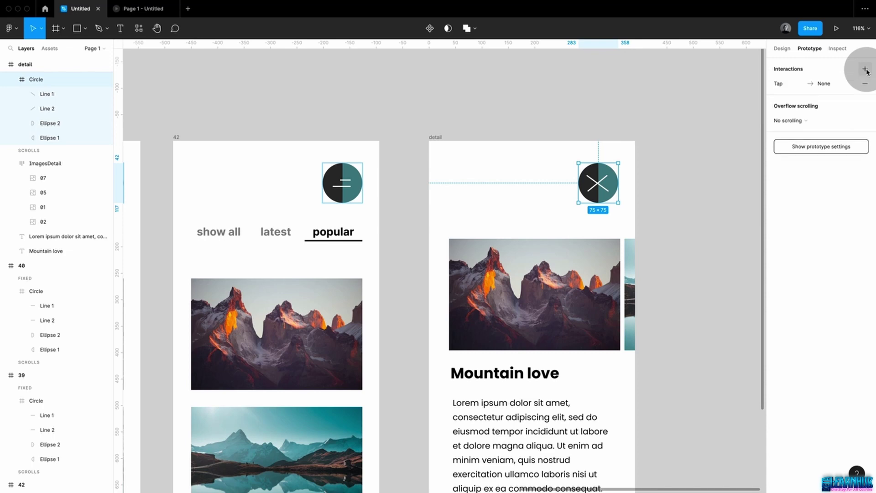
click(781, 85)
click(714, 119)
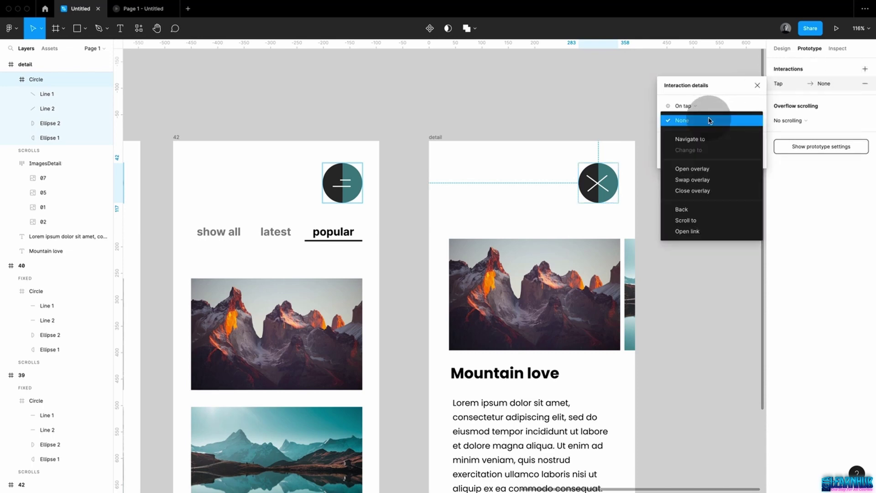
click(695, 205)
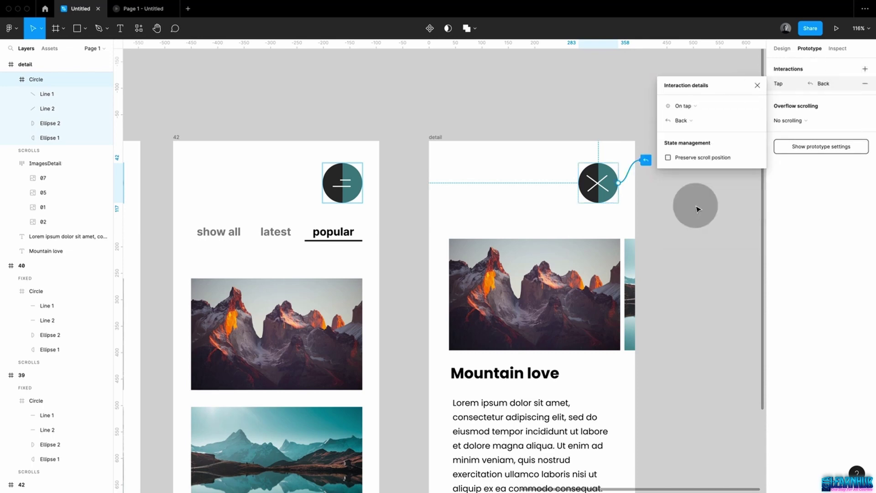
click(757, 86)
click(714, 151)
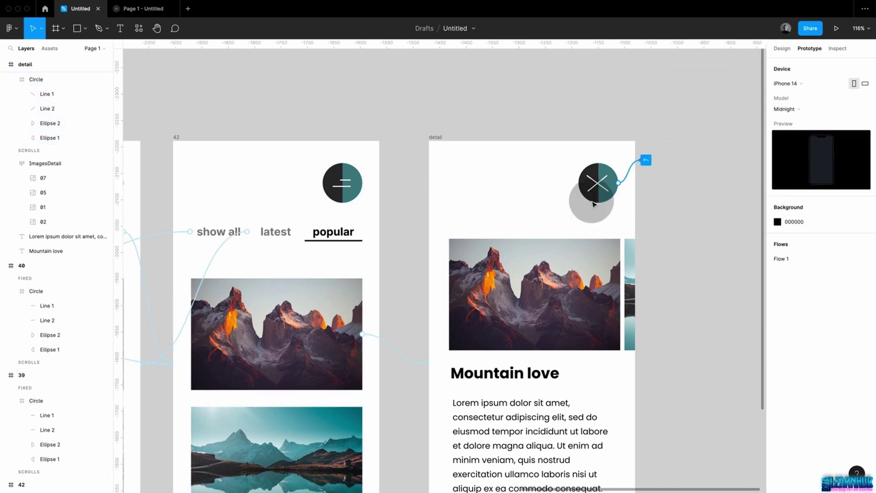
Set the Move in animation from screen 42's mountain image to the detail frame to enter upward
scroll(550, 254, down, 2)
scroll(550, 254, down, 5)
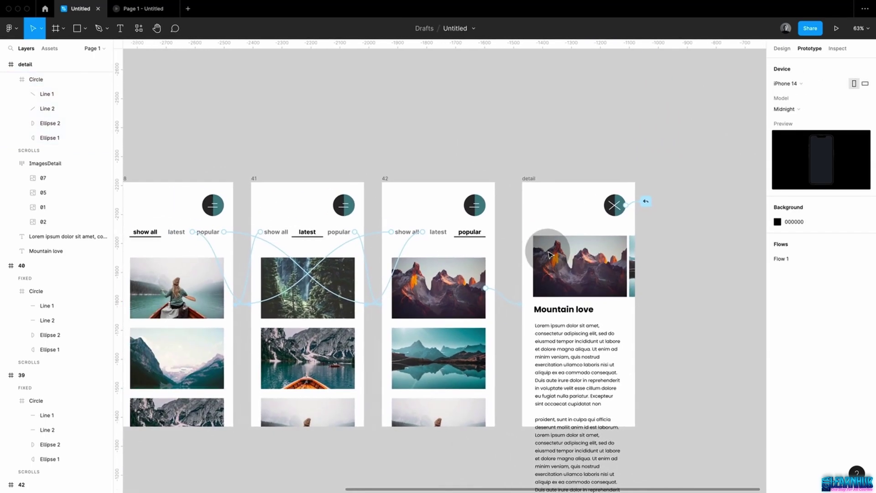
click(511, 304)
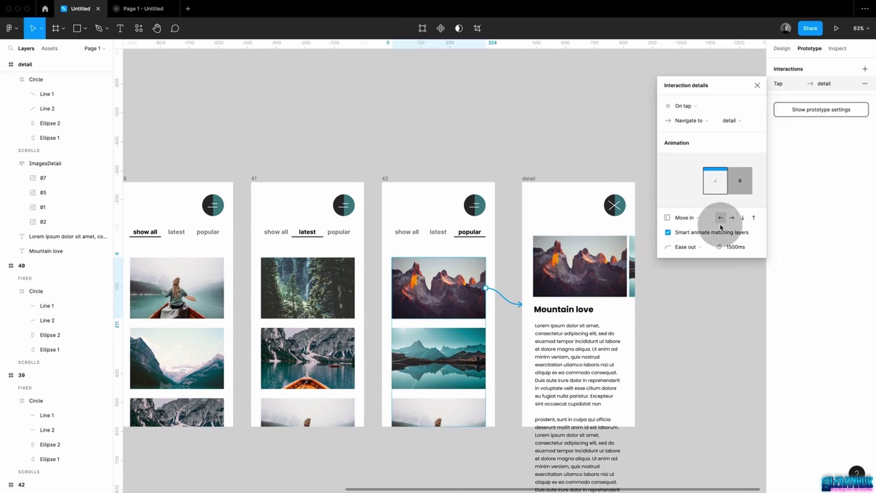
click(754, 218)
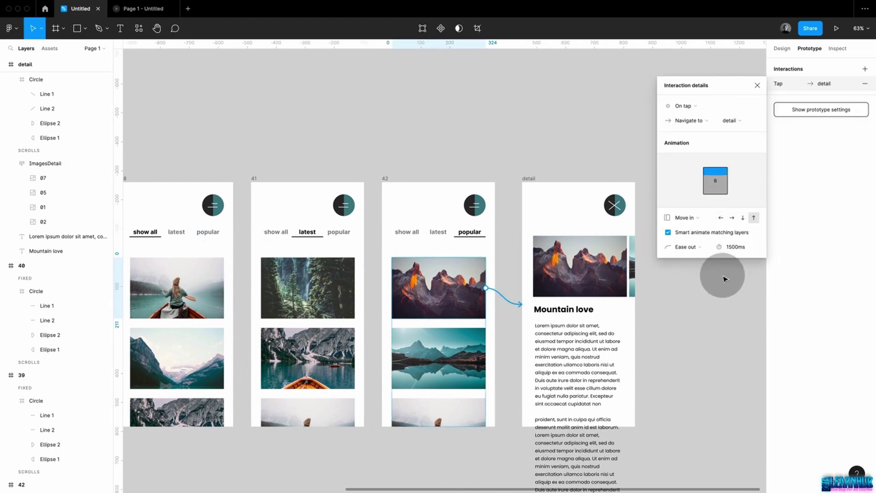
click(757, 86)
click(691, 192)
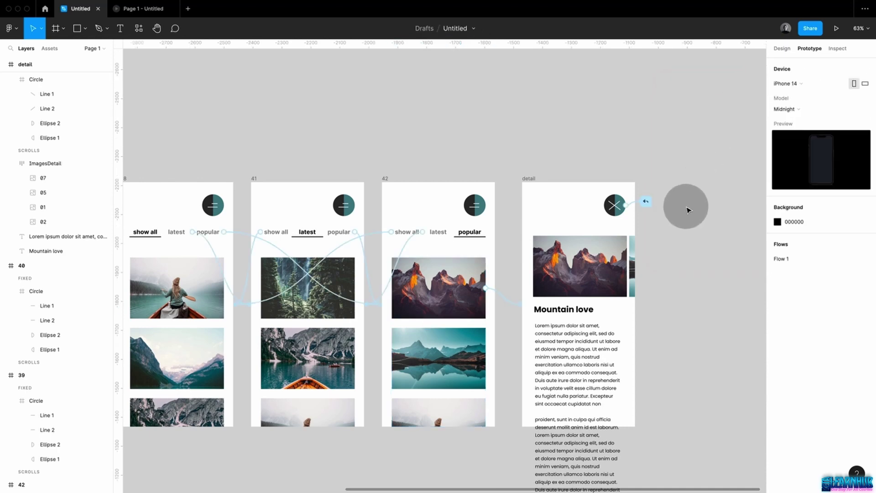
Draw a 390 × 844 rectangle covering the whole detail frame and fill it with the light-1 color style
key(r)
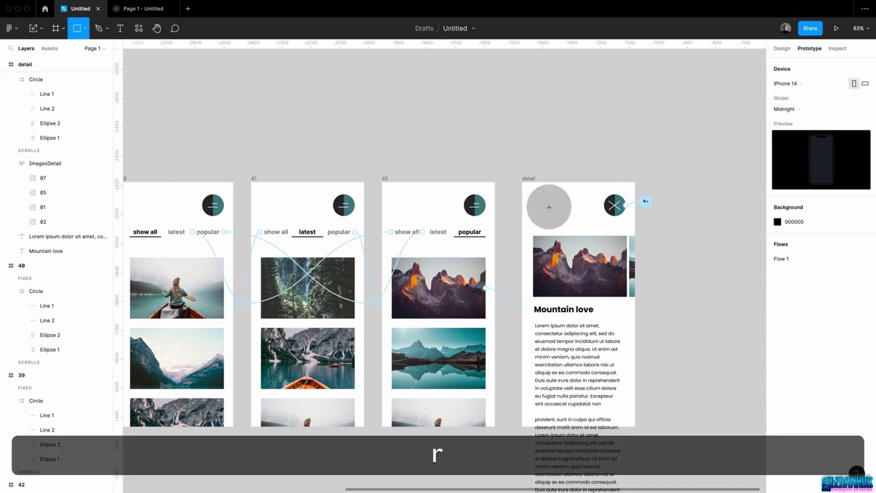
drag(522, 182, 636, 426)
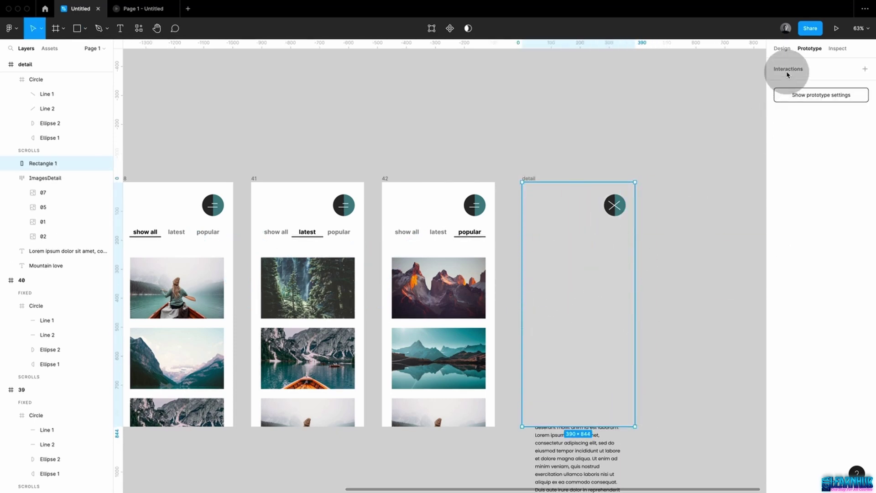
click(782, 49)
click(850, 249)
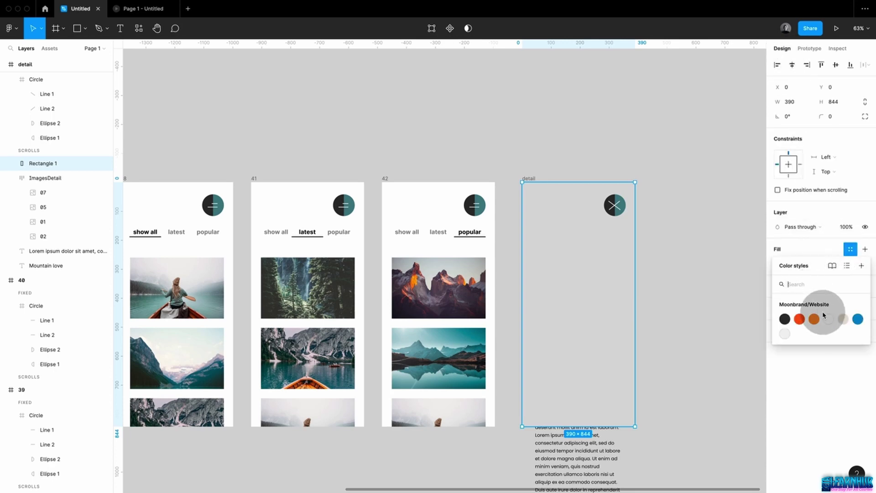
click(829, 319)
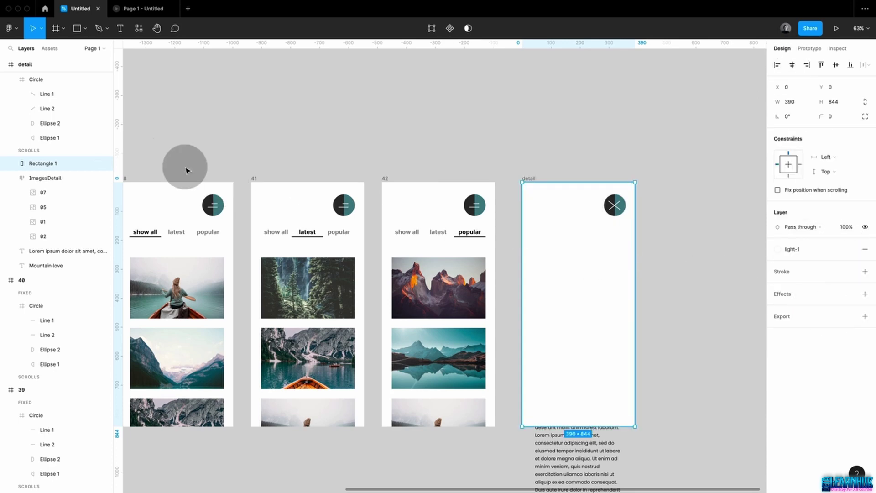
Move the rectangle beneath all other layers of the detail frame and rename it bg
drag(51, 167, 52, 271)
text(bg)
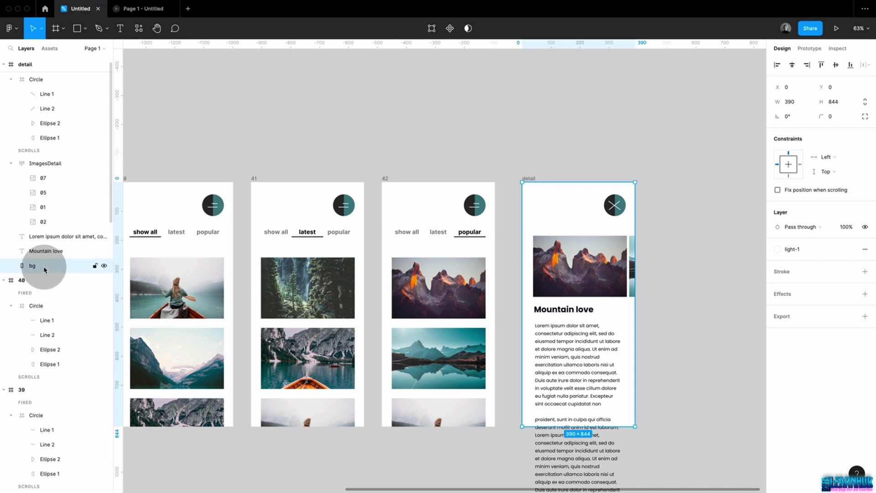
click(548, 162)
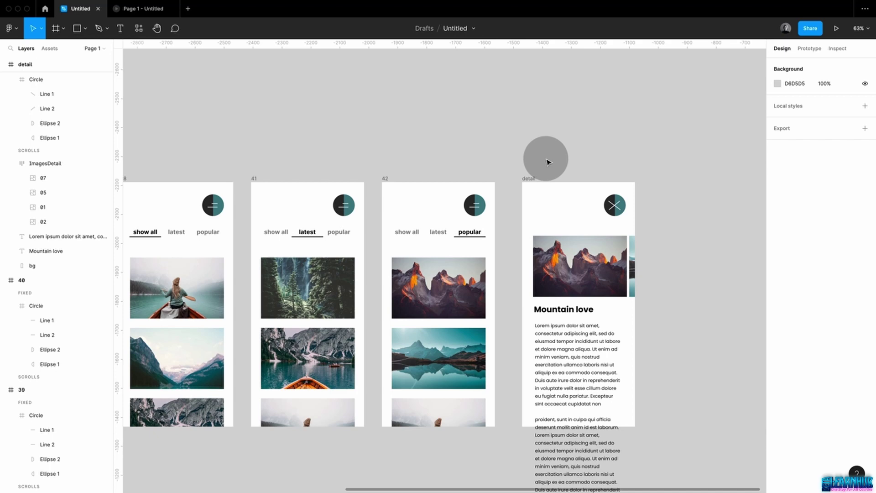
Preview from screen 42, test opening the mountain detail screen and closing it with the close icon, and return to the design file
click(386, 178)
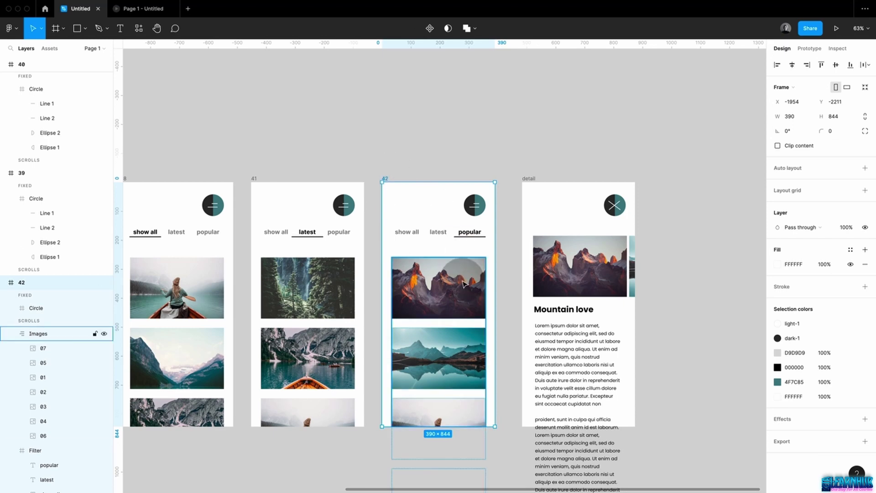
click(835, 28)
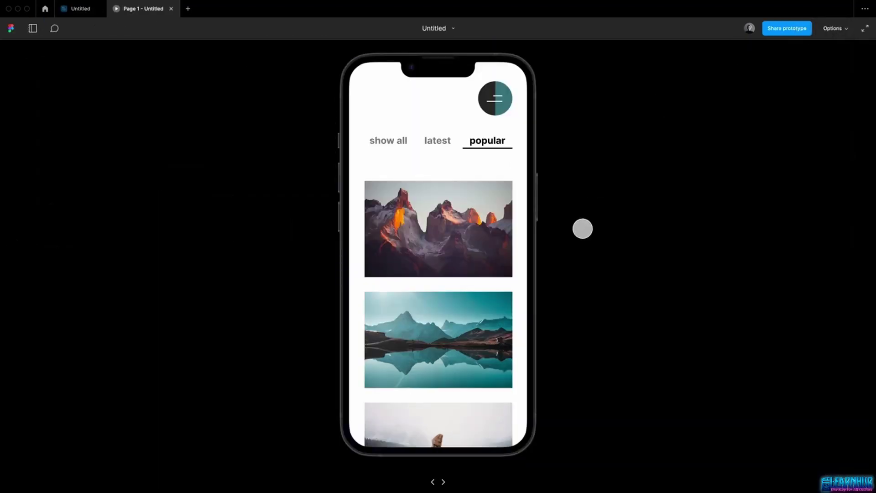
click(463, 229)
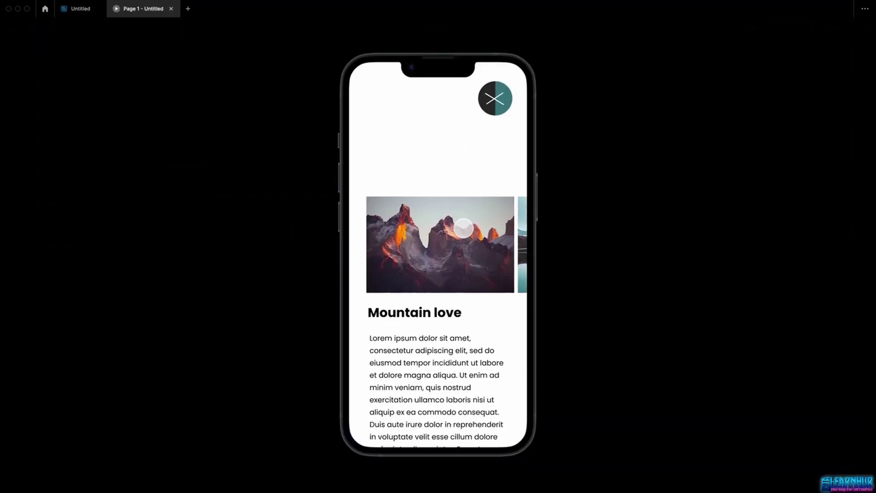
click(495, 99)
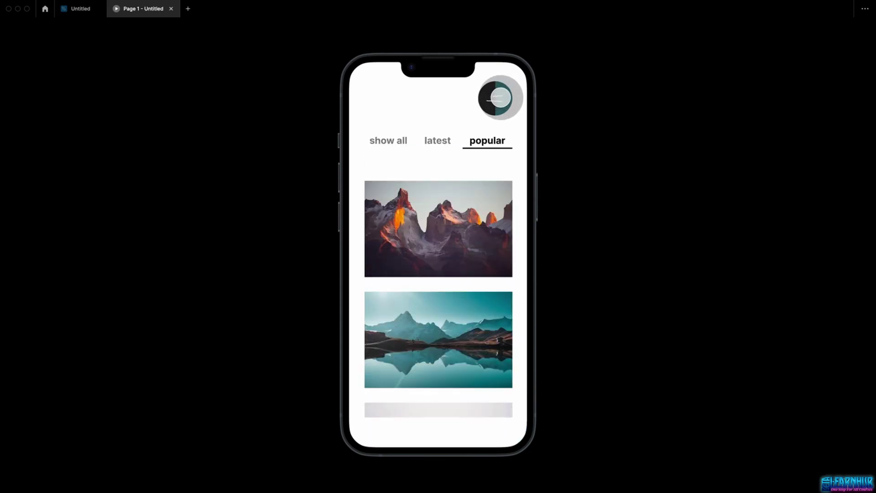
click(497, 98)
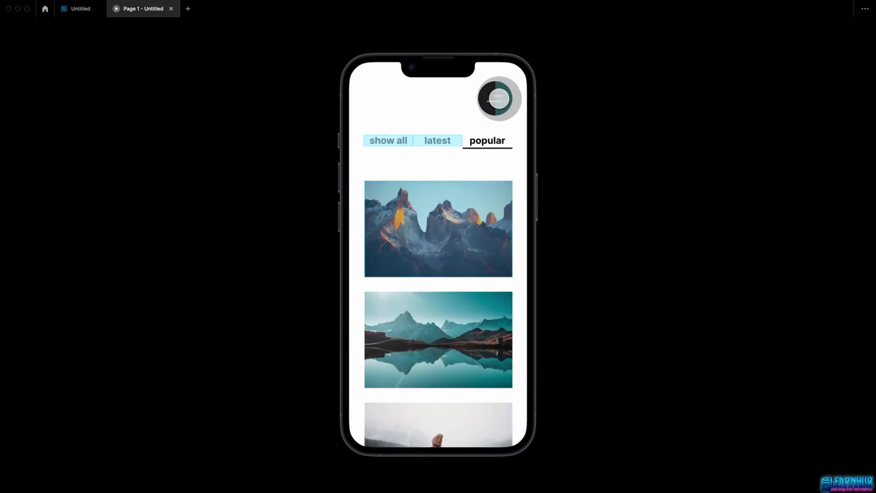
click(485, 188)
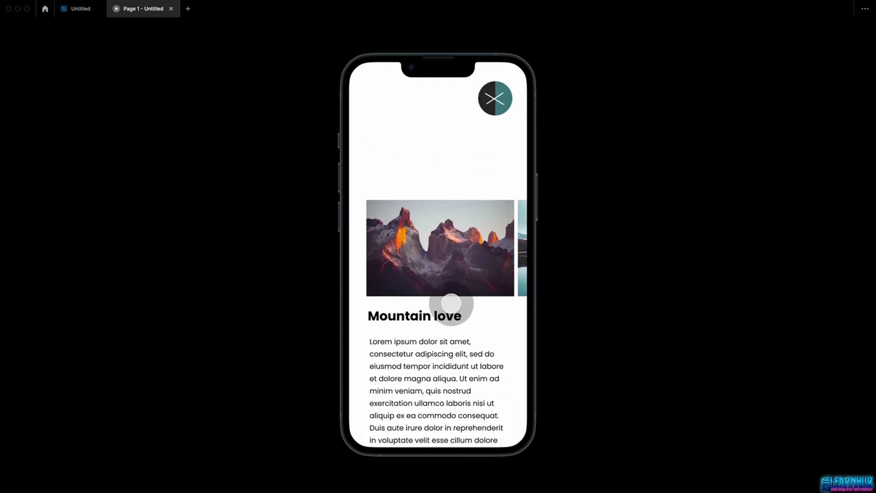
click(480, 97)
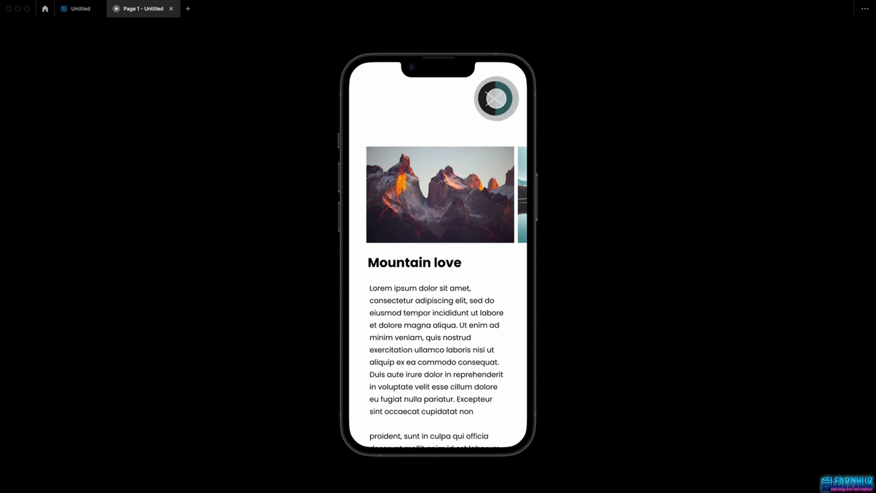
click(496, 98)
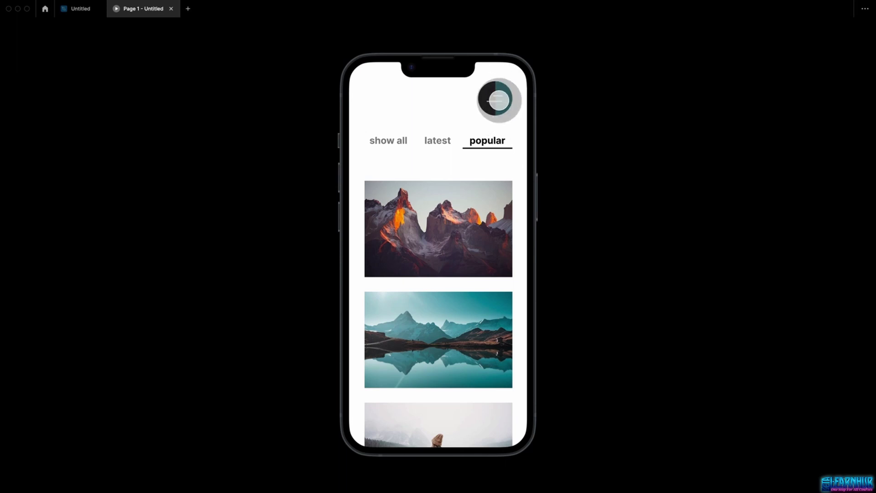
click(86, 10)
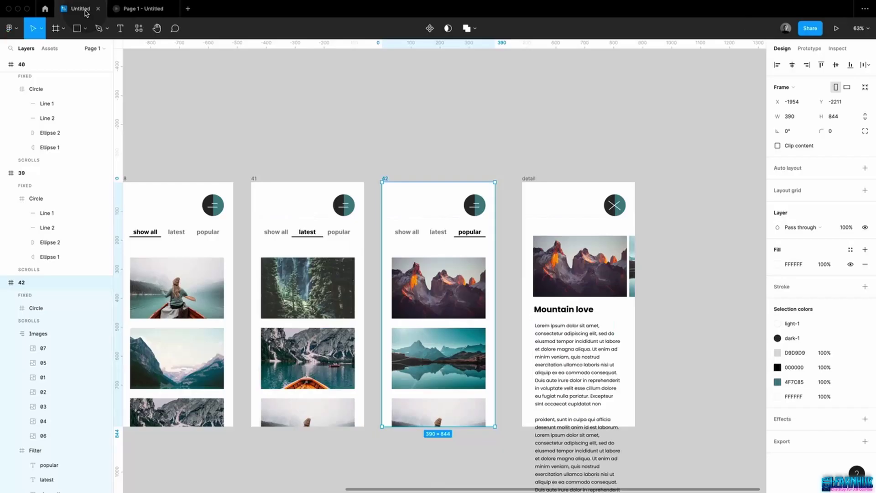
Turn off Clip content for the Images frames in screens 38, 41 and 42 together
click(325, 153)
key(shift+2)
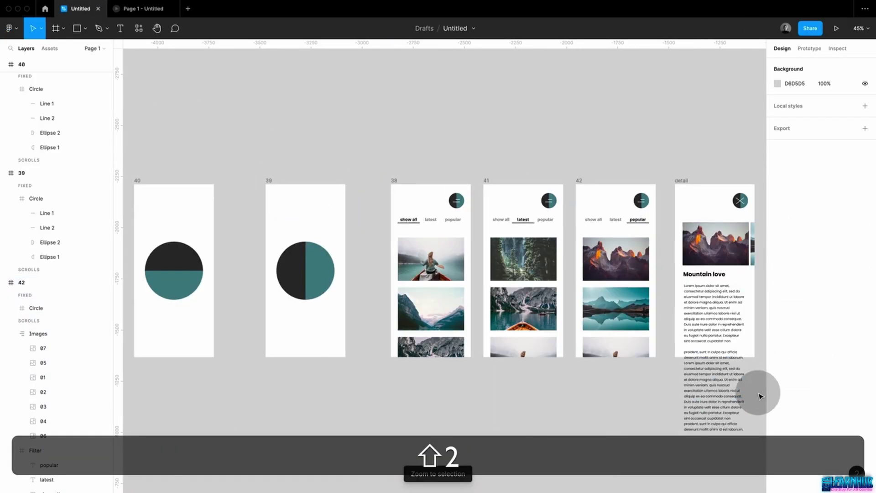
click(622, 348)
click(544, 315)
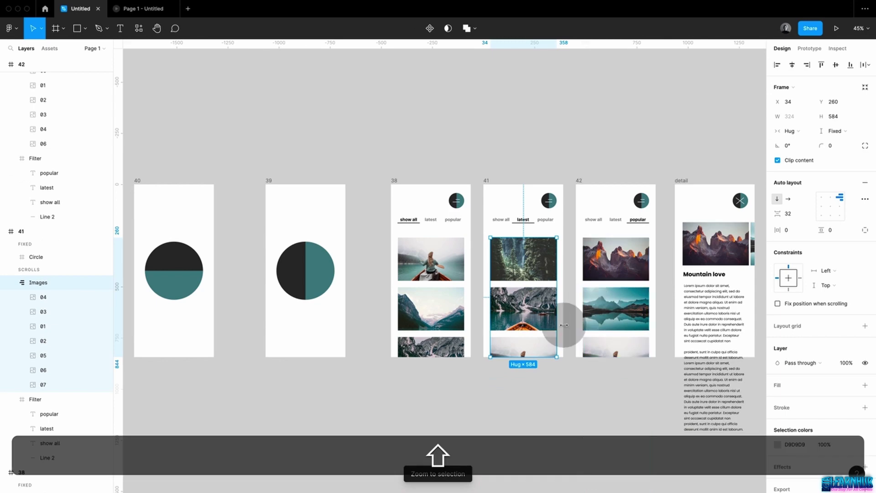
shift+click(528, 323)
shift+click(436, 320)
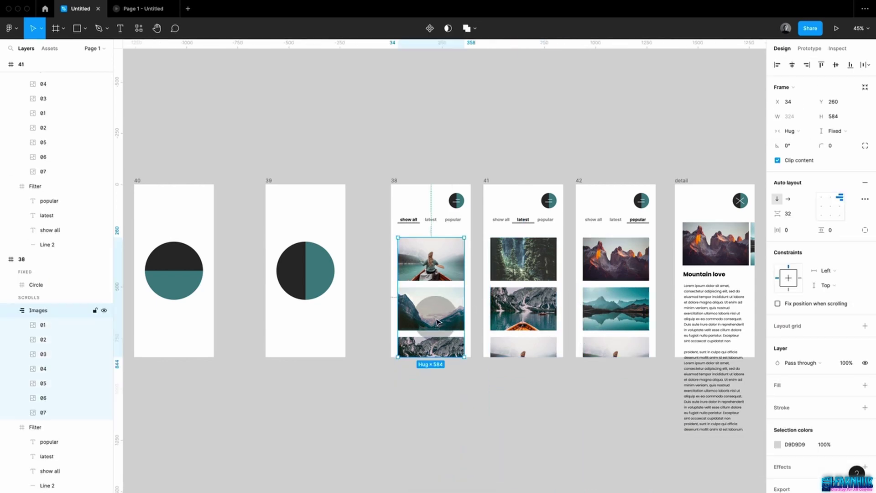
shift+click(511, 319)
shift+click(611, 317)
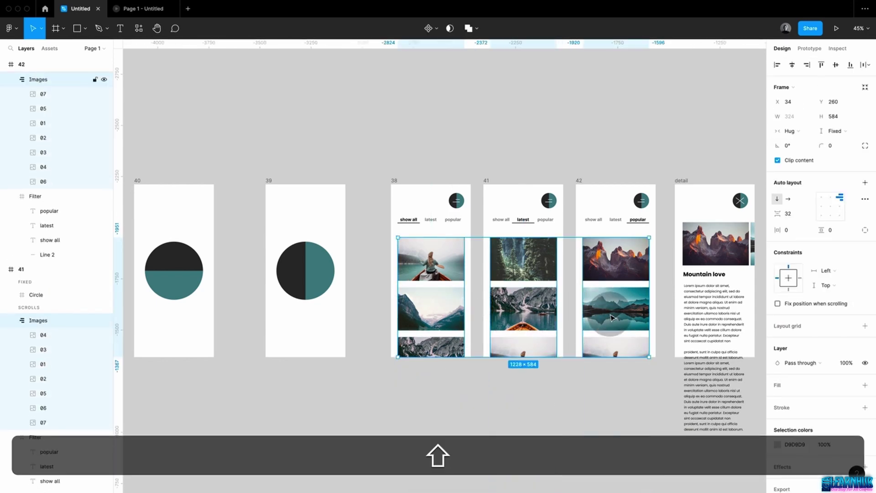
click(778, 160)
click(778, 160)
click(778, 161)
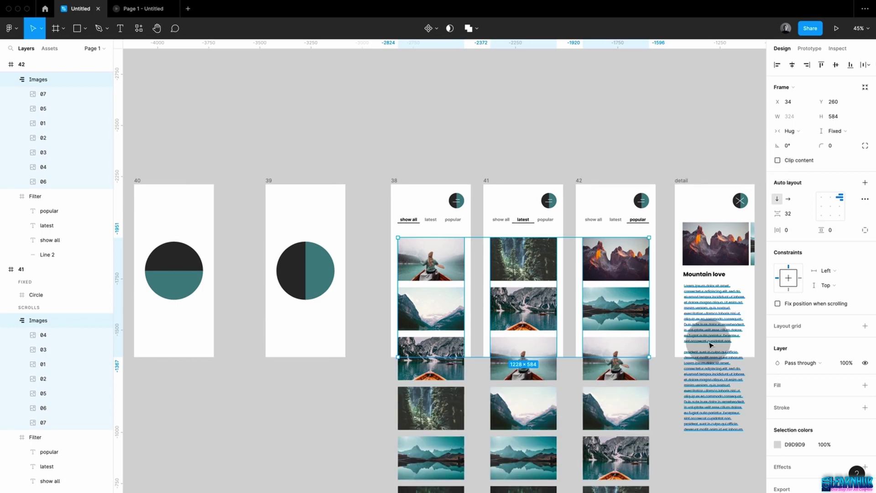
scroll(711, 346, down, 5)
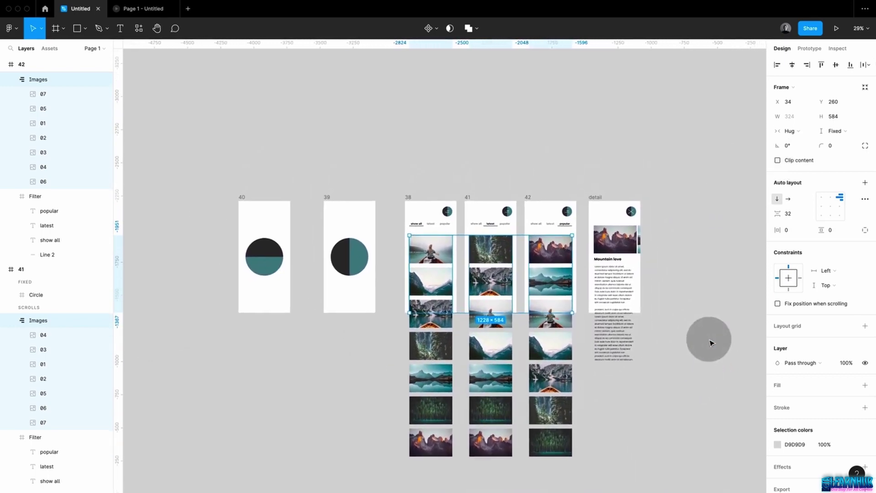
Move the orange-lit mountain image from the end of screen 41's image list up to third place
click(501, 439)
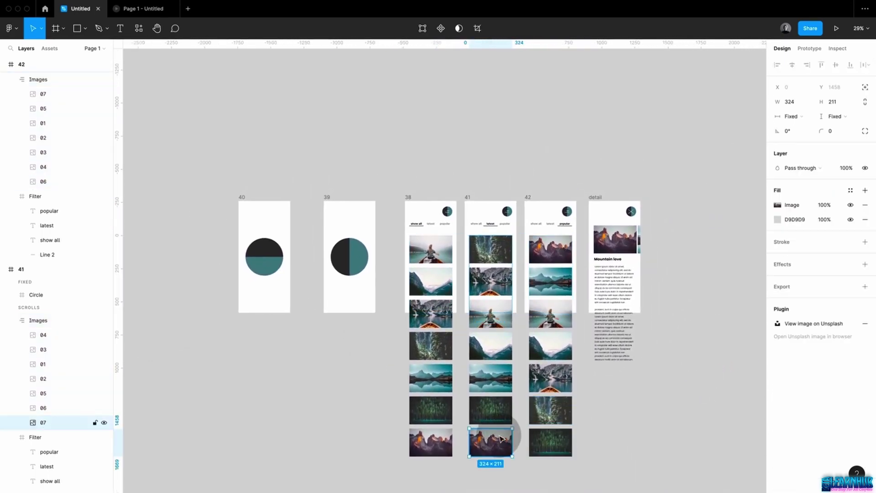
drag(501, 439, 501, 310)
click(451, 469)
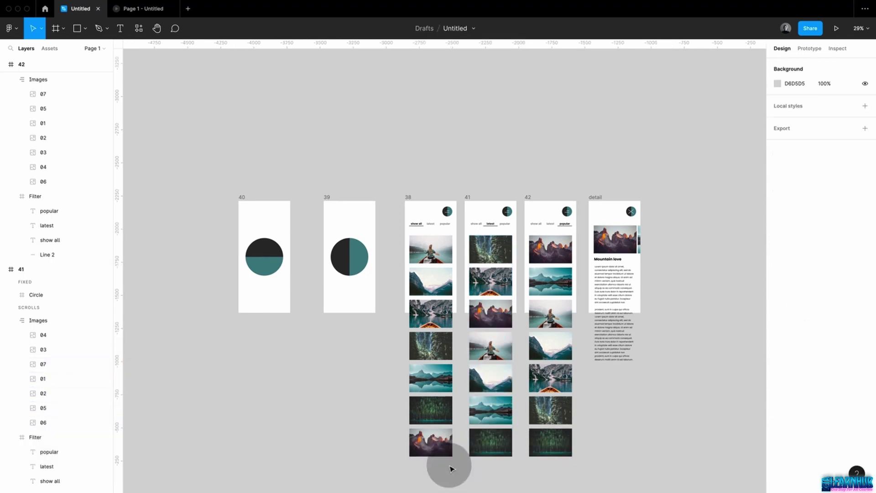
Connect the mountain image at the end of screen 38's list to the detail frame, navigating on tap with an upward Move in
click(439, 448)
click(809, 48)
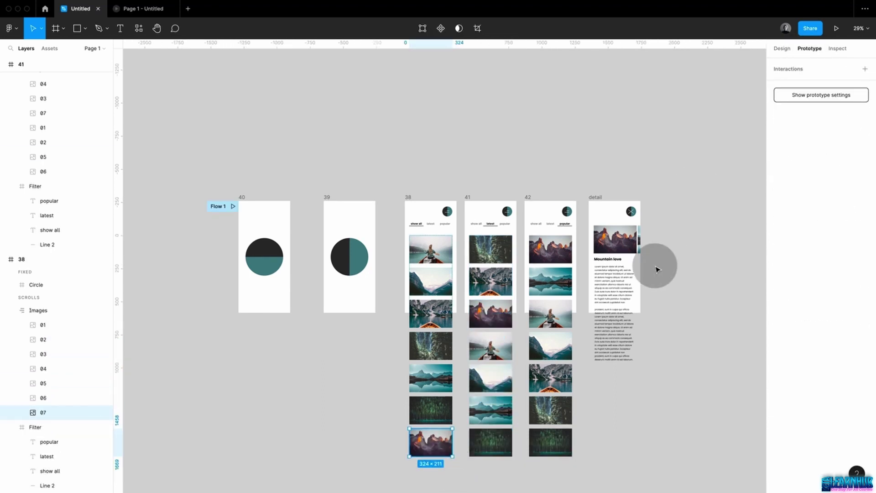
drag(452, 442, 599, 299)
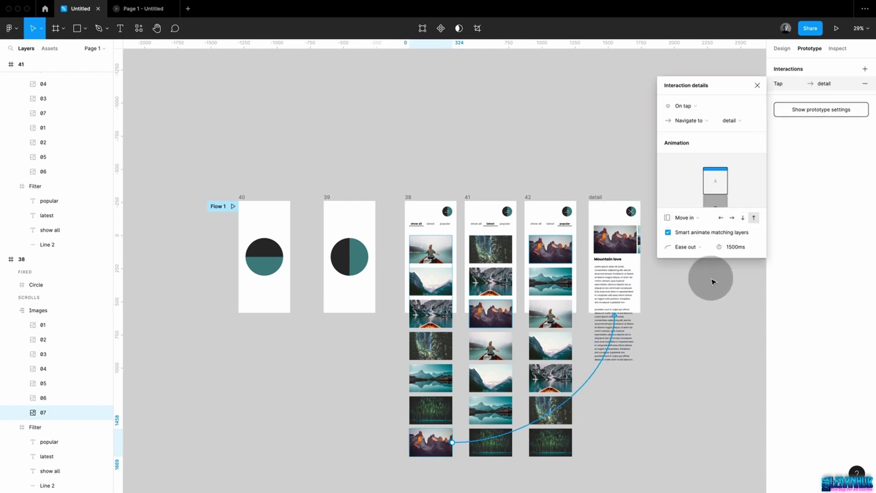
click(723, 287)
Link the mountain image in screen 41 to the detail frame with the same on-tap Move in transition
click(502, 323)
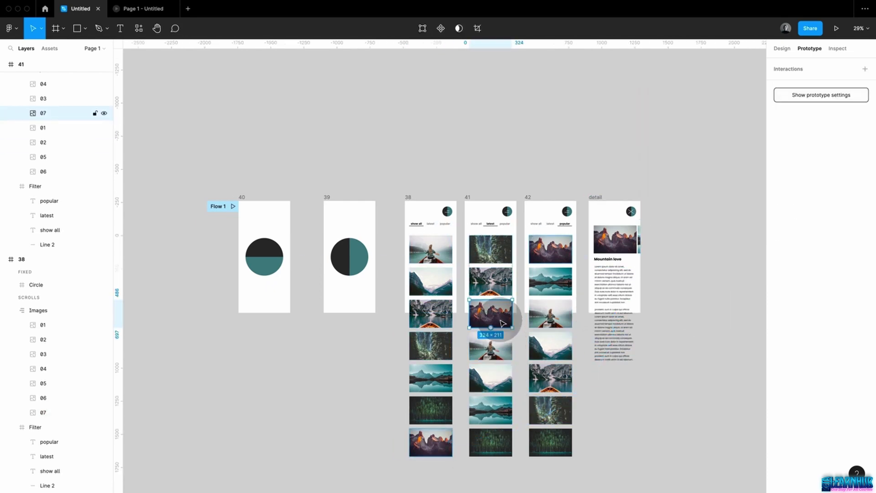
drag(514, 316, 612, 295)
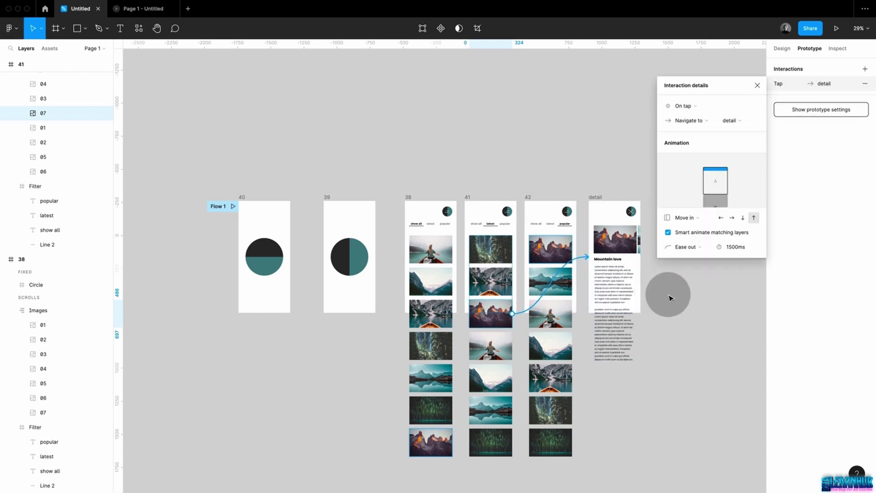
click(668, 294)
Turn Clip content back on for the Images frames of screens 38, 41 and 42
click(499, 286)
shift+click(535, 278)
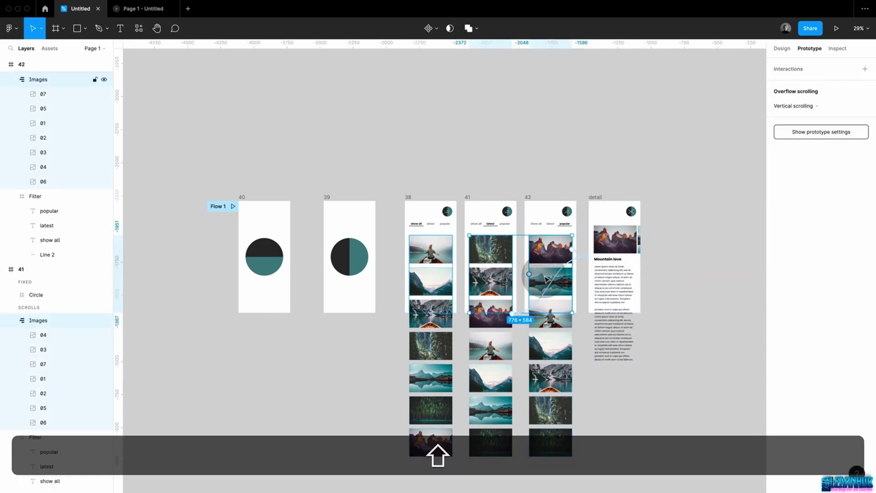
shift+click(435, 293)
click(782, 48)
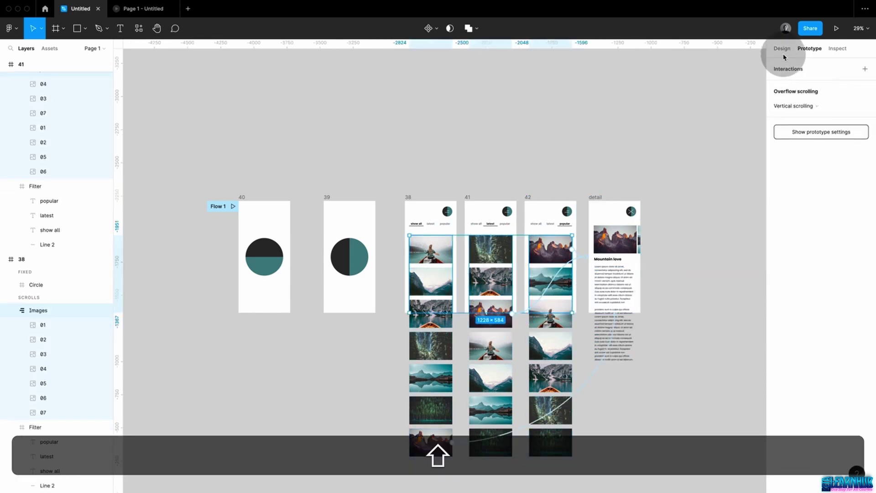
click(777, 160)
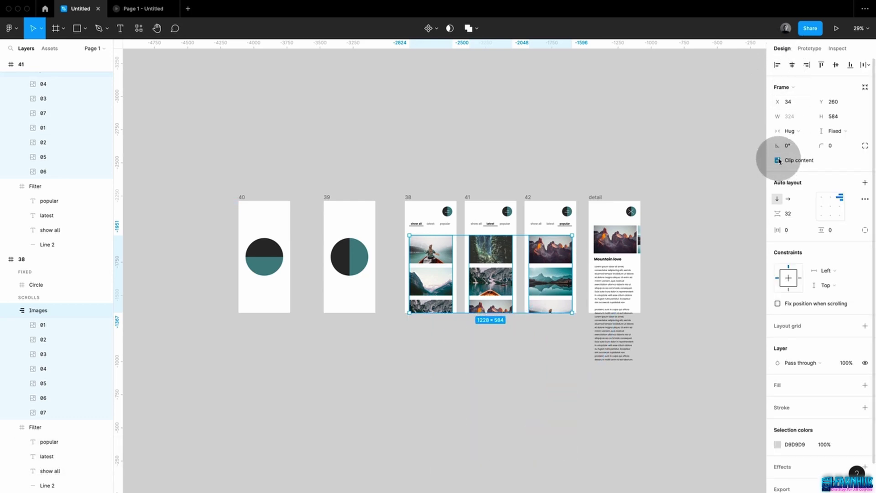
click(701, 233)
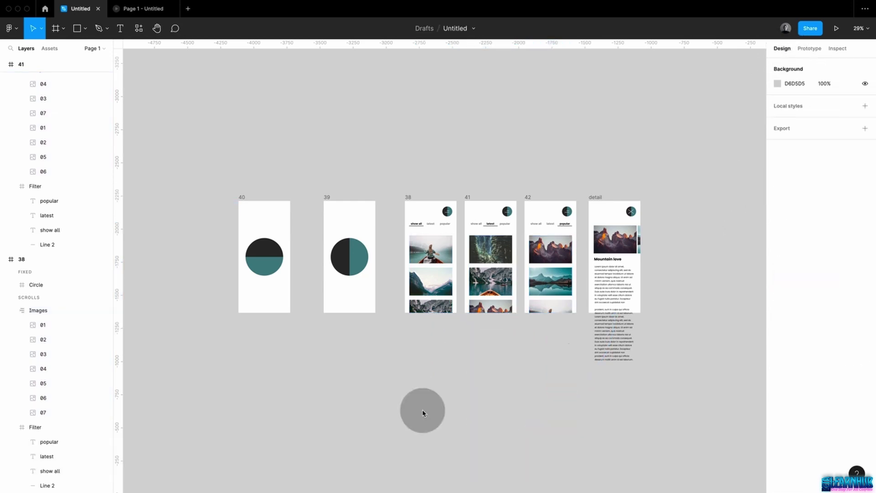
Set the auto layout spacing between images in screen 38's Images frame to -96 so they overlap
click(422, 297)
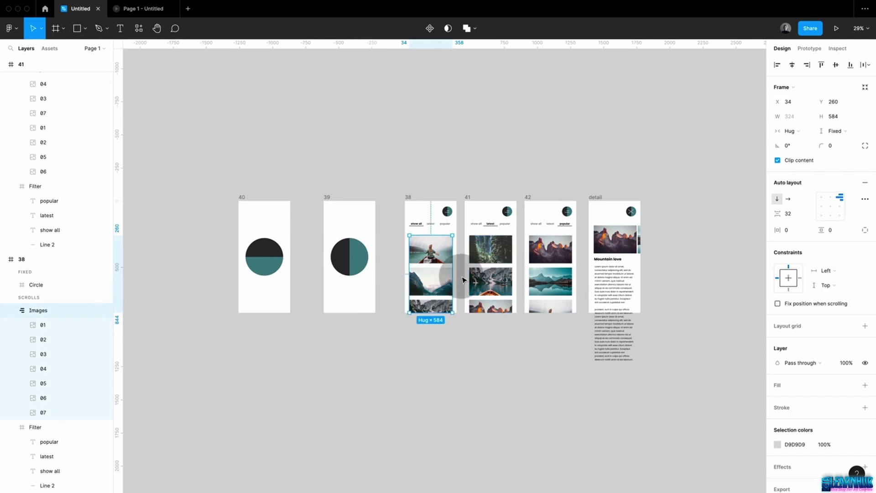
click(766, 213)
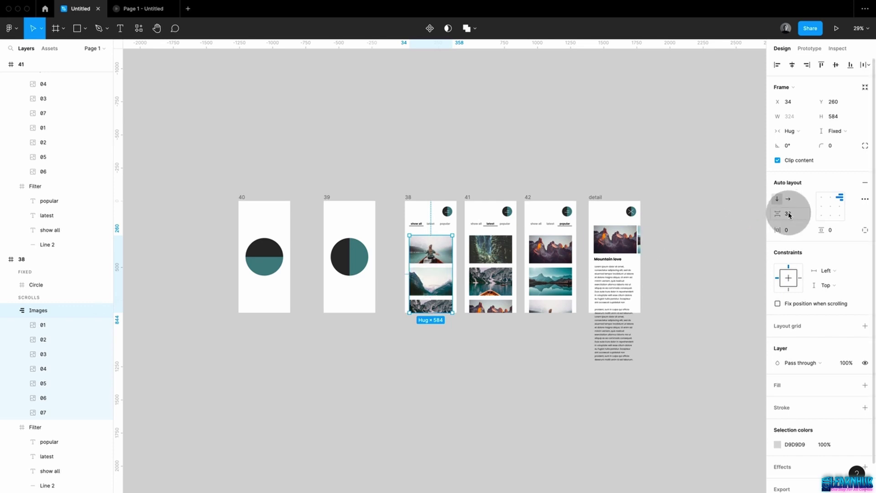
key(shift+Down)
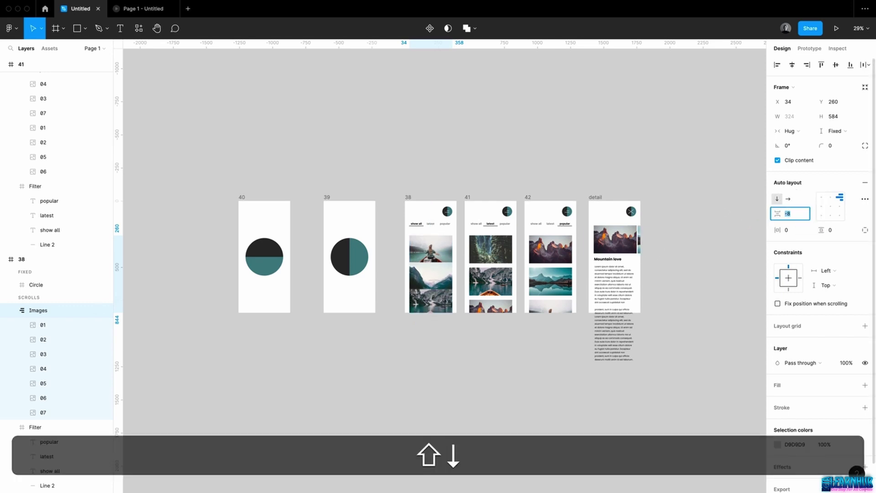
key(shift+Down)
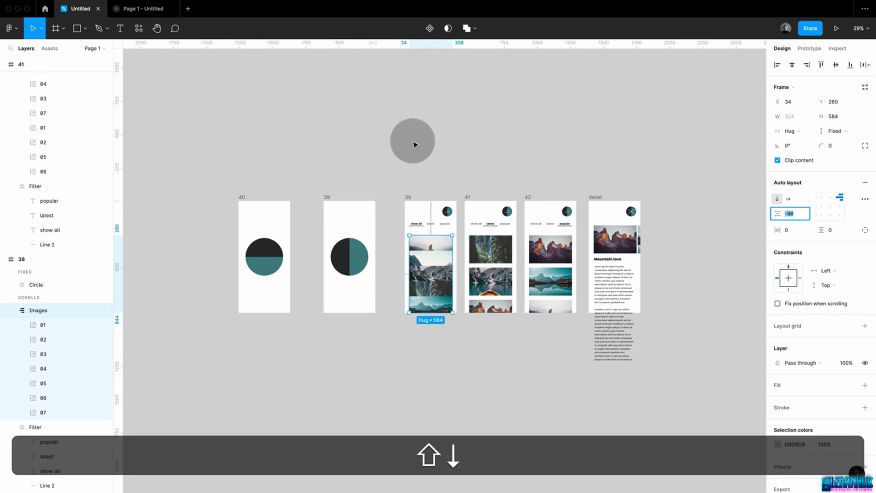
click(446, 164)
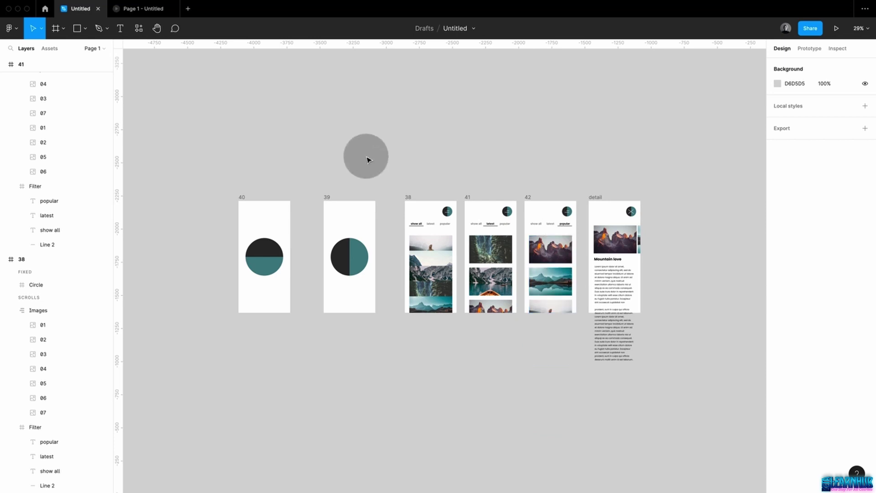
Preview the prototype from screen 40 and test switching from show all to the latest and popular filters
click(241, 198)
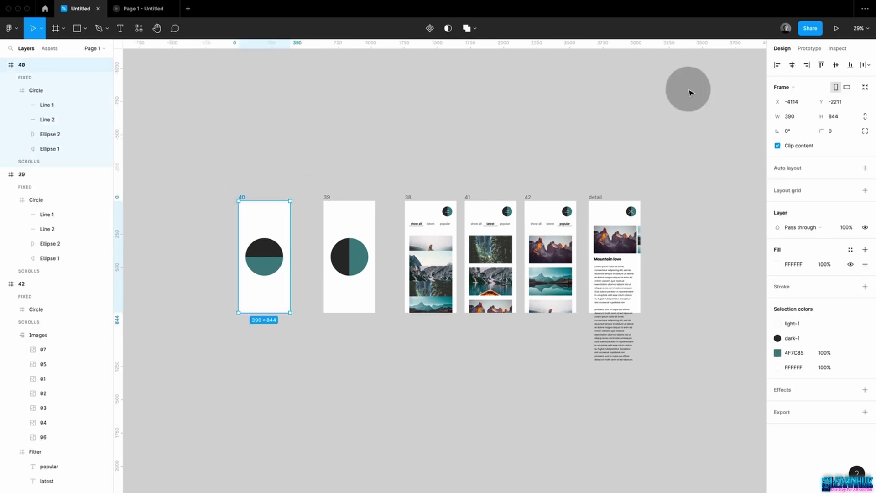
click(836, 28)
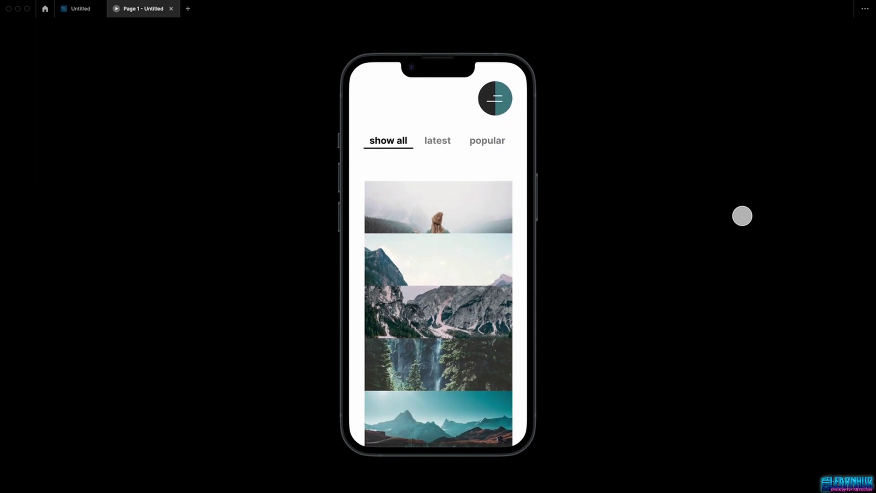
drag(504, 172, 446, 190)
click(446, 141)
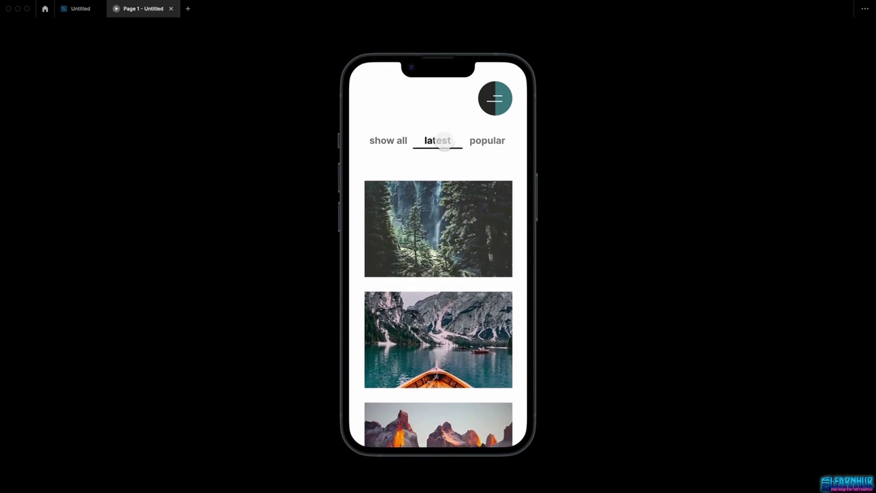
click(485, 142)
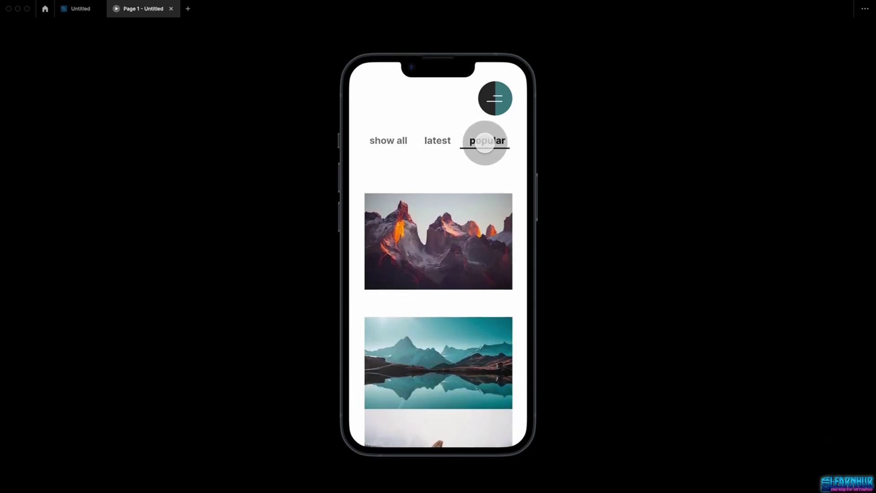
Test opening the mountain detail screen from the popular list and closing it with the close icon
drag(449, 140, 441, 228)
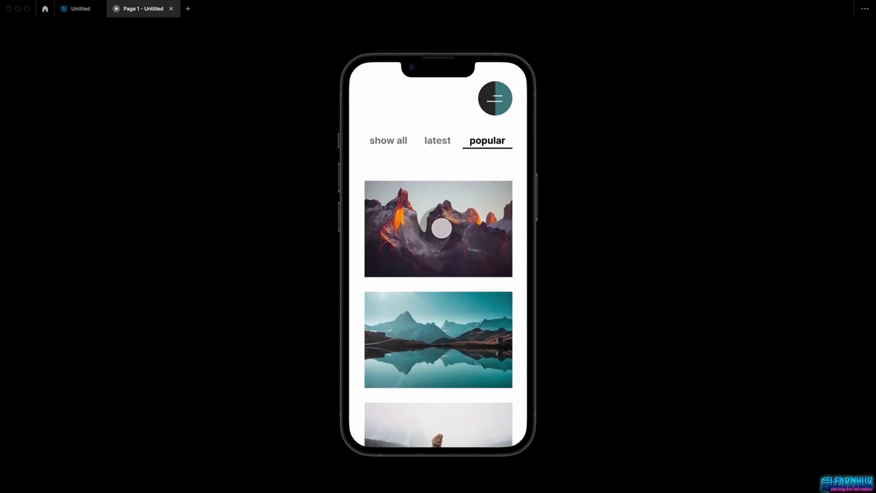
click(441, 228)
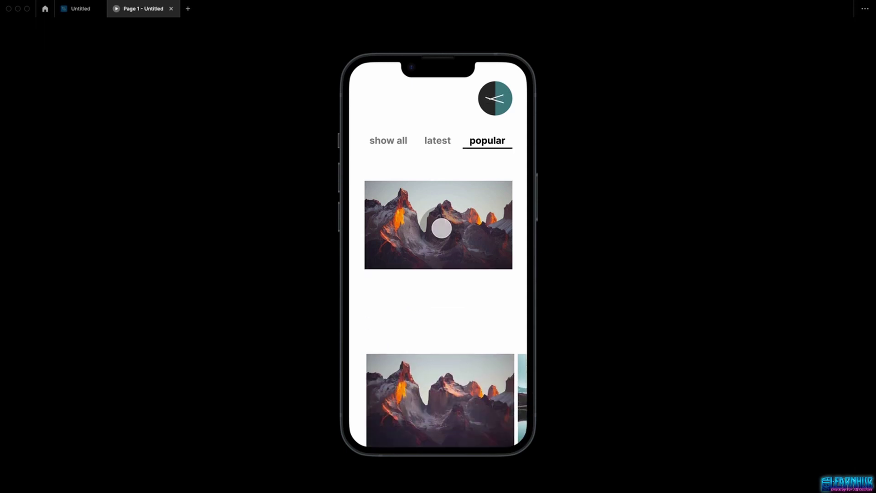
click(496, 100)
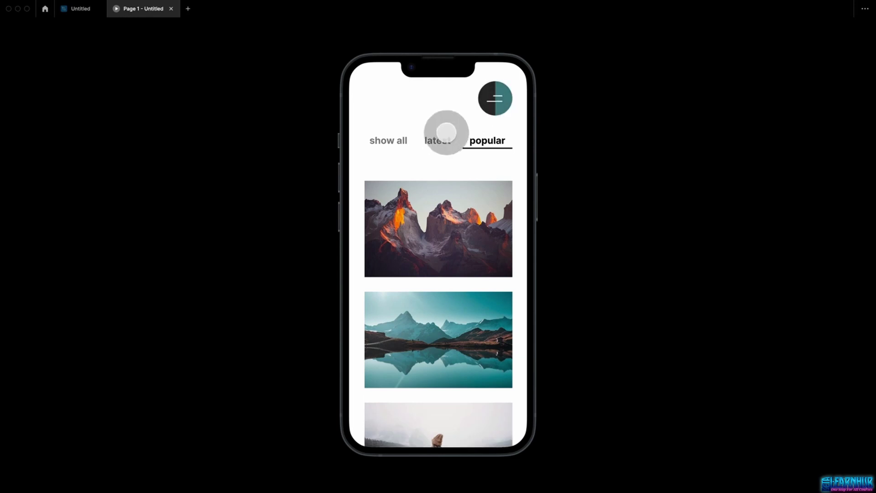
Switch the preview to latest and test opening and closing the detail screen from its mountain image
click(440, 141)
click(452, 275)
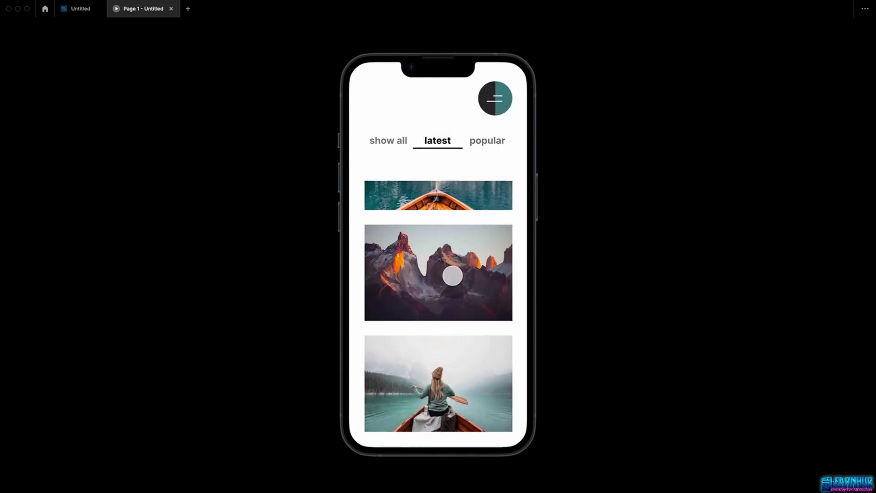
click(452, 276)
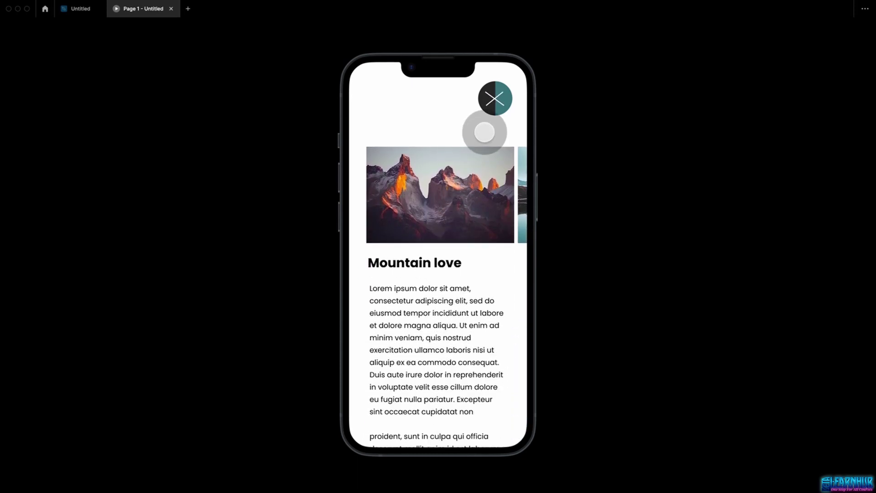
click(494, 99)
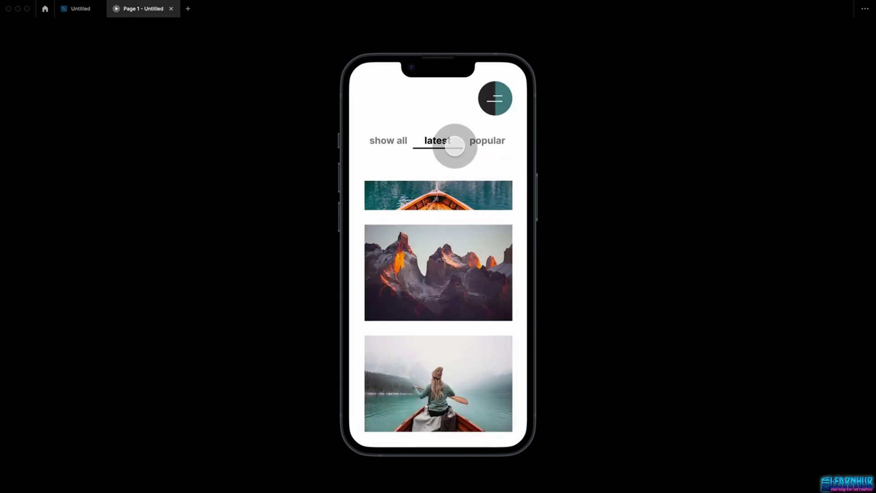
scroll(446, 231, up, 2)
scroll(445, 231, up, 4)
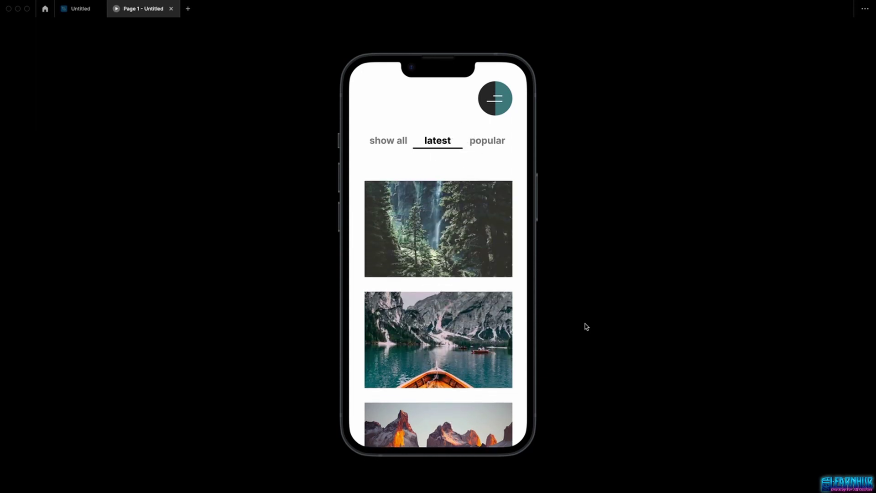
Return the preview to popular, and open and close the mountain detail screen once more
click(488, 140)
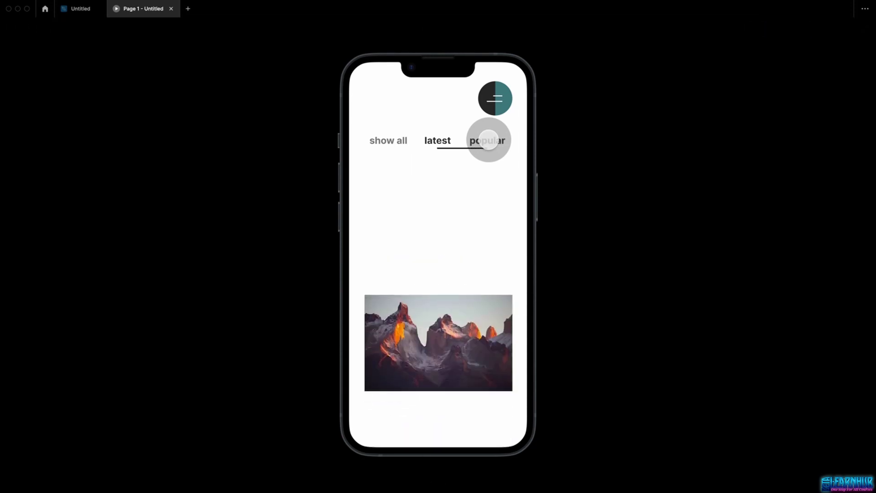
click(451, 244)
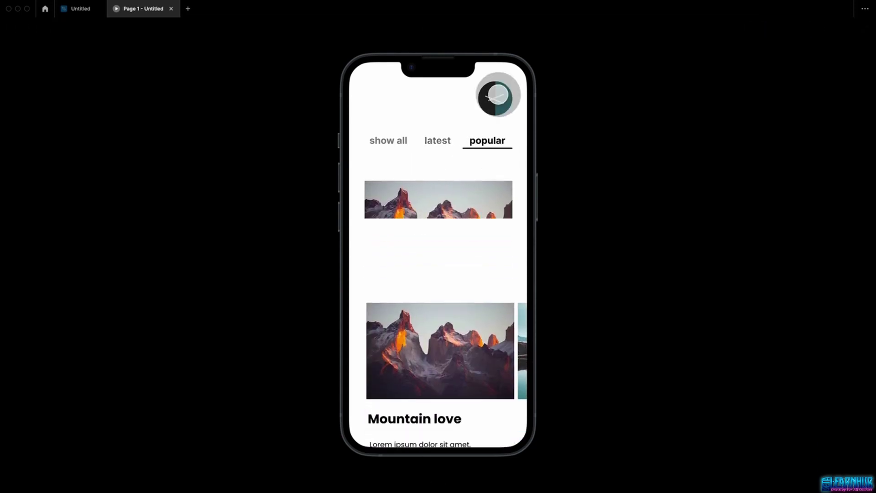
click(495, 98)
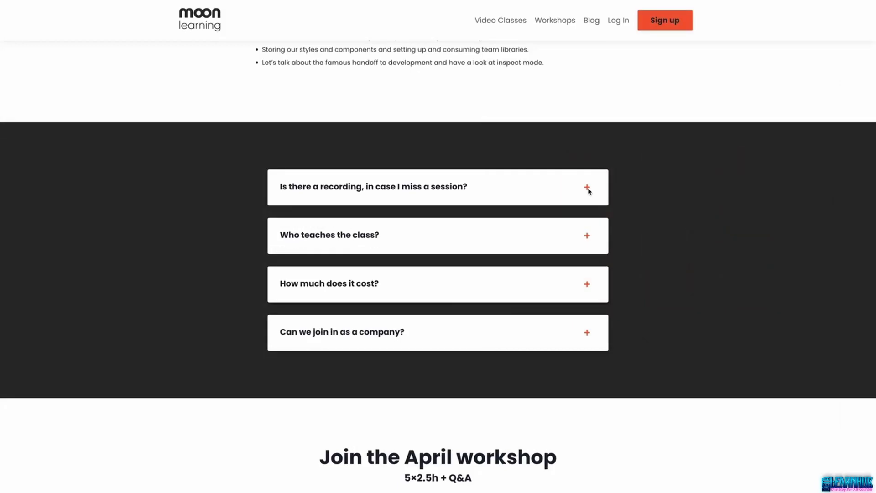
Examine the workshop page's FAQ by expanding and collapsing its first two questions, and look through the Booking.com results for Bali
click(587, 188)
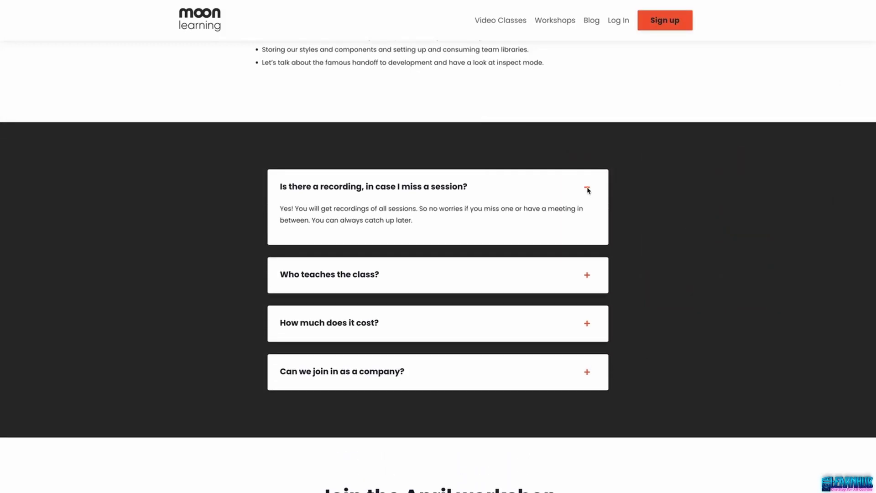
click(588, 189)
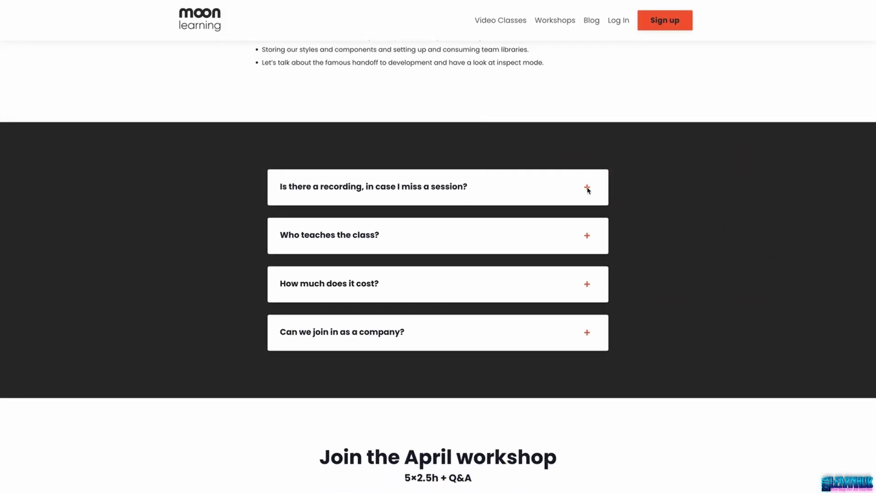
click(587, 236)
click(588, 237)
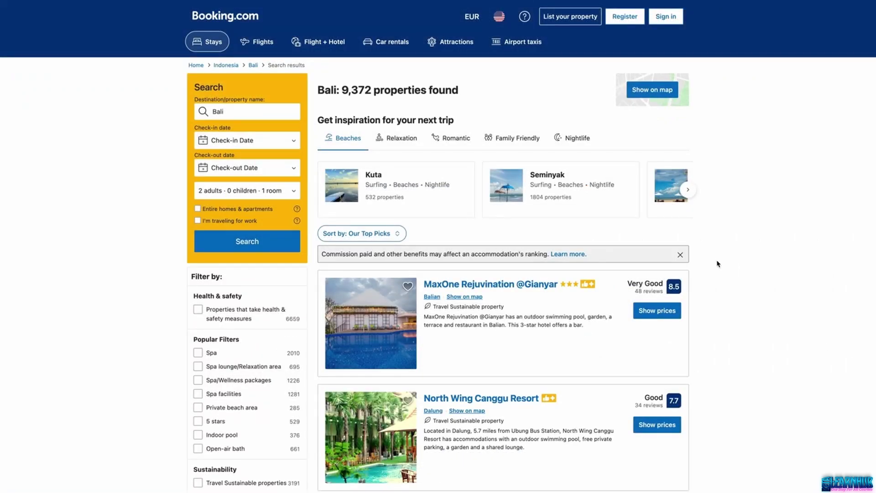
scroll(718, 263, down, 4)
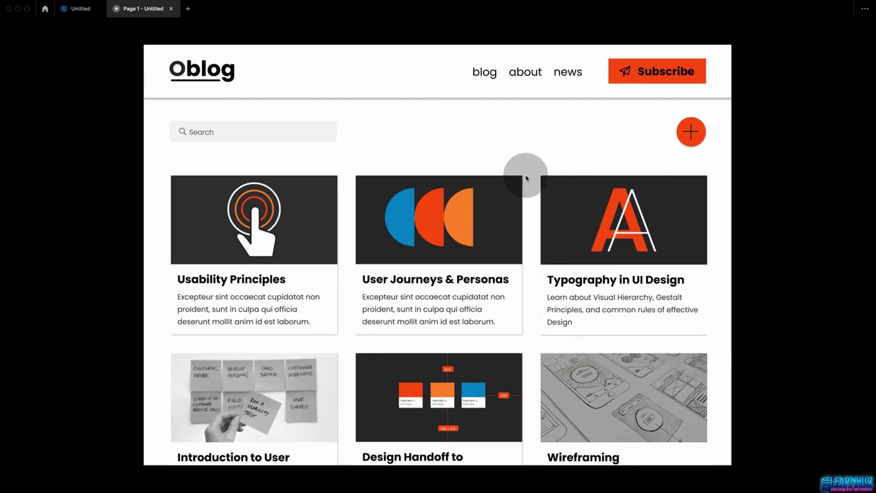
Test the about and blog navigation links in the Oblog prototype, going to each section and back twice
click(525, 73)
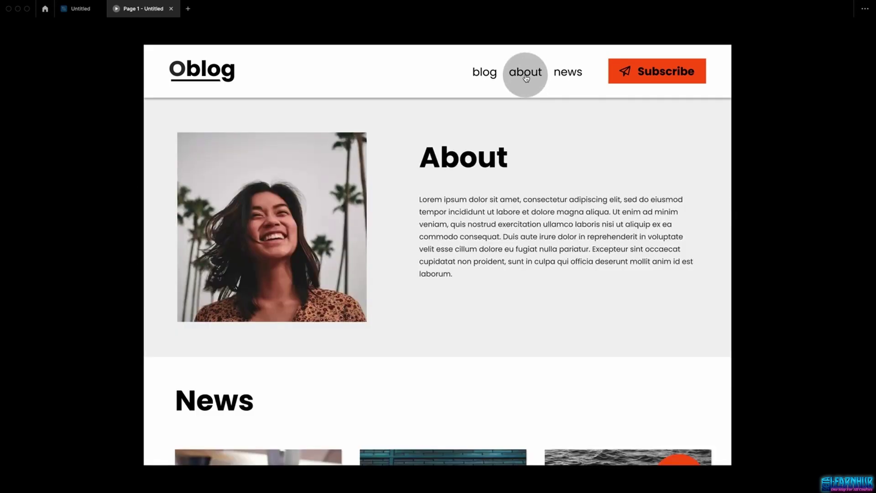
click(486, 78)
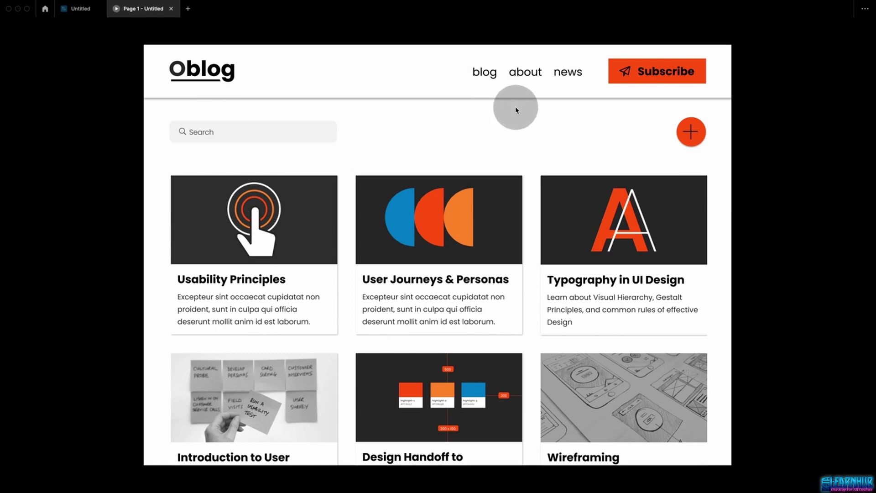
click(521, 74)
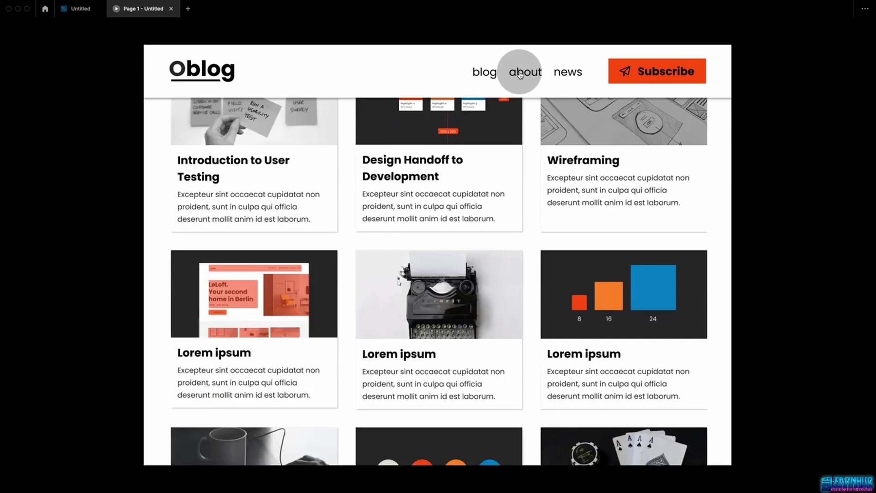
click(484, 75)
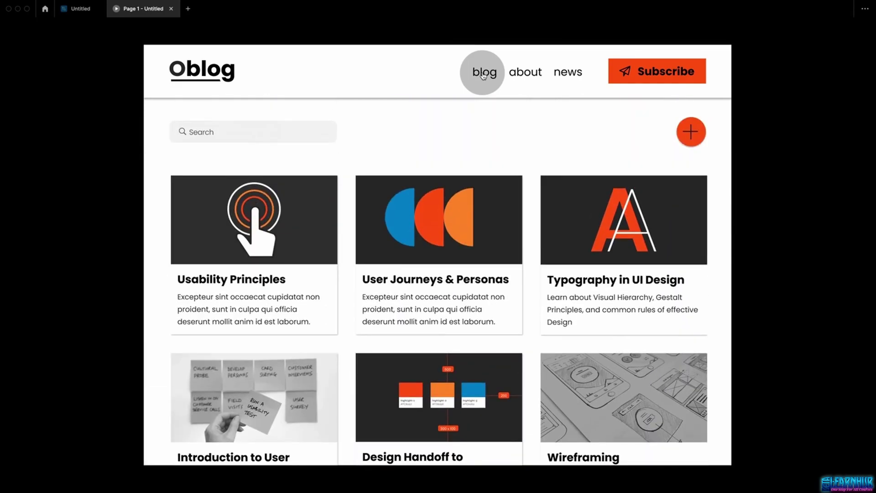
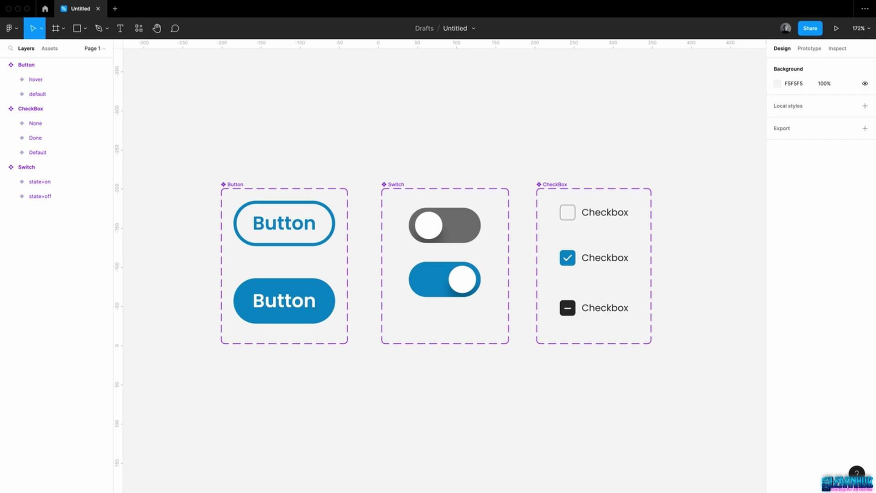
Move the default and hover button variants out of the Button component set so they stand as separate components
click(301, 233)
shift+click(290, 294)
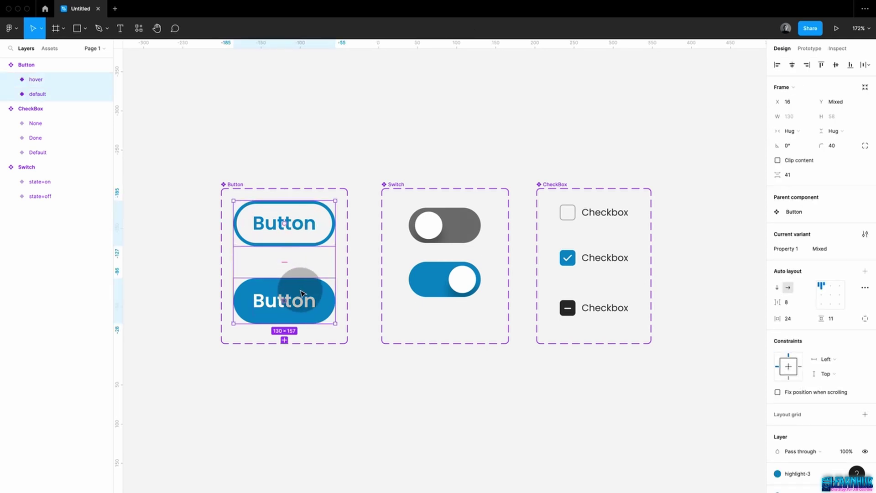
mouse_move(301, 293)
mouse_down()
mouse_move(187, 287)
mouse_move(308, 298)
mouse_up()
drag(325, 267, 317, 270)
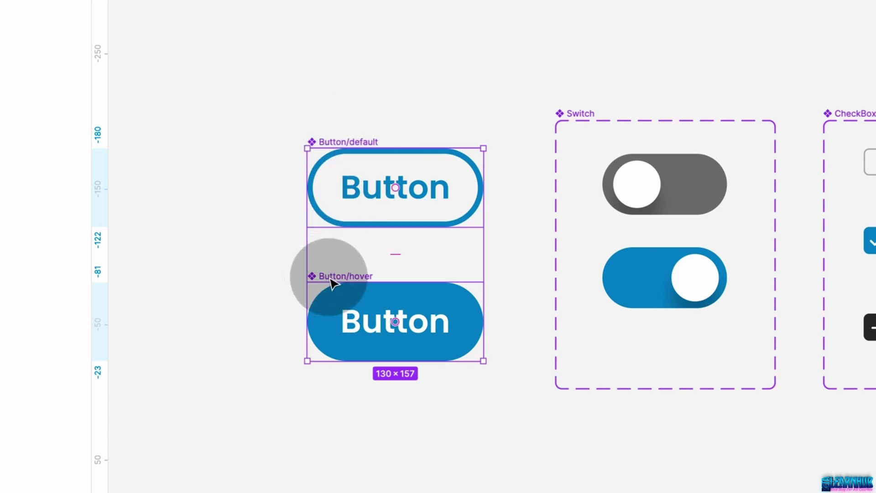
Combine the separate default and hover button components as variants of one Button set, with the variant property named state
click(367, 111)
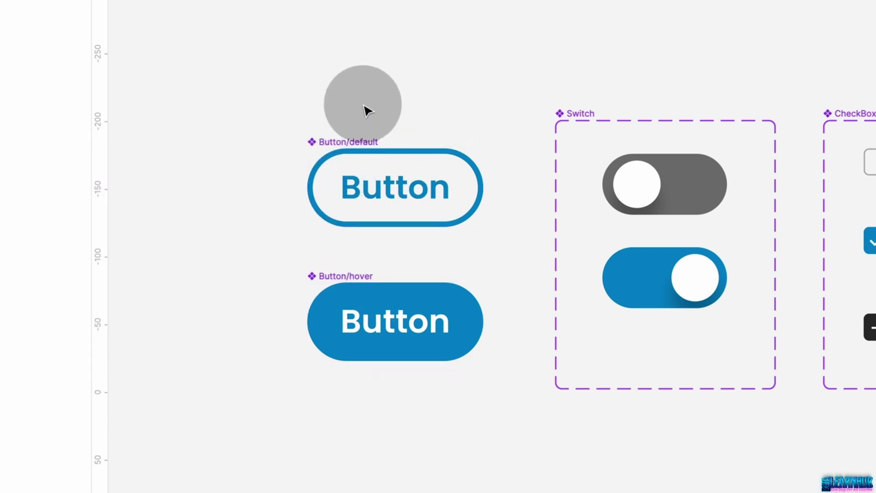
drag(258, 94, 525, 434)
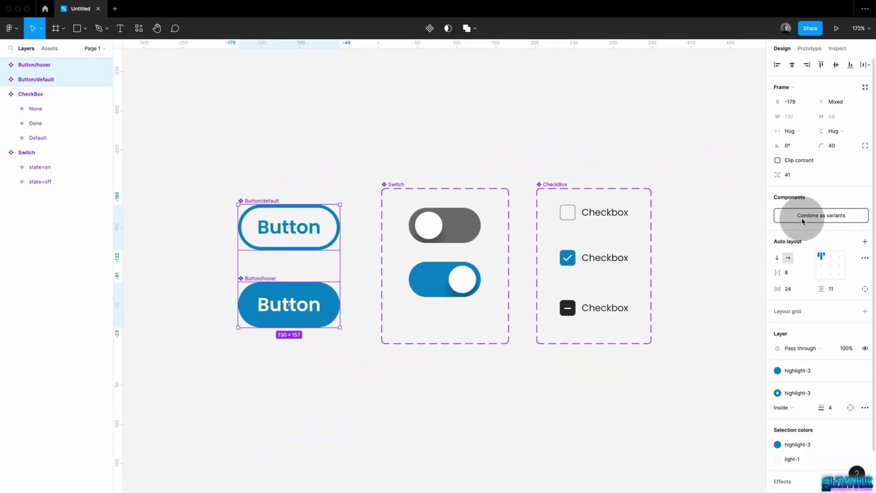
click(819, 217)
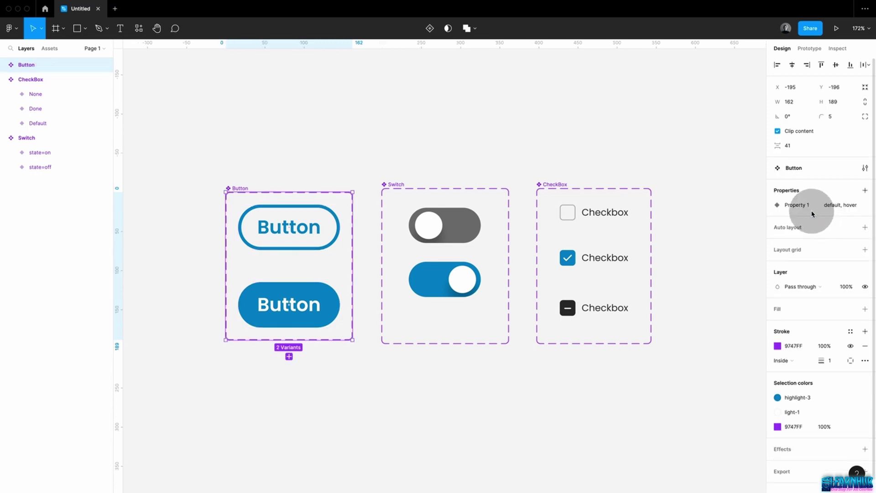
click(593, 163)
Place a default button instance above the Button set, try switching its state to hover and back to default, and remove the instance
click(313, 227)
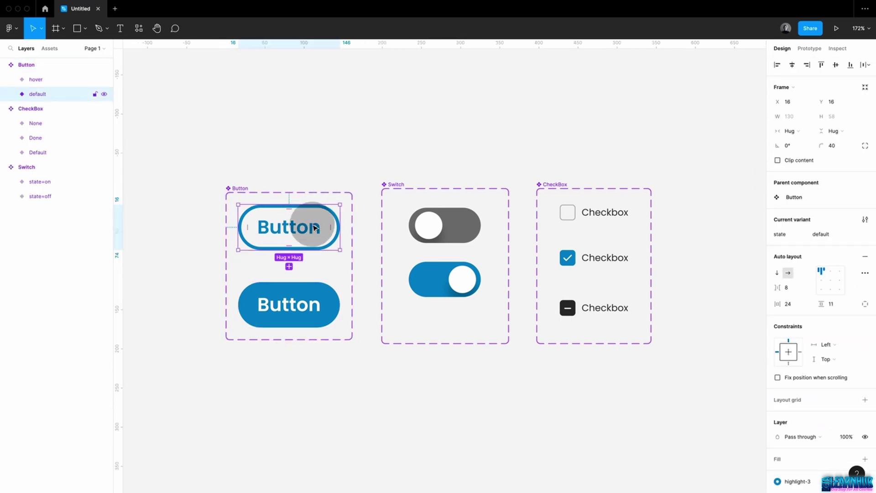
drag(314, 227, 323, 120)
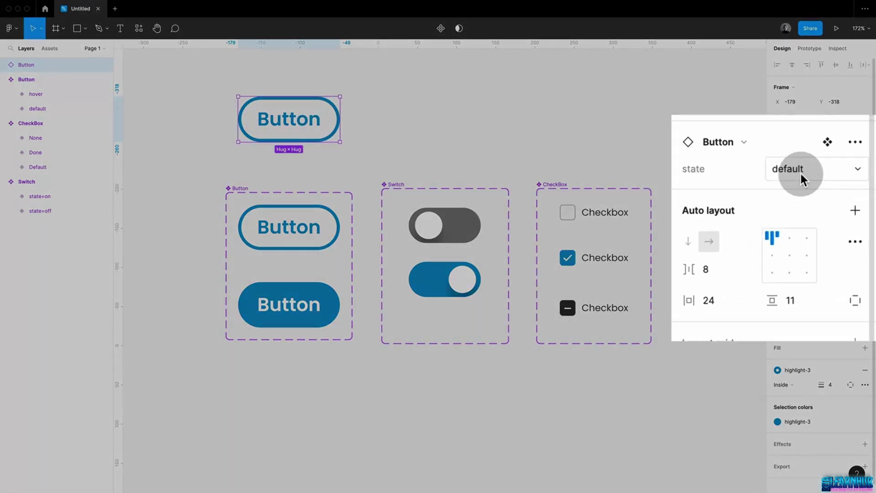
click(829, 197)
click(829, 207)
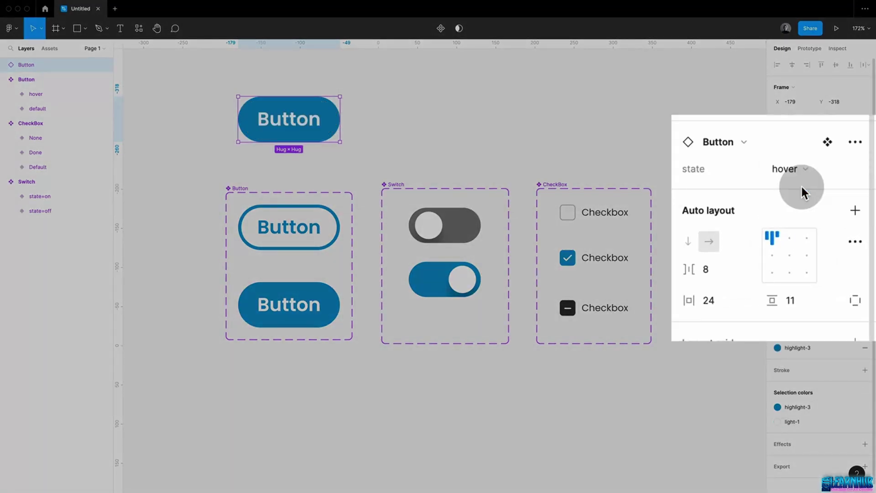
click(803, 165)
click(806, 145)
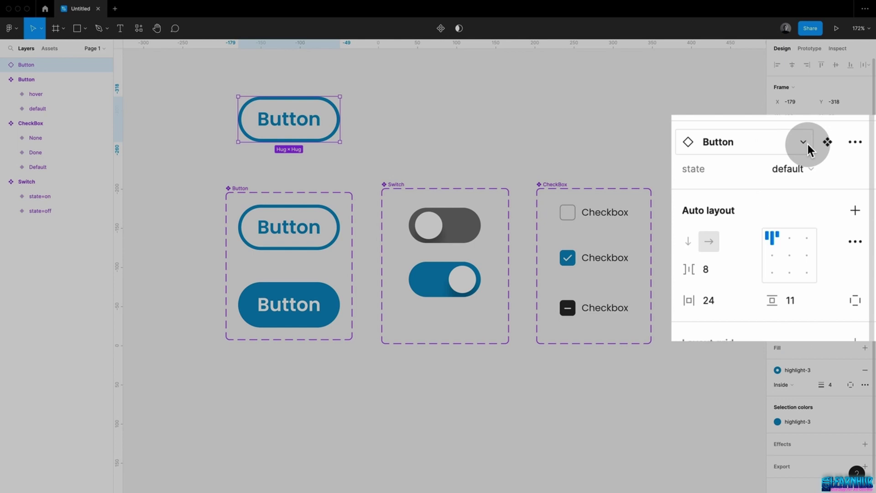
click(607, 142)
key(ctrl+z)
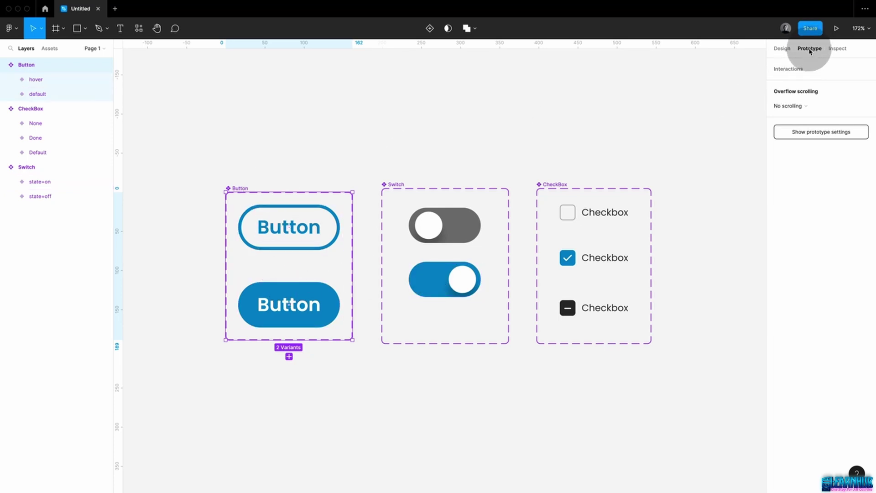
Connect the default button variant to the hover variant with a While hovering trigger and the Change to action
click(308, 235)
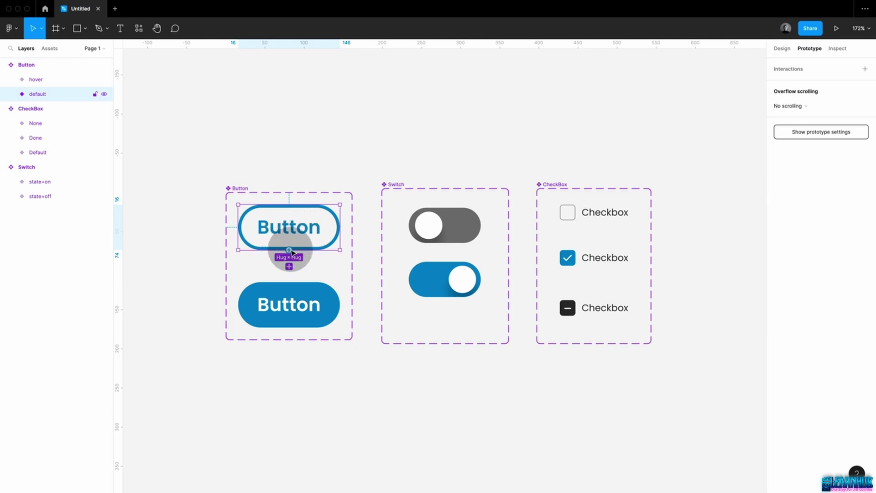
drag(291, 252, 309, 288)
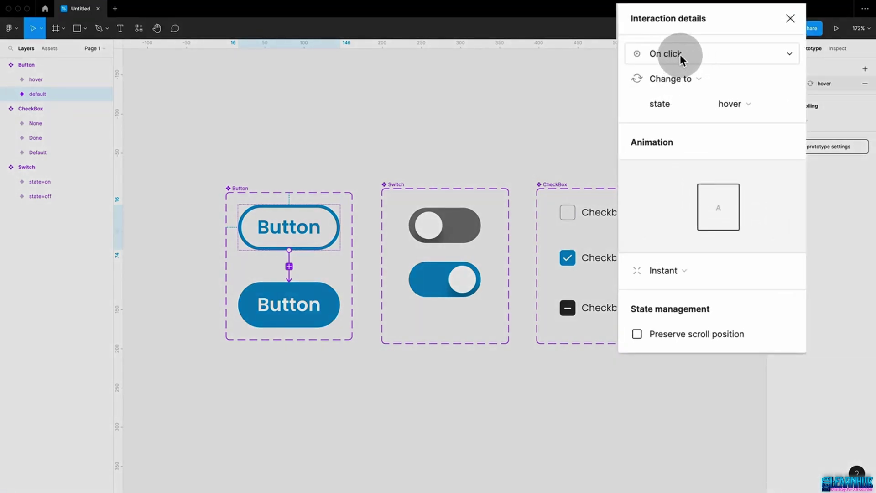
click(666, 54)
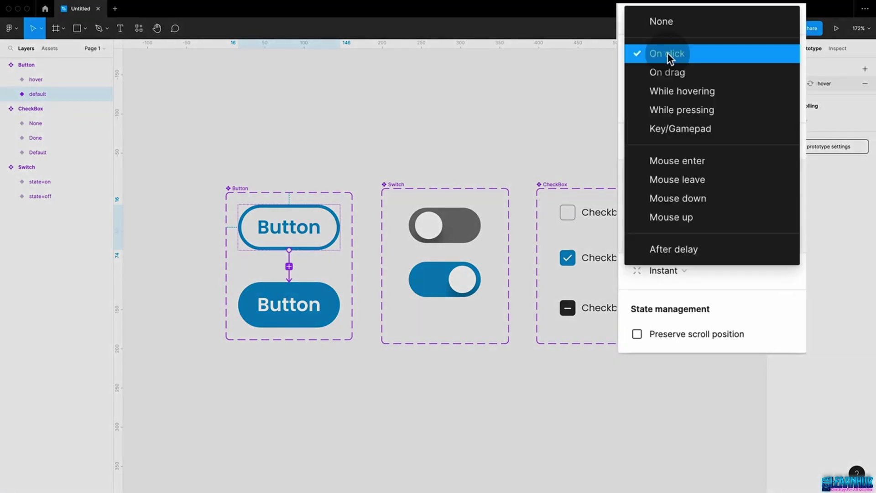
click(702, 91)
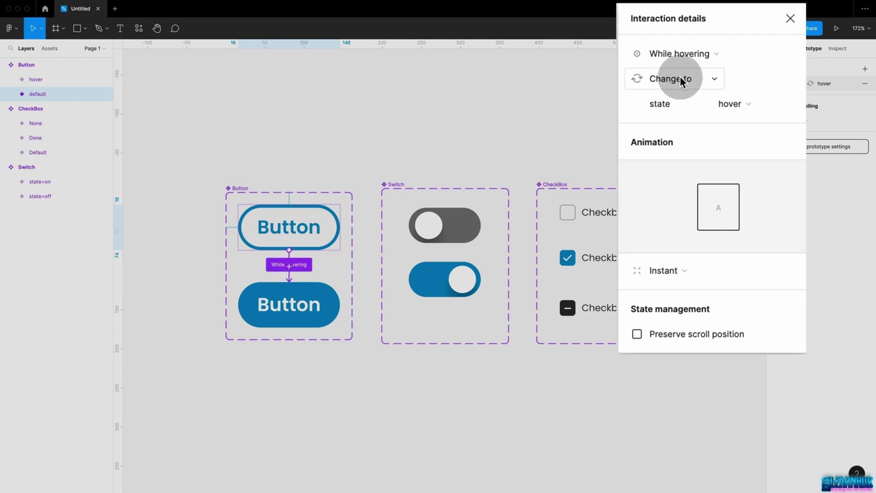
click(686, 81)
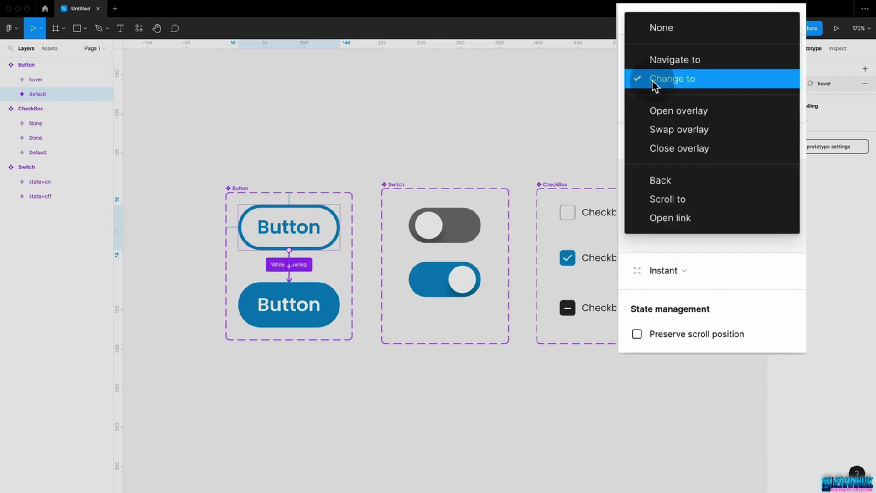
click(679, 79)
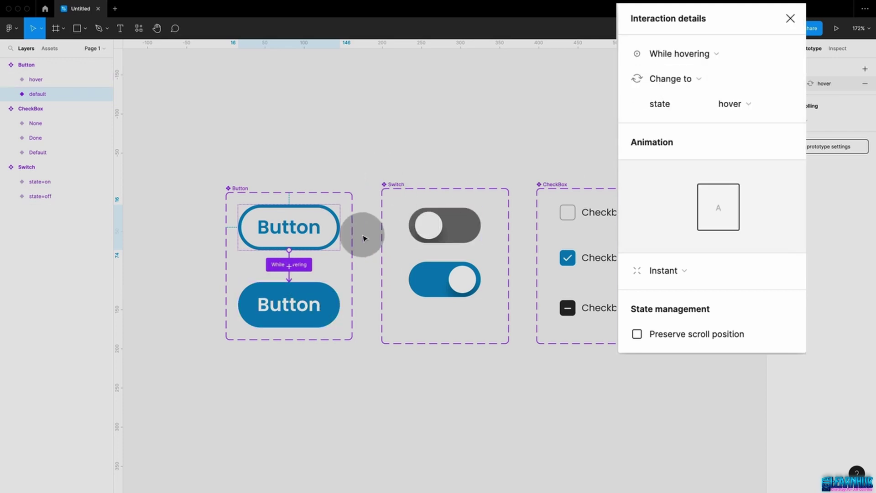
Set the button's hover interaction animation to Smart animate and close the interaction details
click(684, 270)
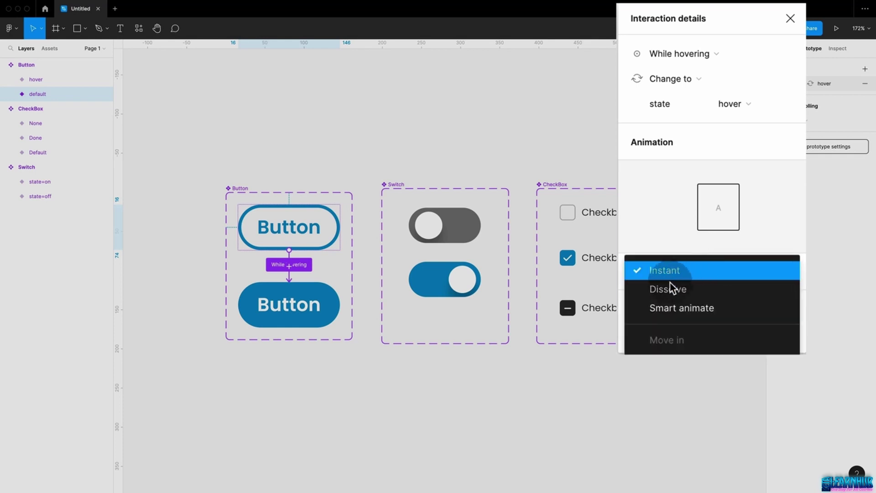
click(688, 303)
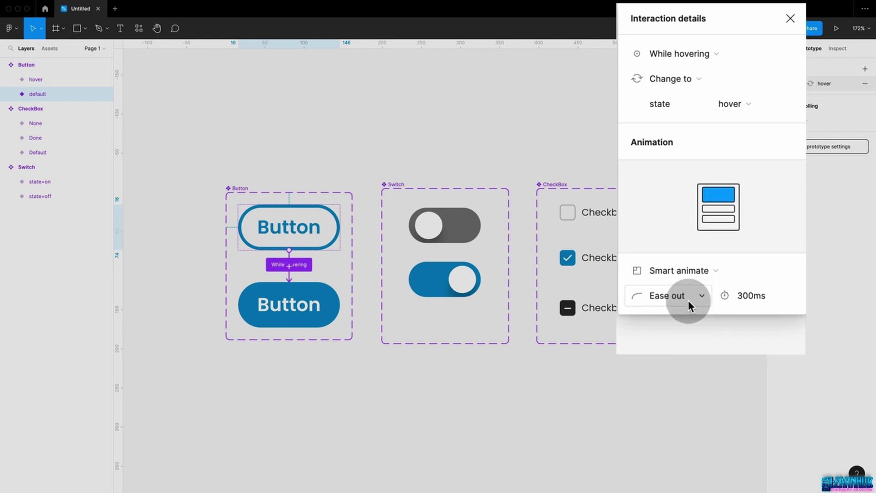
click(327, 276)
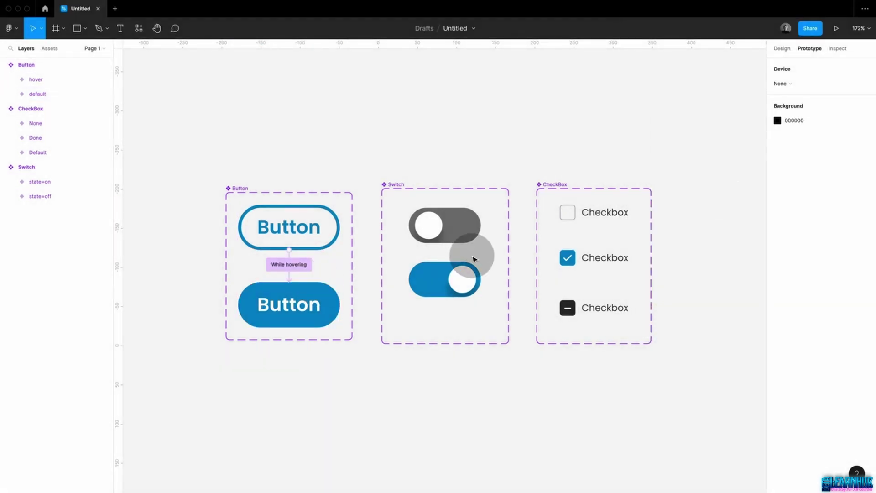
Draw a frame about 317 × 425 on the empty canvas beside the CheckBox component set
scroll(483, 255, down, 5)
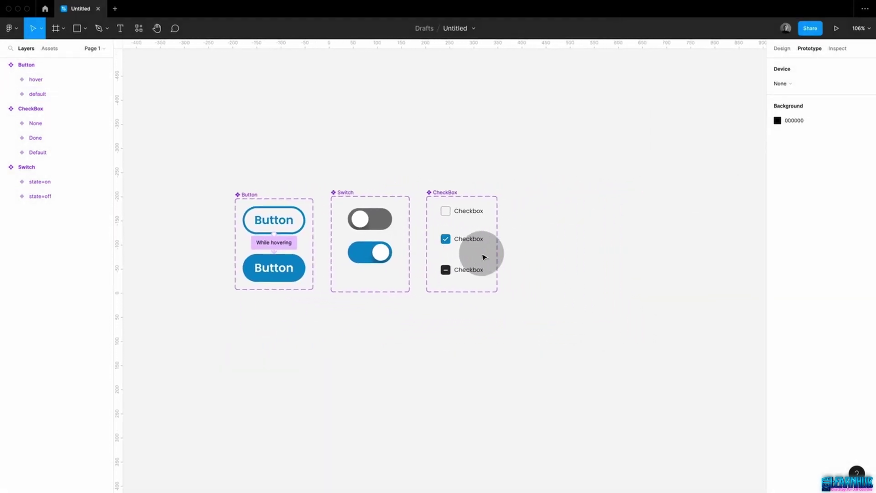
scroll(484, 256, up, 1)
scroll(483, 256, right, 1)
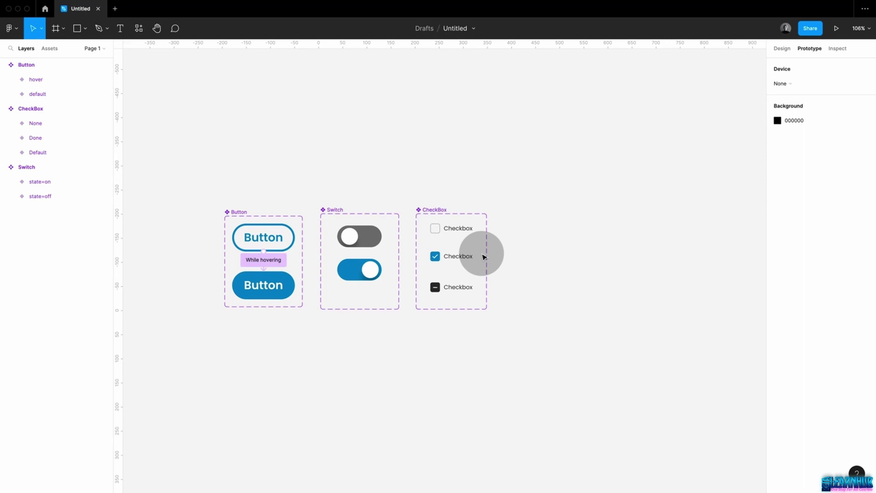
key(f)
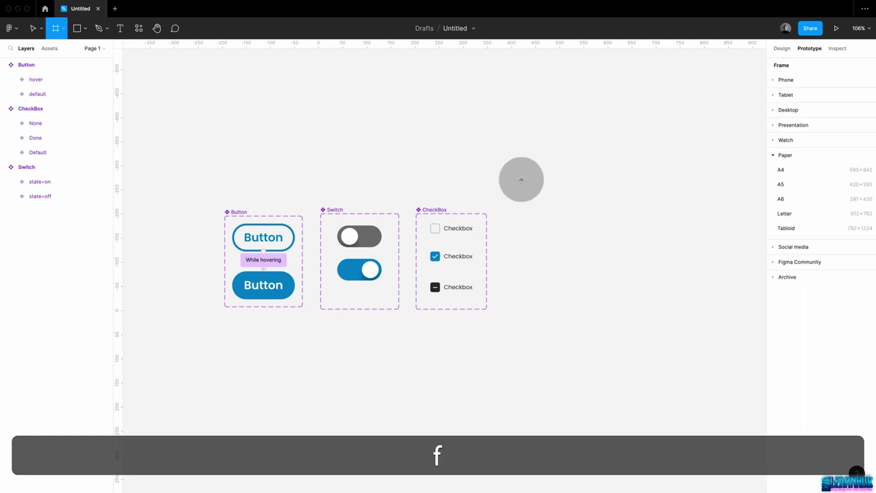
drag(510, 159, 662, 364)
click(452, 188)
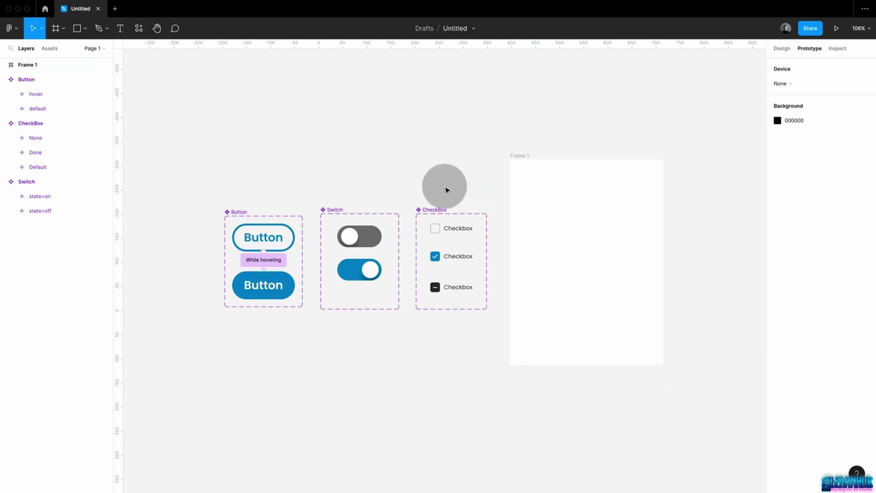
Place an instance of the default button in the upper part of Frame 1 and preview the frame as a prototype
click(279, 235)
drag(279, 236, 593, 222)
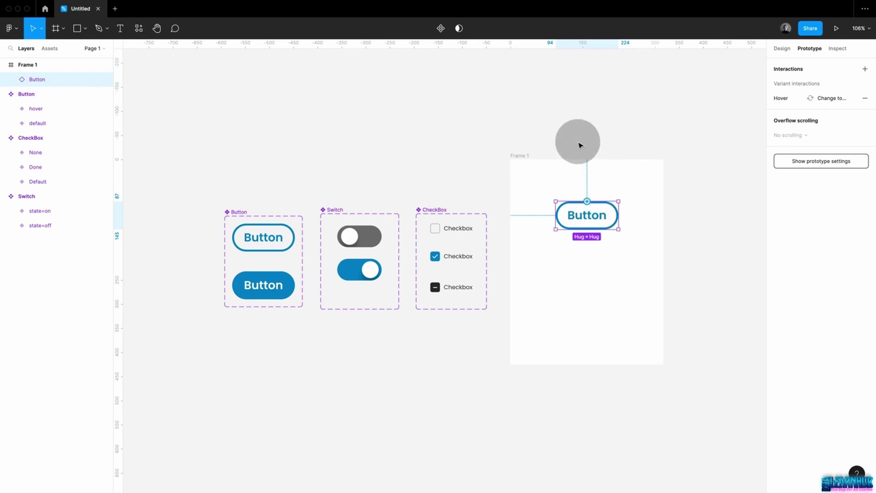
click(568, 144)
click(512, 160)
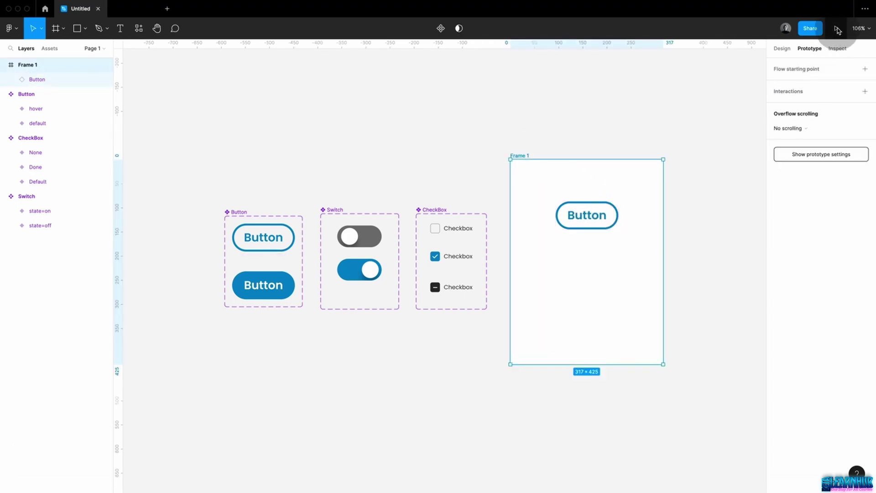
click(836, 28)
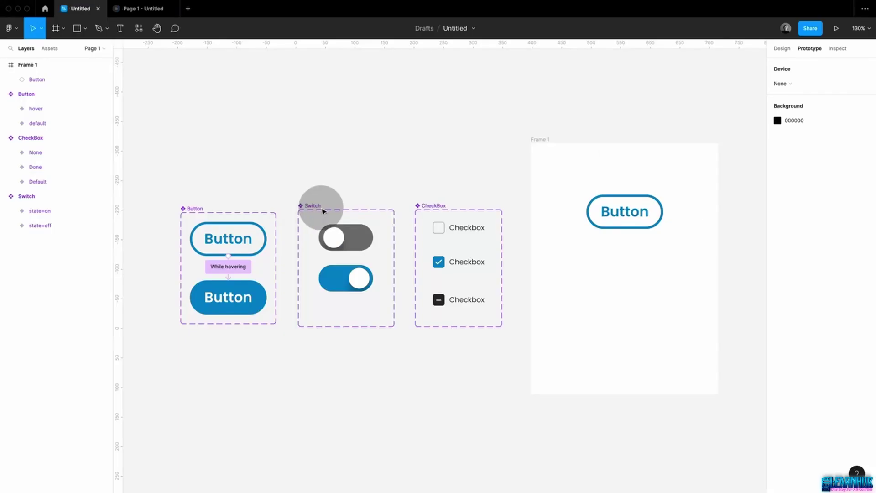
Connect the off switch's knob to the on variant with an On drag trigger and the Change to action
click(331, 235)
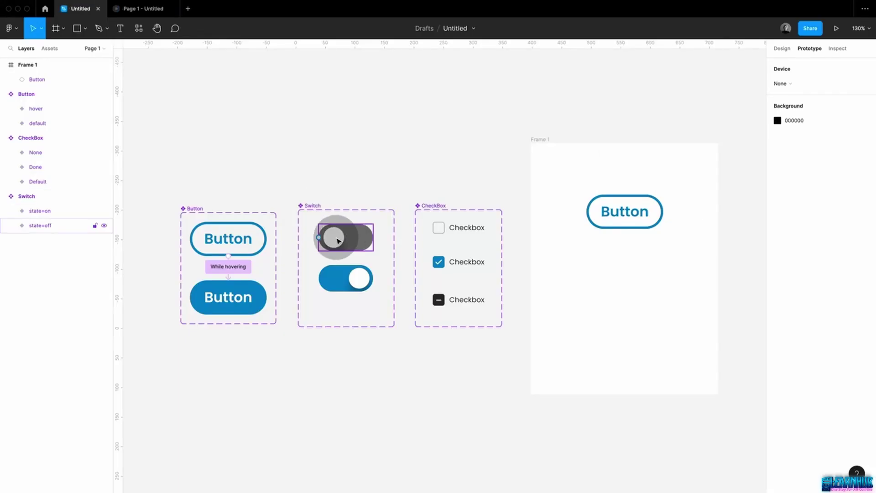
double_click(338, 239)
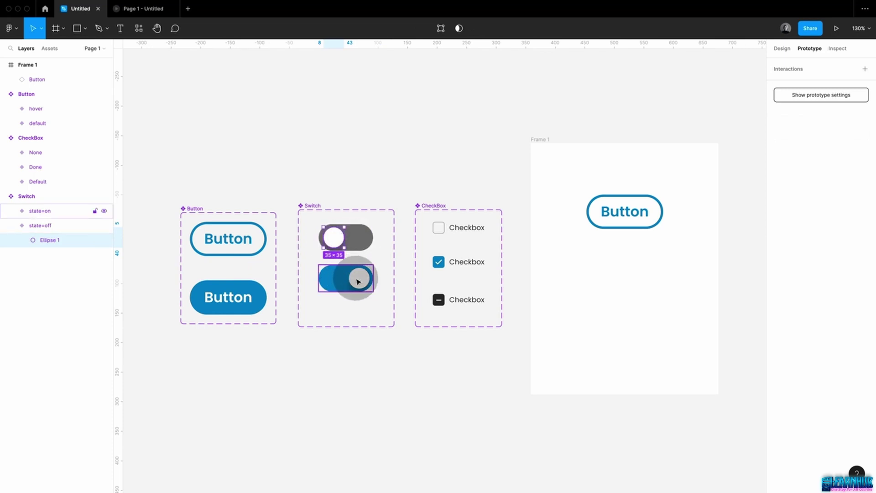
click(372, 254)
click(332, 236)
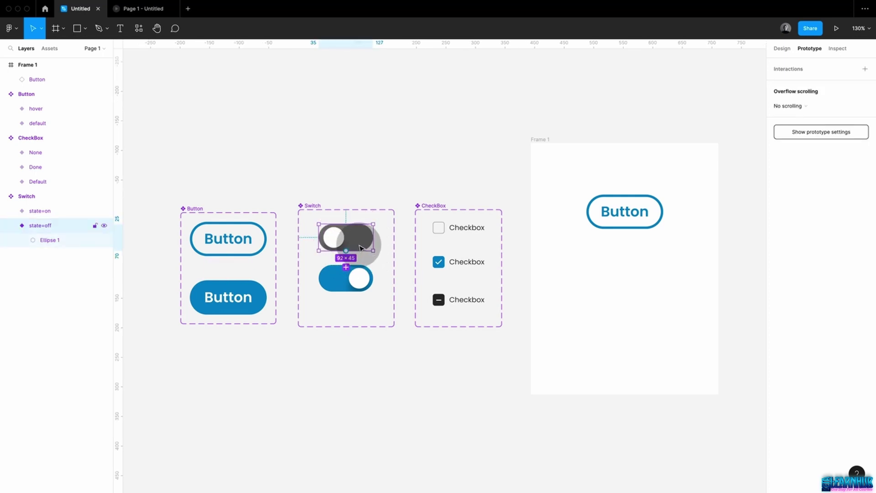
click(342, 238)
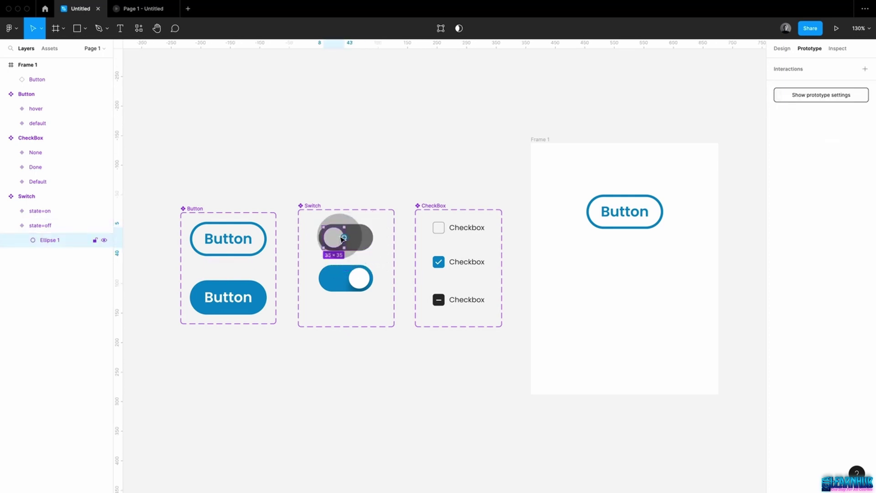
scroll(342, 238, up, 5)
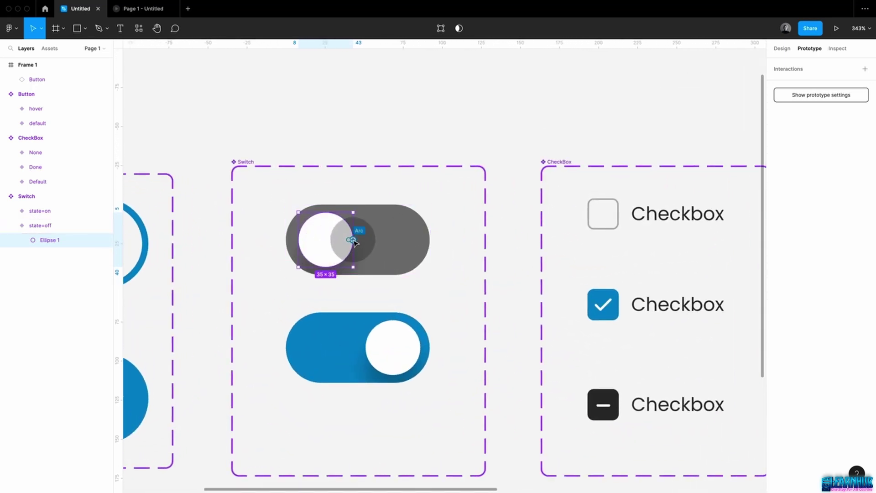
drag(355, 242, 401, 327)
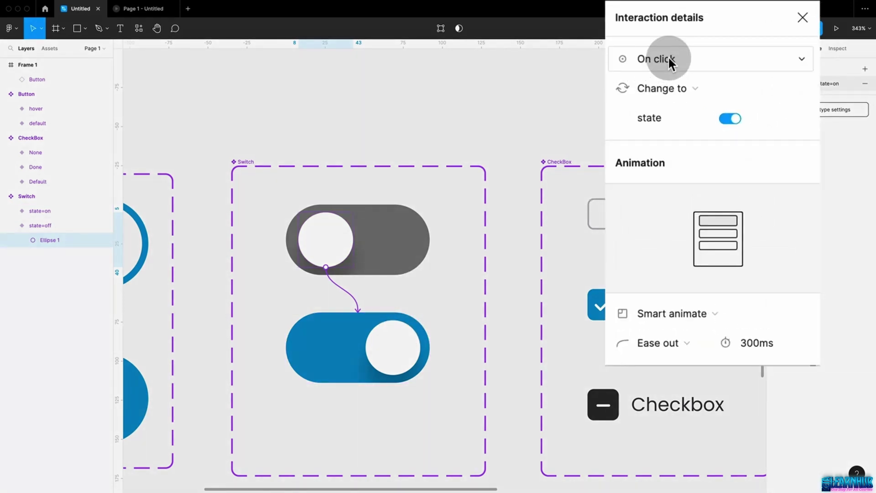
click(668, 58)
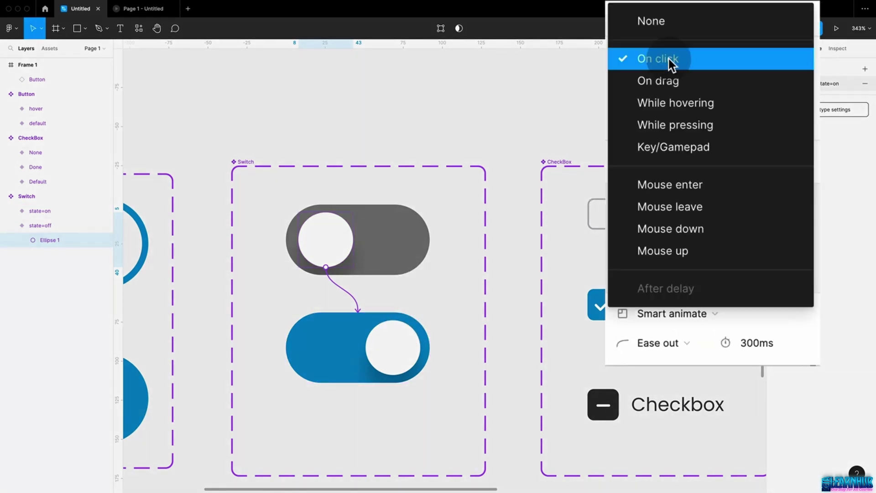
click(652, 81)
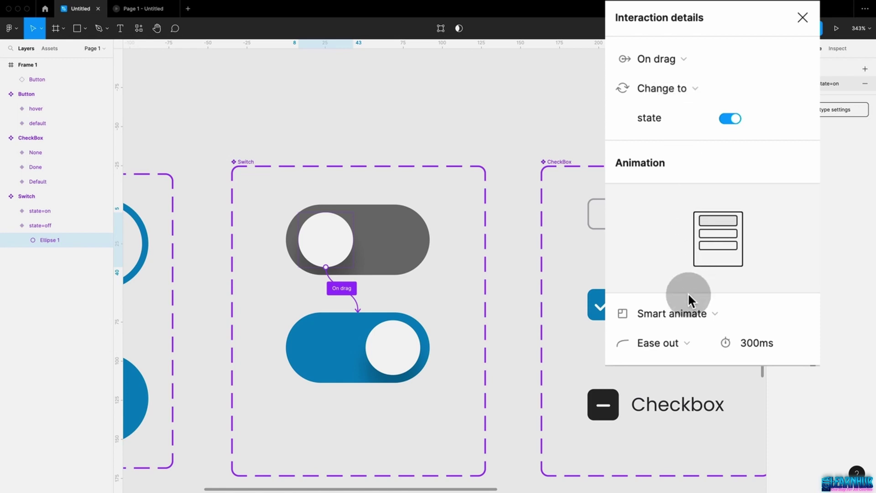
Connect the on switch's knob back to the off variant with an On drag trigger and close the interaction details
click(401, 339)
double_click(398, 333)
drag(393, 319, 373, 264)
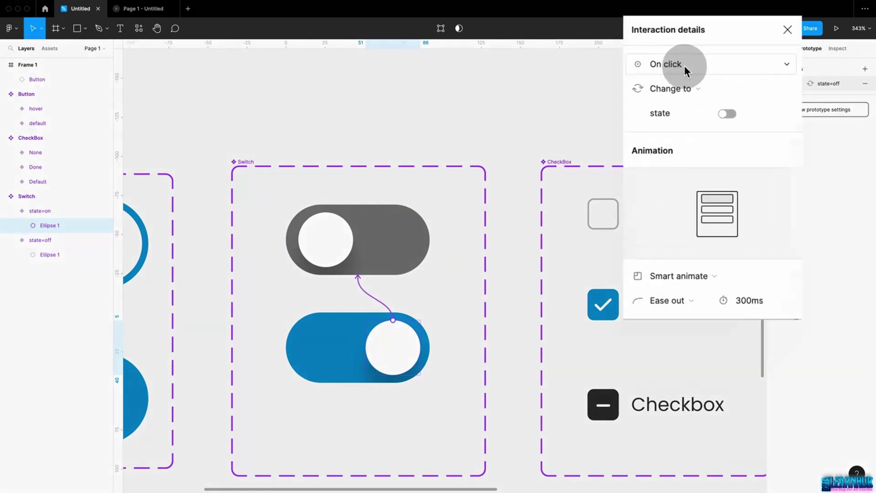
click(683, 65)
click(659, 82)
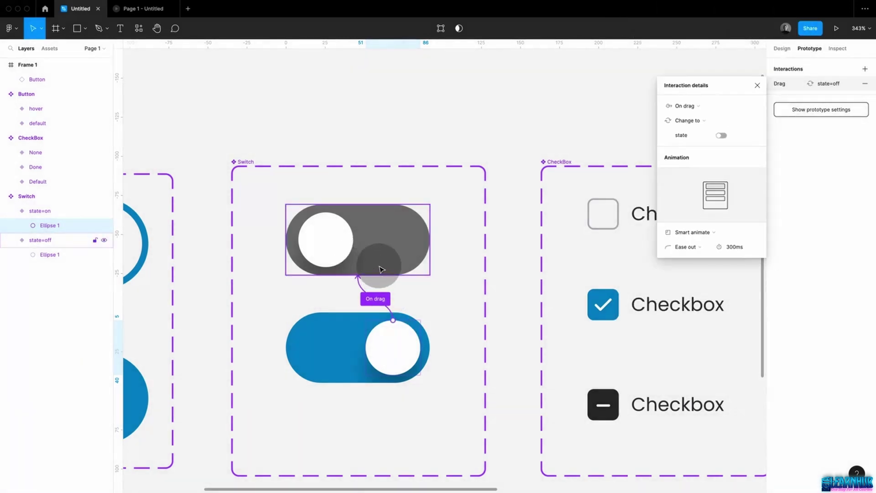
drag(381, 269, 450, 292)
Place an instance of the off switch in Frame 1, centred below the button
scroll(450, 292, down, 5)
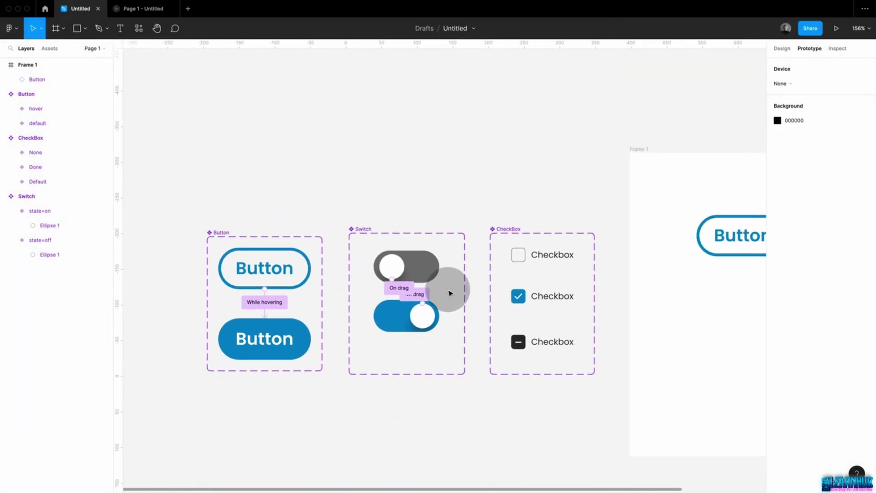
click(332, 277)
drag(331, 278, 656, 303)
Preview Frame 1 as a prototype and test toggling the switch on and off
click(547, 156)
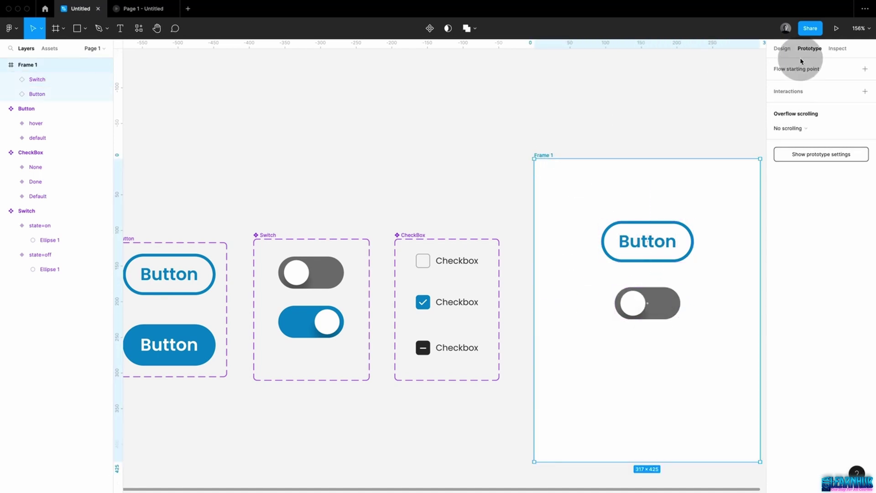
click(836, 29)
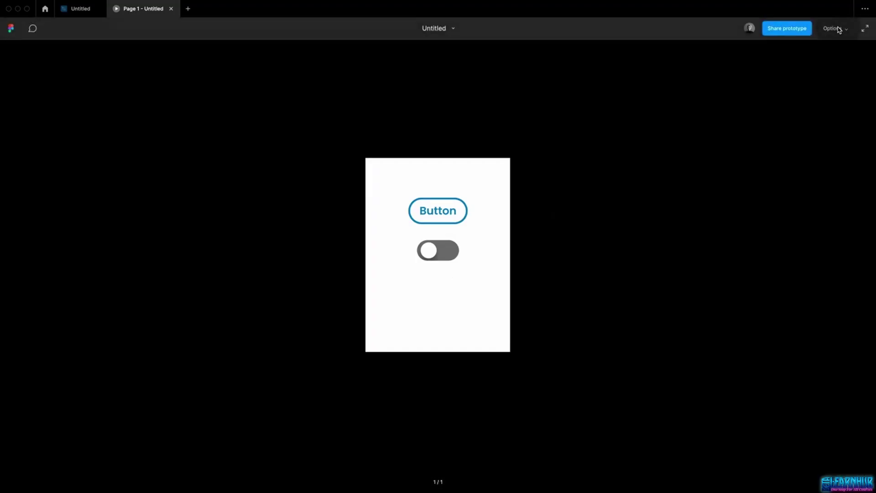
click(429, 251)
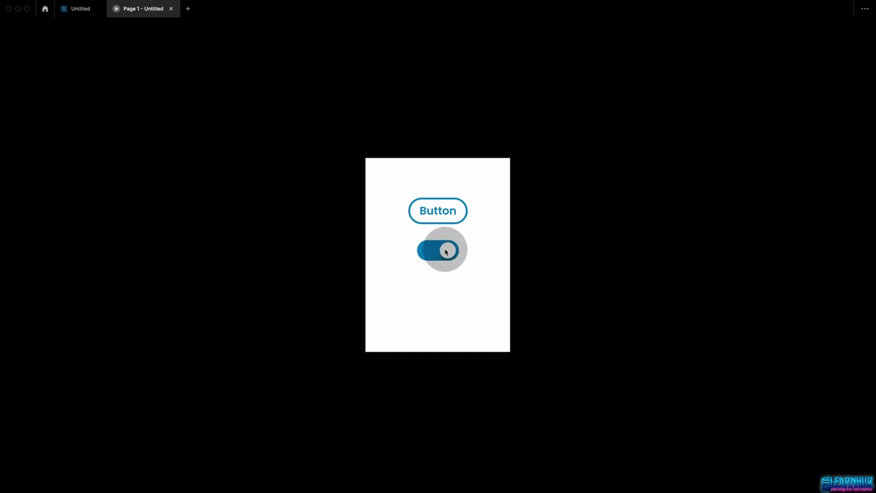
click(446, 251)
mouse_move(433, 254)
mouse_down()
mouse_move(451, 254)
mouse_move(427, 253)
mouse_up()
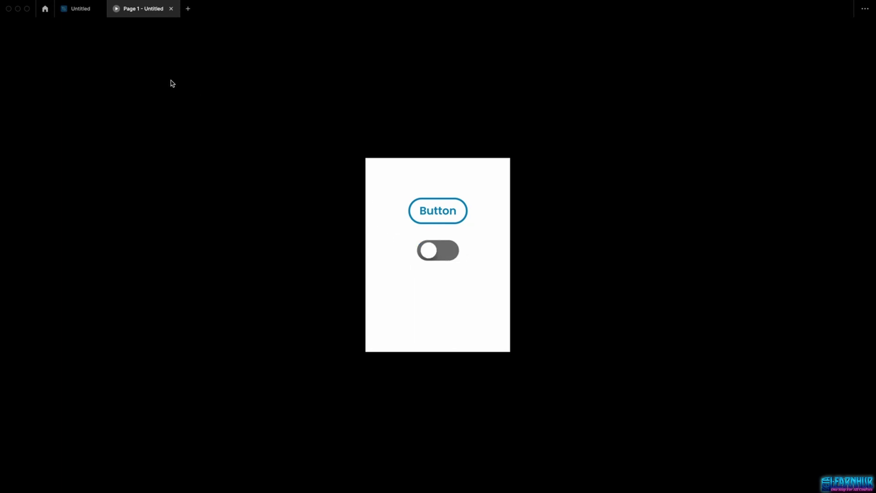
Return to the design file and connect the empty checkbox's box to the Done variant with an On click Change to interaction
click(80, 9)
click(430, 263)
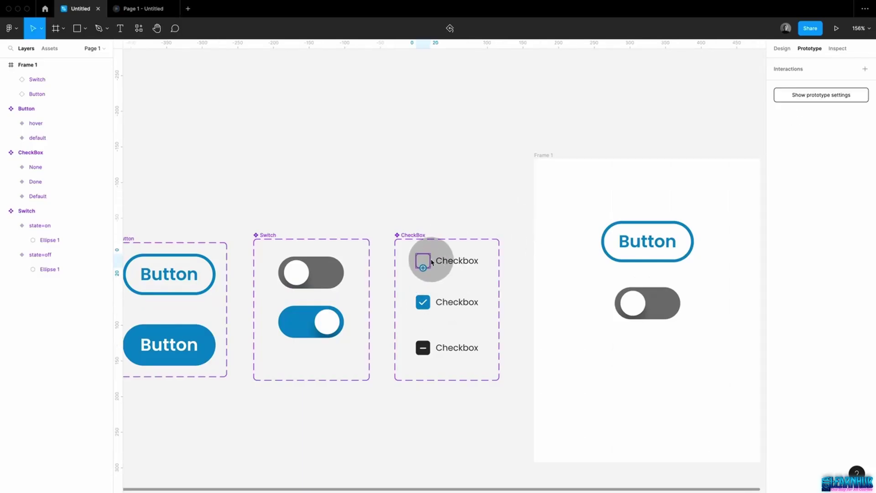
drag(424, 269, 425, 299)
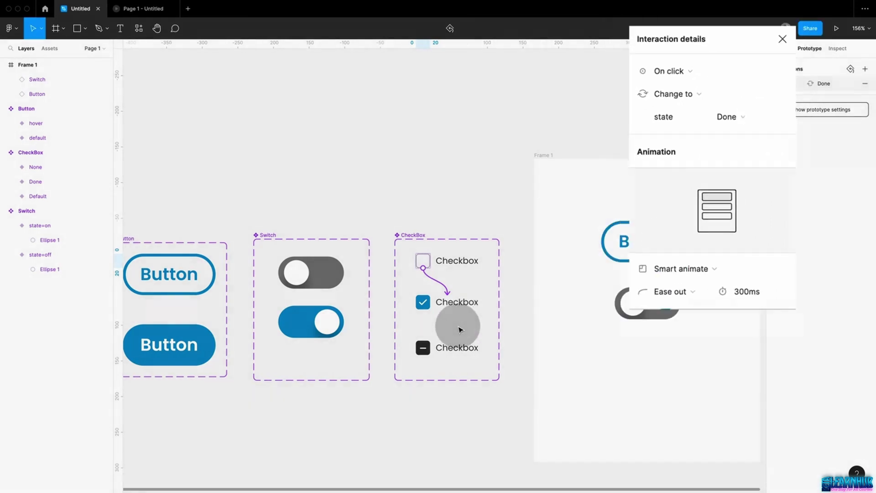
Connect the Done checkbox's box to the None variant and the None checkbox's box back to the Default variant
click(423, 303)
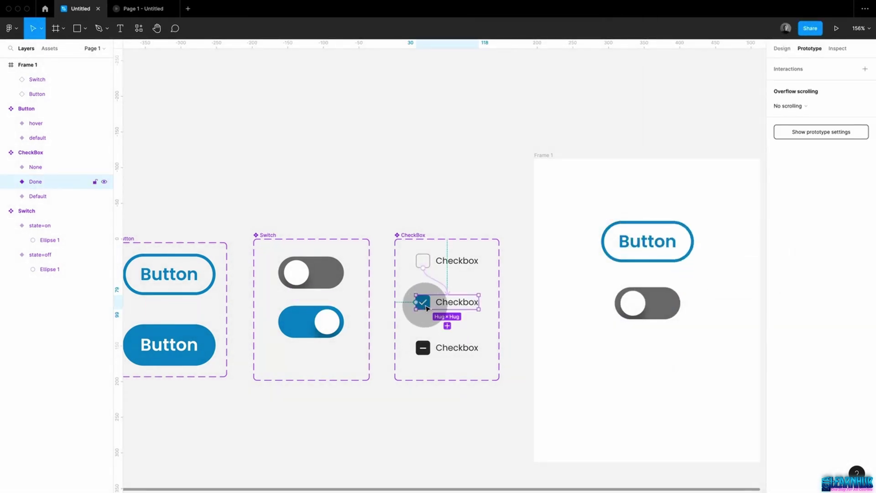
double_click(423, 303)
drag(424, 312, 665, 395)
click(427, 349)
Place three instances of the default checkbox in Frame 1, stacked evenly below the switch
click(454, 230)
click(459, 261)
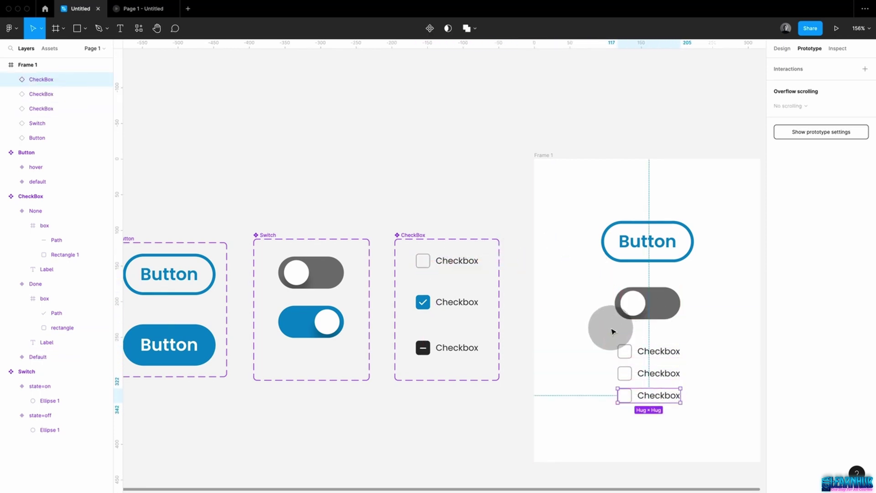
click(570, 164)
Preview Frame 1 scaled up to fit the screen and test the state changes of the checkboxes
click(544, 155)
click(810, 56)
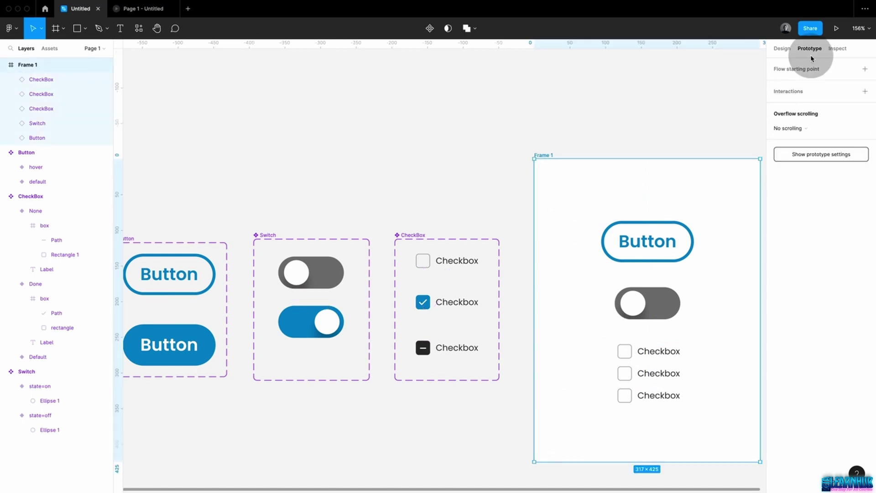
click(836, 29)
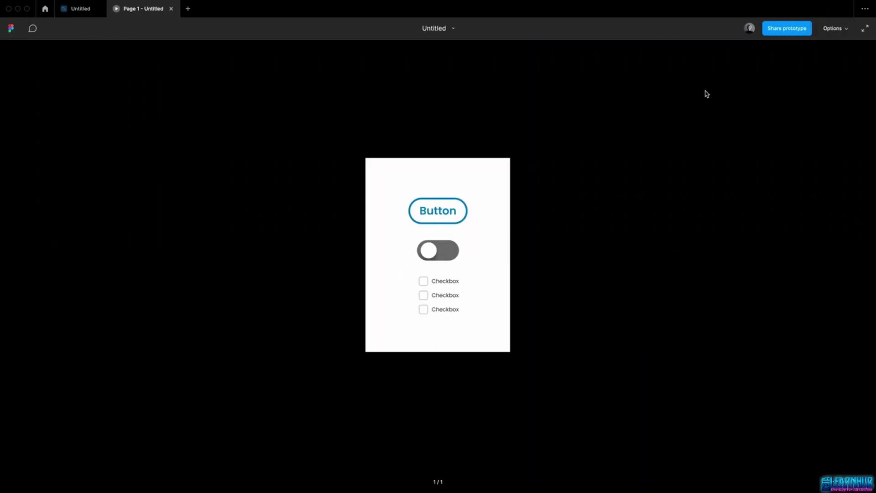
click(837, 31)
click(800, 82)
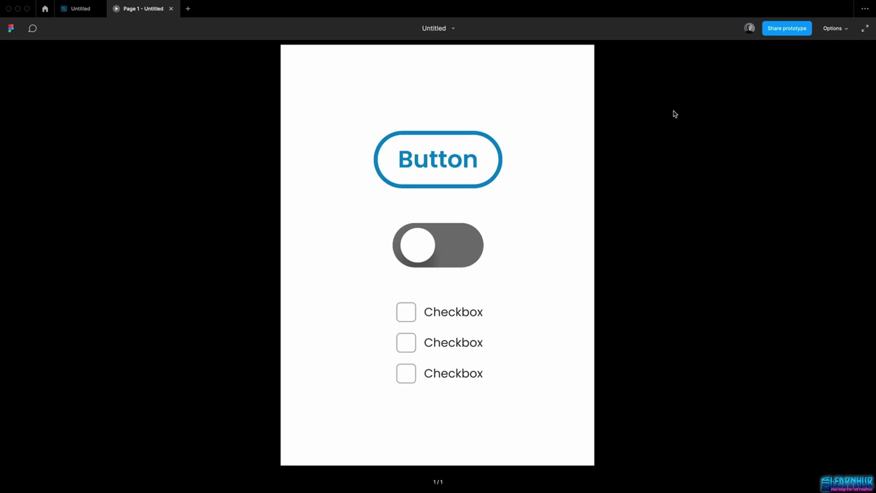
click(415, 314)
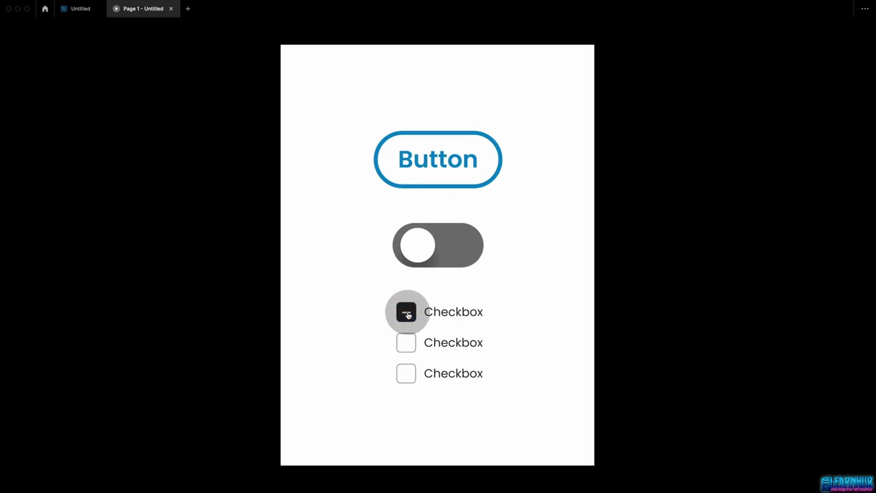
click(406, 342)
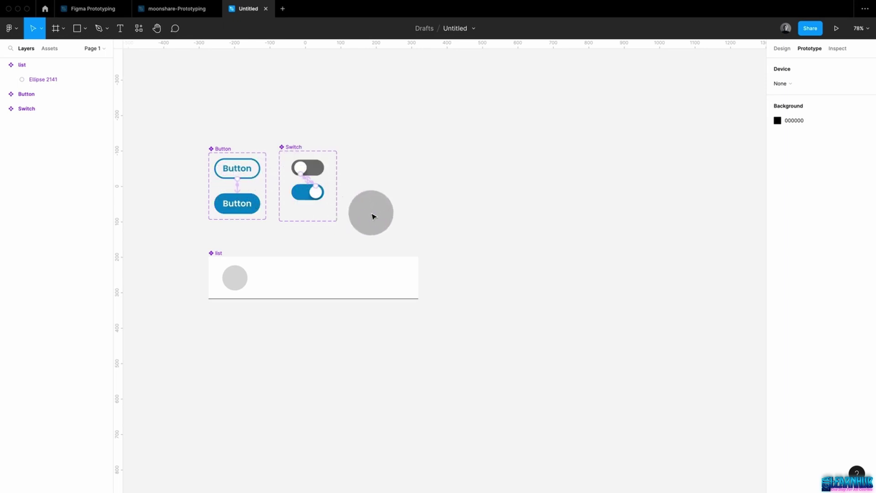
Place an instance of the off switch at the right end of the list component, level with the grey circle
click(214, 254)
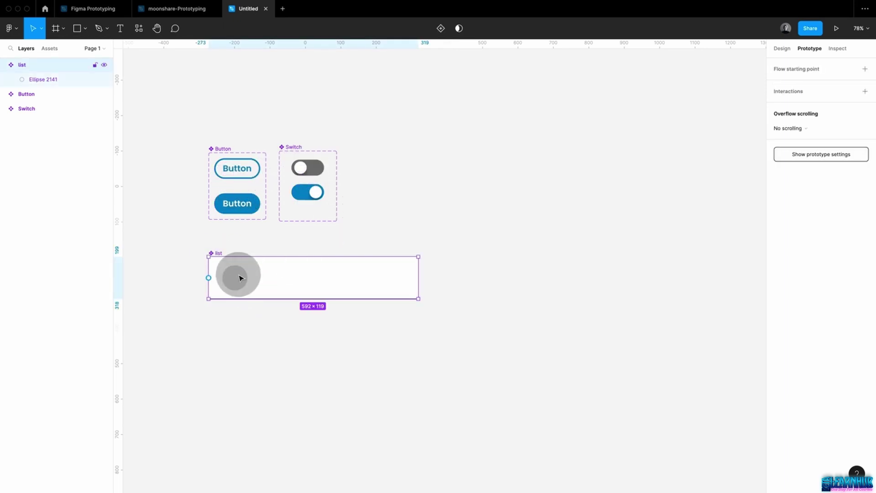
click(781, 49)
click(303, 173)
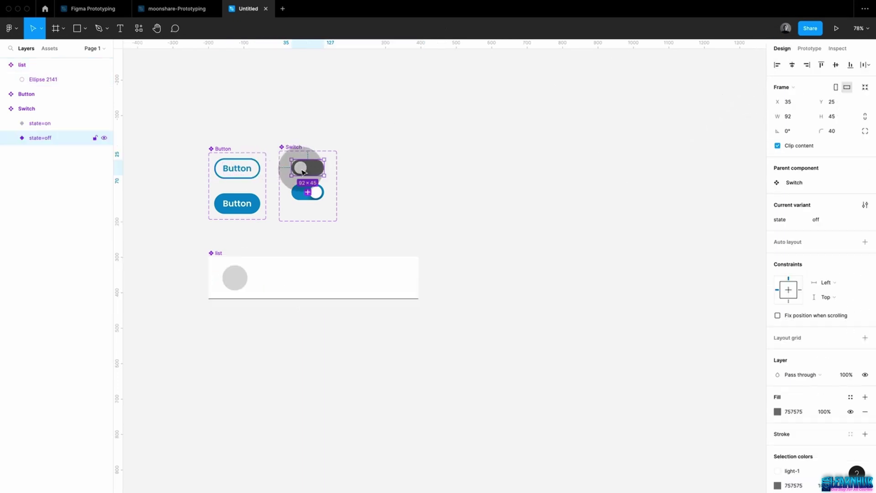
drag(316, 172, 403, 280)
click(441, 279)
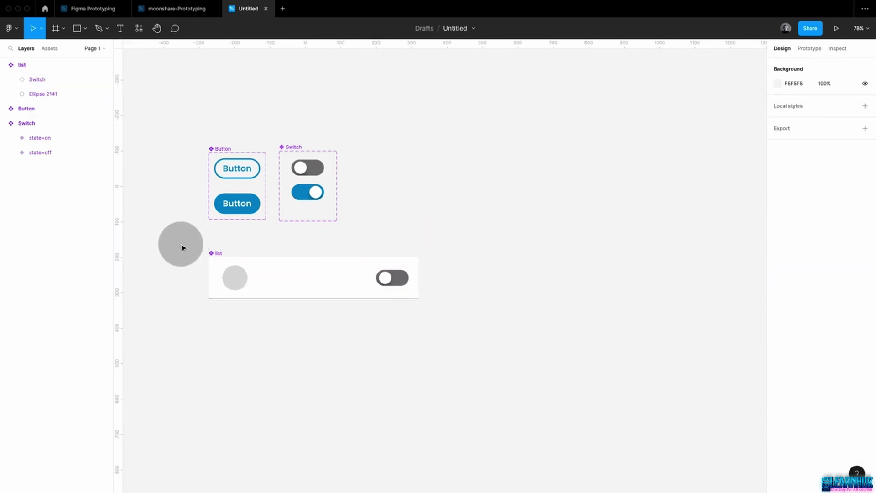
Create an instance of the list component to its right and go to the main component of its nested switch
drag(218, 253, 469, 225)
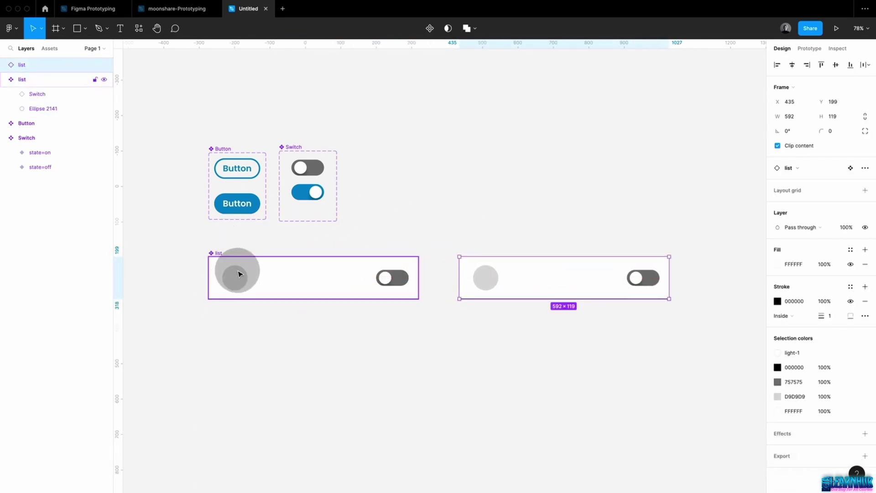
double_click(646, 281)
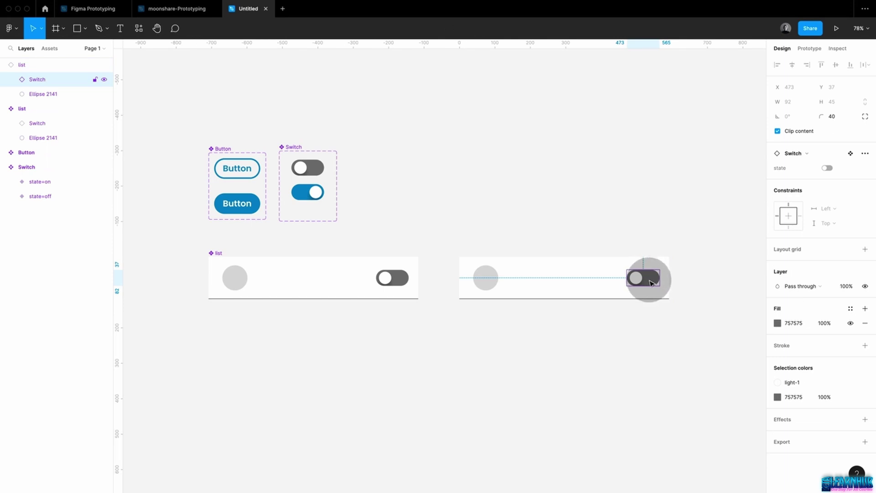
click(851, 153)
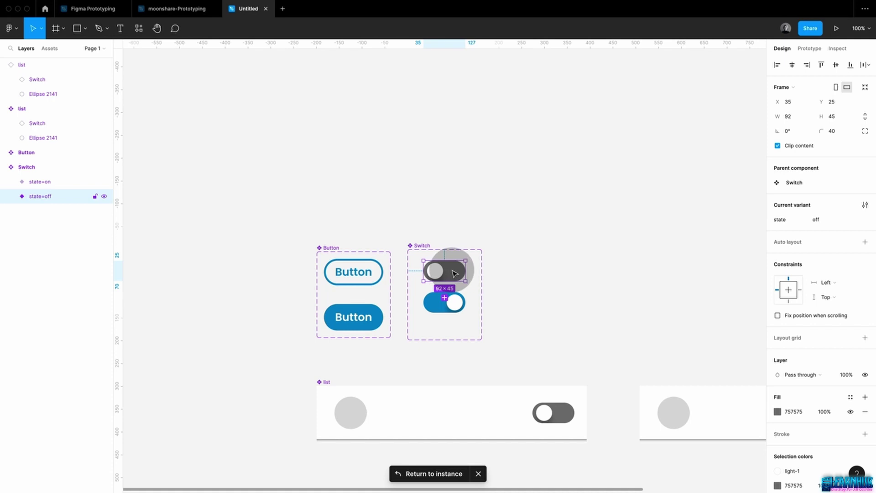
Move the list instance up to X 472 and duplicate it downward into a gapless stack of six
scroll(454, 273, down, 3)
scroll(454, 272, right, 5)
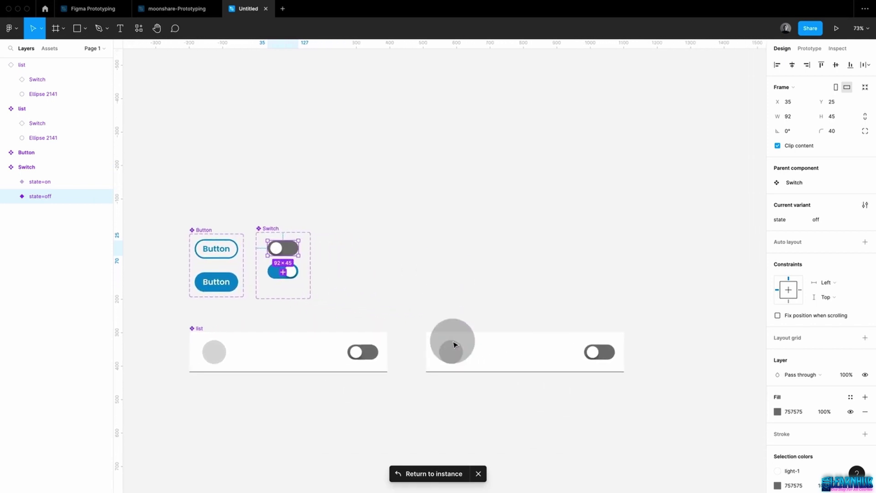
click(455, 344)
drag(495, 351, 537, 284)
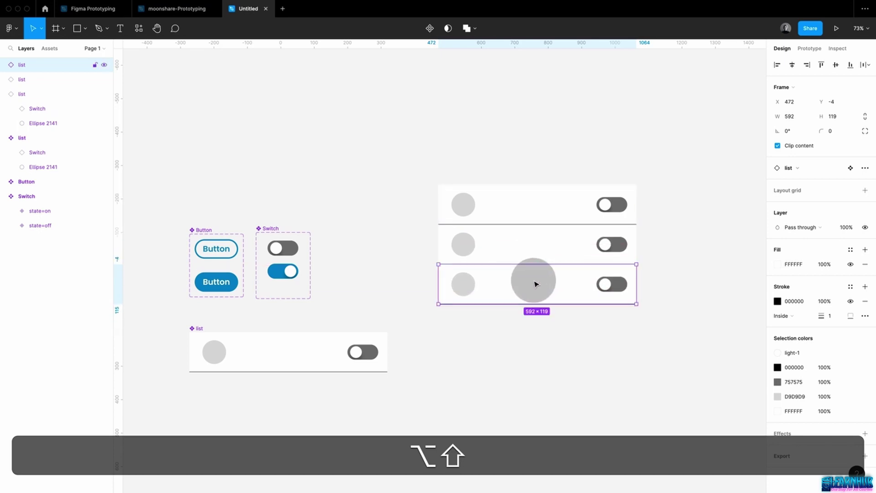
key(super+d)
key(super+d)
key(super+d)
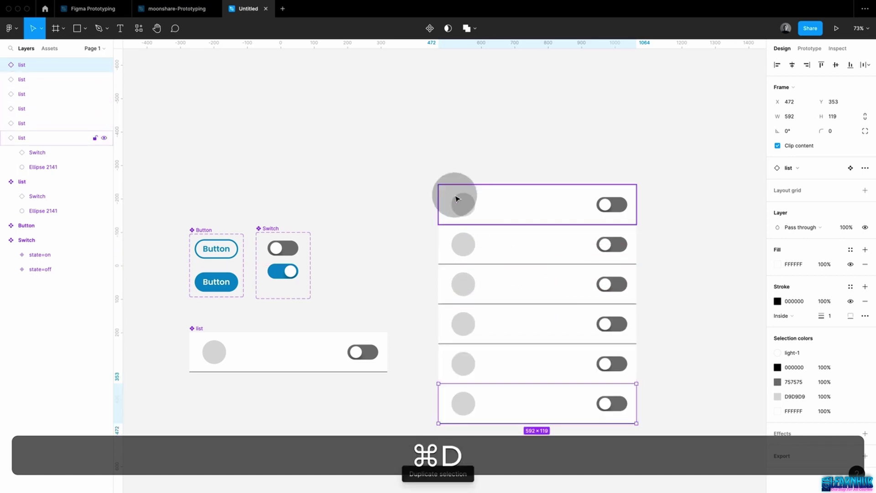
Wrap the six stacked list instances together in a new frame
click(458, 199)
drag(433, 174, 646, 415)
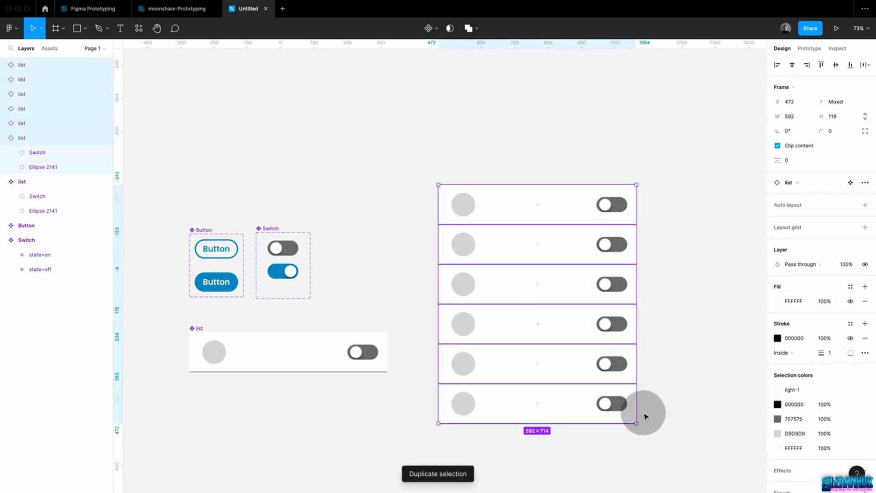
right_click(575, 287)
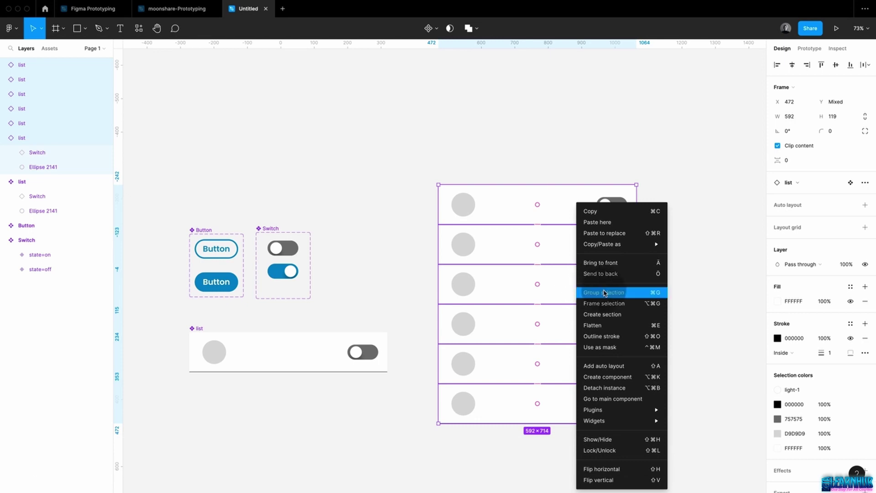
click(607, 303)
scroll(330, 289, up, 3)
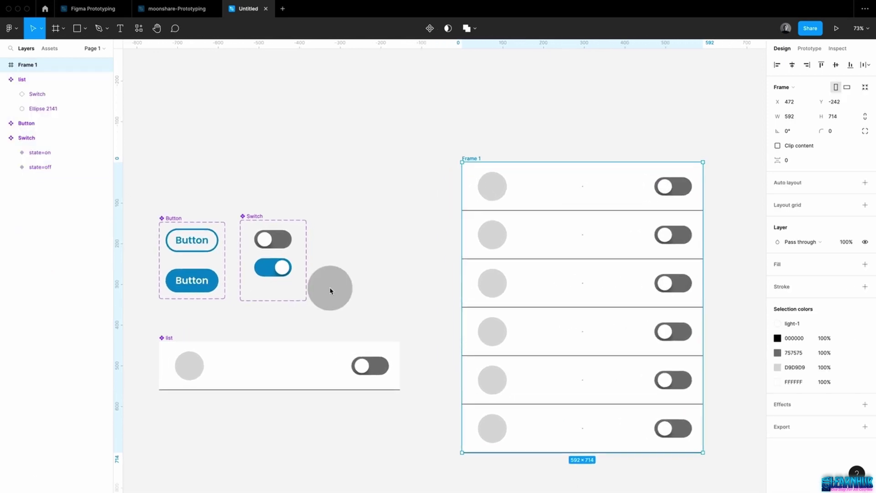
scroll(330, 289, down, 3)
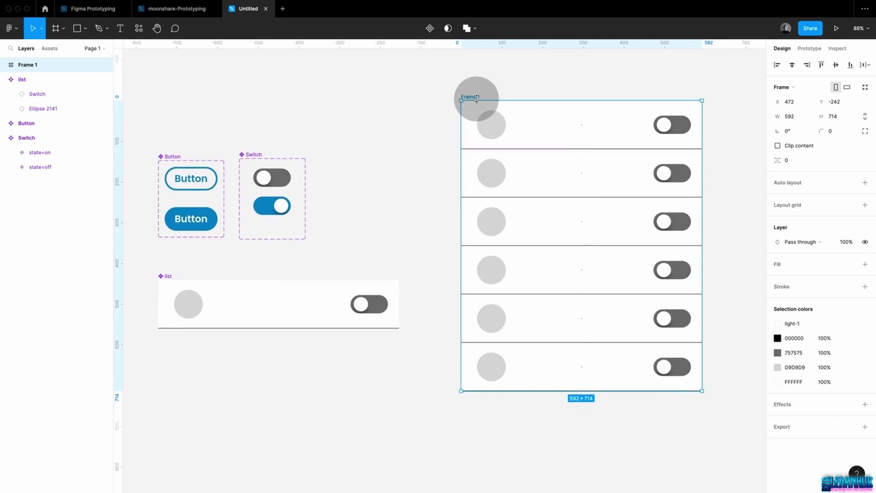
Extend Frame 1 downward to a height of 829 and fill it with the Text/Light-000 colour style
drag(542, 390, 549, 437)
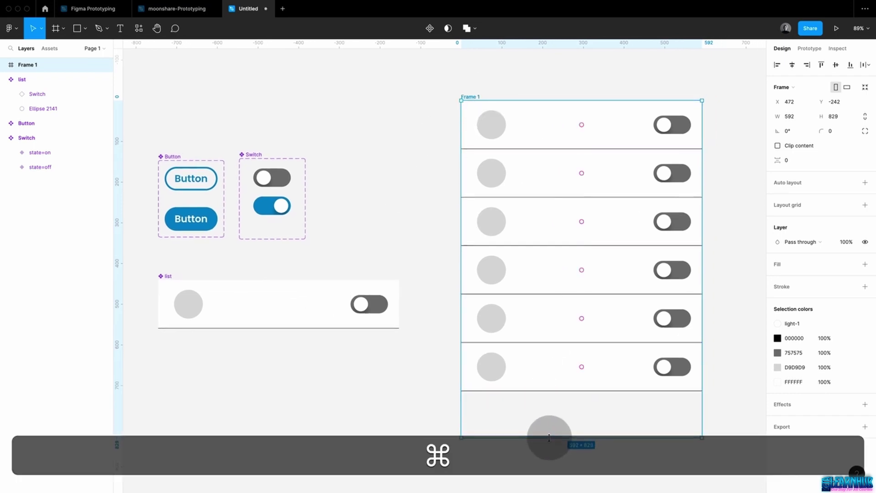
click(850, 265)
click(812, 410)
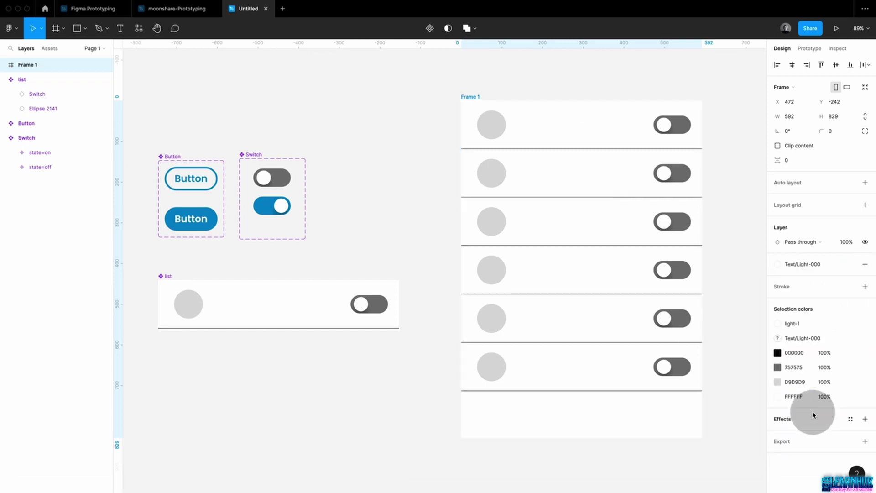
Place an instance of the default button in the lower right of Frame 1 below the list and label it "Confirm"
click(200, 188)
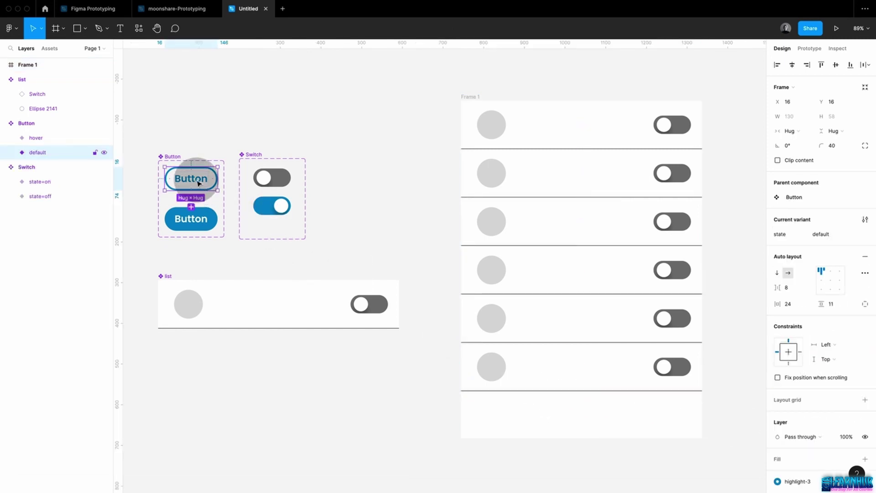
drag(199, 184, 669, 413)
double_click(664, 413)
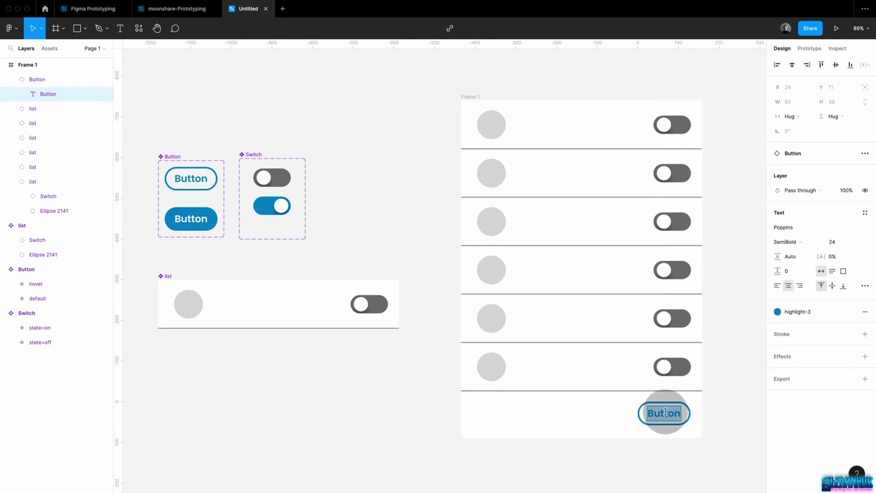
text(Confirm)
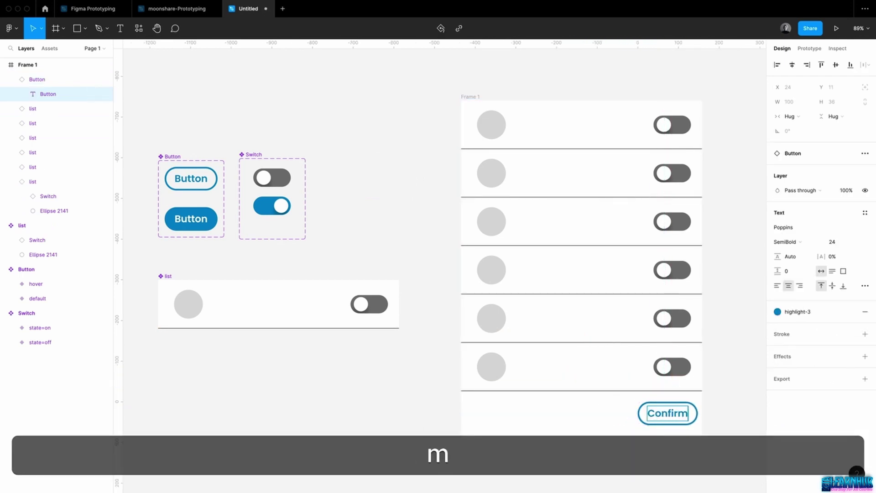
key(Escape)
click(406, 223)
Fill the six grey circles in the list with different portrait photos using the Unsplash plugin
click(139, 28)
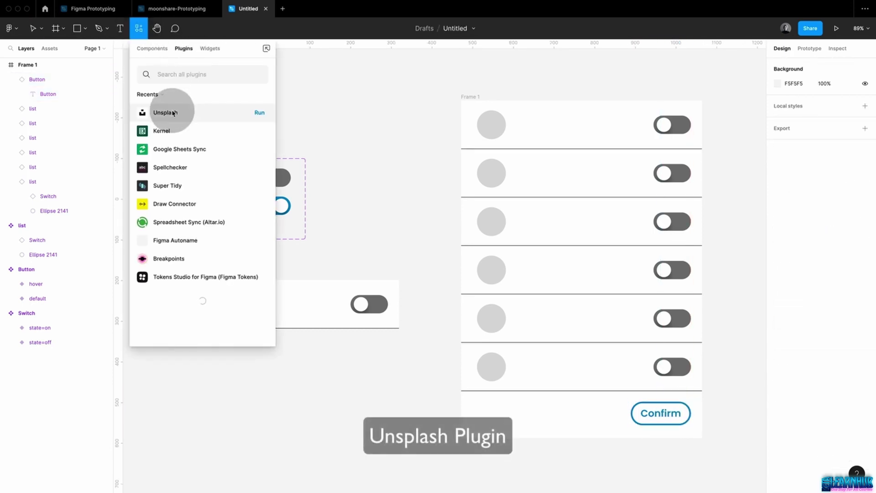
click(172, 111)
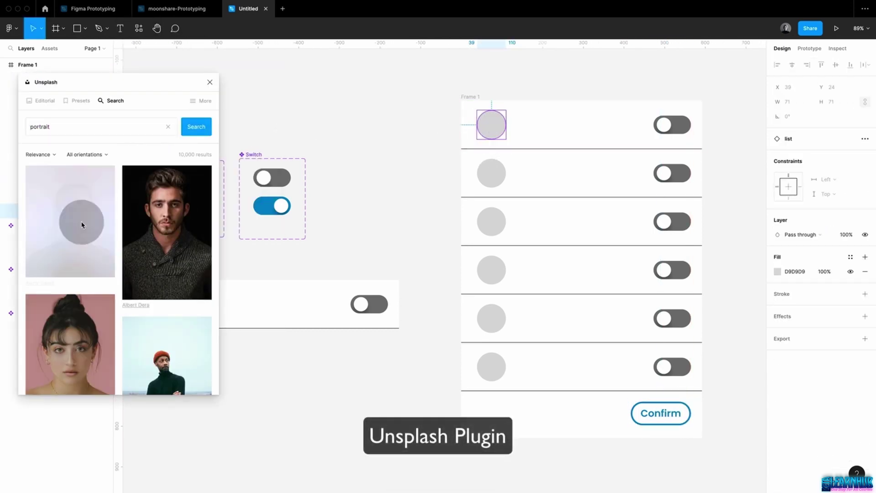
click(82, 221)
click(130, 248)
click(169, 338)
click(91, 329)
scroll(108, 288, down, 5)
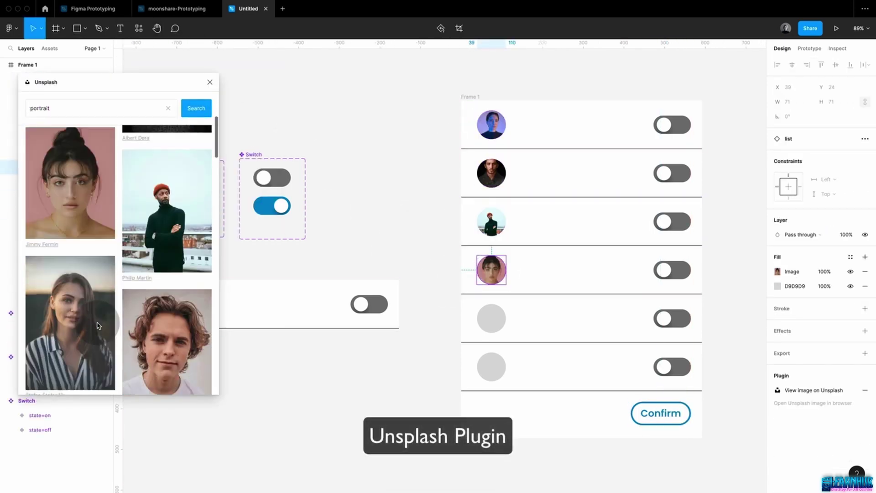
click(490, 317)
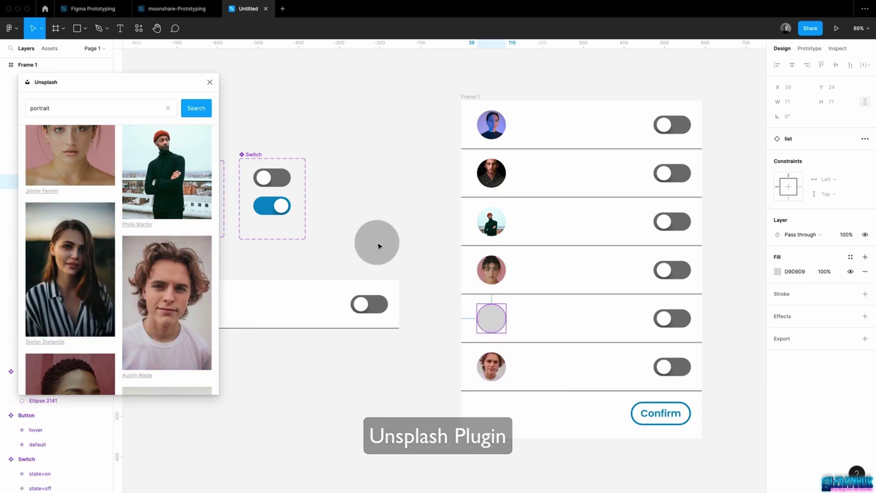
click(91, 372)
click(492, 83)
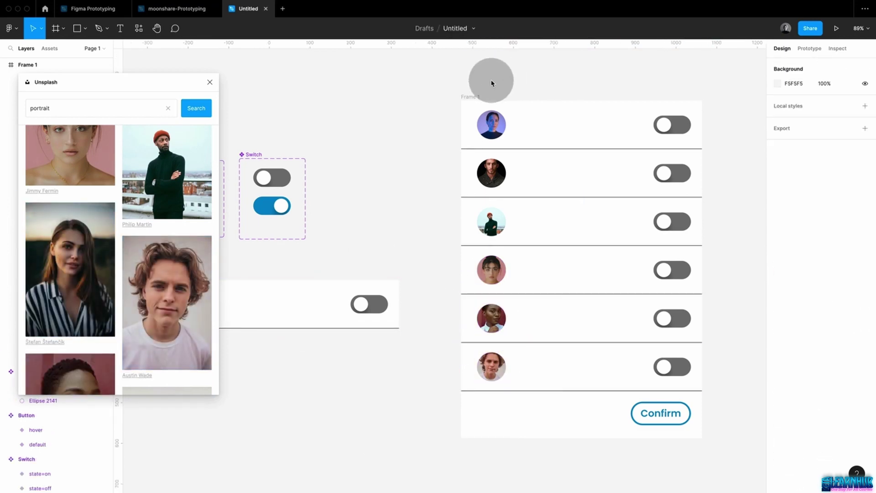
Preview Frame 1 and test several list switches and the Confirm button
click(473, 97)
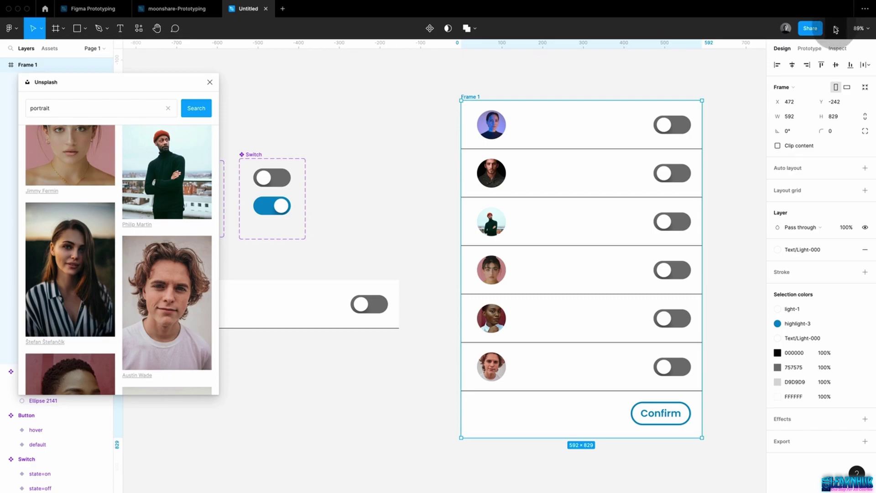
click(835, 29)
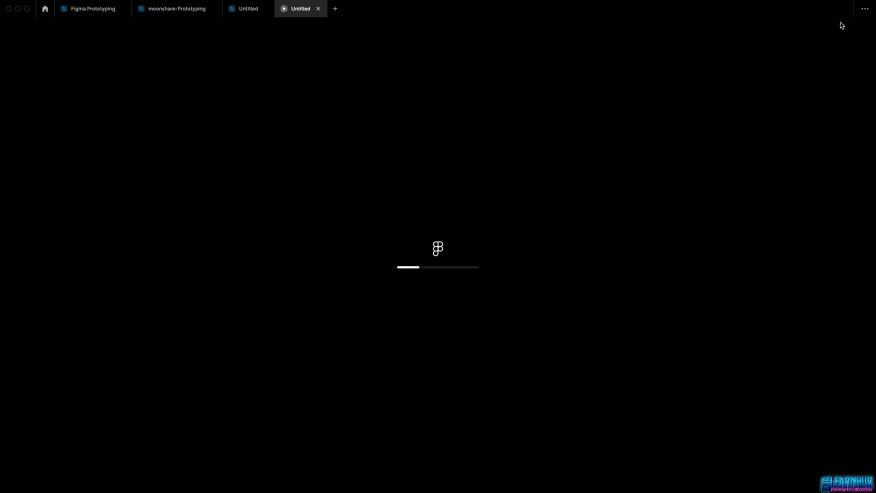
click(554, 149)
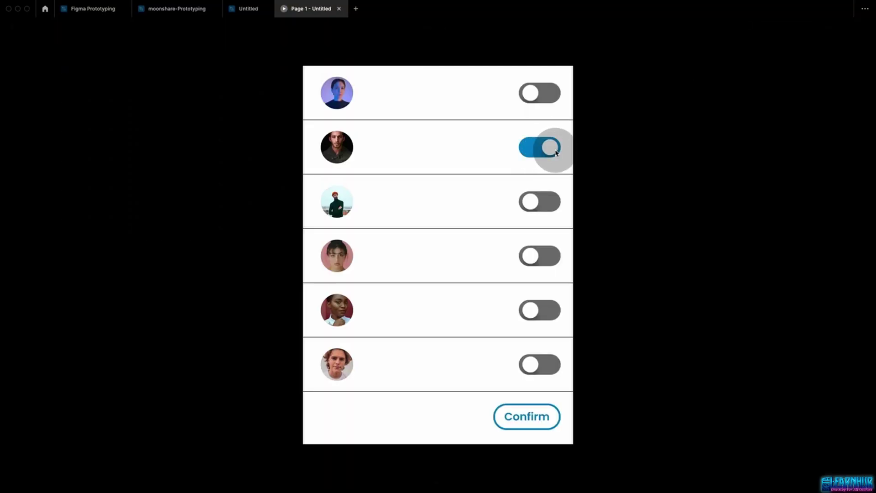
click(534, 258)
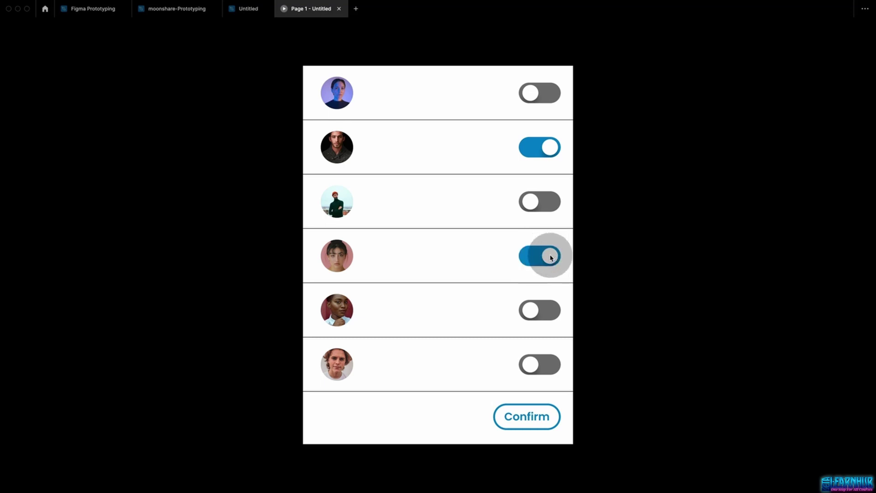
click(551, 258)
click(534, 201)
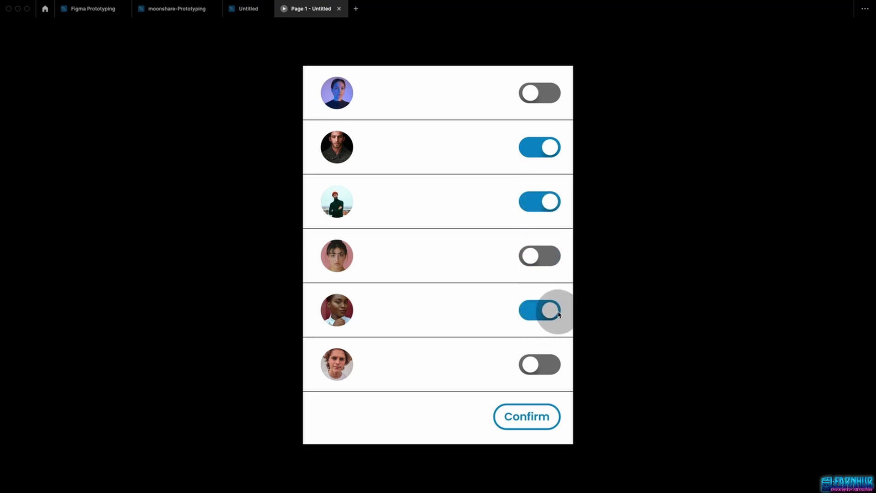
click(530, 418)
click(529, 420)
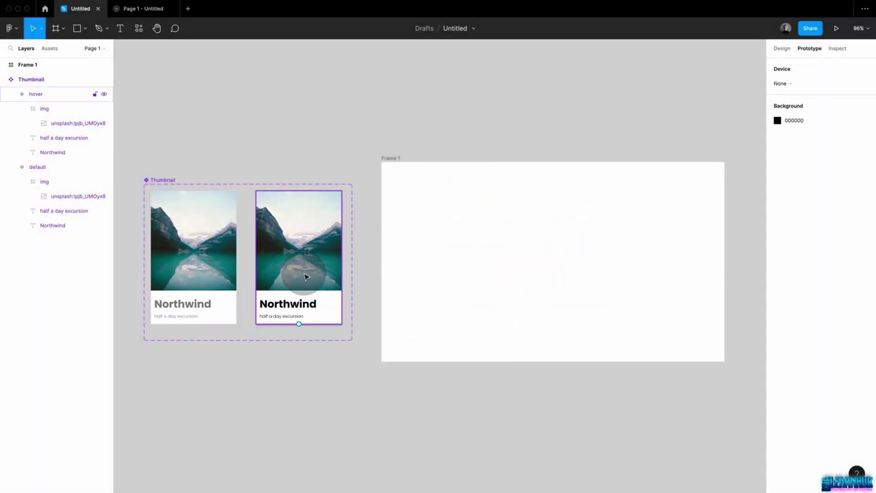
Link the default Thumbnail variant to the hover variant with a While hovering, Change to interaction using Smart animate
click(226, 261)
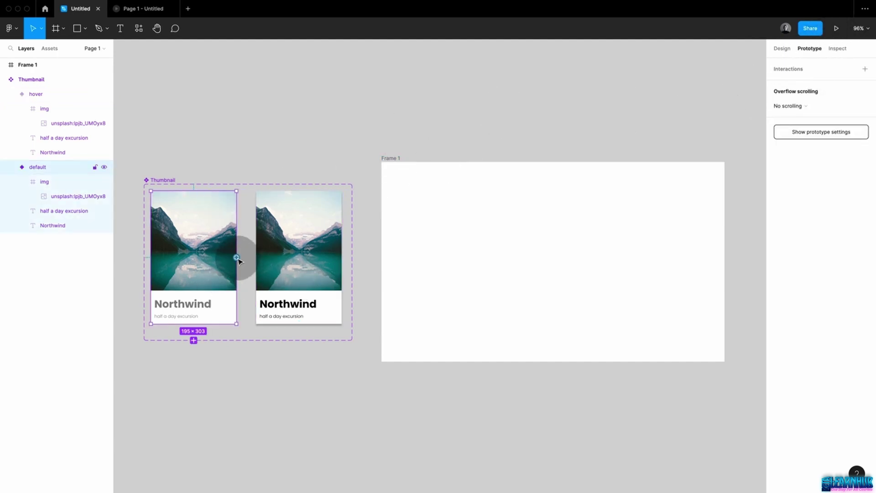
drag(237, 257, 279, 259)
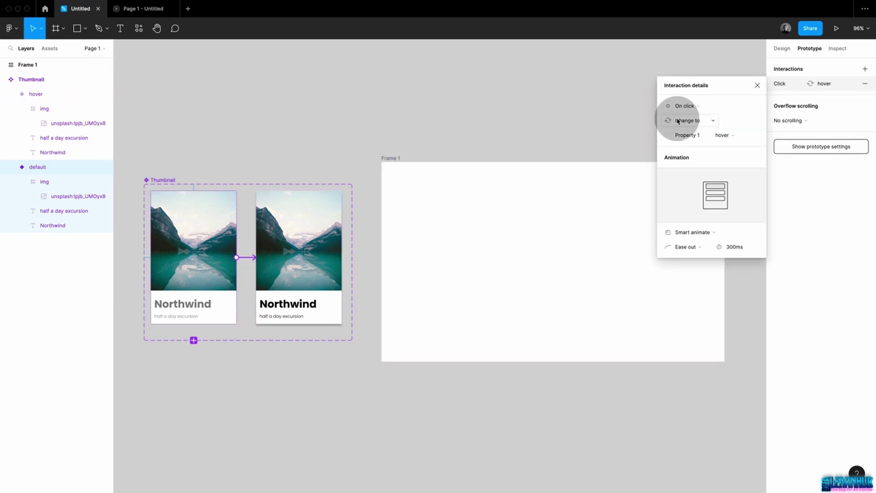
click(688, 106)
click(691, 128)
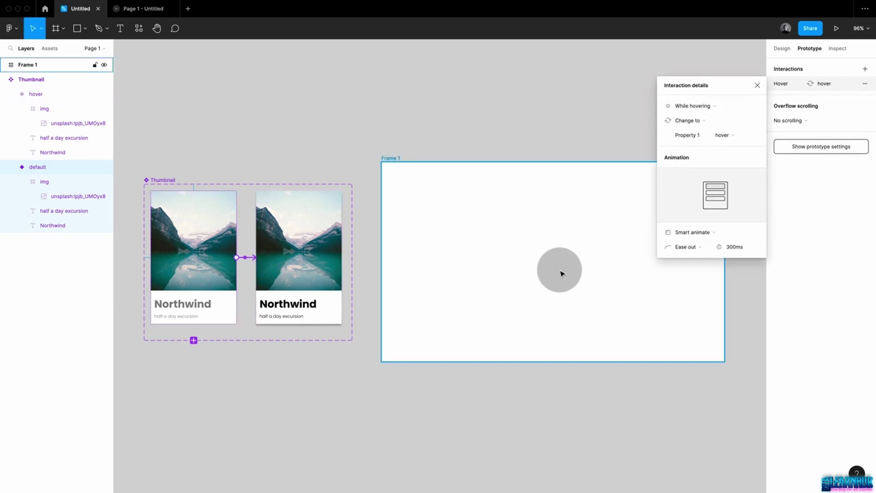
click(561, 271)
Place three instances of the default Thumbnail side by side in Frame 1 and centre the row in the frame
click(233, 266)
drag(218, 268, 655, 262)
drag(593, 344, 422, 323)
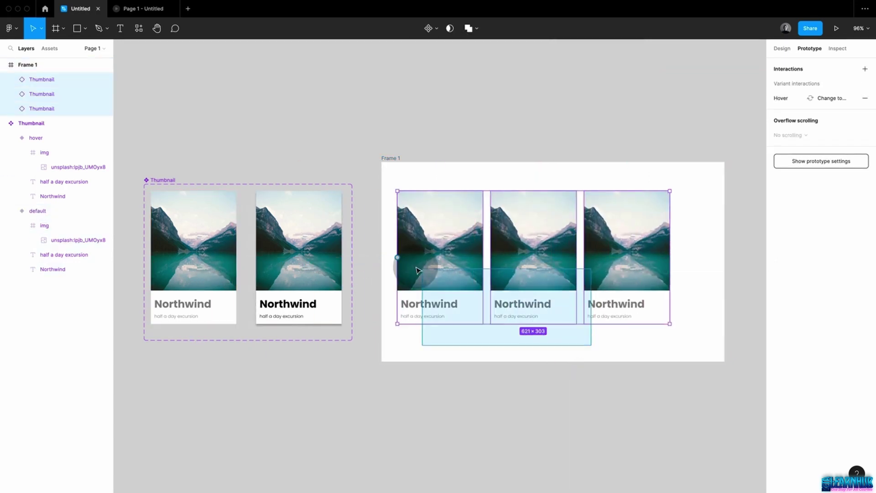
key(shift+a)
click(561, 180)
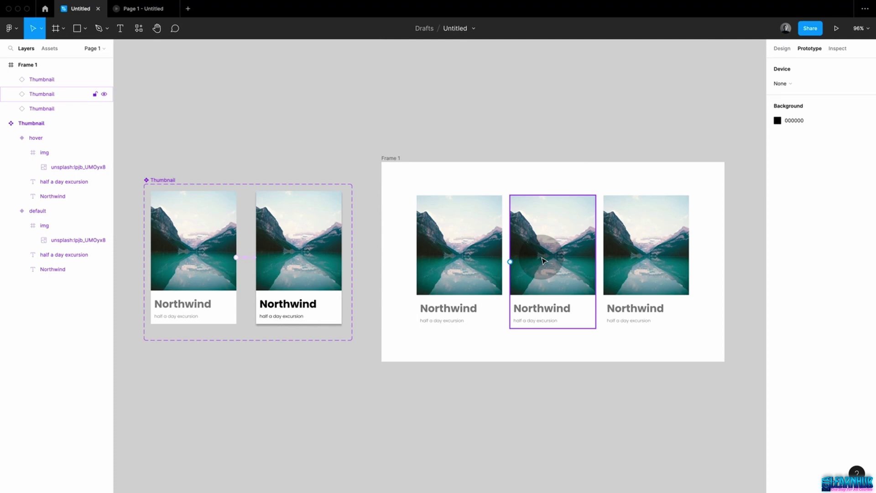
Search the Unsplash plugin for "nature" and apply the ocean wave photo to the middle thumbnail
click(139, 29)
click(264, 113)
click(146, 117)
text(nature)
key(Return)
scroll(155, 254, down, 5)
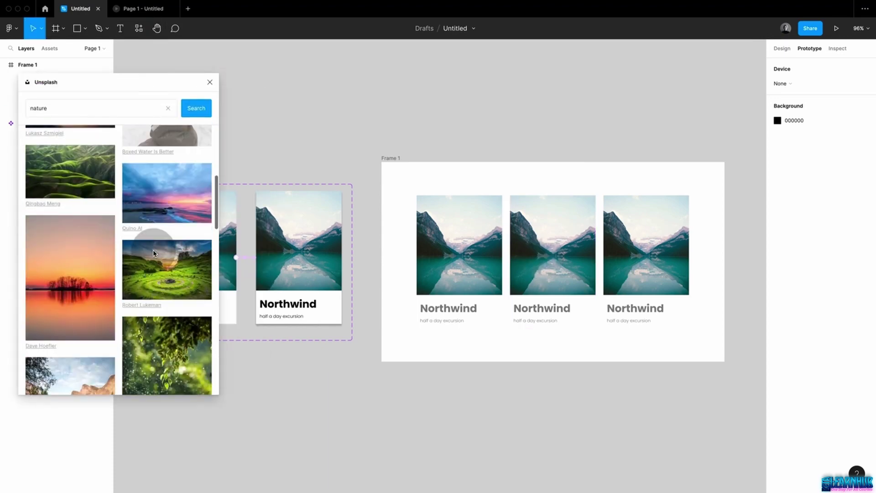
scroll(154, 254, down, 3)
drag(68, 205, 571, 255)
Apply the forest waterfall photo to the third thumbnail and close the Unsplash plugin
scroll(175, 231, down, 3)
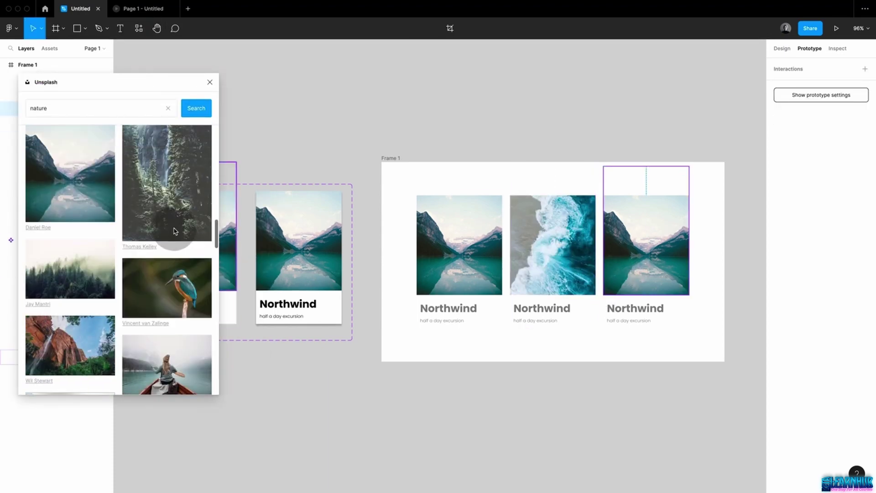
click(174, 231)
click(548, 124)
click(210, 82)
Change the middle thumbnail's title to "Seaside" and the third thumbnail's title to "Forest day"
double_click(542, 314)
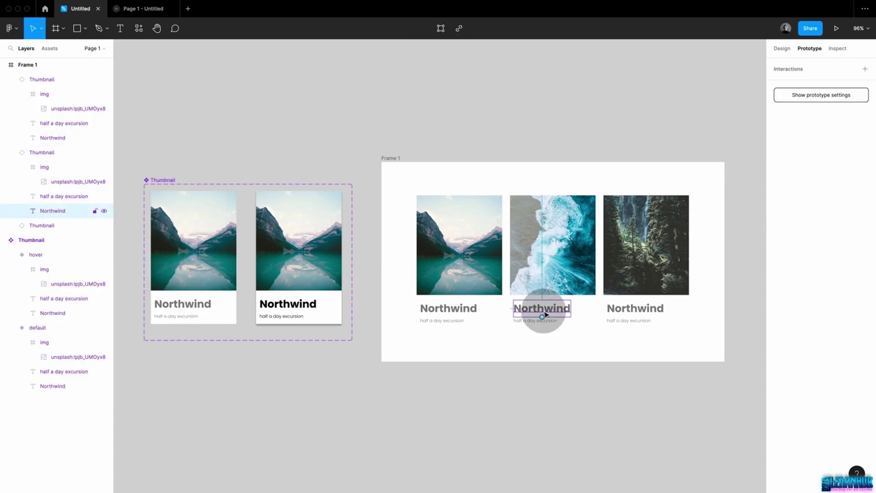
double_click(546, 315)
text(Seaside)
double_click(643, 310)
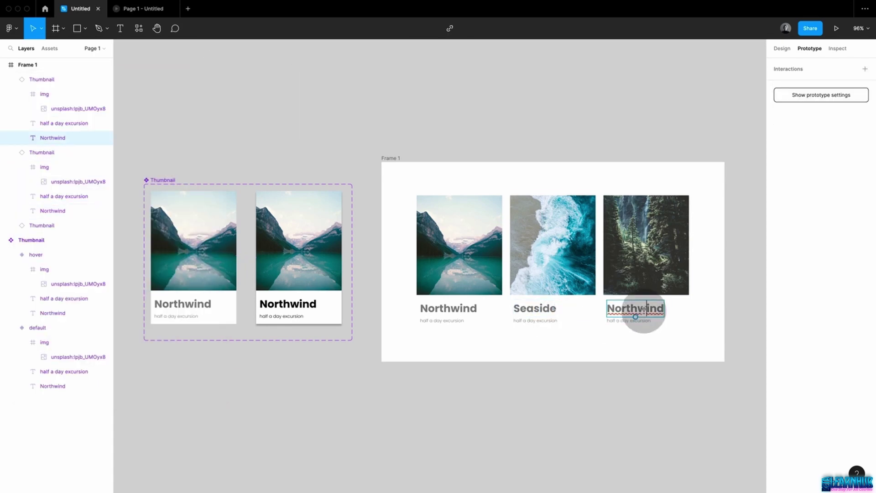
click(668, 358)
Preview the three thumbnails in Frame 1, then return to the design file
click(837, 29)
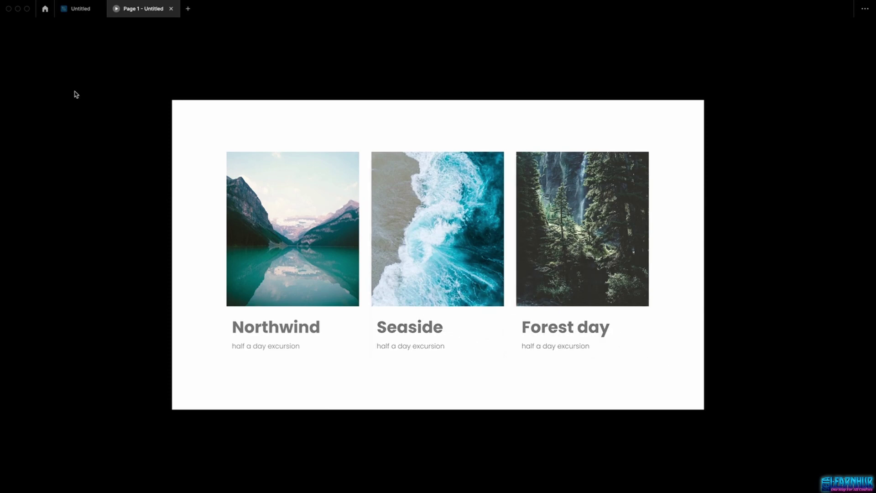
click(80, 10)
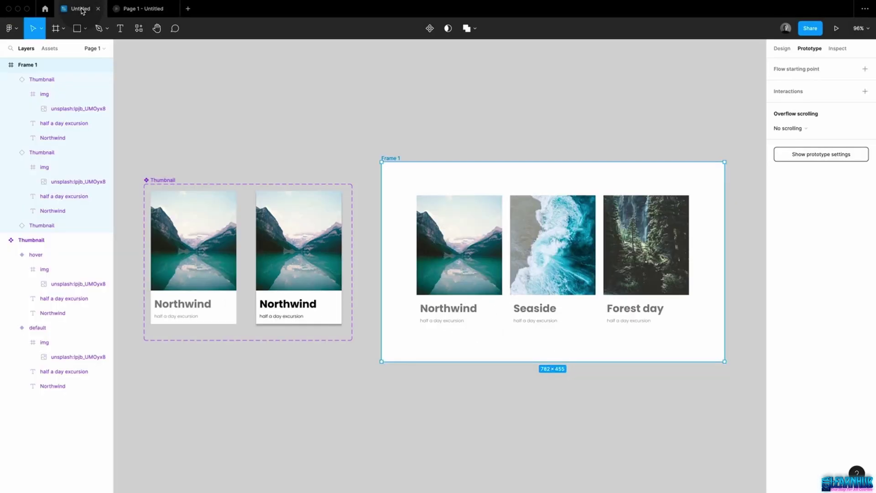
Enlarge the photo inside the hover variant to about 224 × 337 and recentre it horizontally in its mask, ready for preview
super+click(288, 242)
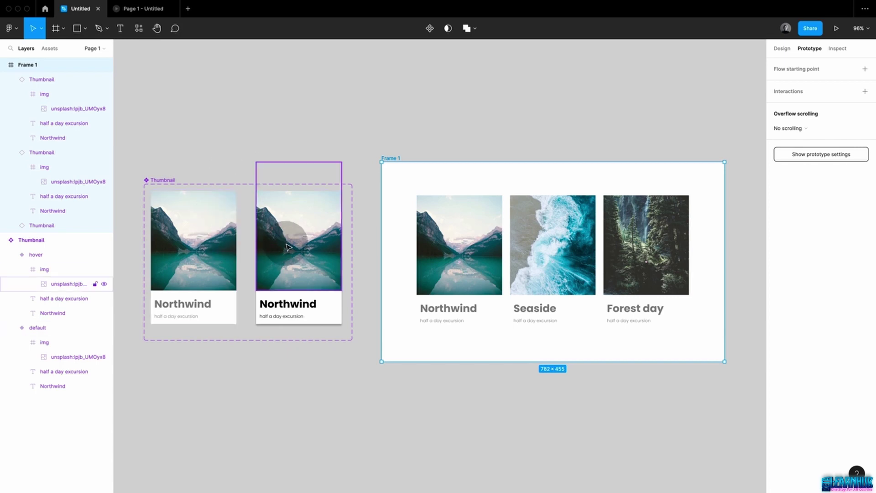
super+click(212, 240)
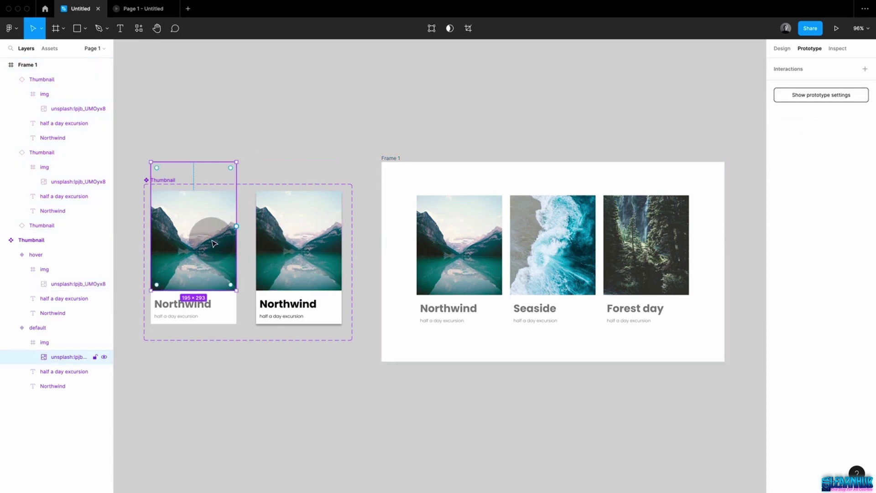
scroll(215, 241, up, 5)
scroll(217, 242, left, 3)
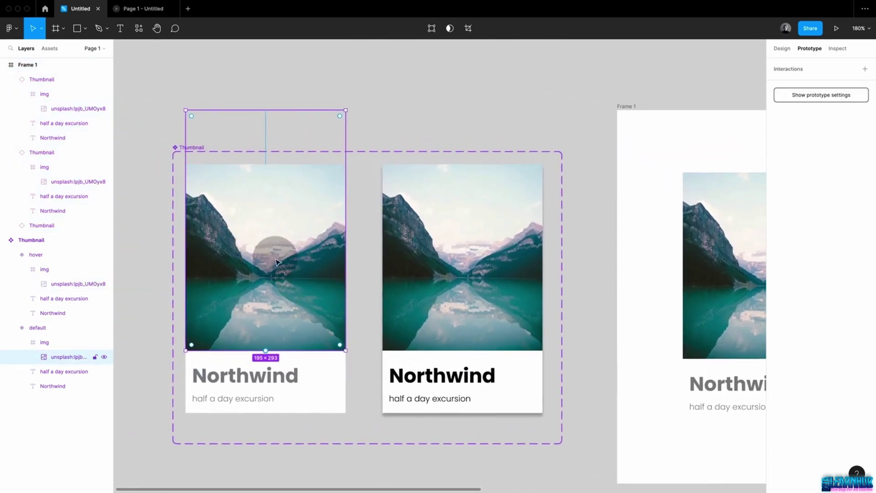
super+click(422, 293)
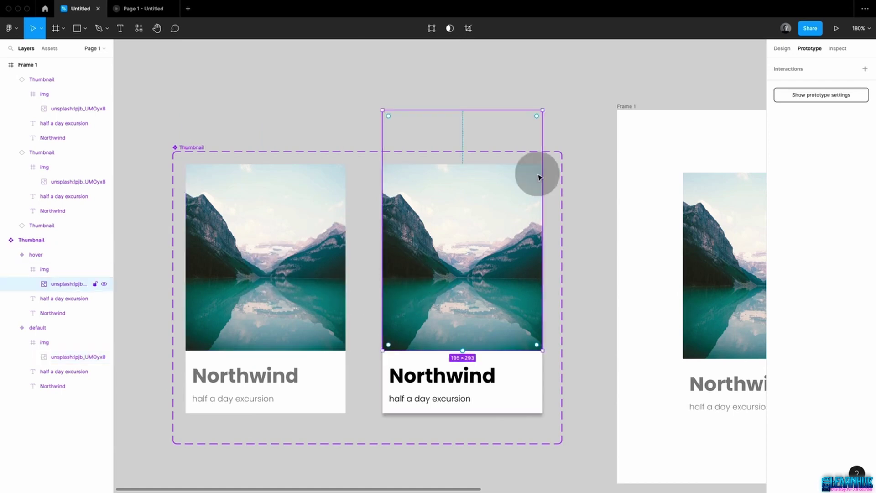
drag(544, 110, 567, 72)
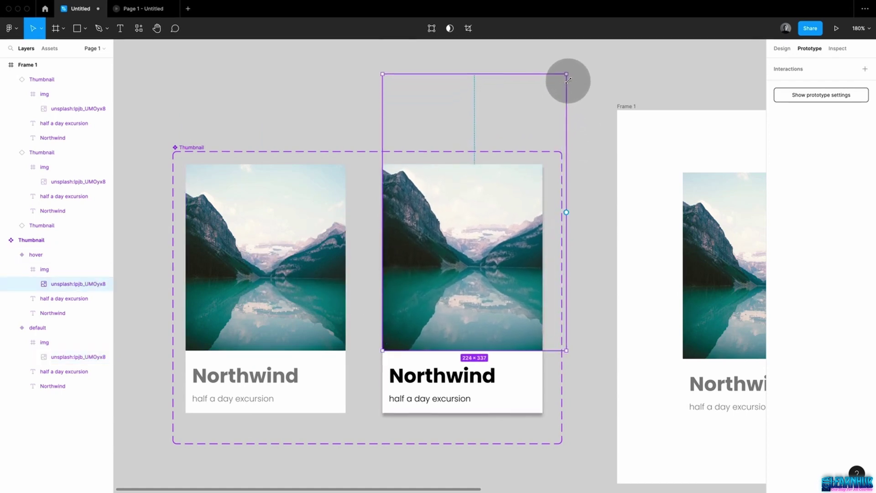
drag(522, 195, 506, 195)
click(583, 221)
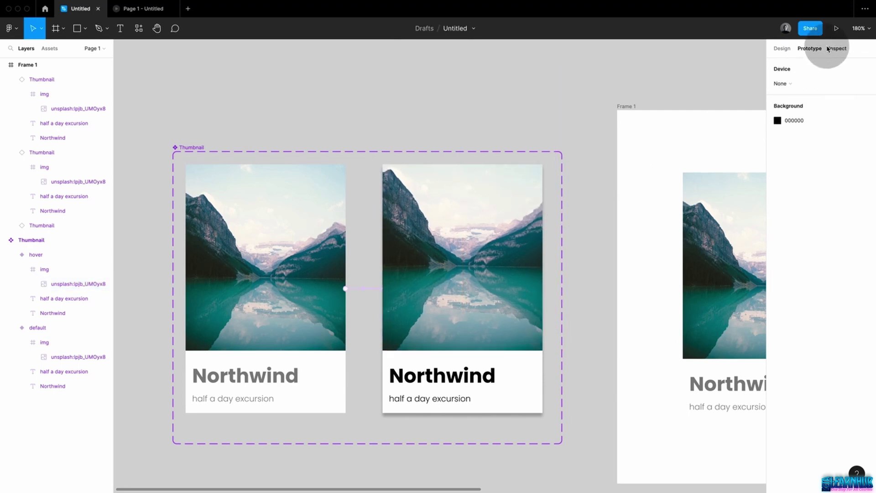
click(838, 29)
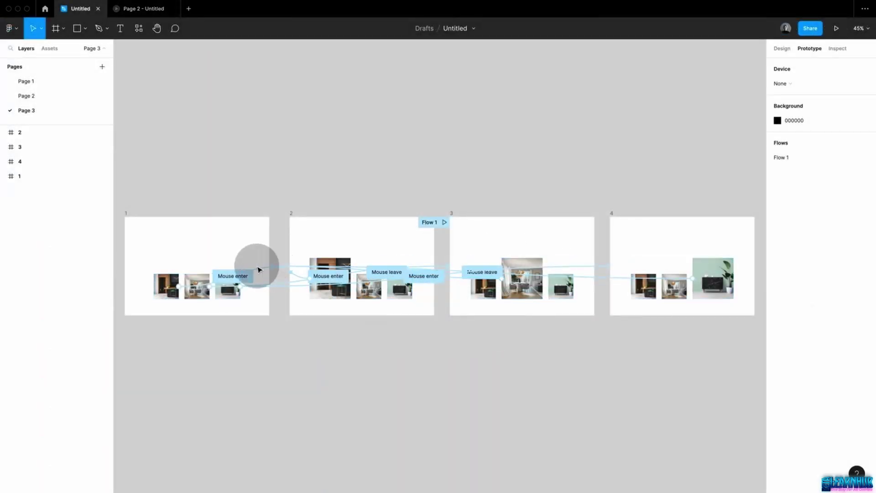
Examine the Mouse enter and Mouse leave connections and enlarged images across the Page 3 frames
scroll(352, 289, up, 10)
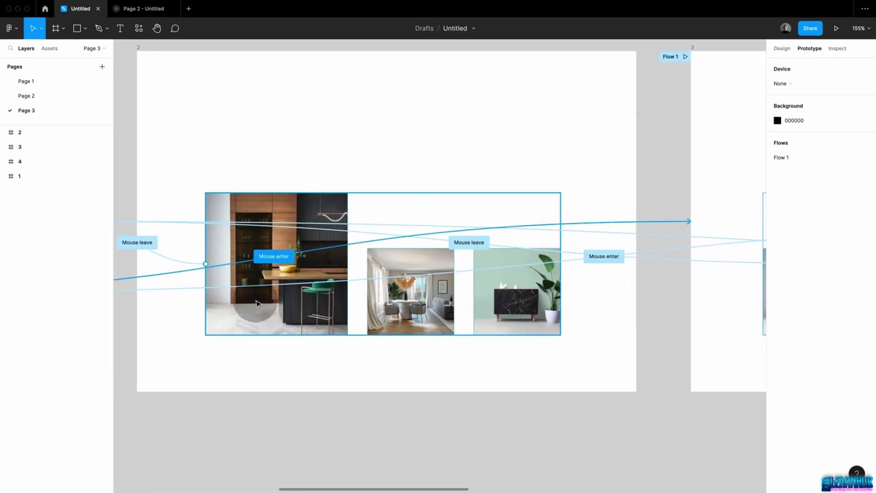
scroll(286, 275, down, 8)
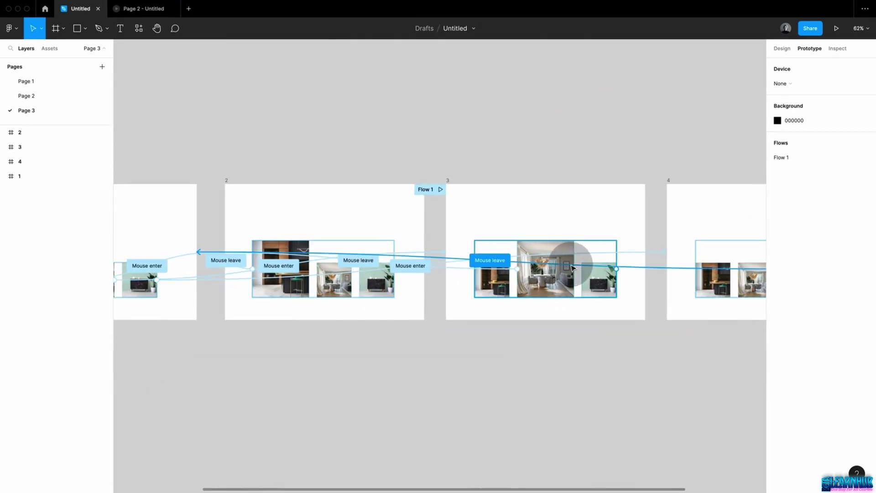
scroll(554, 264, up, 3)
scroll(519, 288, down, 5)
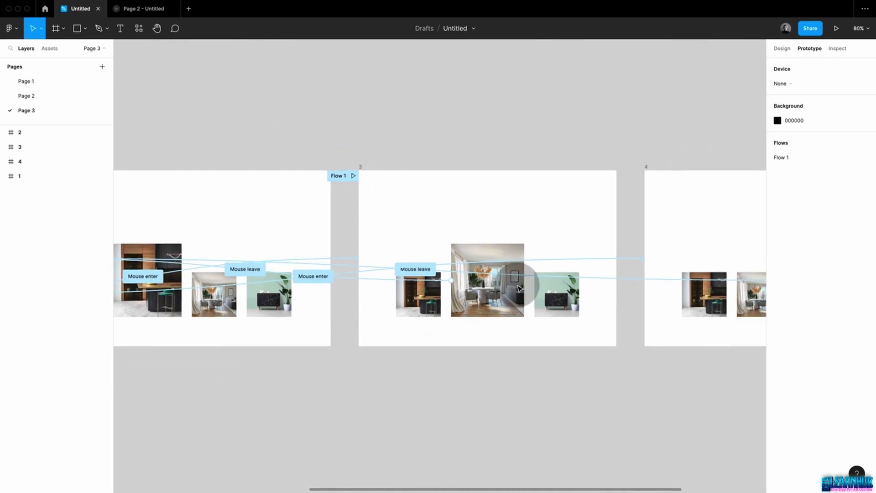
scroll(515, 285, right, 5)
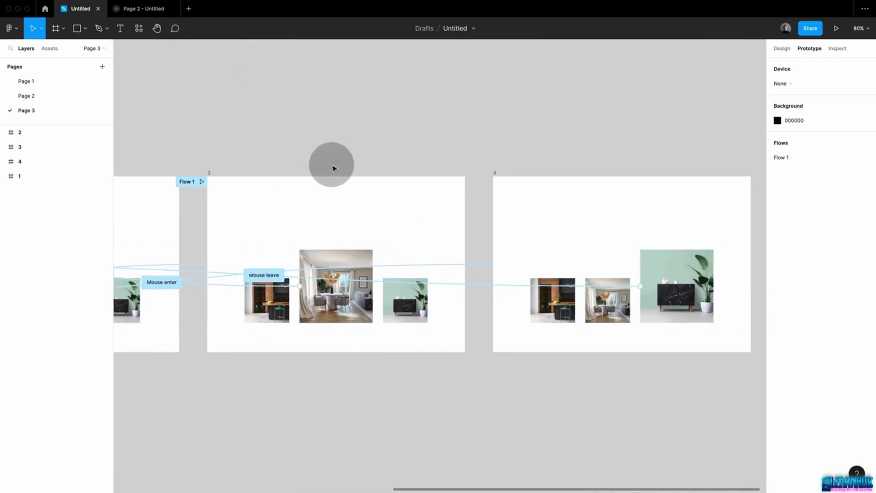
Go to Page 2 and inspect the interaction linking the Thumbnail component's default variant to its hover variant
key(Page_Up)
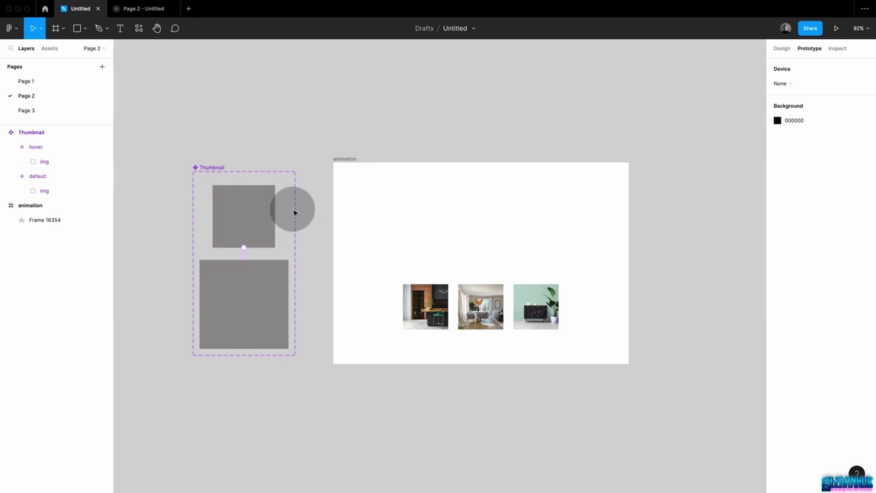
click(254, 223)
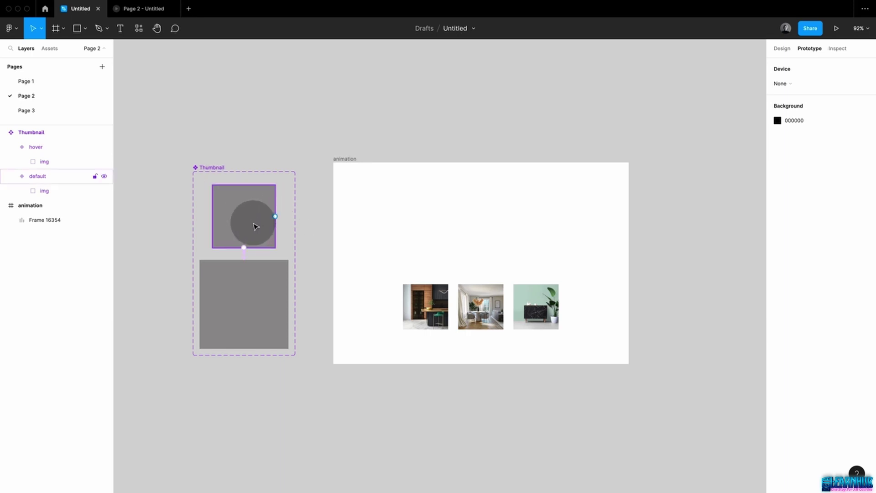
click(244, 257)
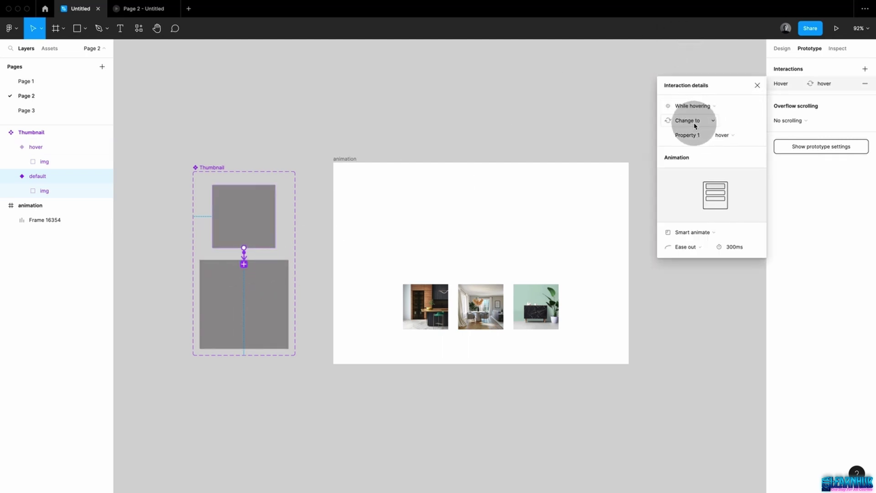
click(557, 228)
Inspect the auto layout settings of the thumbnail row in the animation frame
click(440, 310)
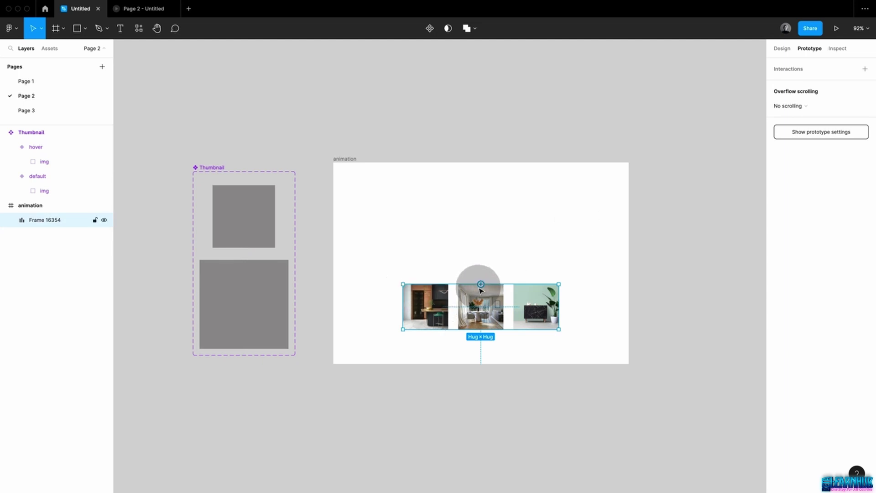
key(alt+8)
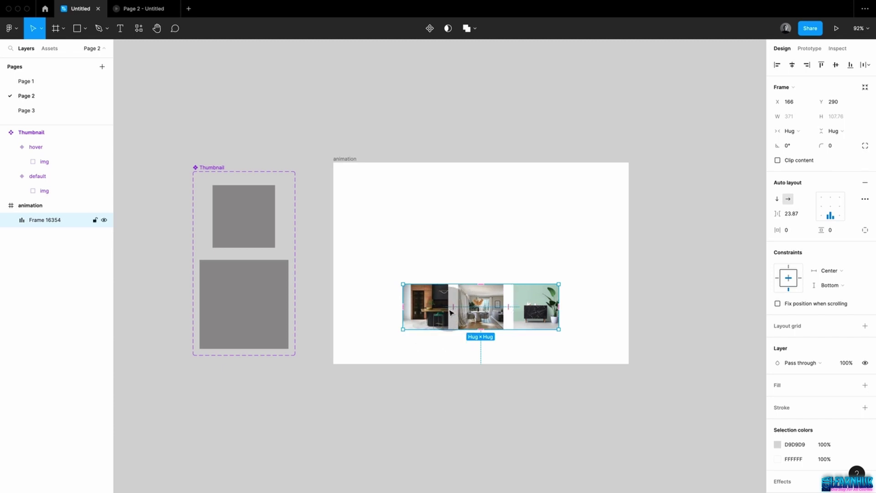
click(477, 257)
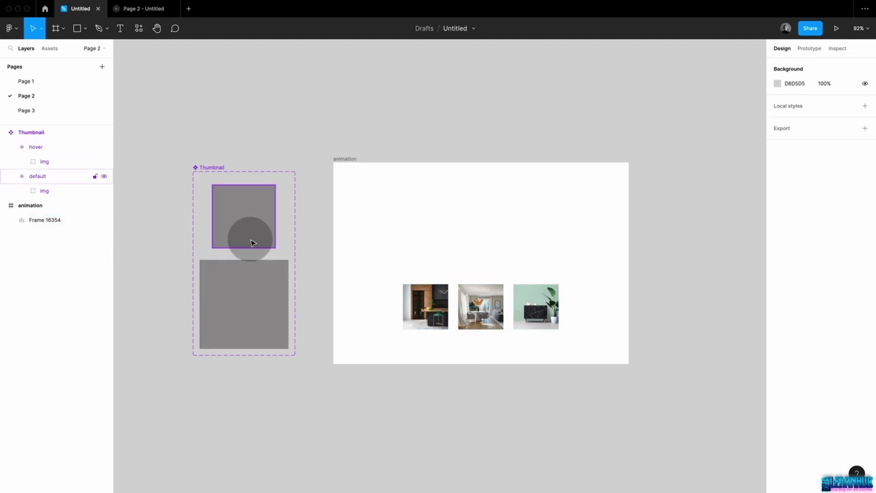
click(464, 316)
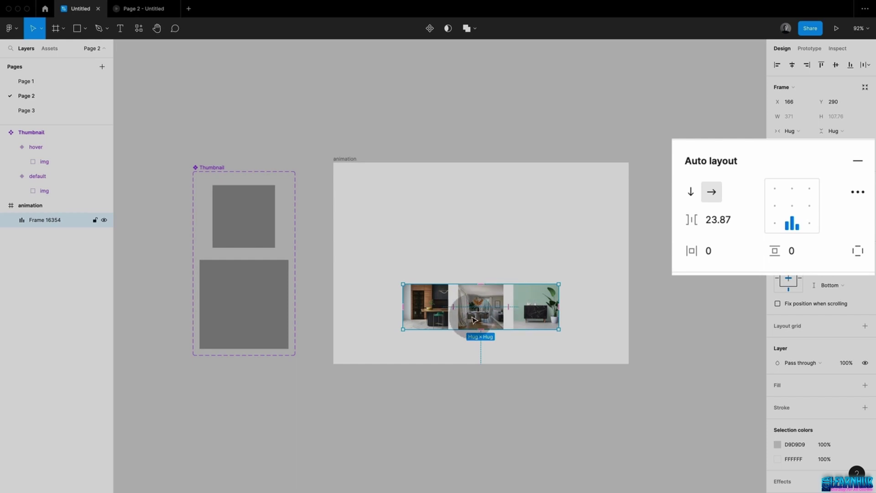
Enlarge the middle thumbnail in the row to test its auto layout and undo the resize
scroll(486, 307, up, 5)
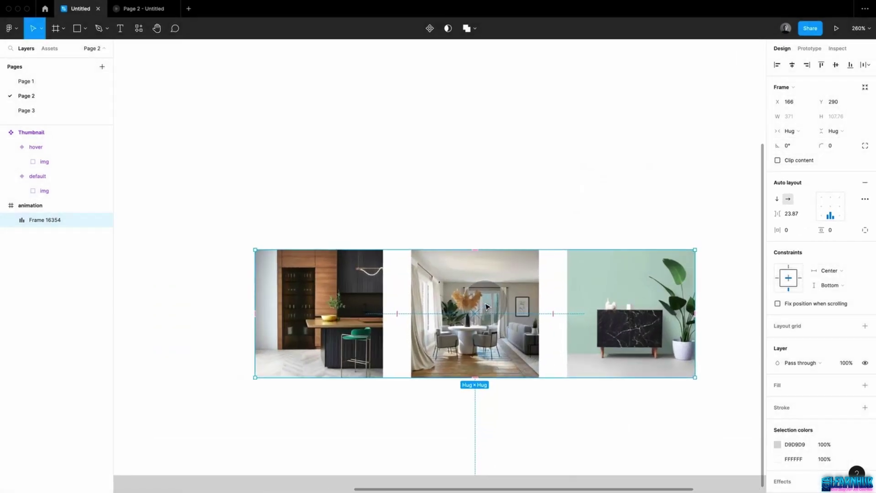
double_click(487, 313)
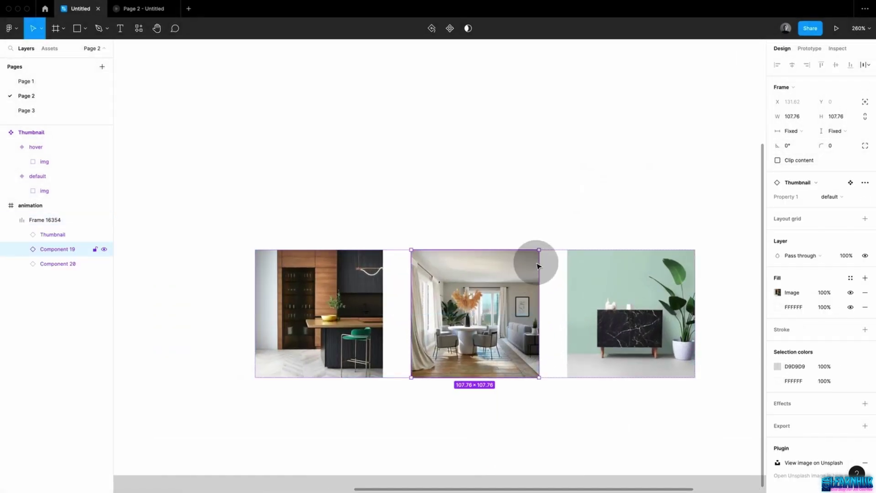
drag(540, 249, 608, 199)
key(ctrl+z)
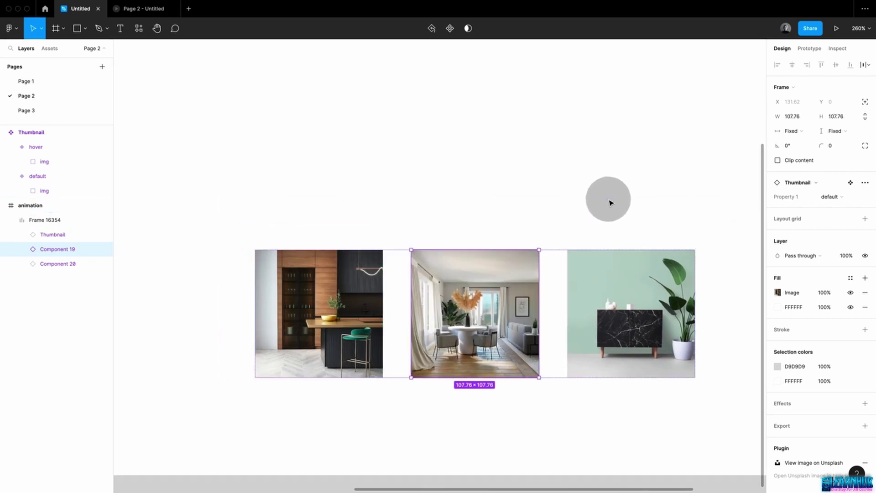
click(611, 202)
Place the Cross group over the gray square inside the Thumbnail component's default variant
key(shift+1)
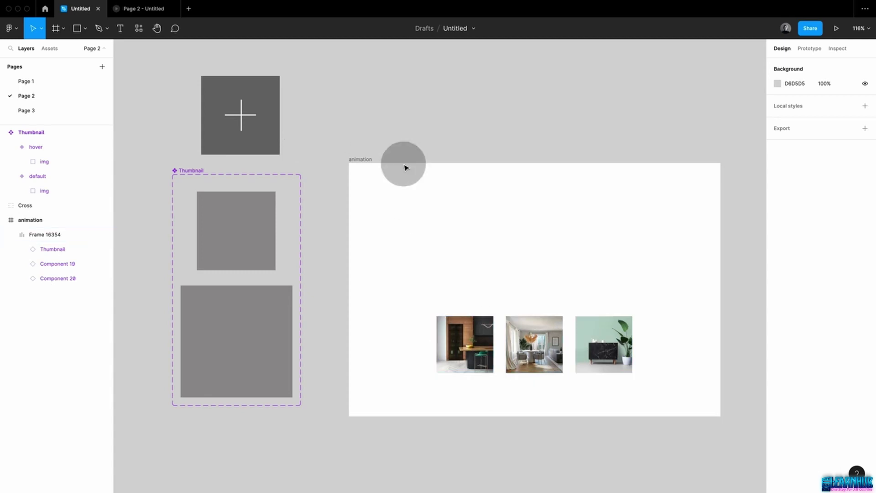
click(263, 109)
drag(269, 107, 268, 221)
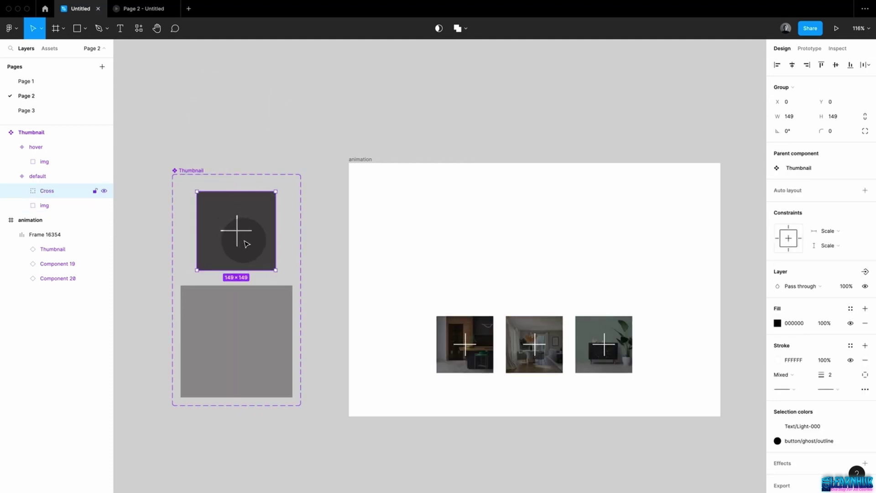
Preview the animation frame, test the hover effect on the thumbnails and return to the design file
click(355, 159)
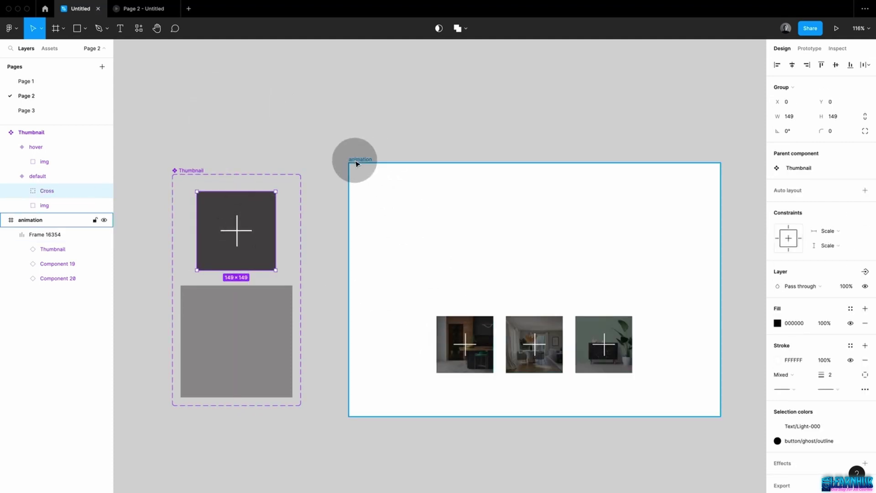
click(837, 29)
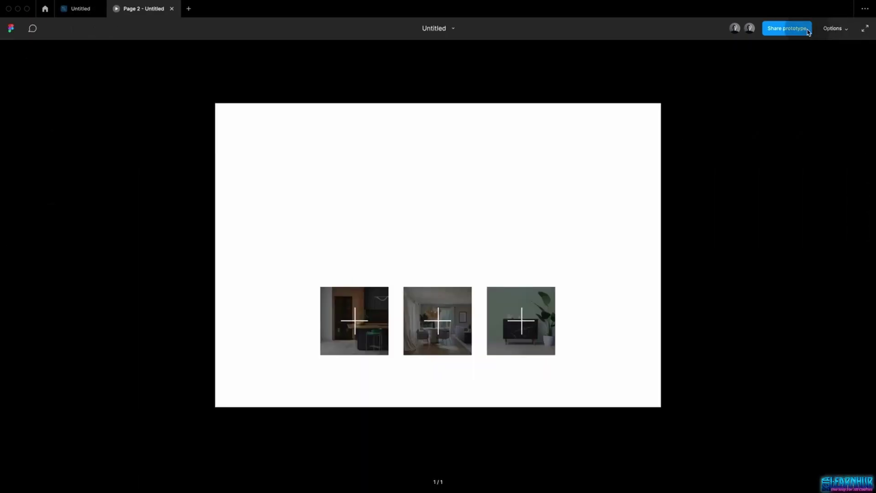
mouse_move(373, 307)
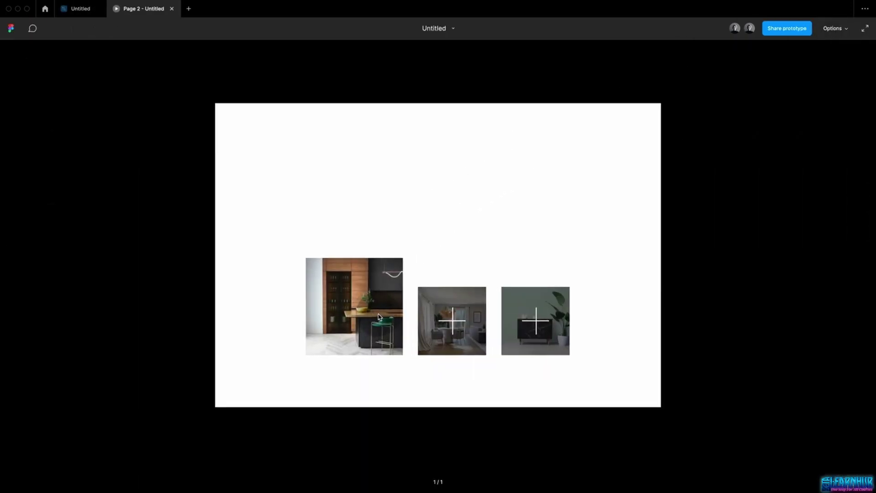
mouse_move(541, 324)
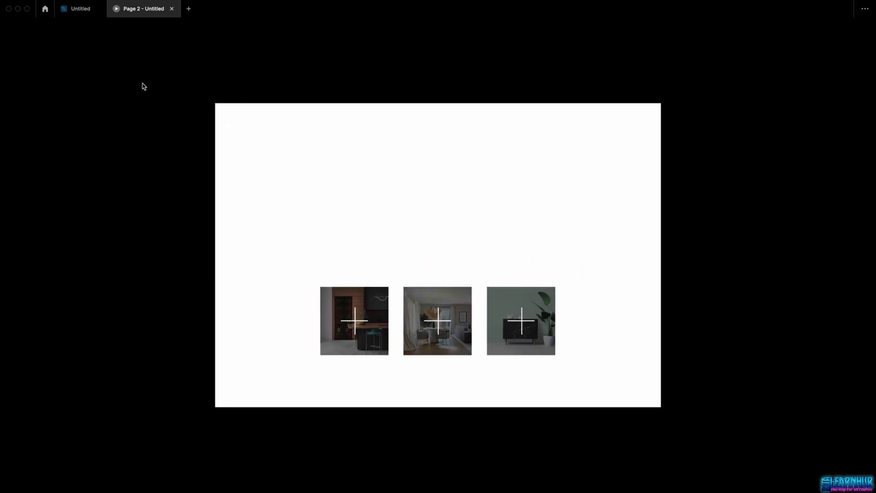
mouse_move(96, 40)
click(85, 13)
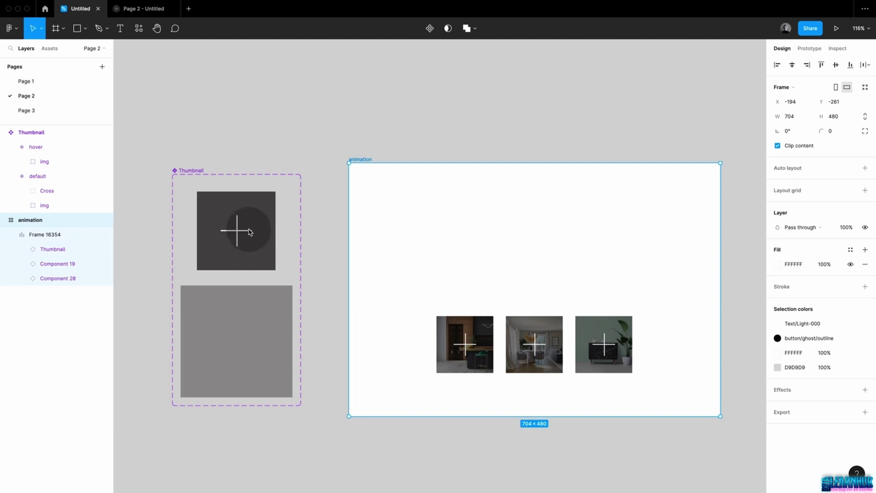
Copy the Cross group from the default variant into the hover variant and resize it to 212 × 212
click(263, 253)
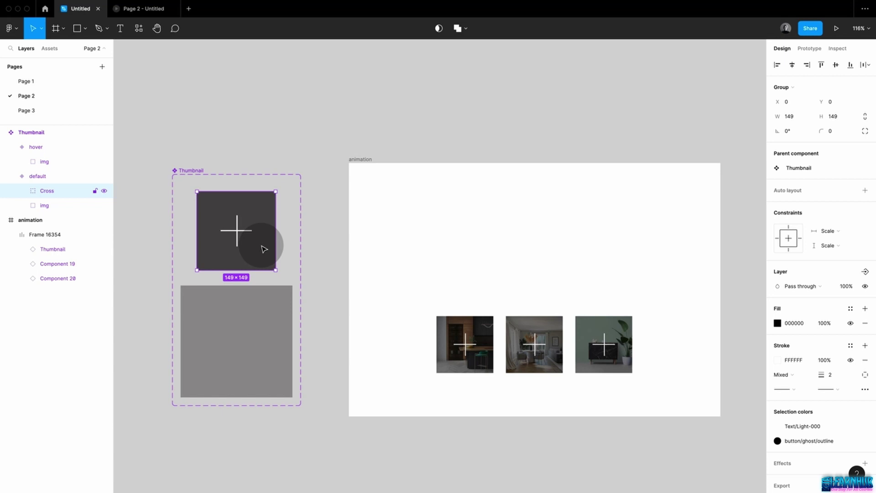
key(super)
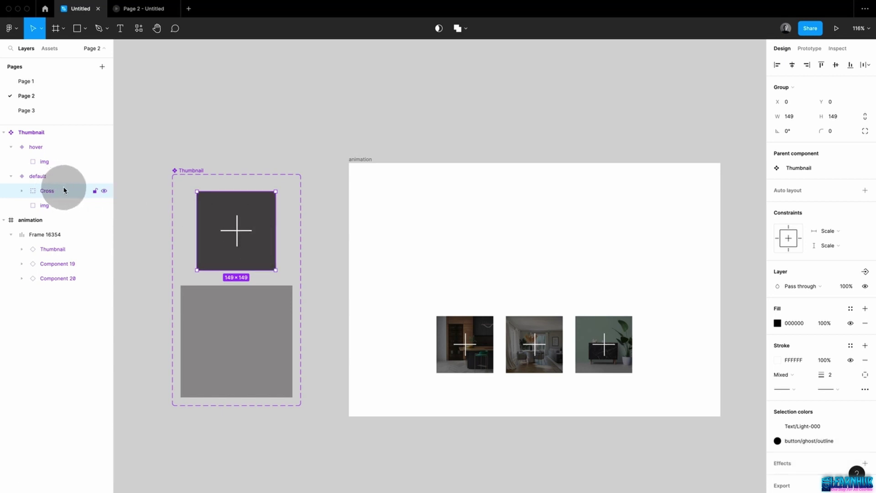
super+click(257, 324)
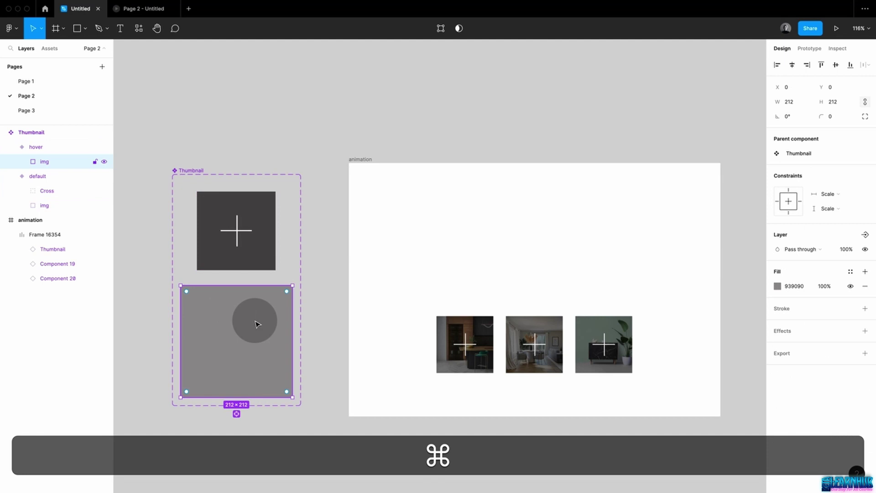
key(super+v)
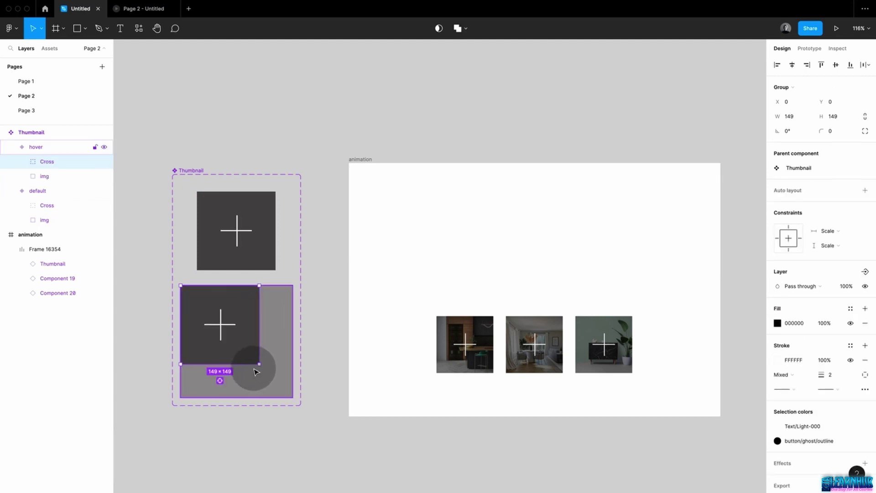
drag(258, 363, 290, 393)
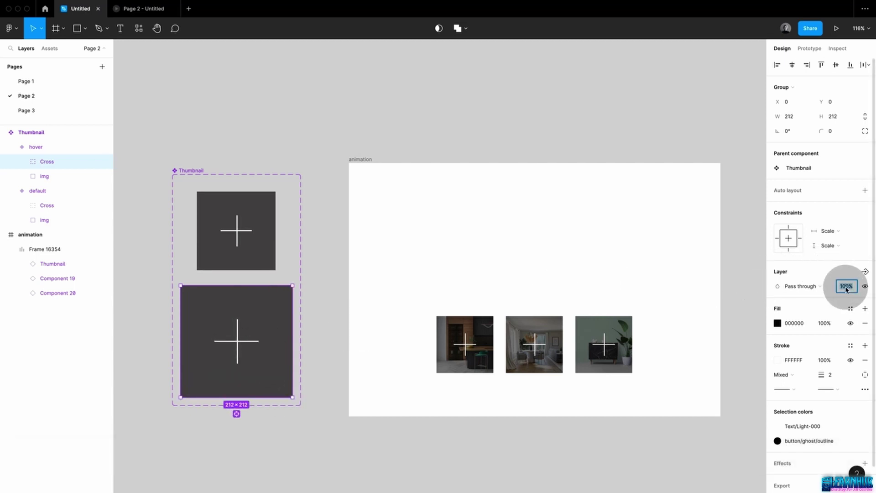
Set the opacity of the hover variant's Cross group to 0% and select the animation frame
text(0)
key(Return)
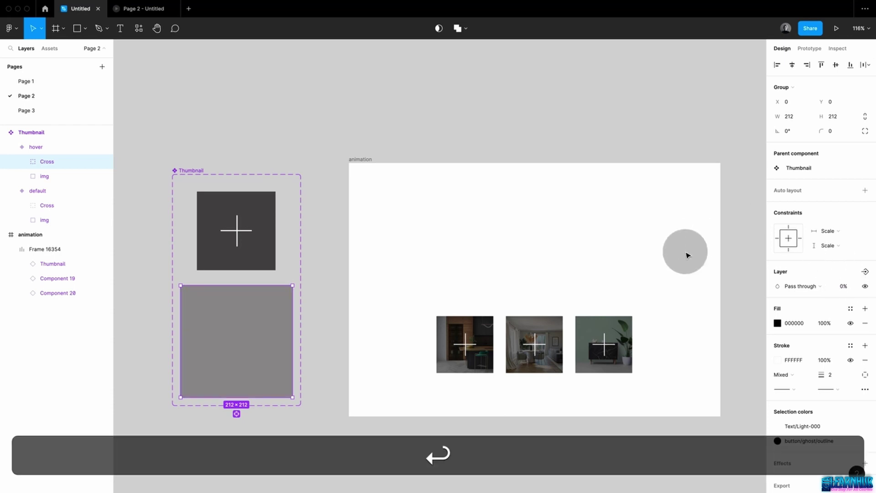
click(370, 159)
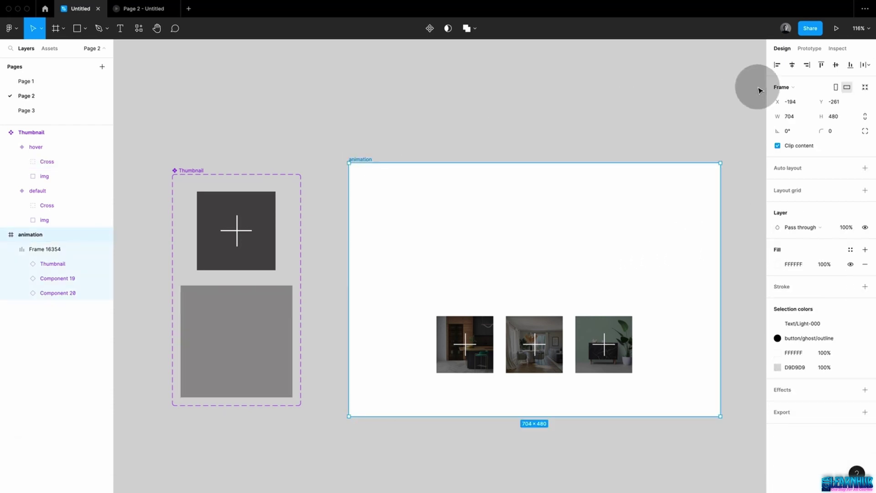
Preview the animation frame and test the hover zoom and cross fade on its thumbnails
click(837, 28)
mouse_move(448, 319)
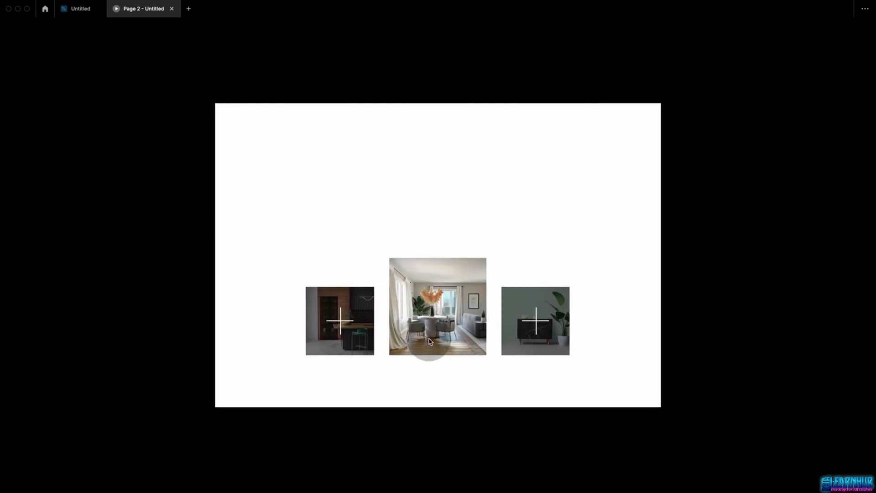
mouse_move(356, 335)
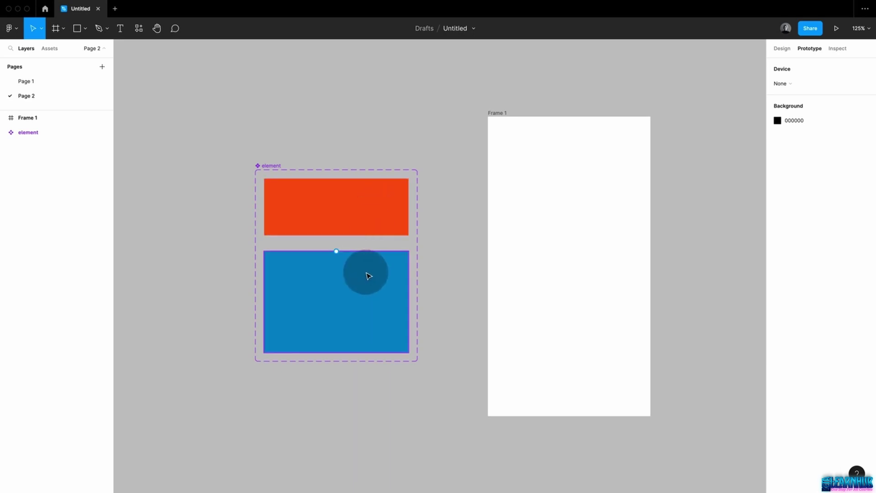
Copy the red 01 variant into Frame 1 and duplicate it into a vertical stack of four evenly spaced instances
double_click(369, 212)
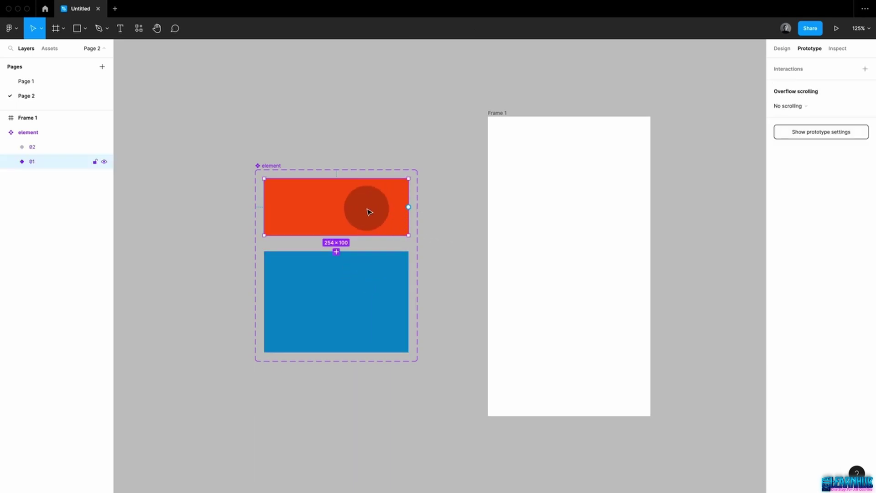
drag(370, 212, 604, 291)
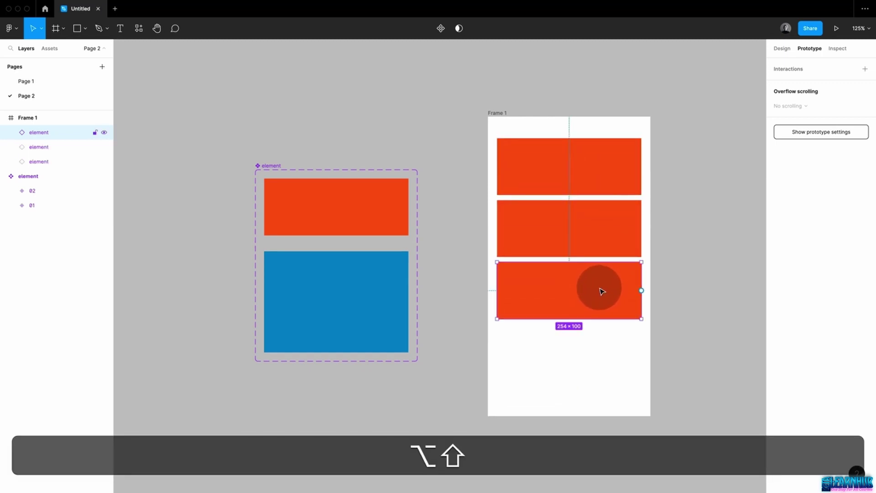
key(super+d)
click(679, 319)
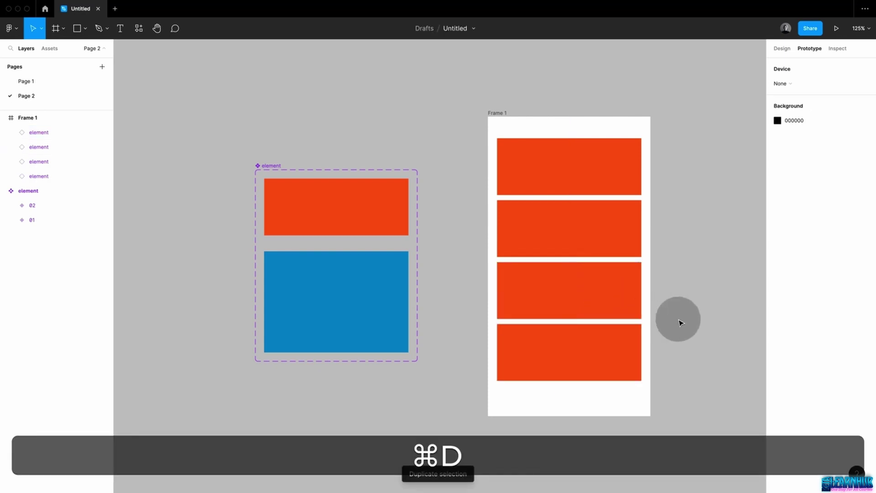
Add on-click interactions that change variant 01 to 02 and variant 02 back to 01 with Smart animate, Ease out, 300ms
click(269, 165)
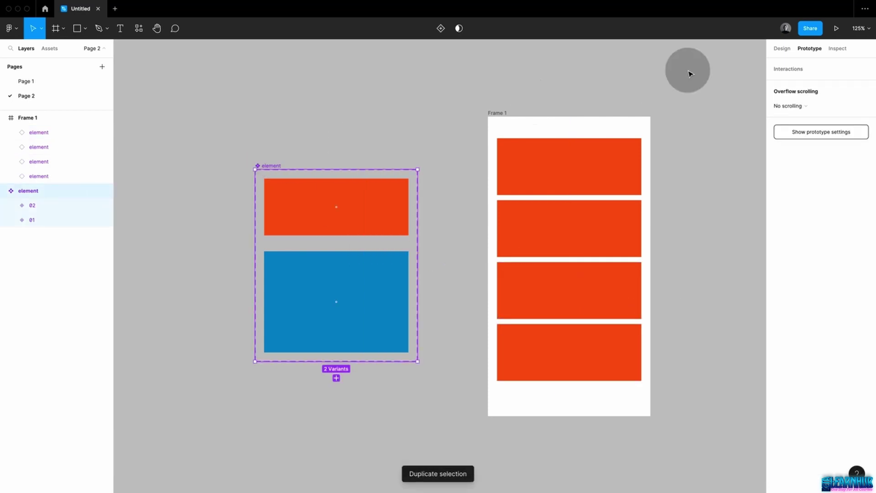
click(333, 228)
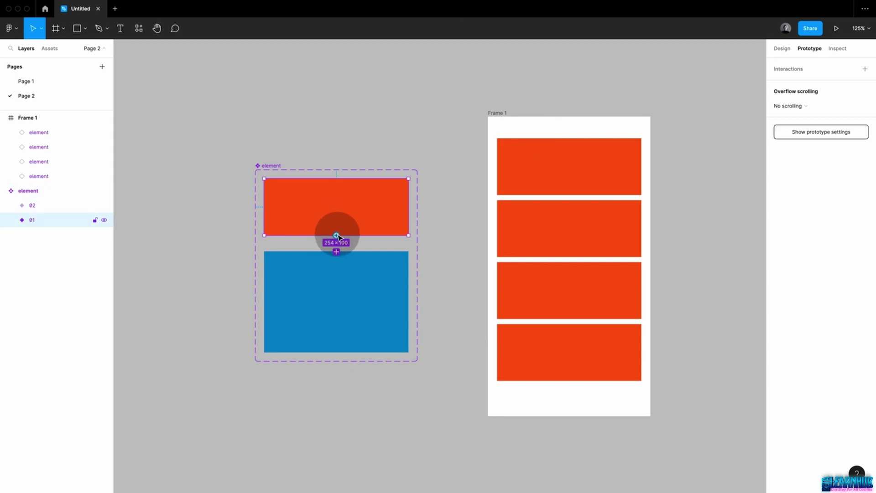
drag(339, 256, 338, 254)
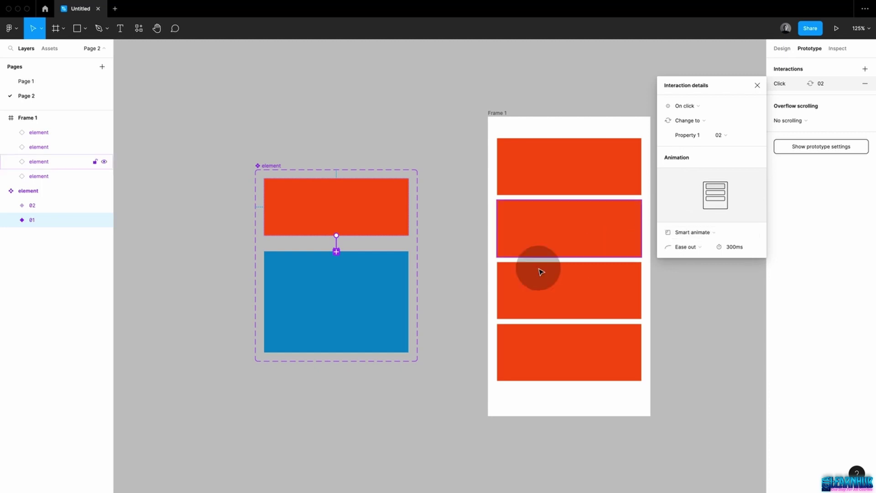
click(437, 273)
click(401, 277)
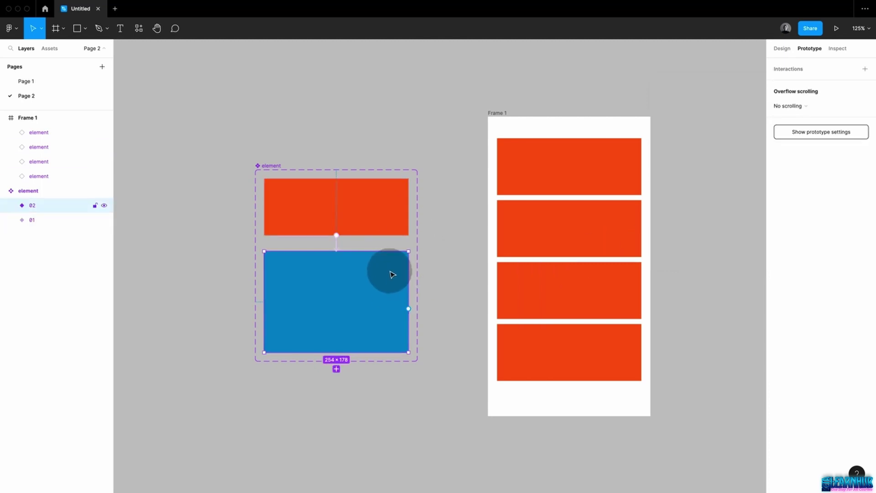
drag(342, 250, 345, 230)
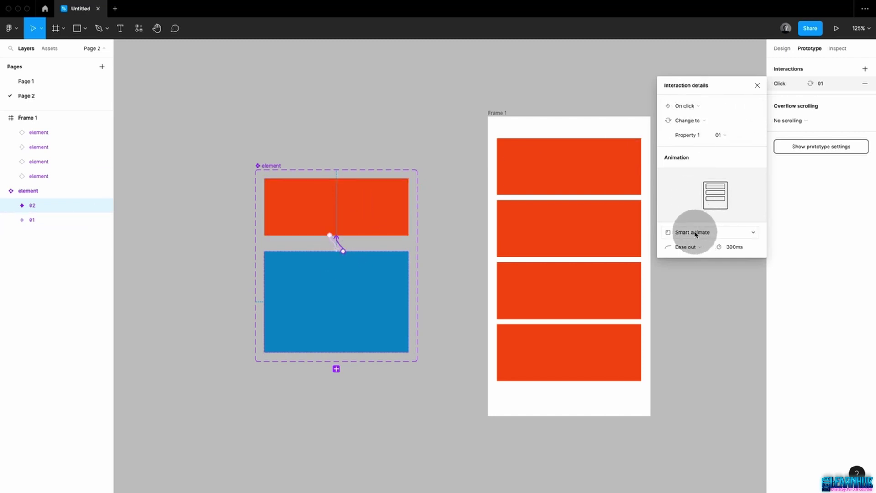
click(677, 280)
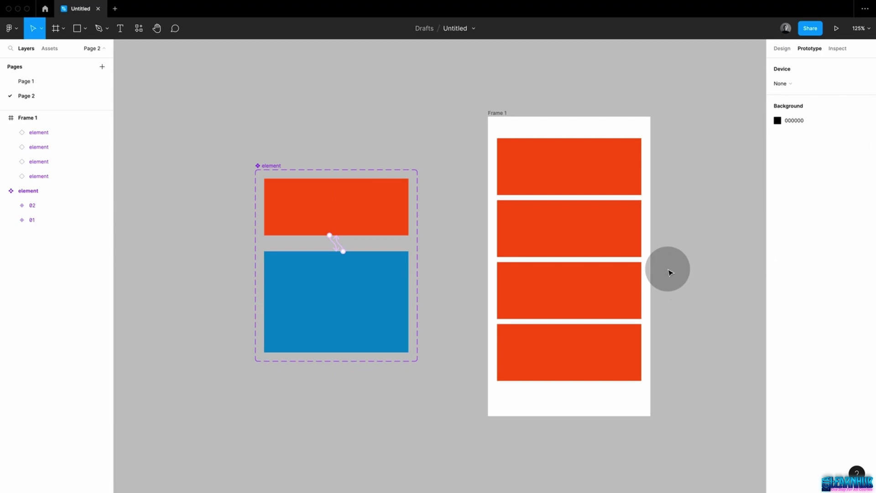
Preview Frame 1, test toggling the stacked elements between their variants and return to the design file
click(498, 117)
click(836, 29)
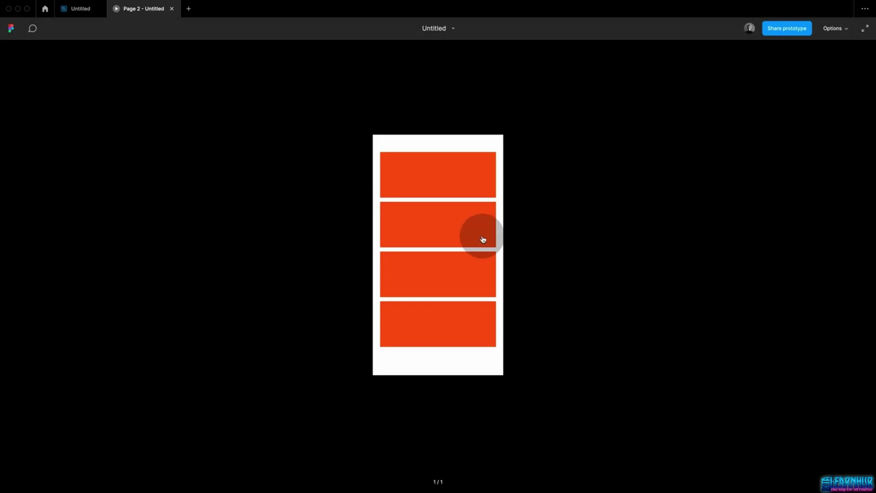
click(470, 235)
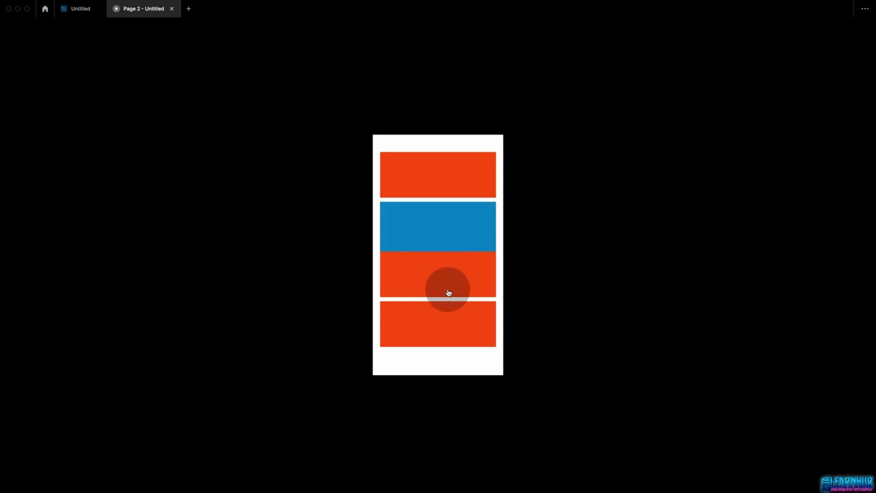
click(446, 319)
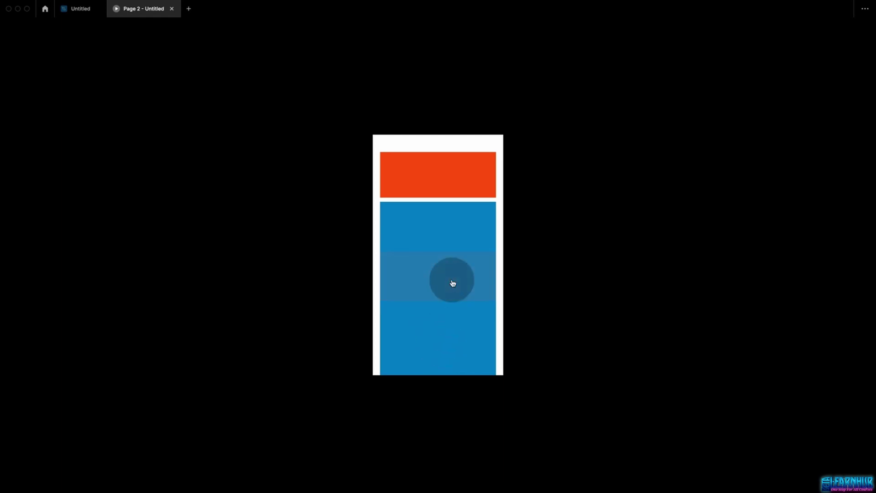
click(440, 268)
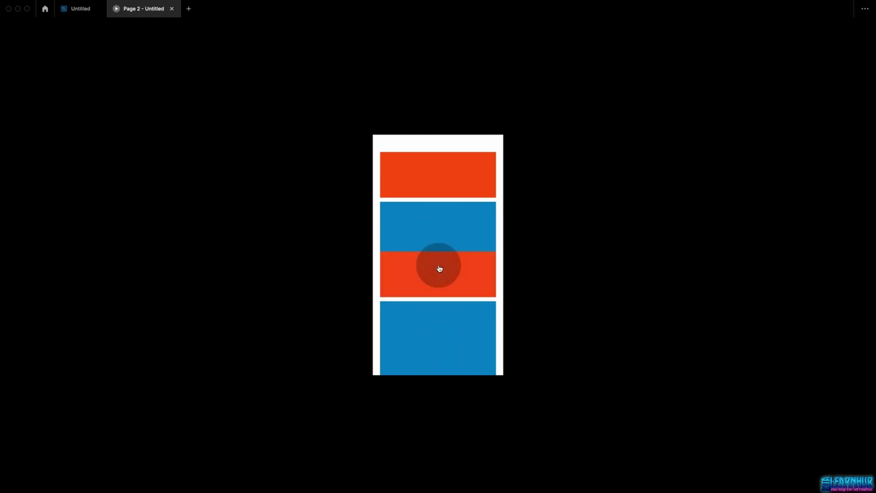
click(459, 237)
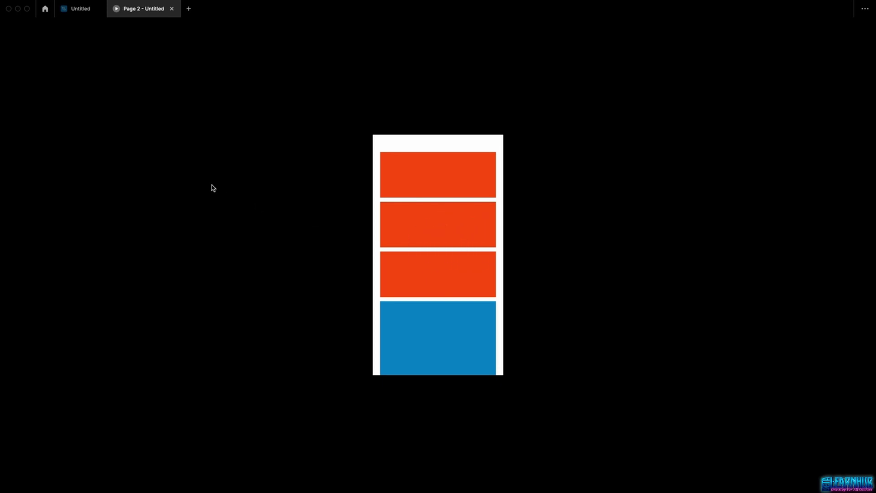
click(86, 15)
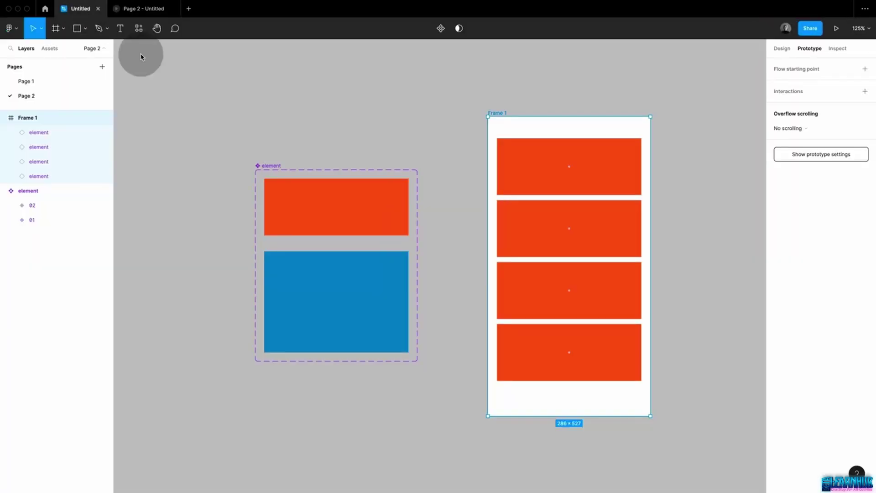
Wrap the four element instances in Frame 1 in a vertical auto layout
click(435, 184)
click(509, 229)
drag(473, 162, 567, 360)
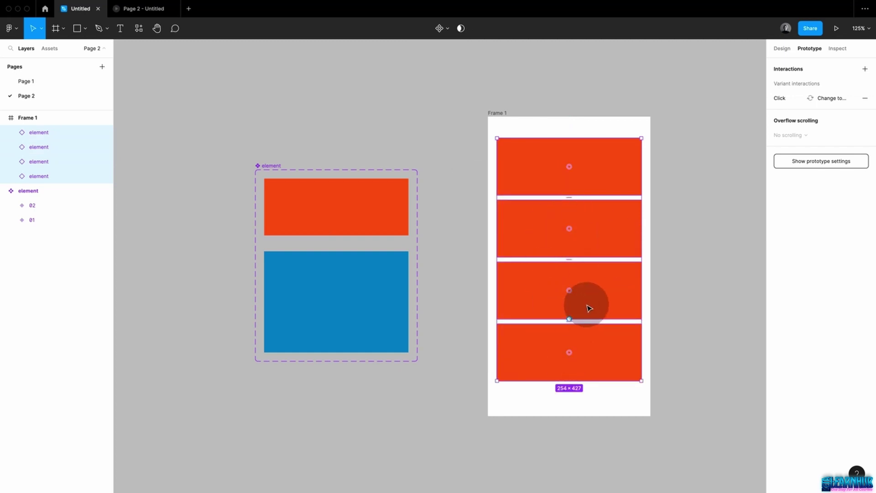
click(782, 48)
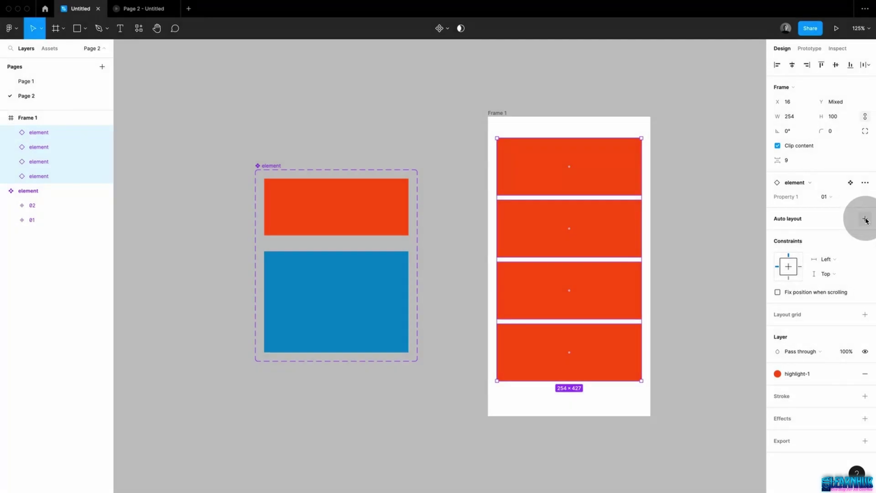
click(865, 219)
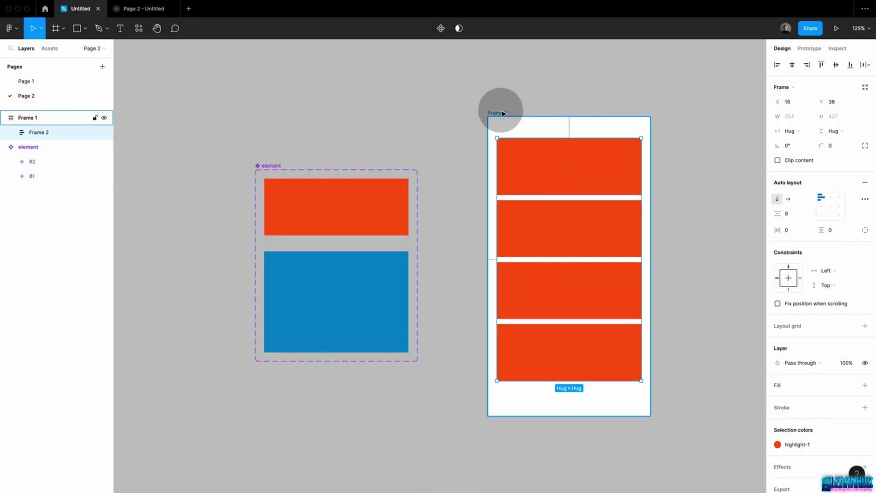
Move Frame 1 higher on the canvas and extend its bottom edge downward to make room for expanded elements
drag(501, 113, 500, 76)
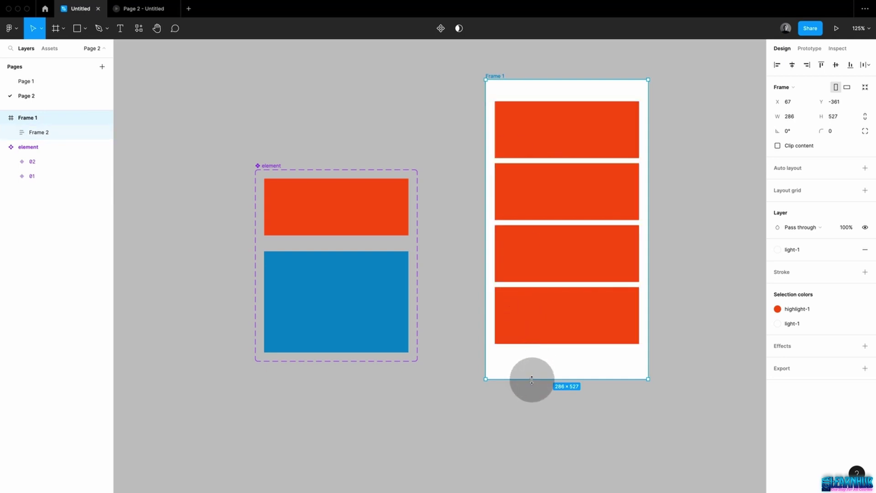
drag(531, 379, 539, 453)
click(670, 364)
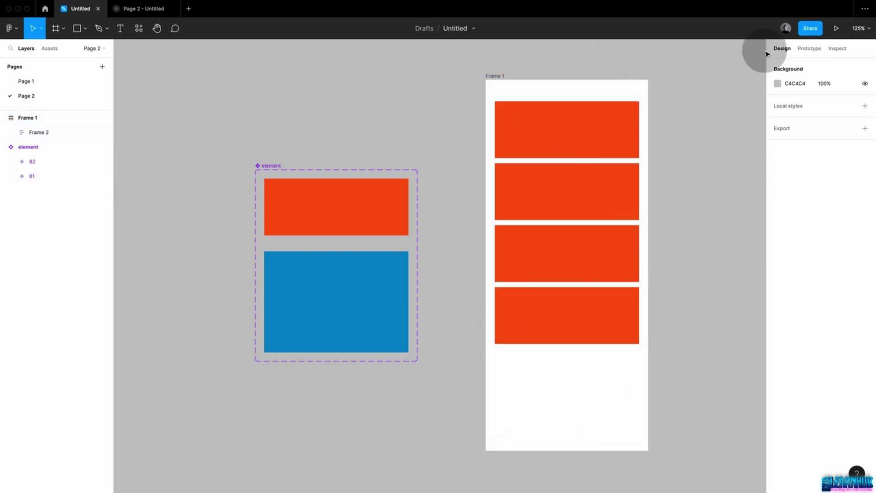
Preview Frame 1 again, test expanding and collapsing the auto layout elements individually and return to the design file
click(837, 30)
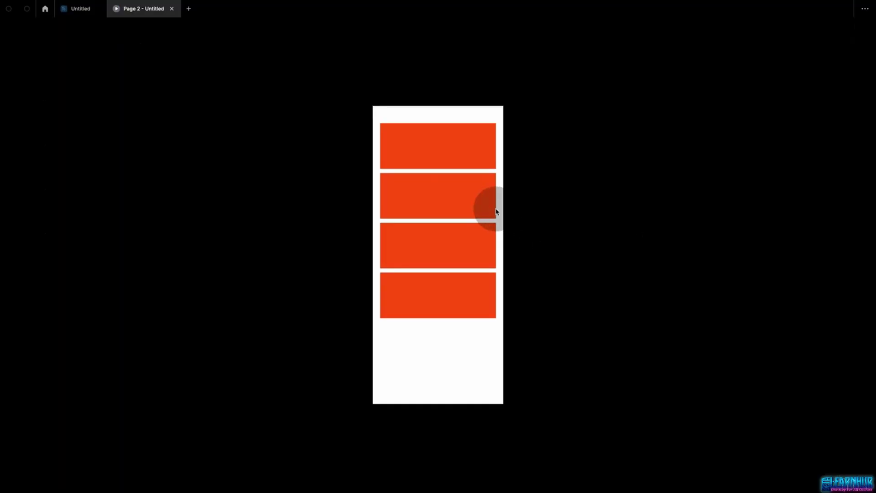
click(467, 206)
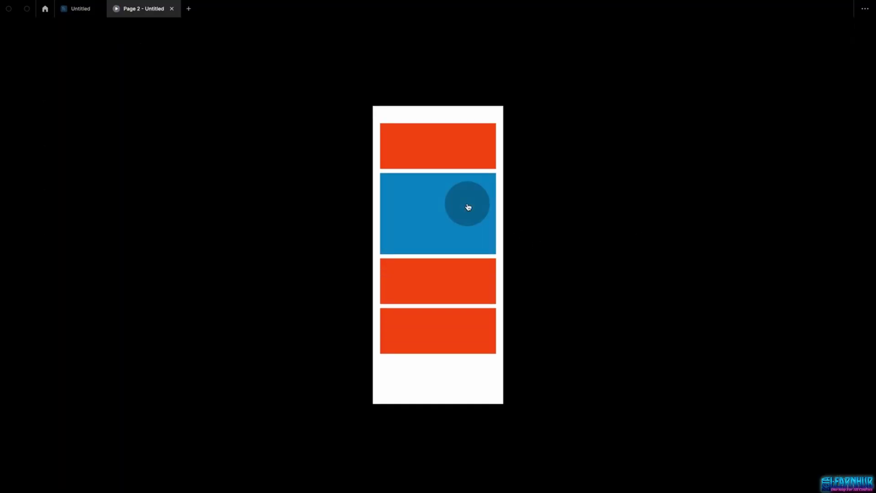
click(468, 207)
click(463, 246)
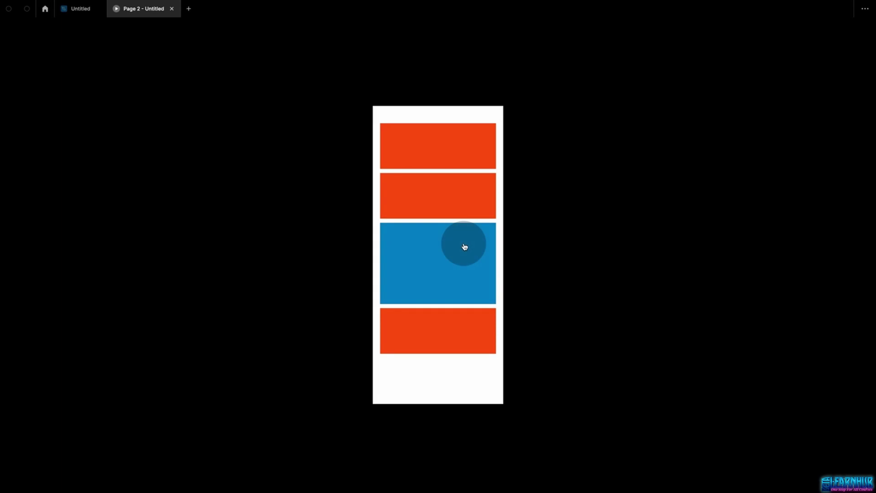
click(464, 247)
click(466, 158)
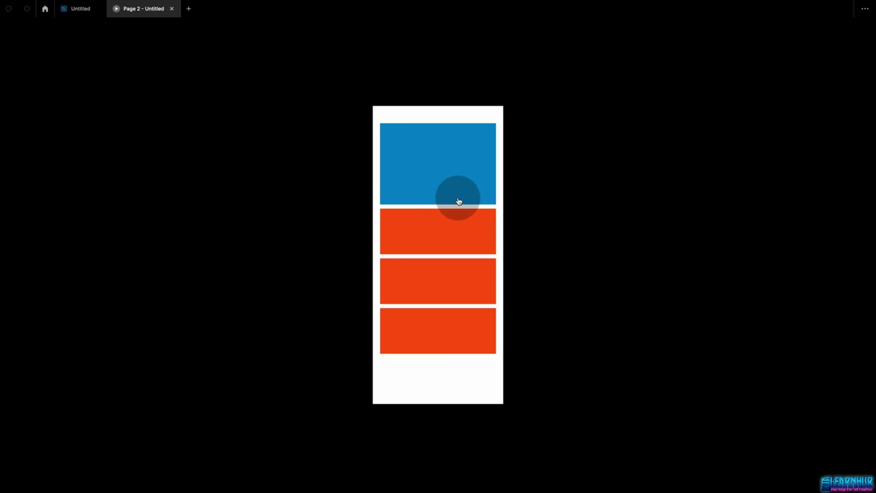
click(450, 281)
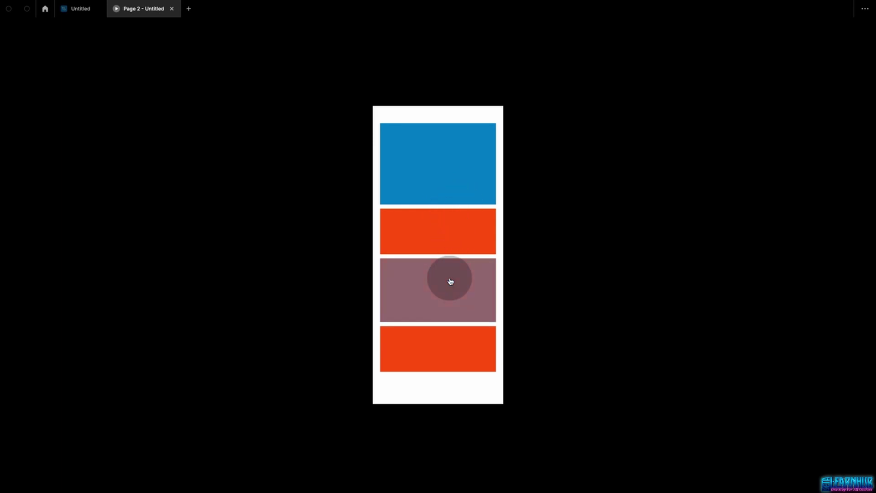
click(449, 274)
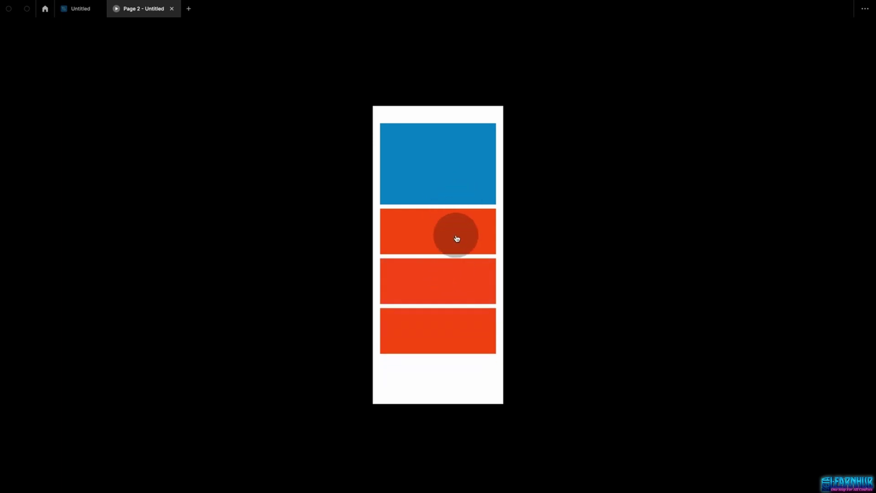
click(456, 237)
click(457, 190)
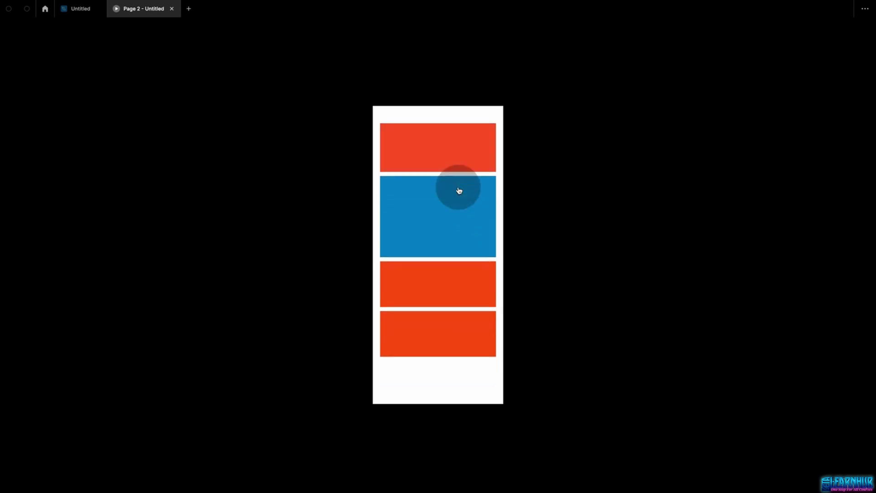
click(439, 336)
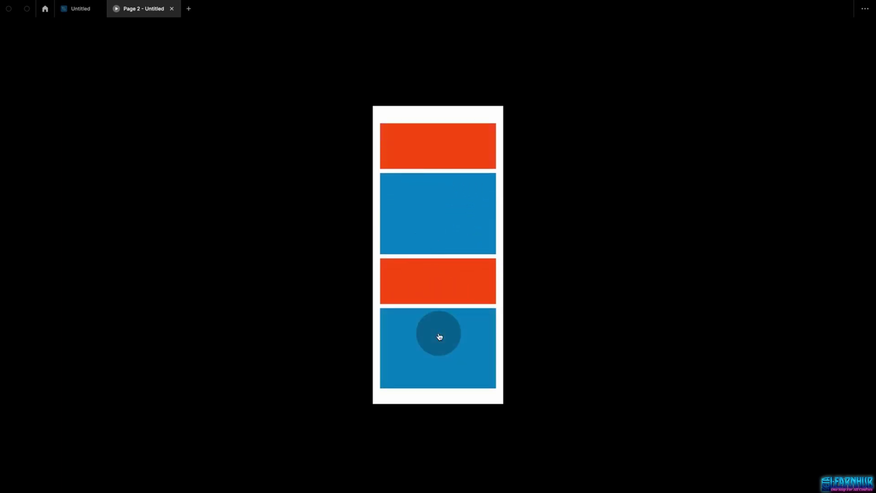
click(440, 333)
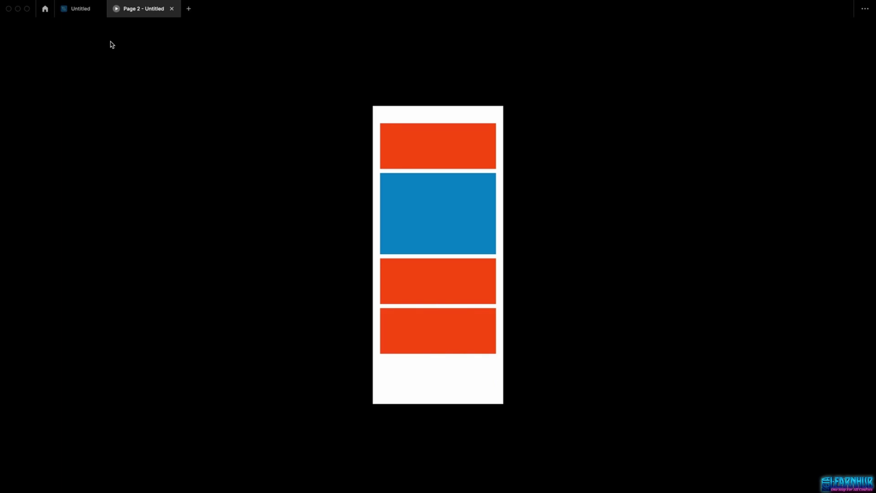
click(80, 9)
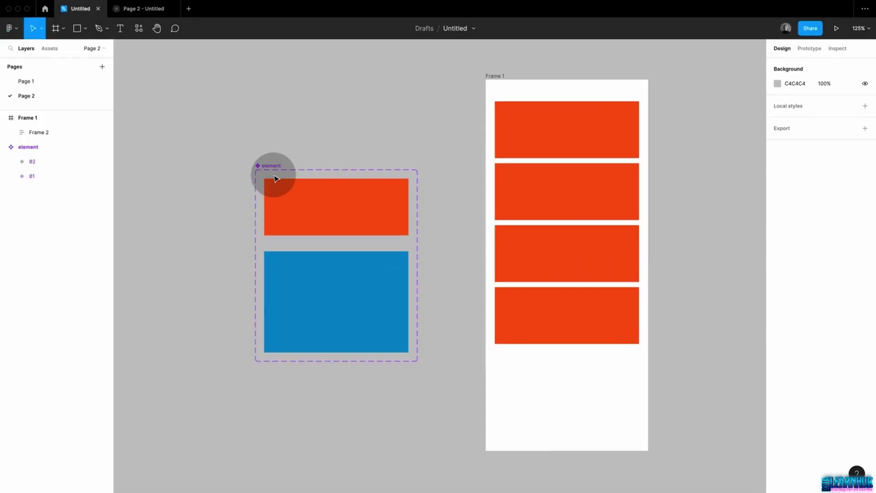
Try to set the height of the element component's blue 02 variant to 0
click(317, 273)
click(327, 275)
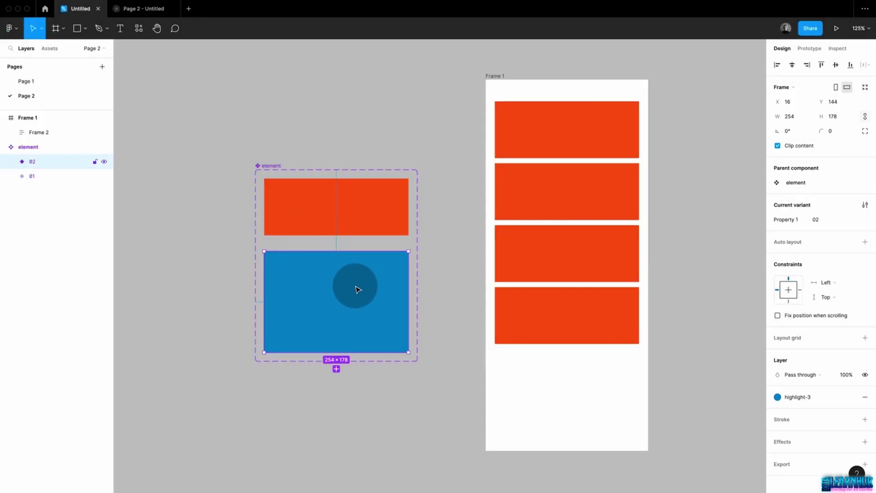
click(837, 118)
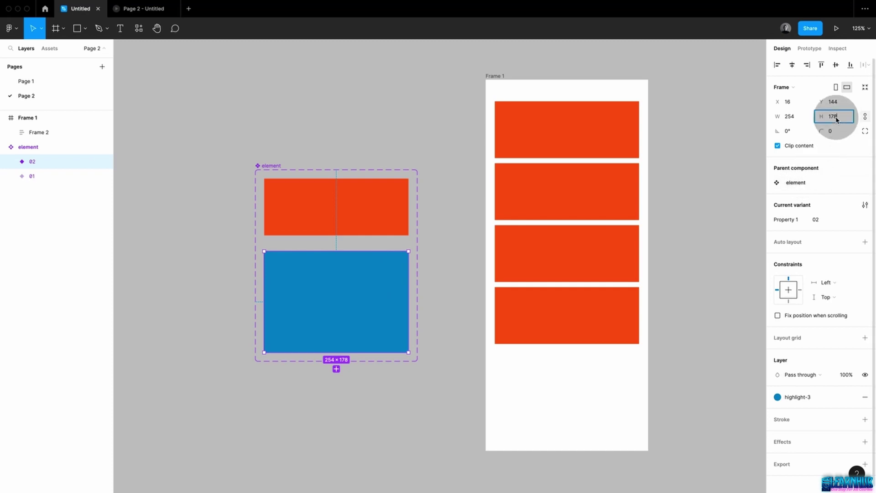
text(0)
key(Return)
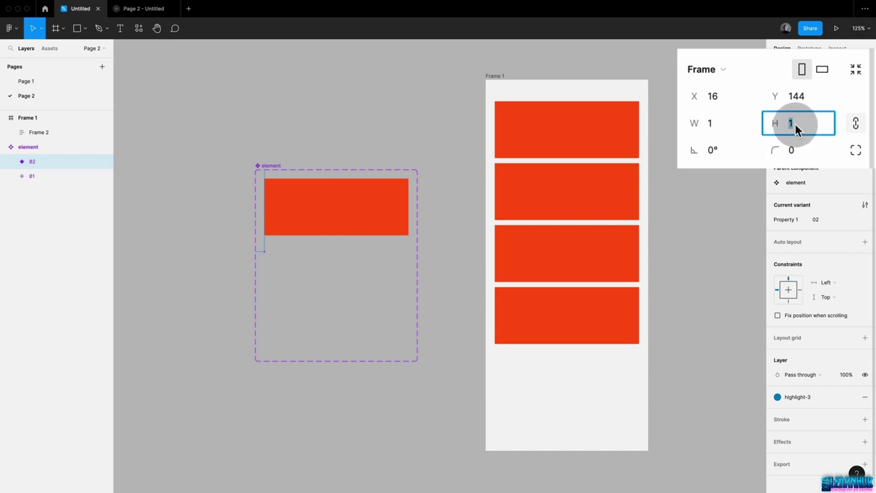
Set the height of the element component's 02 variant to 0,004
text(0,004)
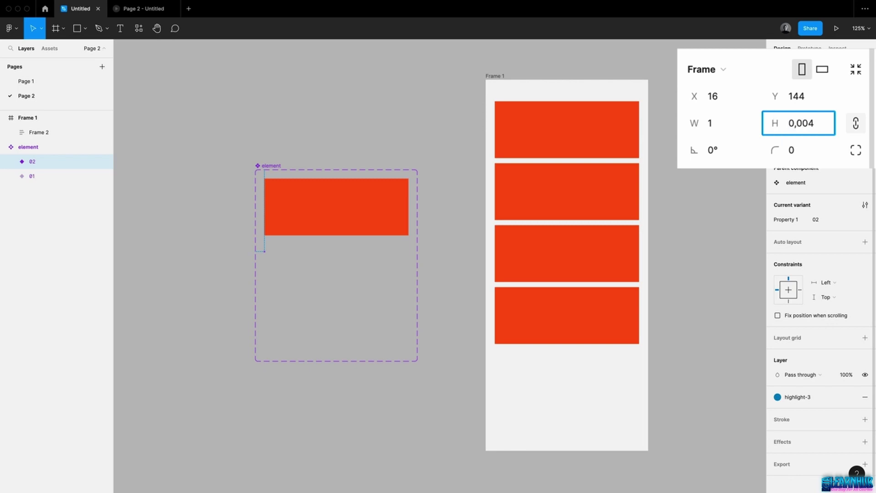
key(Return)
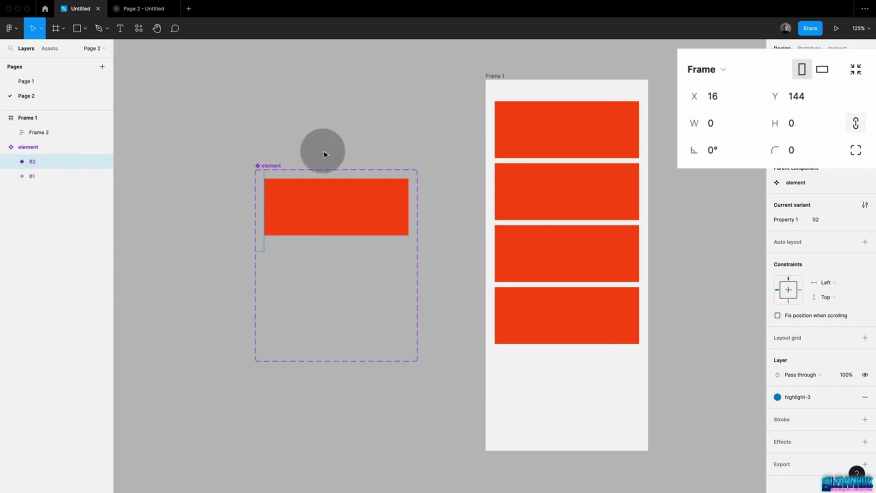
click(350, 154)
Preview Frame 1, test collapsing the red elements one after another and return to the design file
click(492, 76)
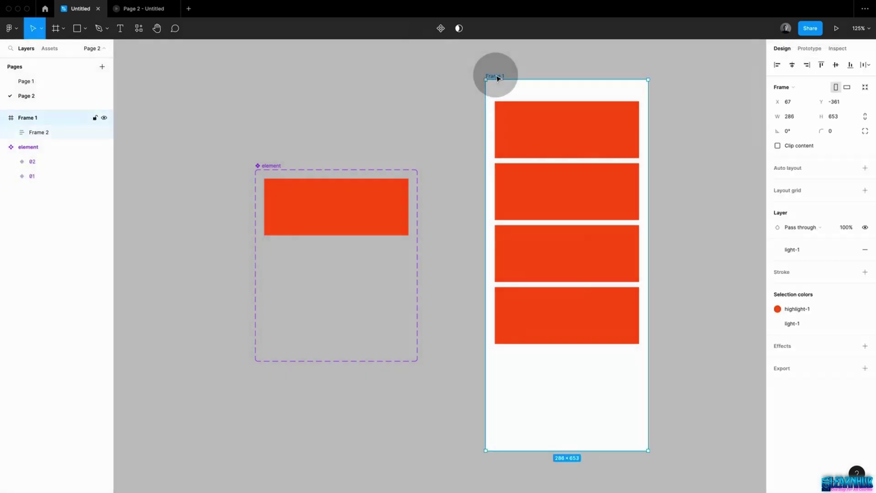
click(838, 28)
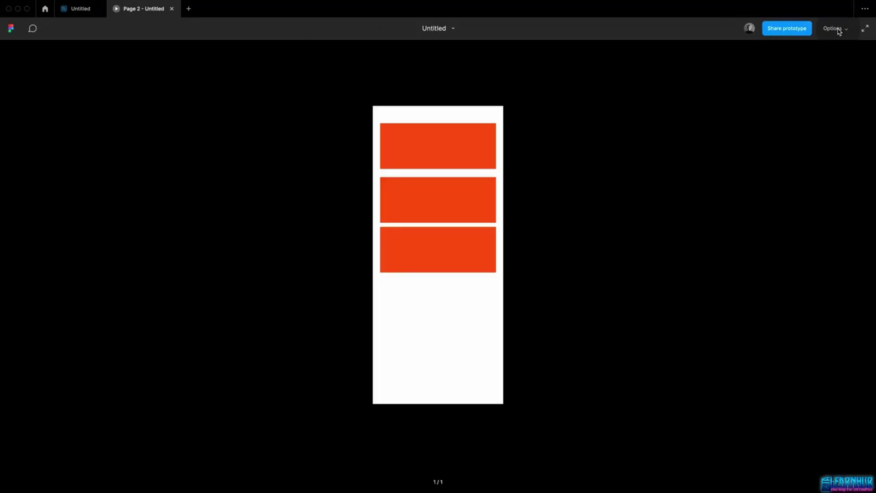
click(477, 205)
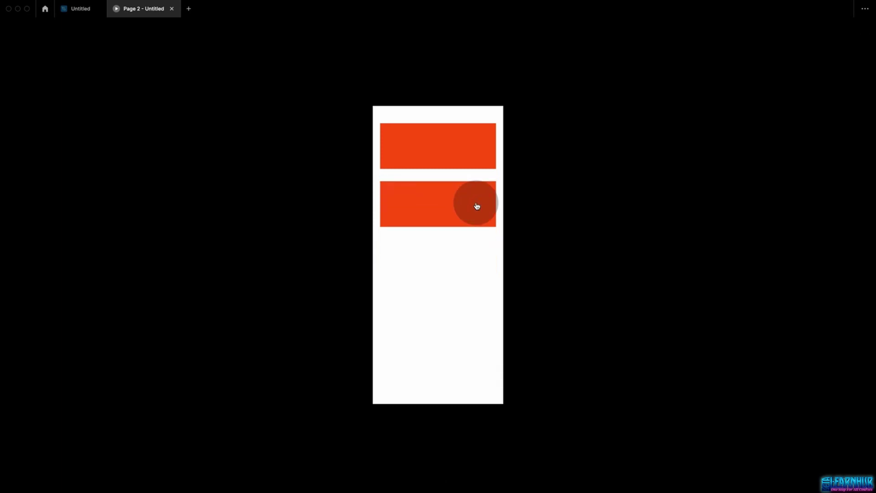
click(477, 205)
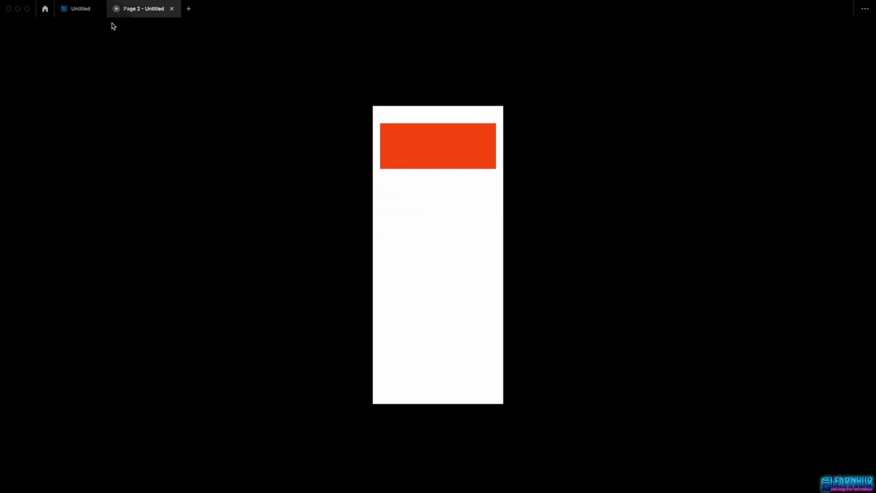
click(84, 13)
click(137, 8)
click(79, 10)
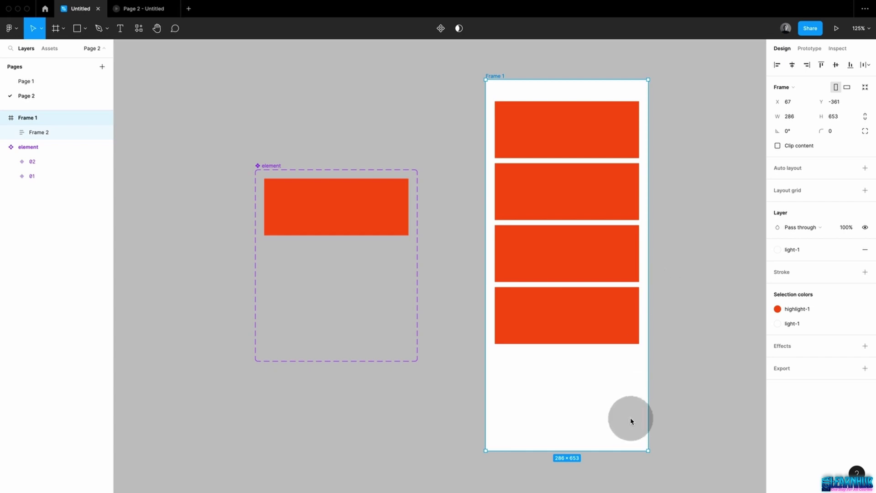
Draw a 34 × 34 circle in Frame 1's lower-right corner and place a duplicate of the whole frame beside it
key(o)
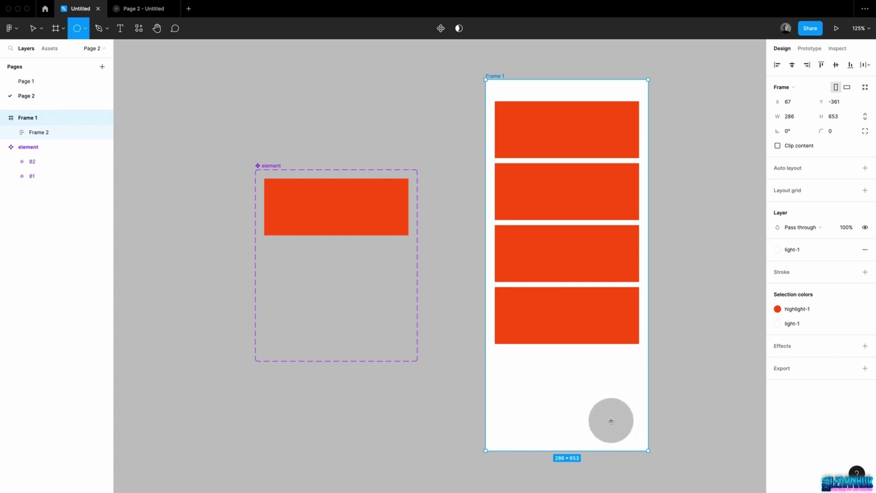
mouse_move(625, 415)
mouse_down()
mouse_move(644, 434)
mouse_move(633, 431)
mouse_up()
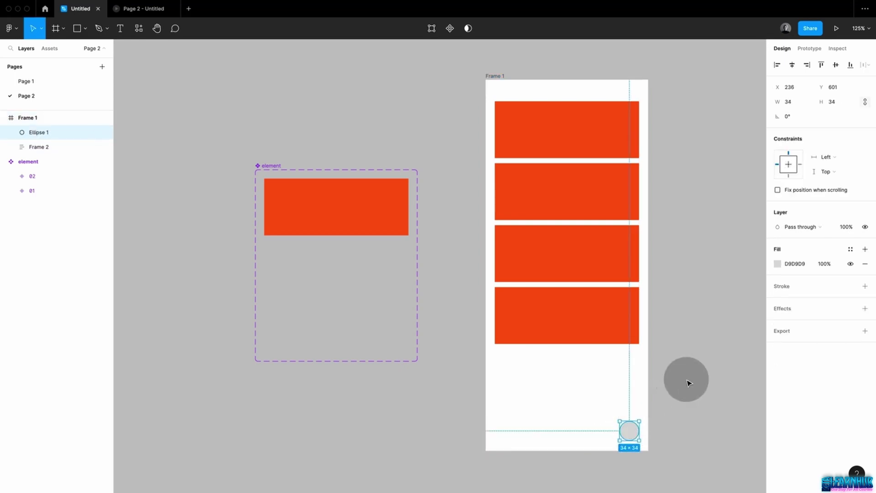
scroll(689, 382, right, 4)
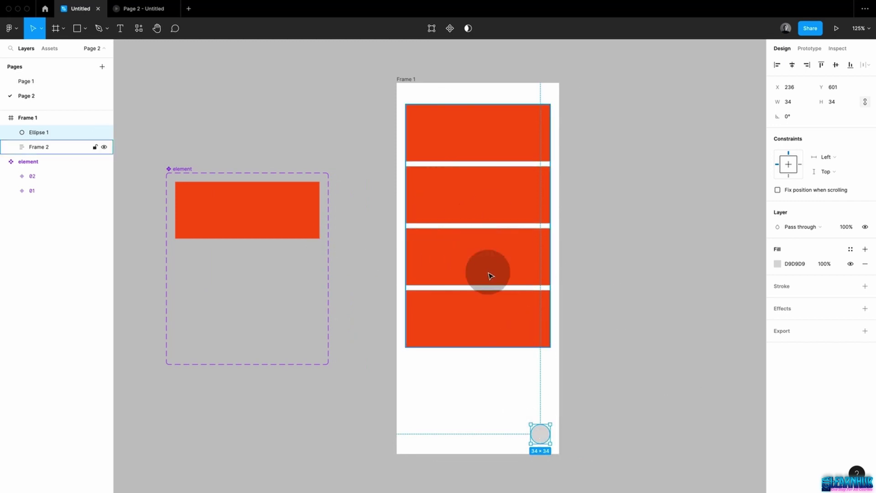
click(405, 79)
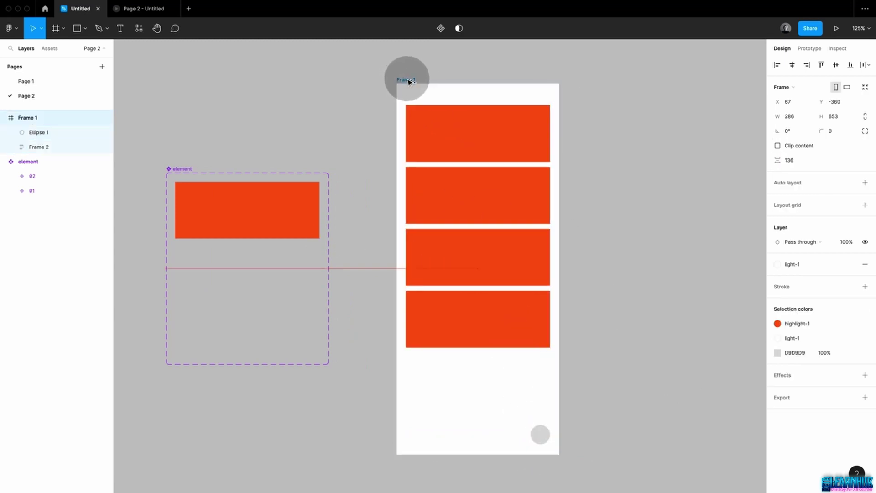
drag(405, 78, 606, 74)
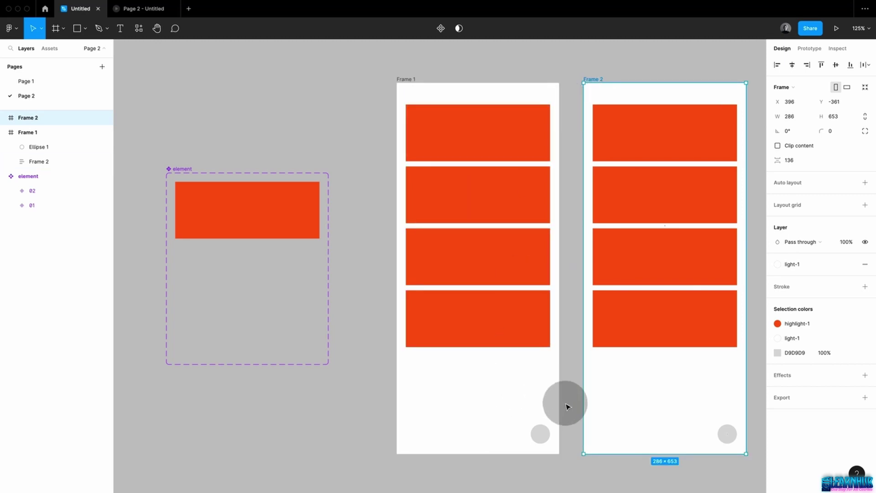
Link Frame 1's circle to Frame 2 with an on-click Navigate to interaction using Smart animate, Ease out, 300ms
click(543, 437)
click(810, 48)
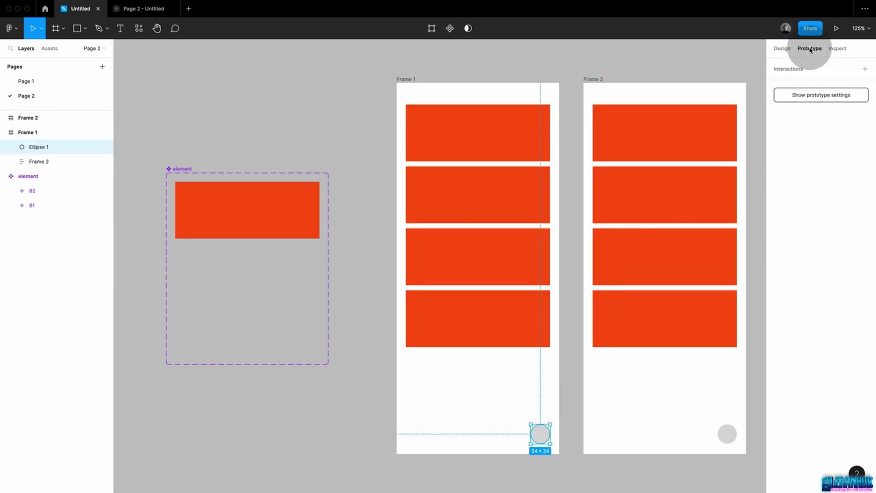
drag(551, 433, 656, 425)
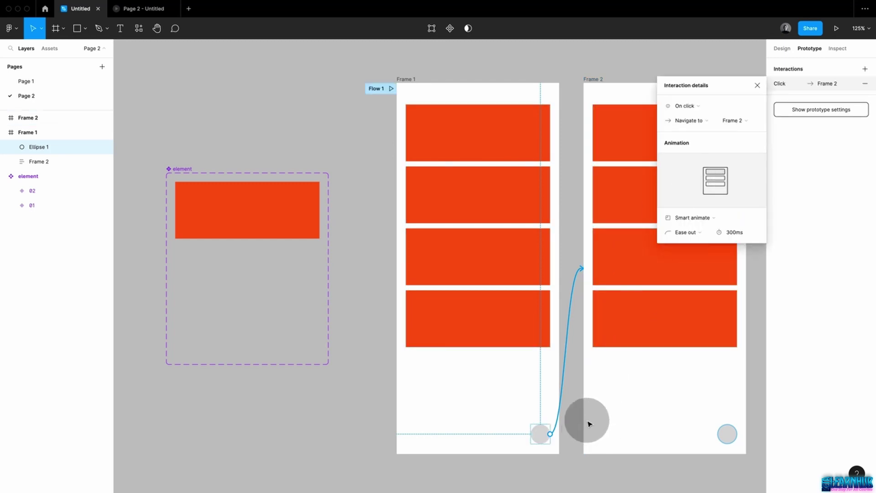
click(576, 204)
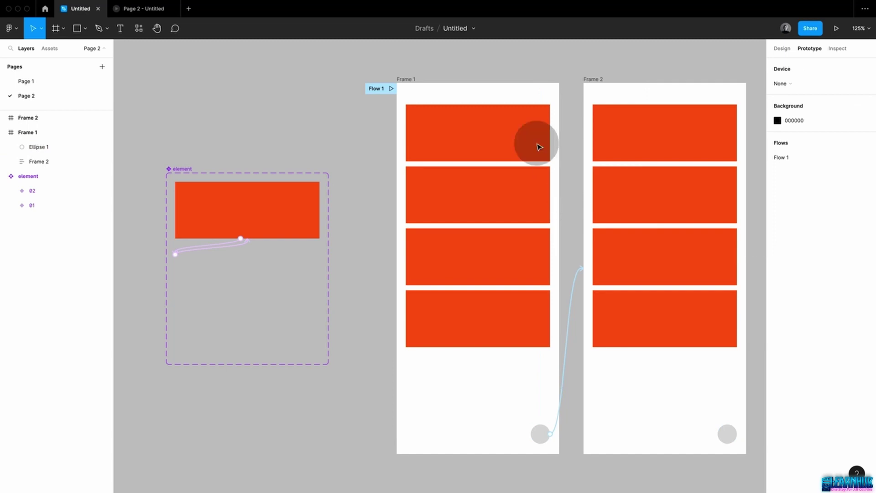
Preview Frame 1, collapse several red elements and test the grey circle's navigation to the duplicated frame
click(411, 79)
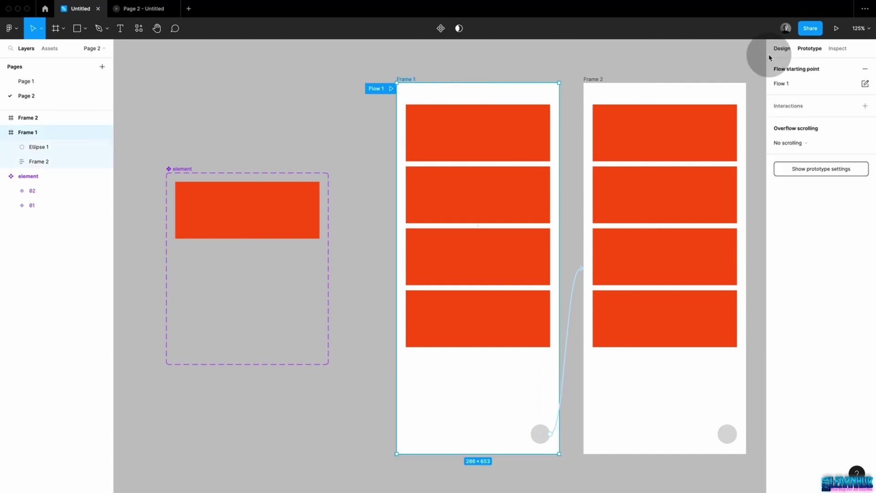
click(836, 28)
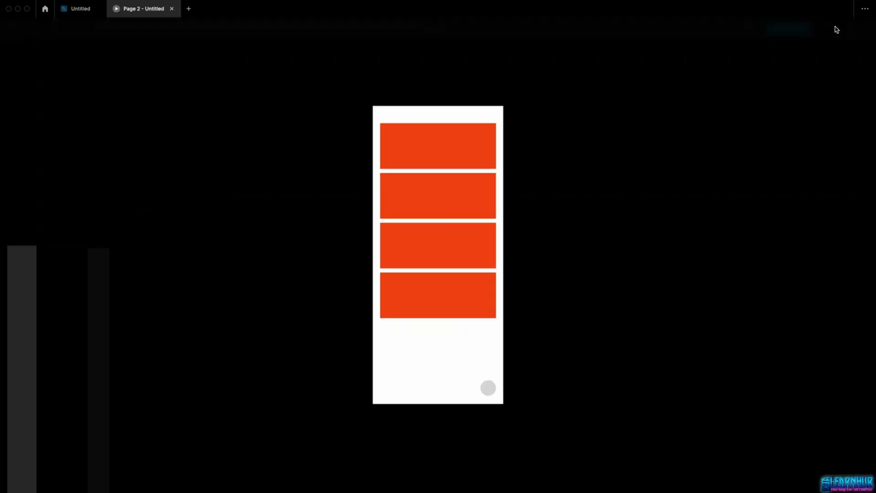
click(475, 205)
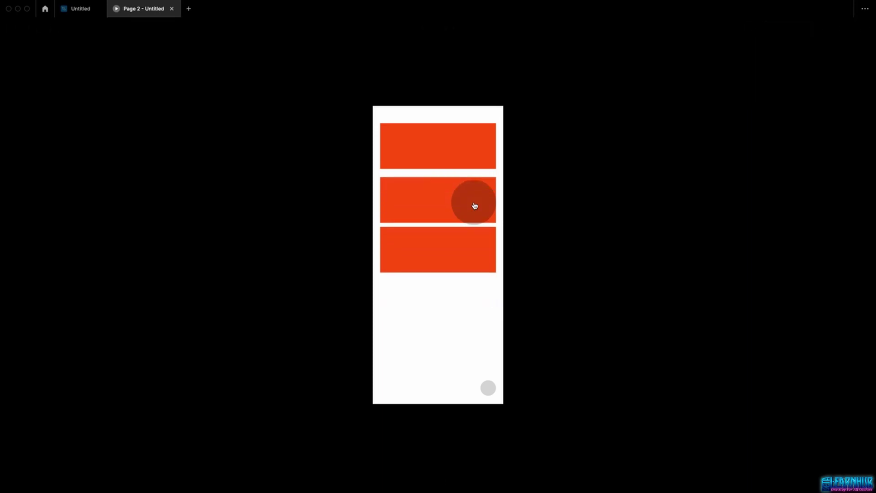
click(475, 205)
click(489, 389)
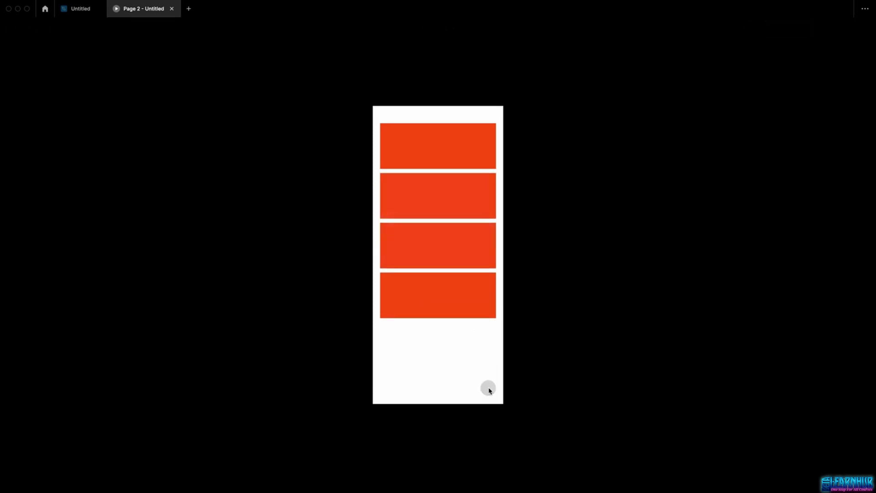
click(454, 302)
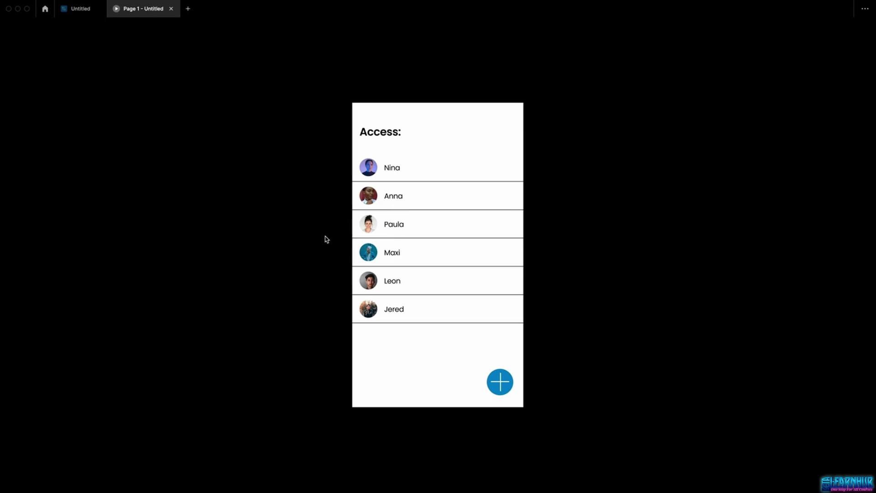
Test the Access list prototype by swiping two member rows open and deleting them, and return to the Page 1 design
drag(515, 201, 430, 197)
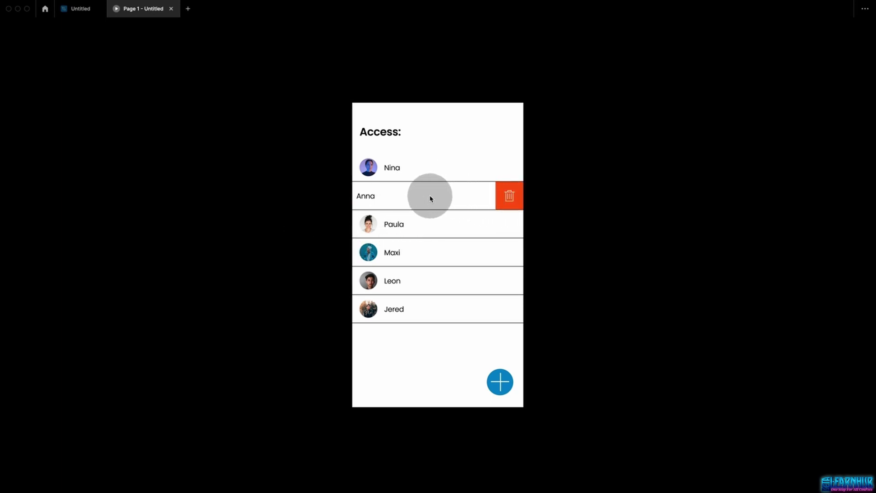
click(510, 197)
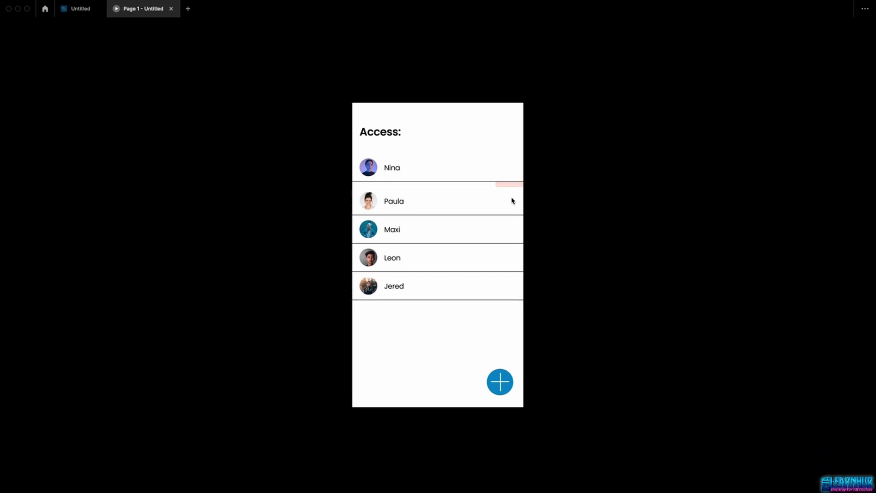
drag(516, 224, 418, 227)
click(510, 225)
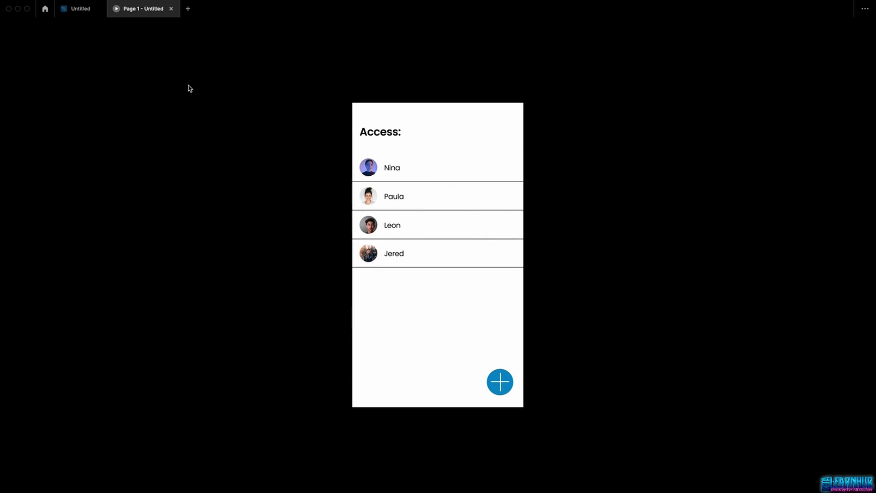
click(81, 11)
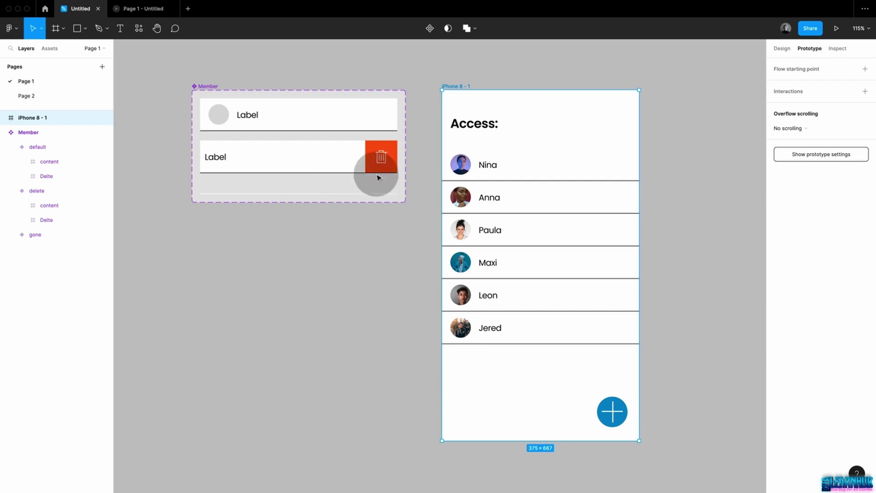
Examine the Member component's default variant, temporarily hiding its content layer to reveal the delete button underneath
click(268, 119)
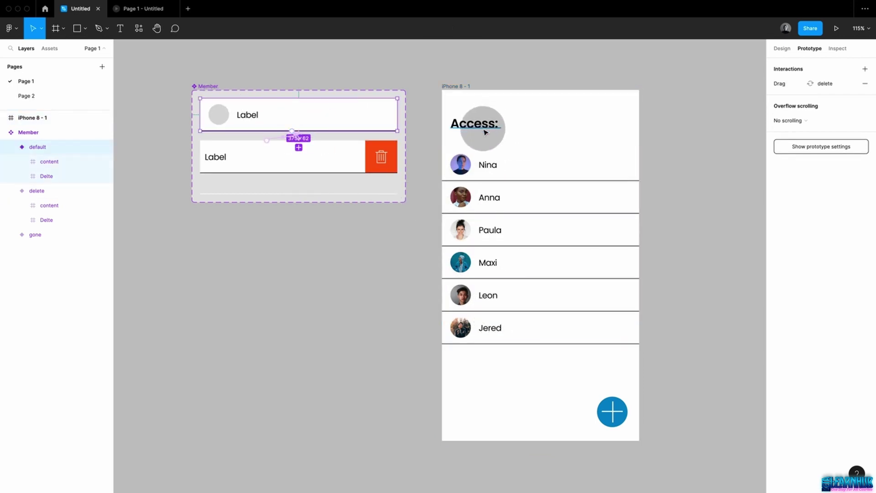
scroll(265, 123, up, 5)
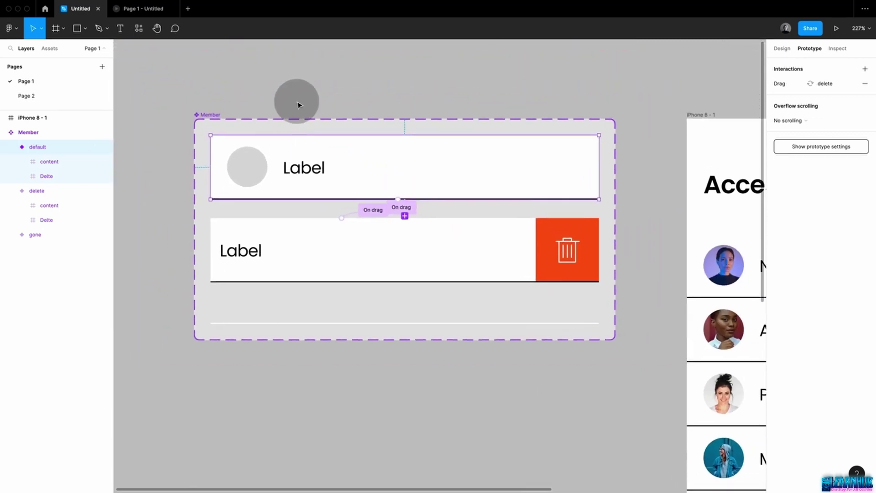
click(299, 106)
click(328, 170)
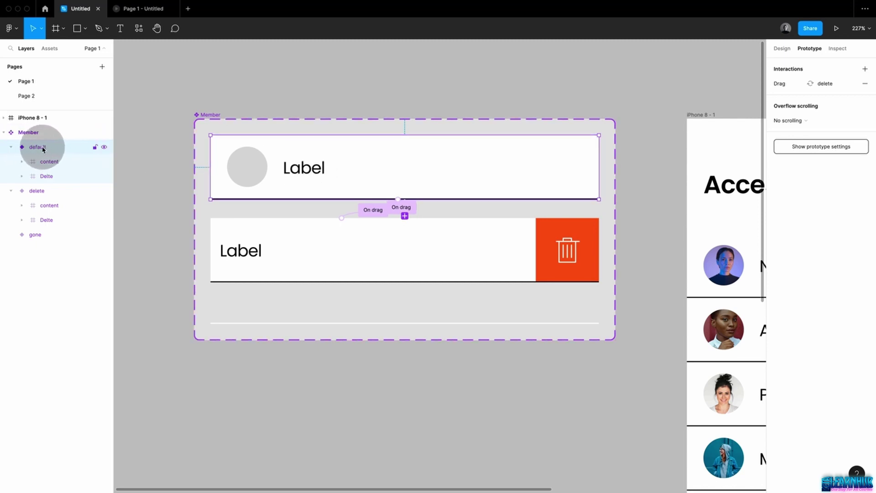
click(51, 177)
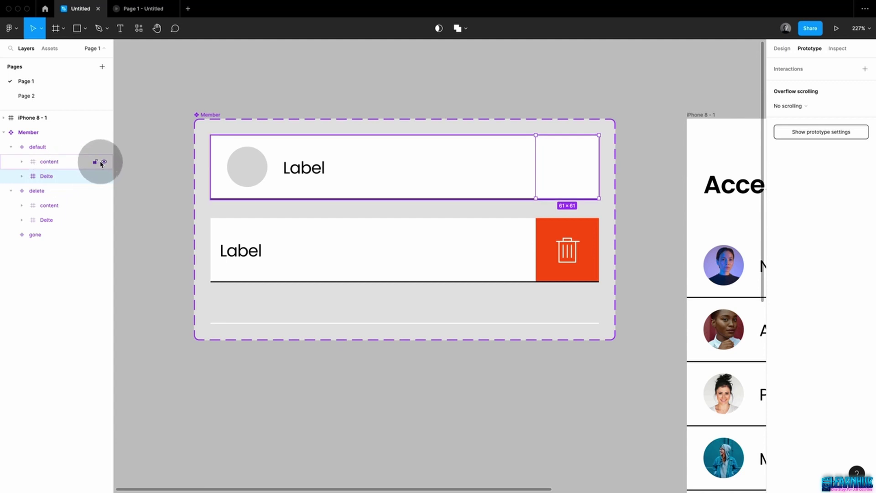
click(104, 162)
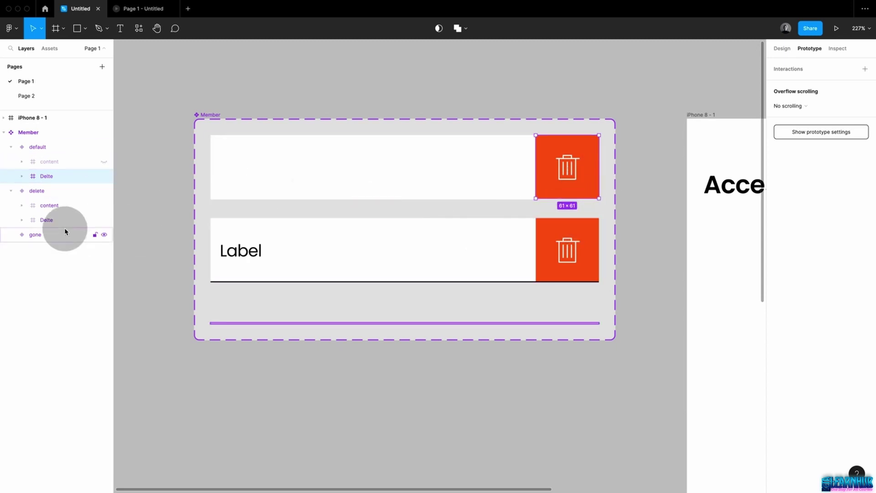
click(104, 161)
Examine the delete variant's shifted content layer and the on-drag interactions between the default and delete variants
click(72, 191)
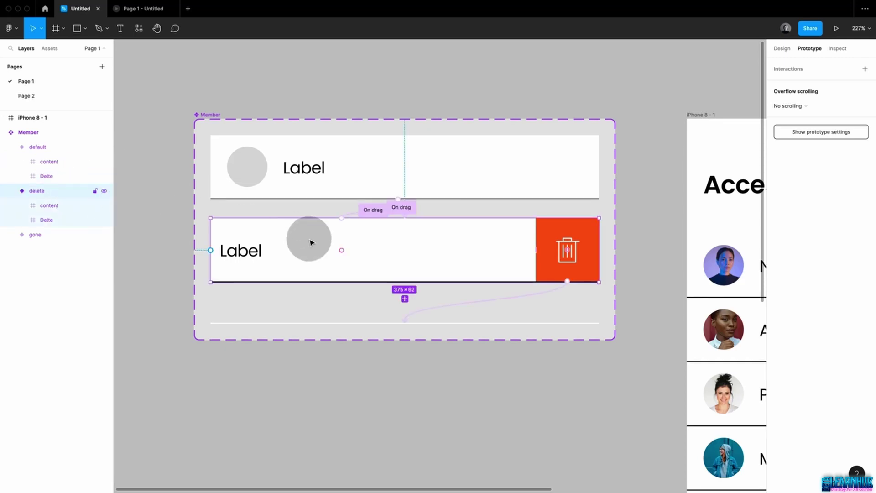
drag(311, 243, 375, 249)
click(446, 192)
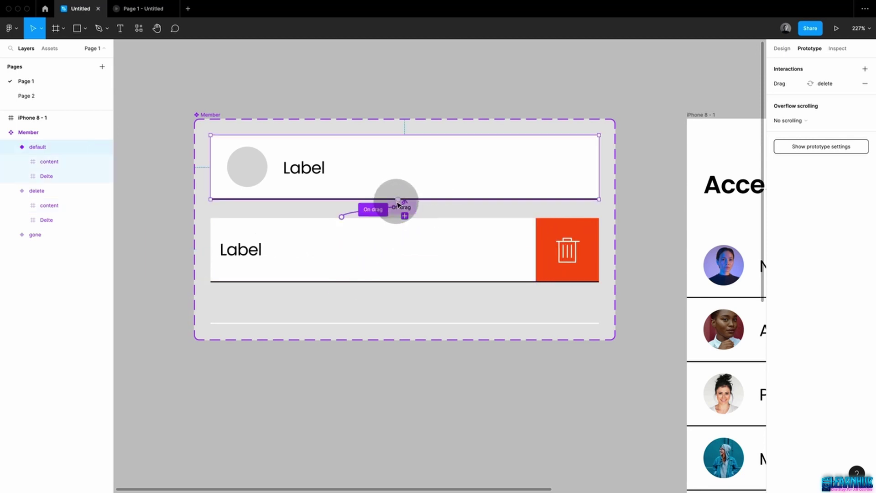
click(375, 209)
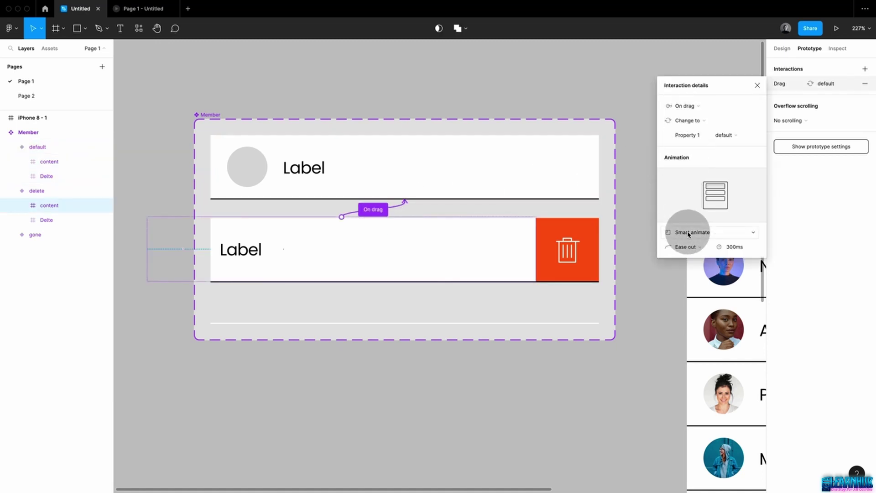
Inspect the trash button's click interaction in the delete variant and the gone variant's dimensions
click(563, 248)
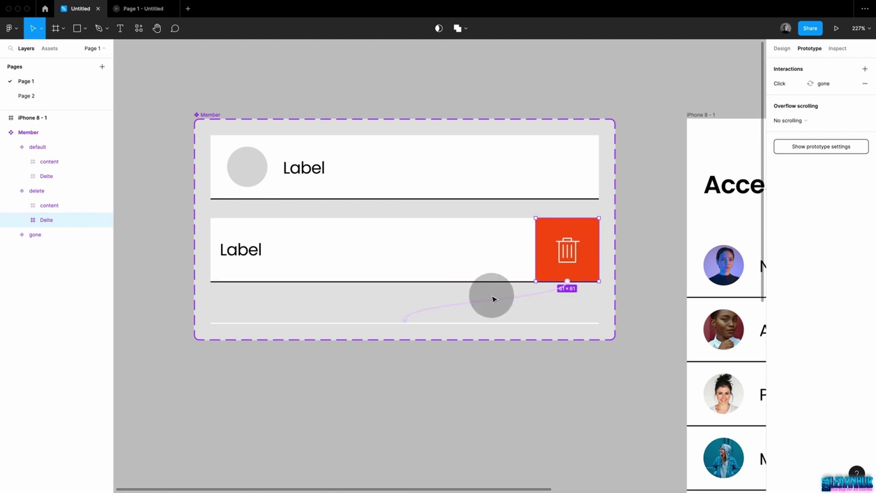
click(417, 323)
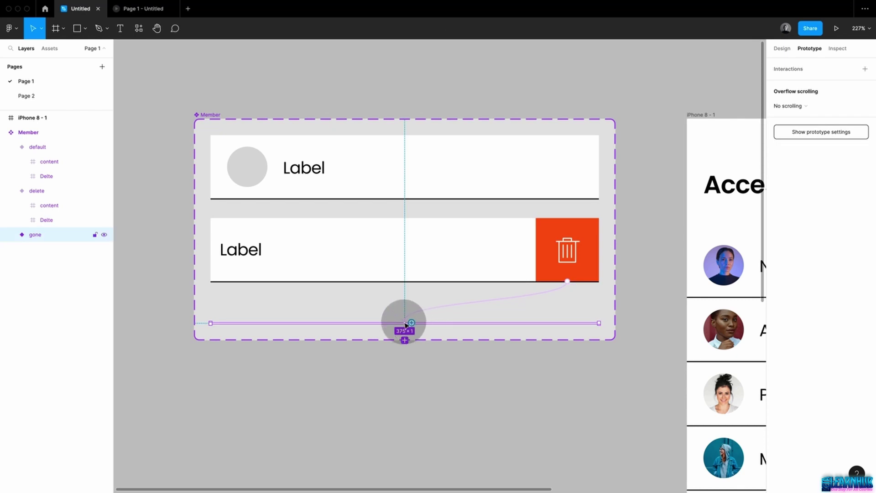
click(782, 48)
click(830, 123)
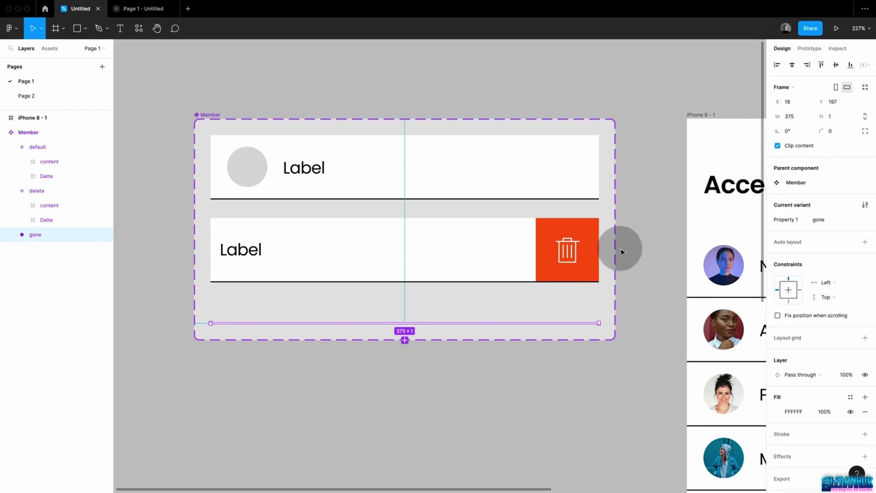
Examine the auto layout frame holding the member rows in iPhone 8 - 1, and the second row's Member instance
click(635, 256)
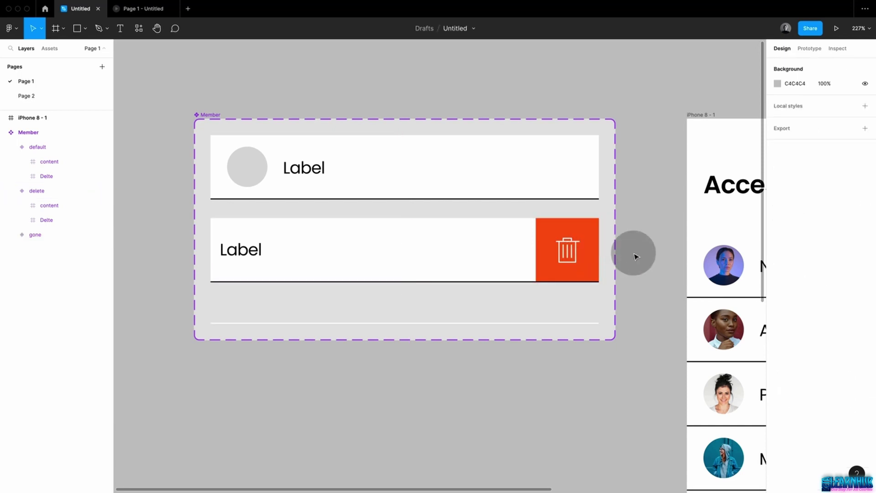
scroll(635, 256, down, 5)
scroll(636, 258, right, 5)
click(635, 264)
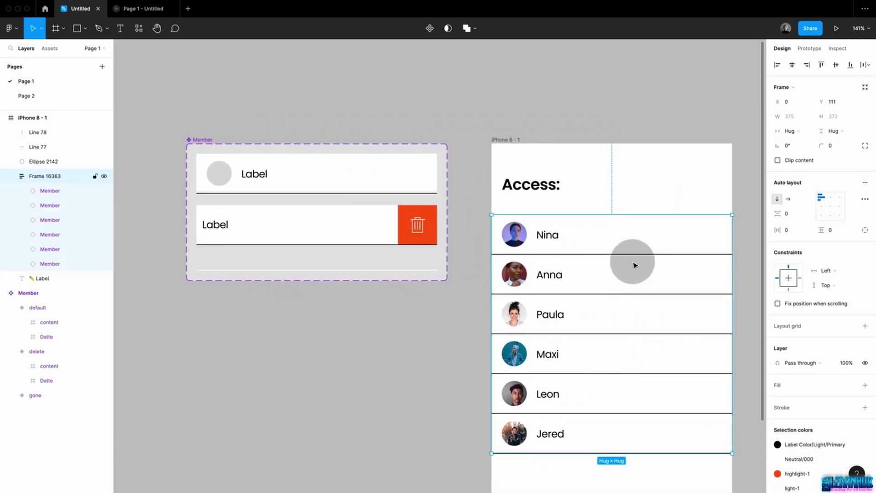
scroll(634, 262, down, 1)
scroll(634, 263, right, 3)
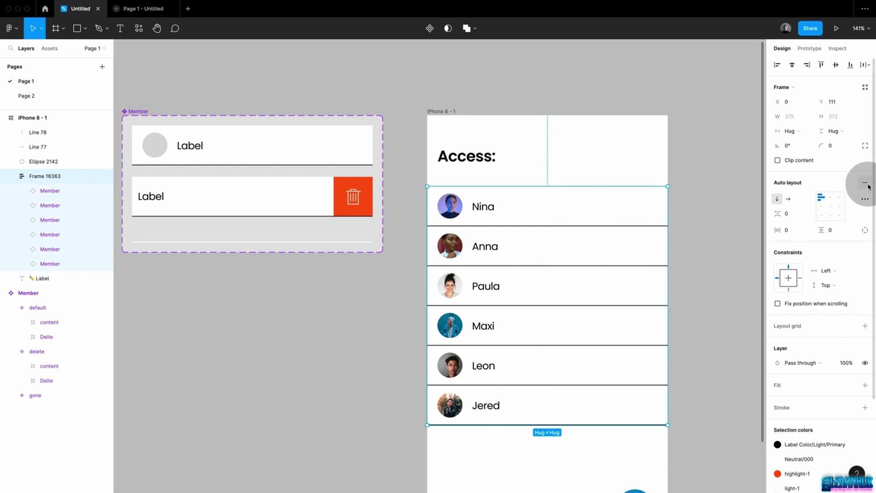
click(647, 249)
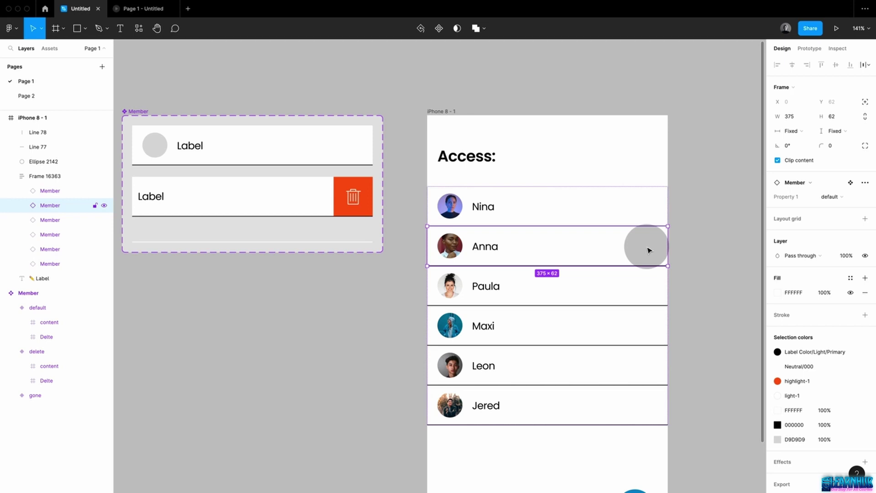
click(688, 225)
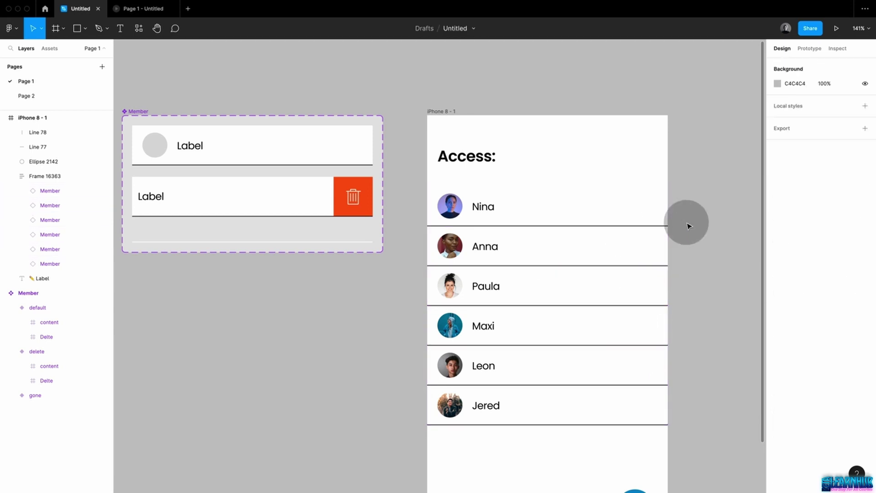
Preview the Access list prototype, deleting the third member row and swiping another row open to delete it too
key(super+alt+Return)
mouse_move(499, 227)
mouse_down()
mouse_move(512, 228)
mouse_move(489, 230)
mouse_up()
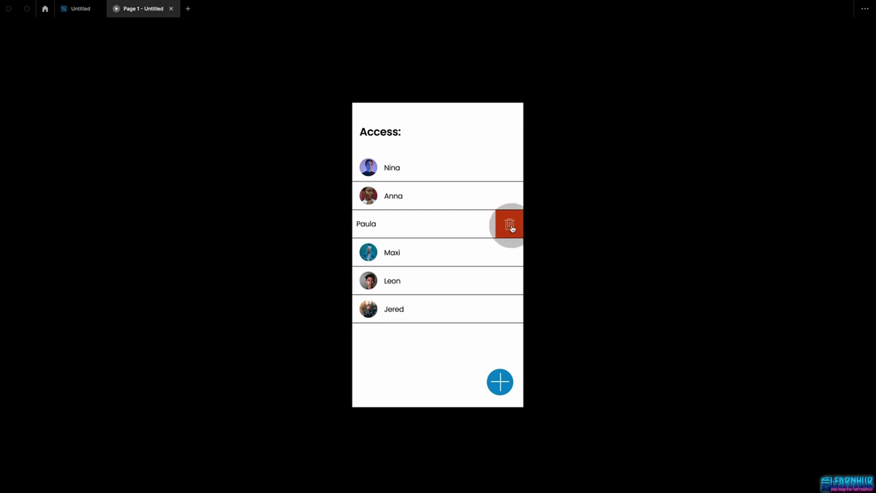
click(512, 228)
drag(512, 253, 433, 256)
click(510, 253)
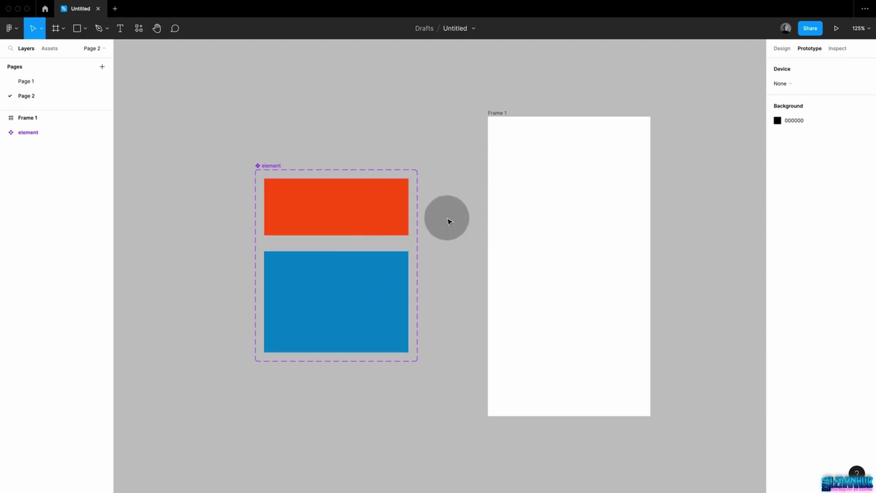
Place four evenly spaced instances of the red element variant in a vertical stack inside Frame 1
click(369, 211)
drag(369, 211, 601, 290)
key(super+d)
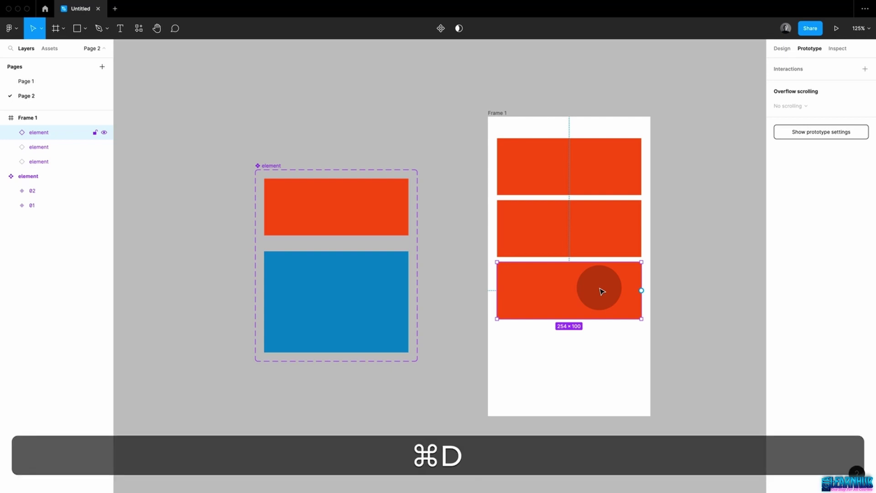
click(680, 319)
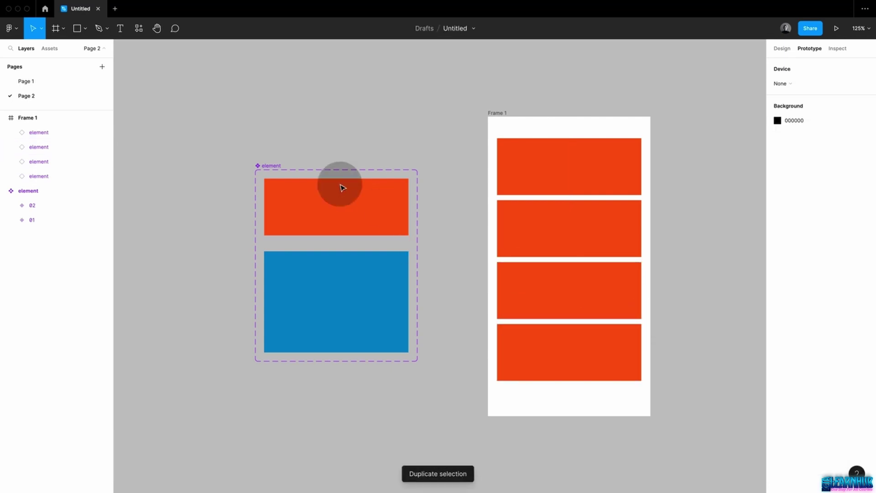
Connect element variants 01 and 02 in both directions with on-click Change to interactions using Smart animate, Ease out, 300ms
click(269, 165)
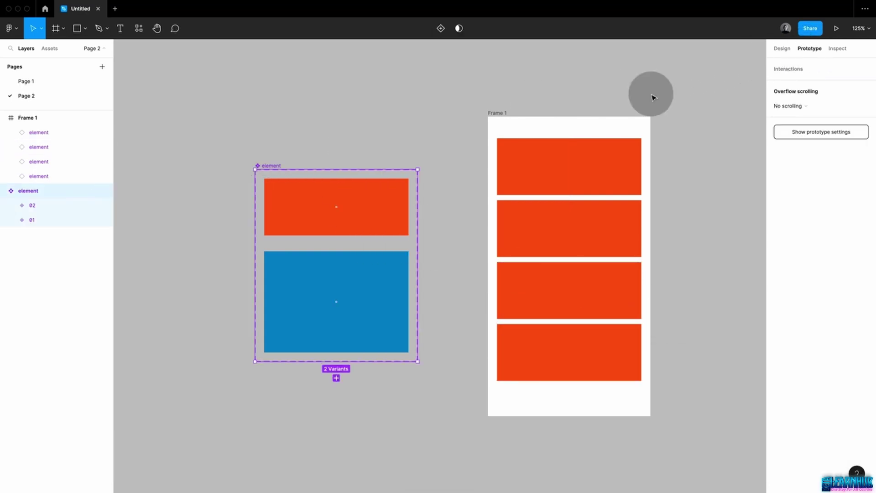
click(335, 227)
drag(336, 236, 338, 255)
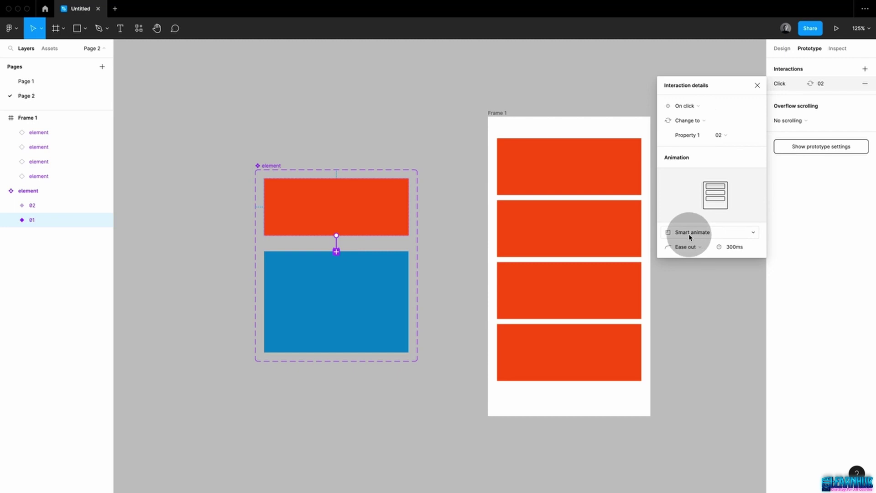
click(438, 274)
click(402, 277)
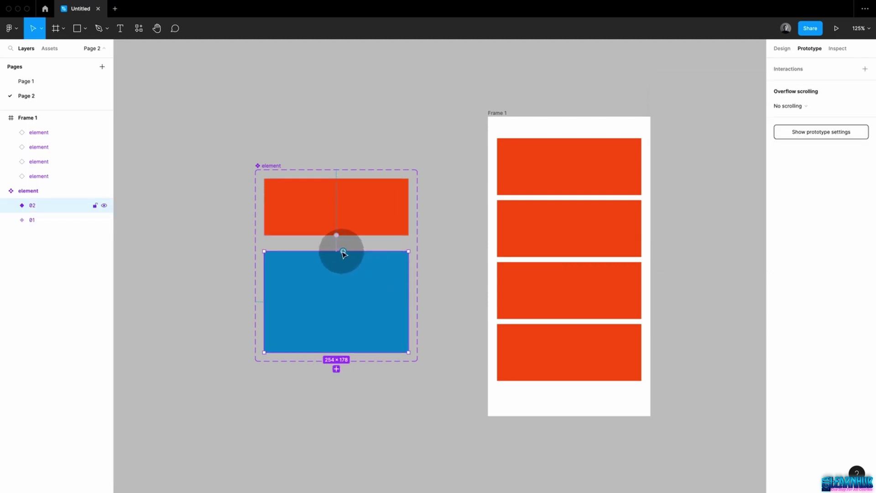
drag(346, 232, 344, 229)
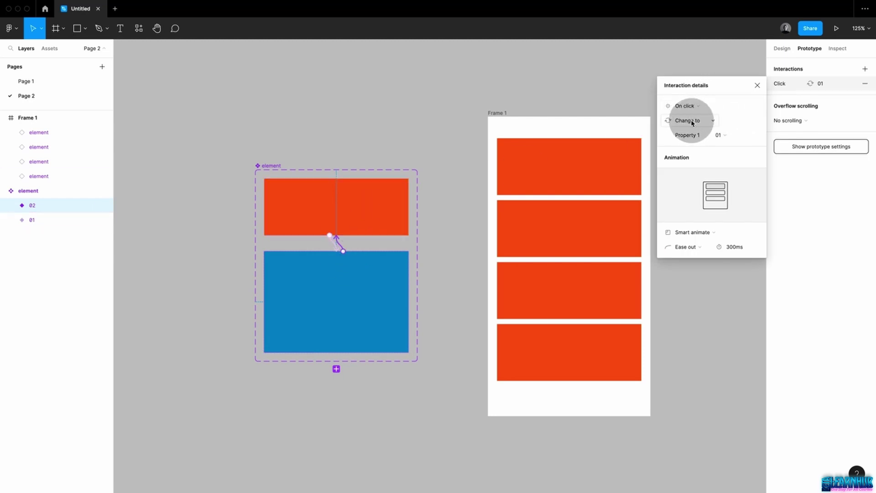
click(677, 280)
Preview Frame 1 and test toggling the second, third and fourth elements between their red and blue variants
click(499, 118)
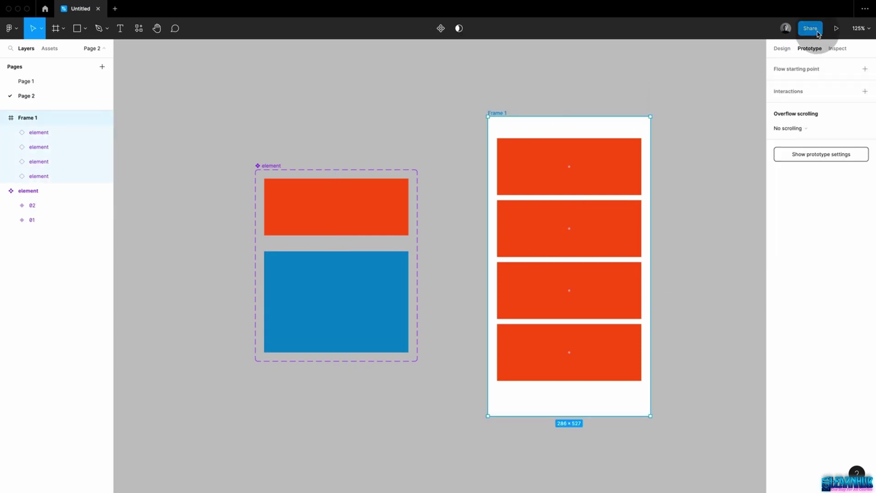
click(836, 29)
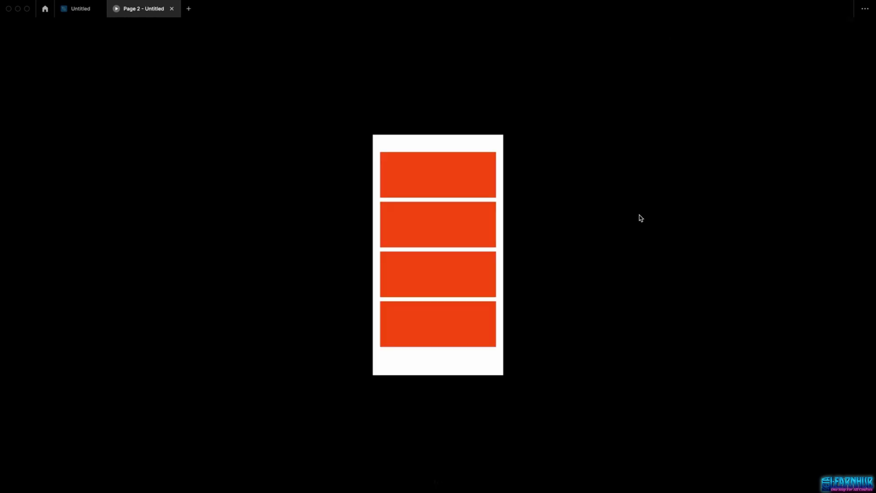
click(470, 234)
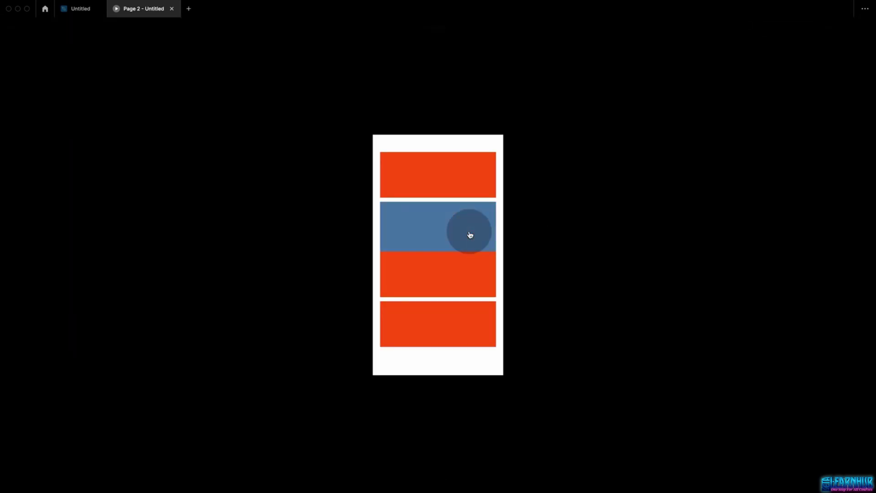
click(446, 320)
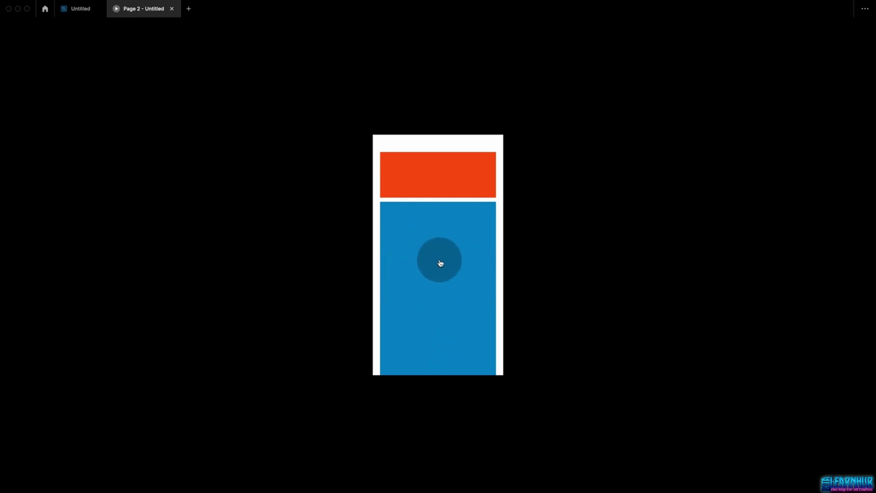
click(440, 269)
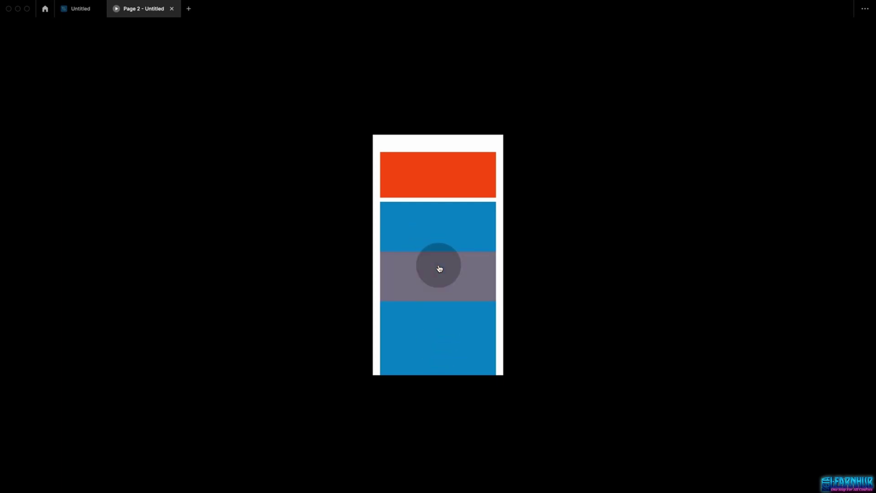
click(459, 236)
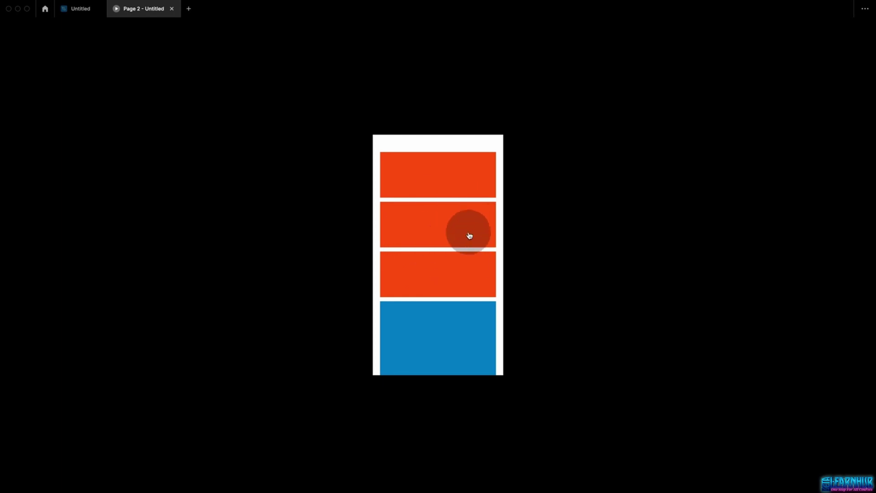
click(206, 174)
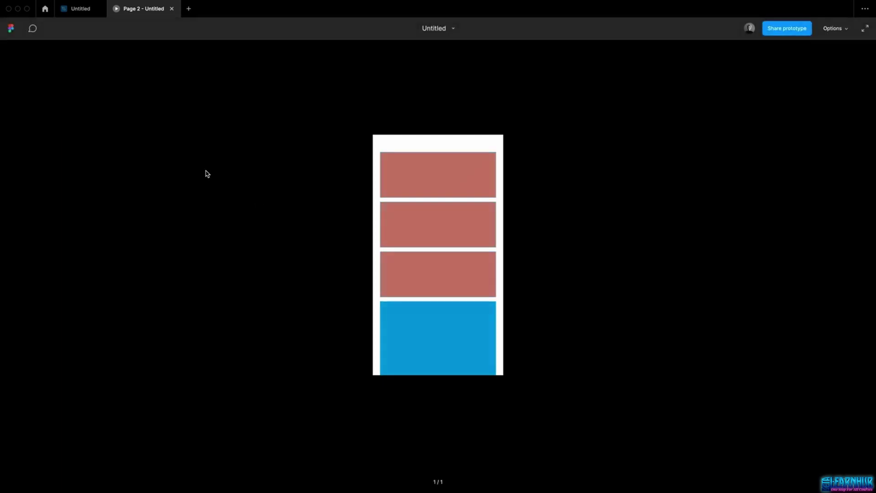
Return to the Page 2 design and wrap the four element instances in Frame 1 in a vertical auto layout frame
click(86, 14)
click(434, 186)
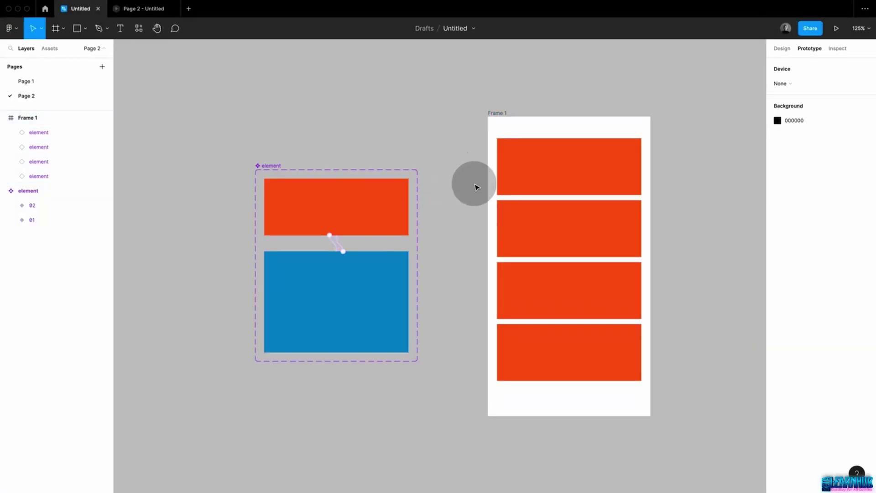
click(509, 229)
click(485, 188)
drag(473, 162, 569, 362)
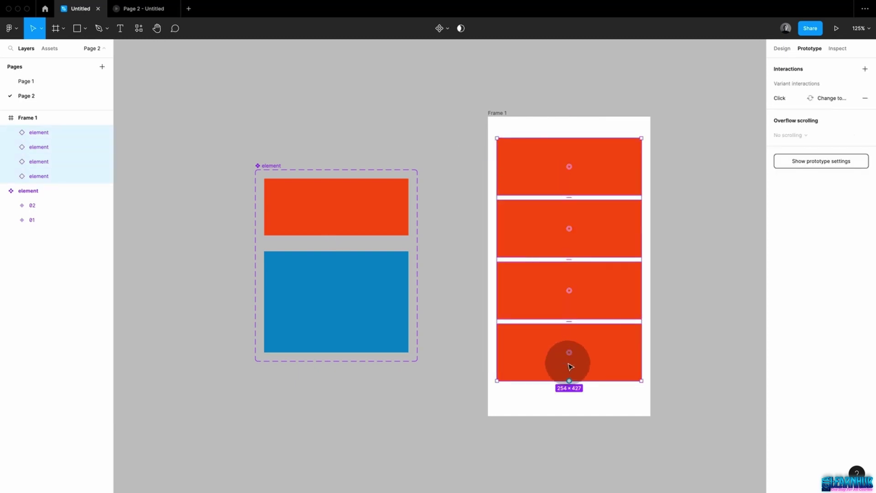
click(781, 48)
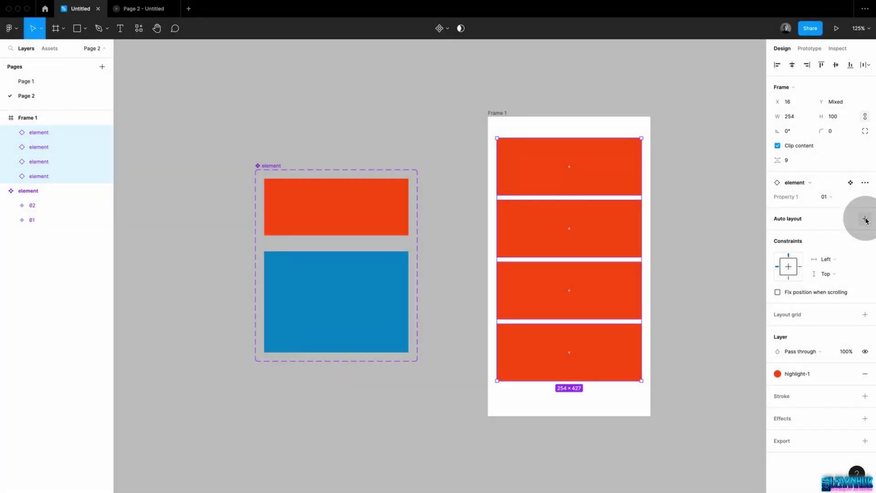
click(864, 219)
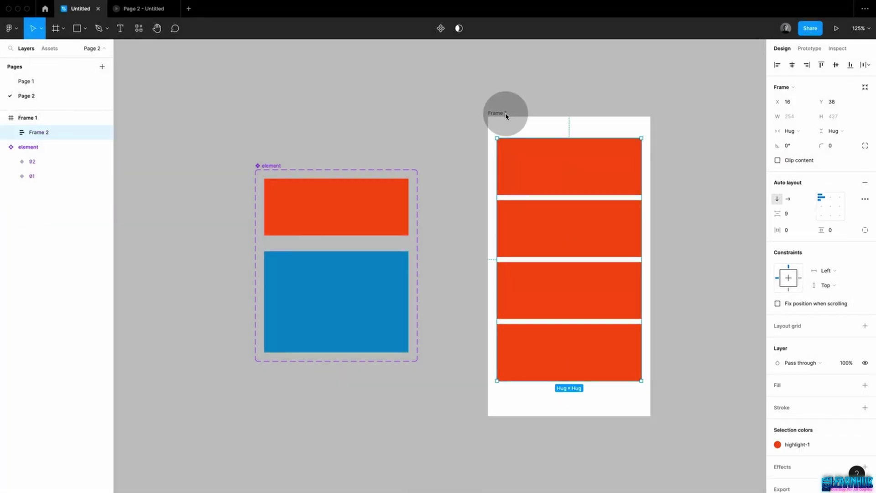
Move Frame 1 higher on the canvas and extend its height downward to 653
drag(502, 112, 500, 76)
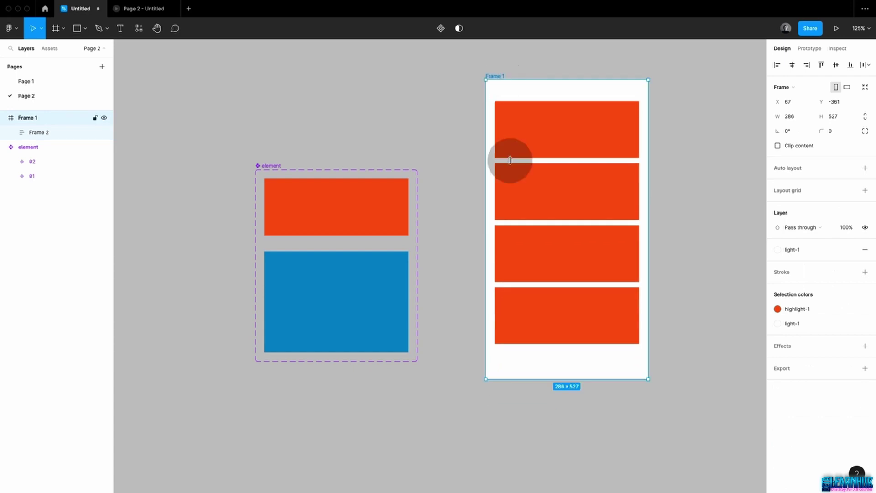
drag(532, 378, 538, 451)
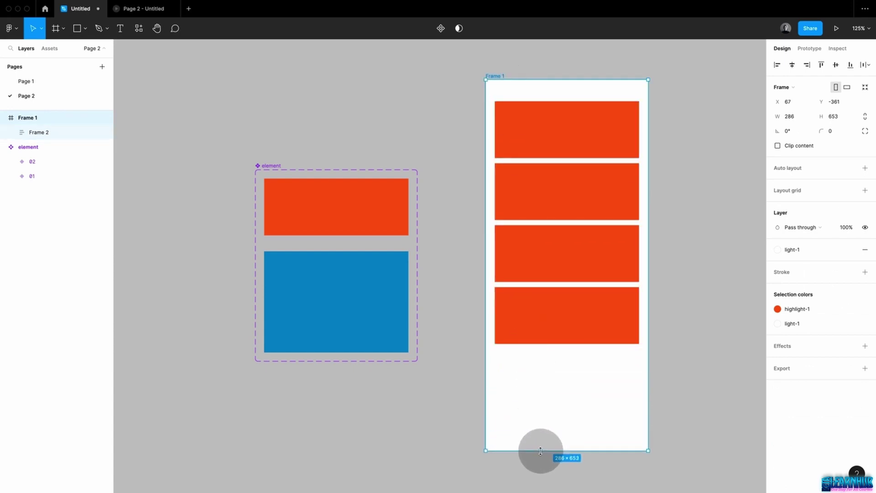
click(669, 366)
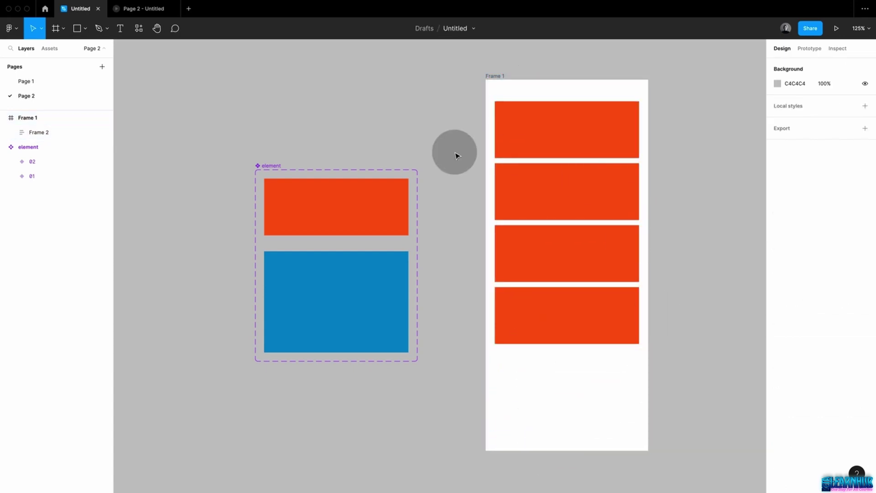
Preview Frame 1 again and toggle the first, second and third elements to test how the auto layout shifts their neighbours
click(837, 30)
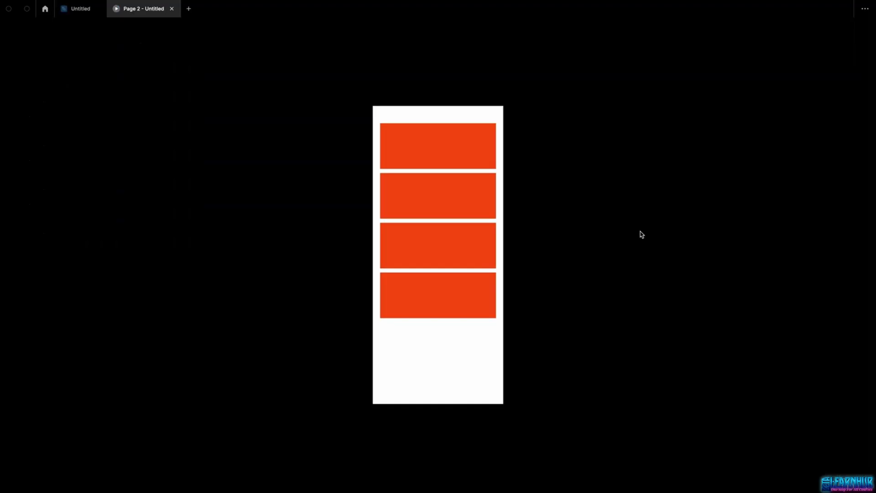
click(469, 206)
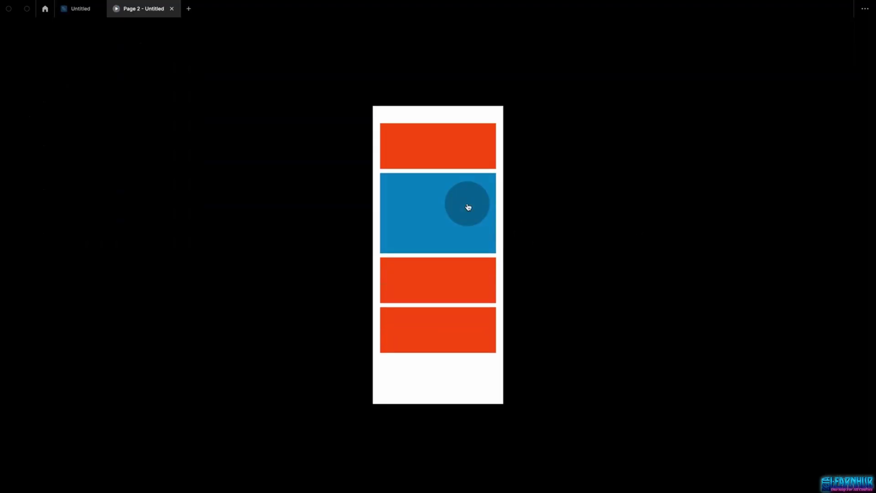
click(468, 207)
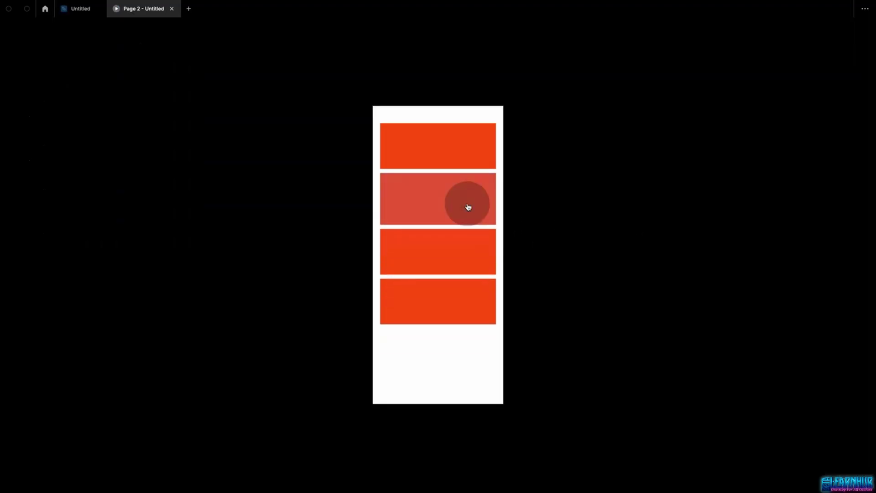
click(464, 245)
click(465, 246)
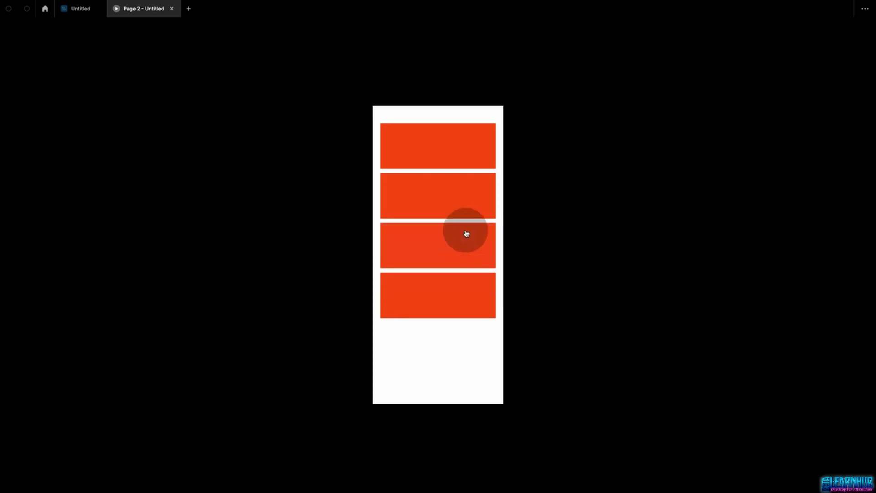
click(466, 158)
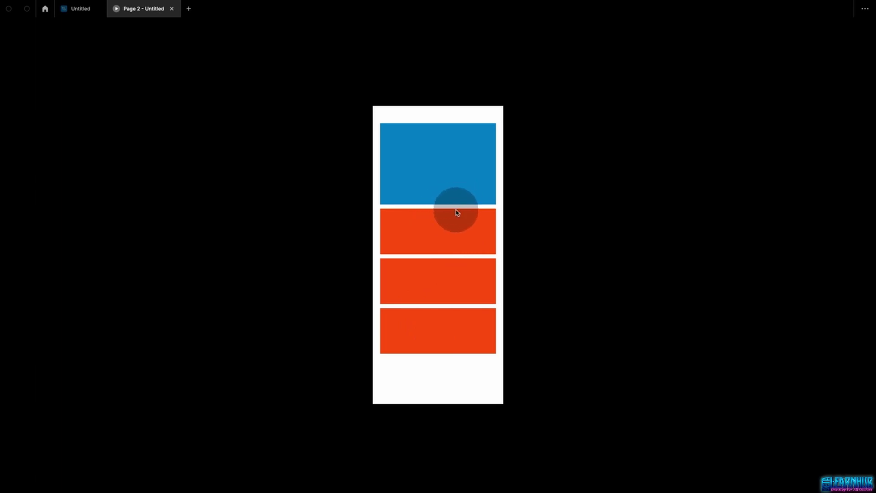
click(449, 281)
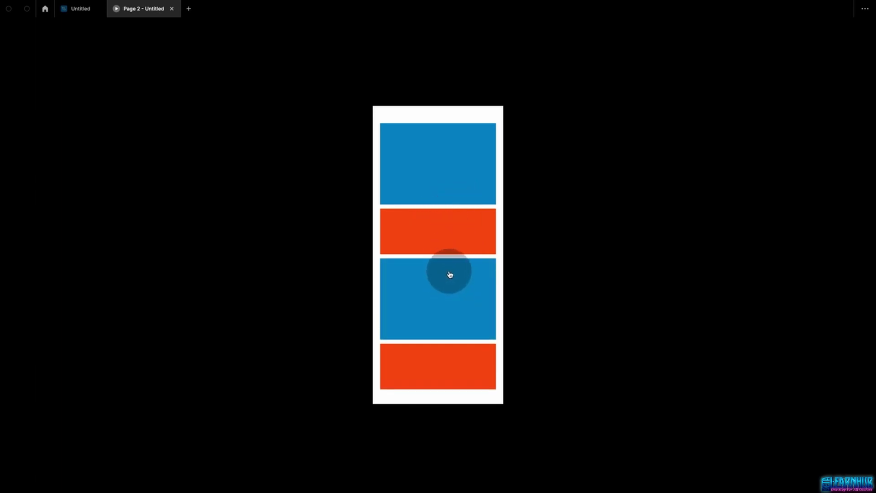
click(450, 274)
click(456, 237)
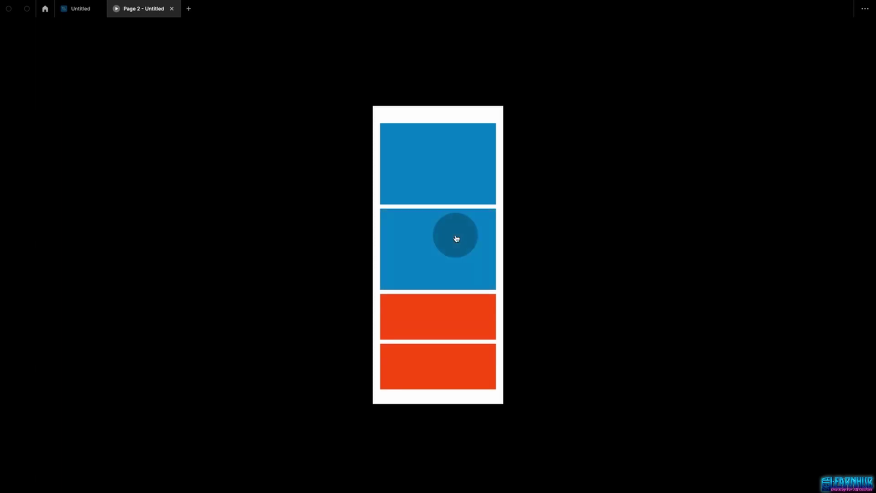
click(458, 190)
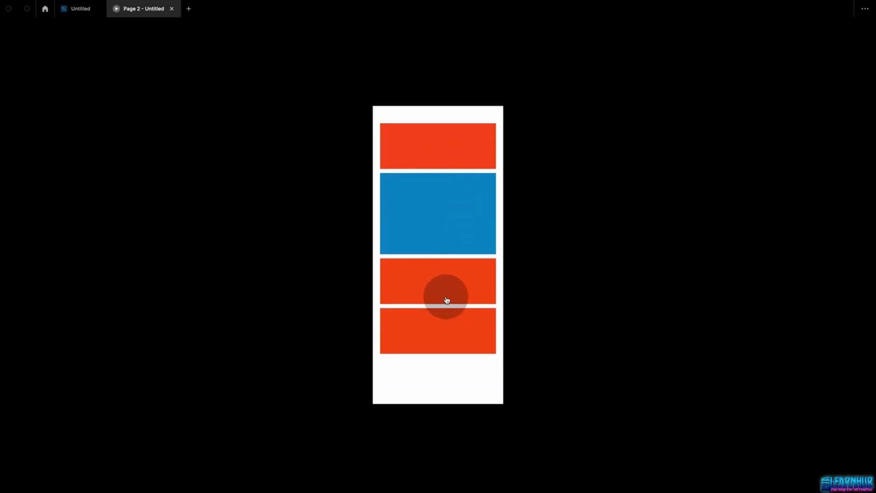
Toggle the fourth element in the Frame 1 preview to test its switch between the red and blue variants
click(439, 336)
click(440, 333)
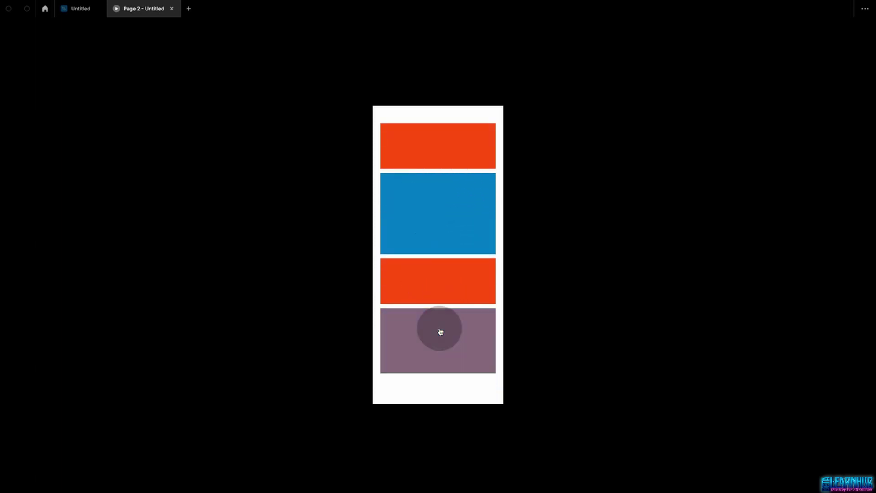
Return to the Page 2 design and collapse the element component's blue variant 02 by setting its height to 0,004
click(84, 10)
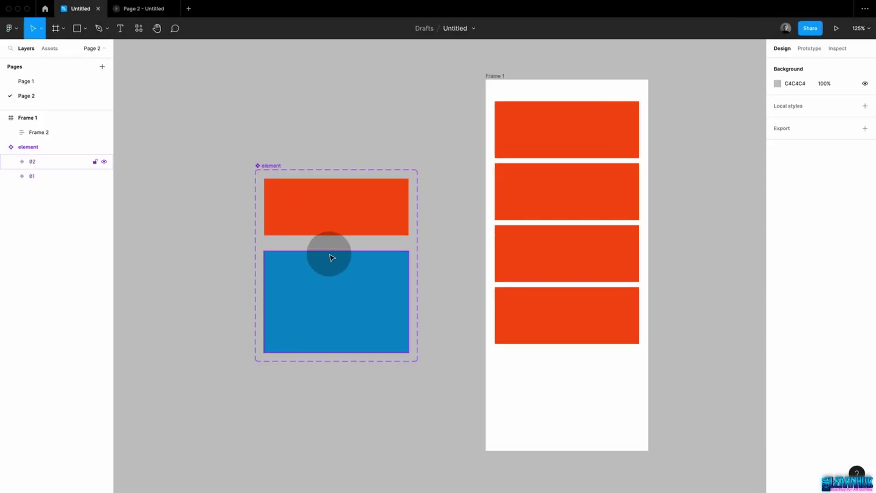
click(326, 276)
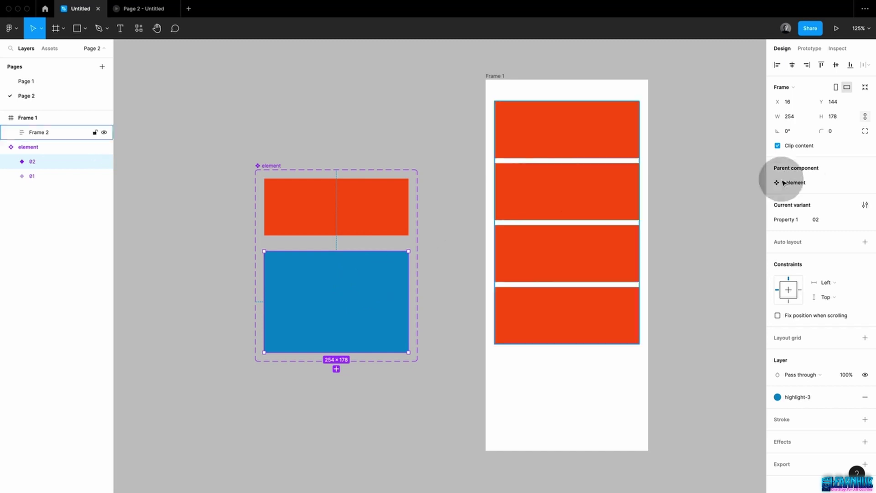
text(0)
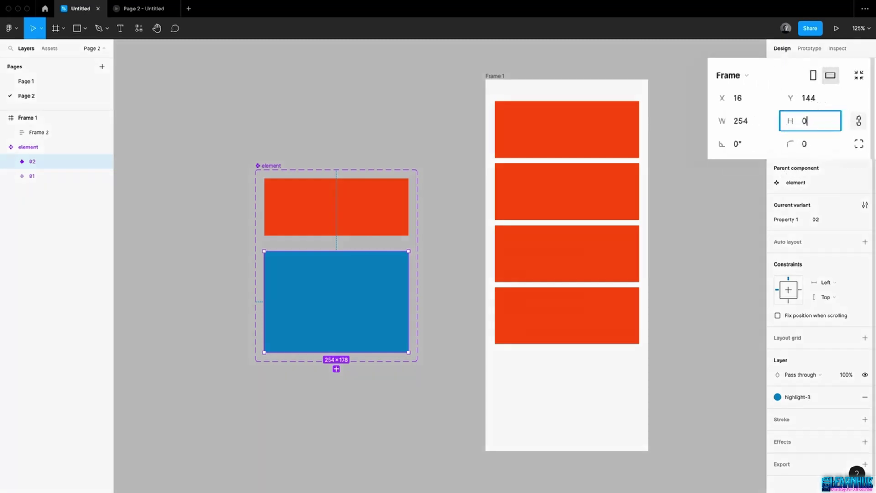
key(Return)
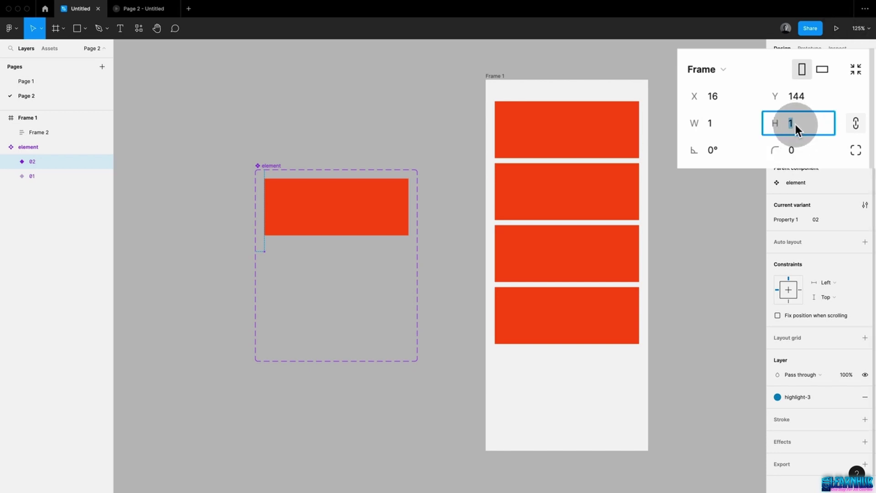
text(0)
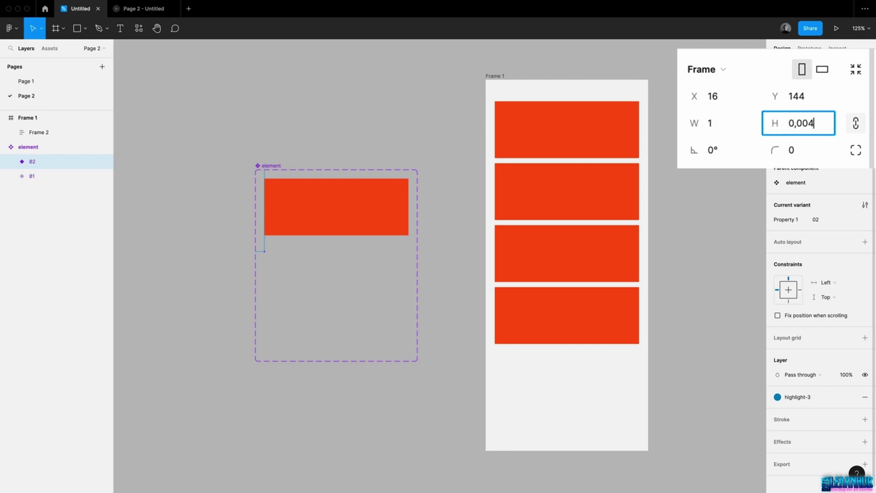
key(Return)
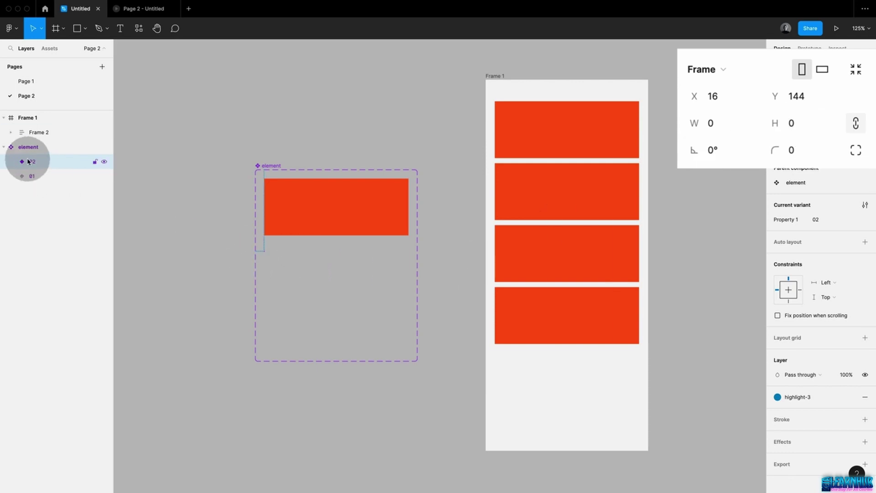
click(350, 154)
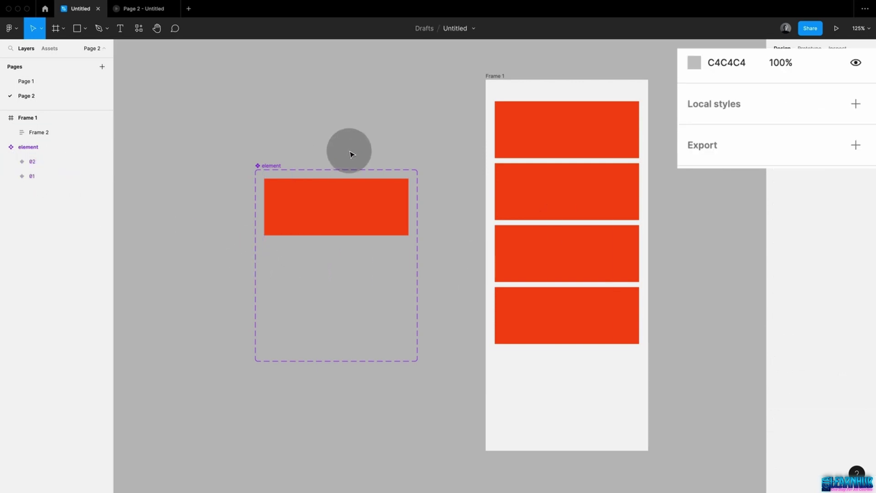
Preview Frame 1 and trigger the elements below the first one to test how they vanish and their neighbours close up
click(493, 77)
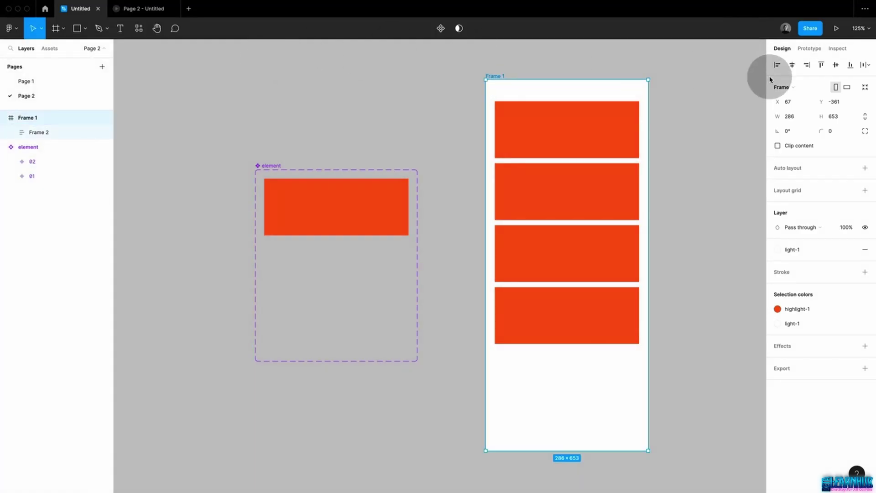
click(837, 29)
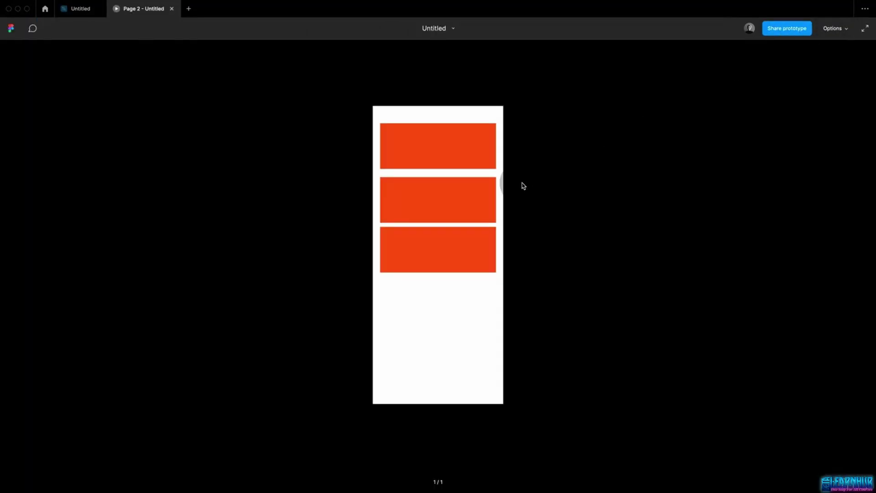
click(476, 206)
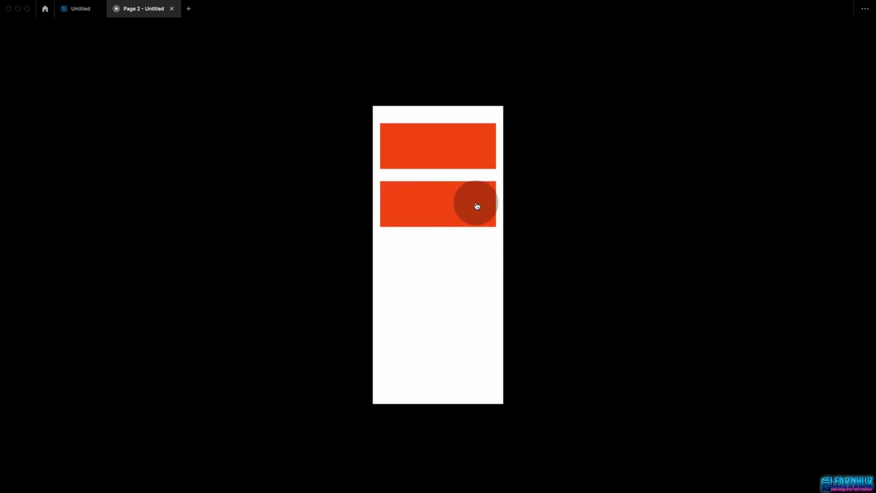
click(477, 205)
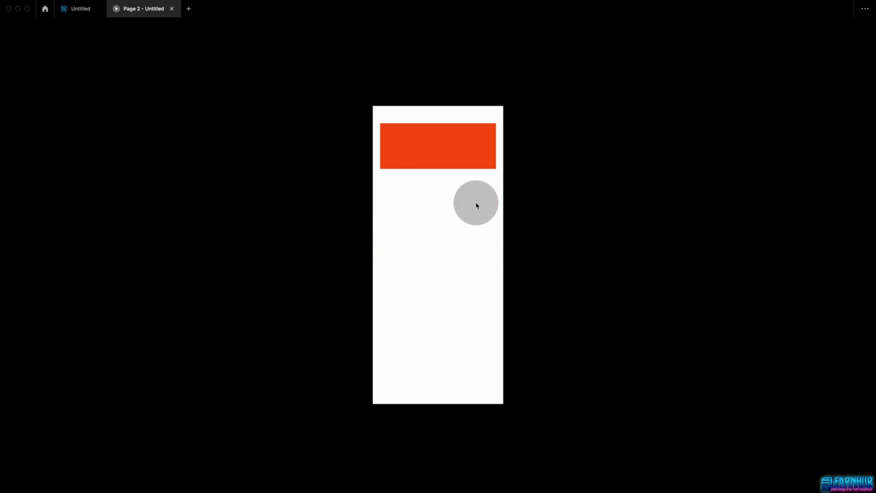
click(83, 14)
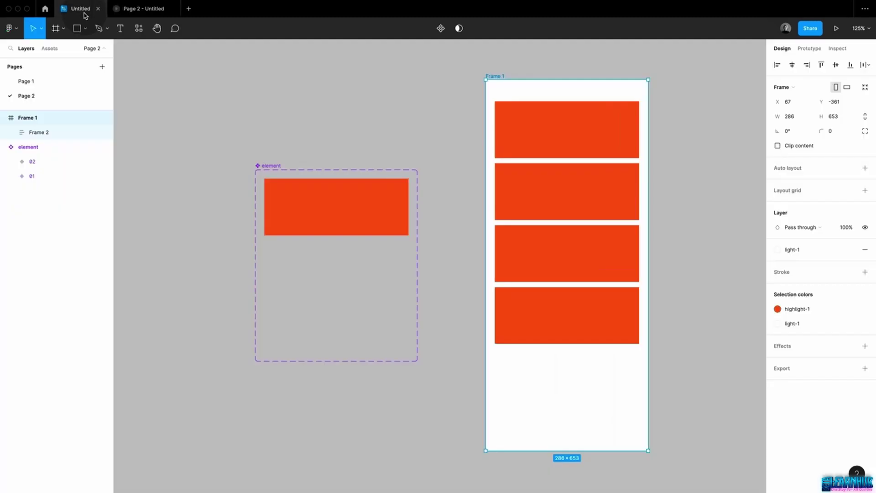
key(ctrl+Tab)
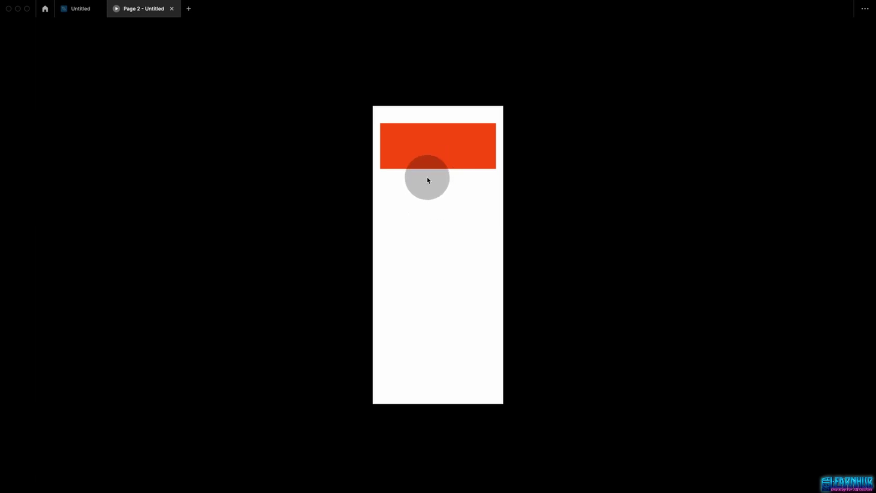
Return to the design and draw a 34 × 34 circle in the lower-right corner of Frame 1
click(79, 10)
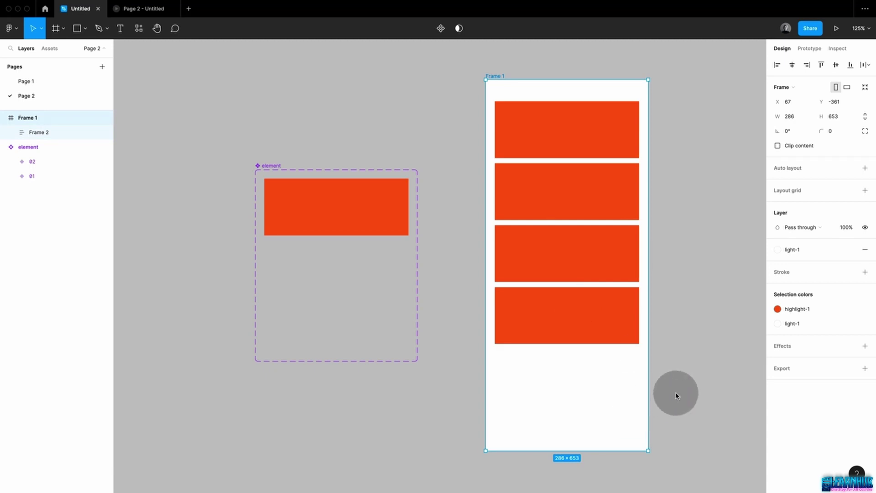
key(o)
mouse_move(624, 415)
mouse_down()
mouse_move(644, 436)
mouse_move(632, 431)
mouse_up()
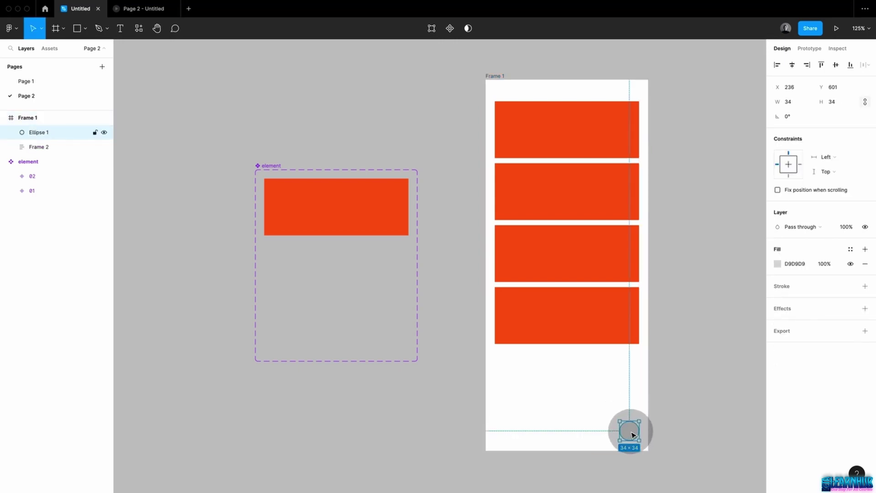
Duplicate Frame 1 and place the copy to its right with a gap of 43
scroll(688, 382, right, 4)
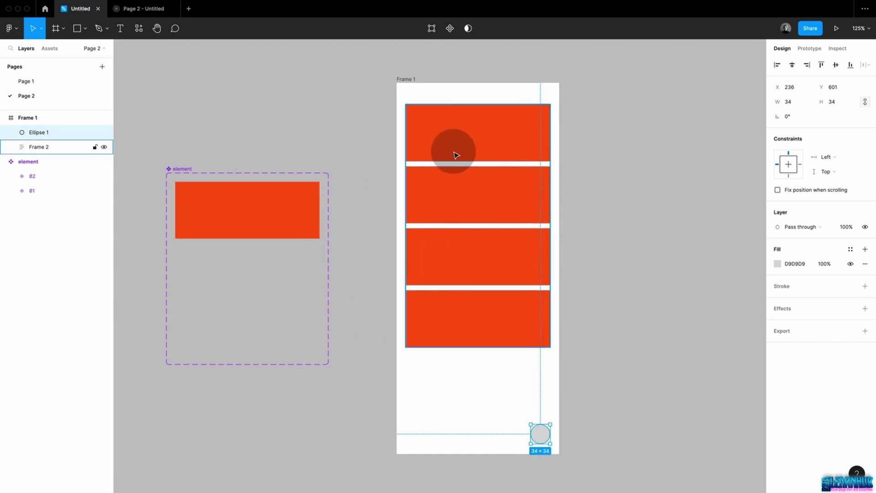
click(404, 78)
drag(404, 78, 591, 72)
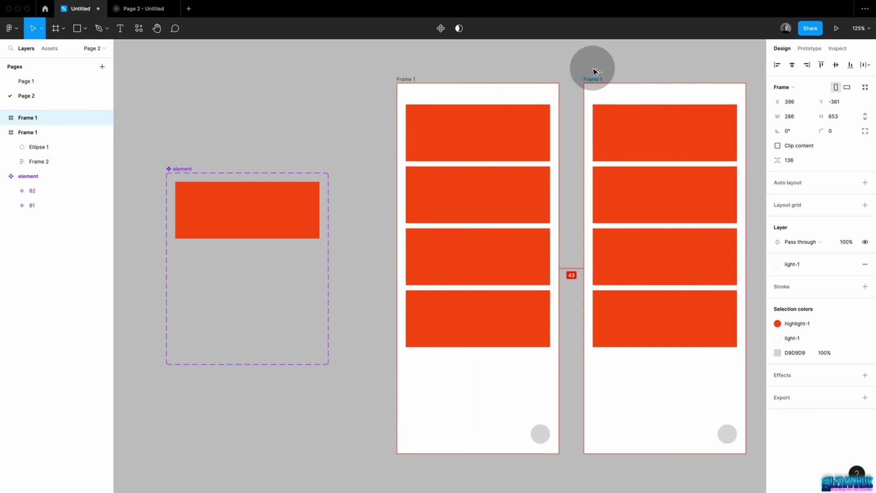
Link Frame 1's circle to Frame 2 with an On click, Navigate to interaction using Smart animate, Ease out, 300ms
click(541, 435)
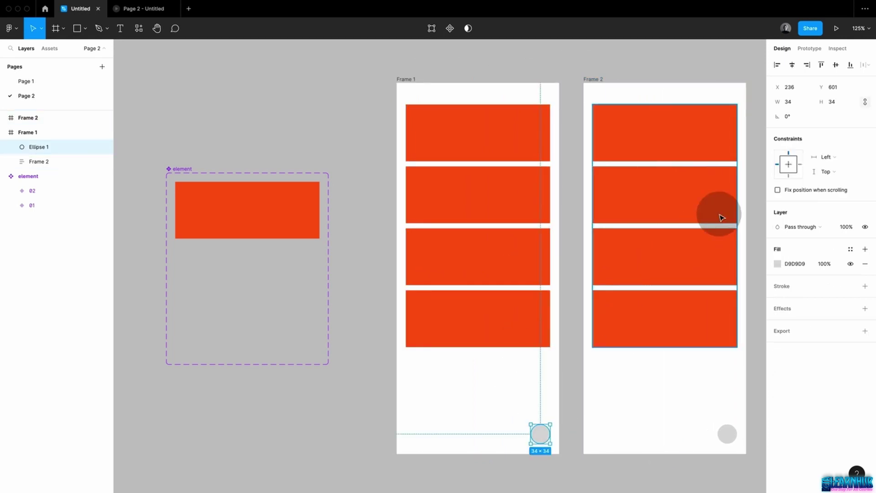
click(809, 48)
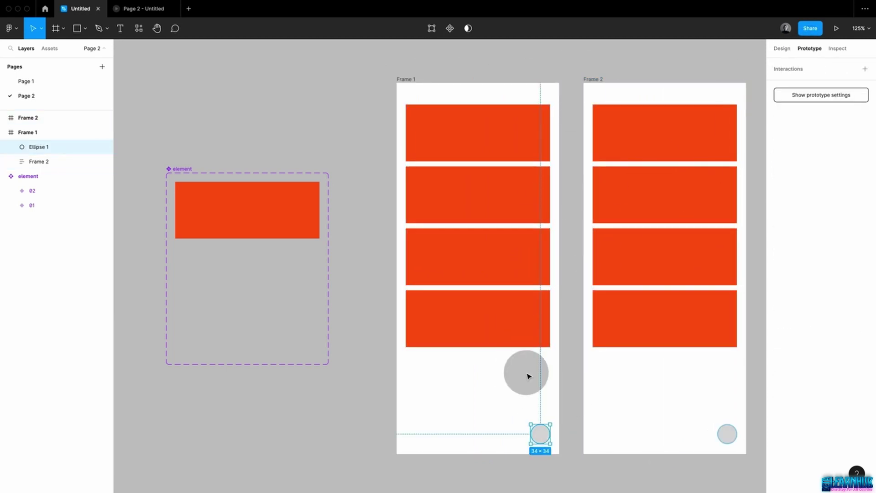
drag(550, 433, 655, 424)
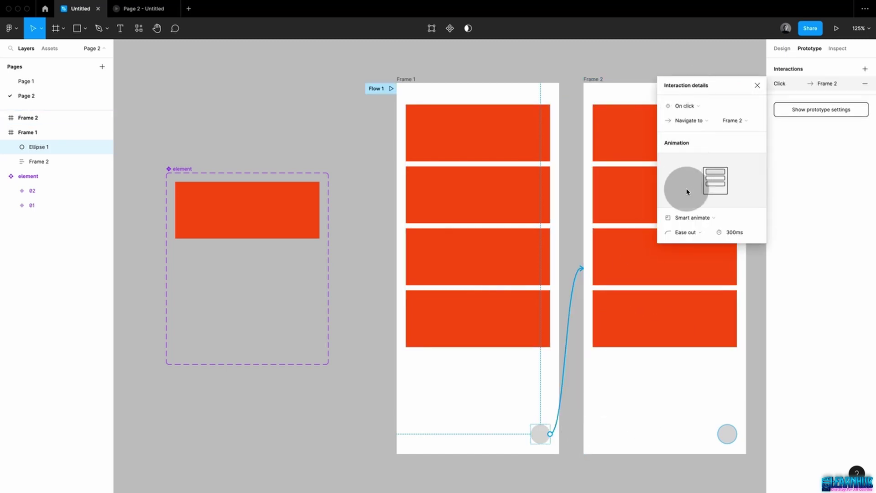
click(578, 205)
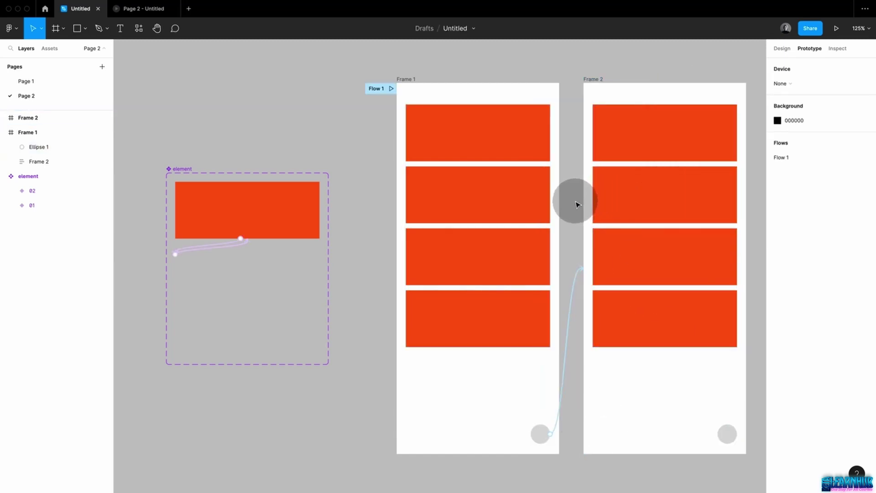
Preview Frame 1, make elements disappear from the stack, and use the grey circle to test navigating to Frame 2
click(410, 80)
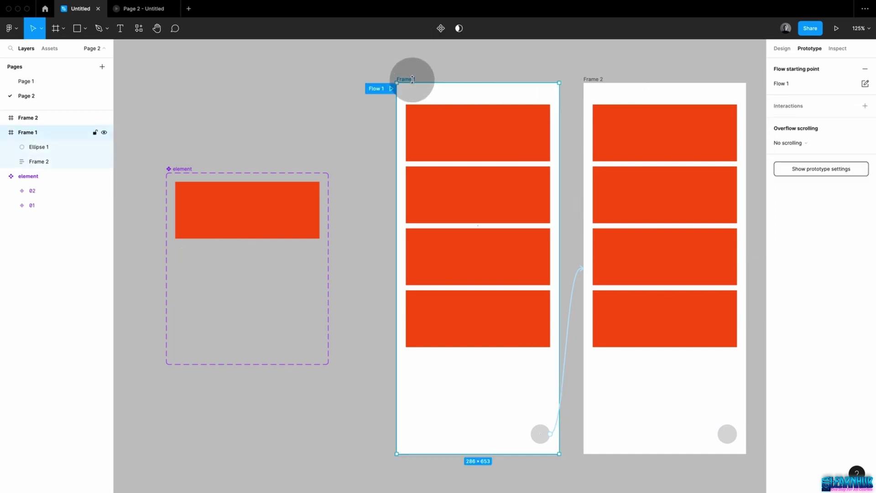
click(836, 28)
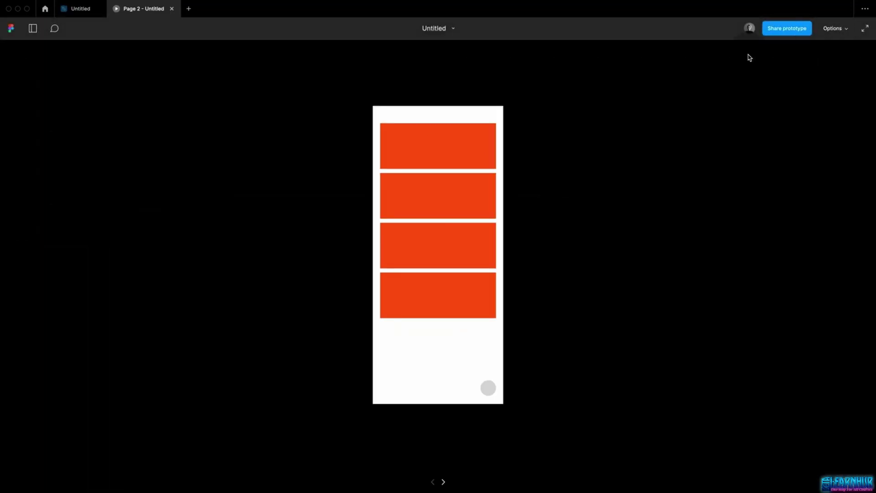
click(475, 206)
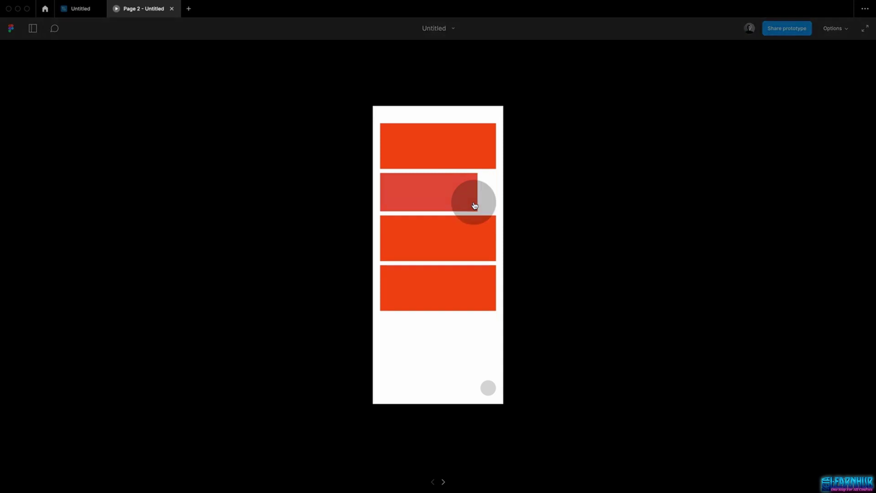
click(475, 205)
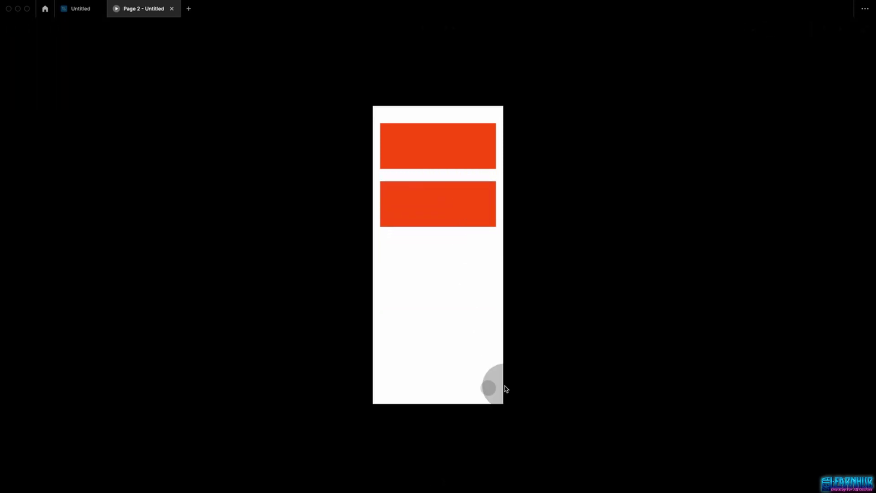
click(488, 388)
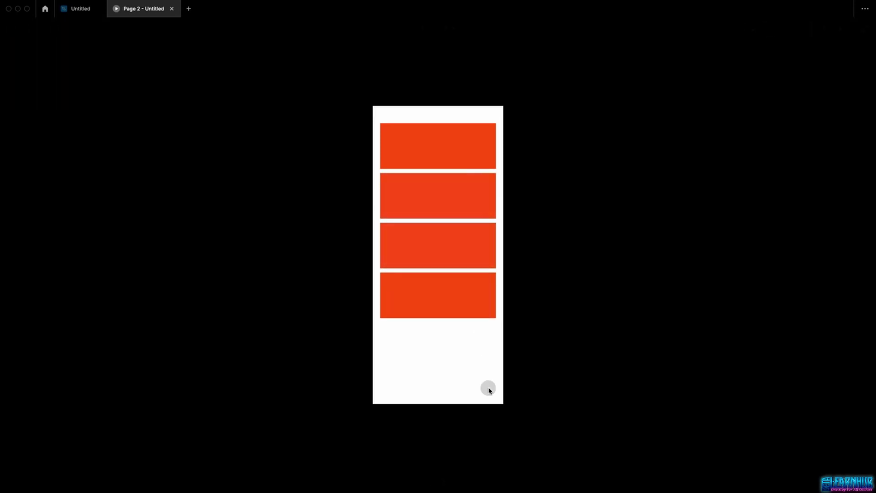
click(453, 302)
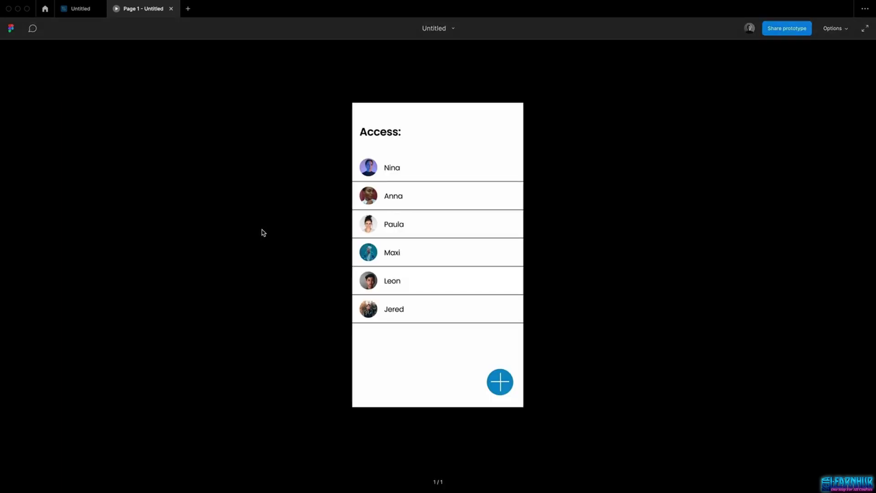
In the Page 1 Access list preview, swipe the second and fourth members' rows left and delete them with their trash buttons
click(348, 231)
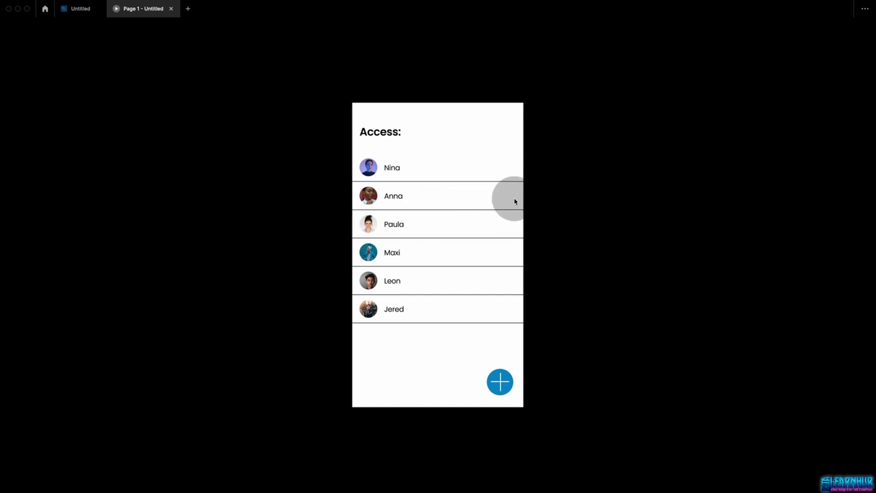
drag(514, 201, 432, 197)
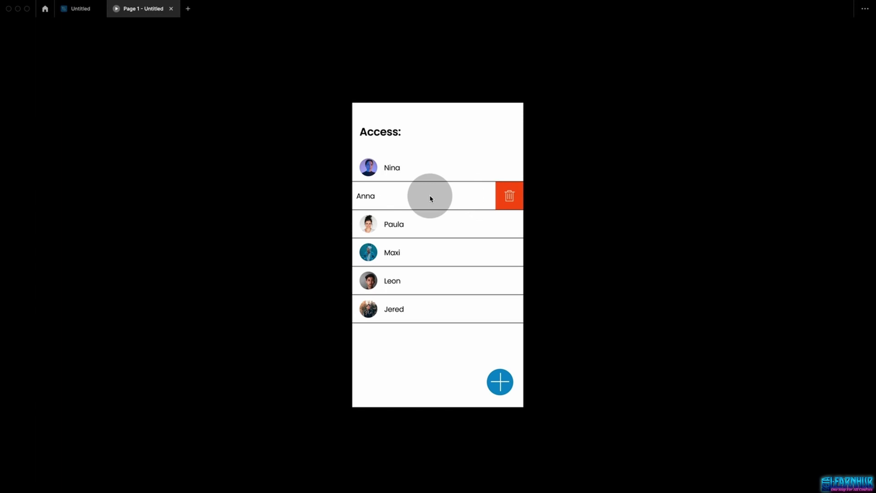
click(511, 200)
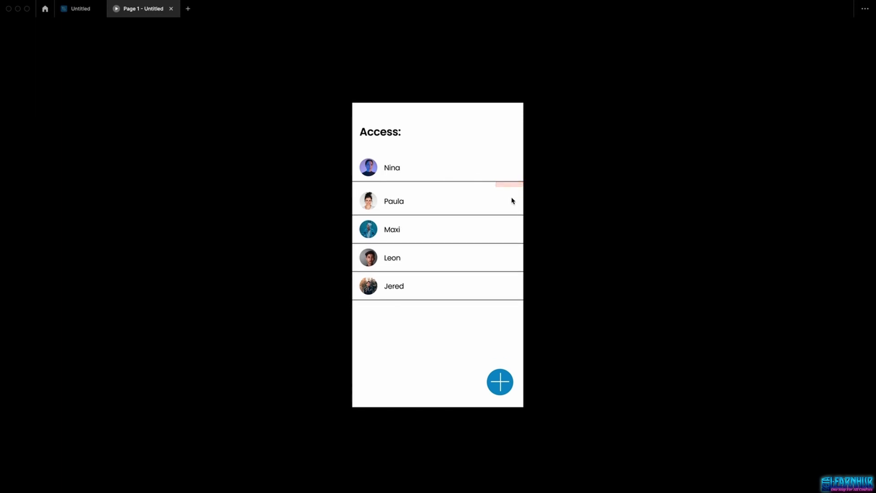
drag(515, 227, 418, 226)
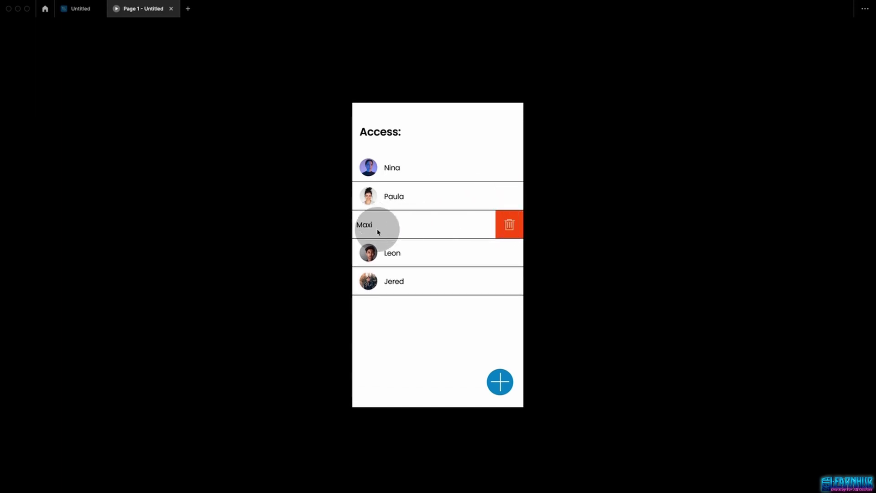
click(511, 225)
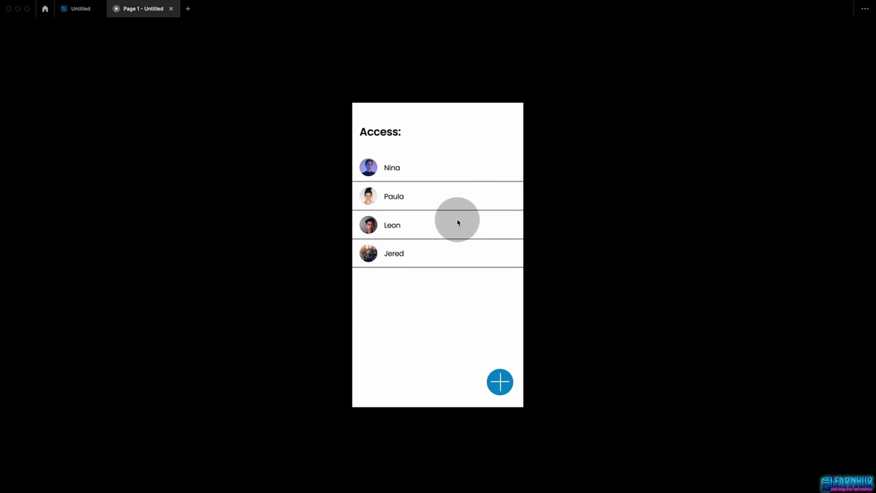
Return to the Untitled design file and examine the Member component's default variant and its drag interaction
click(80, 13)
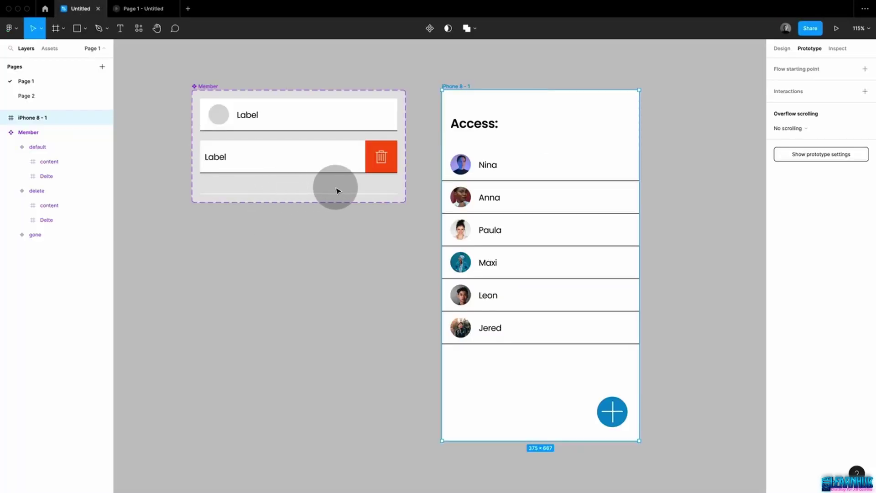
click(225, 103)
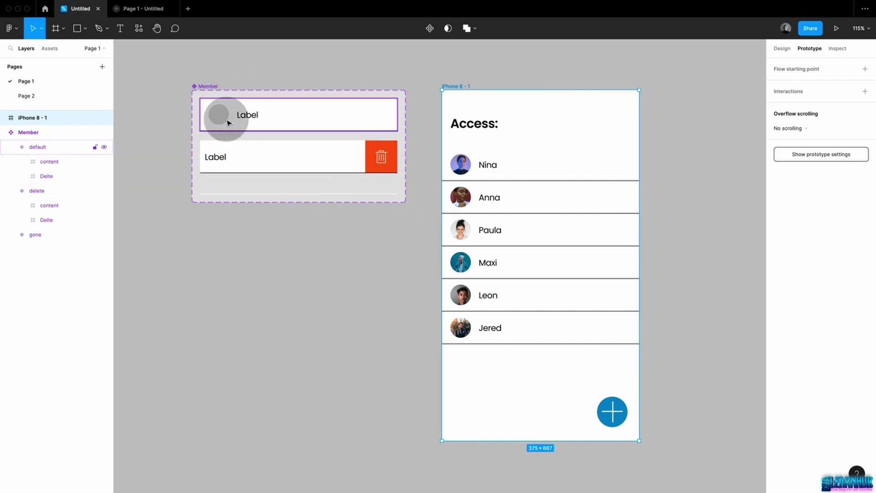
click(268, 119)
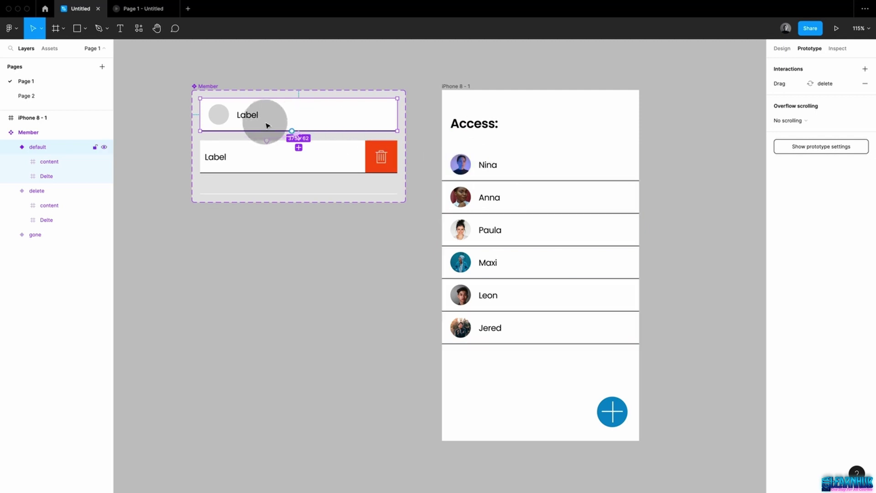
scroll(266, 123, up, 6)
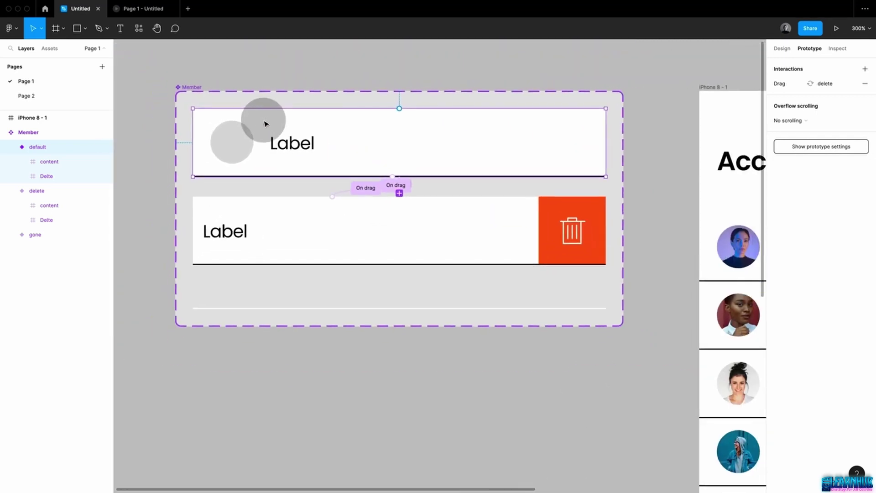
click(328, 162)
click(328, 168)
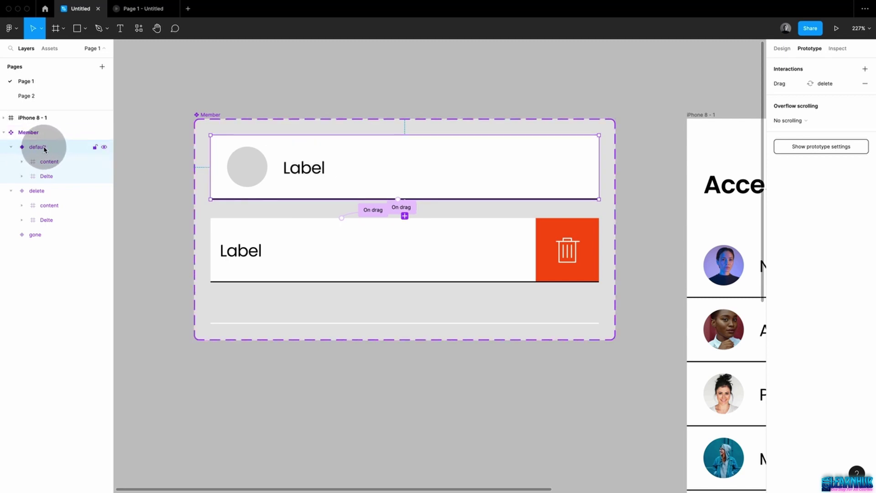
Temporarily hide the default variant's content layer to inspect the Delte layer beneath it, and show the content again
click(48, 176)
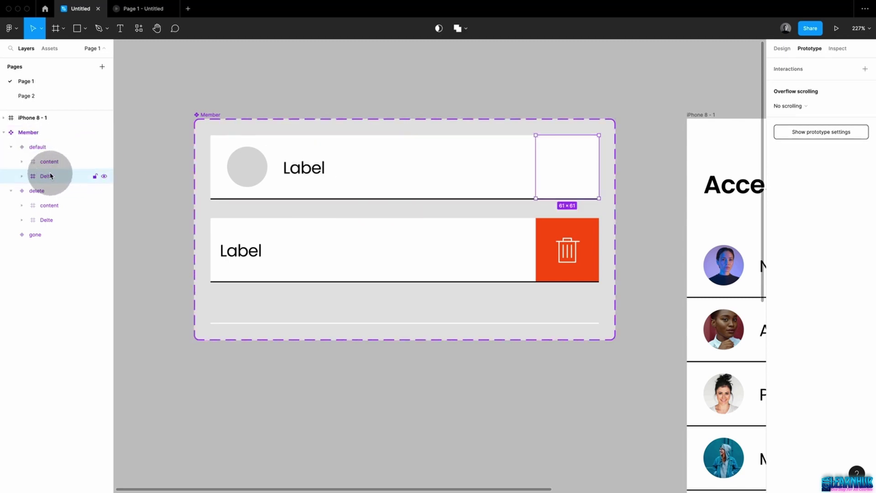
click(105, 162)
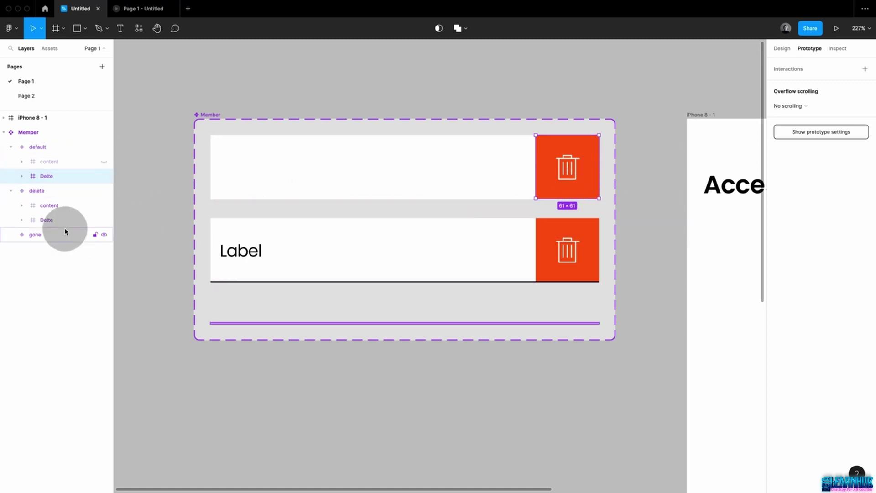
click(104, 162)
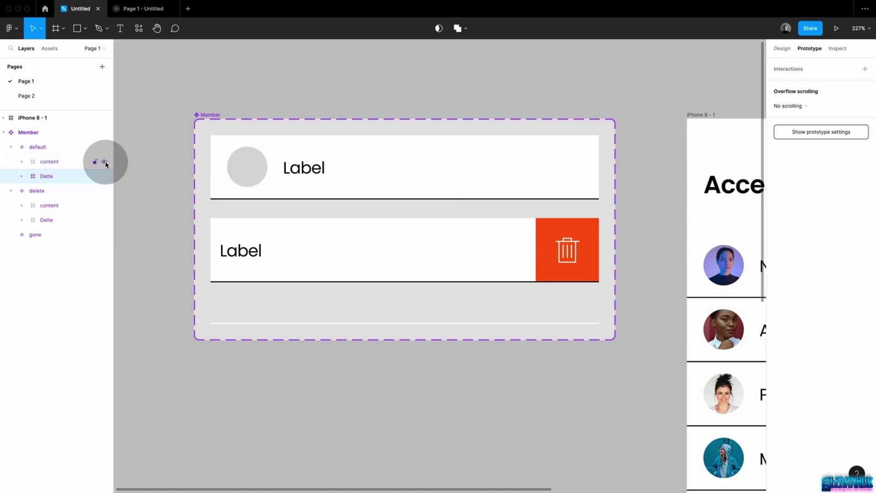
Review the drag interactions linking the default and delete variants, and the trash button's click link to the gone variant
click(72, 190)
click(310, 242)
drag(310, 242, 379, 249)
click(446, 193)
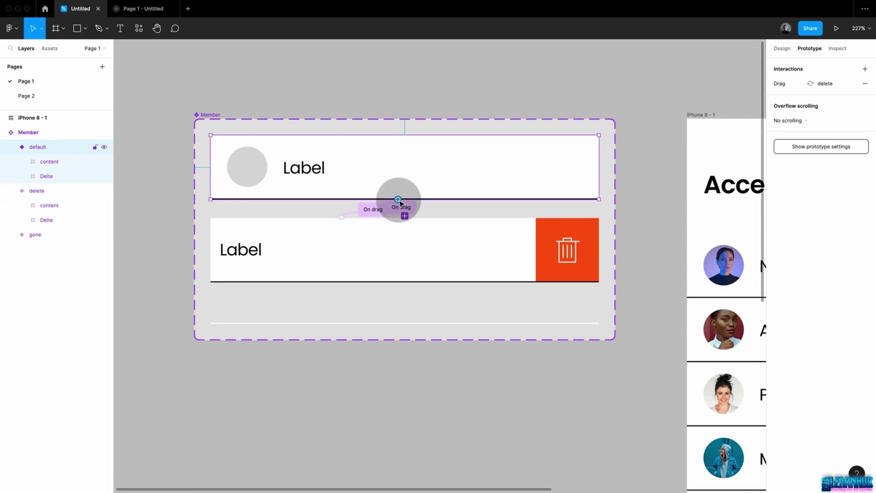
click(372, 209)
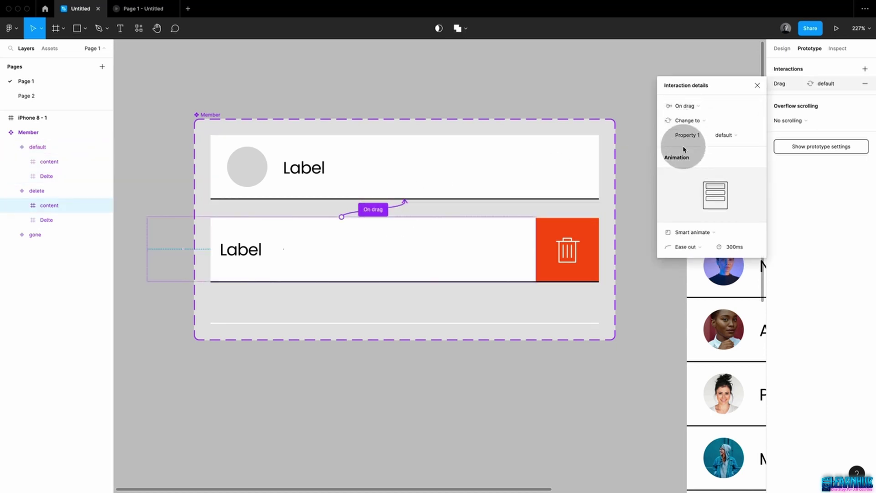
click(552, 253)
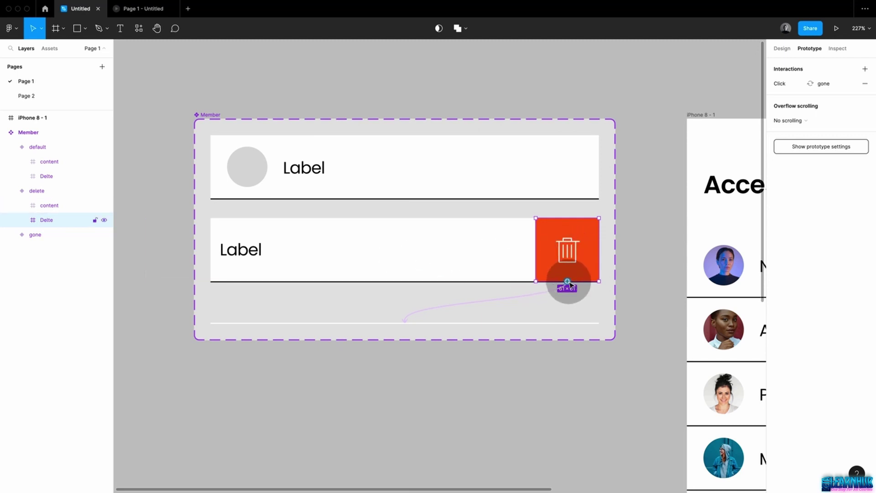
click(413, 324)
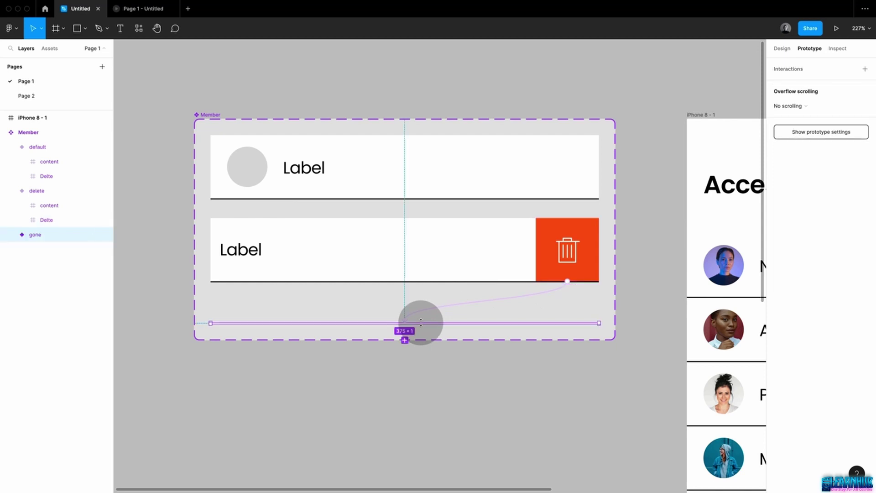
Examine the design properties of the gone variant and the Member instances in the iPhone frame's auto layout list
click(782, 47)
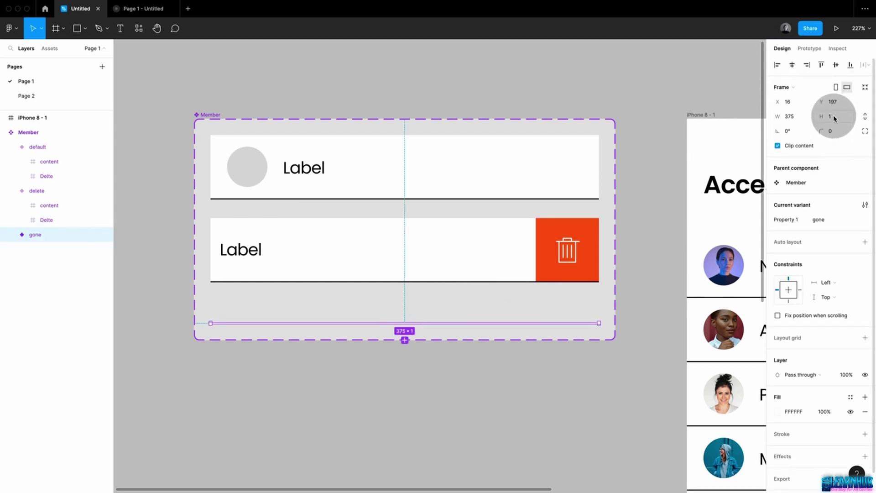
click(635, 256)
scroll(635, 256, down, 5)
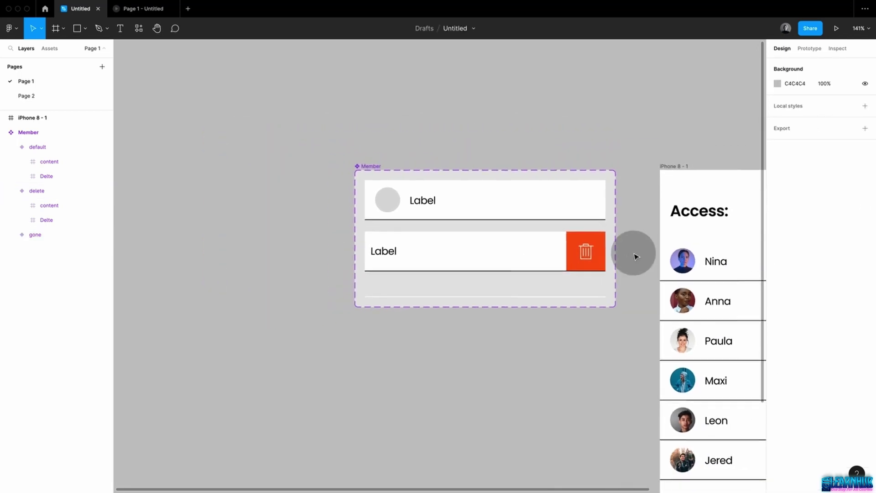
scroll(633, 253, right, 5)
click(635, 265)
scroll(635, 265, down, 2)
scroll(632, 261, right, 3)
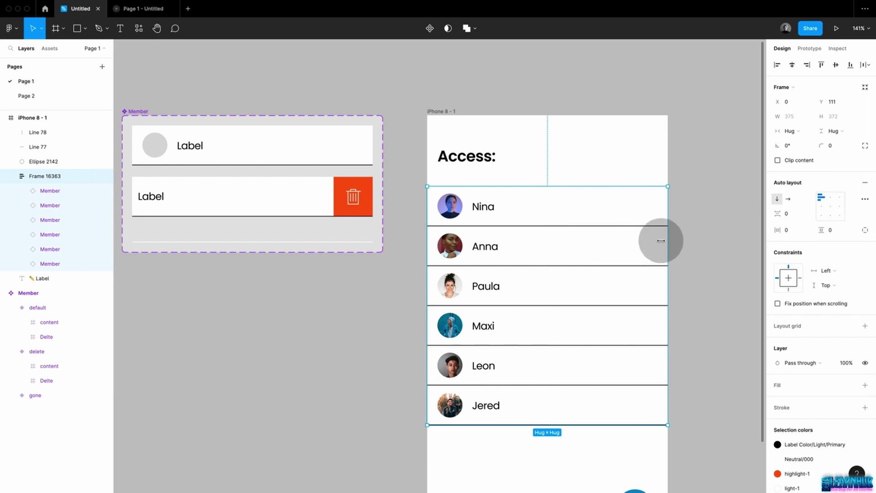
click(648, 250)
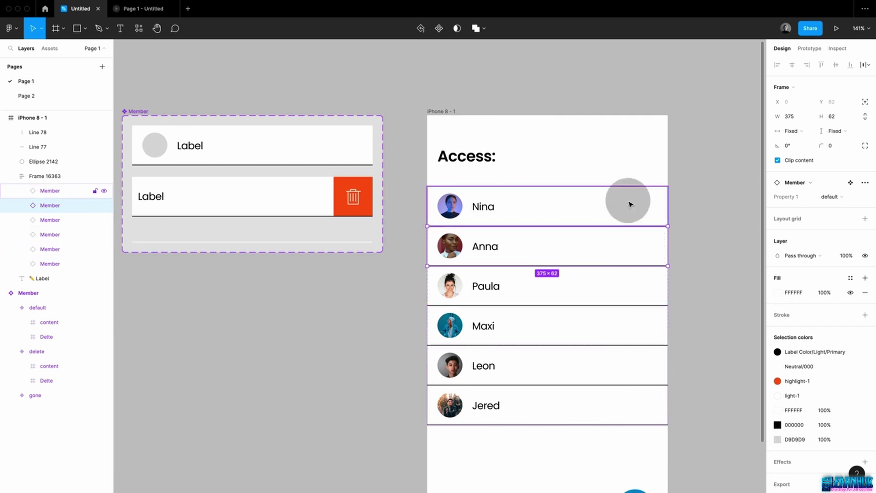
click(689, 225)
Preview the prototype and test swipe-to-delete by removing the third row of the access list and the fourth of the remaining rows
key(ctrl+alt+Return)
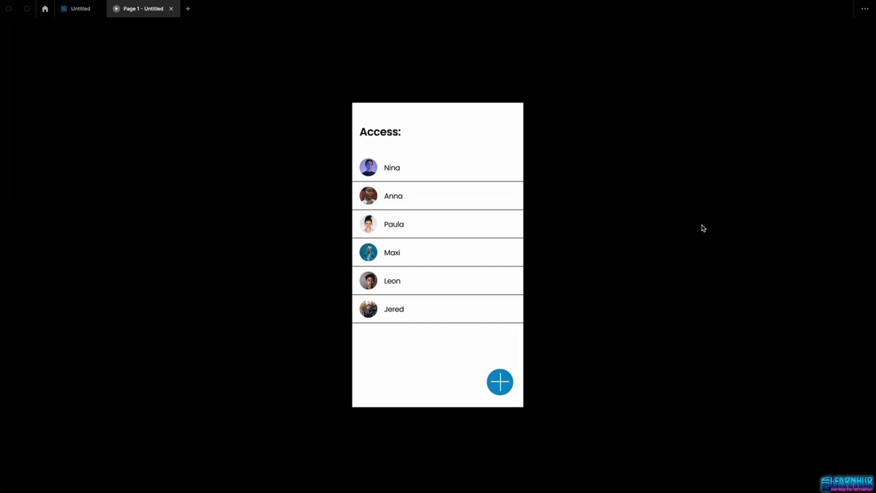
mouse_move(499, 231)
mouse_down()
mouse_move(513, 231)
mouse_move(485, 229)
mouse_up()
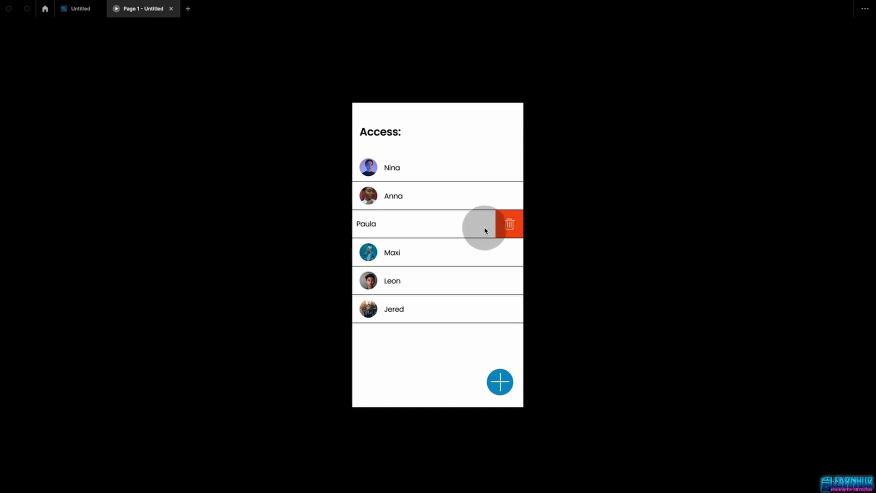
click(511, 227)
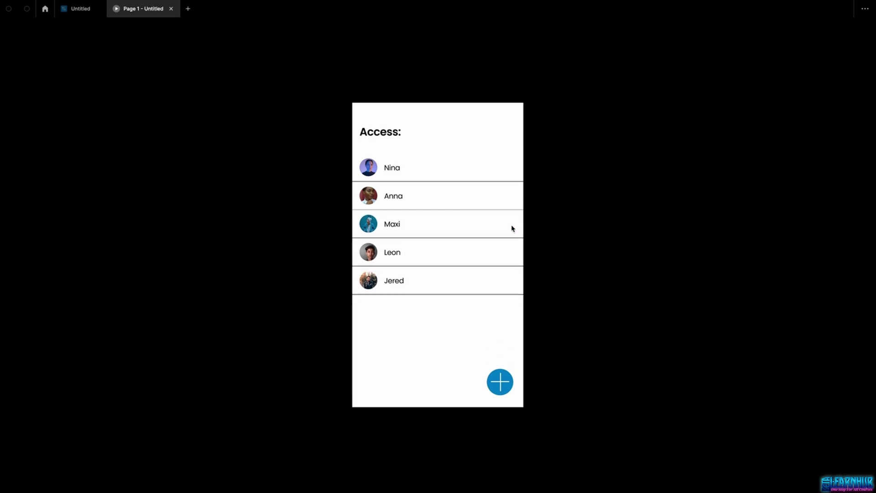
drag(513, 253, 433, 256)
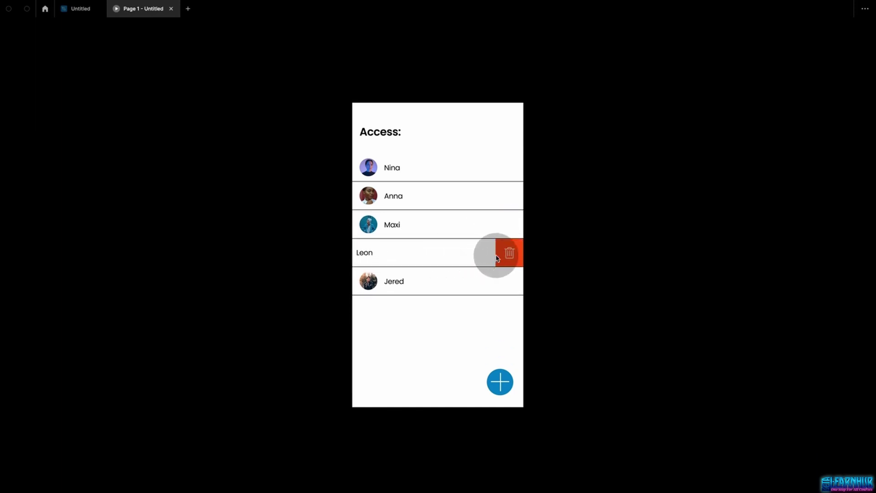
click(512, 256)
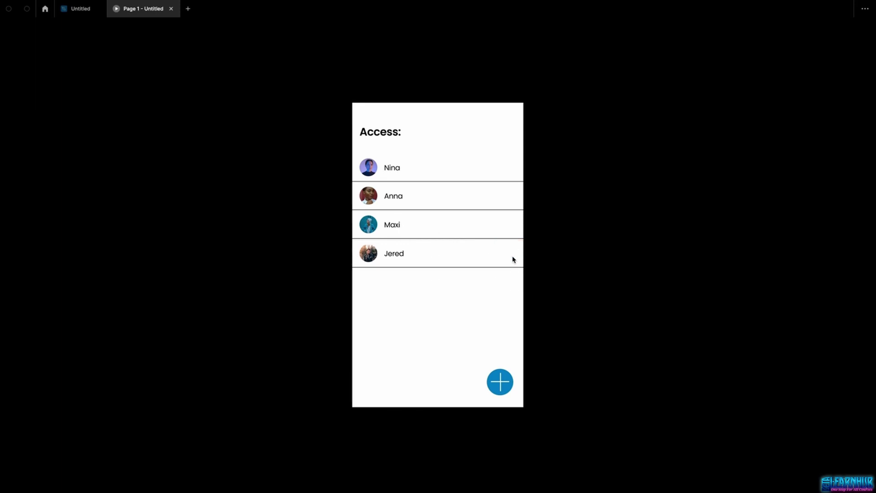
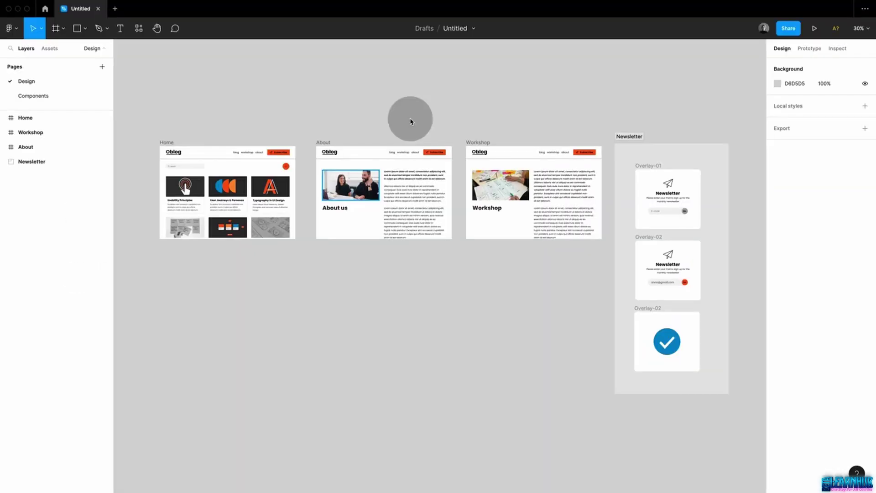
click(425, 121)
click(399, 115)
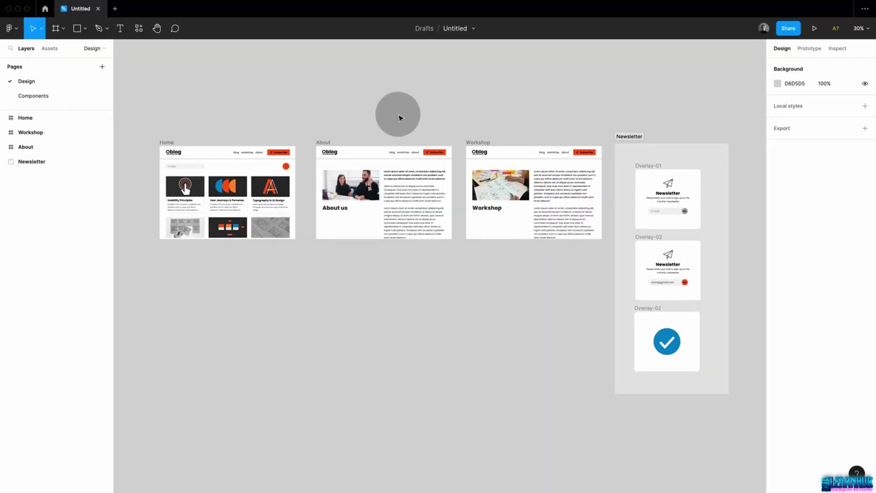
click(228, 148)
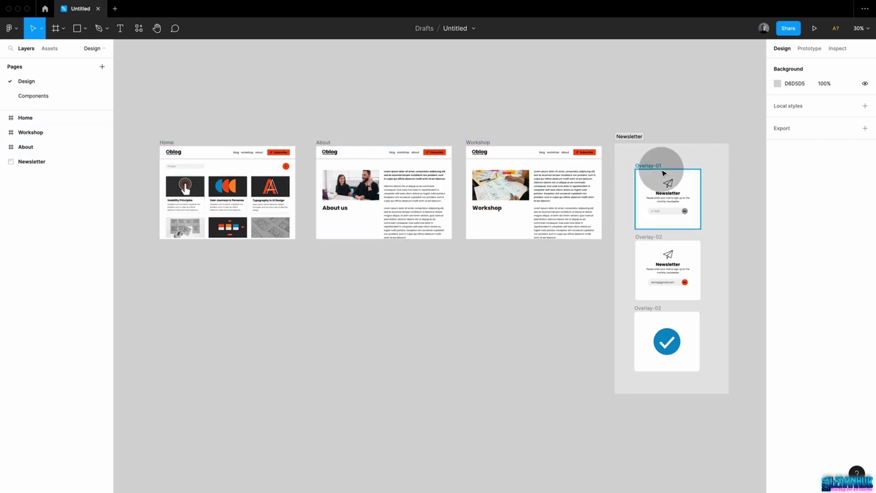
View the main component of the Workshop frame's Navigation instance, and return to the Design page
scroll(578, 152, up, 2)
scroll(578, 152, up, 5)
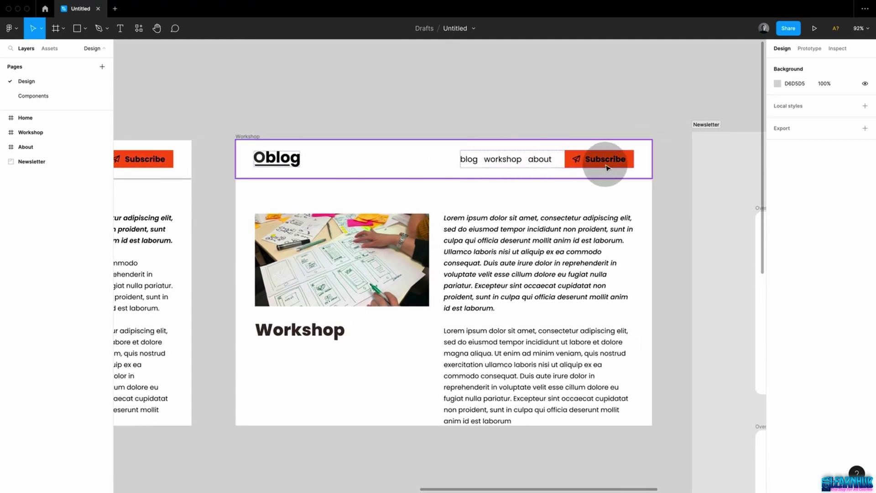
click(434, 167)
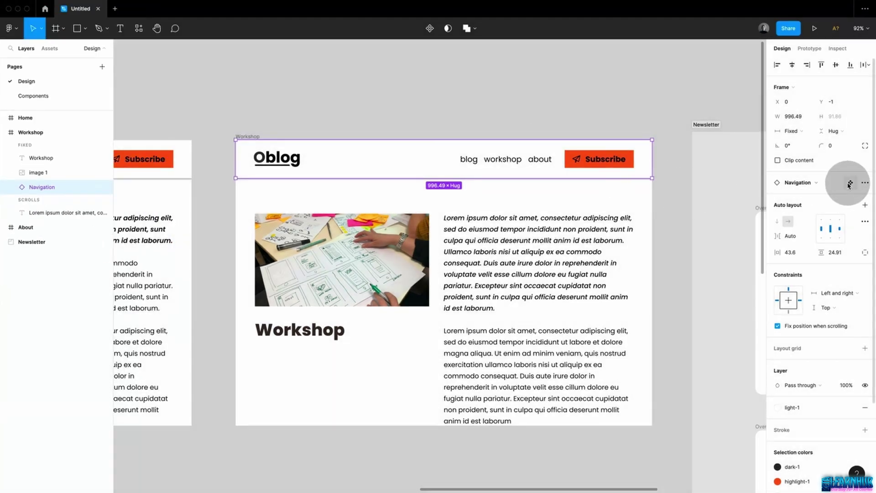
click(850, 184)
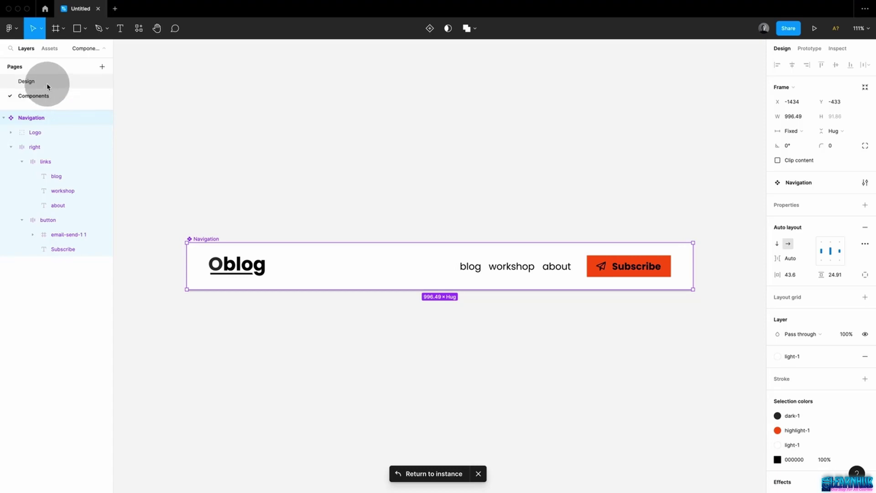
click(46, 83)
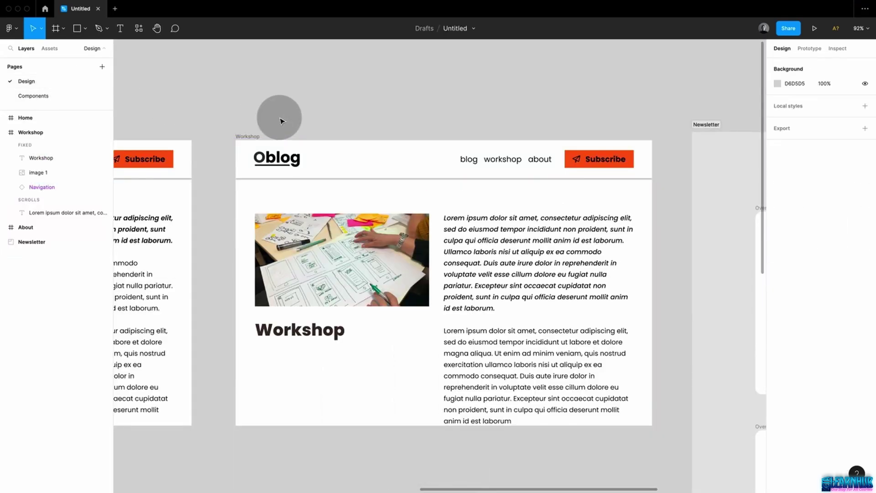
Connect the workshop and about links in the Home frame's navigation to the About frame as prototype interactions
key(shift+1)
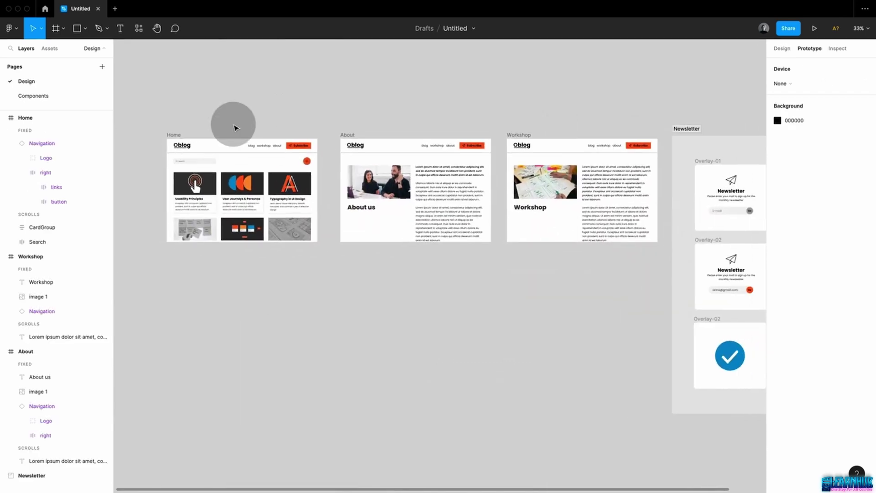
scroll(236, 128, up, 5)
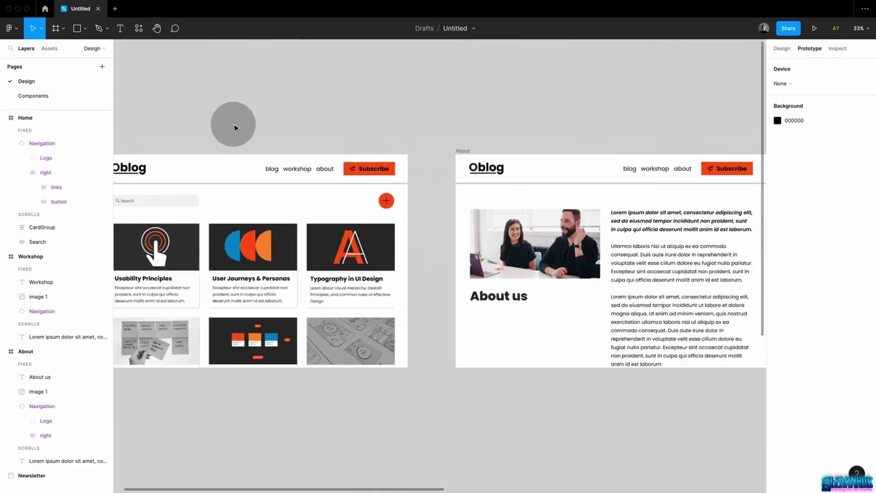
click(279, 178)
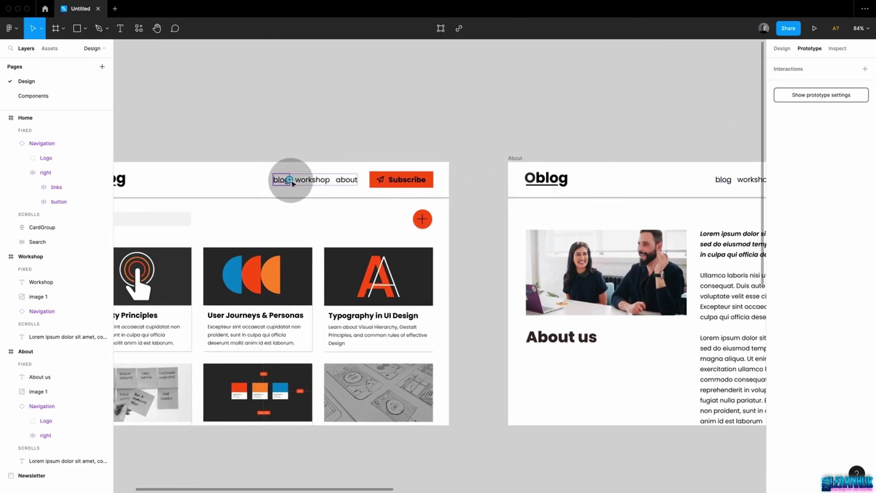
click(311, 179)
drag(330, 180, 528, 247)
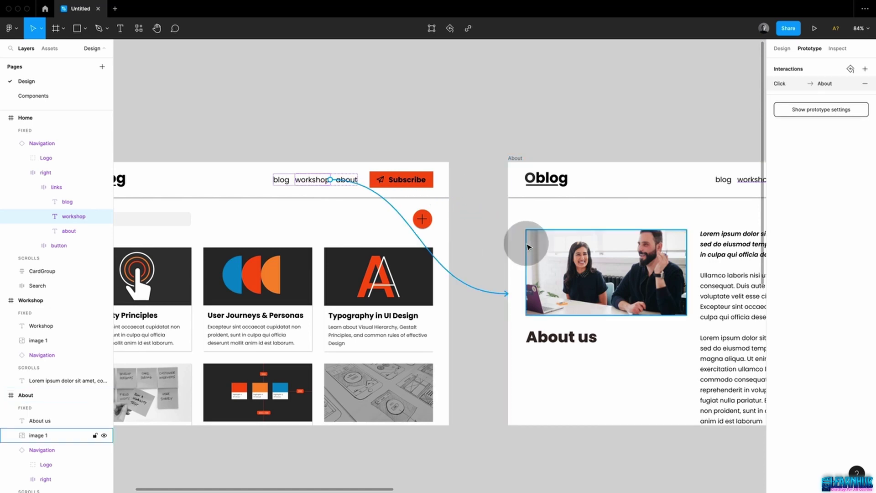
click(351, 177)
drag(358, 179, 538, 221)
Connect the Subscribe button in the Home frame's navigation to the Newsletter section
scroll(543, 230, down, 6)
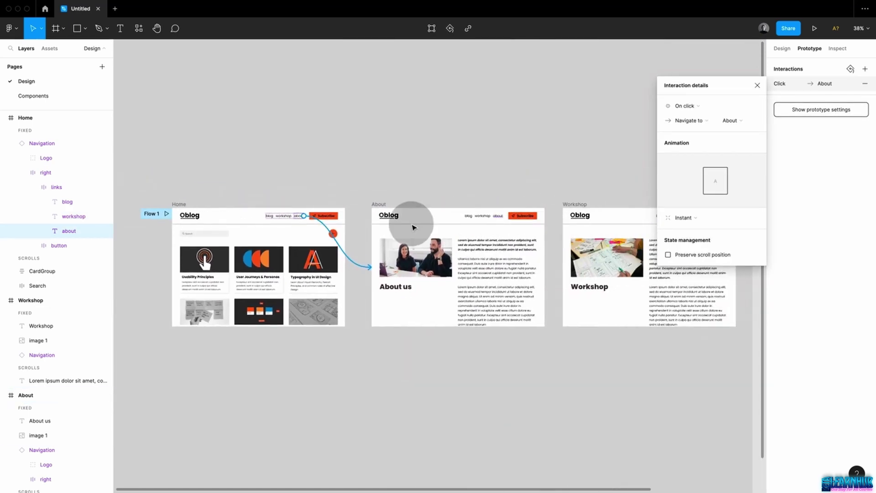
click(337, 216)
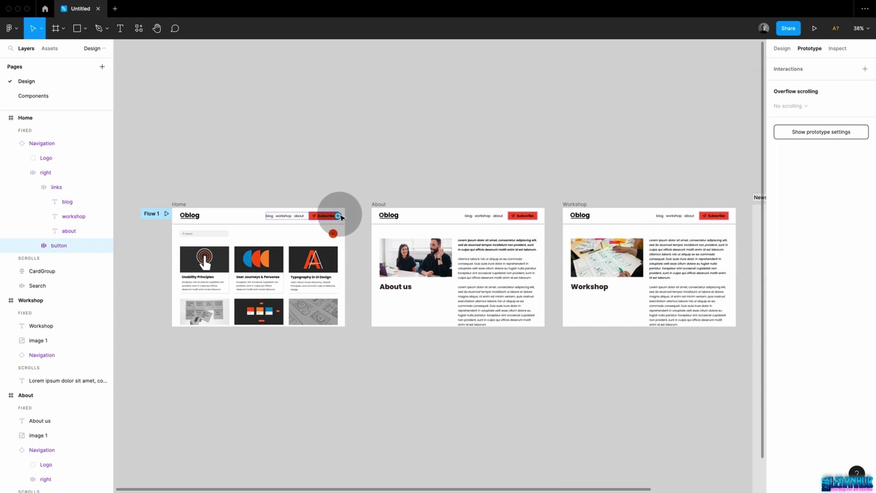
drag(340, 217, 711, 223)
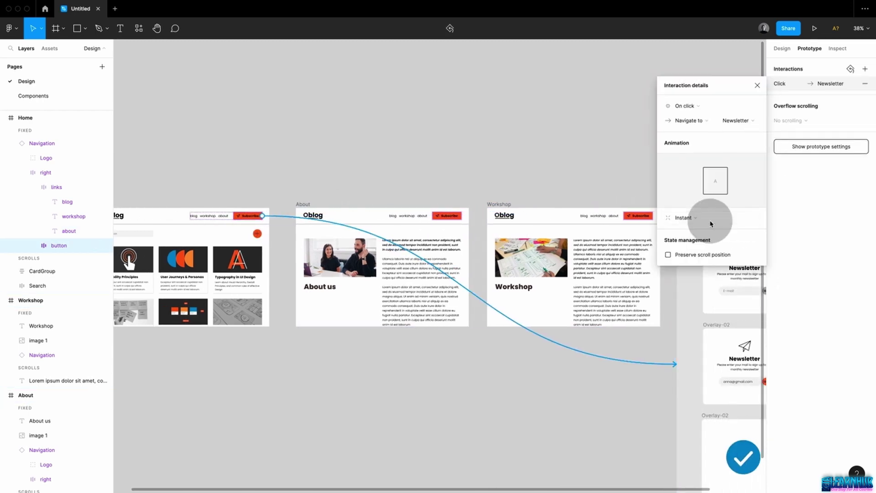
click(534, 173)
In the About frame's navigation, connect the blog link to the Home frame and the about link to the Workshop frame
click(394, 219)
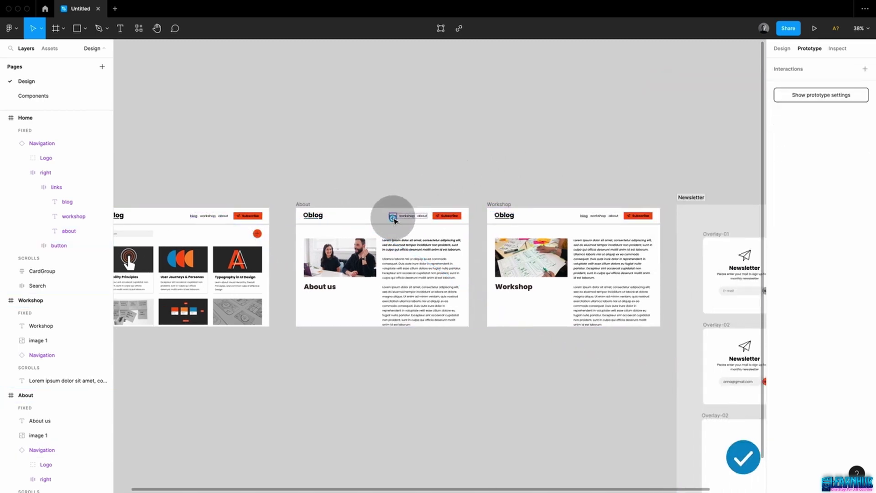
scroll(394, 219, up, 3)
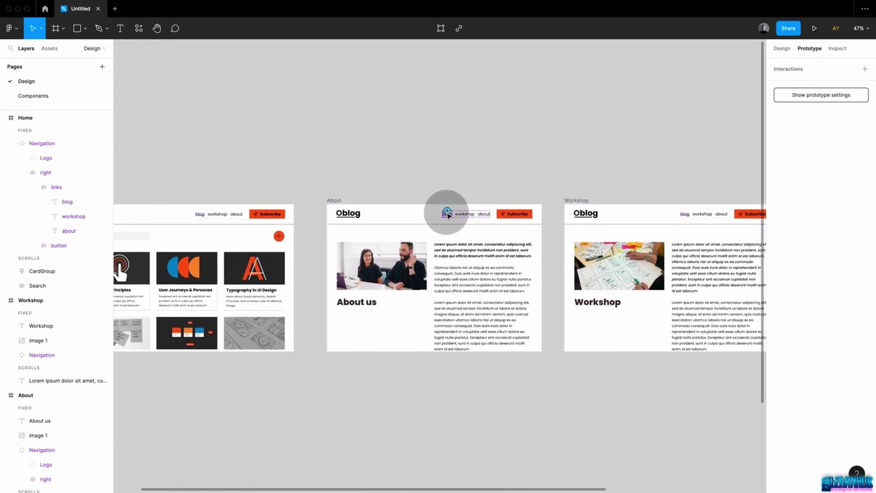
drag(449, 217, 295, 264)
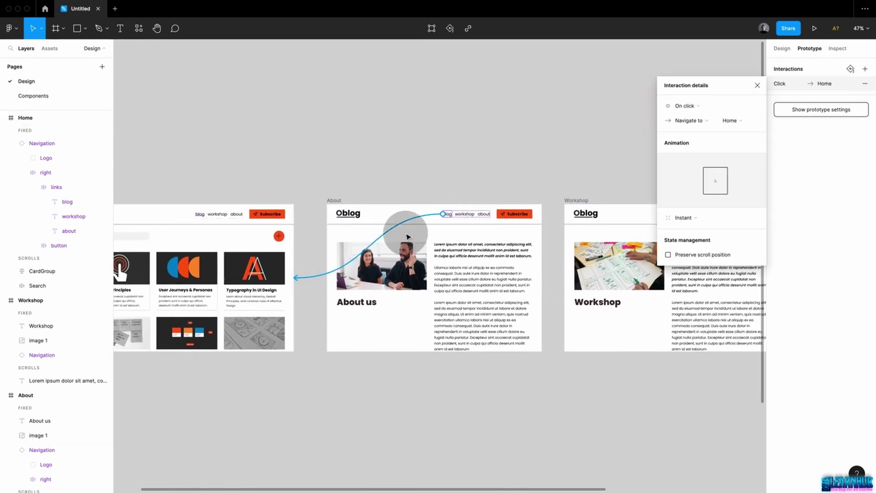
click(469, 218)
click(484, 216)
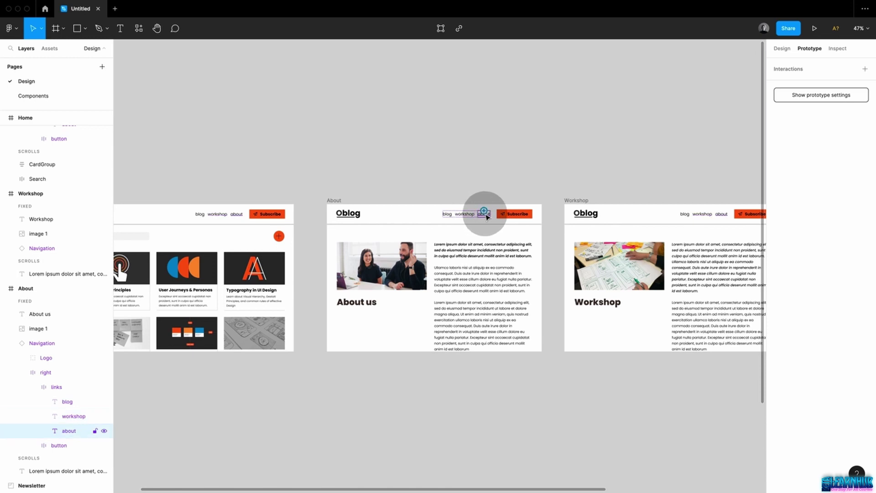
drag(486, 213, 566, 279)
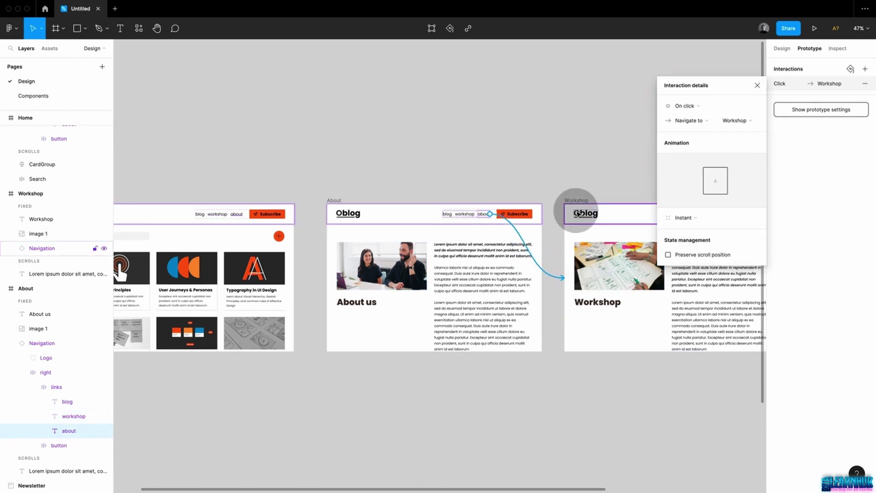
click(411, 183)
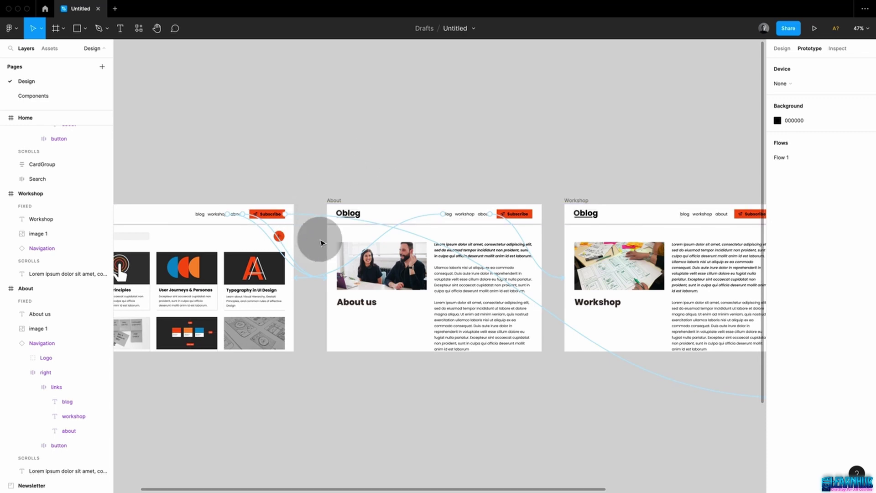
Change the action of the Home Subscribe button's interaction with Newsletter to Open overlay
click(300, 217)
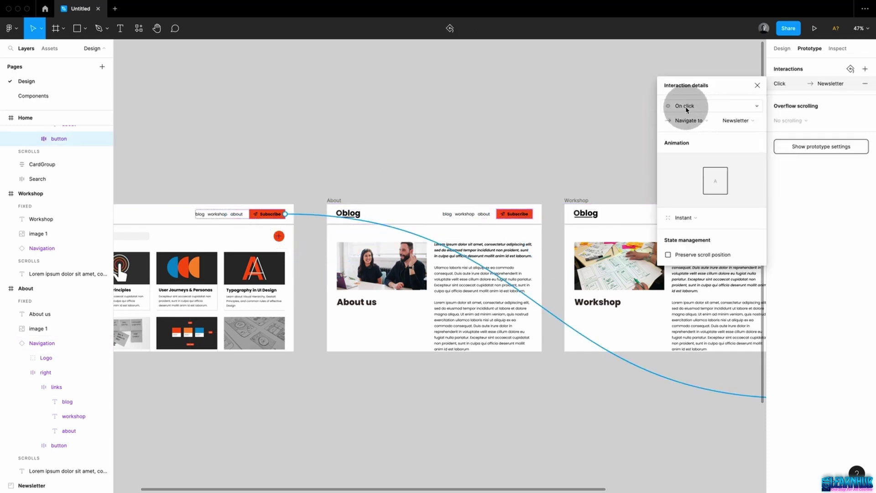
click(693, 122)
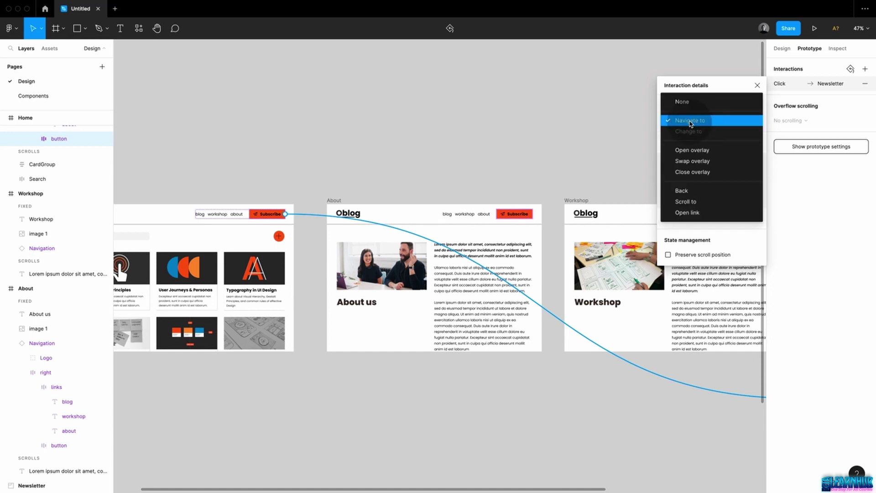
click(689, 154)
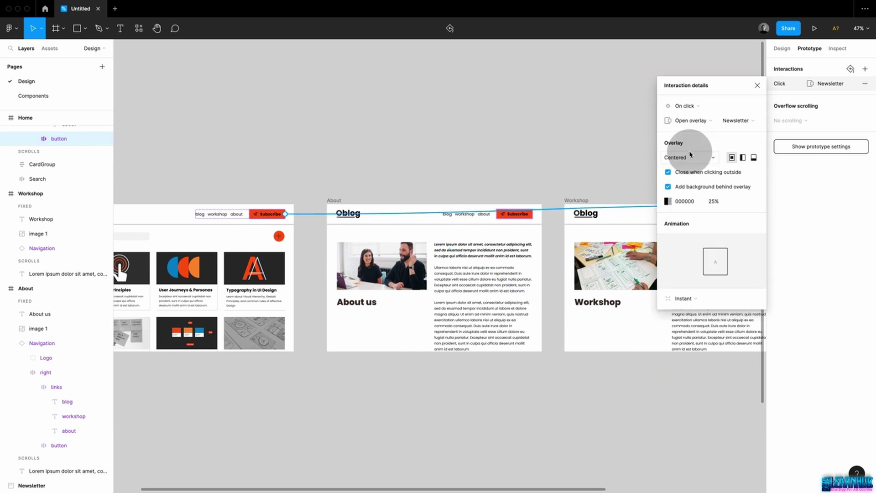
click(619, 162)
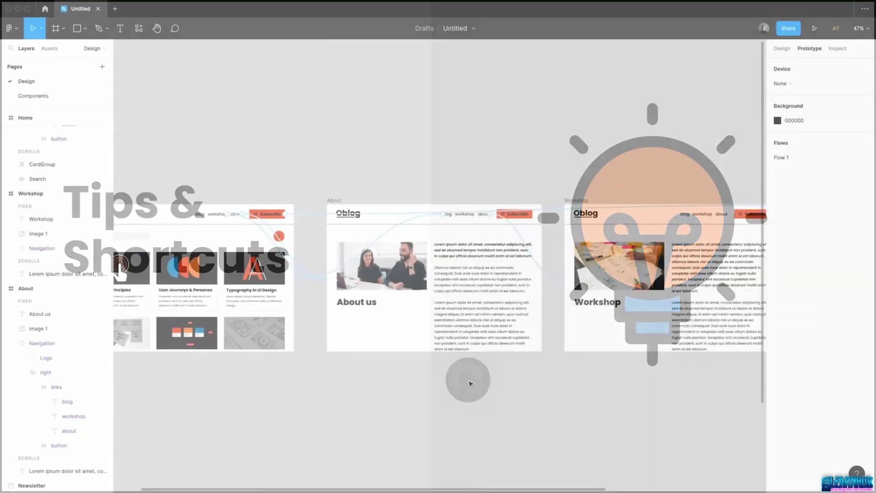
Remove all prototype interactions from the Design page
right_click(471, 383)
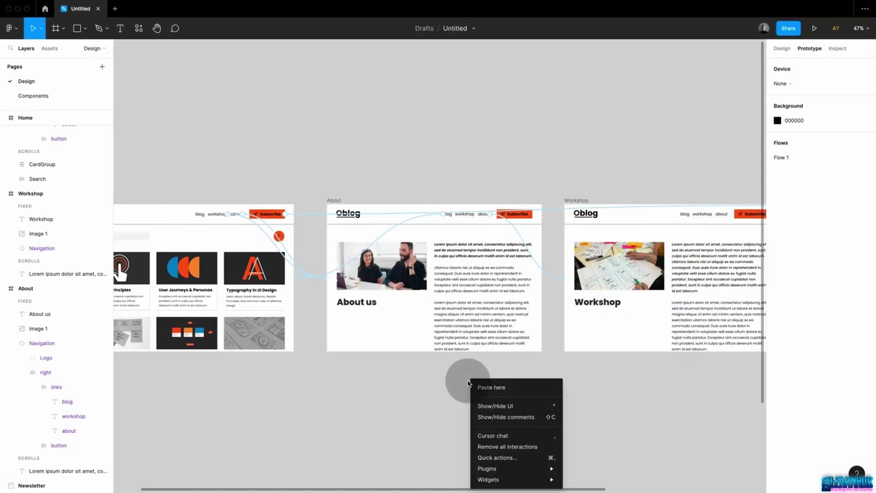
click(496, 447)
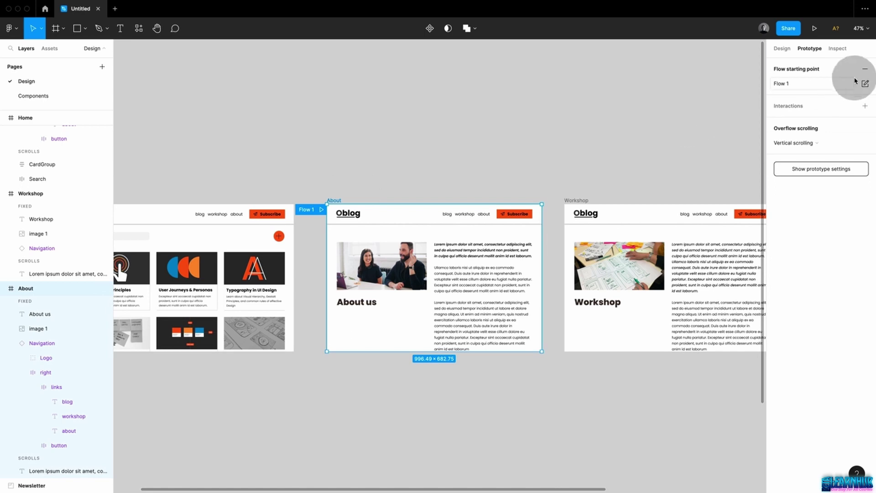
Remove the Flow 1 starting point from the About frame
click(864, 69)
click(582, 137)
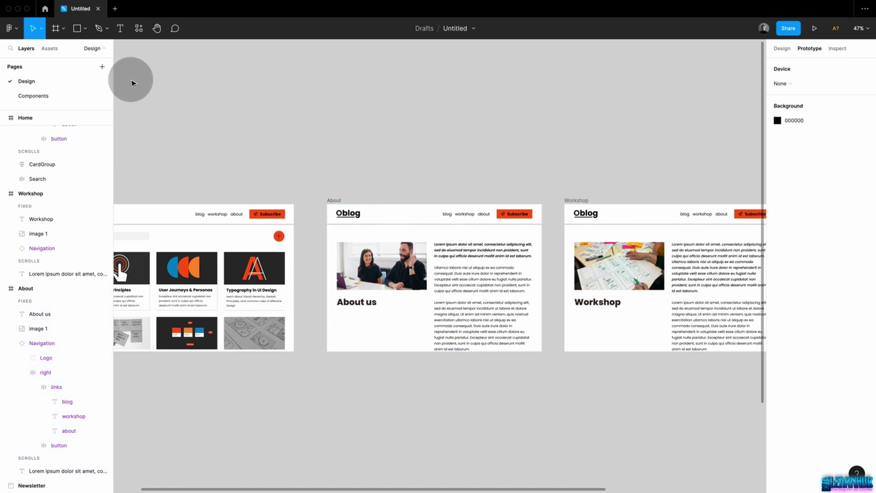
On the Components page, try giving the Navigation component's workshop link an on-click Navigate to interaction, and remove the interaction again
click(56, 97)
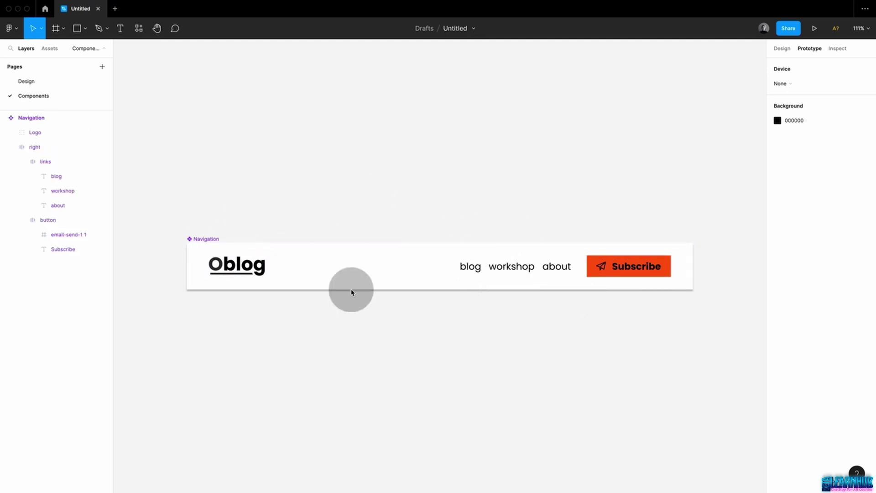
click(516, 269)
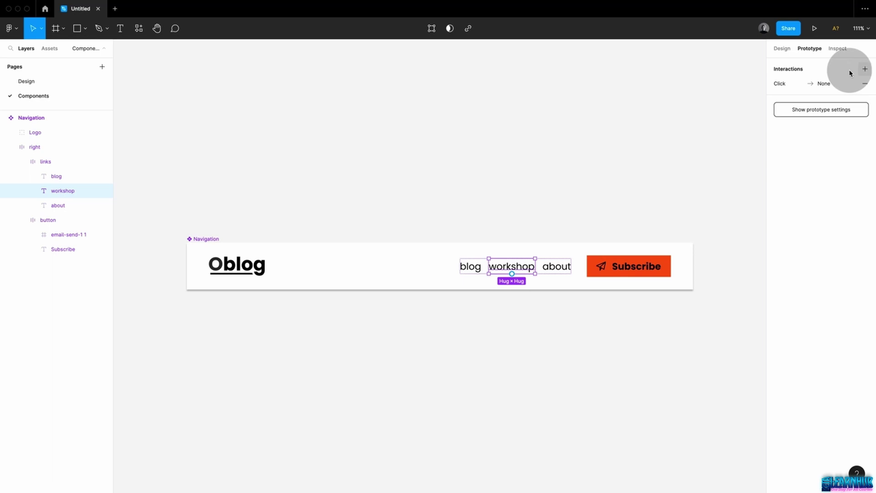
click(786, 83)
click(683, 119)
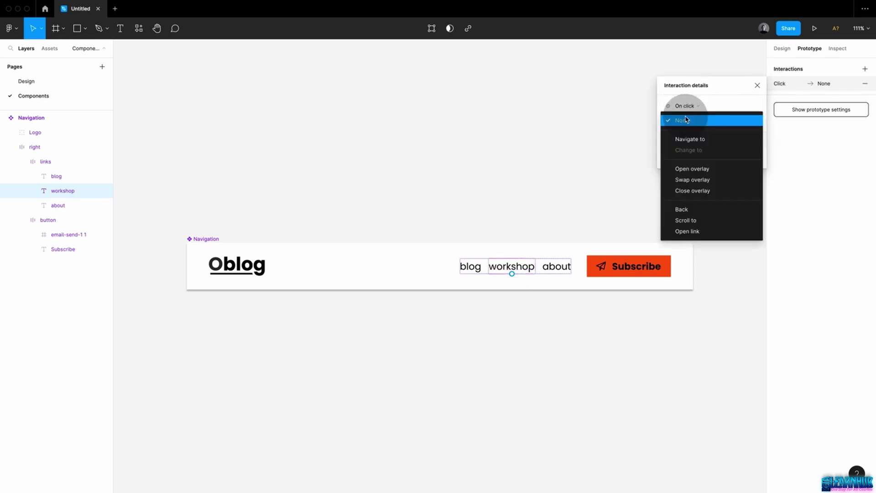
click(689, 138)
click(743, 122)
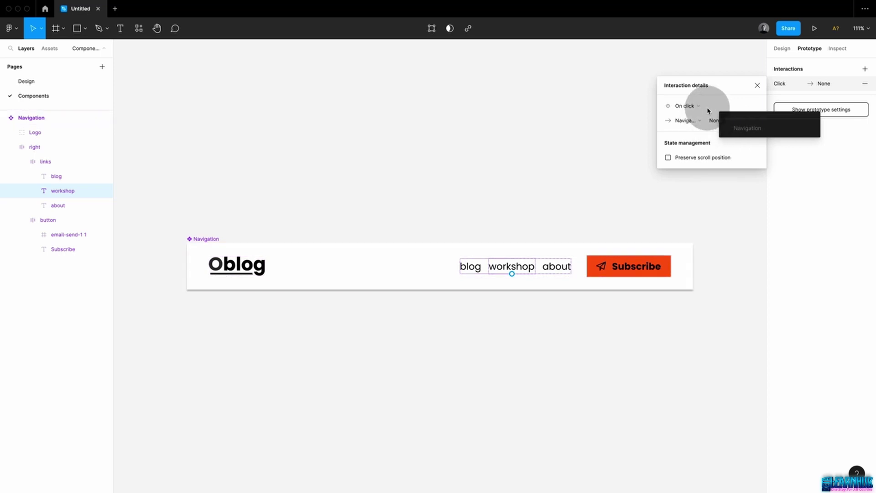
click(757, 88)
click(864, 84)
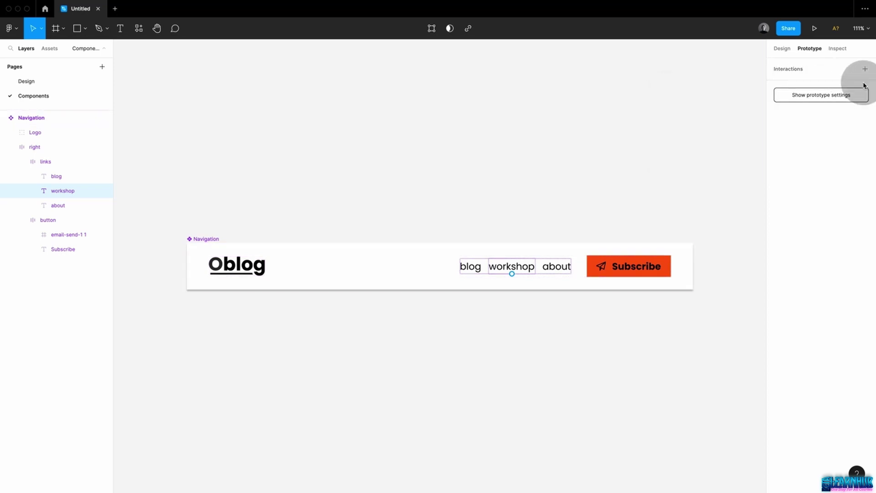
click(671, 151)
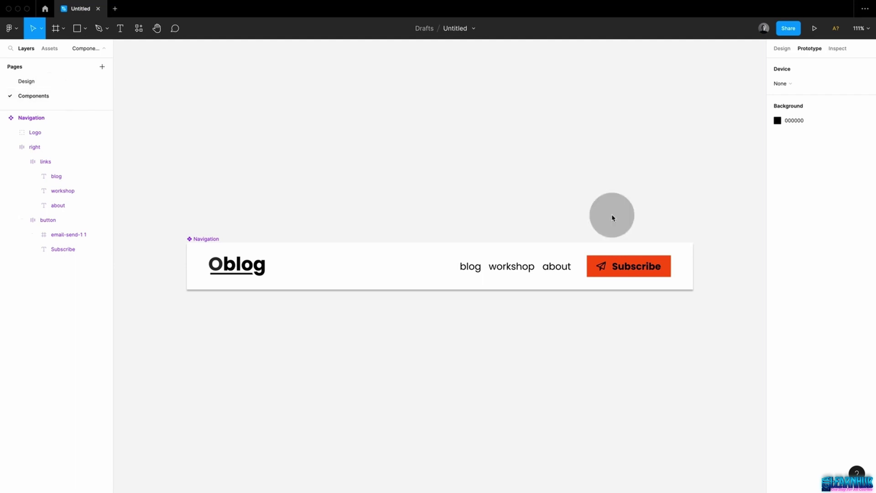
Copy the Navigation component from the Components page to the Design page as an instance placed above the About frame
click(230, 246)
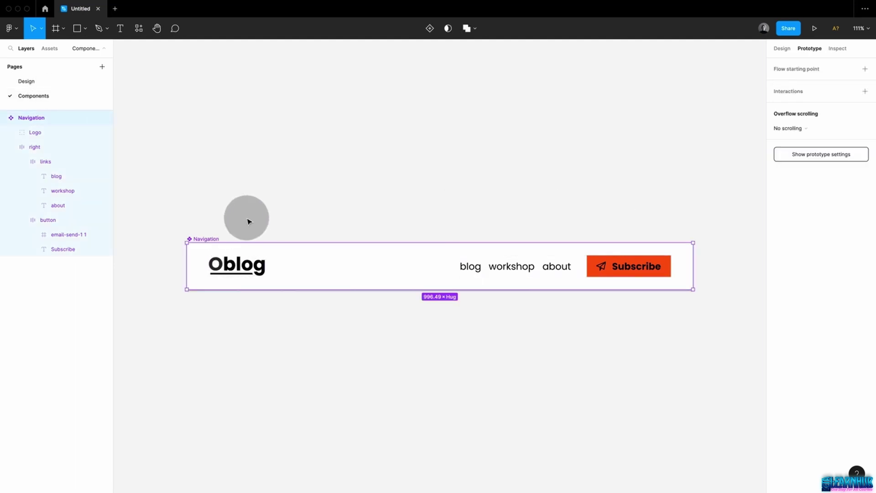
key(super)
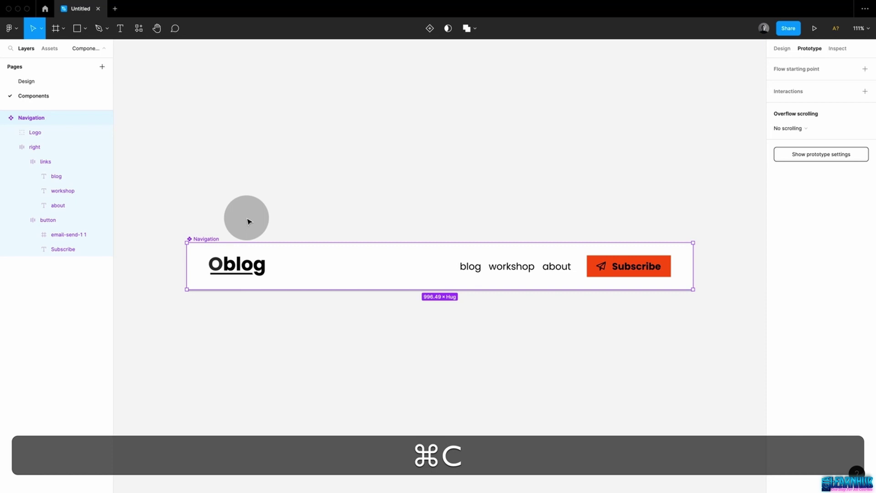
click(63, 82)
key(shift+1)
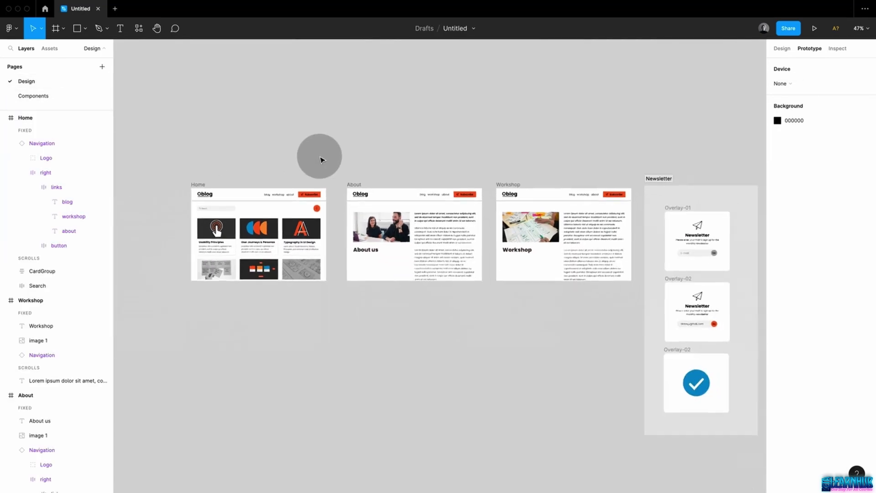
click(285, 195)
click(326, 141)
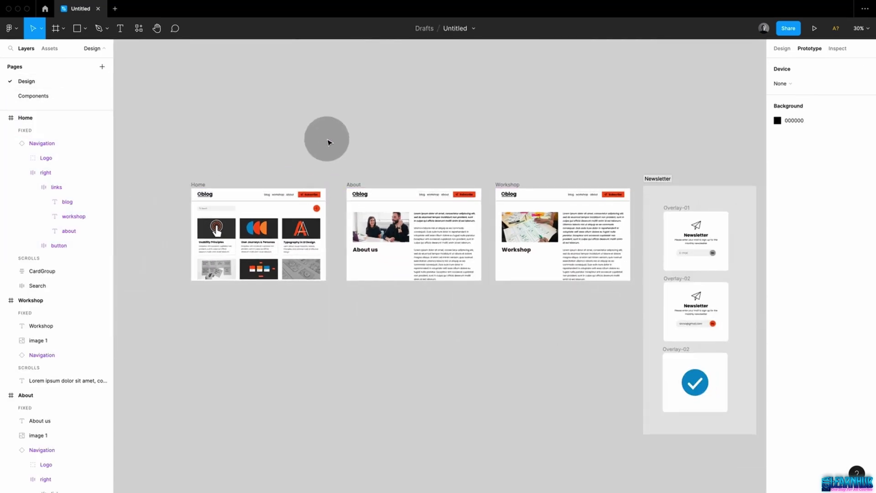
key(super+v)
drag(418, 270, 452, 137)
click(449, 115)
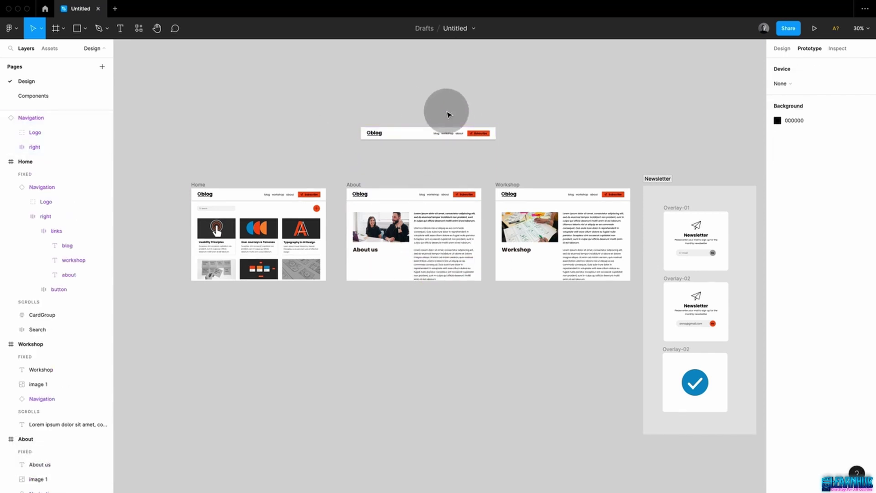
Try to connect the blog link of the standalone Navigation instance to the About frame
super+click(438, 135)
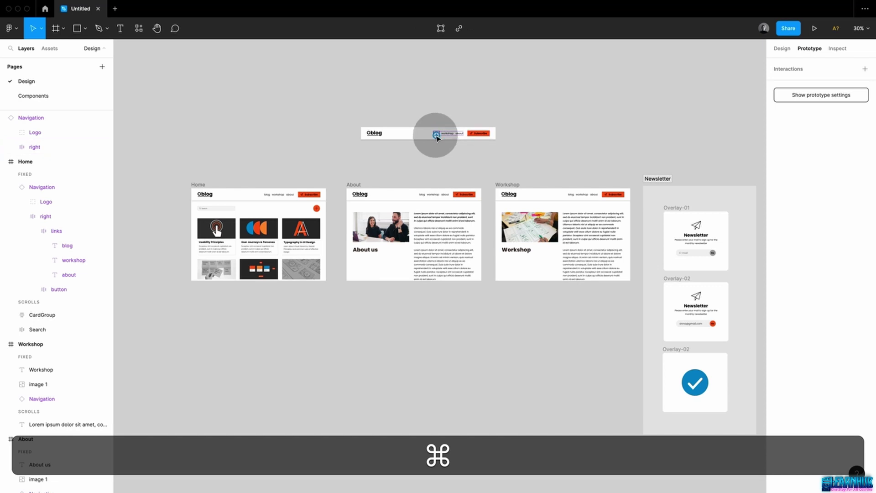
drag(437, 138, 427, 189)
click(510, 166)
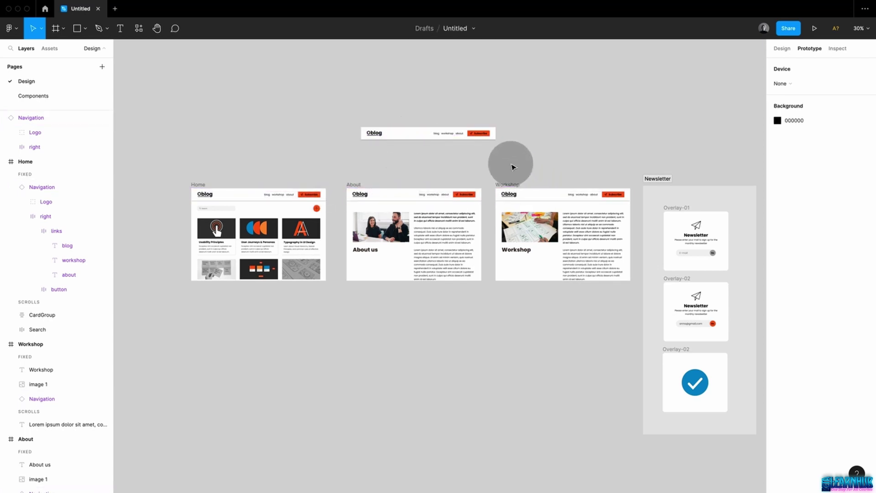
Turn the standalone Navigation instance into a new component named Navigation-funnel
click(419, 138)
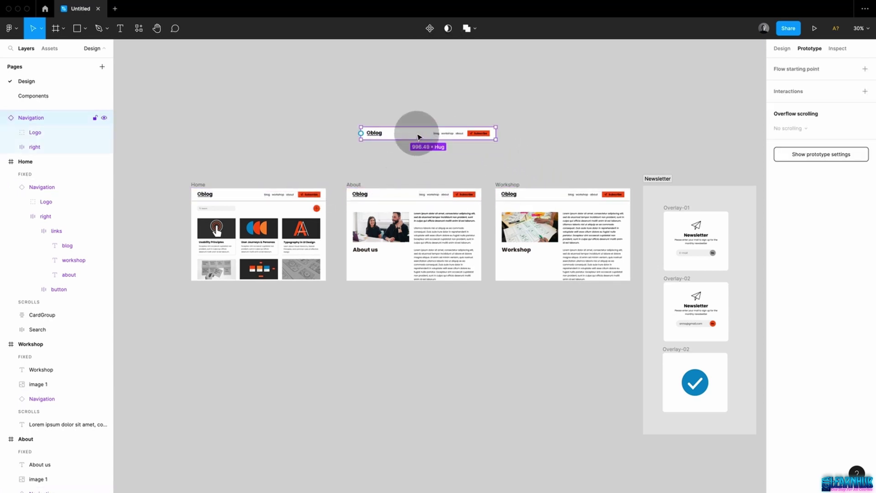
scroll(390, 112, up, 5)
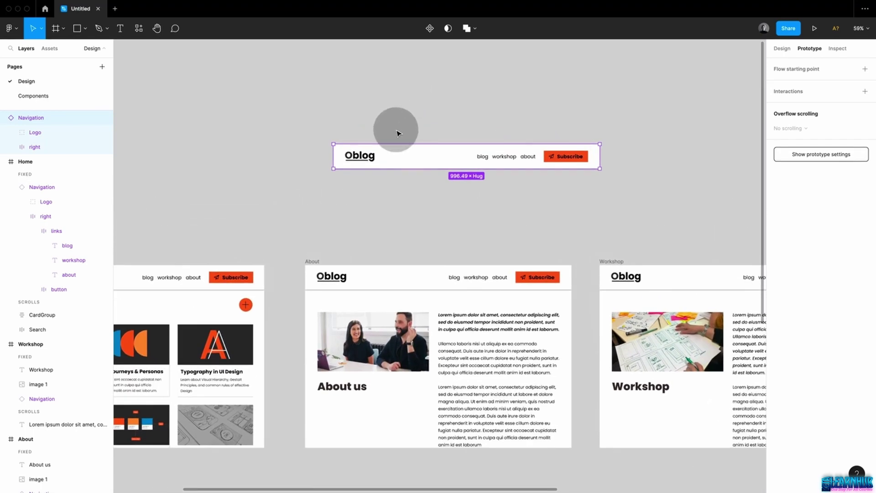
click(430, 30)
click(356, 144)
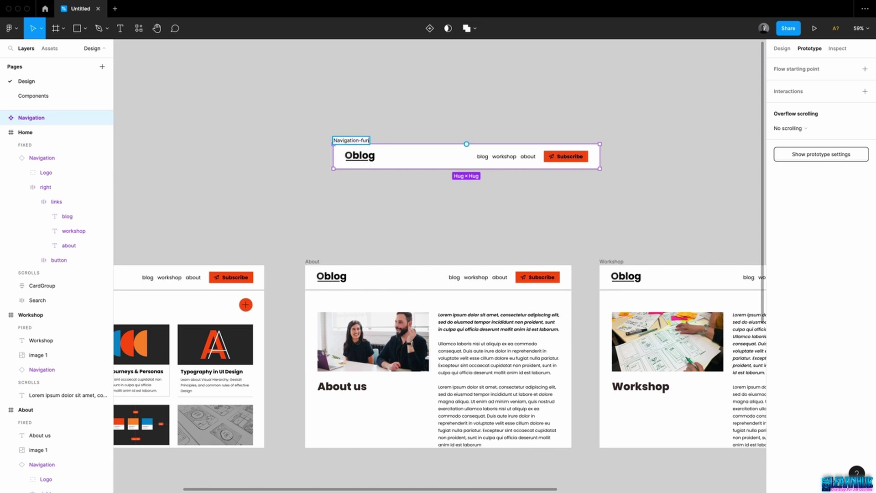
click(279, 110)
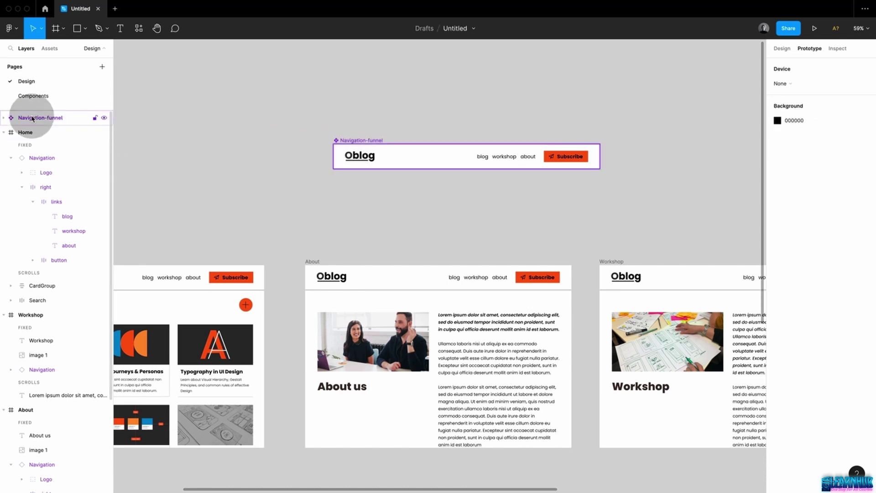
Examine the Navigation instance nested in Navigation-funnel and trace it back to its main component
click(4, 118)
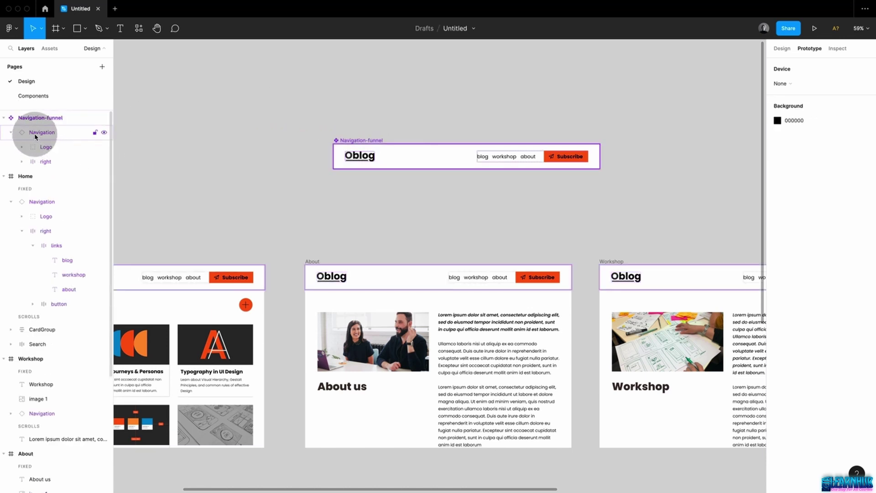
click(12, 133)
click(44, 133)
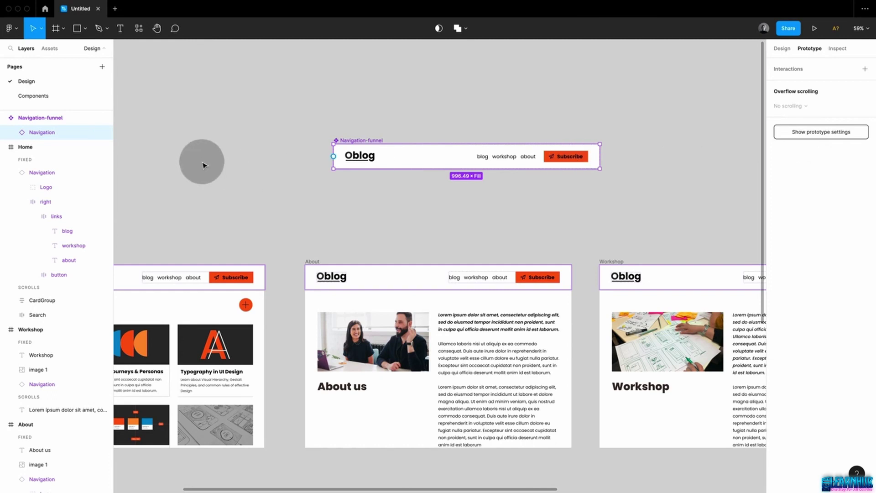
click(782, 48)
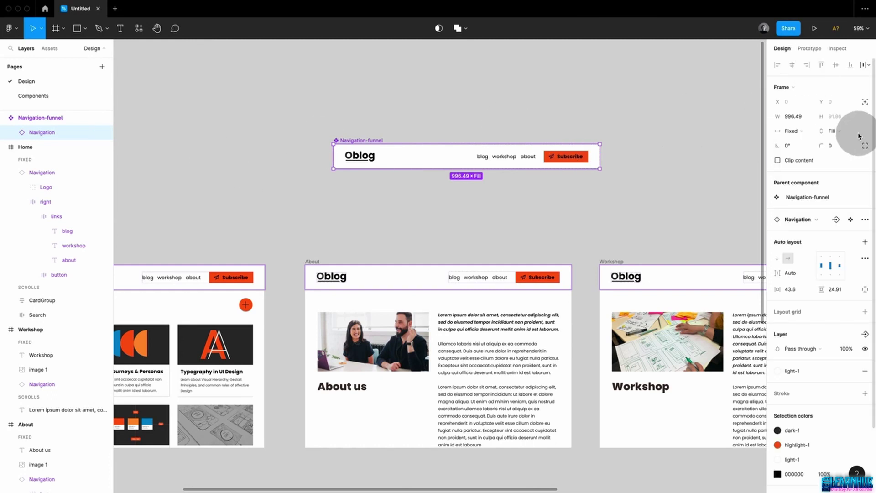
click(851, 221)
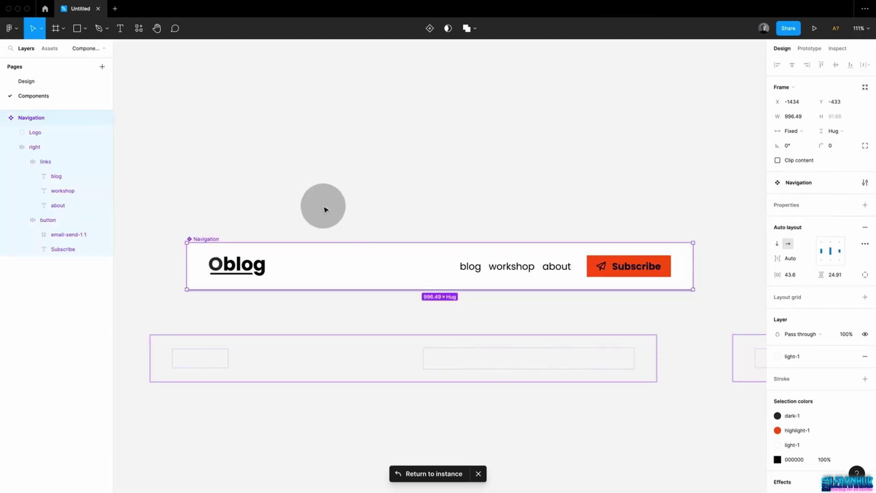
click(412, 353)
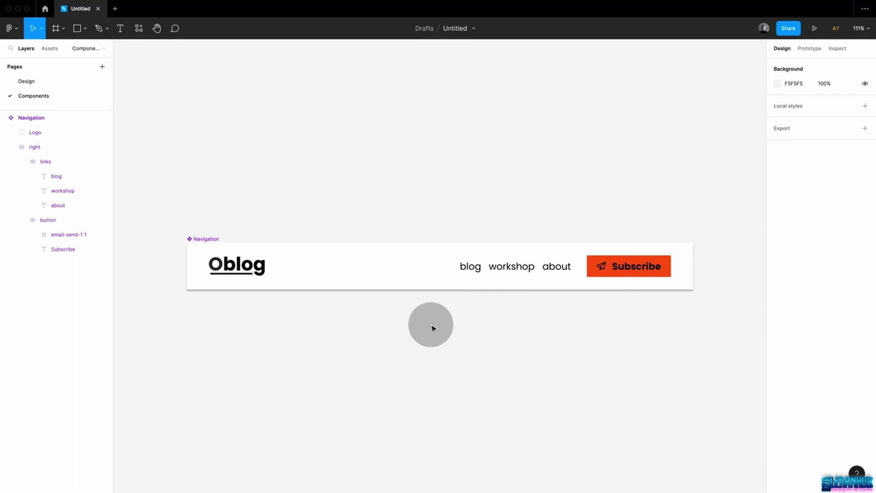
On the Design page, swap the Navigation instances in the Home, About and Workshop frames for Navigation-funnel
click(63, 84)
scroll(315, 202, down, 5)
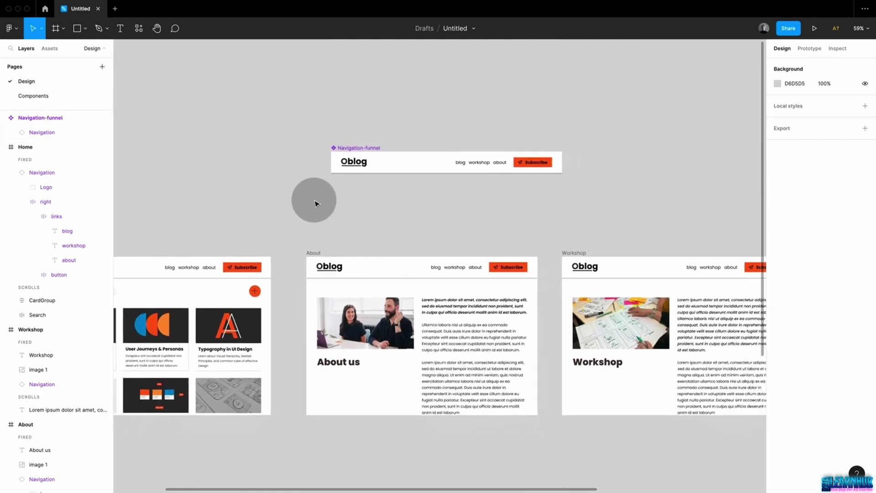
scroll(314, 202, left, 1)
click(254, 248)
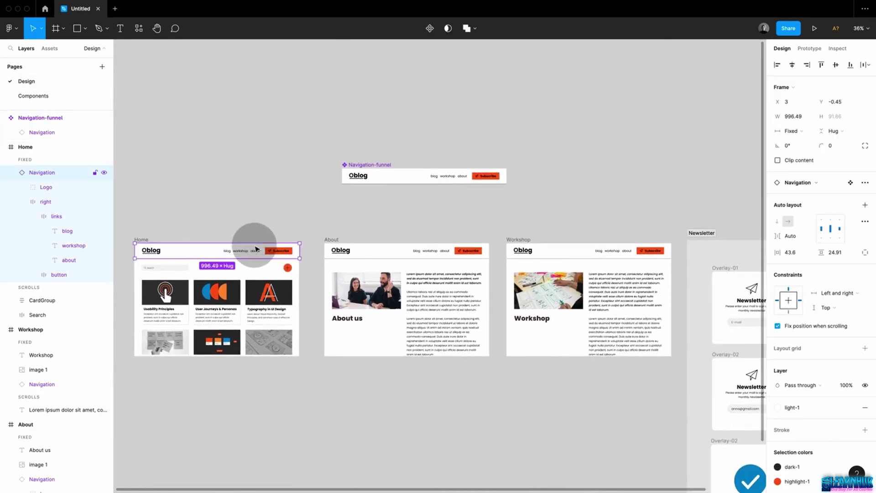
shift+click(372, 252)
shift+click(557, 250)
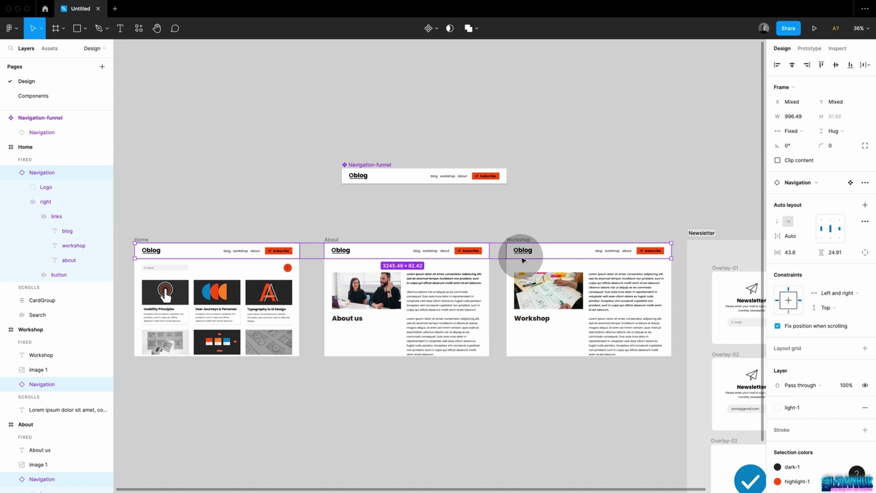
click(809, 182)
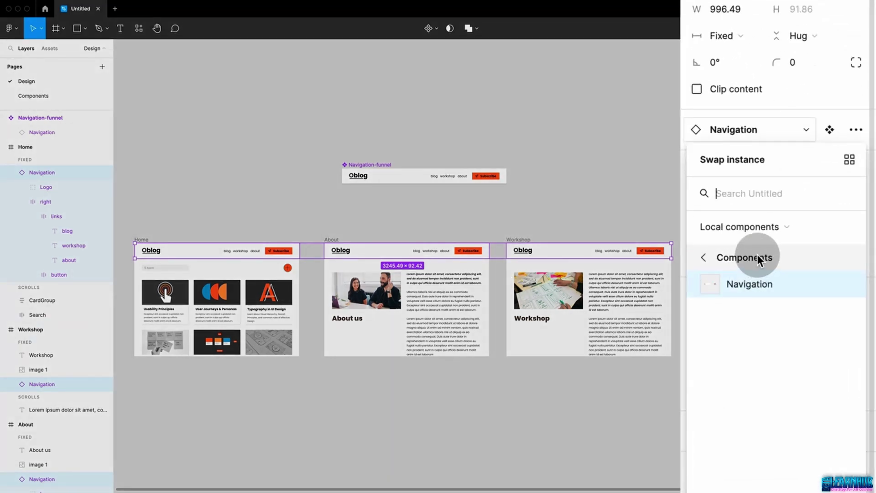
click(758, 254)
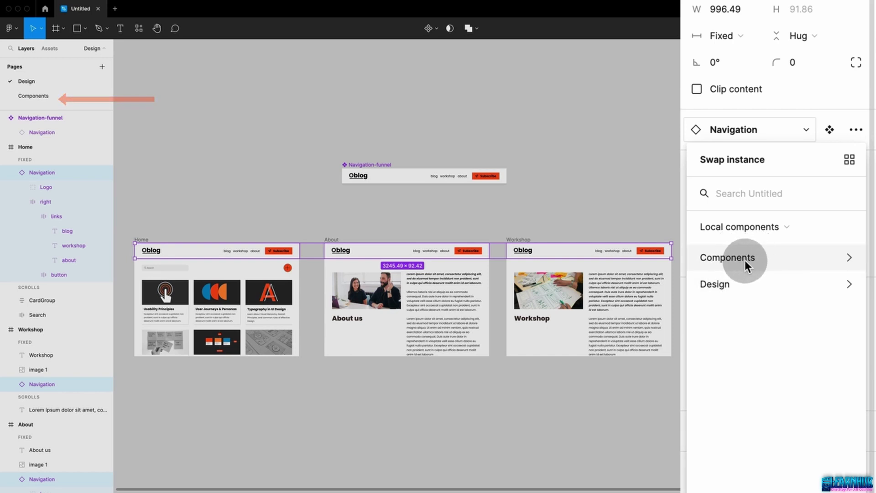
click(736, 280)
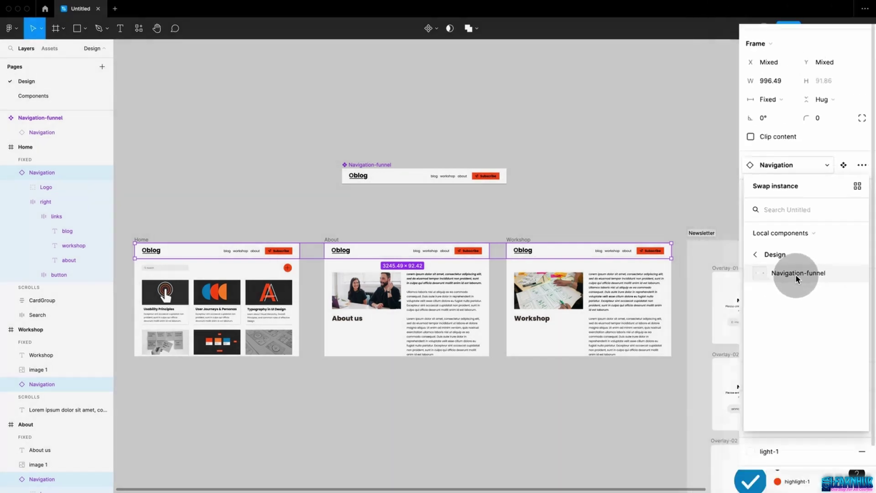
click(757, 285)
click(623, 210)
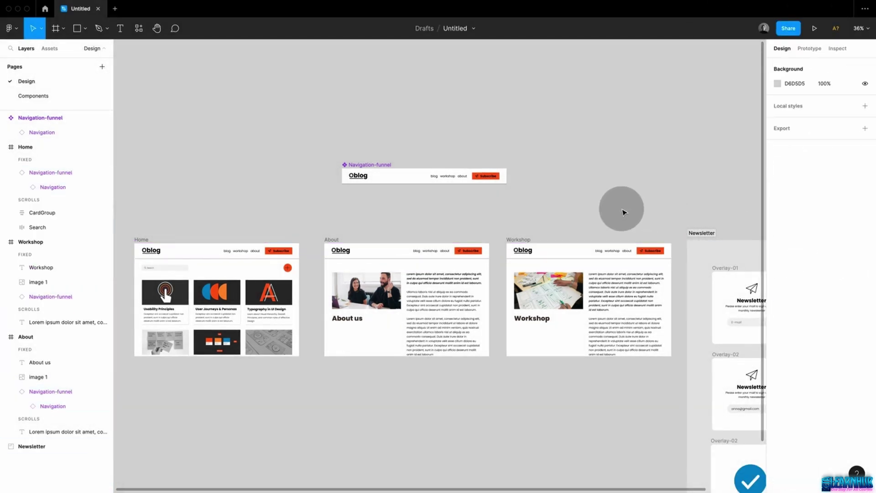
Place a test instance of Navigation-funnel just above the About frame and delete it
drag(441, 177, 384, 222)
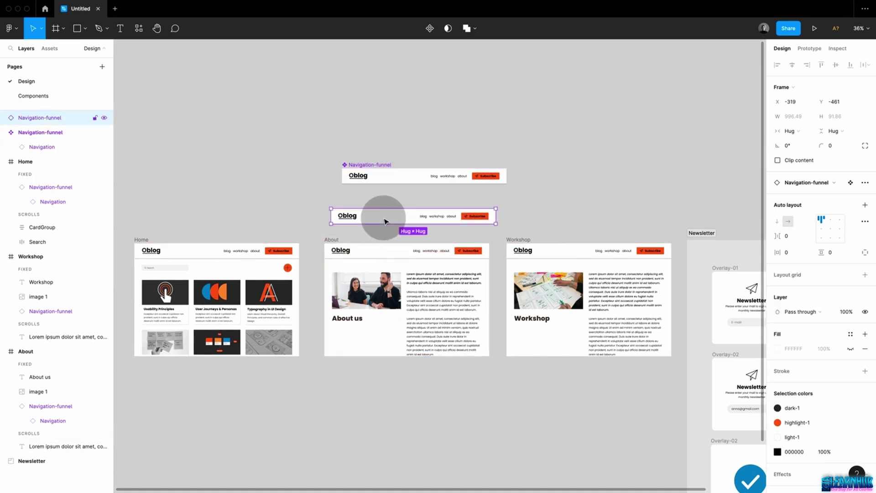
key(Delete)
Trace the About frame's navigation bar back to its main component to check how it relates to the frames
scroll(518, 225, left, 1)
click(491, 249)
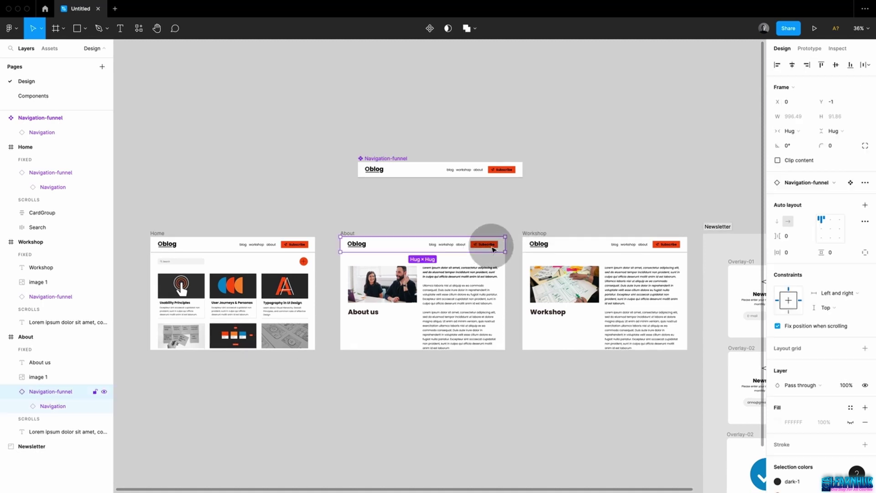
click(850, 183)
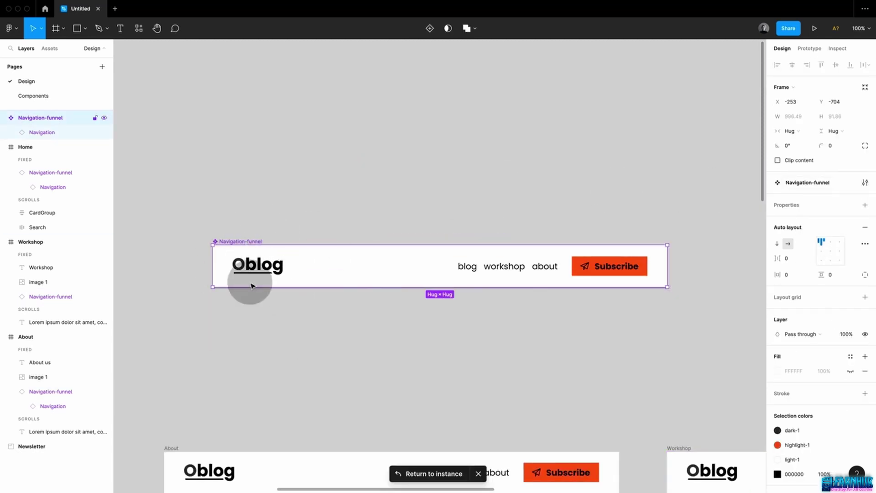
scroll(297, 262, down, 5)
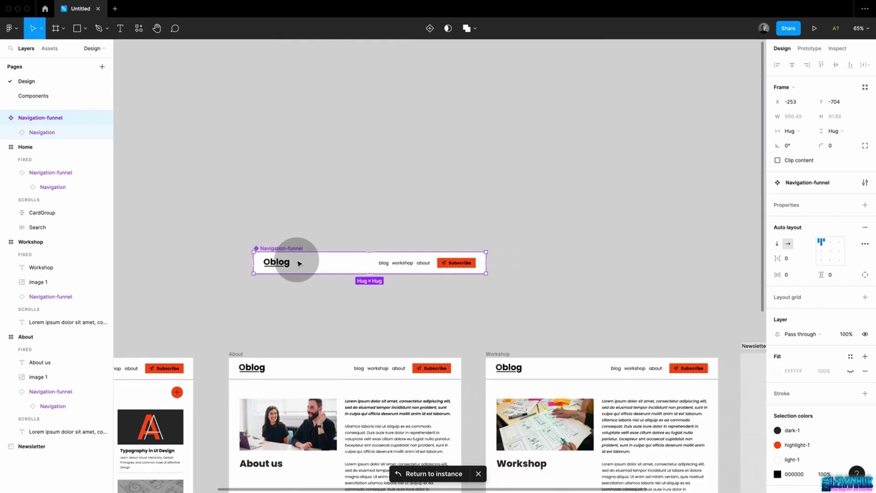
scroll(299, 261, down, 5)
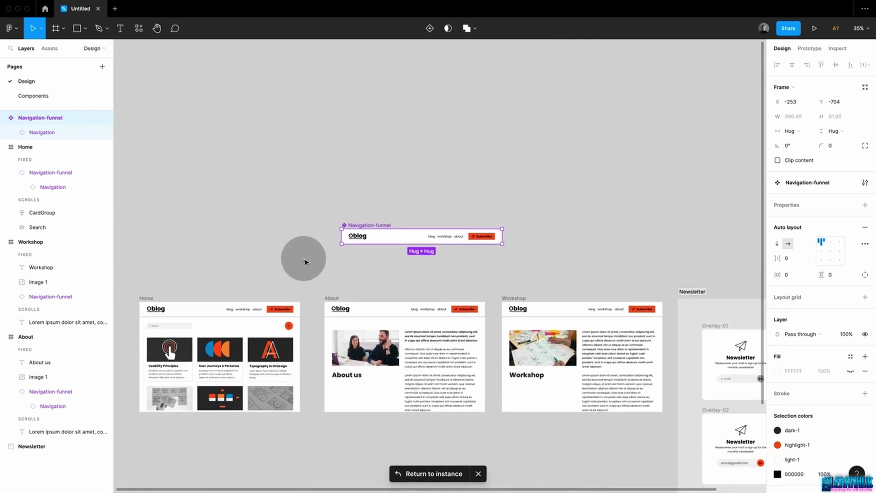
Connect the blog link in the Navigation-funnel component to the Home frame with a Dissolve animation
click(400, 267)
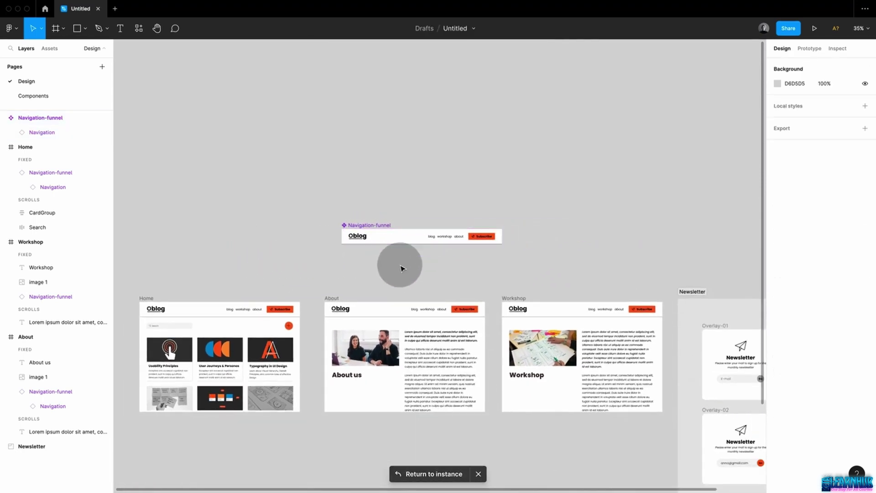
ctrl+click(430, 236)
click(809, 48)
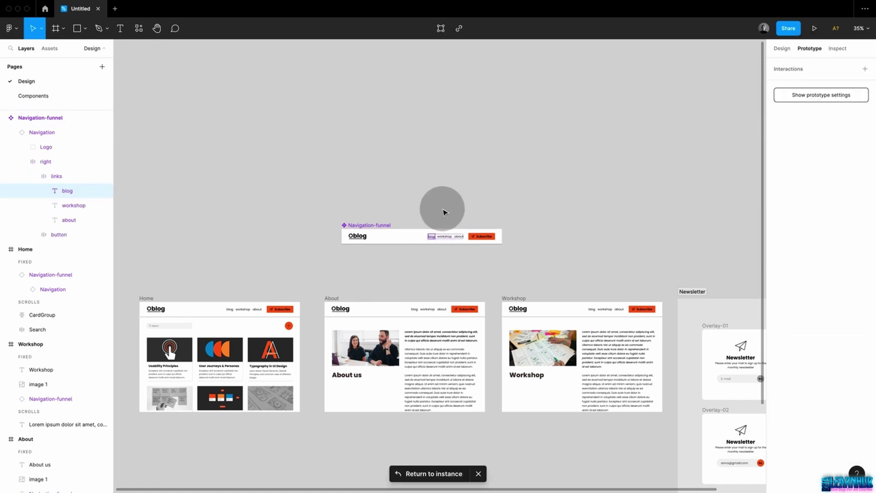
drag(432, 238, 289, 303)
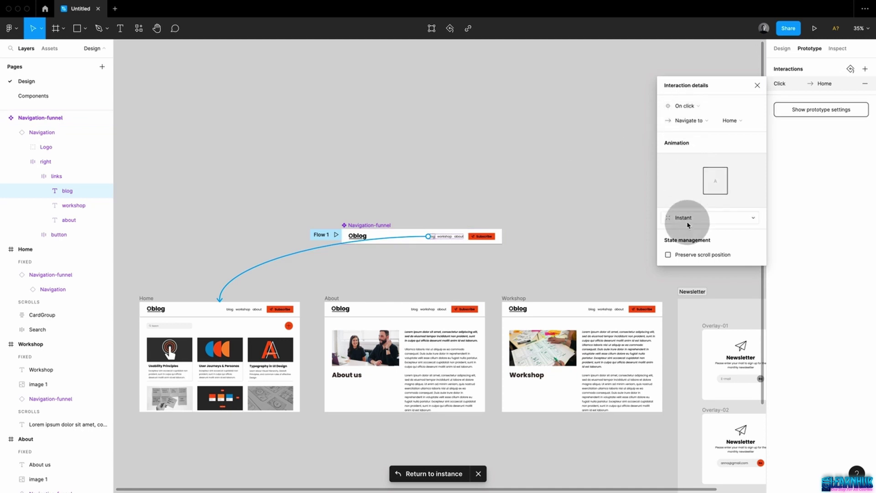
click(682, 218)
click(690, 234)
click(538, 259)
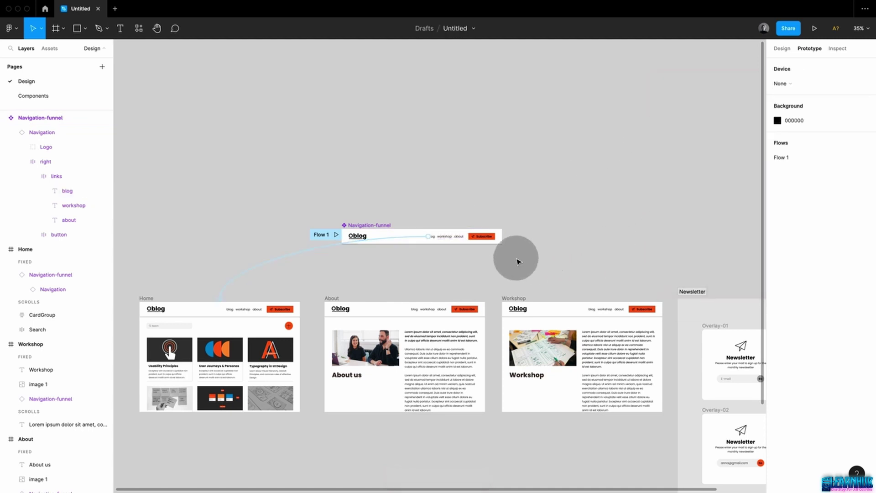
Connect Navigation-funnel's workshop link to the About frame and its about link to the Workshop frame
click(447, 236)
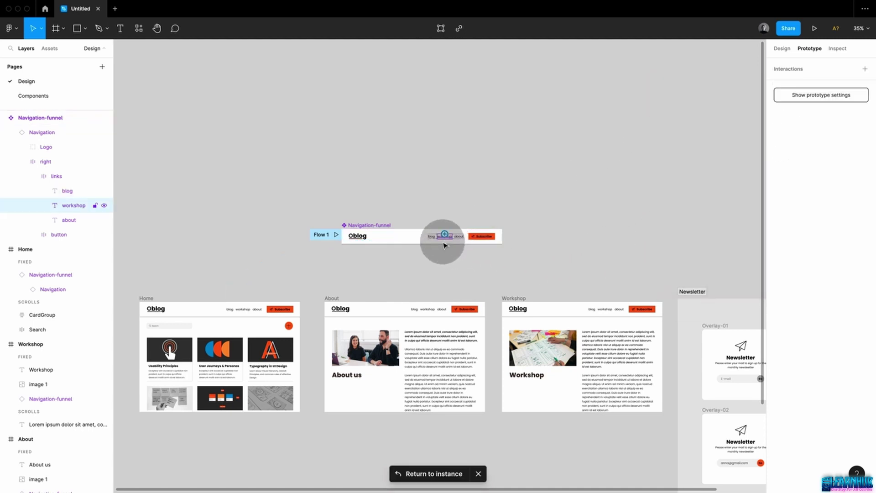
drag(445, 235, 429, 304)
click(484, 262)
click(458, 235)
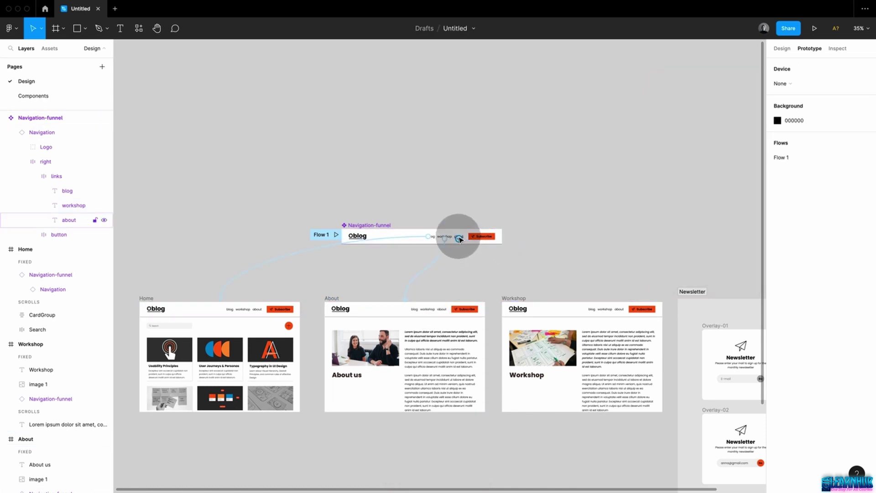
drag(462, 236, 544, 319)
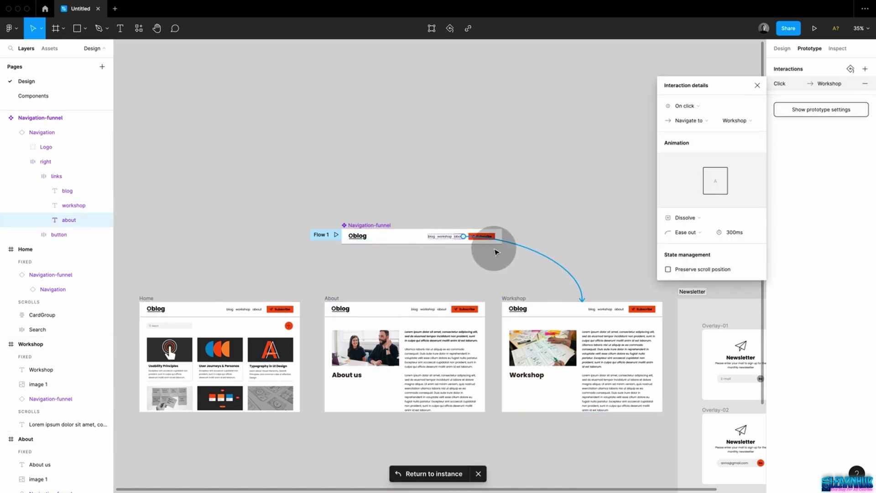
click(493, 247)
Connect Navigation-funnel's Subscribe button to Newsletter and set the interaction to Open overlay
click(497, 238)
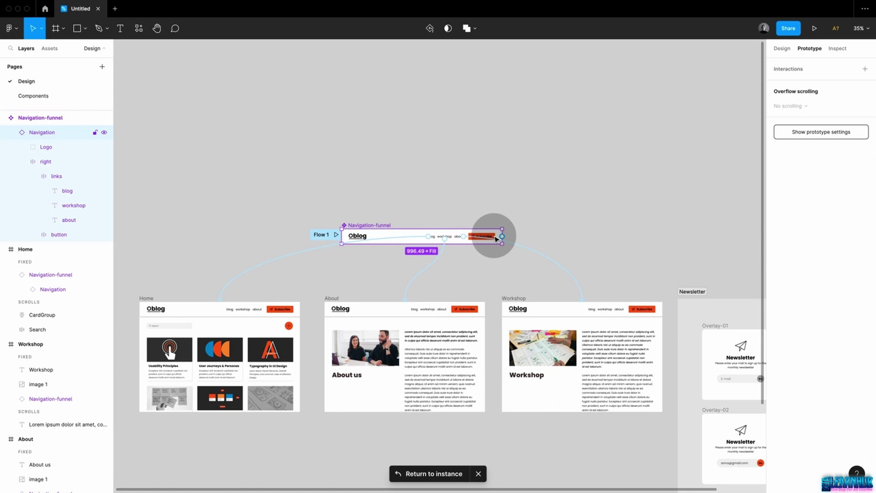
click(496, 238)
click(488, 237)
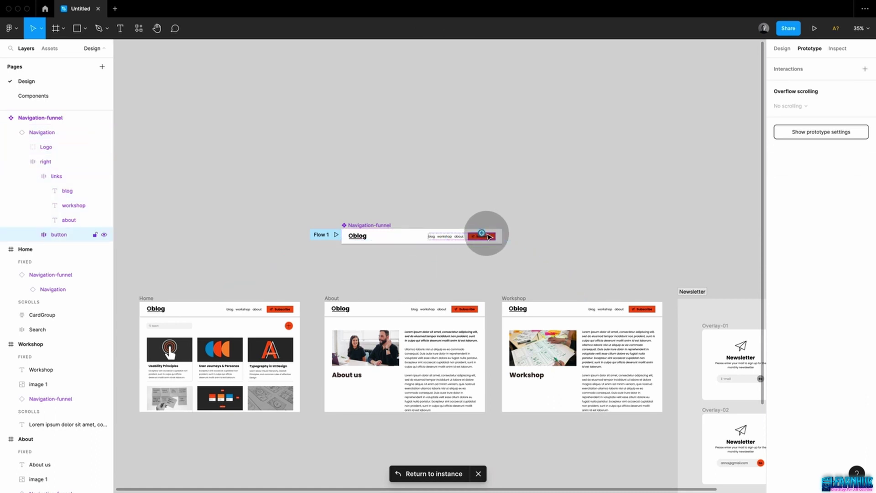
drag(495, 237, 708, 303)
click(697, 121)
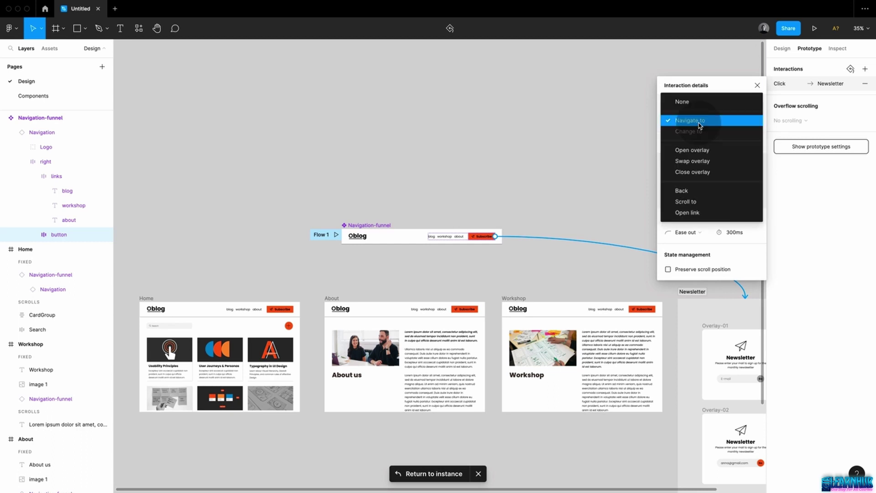
click(698, 149)
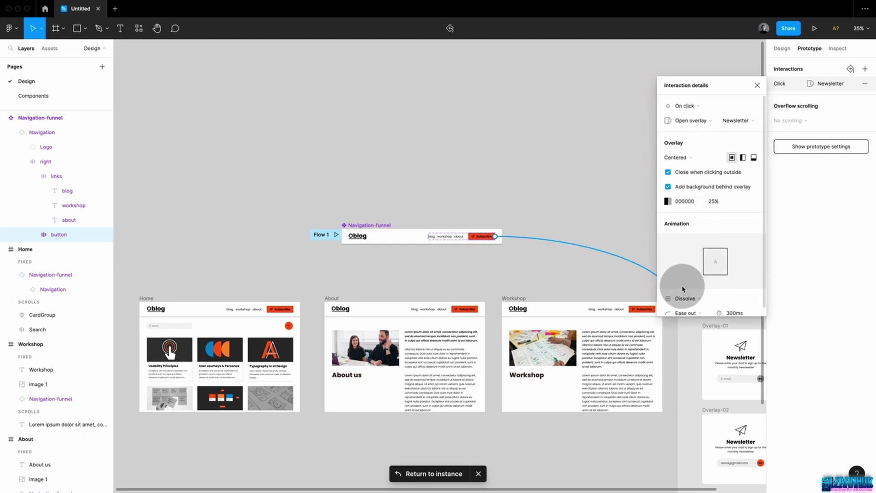
click(634, 225)
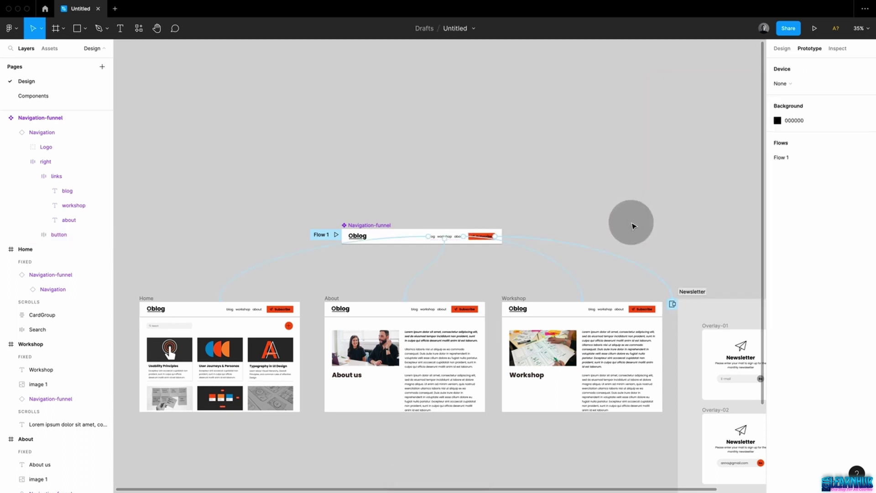
Examine the prototype connections on the Home, About and Workshop navigation instances and on the Navigation-funnel component
click(276, 308)
drag(262, 311, 336, 307)
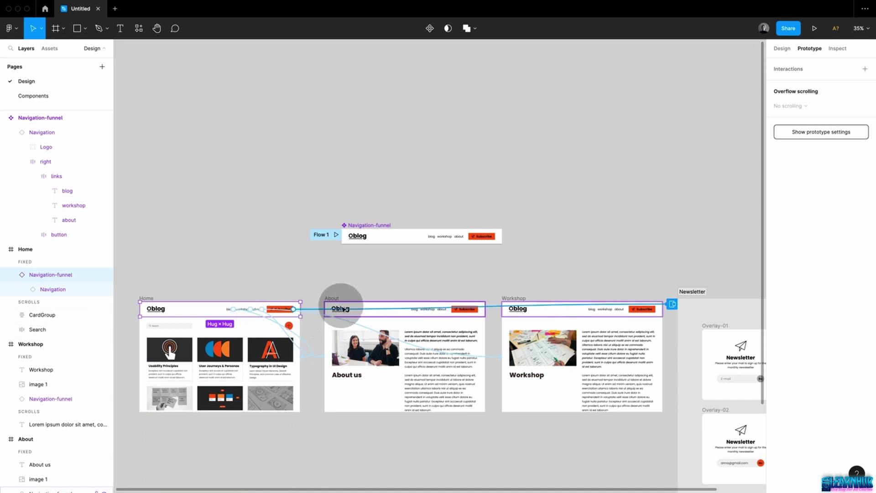
click(377, 289)
click(466, 317)
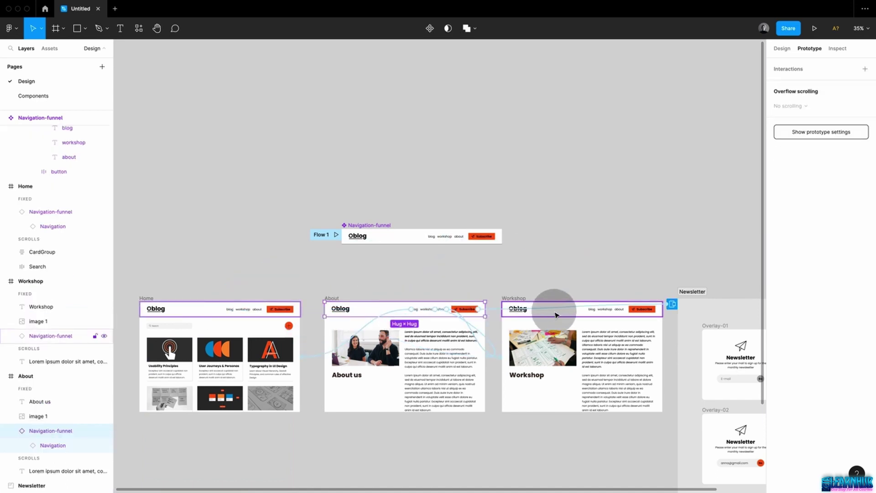
click(580, 311)
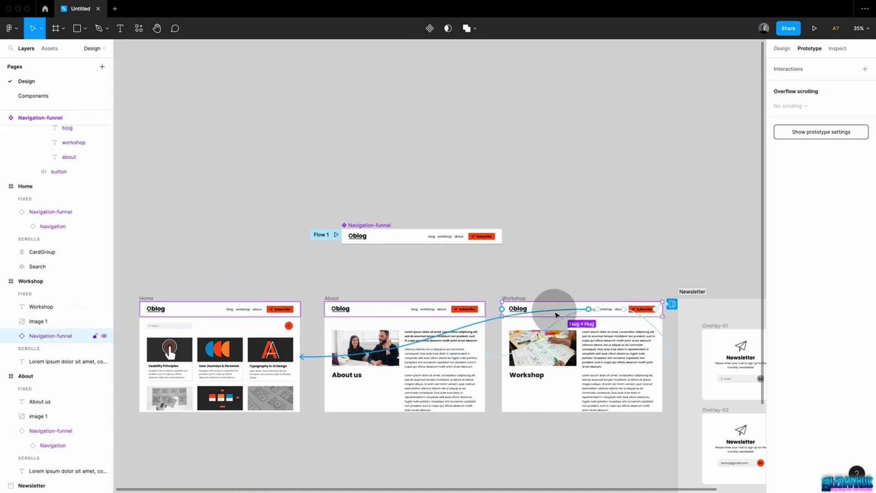
click(581, 290)
click(450, 233)
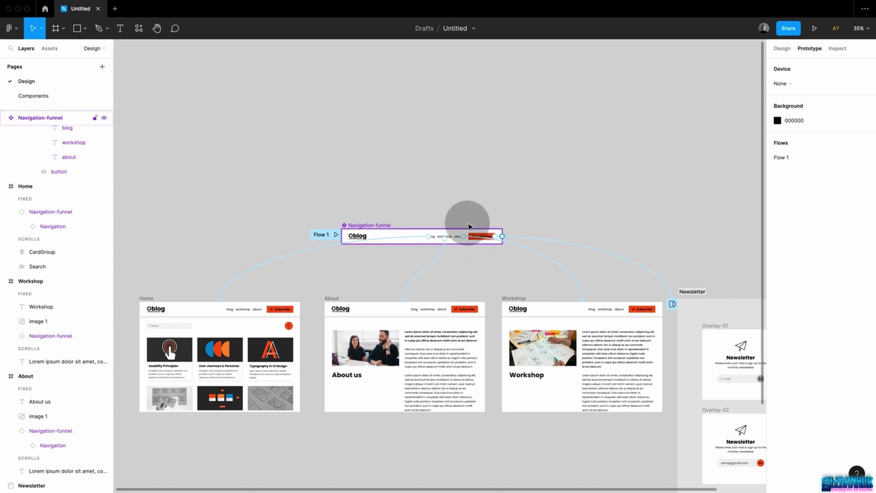
click(454, 249)
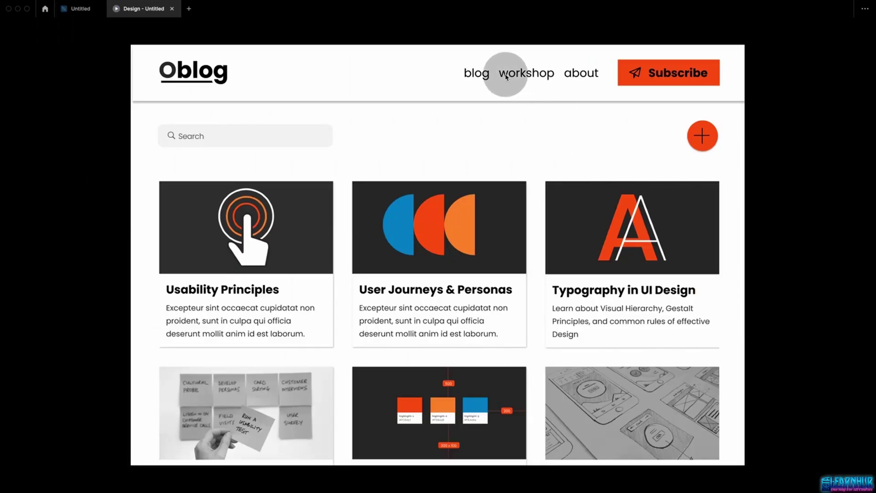
Test the workshop, about and Subscribe links in the prototype preview, running through the newsletter sign-up overlay
click(527, 76)
click(581, 76)
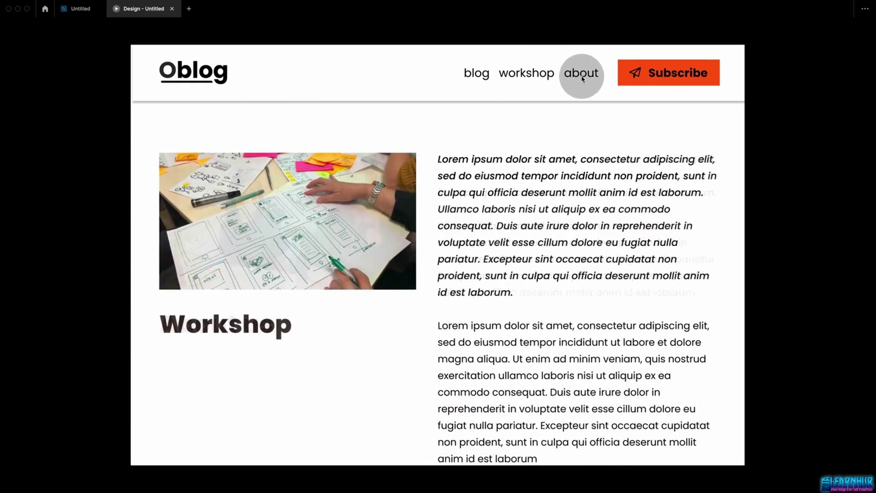
click(524, 75)
click(666, 77)
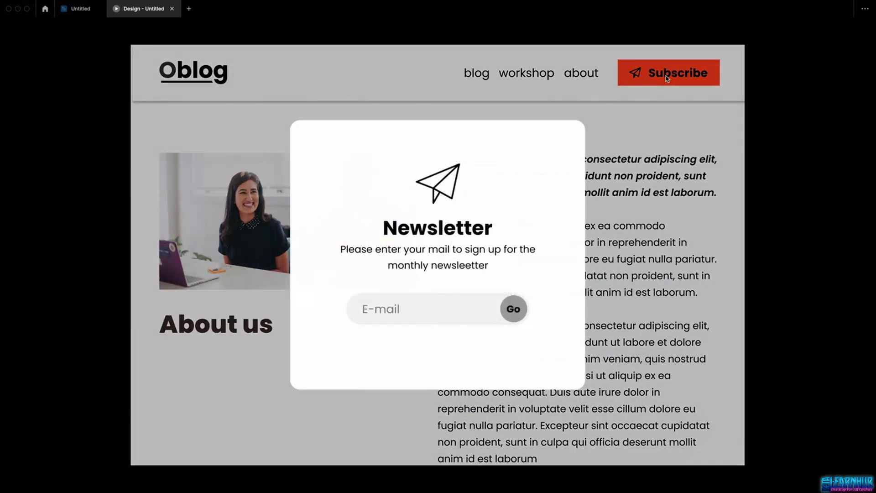
click(462, 315)
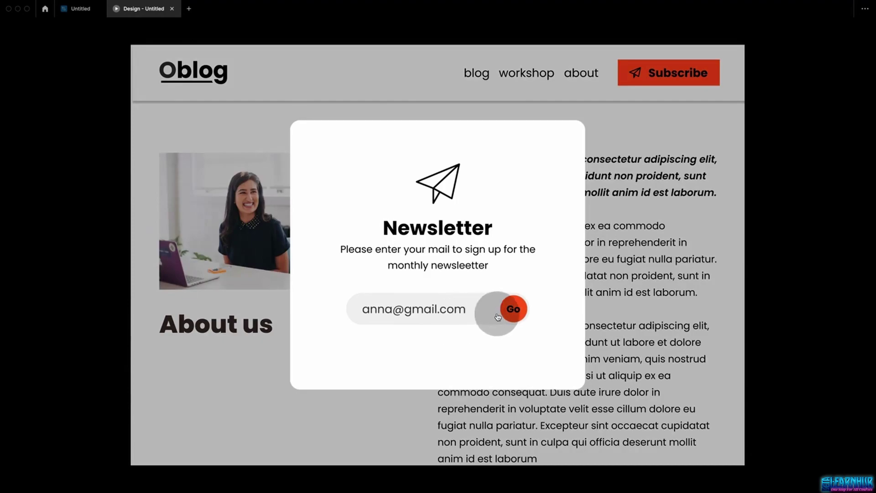
click(512, 310)
click(617, 324)
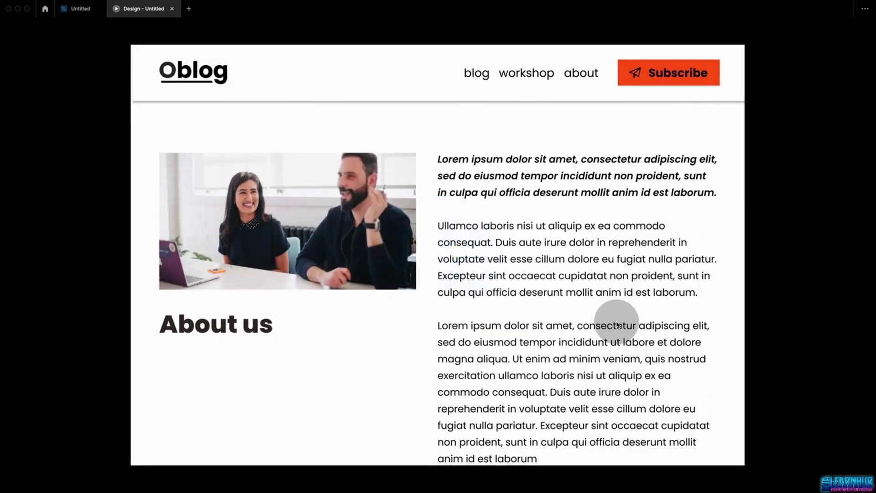
On the Components page, move the Subscribe button ahead of the links in the main Navigation component
key(ctrl+shift+Tab)
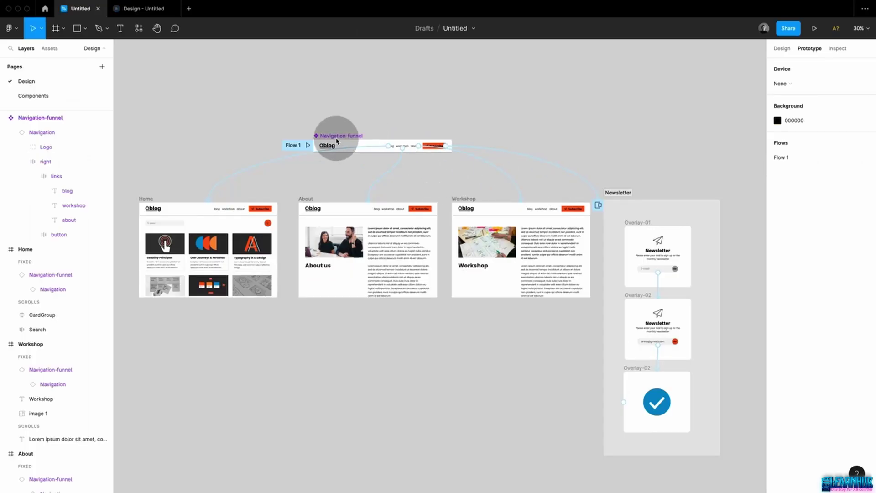
click(39, 96)
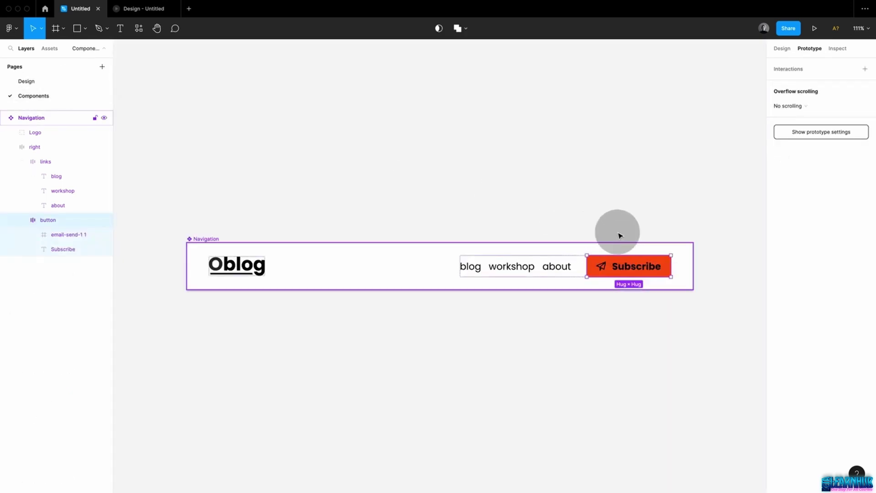
click(619, 235)
click(620, 264)
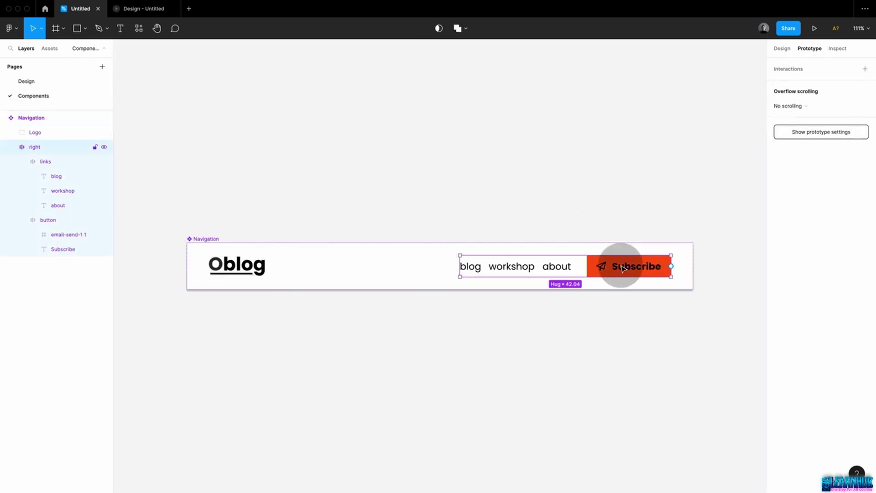
click(623, 267)
key(Left)
click(642, 221)
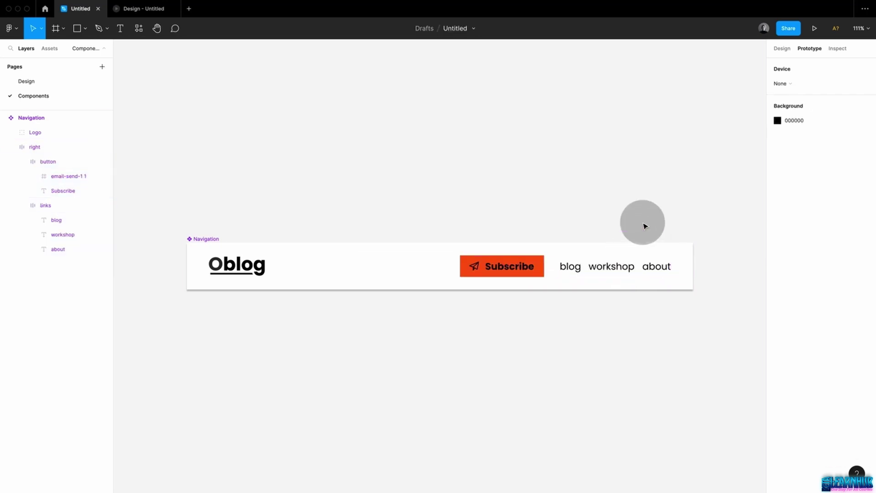
Apply the orange Moonbrand/Website color style to the Subscribe button and check the prototype connections on the Design page
double_click(538, 262)
click(781, 48)
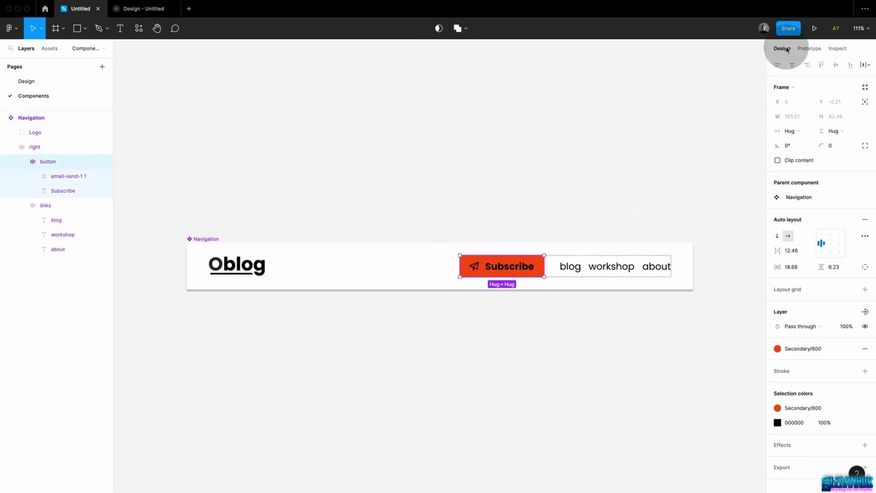
click(796, 346)
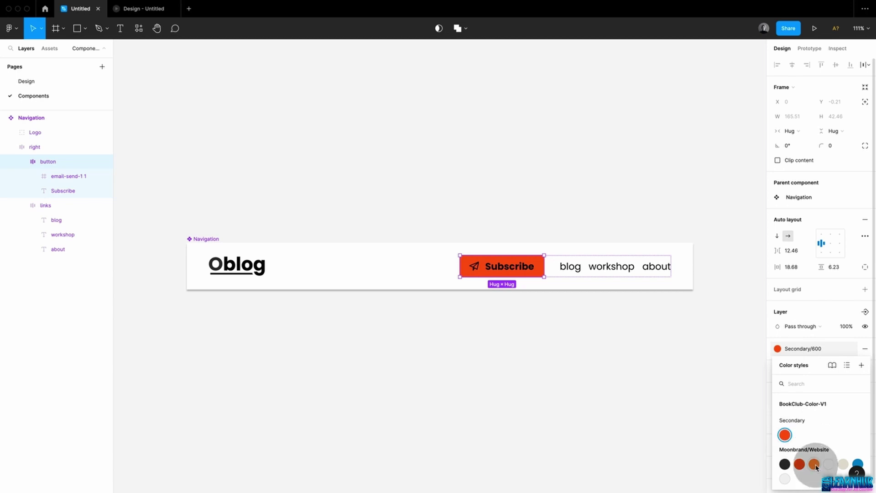
click(790, 464)
click(608, 326)
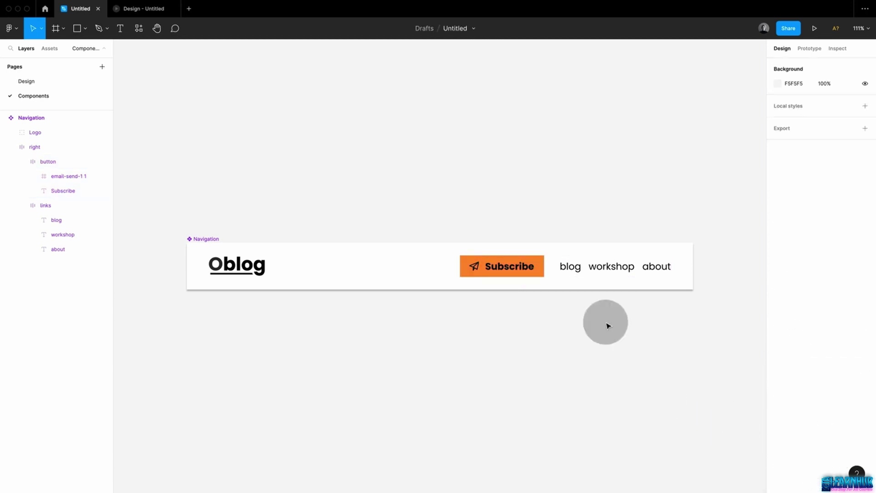
click(48, 82)
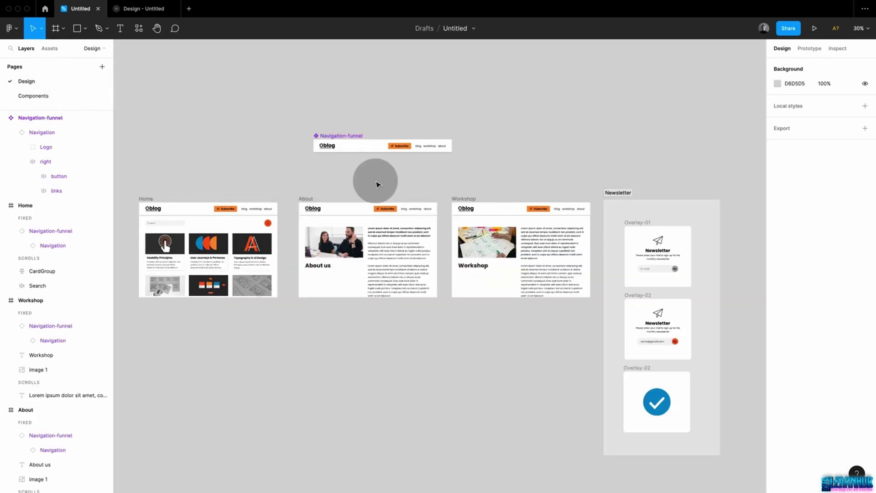
click(809, 48)
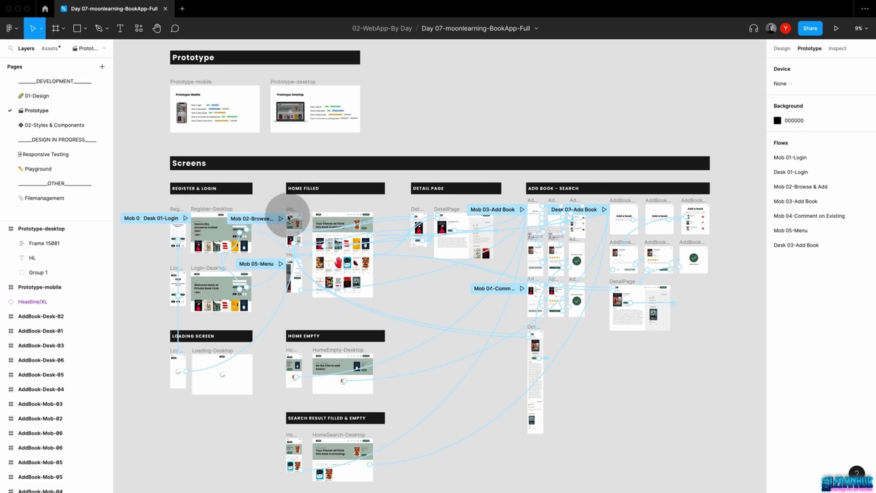
Examine the Home Filled and Register & Login screens with their flow starting points on the BookApp file's Prototype page
ctrl+scroll(288, 223, up, 5)
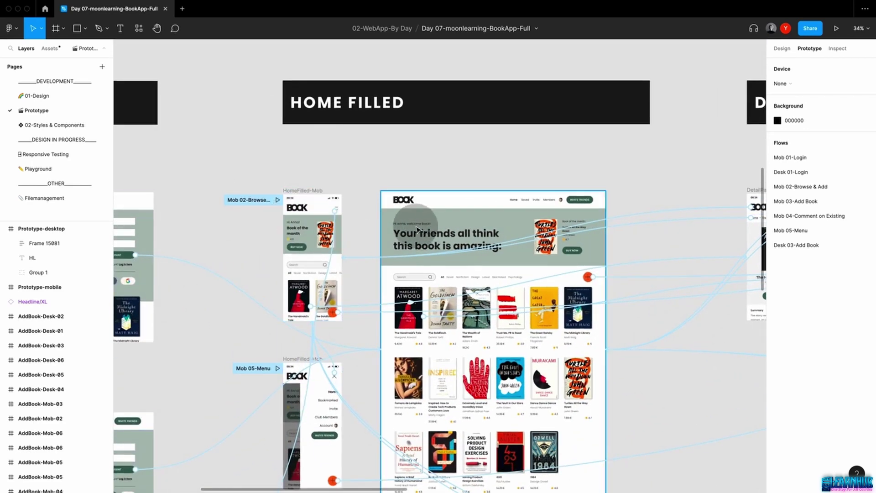
scroll(262, 200, left, 8)
scroll(265, 200, down, 3)
scroll(266, 201, left, 7)
scroll(266, 202, up, 1)
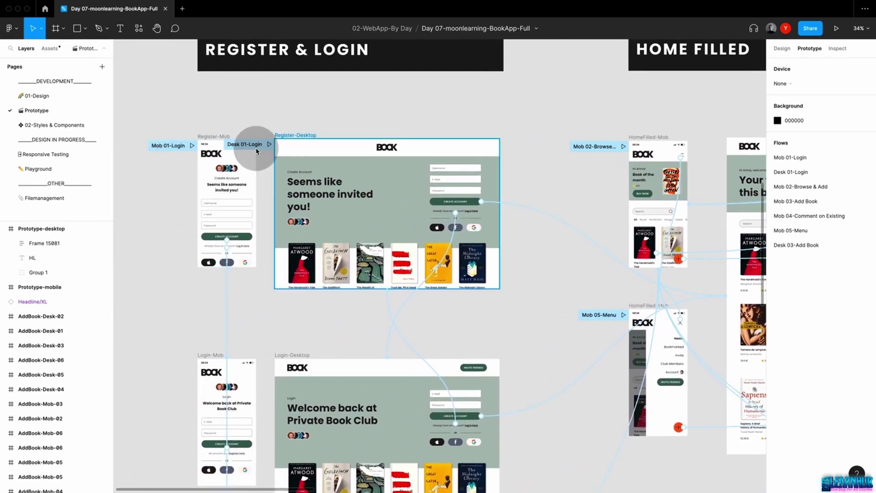
click(256, 149)
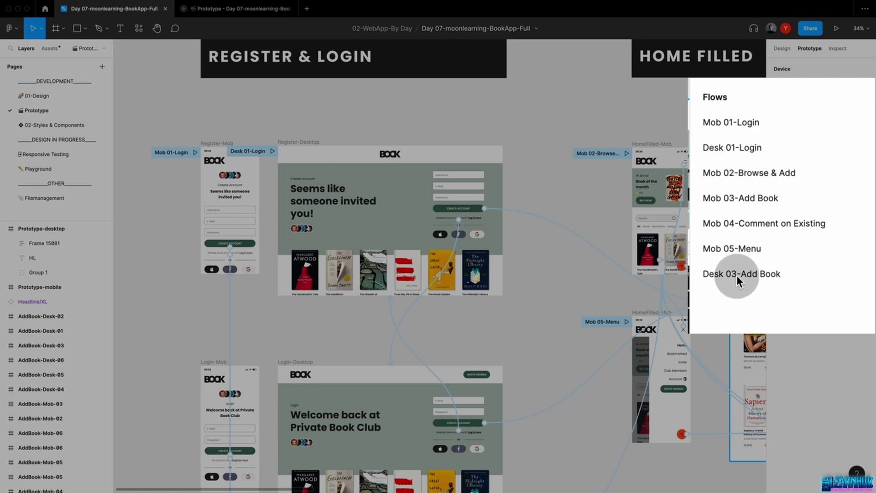
Move the Desk 03-Add Book flow directly below Mob 03-Add Book and present the prototype
drag(738, 277, 743, 210)
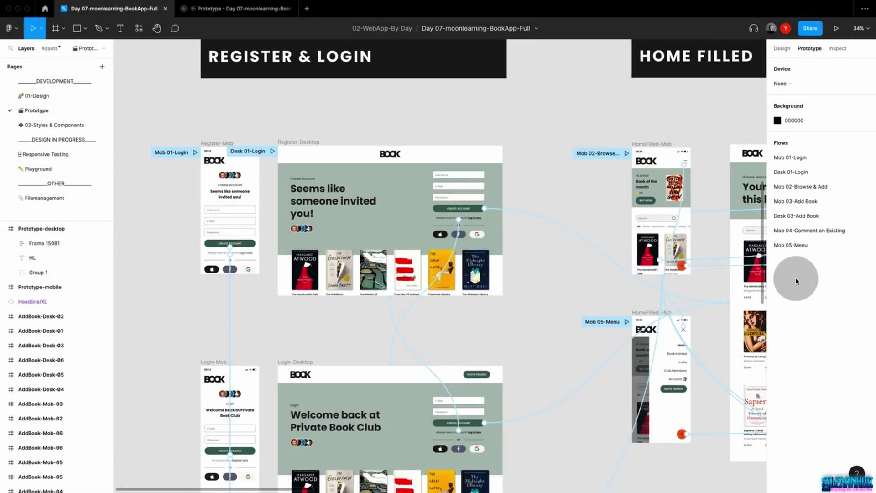
click(838, 28)
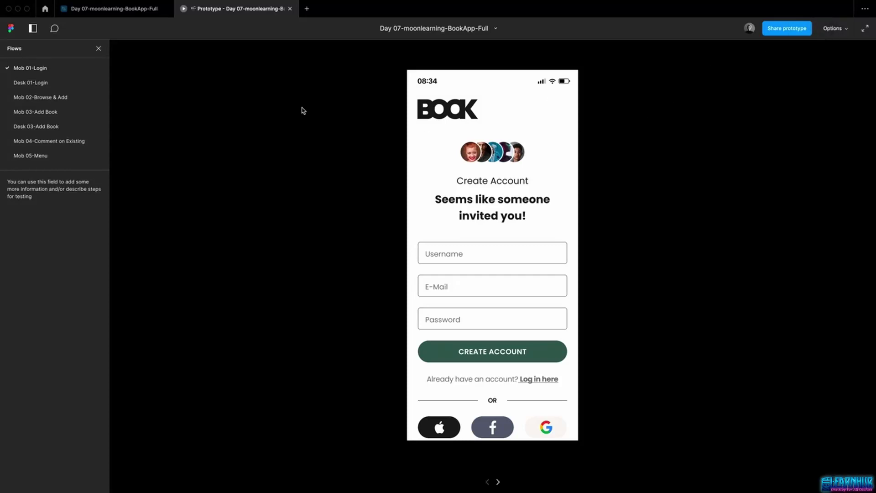
Preview the Desk 01-Login flow in the presented prototype and return to the Mob 01-Login flow
click(46, 73)
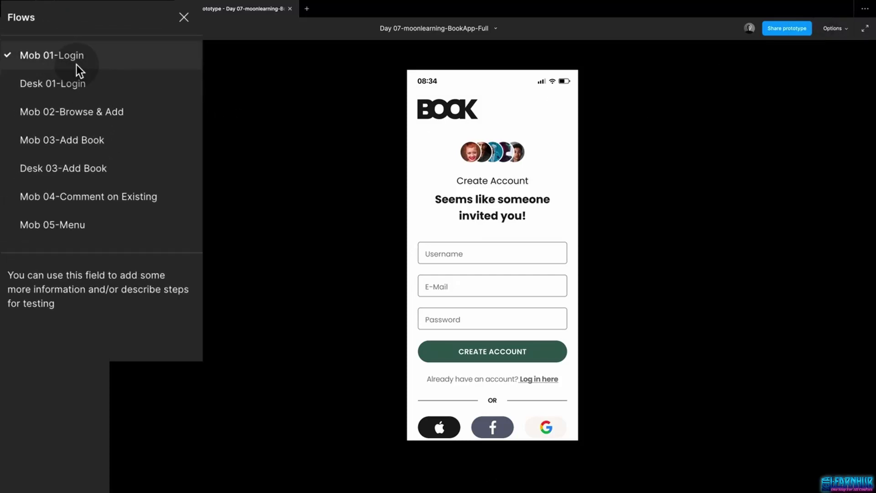
click(77, 80)
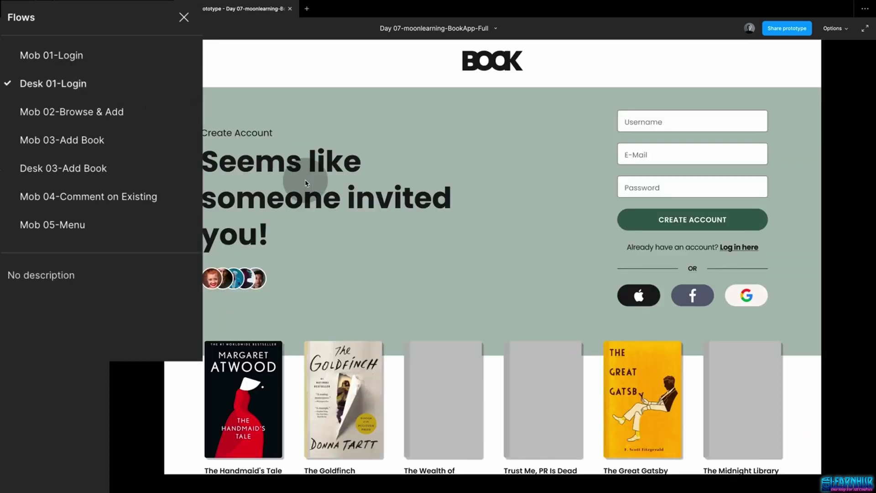
click(145, 65)
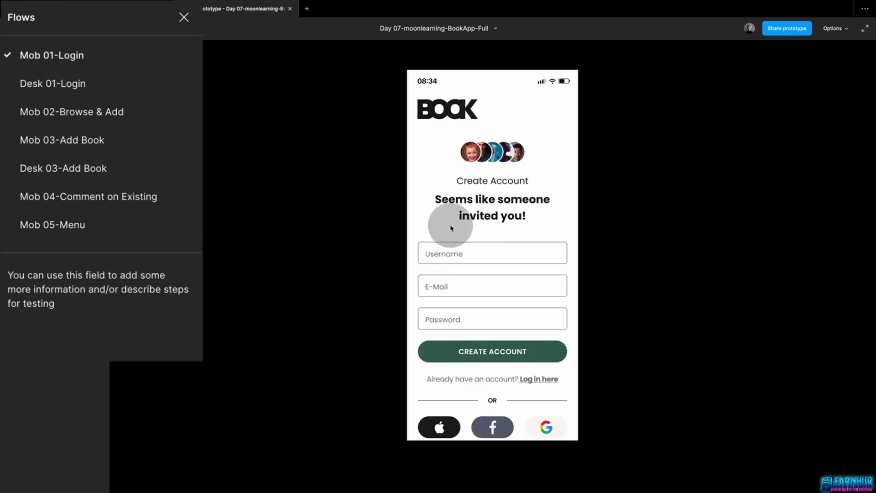
Play the Mob 01-Login flow by filling the username, e-mail and password fields, creating the account and browsing the home screen
click(451, 252)
click(461, 286)
click(455, 320)
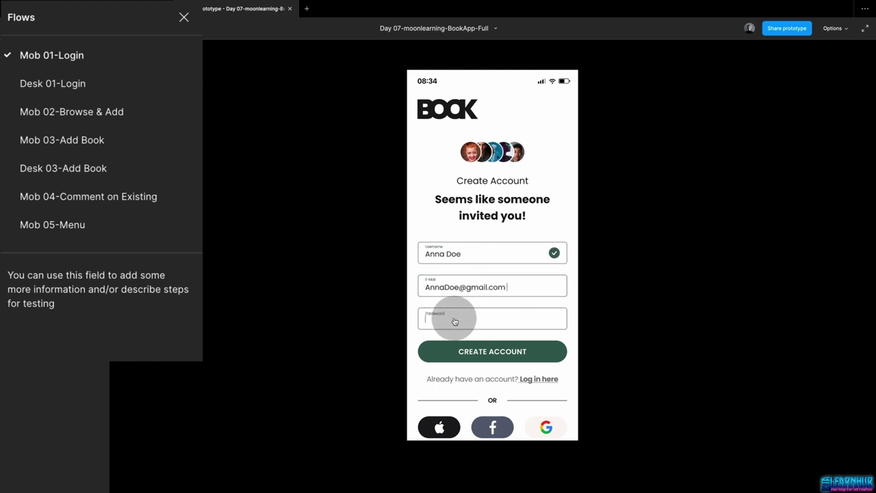
click(477, 352)
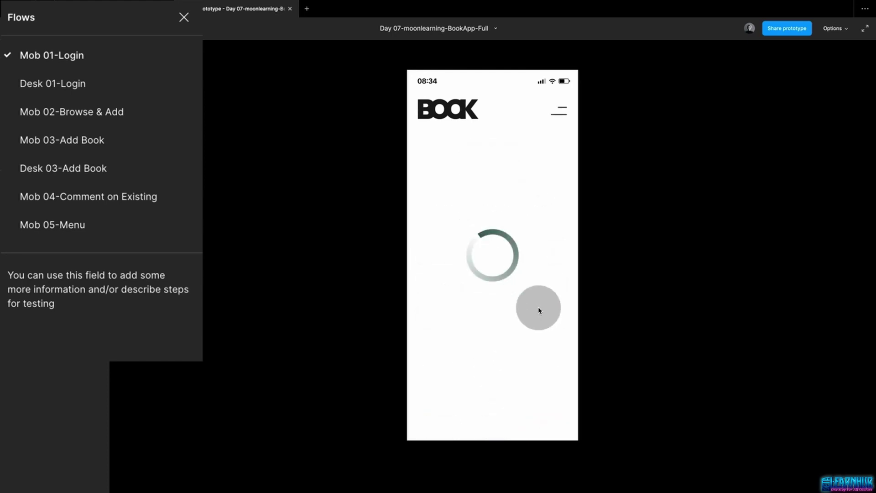
click(514, 272)
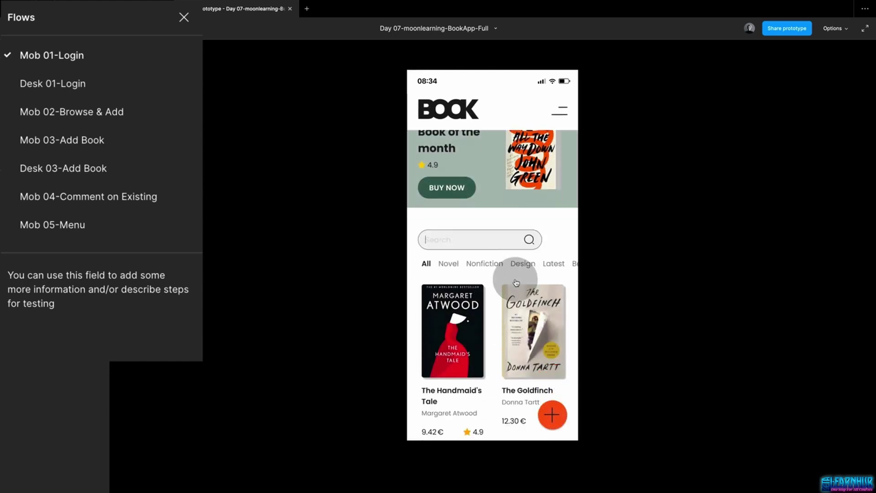
scroll(516, 282, down, 10)
scroll(516, 283, up, 10)
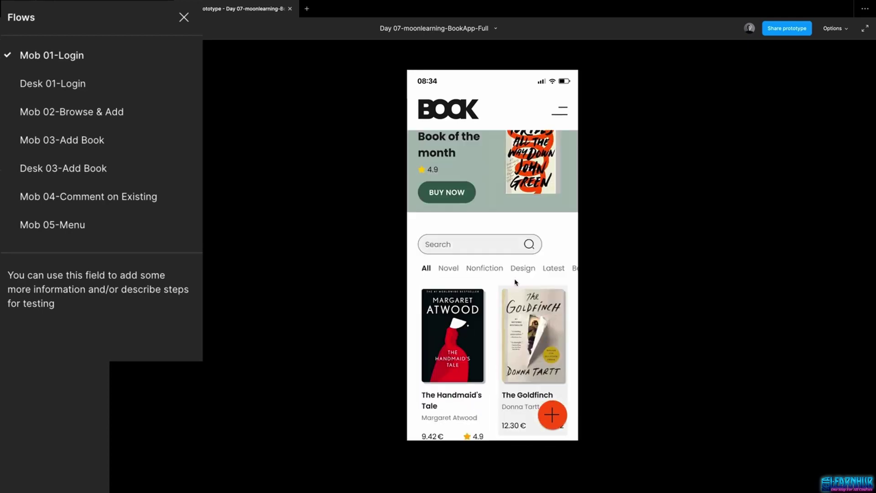
Preview the Mob 03-Add Book, Desk 03-Add Book and Desk 01-Login flows in the presented prototype
click(121, 142)
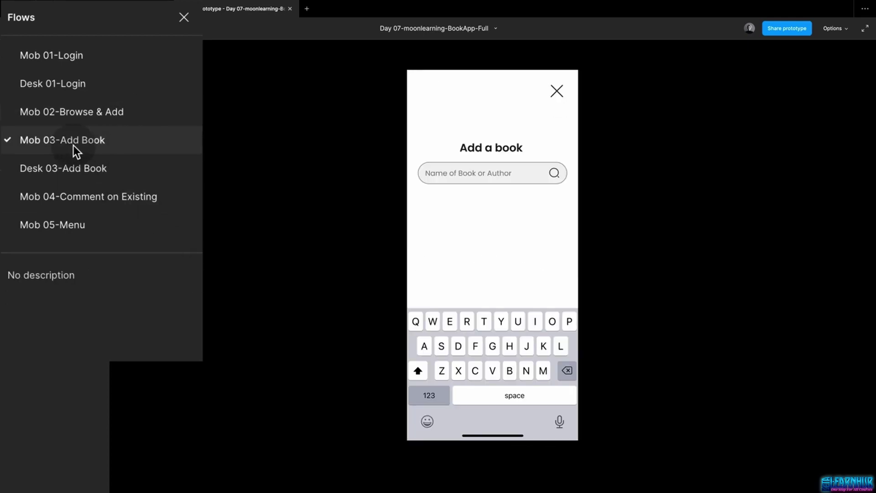
click(445, 173)
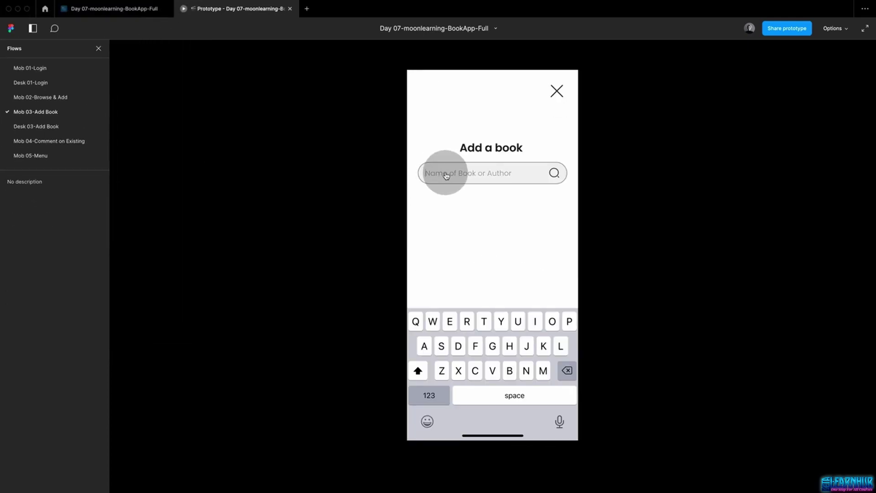
click(59, 129)
click(54, 88)
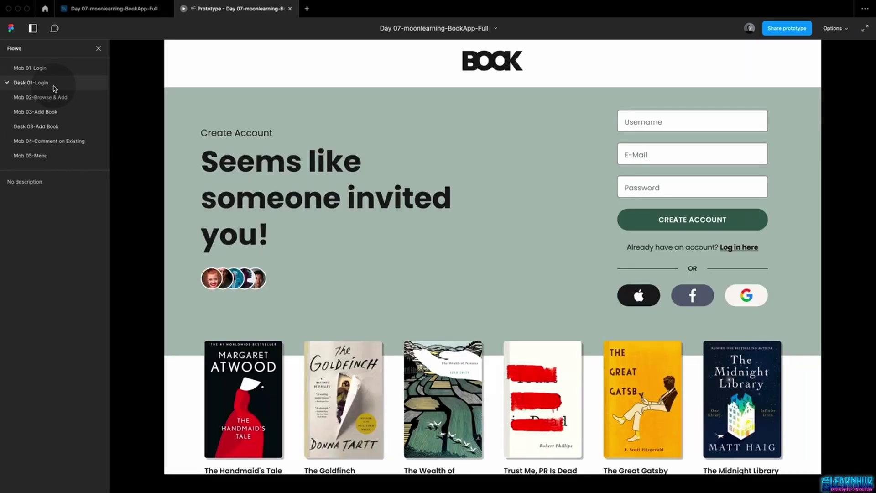
Return to the Day 07-moonlearning-BookApp-Full design file and copy the link of the Mob 01-Login flow
click(139, 10)
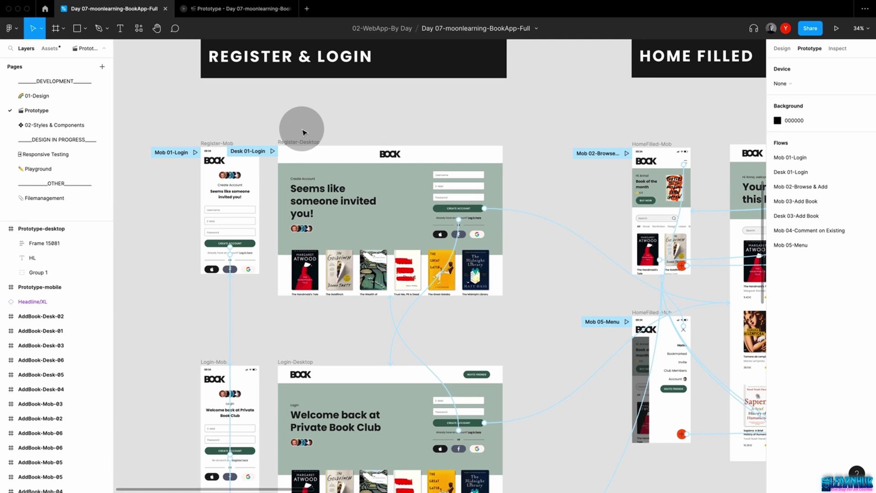
mouse_move(792, 158)
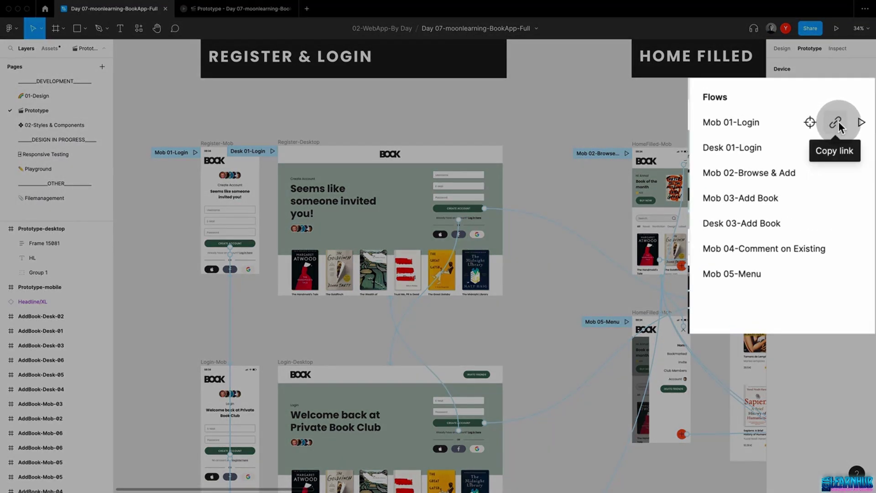
click(836, 122)
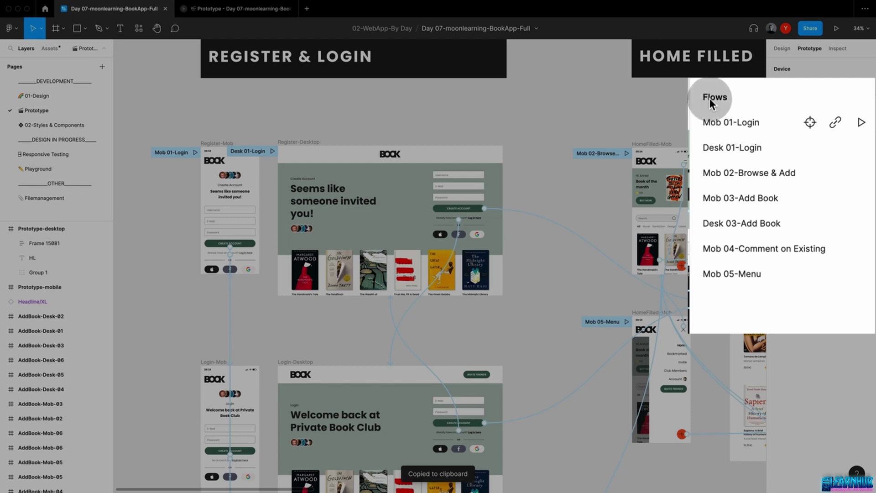
Set the copied Mob 01-Login flow link as the hyperlink of the "Flow 1: Login" text in the Prototype-mobile frame
scroll(608, 136, down, 5)
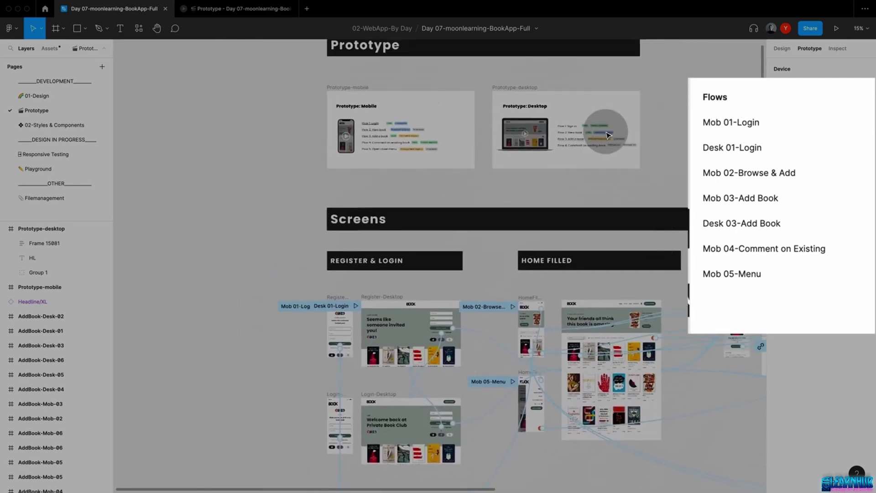
scroll(345, 185, up, 5)
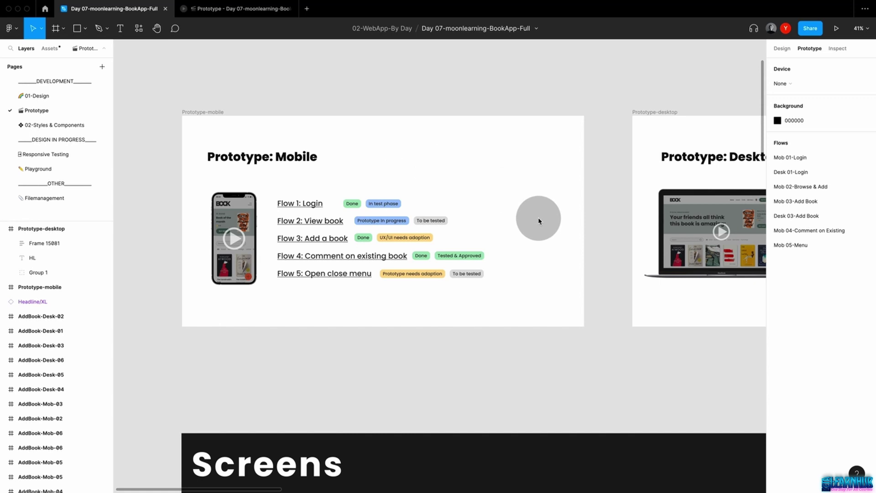
click(303, 205)
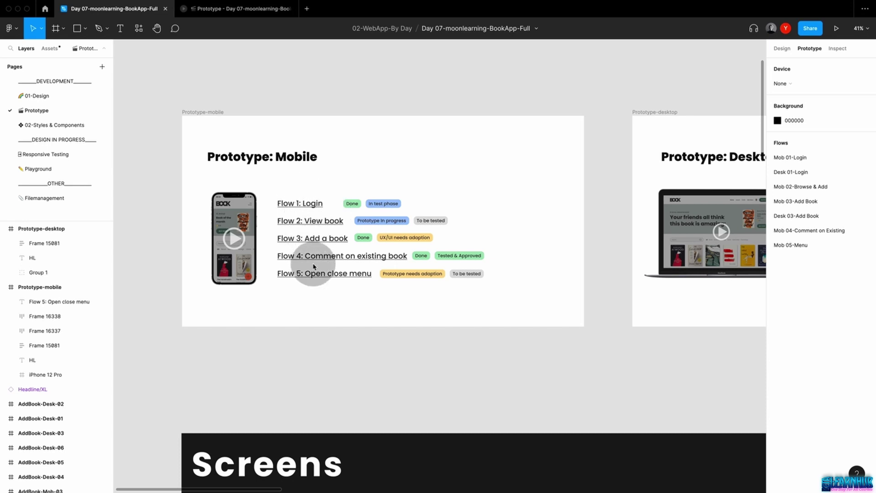
super+click(318, 206)
double_click(318, 206)
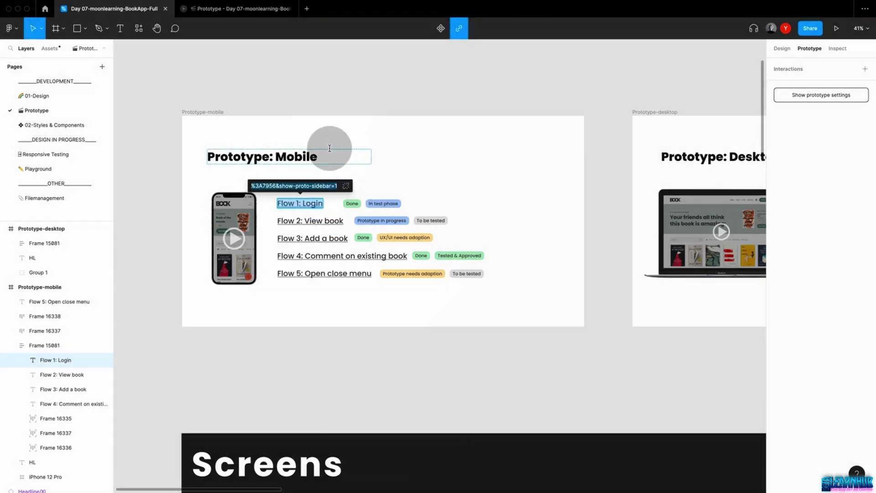
key(super+v)
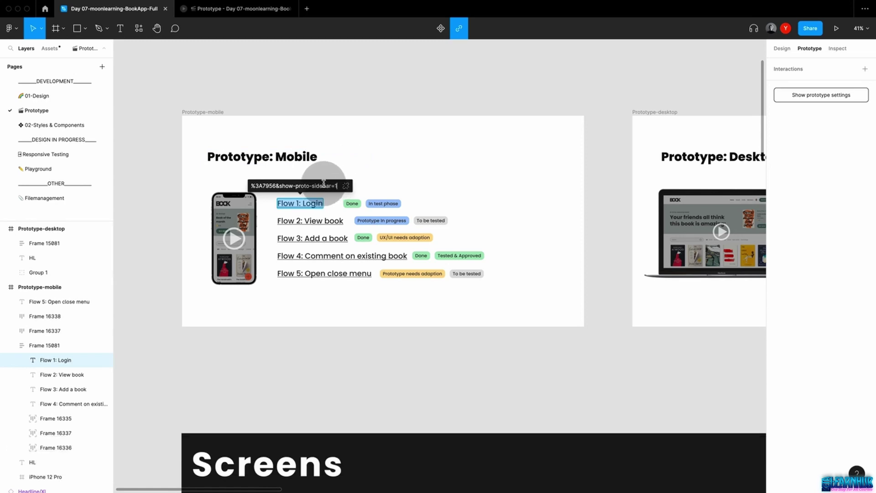
key(Escape)
click(595, 311)
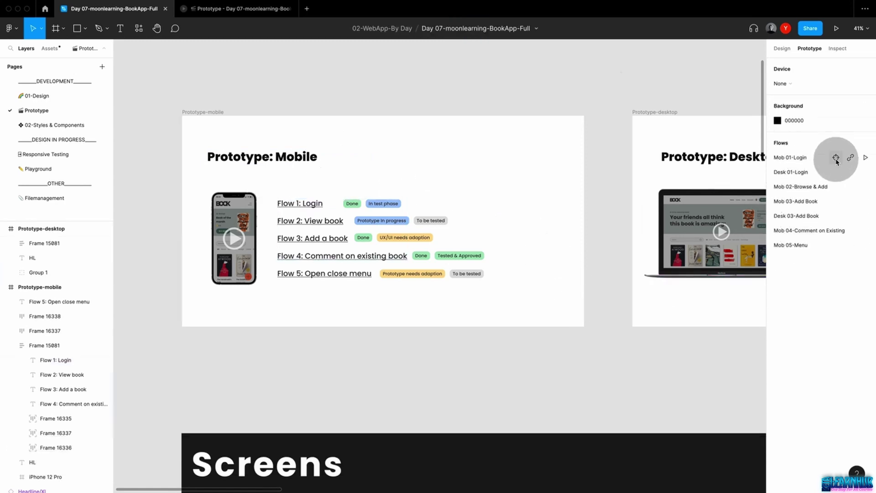
Locate the starting frame of the Mob 01-Login flow on the canvas
click(835, 157)
click(315, 155)
scroll(307, 159, down, 5)
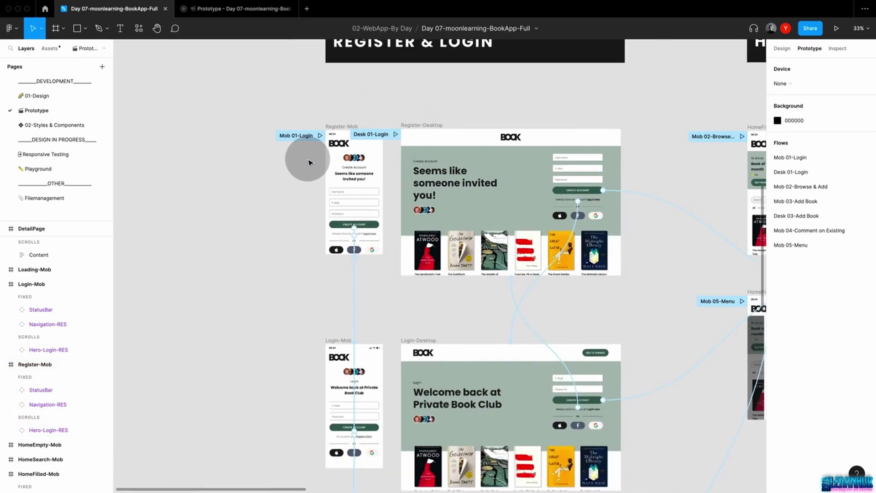
Open the "Flow 1: Login" link in the Prototype-mobile frame to present that flow
scroll(307, 160, up, 10)
scroll(349, 101, up, 3)
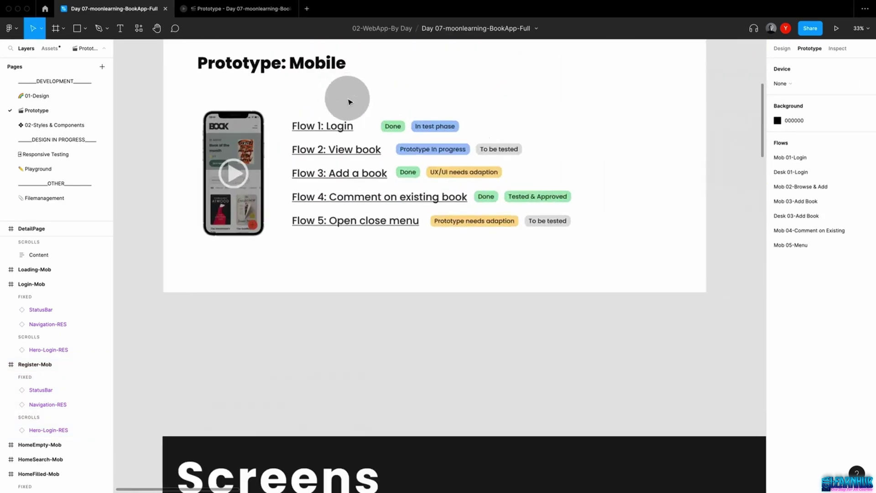
scroll(349, 101, up, 5)
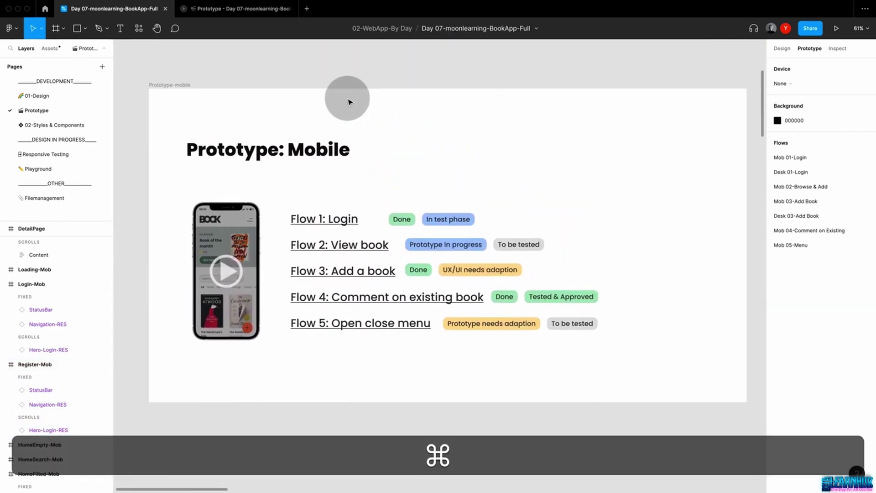
double_click(338, 226)
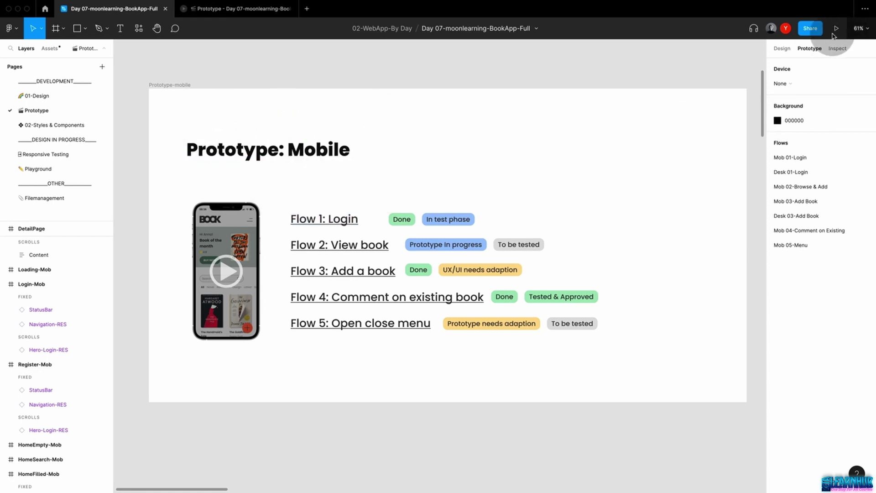
click(334, 222)
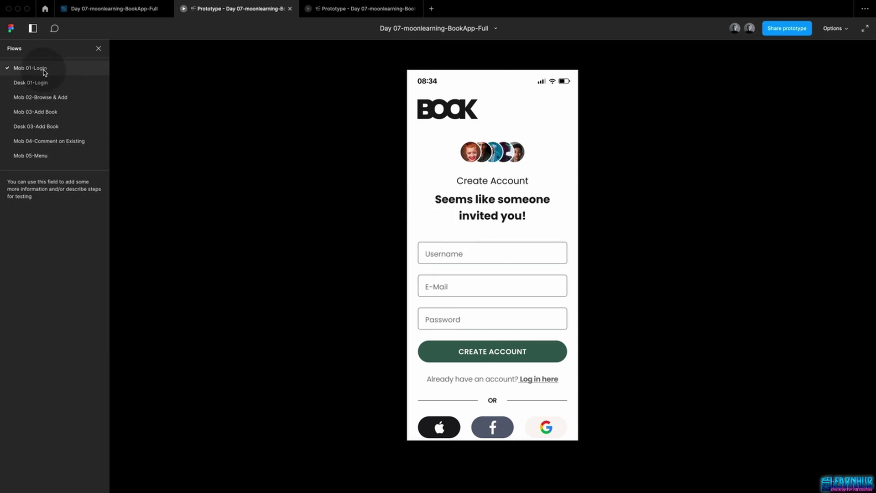
Back in the BookApp design file, open the main component of the Done badge beside "Flow 1: Login" to view its status variants
click(114, 9)
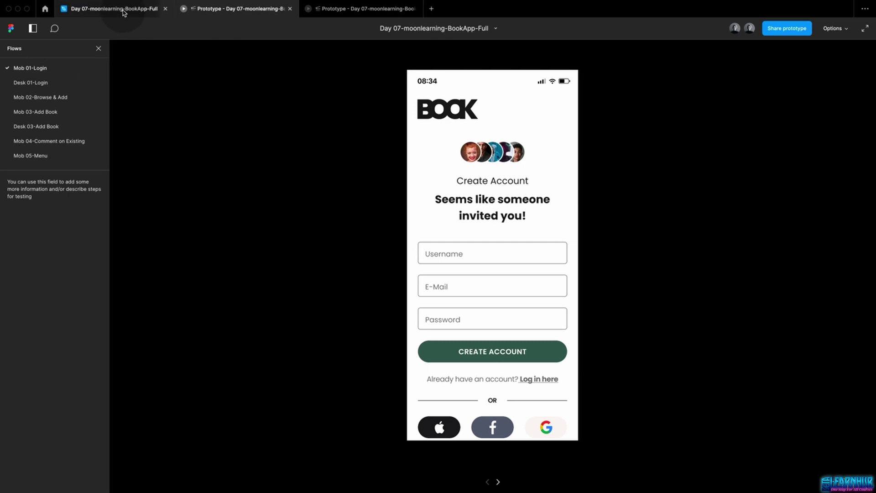
click(405, 220)
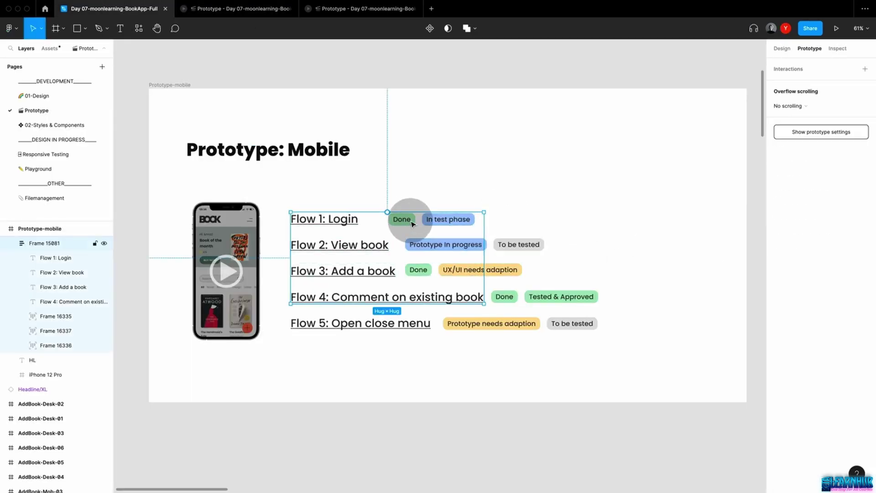
double_click(405, 219)
click(404, 222)
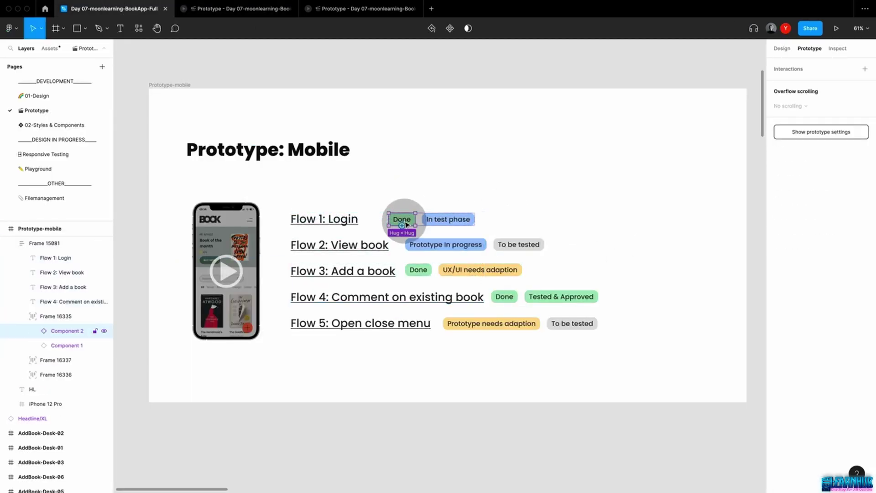
click(782, 49)
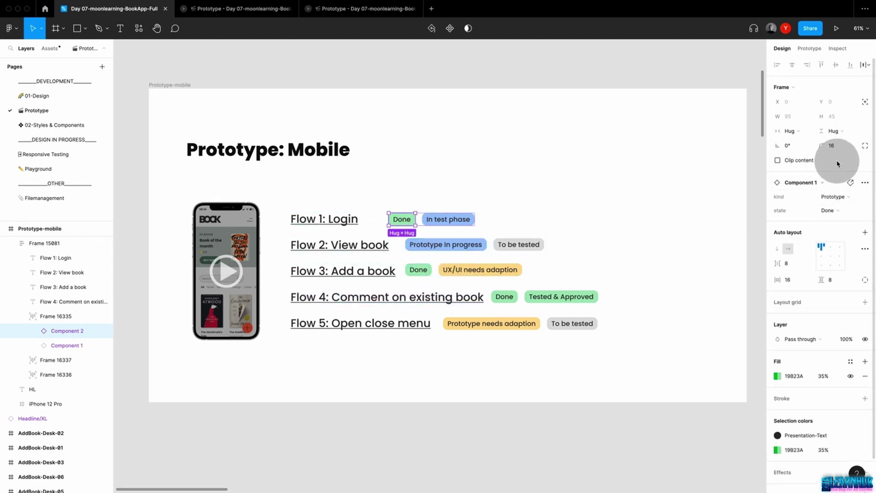
click(851, 183)
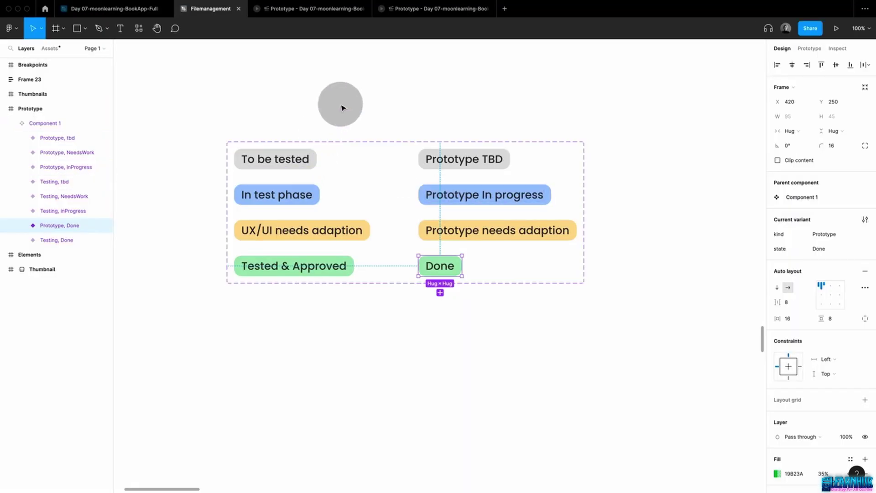
click(341, 105)
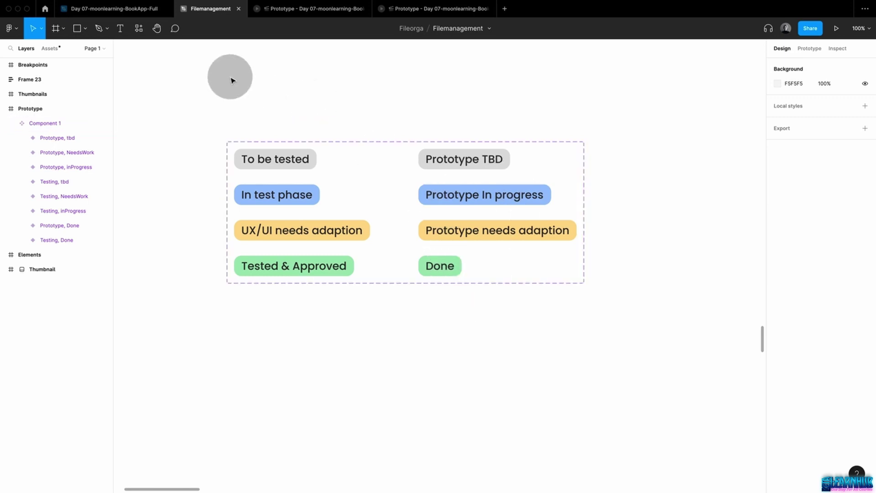
Return to the BookApp file and examine the status badges beside "Flow 1: Login" and "Flow 2: View book" in the Prototype-mobile frame
click(127, 10)
click(382, 182)
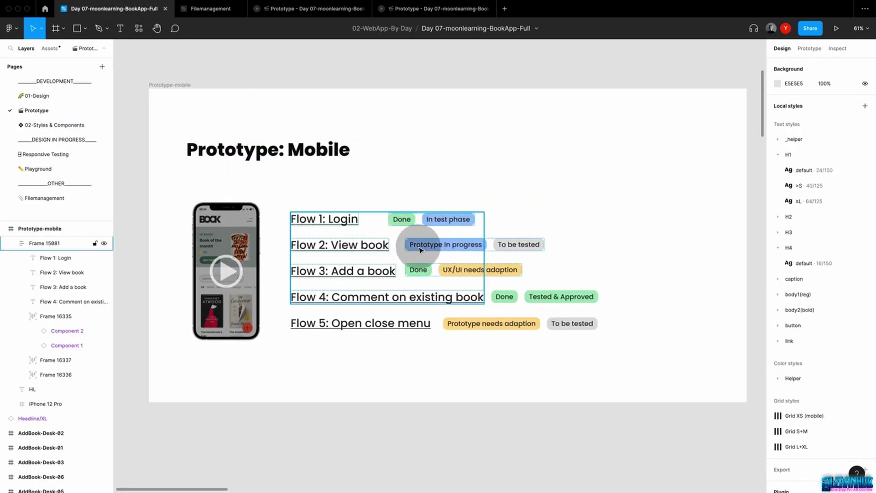
double_click(368, 253)
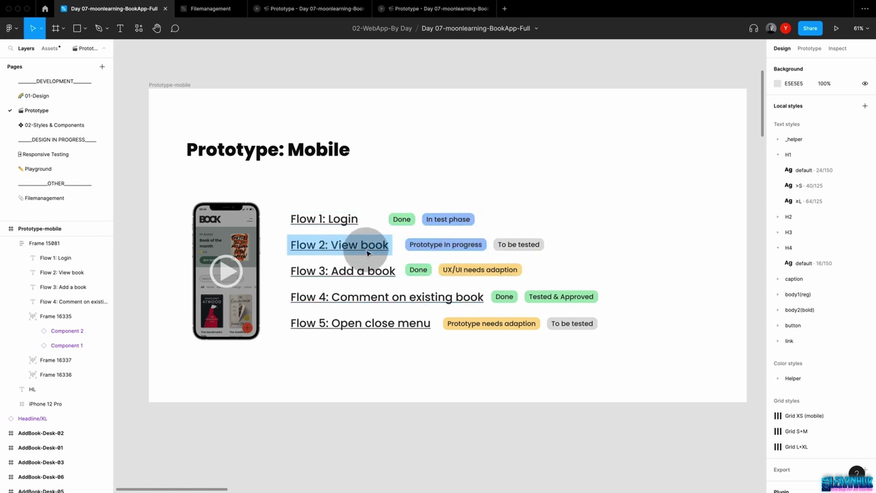
click(446, 249)
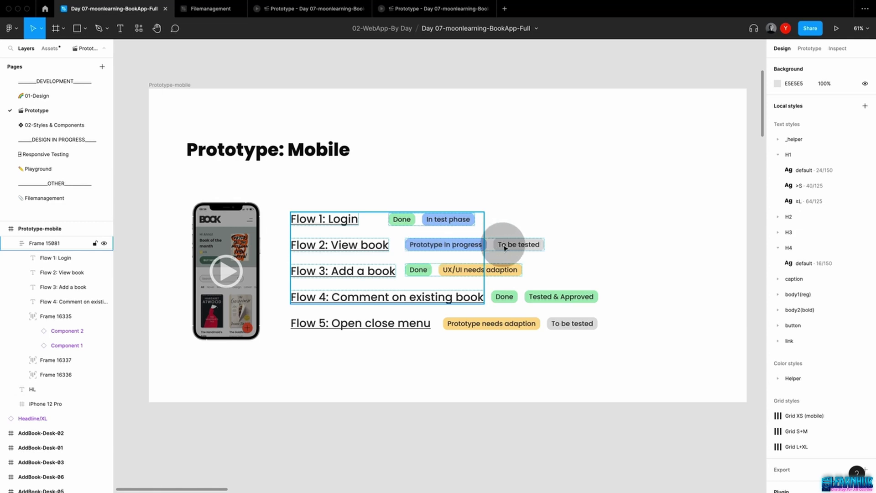
click(519, 246)
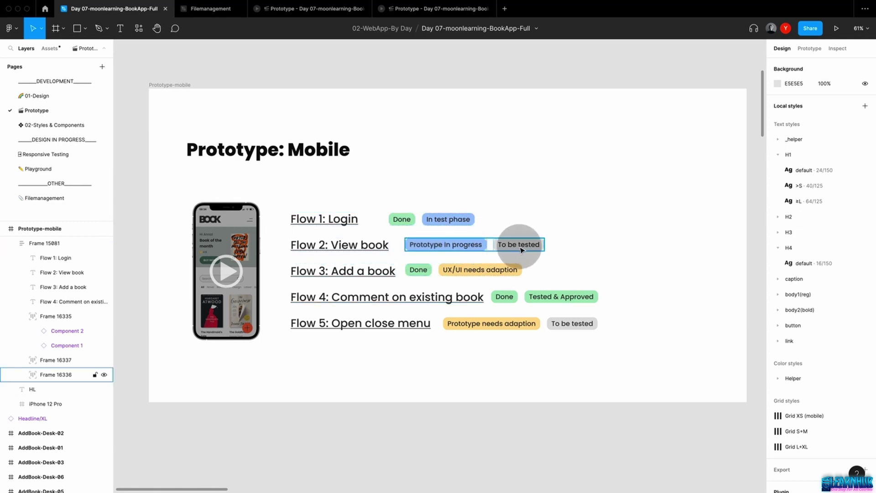
click(313, 221)
click(407, 220)
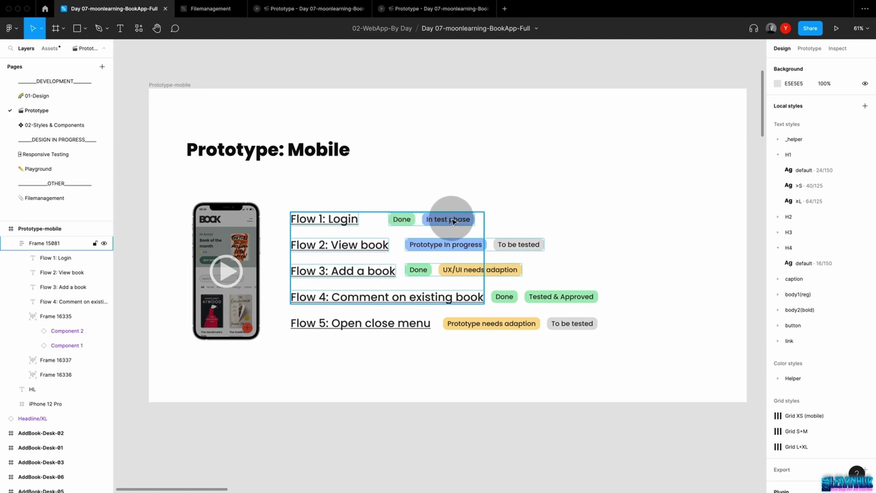
Select the Prototype-mobile overview frame and present it
click(471, 202)
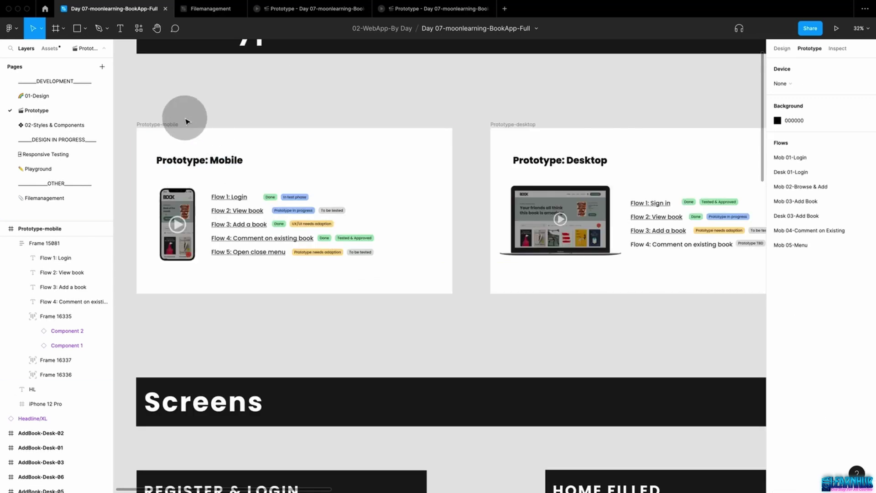
click(174, 124)
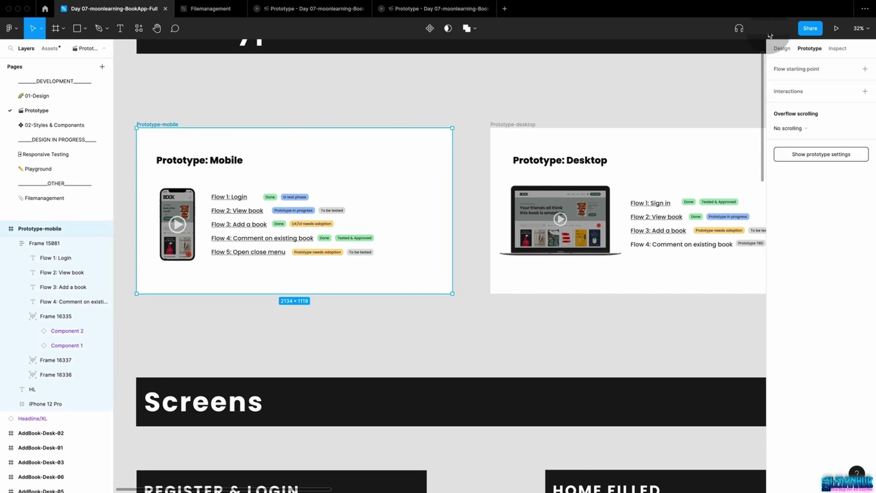
click(837, 30)
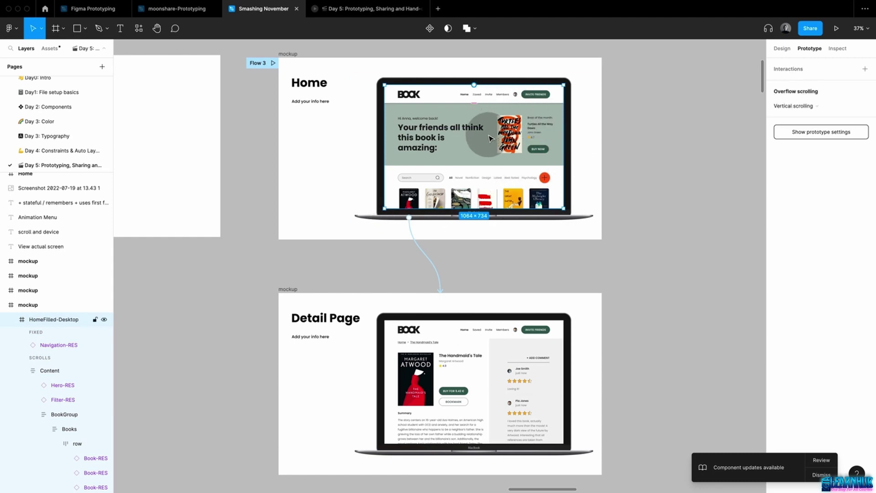
Move the HomeFilled-Desktop frame out of the Home laptop mockup and place it back inside the laptop screen
drag(490, 138, 719, 137)
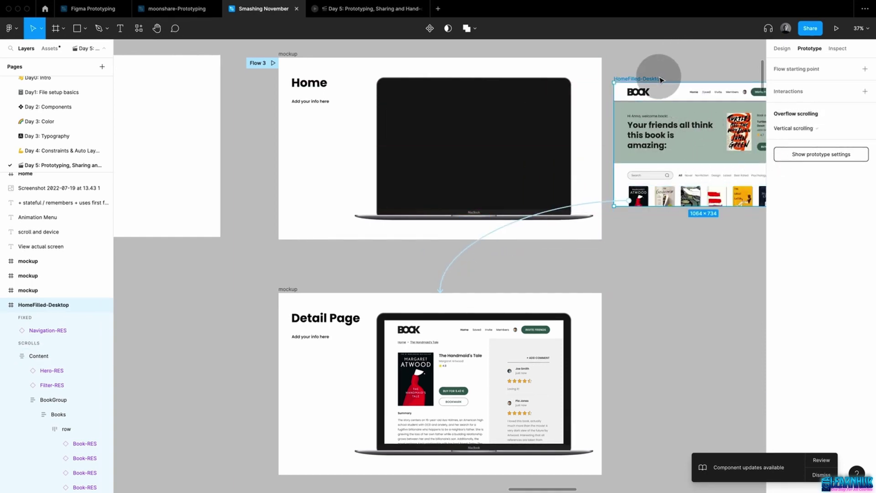
drag(635, 82, 424, 83)
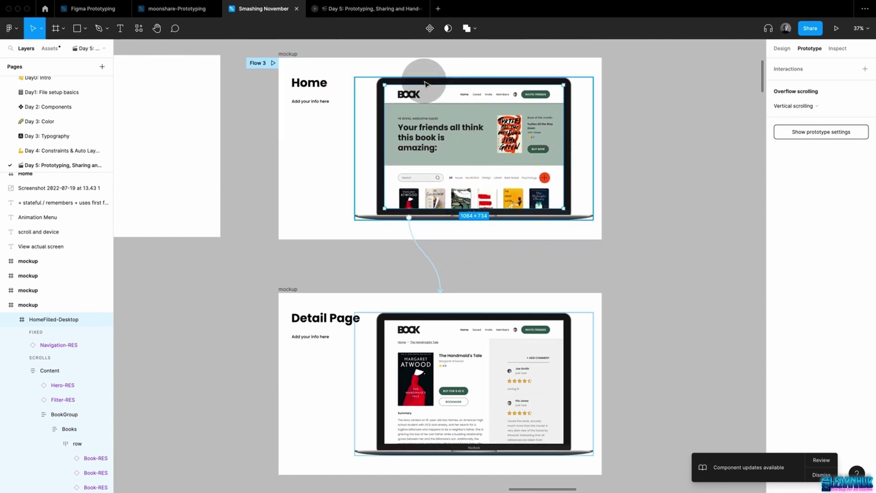
click(606, 91)
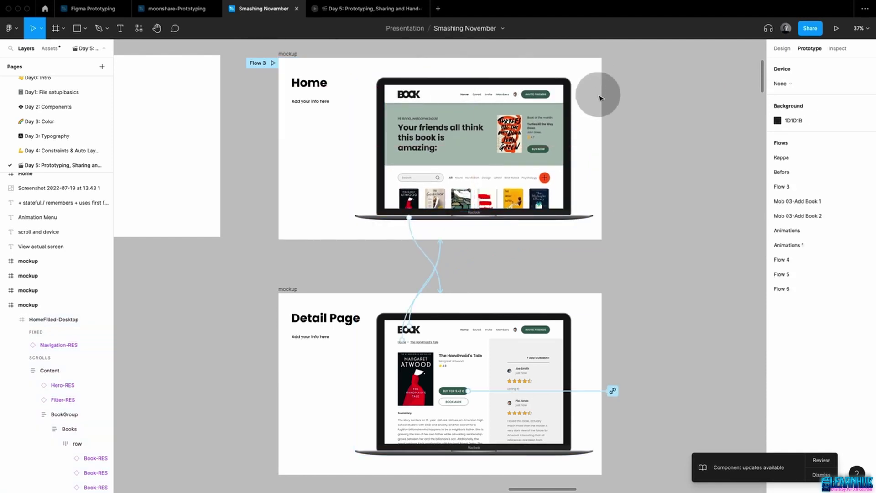
Present the Home mockup frame without the flows sidebar, browse the laptop screen's books and select The Handmaid's Tale
click(286, 54)
click(836, 28)
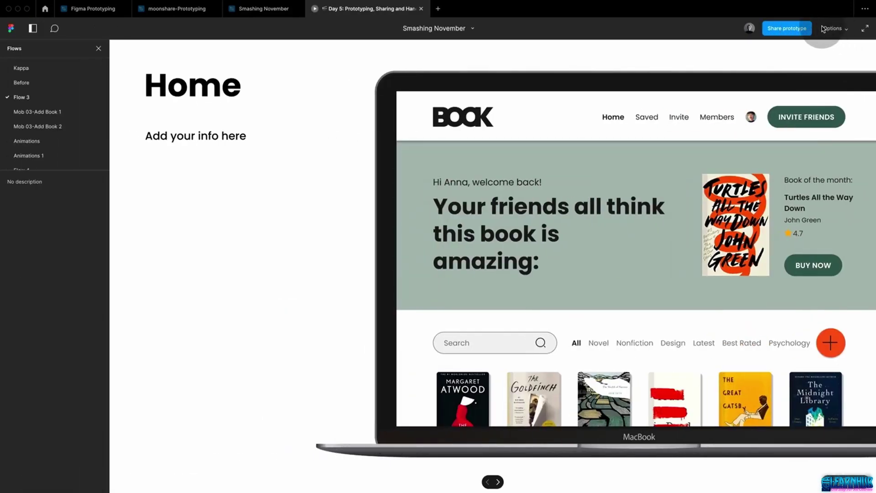
click(32, 29)
scroll(486, 288, down, 10)
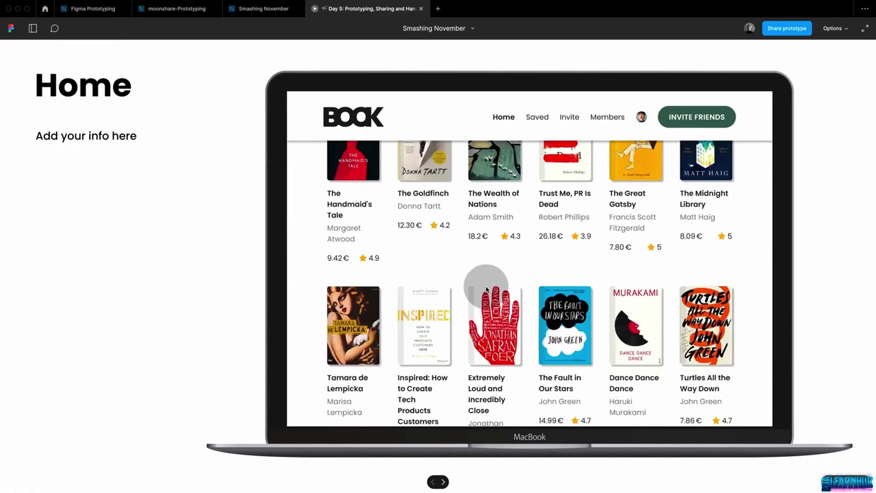
scroll(486, 289, up, 10)
scroll(485, 287, down, 5)
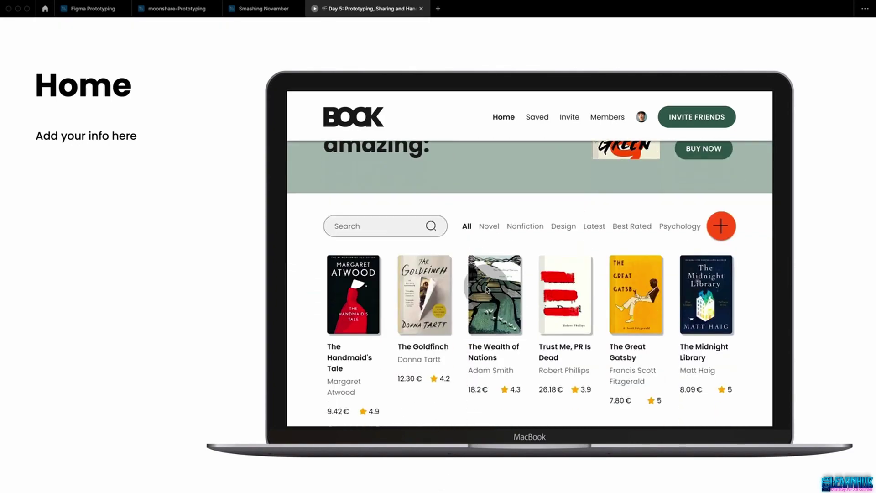
click(369, 257)
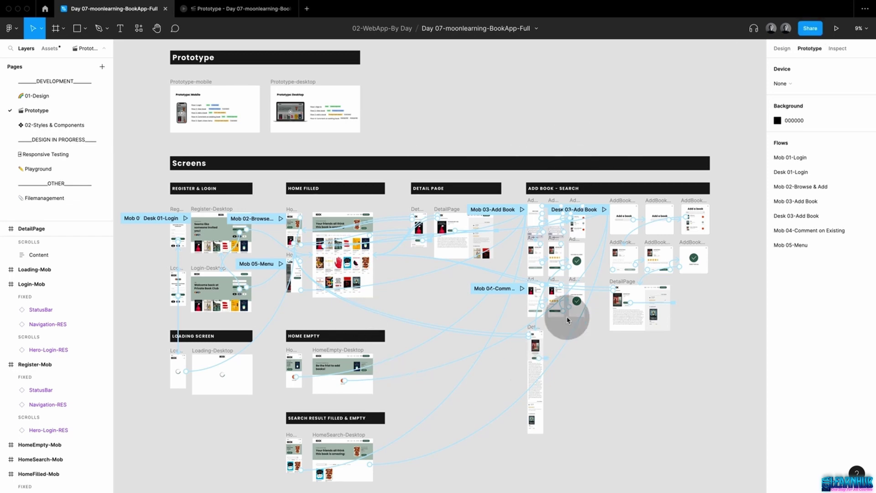
Present the BookApp's Mob 01-Login flow and submit its Create Account form with the username, e-mail and password fields filled
click(837, 29)
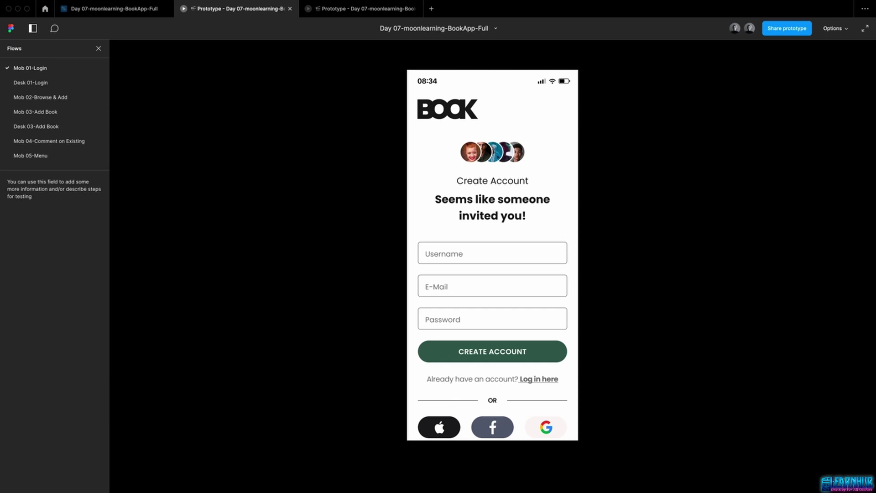
click(518, 251)
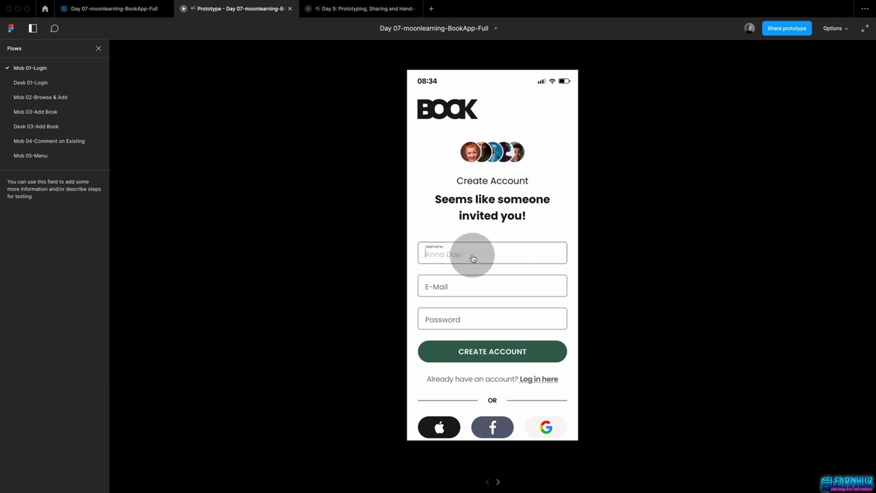
click(455, 285)
click(450, 318)
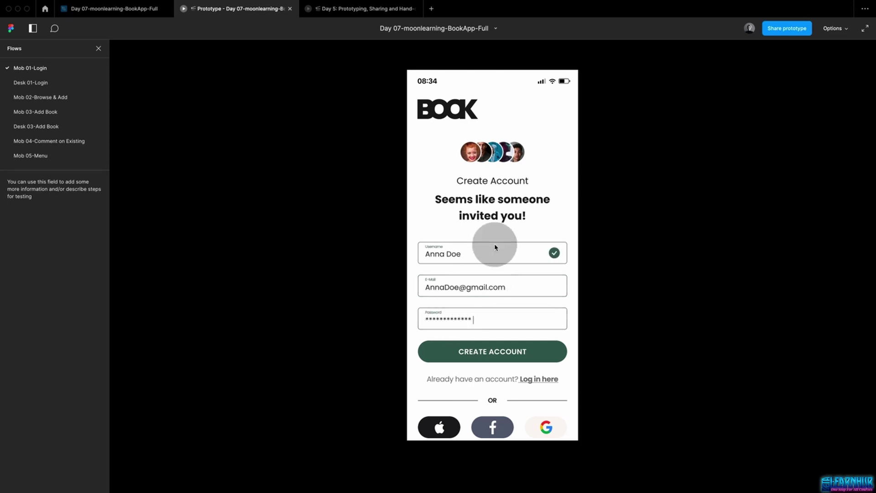
click(486, 347)
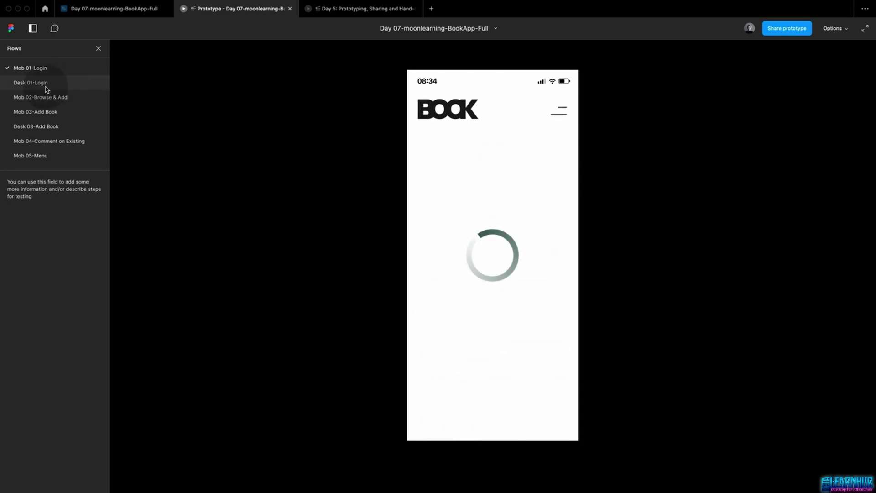
Switch the presented flow to Desk 01-Login and on to Mob 02-Browse & Add
click(45, 84)
click(50, 97)
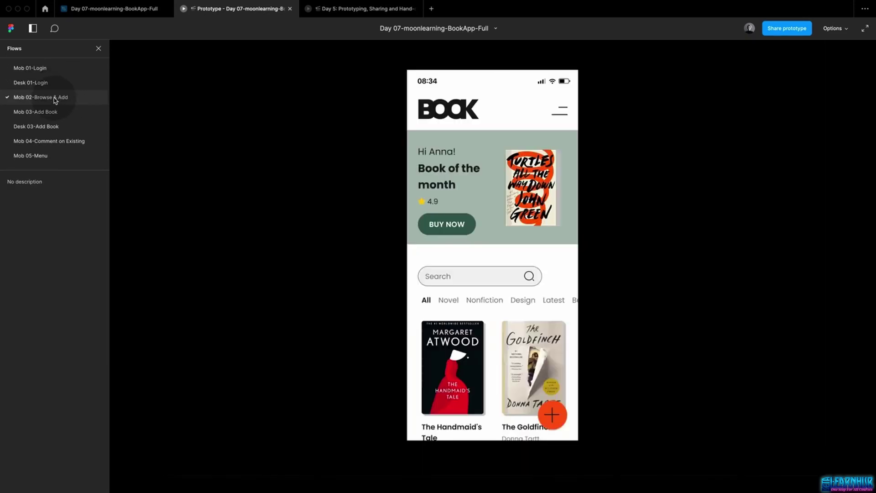
Switch to the Smashing November presentation and open The Handmaid's Tale detail page from the Home mockup
click(367, 11)
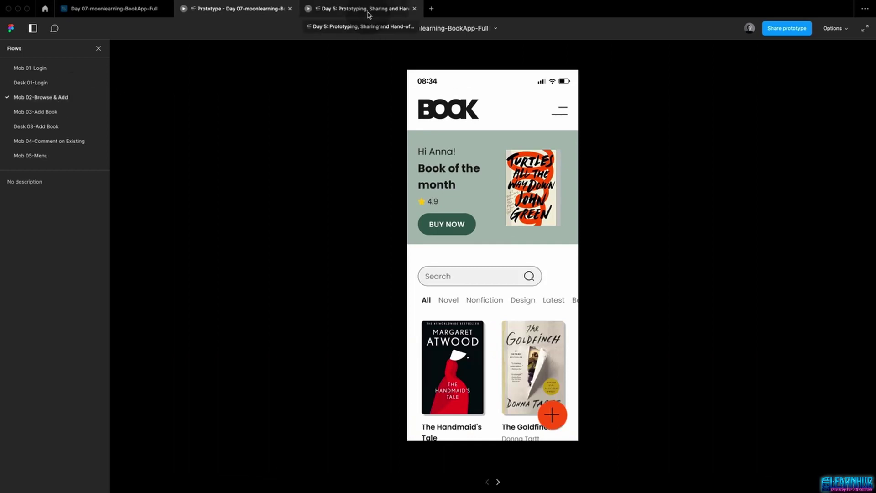
scroll(458, 291, down, 5)
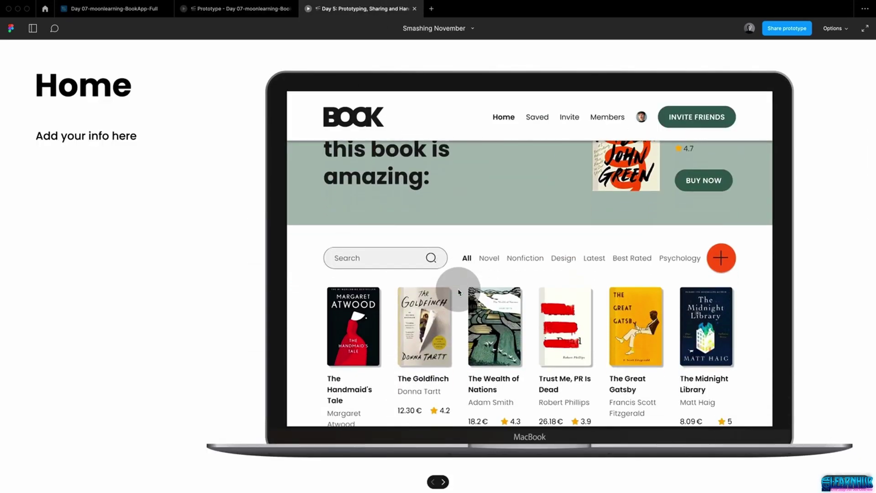
click(358, 203)
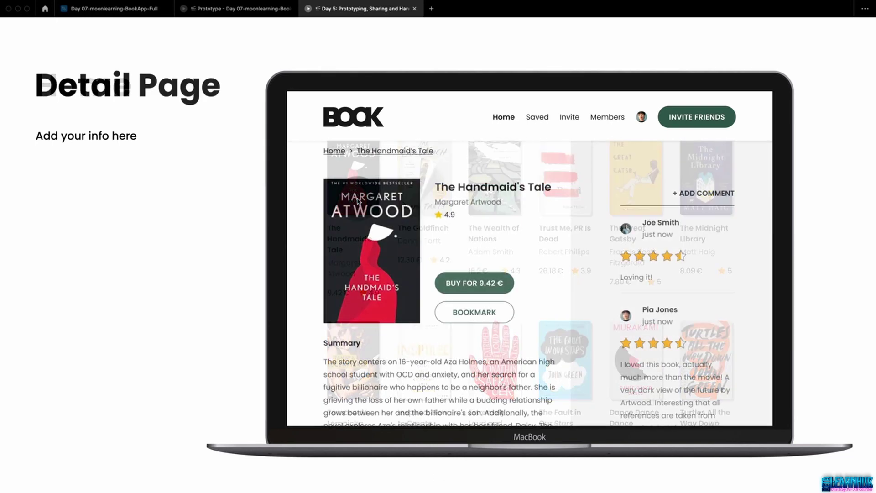
Return to the BookApp prototype presentation and examine the home screen of the Mob 02-Browse & Add flow
click(256, 14)
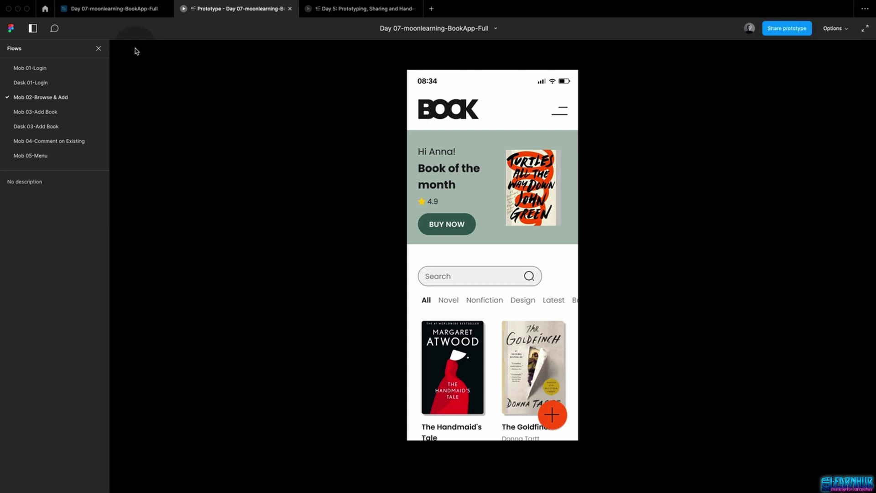
click(133, 15)
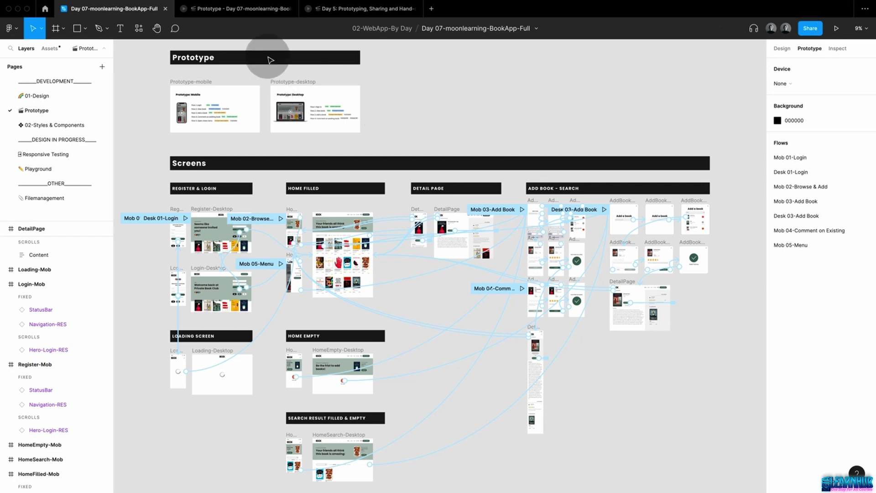
click(254, 9)
click(449, 133)
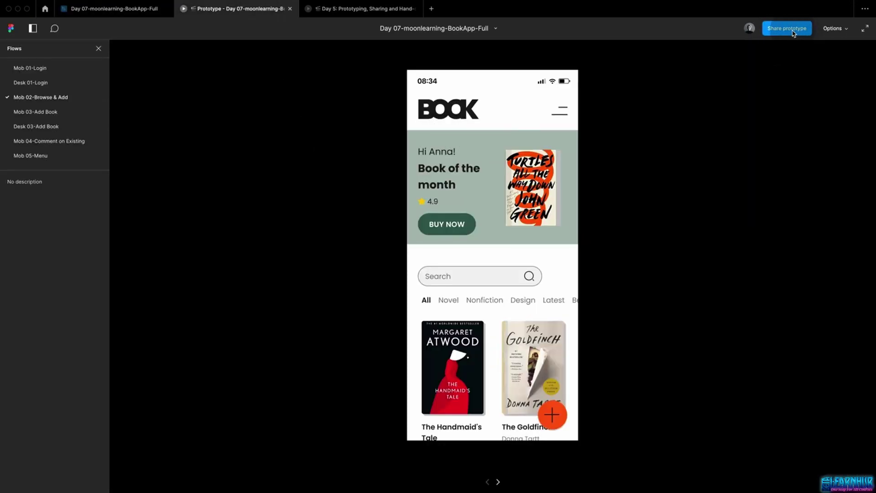
click(436, 225)
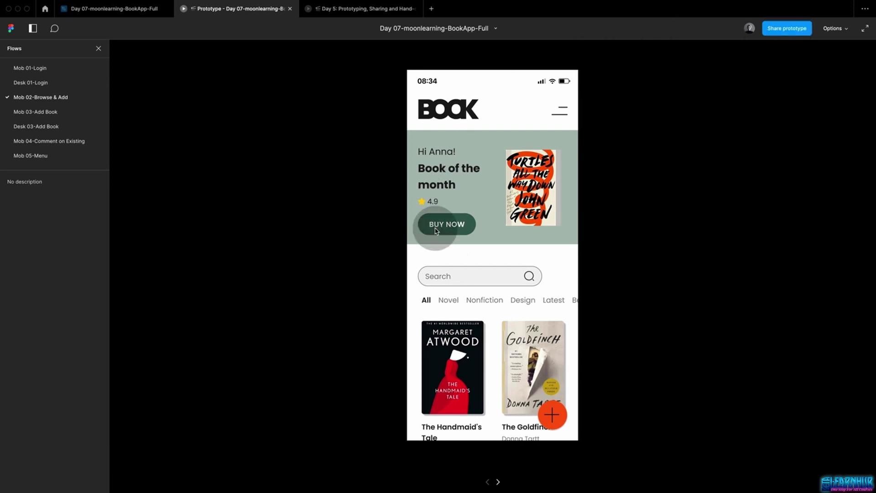
click(491, 310)
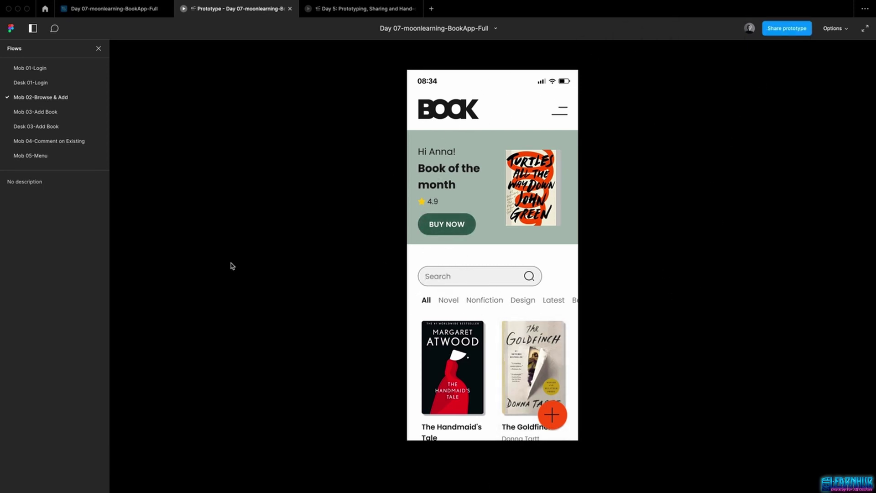
click(215, 166)
Try the Actual size and Fill screen scaling options and return the presentation to Fit width with the flows sidebar shown
click(834, 28)
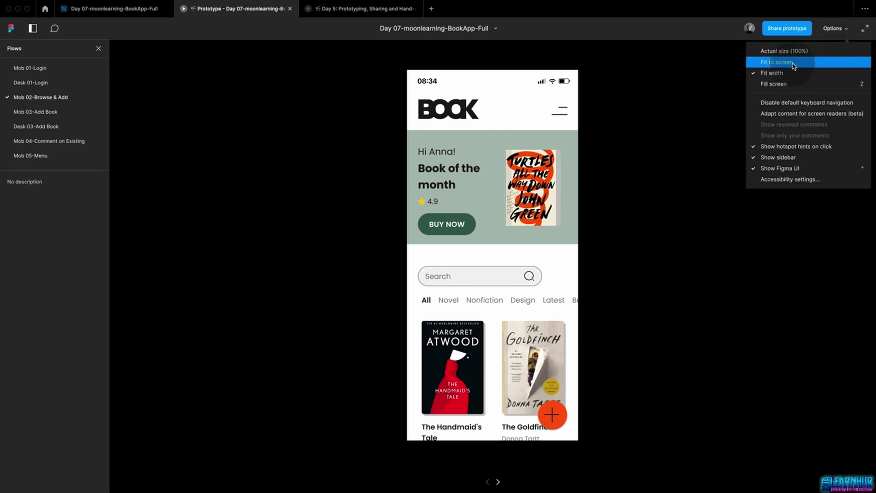
click(796, 51)
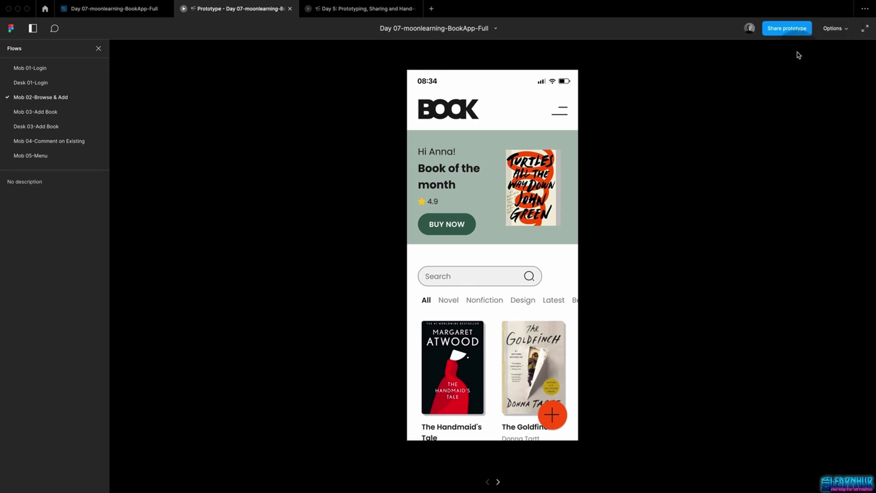
click(833, 28)
click(799, 84)
click(840, 30)
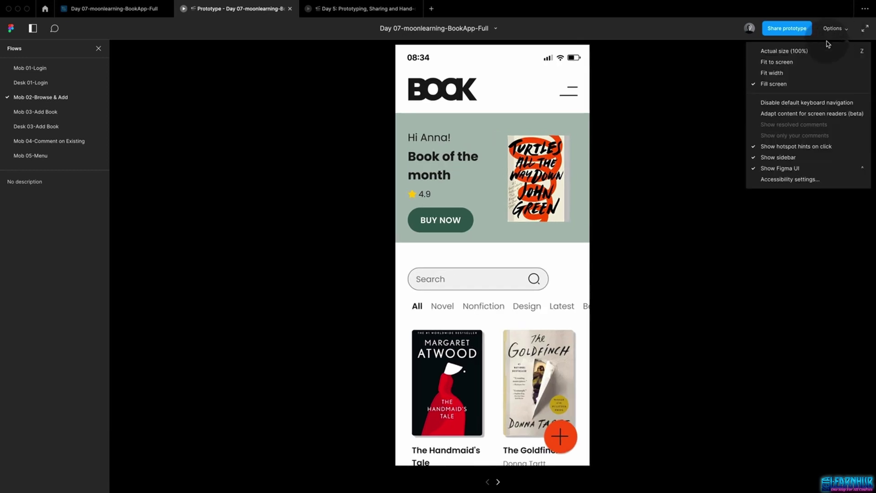
click(805, 73)
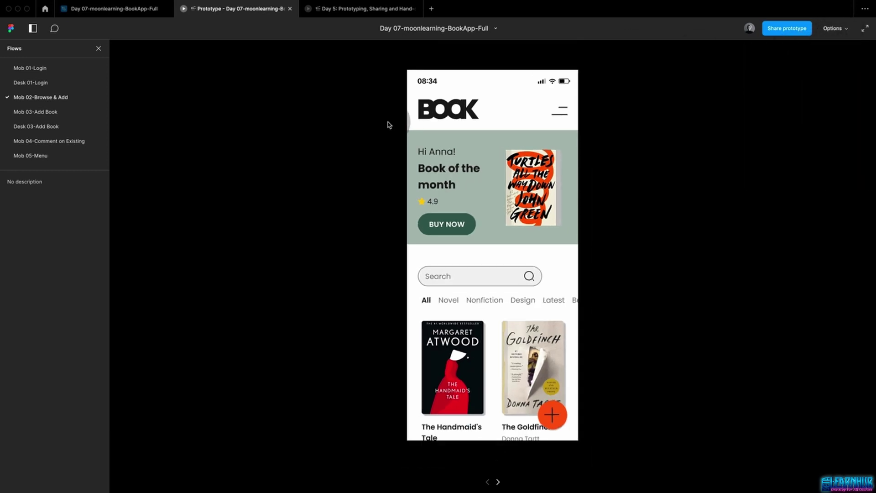
click(33, 28)
click(32, 29)
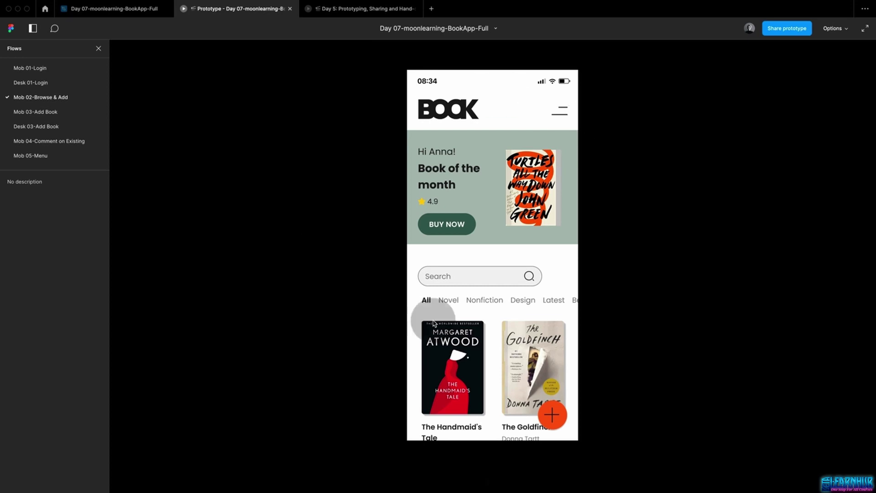
Return to the BookApp design file and inspect the prototype's background colour setting with no frame selected
click(141, 13)
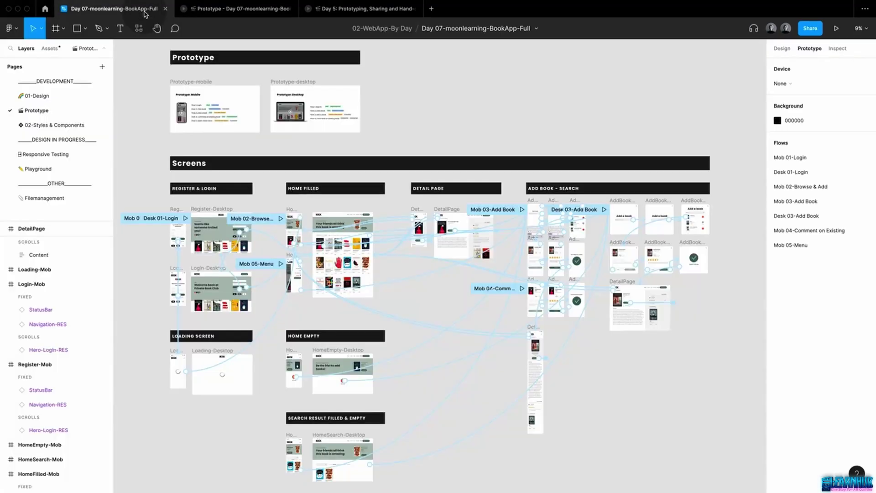
click(204, 208)
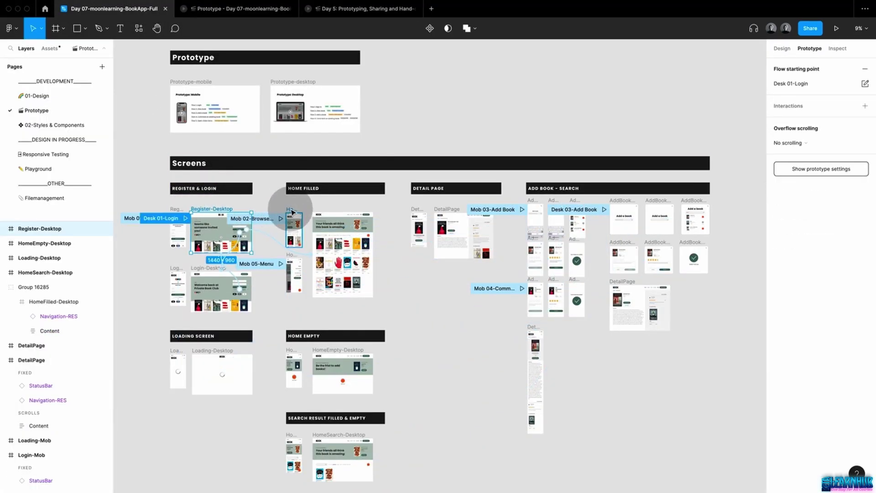
click(291, 214)
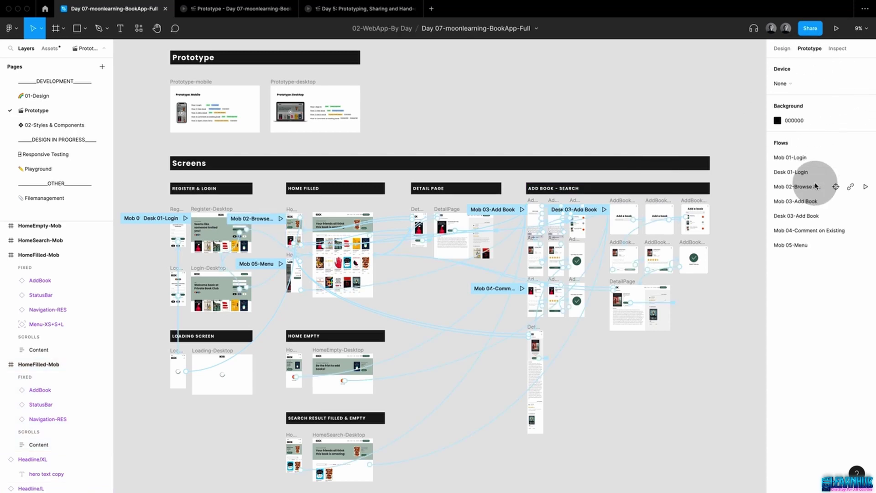
click(777, 121)
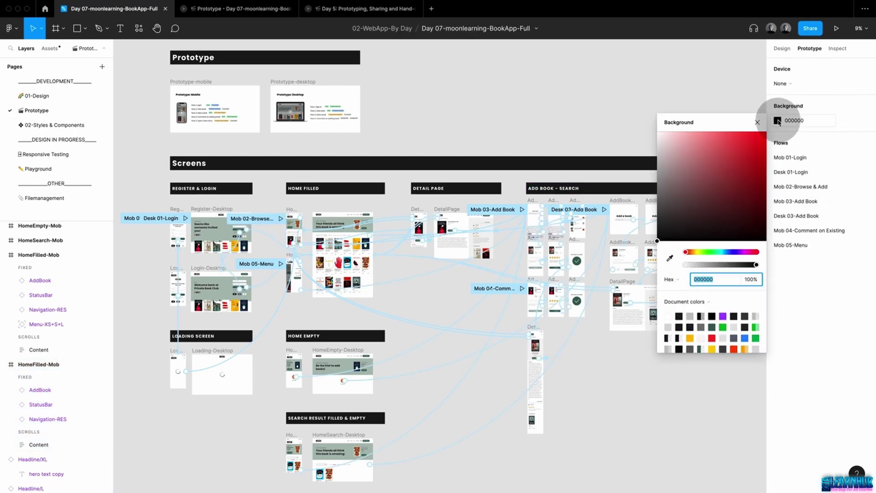
click(777, 121)
Set the prototype device to iPhone 13 mini and check the device frame in the presentation
click(781, 83)
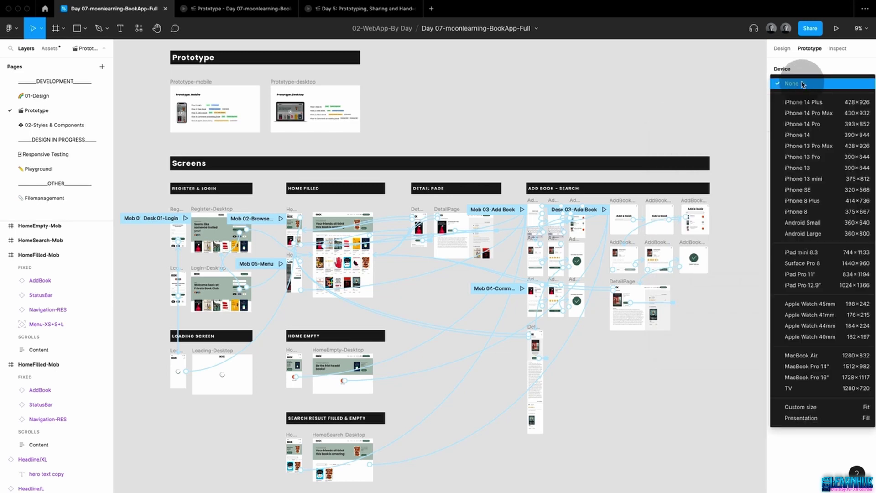
click(822, 179)
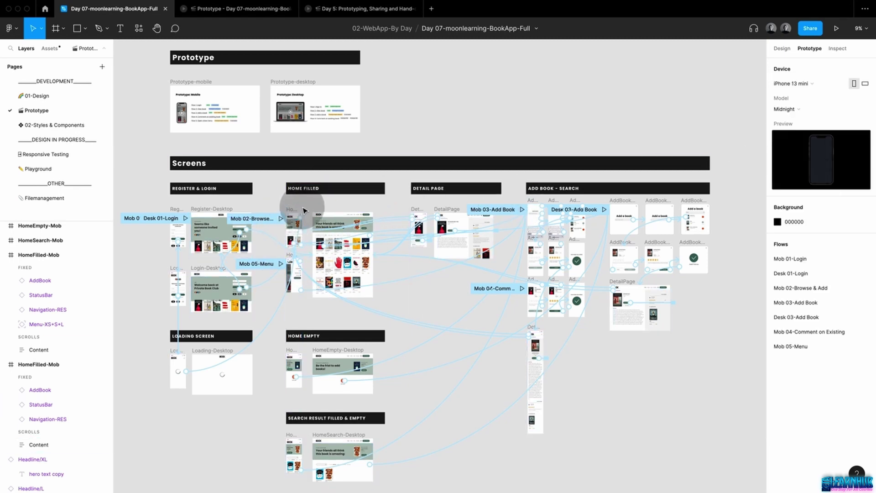
click(280, 15)
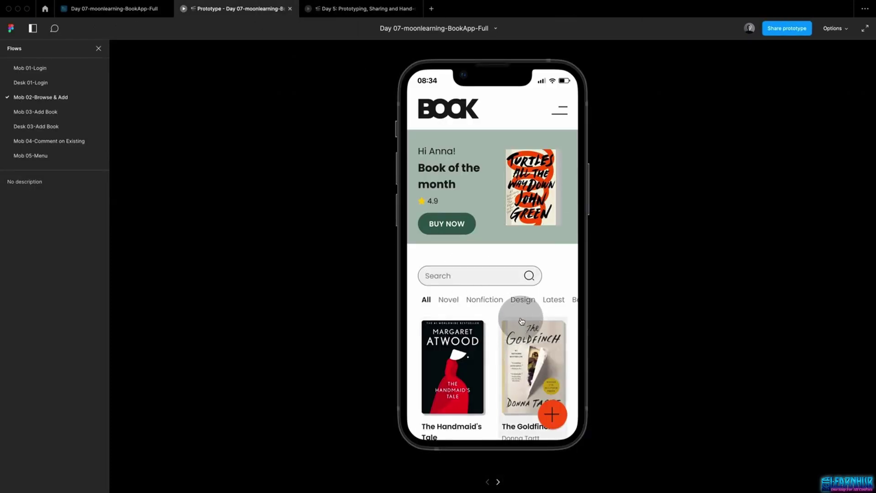
Check how the mobile home screen scrolls inside the device frame and how the Desk 01-Login flow displays in it
drag(520, 323, 521, 280)
scroll(521, 280, down, 5)
scroll(504, 262, up, 5)
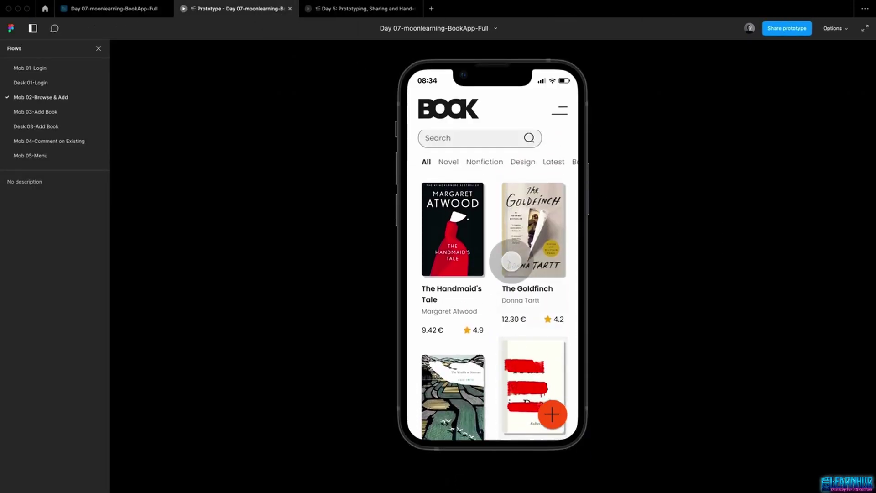
scroll(509, 286, up, 3)
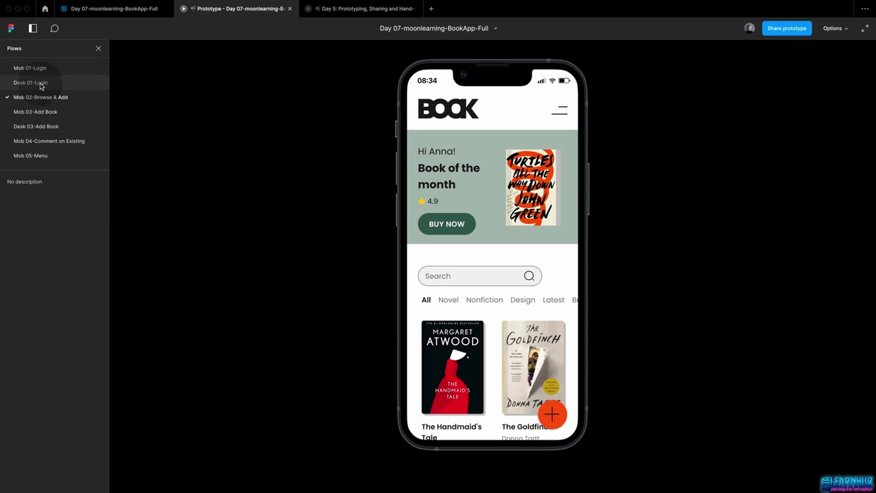
click(40, 113)
click(43, 84)
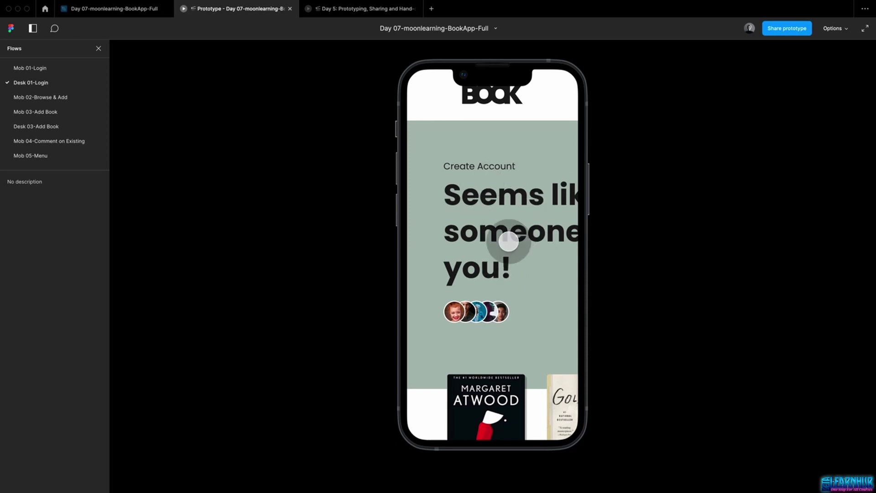
Set the BookApp prototype's device to None and check the Desk 01-Login and Mob 01-Login flows in the presentation
click(124, 9)
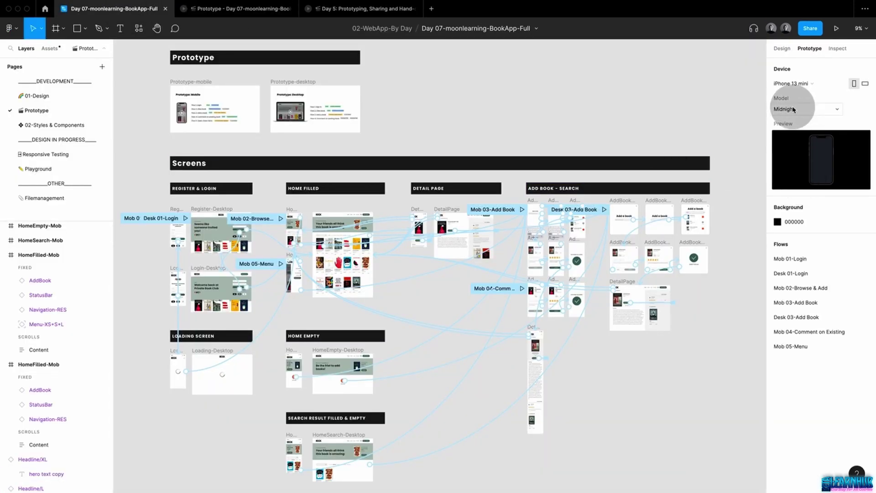
click(798, 84)
scroll(799, 77, up, 3)
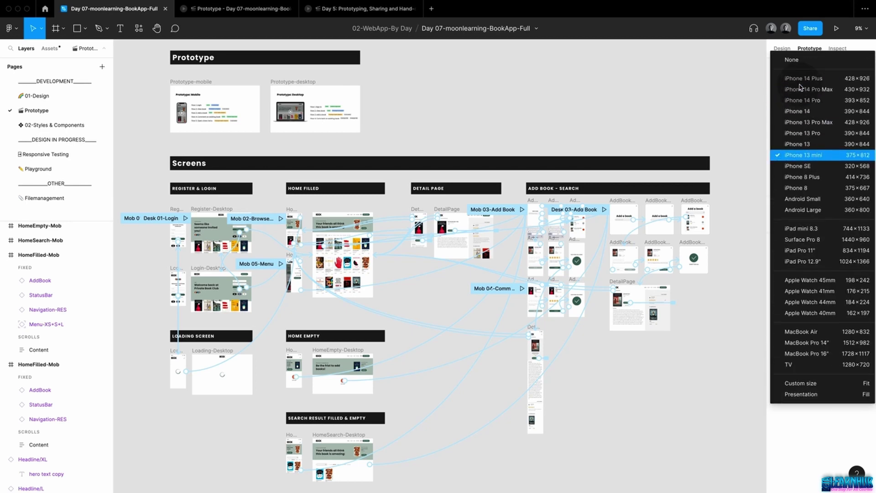
click(794, 60)
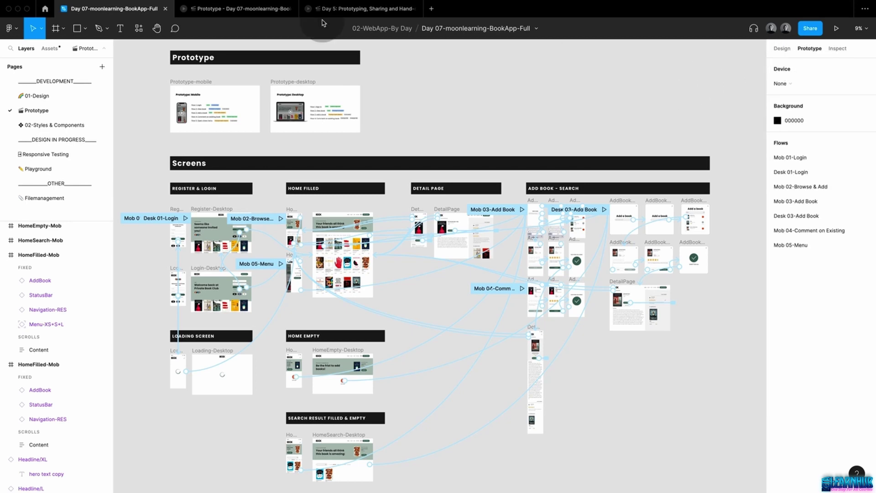
click(269, 10)
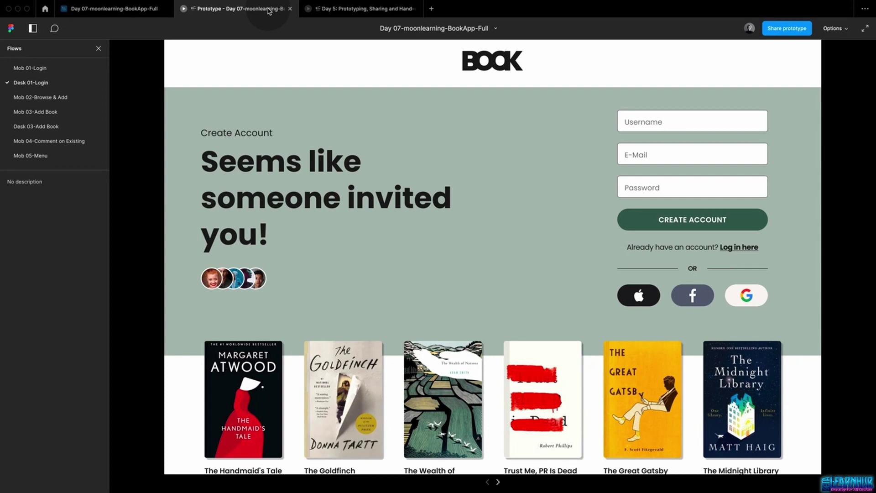
click(45, 69)
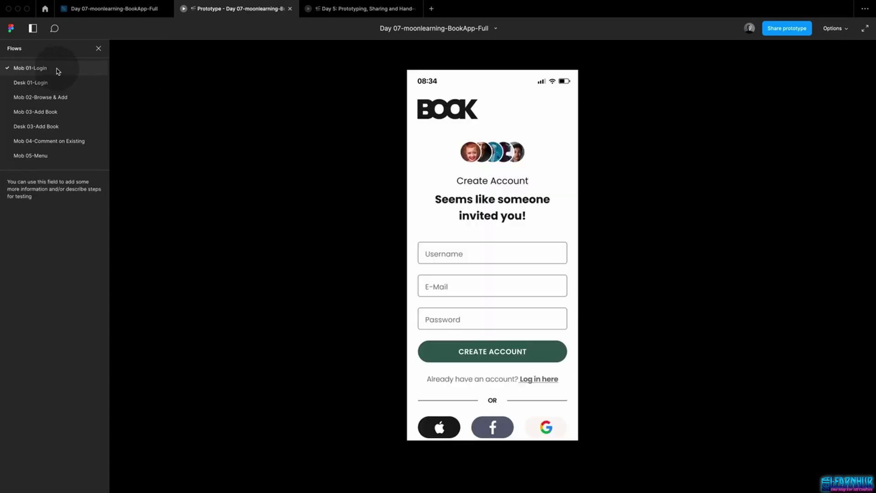
click(304, 149)
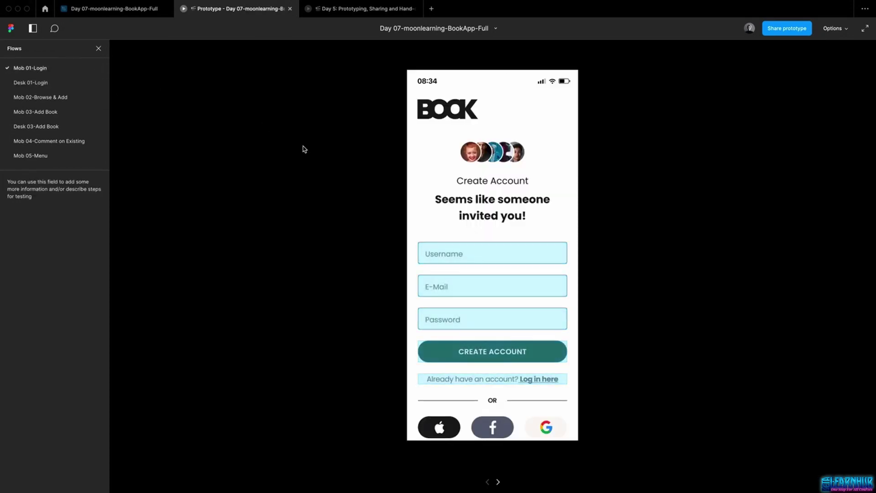
Review the prototype's sharing permissions, keeping "can view prototypes" for invitations, and close the sharing dialog
click(786, 29)
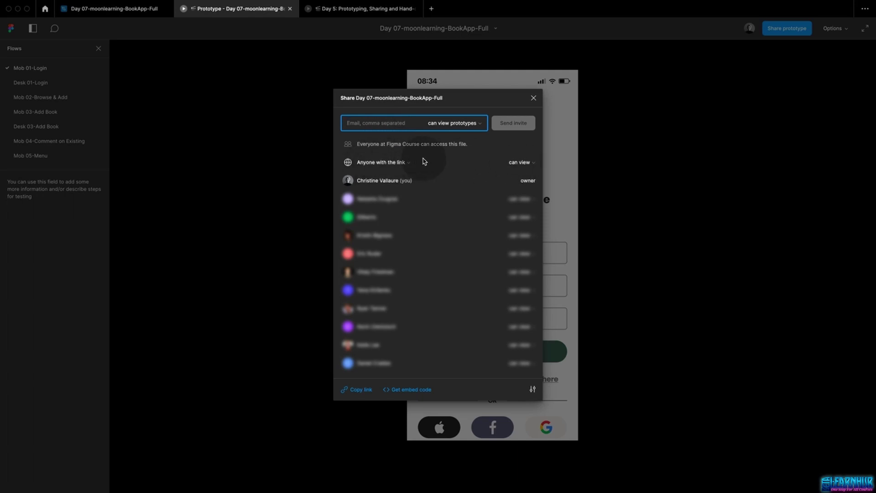
click(456, 123)
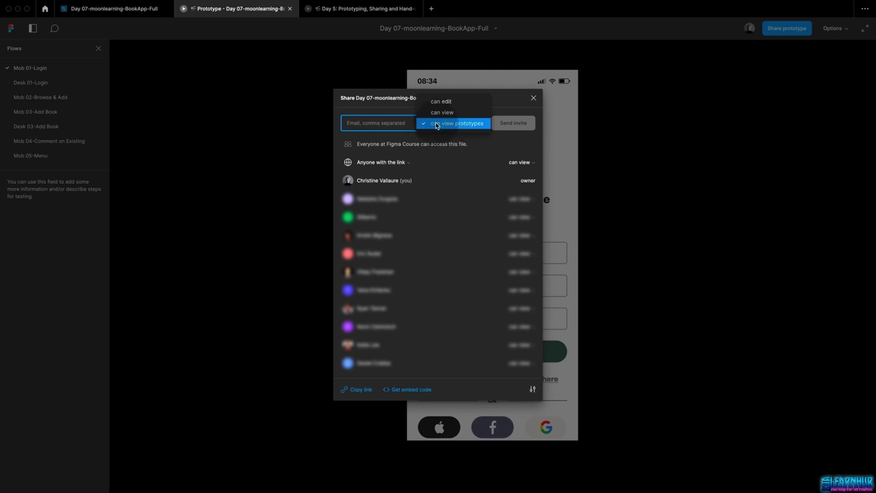
click(472, 126)
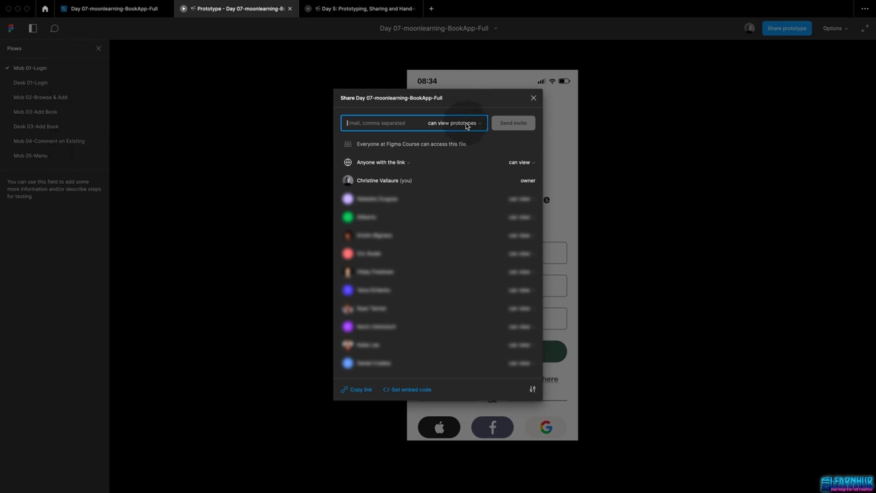
click(395, 123)
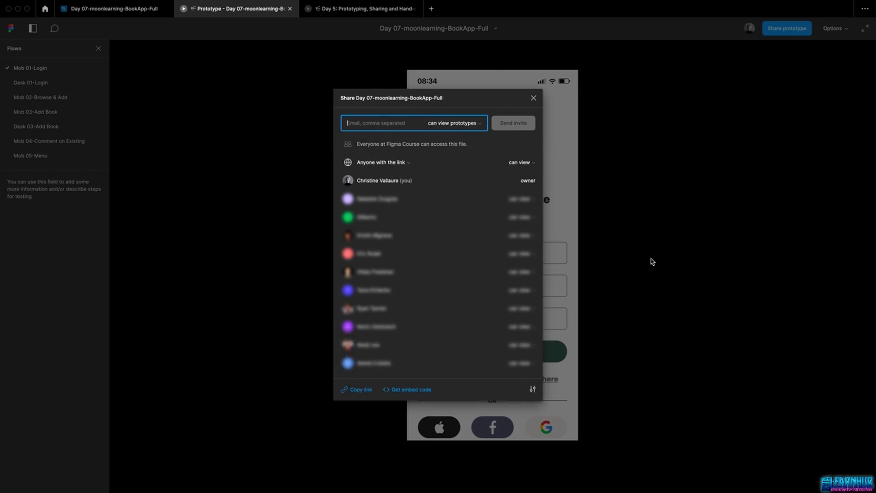
click(533, 98)
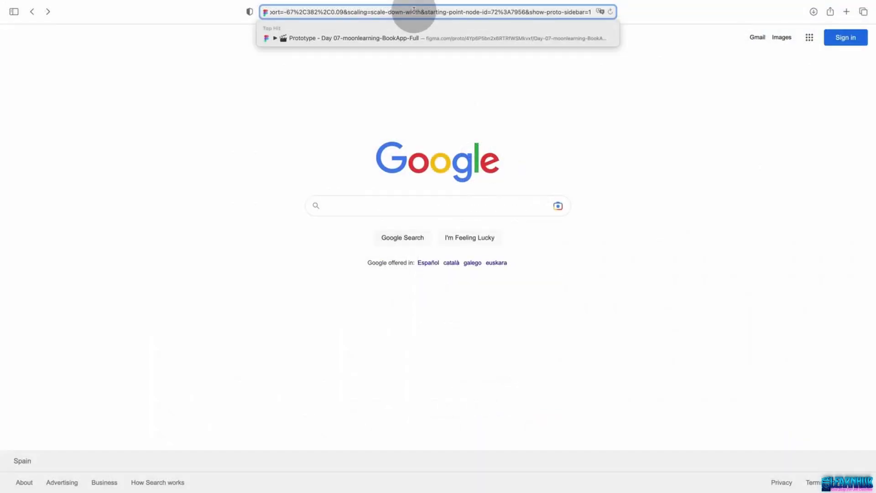
Open the shared prototype link in the browser and play through the Mob 01-Login account creation form
key(Return)
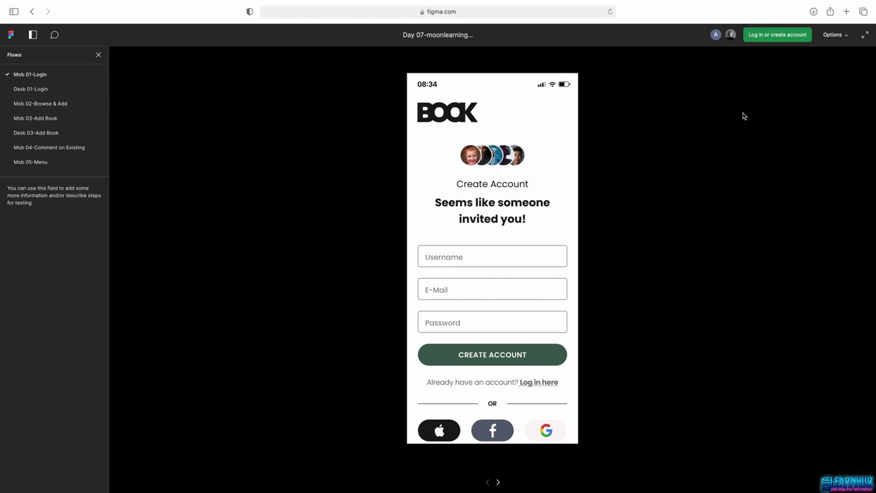
click(765, 38)
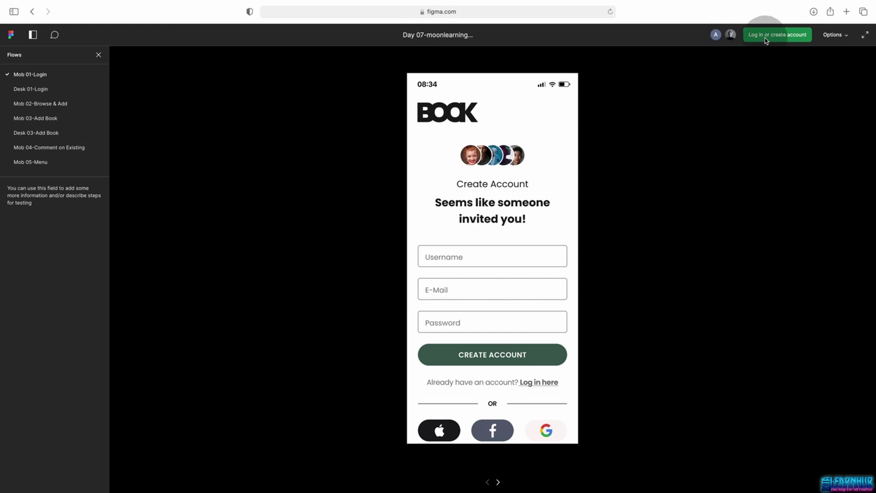
click(484, 267)
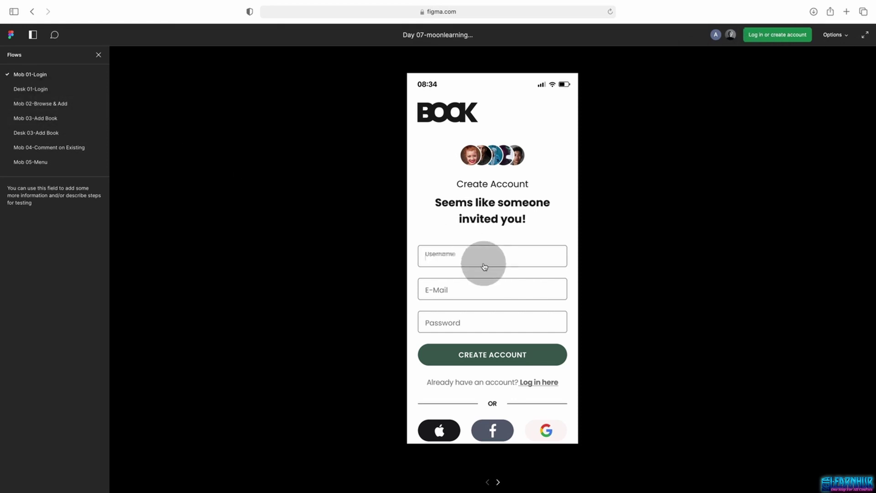
click(464, 287)
click(460, 325)
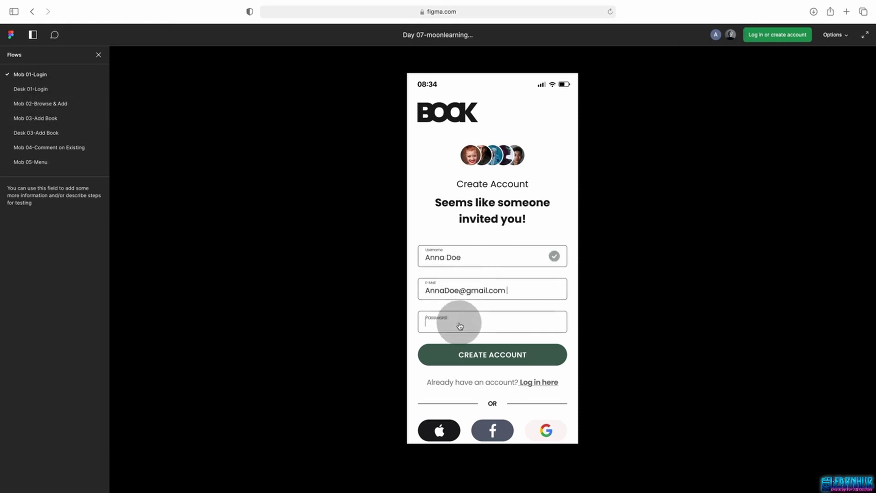
click(477, 347)
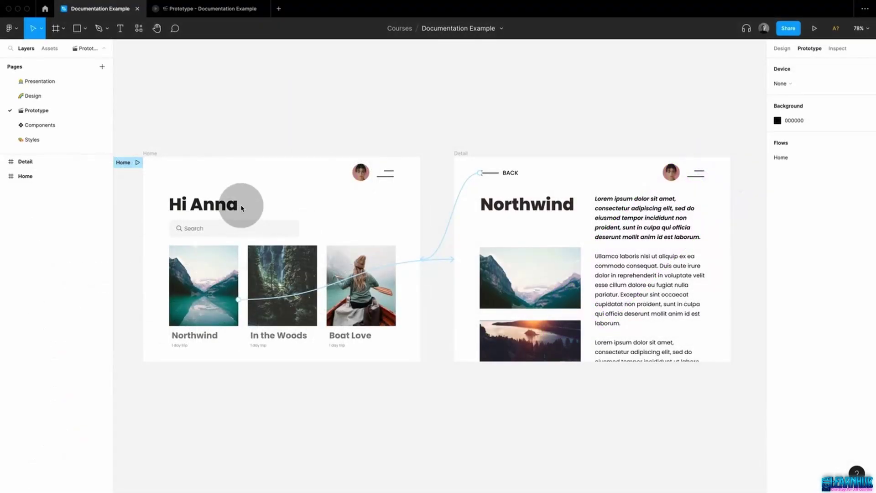
Present the Documentation Example prototype from the Home frame, visit the Northwind detail page and back, and return to the design file
click(154, 152)
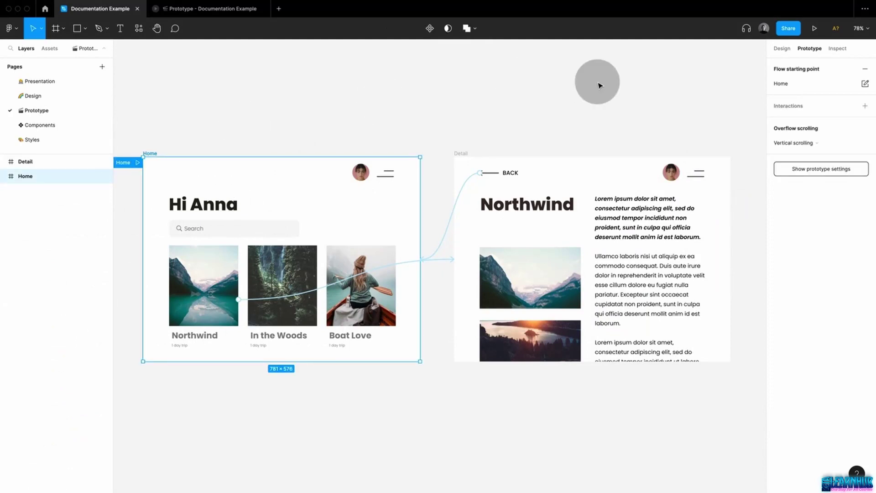
click(814, 28)
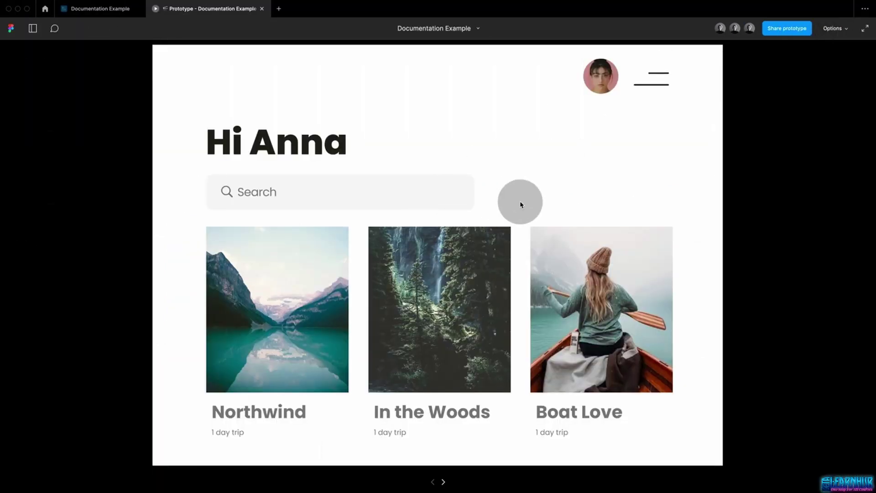
click(273, 308)
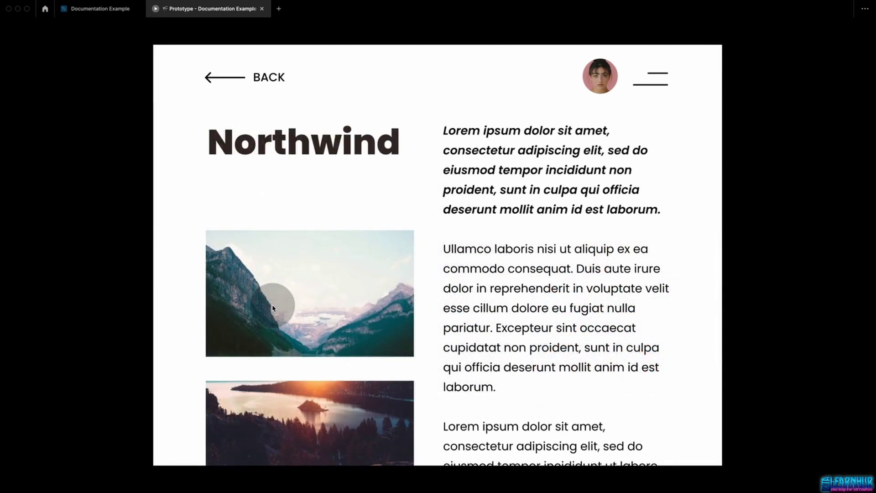
click(252, 73)
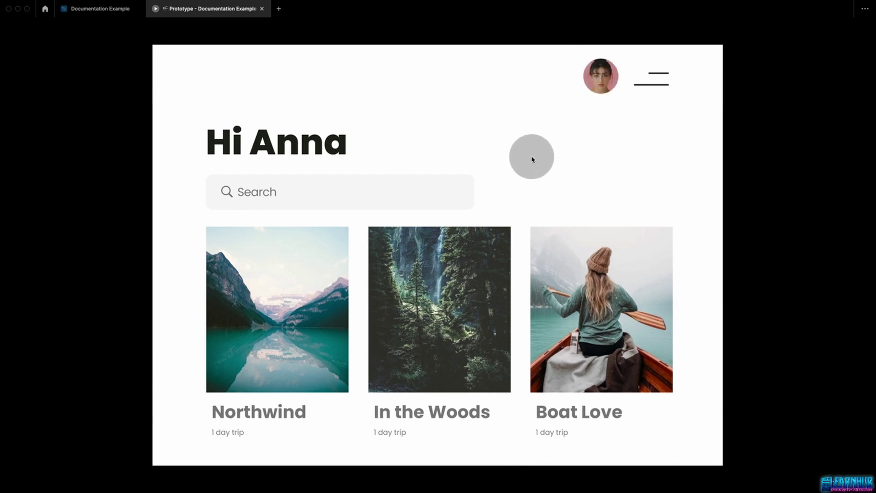
click(118, 11)
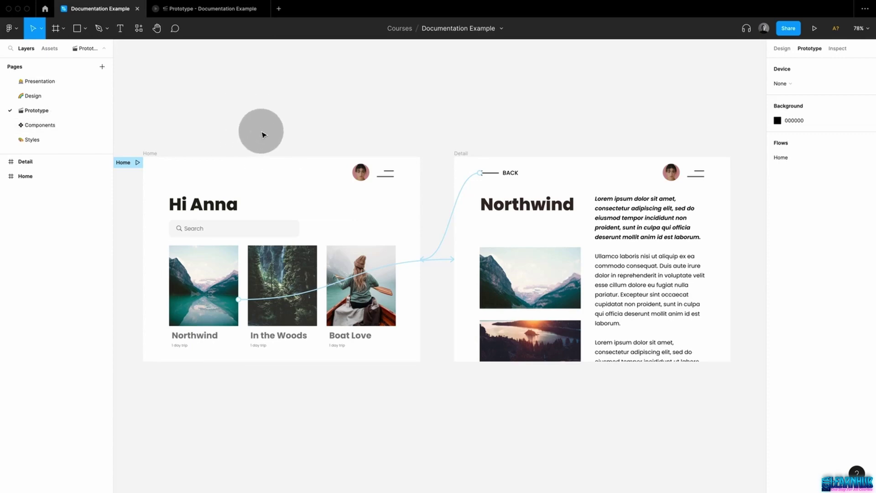
Go to the Components page and inspect the available destination pages for moving the Card component set, leaving it in place
click(49, 127)
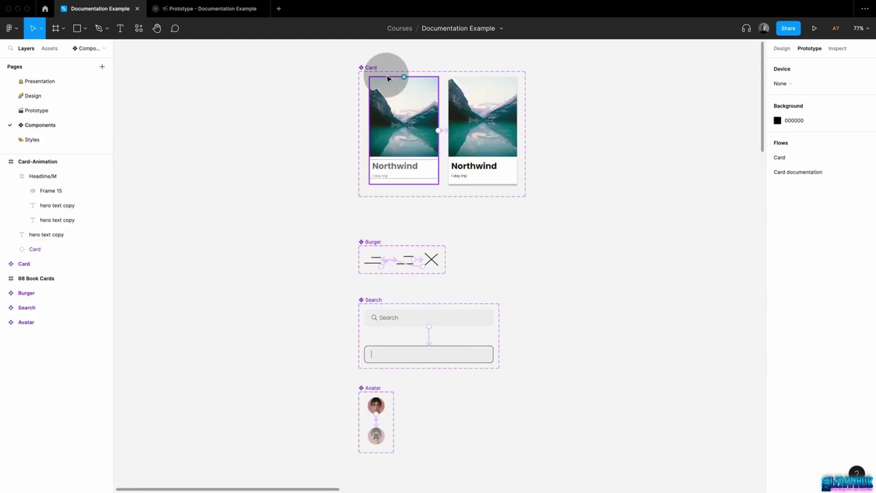
click(369, 68)
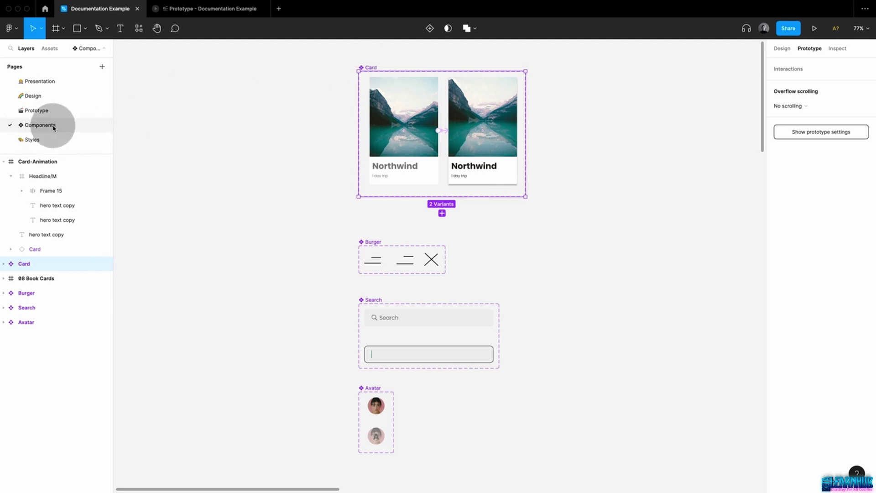
right_click(375, 70)
mouse_move(413, 125)
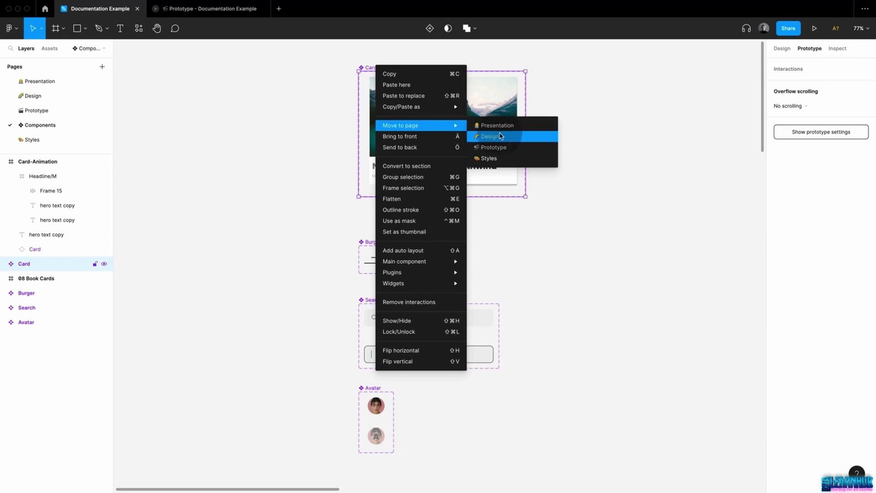
click(593, 146)
click(559, 155)
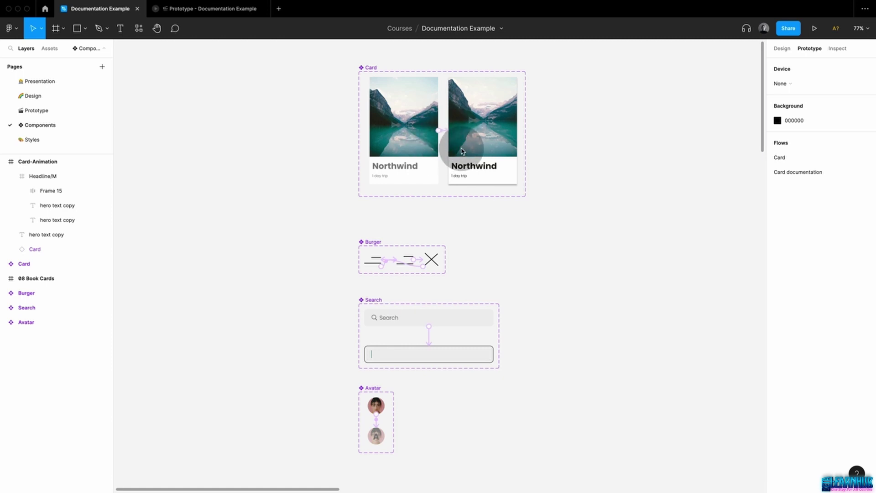
Move the Card component set into the Component section of the 08 Book Cards documentation frame, beneath the default and hover labels
key(shift+2)
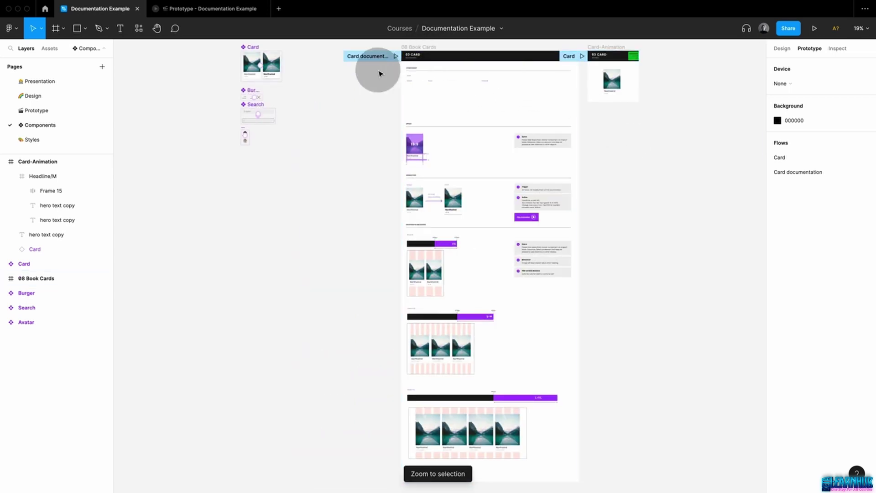
click(254, 49)
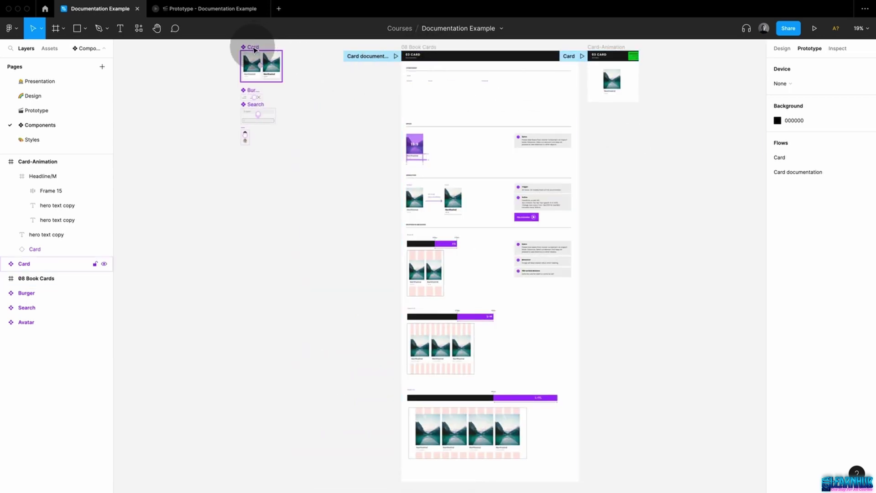
click(322, 82)
scroll(319, 82, up, 5)
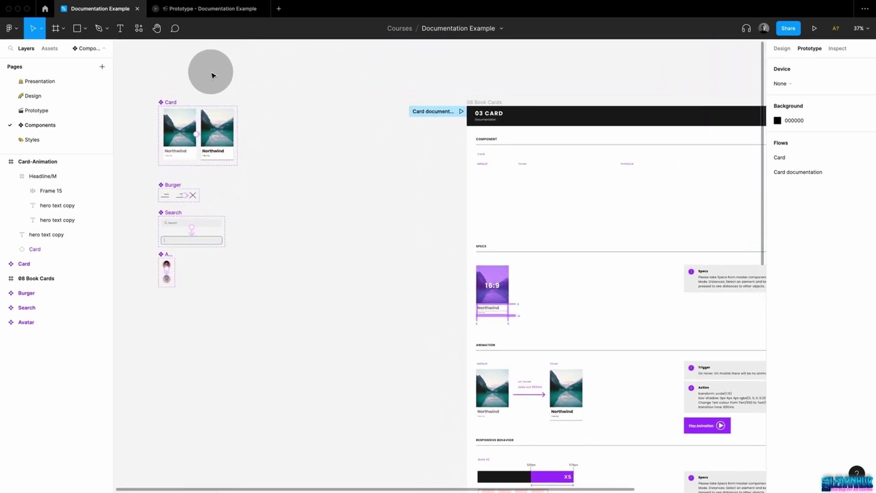
click(169, 102)
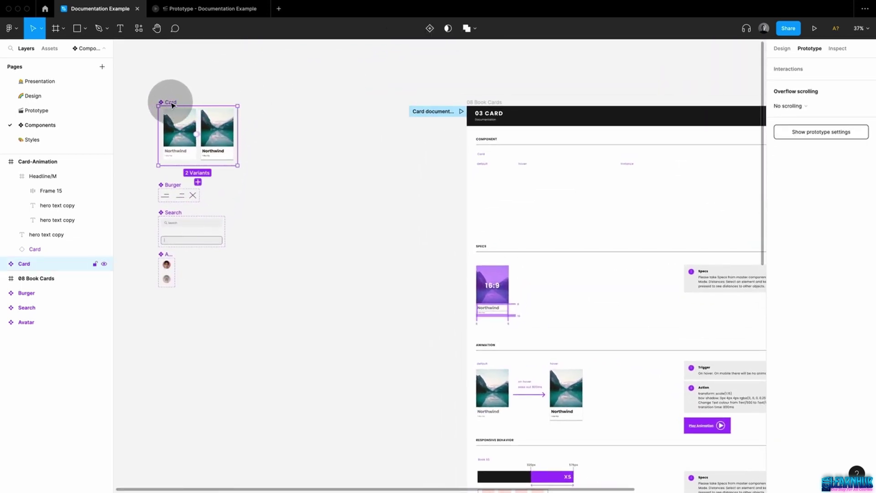
drag(174, 103, 357, 165)
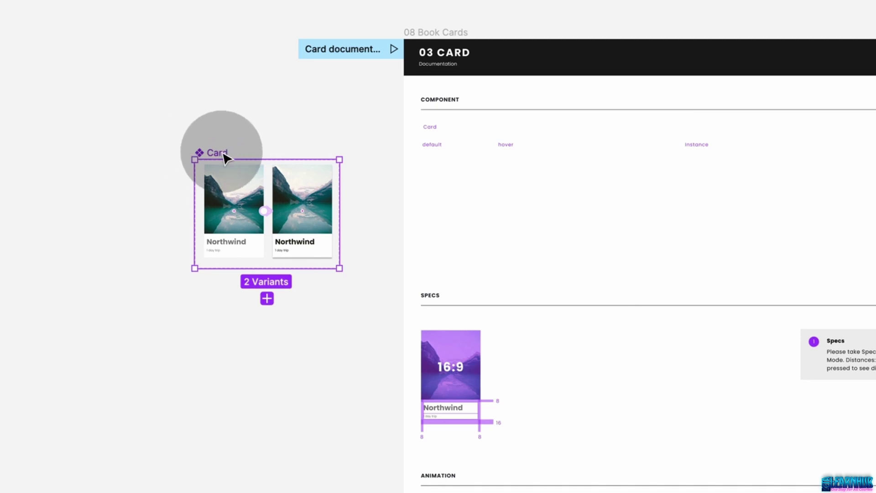
drag(223, 157, 212, 129)
drag(239, 158, 490, 174)
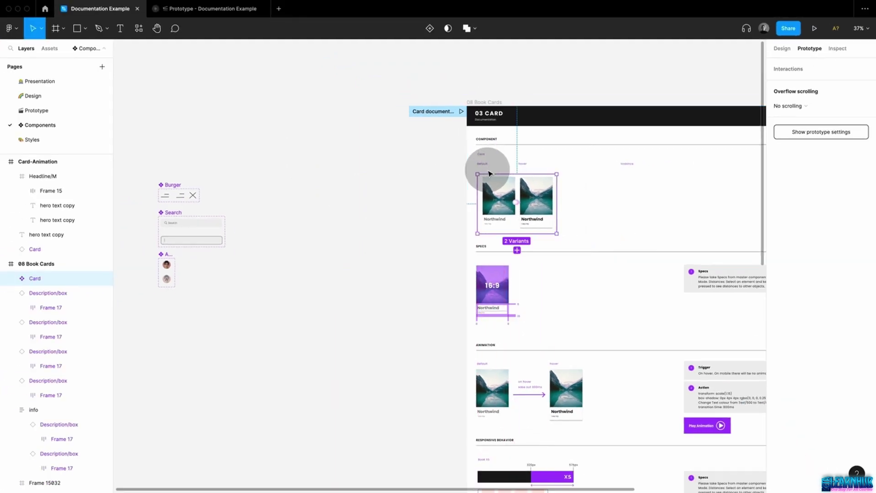
scroll(489, 173, up, 3)
scroll(488, 173, up, 3)
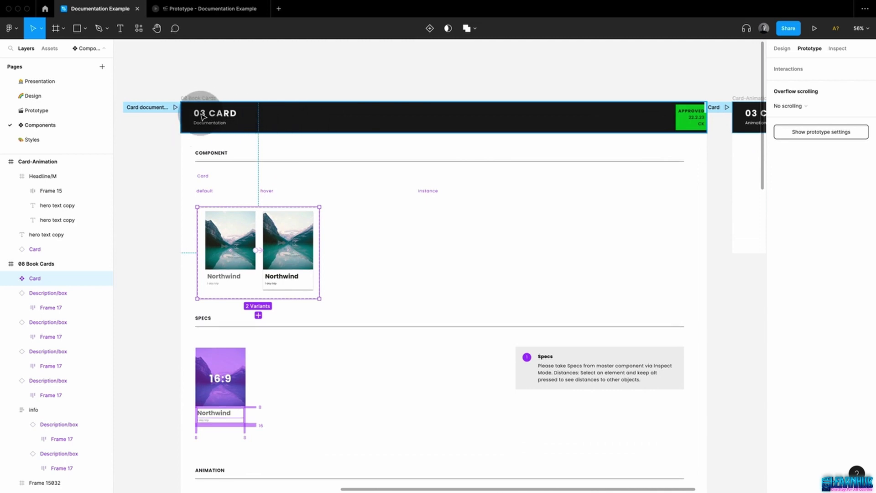
Rename the 08 Book Cards documentation frame as 03 Card, view the main component of its header stamp, and return to Documentation Example
click(318, 185)
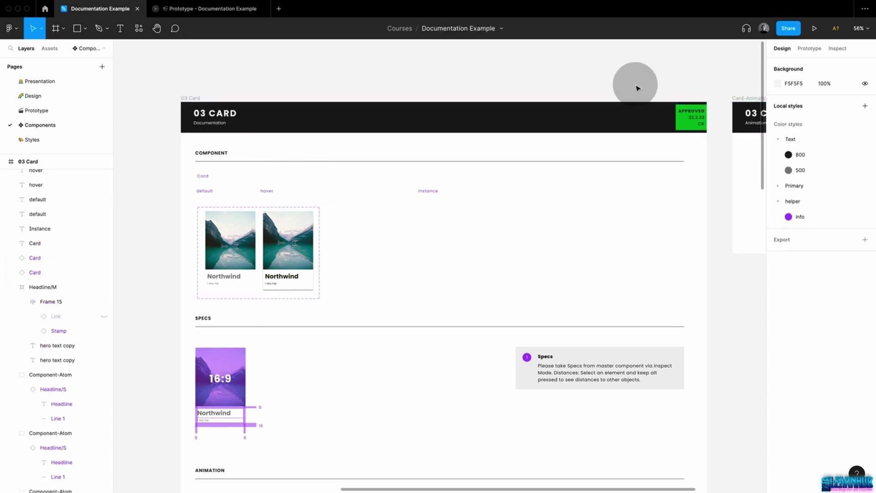
click(688, 126)
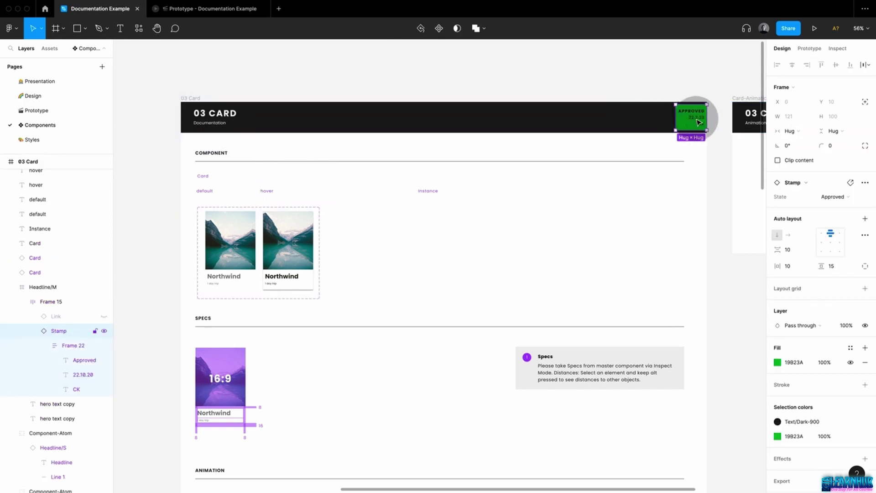
click(851, 182)
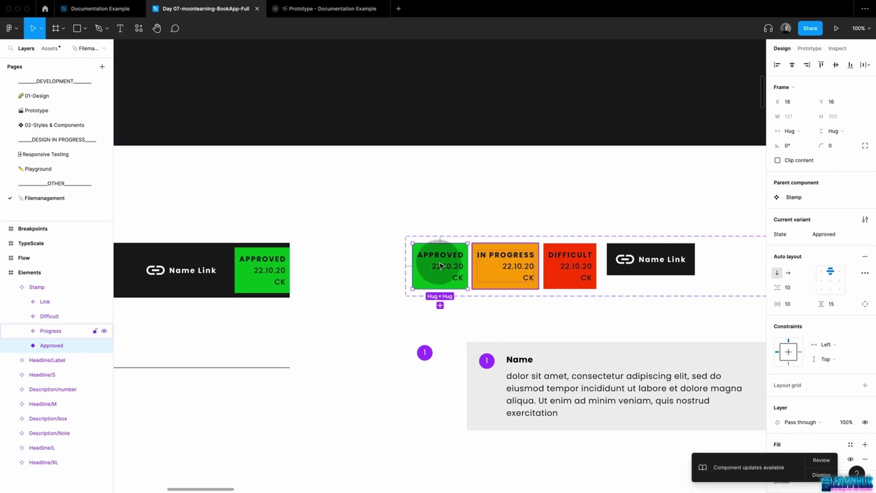
click(110, 12)
Try the Difficult and Progress states on the stamp in the 03 Card header and set it back to Approved
click(836, 197)
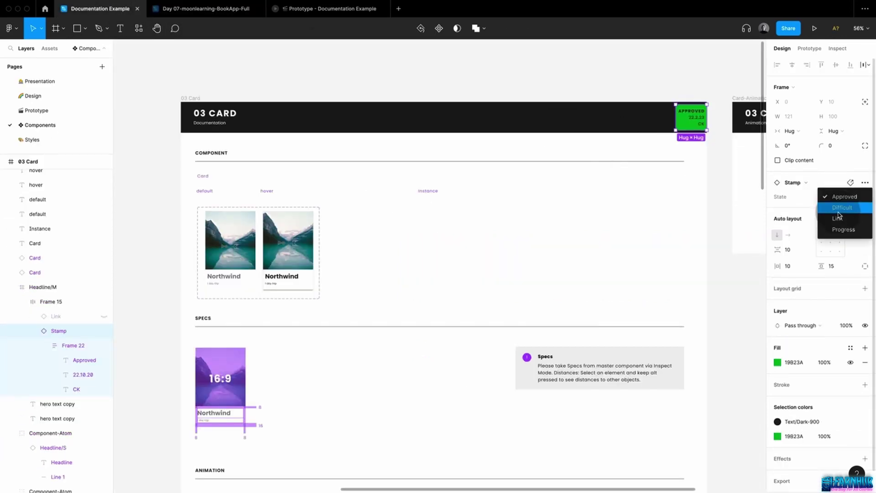
click(840, 209)
click(839, 199)
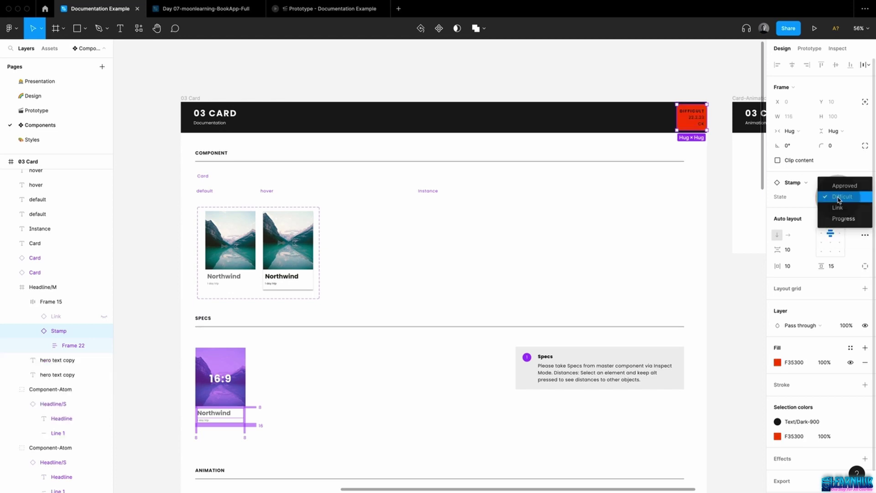
click(844, 218)
click(838, 211)
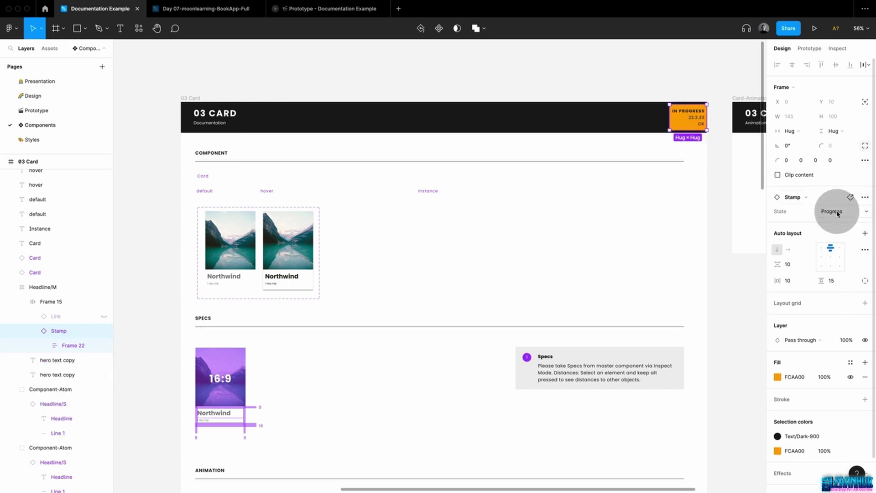
click(844, 177)
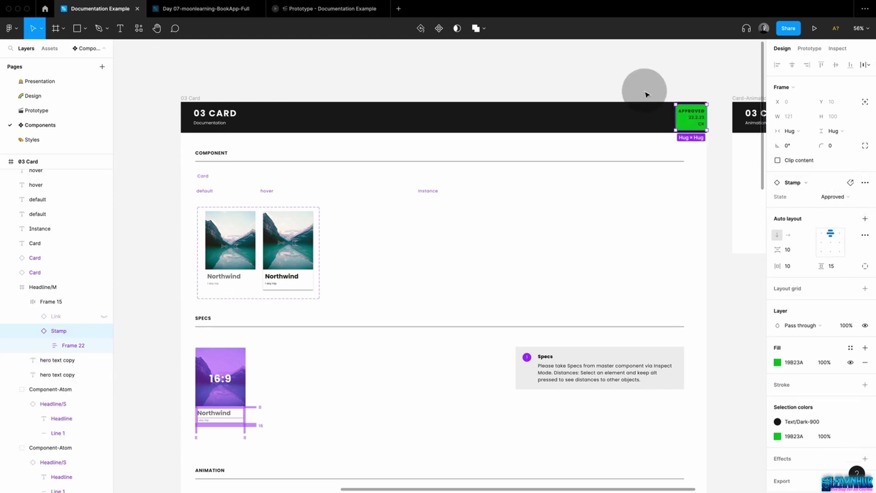
click(645, 93)
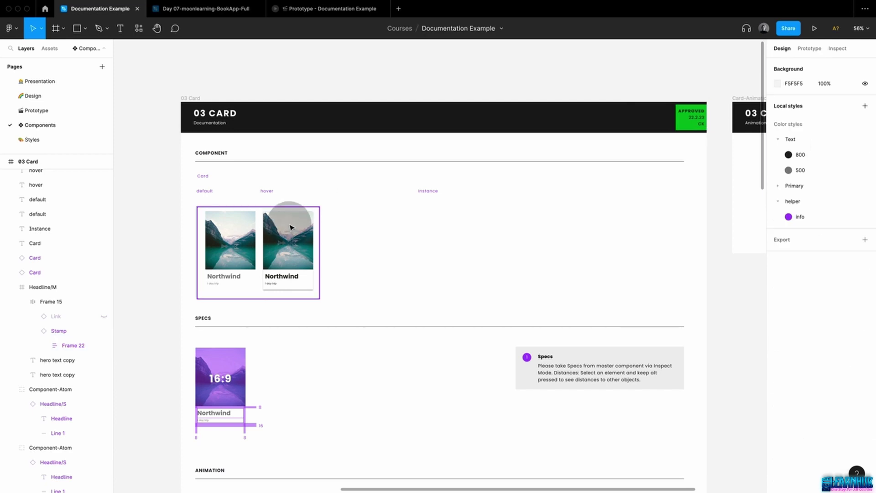
Check how the Card component set is grouped under 03 Card in the file's local component assets
click(264, 233)
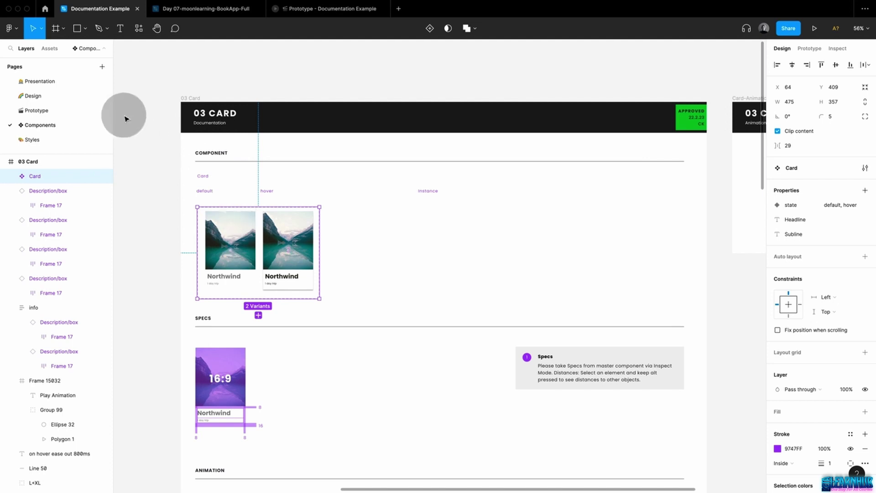
click(49, 49)
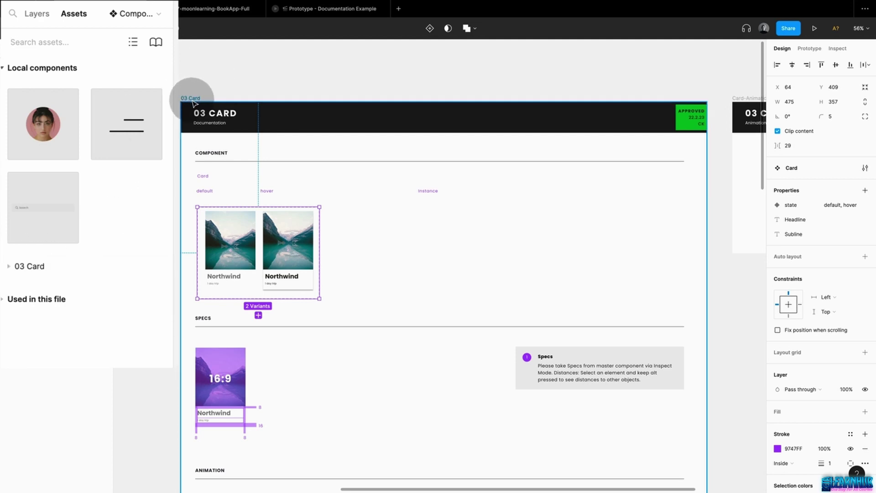
click(8, 267)
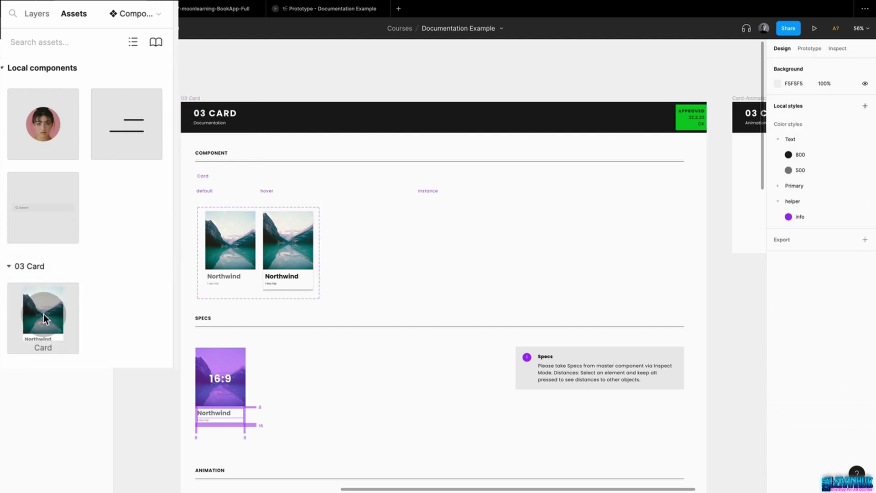
click(10, 267)
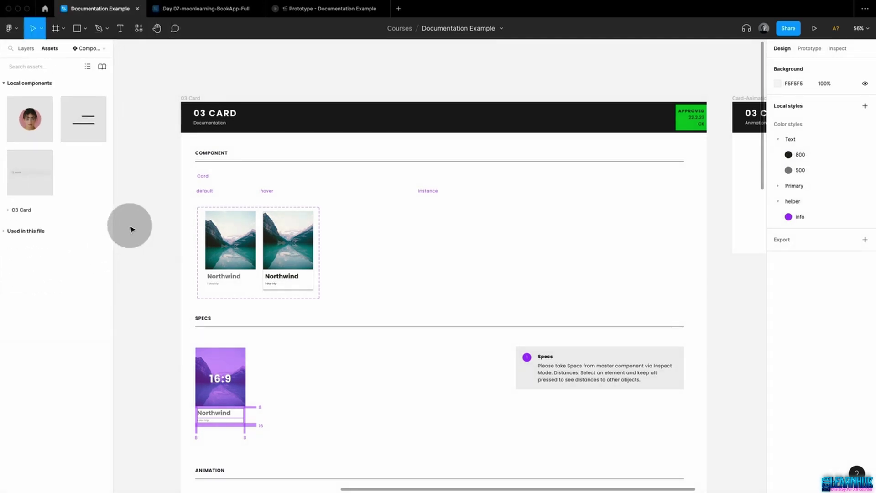
Place an instance of the default Card variant beneath the Instance label and preview the 03 Card frame in the prototype presentation
click(237, 251)
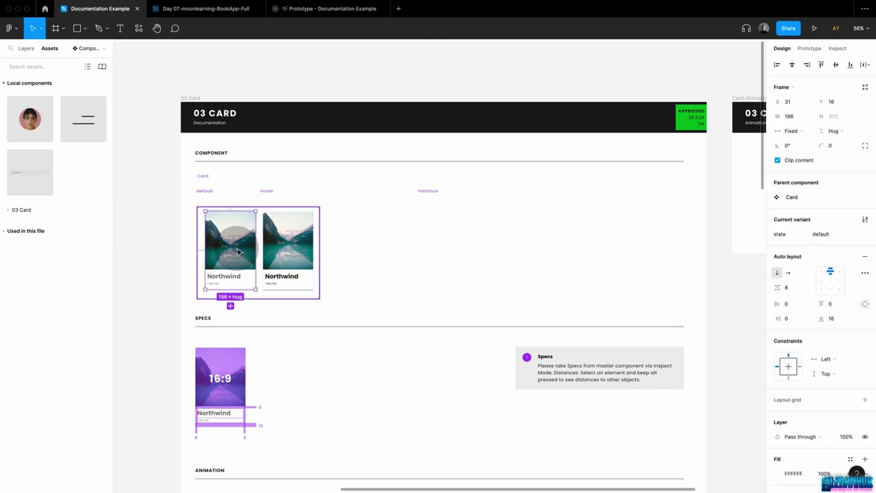
drag(234, 252, 447, 237)
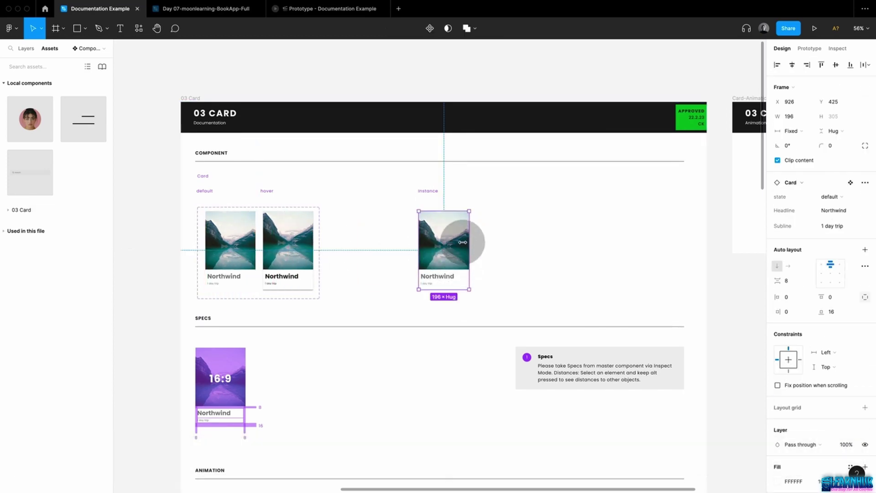
click(191, 98)
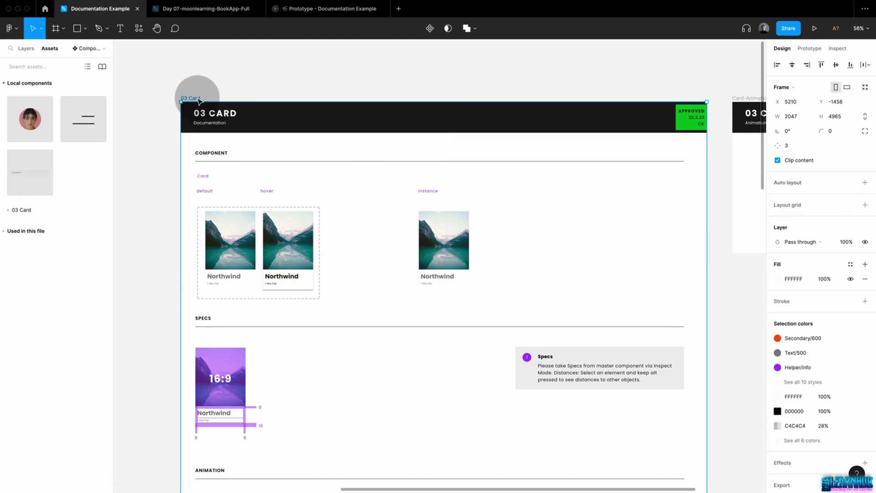
click(815, 31)
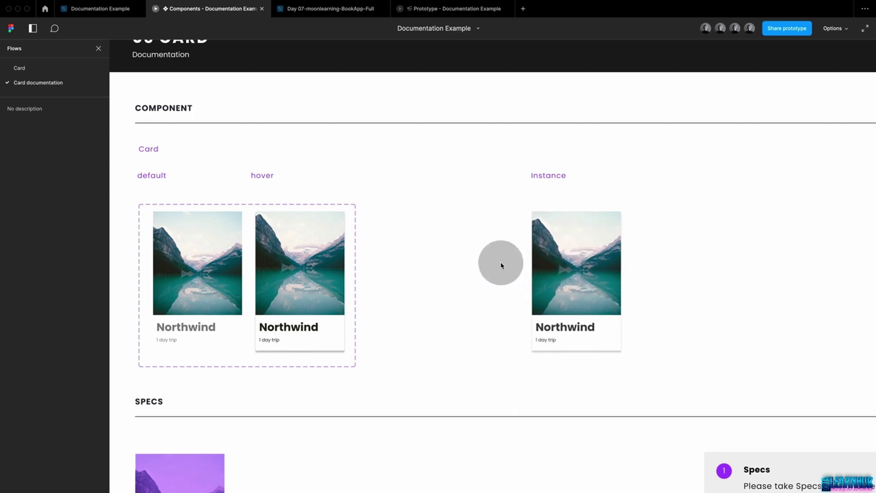
key(super+shift+bracketleft)
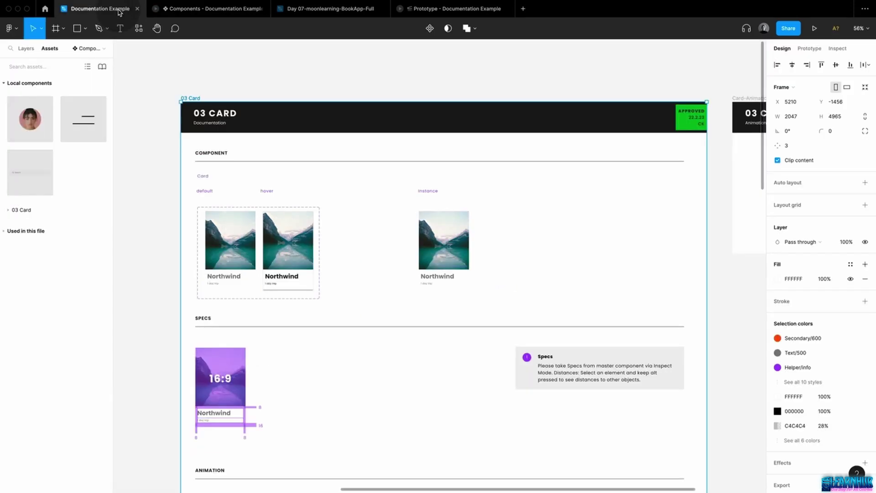
Capture a screenshot of the Card instance's component properties and place it beside the instance in the Component section
click(468, 212)
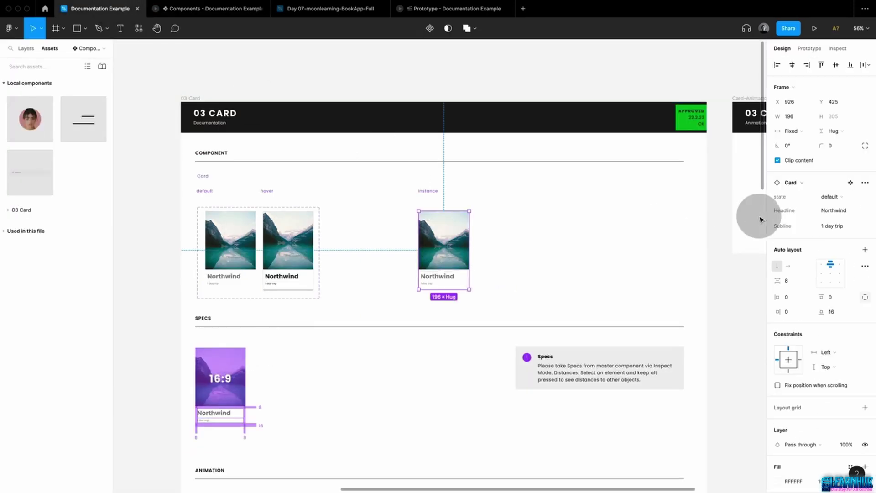
key(super+shift+4)
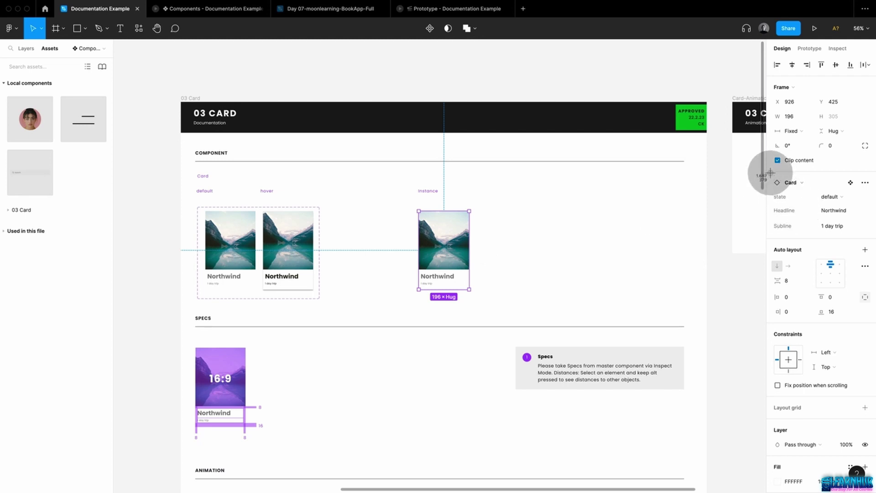
drag(767, 170, 870, 238)
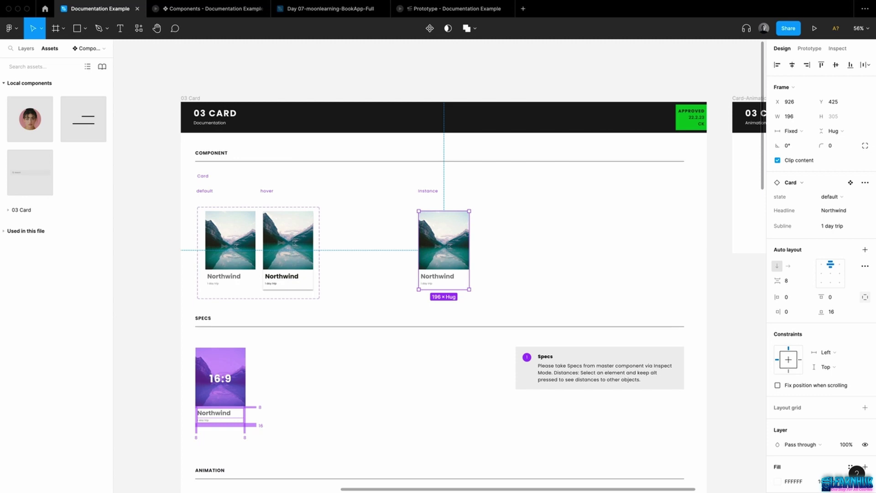
drag(783, 237, 574, 262)
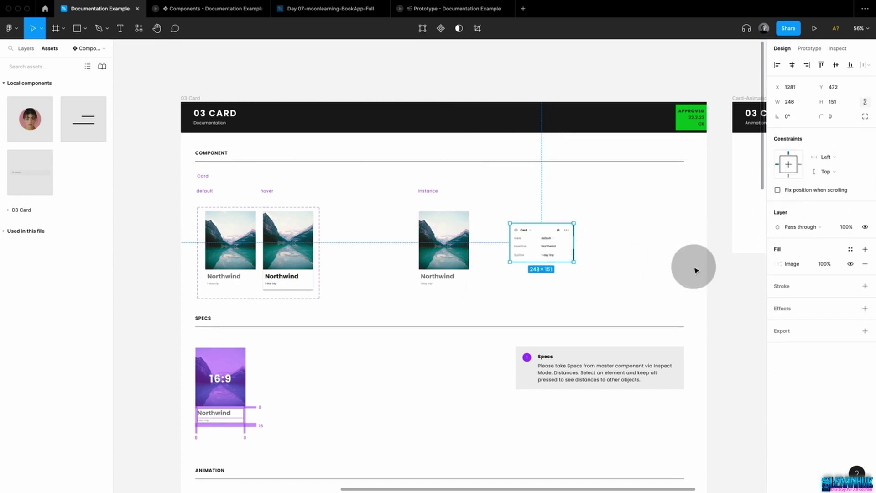
Add a drop shadow to the component properties screenshot and trim its width to 240
click(854, 309)
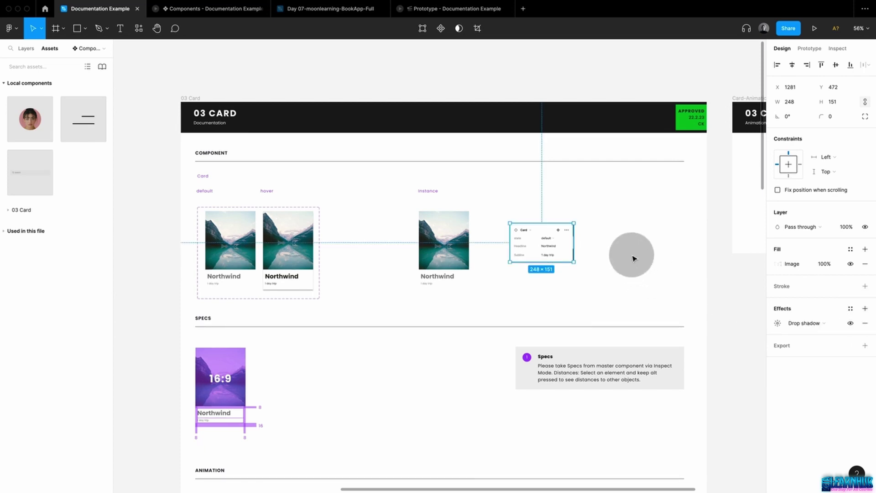
drag(576, 242, 572, 241)
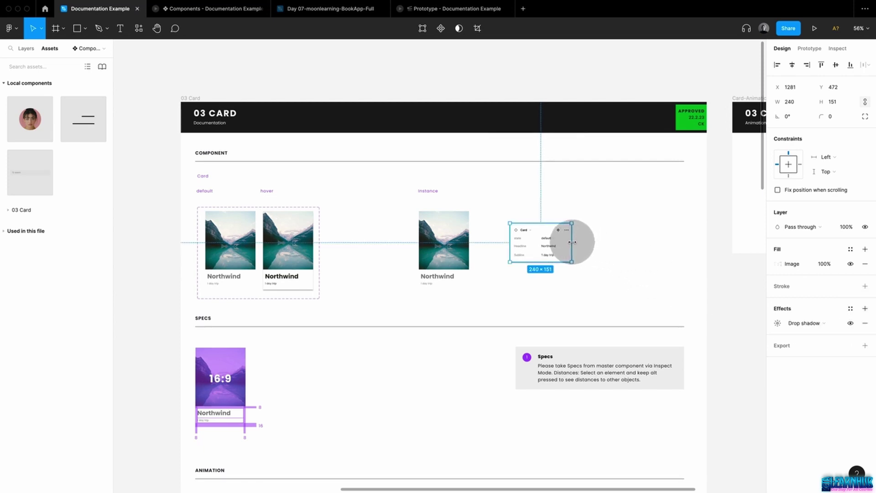
click(590, 248)
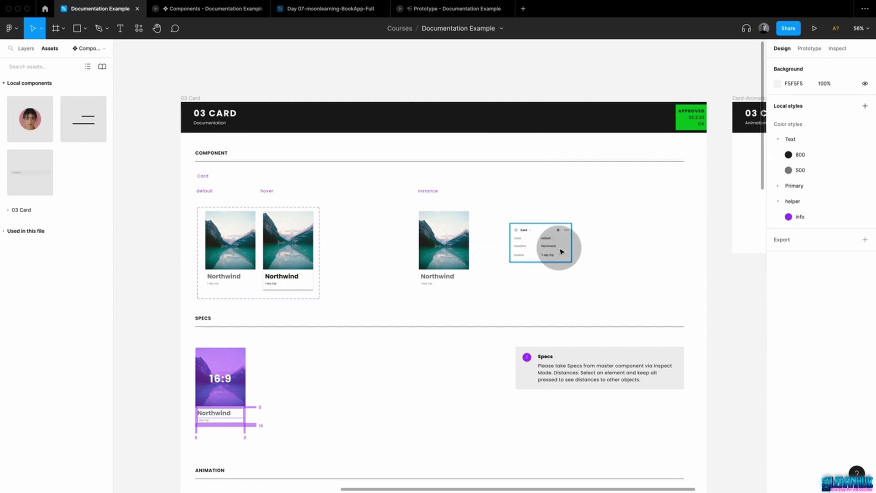
Check the state property of the Card instance in the Component section, leaving it on default
click(458, 253)
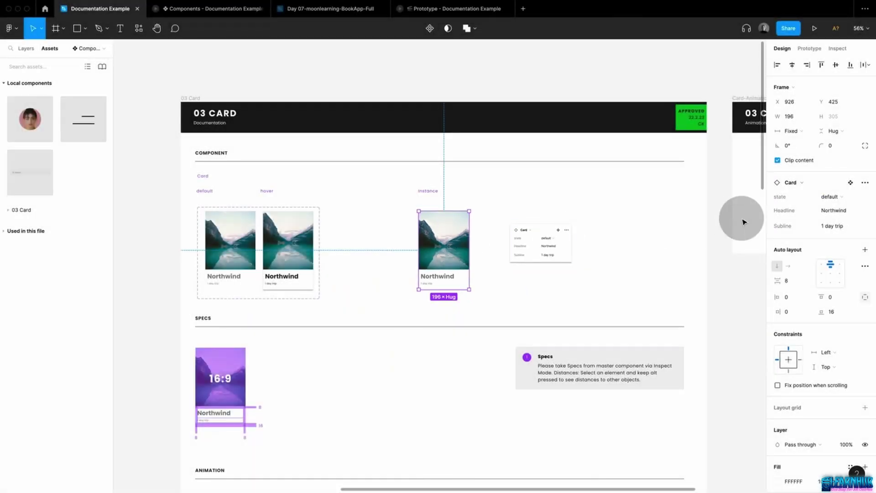
click(833, 197)
click(833, 197)
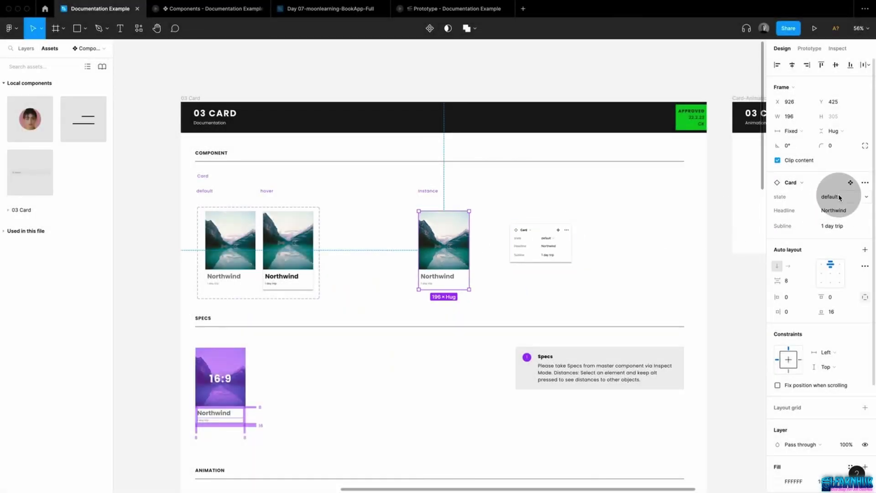
click(665, 260)
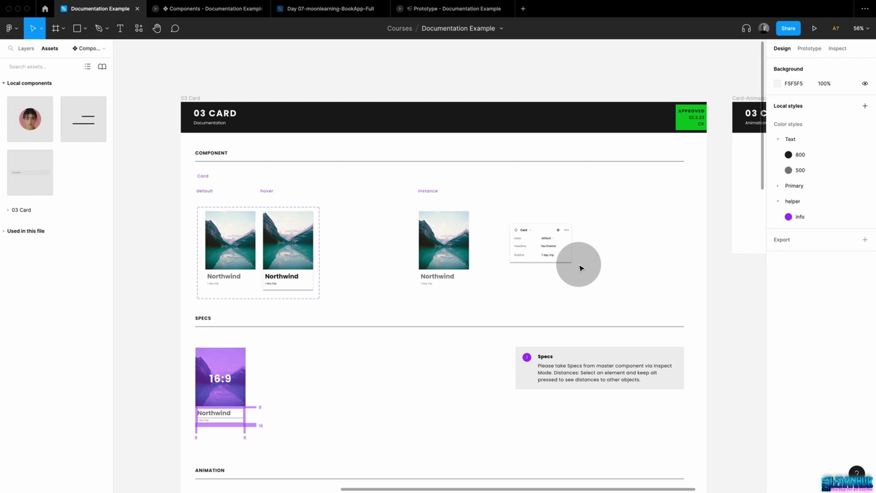
Review the Specs and Animation sections and examine the component properties of the default and hover Card instances
scroll(581, 268, down, 5)
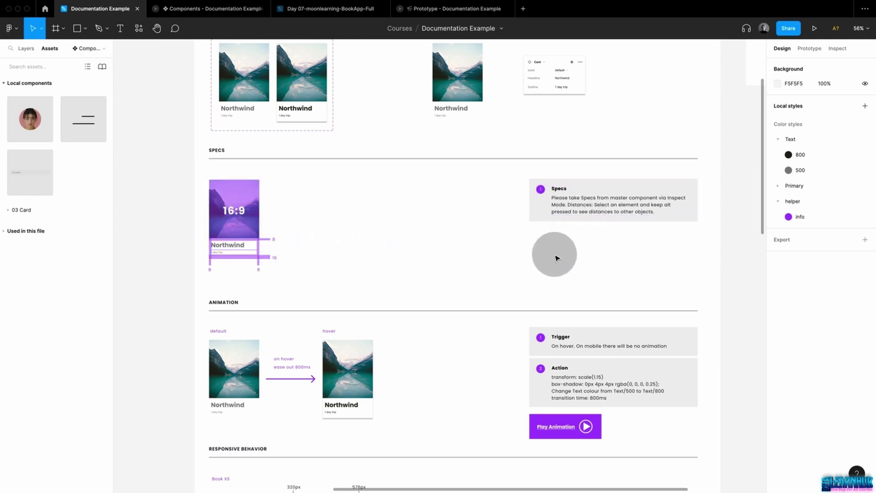
scroll(608, 211, down, 4)
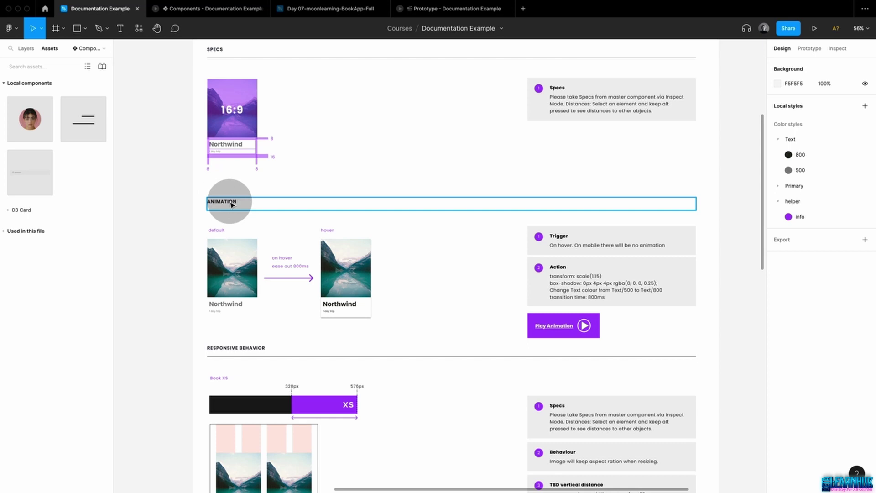
click(233, 266)
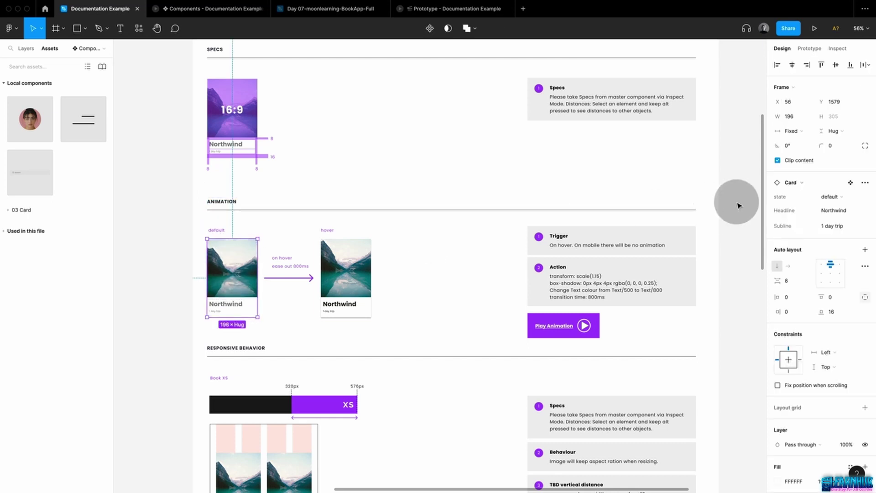
click(348, 274)
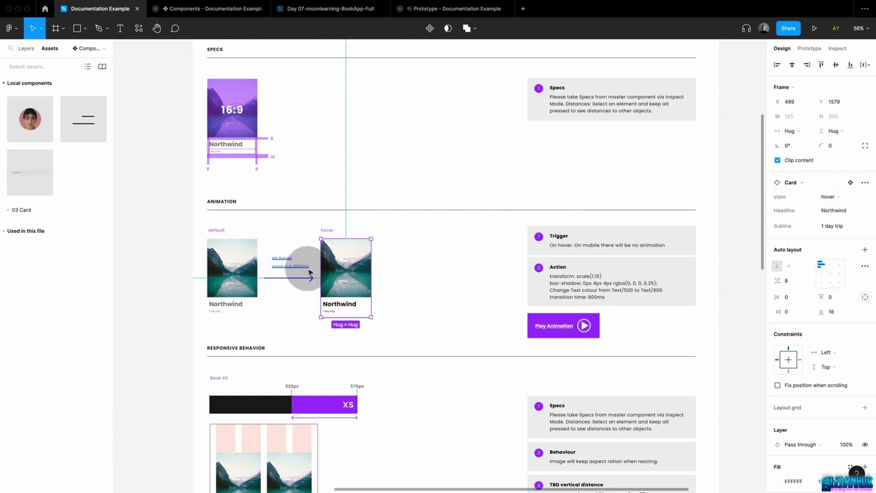
click(444, 271)
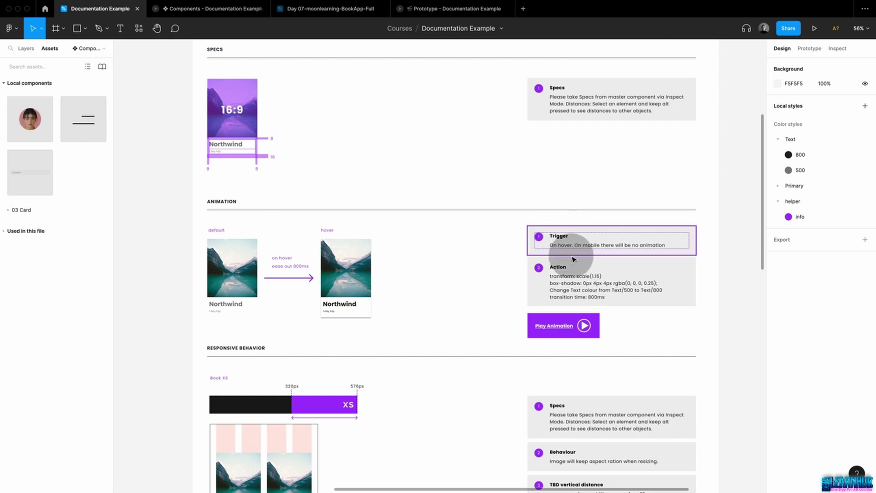
Examine the Animation section's Action note and inspect the hover Card instance's drop shadow and code
click(549, 285)
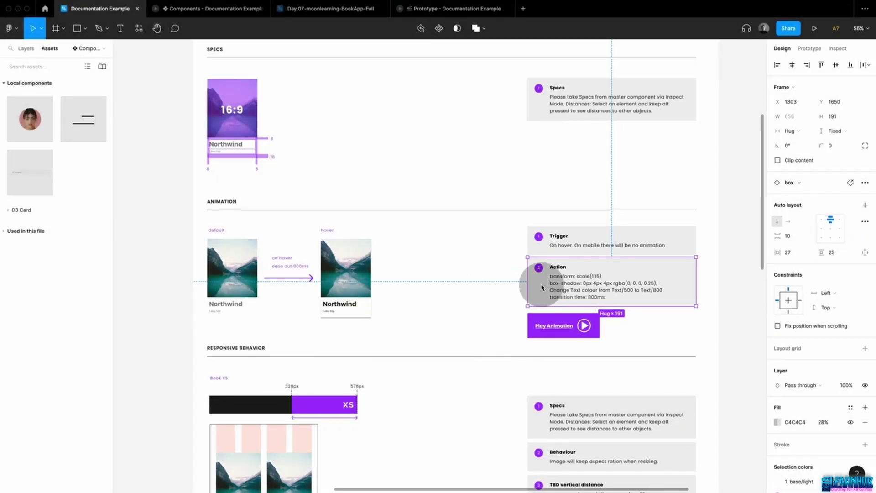
click(495, 294)
click(362, 284)
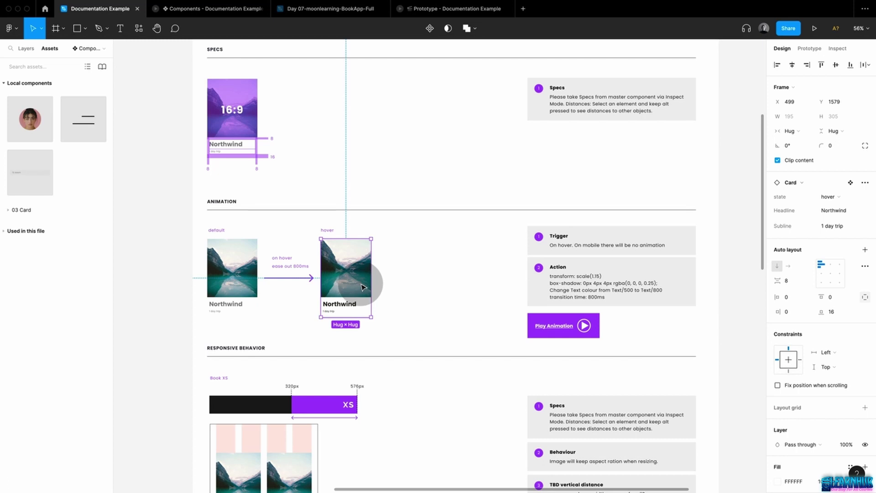
click(839, 49)
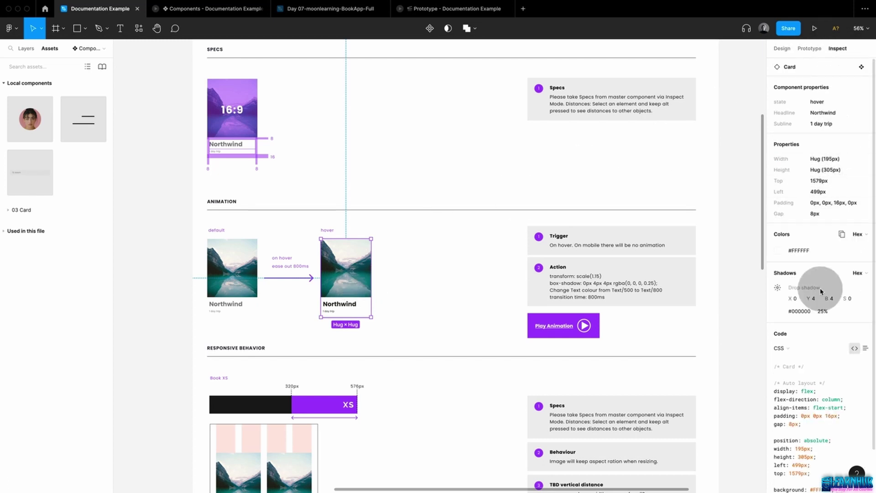
Examine the hover Card's box-shadow CSS and preview its iOS and Android code before returning the code format to CSS
scroll(820, 327, down, 3)
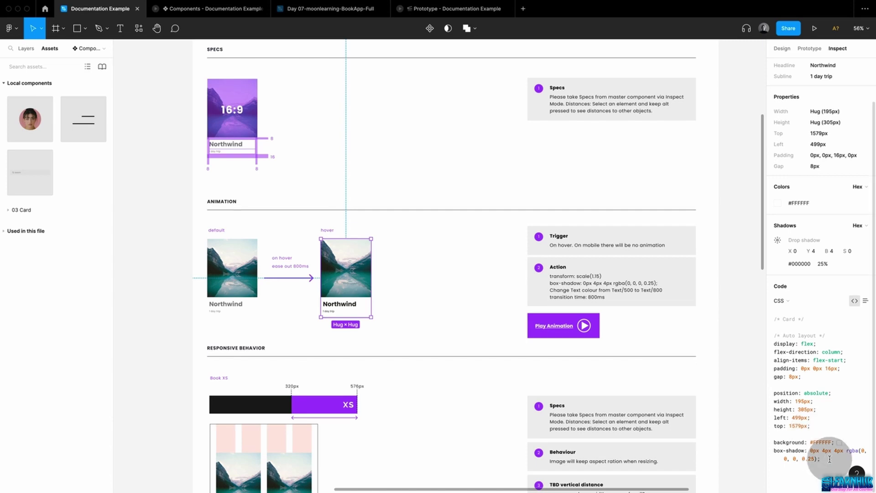
drag(820, 459, 774, 452)
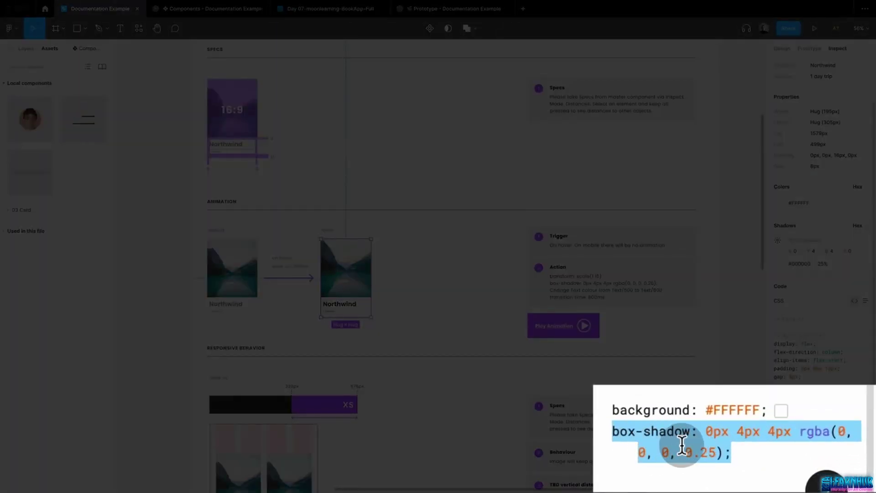
click(794, 305)
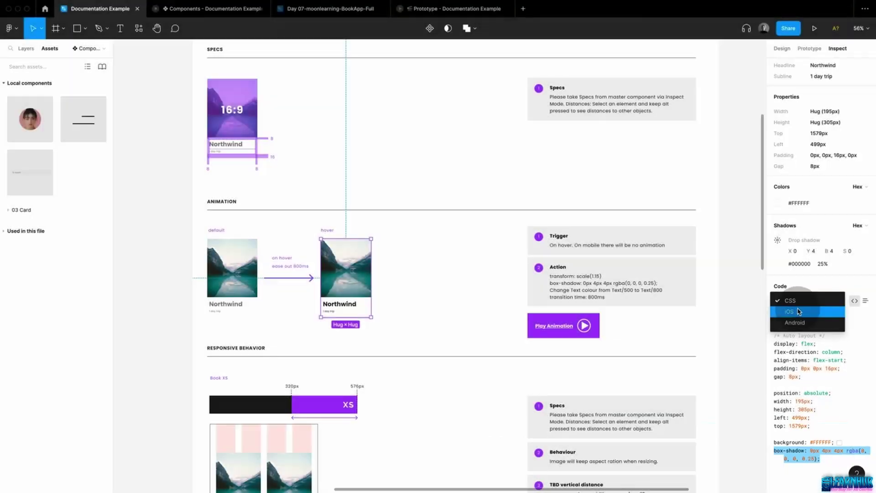
click(798, 312)
click(796, 304)
click(798, 312)
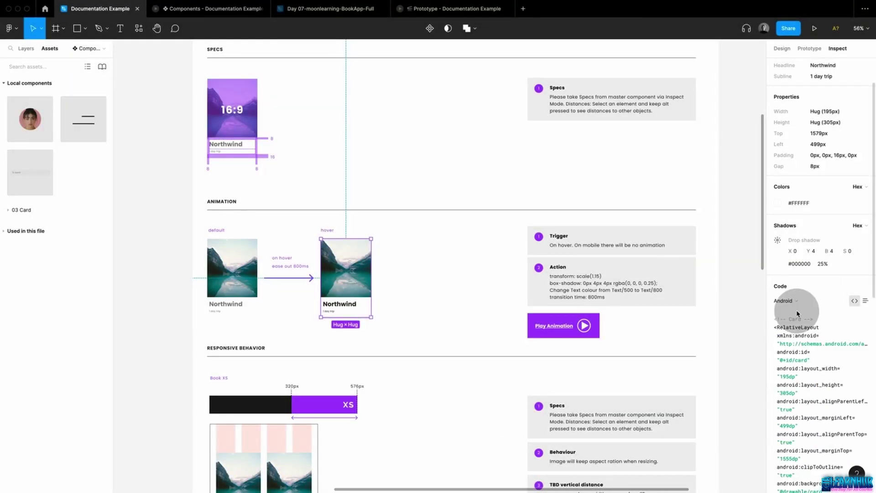
click(791, 301)
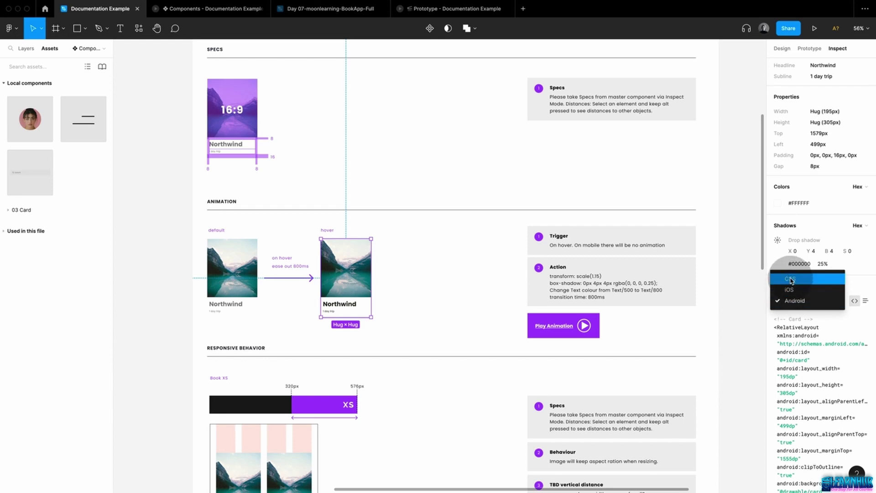
click(791, 280)
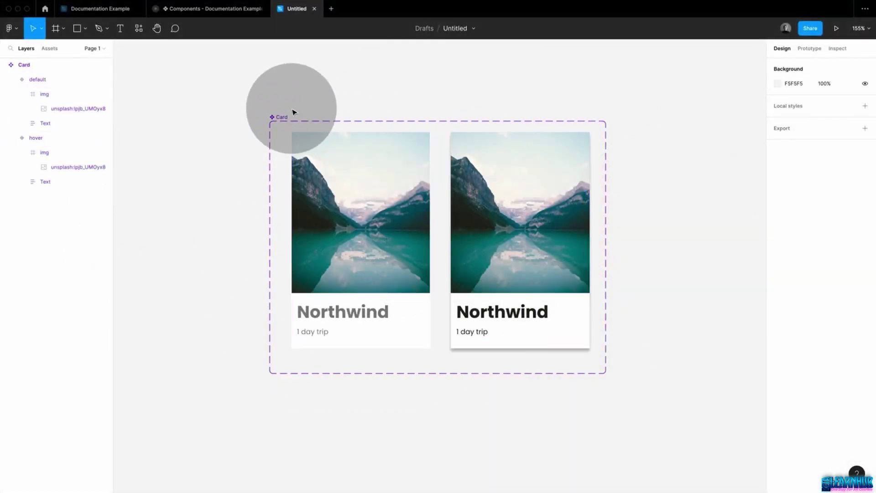
In the Untitled file, scale the image inside the Card's hover variant by 1.2x, anchored at its bottom centre
super+click(397, 217)
super+click(495, 218)
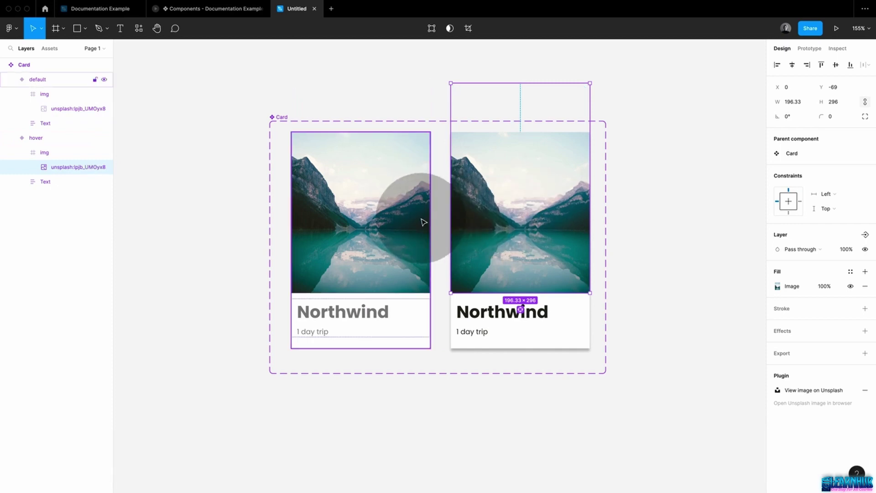
drag(592, 82, 592, 82)
key(super+z)
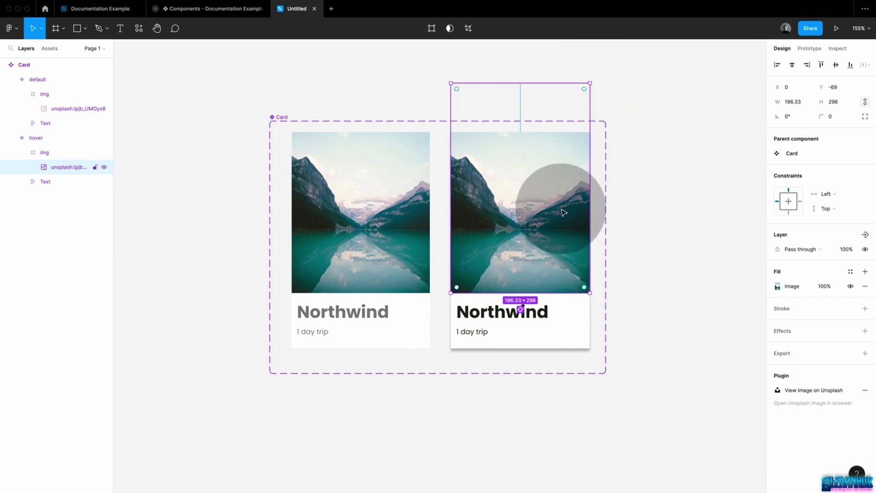
key(k)
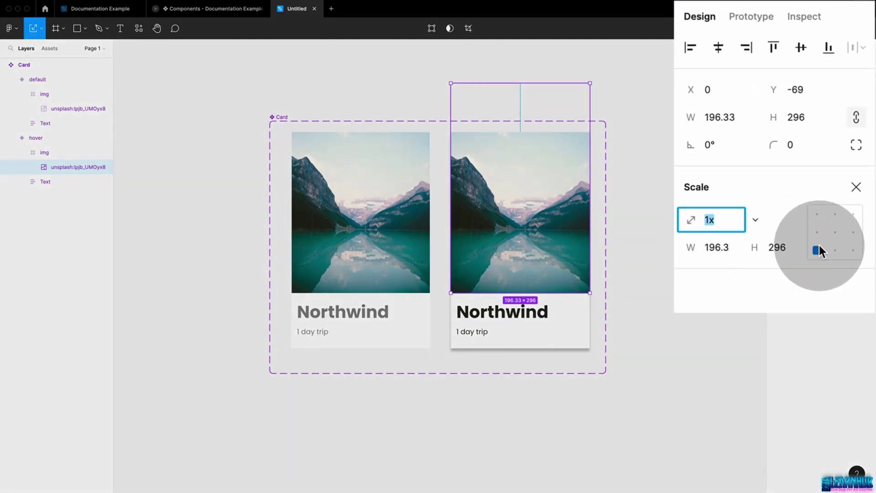
click(835, 232)
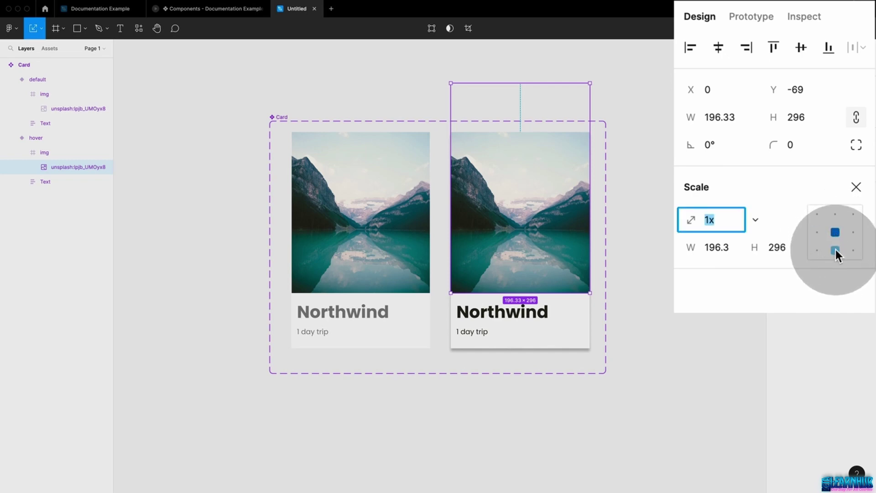
click(835, 250)
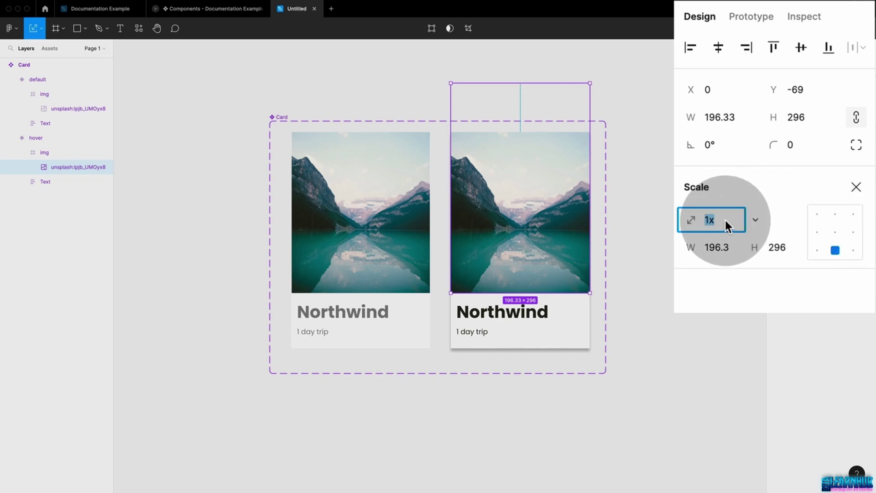
click(710, 219)
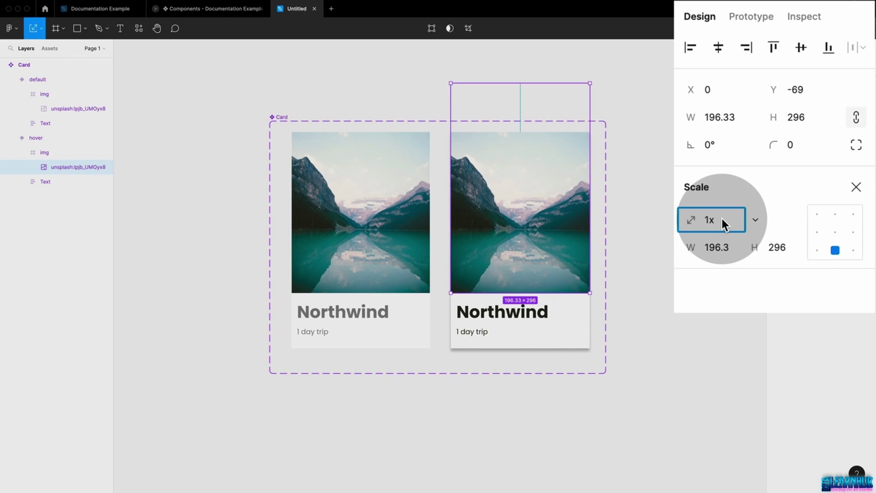
text(.2)
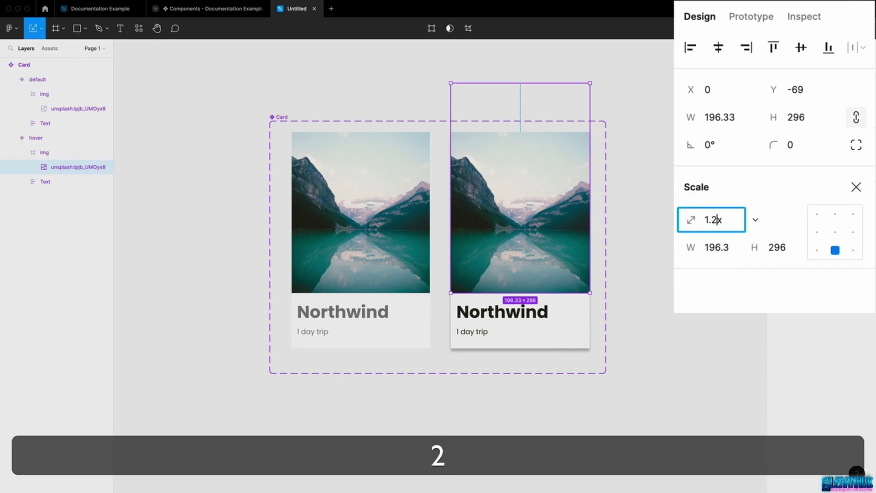
key(Return)
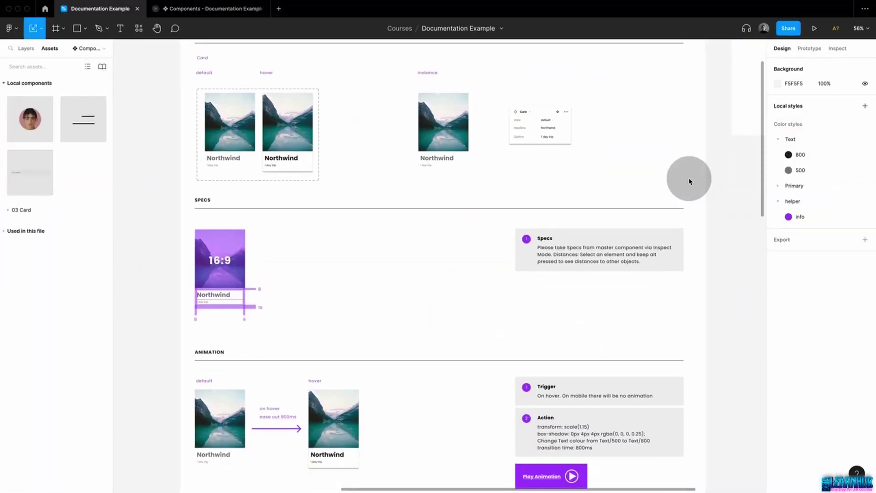
In the Documentation Example file, copy the link of the Card flow that starts at the Card-Animation frame
scroll(689, 180, down, 5)
scroll(689, 180, down, 2)
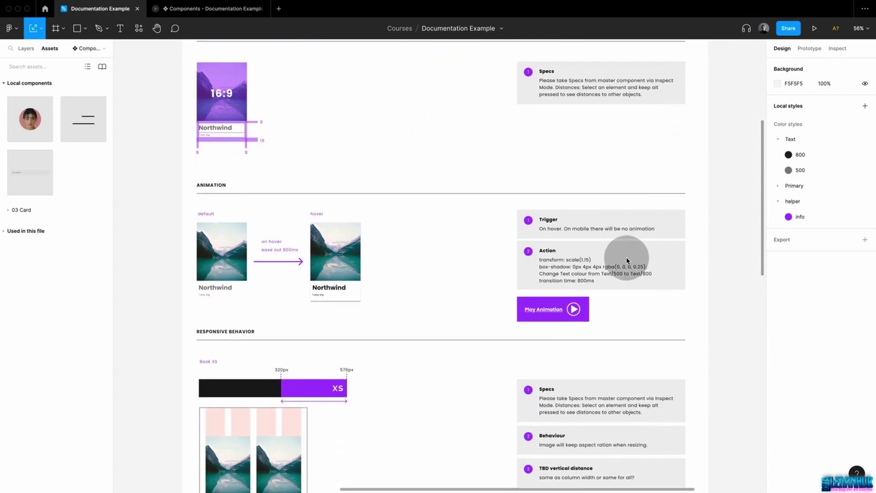
scroll(489, 267, up, 3)
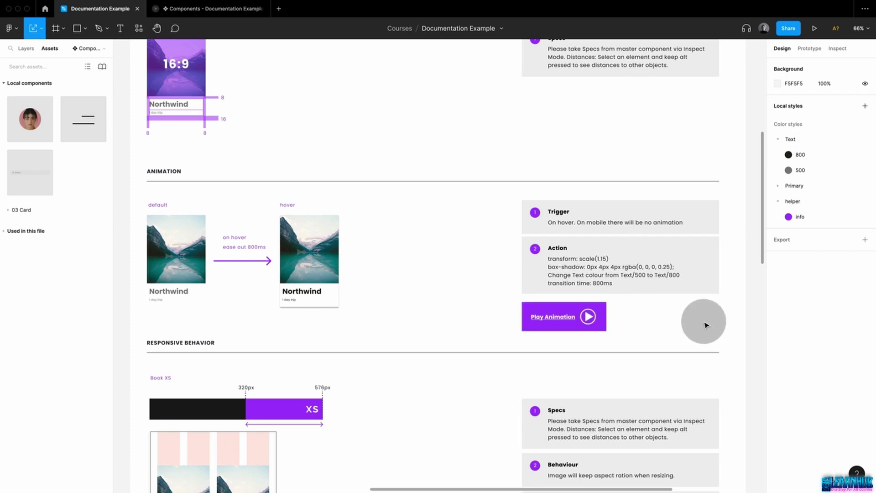
scroll(705, 324, down, 5)
scroll(705, 324, down, 3)
scroll(561, 157, up, 8)
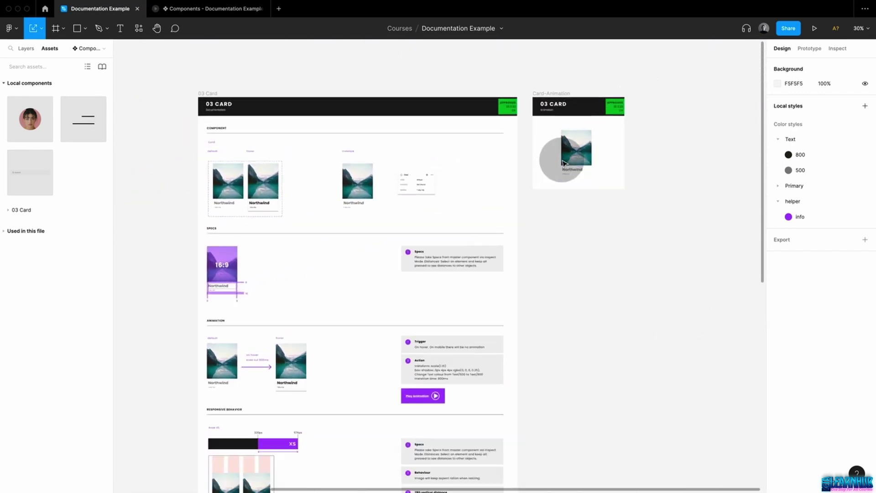
scroll(561, 156, left, 3)
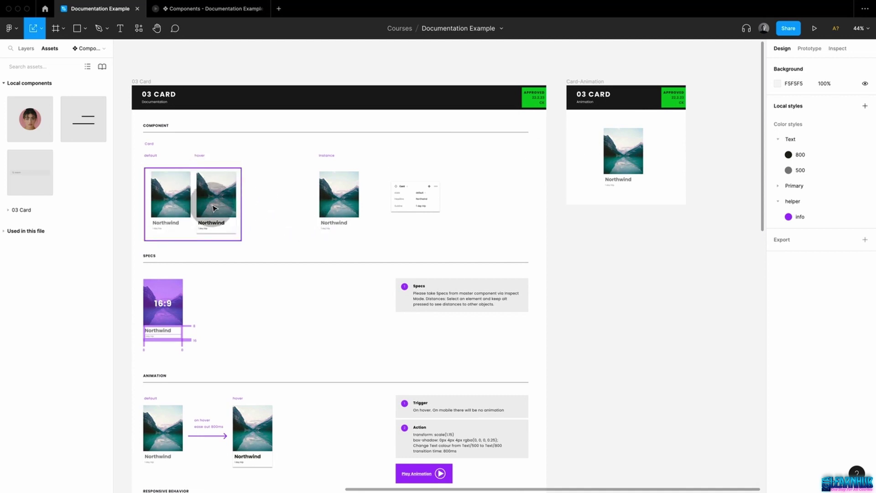
click(809, 48)
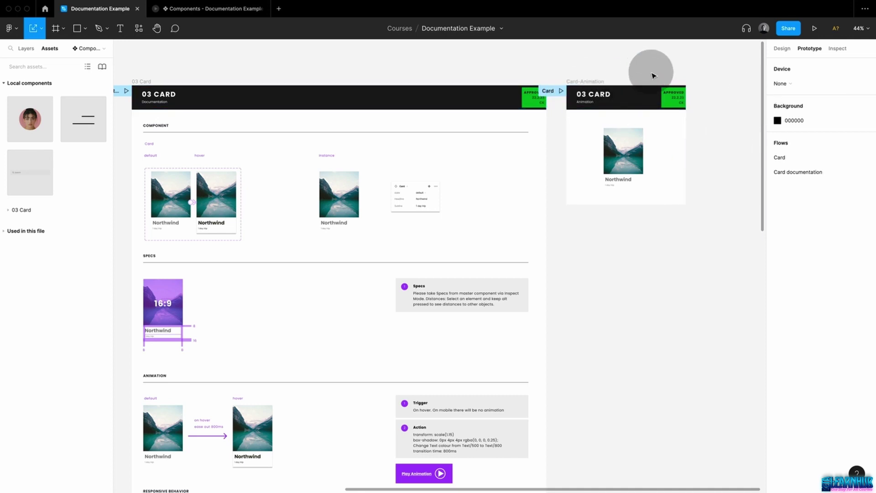
mouse_move(791, 165)
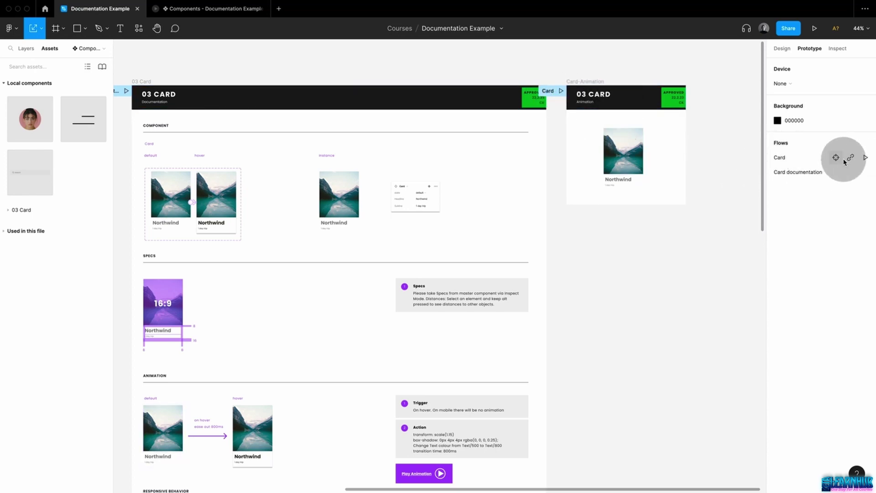
click(849, 160)
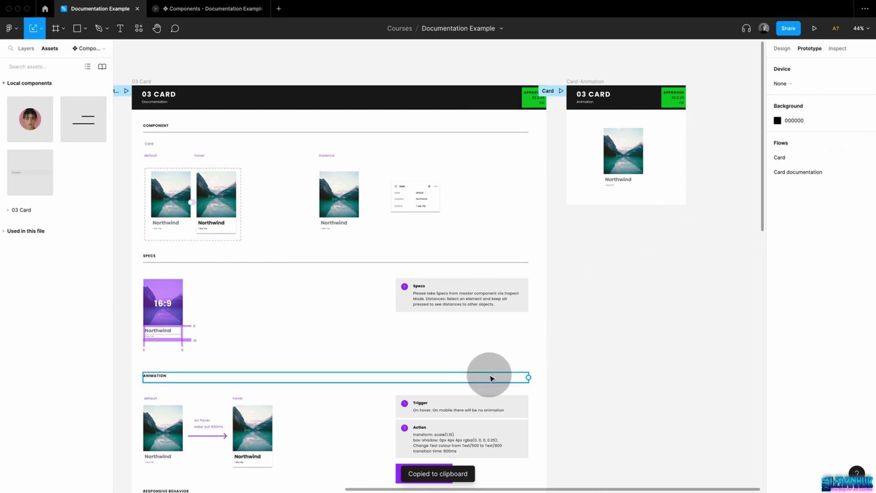
Follow the Play Animation link in the Animation section to view the Card-Animation prototype
scroll(491, 377, down, 2)
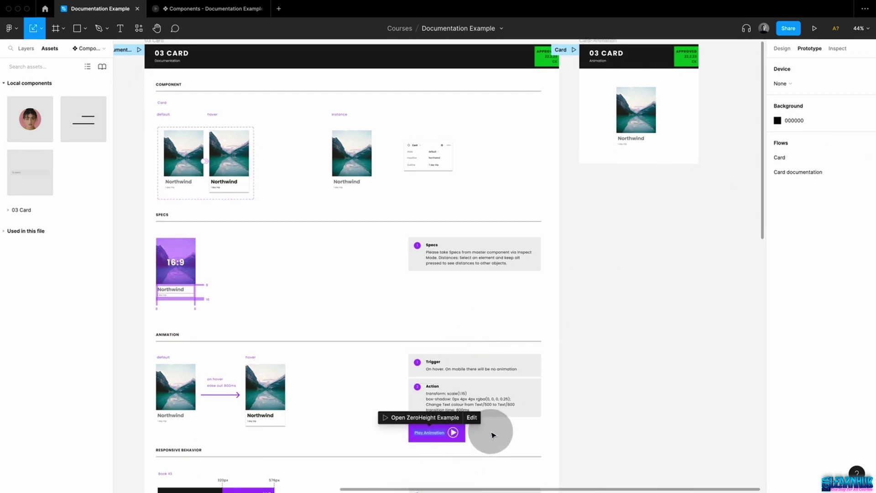
click(452, 432)
click(438, 431)
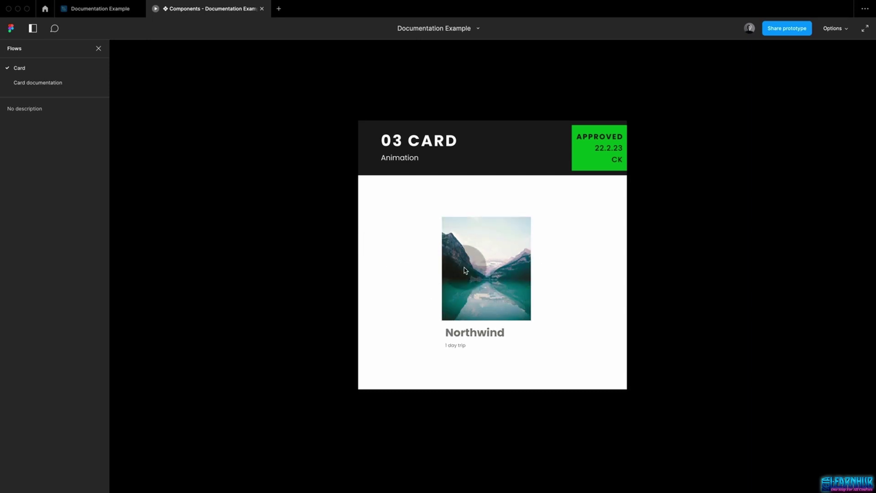
Switch the prototype to the Card documentation flow, fit it to width and try the Card's hover effect in its sections
click(37, 86)
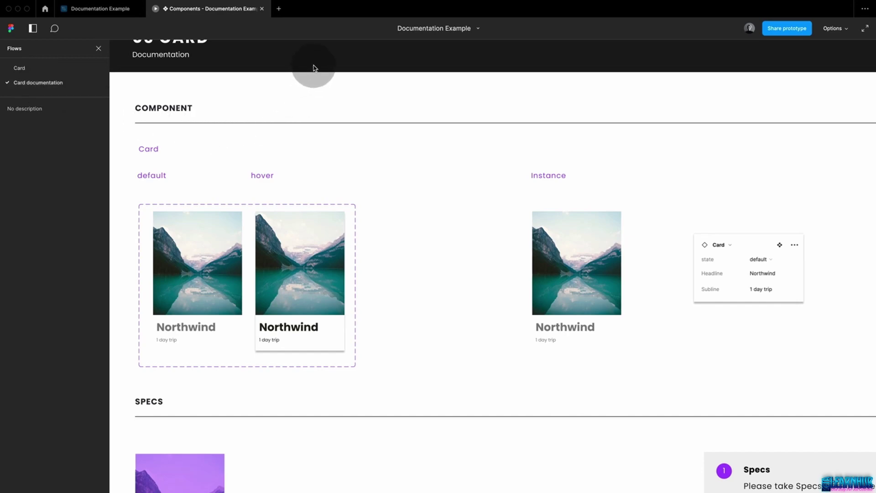
key(z)
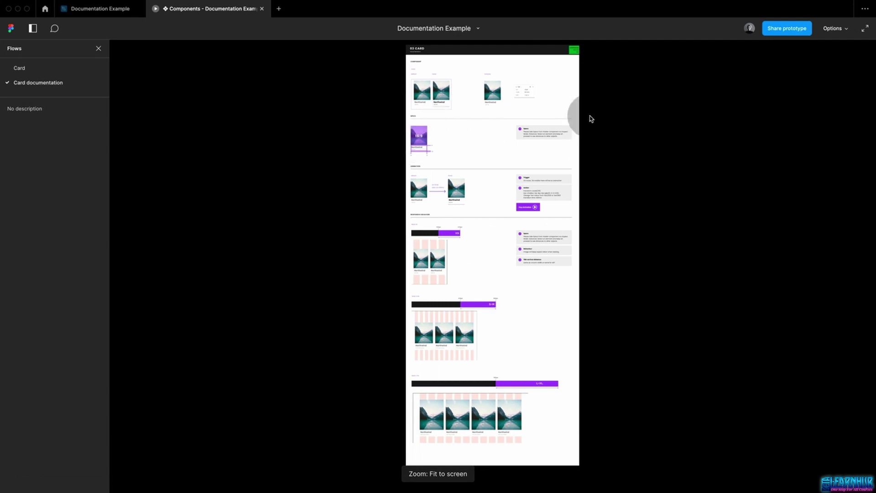
key(z)
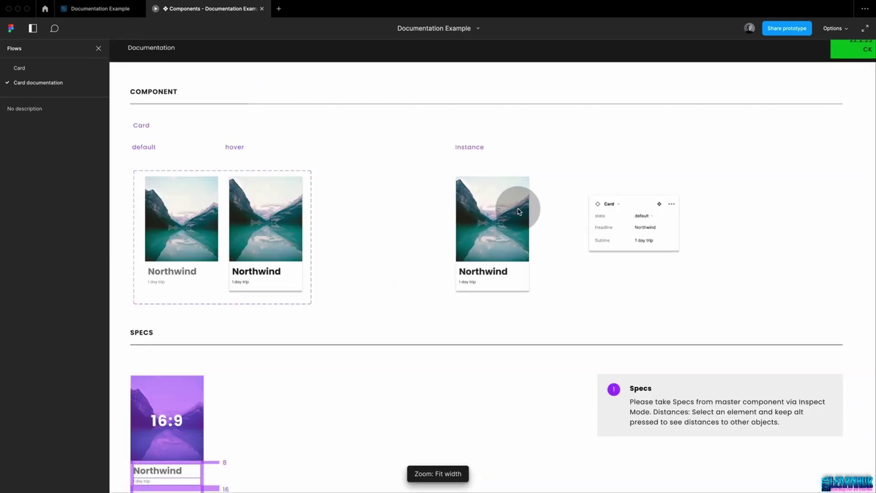
scroll(442, 234, down, 8)
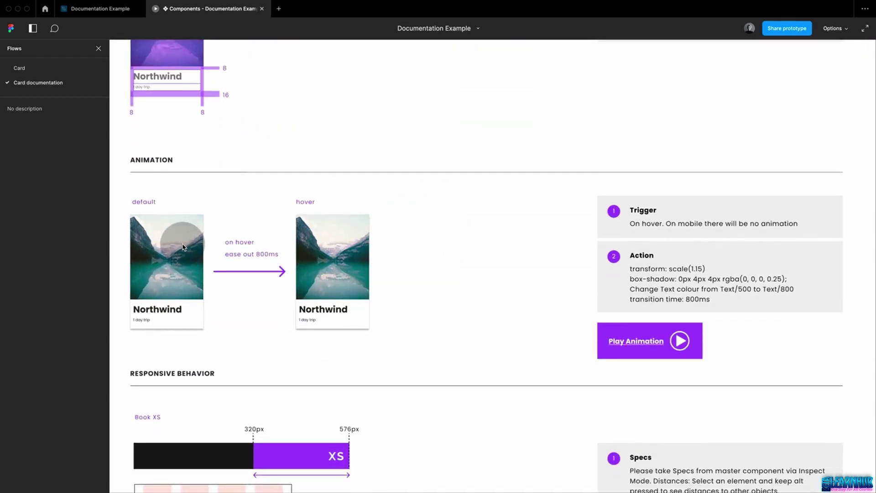
Return to the design file and examine the Responsive Behavior section's XS, S+M and L+XL card layouts and notes
click(111, 9)
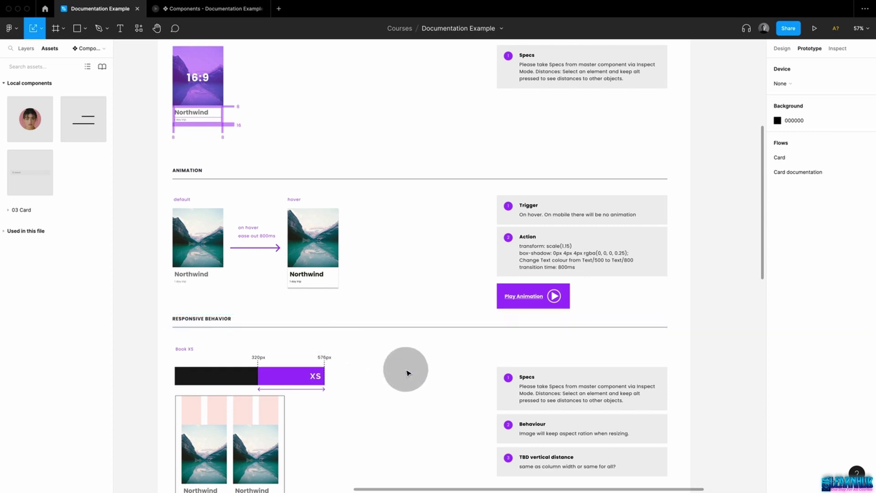
scroll(408, 373, down, 5)
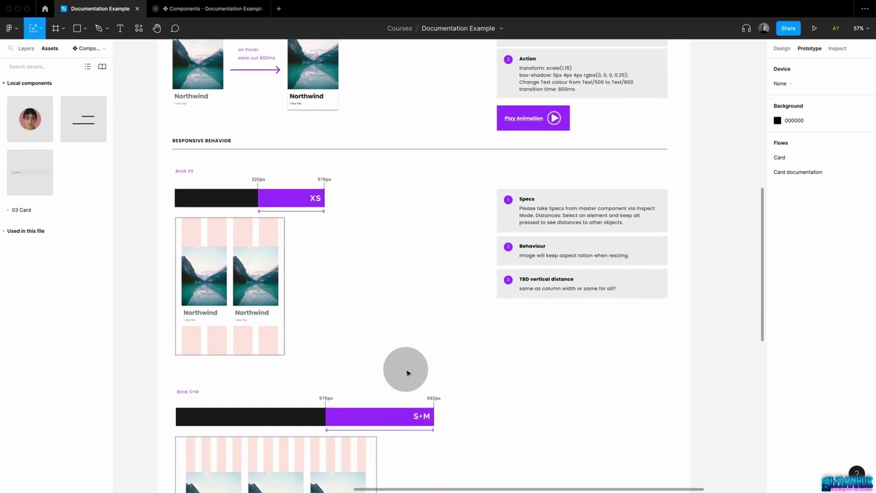
scroll(407, 373, down, 3)
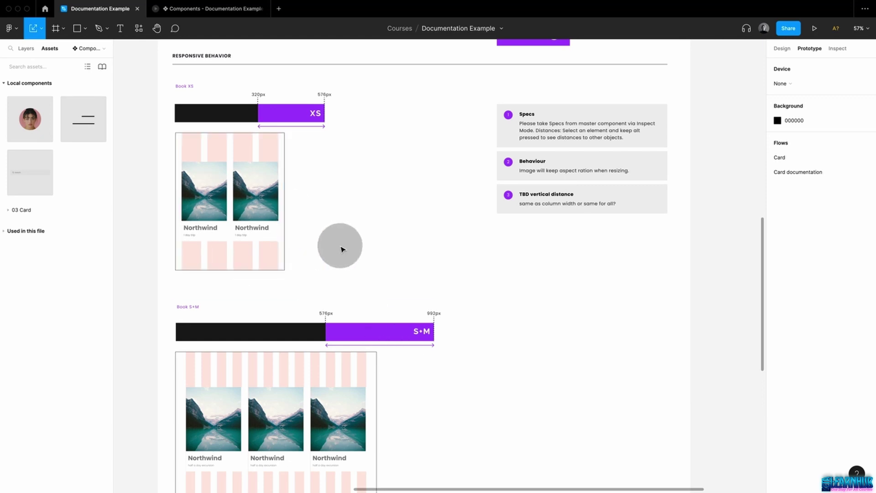
scroll(457, 250, down, 12)
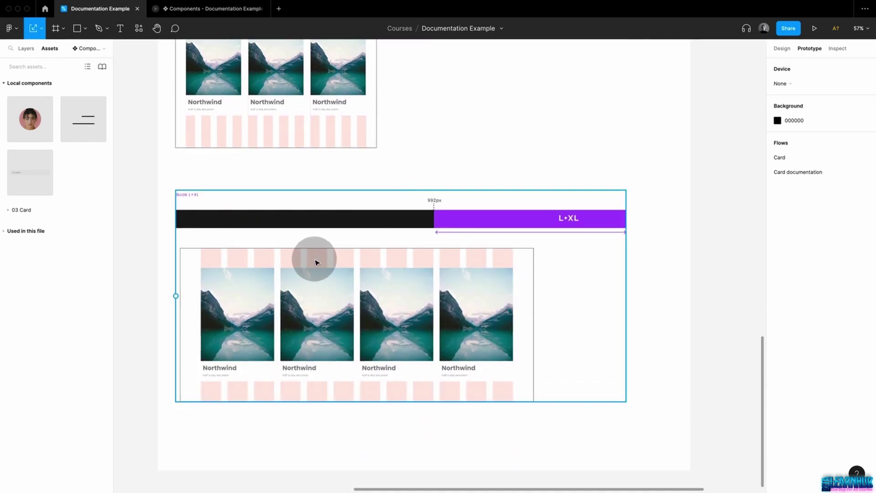
scroll(416, 200, up, 8)
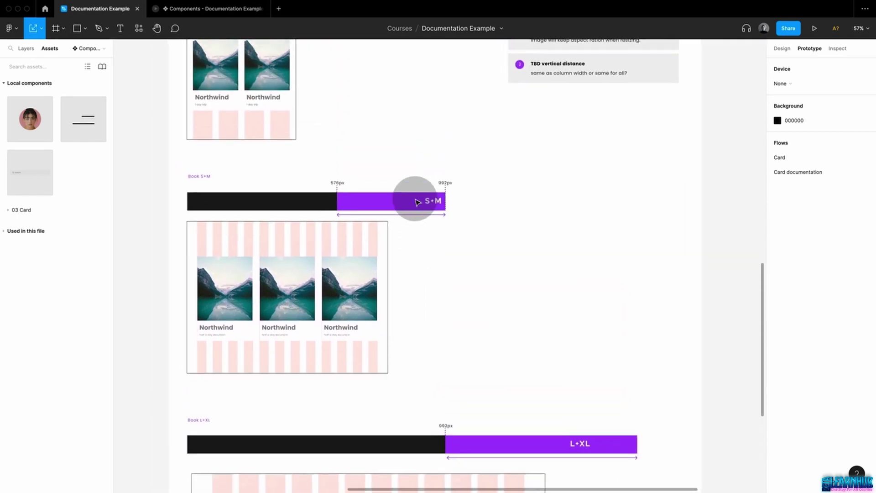
scroll(416, 202, up, 8)
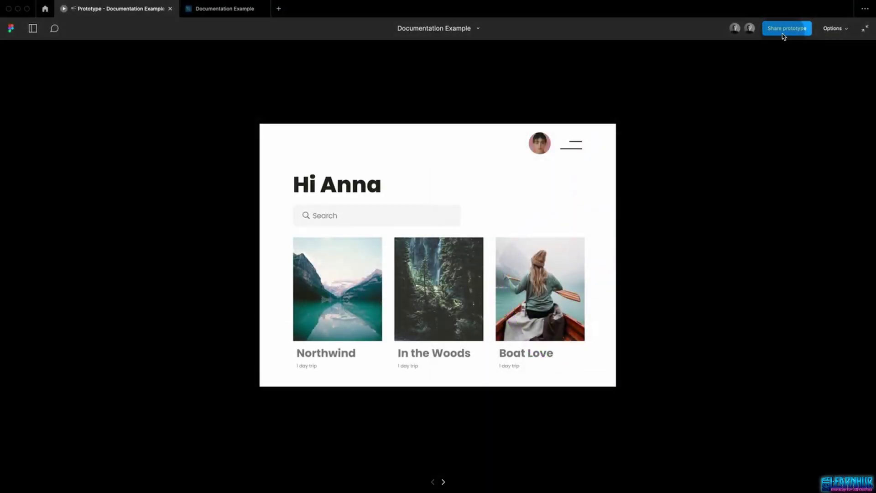
Open the sharing options of the Documentation Example prototype and get its embed code
click(782, 29)
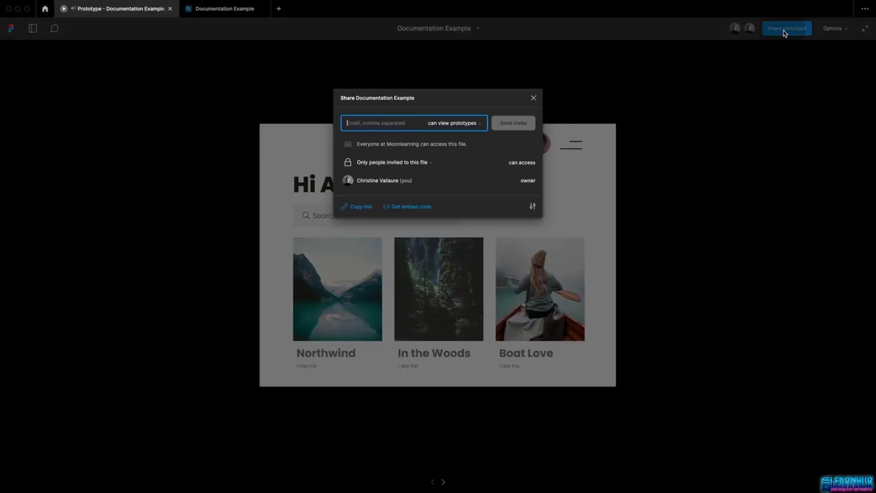
click(388, 208)
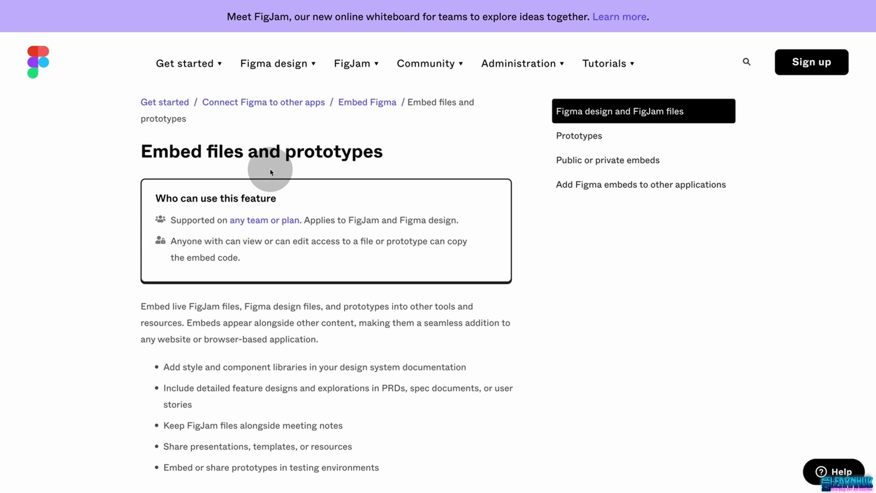
Read through the Embed files and prototypes help article down to the list of applications that accept Figma embeds
mouse_move(196, 68)
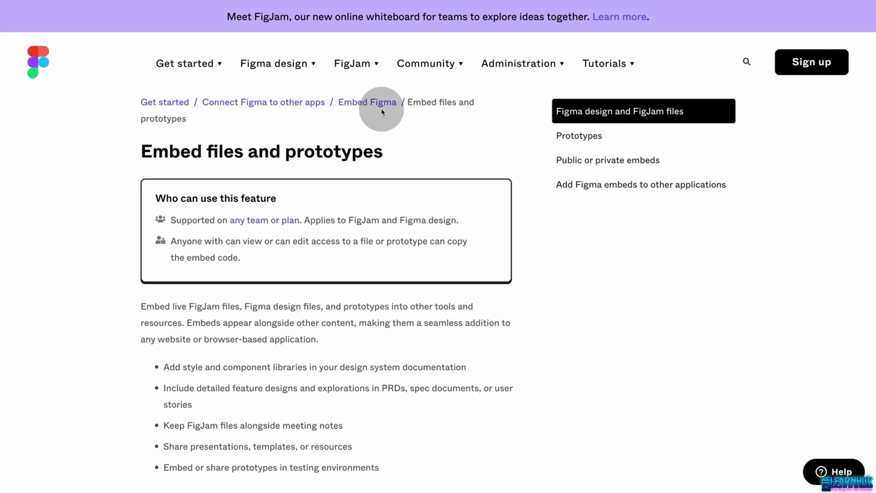
scroll(362, 224, down, 20)
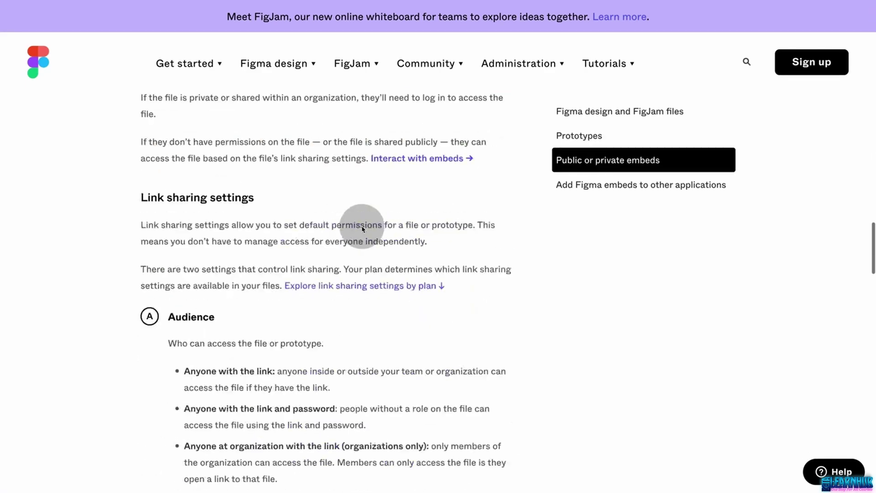
scroll(362, 226, down, 15)
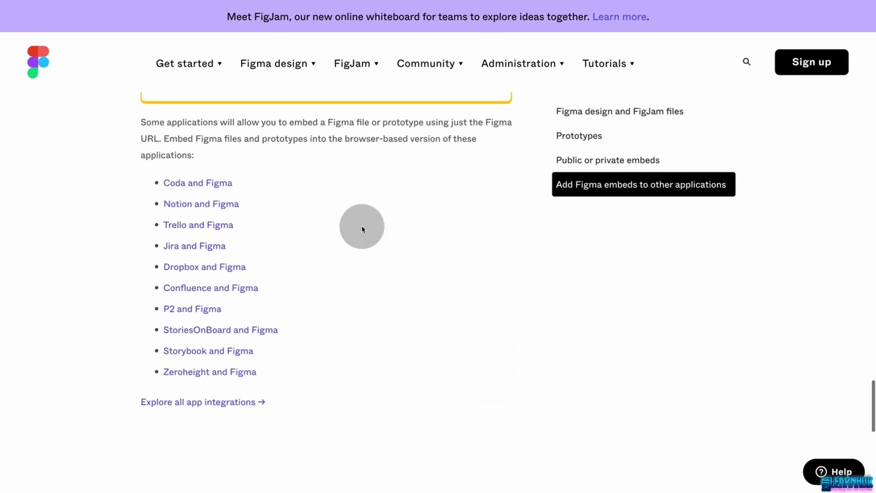
scroll(362, 227, up, 1)
scroll(362, 227, down, 2)
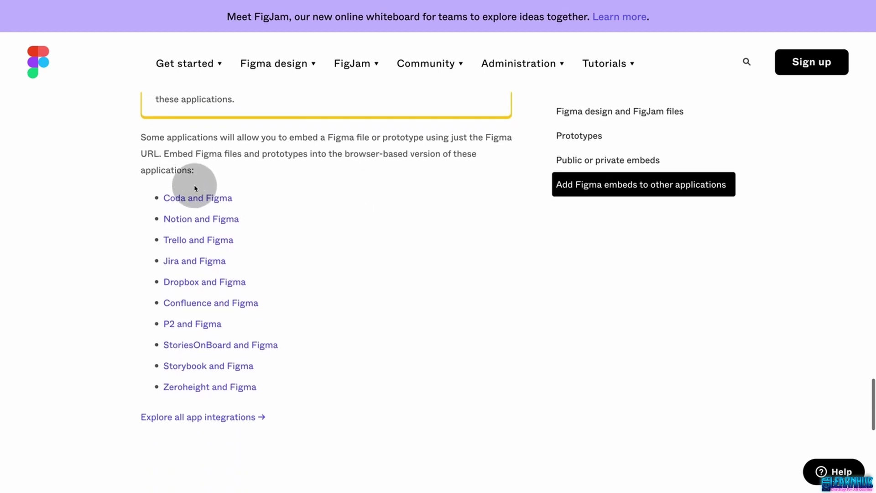
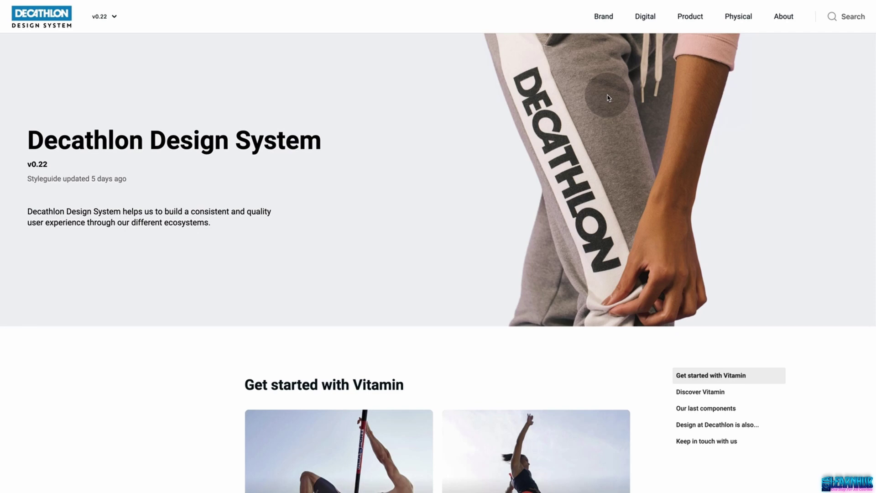
Open the Component status page in the Decathlon Design System's Digital section and review its component tables
click(646, 18)
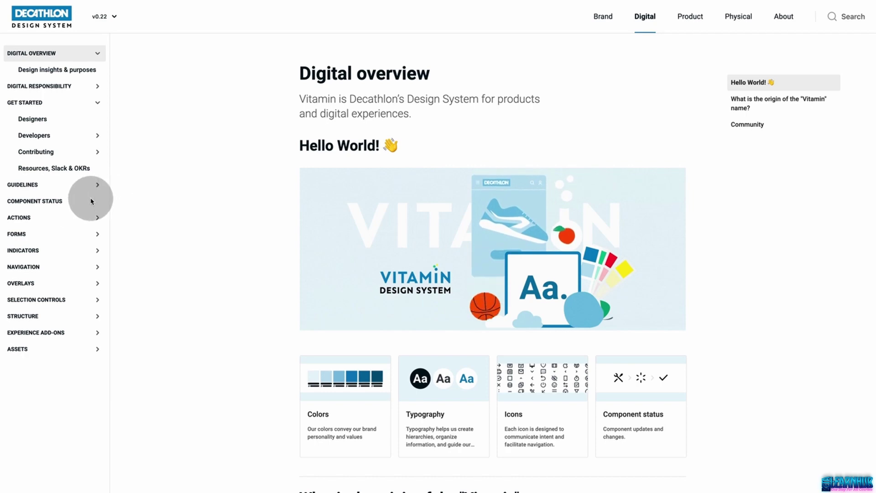
click(50, 206)
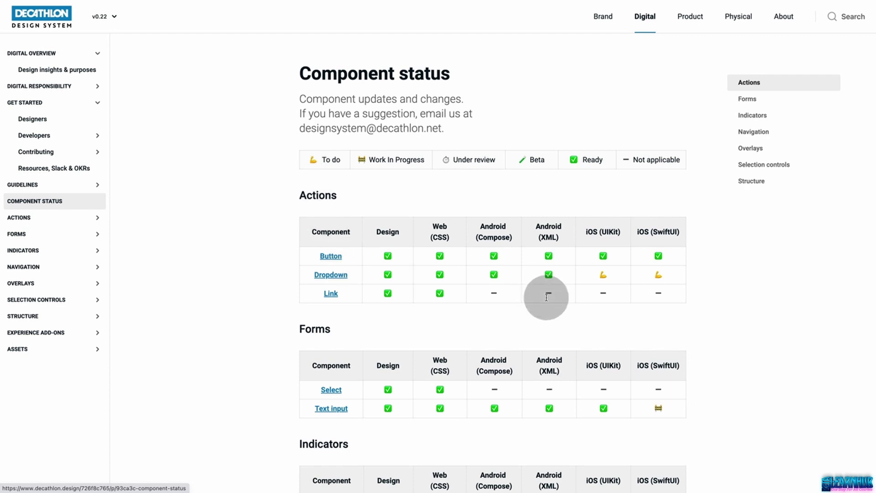
scroll(546, 297, down, 3)
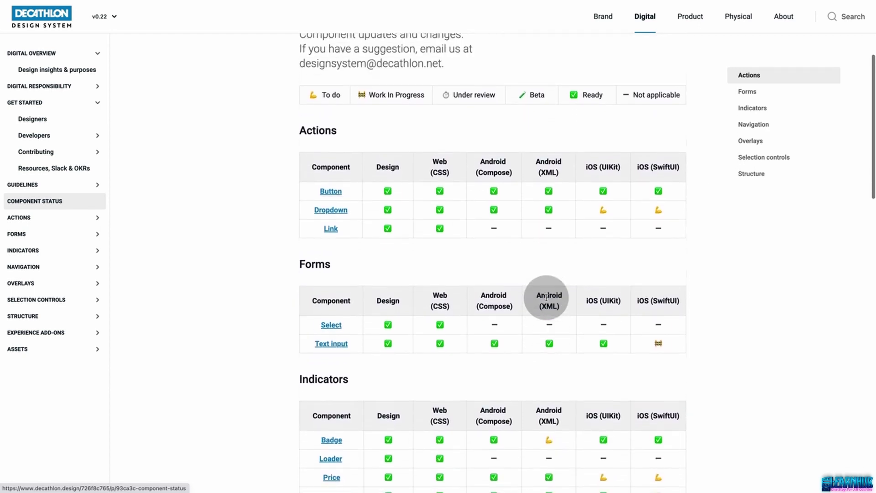
scroll(547, 297, up, 1)
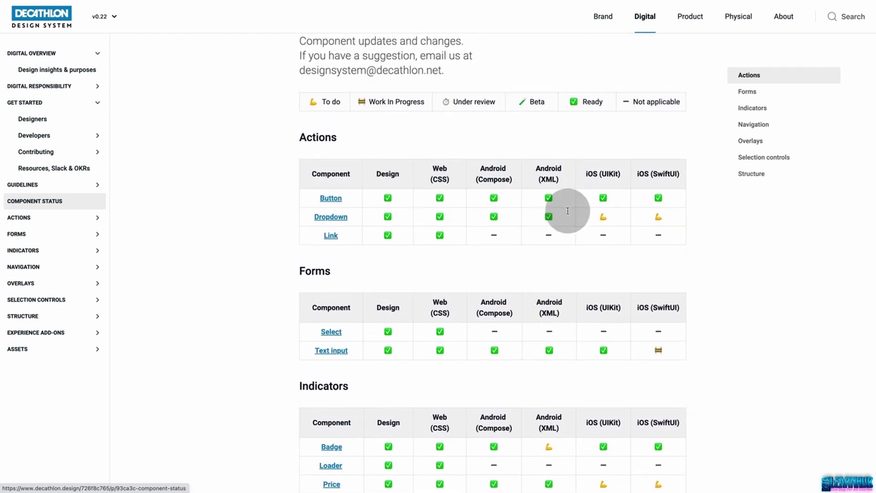
scroll(568, 211, down, 10)
scroll(567, 210, up, 12)
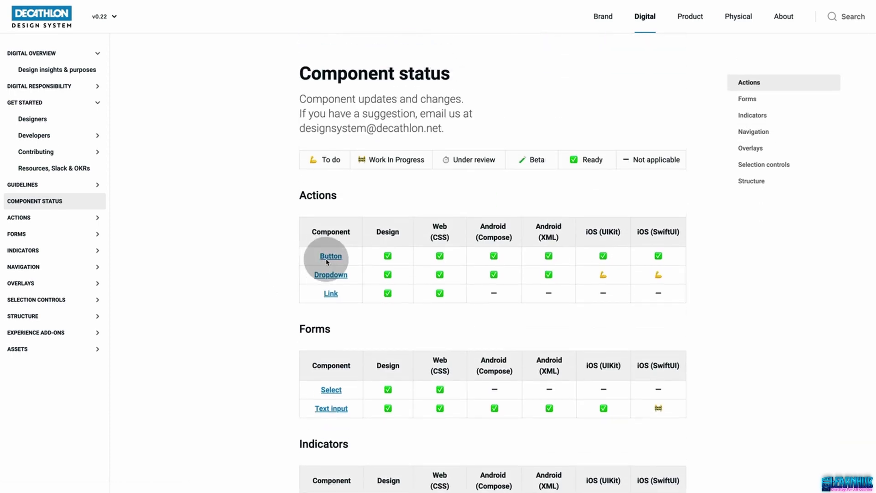
Open the Button component's Web documentation and examine its Anatomy section
click(333, 258)
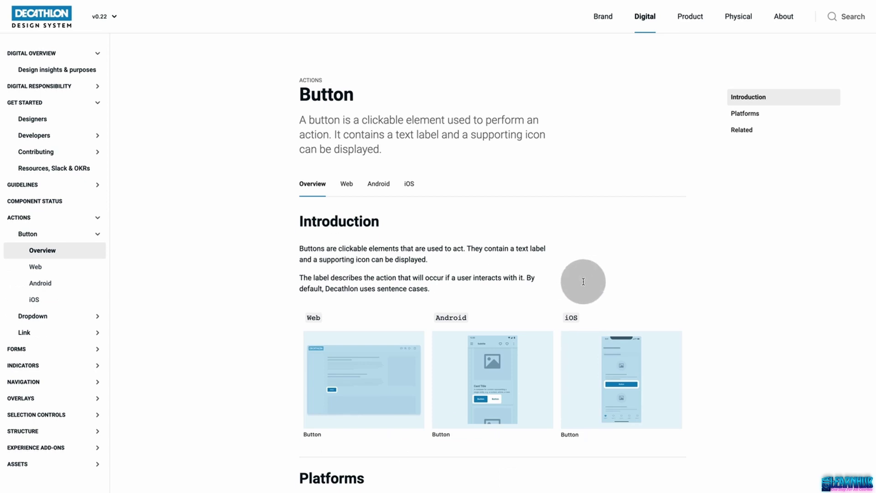
scroll(583, 282, down, 2)
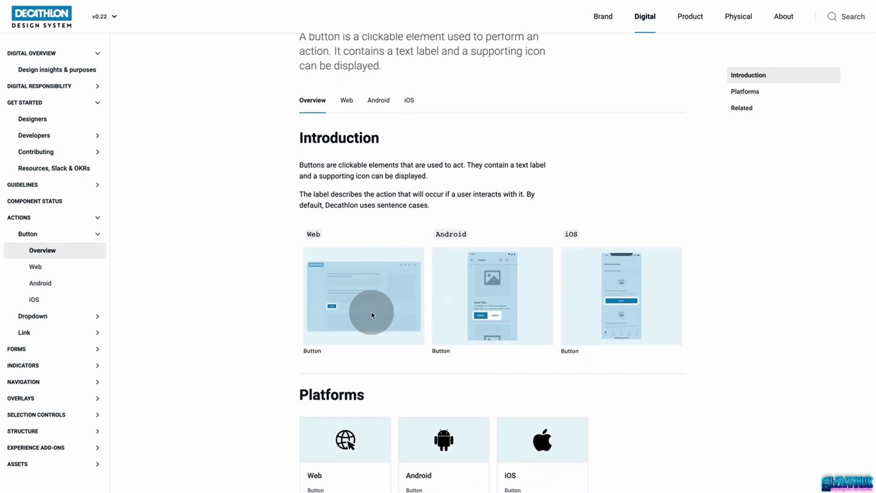
scroll(367, 319, down, 2)
click(352, 364)
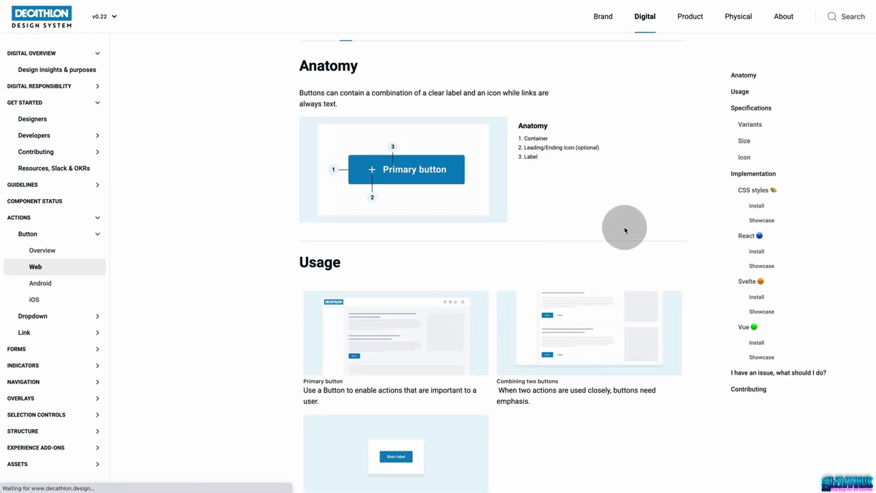
scroll(647, 191, up, 2)
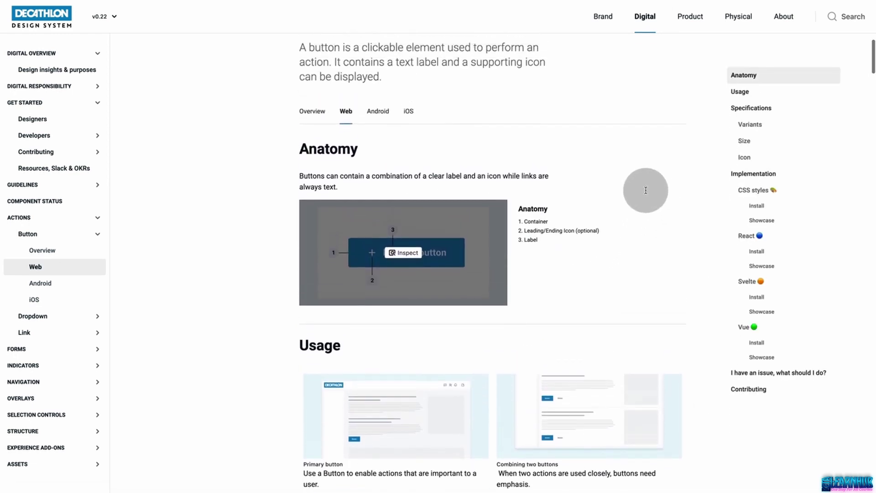
scroll(645, 191, up, 2)
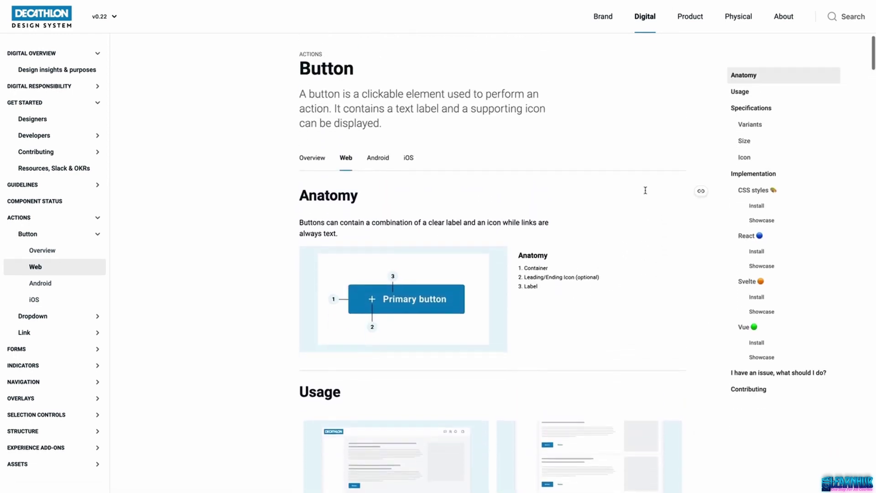
scroll(645, 190, down, 2)
mouse_move(502, 255)
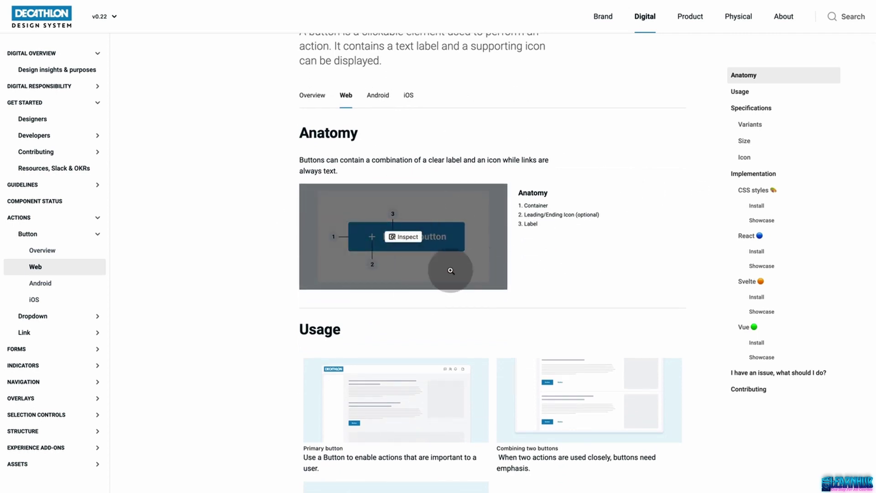
Review the Button's usage, variants, sizes, icons and implementation down to the CSS styles showcase
scroll(544, 260, down, 4)
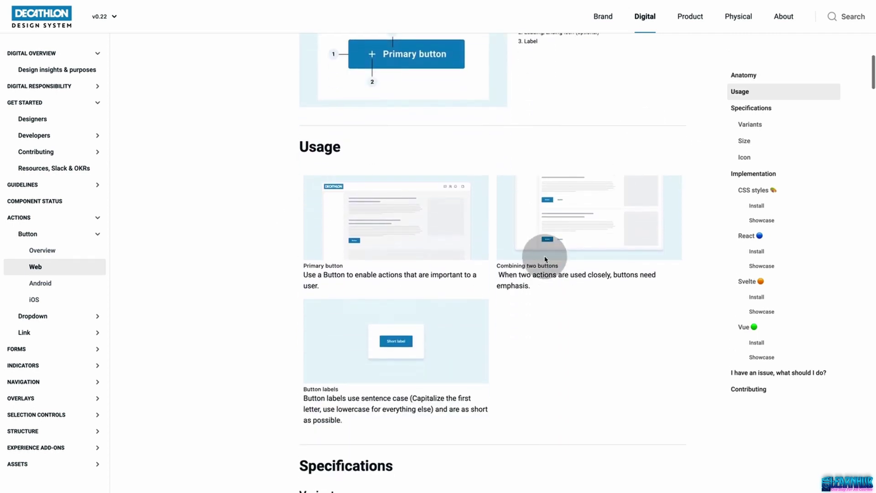
scroll(485, 291, down, 12)
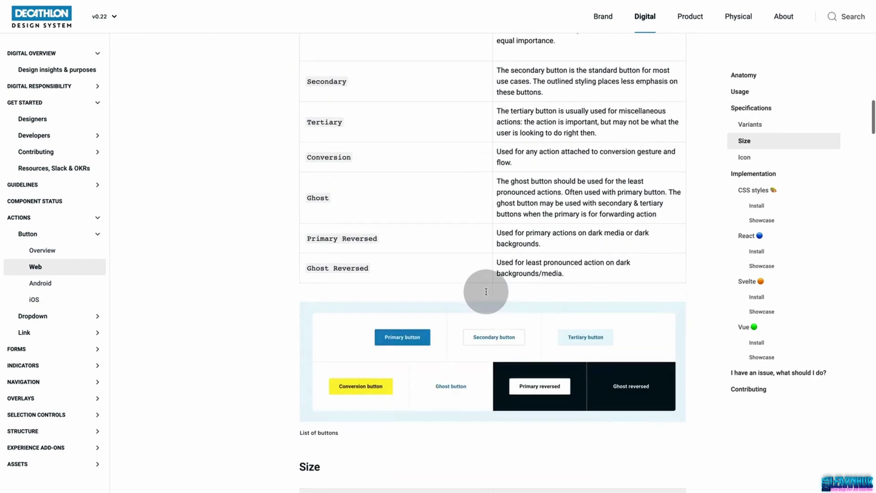
scroll(486, 291, down, 9)
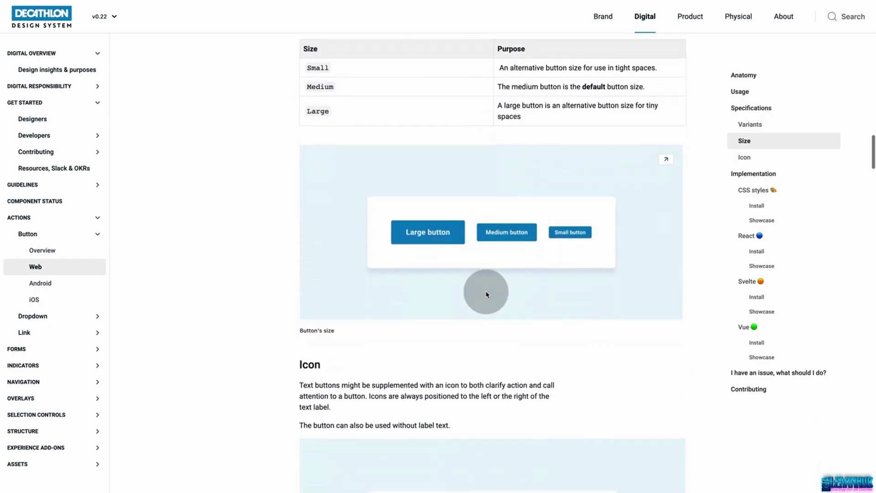
scroll(486, 294, down, 2)
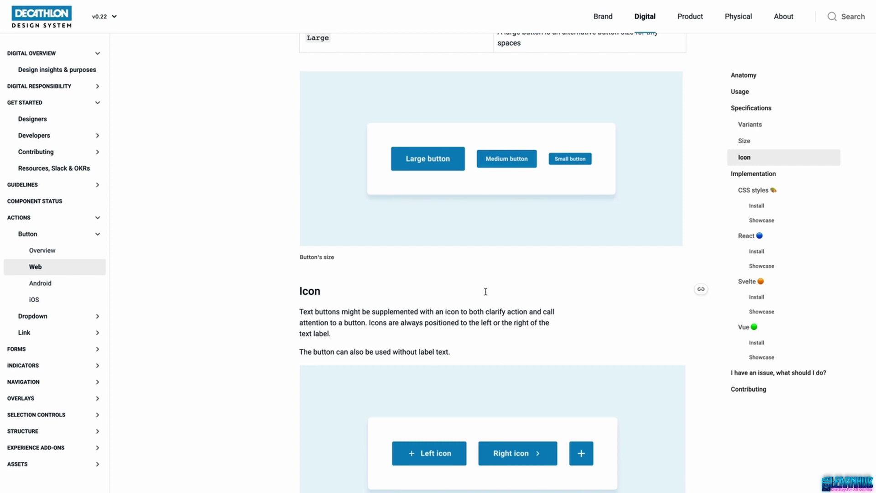
scroll(508, 269, down, 4)
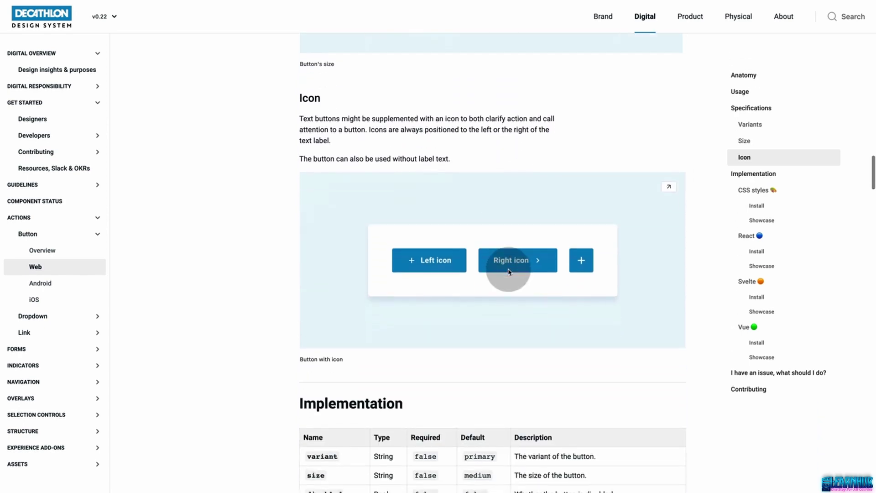
scroll(508, 271, down, 14)
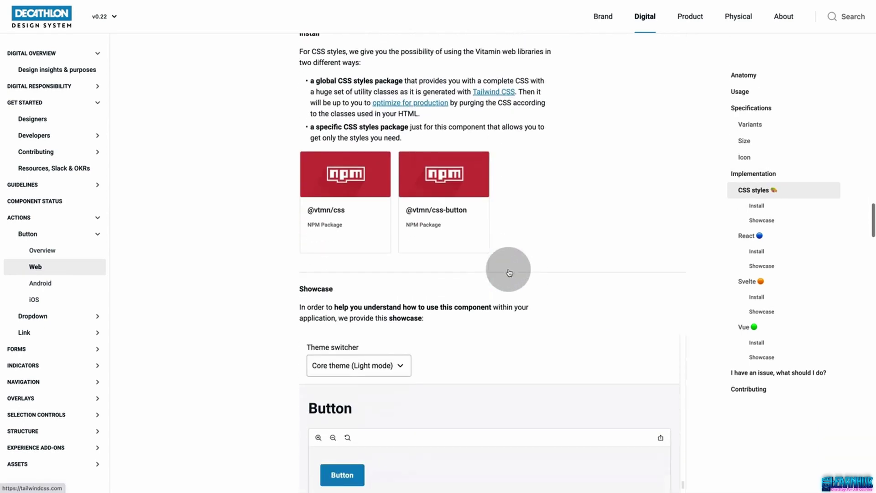
scroll(509, 273, down, 5)
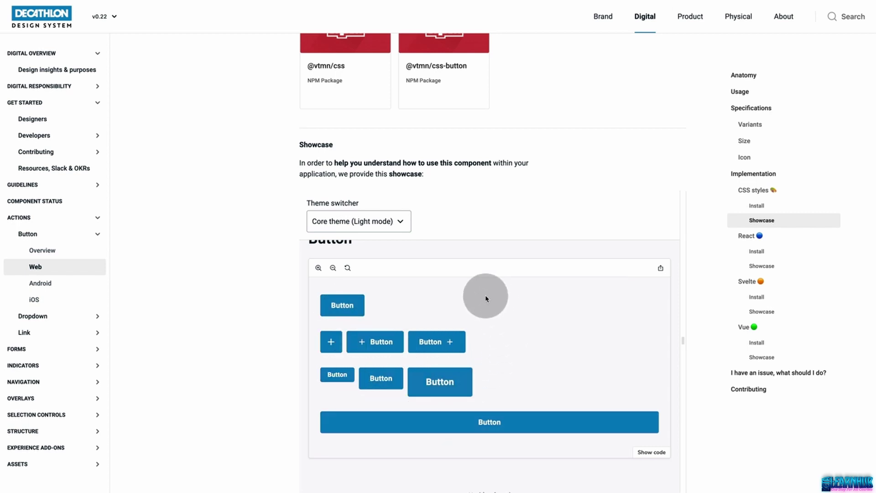
Return to the Component status page and open the Web documentation of the Card component under Structure
click(47, 200)
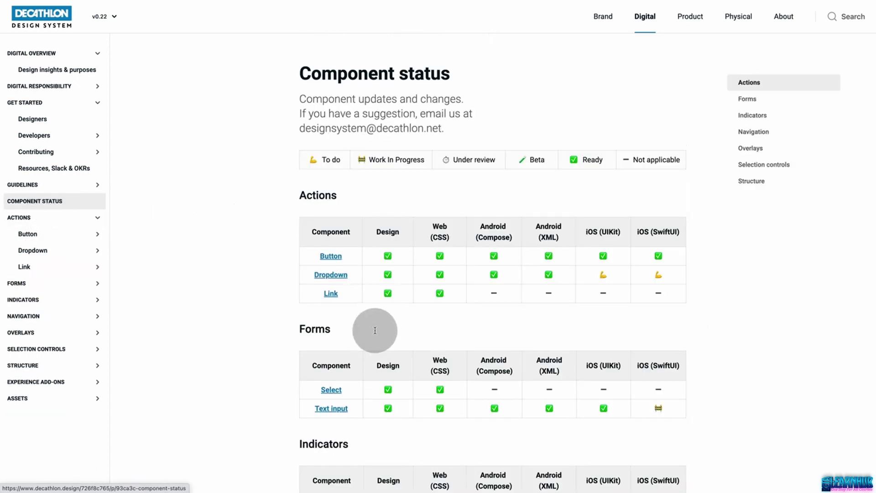
scroll(375, 330, down, 15)
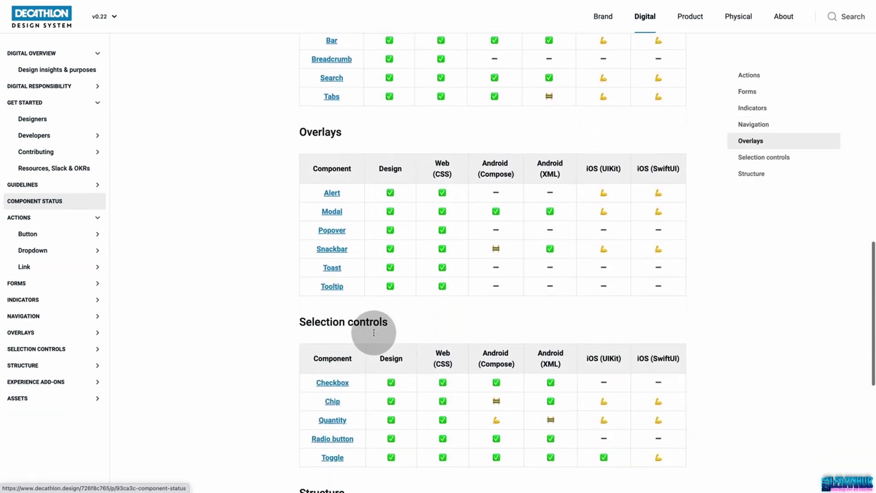
scroll(374, 333, down, 5)
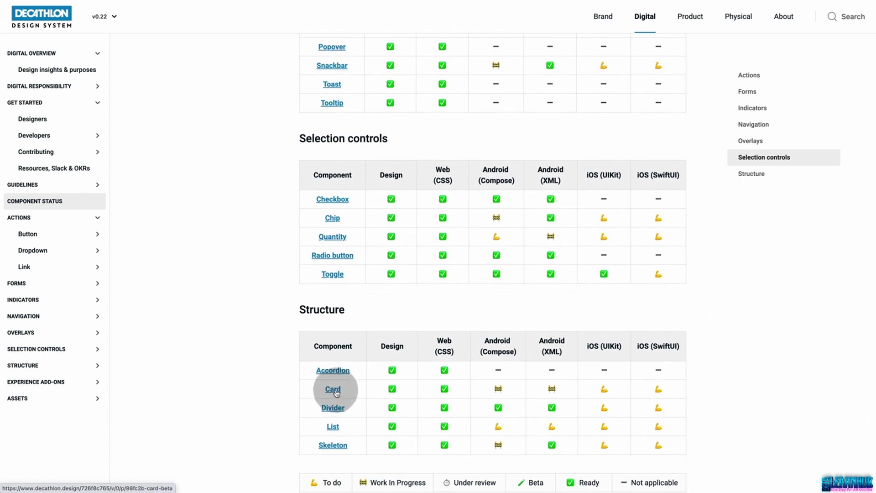
click(333, 390)
scroll(557, 313, down, 2)
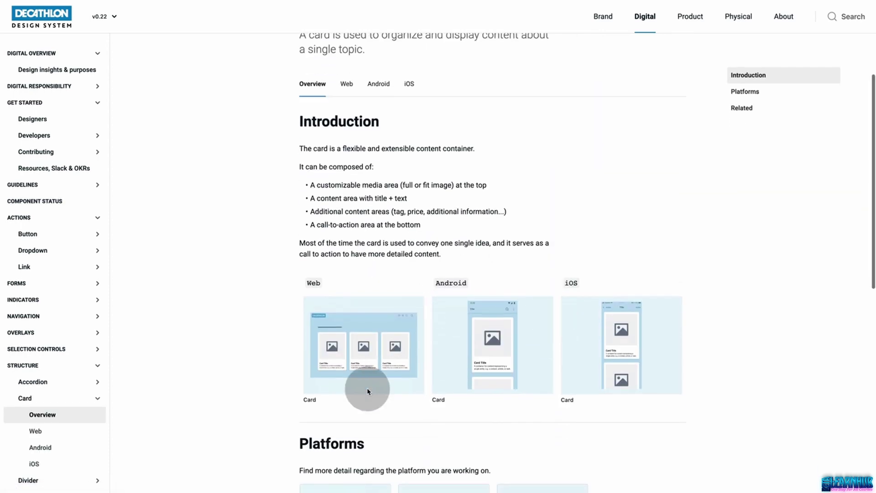
scroll(360, 393, down, 3)
click(344, 354)
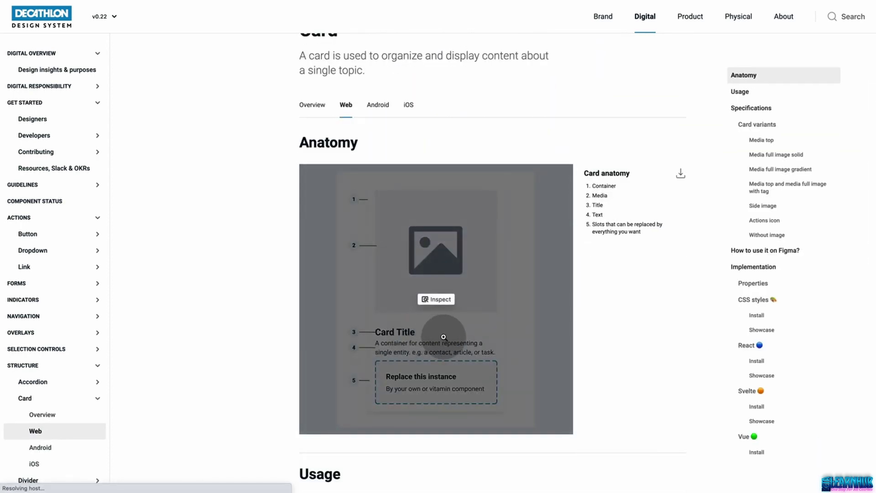
Examine the Card's anatomy, usage and variants down to the How to use it on Figma? section
scroll(443, 337, down, 1)
scroll(621, 279, down, 2)
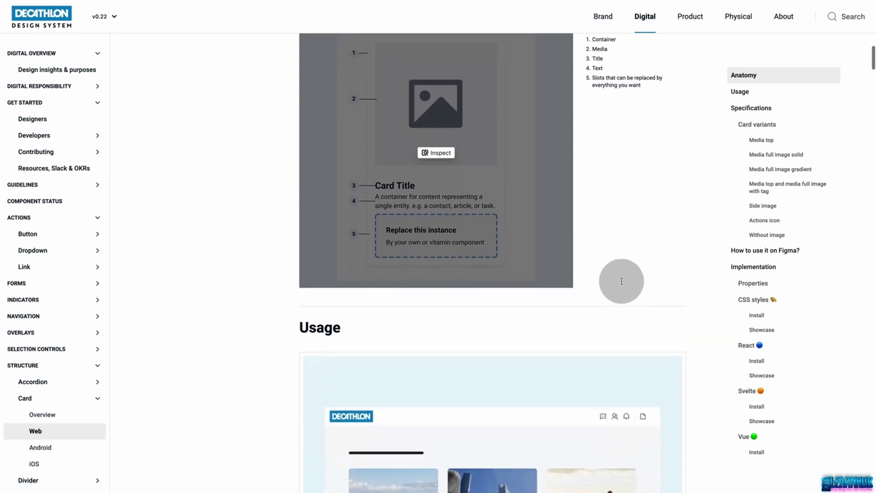
scroll(621, 281, down, 18)
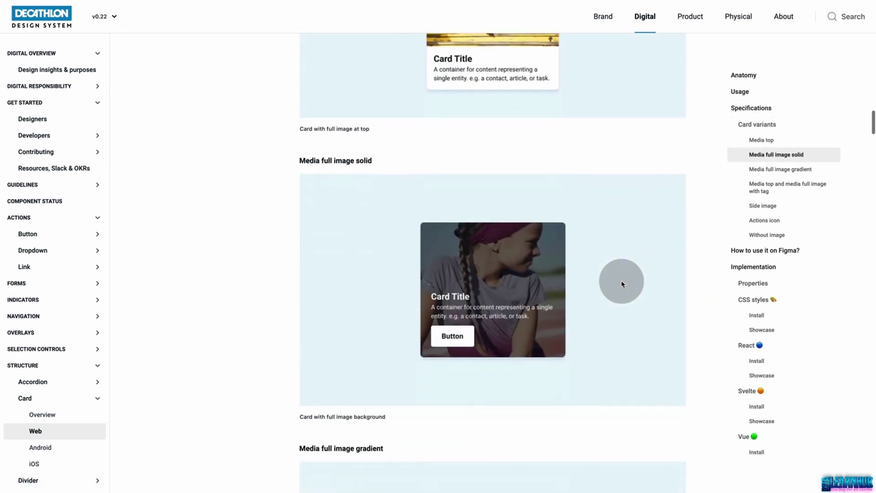
scroll(622, 284, down, 15)
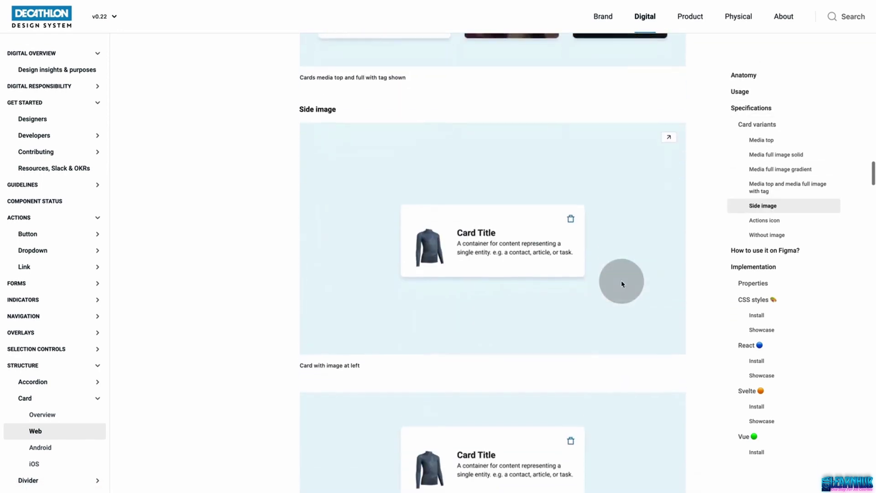
scroll(621, 284, down, 20)
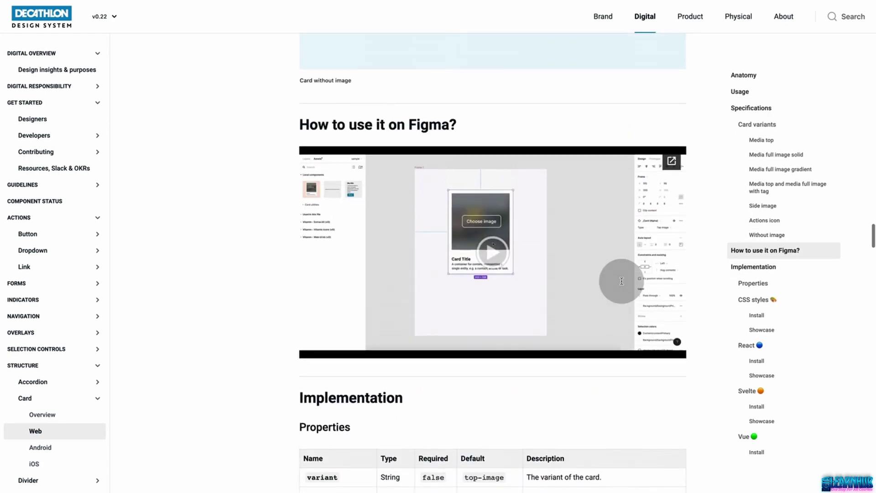
Play the Card's How to use it on Figma? video and skip ahead to about 0:23
scroll(621, 281, up, 1)
click(495, 269)
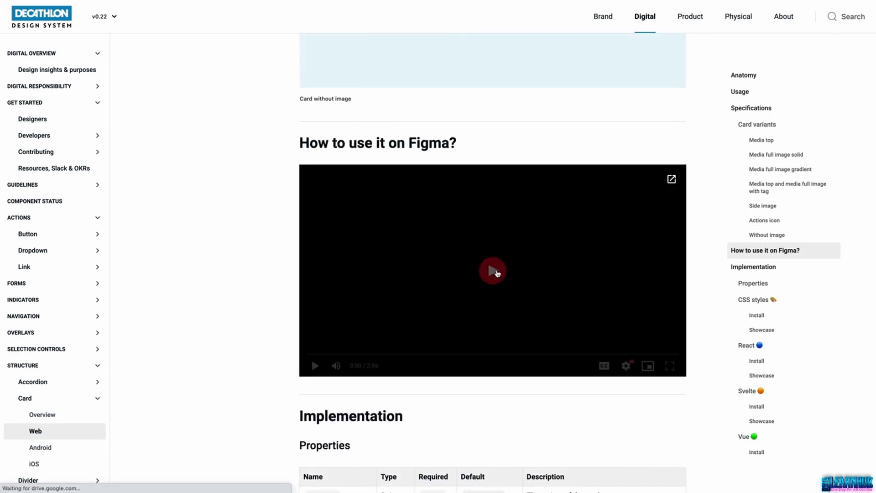
click(497, 273)
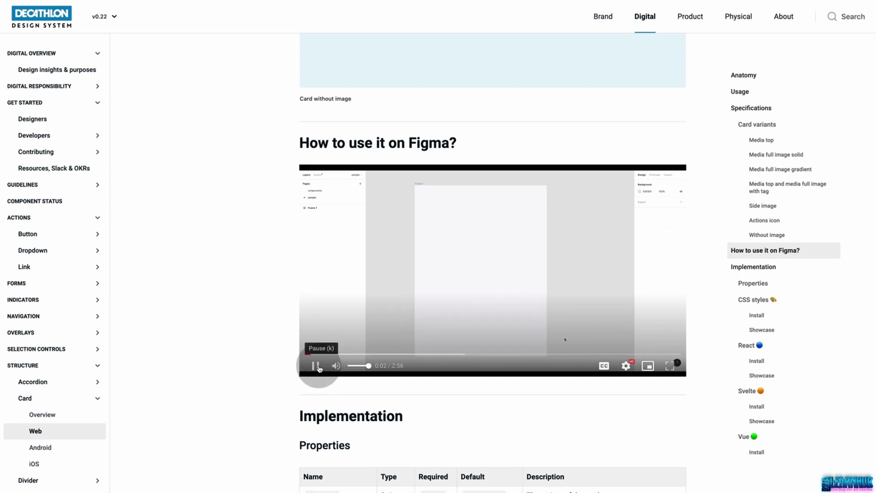
click(354, 354)
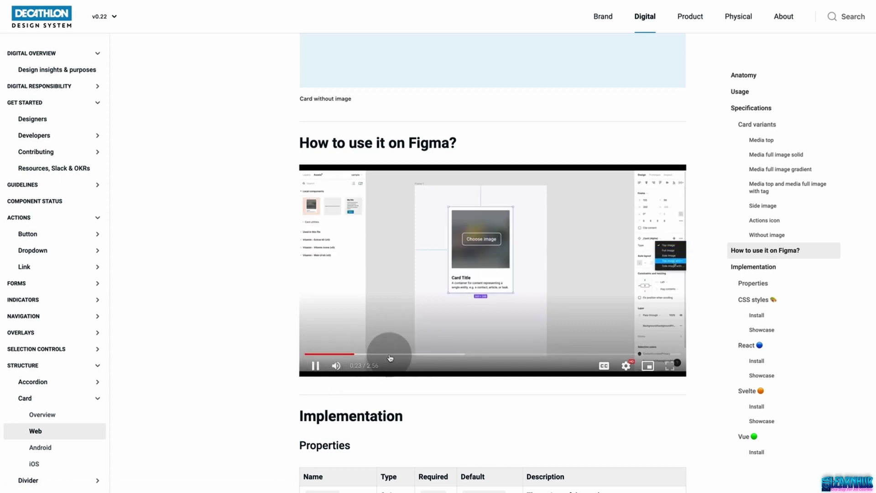
Skip the Card video ahead to about 0:40, pause it, and open the Designers page under Get started
click(390, 354)
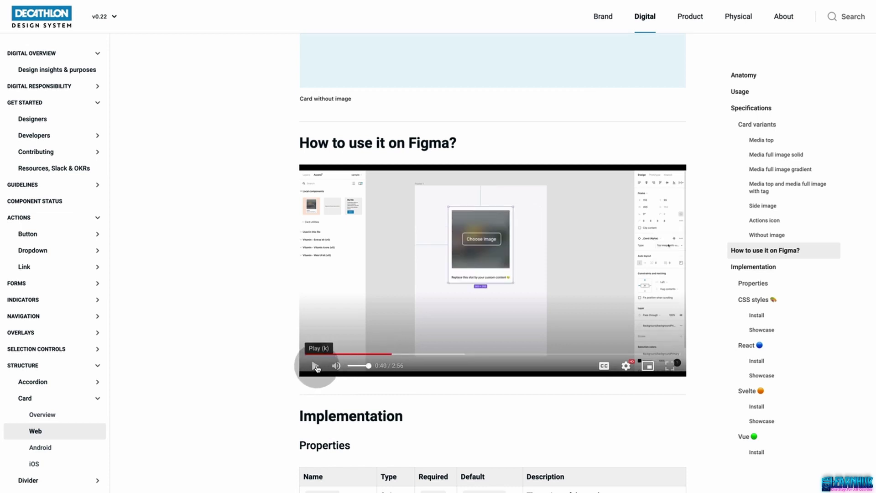
click(50, 102)
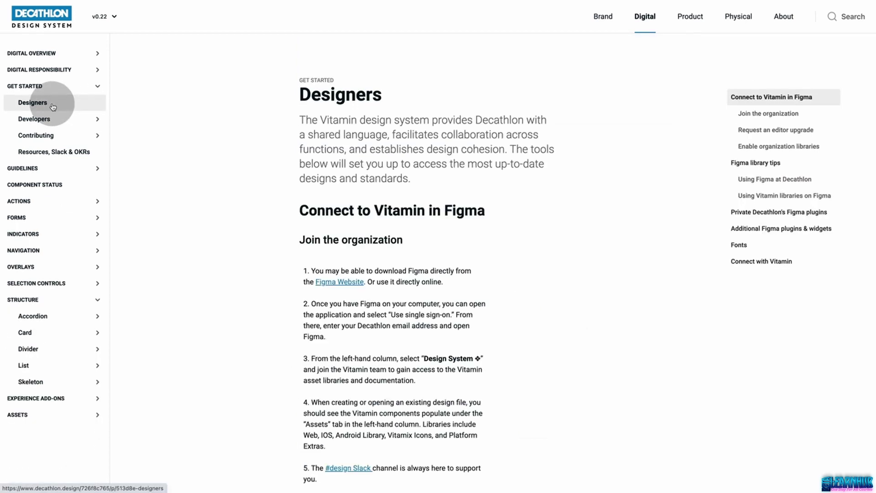
scroll(355, 243, down, 1)
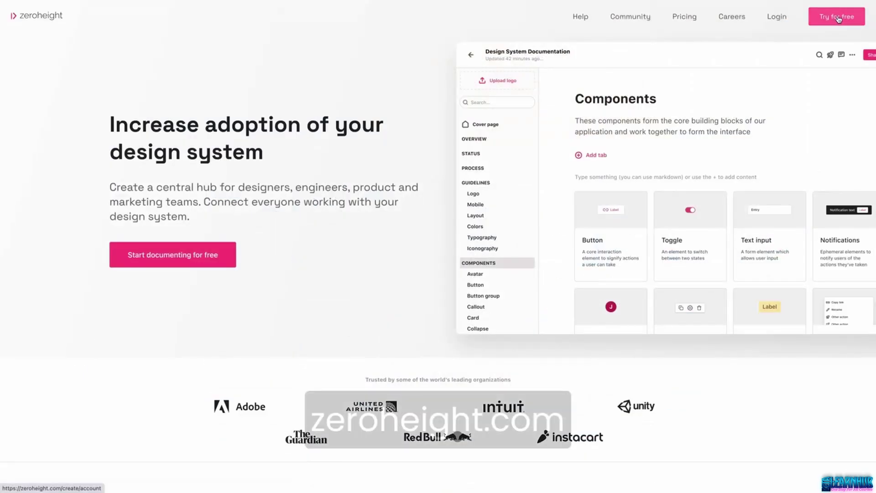
Switch to zeroheight, open the existing unnamed styleguide and go to the Card page under Components
click(838, 18)
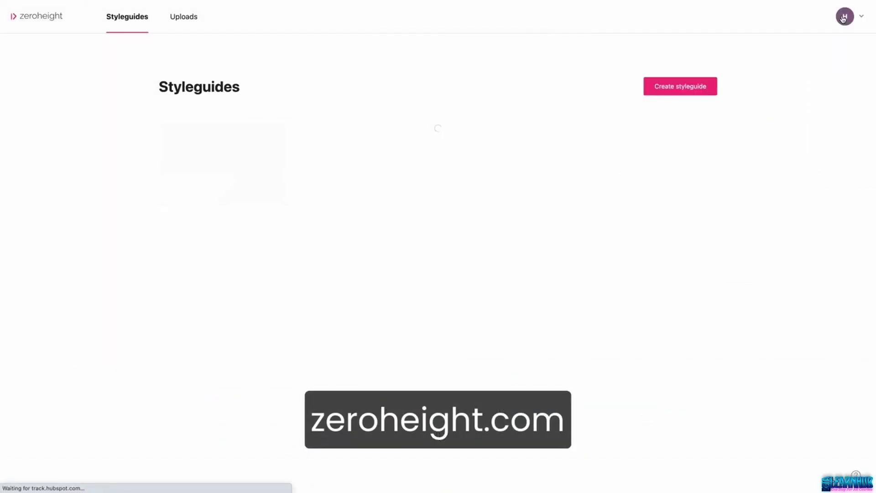
click(250, 142)
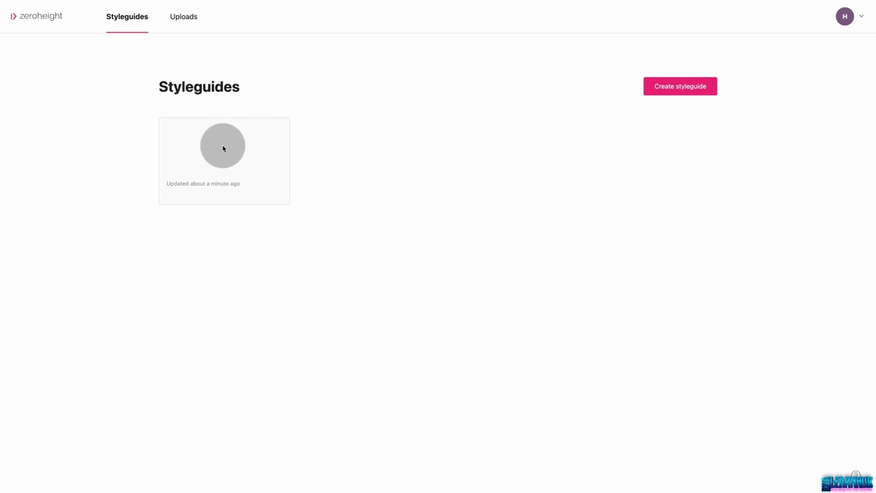
click(235, 148)
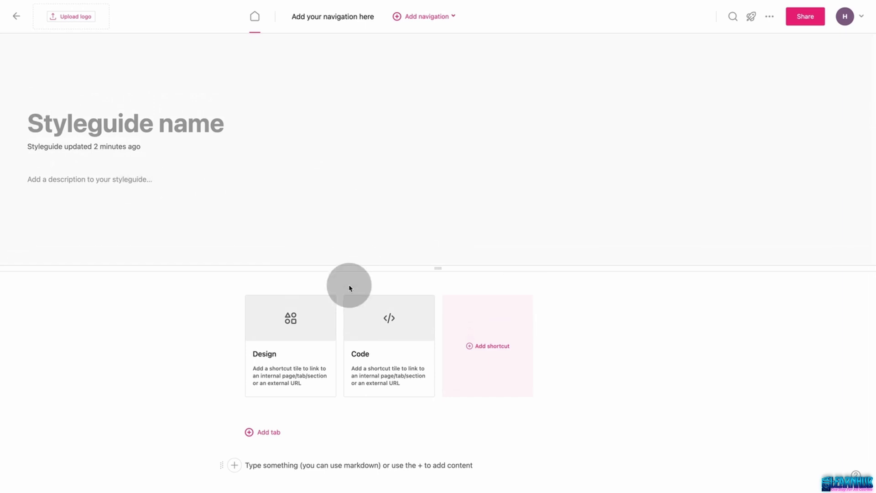
click(334, 17)
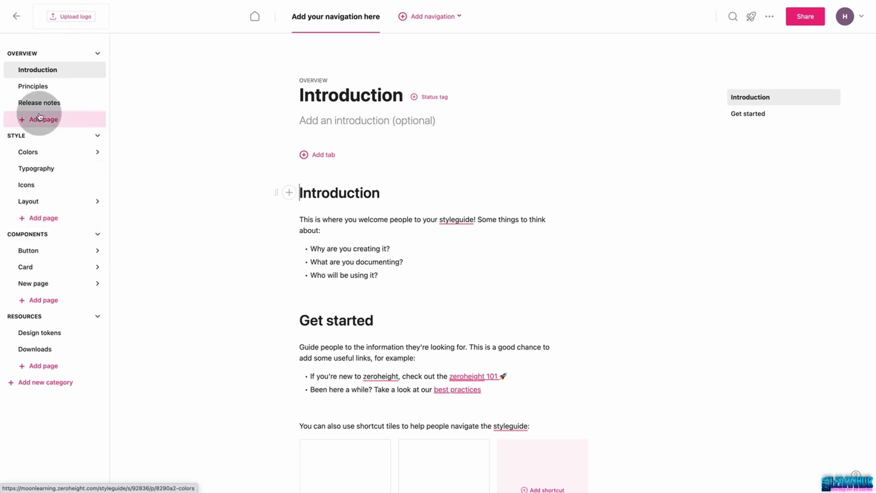
click(62, 268)
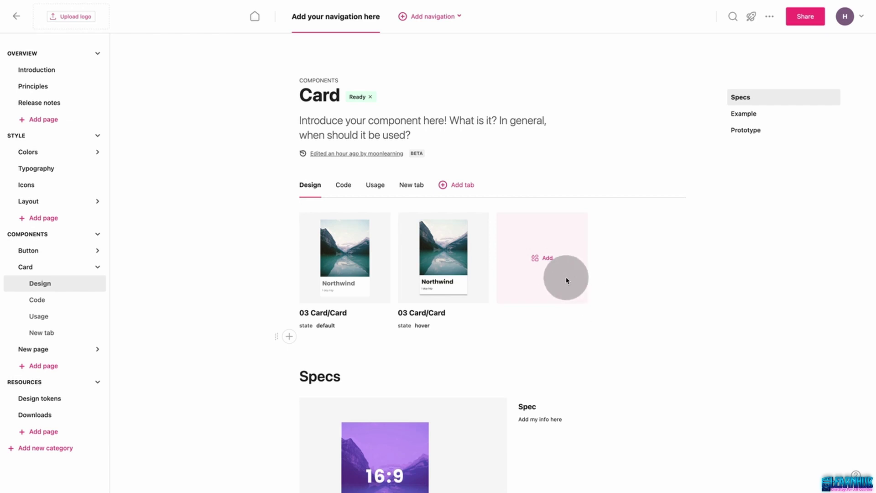
Add the Avatar components from the Documentation Example upload to the design uploads on the Card page
click(545, 260)
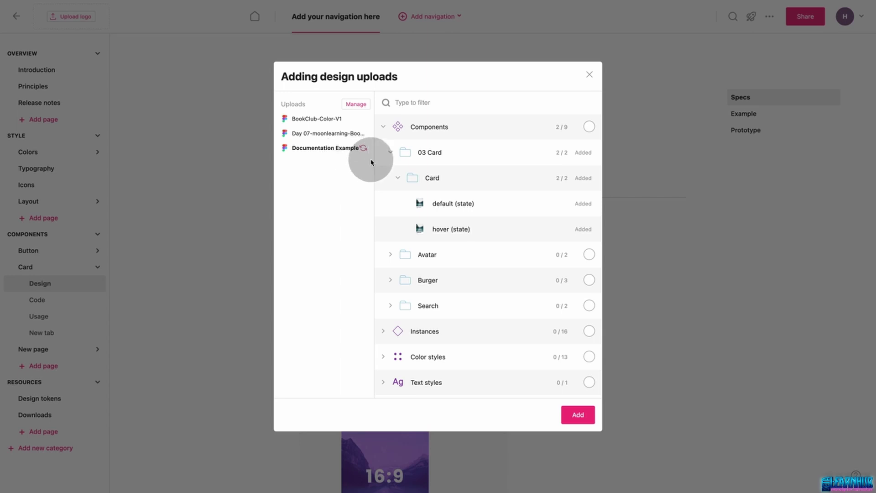
click(398, 178)
click(384, 128)
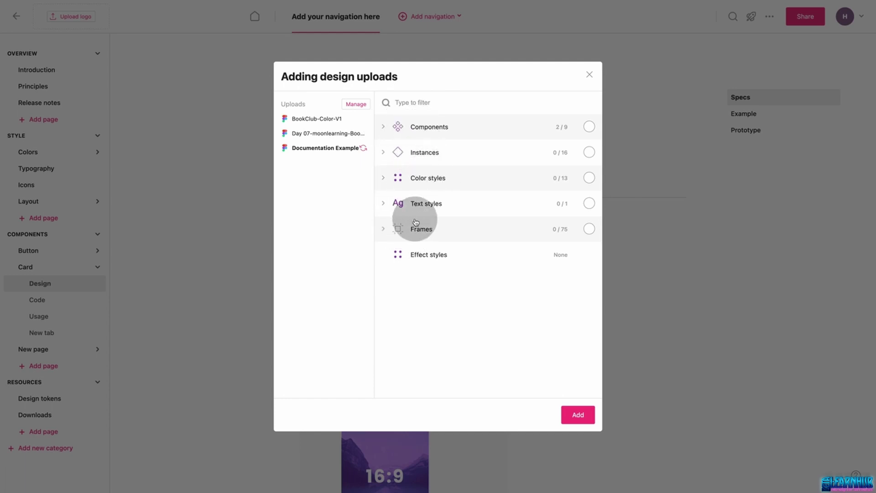
click(384, 127)
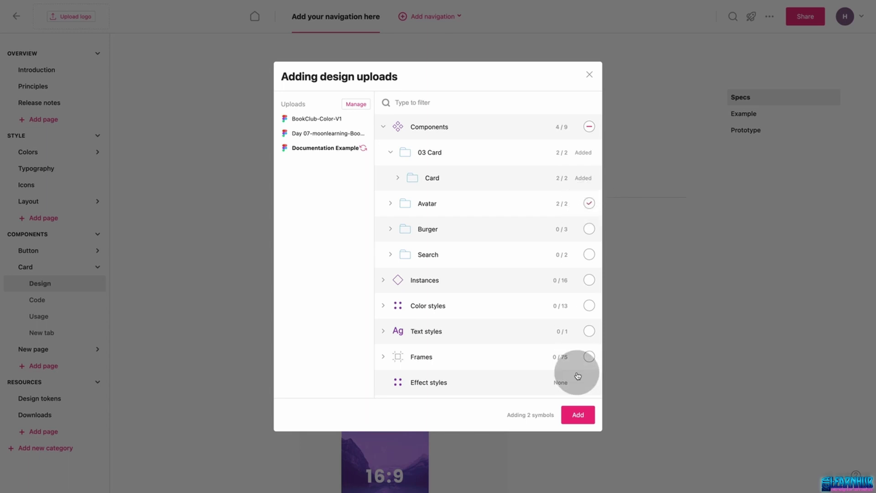
click(578, 415)
scroll(577, 411, down, 5)
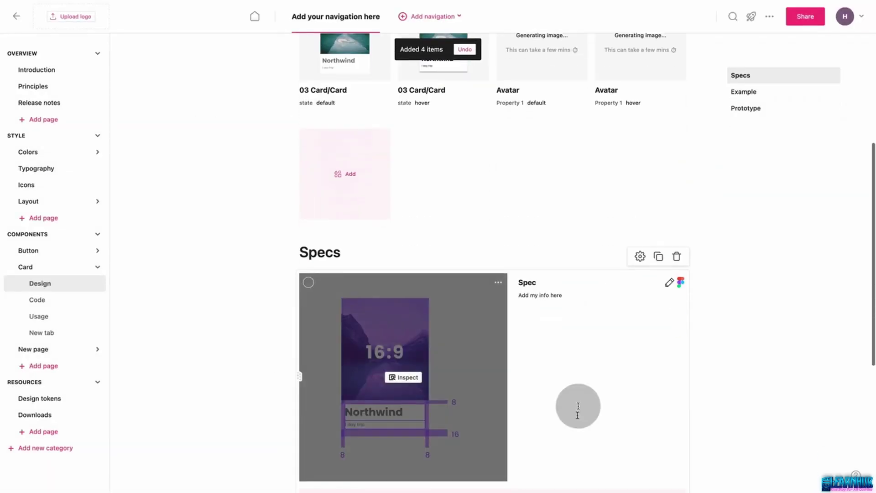
scroll(589, 251, up, 2)
scroll(588, 252, up, 3)
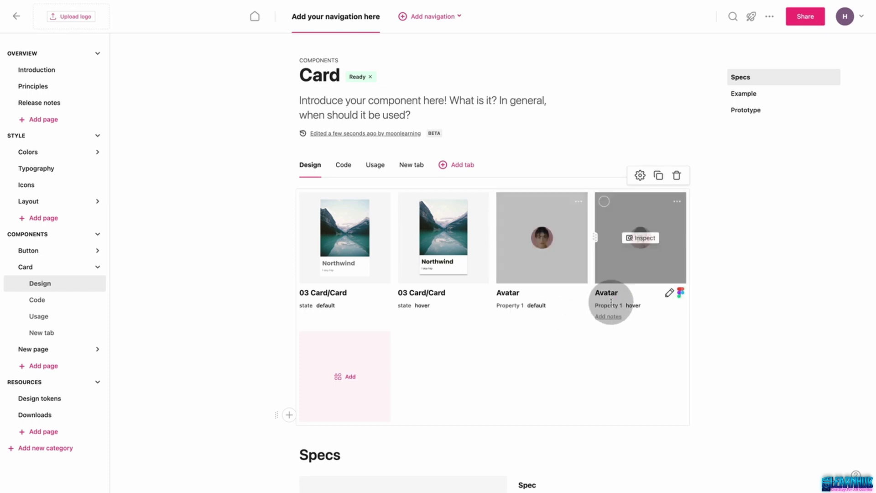
Remove both Avatar variants, default and hover, from the Card page's design uploads
click(578, 200)
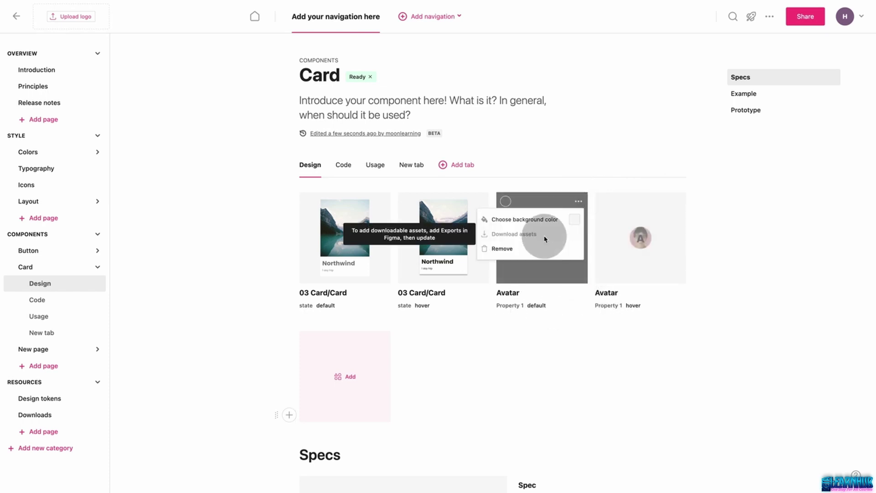
click(538, 248)
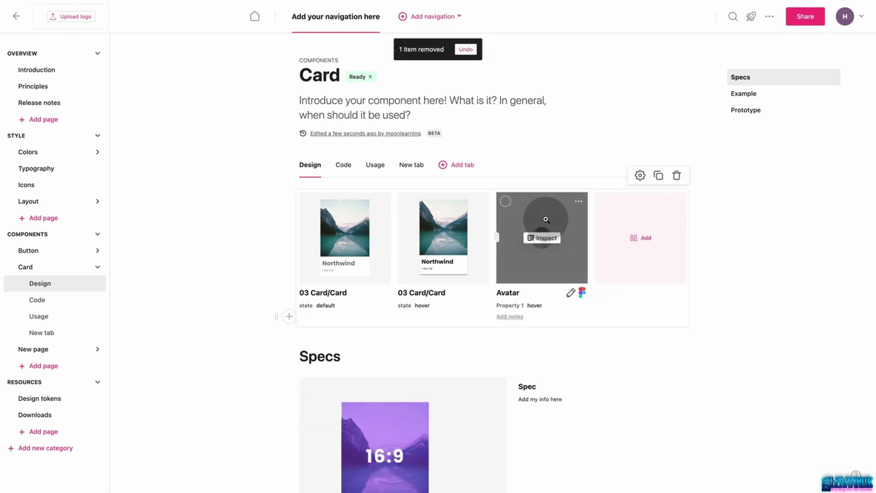
click(578, 201)
click(540, 248)
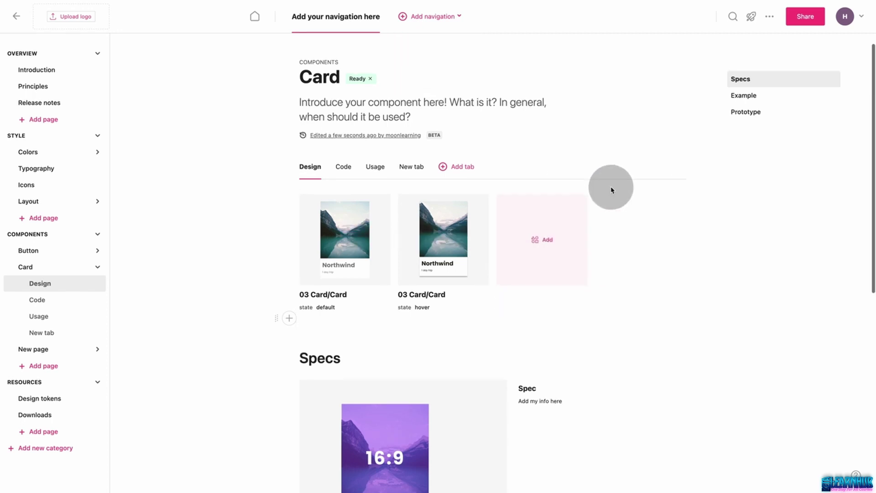
Adjust the image size of the Card variants block slightly and switch its layout to List
scroll(583, 174, down, 1)
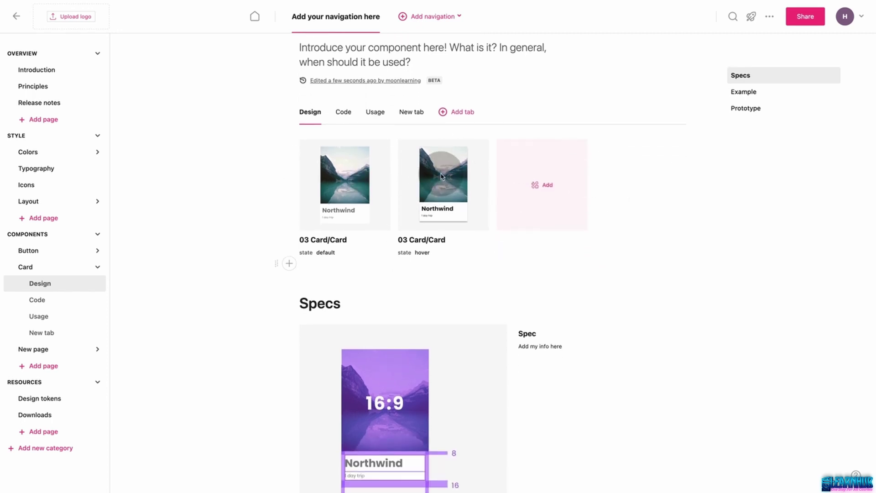
mouse_move(472, 174)
click(640, 123)
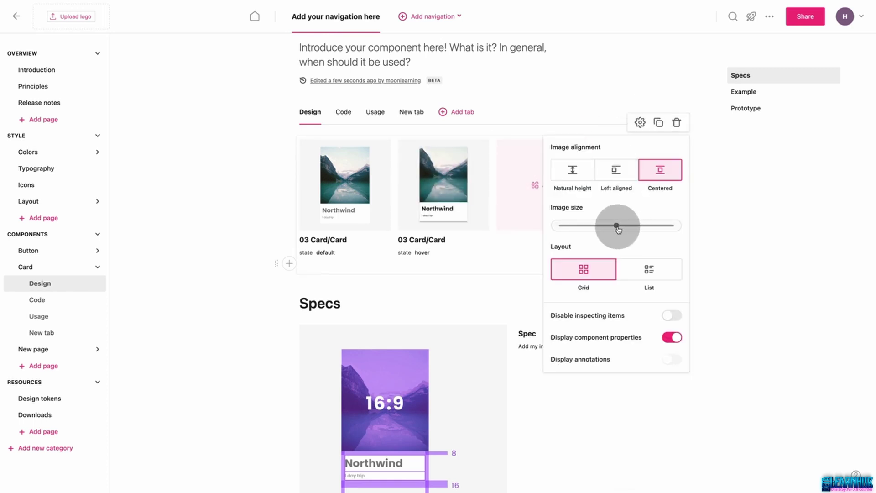
mouse_move(617, 226)
mouse_down()
mouse_move(653, 226)
mouse_move(592, 226)
mouse_move(605, 226)
mouse_up()
click(645, 266)
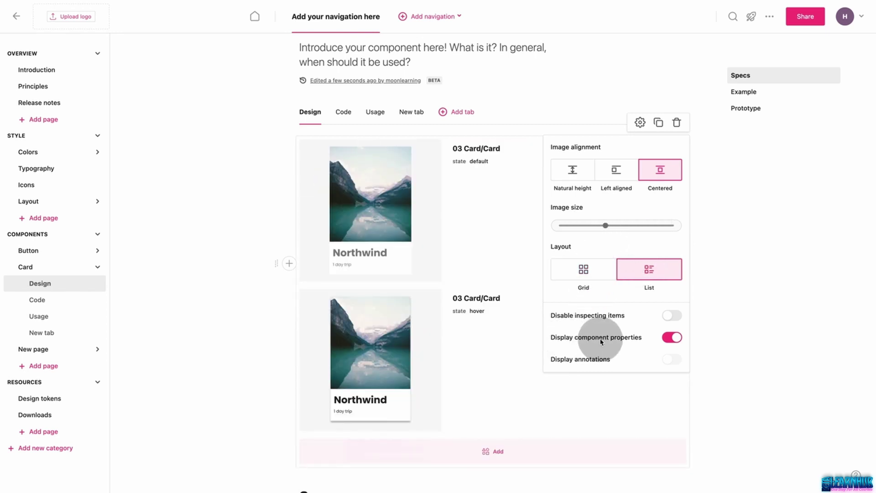
mouse_move(478, 309)
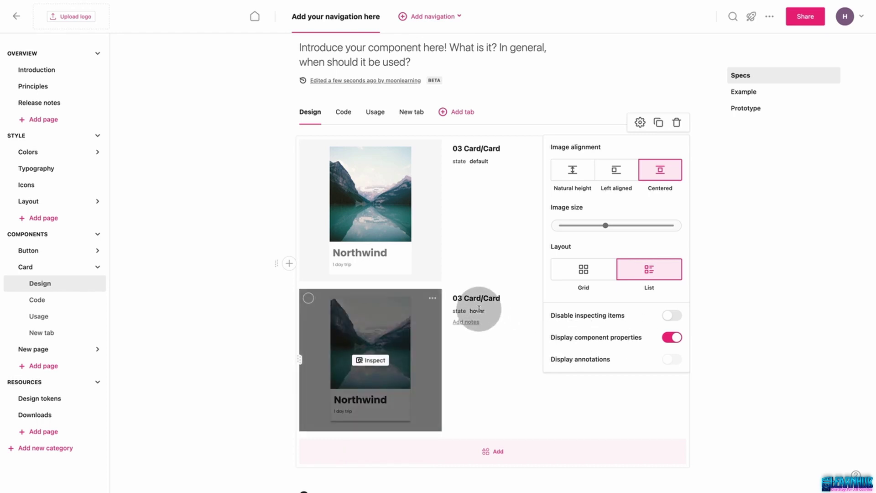
mouse_move(487, 219)
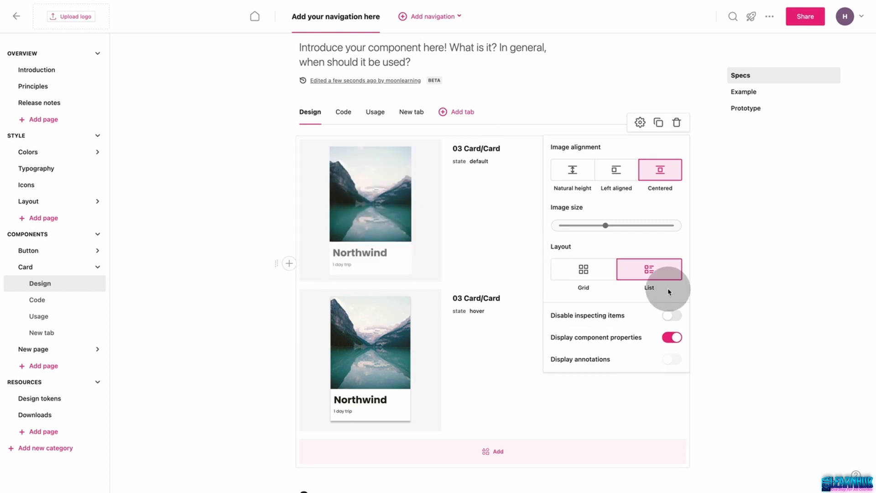
click(717, 296)
Inspect the default-state Card, check the Northwind title's text style and attributes, and return to the Card page
scroll(635, 256, down, 6)
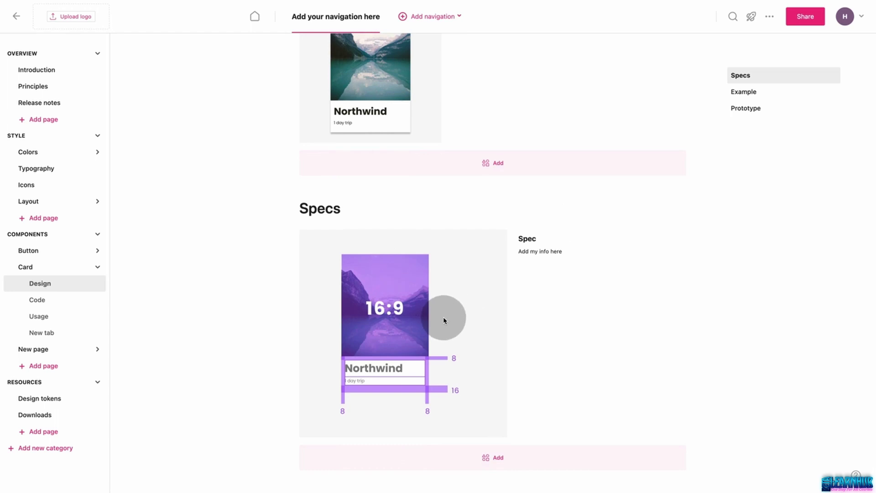
scroll(444, 292, up, 5)
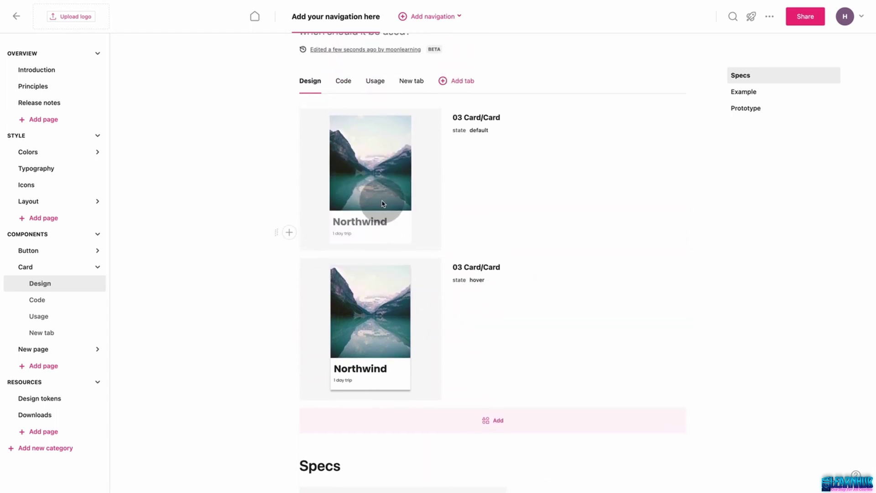
mouse_move(377, 182)
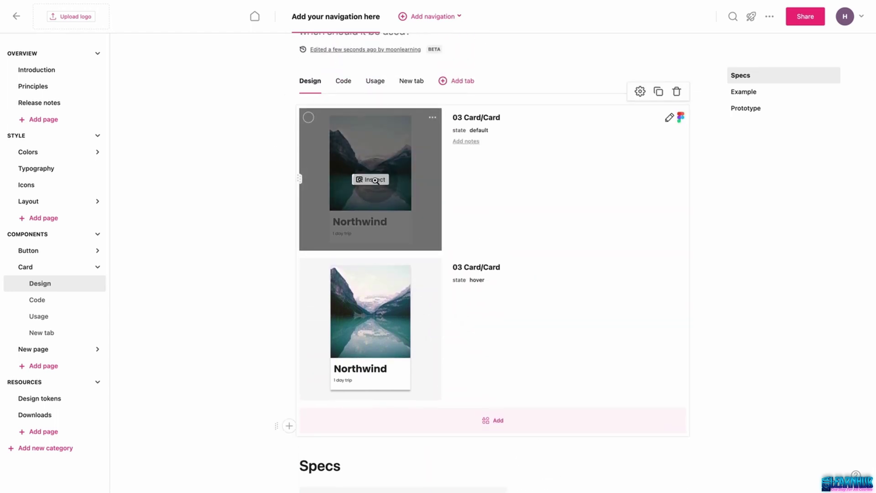
click(375, 180)
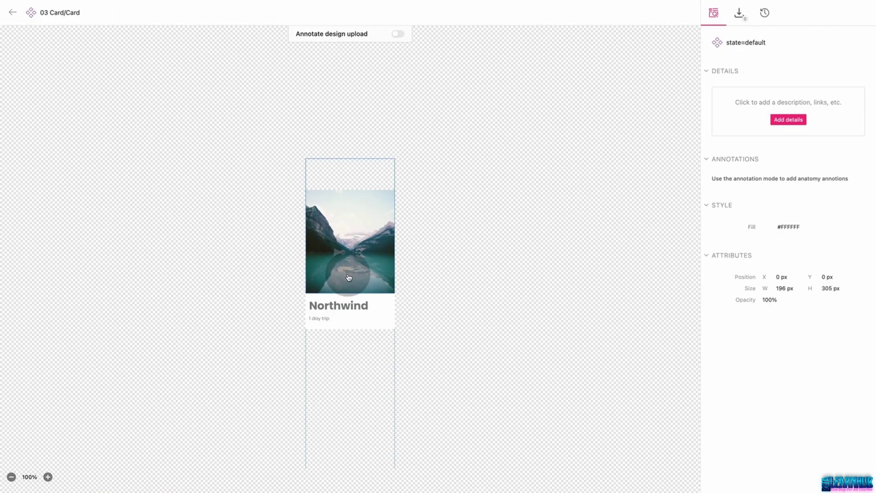
click(363, 309)
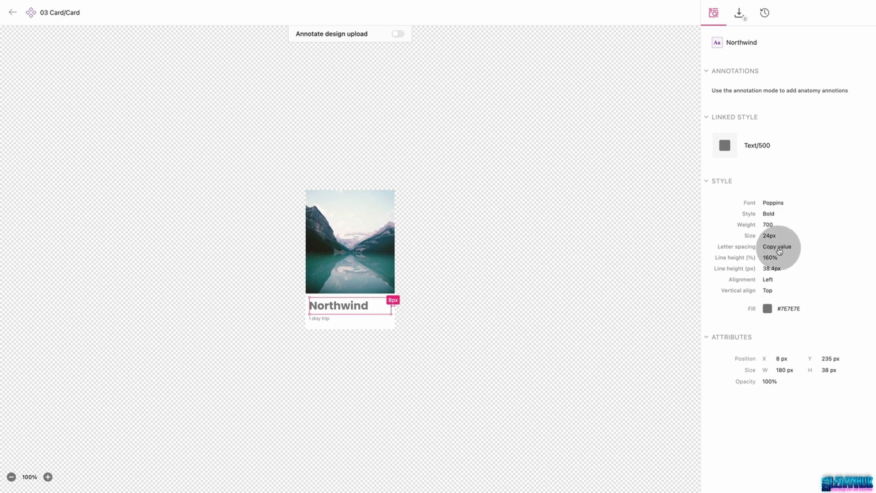
click(13, 13)
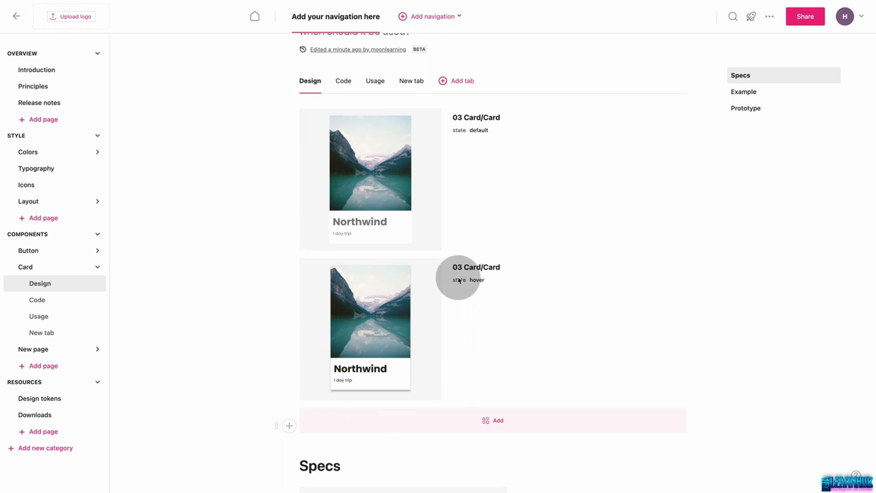
Look at the Card's available code example types and return to its design documentation
click(344, 83)
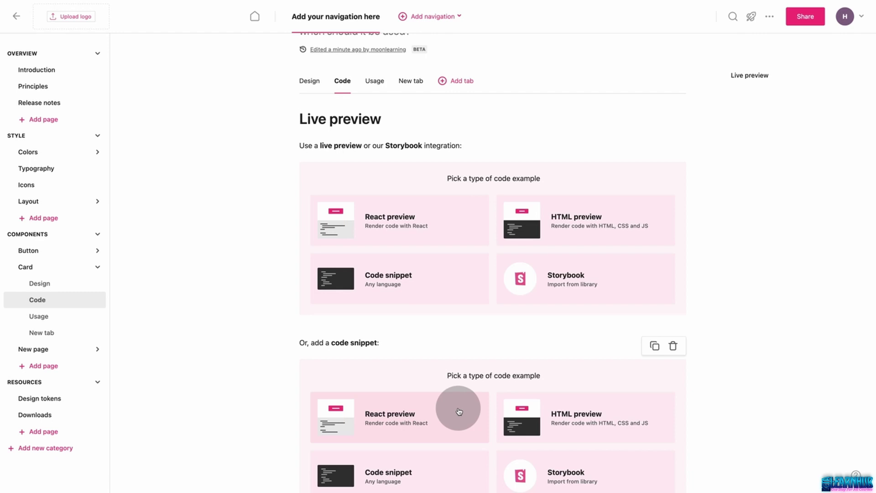
click(310, 82)
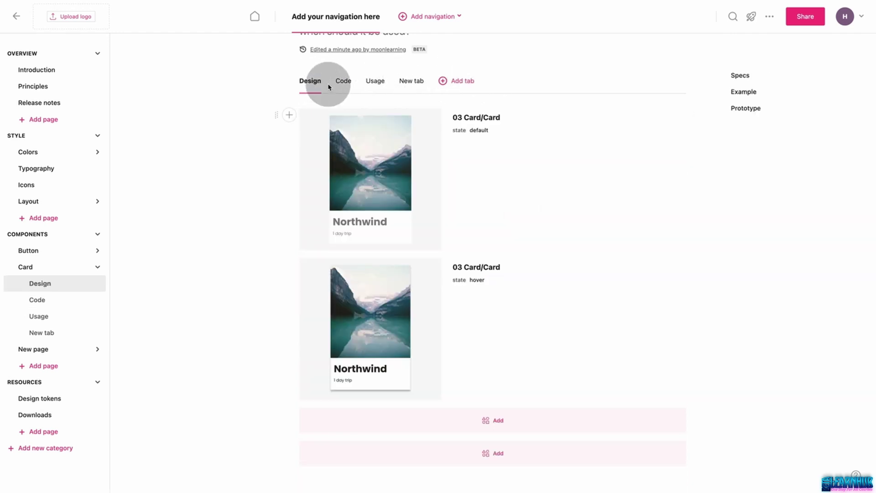
click(479, 198)
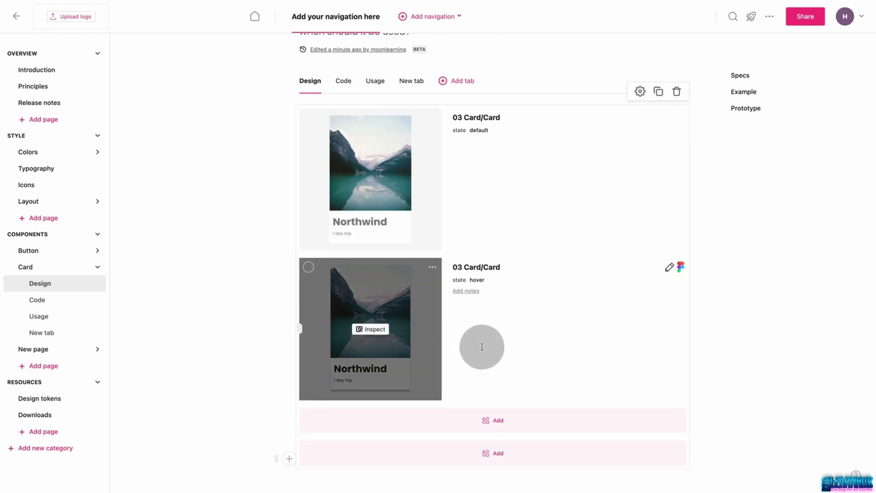
Enlarge the Homepage and Detail images in the Card's Example section to the maximum size
scroll(481, 346, down, 6)
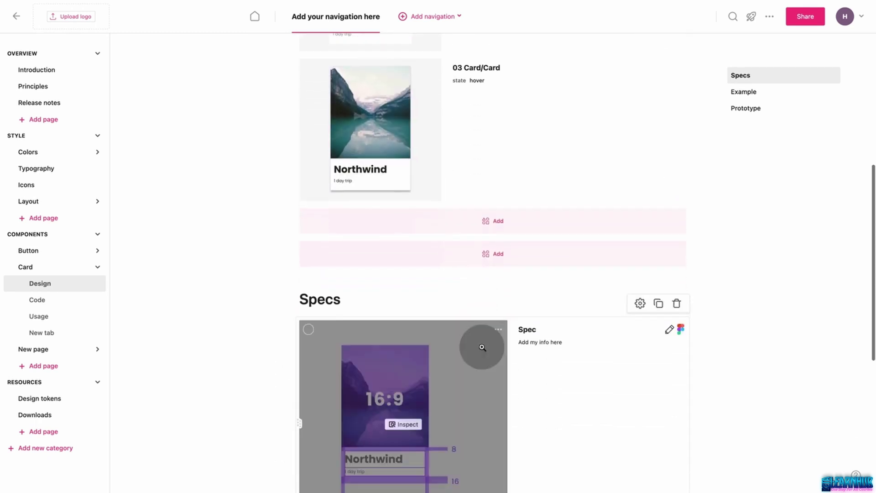
scroll(482, 347, down, 8)
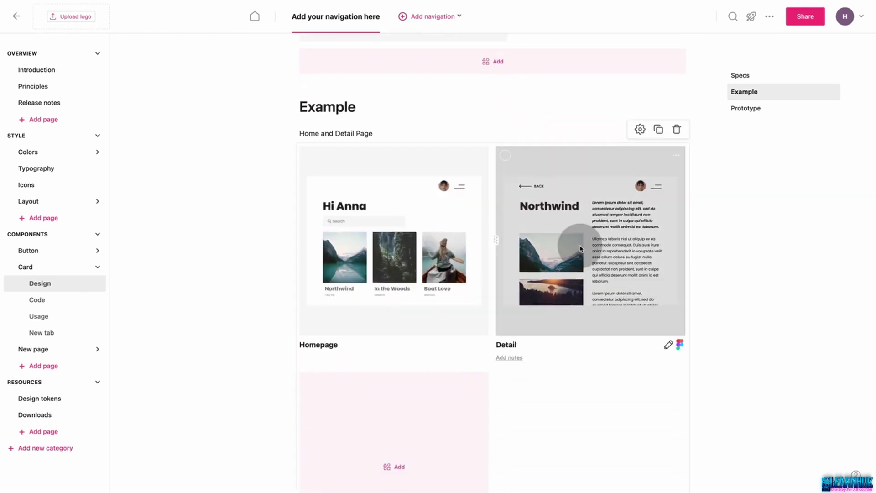
click(642, 130)
drag(639, 232, 683, 233)
click(731, 250)
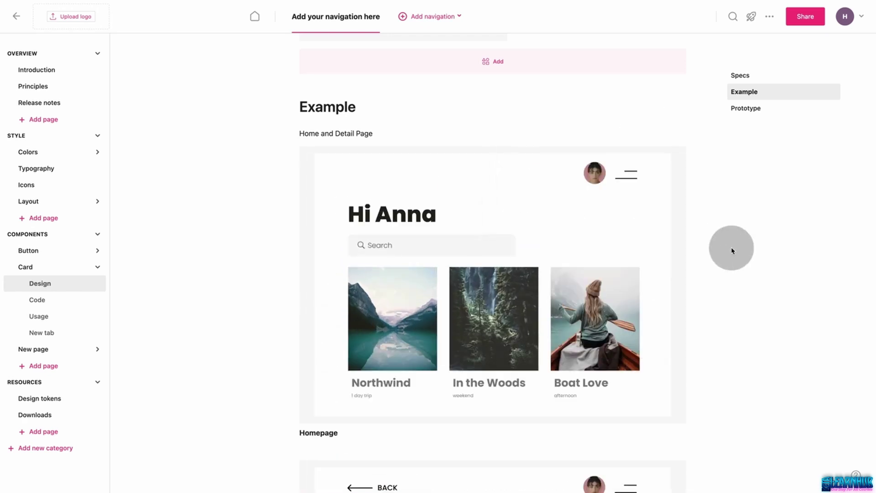
scroll(727, 249, down, 3)
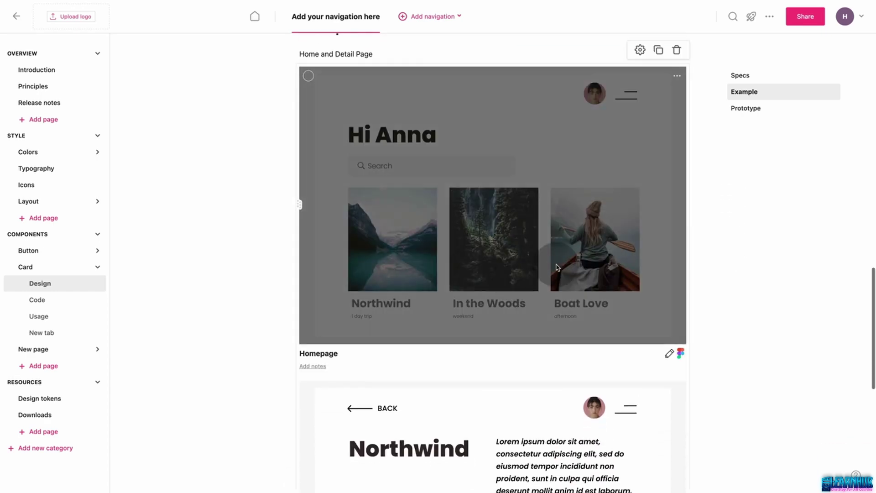
scroll(753, 322, down, 10)
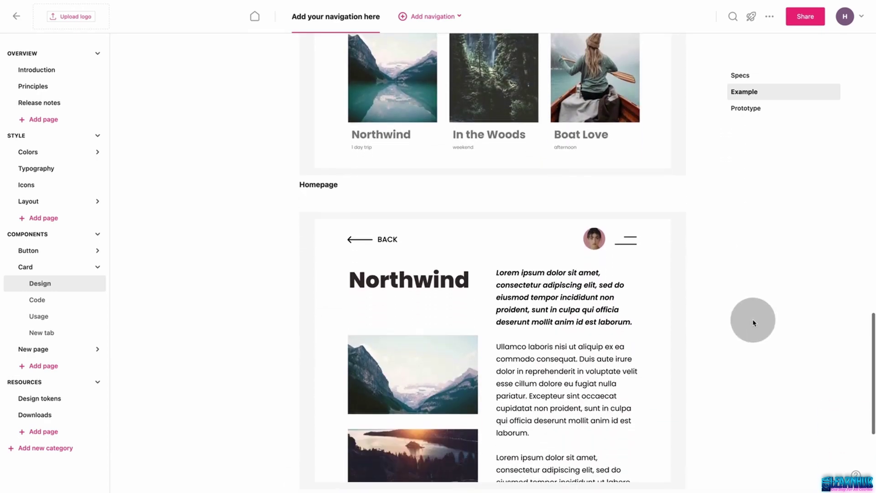
Switch to Figma, play the Home prototype, and test its Northwind card link and Back link
scroll(753, 323, down, 4)
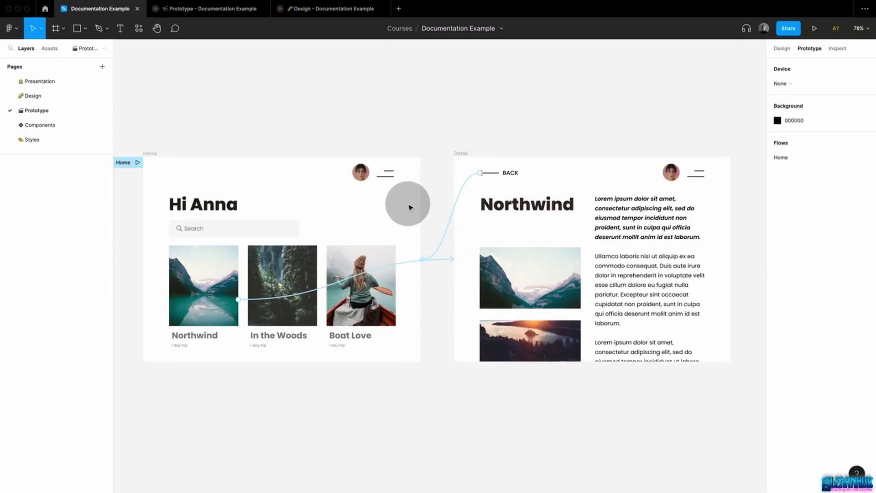
click(814, 28)
click(362, 293)
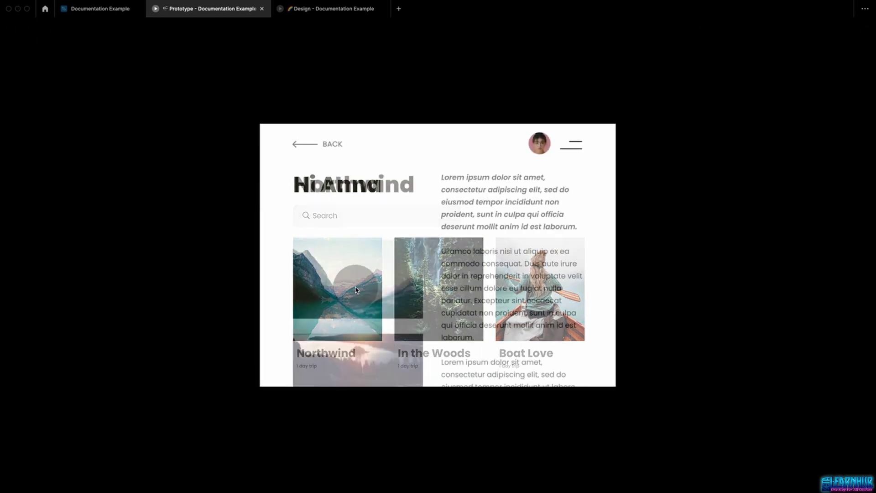
click(328, 156)
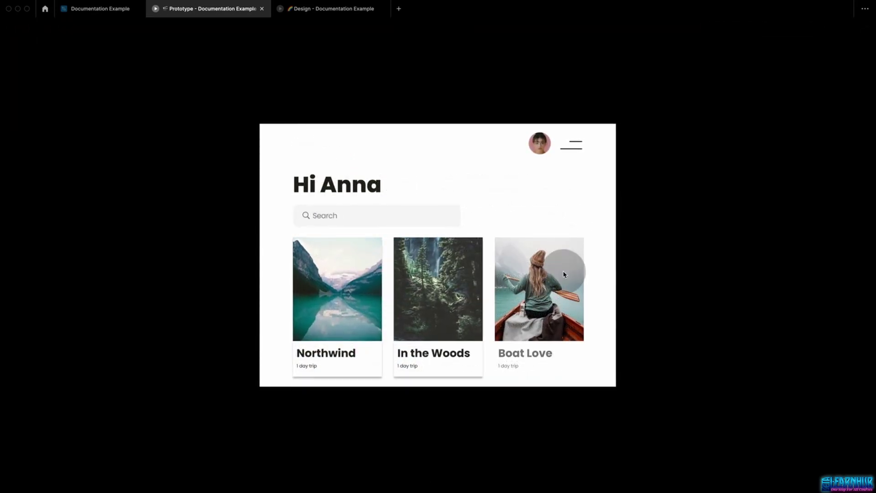
click(434, 98)
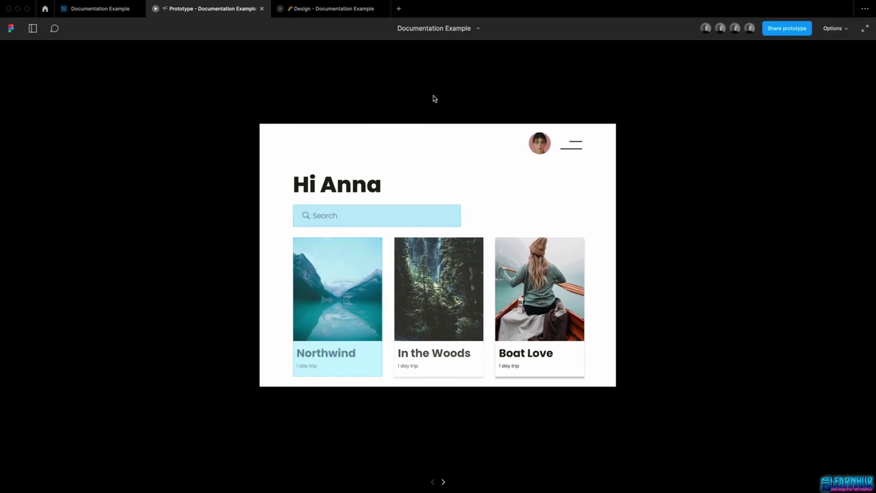
Embed the Home prototype's share link in the Prototype section of the zeroheight Card page, below the embed instruction text
click(806, 30)
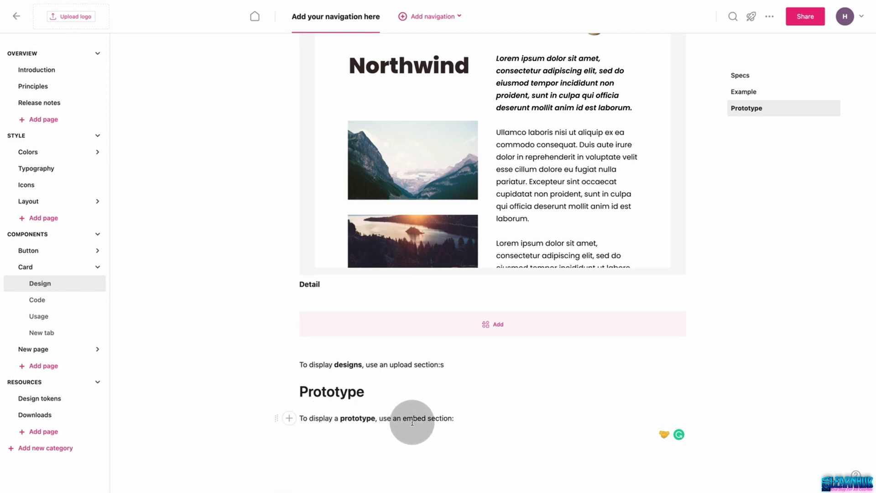
click(290, 419)
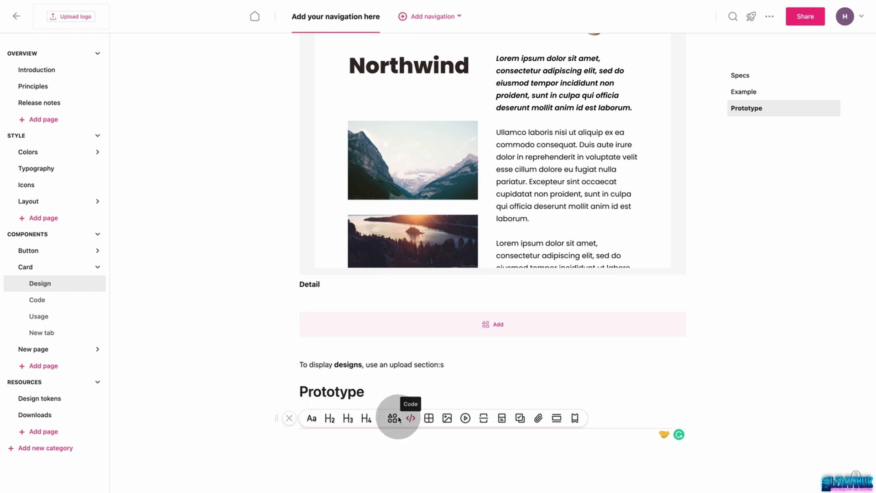
click(465, 418)
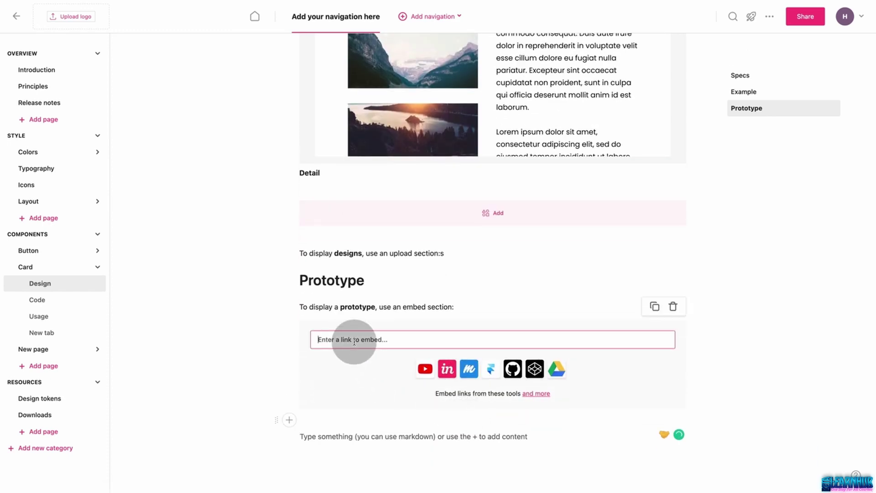
key(ctrl+v)
click(473, 275)
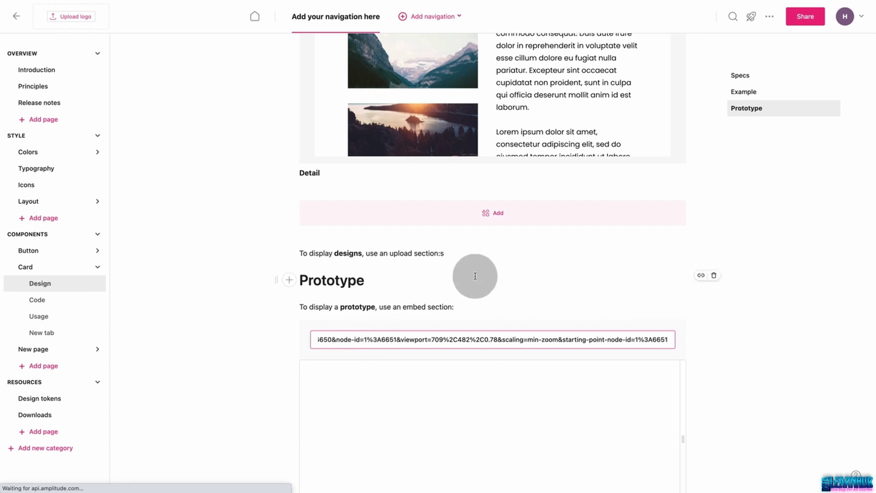
Increase the embedded prototype's height until the whole Home screen fits, and test opening Northwind and going back
scroll(475, 276, down, 3)
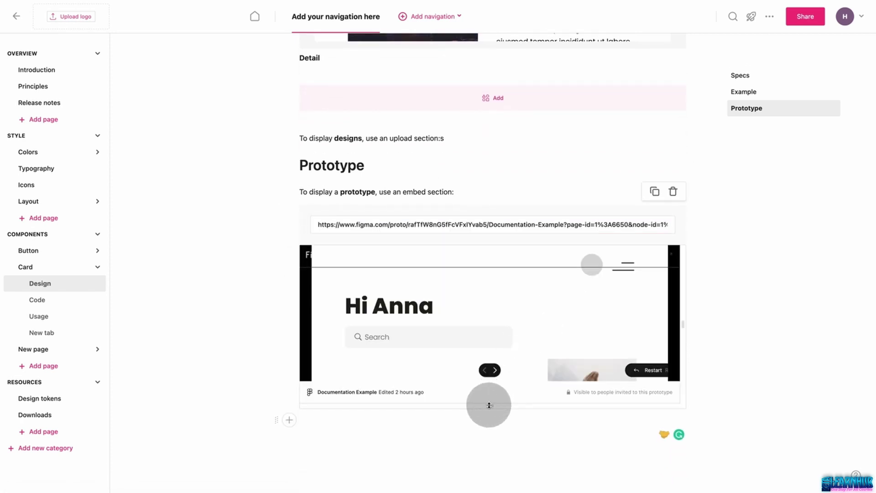
drag(489, 405, 480, 490)
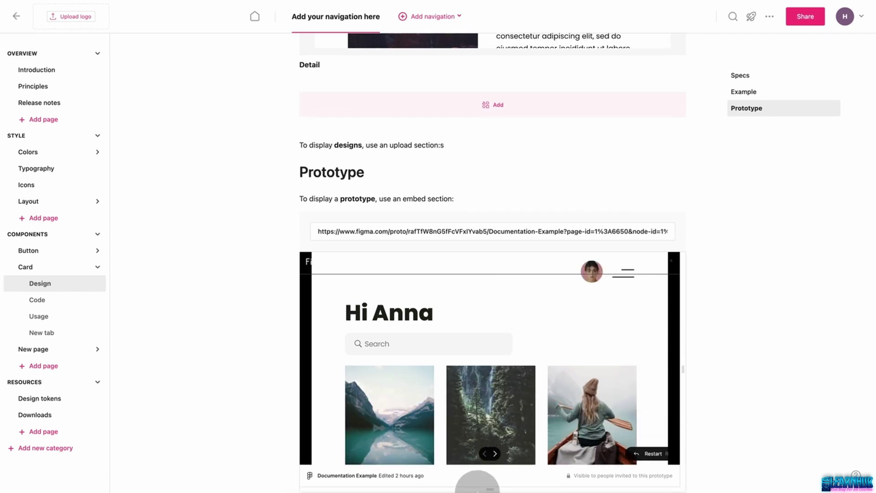
scroll(712, 285, down, 3)
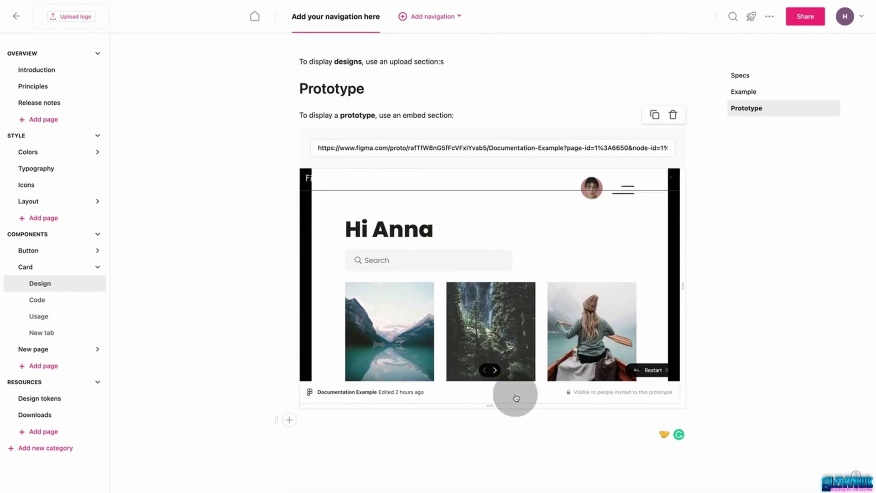
drag(488, 407, 491, 427)
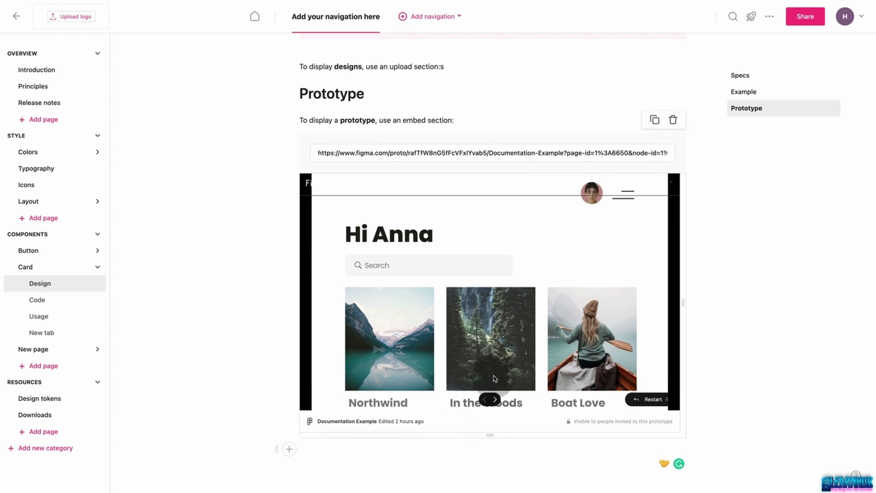
drag(490, 433, 491, 492)
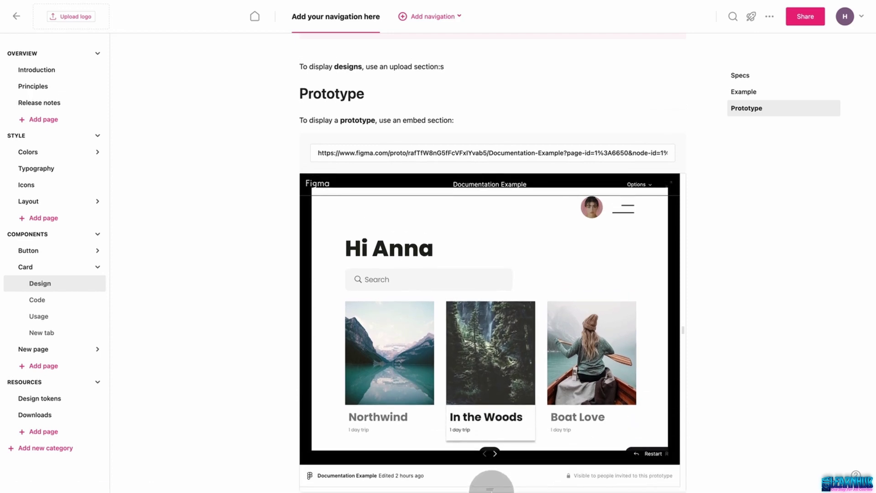
scroll(705, 317, down, 2)
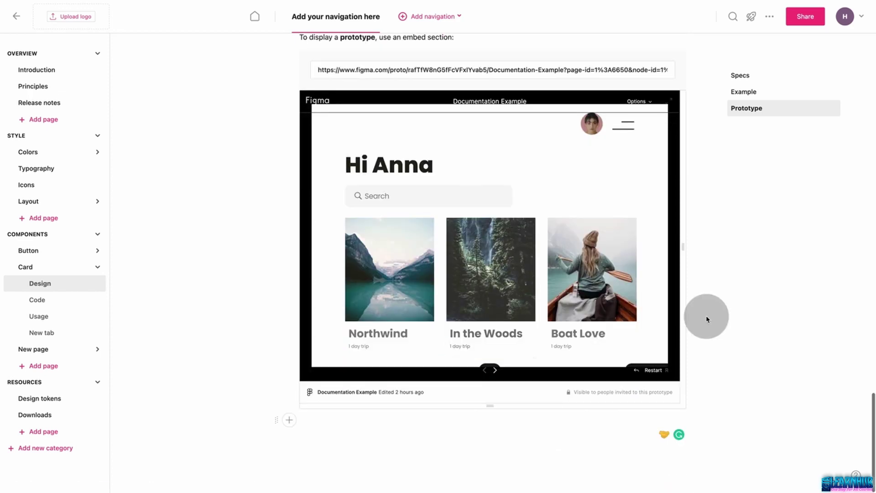
drag(506, 408, 506, 453)
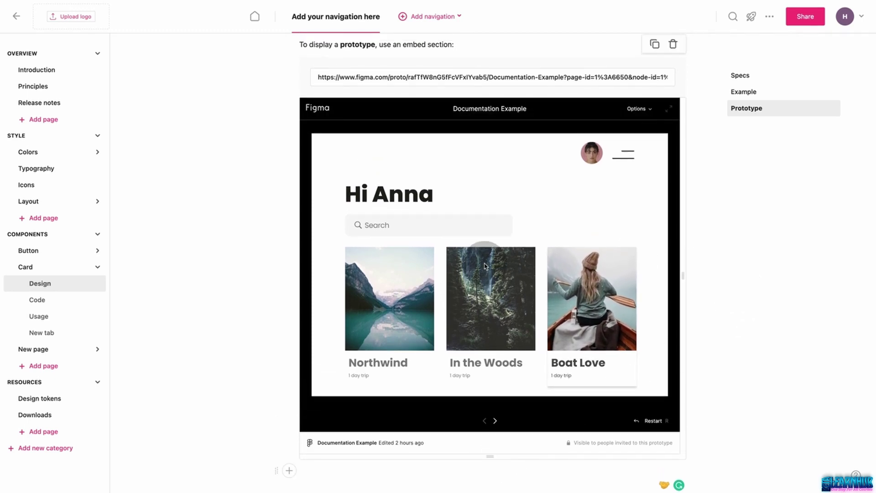
click(423, 297)
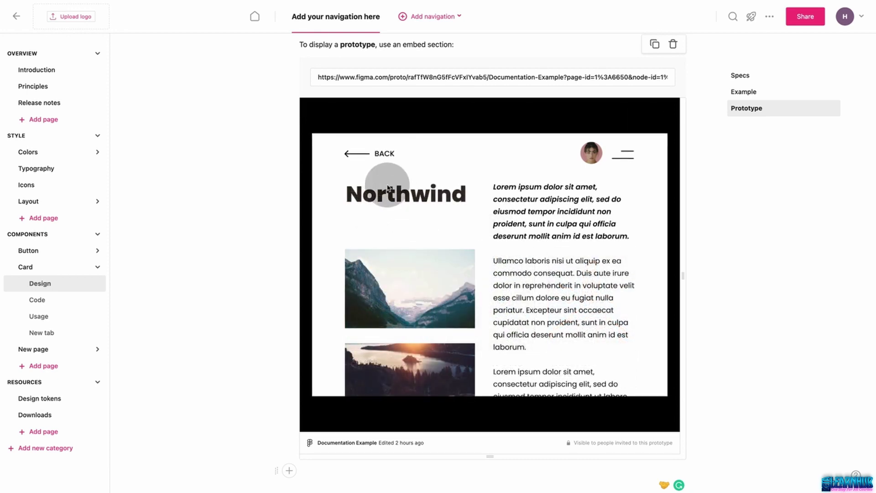
click(362, 163)
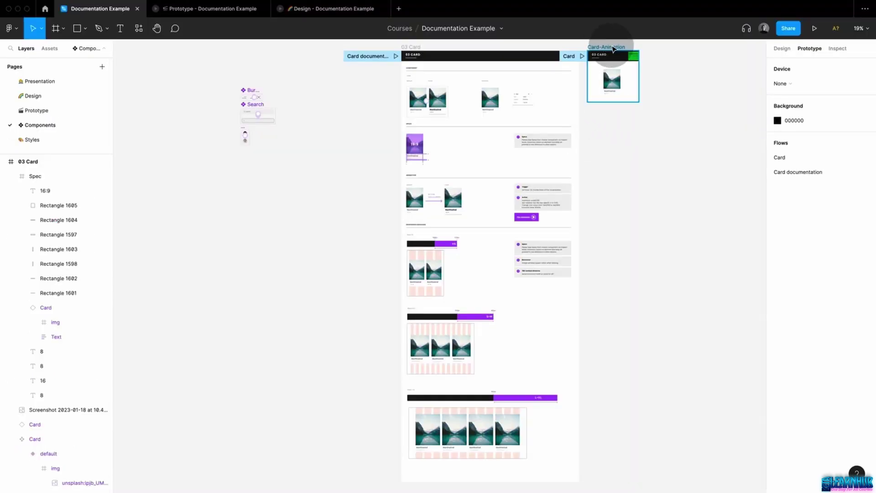
Switch to Figma, select the Card-Animation frame on the Components page, and play its prototype with the flows list hidden
click(614, 47)
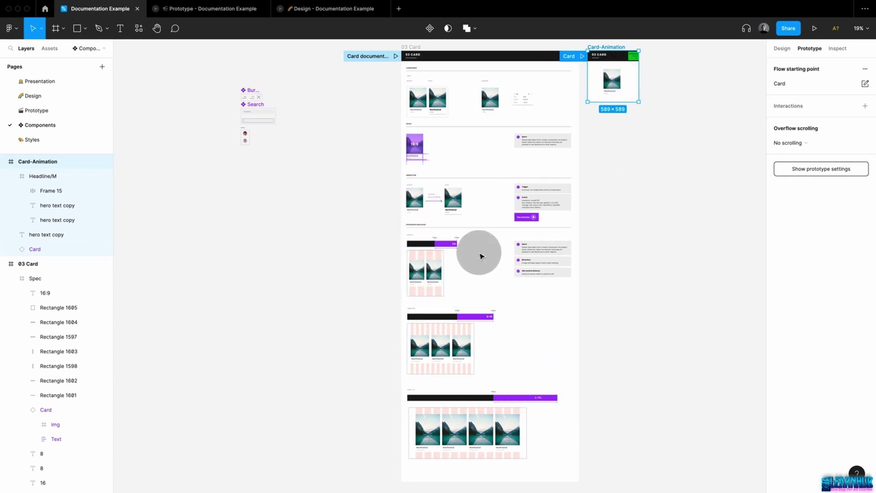
scroll(420, 133, up, 5)
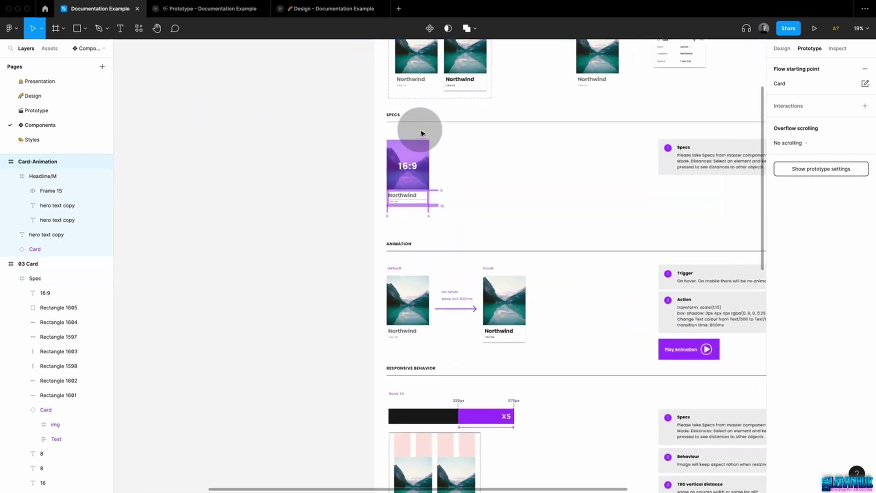
scroll(443, 183, down, 2)
scroll(438, 352, down, 3)
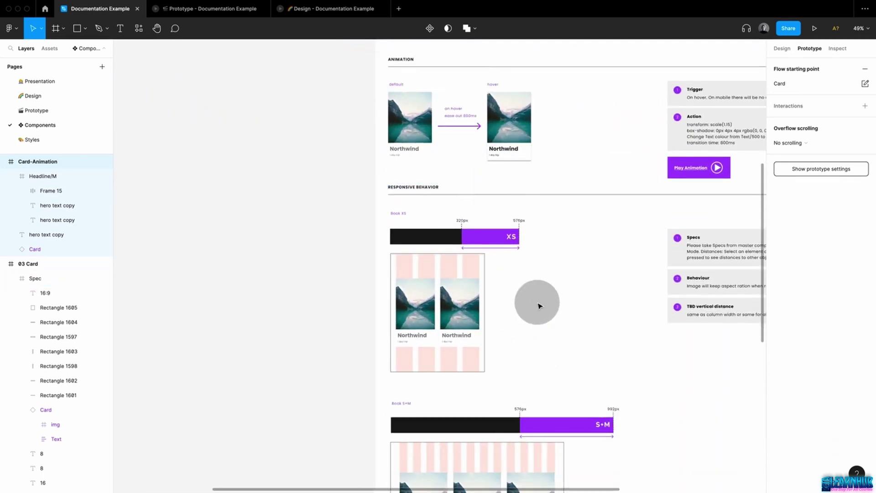
scroll(535, 303, up, 10)
scroll(536, 303, right, 6)
scroll(538, 304, right, 4)
scroll(538, 304, up, 3)
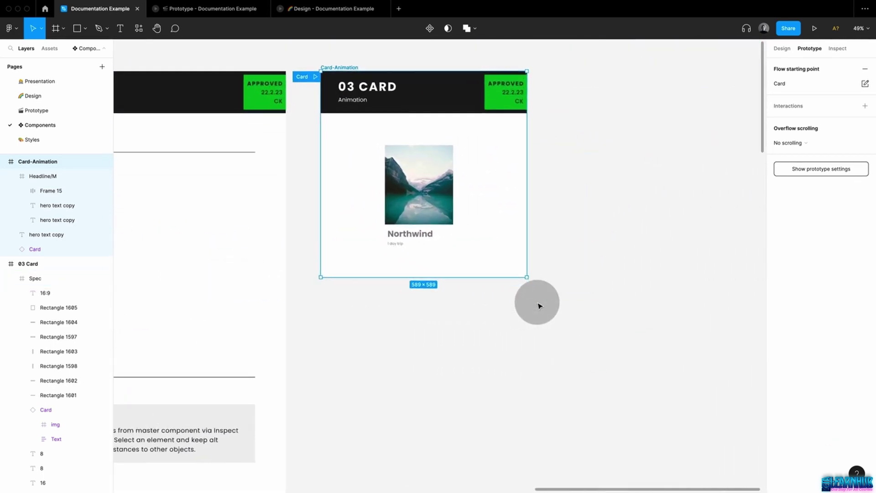
scroll(538, 304, up, 1)
scroll(538, 303, left, 1)
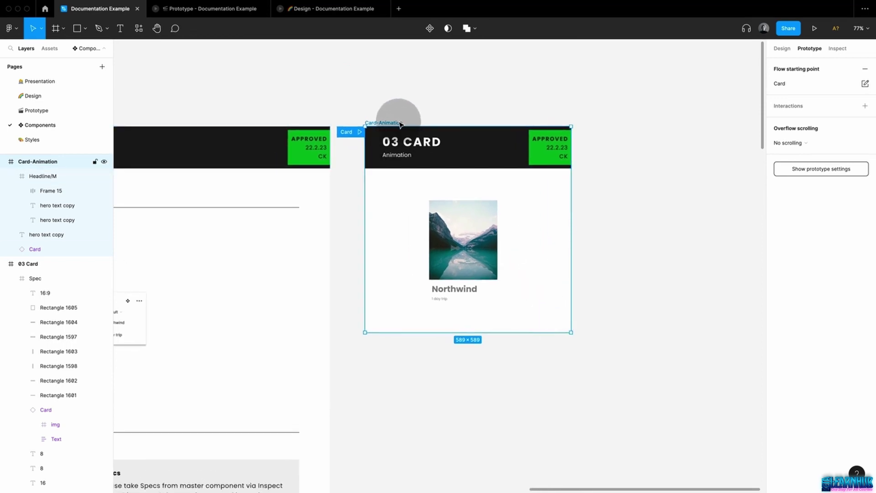
click(813, 29)
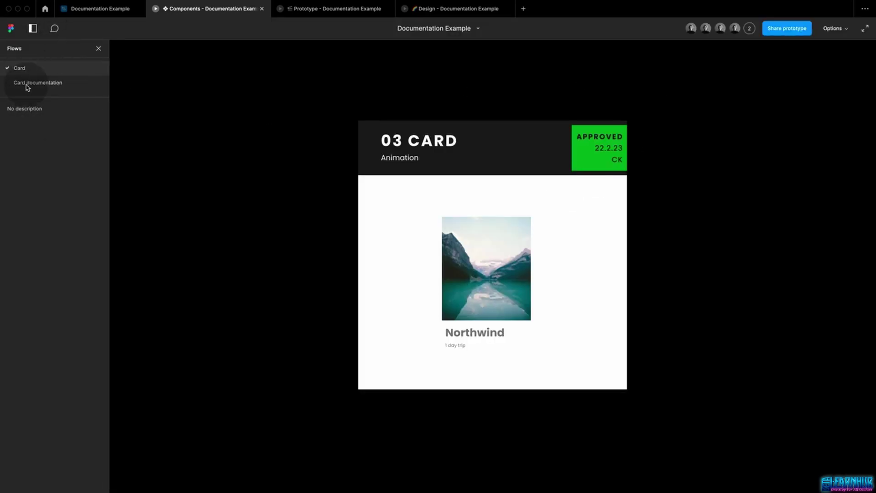
click(33, 28)
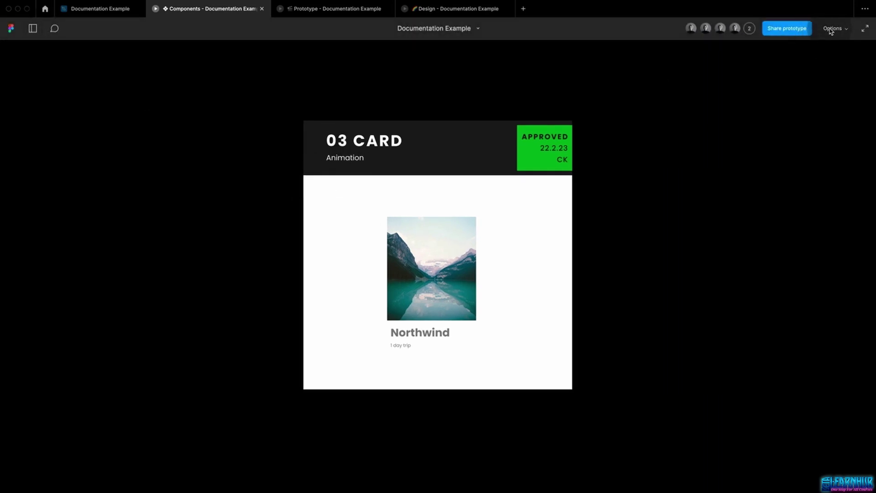
Embed the Card-Animation prototype's share link directly under the Prototype heading of the zeroheight Card page
click(777, 30)
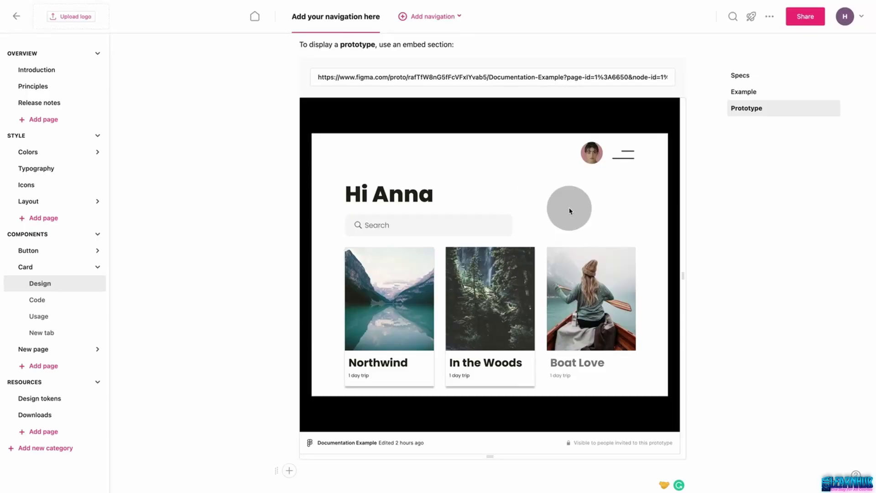
scroll(710, 229, up, 5)
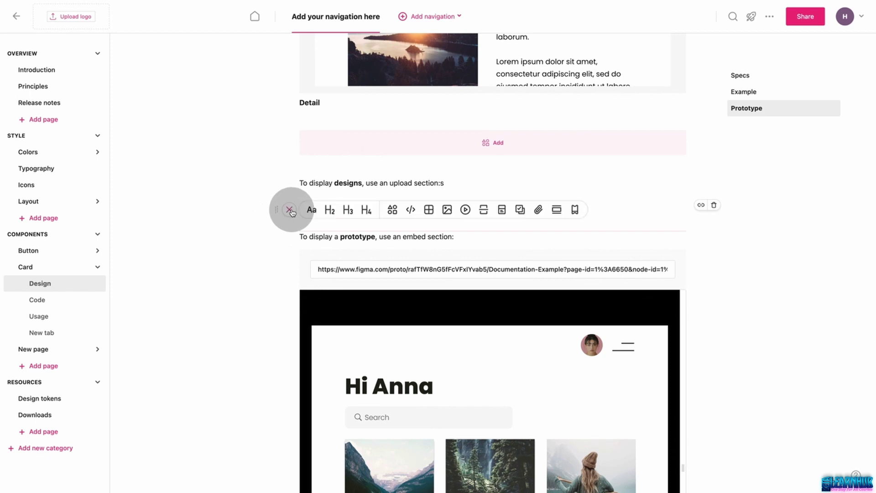
click(465, 210)
click(386, 250)
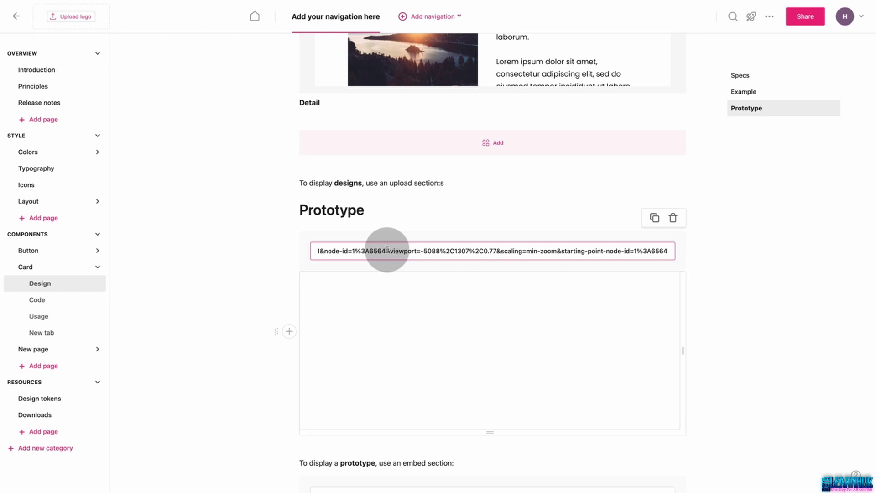
click(786, 227)
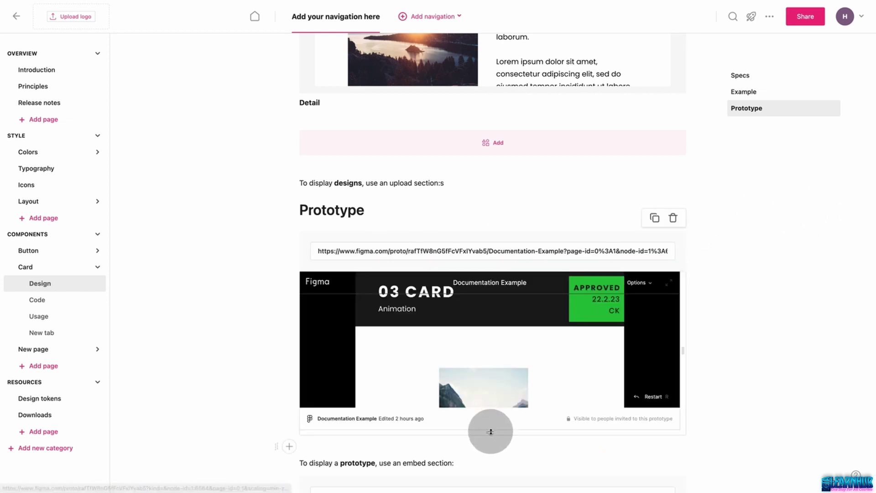
Increase the height of the embedded card animation and try the Northwind card's interaction
drag(489, 430, 466, 482)
click(506, 394)
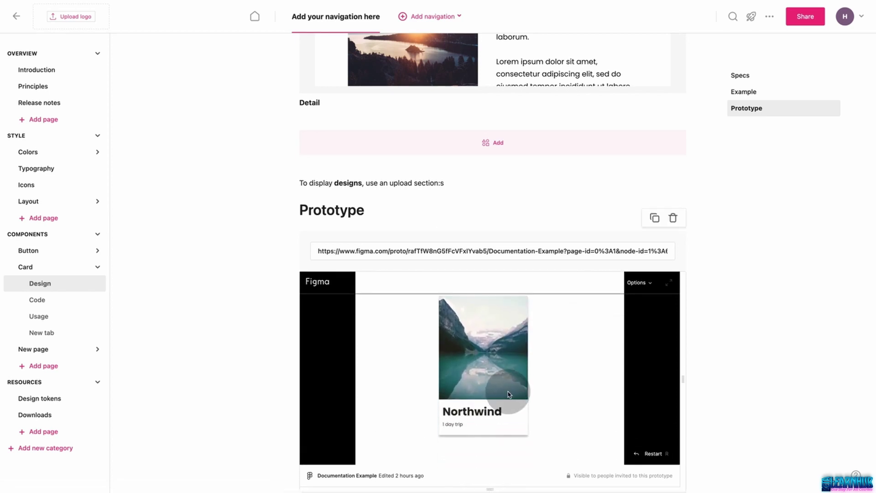
scroll(732, 362, down, 4)
drag(489, 326, 477, 459)
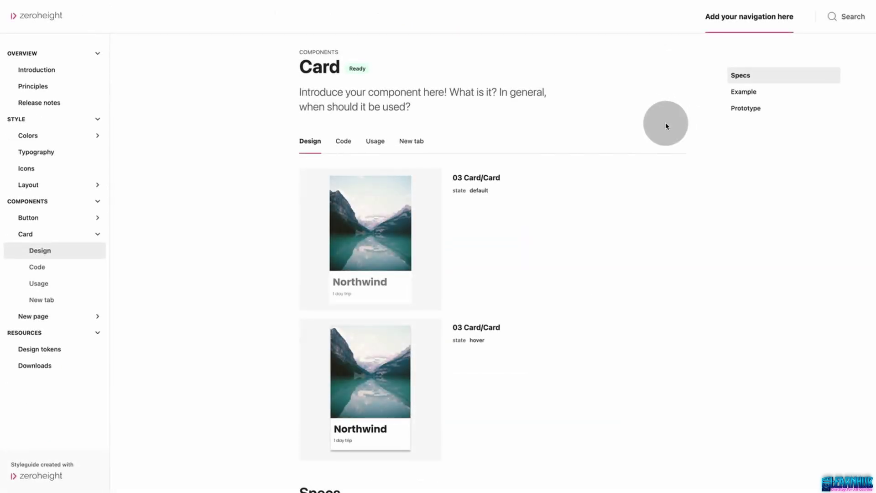
Review the published Card page from the card variants through the specs and examples to the embedded prototypes
scroll(666, 126, down, 3)
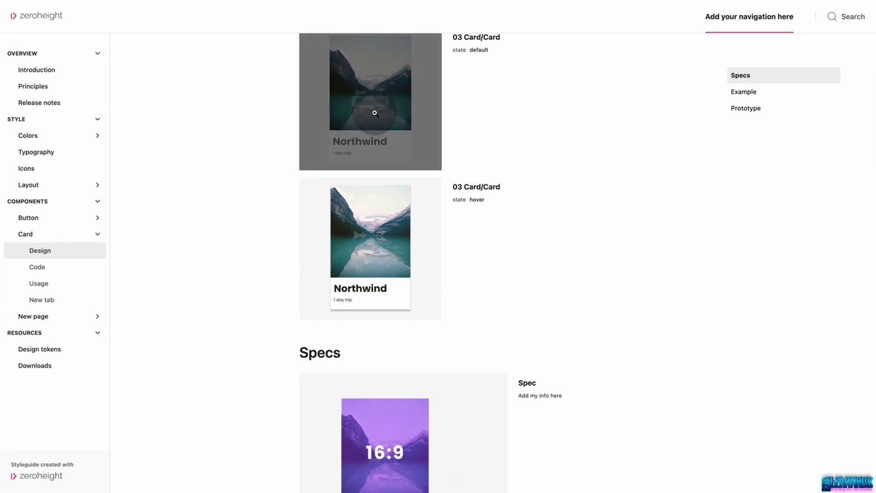
scroll(581, 166, down, 7)
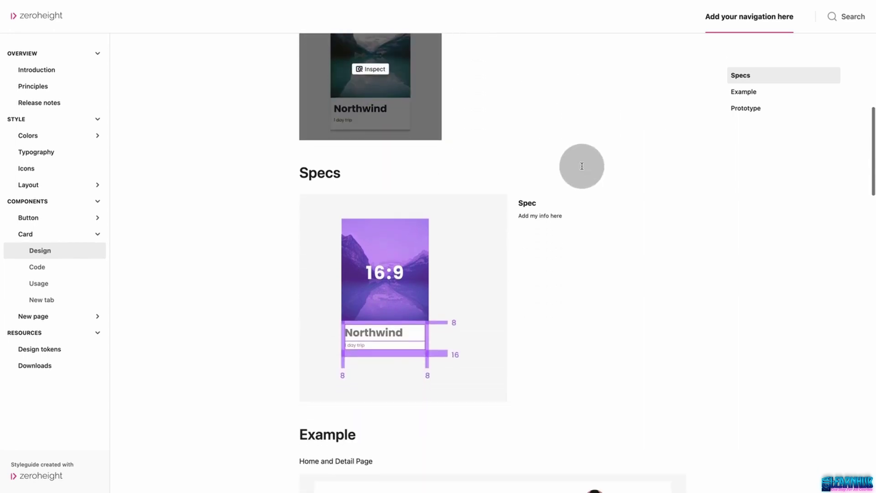
scroll(582, 166, down, 15)
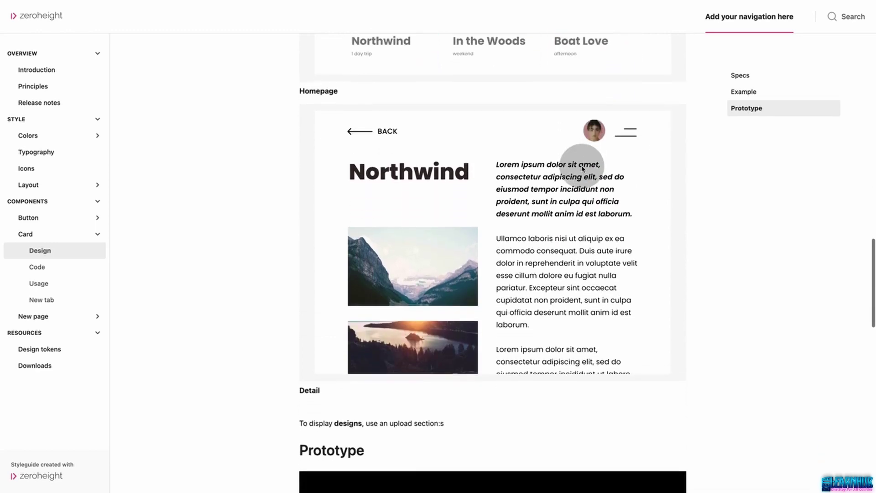
scroll(582, 169, down, 5)
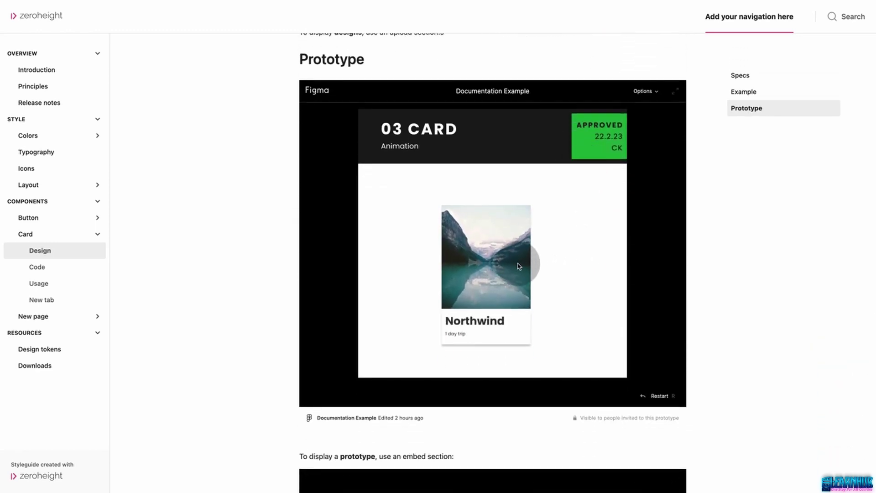
scroll(564, 276, down, 1)
scroll(564, 276, down, 4)
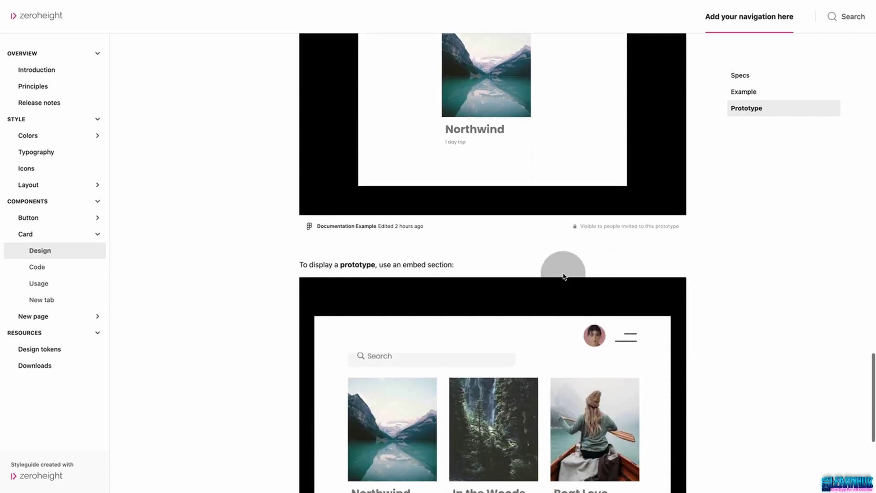
Test the embedded Home prototype on the published page by scrolling its cards, opening Northwind, and going back
scroll(676, 310, down, 4)
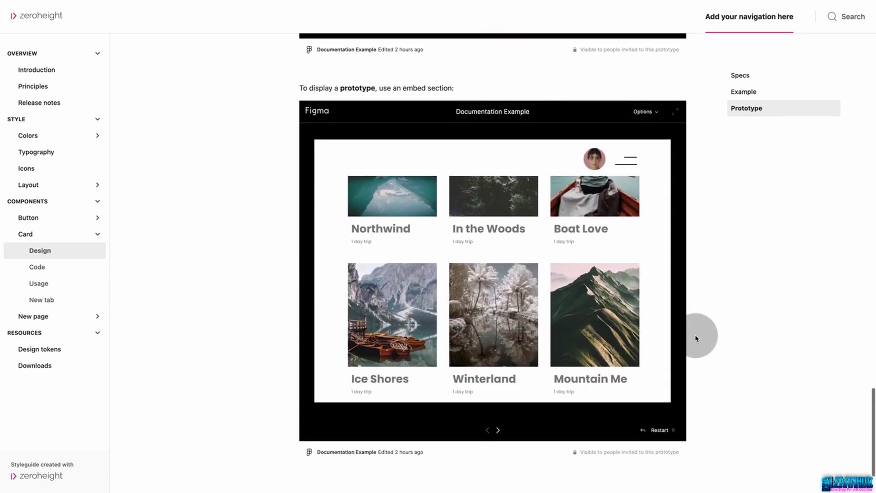
scroll(592, 293, up, 3)
scroll(388, 280, down, 1)
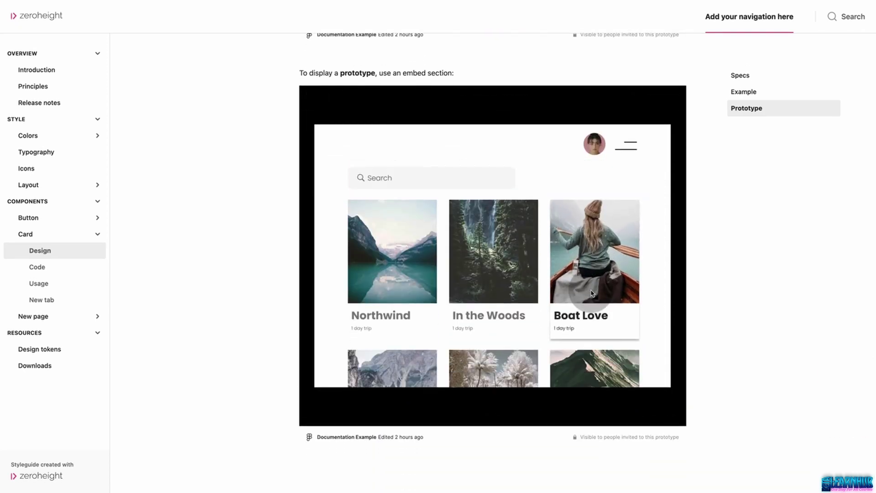
click(389, 281)
click(379, 145)
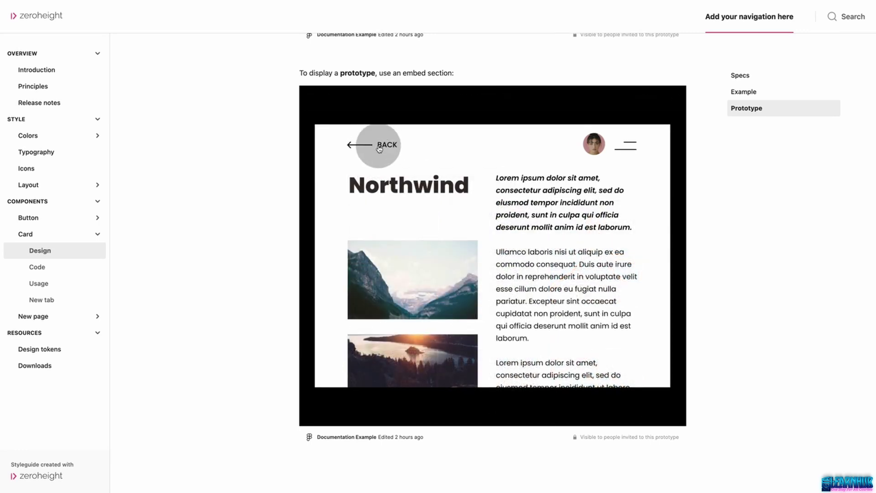
scroll(433, 249, down, 2)
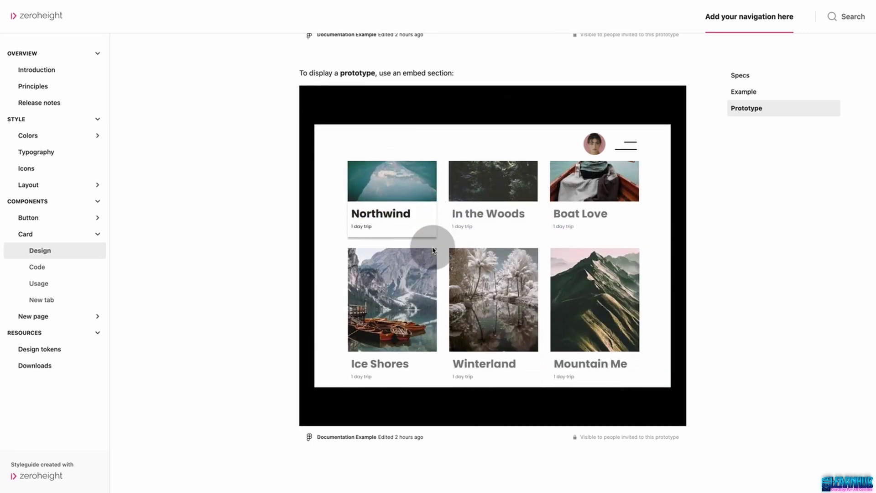
scroll(433, 250, up, 2)
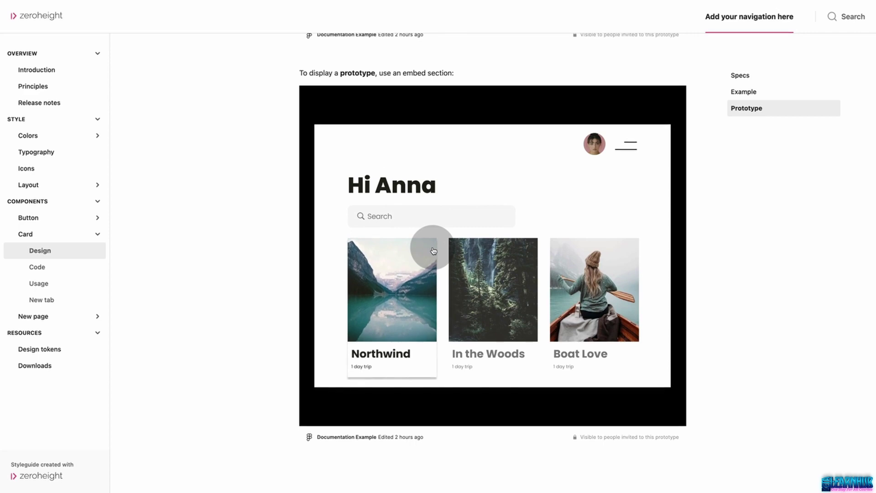